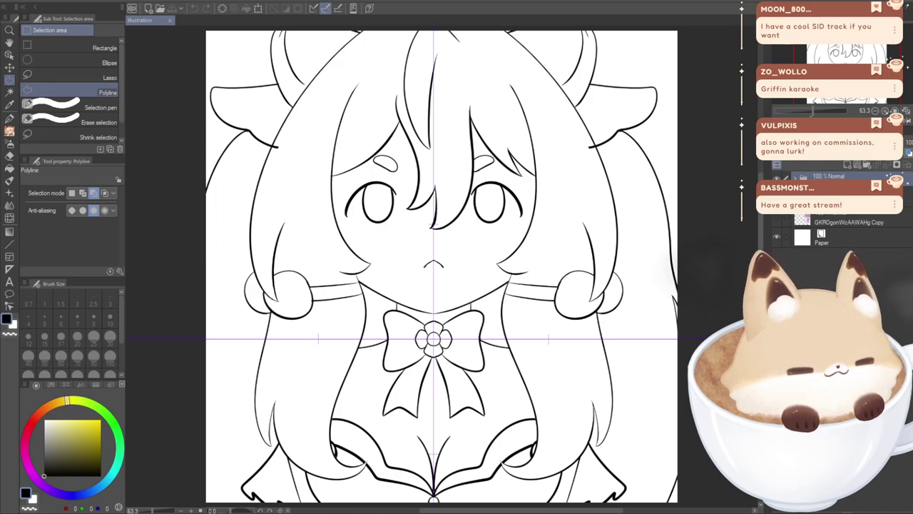
- Compare the faint rough sketch with the line art by toggling the visibility of both
left_click(776, 197)
left_click(777, 177)
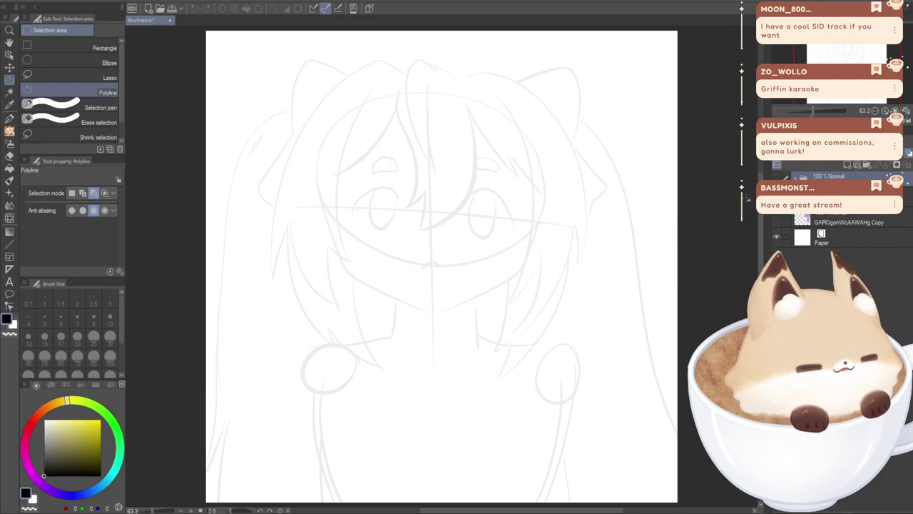
left_click(777, 197)
left_click(777, 178)
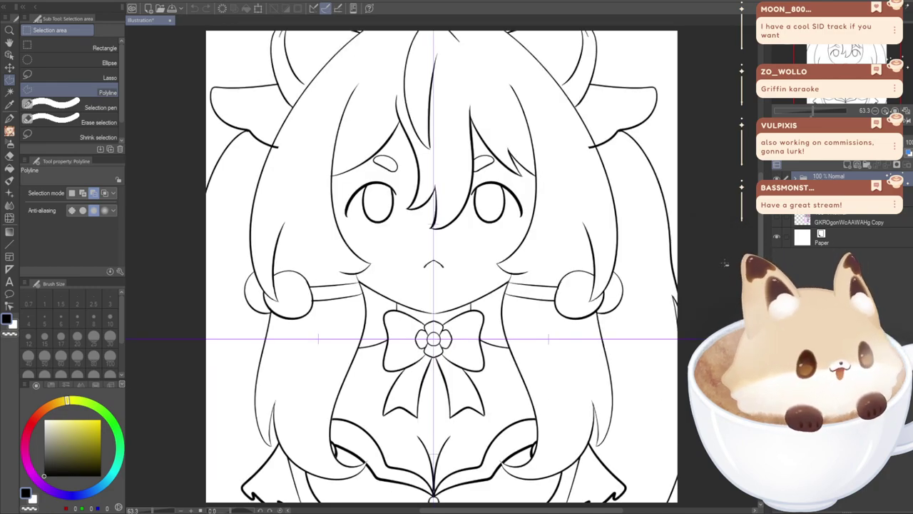
- Create a new folder above the line art, choose the Symmetrical ruler, and inspect the mouth and chin for the drawing's centre line
left_click(848, 171)
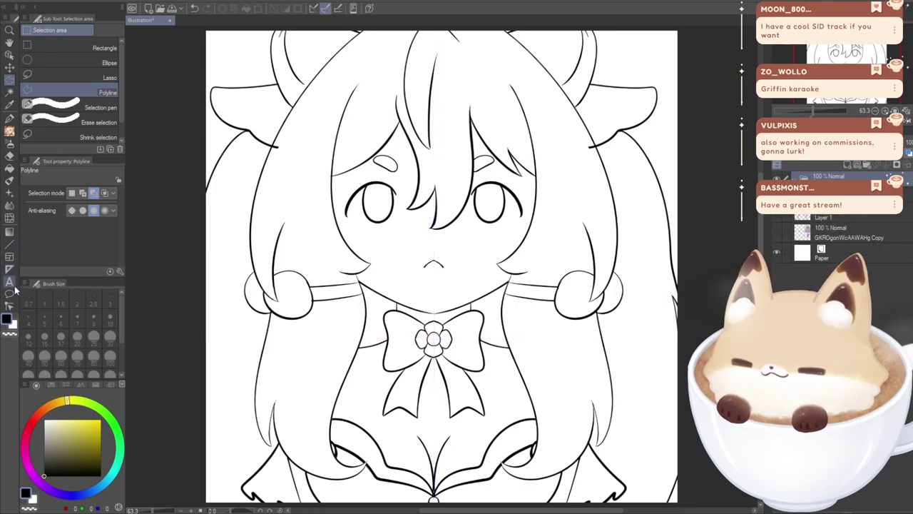
left_click(9, 269)
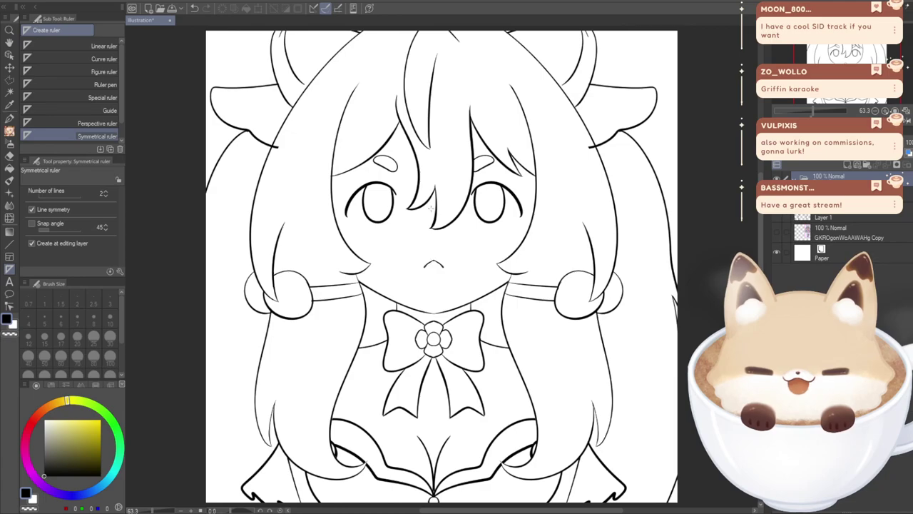
scroll(434, 262, "up", 10)
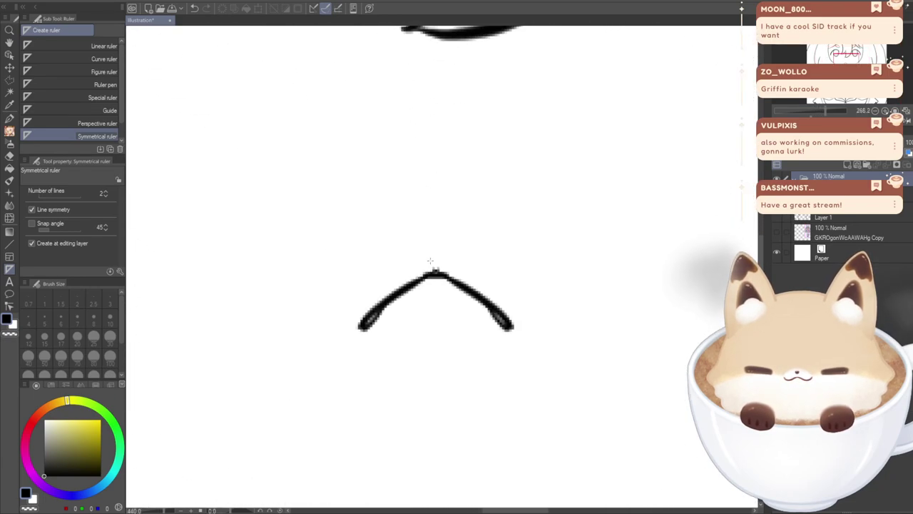
scroll(434, 262, "up", 7)
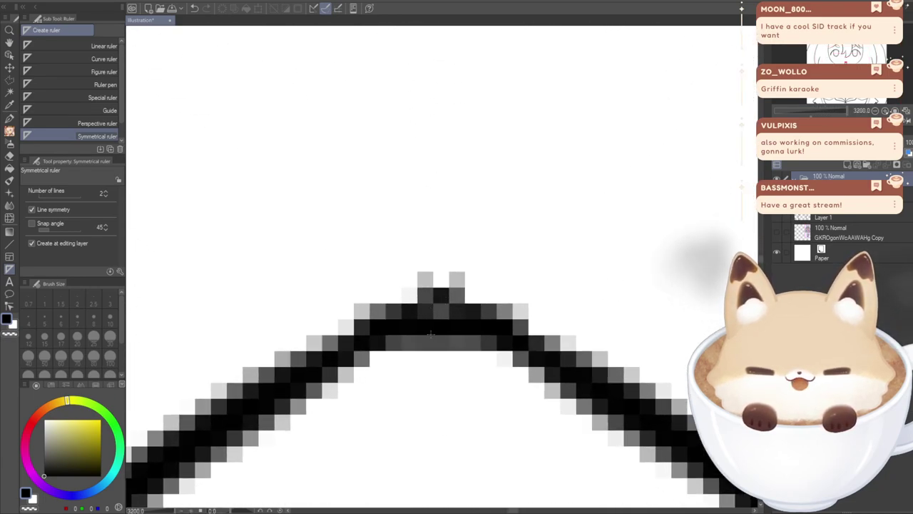
scroll(430, 308, "down", 11)
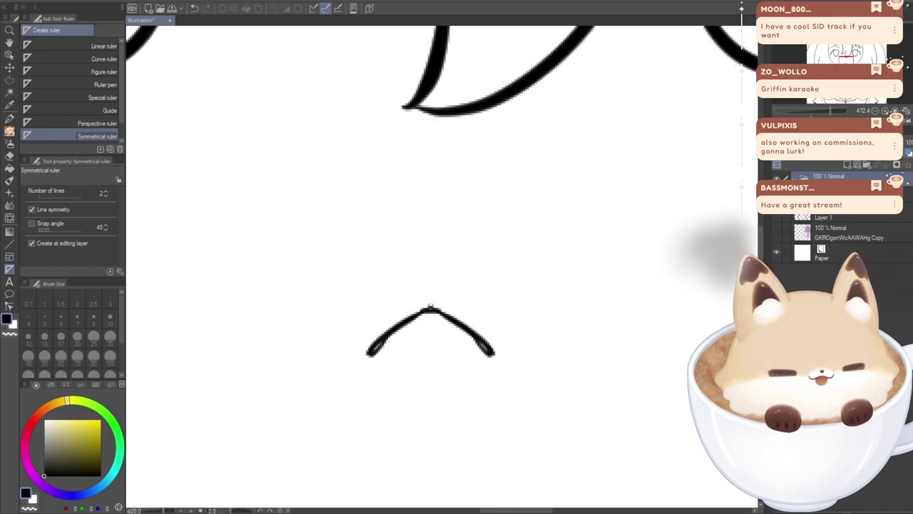
scroll(430, 306, "down", 2)
left_click_drag(427, 368, 455, 299)
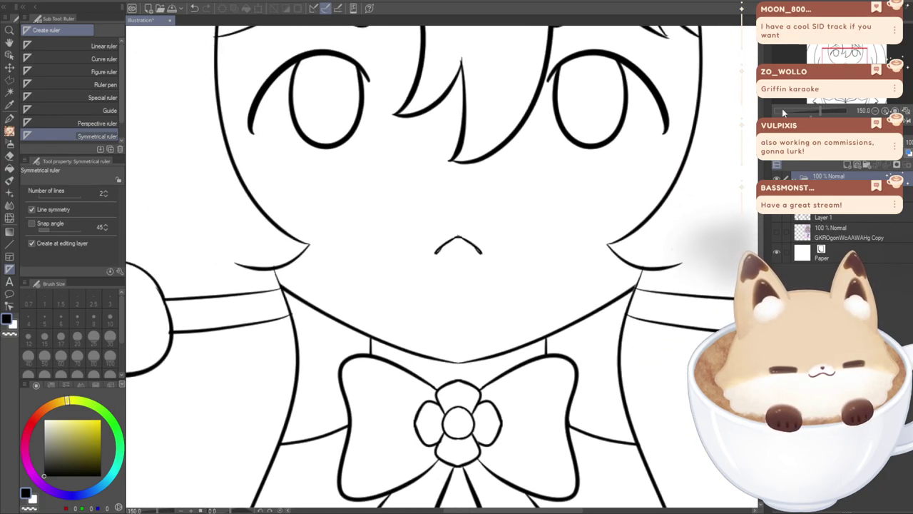
scroll(460, 353, "up", 7)
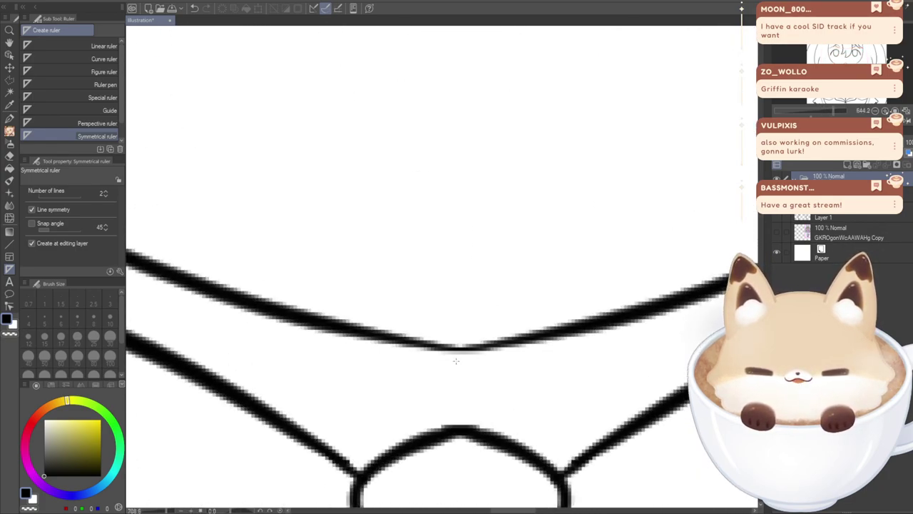
scroll(460, 353, "up", 3)
left_click_drag(514, 286, 540, 233)
scroll(639, 243, "down", 15)
scroll(471, 281, "up", 2)
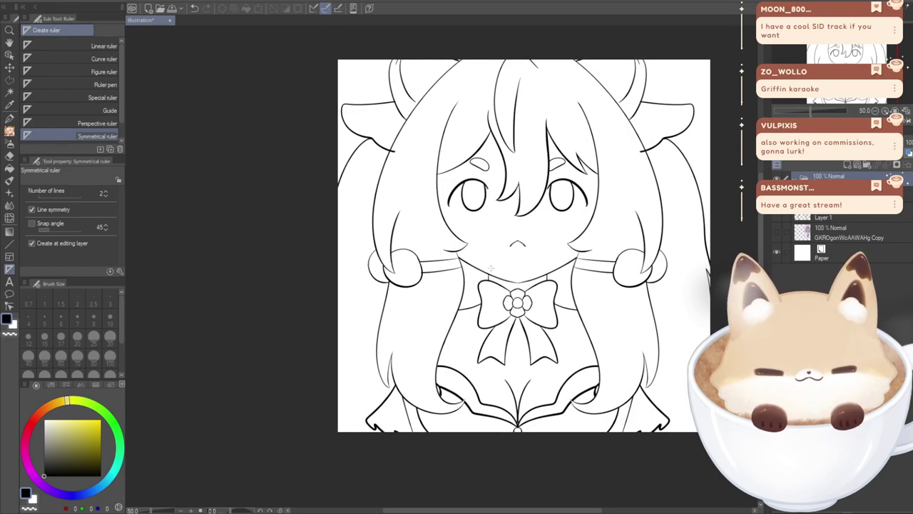
left_click_drag(541, 276, 471, 282)
- Place a vertical 2-line symmetrical ruler on the new folder through the mouth's centre, using the ruler of Layer 2 Copy 6 as reference
left_click(796, 177)
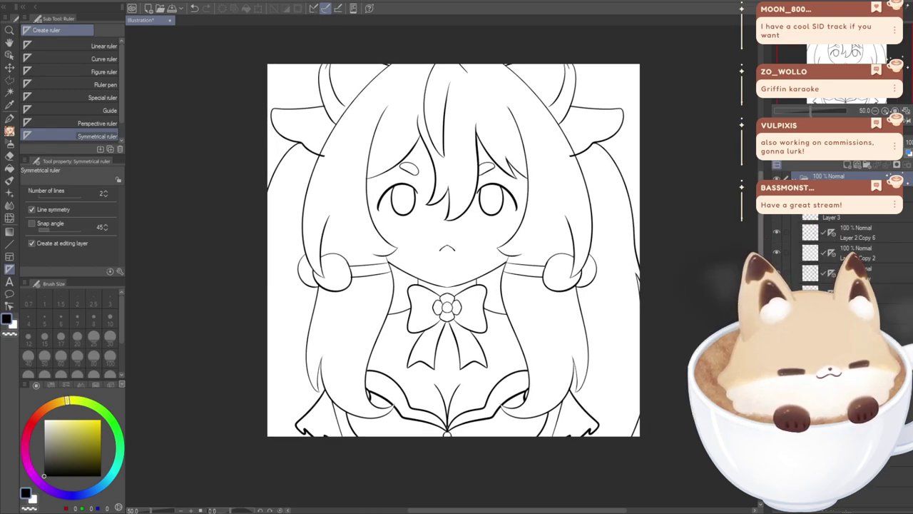
left_click(781, 232)
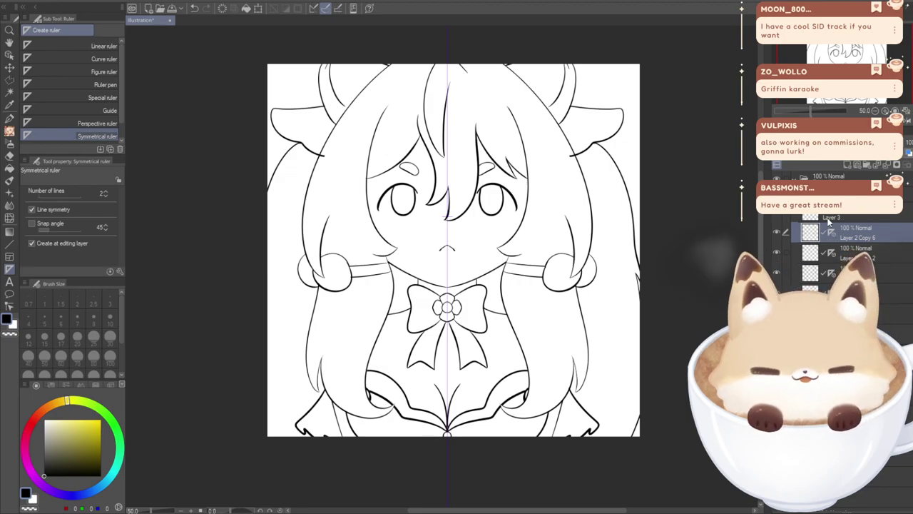
scroll(446, 234, "up", 10)
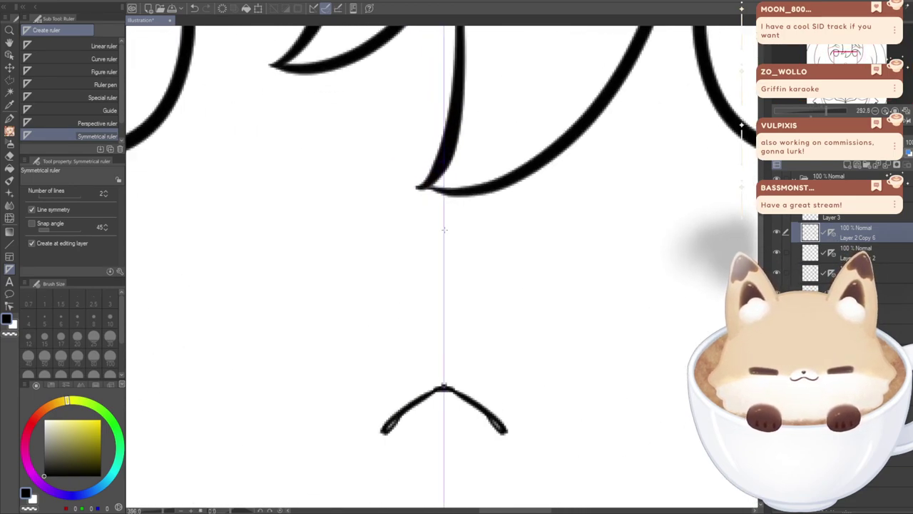
scroll(442, 409, "up", 10)
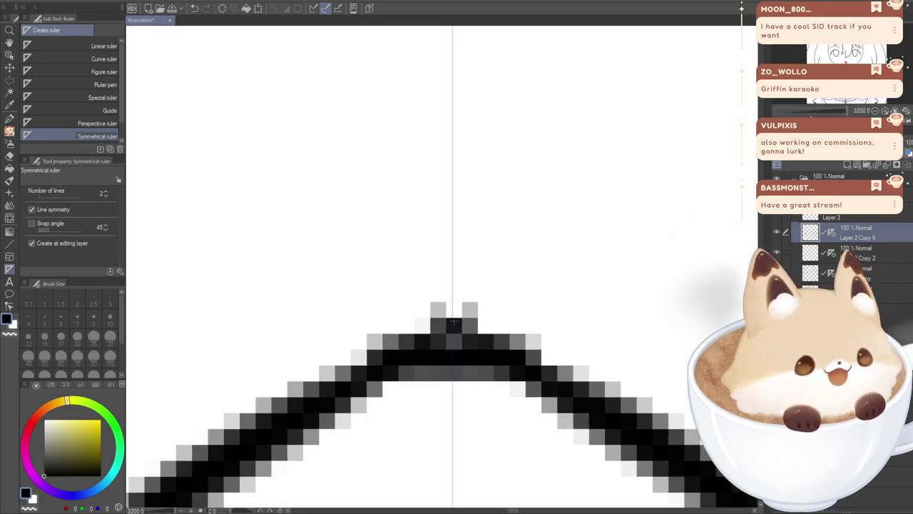
left_click(831, 177)
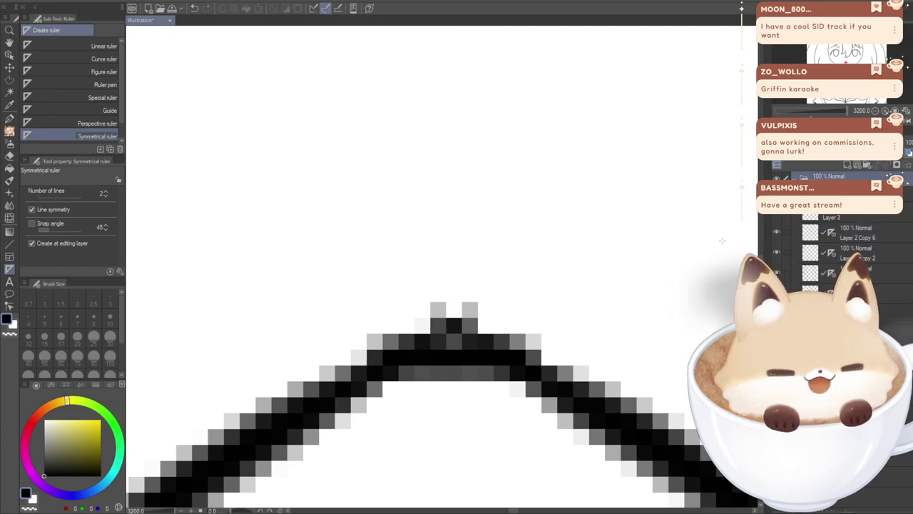
left_click_drag(453, 317, 447, 386)
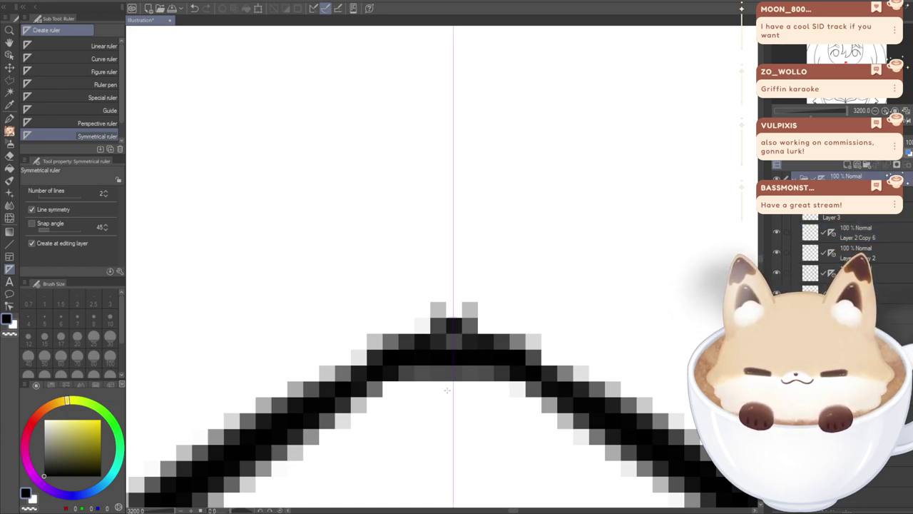
- Add a new raster layer inside the folder with the symmetrical ruler and switch to the G-pen
left_click(795, 179)
left_click(847, 166)
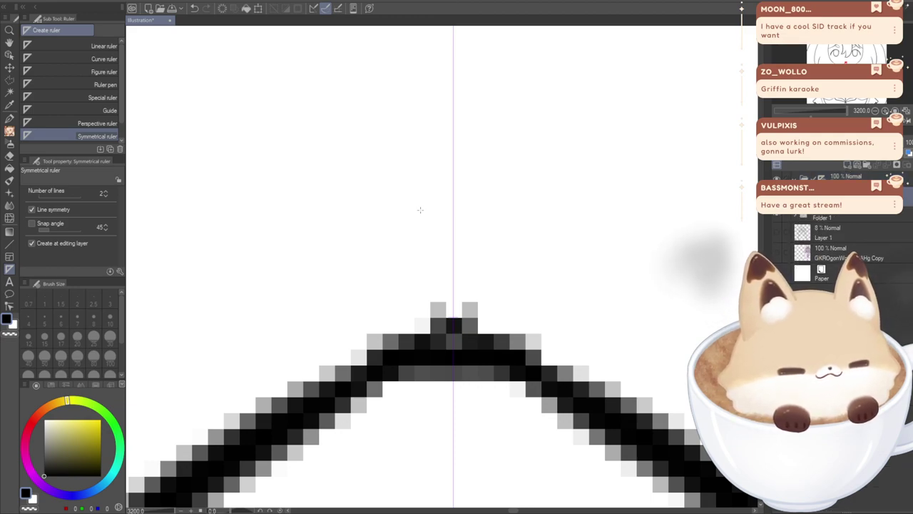
scroll(425, 244, "down", 10)
left_click(10, 119)
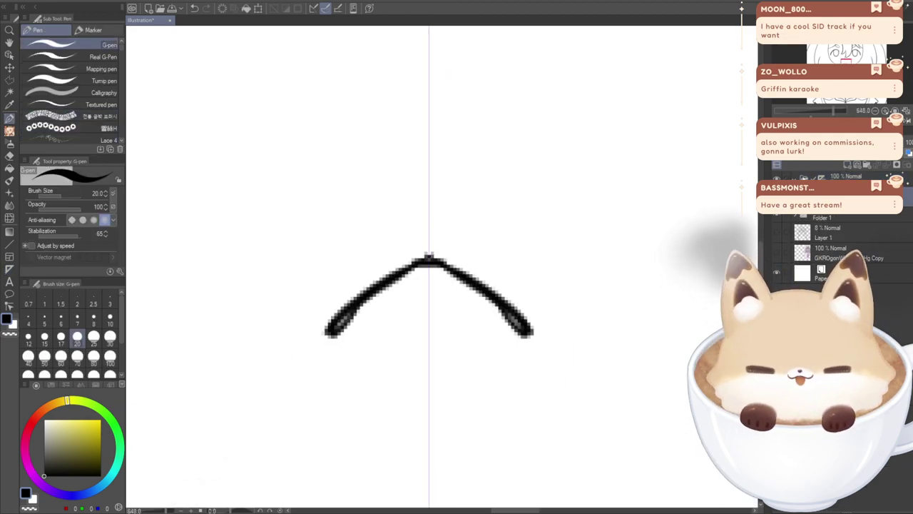
- Lower the opacity of Folder 1 so its line art becomes a light grey tracing guide
left_click(826, 218)
left_click(872, 142)
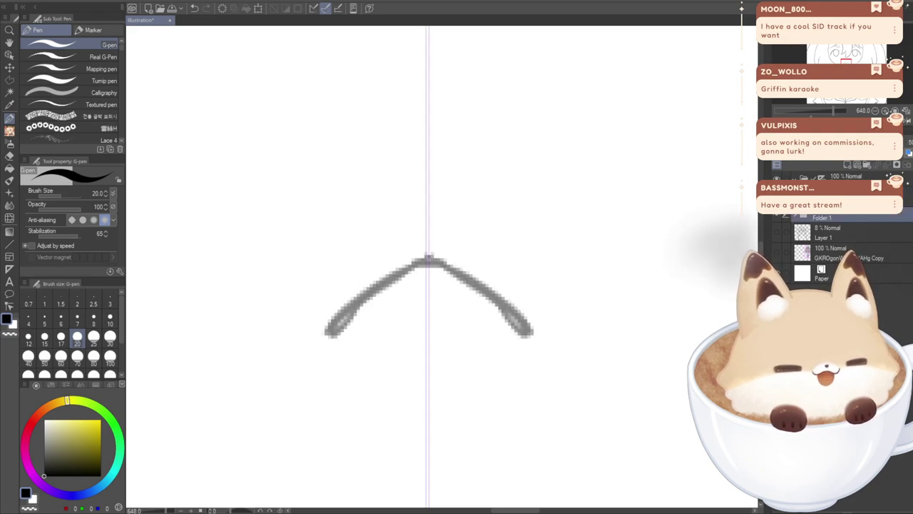
left_click_drag(872, 143, 863, 142)
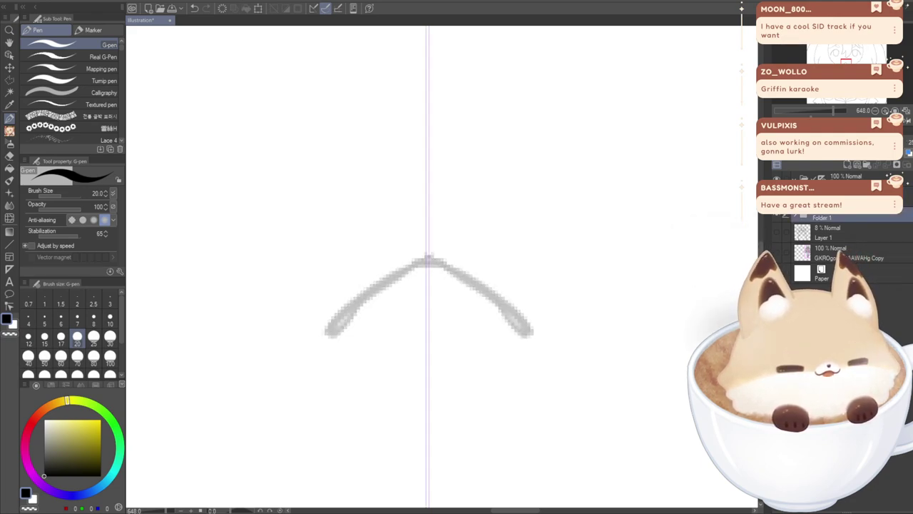
- Make the new raster layer active and set the G-pen brush size to 15
left_click(835, 197)
scroll(398, 179, "down", 15)
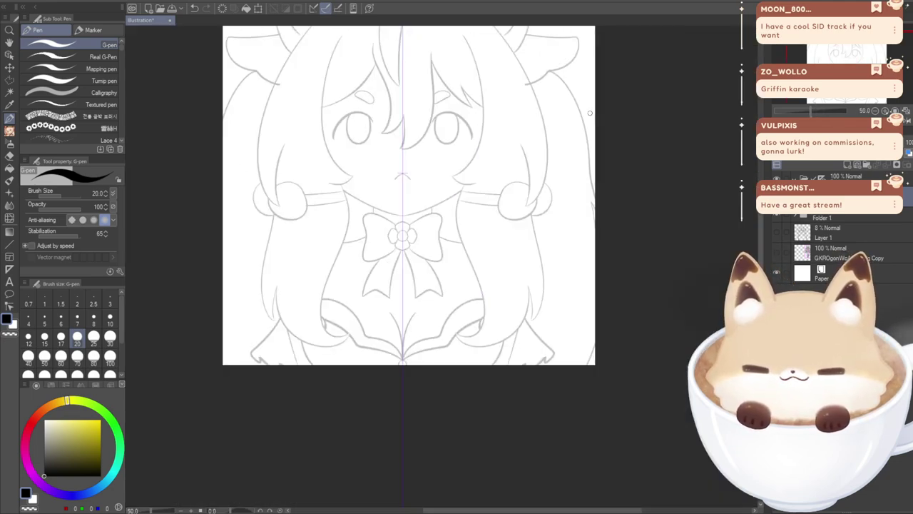
left_click_drag(590, 113, 587, 171)
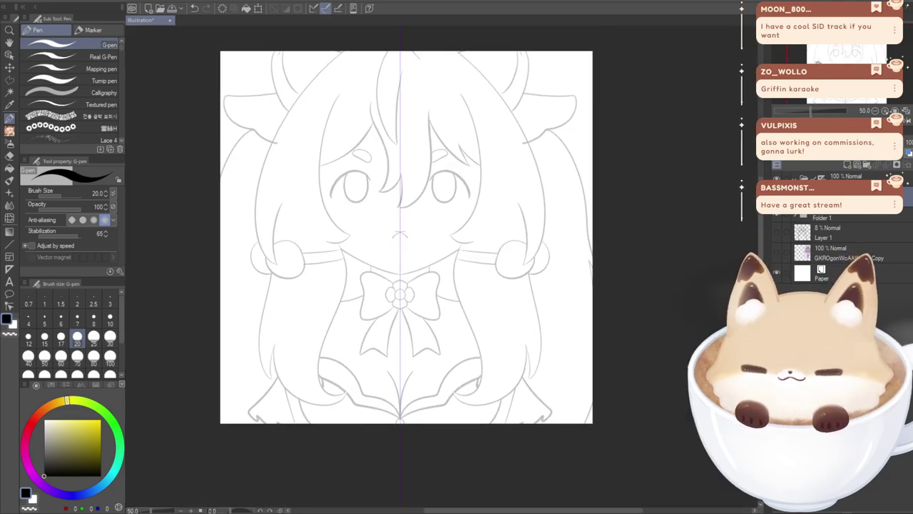
left_click(44, 337)
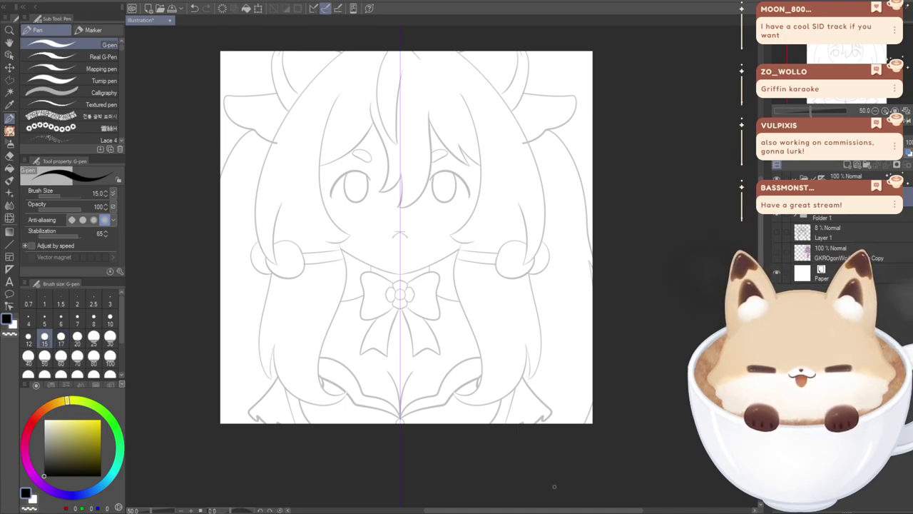
left_click_drag(457, 286, 488, 291)
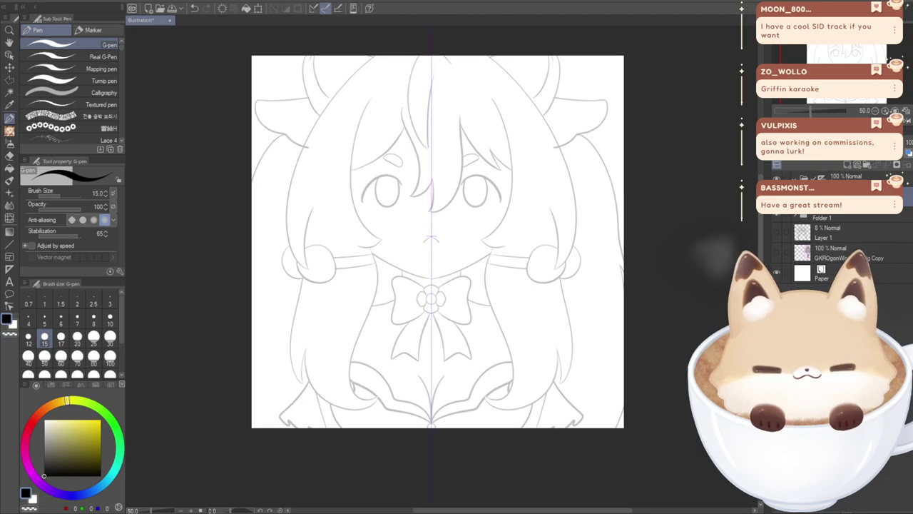
- Show the coloured character reference layer to study the design, and hide it again
left_click(776, 252)
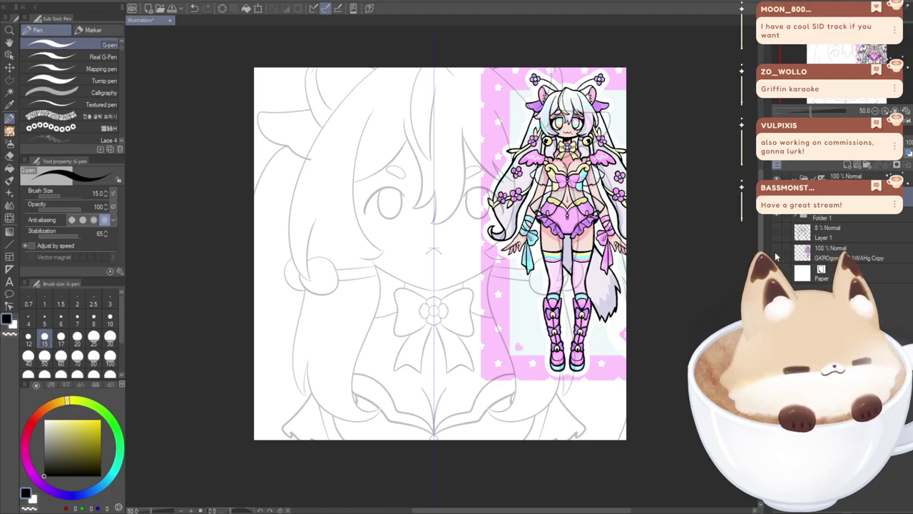
left_click(776, 254)
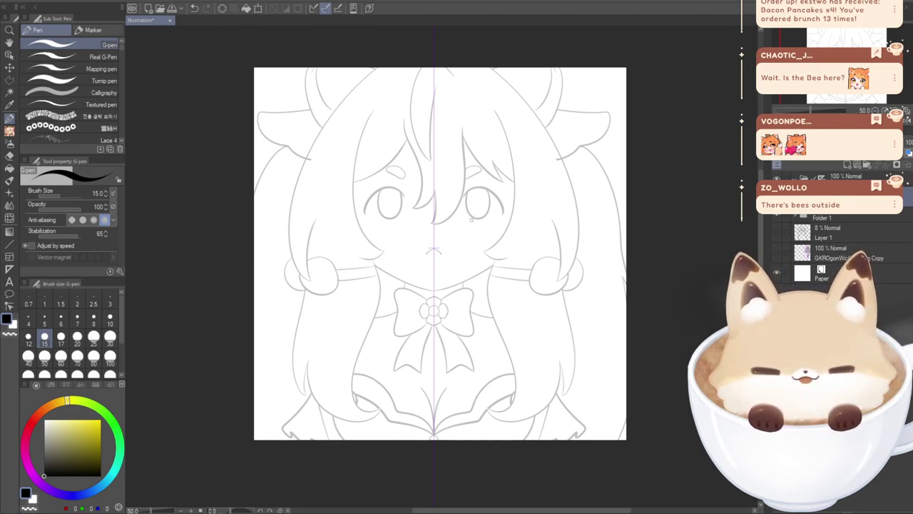
mouse_move(573, 227)
left_mouse_down()
mouse_move(499, 248)
mouse_move(491, 298)
left_mouse_up()
key("ctrl+z")
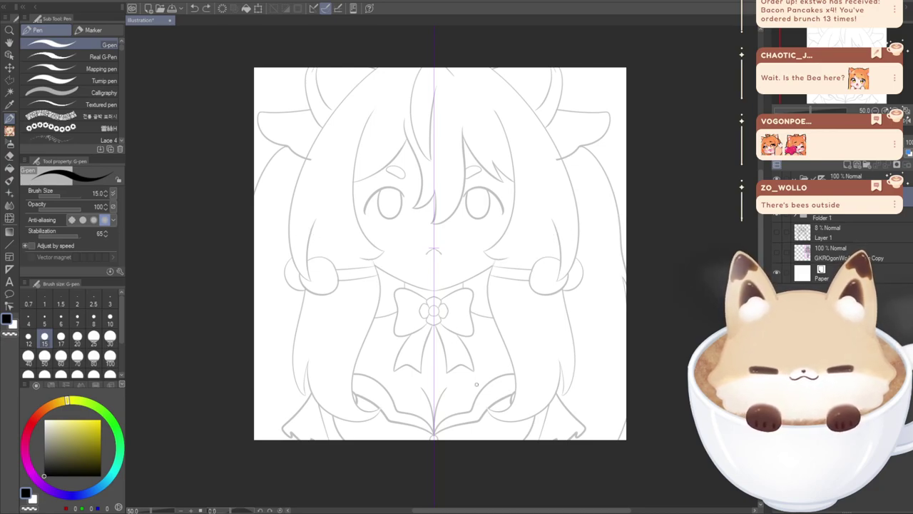
left_click_drag(476, 384, 464, 379)
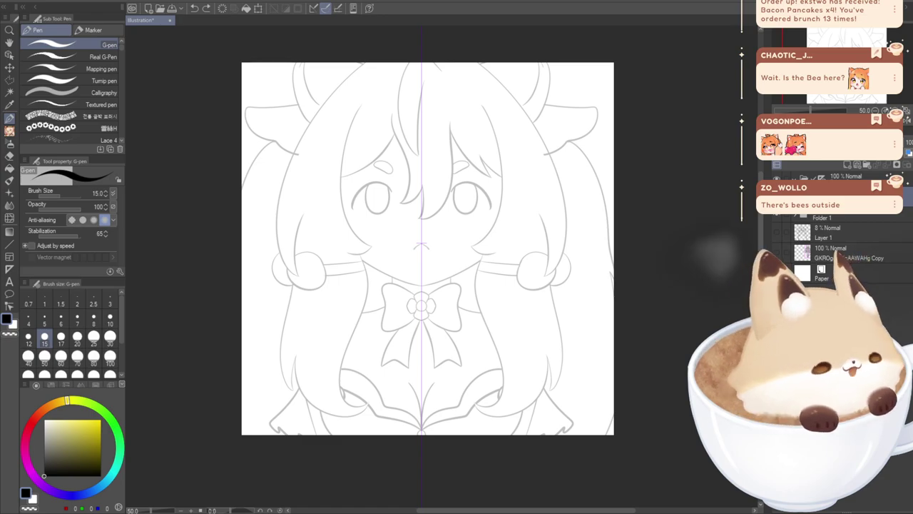
left_click_drag(575, 370, 593, 371)
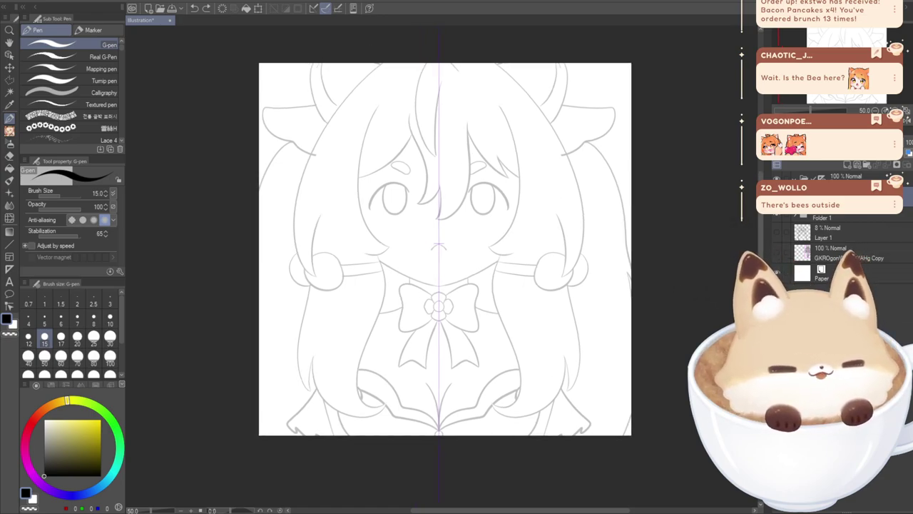
left_click_drag(456, 286, 456, 323)
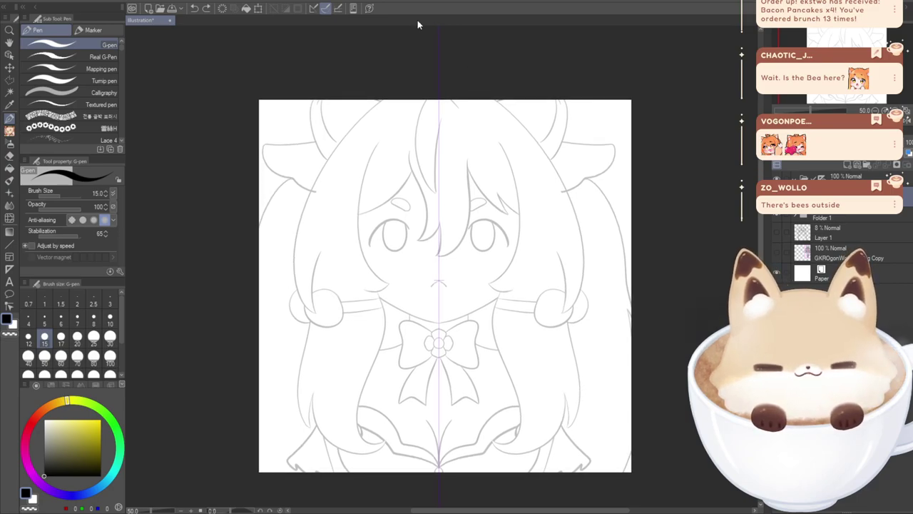
scroll(500, 105, "up", 1)
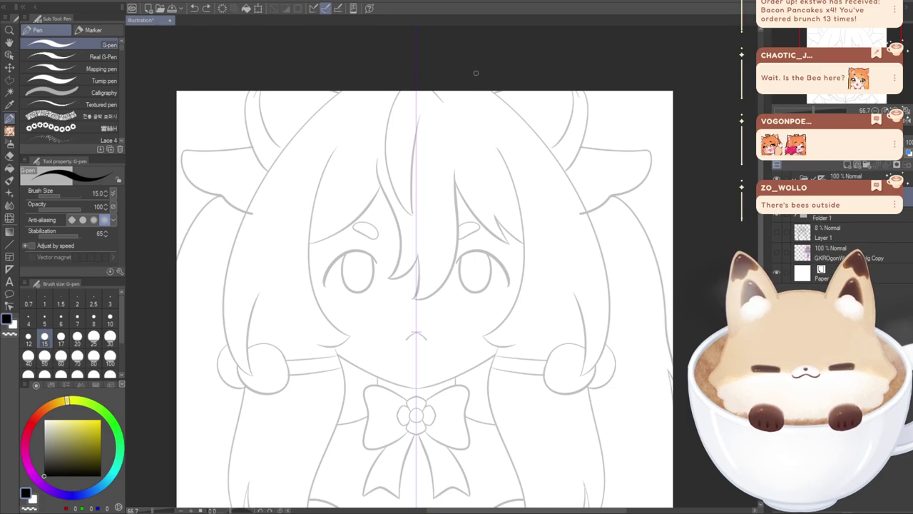
scroll(760, 218, "down", 2)
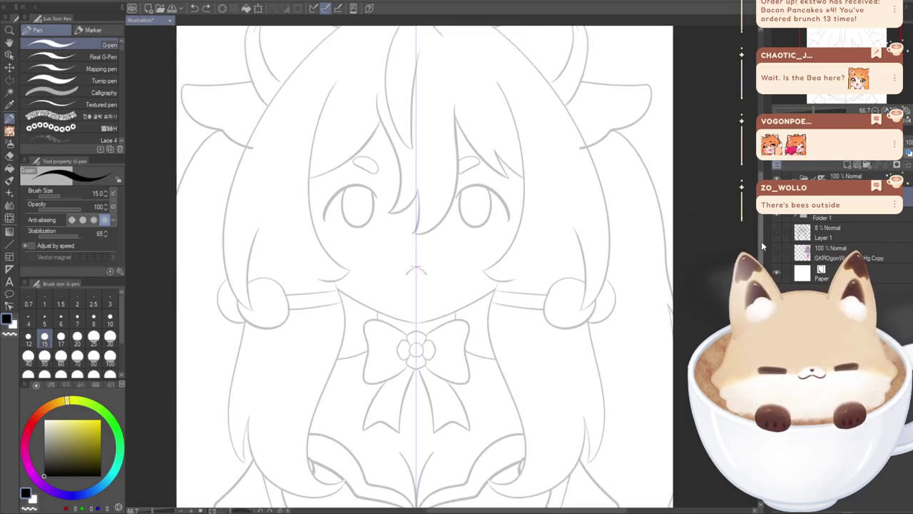
scroll(425, 264, "down", 2)
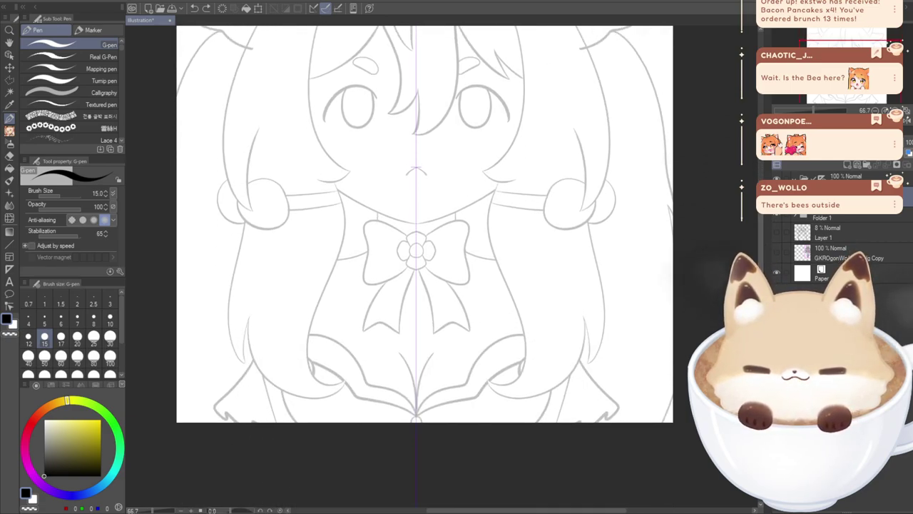
- Ink the jawline with the G-pen from below the cheek hair down to the chin, mirrored across the symmetrical ruler
scroll(348, 209, "up", 4)
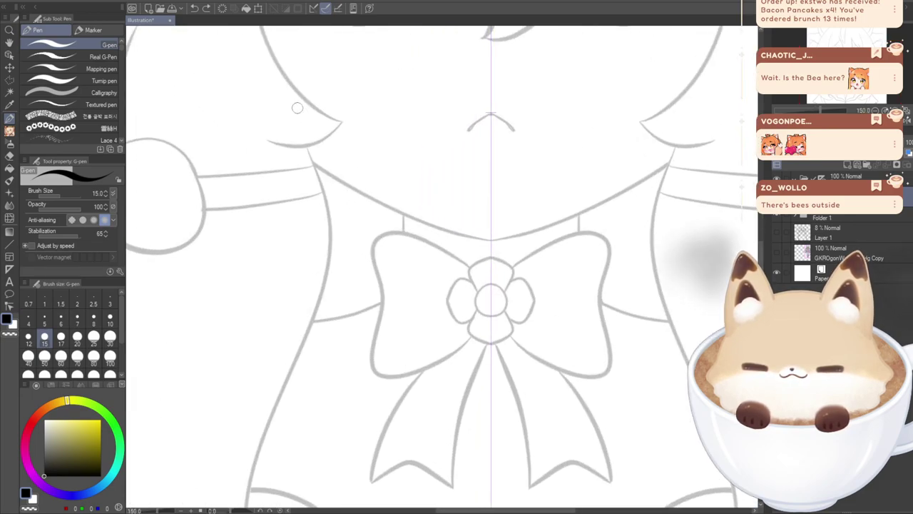
mouse_move(279, 135)
left_mouse_down()
mouse_move(333, 182)
mouse_move(492, 240)
mouse_move(330, 177)
left_mouse_up()
mouse_move(284, 132)
left_mouse_down()
mouse_move(333, 177)
mouse_move(490, 243)
left_mouse_up()
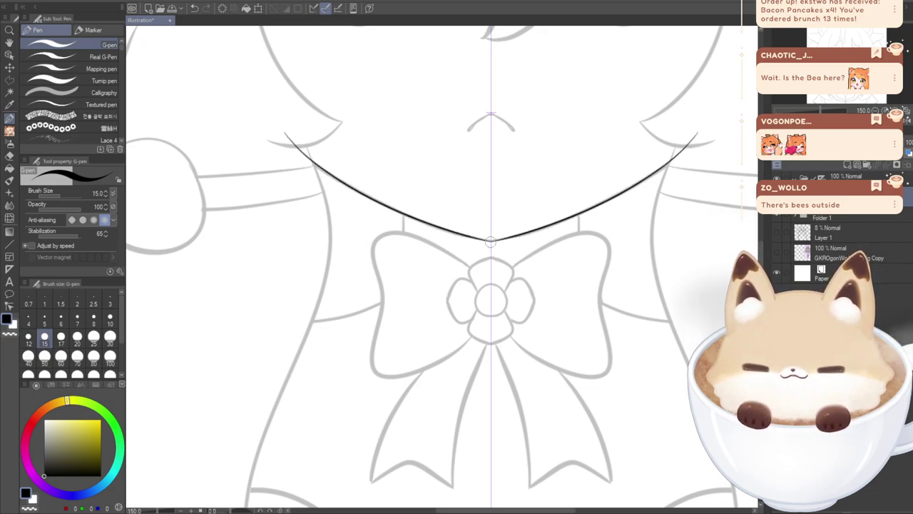
- Ink the short neck line between the jaw and the bow with the G-pen, mirrored across the symmetrical ruler
key("e")
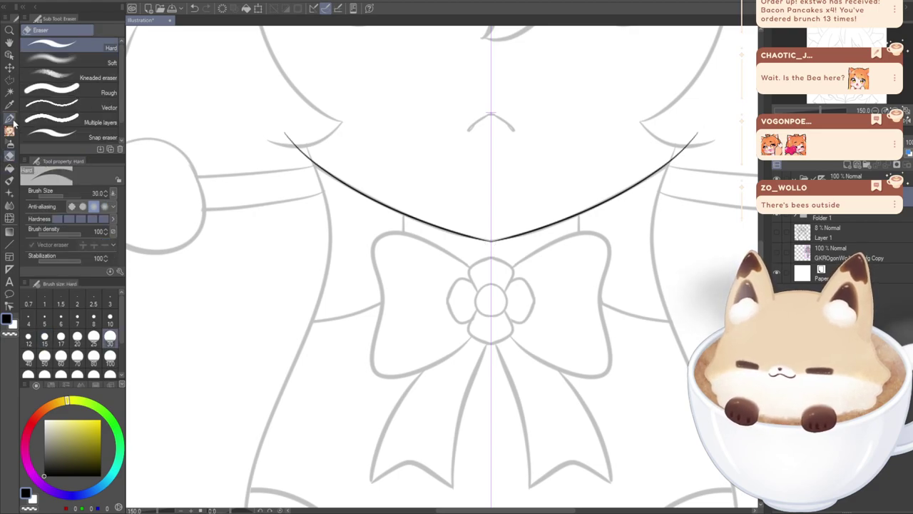
left_click(10, 119)
scroll(442, 266, "down", 3)
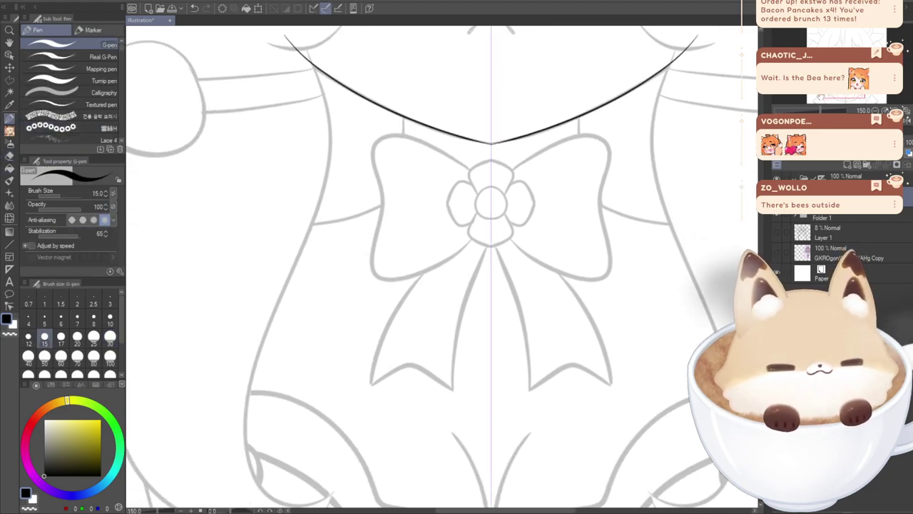
left_click_drag(403, 114, 402, 130)
key("ctrl+z")
key("ctrl+z")
key("ctrl+z")
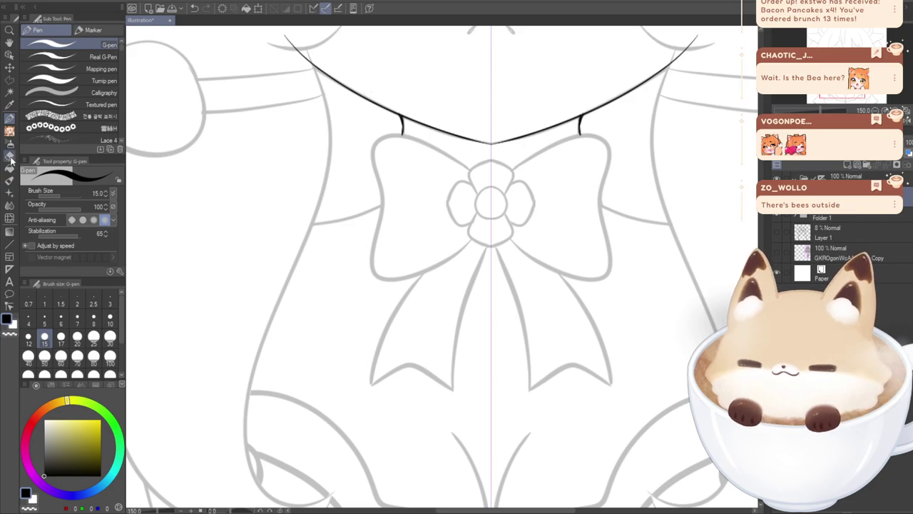
- Trim the lower ends of the inked neck lines above the bow with the Hard eraser at size 10
key("e")
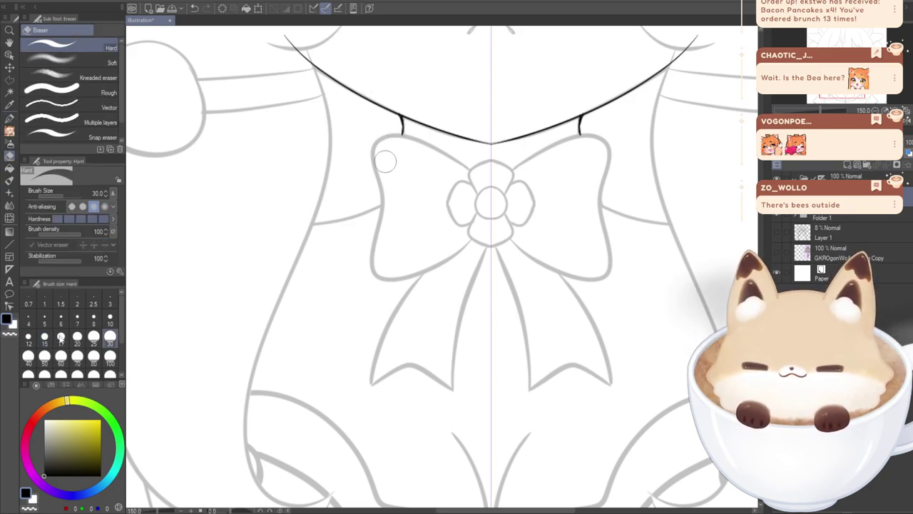
left_click(110, 316)
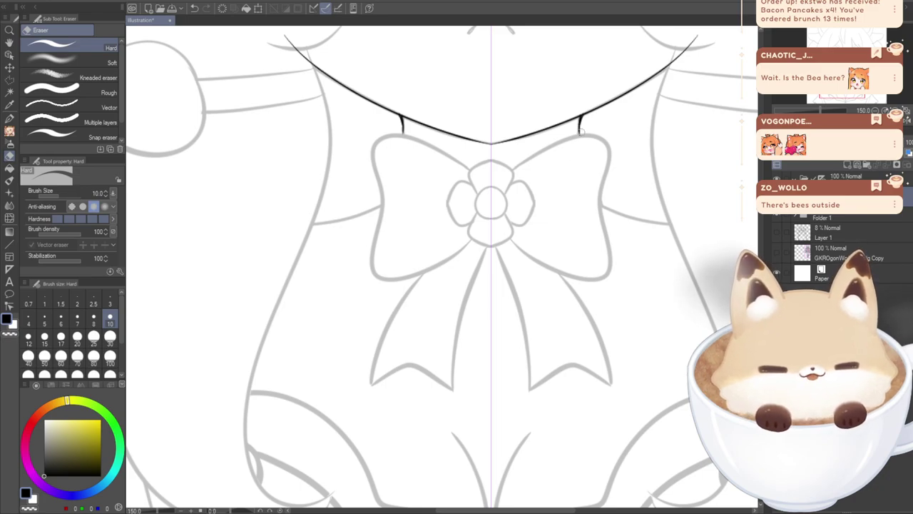
left_click(10, 118)
- Ink the top petal of the flower at the bow's centre with the G-pen, redrawing it until it follows the guide
left_click_drag(443, 286, 421, 286)
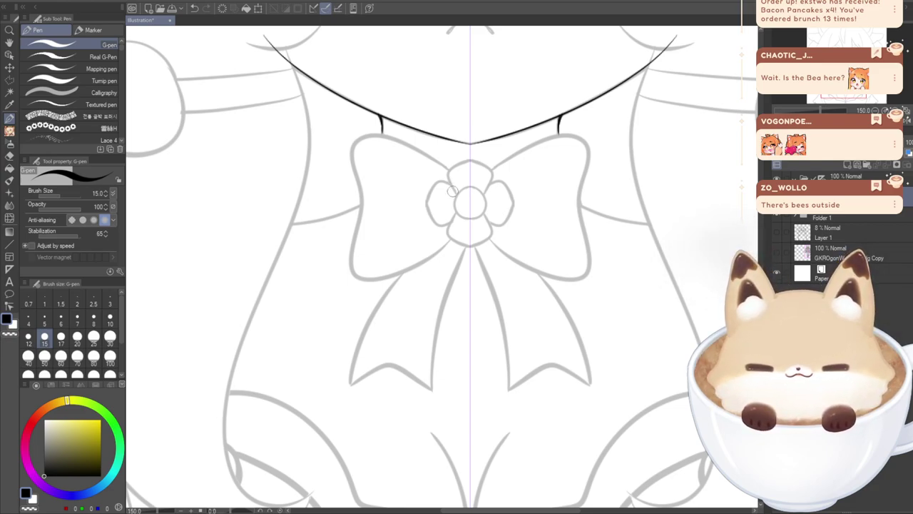
mouse_move(452, 194)
left_mouse_down()
mouse_move(452, 164)
mouse_move(467, 161)
left_mouse_up()
key("ctrl+z")
mouse_move(452, 194)
left_mouse_down()
mouse_move(446, 174)
mouse_move(470, 156)
left_mouse_up()
key("ctrl+z")
mouse_move(453, 195)
left_mouse_down()
mouse_move(448, 180)
mouse_move(467, 155)
left_mouse_up()
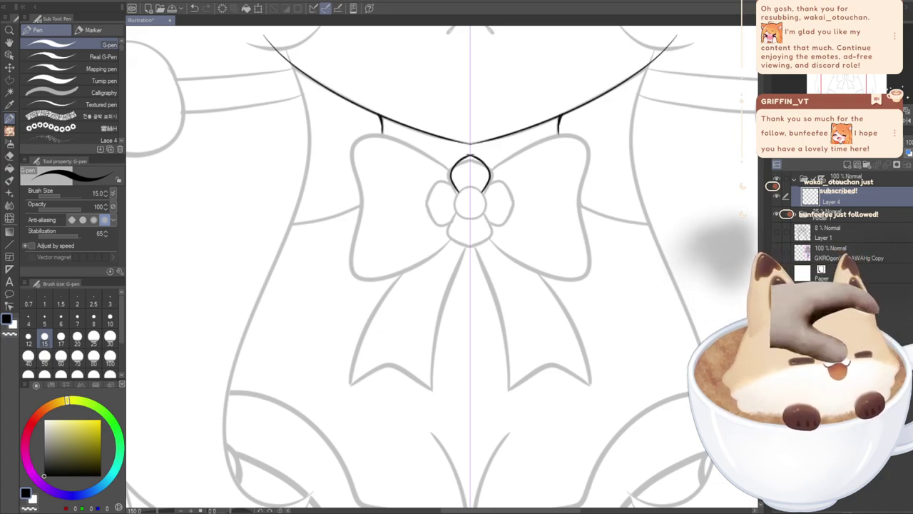
key("ctrl+z")
left_click_drag(457, 195, 470, 159)
key("ctrl+z")
left_click_drag(457, 194, 470, 160)
key("ctrl+z")
mouse_move(459, 194)
left_mouse_down()
mouse_move(448, 172)
mouse_move(469, 153)
left_mouse_up()
key("ctrl+z")
- Try to ink the mirrored side petals of the bow's flower with the G-pen
mouse_move(458, 194)
left_mouse_down()
mouse_move(448, 175)
mouse_move(471, 156)
mouse_move(515, 203)
mouse_move(480, 215)
mouse_move(515, 209)
left_mouse_up()
key("ctrl+z")
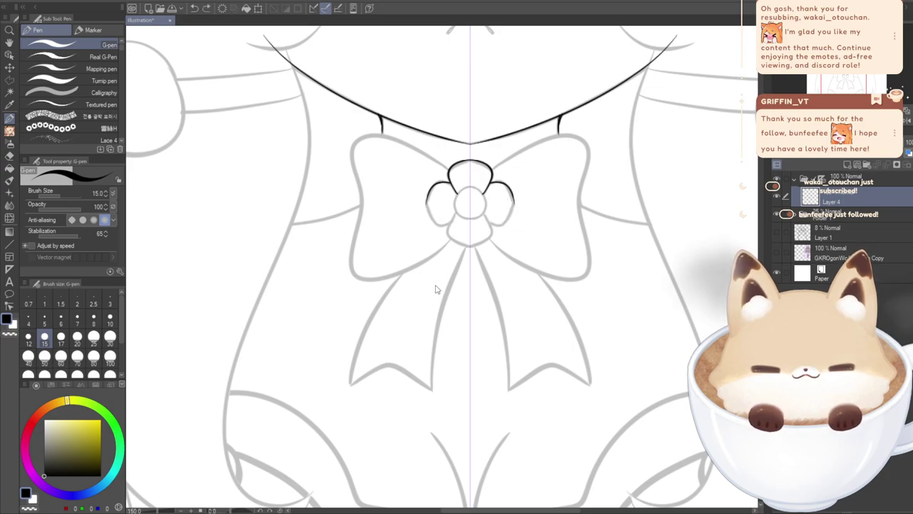
key("ctrl+z")
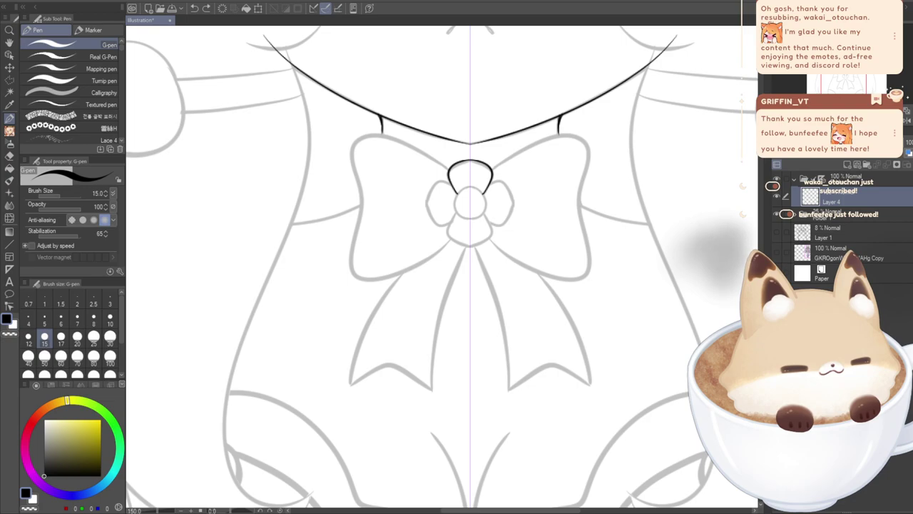
key("^")
key("^")
key("^")
key("^")
key("^")
key("^")
key("^")
key("^")
key("^")
key("^")
key("^")
key("^")
key("^")
key("^")
key("^")
key("^")
key("^")
key("^")
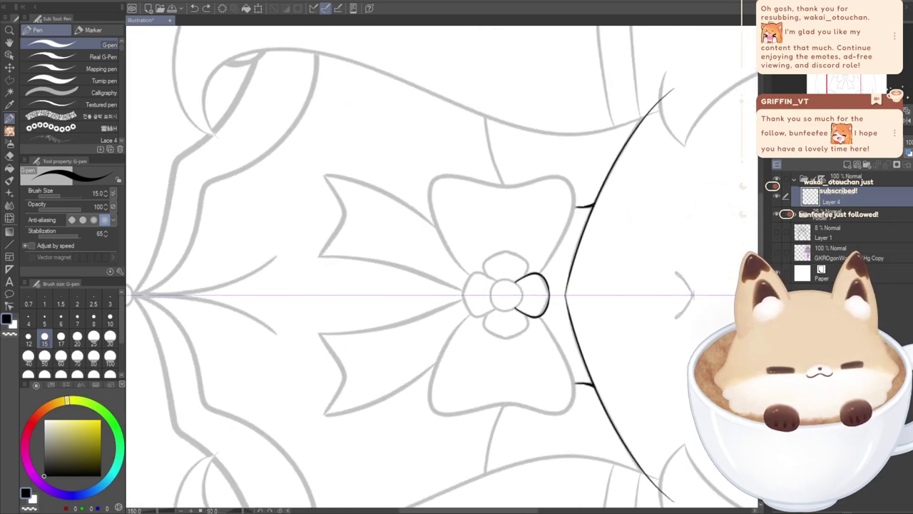
mouse_move(490, 280)
left_mouse_down()
mouse_move(482, 261)
mouse_move(509, 248)
mouse_move(532, 275)
left_mouse_up()
key("ctrl+z")
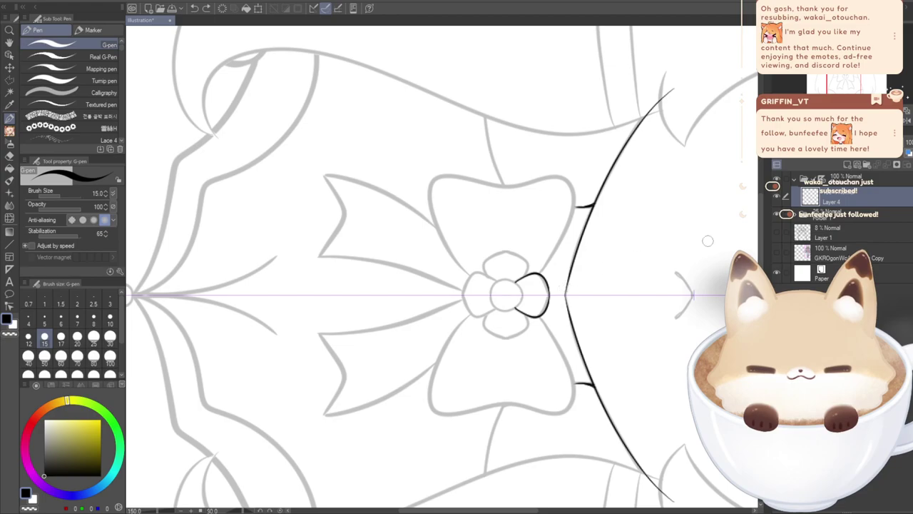
key("ctrl+@")
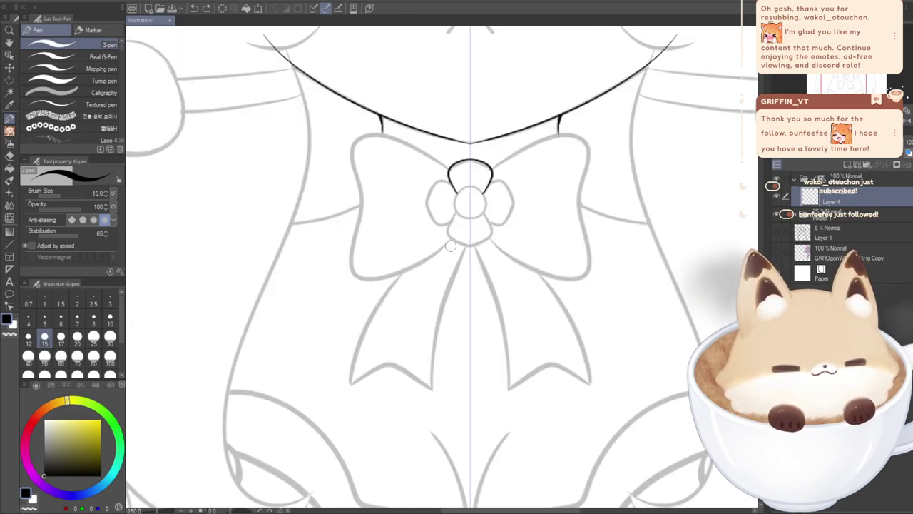
- Ink the round centre of the bow's flower as a mirrored circle below the top petal
mouse_move(457, 213)
left_mouse_down()
mouse_move(457, 238)
mouse_move(470, 246)
left_mouse_up()
key("ctrl+z")
mouse_move(471, 184)
left_mouse_down()
mouse_move(453, 212)
mouse_move(467, 220)
mouse_move(466, 189)
mouse_move(454, 206)
mouse_move(470, 217)
mouse_move(453, 199)
mouse_move(472, 186)
mouse_move(454, 199)
mouse_move(467, 187)
mouse_move(454, 204)
mouse_move(458, 215)
mouse_move(475, 218)
mouse_move(453, 208)
mouse_move(464, 187)
mouse_move(472, 218)
left_mouse_up()
key("ctrl+z")
key("ctrl+z")
key("ctrl+z")
key("ctrl+z")
key("ctrl+z")
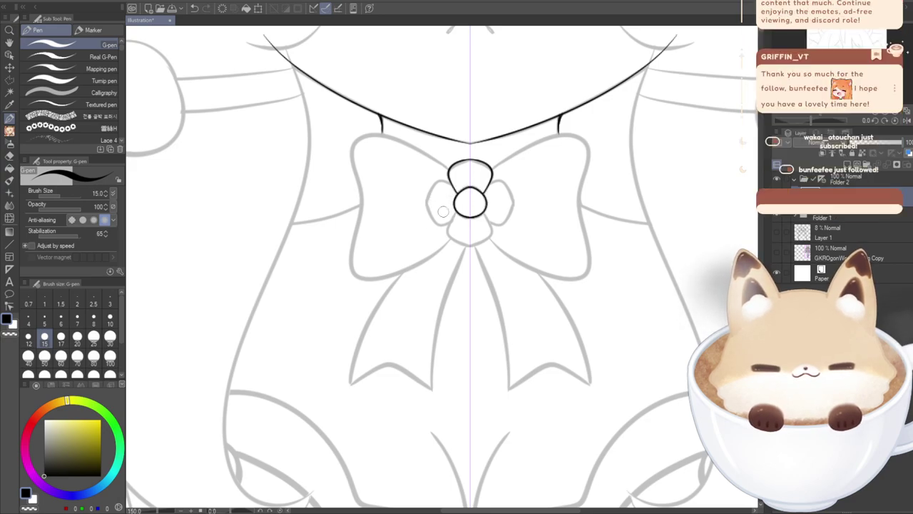
key("ctrl+z")
mouse_move(471, 186)
left_mouse_down()
mouse_move(453, 197)
mouse_move(462, 220)
mouse_move(466, 209)
left_mouse_up()
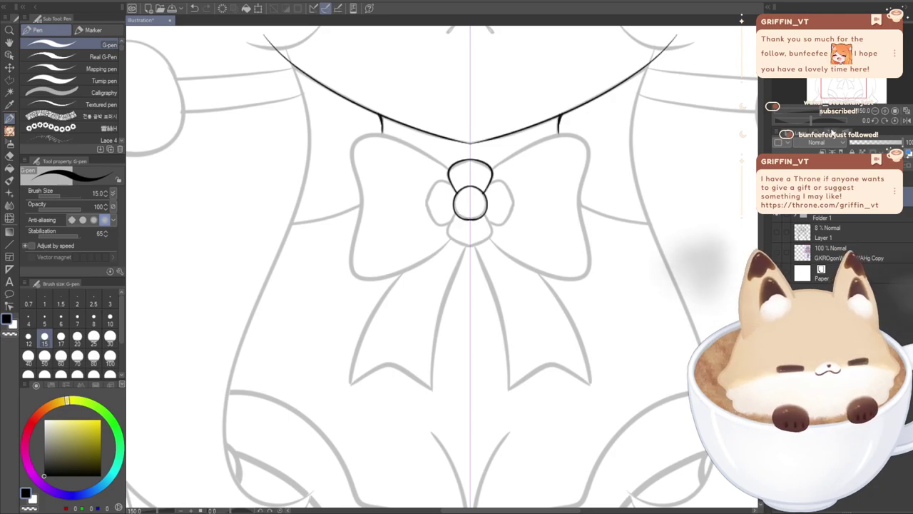
left_click(831, 119)
left_click(875, 120)
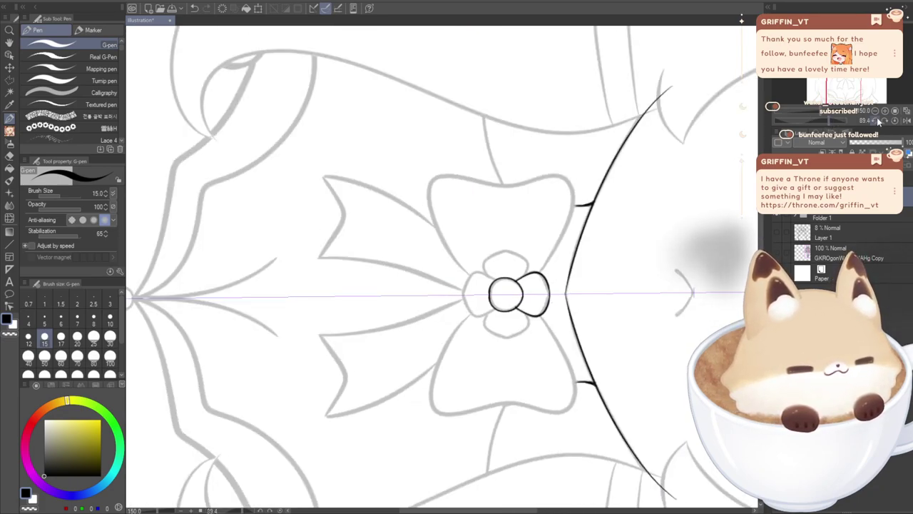
left_click(876, 121)
left_click(875, 121)
left_click(886, 120)
left_click(886, 120)
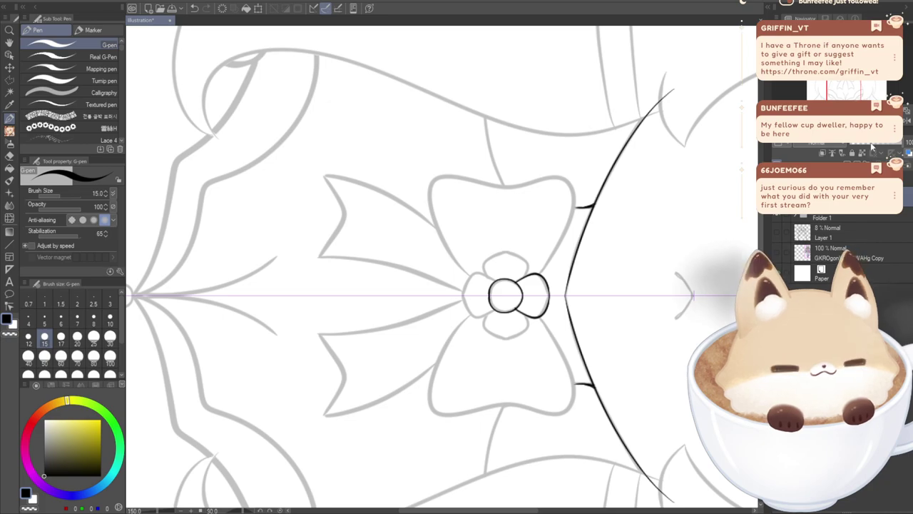
key("minus")
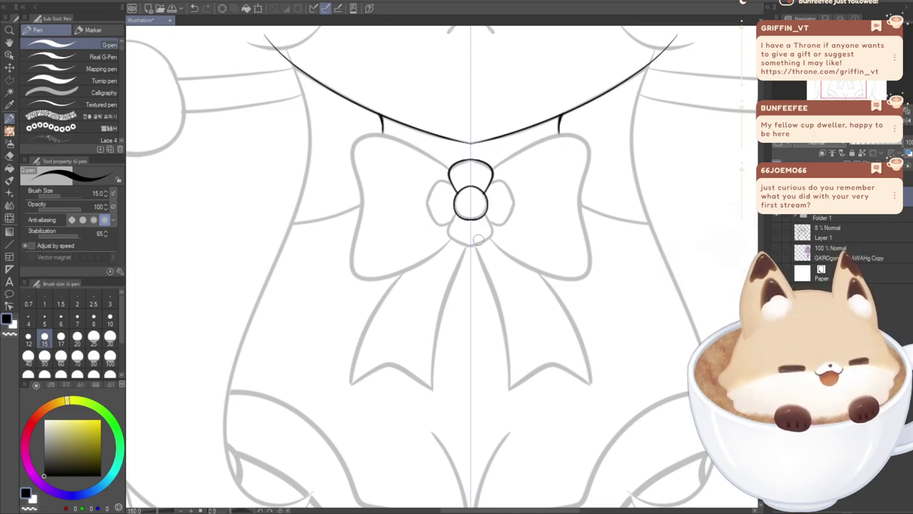
- Ink the flower's bottom petal from the round centre down to the symmetry line, redrawing the stroke until its shape is clean
mouse_move(456, 214)
left_mouse_down()
mouse_move(450, 236)
mouse_move(471, 247)
left_mouse_up()
key("ctrl+z")
key("ctrl+z")
mouse_move(456, 214)
left_mouse_down()
mouse_move(448, 240)
mouse_move(462, 254)
left_mouse_up()
key("ctrl+z")
mouse_move(456, 214)
left_mouse_down()
mouse_move(448, 240)
mouse_move(464, 254)
left_mouse_up()
key("ctrl+z")
mouse_move(456, 213)
left_mouse_down()
mouse_move(448, 240)
mouse_move(464, 253)
left_mouse_up()
key("ctrl+z")
mouse_move(456, 214)
left_mouse_down()
mouse_move(448, 235)
mouse_move(468, 252)
left_mouse_up()
key("ctrl+z")
mouse_move(485, 216)
left_mouse_down()
mouse_move(494, 237)
mouse_move(468, 253)
left_mouse_up()
key("ctrl+z")
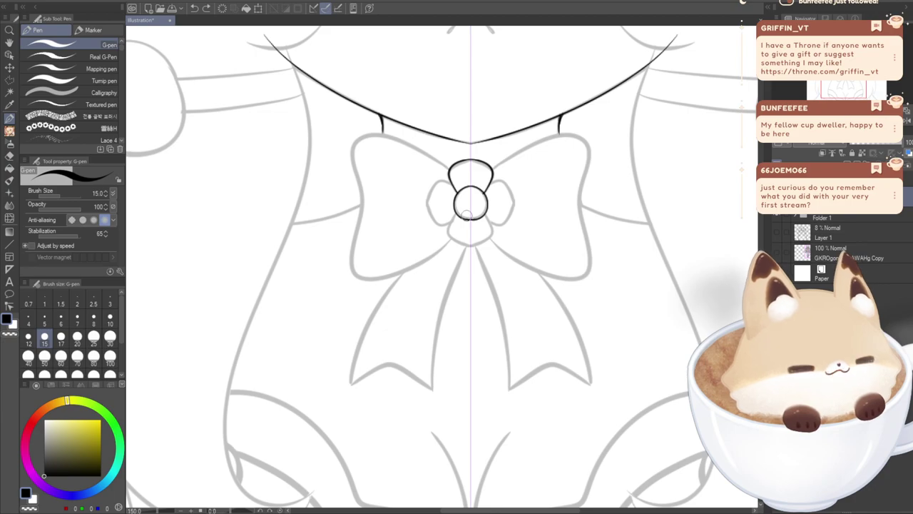
scroll(462, 215, "up", 1)
scroll(462, 215, "down", 1)
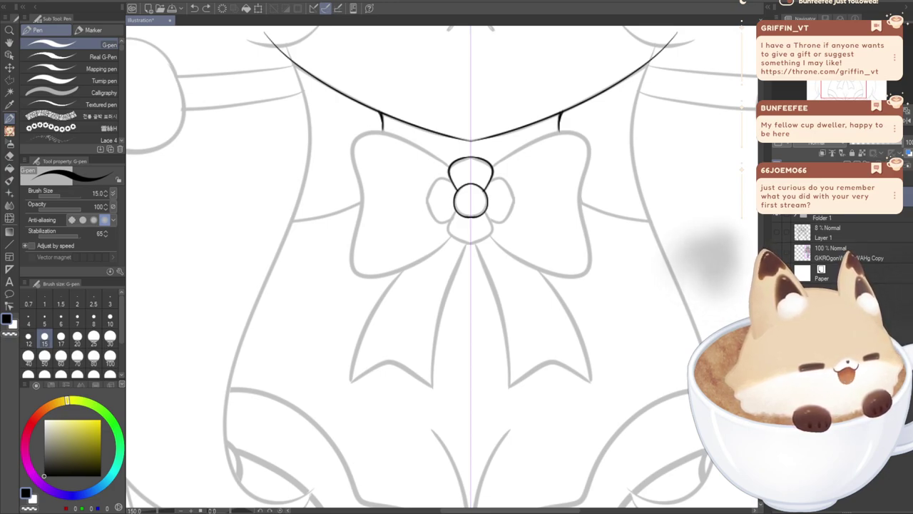
mouse_move(455, 213)
left_mouse_down()
mouse_move(448, 238)
mouse_move(472, 245)
left_mouse_up()
key("ctrl+z")
mouse_move(452, 209)
left_mouse_down()
mouse_move(449, 239)
mouse_move(468, 254)
left_mouse_up()
key("ctrl+z")
mouse_move(457, 210)
left_mouse_down()
mouse_move(446, 231)
mouse_move(468, 251)
left_mouse_up()
key("ctrl+z")
left_click_drag(452, 219, 468, 254)
key("ctrl+z")
mouse_move(455, 210)
left_mouse_down()
mouse_move(450, 234)
mouse_move(468, 252)
left_mouse_up()
key("ctrl+z")
mouse_move(456, 210)
left_mouse_down()
mouse_move(448, 236)
mouse_move(468, 250)
left_mouse_up()
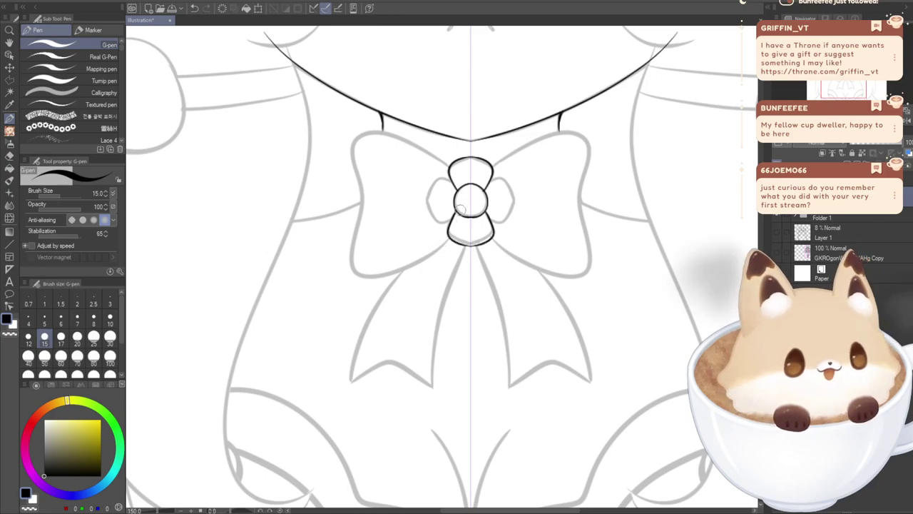
key("ctrl+z")
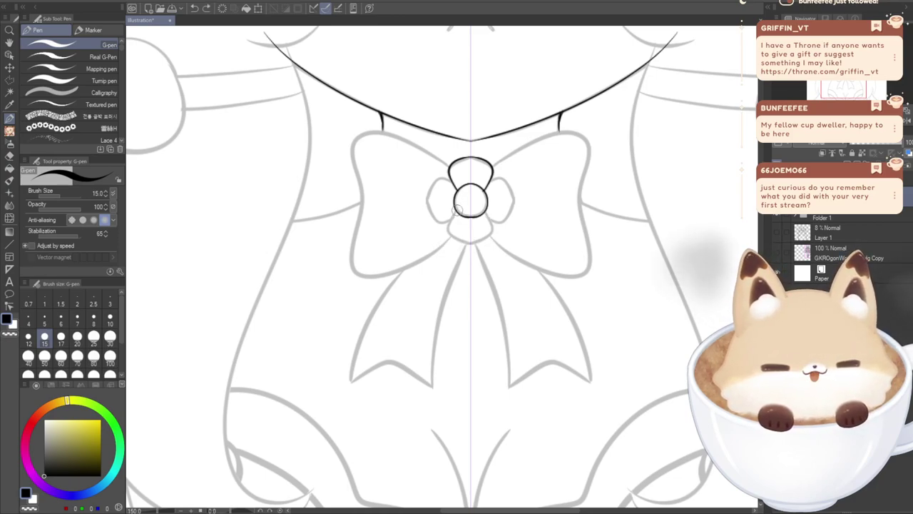
left_click_drag(450, 223, 465, 247)
key("ctrl+z")
key("ctrl+z")
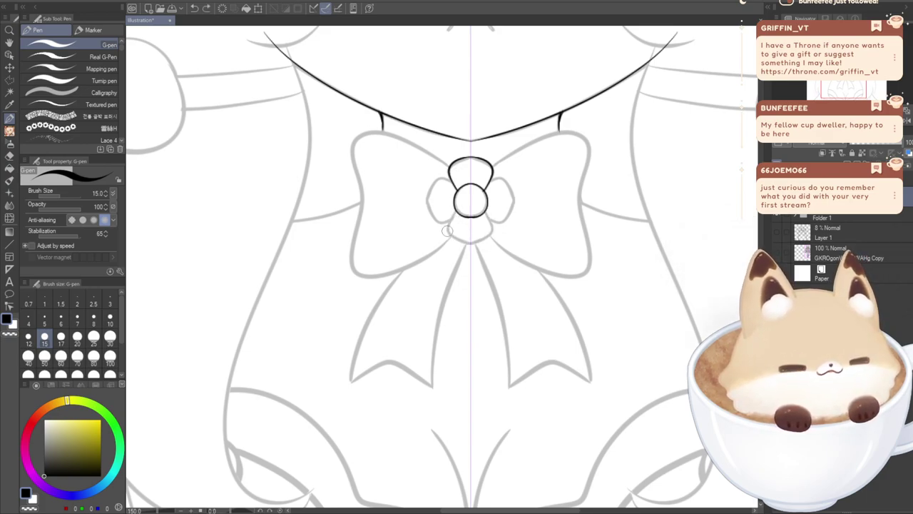
mouse_move(455, 213)
left_mouse_down()
mouse_move(451, 235)
mouse_move(465, 243)
left_mouse_up()
key("ctrl+z")
mouse_move(487, 214)
left_mouse_down()
mouse_move(478, 244)
mouse_move(465, 243)
left_mouse_up()
key("ctrl+z")
mouse_move(486, 214)
left_mouse_down()
mouse_move(487, 241)
mouse_move(465, 245)
left_mouse_up()
key("ctrl+z")
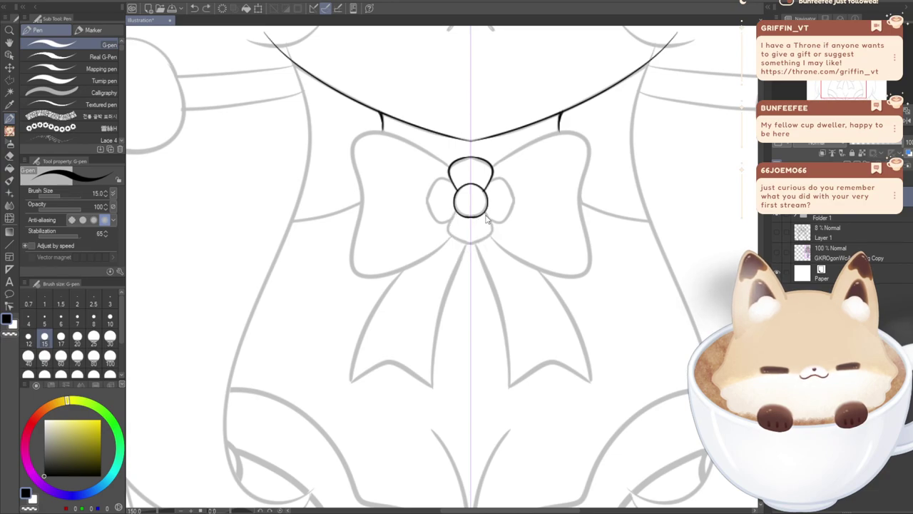
mouse_move(489, 211)
left_mouse_down()
mouse_move(487, 246)
mouse_move(455, 239)
left_mouse_up()
key("ctrl+z")
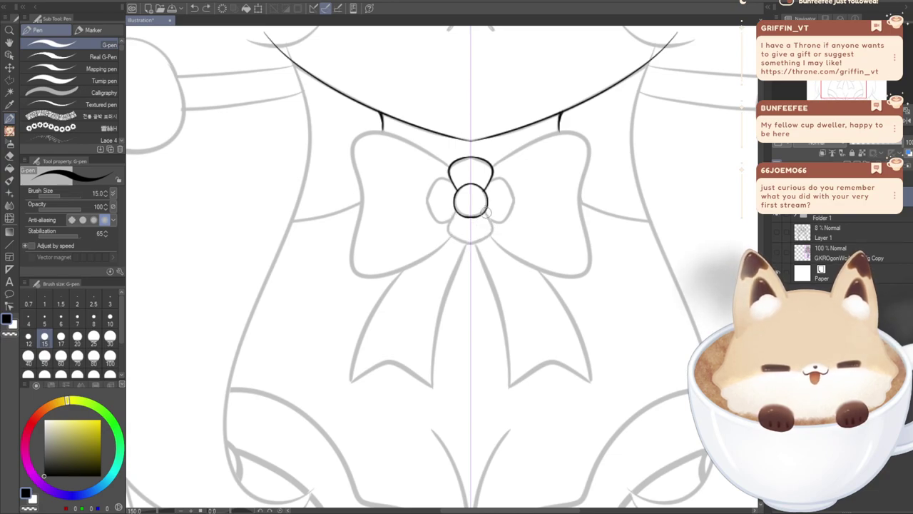
mouse_move(488, 211)
left_mouse_down()
mouse_move(488, 242)
mouse_move(457, 241)
left_mouse_up()
key("ctrl+z")
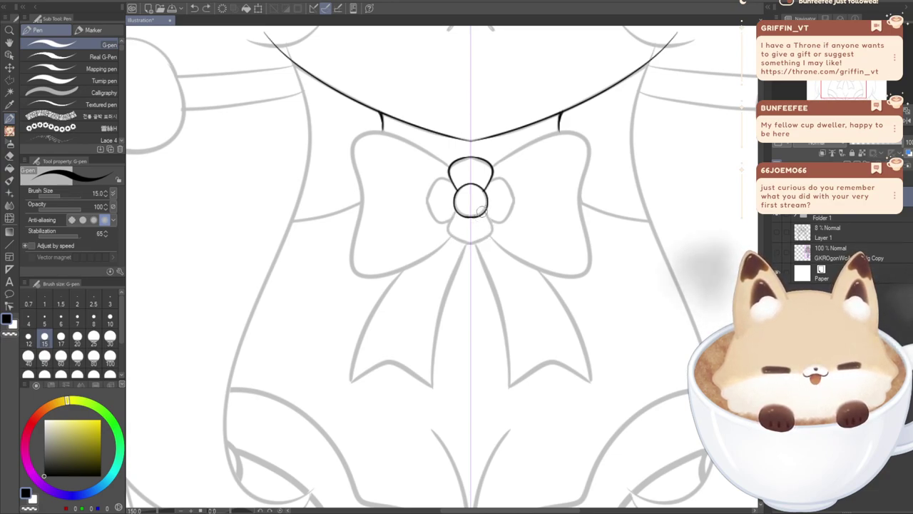
mouse_move(485, 211)
left_mouse_down()
mouse_move(484, 238)
mouse_move(457, 242)
left_mouse_up()
key("ctrl+z")
left_click_drag(456, 212, 448, 228)
mouse_move(483, 211)
left_mouse_down()
mouse_move(495, 234)
mouse_move(462, 245)
left_mouse_up()
key("ctrl+z")
mouse_move(486, 213)
left_mouse_down()
mouse_move(472, 243)
mouse_move(463, 243)
left_mouse_up()
key("ctrl+z")
mouse_move(486, 213)
left_mouse_down()
mouse_move(490, 237)
mouse_move(464, 243)
left_mouse_up()
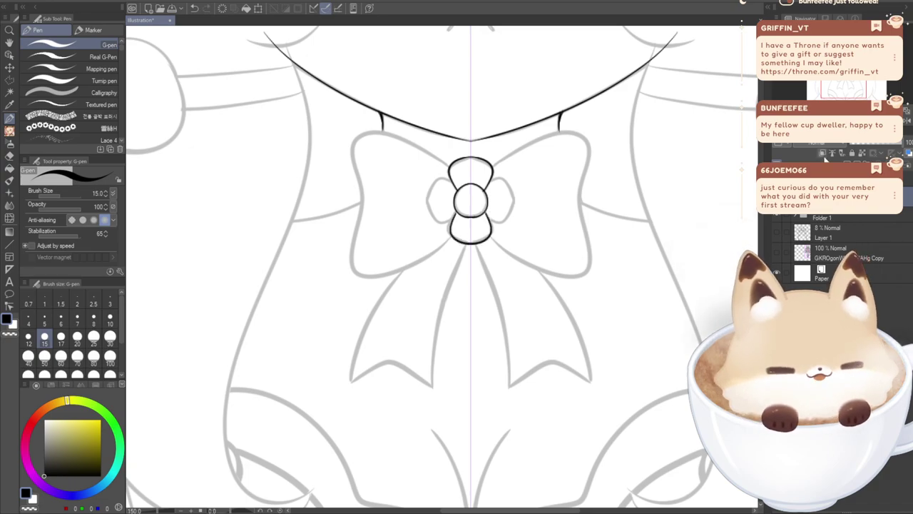
- Try to ink the flower's mirrored side petals over the guide, each petal outline in one stroke, with the canvas rotated sideways
left_click_drag(400, 370, 337, 225)
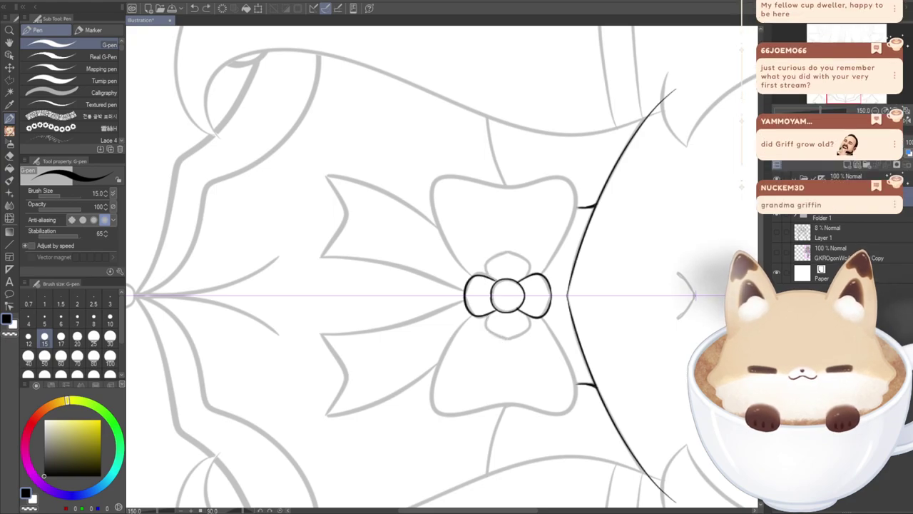
mouse_move(487, 276)
left_mouse_down()
mouse_move(505, 248)
mouse_move(519, 251)
mouse_move(531, 278)
left_mouse_up()
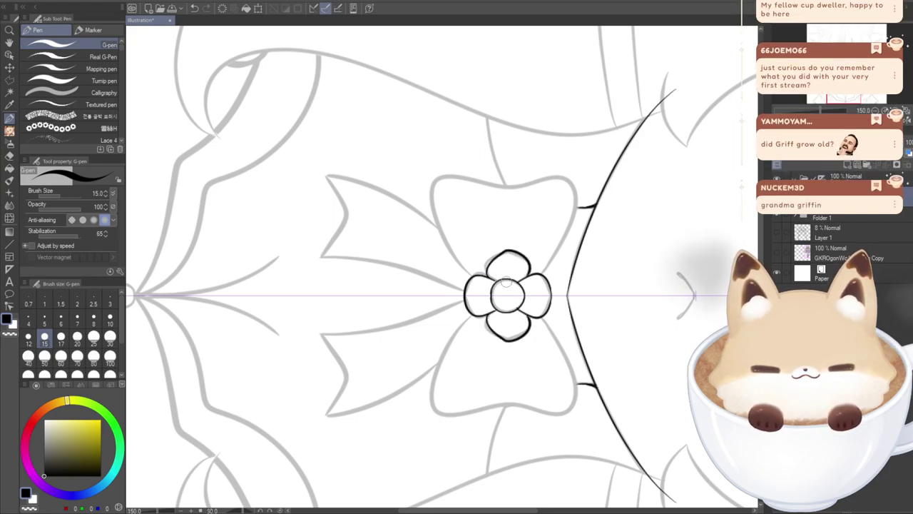
key("ctrl+z")
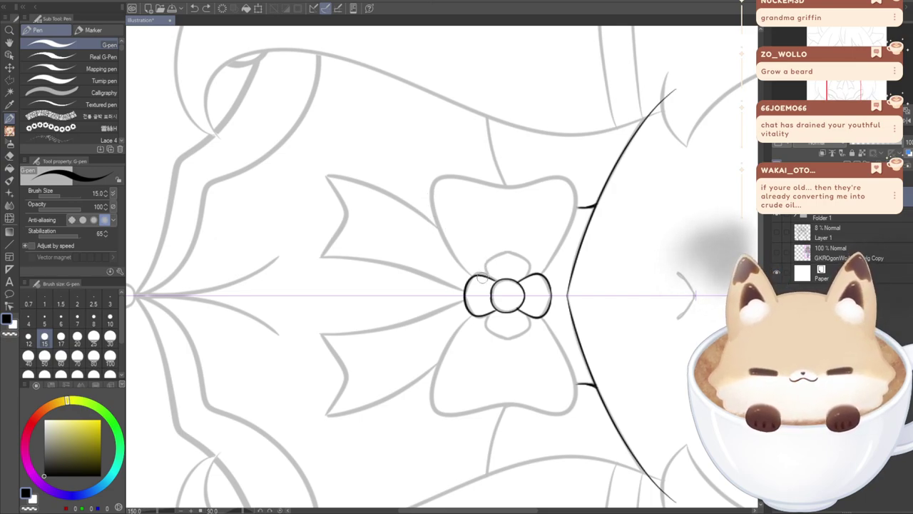
mouse_move(486, 277)
left_mouse_down()
mouse_move(510, 251)
mouse_move(529, 262)
mouse_move(532, 277)
mouse_move(503, 259)
mouse_move(523, 260)
mouse_move(535, 280)
left_mouse_up()
key("ctrl+z")
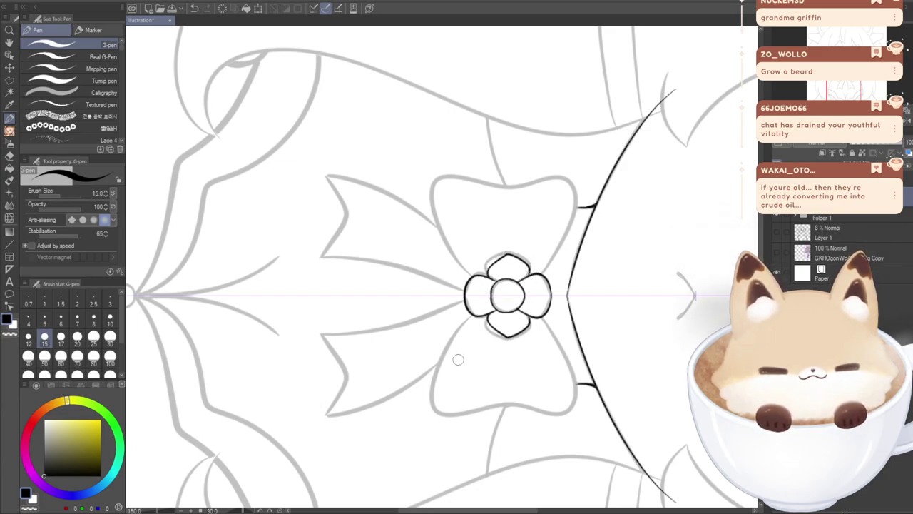
key("ctrl+z")
mouse_move(488, 279)
left_mouse_down()
mouse_move(506, 251)
mouse_move(530, 262)
mouse_move(529, 280)
mouse_move(523, 254)
mouse_move(477, 279)
left_mouse_up()
key("ctrl+z")
key("ctrl+z")
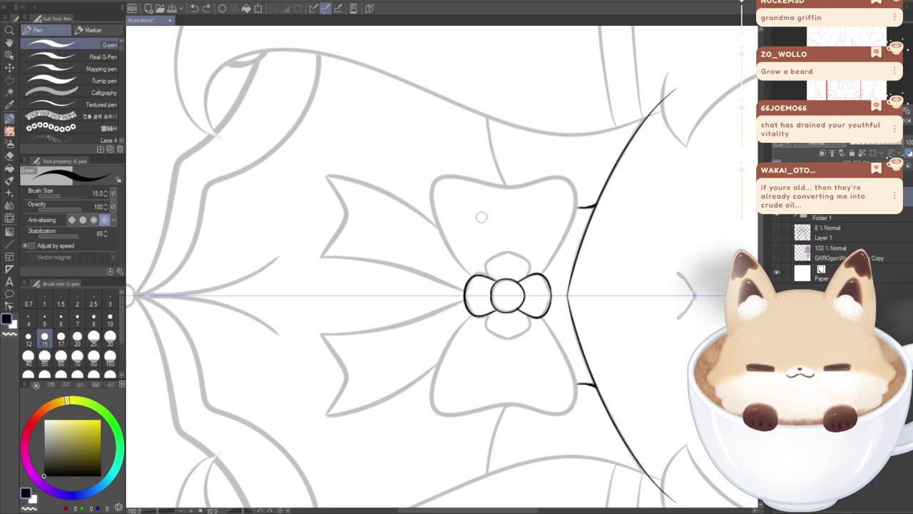
- Try to ink each mirrored side petal of the flower as two half strokes meeting at its outer tip
mouse_move(528, 277)
left_mouse_down()
mouse_move(507, 251)
mouse_move(483, 266)
mouse_move(485, 278)
mouse_move(495, 254)
mouse_move(508, 248)
mouse_move(475, 295)
mouse_move(514, 255)
mouse_move(527, 273)
mouse_move(521, 256)
mouse_move(506, 251)
mouse_move(487, 261)
mouse_move(485, 276)
mouse_move(506, 252)
mouse_move(483, 257)
mouse_move(486, 272)
mouse_move(512, 255)
left_mouse_up()
key("ctrl+z")
key("ctrl+z")
key("ctrl+z")
key("ctrl+z")
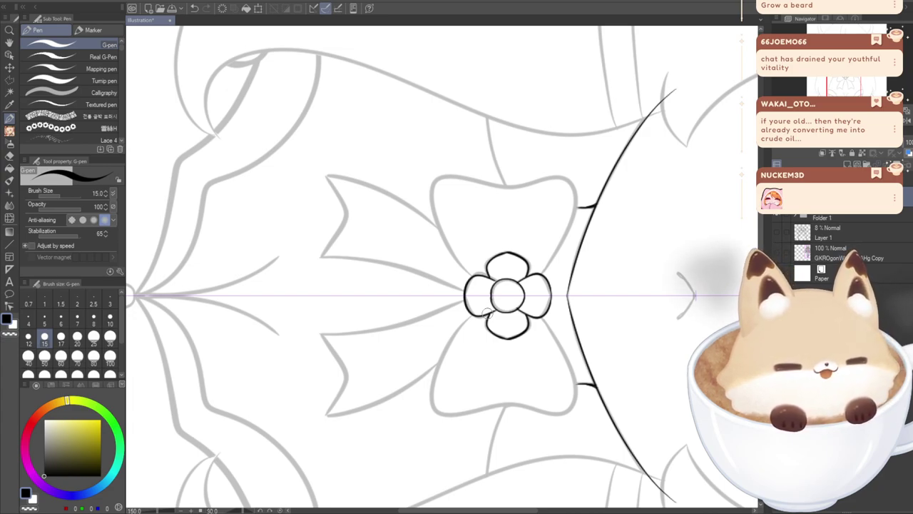
key("ctrl+z")
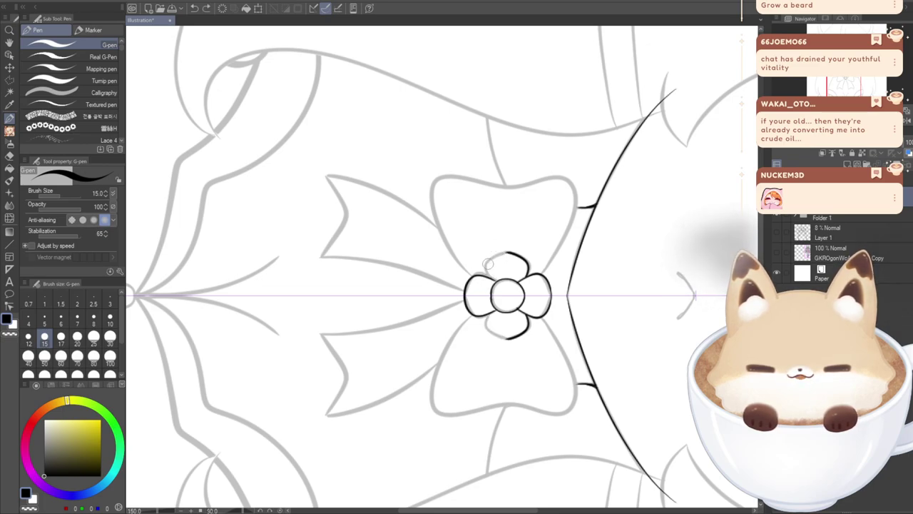
mouse_move(486, 278)
left_mouse_down()
mouse_move(501, 253)
mouse_move(486, 249)
mouse_move(475, 300)
mouse_move(505, 250)
left_mouse_up()
key("ctrl+z")
key("ctrl+z")
key("ctrl+z")
- Ink both halves of the flower's mirrored side petals with the G-pen, from the neighbouring petals out to the tips
mouse_move(534, 281)
left_mouse_down()
mouse_move(531, 262)
mouse_move(502, 250)
left_mouse_up()
left_click_drag(488, 279, 504, 251)
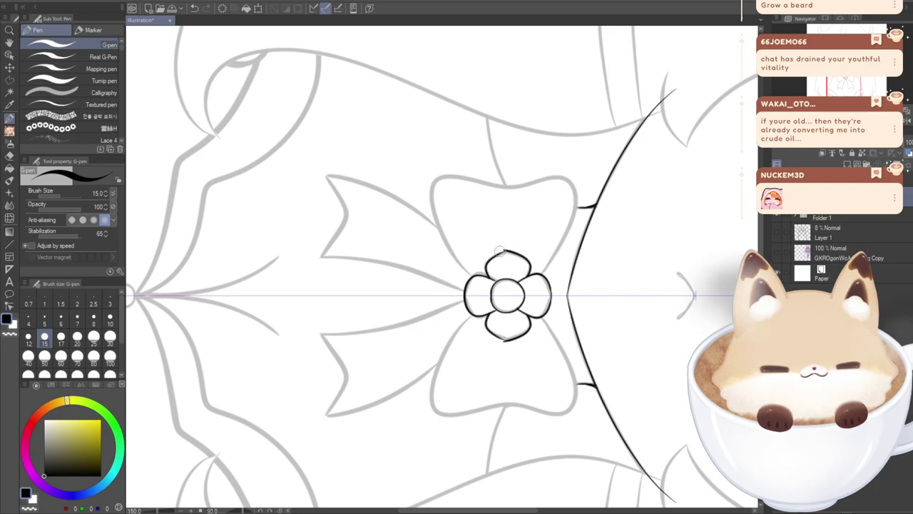
key("ctrl+z")
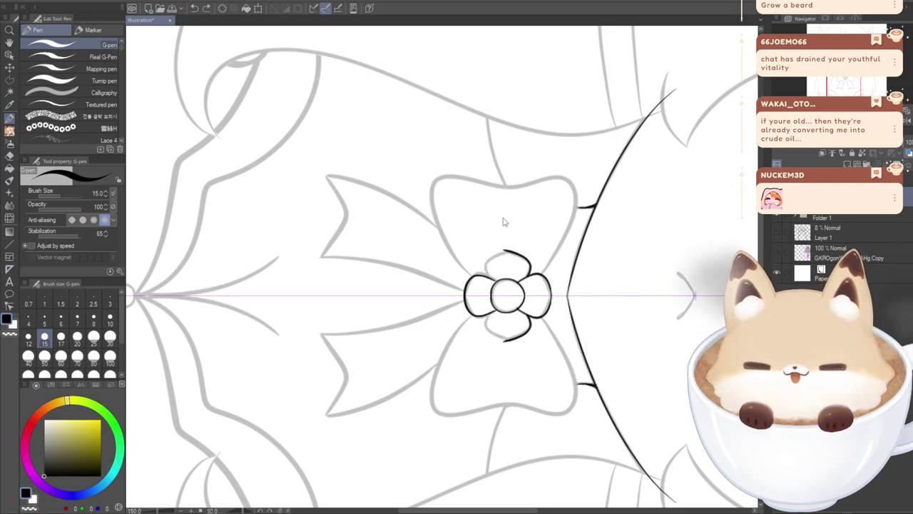
left_click_drag(488, 280, 503, 251)
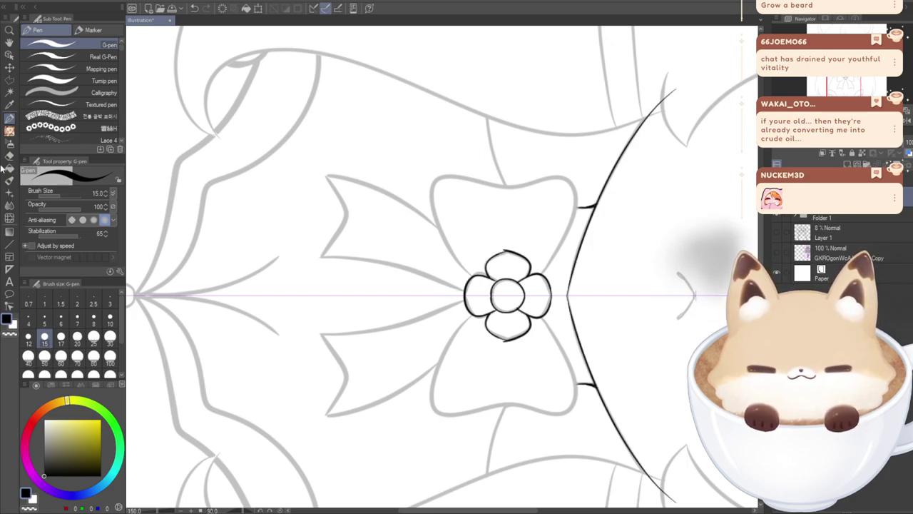
- Clean up the outer tips of the side petals with the Hard eraser and G-pen, and return the canvas to upright
key("e")
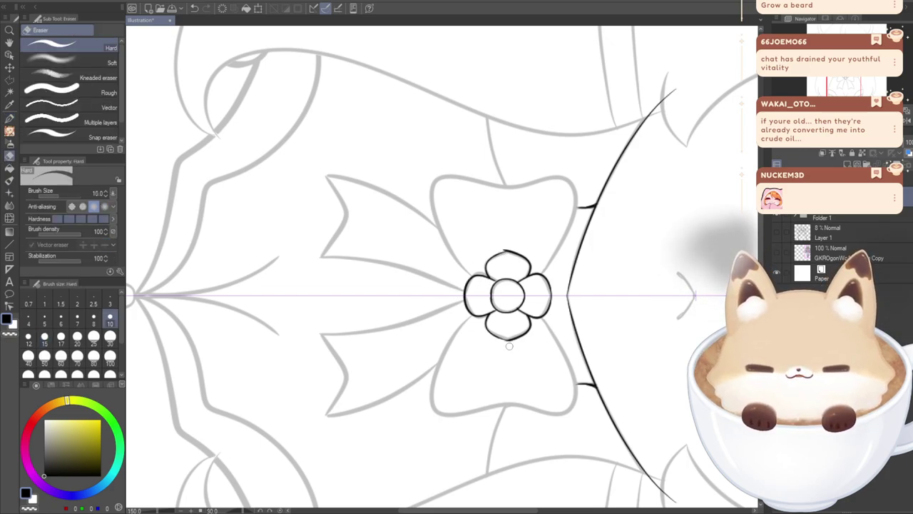
key("p")
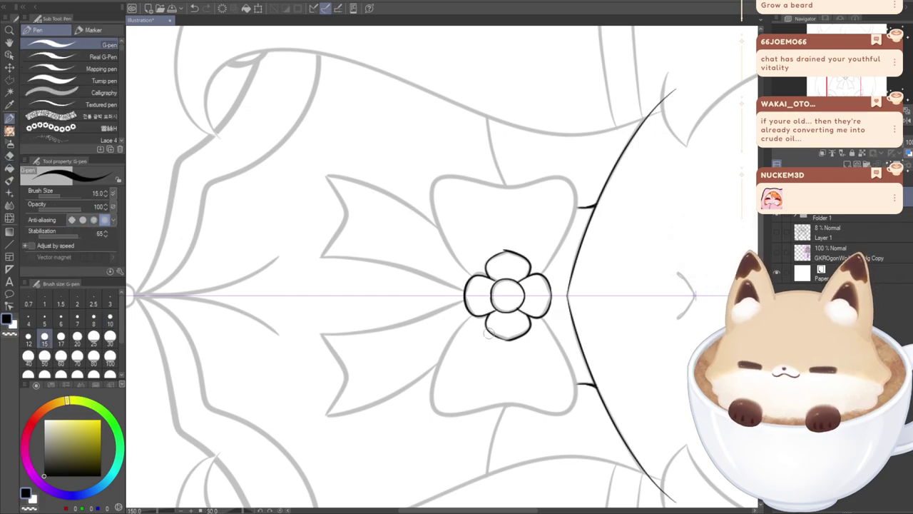
left_click_drag(489, 331, 508, 341)
key("ctrl+z")
key("ctrl+z")
key("ctrl+z")
key("ctrl+z")
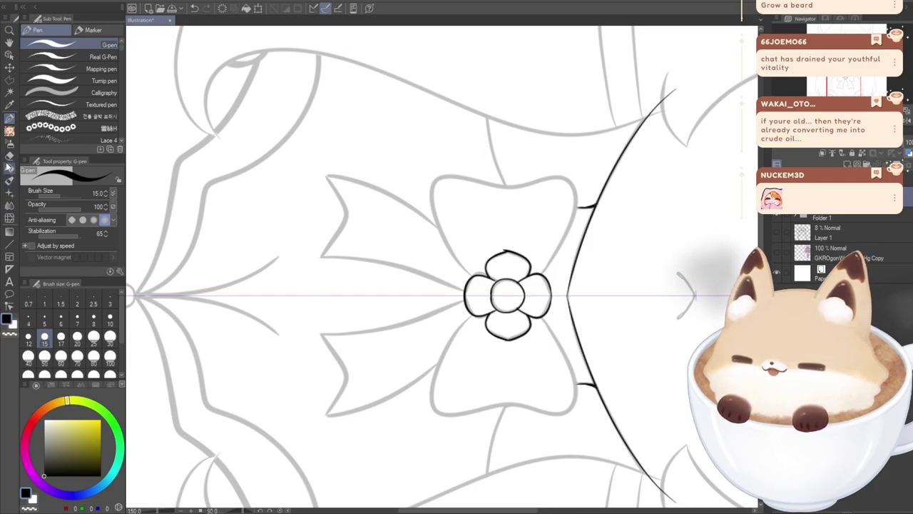
left_click(10, 156)
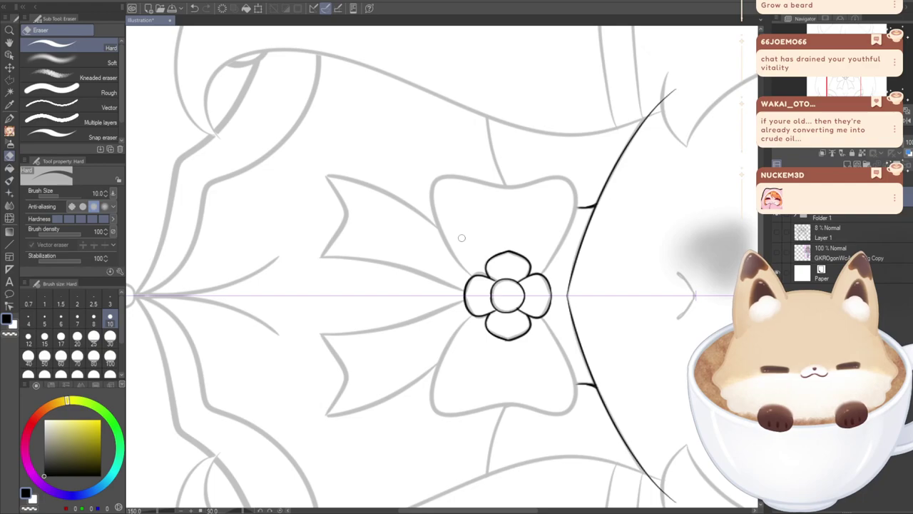
key("minus")
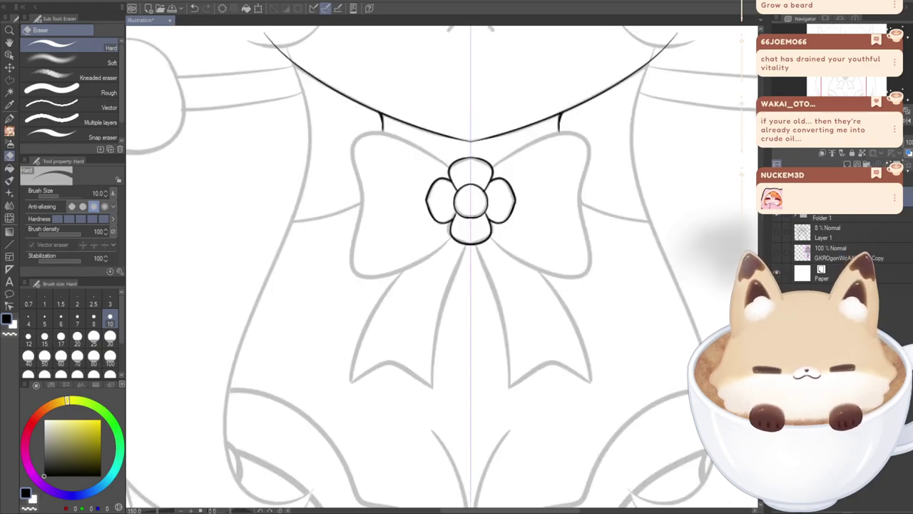
- Ink the mirrored upper edge of the bow loops with the G-pen from the top petal to the outer corners, redrawing until it curves cleanly
left_click(9, 119)
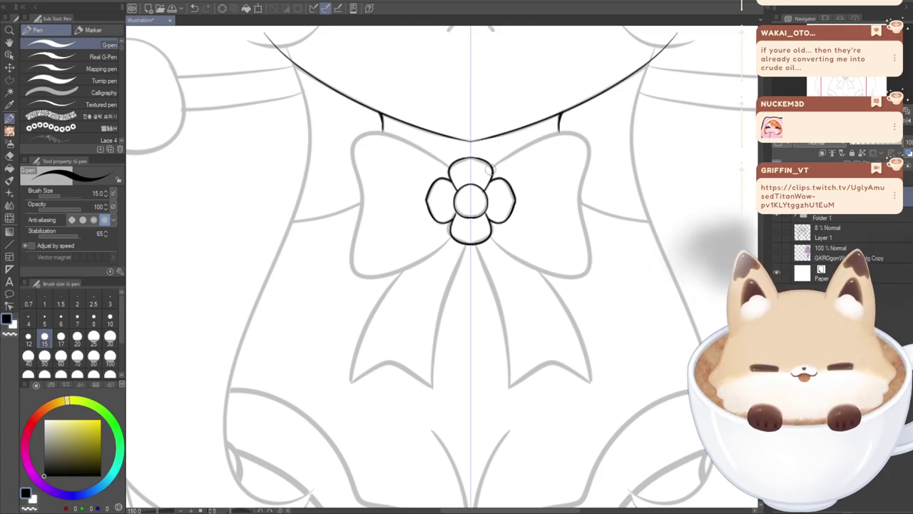
mouse_move(501, 158)
left_mouse_down()
mouse_move(546, 134)
mouse_move(589, 130)
left_mouse_up()
key("ctrl+z")
left_click_drag(492, 167, 584, 122)
key("ctrl+z")
key("ctrl+z")
key("ctrl+z")
mouse_move(493, 169)
left_mouse_down()
mouse_move(530, 140)
mouse_move(579, 126)
left_mouse_up()
key("ctrl+z")
left_click_drag(492, 172, 576, 123)
key("ctrl+z")
left_click_drag(491, 170, 586, 123)
key("ctrl+z")
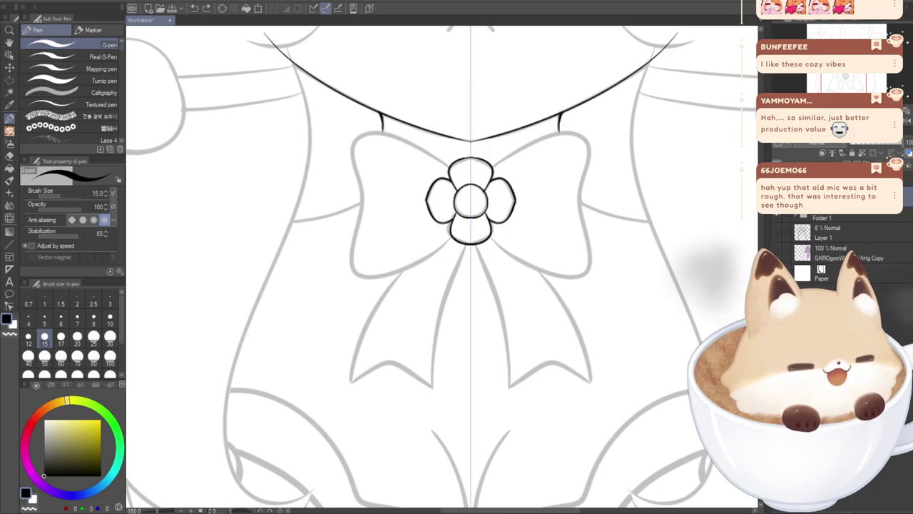
left_click_drag(492, 169, 558, 127)
key("ctrl+z")
mouse_move(491, 168)
left_mouse_down()
mouse_move(528, 145)
mouse_move(582, 114)
left_mouse_up()
key("ctrl+z")
mouse_move(491, 170)
left_mouse_down()
mouse_move(510, 154)
mouse_move(589, 123)
left_mouse_up()
key("ctrl+z")
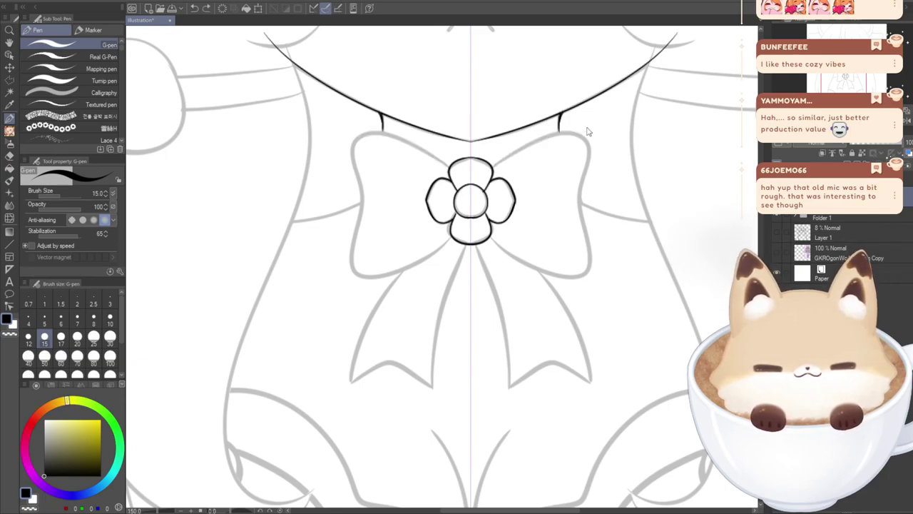
mouse_move(492, 169)
left_mouse_down()
mouse_move(555, 134)
mouse_move(589, 126)
left_mouse_up()
key("ctrl+z")
mouse_move(501, 164)
left_mouse_down()
mouse_move(586, 124)
mouse_move(585, 133)
left_mouse_up()
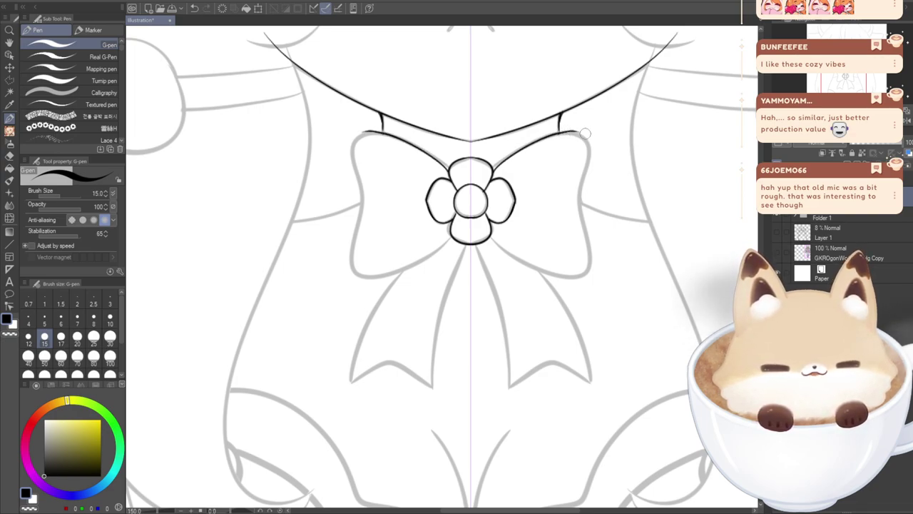
- Try to ink the bow loops' outer sides down to the lower corners and their lower edges
key("ctrl+z")
mouse_move(574, 131)
left_mouse_down()
mouse_move(593, 151)
mouse_move(591, 171)
left_mouse_up()
key("ctrl+z")
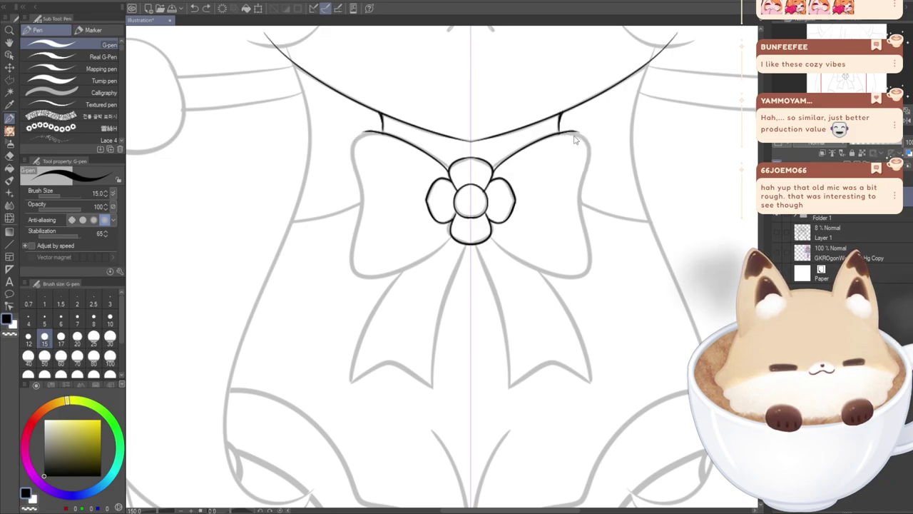
mouse_move(575, 133)
left_mouse_down()
mouse_move(591, 153)
mouse_move(572, 194)
left_mouse_up()
key("ctrl+z")
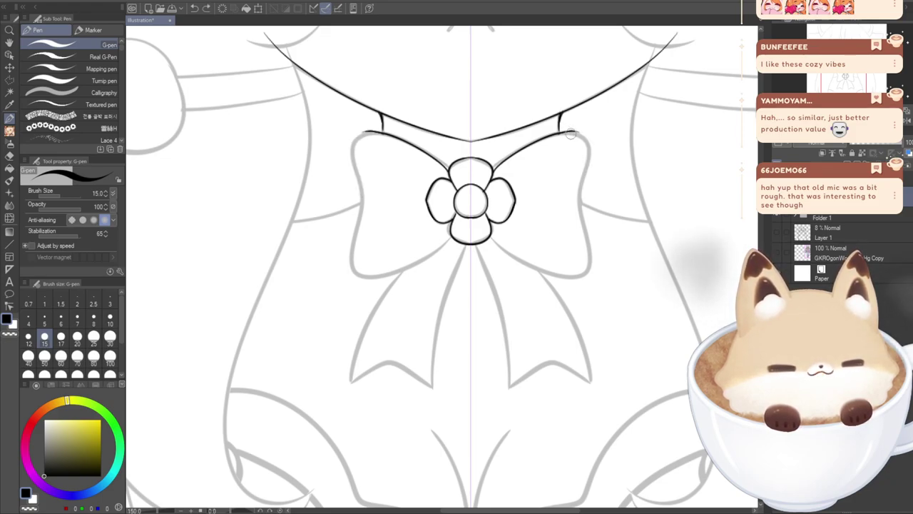
mouse_move(581, 133)
left_mouse_down()
mouse_move(590, 167)
mouse_move(578, 196)
left_mouse_up()
key("ctrl+z")
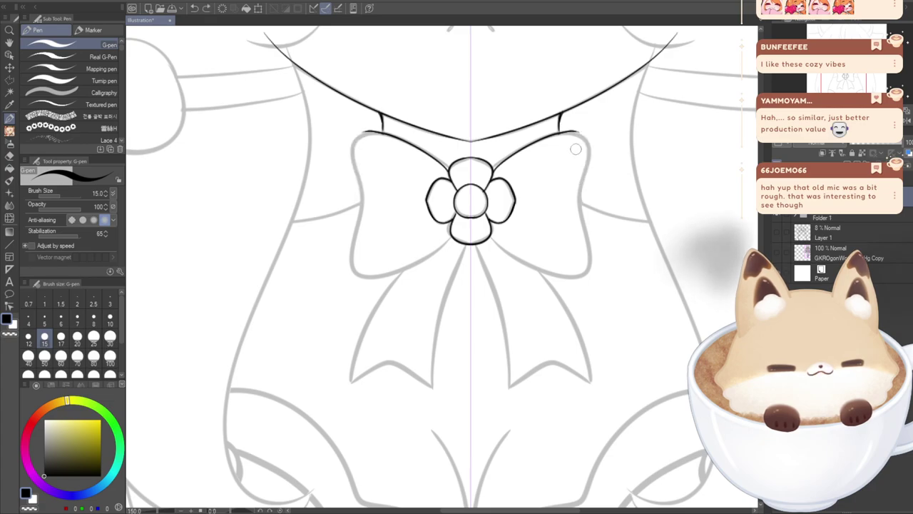
mouse_move(575, 132)
left_mouse_down()
mouse_move(591, 155)
mouse_move(567, 204)
left_mouse_up()
key("ctrl+z")
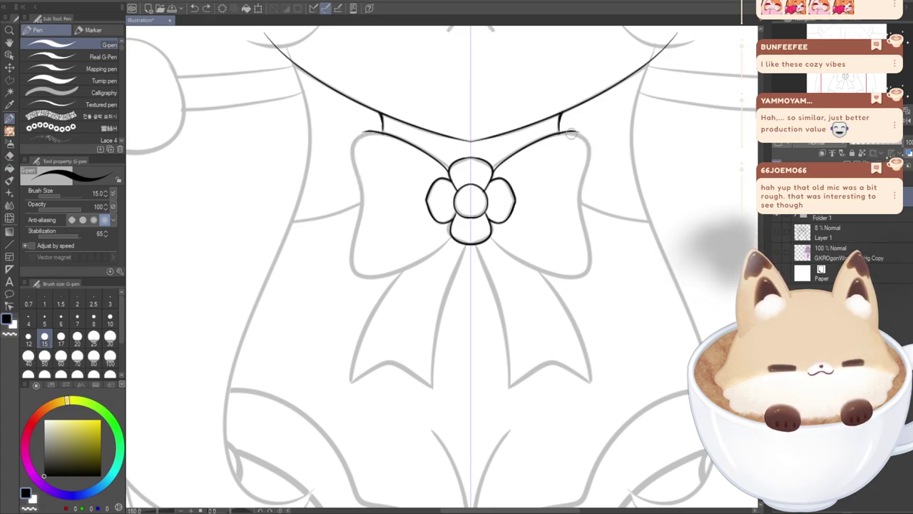
mouse_move(581, 133)
left_mouse_down()
mouse_move(591, 154)
mouse_move(582, 187)
mouse_move(590, 271)
left_mouse_up()
key("ctrl+z")
mouse_move(580, 133)
left_mouse_down()
mouse_move(589, 157)
mouse_move(578, 224)
mouse_move(585, 140)
mouse_move(581, 271)
left_mouse_up()
key("ctrl+z")
mouse_move(492, 232)
left_mouse_down()
mouse_move(527, 254)
mouse_move(582, 263)
left_mouse_up()
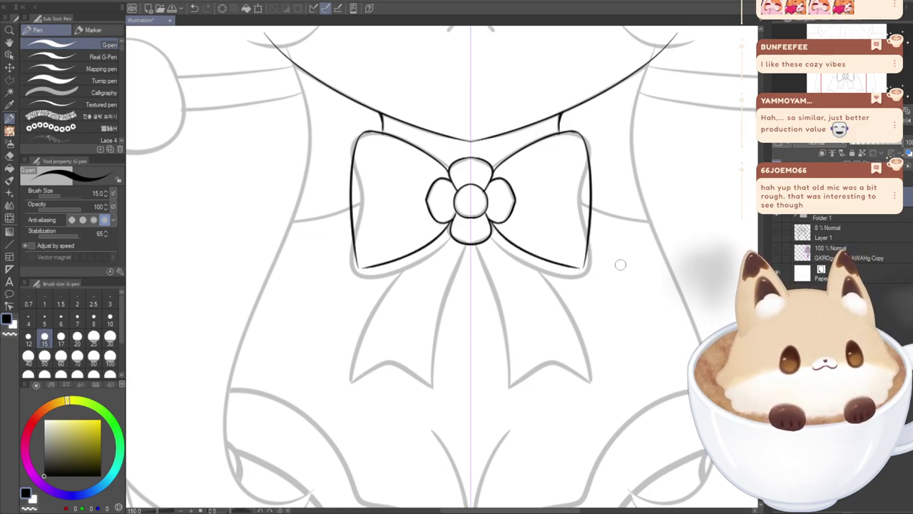
key("ctrl+z")
key("ctrl+z")
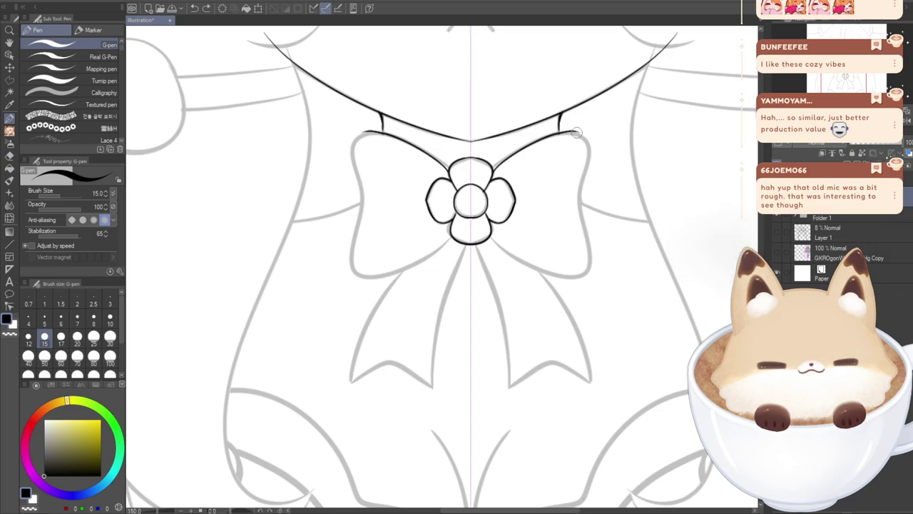
- Ink the upper half of the bow loops' mirrored outer sides, from the top corners down to the inward pinch
left_click_drag(575, 131, 588, 181)
key("ctrl+z")
left_click_drag(576, 133, 586, 187)
key("ctrl+z")
mouse_move(574, 132)
left_mouse_down()
mouse_move(588, 166)
mouse_move(576, 199)
mouse_move(583, 187)
mouse_move(589, 255)
left_mouse_up()
mouse_move(488, 219)
left_mouse_down()
mouse_move(500, 247)
mouse_move(570, 278)
mouse_move(595, 261)
left_mouse_up()
key("ctrl+z")
key("ctrl+z")
left_click_drag(585, 178, 589, 255)
key("ctrl+z")
mouse_move(584, 188)
left_mouse_down()
mouse_move(589, 277)
mouse_move(581, 176)
mouse_move(591, 278)
left_mouse_up()
key("ctrl+z")
key("ctrl+z")
key("ctrl+z")
key("ctrl+z")
mouse_move(582, 184)
left_mouse_down()
mouse_move(582, 230)
mouse_move(590, 273)
left_mouse_up()
key("ctrl+z")
left_click_drag(581, 197, 592, 271)
key("ctrl+z")
- Close the mirrored bow loops by inking their lower edges, rounded lower corners and the lower half of the outer sides
mouse_move(490, 236)
left_mouse_down()
mouse_move(518, 258)
mouse_move(591, 281)
left_mouse_up()
key("ctrl+z")
mouse_move(488, 235)
left_mouse_down()
mouse_move(545, 275)
mouse_move(589, 281)
left_mouse_up()
key("ctrl+z")
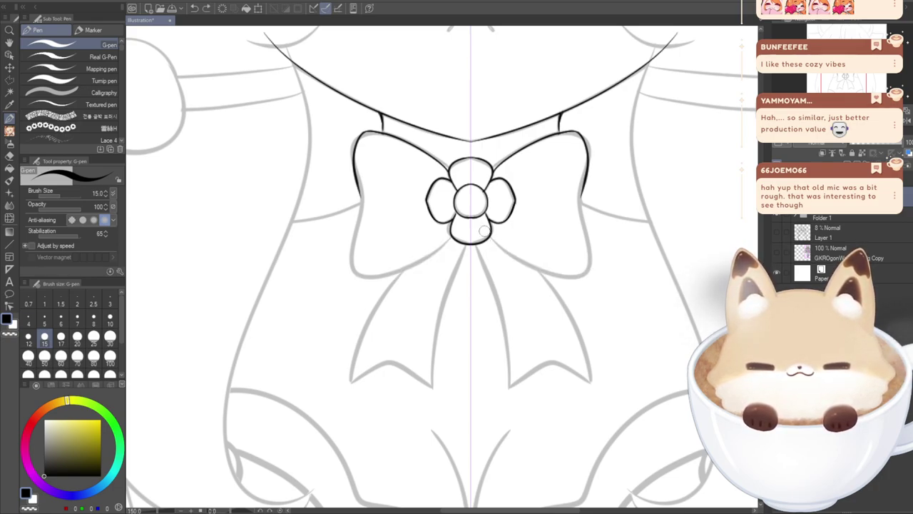
left_click_drag(485, 234, 581, 281)
key("ctrl+z")
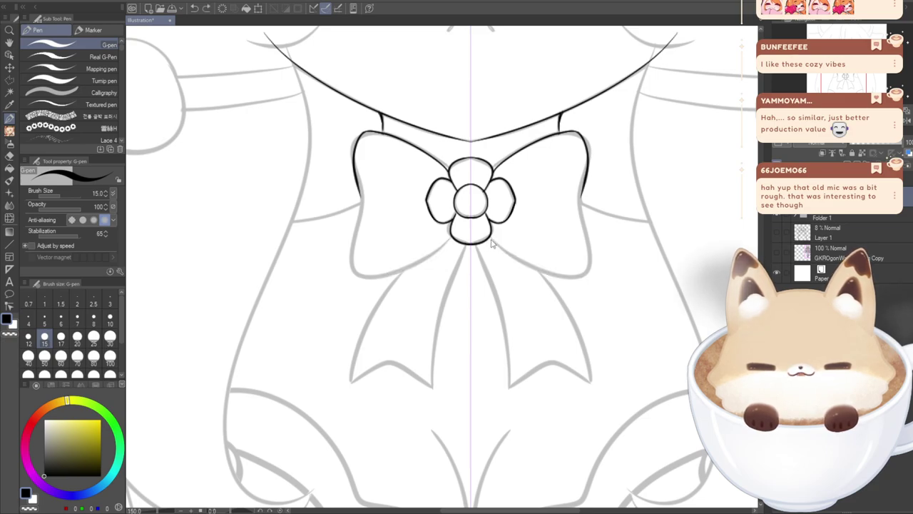
mouse_move(489, 238)
left_mouse_down()
mouse_move(537, 271)
mouse_move(569, 271)
left_mouse_up()
key("ctrl+z")
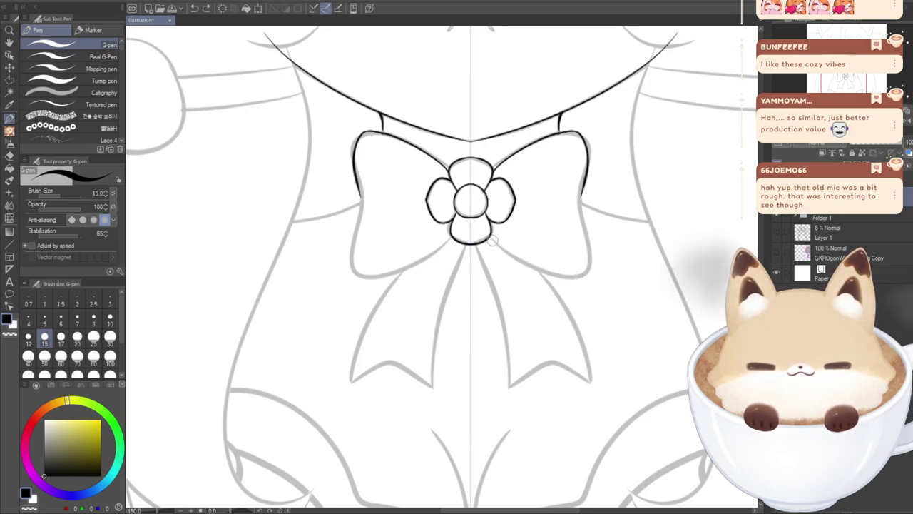
mouse_move(489, 237)
left_mouse_down()
mouse_move(577, 278)
mouse_move(574, 227)
left_mouse_up()
mouse_move(585, 270)
left_mouse_down()
mouse_move(576, 170)
mouse_move(584, 215)
mouse_move(571, 264)
left_mouse_up()
key("ctrl+z")
key("ctrl+z")
left_click_drag(582, 183, 581, 259)
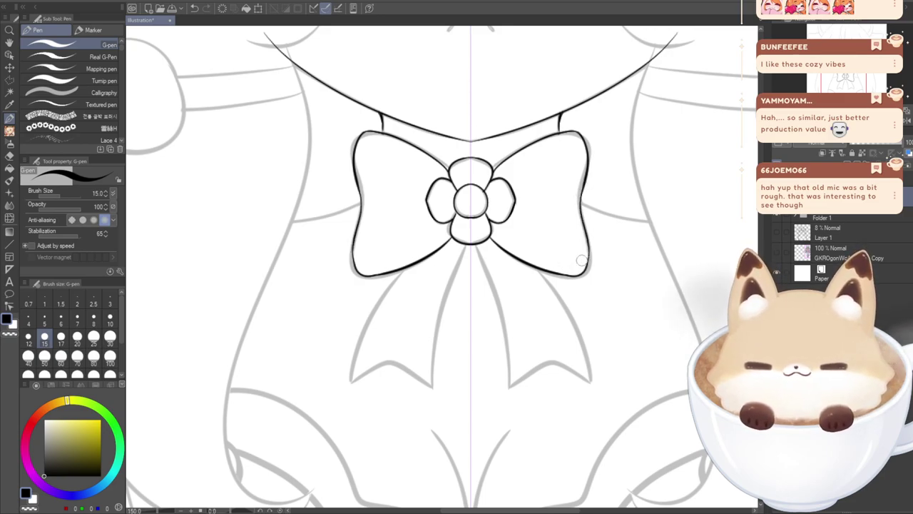
- Ink the mirrored inner edges of the ribbon tails from the flower's bottom petal down to the tail ends
mouse_move(473, 245)
left_mouse_down()
mouse_move(497, 288)
mouse_move(506, 388)
left_mouse_up()
key("ctrl+z")
key("ctrl+z")
left_click_drag(476, 250, 504, 400)
key("ctrl+z")
mouse_move(475, 246)
left_mouse_down()
mouse_move(493, 287)
mouse_move(498, 388)
mouse_move(536, 370)
mouse_move(574, 386)
left_mouse_up()
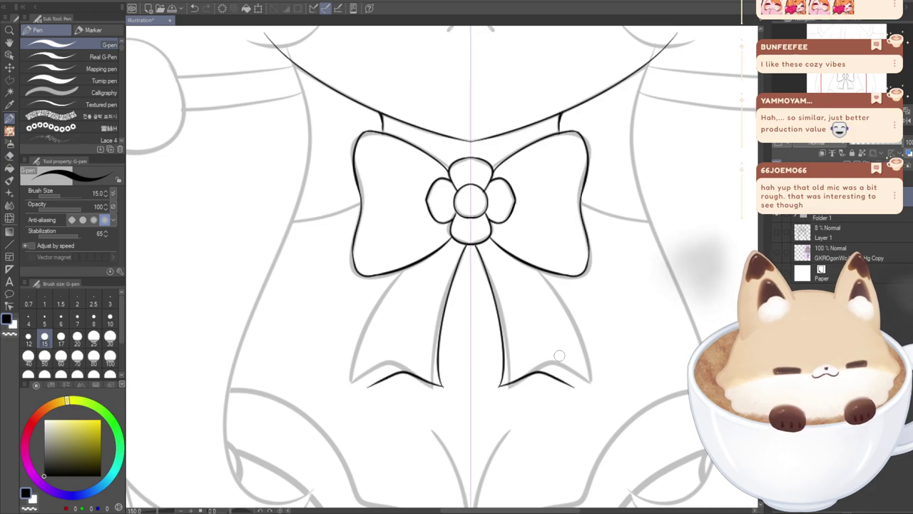
key("ctrl+z")
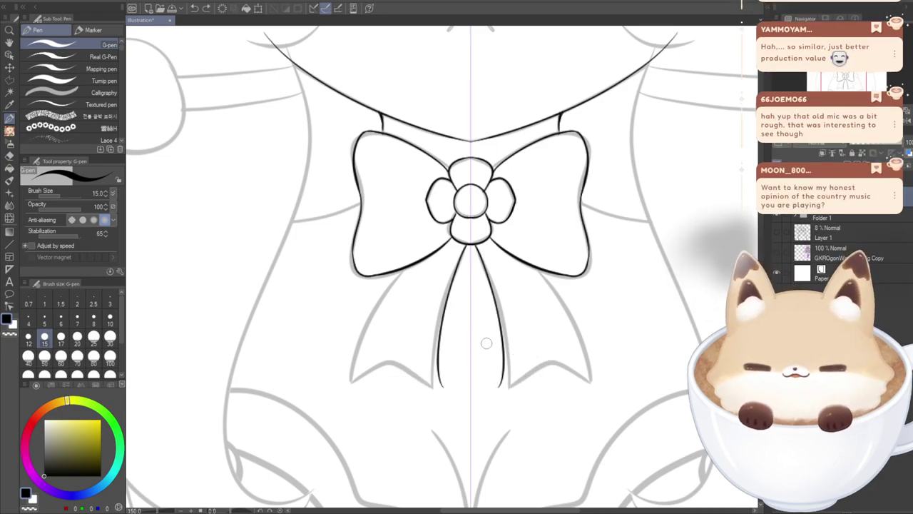
- Try to ink the notched ends of the ribbon tails, starting from their inner edges
mouse_move(499, 385)
left_mouse_down()
mouse_move(535, 376)
mouse_move(569, 390)
left_mouse_up()
key("ctrl+z")
key("ctrl+z")
key("ctrl+z")
mouse_move(499, 386)
left_mouse_down()
mouse_move(535, 379)
mouse_move(555, 390)
left_mouse_up()
key("ctrl+z")
mouse_move(499, 386)
left_mouse_down()
mouse_move(535, 374)
mouse_move(565, 383)
left_mouse_up()
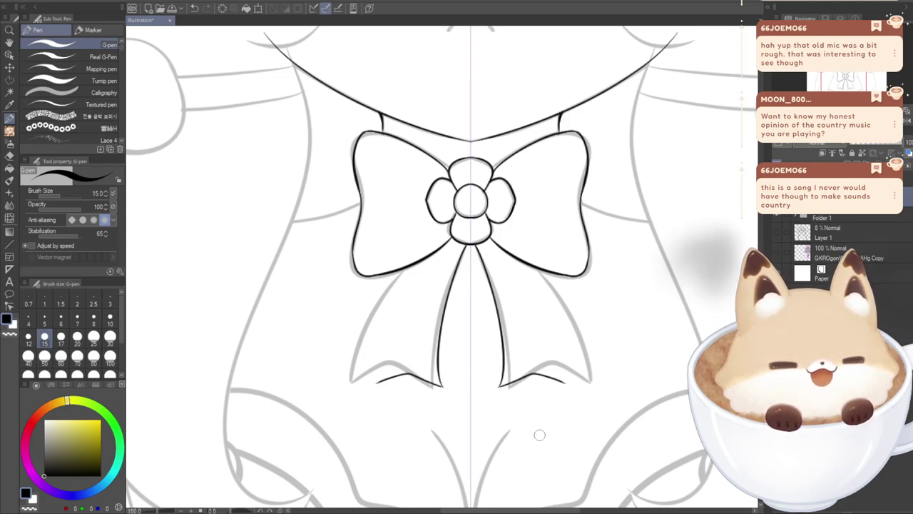
key("ctrl+z")
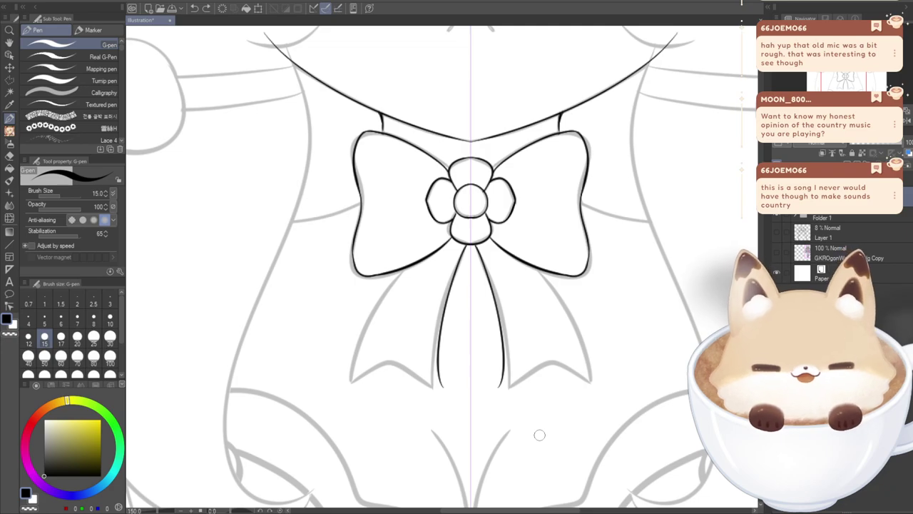
- Ink the mirrored outer edges of the ribbon tails from beneath the bow loops down to the outer tips
mouse_move(531, 260)
left_mouse_down()
mouse_move(576, 326)
mouse_move(587, 382)
left_mouse_up()
key("ctrl+z")
left_click_drag(536, 267, 586, 381)
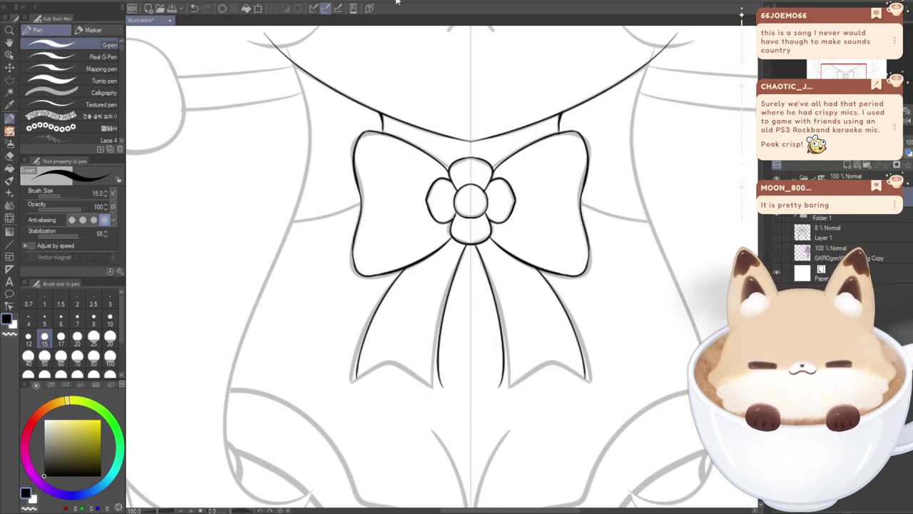
- Try to ink the mirrored notched ends of the ribbon tails from the inner tips up to the notch
left_click_drag(503, 386, 548, 359)
key("ctrl+z")
left_click_drag(499, 386, 548, 359)
key("ctrl+z")
mouse_move(500, 386)
left_mouse_down()
mouse_move(542, 366)
mouse_move(589, 380)
left_mouse_up()
key("ctrl+z")
left_click_drag(504, 385, 548, 362)
key("ctrl+z")
left_click_drag(499, 387, 545, 366)
key("ctrl+z")
left_click_drag(500, 386, 552, 355)
key("ctrl+z")
left_click_drag(508, 383, 548, 358)
key("ctrl+z")
mouse_move(500, 386)
left_mouse_down()
mouse_move(544, 359)
mouse_move(587, 376)
mouse_move(543, 362)
mouse_move(543, 370)
mouse_move(585, 377)
left_mouse_up()
key("ctrl+z")
key("ctrl+z")
key("ctrl+z")
key("ctrl+z")
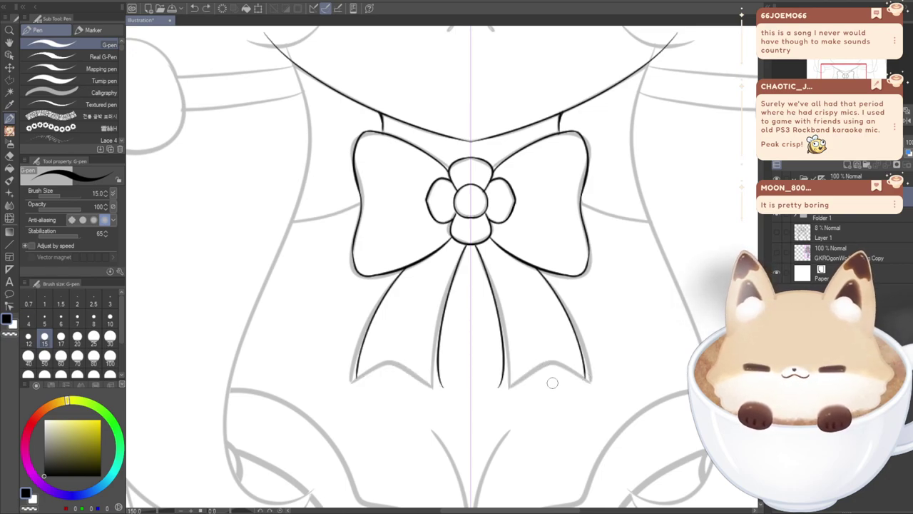
- Ink the mirrored notched ends of the ribbon tails, from the inner tips through the notches to the outer tips
left_click_drag(500, 386, 542, 362)
key("ctrl+z")
mouse_move(500, 386)
left_mouse_down()
mouse_move(540, 364)
mouse_move(590, 379)
left_mouse_up()
key("ctrl+z")
key("ctrl+z")
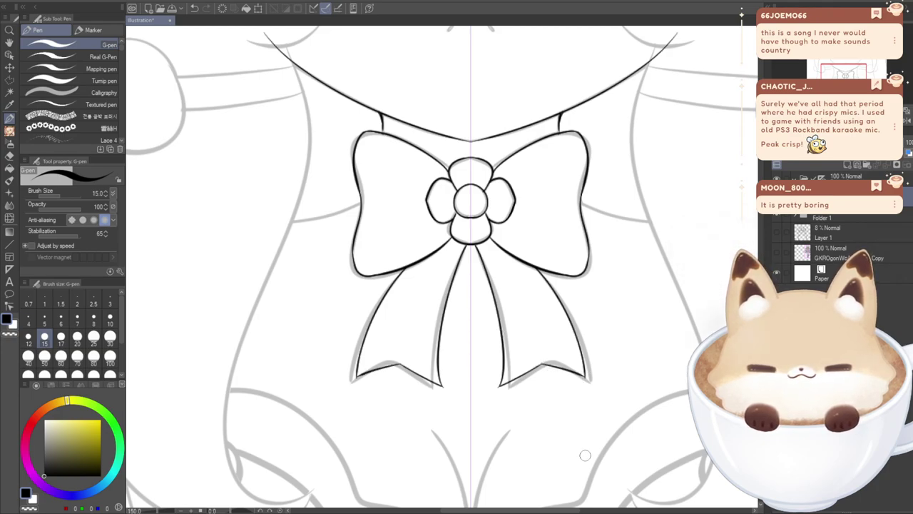
key("ctrl+z")
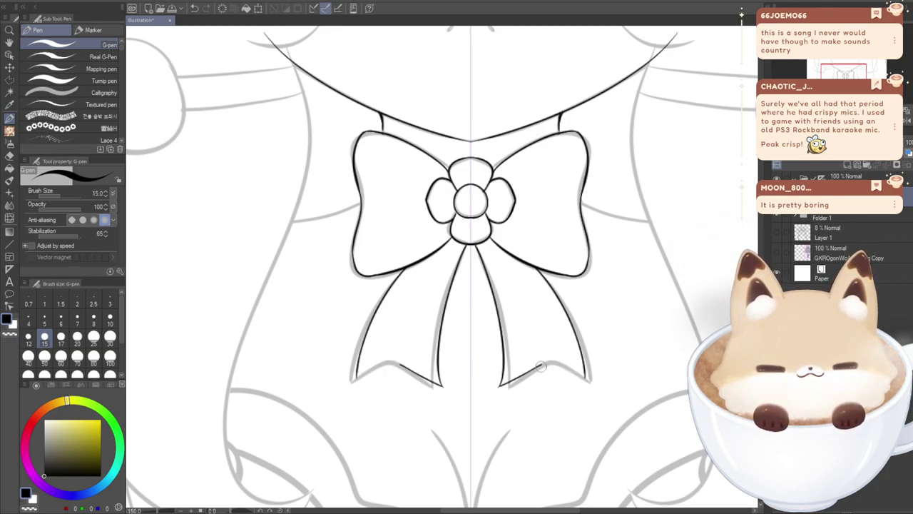
left_click_drag(547, 363, 589, 382)
key("ctrl+z")
key("ctrl+z")
key("ctrl+z")
key("ctrl+z")
key("ctrl+z")
key("ctrl+z")
left_click_drag(545, 364, 585, 378)
key("ctrl+z")
key("ctrl+z")
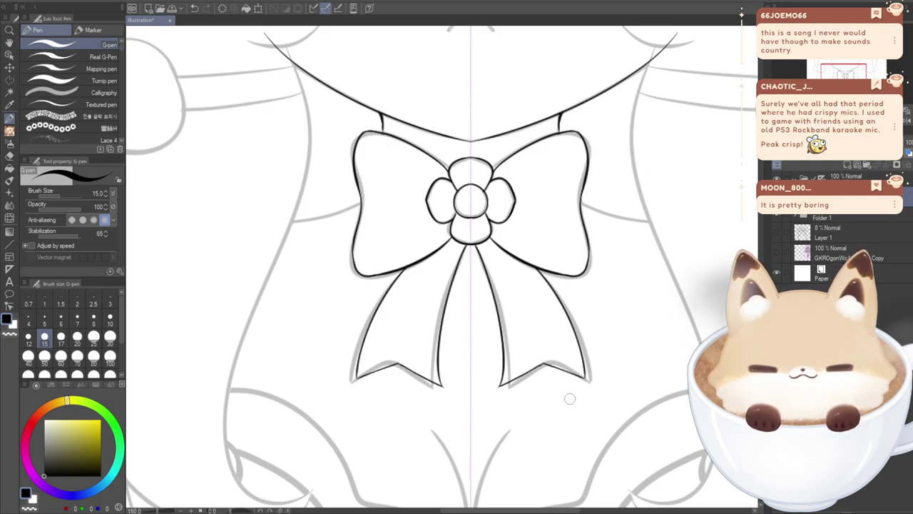
- Hide the faded existing lines to check the new bow line art on its own, and show them again
scroll(438, 347, "down", 1)
scroll(437, 349, "down", 7)
scroll(485, 333, "up", 1)
left_click(776, 214)
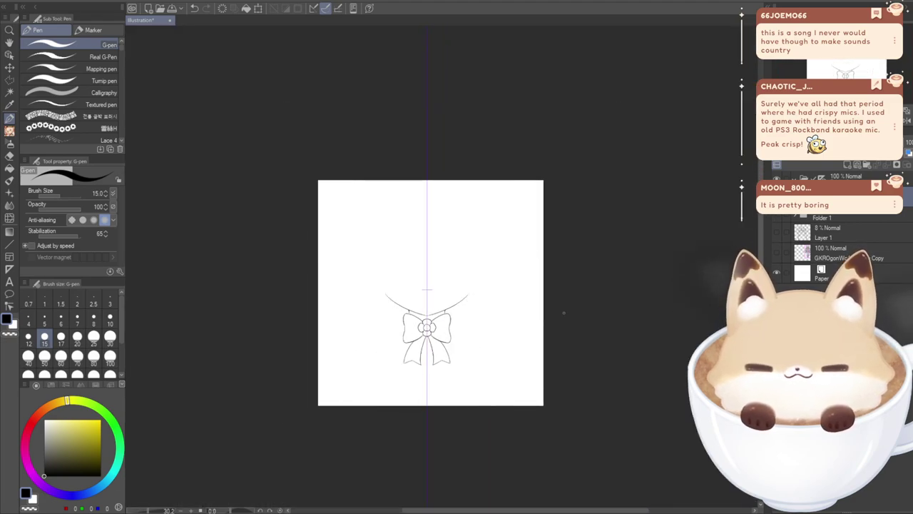
scroll(405, 353, "up", 3)
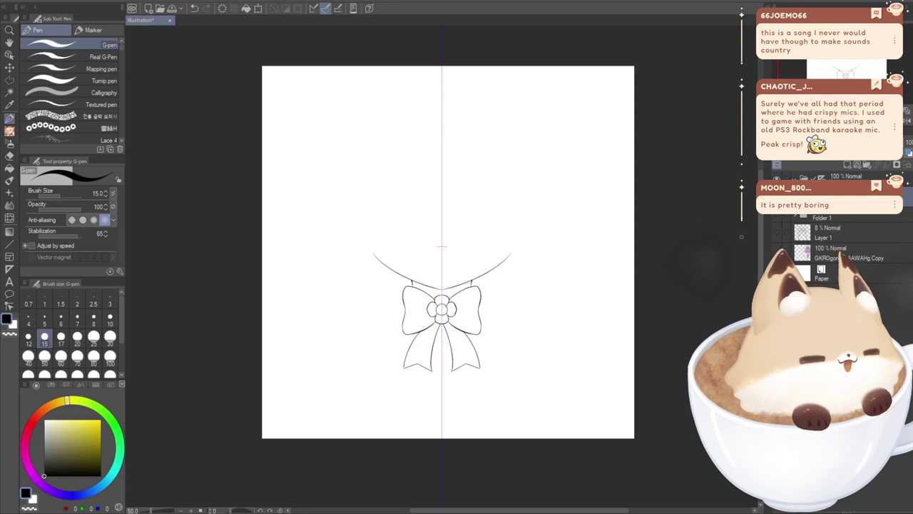
left_click(776, 216)
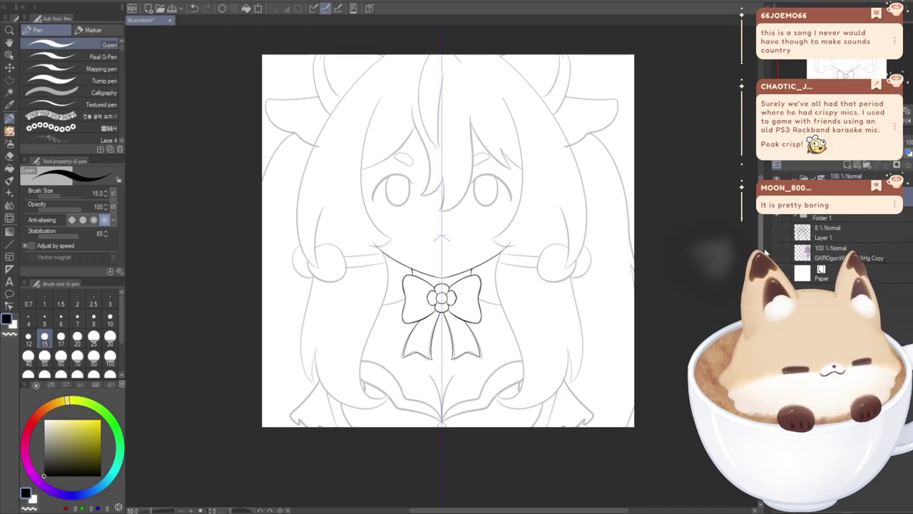
- Ink the mirrored neck base lines from the outer sides of the bow out to the hair strands
scroll(478, 311, "up", 3)
scroll(478, 309, "up", 3)
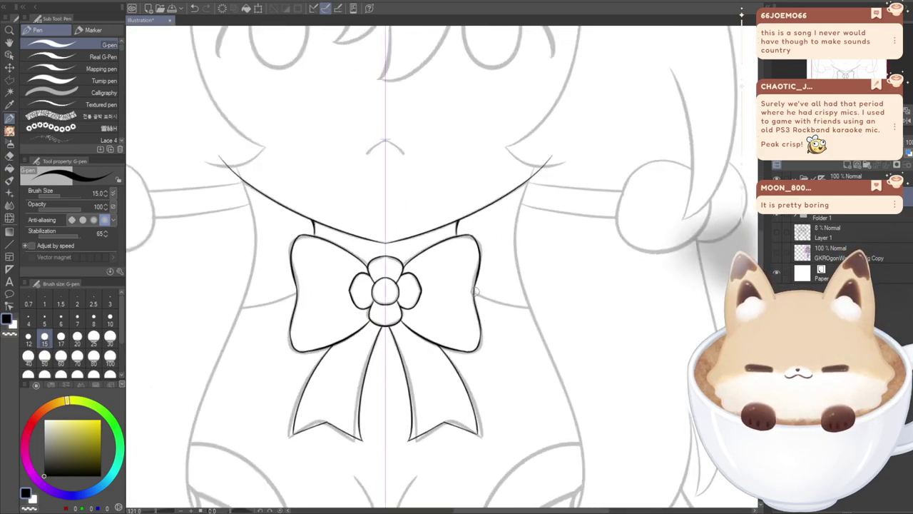
left_click_drag(515, 308, 543, 312)
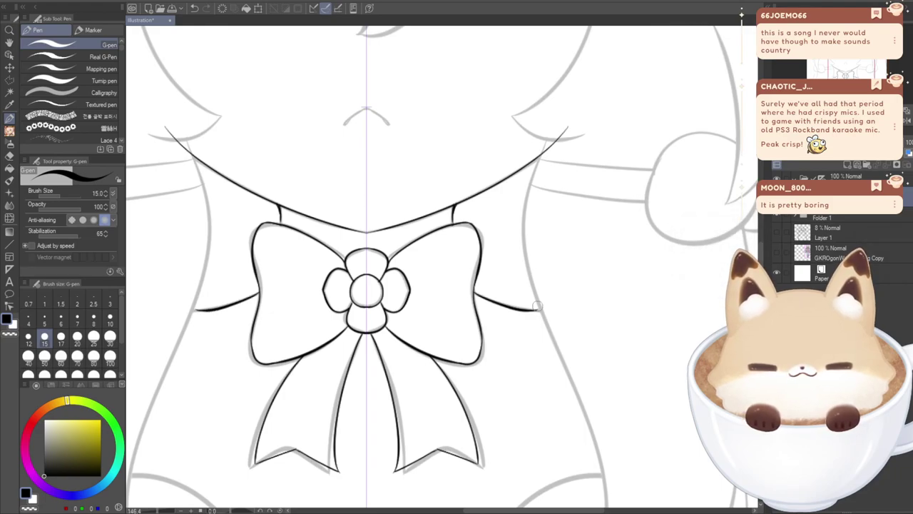
key("ctrl+z")
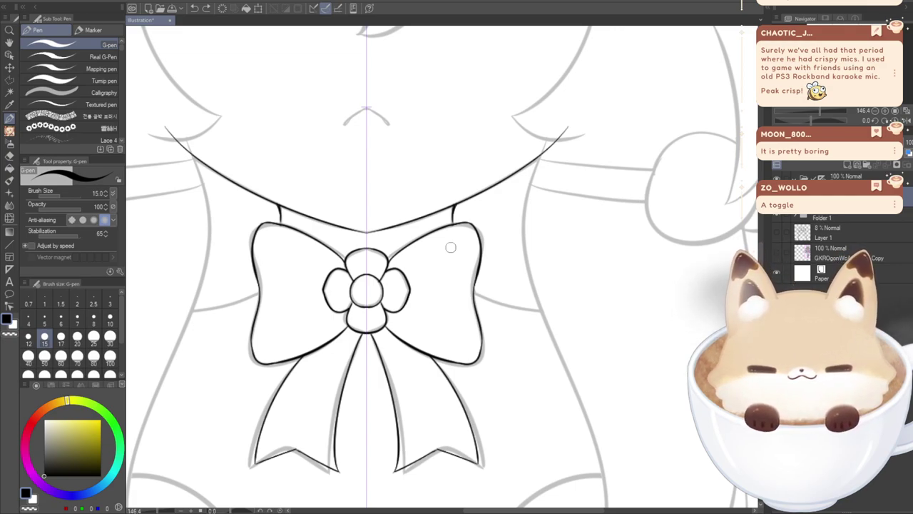
left_click_drag(474, 292, 546, 317)
key("ctrl+z")
left_click_drag(474, 288, 536, 308)
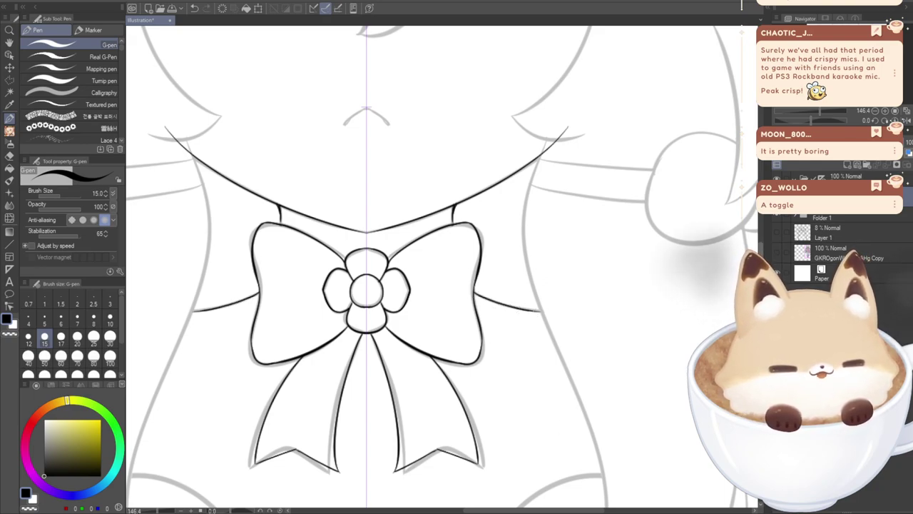
- Thicken the junctions where the neck base lines meet the outer sides of the bow
scroll(607, 424, "down", 5)
scroll(473, 169, "up", 3)
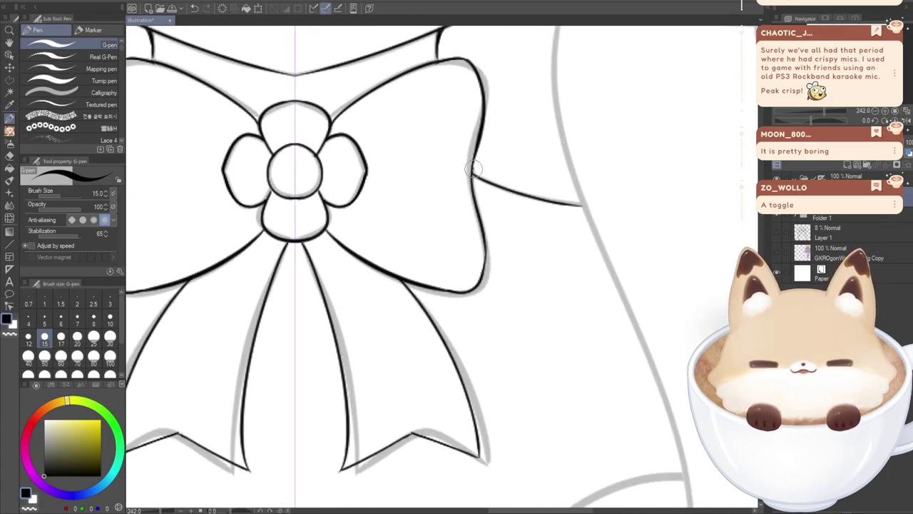
left_click_drag(473, 166, 498, 184)
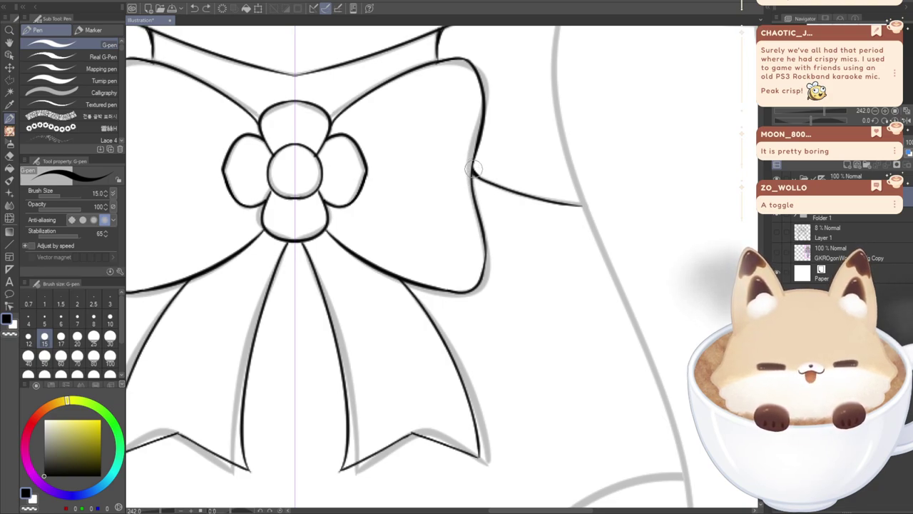
mouse_move(482, 179)
left_mouse_down()
mouse_move(505, 187)
mouse_move(500, 180)
left_mouse_up()
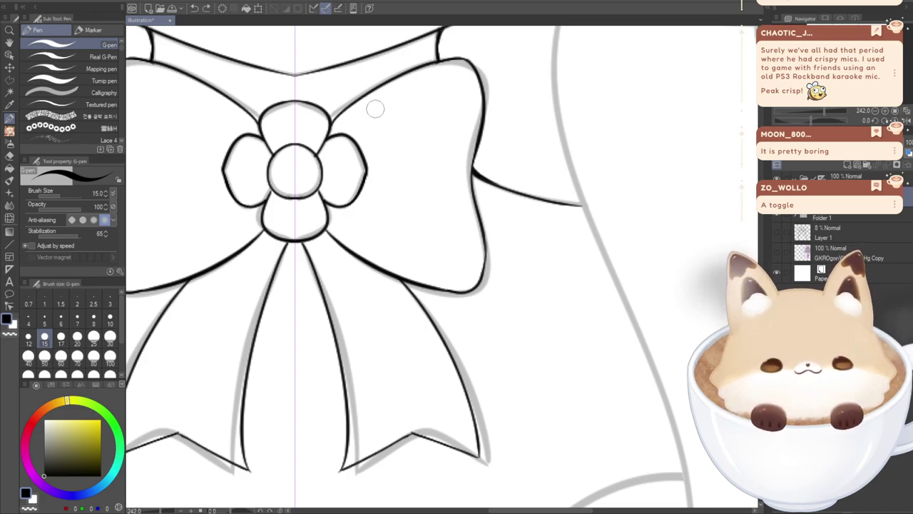
- Ink the round ornament at the centre of the neckline on the canvas's bottom edge as a mirrored arc
scroll(546, 202, "down", 5)
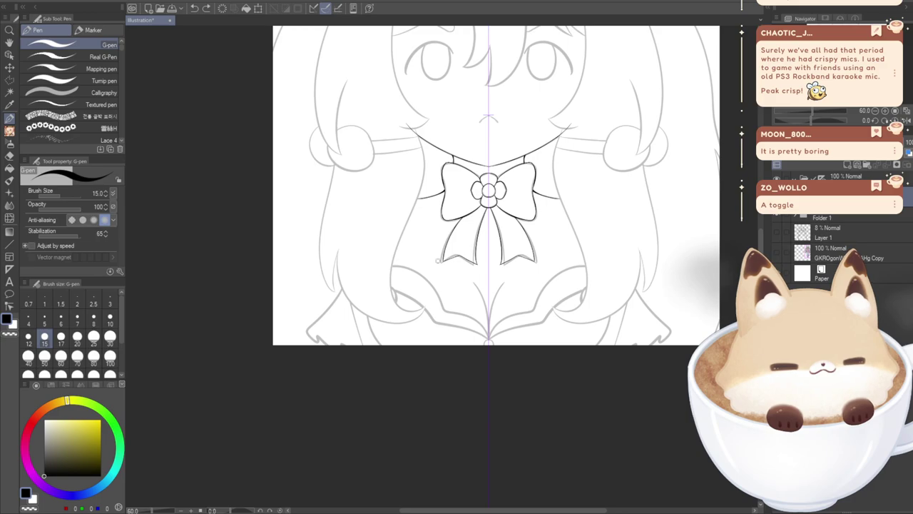
scroll(450, 303, "down", 3)
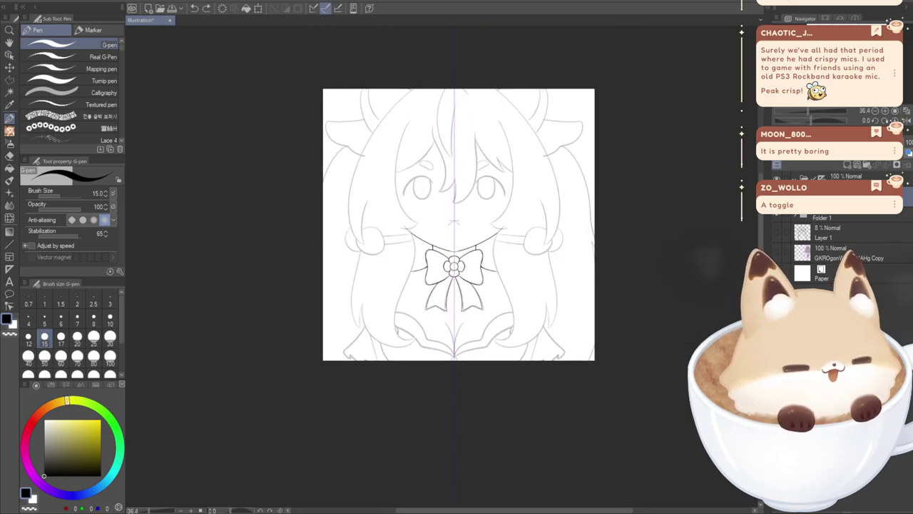
scroll(412, 193, "up", 3)
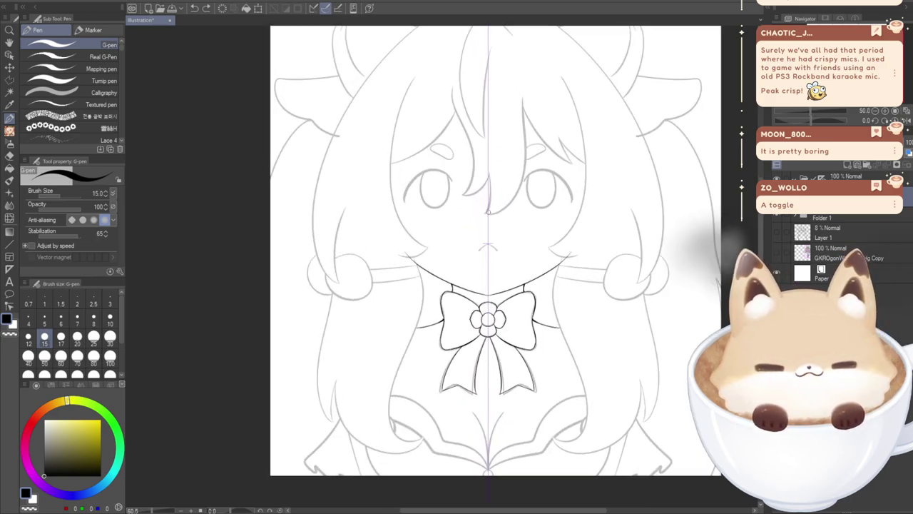
left_click_drag(488, 257, 457, 265)
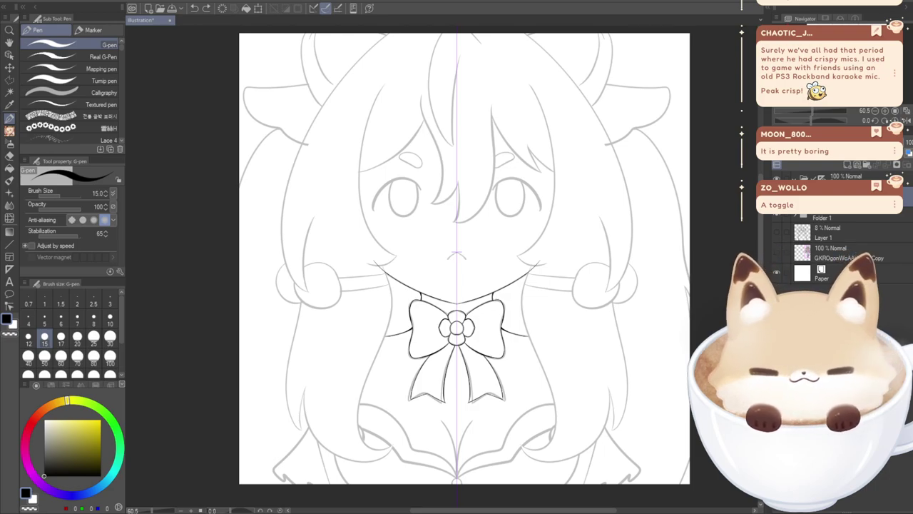
left_click_drag(456, 328, 465, 256)
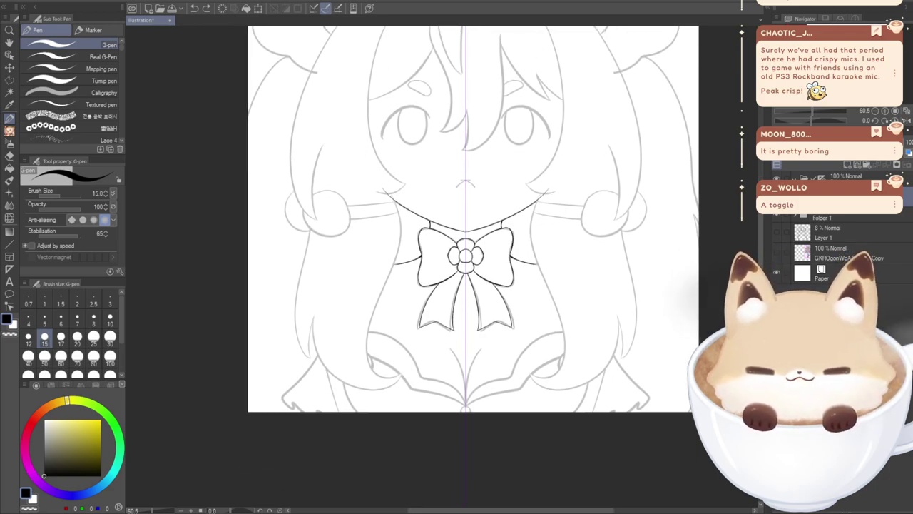
scroll(470, 219, "down", 3)
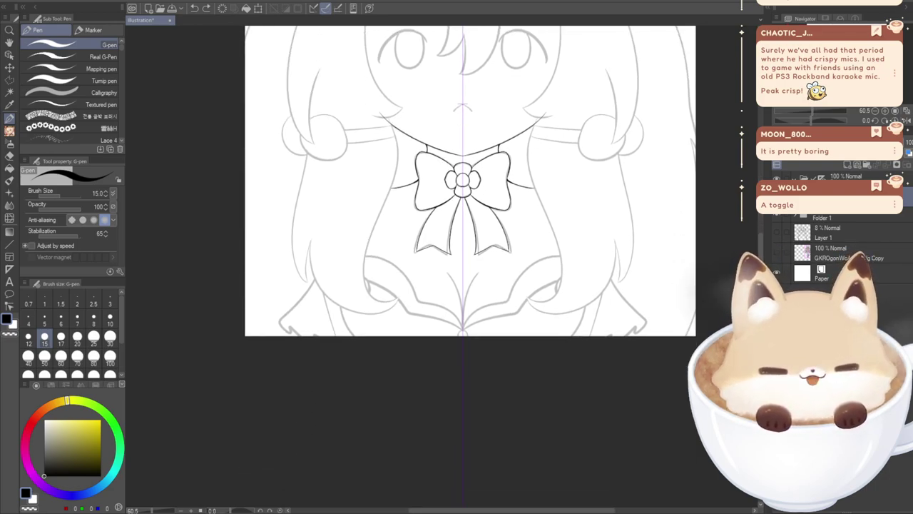
scroll(463, 331, "up", 6)
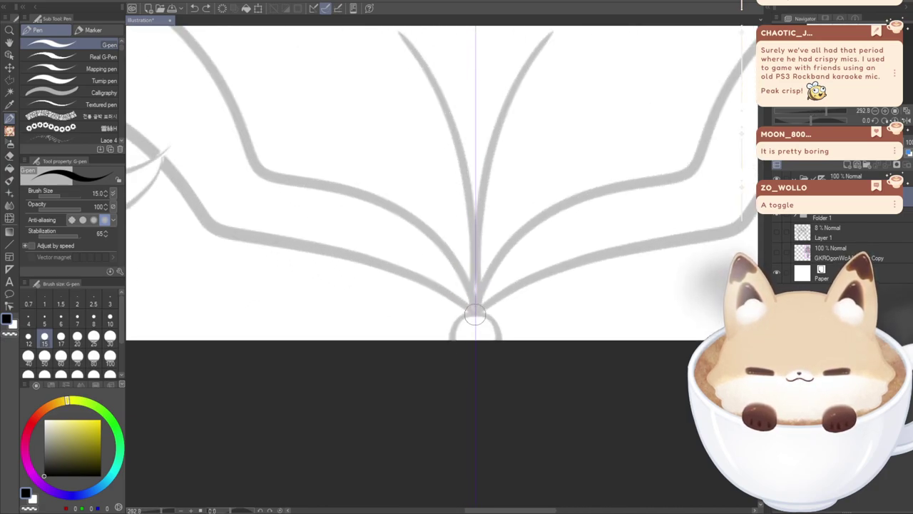
mouse_move(477, 315)
left_mouse_down()
mouse_move(450, 324)
mouse_move(466, 353)
left_mouse_up()
key("ctrl+z")
left_click_drag(476, 316, 454, 347)
key("ctrl+z")
key("ctrl+z")
mouse_move(476, 315)
left_mouse_down()
mouse_move(449, 341)
mouse_move(467, 349)
left_mouse_up()
key("ctrl+z")
mouse_move(476, 316)
left_mouse_down()
mouse_move(448, 334)
mouse_move(458, 347)
left_mouse_up()
mouse_move(492, 327)
left_mouse_down()
mouse_move(474, 314)
mouse_move(451, 334)
mouse_move(463, 333)
mouse_move(462, 322)
mouse_move(455, 352)
mouse_move(461, 321)
mouse_move(476, 316)
mouse_move(453, 335)
mouse_move(455, 351)
left_mouse_up()
key("ctrl+z")
key("ctrl+z")
key("ctrl+z")
key("ctrl+z")
mouse_move(476, 316)
left_mouse_down()
mouse_move(467, 318)
mouse_move(458, 353)
left_mouse_up()
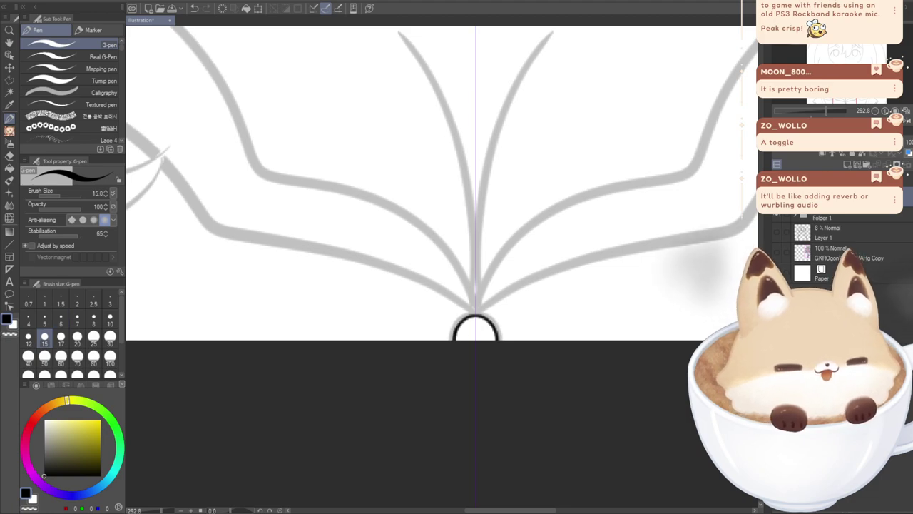
- Ink the mirrored upper edge of the neckline trim between the central round ornament and the hair, including its pointed corner
scroll(443, 242, "up", 4)
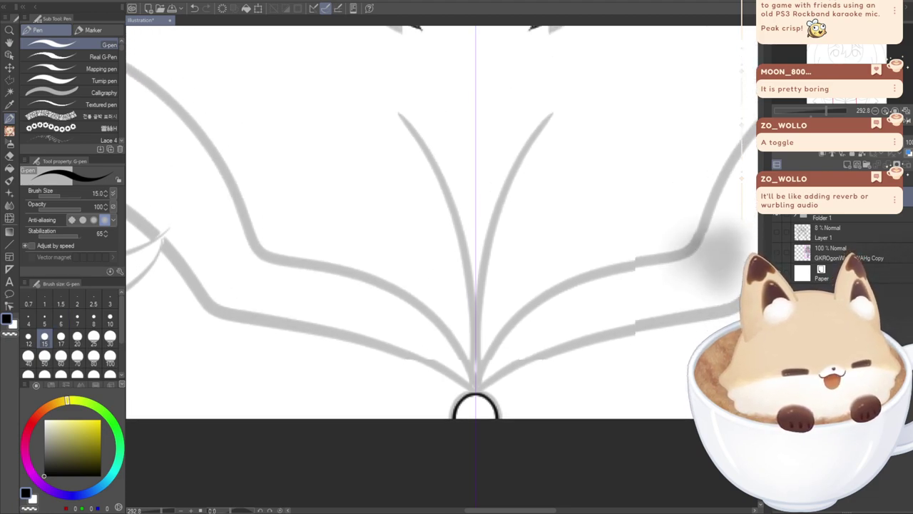
scroll(442, 263, "down", 3)
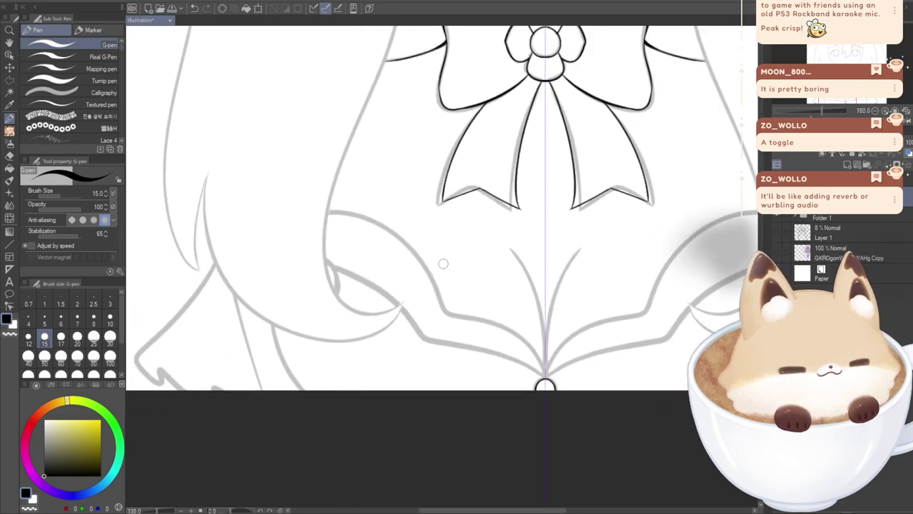
left_click_drag(529, 510, 523, 510)
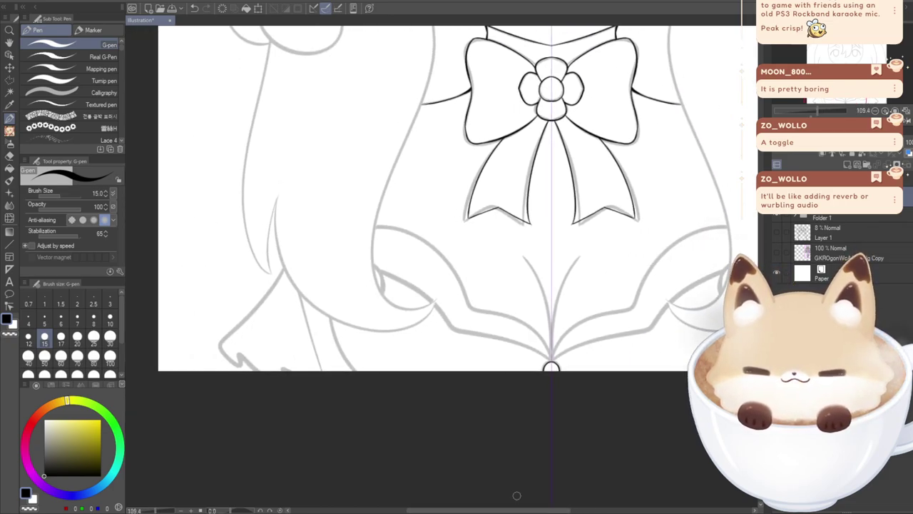
mouse_move(551, 361)
left_mouse_down()
mouse_move(530, 323)
mouse_move(472, 310)
left_mouse_up()
key("ctrl+z")
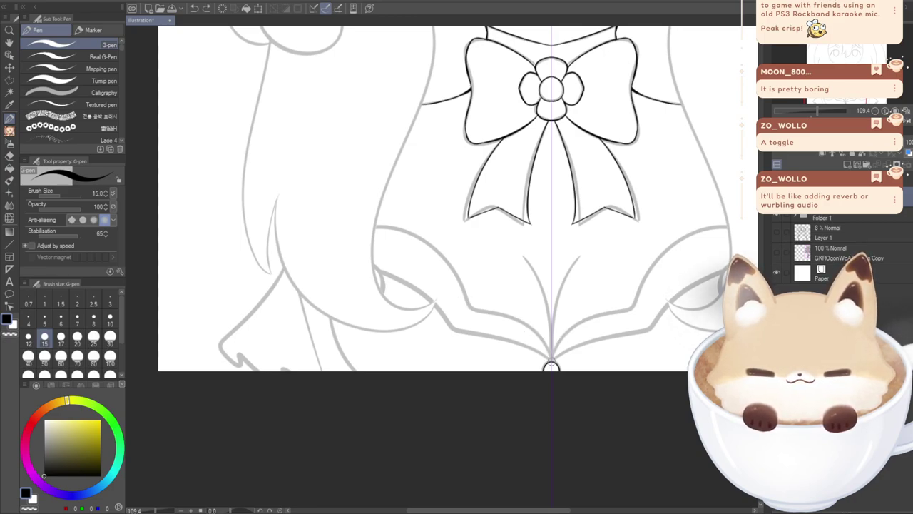
mouse_move(551, 365)
left_mouse_down()
mouse_move(518, 314)
mouse_move(472, 303)
mouse_move(444, 257)
left_mouse_up()
key("ctrl+z")
mouse_move(373, 226)
left_mouse_down()
mouse_move(403, 231)
mouse_move(465, 279)
mouse_move(474, 304)
left_mouse_up()
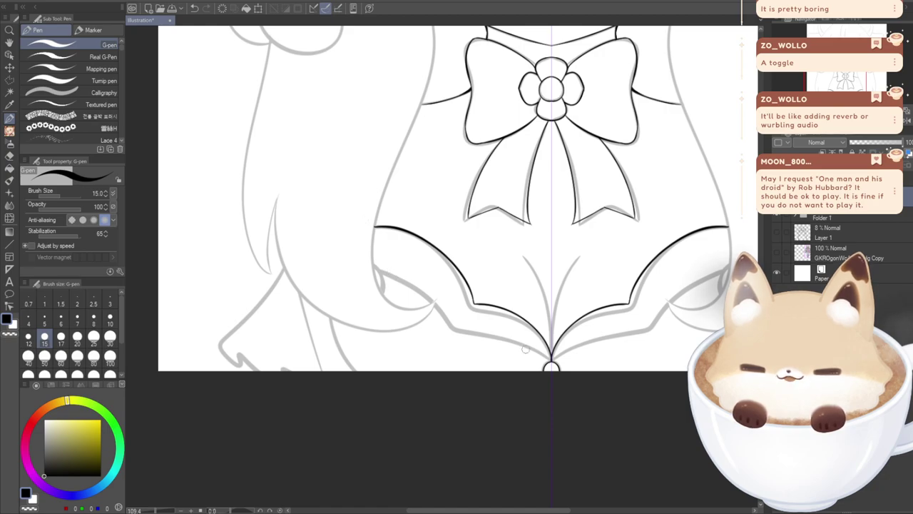
- Try to ink the lower edge of the neckline trim from the central round ornament outward
mouse_move(467, 329)
left_mouse_down()
mouse_move(550, 363)
mouse_move(512, 331)
mouse_move(465, 321)
left_mouse_up()
mouse_move(551, 362)
left_mouse_down()
mouse_move(501, 335)
mouse_move(463, 332)
mouse_move(521, 345)
mouse_move(550, 364)
mouse_move(524, 344)
mouse_move(458, 330)
left_mouse_up()
key("ctrl+z")
key("ctrl+z")
mouse_move(550, 365)
left_mouse_down()
mouse_move(531, 348)
mouse_move(447, 316)
left_mouse_up()
key("ctrl+z")
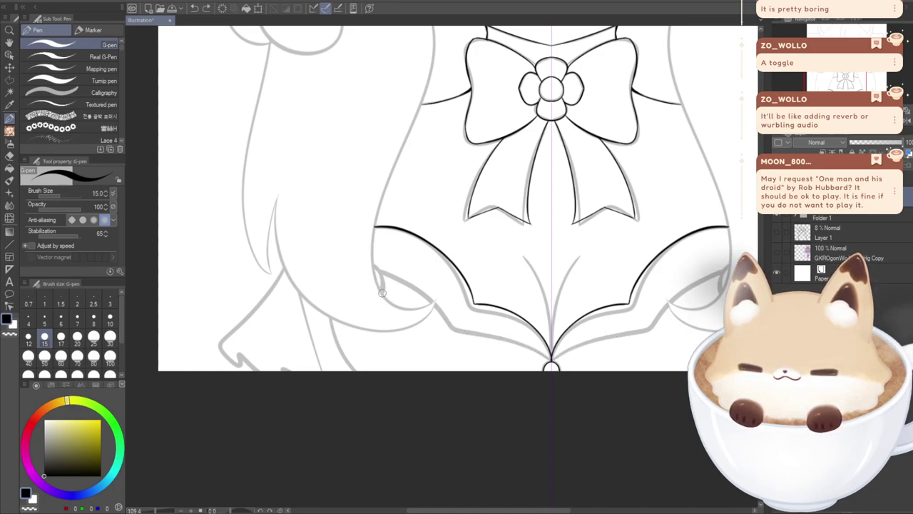
- Try to ink the short curved fold at the outer end of the neckline trim beside the hair
left_click_drag(381, 276, 370, 266)
key("ctrl+z")
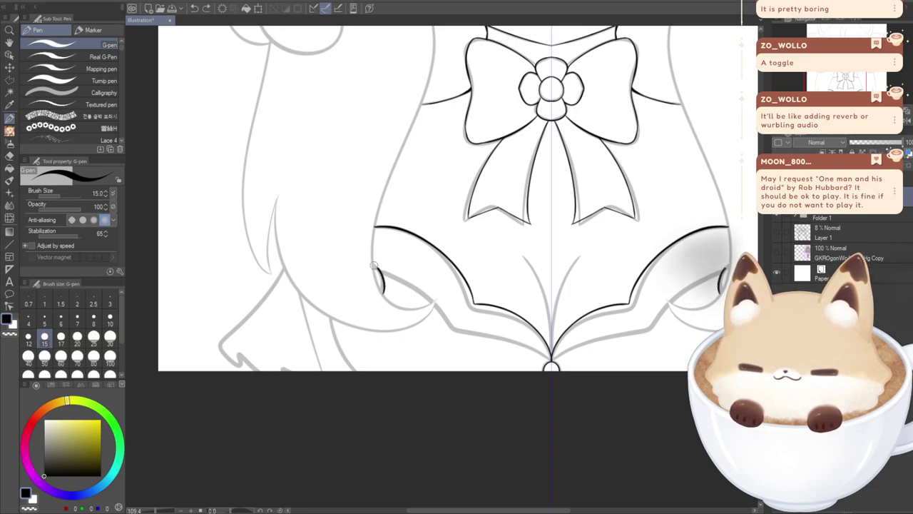
key("ctrl+z")
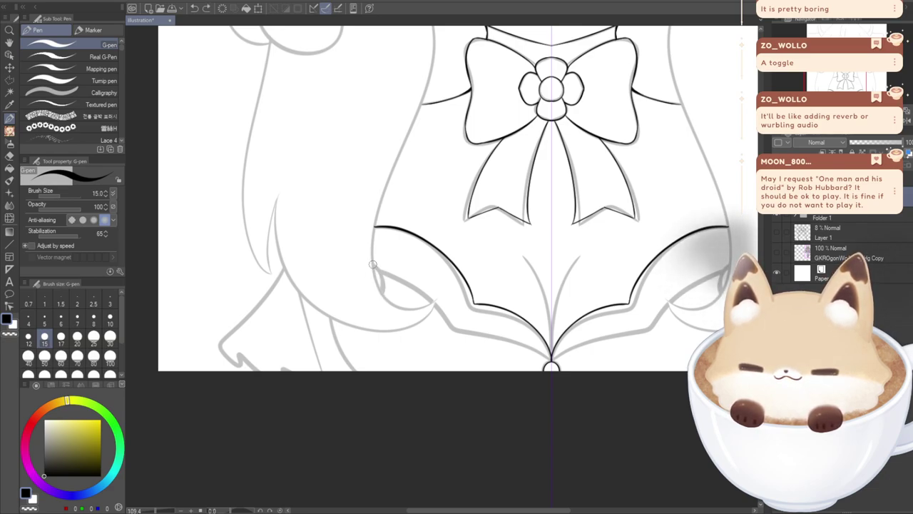
key("ctrl+z")
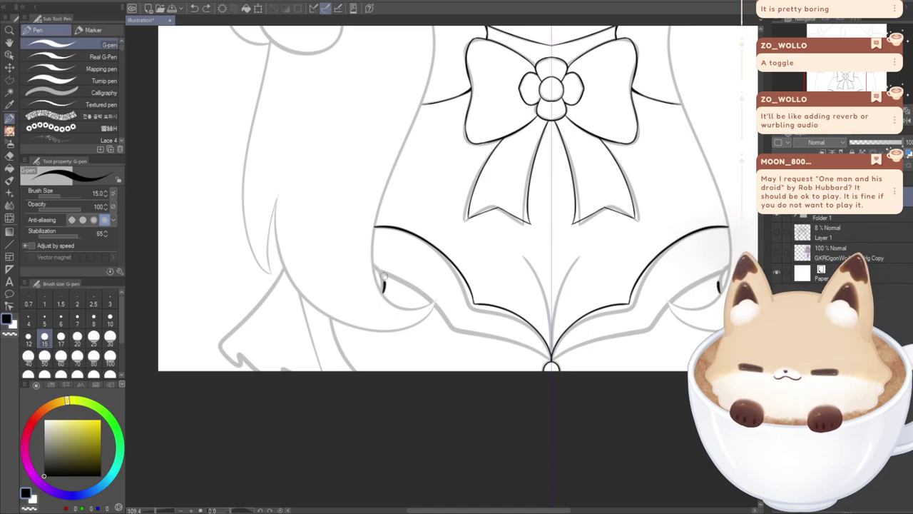
left_click_drag(374, 266, 379, 296)
key("ctrl+z")
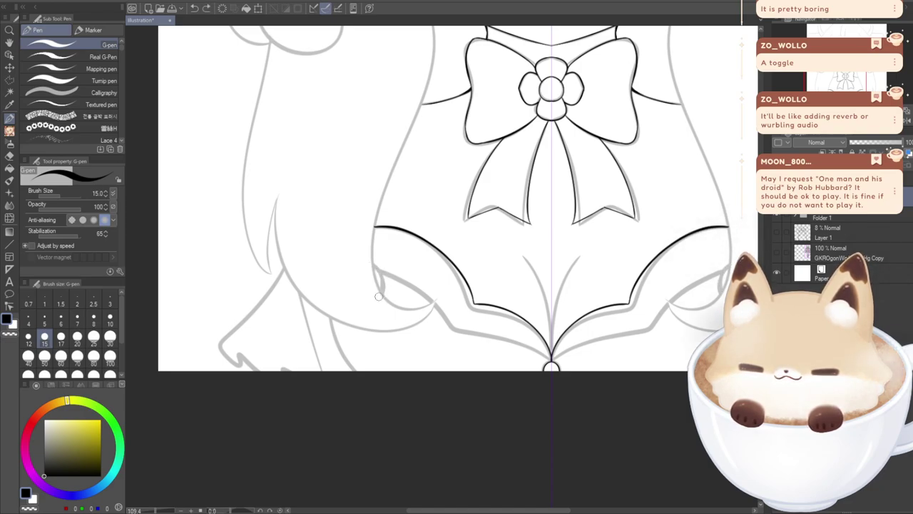
key("ctrl+z")
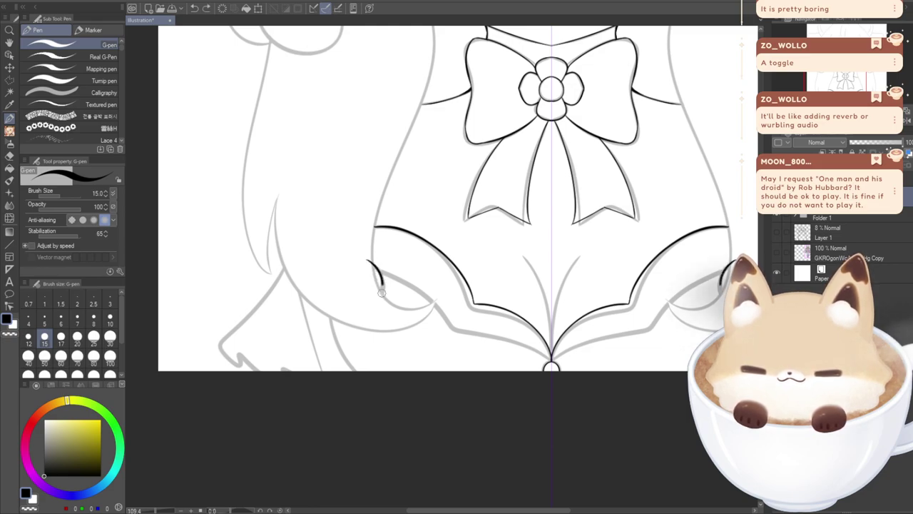
- Try to ink the lower trim edge from the outer fold by the hair inward to its corner
mouse_move(383, 271)
left_mouse_down()
mouse_move(435, 303)
mouse_move(458, 333)
left_mouse_up()
key("ctrl+z")
mouse_move(368, 261)
left_mouse_down()
mouse_move(393, 275)
mouse_move(368, 265)
mouse_move(378, 268)
mouse_move(380, 297)
mouse_move(378, 270)
mouse_move(365, 268)
mouse_move(428, 293)
mouse_move(455, 327)
mouse_move(541, 353)
mouse_move(513, 323)
mouse_move(458, 323)
left_mouse_up()
key("ctrl+z")
key("ctrl+z")
key("ctrl+z")
key("ctrl+z")
key("ctrl+z")
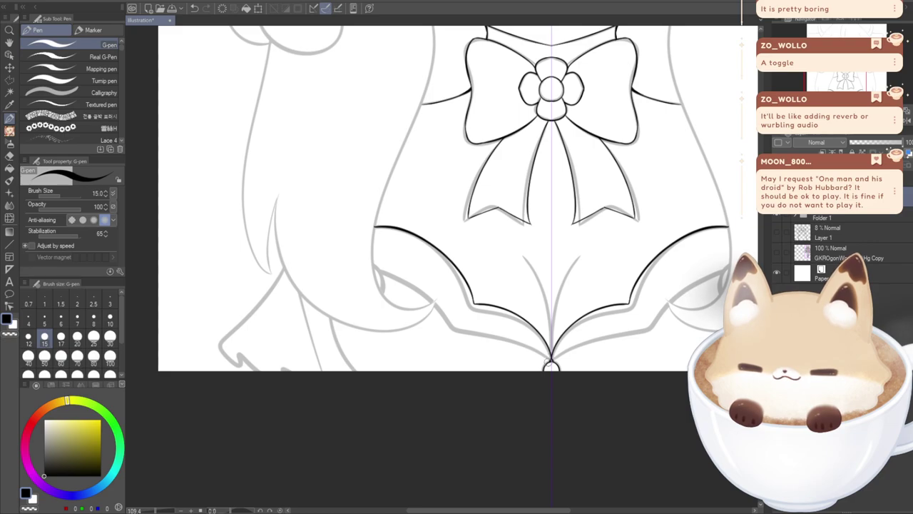
- Ink the mirrored inner section of the neckline trim's lower edge between its corner and the central round ornament
left_click_drag(552, 363, 453, 327)
key("ctrl+z")
mouse_move(551, 364)
left_mouse_down()
mouse_move(454, 328)
mouse_move(426, 288)
left_mouse_up()
key("ctrl+z")
mouse_move(453, 323)
left_mouse_down()
mouse_move(433, 293)
mouse_move(389, 278)
left_mouse_up()
key("ctrl+z")
key("ctrl+z")
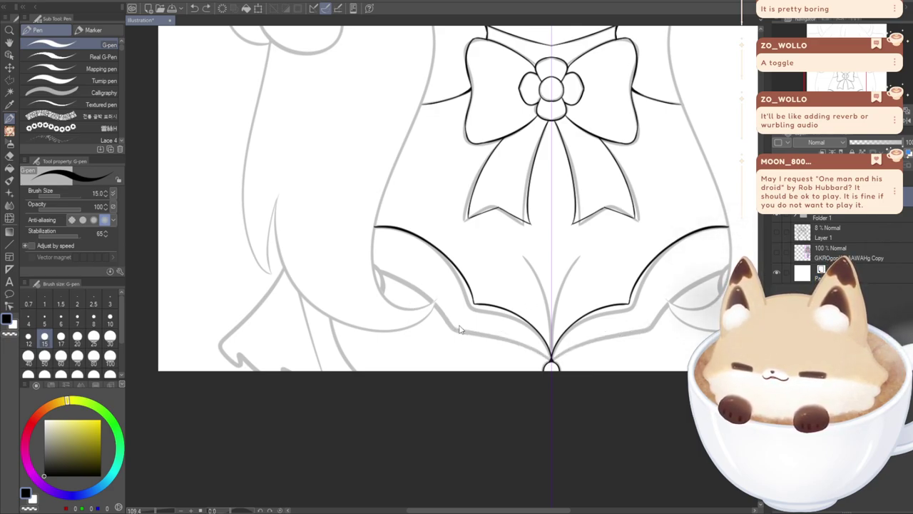
mouse_move(459, 326)
left_mouse_down()
mouse_move(488, 327)
mouse_move(545, 363)
left_mouse_up()
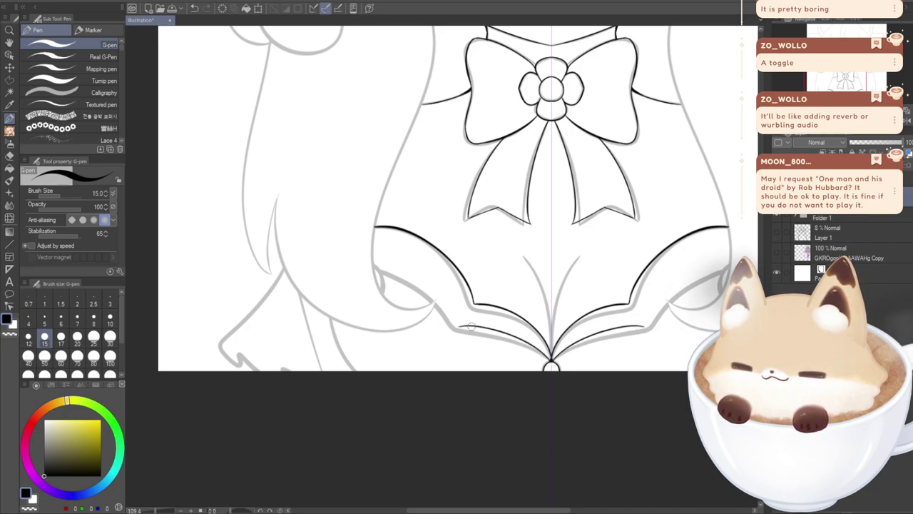
- Try to ink the outer section of the trim's lower edge between the hair and the lower corner
key("ctrl+z")
mouse_move(458, 324)
left_mouse_down()
mouse_move(428, 280)
mouse_move(367, 258)
mouse_move(429, 291)
mouse_move(457, 326)
mouse_move(430, 307)
mouse_move(463, 327)
mouse_move(372, 263)
mouse_move(457, 323)
left_mouse_up()
key("ctrl+z")
key("ctrl+z")
key("ctrl+z")
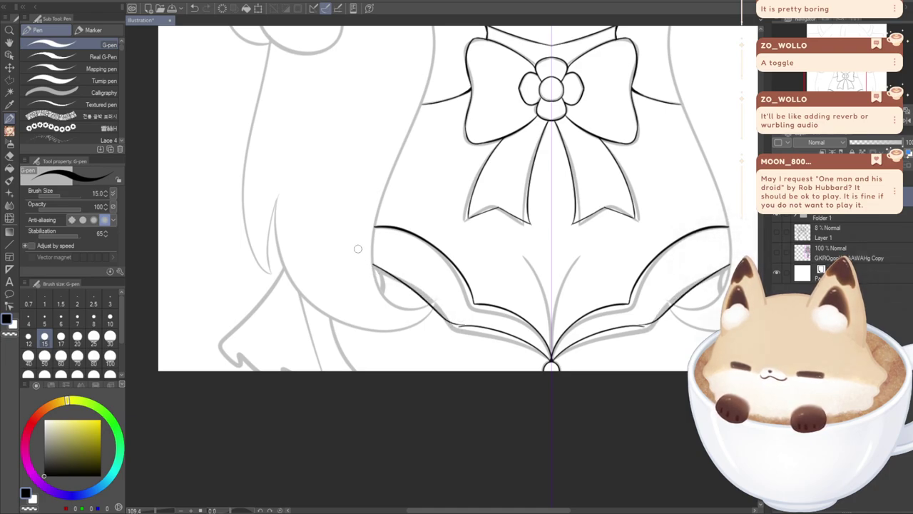
key("ctrl+z")
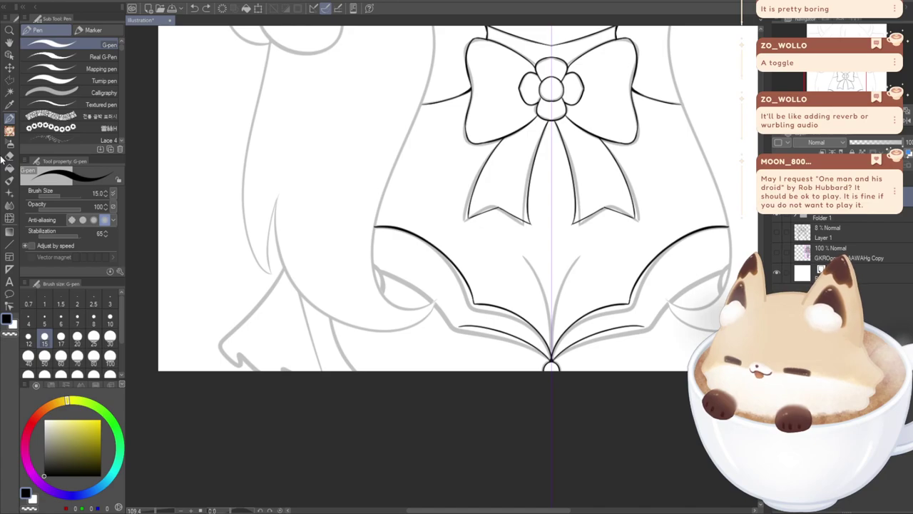
left_click_drag(373, 266, 456, 326)
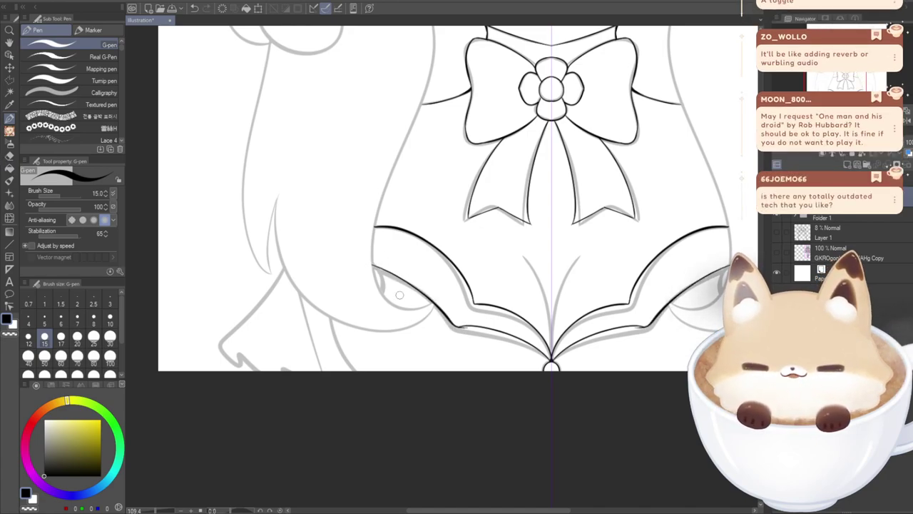
key("ctrl+z")
mouse_move(372, 266)
left_mouse_down()
mouse_move(408, 278)
mouse_move(464, 329)
left_mouse_up()
key("ctrl+z")
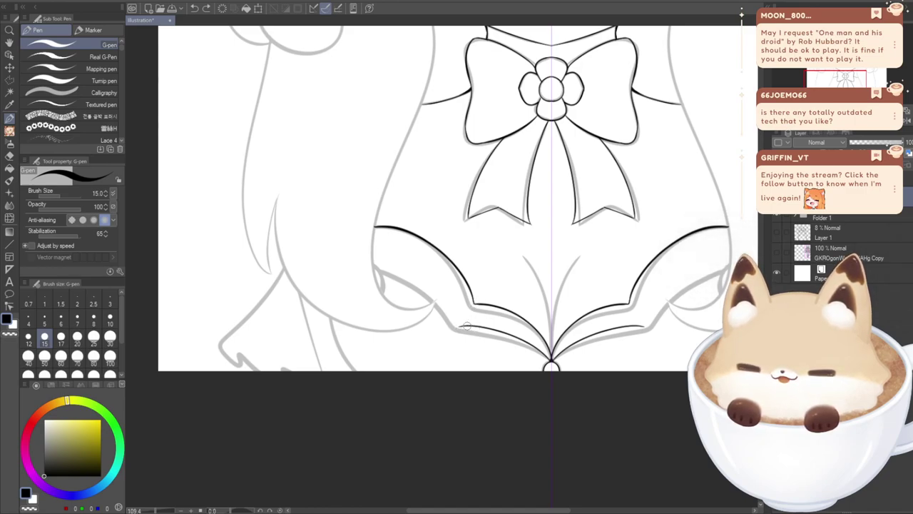
mouse_move(460, 327)
left_mouse_down()
mouse_move(421, 277)
mouse_move(377, 258)
left_mouse_up()
key("ctrl+z")
mouse_move(376, 262)
left_mouse_down()
mouse_move(422, 280)
mouse_move(460, 328)
left_mouse_up()
key("ctrl+z")
mouse_move(378, 262)
left_mouse_down()
mouse_move(425, 282)
mouse_move(463, 331)
left_mouse_up()
key("ctrl+z")
mouse_move(371, 259)
left_mouse_down()
mouse_move(416, 278)
mouse_move(460, 328)
left_mouse_up()
key("ctrl+z")
mouse_move(457, 325)
left_mouse_down()
mouse_move(394, 267)
mouse_move(361, 257)
left_mouse_up()
key("ctrl+z")
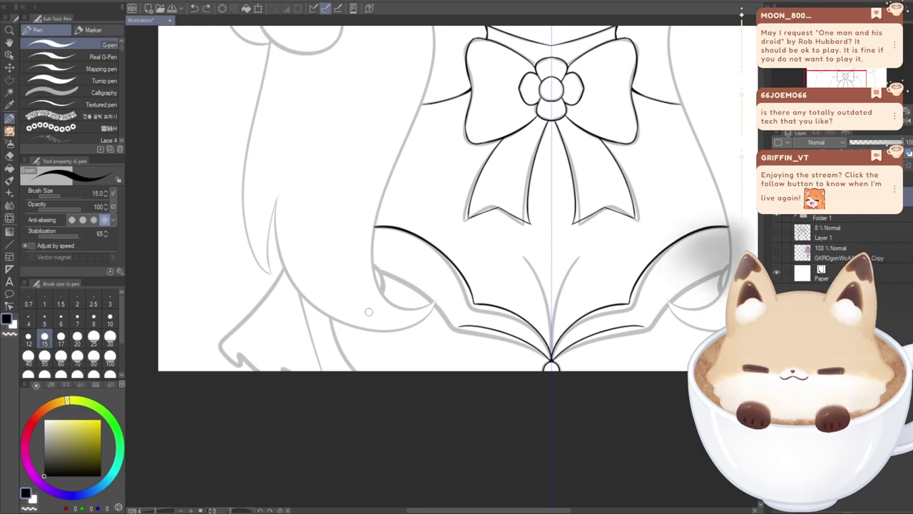
- Ink the outer section of the trim's lower edge from its corner to the hair, with the short curved fold at its end
mouse_move(690, 257)
left_mouse_down()
mouse_move(726, 182)
mouse_move(432, 165)
left_mouse_up()
scroll(379, 237, "up", 4)
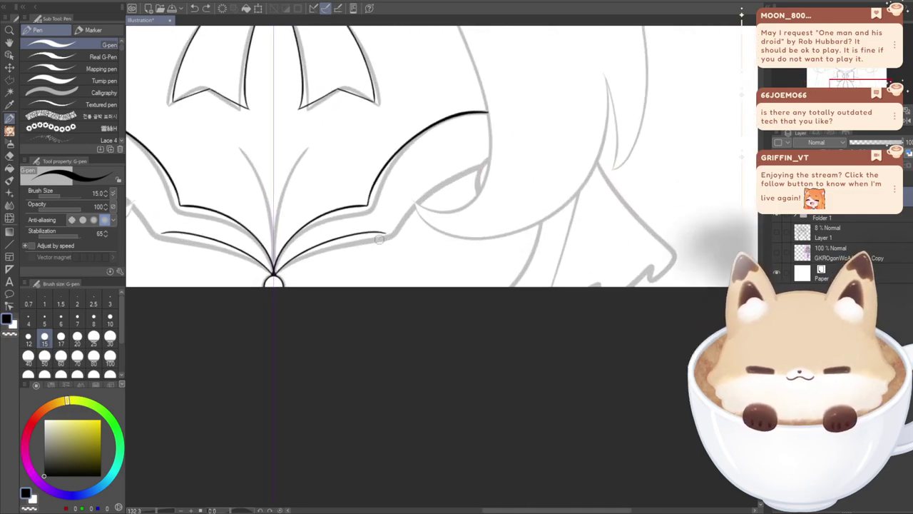
mouse_move(542, 198)
left_mouse_down()
mouse_move(554, 244)
mouse_move(576, 277)
left_mouse_up()
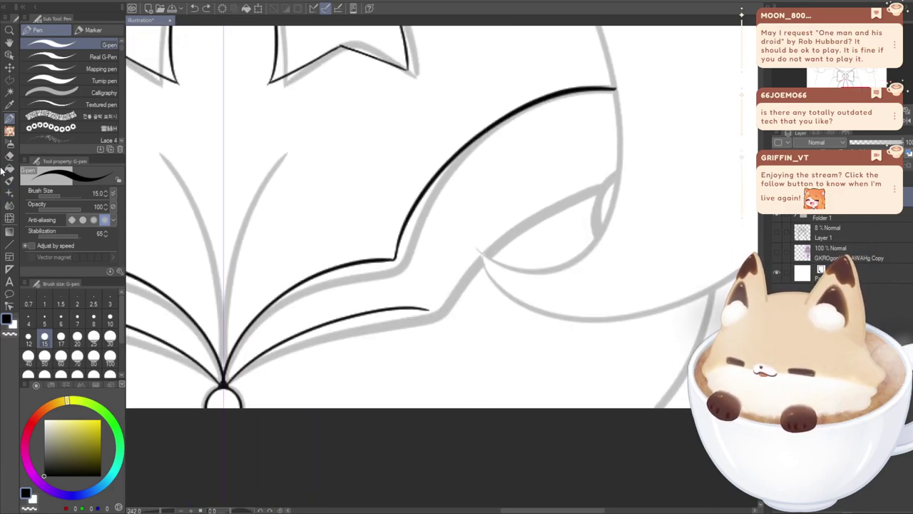
mouse_move(411, 307)
left_mouse_down()
mouse_move(432, 265)
mouse_move(502, 185)
mouse_move(626, 143)
left_mouse_up()
key("ctrl+z")
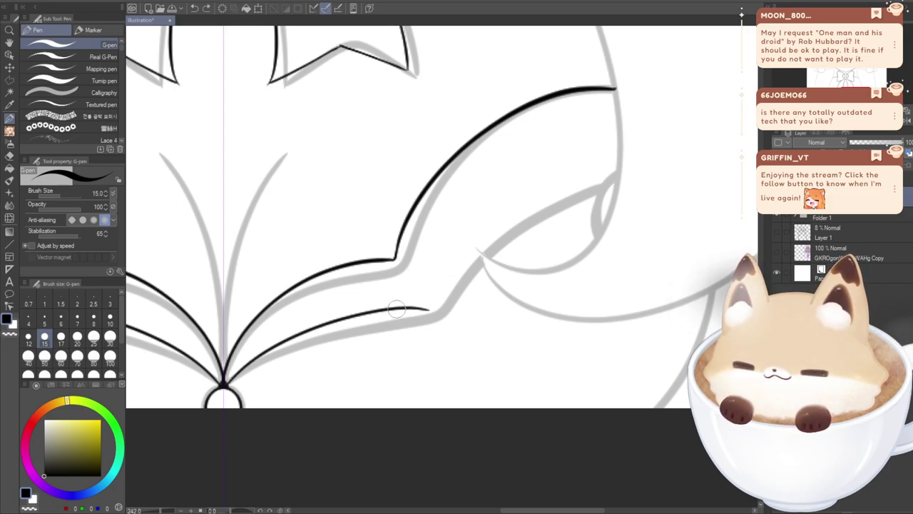
mouse_move(423, 308)
left_mouse_down()
mouse_move(570, 180)
mouse_move(634, 169)
left_mouse_up()
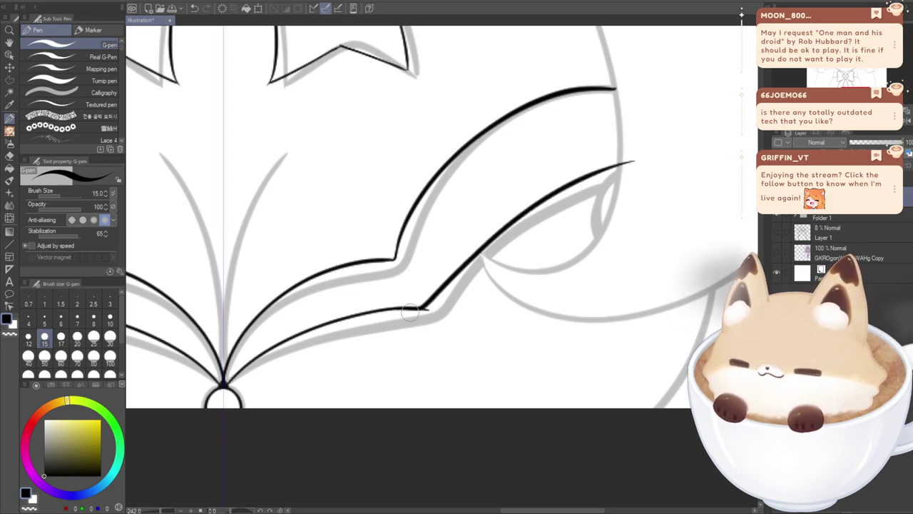
key("ctrl+z")
mouse_move(399, 309)
left_mouse_down()
mouse_move(432, 310)
mouse_move(460, 241)
mouse_move(549, 172)
mouse_move(634, 155)
left_mouse_up()
key("ctrl+z")
mouse_move(399, 309)
left_mouse_down()
mouse_move(428, 302)
mouse_move(473, 251)
mouse_move(603, 187)
mouse_move(613, 192)
mouse_move(595, 228)
mouse_move(611, 174)
left_mouse_up()
key("ctrl+z")
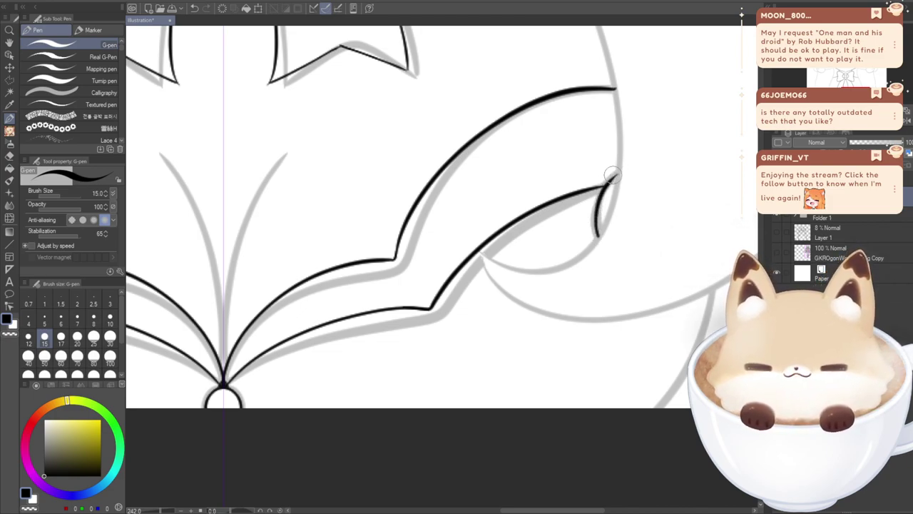
- Ink the mirrored pair of curved crease lines rising from the central round ornament between the neckline edges
scroll(503, 379, "down", 5)
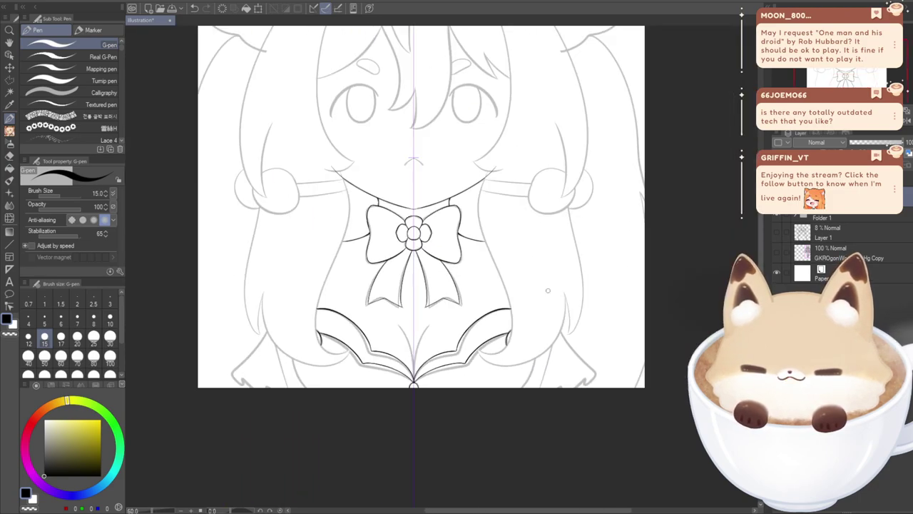
left_click_drag(814, 73, 815, 77)
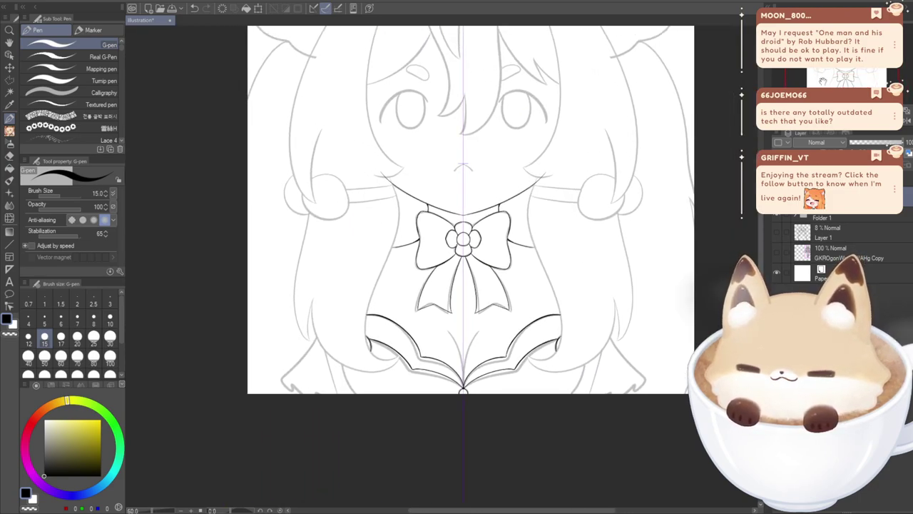
scroll(465, 389, "up", 5)
left_click_drag(467, 386, 453, 295)
key("ctrl+z")
left_click_drag(467, 389, 454, 284)
key("ctrl+z")
left_click_drag(467, 386, 493, 269)
left_click_drag(467, 385, 437, 268)
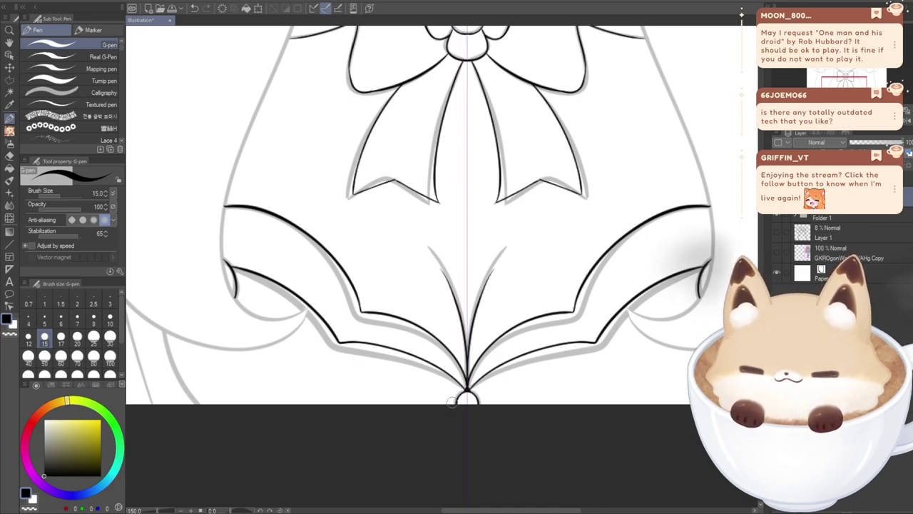
- Try to ink the slanted outer edge of the sleeve from under the hair down to its outer corner
mouse_move(467, 398)
left_mouse_down()
mouse_move(516, 426)
mouse_move(738, 440)
left_mouse_up()
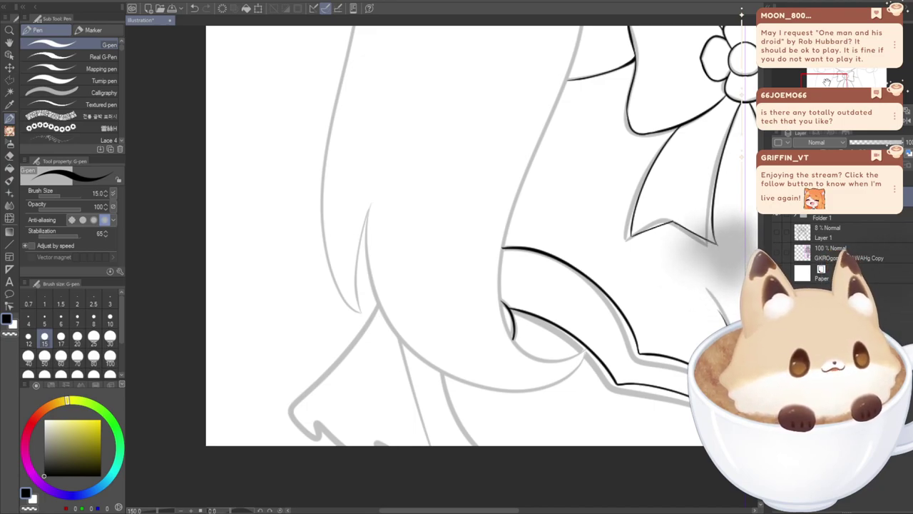
mouse_move(820, 83)
left_mouse_down()
mouse_move(816, 90)
mouse_move(868, 84)
mouse_move(847, 80)
left_mouse_up()
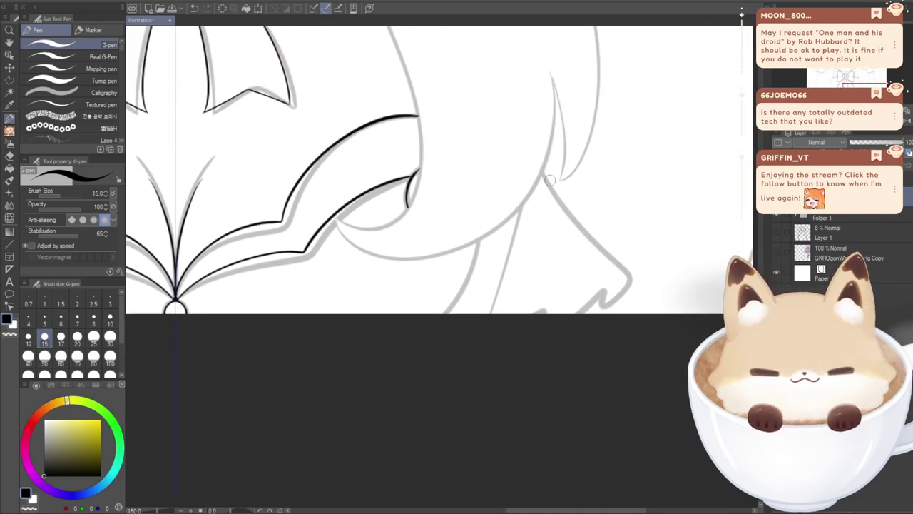
mouse_move(542, 173)
left_mouse_down()
mouse_move(585, 247)
mouse_move(624, 277)
left_mouse_up()
key("ctrl+z")
mouse_move(541, 172)
left_mouse_down()
mouse_move(577, 226)
mouse_move(625, 279)
left_mouse_up()
key("ctrl+z")
left_click_drag(540, 172, 626, 279)
key("ctrl+z")
mouse_move(542, 173)
left_mouse_down()
mouse_move(633, 276)
mouse_move(611, 303)
mouse_move(600, 308)
mouse_move(605, 293)
mouse_move(571, 307)
left_mouse_up()
key("ctrl+z")
mouse_move(543, 178)
left_mouse_down()
mouse_move(564, 213)
mouse_move(628, 273)
left_mouse_up()
key("ctrl+z")
left_click_drag(541, 173, 630, 275)
key("ctrl+z")
left_click_drag(541, 172, 631, 274)
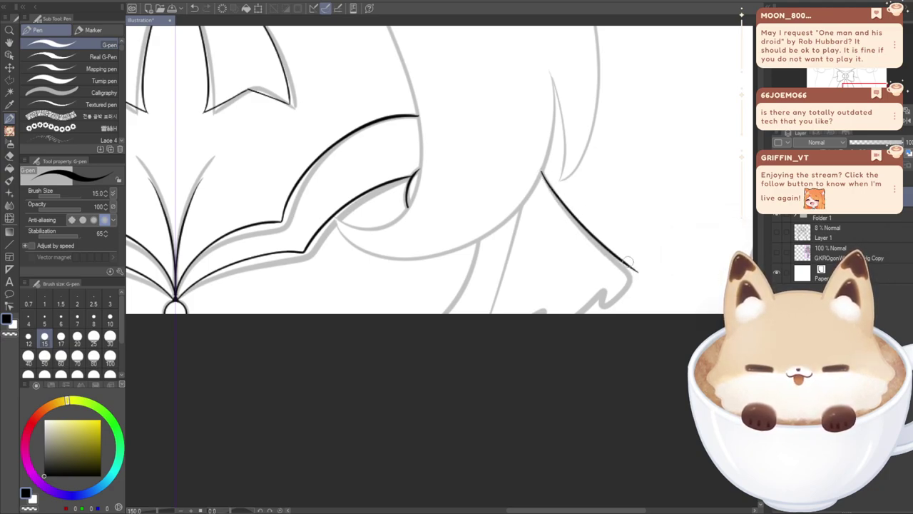
key("ctrl+z")
- Try to ink the sleeve's slanted edge and its ruffled hem as one continuous line down to the canvas edge
mouse_move(541, 172)
left_mouse_down()
mouse_move(631, 276)
mouse_move(596, 310)
mouse_move(563, 324)
mouse_move(521, 316)
left_mouse_up()
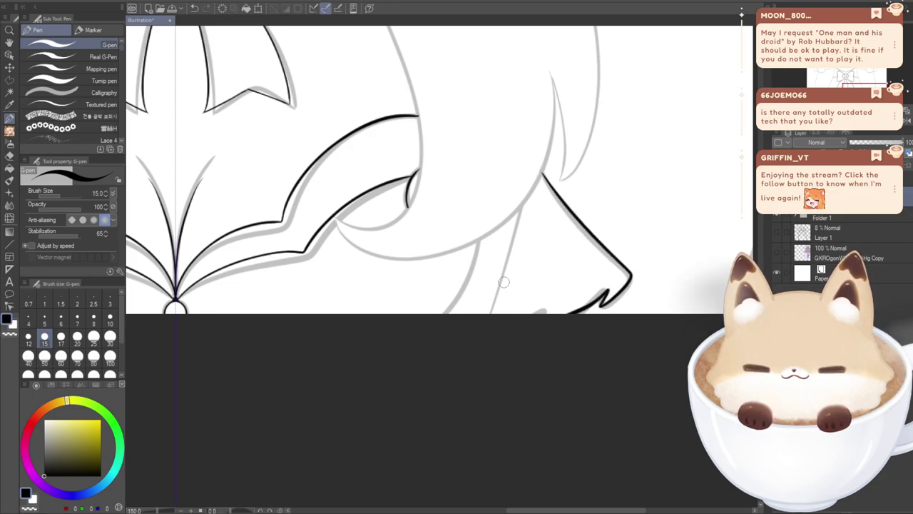
key("ctrl+z")
mouse_move(541, 172)
left_mouse_down()
mouse_move(561, 207)
mouse_move(635, 274)
mouse_move(603, 311)
mouse_move(596, 306)
mouse_move(612, 290)
mouse_move(584, 311)
mouse_move(524, 326)
left_mouse_up()
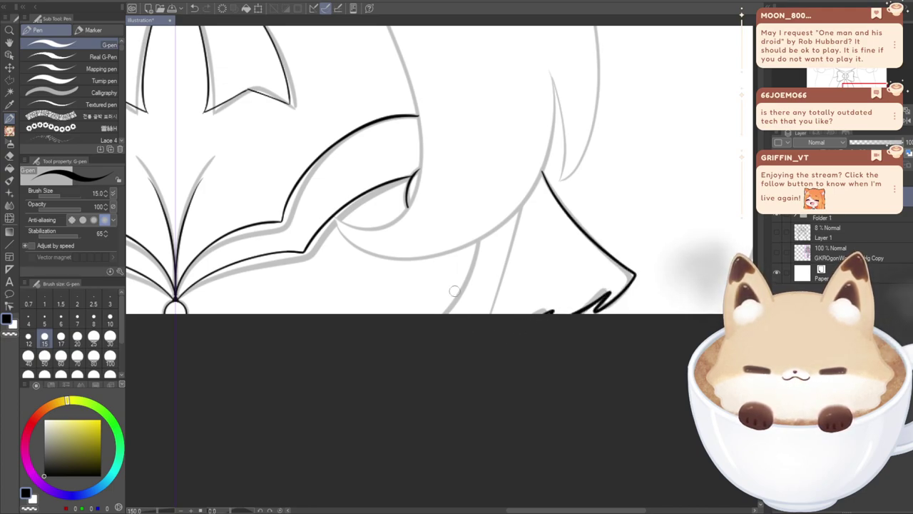
key("ctrl+z")
mouse_move(542, 173)
left_mouse_down()
mouse_move(633, 270)
mouse_move(618, 296)
mouse_move(597, 306)
mouse_move(511, 331)
left_mouse_up()
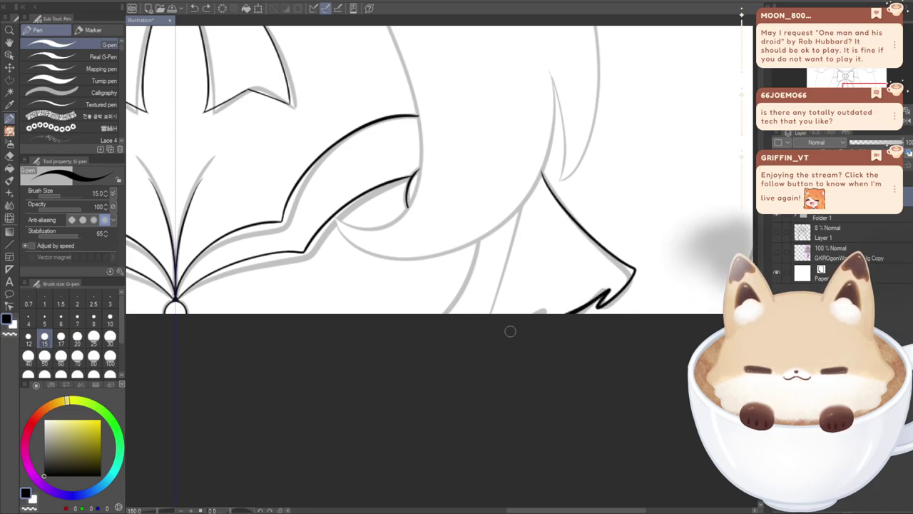
key("ctrl+z")
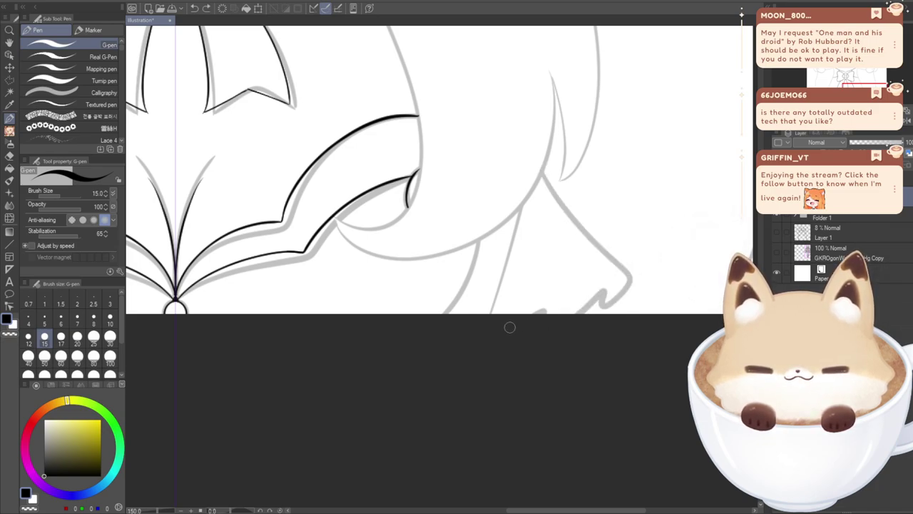
- Ink the zigzag points of the sleeve's ruffled hem along the lower edge of the canvas
left_click_drag(547, 308, 524, 343)
key("ctrl+z")
mouse_move(547, 308)
left_mouse_down()
mouse_move(605, 294)
mouse_move(592, 296)
mouse_move(602, 306)
mouse_move(631, 282)
left_mouse_up()
key("ctrl+z")
mouse_move(598, 308)
left_mouse_down()
mouse_move(631, 283)
mouse_move(599, 318)
left_mouse_up()
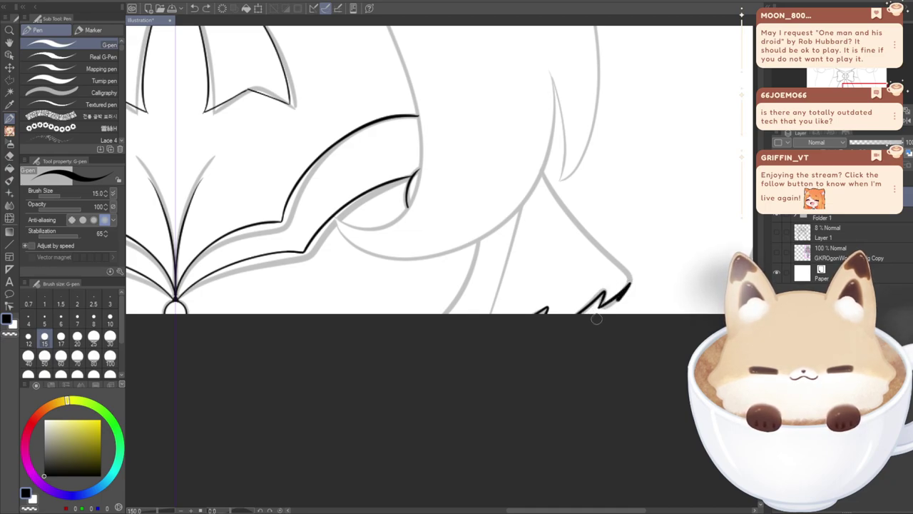
- Try to ink the sleeve's outer corner and the slanted edge running up to the hair
mouse_move(628, 282)
left_mouse_down()
mouse_move(548, 175)
mouse_move(630, 282)
left_mouse_up()
key("ctrl+z")
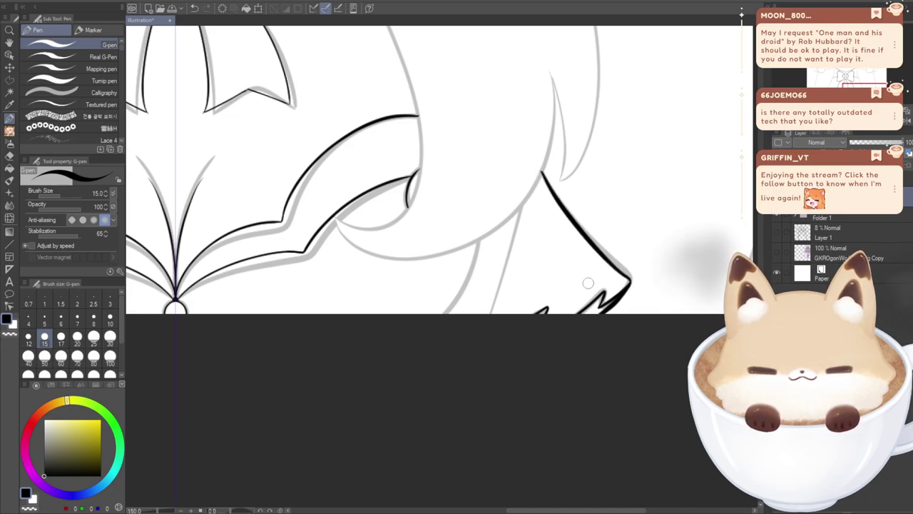
key("ctrl+z")
key("ctrl+z")
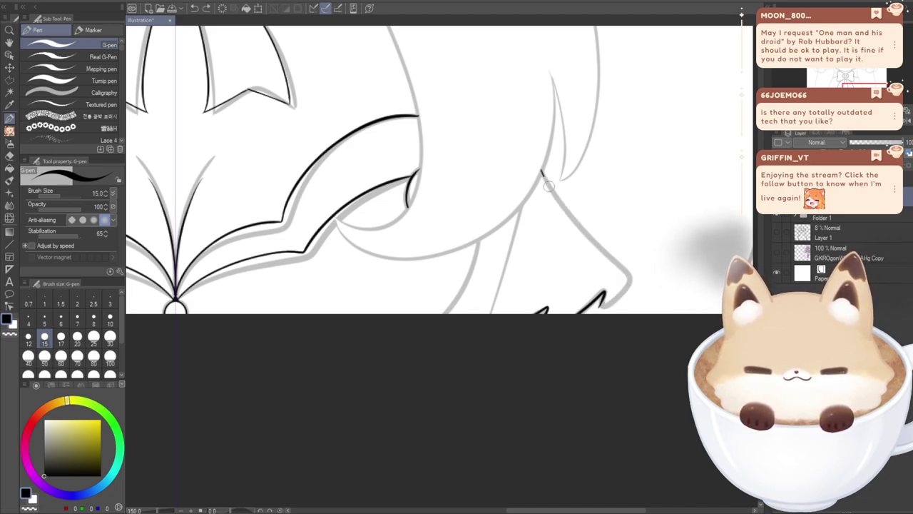
left_click_drag(542, 174, 630, 276)
key("ctrl+z")
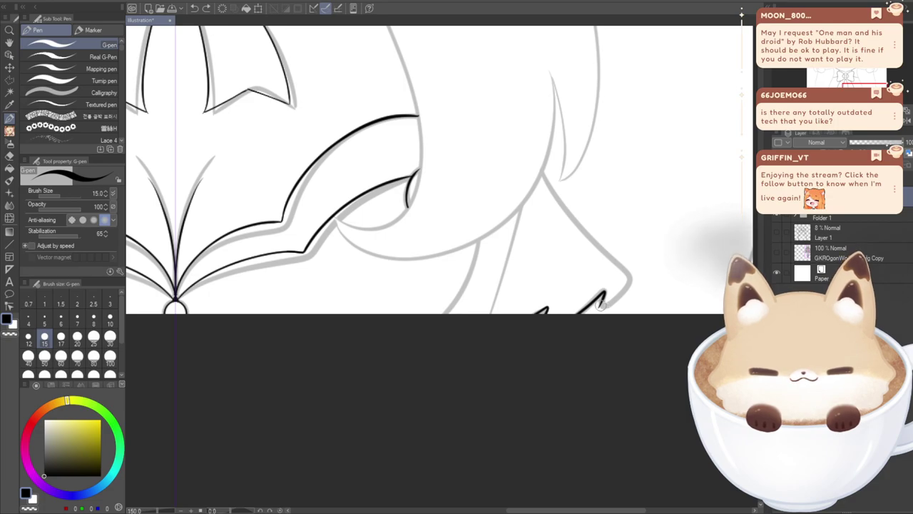
- Try to ink the hem's outermost curve from the zigzag notch up to the sleeve's outer corner
left_click_drag(601, 303, 630, 281)
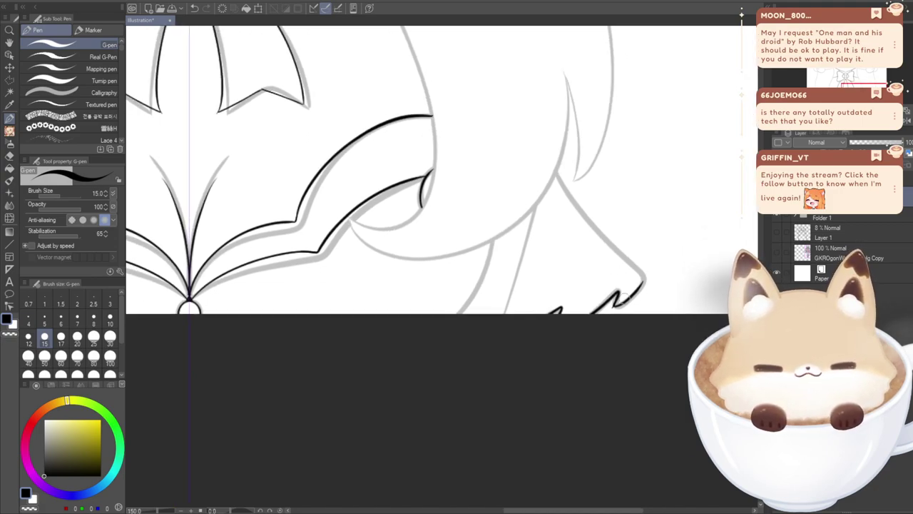
scroll(606, 282, "up", 3)
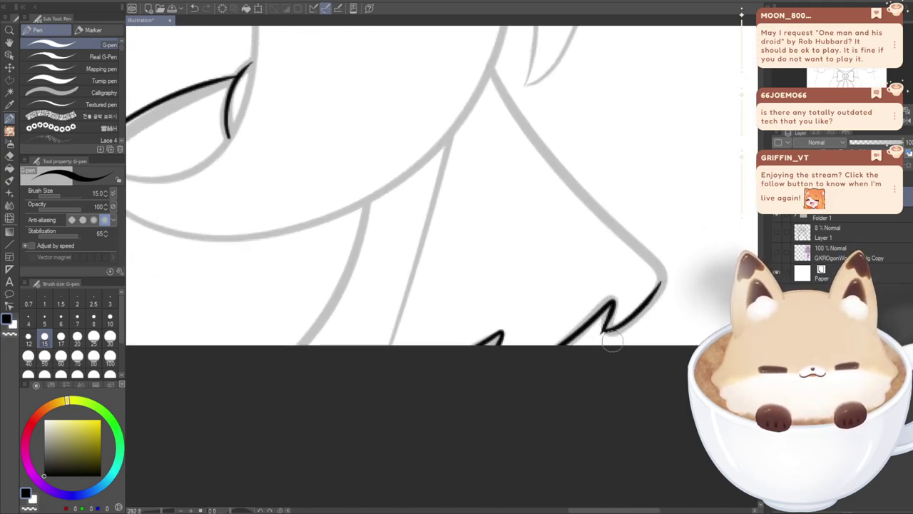
key("ctrl+z")
mouse_move(601, 335)
left_mouse_down()
mouse_move(650, 288)
mouse_move(582, 383)
left_mouse_up()
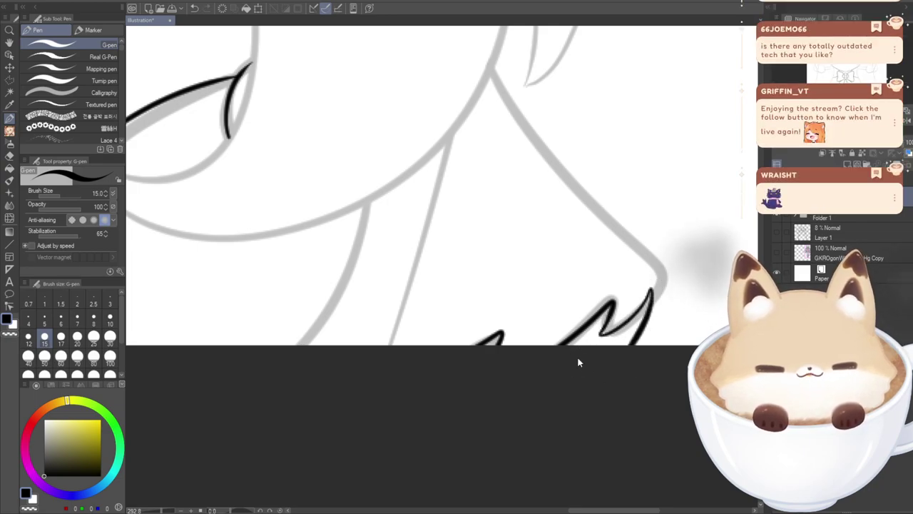
key("ctrl+z")
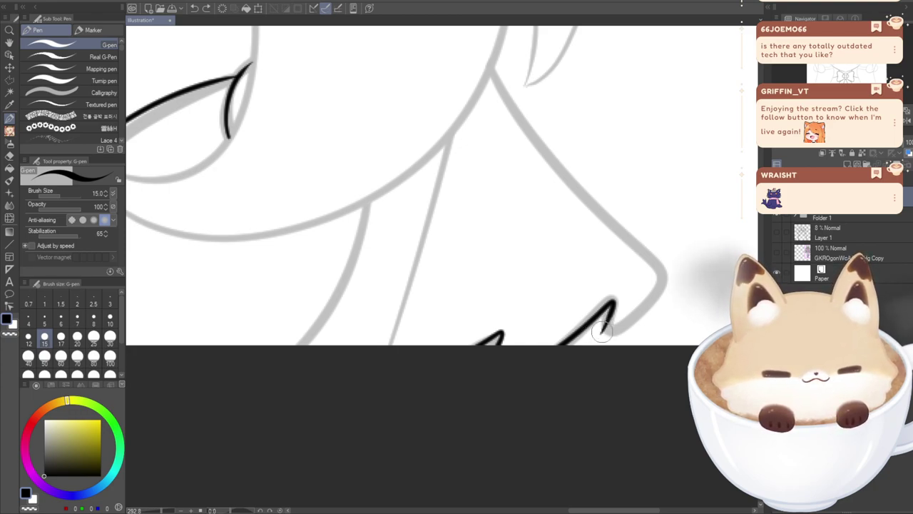
mouse_move(602, 329)
left_mouse_down()
mouse_move(644, 275)
mouse_move(627, 371)
left_mouse_up()
key("ctrl+z")
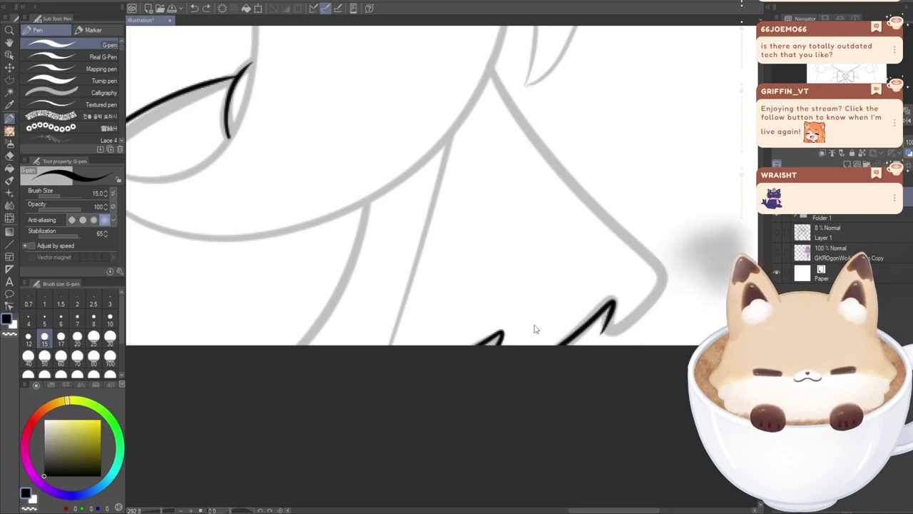
mouse_move(603, 330)
left_mouse_down()
mouse_move(666, 240)
mouse_move(572, 401)
left_mouse_up()
key("ctrl+z")
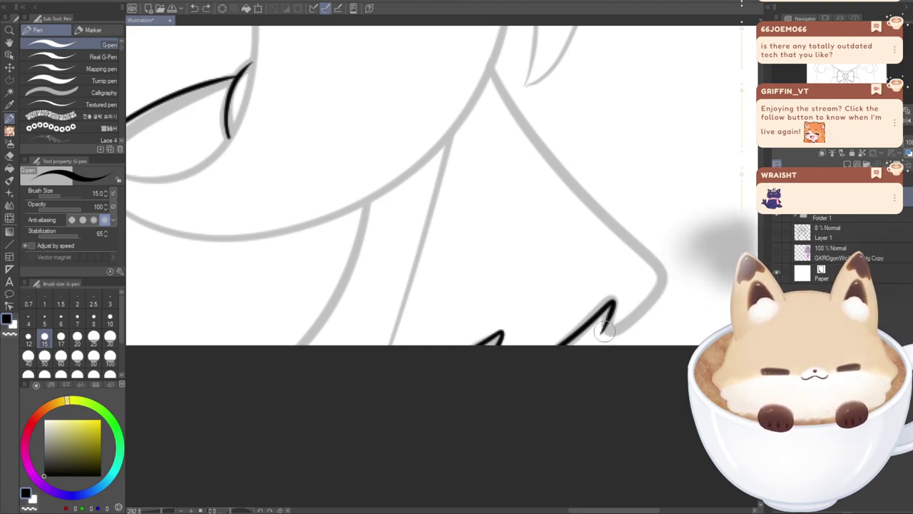
left_click_drag(603, 333, 666, 271)
key("ctrl+z")
- Erase the downward stroke of the hem's zigzag notch and re-ink the hem through the notch to the sleeve's outer corner
key("e")
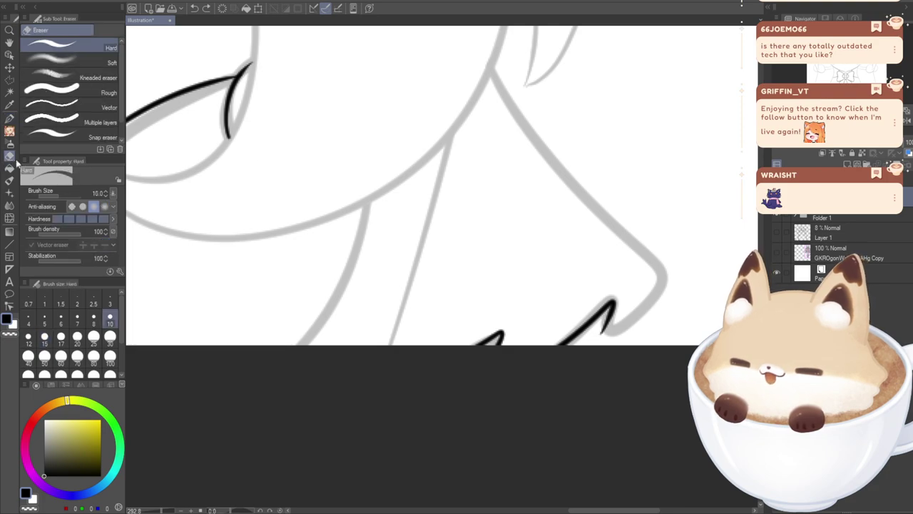
left_click_drag(616, 311, 587, 356)
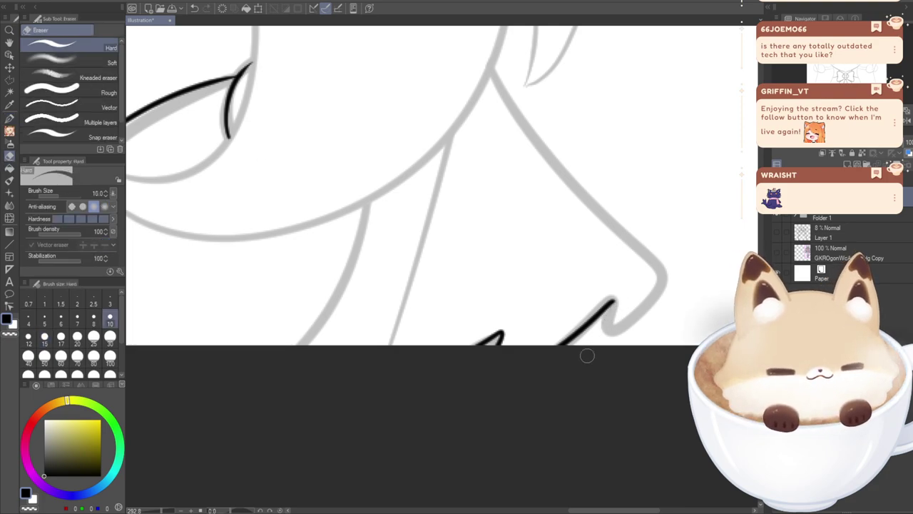
mouse_move(612, 304)
left_mouse_down()
mouse_move(562, 344)
mouse_move(634, 310)
left_mouse_up()
left_click(10, 120)
left_click_drag(665, 255, 635, 422)
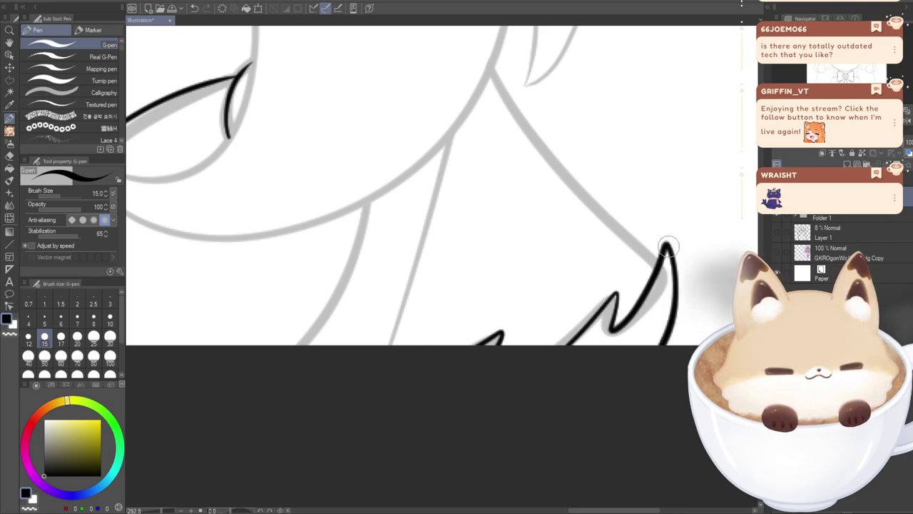
- Try to ink the sleeve's slanted edge from the hair down to the outer corner and erase its overshoot at the corner
mouse_move(492, 74)
left_mouse_down()
mouse_move(526, 117)
mouse_move(672, 236)
mouse_move(659, 292)
left_mouse_up()
key("ctrl+z")
mouse_move(492, 77)
left_mouse_down()
mouse_move(523, 135)
mouse_move(674, 252)
mouse_move(669, 277)
left_mouse_up()
key("ctrl+z")
mouse_move(492, 69)
left_mouse_down()
mouse_move(505, 103)
mouse_move(610, 218)
mouse_move(663, 238)
mouse_move(669, 293)
left_mouse_up()
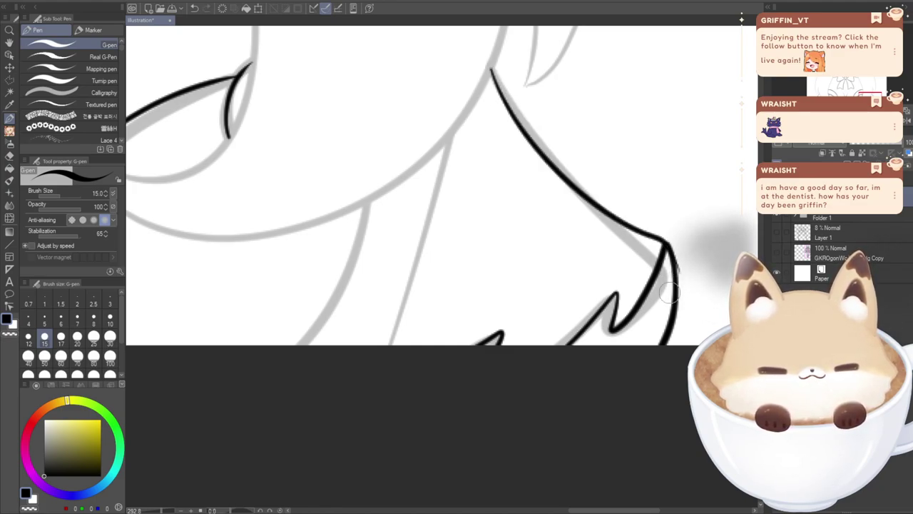
key("ctrl+z")
mouse_move(491, 69)
left_mouse_down()
mouse_move(517, 119)
mouse_move(632, 226)
mouse_move(674, 251)
mouse_move(671, 278)
left_mouse_up()
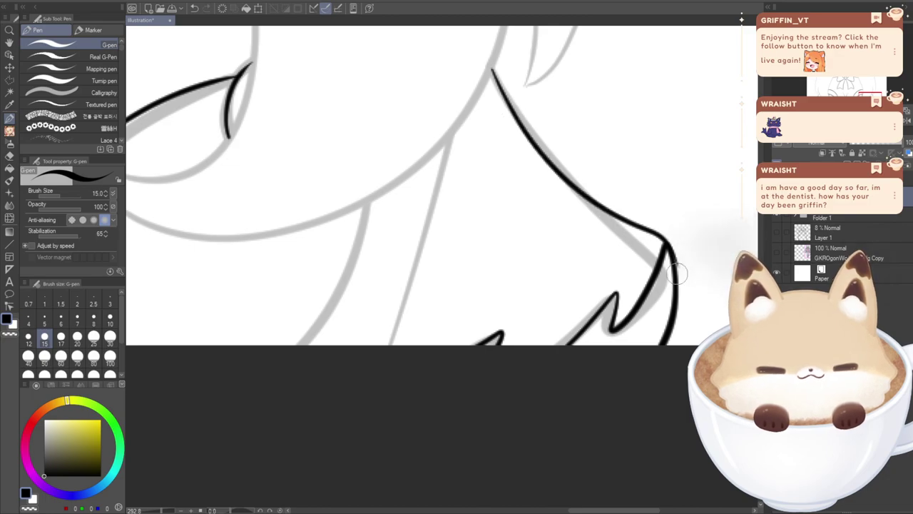
key("ctrl+z")
mouse_move(491, 69)
left_mouse_down()
mouse_move(529, 143)
mouse_move(634, 229)
mouse_move(664, 237)
mouse_move(671, 275)
left_mouse_up()
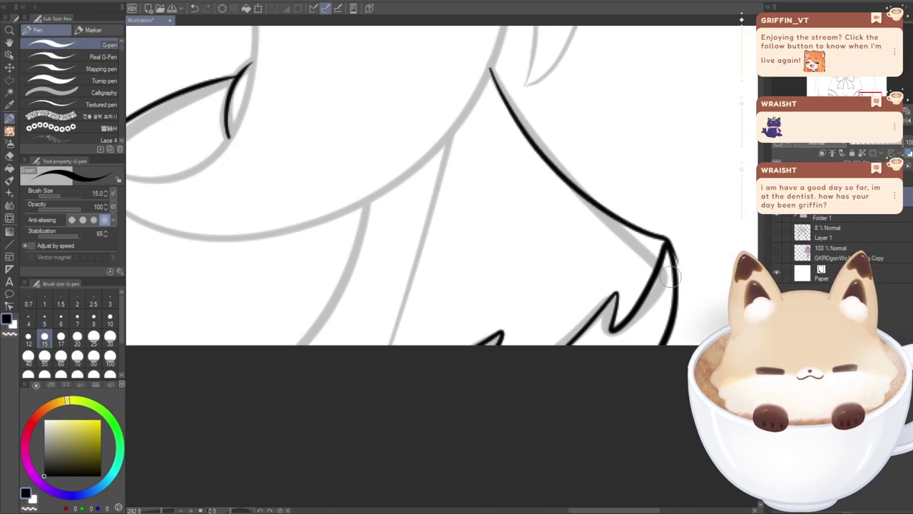
left_click(10, 155)
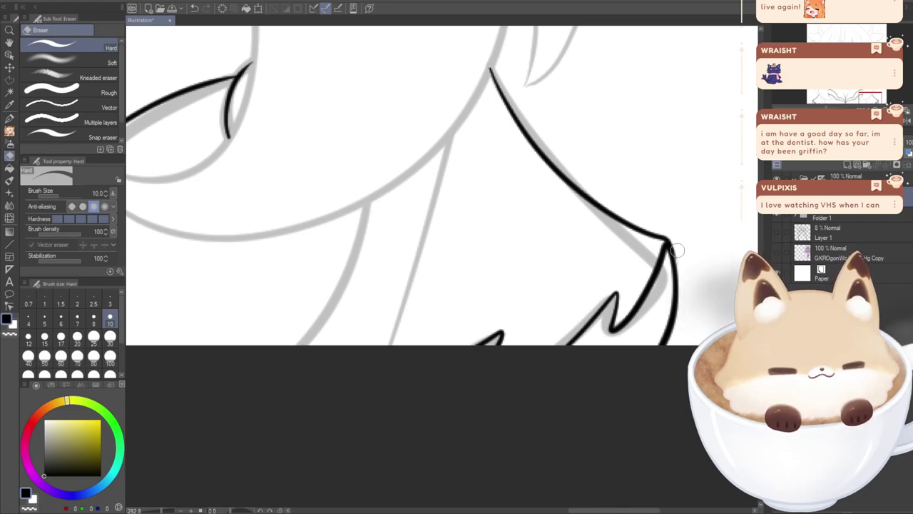
- Try a touch-up at the sleeve's outer corner, then undo the inked slanted edge and the hem's outer zigzag
left_click_drag(583, 510, 349, 479)
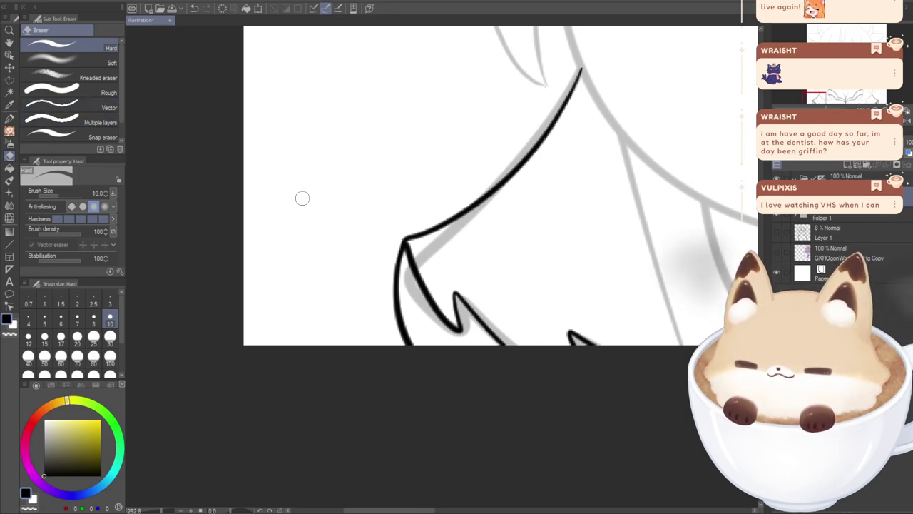
left_click(10, 121)
left_click(475, 509)
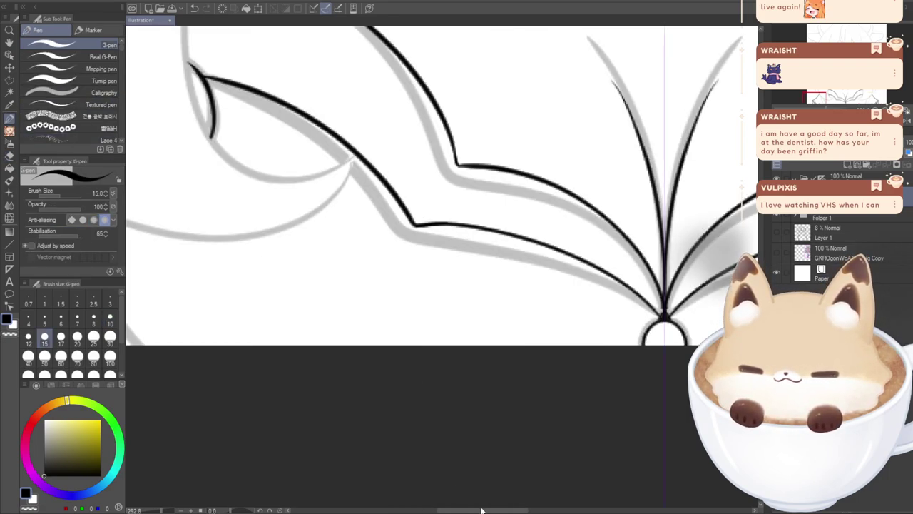
mouse_move(514, 503)
left_mouse_down()
mouse_move(639, 493)
mouse_move(632, 492)
left_mouse_up()
left_click_drag(638, 241, 629, 258)
key("ctrl+z")
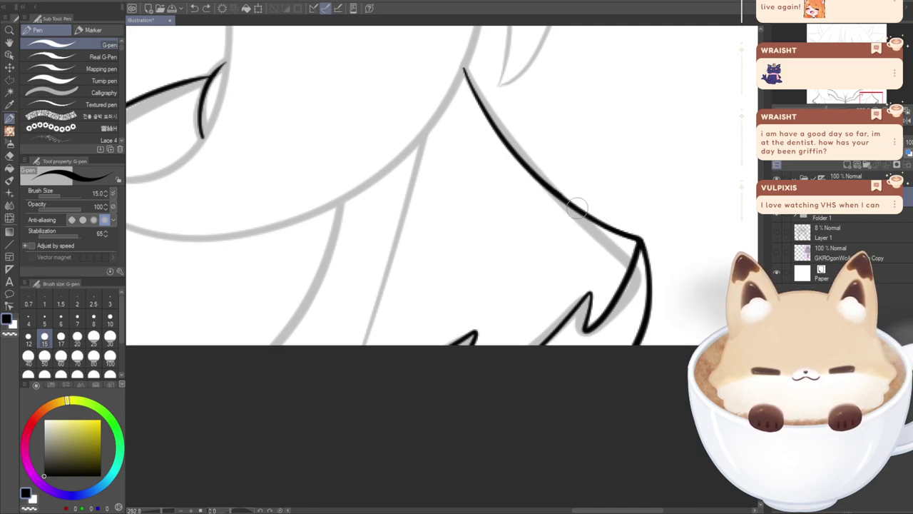
key("ctrl+z")
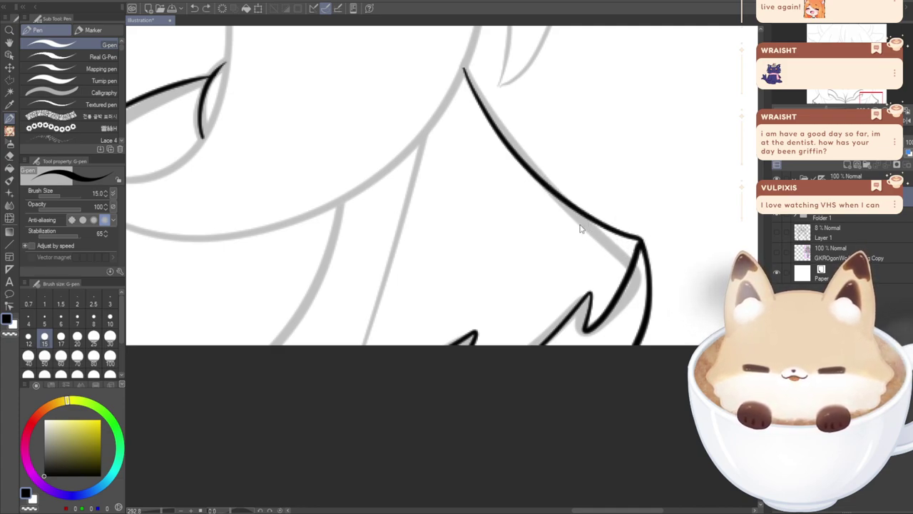
key("ctrl+z")
key("ctrl+z")
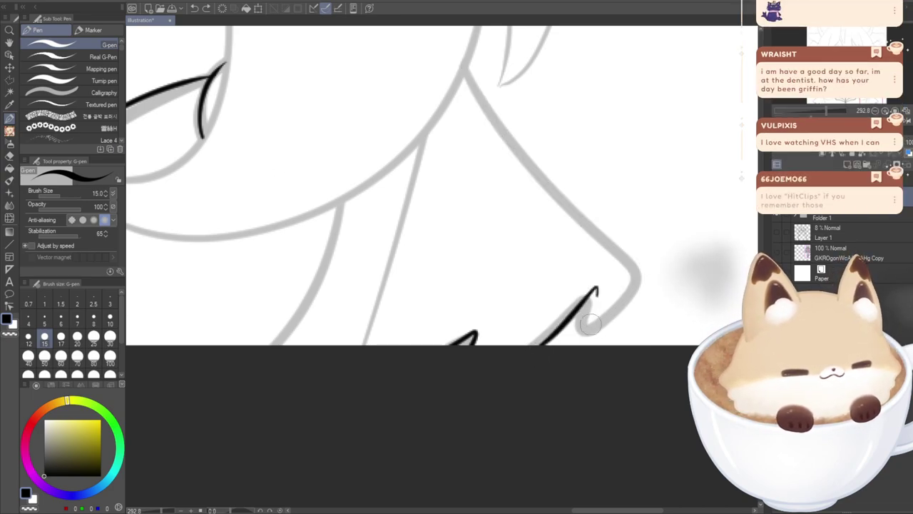
- Try to re-ink the sleeve hem from the canvas's lower edge through the zigzag notch to the outer corner
mouse_move(535, 348)
left_mouse_down()
mouse_move(584, 293)
mouse_move(588, 310)
left_mouse_up()
key("ctrl+z")
mouse_move(532, 351)
left_mouse_down()
mouse_move(581, 300)
mouse_move(577, 335)
mouse_move(638, 267)
mouse_move(617, 385)
left_mouse_up()
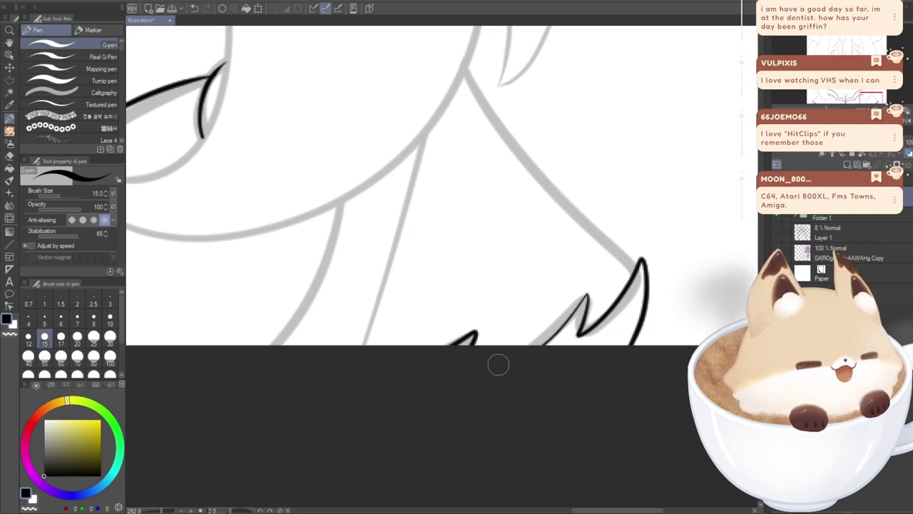
key("ctrl+z")
left_click_drag(534, 347, 590, 293)
key("ctrl+z")
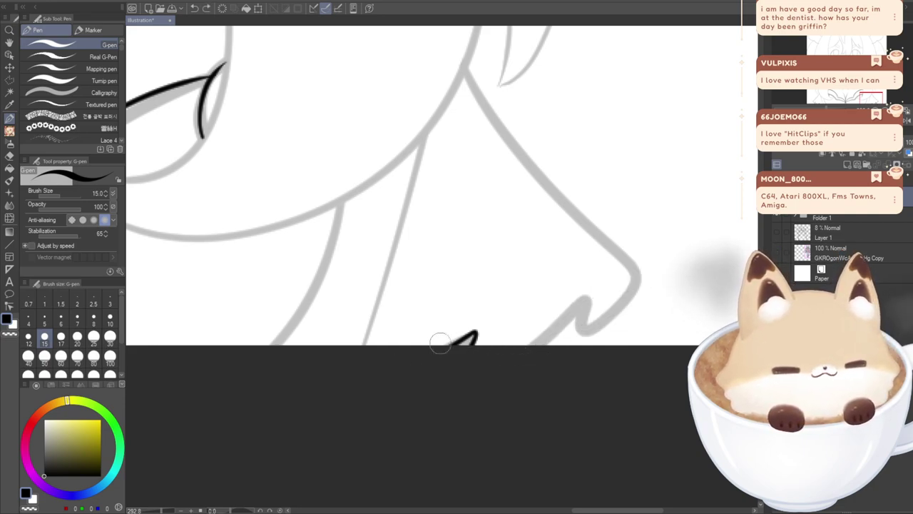
mouse_move(553, 328)
left_mouse_down()
mouse_move(585, 292)
mouse_move(583, 340)
mouse_move(630, 207)
mouse_move(649, 345)
left_mouse_up()
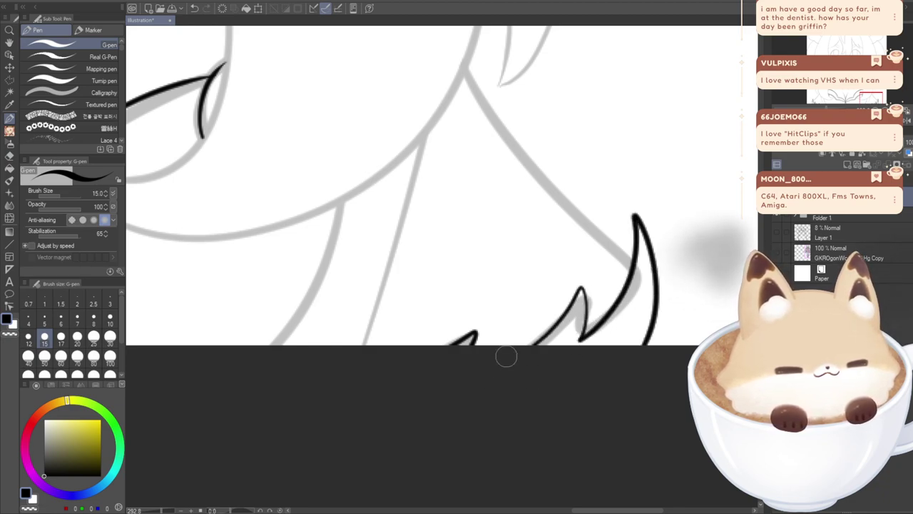
key("ctrl+z")
mouse_move(509, 361)
left_mouse_down()
mouse_move(590, 294)
mouse_move(607, 320)
mouse_move(668, 264)
mouse_move(645, 346)
left_mouse_up()
key("ctrl+z")
mouse_move(520, 355)
left_mouse_down()
mouse_move(581, 302)
mouse_move(590, 311)
mouse_move(581, 333)
mouse_move(662, 282)
left_mouse_up()
key("ctrl+z")
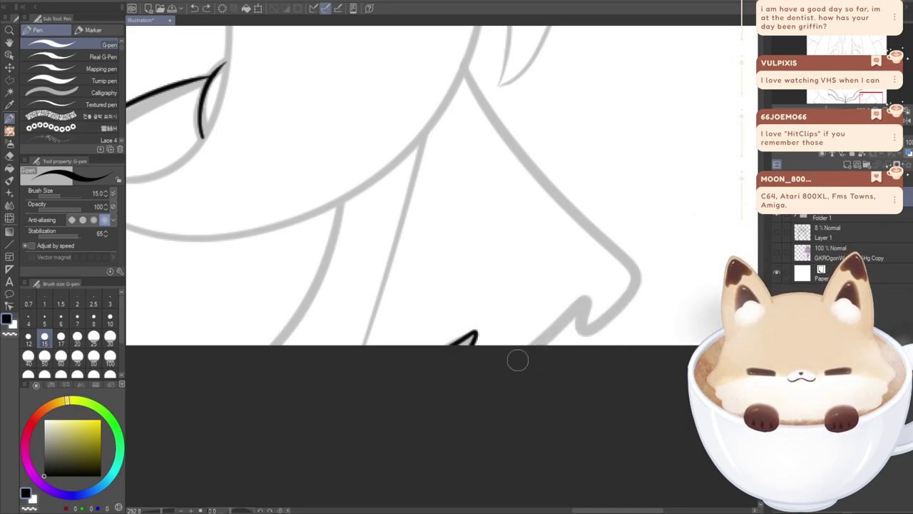
- Ink the sleeve hem through the zigzag notch, out to a corner beyond the faded line, and back down to the canvas's lower edge
mouse_move(521, 352)
left_mouse_down()
mouse_move(644, 263)
mouse_move(635, 345)
left_mouse_up()
key("ctrl+z")
mouse_move(536, 351)
left_mouse_down()
mouse_move(587, 300)
mouse_move(589, 325)
mouse_move(660, 296)
mouse_move(638, 346)
left_mouse_up()
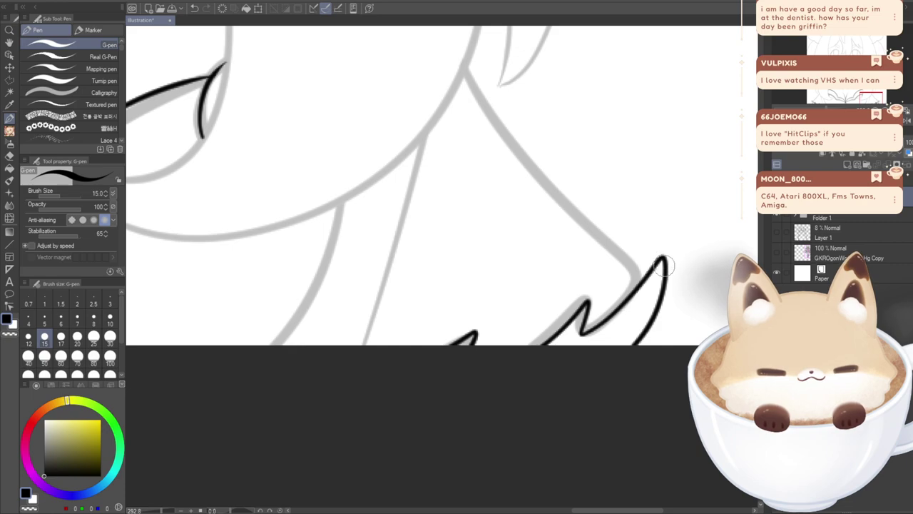
mouse_move(659, 253)
left_mouse_down()
mouse_move(523, 156)
mouse_move(470, 91)
mouse_move(660, 244)
mouse_move(667, 271)
mouse_move(642, 275)
left_mouse_up()
key("ctrl+z")
key("ctrl+z")
- Try to ink the slanted sleeve edge from the hair to the hem's new outer corner
mouse_move(465, 75)
left_mouse_down()
mouse_move(544, 172)
mouse_move(652, 244)
mouse_move(658, 265)
left_mouse_up()
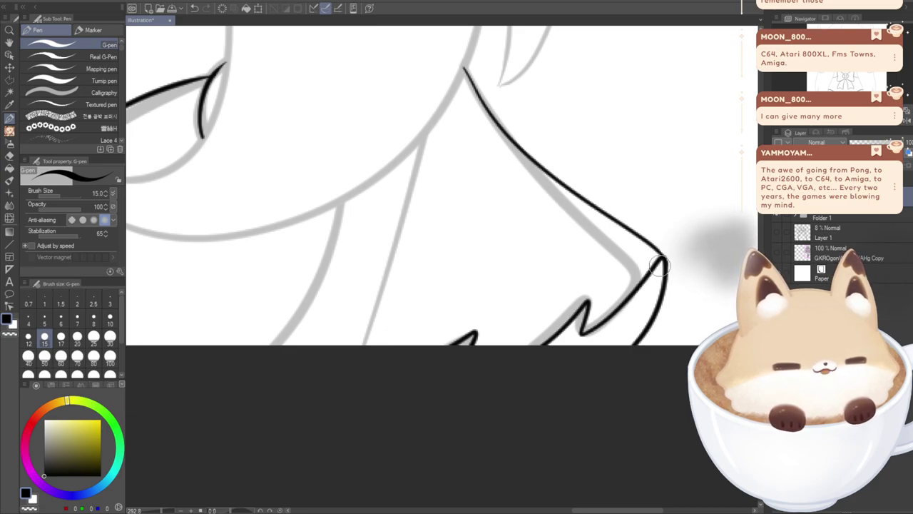
key("ctrl+z")
mouse_move(465, 69)
left_mouse_down()
mouse_move(527, 163)
mouse_move(662, 247)
mouse_move(663, 277)
mouse_move(617, 222)
mouse_move(506, 137)
mouse_move(457, 74)
mouse_move(573, 193)
mouse_move(667, 267)
left_mouse_up()
key("ctrl+z")
key("ctrl+z")
key("ctrl+z")
mouse_move(465, 64)
left_mouse_down()
mouse_move(580, 195)
mouse_move(655, 245)
mouse_move(666, 272)
mouse_move(645, 285)
left_mouse_up()
key("ctrl+z")
mouse_move(463, 63)
left_mouse_down()
mouse_move(514, 146)
mouse_move(667, 265)
left_mouse_up()
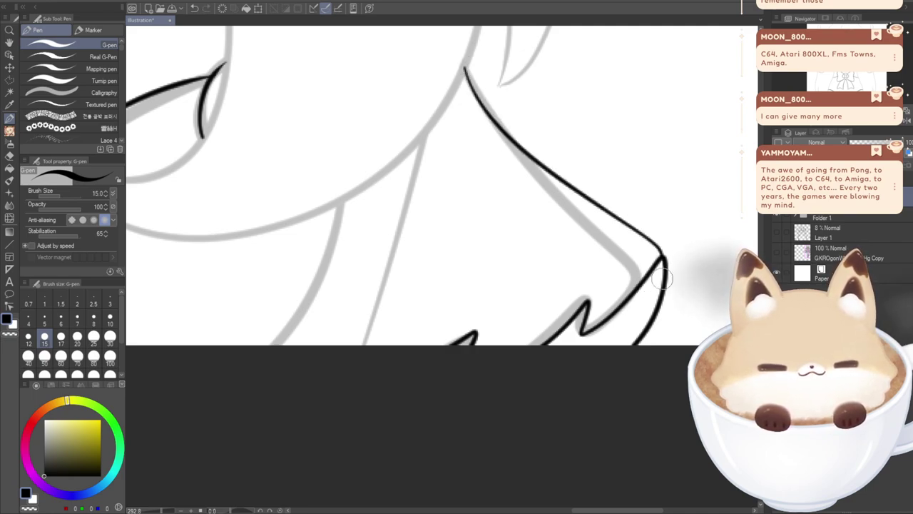
key("ctrl+z")
- Ink the slanted sleeve edge from the hair to the hem's outer corner and thicken the line at that corner
mouse_move(465, 63)
left_mouse_down()
mouse_move(644, 240)
mouse_move(656, 287)
left_mouse_up()
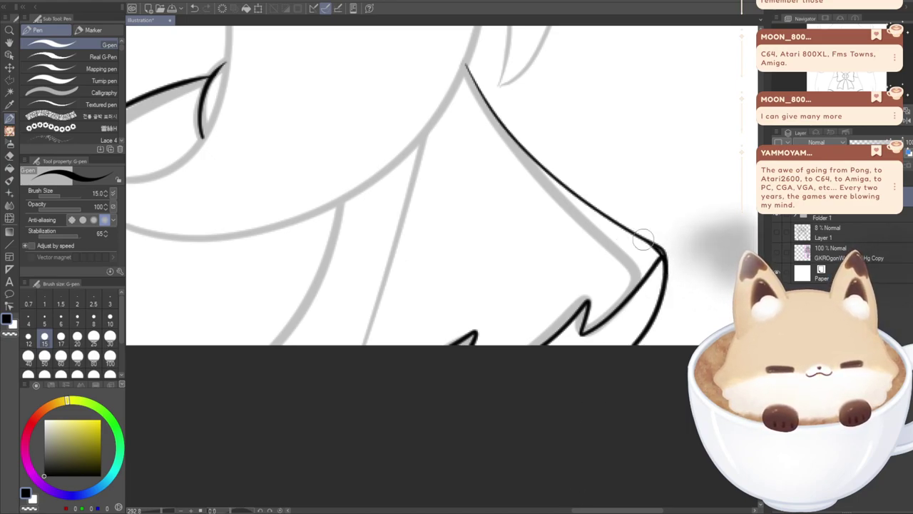
mouse_move(633, 238)
left_mouse_down()
mouse_move(663, 266)
mouse_move(591, 204)
left_mouse_up()
key("ctrl+z")
key("ctrl+z")
left_click_drag(664, 252, 627, 229)
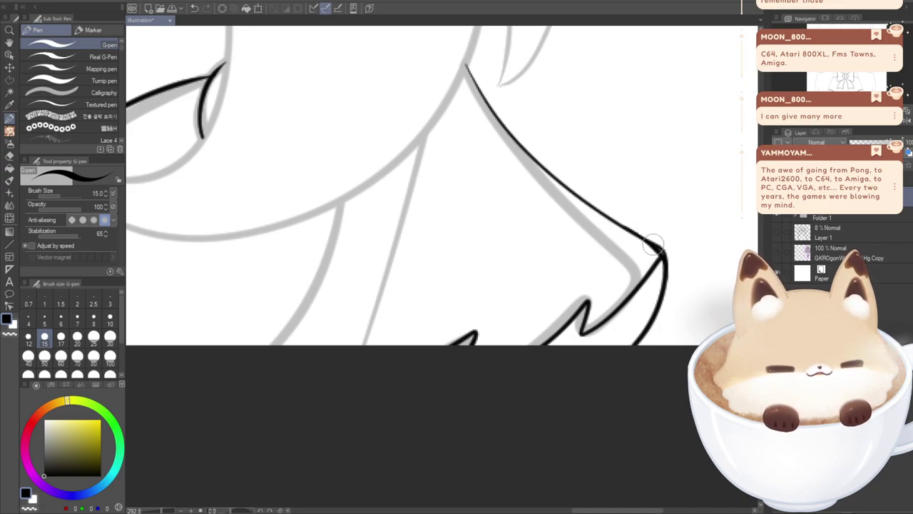
key("ctrl+z")
key("ctrl+z")
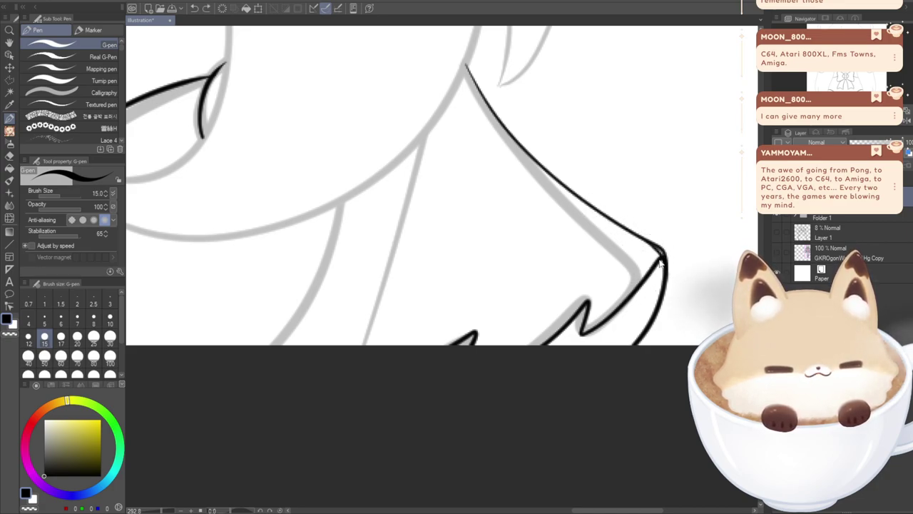
left_click_drag(663, 252, 641, 239)
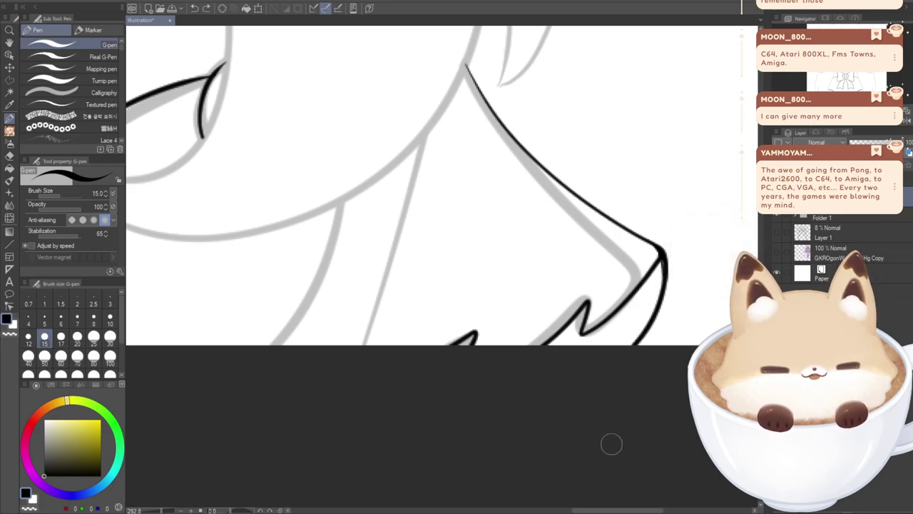
- Try to ink the sleeve's straight fold line from the hair down past the canvas's lower edge
left_click_drag(584, 512, 490, 510)
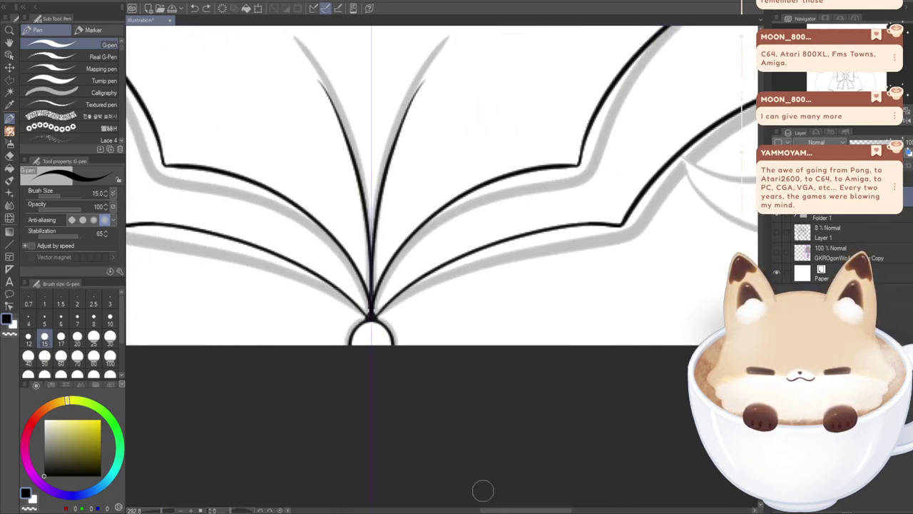
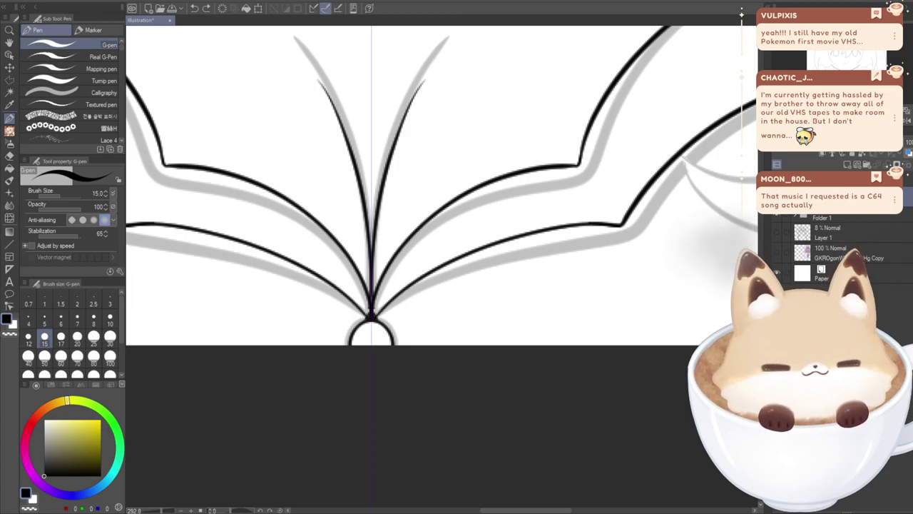
scroll(530, 264, "down", 2)
scroll(530, 264, "down", 2)
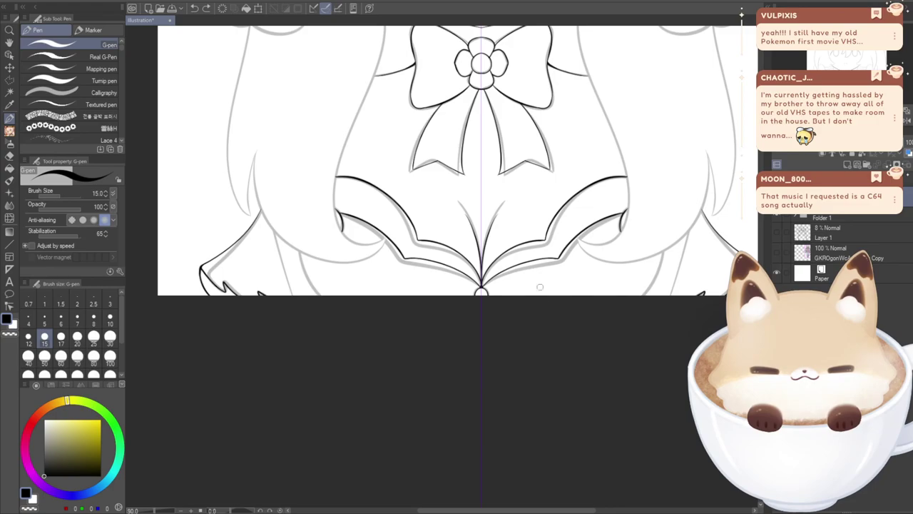
mouse_move(509, 511)
left_mouse_down()
mouse_move(540, 508)
mouse_move(513, 502)
left_mouse_up()
left_click_drag(653, 321, 576, 329)
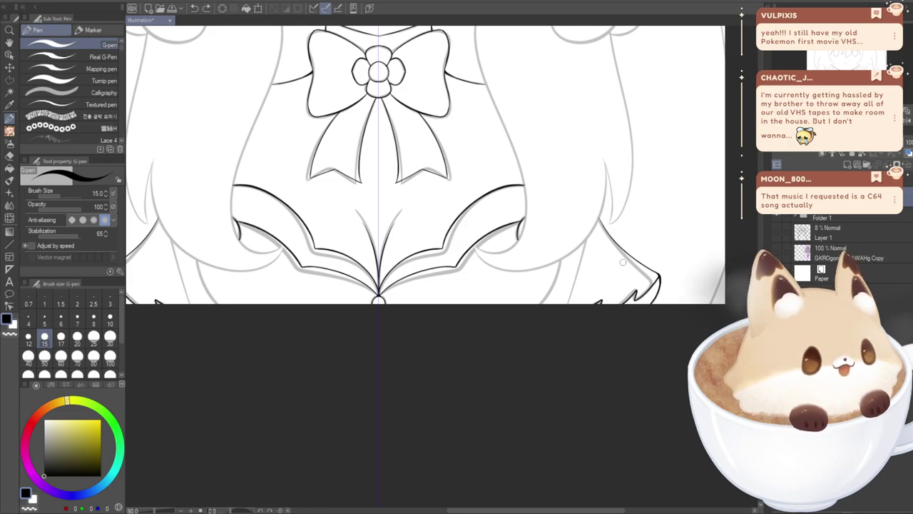
scroll(571, 272, "up", 2)
scroll(570, 271, "up", 1)
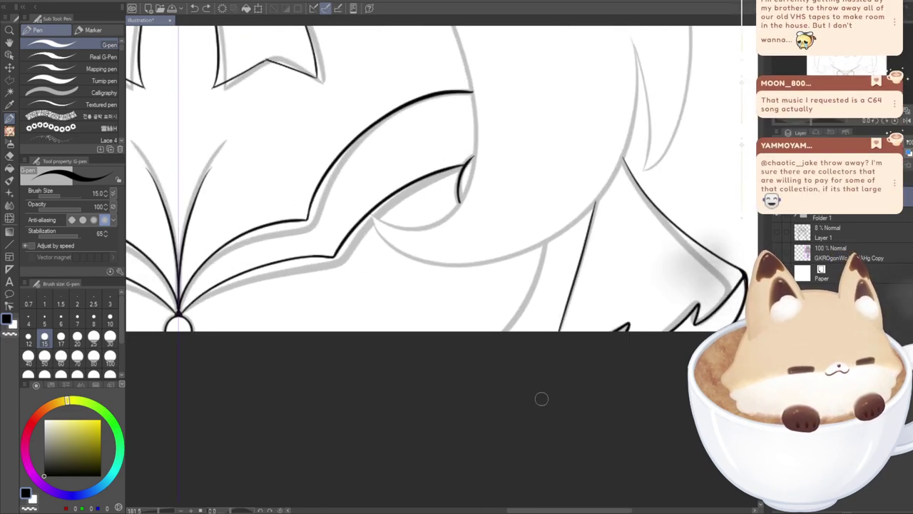
left_click_drag(599, 198, 532, 417)
key("ctrl+z")
left_click_drag(598, 197, 529, 409)
key("ctrl+z")
mouse_move(597, 201)
left_mouse_down()
mouse_move(548, 374)
mouse_move(516, 438)
left_mouse_up()
key("ctrl+z")
left_click_drag(598, 197, 517, 443)
key("ctrl+z")
left_click_drag(599, 196, 515, 460)
key("ctrl+z")
key("ctrl+y")
key("ctrl+z")
key("ctrl+y")
key("ctrl+z")
key("ctrl+y")
key("ctrl+z")
key("ctrl+z")
left_click_drag(598, 201, 575, 266)
key("ctrl+z")
left_click_drag(599, 198, 560, 322)
key("ctrl+z")
left_click_drag(599, 198, 567, 309)
key("ctrl+z")
left_click_drag(598, 201, 568, 292)
key("ctrl+z")
left_click_drag(598, 199, 566, 291)
key("ctrl+z")
- Ink the sleeve's straight fold line over the faded one, starting slightly inside the hair outline
left_click_drag(600, 194, 569, 303)
left_click_drag(599, 194, 567, 311)
key("ctrl+z")
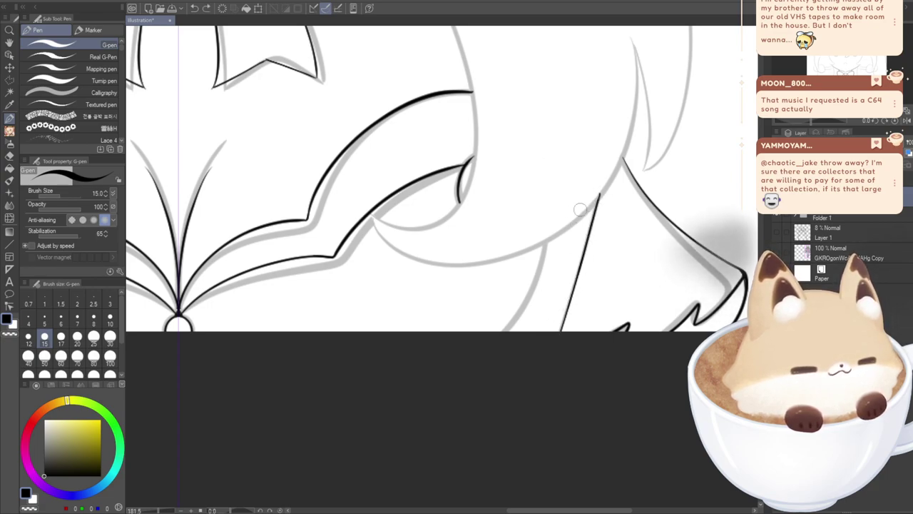
key("ctrl+z")
key("ctrl+y")
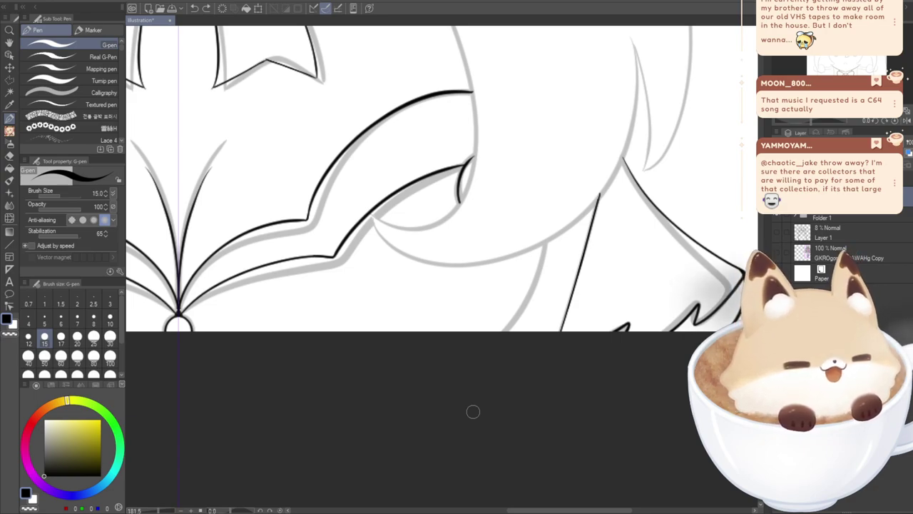
- Try to ink the curved line beside the sleeve fold, from the hair's lower outline to the canvas's lower edge
left_click_drag(515, 510, 501, 510)
left_click_drag(611, 243, 585, 333)
key("ctrl+z")
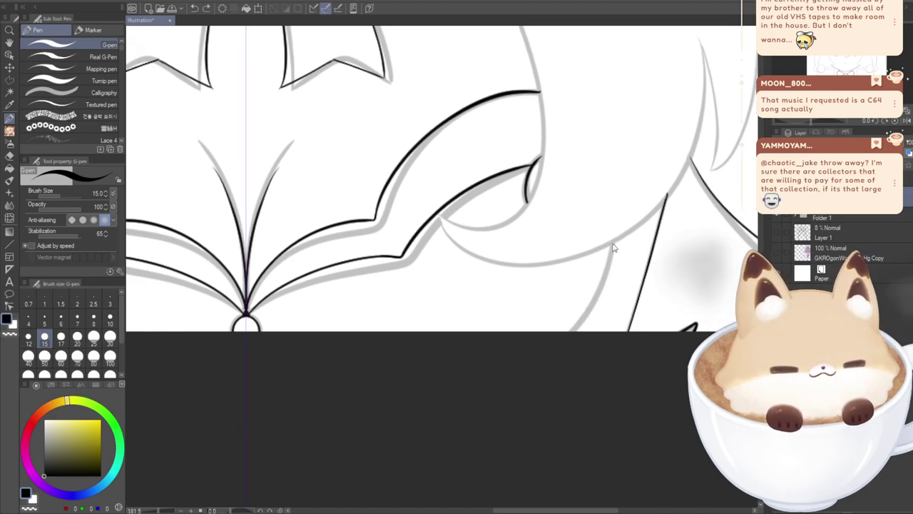
key("ctrl+y")
key("ctrl+z")
key("ctrl+y")
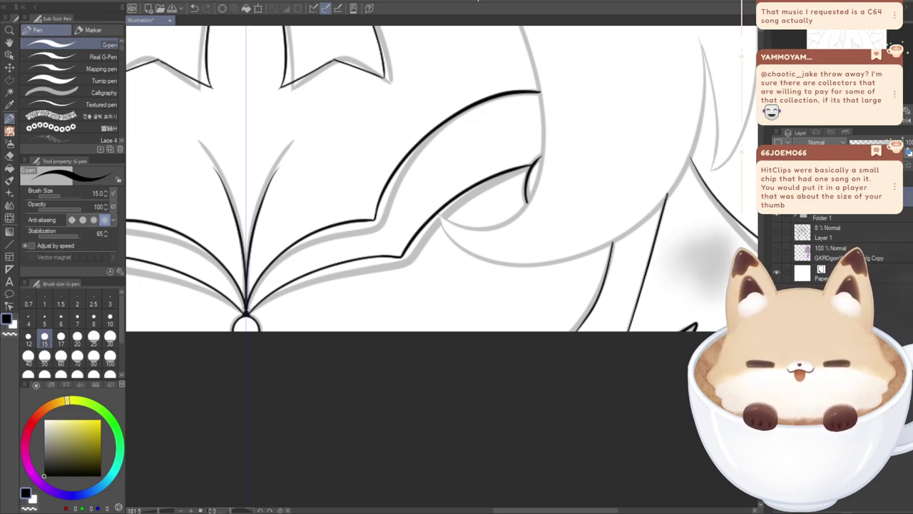
key("ctrl+z")
left_click_drag(611, 259, 557, 348)
key("ctrl+z")
left_click_drag(613, 243, 567, 338)
key("ctrl+z")
mouse_move(612, 239)
left_mouse_down()
mouse_move(608, 269)
mouse_move(540, 358)
left_mouse_up()
key("ctrl+z")
left_click_drag(601, 294, 579, 329)
key("ctrl+z")
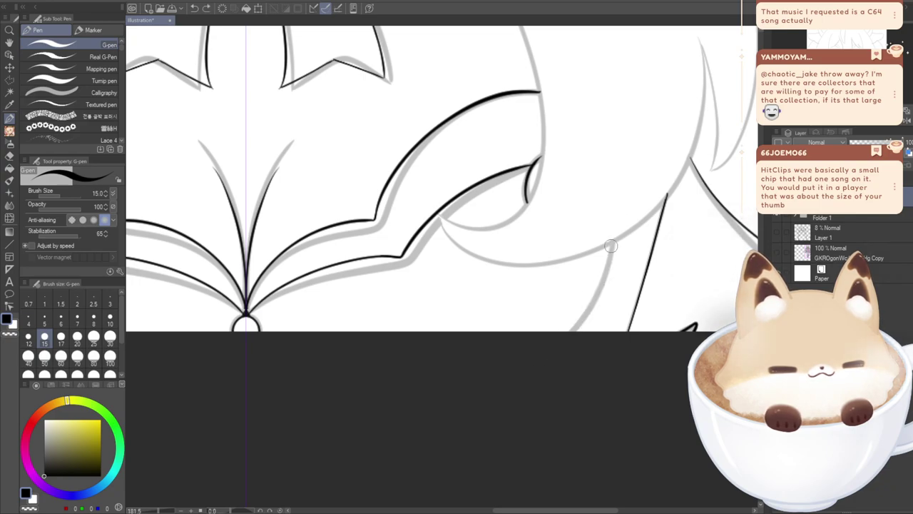
left_click_drag(607, 284, 543, 352)
key("ctrl+z")
mouse_move(612, 242)
left_mouse_down()
mouse_move(609, 265)
mouse_move(545, 355)
left_mouse_up()
key("ctrl+z")
mouse_move(612, 242)
left_mouse_down()
mouse_move(562, 343)
mouse_move(534, 350)
left_mouse_up()
key("ctrl+z")
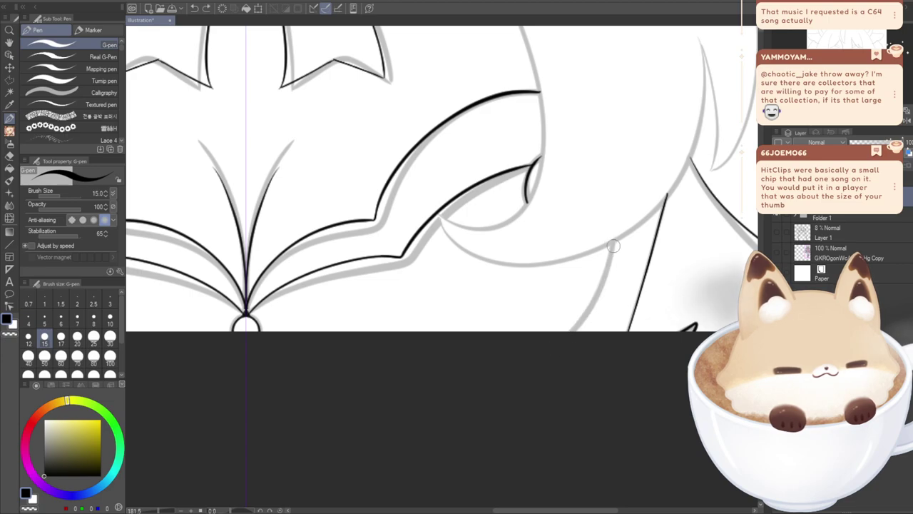
left_click_drag(612, 244, 567, 332)
key("ctrl+z")
left_click_drag(614, 244, 566, 342)
key("ctrl+z")
left_click_drag(615, 239, 541, 357)
key("ctrl+z")
left_click_drag(616, 214, 532, 371)
key("ctrl+z")
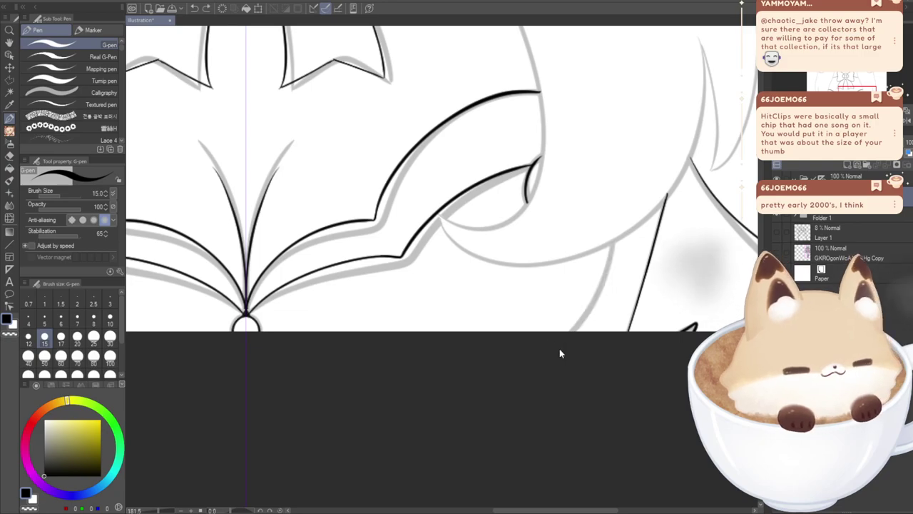
- Ink the curved line beside the sleeve fold from above the hair outline downward, and erase the part overlapping the hair
left_click_drag(616, 210, 516, 369)
key("ctrl+z")
mouse_move(614, 209)
left_mouse_down()
mouse_move(605, 286)
mouse_move(523, 381)
left_mouse_up()
key("ctrl+z")
mouse_move(614, 209)
left_mouse_down()
mouse_move(557, 364)
mouse_move(513, 376)
left_mouse_up()
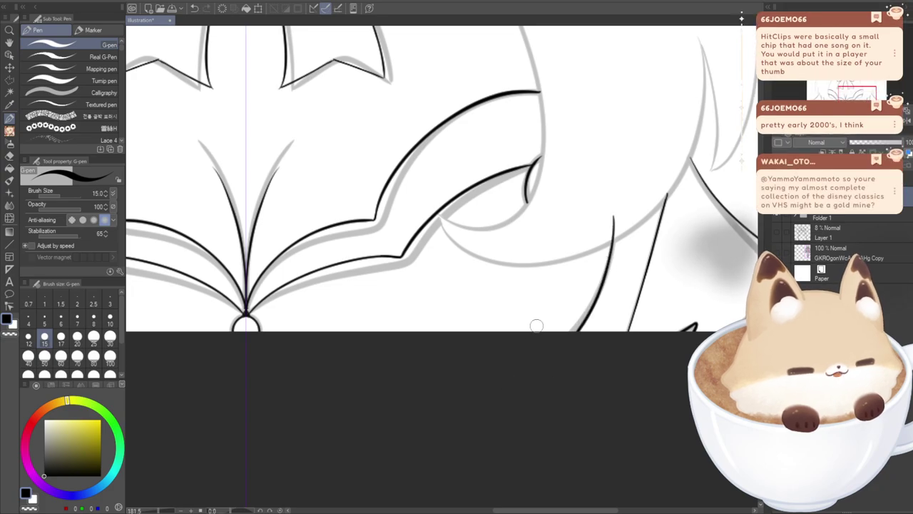
left_click(9, 157)
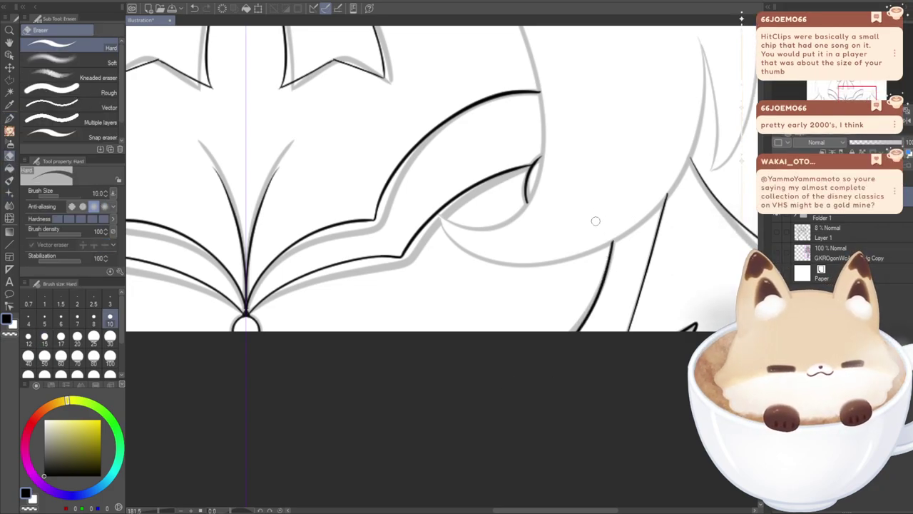
left_click_drag(851, 90, 828, 88)
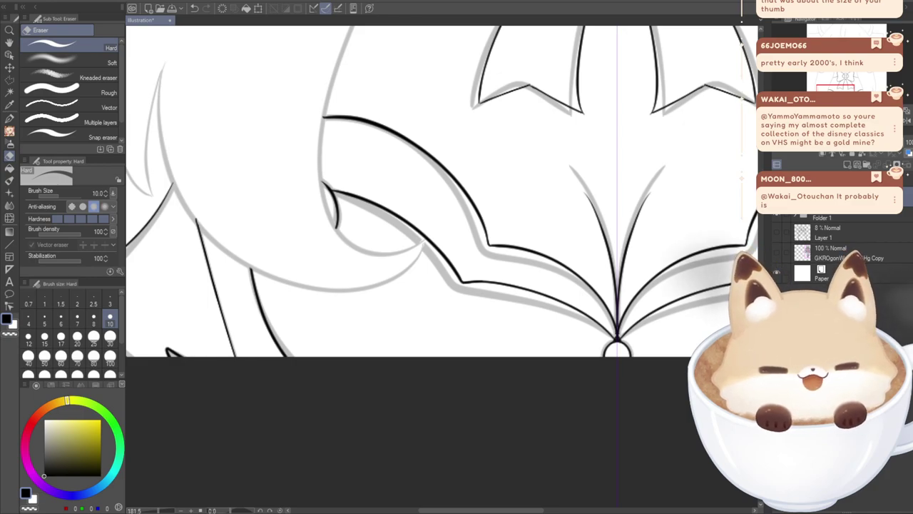
- Examine the inked line art on its own by toggling the visibility of the line layer and the faded sketch folder
left_click_drag(371, 235, 471, 186)
left_click_drag(824, 93, 825, 84)
scroll(483, 309, "down", 5)
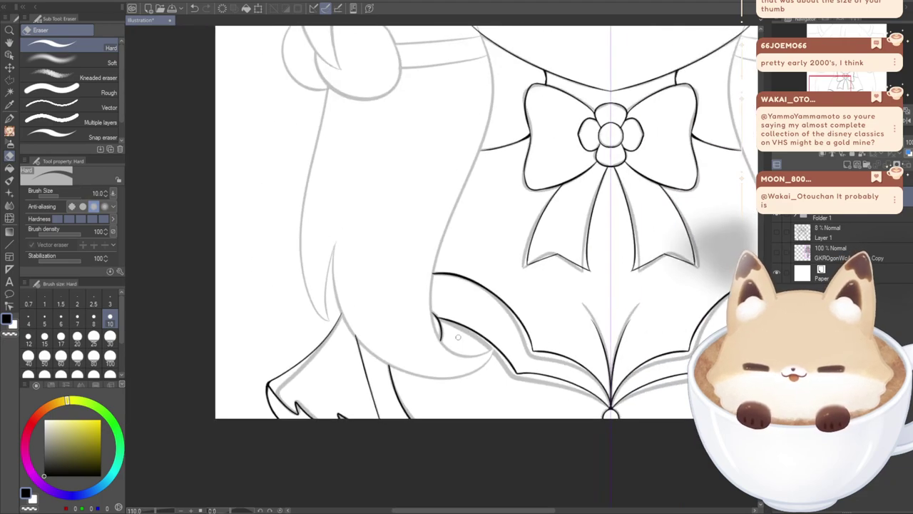
left_click_drag(482, 308, 442, 288)
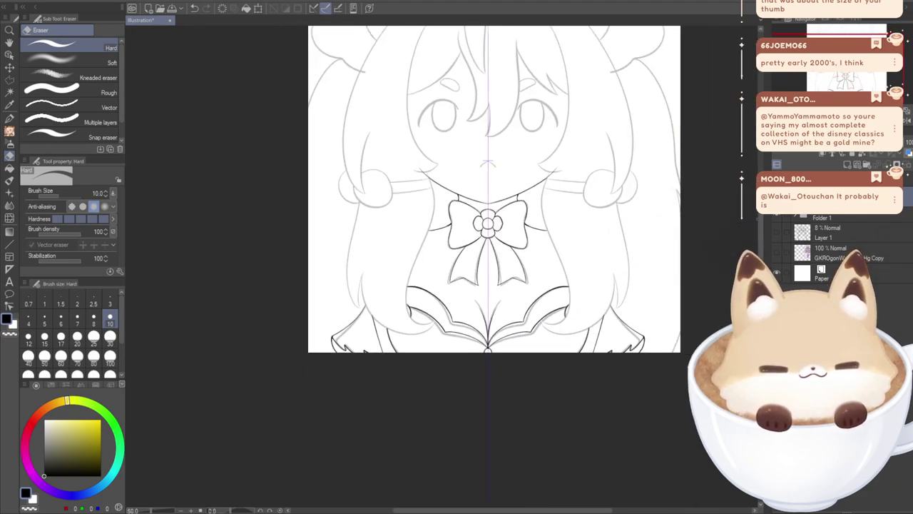
left_click_drag(816, 86, 822, 70)
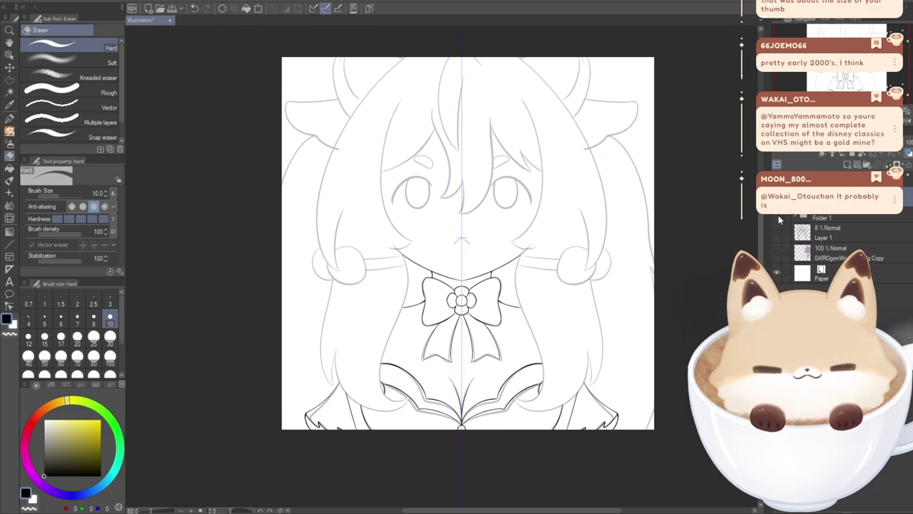
left_click(776, 196)
left_click(777, 215)
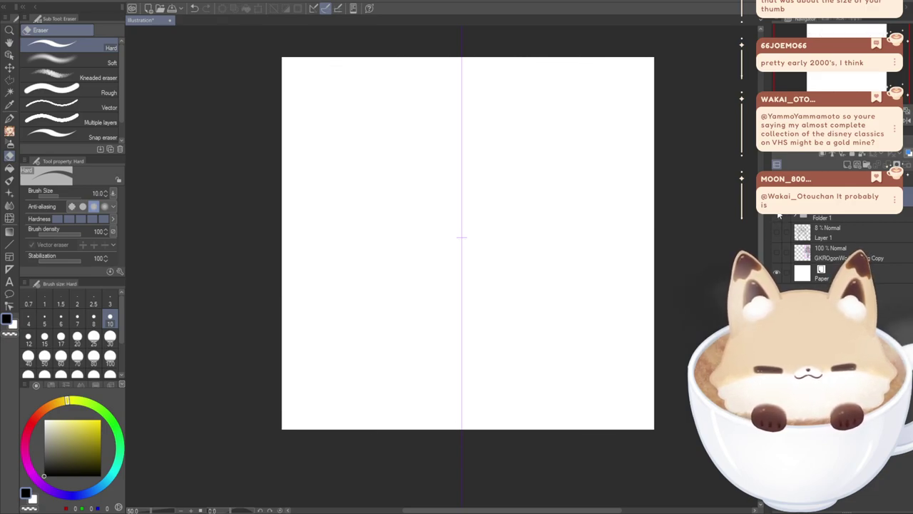
left_click(776, 215)
left_click(775, 216)
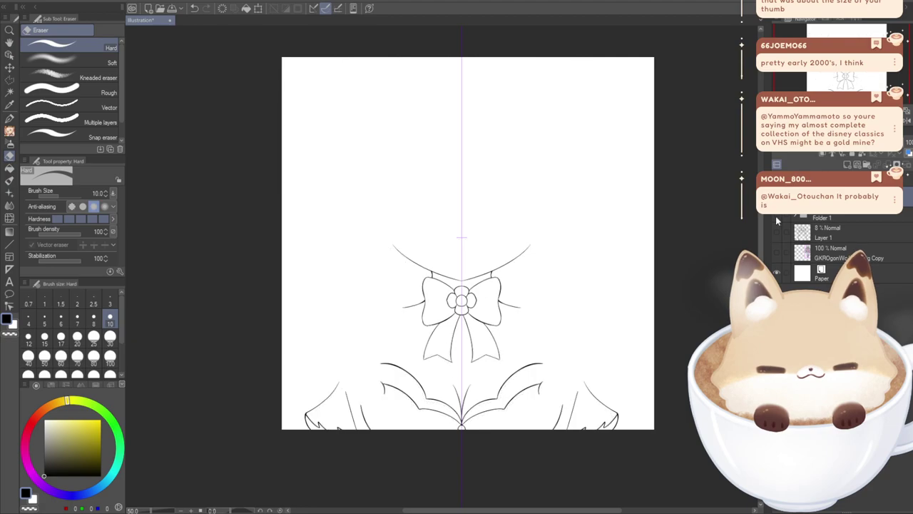
left_click(776, 214)
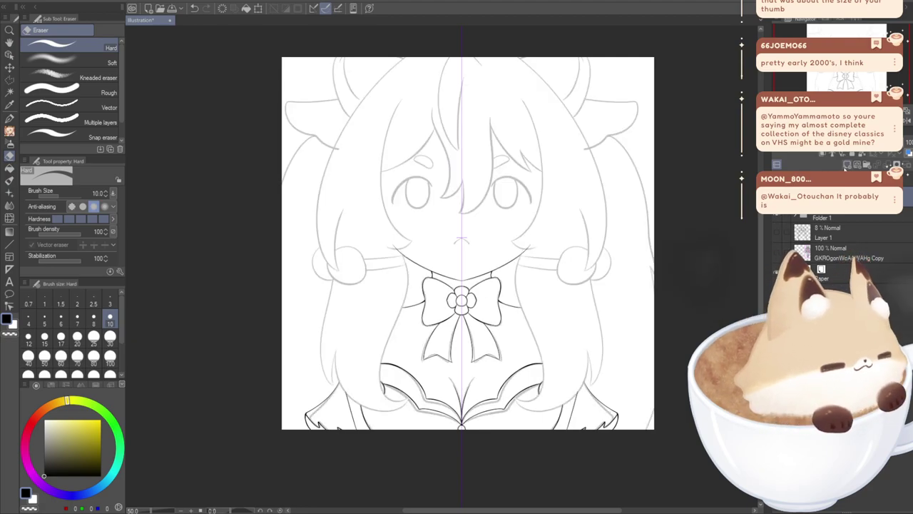
- Add a new layer above Layer 4 in the line-art folder and switch to the G-pen
scroll(848, 166, "up", 1)
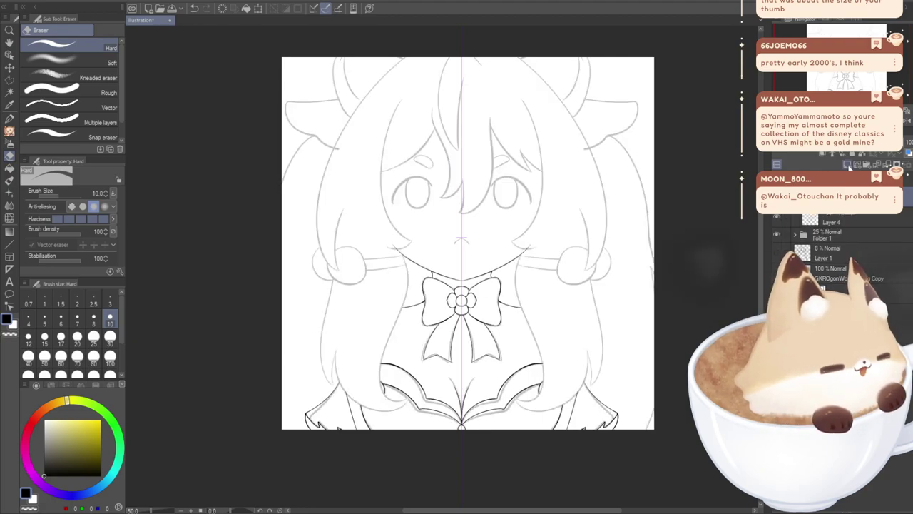
left_click(9, 119)
left_click_drag(761, 223, 761, 250)
scroll(468, 226, "up", 3)
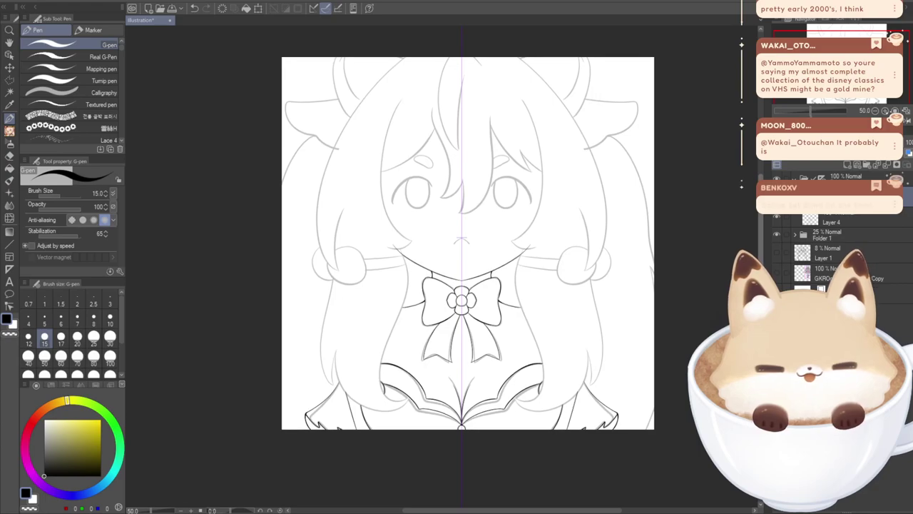
scroll(468, 249, "up", 2)
scroll(468, 250, "down", 1)
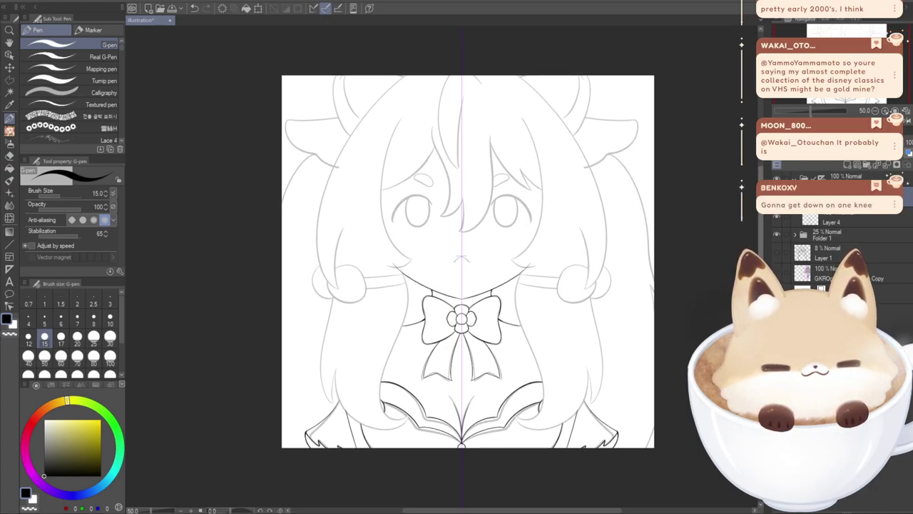
scroll(467, 264, "up", 1)
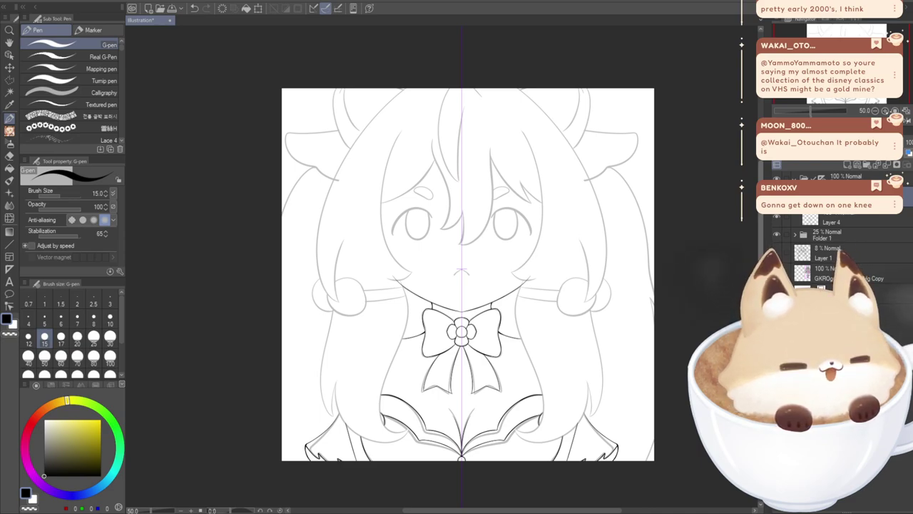
scroll(468, 264, "up", 10)
left_click_drag(815, 48, 816, 118)
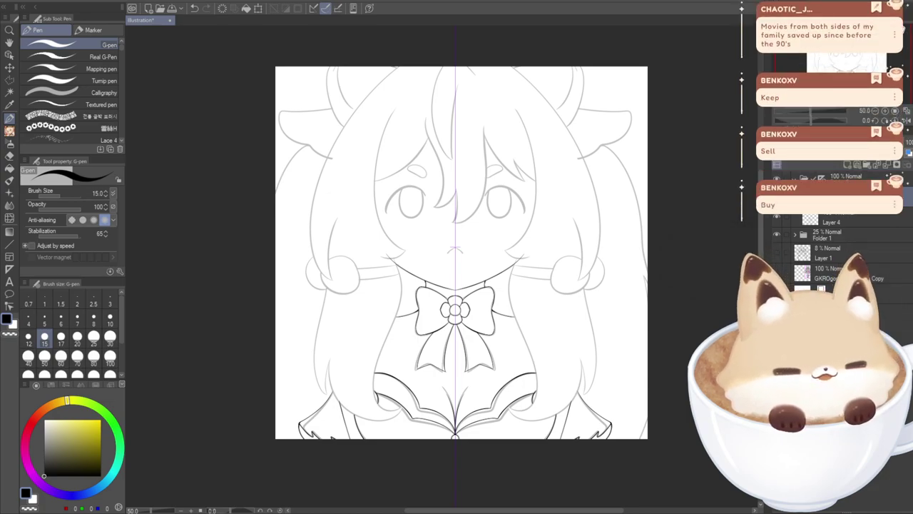
scroll(461, 257, "up", 2)
scroll(461, 257, "down", 1)
left_click_drag(761, 292, 778, 280)
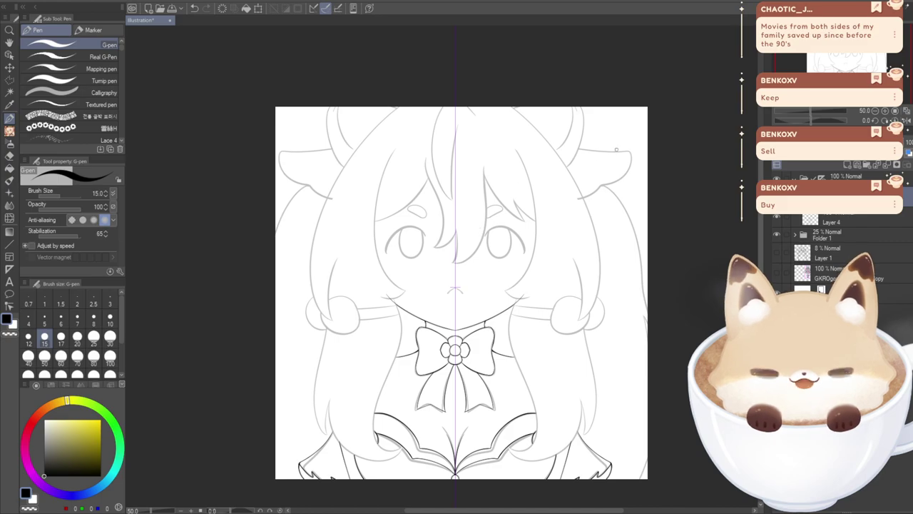
- Try to ink the mirrored inner hair line beside the face, from the forehead down to the cheek, over the faded sketch
scroll(570, 181, "up", 2)
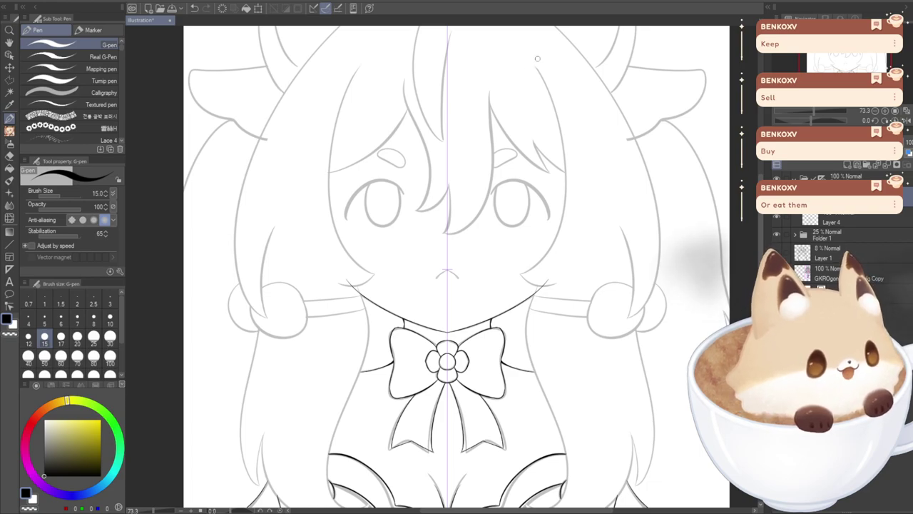
mouse_move(529, 69)
left_mouse_down()
mouse_move(550, 124)
mouse_move(544, 256)
mouse_move(511, 278)
left_mouse_up()
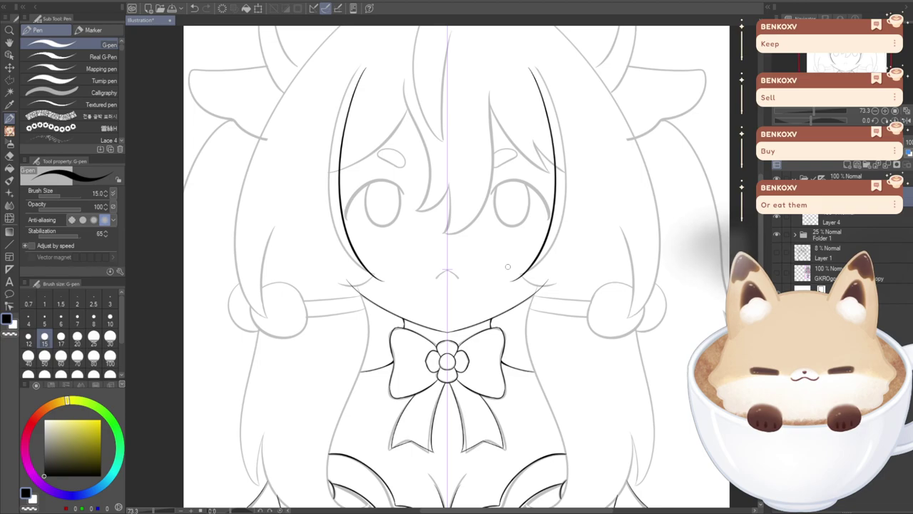
key("ctrl+z")
key("ctrl+z")
left_click_drag(535, 63, 551, 227)
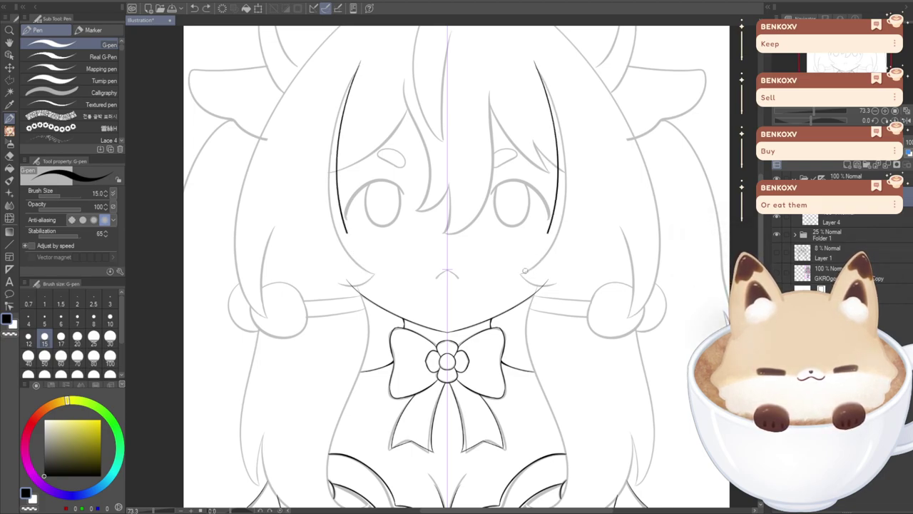
key("ctrl+z")
mouse_move(535, 67)
left_mouse_down()
mouse_move(556, 122)
mouse_move(557, 243)
mouse_move(518, 269)
left_mouse_up()
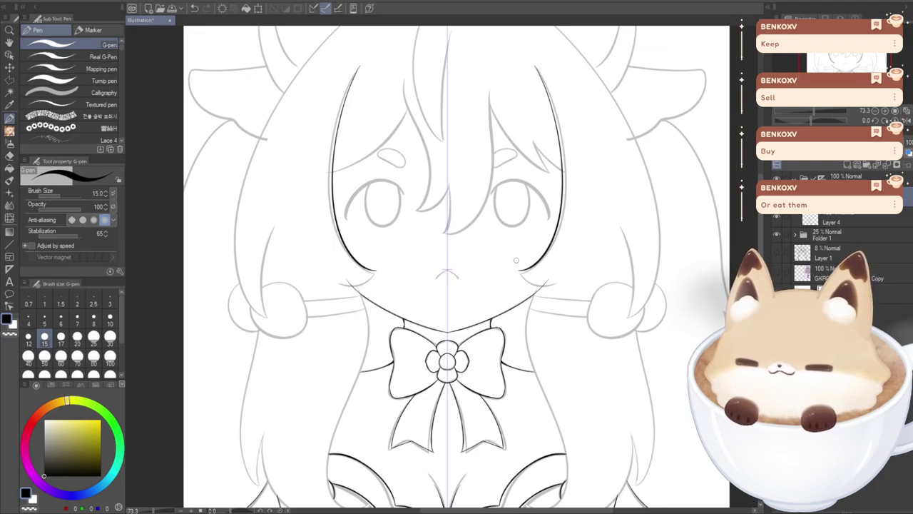
key("ctrl+z")
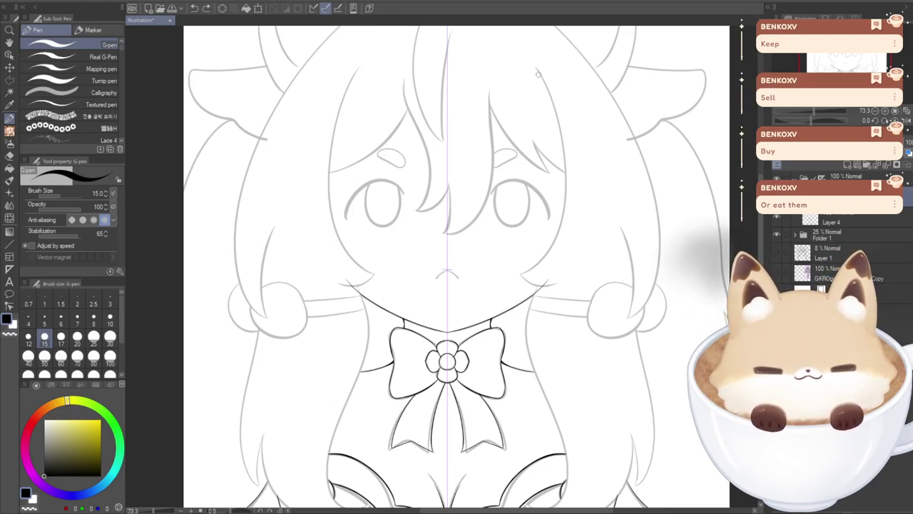
mouse_move(535, 67)
left_mouse_down()
mouse_move(569, 159)
mouse_move(526, 272)
left_mouse_up()
key("ctrl+z")
mouse_move(535, 66)
left_mouse_down()
mouse_move(561, 234)
mouse_move(526, 276)
left_mouse_up()
key("ctrl+z")
mouse_move(535, 65)
left_mouse_down()
mouse_move(560, 129)
mouse_move(547, 265)
mouse_move(526, 271)
left_mouse_up()
key("ctrl+z")
mouse_move(537, 67)
left_mouse_down()
mouse_move(559, 135)
mouse_move(527, 278)
left_mouse_up()
key("ctrl+z")
mouse_move(536, 65)
left_mouse_down()
mouse_move(571, 214)
mouse_move(526, 274)
left_mouse_up()
key("ctrl+z")
mouse_move(541, 74)
left_mouse_down()
mouse_move(565, 214)
mouse_move(520, 265)
left_mouse_up()
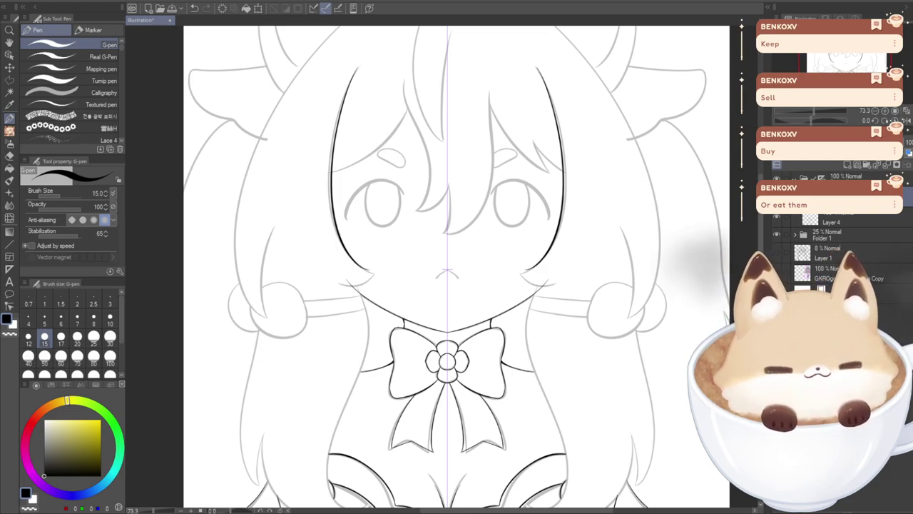
key("ctrl+z")
mouse_move(536, 68)
left_mouse_down()
mouse_move(556, 102)
mouse_move(559, 248)
mouse_move(523, 271)
left_mouse_up()
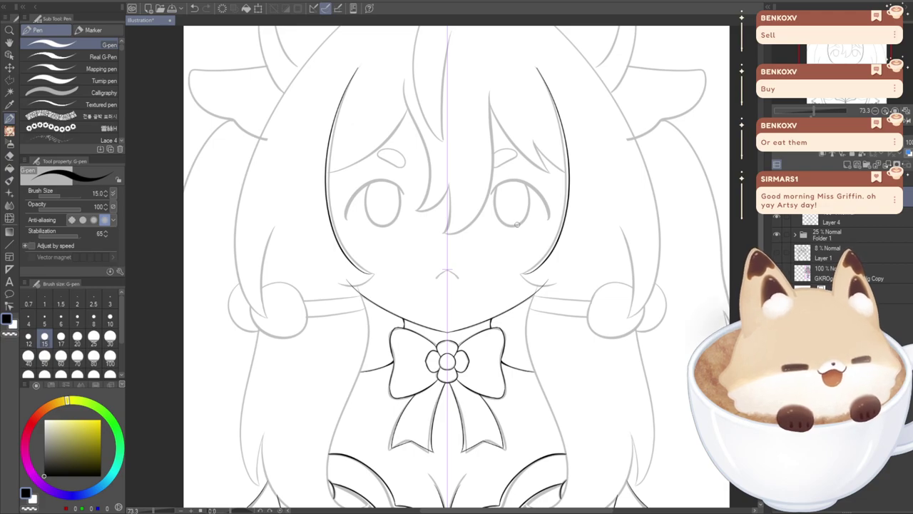
key("ctrl+z")
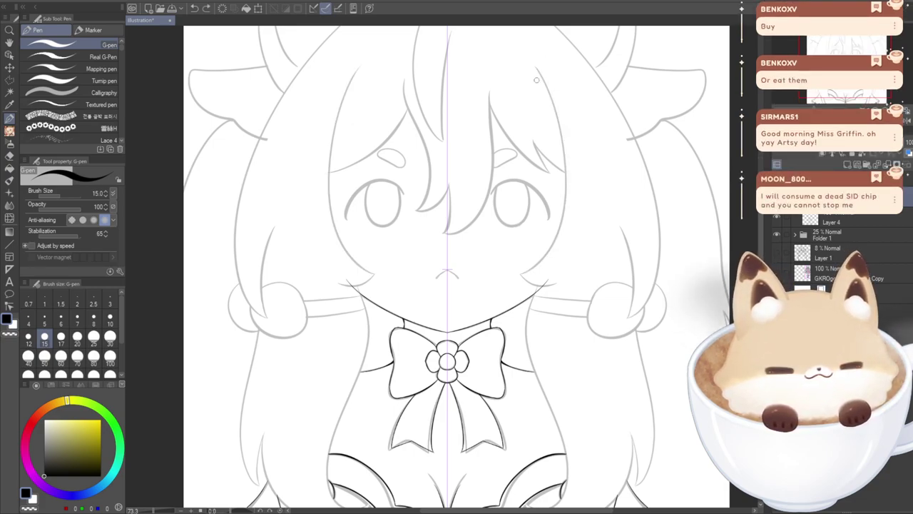
mouse_move(537, 70)
left_mouse_down()
mouse_move(570, 173)
mouse_move(522, 274)
left_mouse_up()
key("ctrl+z")
mouse_move(537, 66)
left_mouse_down()
mouse_move(567, 227)
mouse_move(523, 273)
left_mouse_up()
key("ctrl+z")
mouse_move(541, 71)
left_mouse_down()
mouse_move(566, 234)
mouse_move(515, 263)
left_mouse_up()
key("ctrl+z")
mouse_move(534, 65)
left_mouse_down()
mouse_move(564, 166)
mouse_move(522, 278)
left_mouse_up()
key("ctrl+z")
mouse_move(537, 71)
left_mouse_down()
mouse_move(574, 202)
mouse_move(518, 279)
left_mouse_up()
key("ctrl+z")
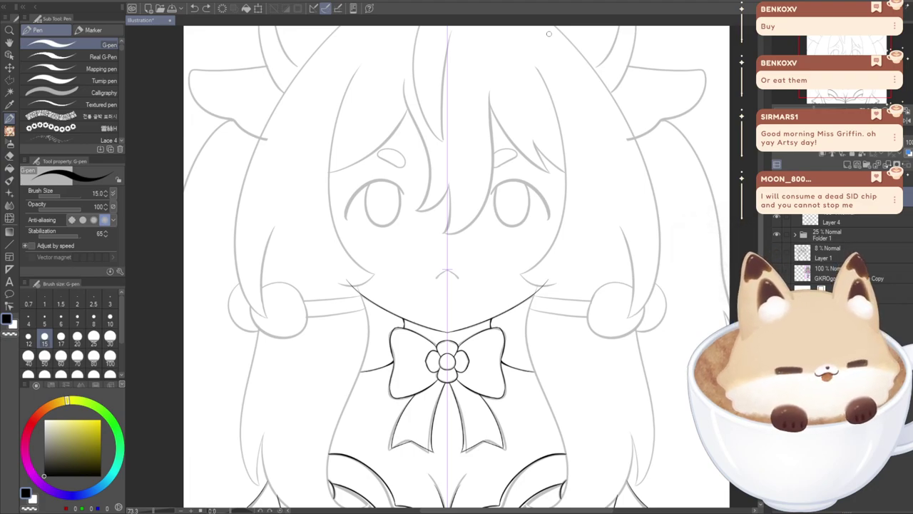
- Try to ink the face-framing hair line in one long stroke from beside the bangs to its pointed tip at the cheek
scroll(548, 33, "up", 2)
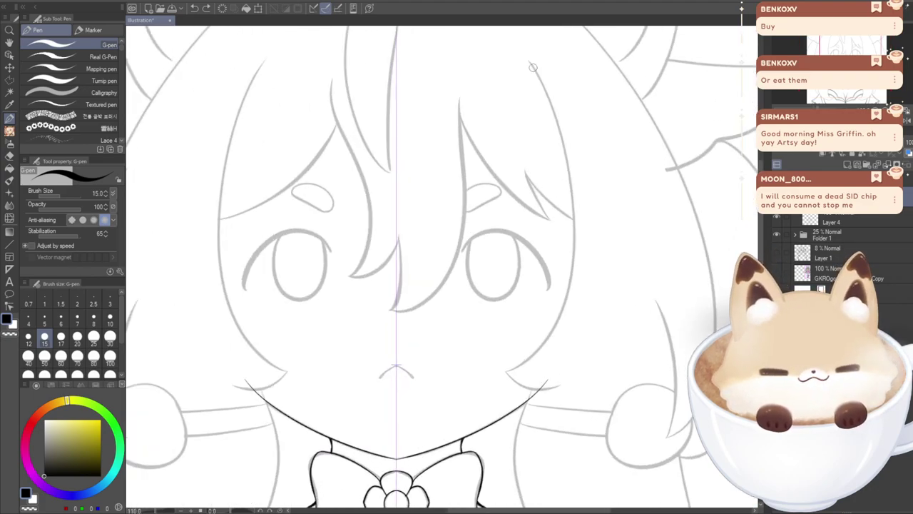
mouse_move(530, 61)
left_mouse_down()
mouse_move(564, 150)
mouse_move(557, 321)
mouse_move(502, 354)
left_mouse_up()
key("ctrl+z")
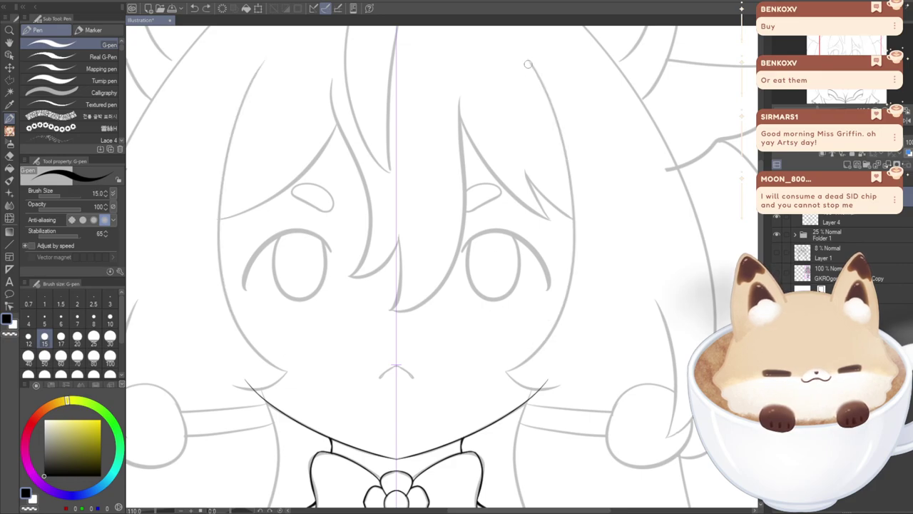
mouse_move(529, 60)
left_mouse_down()
mouse_move(553, 117)
mouse_move(562, 322)
mouse_move(495, 369)
left_mouse_up()
key("ctrl+z")
mouse_move(529, 61)
left_mouse_down()
mouse_move(541, 77)
mouse_move(548, 341)
left_mouse_up()
key("ctrl+z")
mouse_move(531, 60)
left_mouse_down()
mouse_move(574, 206)
mouse_move(504, 333)
left_mouse_up()
key("ctrl+z")
mouse_move(530, 60)
left_mouse_down()
mouse_move(586, 237)
mouse_move(501, 358)
left_mouse_up()
key("ctrl+z")
mouse_move(529, 61)
left_mouse_down()
mouse_move(558, 118)
mouse_move(579, 255)
mouse_move(538, 357)
mouse_move(502, 367)
left_mouse_up()
key("ctrl+z")
mouse_move(530, 60)
left_mouse_down()
mouse_move(557, 122)
mouse_move(570, 284)
mouse_move(503, 364)
left_mouse_up()
key("ctrl+z")
mouse_move(530, 60)
left_mouse_down()
mouse_move(568, 143)
mouse_move(563, 321)
mouse_move(497, 368)
left_mouse_up()
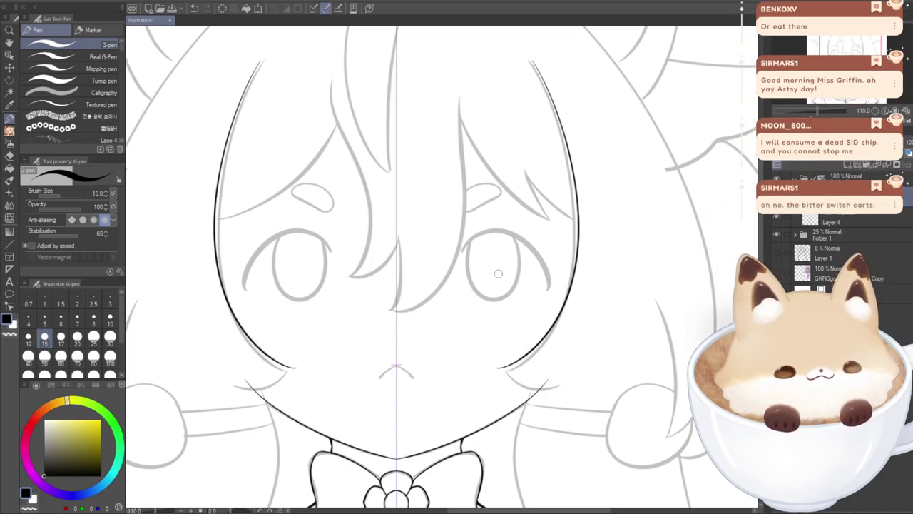
key("ctrl+z")
mouse_move(530, 60)
left_mouse_down()
mouse_move(590, 274)
mouse_move(503, 368)
left_mouse_up()
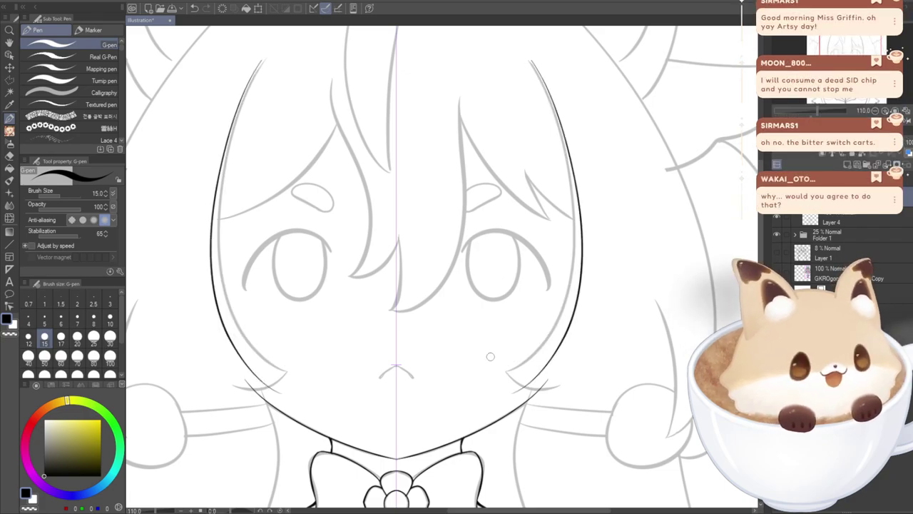
key("ctrl+z")
mouse_move(530, 61)
left_mouse_down()
mouse_move(562, 151)
mouse_move(572, 312)
mouse_move(499, 375)
left_mouse_up()
key("ctrl+z")
mouse_move(531, 61)
left_mouse_down()
mouse_move(585, 282)
mouse_move(499, 375)
left_mouse_up()
key("ctrl+z")
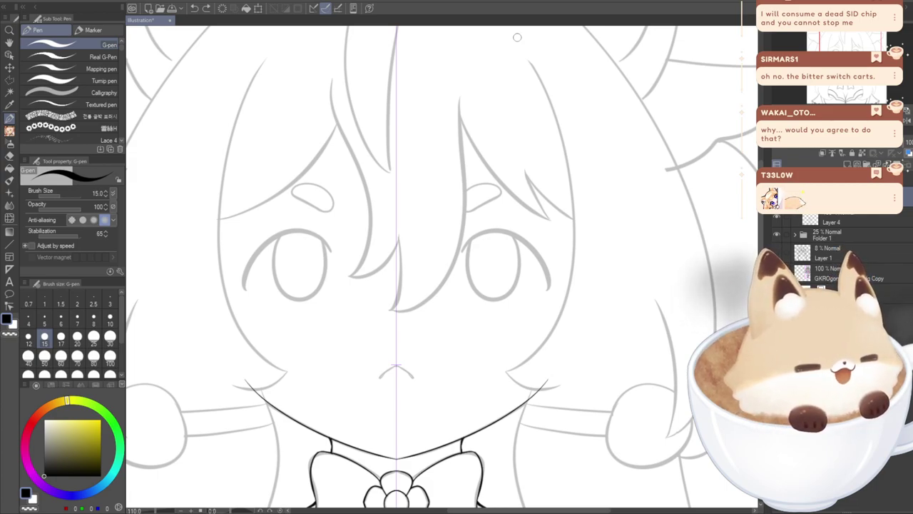
- Try again to trace the faded hair curve around the face, from its upper end past the eye to the cheek tip
mouse_move(760, 232)
left_mouse_down()
mouse_move(761, 244)
mouse_move(762, 235)
left_mouse_up()
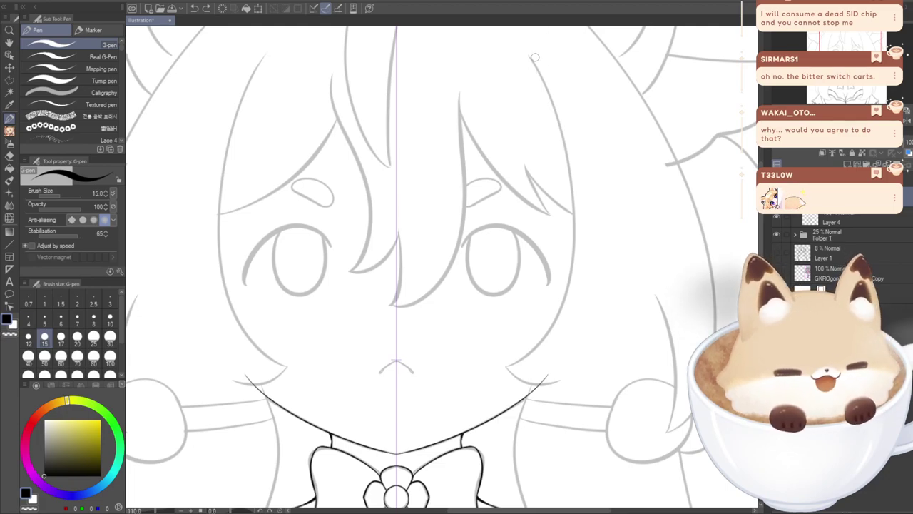
mouse_move(532, 57)
left_mouse_down()
mouse_move(554, 95)
mouse_move(571, 297)
mouse_move(498, 349)
left_mouse_up()
key("ctrl+z")
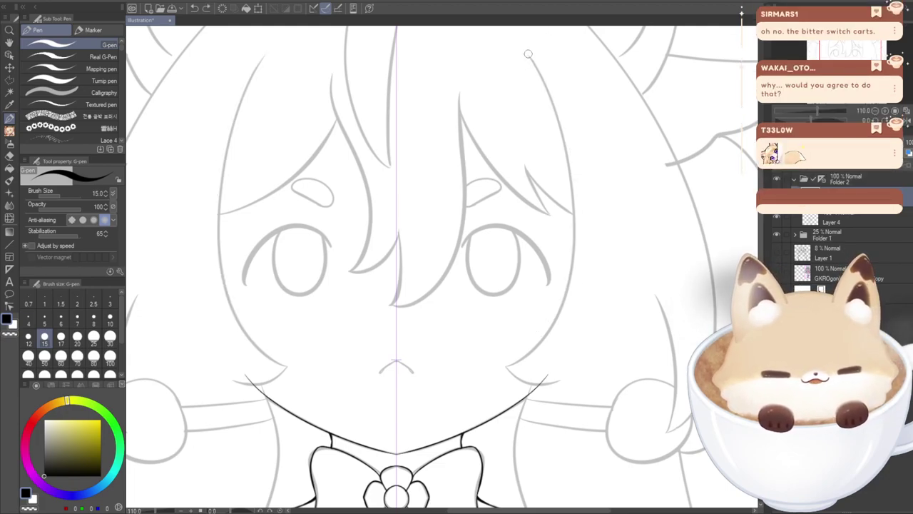
mouse_move(532, 57)
left_mouse_down()
mouse_move(575, 161)
mouse_move(556, 329)
mouse_move(502, 335)
mouse_move(509, 356)
left_mouse_up()
key("ctrl+z")
mouse_move(532, 57)
left_mouse_down()
mouse_move(583, 211)
mouse_move(500, 362)
left_mouse_up()
key("ctrl+z")
mouse_move(532, 58)
left_mouse_down()
mouse_move(581, 227)
mouse_move(528, 357)
mouse_move(501, 338)
mouse_move(499, 362)
left_mouse_up()
key("ctrl+z")
mouse_move(530, 55)
left_mouse_down()
mouse_move(564, 300)
mouse_move(508, 367)
left_mouse_up()
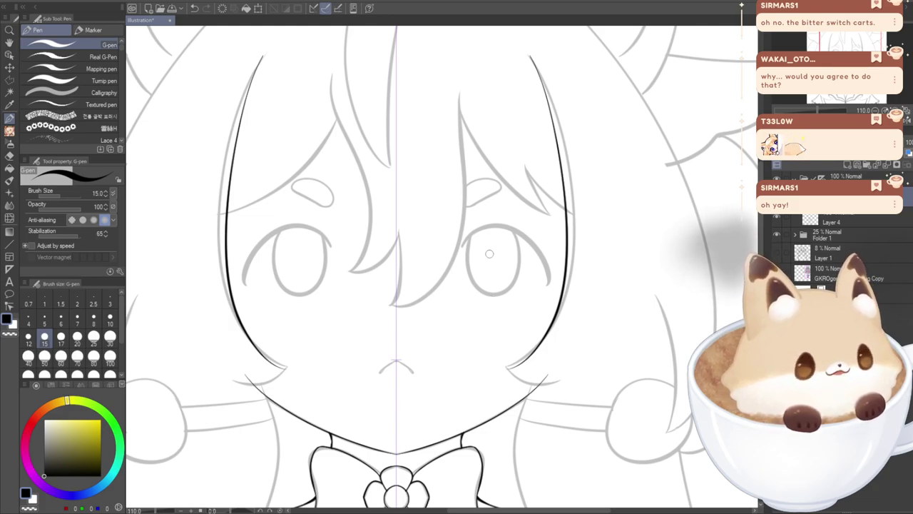
key("ctrl+z")
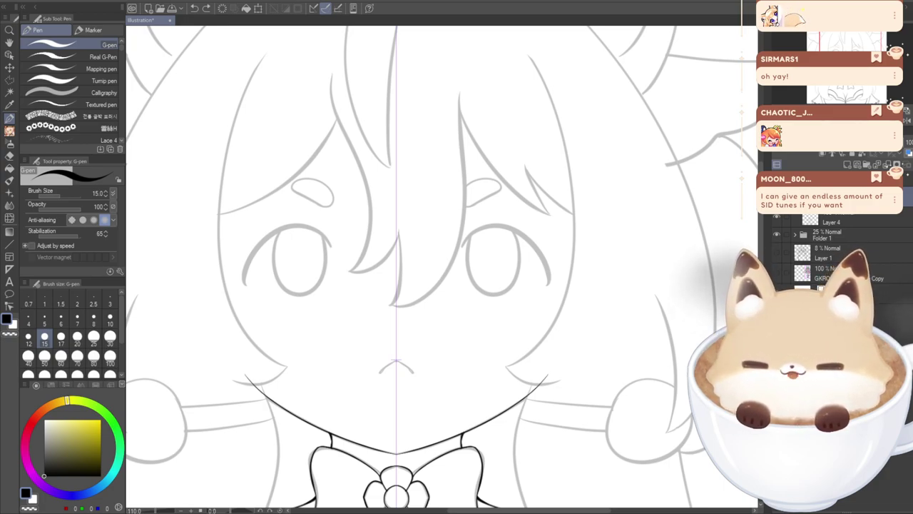
mouse_move(530, 56)
left_mouse_down()
mouse_move(545, 76)
mouse_move(577, 265)
mouse_move(506, 367)
left_mouse_up()
key("ctrl+z")
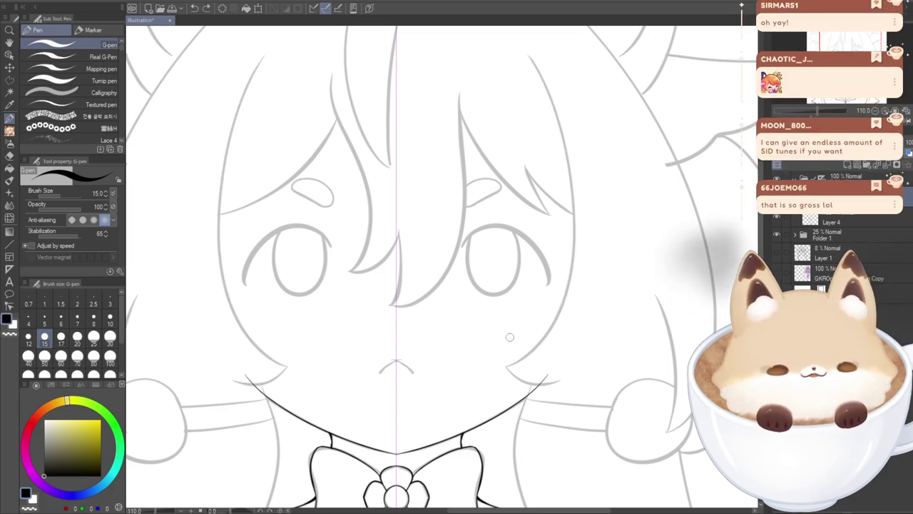
mouse_move(529, 55)
left_mouse_down()
mouse_move(586, 206)
mouse_move(507, 366)
left_mouse_up()
key("ctrl+z")
mouse_move(529, 55)
left_mouse_down()
mouse_move(576, 185)
mouse_move(507, 367)
left_mouse_up()
key("ctrl+z")
mouse_move(529, 56)
left_mouse_down()
mouse_move(580, 227)
mouse_move(507, 360)
left_mouse_up()
key("ctrl+z")
mouse_move(529, 56)
left_mouse_down()
mouse_move(542, 73)
mouse_move(581, 302)
mouse_move(481, 380)
left_mouse_up()
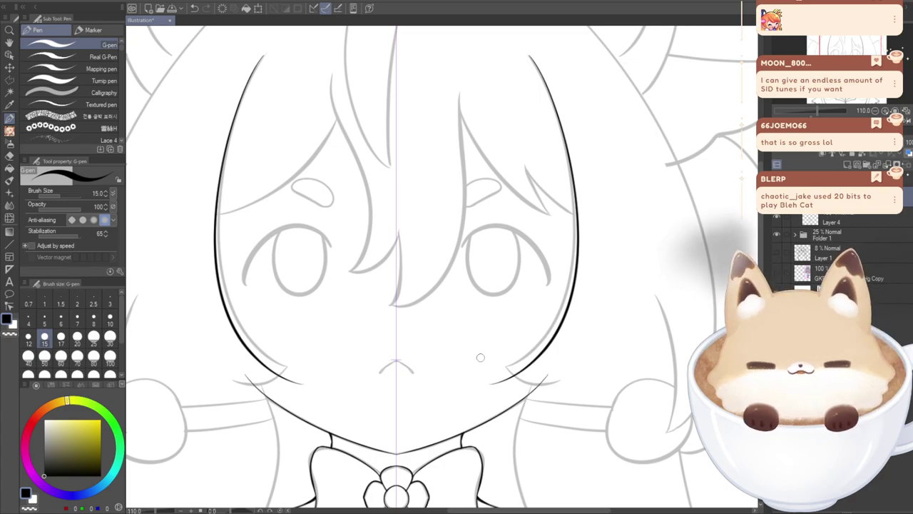
key("ctrl+z")
mouse_move(531, 57)
left_mouse_down()
mouse_move(586, 265)
mouse_move(505, 357)
left_mouse_up()
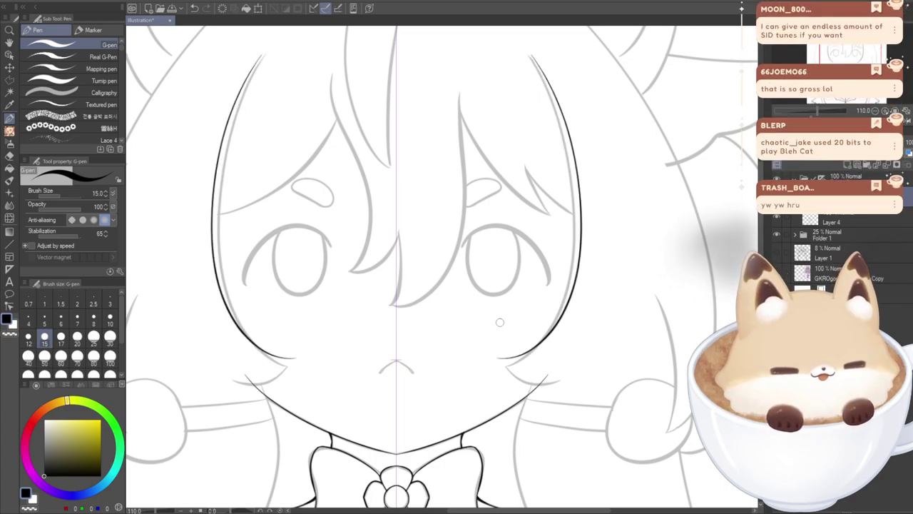
key("ctrl+z")
mouse_move(529, 55)
left_mouse_down()
mouse_move(564, 123)
mouse_move(537, 349)
mouse_move(505, 357)
left_mouse_up()
key("ctrl+z")
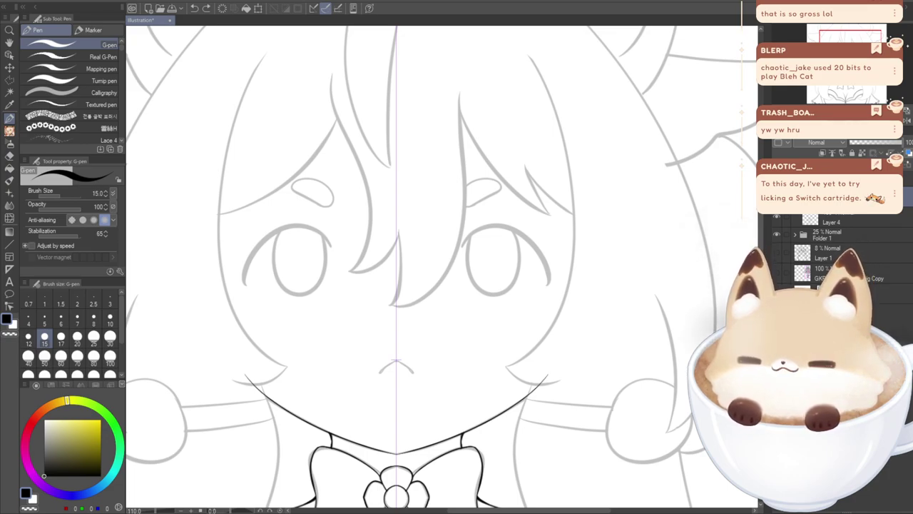
- Ink the mirrored face-framing hair curve from beside the bangs down past the eye to its pointed cheek tip
mouse_move(533, 58)
left_mouse_down()
mouse_move(580, 271)
mouse_move(505, 361)
left_mouse_up()
key("ctrl+z")
mouse_move(530, 61)
left_mouse_down()
mouse_move(552, 93)
mouse_move(564, 313)
mouse_move(499, 368)
left_mouse_up()
key("ctrl+z")
mouse_move(532, 57)
left_mouse_down()
mouse_move(571, 147)
mouse_move(547, 340)
mouse_move(497, 357)
left_mouse_up()
key("ctrl+z")
mouse_move(529, 56)
left_mouse_down()
mouse_move(543, 76)
mouse_move(553, 335)
mouse_move(500, 368)
mouse_move(534, 63)
mouse_move(567, 137)
mouse_move(507, 362)
mouse_move(570, 384)
left_mouse_up()
key("ctrl+z")
key("ctrl+z")
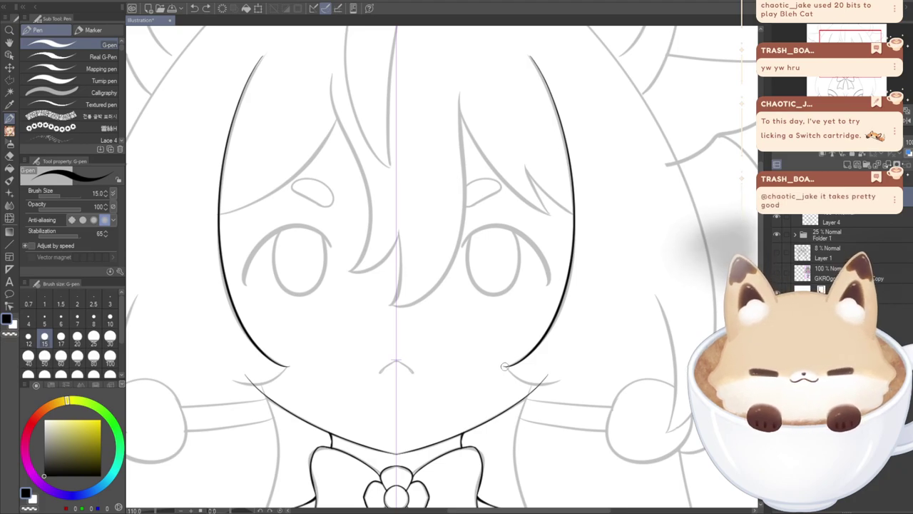
- Try to ink the short curved flick running outward from the hair's cheek tip across the jaw end
mouse_move(504, 366)
left_mouse_down()
mouse_move(545, 386)
mouse_move(567, 386)
left_mouse_up()
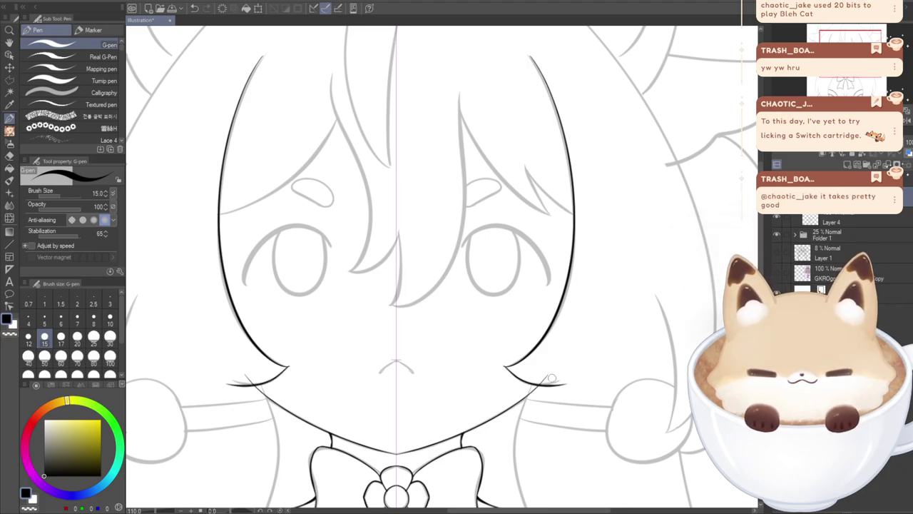
key("ctrl+z")
mouse_move(503, 365)
left_mouse_down()
mouse_move(539, 385)
mouse_move(561, 382)
left_mouse_up()
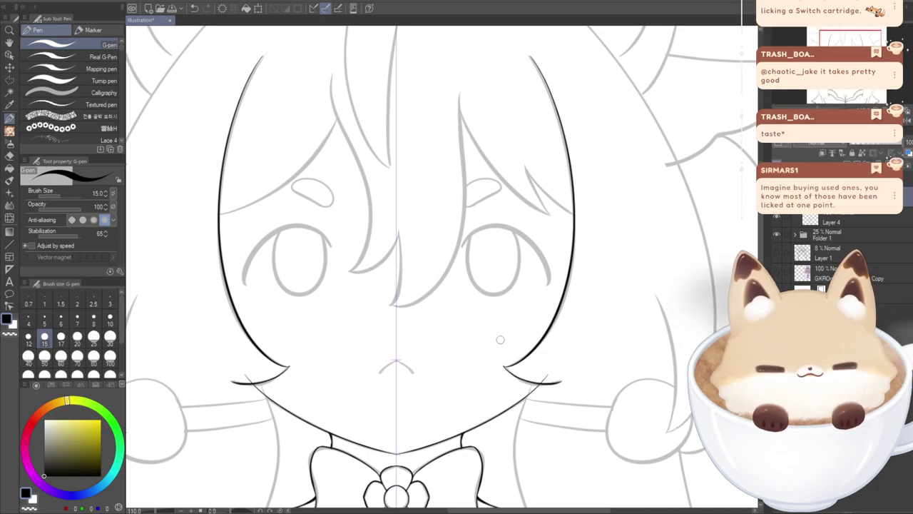
scroll(500, 339, "down", 5)
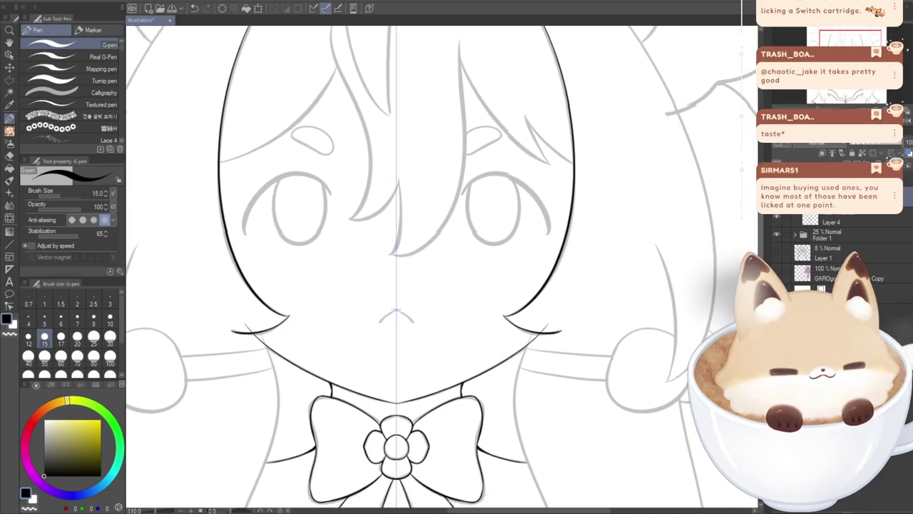
scroll(505, 321, "up", 3)
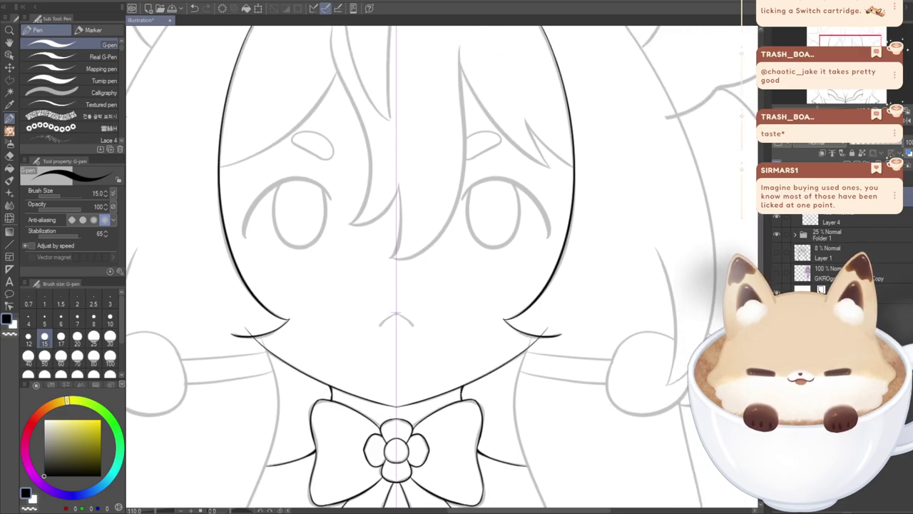
mouse_move(504, 319)
left_mouse_down()
mouse_move(548, 339)
mouse_move(560, 334)
left_mouse_up()
key("ctrl+z")
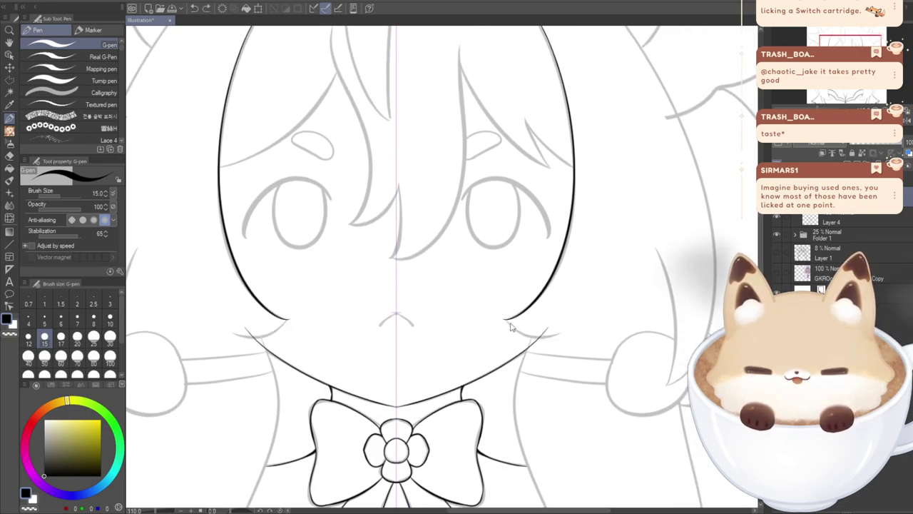
- Ink the lower edge of the pointed cheek lock as a short upturned curve from its tip outward over the jawline
left_click_drag(504, 318, 557, 334)
key("ctrl+z")
mouse_move(504, 319)
left_mouse_down()
mouse_move(545, 342)
mouse_move(578, 332)
left_mouse_up()
key("ctrl+z")
mouse_move(504, 320)
left_mouse_down()
mouse_move(532, 334)
mouse_move(569, 334)
left_mouse_up()
key("ctrl+z")
left_click_drag(504, 319, 562, 323)
key("ctrl+z")
mouse_move(505, 319)
left_mouse_down()
mouse_move(494, 322)
mouse_move(527, 321)
mouse_move(505, 323)
mouse_move(527, 324)
mouse_move(534, 342)
mouse_move(557, 328)
mouse_move(506, 322)
mouse_move(544, 338)
mouse_move(552, 330)
mouse_move(520, 334)
mouse_move(542, 337)
left_mouse_up()
key("ctrl+z")
key("ctrl+z")
key("ctrl+z")
key("ctrl+z")
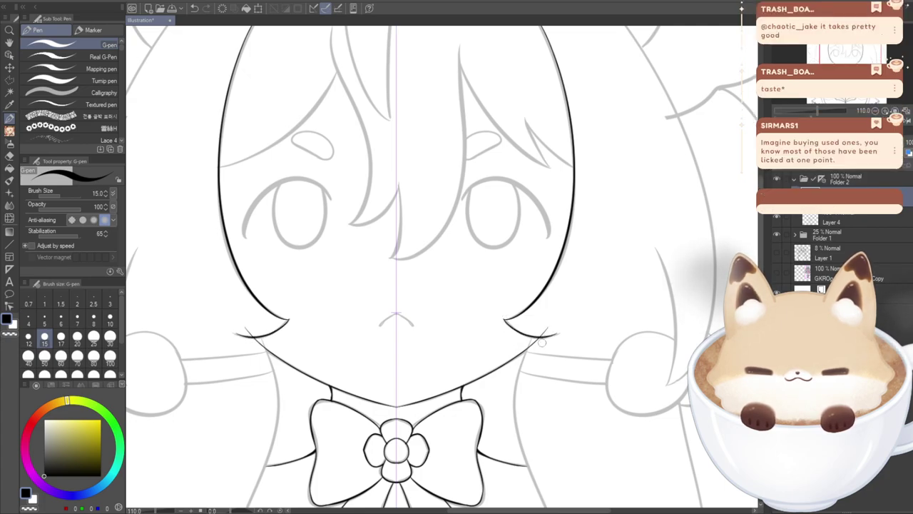
- Ink the short slanted inner end of the band below the jaw and try its upper edge toward the round ornament
scroll(399, 286, "down", 1)
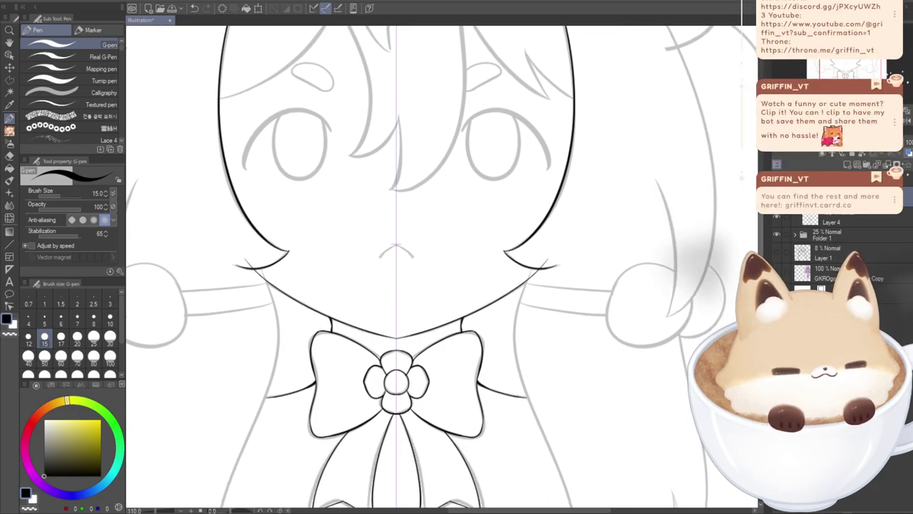
scroll(399, 214, "up", 1)
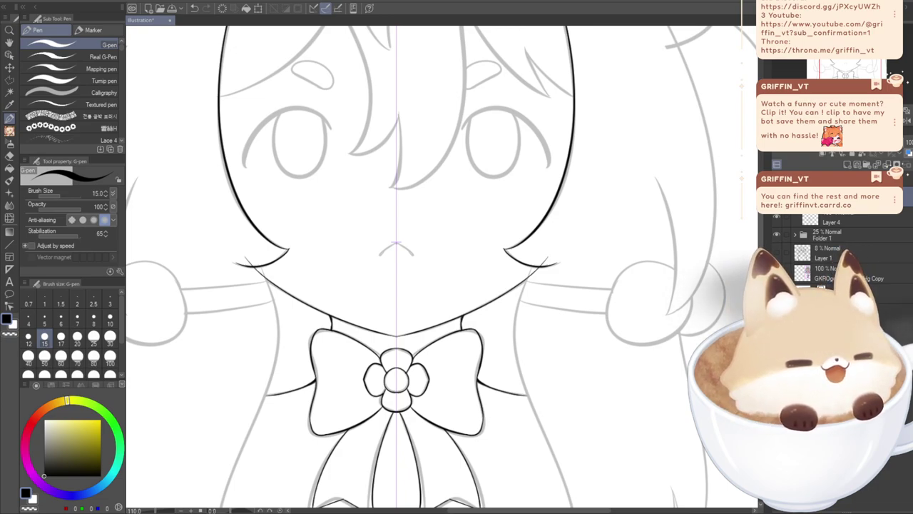
scroll(441, 267, "down", 3)
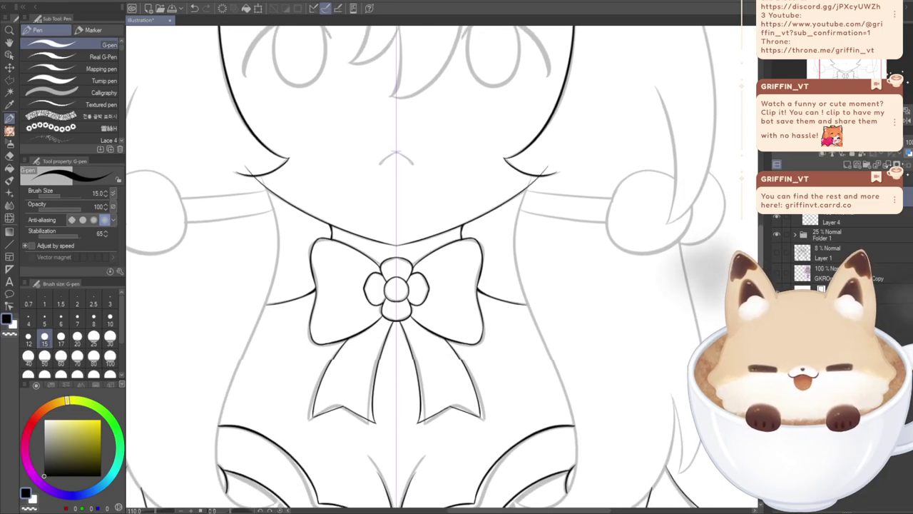
scroll(441, 267, "down", 2)
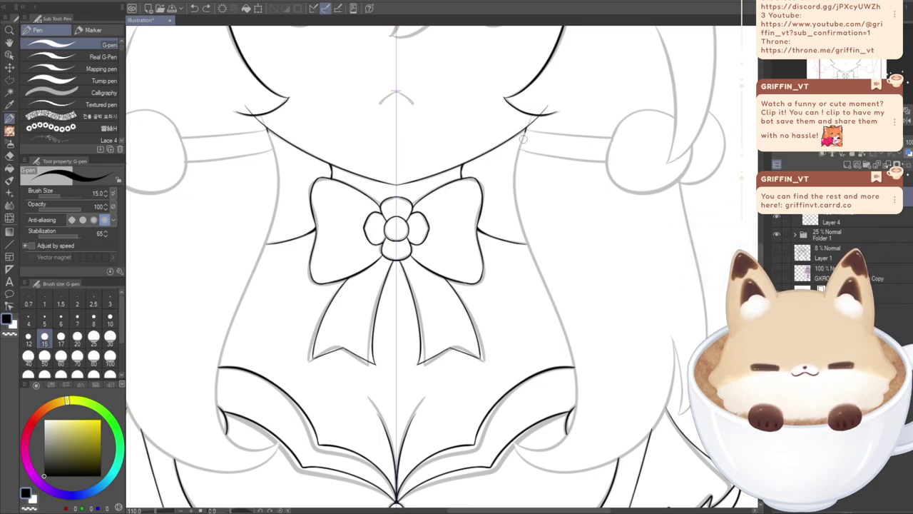
key("ctrl+z")
mouse_move(527, 127)
left_mouse_down()
mouse_move(518, 151)
mouse_move(599, 127)
left_mouse_up()
key("ctrl+z")
key("ctrl+z")
key("ctrl+z")
key("ctrl+z")
left_click_drag(527, 128, 612, 137)
key("ctrl+z")
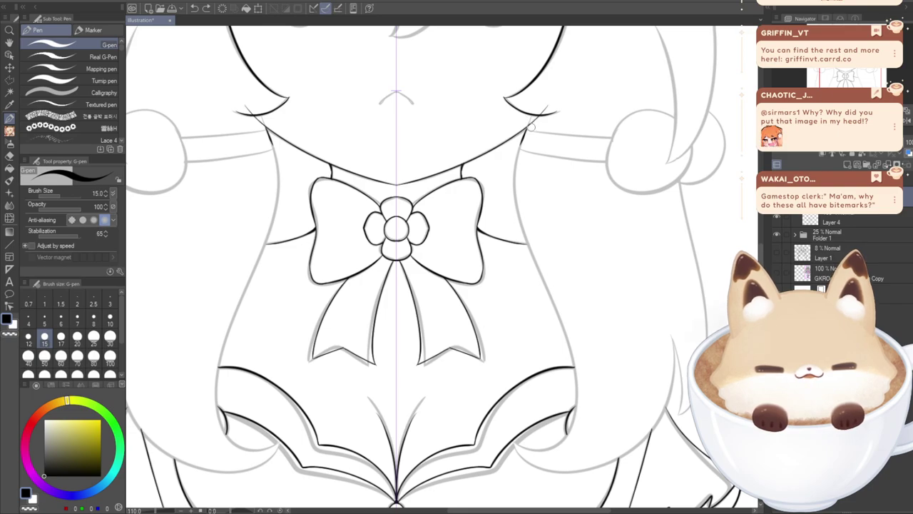
- Ink the band's upper edge from the jaw end across to the round ornament over the faded line
left_click_drag(525, 134, 611, 138)
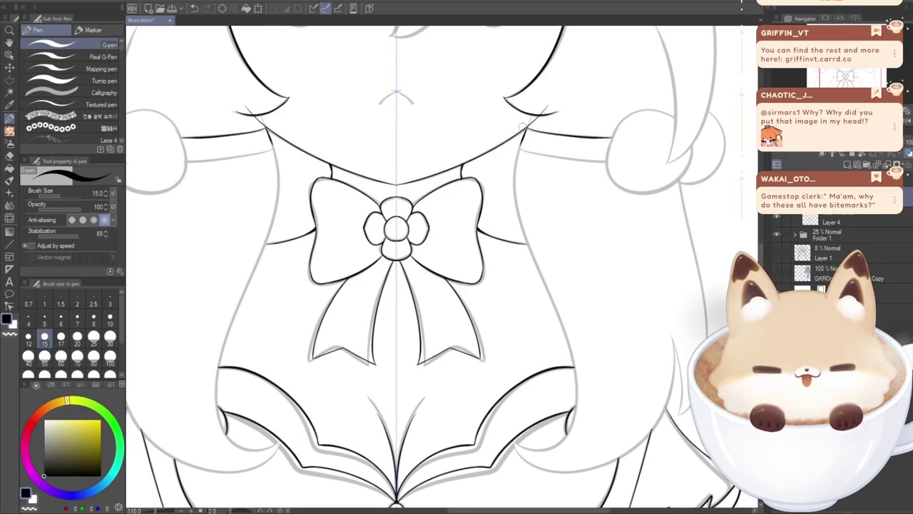
key("ctrl+z")
left_click_drag(526, 129, 612, 138)
key("ctrl+z")
left_click_drag(526, 128, 612, 140)
key("ctrl+z")
left_click_drag(527, 129, 612, 135)
key("ctrl+z")
left_click_drag(526, 128, 612, 139)
- Ink the band's lower edge from its slanted inner end across to the round ornament
left_click_drag(522, 144, 608, 162)
key("ctrl+z")
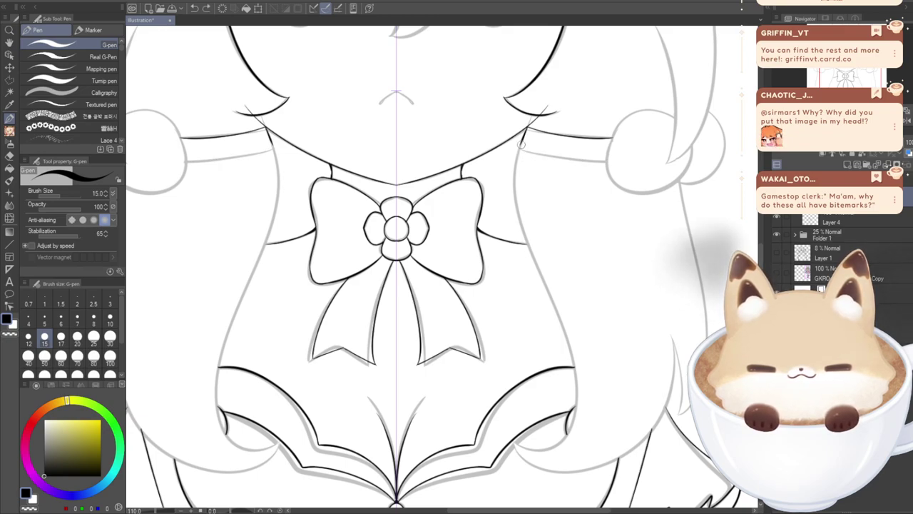
left_click_drag(527, 145, 606, 161)
key("ctrl+z")
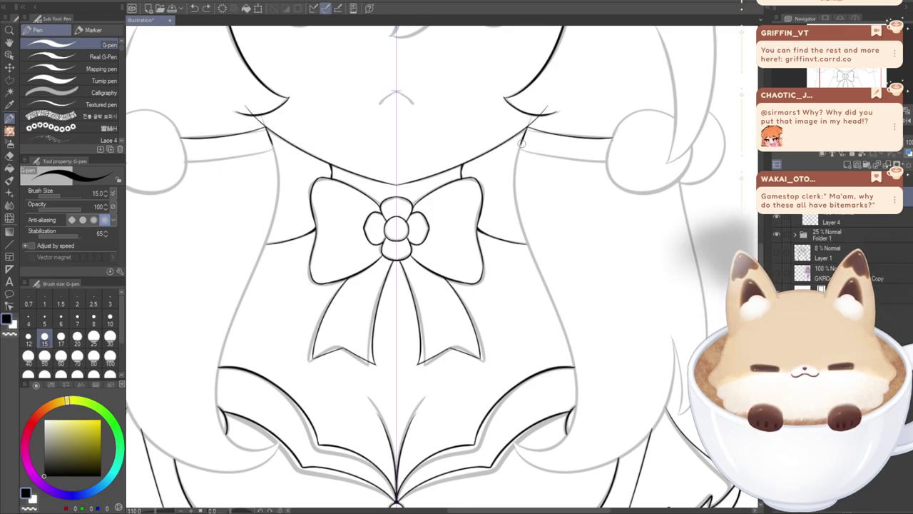
left_click_drag(523, 148, 596, 164)
key("ctrl+z")
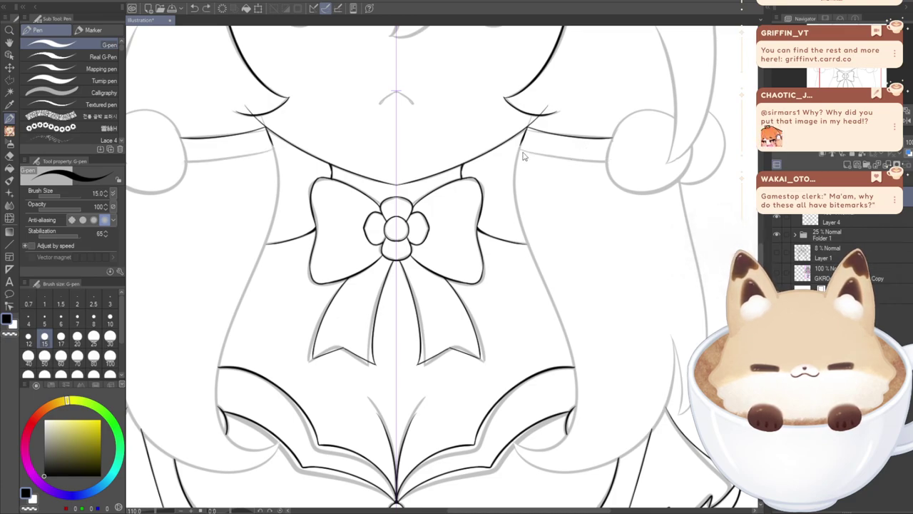
left_click_drag(519, 147, 608, 161)
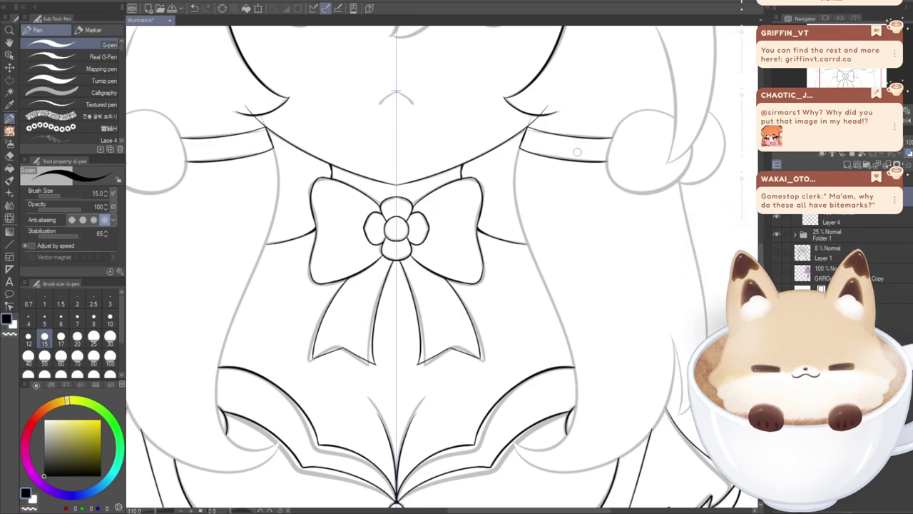
- Try to ink the long inner hair outline from the band down past the bow to the bodice's lower edge
left_click_drag(520, 148, 506, 181)
key("ctrl+z")
mouse_move(518, 147)
left_mouse_down()
mouse_move(516, 209)
mouse_move(563, 309)
mouse_move(570, 445)
mouse_move(499, 467)
left_mouse_up()
key("ctrl+z")
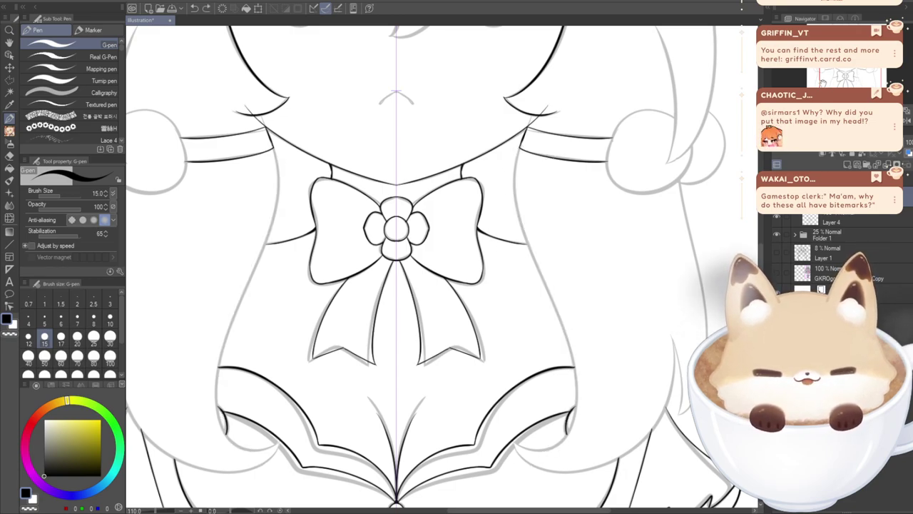
left_click_drag(829, 80, 827, 87)
left_click_drag(544, 77, 547, 154)
key("ctrl+z")
mouse_move(541, 83)
left_mouse_down()
mouse_move(537, 137)
mouse_move(548, 165)
left_mouse_up()
key("ctrl+z")
mouse_move(543, 78)
left_mouse_down()
mouse_move(545, 160)
mouse_move(597, 271)
mouse_move(601, 344)
mouse_move(547, 375)
mouse_move(527, 325)
mouse_move(546, 377)
mouse_move(572, 379)
mouse_move(600, 353)
mouse_move(601, 303)
mouse_move(546, 166)
mouse_move(533, 73)
left_mouse_up()
key("ctrl+z")
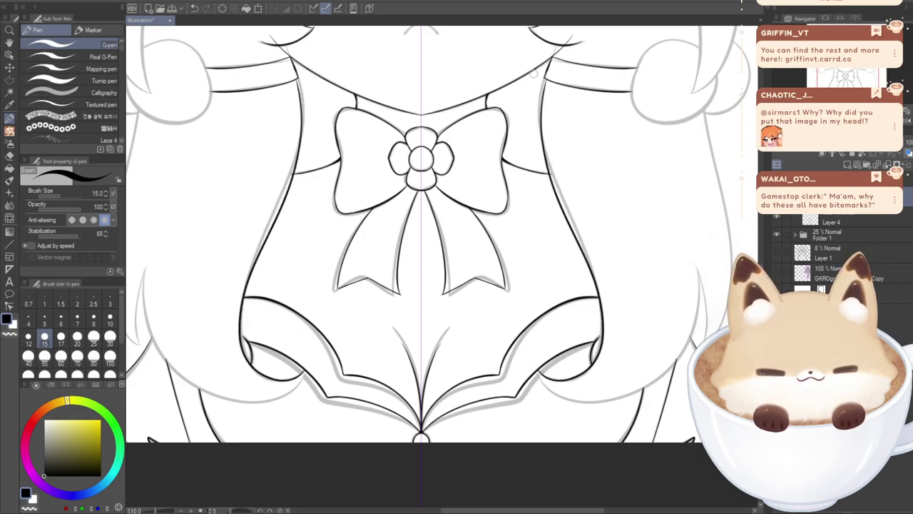
- Try to redraw the curled lower end of the inner hair outline below the bodice edge
key("ctrl+z")
mouse_move(537, 368)
left_mouse_down()
mouse_move(559, 379)
mouse_move(593, 363)
left_mouse_up()
key("ctrl+z")
mouse_move(534, 363)
left_mouse_down()
mouse_move(546, 376)
mouse_move(589, 373)
mouse_move(589, 275)
mouse_move(536, 120)
mouse_move(538, 82)
mouse_move(526, 154)
left_mouse_up()
key("ctrl+z")
key("ctrl+z")
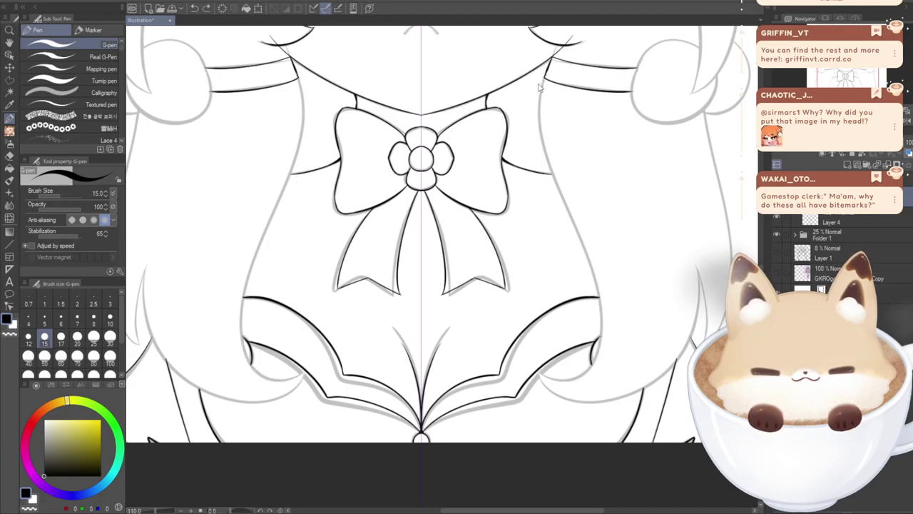
- Ink the short pointed strand hanging from the band beside the bow, ending near the shoulder line
mouse_move(543, 75)
left_mouse_down()
mouse_move(528, 146)
mouse_move(536, 159)
mouse_move(527, 145)
mouse_move(537, 162)
mouse_move(534, 117)
left_mouse_up()
key("ctrl+z")
mouse_move(537, 160)
left_mouse_down()
mouse_move(535, 115)
mouse_move(539, 155)
mouse_move(594, 259)
mouse_move(597, 356)
mouse_move(546, 372)
mouse_move(537, 358)
mouse_move(536, 367)
mouse_move(574, 378)
mouse_move(604, 338)
mouse_move(540, 116)
mouse_move(529, 123)
mouse_move(604, 307)
mouse_move(584, 309)
mouse_move(588, 293)
mouse_move(597, 317)
mouse_move(600, 293)
mouse_move(601, 301)
mouse_move(587, 365)
mouse_move(556, 377)
left_mouse_up()
key("ctrl+z")
key("ctrl+z")
key("ctrl+z")
key("ctrl+z")
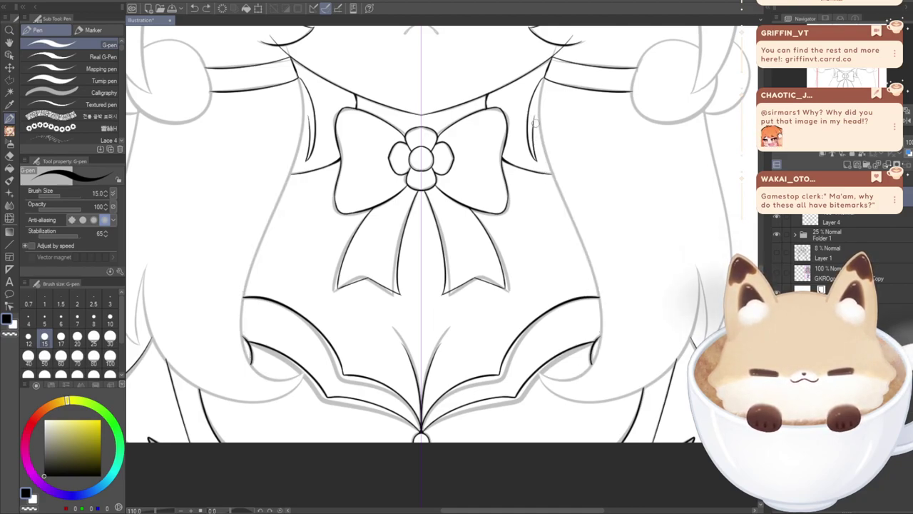
- Ink the inner hair outline from the short strands down past the bodice, ending in the curled hook at its lower edge
mouse_move(534, 120)
left_mouse_down()
mouse_move(604, 309)
mouse_move(582, 379)
mouse_move(534, 372)
mouse_move(535, 364)
mouse_move(546, 379)
mouse_move(578, 377)
mouse_move(600, 336)
left_mouse_up()
key("ctrl+z")
key("ctrl+z")
mouse_move(534, 359)
left_mouse_down()
mouse_move(560, 380)
mouse_move(602, 335)
mouse_move(537, 373)
mouse_move(560, 381)
mouse_move(601, 332)
left_mouse_up()
key("ctrl+z")
key("ctrl+z")
mouse_move(533, 360)
left_mouse_down()
mouse_move(551, 378)
mouse_move(588, 368)
mouse_move(601, 333)
left_mouse_up()
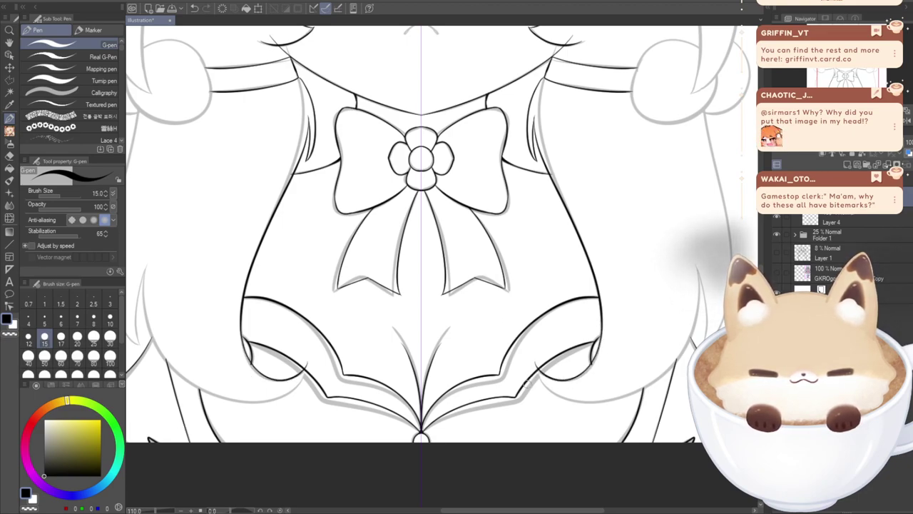
- Try to ink the wide bottom curve of the hair from the hook's tip outward and up to the outer strand
mouse_move(534, 362)
left_mouse_down()
mouse_move(544, 389)
mouse_move(617, 413)
mouse_move(688, 344)
left_mouse_up()
key("ctrl+z")
mouse_move(534, 361)
left_mouse_down()
mouse_move(551, 394)
mouse_move(683, 349)
mouse_move(696, 265)
left_mouse_up()
key("ctrl+z")
mouse_move(535, 361)
left_mouse_down()
mouse_move(548, 387)
mouse_move(605, 407)
mouse_move(676, 357)
mouse_move(693, 266)
left_mouse_up()
key("ctrl+z")
mouse_move(533, 364)
left_mouse_down()
mouse_move(585, 401)
mouse_move(645, 386)
mouse_move(689, 346)
mouse_move(697, 274)
left_mouse_up()
key("ctrl+z")
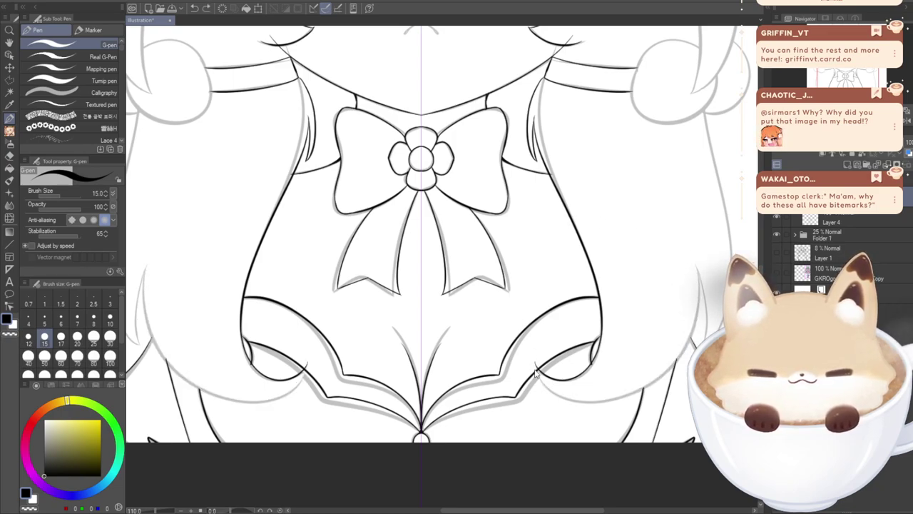
mouse_move(535, 362)
left_mouse_down()
mouse_move(594, 411)
mouse_move(674, 372)
mouse_move(695, 260)
left_mouse_up()
key("ctrl+z")
- Try again to trace the hair's bottom sweep in one long stroke ending at the outer strand's upper tip
mouse_move(535, 362)
left_mouse_down()
mouse_move(594, 403)
mouse_move(661, 382)
mouse_move(704, 311)
mouse_move(678, 240)
left_mouse_up()
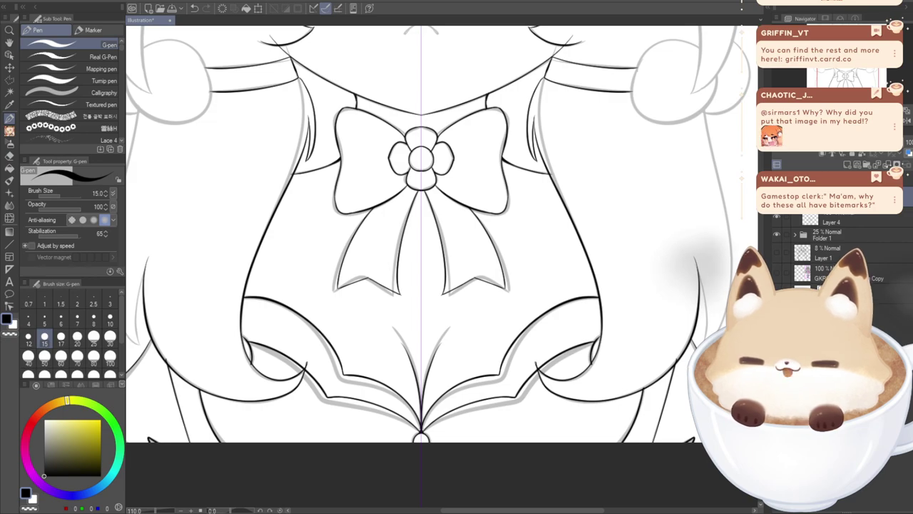
key("ctrl+z")
mouse_move(534, 364)
left_mouse_down()
mouse_move(541, 382)
mouse_move(677, 361)
mouse_move(695, 258)
left_mouse_up()
key("ctrl+z")
mouse_move(535, 365)
left_mouse_down()
mouse_move(540, 378)
mouse_move(675, 225)
left_mouse_up()
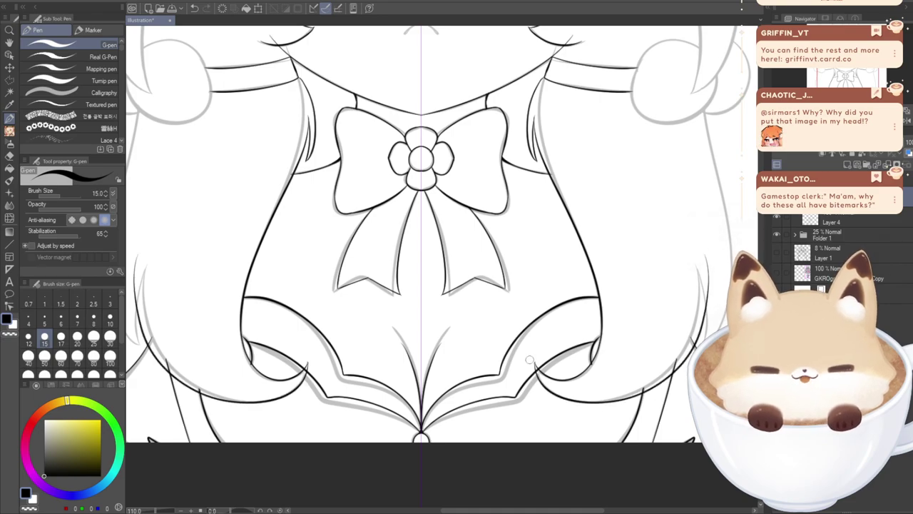
key("ctrl+z")
mouse_move(535, 364)
left_mouse_down()
mouse_move(550, 388)
mouse_move(681, 353)
left_mouse_up()
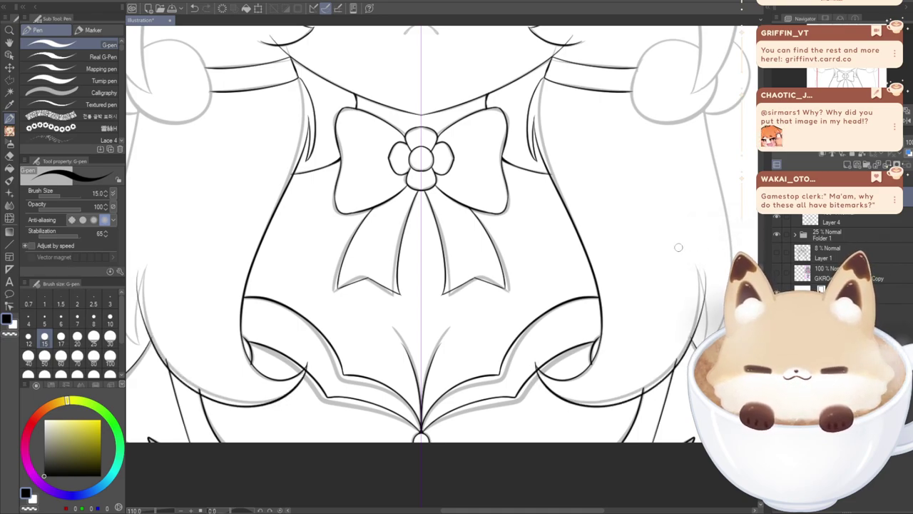
key("ctrl+z")
mouse_move(534, 364)
left_mouse_down()
mouse_move(546, 385)
mouse_move(681, 353)
mouse_move(698, 258)
left_mouse_up()
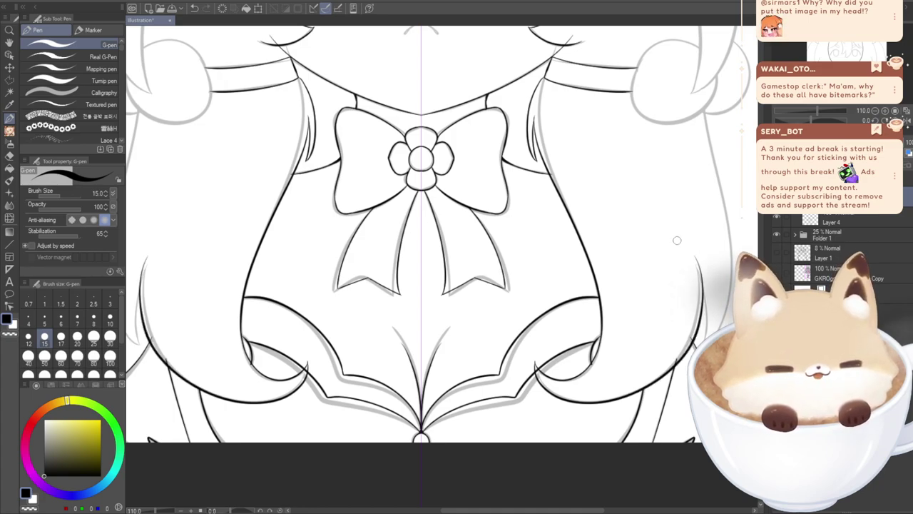
key("ctrl+z")
- Try shorter strokes for the hair's bottom sweep, ending partway up its outer side
mouse_move(534, 364)
left_mouse_down()
mouse_move(553, 400)
mouse_move(682, 360)
mouse_move(696, 321)
left_mouse_up()
key("ctrl+z")
mouse_move(547, 389)
left_mouse_down()
mouse_move(676, 361)
mouse_move(699, 321)
left_mouse_up()
key("ctrl+z")
mouse_move(545, 389)
left_mouse_down()
mouse_move(652, 384)
mouse_move(699, 320)
left_mouse_up()
key("ctrl+z")
mouse_move(545, 389)
left_mouse_down()
mouse_move(606, 397)
mouse_move(699, 321)
left_mouse_up()
key("ctrl+z")
mouse_move(545, 391)
left_mouse_down()
mouse_move(604, 396)
mouse_move(696, 321)
left_mouse_up()
key("ctrl+z")
mouse_move(534, 362)
left_mouse_down()
mouse_move(560, 395)
mouse_move(693, 339)
mouse_move(697, 320)
left_mouse_up()
key("ctrl+z")
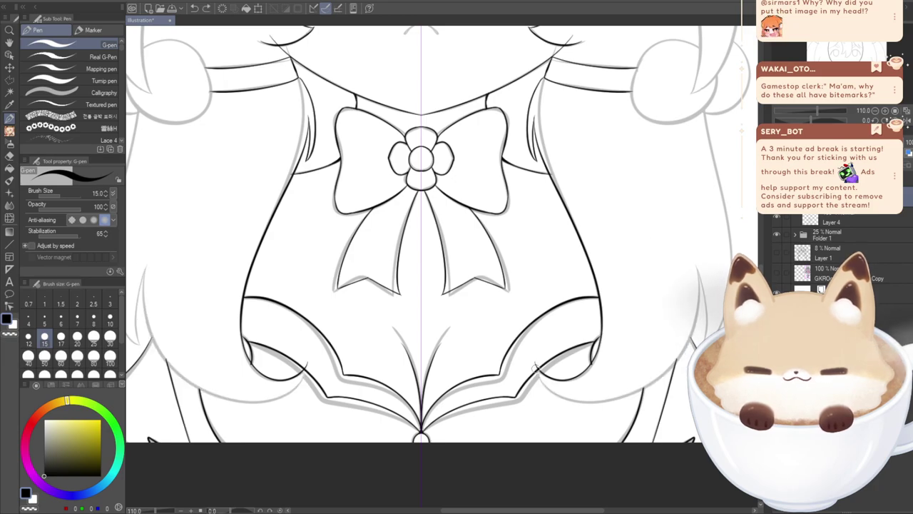
- Ink the hair's rounded bottom outline from the curled hook's tip around and up to the pointed outer strand
mouse_move(537, 370)
left_mouse_down()
mouse_move(646, 405)
mouse_move(699, 265)
left_mouse_up()
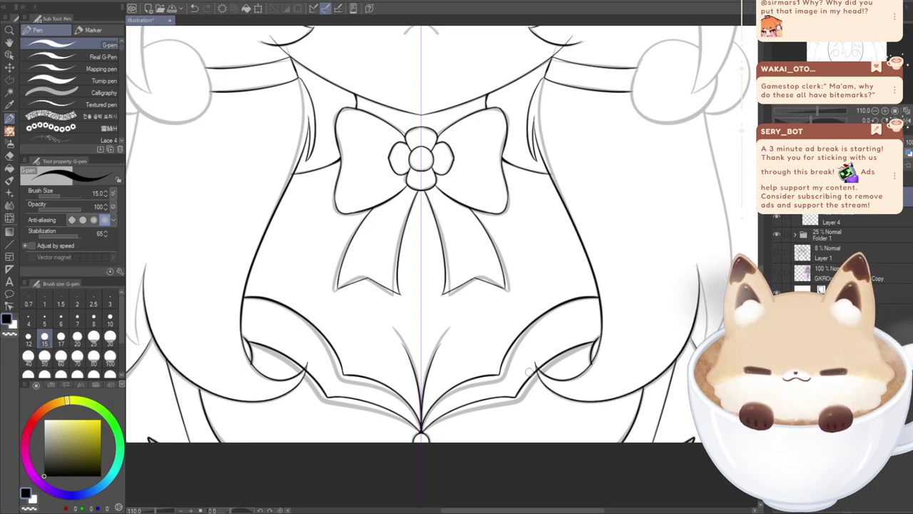
key("ctrl+z")
mouse_move(535, 365)
left_mouse_down()
mouse_move(564, 398)
mouse_move(681, 340)
mouse_move(691, 320)
left_mouse_up()
key("ctrl+z")
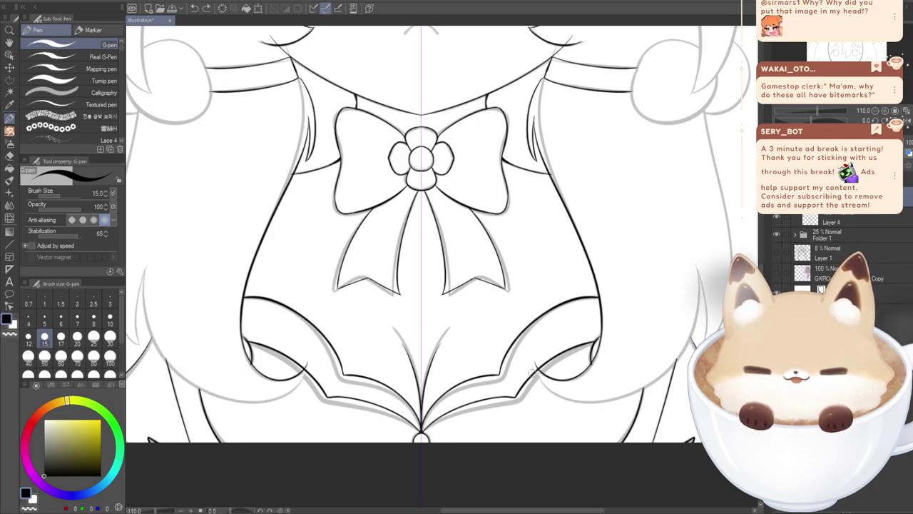
mouse_move(561, 401)
left_mouse_down()
mouse_move(696, 335)
mouse_move(698, 319)
left_mouse_up()
key("ctrl+z")
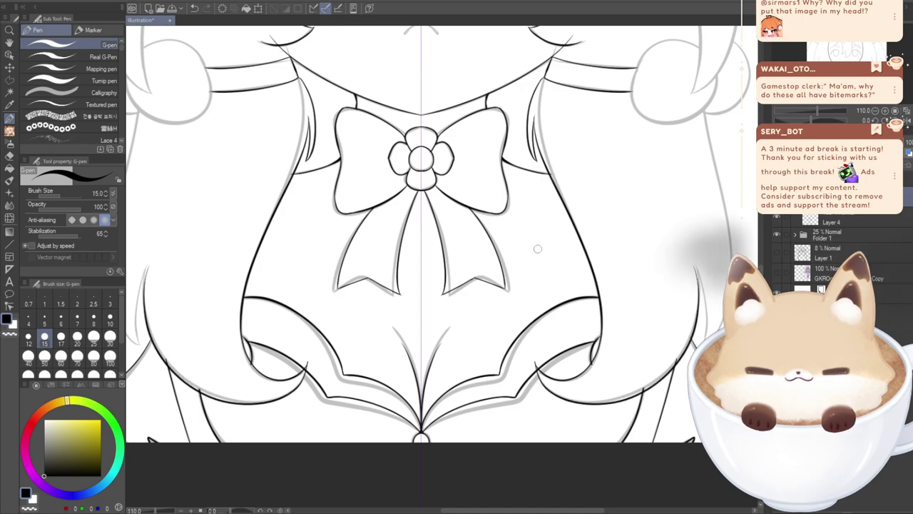
- Examine the inked hair curl, the bottom outline and the remaining faded outer hair line up close
left_click_drag(532, 510, 564, 492)
left_click_drag(497, 368, 411, 219)
scroll(348, 211, "up", 5)
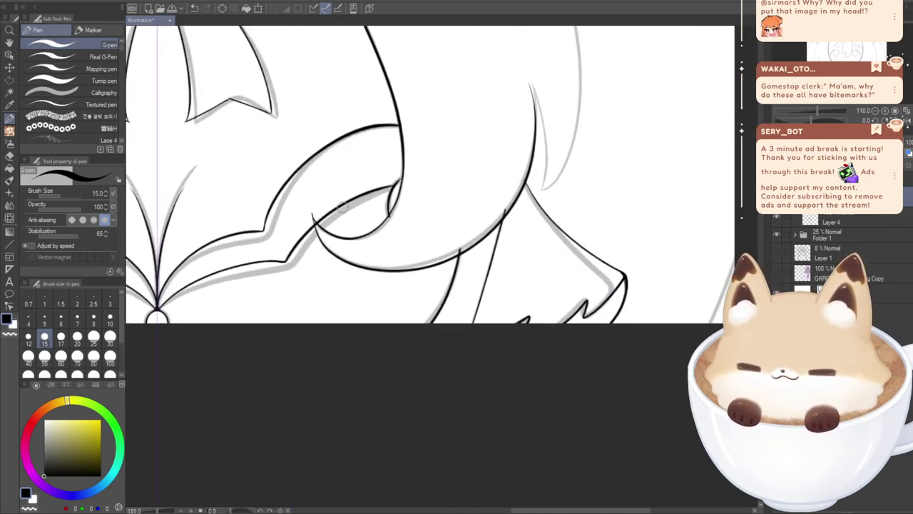
scroll(417, 243, "up", 3)
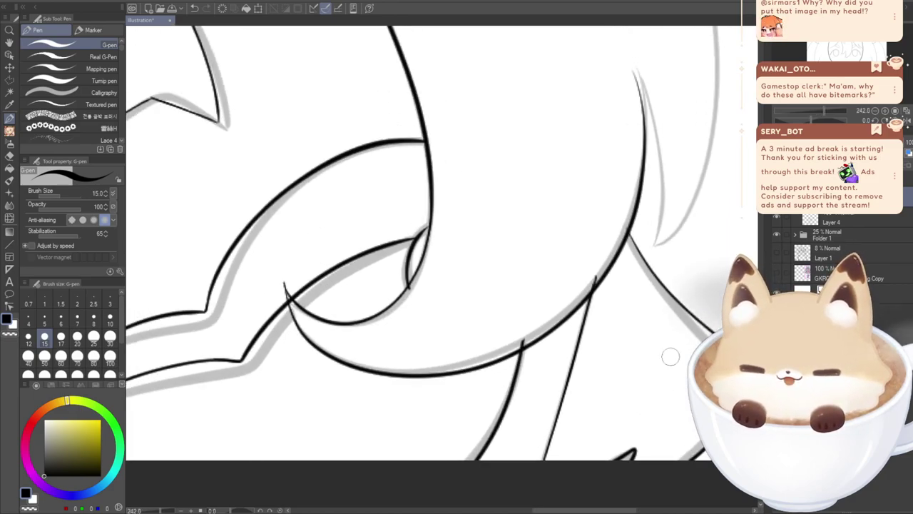
scroll(659, 373, "up", 5)
scroll(569, 214, "down", 11)
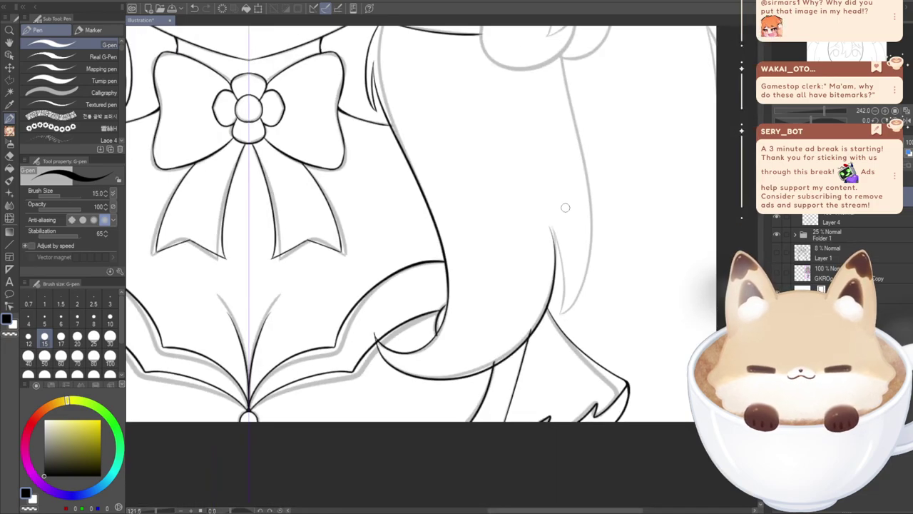
scroll(564, 185, "up", 5)
scroll(554, 166, "up", 1)
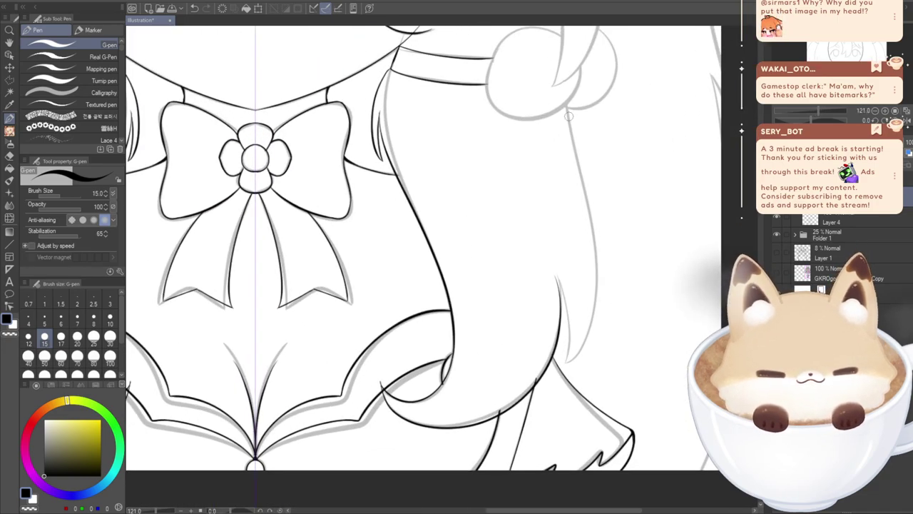
- Try to trace the outer hair edge from beneath the hair bobble down to the outer strand's tip
mouse_move(567, 102)
left_mouse_down()
mouse_move(605, 174)
mouse_move(587, 328)
left_mouse_up()
key("ctrl+z")
mouse_move(567, 103)
left_mouse_down()
mouse_move(632, 296)
mouse_move(579, 326)
mouse_move(572, 216)
left_mouse_up()
key("ctrl+z")
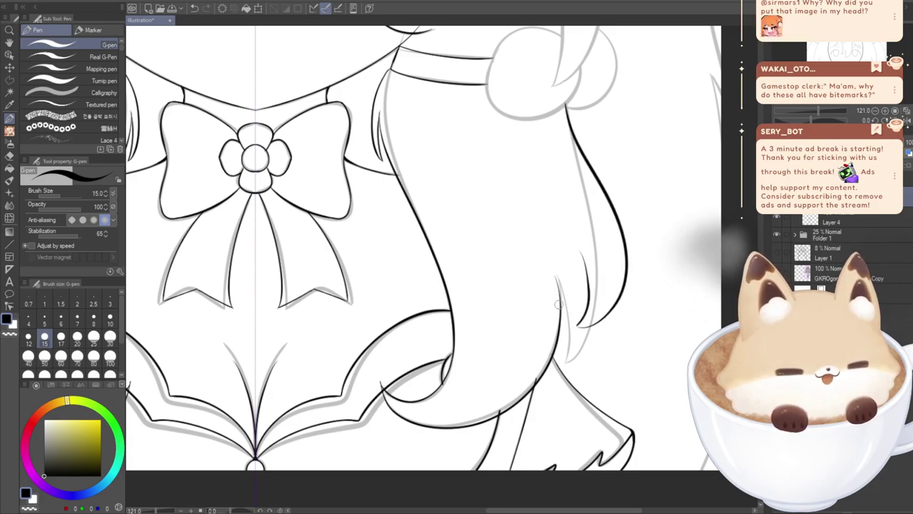
key("ctrl+z")
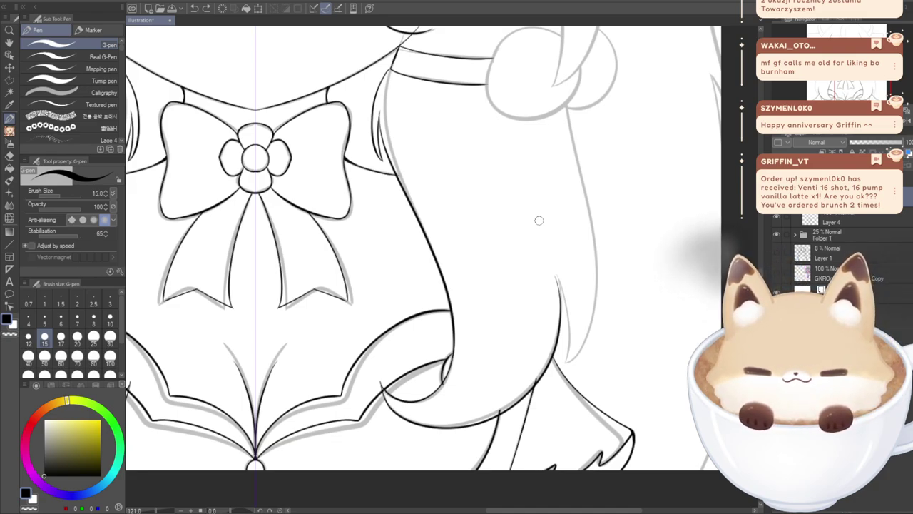
- Try to extend the upper end of the rounded bottom outline into a longer tapered tip
left_click_drag(561, 319, 553, 275)
key("ctrl+z")
left_click_drag(560, 319, 550, 265)
key("ctrl+z")
left_click_drag(561, 314, 542, 247)
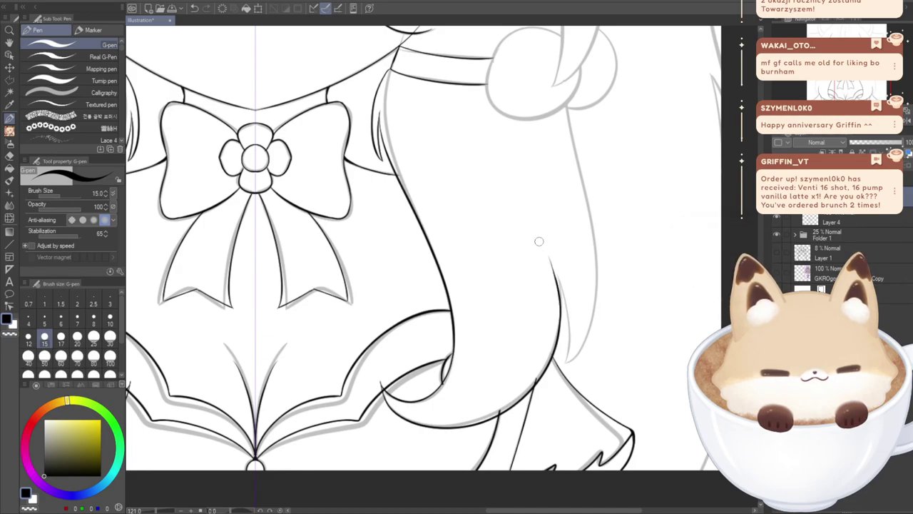
key("ctrl+z")
left_click_drag(560, 308, 540, 241)
key("ctrl+z")
- Finish the bottom outline's pointed upper tip and start the short inner edge of the outer strand
mouse_move(556, 276)
left_mouse_down()
mouse_move(573, 308)
mouse_move(569, 359)
mouse_move(561, 283)
mouse_move(567, 362)
mouse_move(592, 341)
mouse_move(565, 109)
mouse_move(589, 162)
mouse_move(564, 360)
mouse_move(578, 359)
mouse_move(603, 209)
left_mouse_up()
key("ctrl+z")
key("ctrl+z")
key("ctrl+z")
mouse_move(581, 154)
left_mouse_down()
mouse_move(568, 102)
mouse_move(587, 148)
mouse_move(570, 360)
mouse_move(553, 359)
left_mouse_up()
key("ctrl+z")
key("ctrl+z")
mouse_move(569, 102)
left_mouse_down()
mouse_move(592, 171)
mouse_move(620, 307)
mouse_move(560, 358)
mouse_move(587, 348)
mouse_move(605, 261)
mouse_move(567, 103)
left_mouse_up()
key("ctrl+z")
key("ctrl+z")
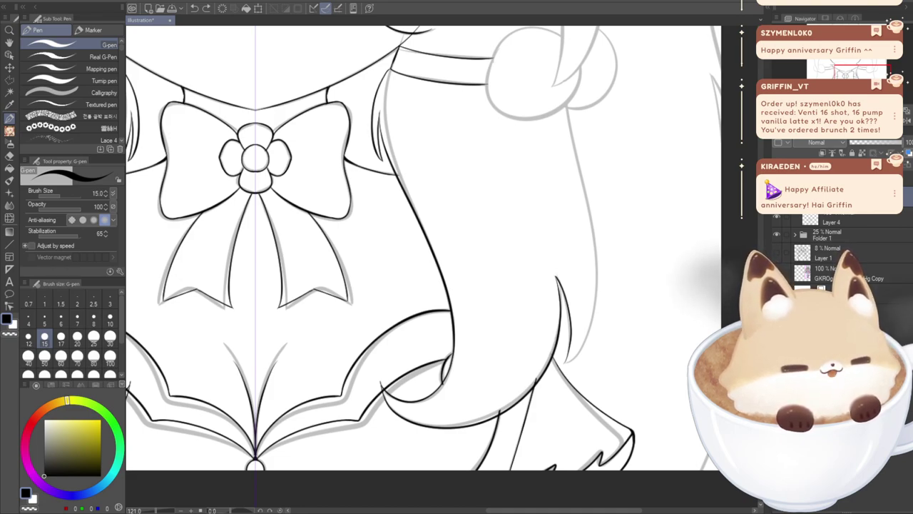
- Redraw the outer strand's short inner edge from the pointed notch down to the strand's lower tip
scroll(423, 249, "down", 1)
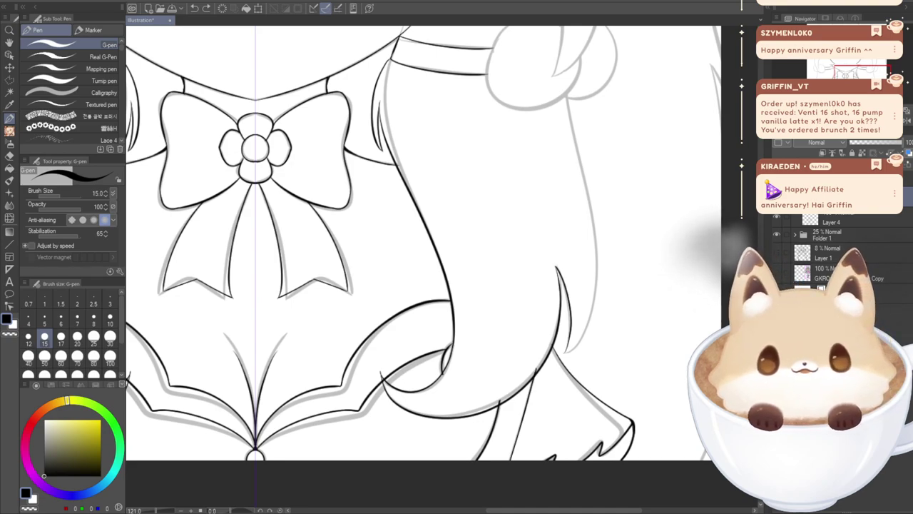
key("ctrl+z")
mouse_move(554, 267)
left_mouse_down()
mouse_move(572, 289)
mouse_move(569, 353)
left_mouse_up()
key("ctrl+z")
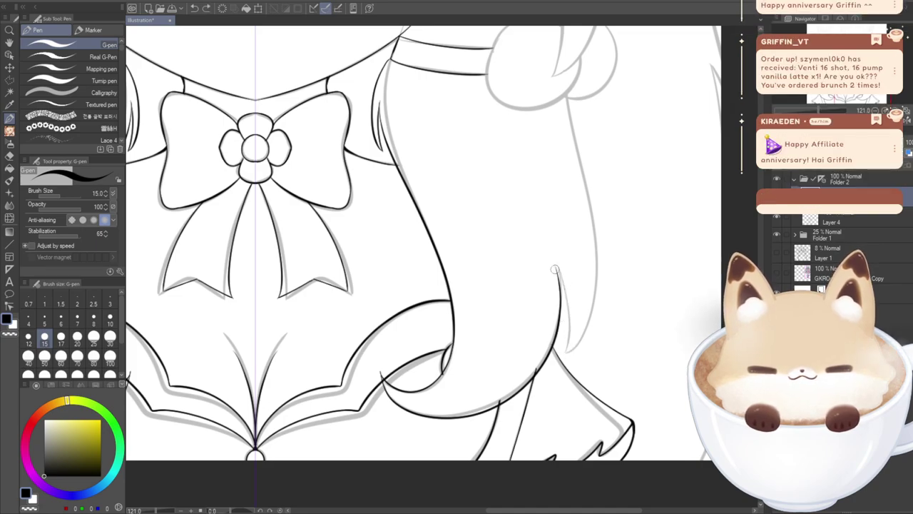
mouse_move(555, 266)
left_mouse_down()
mouse_move(563, 349)
mouse_move(555, 348)
mouse_move(566, 356)
mouse_move(555, 274)
mouse_move(566, 352)
mouse_move(601, 320)
mouse_move(618, 233)
mouse_move(561, 90)
left_mouse_up()
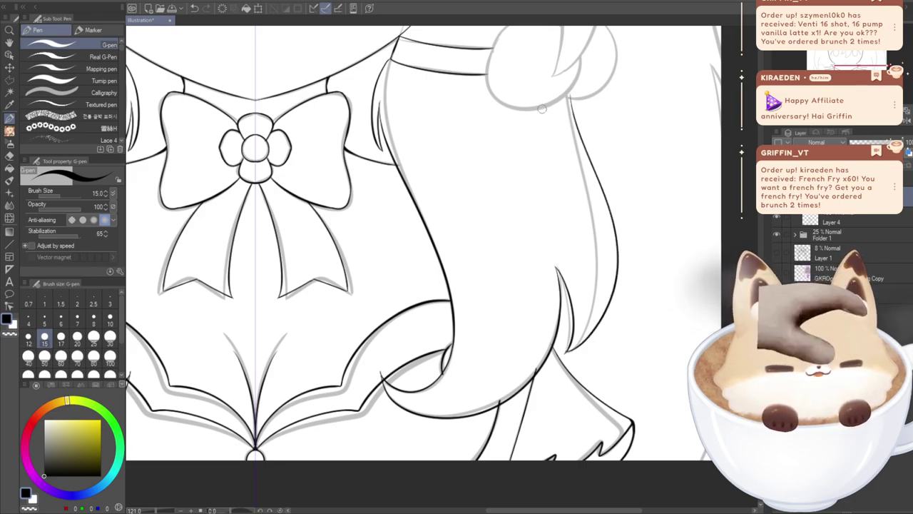
key("ctrl+z")
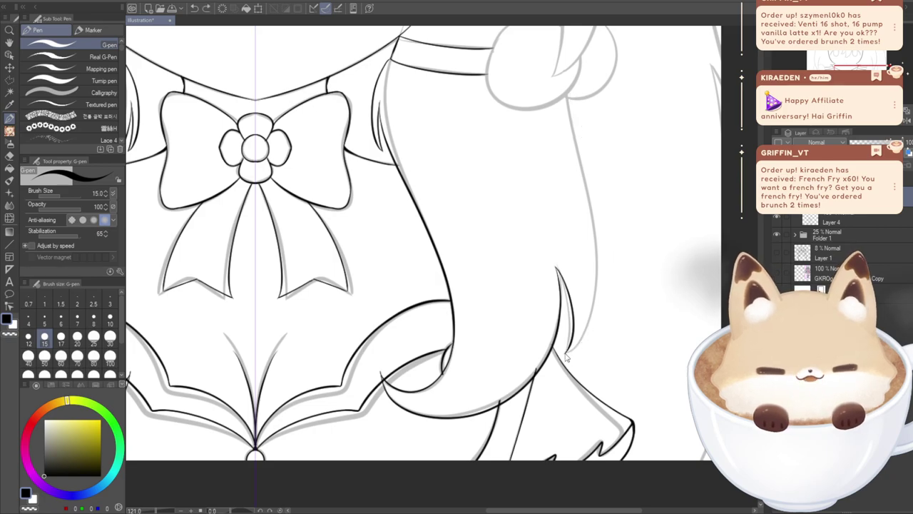
- Ink the outer strand's long outer edge, curving from its lower tip up toward the hair bobble
mouse_move(565, 352)
left_mouse_down()
mouse_move(612, 293)
mouse_move(598, 192)
mouse_move(551, 109)
left_mouse_up()
key("ctrl+z")
mouse_move(567, 353)
left_mouse_down()
mouse_move(591, 337)
mouse_move(619, 246)
mouse_move(571, 89)
left_mouse_up()
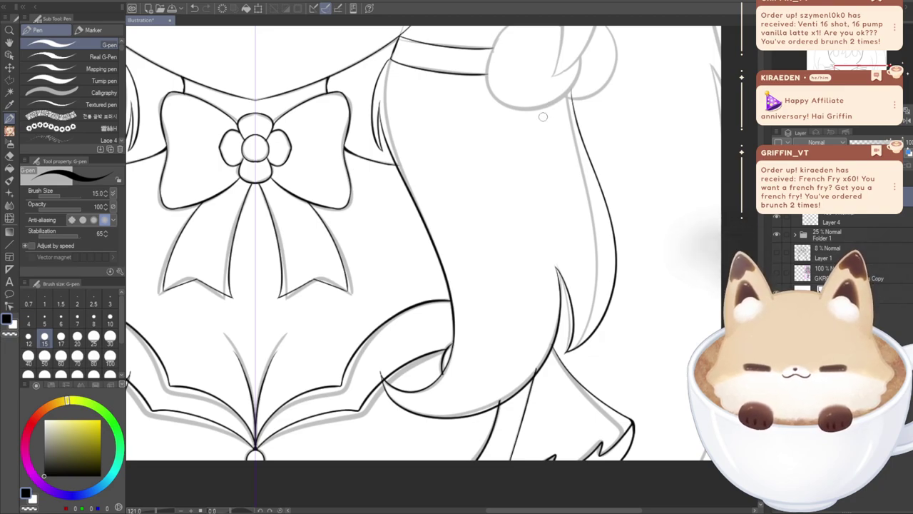
key("ctrl+z")
mouse_move(566, 357)
left_mouse_down()
mouse_move(614, 248)
mouse_move(568, 123)
mouse_move(576, 118)
mouse_move(607, 154)
left_mouse_up()
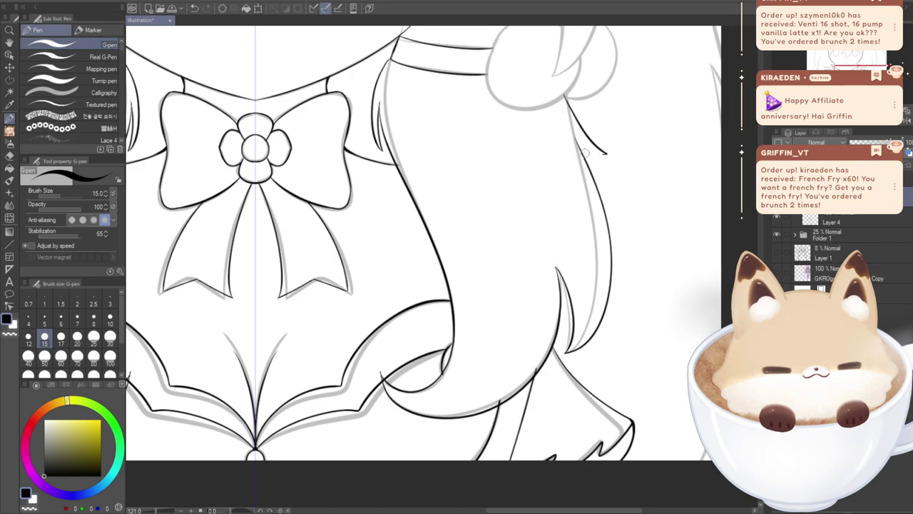
- Try different shapes for a small flicked hair tuft beneath the hair bobble
key("ctrl+z")
mouse_move(566, 93)
left_mouse_down()
mouse_move(608, 150)
mouse_move(582, 147)
mouse_move(613, 156)
mouse_move(564, 95)
left_mouse_up()
key("ctrl+z")
key("ctrl+z")
mouse_move(575, 138)
left_mouse_down()
mouse_move(613, 160)
mouse_move(566, 90)
left_mouse_up()
key("ctrl+z")
mouse_move(576, 139)
left_mouse_down()
mouse_move(613, 160)
mouse_move(573, 83)
left_mouse_up()
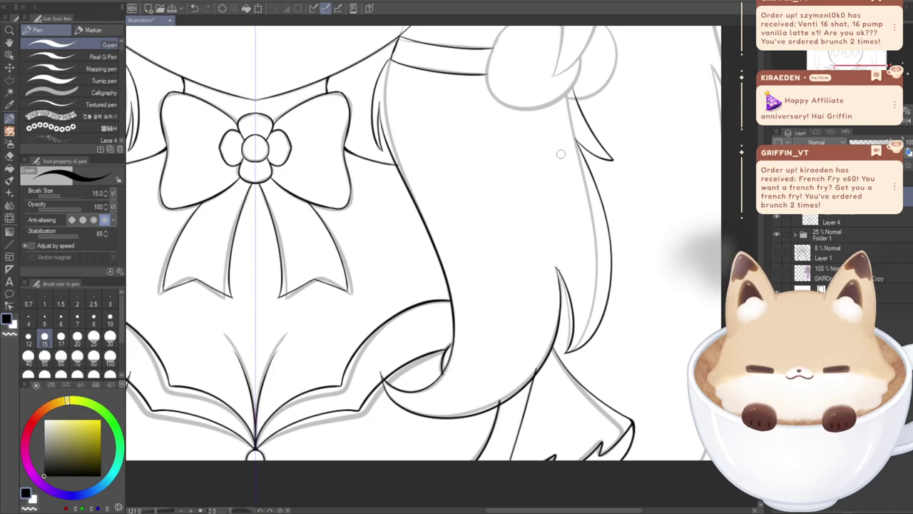
key("ctrl+z")
mouse_move(608, 165)
left_mouse_down()
mouse_move(622, 184)
mouse_move(598, 125)
mouse_move(567, 98)
left_mouse_up()
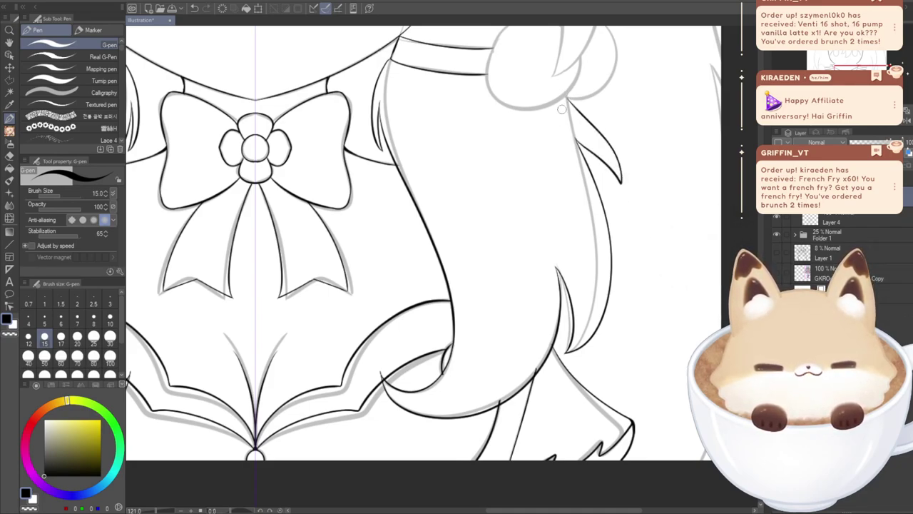
key("ctrl+z")
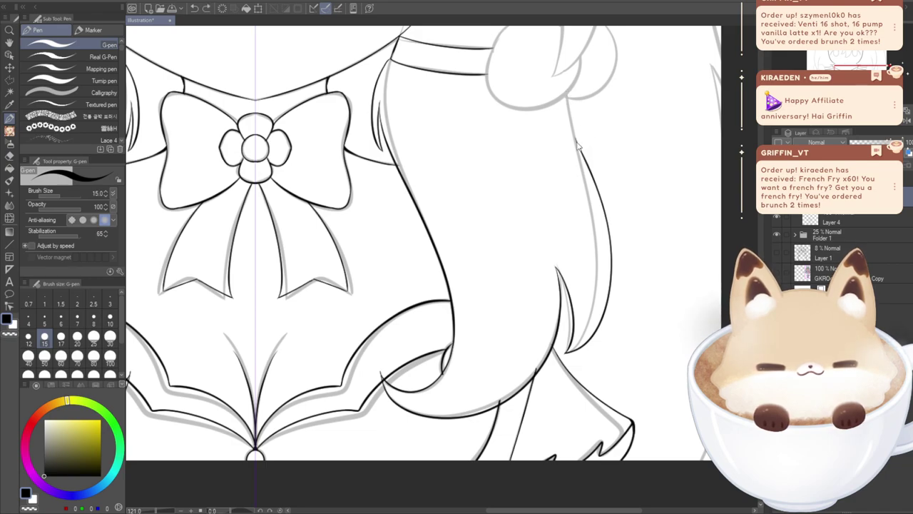
- Ink the small tuft's outer curve from beneath the bobble down to its pointed tip
mouse_move(575, 137)
left_mouse_down()
mouse_move(607, 175)
mouse_move(606, 143)
mouse_move(569, 87)
left_mouse_up()
key("ctrl+z")
mouse_move(574, 137)
left_mouse_down()
mouse_move(617, 182)
mouse_move(622, 171)
mouse_move(571, 85)
left_mouse_up()
key("ctrl+z")
mouse_move(575, 137)
left_mouse_down()
mouse_move(618, 198)
mouse_move(617, 236)
mouse_move(633, 210)
mouse_move(622, 158)
mouse_move(571, 85)
left_mouse_up()
key("ctrl+z")
mouse_move(575, 137)
left_mouse_down()
mouse_move(622, 221)
mouse_move(629, 214)
mouse_move(577, 89)
mouse_move(603, 127)
mouse_move(615, 201)
mouse_move(606, 174)
mouse_move(575, 136)
mouse_move(614, 200)
left_mouse_up()
key("ctrl+z")
key("ctrl+z")
key("ctrl+z")
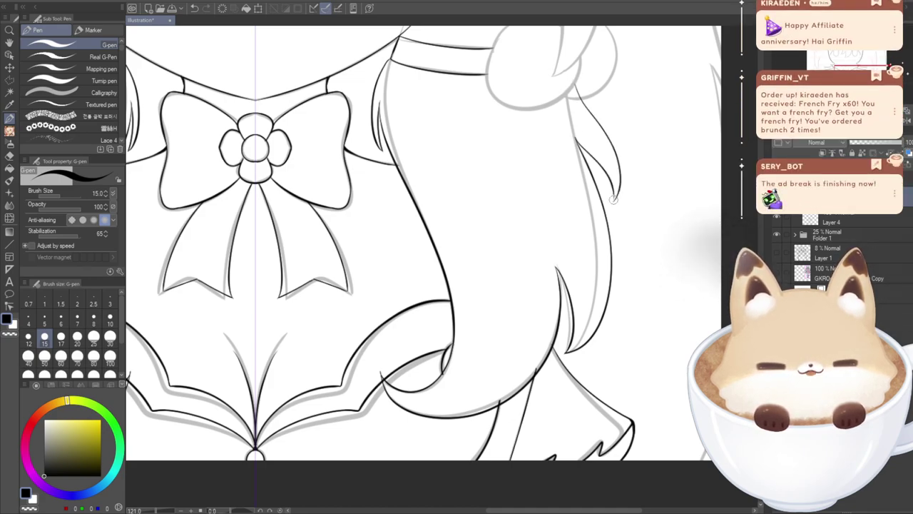
- Redraw the tuft's inner edge from the outer strand's upper end down to the tuft's tip
key("ctrl+z")
mouse_move(571, 132)
left_mouse_down()
mouse_move(618, 201)
mouse_move(594, 191)
mouse_move(576, 141)
mouse_move(612, 199)
left_mouse_up()
key("ctrl+z")
key("ctrl+z")
key("ctrl+z")
mouse_move(572, 136)
left_mouse_down()
mouse_move(614, 180)
mouse_move(599, 205)
left_mouse_up()
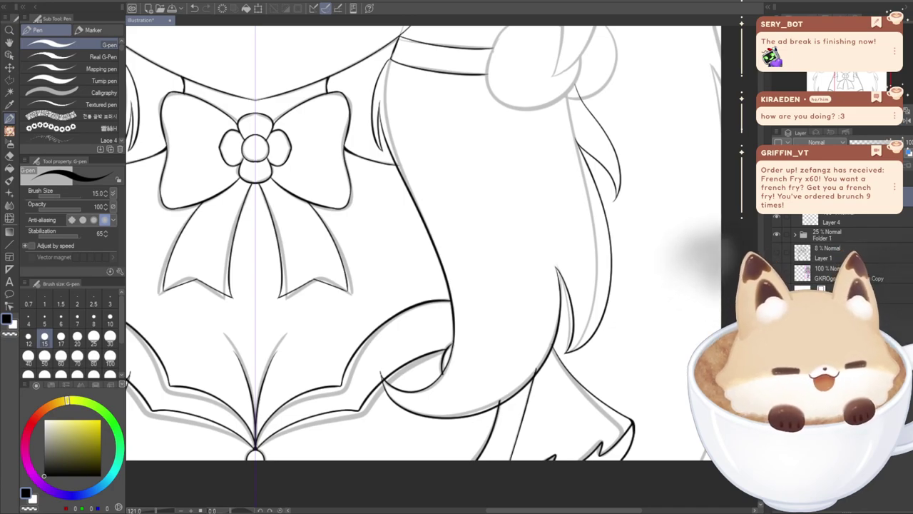
- Try to trace the outer arc of the back hair bobble over its faded line
scroll(424, 261, "up", 5)
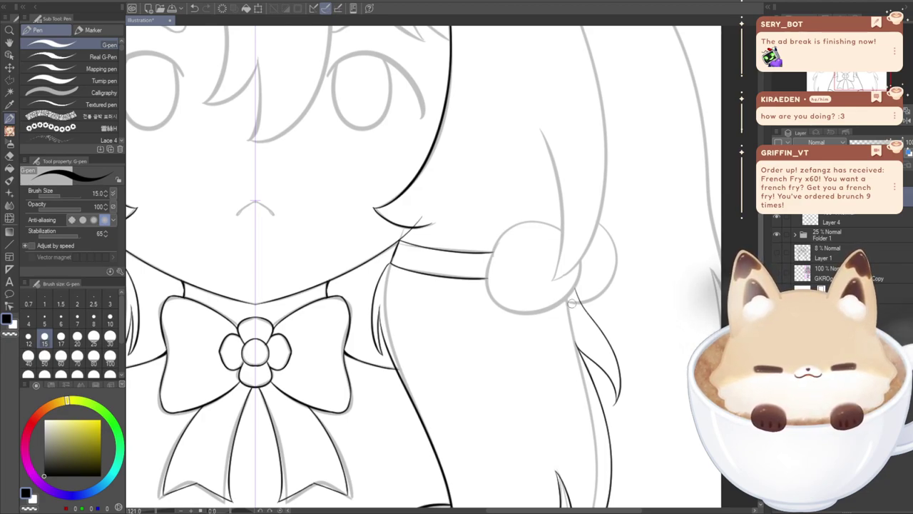
mouse_move(576, 303)
left_mouse_down()
mouse_move(617, 240)
mouse_move(592, 222)
left_mouse_up()
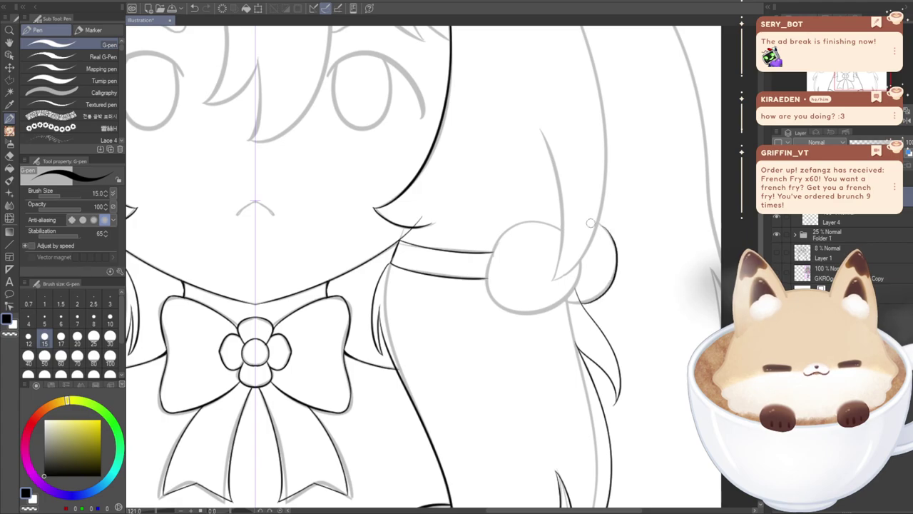
key("ctrl+z")
mouse_move(577, 302)
left_mouse_down()
mouse_move(607, 291)
mouse_move(616, 239)
mouse_move(595, 221)
left_mouse_up()
key("ctrl+z")
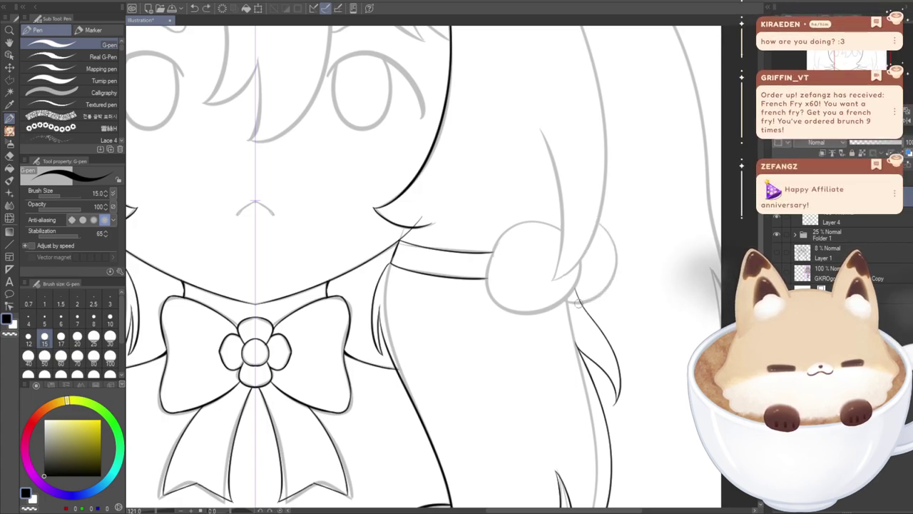
mouse_move(582, 303)
left_mouse_down()
mouse_move(623, 266)
mouse_move(599, 220)
left_mouse_up()
key("ctrl+z")
mouse_move(579, 302)
left_mouse_down()
mouse_move(610, 287)
mouse_move(615, 250)
mouse_move(593, 222)
mouse_move(618, 256)
mouse_move(609, 287)
mouse_move(578, 302)
mouse_move(608, 287)
mouse_move(596, 223)
left_mouse_up()
key("ctrl+z")
key("ctrl+z")
key("ctrl+z")
mouse_move(580, 301)
left_mouse_down()
mouse_move(613, 276)
mouse_move(595, 222)
left_mouse_up()
key("ctrl+z")
- Create a new layer for the hair bobbles and try the back bobble's arc on it
key("ctrl+shift+n")
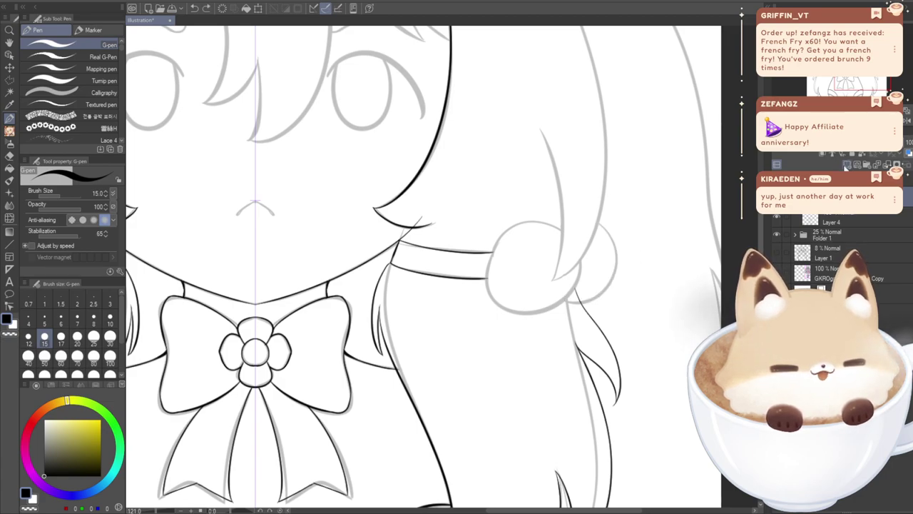
mouse_move(584, 302)
left_mouse_down()
mouse_move(615, 240)
mouse_move(577, 221)
left_mouse_up()
key("ctrl+z")
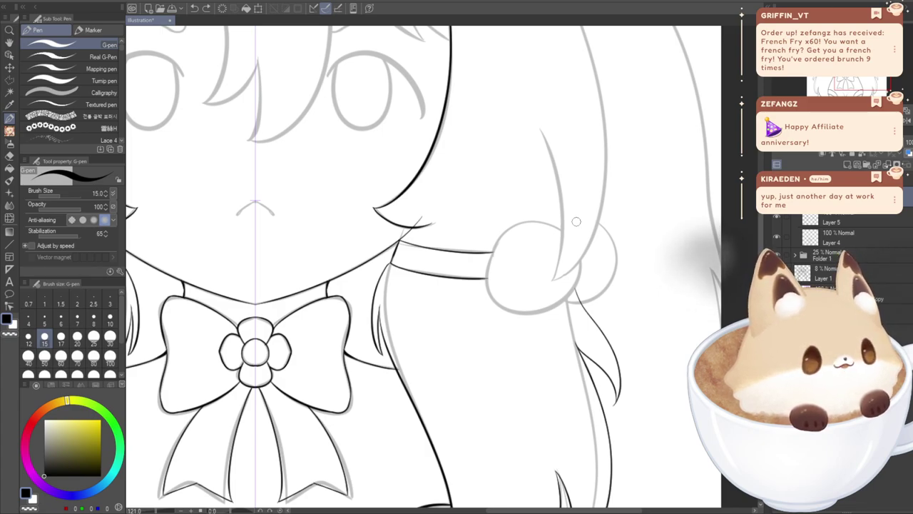
- Try repeatedly to trace the front hair bobble as a single round stroke
mouse_move(510, 313)
left_mouse_down()
mouse_move(561, 215)
mouse_move(529, 216)
left_mouse_up()
key("ctrl+z")
mouse_move(495, 250)
left_mouse_down()
mouse_move(505, 315)
mouse_move(587, 302)
mouse_move(567, 220)
mouse_move(502, 238)
mouse_move(487, 298)
mouse_move(561, 323)
mouse_move(579, 236)
left_mouse_up()
key("ctrl+z")
mouse_move(581, 283)
left_mouse_down()
mouse_move(490, 265)
mouse_move(515, 227)
mouse_move(568, 297)
mouse_move(498, 247)
left_mouse_up()
key("ctrl+z")
key("ctrl+z")
key("ctrl+z")
key("ctrl+z")
mouse_move(496, 312)
left_mouse_down()
mouse_move(578, 295)
mouse_move(557, 222)
mouse_move(490, 260)
left_mouse_up()
key("ctrl+z")
mouse_move(502, 230)
left_mouse_down()
mouse_move(529, 326)
mouse_move(497, 254)
mouse_move(487, 254)
mouse_move(585, 239)
mouse_move(552, 312)
mouse_move(479, 287)
mouse_move(497, 245)
mouse_move(556, 222)
mouse_move(576, 279)
mouse_move(520, 311)
mouse_move(490, 262)
left_mouse_up()
key("ctrl+z")
key("ctrl+z")
key("ctrl+z")
mouse_move(492, 309)
left_mouse_down()
mouse_move(586, 250)
mouse_move(520, 215)
mouse_move(490, 263)
left_mouse_up()
key("ctrl+z")
mouse_move(495, 311)
left_mouse_down()
mouse_move(577, 279)
mouse_move(501, 227)
mouse_move(490, 258)
mouse_move(567, 305)
mouse_move(495, 251)
left_mouse_up()
key("ctrl+z")
key("ctrl+z")
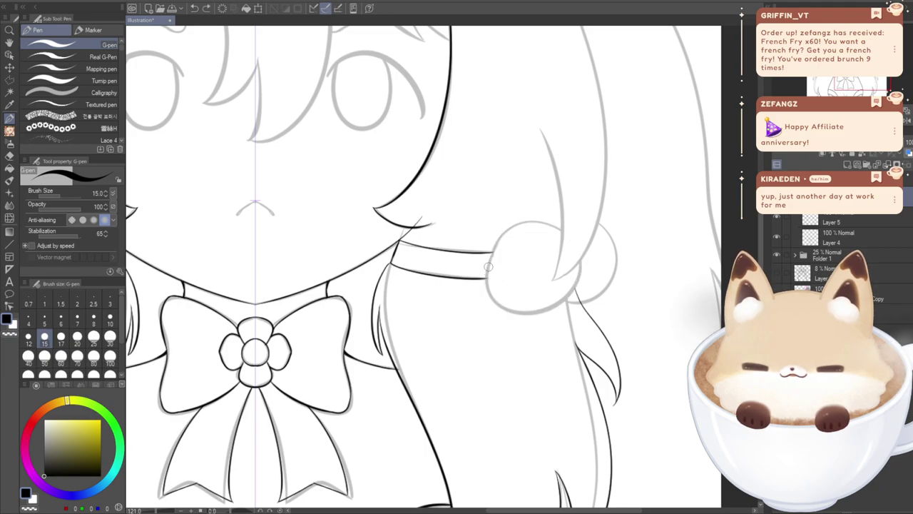
- Ink the front hair bobble as a full circle at the end of the double band
mouse_move(521, 319)
left_mouse_down()
mouse_move(534, 216)
mouse_move(488, 282)
left_mouse_up()
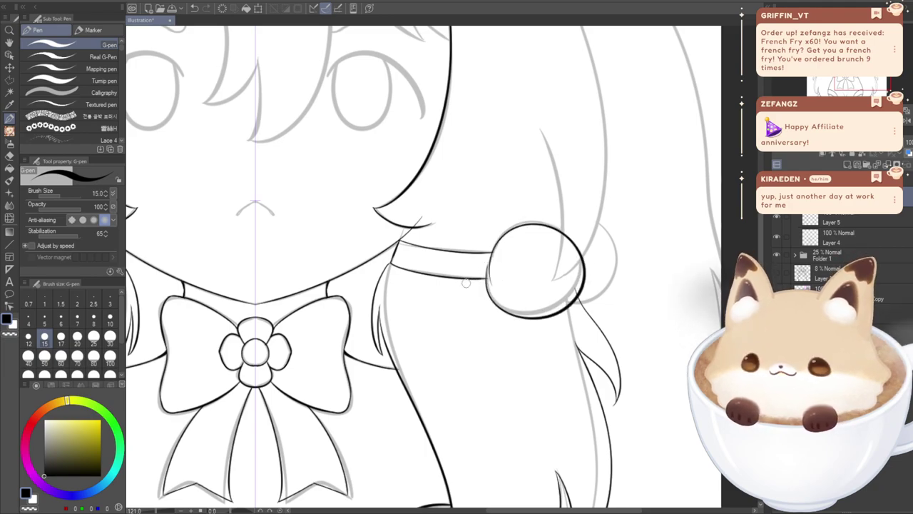
key("ctrl+z")
mouse_move(547, 217)
left_mouse_down()
mouse_move(582, 284)
mouse_move(503, 313)
mouse_move(475, 262)
left_mouse_up()
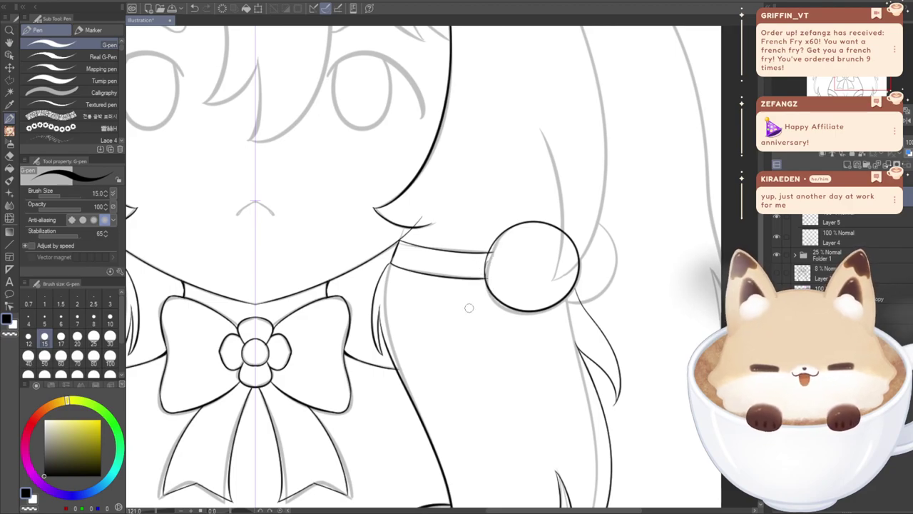
- Nudge the inked bobble circles slightly down to match the faded bobble
key("ctrl+t")
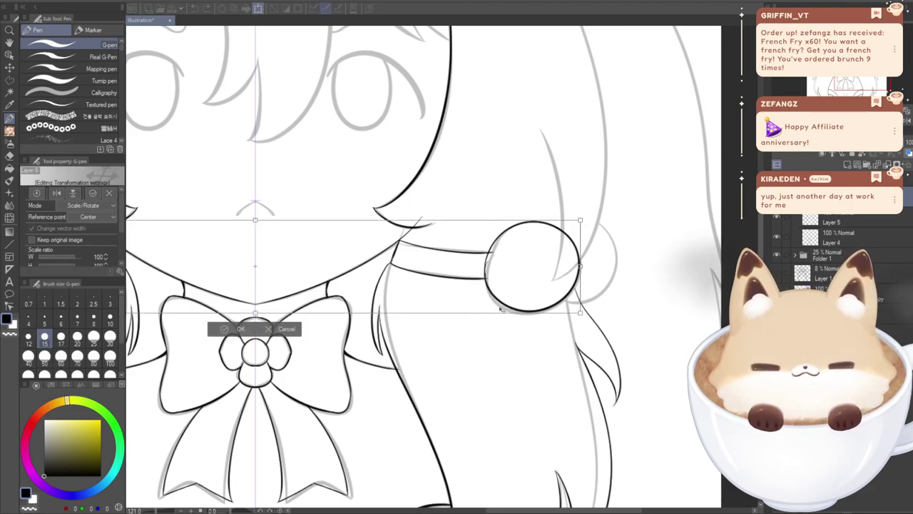
left_click(286, 329)
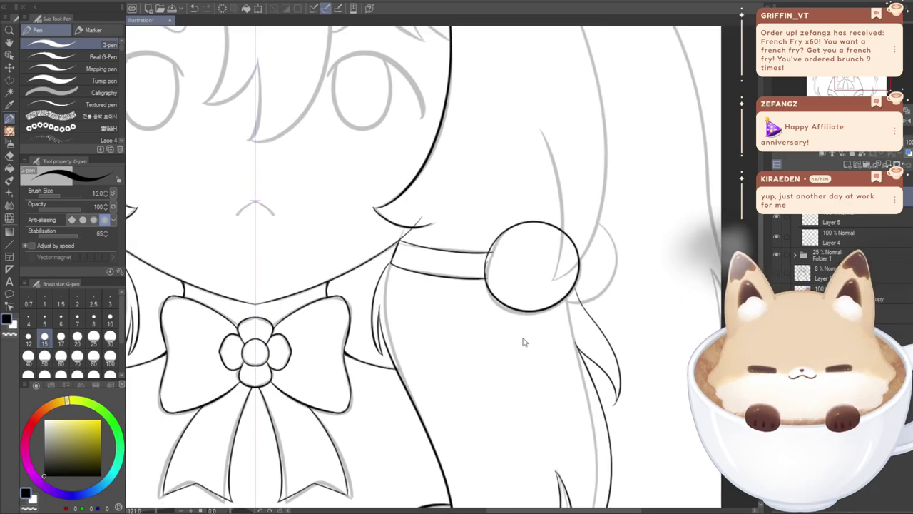
key("ctrl+t")
key("Down")
key("Down")
key("Down")
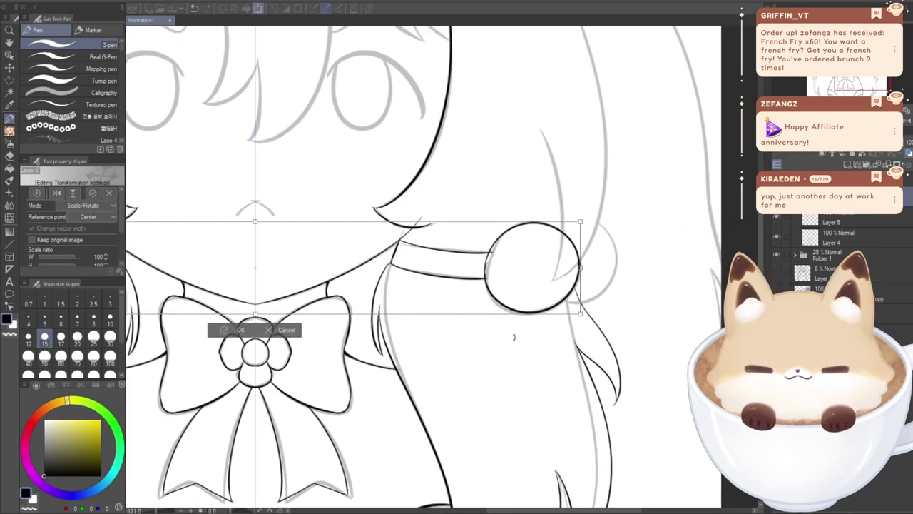
key("Down")
key("Right")
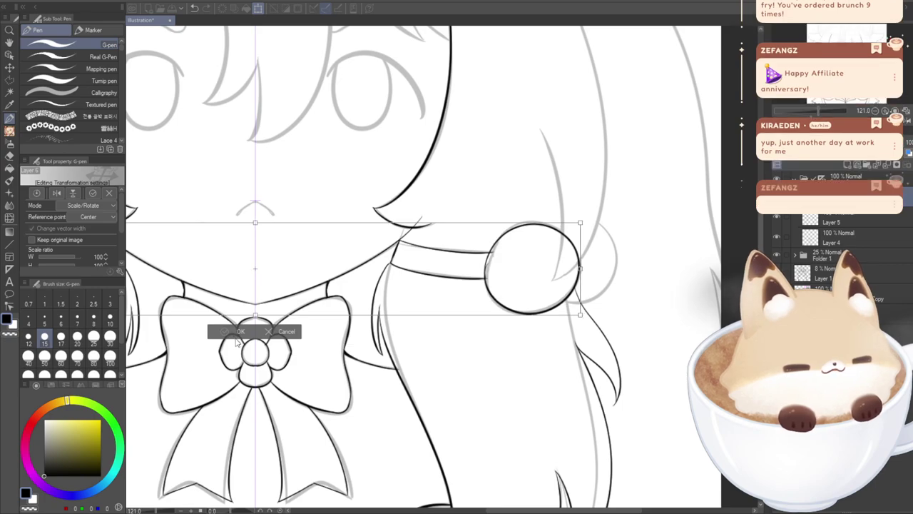
left_click(228, 332)
left_click(9, 156)
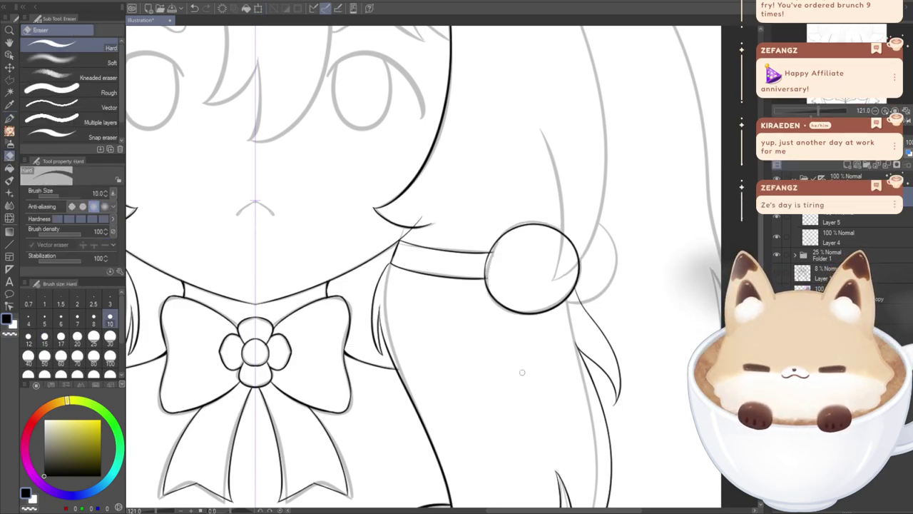
left_click_drag(552, 510, 458, 510)
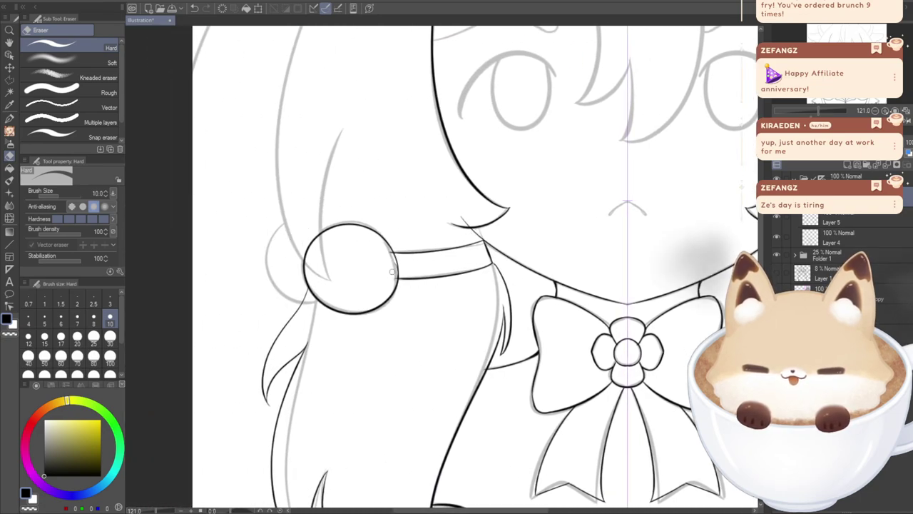
left_click_drag(492, 511, 592, 510)
key("p")
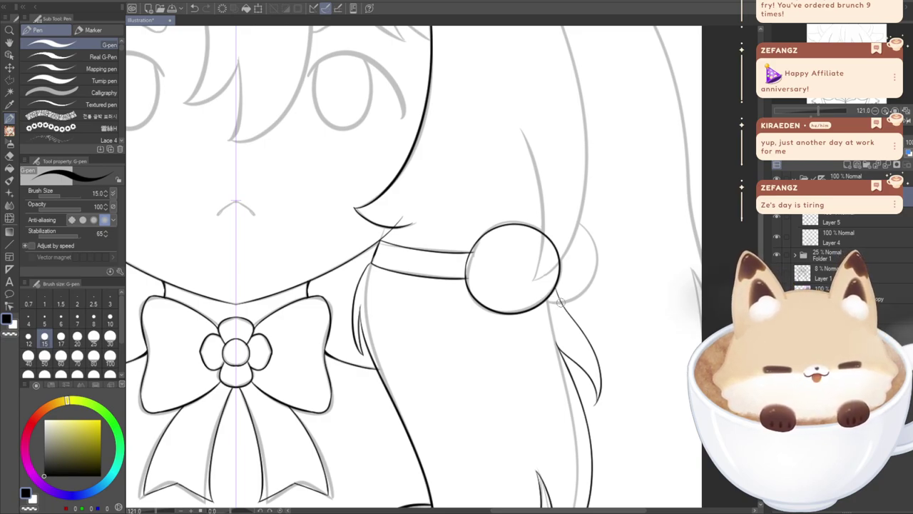
- Try again to trace the back bobble's outer arc, starting from its lower edge beside the front bobble
key("ctrl+z")
mouse_move(583, 296)
left_mouse_down()
mouse_move(598, 243)
mouse_move(575, 220)
left_mouse_up()
key("ctrl+z")
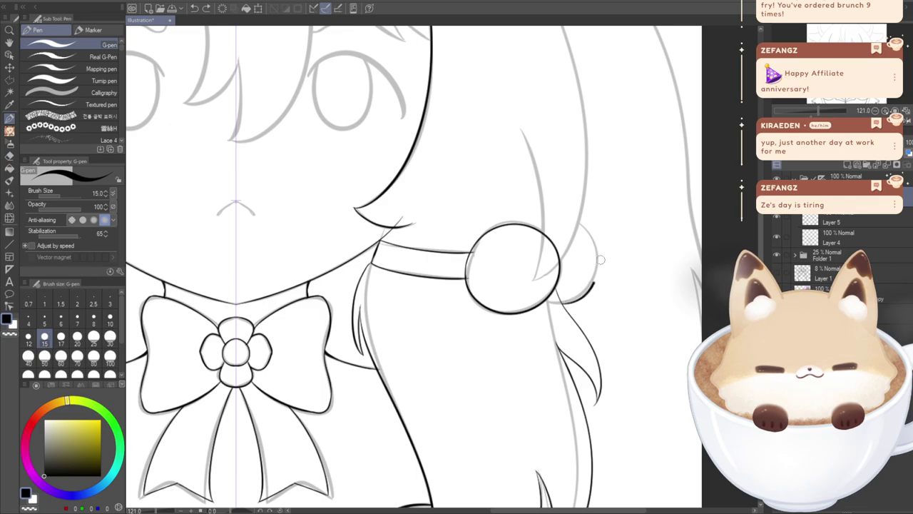
key("ctrl+z")
key("ctrl+z")
mouse_move(561, 303)
left_mouse_down()
mouse_move(593, 230)
mouse_move(536, 239)
left_mouse_up()
key("ctrl+z")
key("ctrl+z")
mouse_move(579, 295)
left_mouse_down()
mouse_move(599, 244)
mouse_move(558, 208)
mouse_move(531, 225)
mouse_move(552, 211)
mouse_move(597, 239)
mouse_move(588, 288)
mouse_move(559, 304)
left_mouse_up()
key("ctrl+z")
key("ctrl+z")
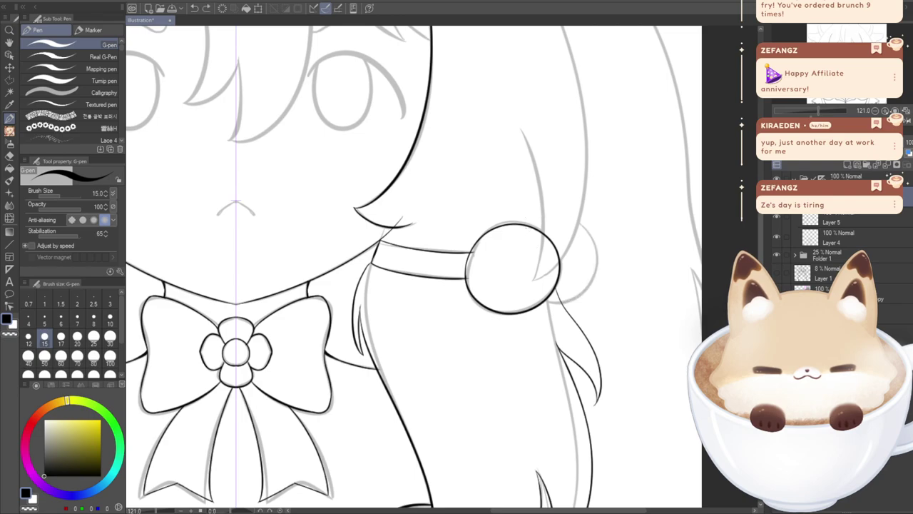
- Ink the back hair bobble as a rounded arc from above the front bobble around to its lower side
mouse_move(532, 219)
left_mouse_down()
mouse_move(579, 218)
mouse_move(600, 269)
mouse_move(559, 299)
left_mouse_up()
key("ctrl+z")
mouse_move(592, 240)
left_mouse_down()
mouse_move(584, 294)
mouse_move(559, 303)
left_mouse_up()
key("ctrl+z")
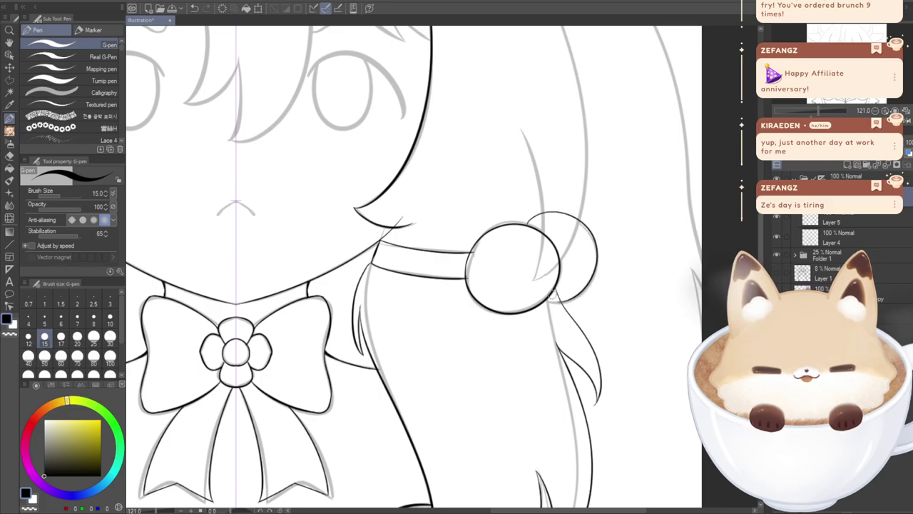
key("ctrl+z")
mouse_move(583, 221)
left_mouse_down()
mouse_move(570, 303)
mouse_move(558, 298)
mouse_move(590, 290)
mouse_move(597, 238)
mouse_move(555, 213)
left_mouse_up()
key("ctrl+z")
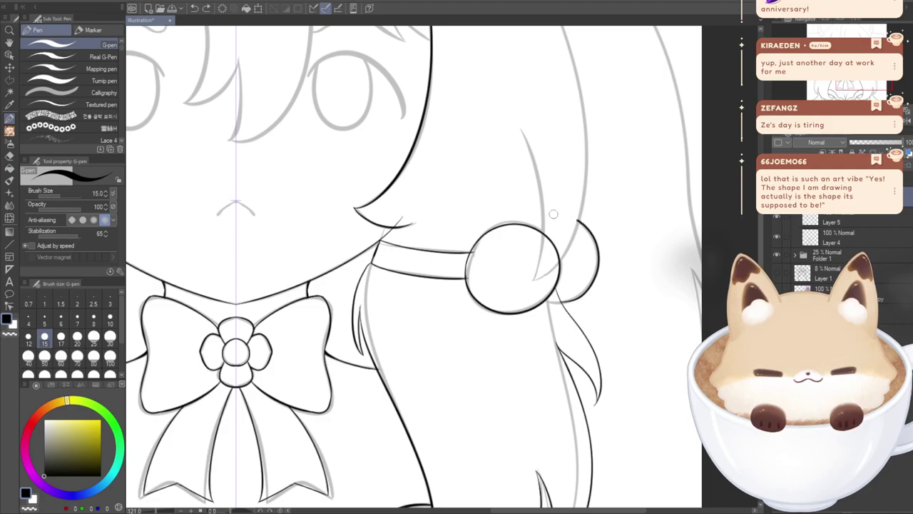
key("ctrl+z")
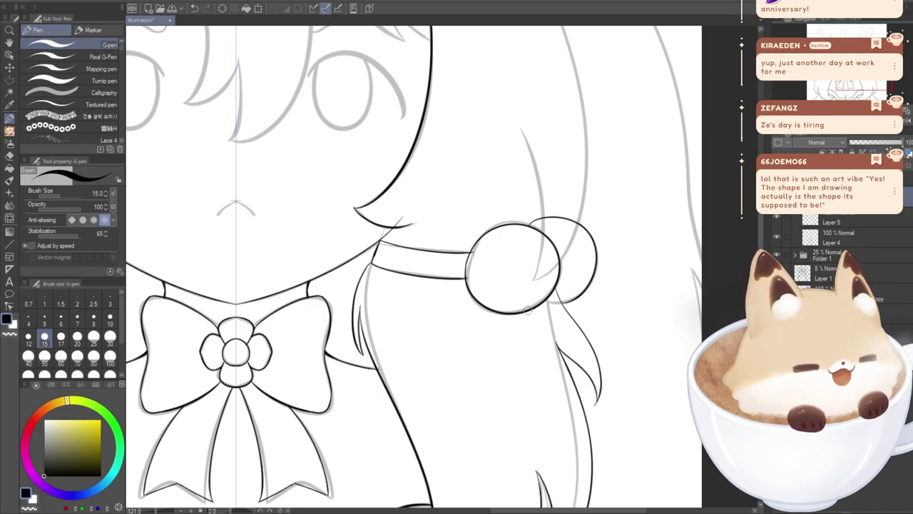
- Try again to ink the back hair bobble as one arc running from its lower edge up and over behind the front bobble
key("ctrl+z")
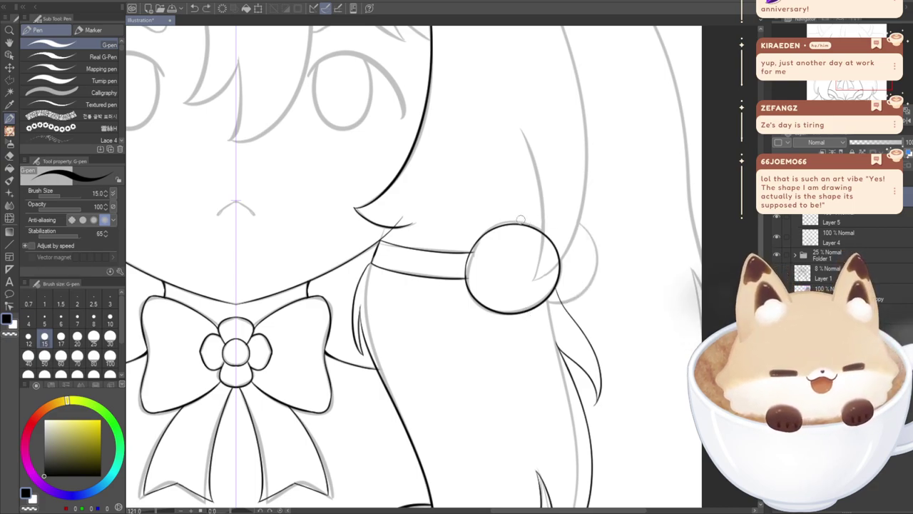
mouse_move(599, 241)
left_mouse_down()
mouse_move(589, 300)
mouse_move(561, 295)
mouse_move(598, 243)
mouse_move(542, 209)
mouse_move(512, 231)
left_mouse_up()
key("ctrl+z")
key("ctrl+z")
mouse_move(597, 277)
left_mouse_down()
mouse_move(575, 211)
mouse_move(523, 227)
left_mouse_up()
key("ctrl+z")
left_click_drag(560, 298, 567, 211)
key("ctrl+z")
mouse_move(572, 302)
left_mouse_down()
mouse_move(601, 254)
mouse_move(550, 209)
mouse_move(509, 217)
left_mouse_up()
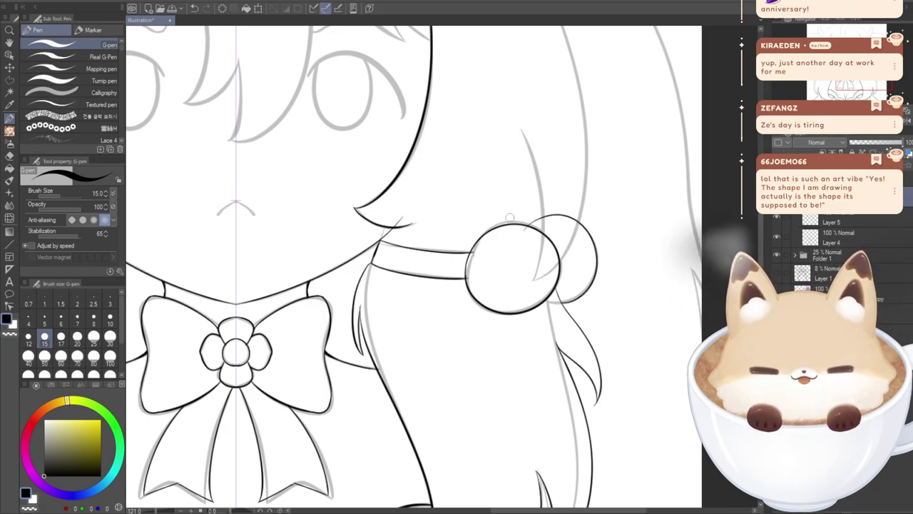
key("e")
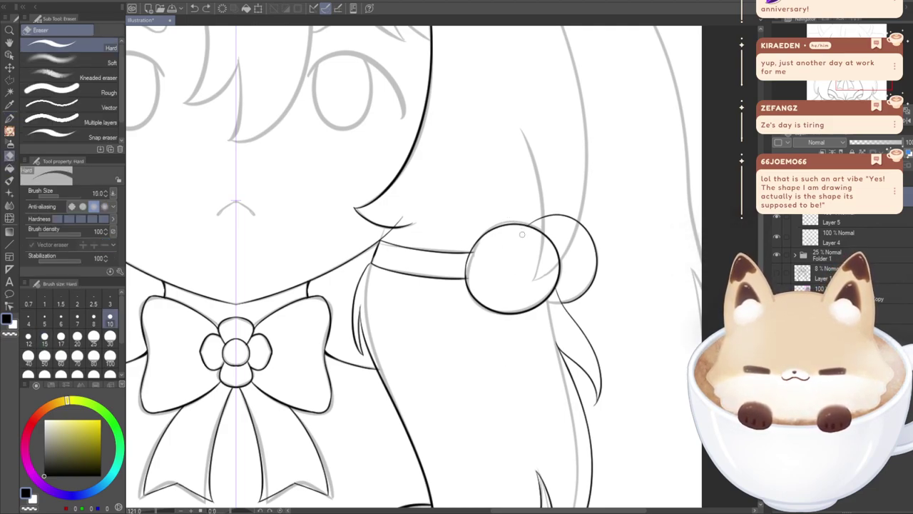
key("ctrl+z")
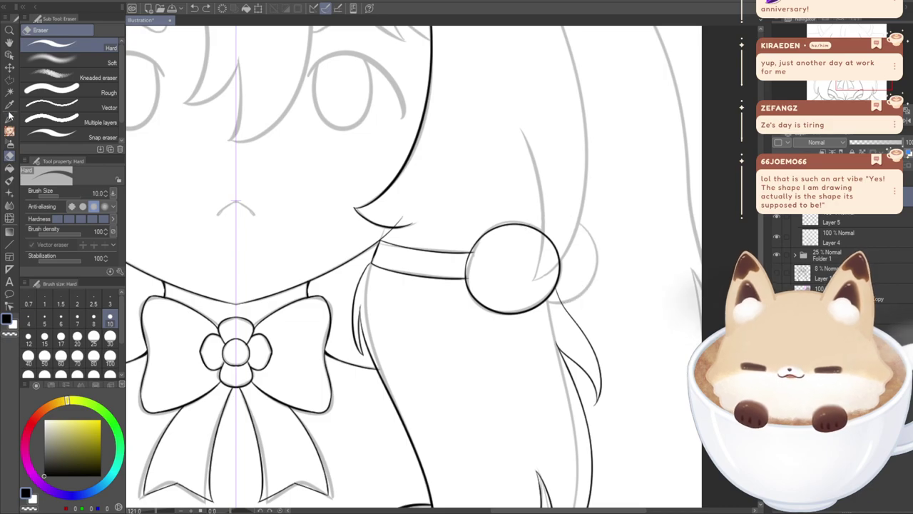
- Retry the back bobble's outer arc with the G-pen, following the faded circle from its lower edge upward
left_click(10, 117)
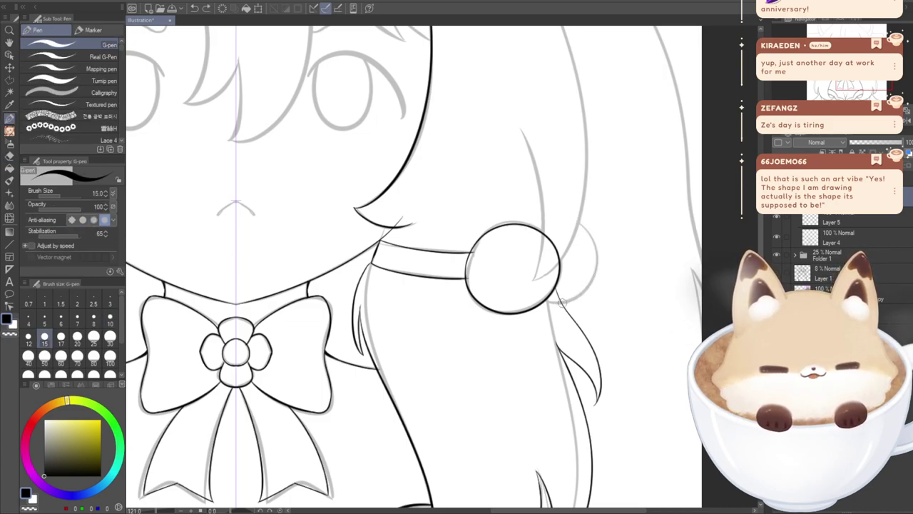
key("ctrl+z")
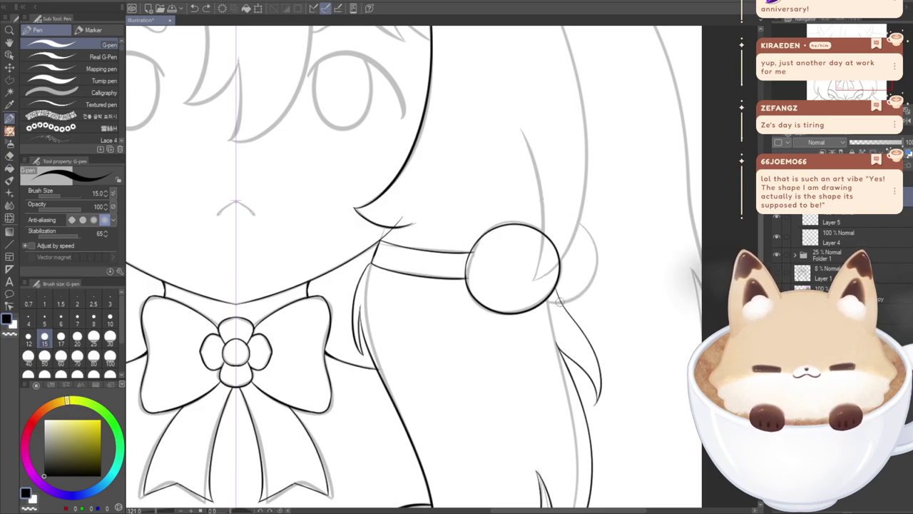
key("ctrl+z")
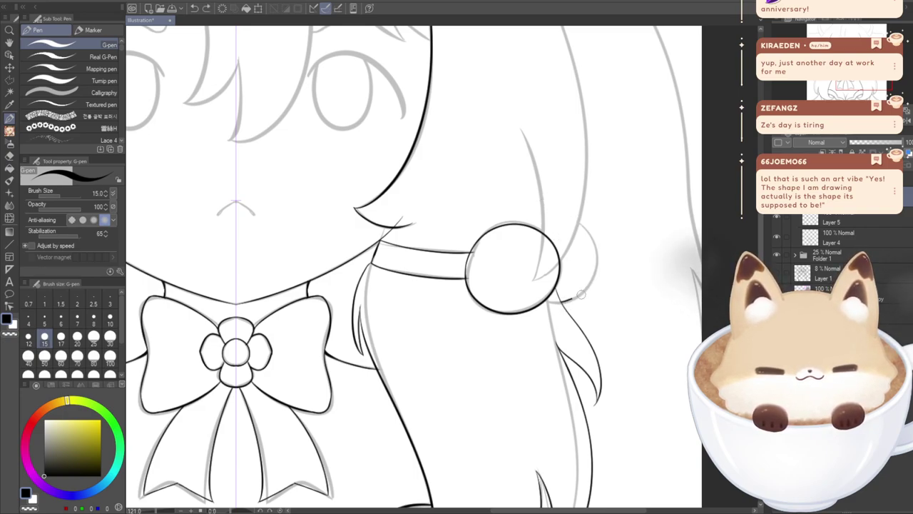
key("ctrl+z")
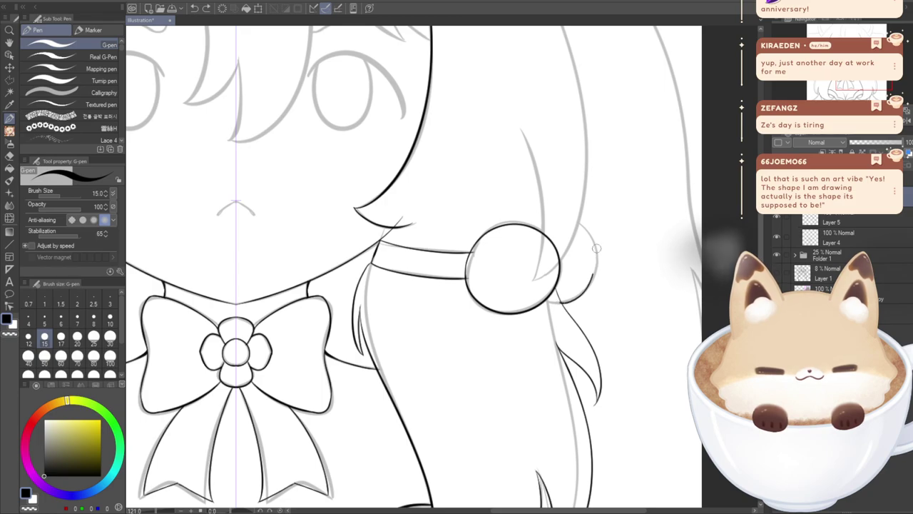
key("ctrl+z")
mouse_move(600, 267)
left_mouse_down()
mouse_move(578, 212)
mouse_move(560, 206)
left_mouse_up()
left_click(10, 164)
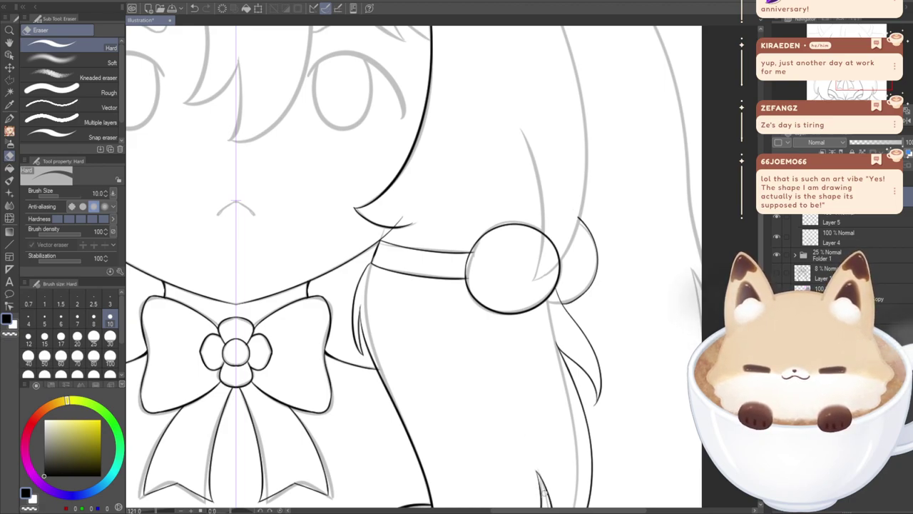
- Ink the back bobble's outer arc from beside the front bobble to the faded hair line and trim its upper end
left_click(11, 119)
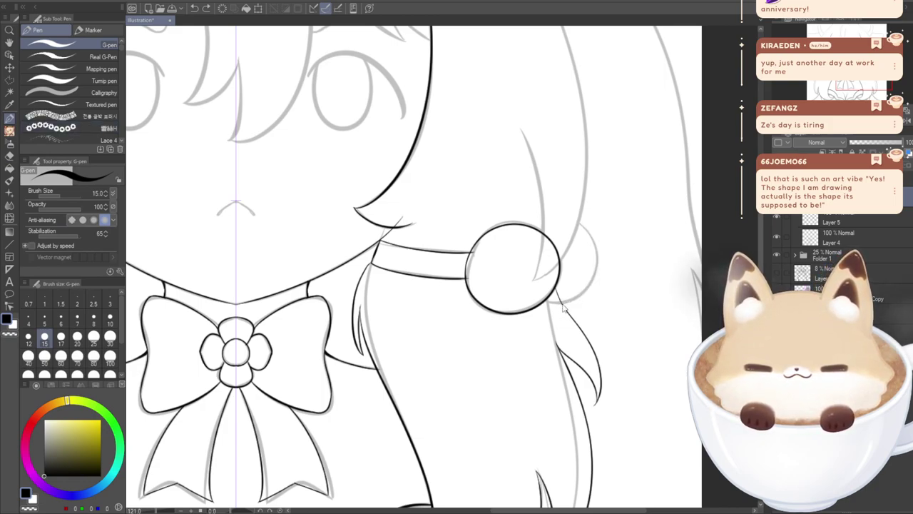
mouse_move(563, 303)
left_mouse_down()
mouse_move(598, 253)
mouse_move(558, 210)
left_mouse_up()
key("e")
left_click_drag(543, 511, 470, 492)
left_click_drag(185, 213, 191, 215)
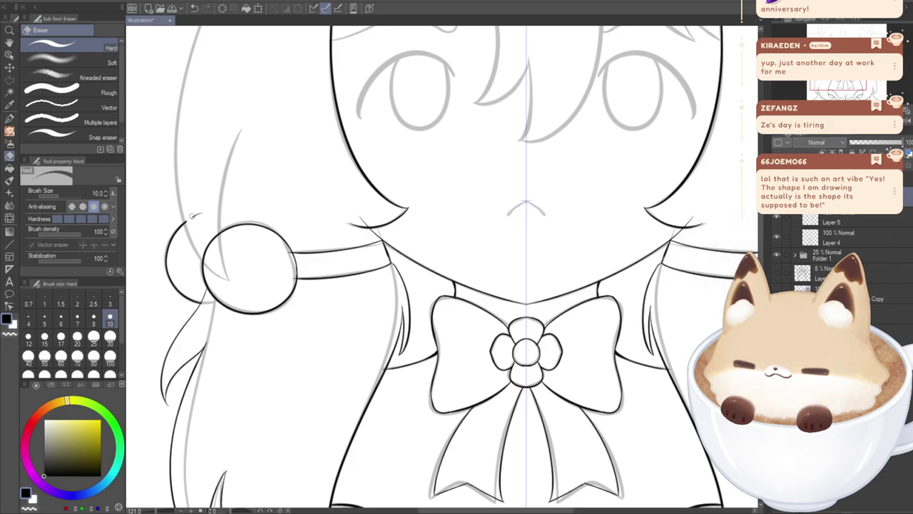
- Erase the band lines on Layer 5 where they overlap the inside of the front hair bobble
left_click(9, 118)
left_click(790, 163)
mouse_move(571, 214)
left_mouse_down()
mouse_move(531, 202)
mouse_move(399, 206)
left_mouse_up()
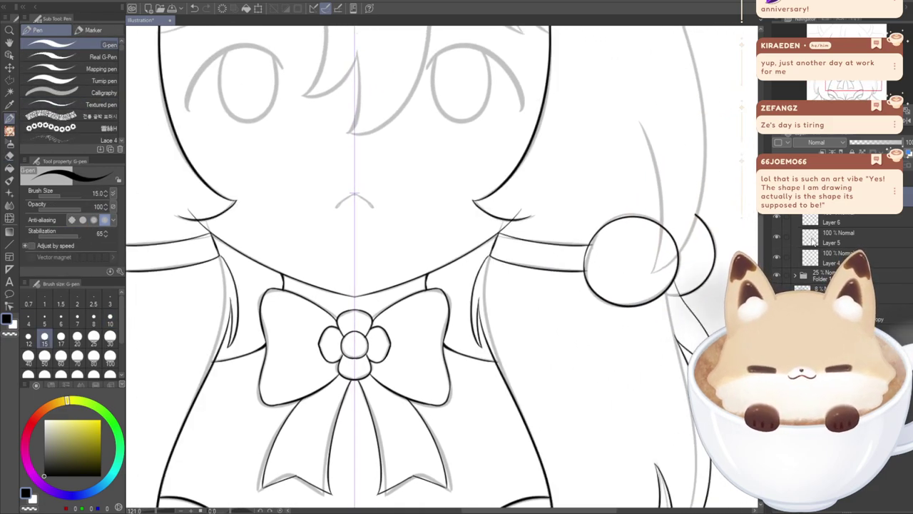
left_click(800, 232)
key("e")
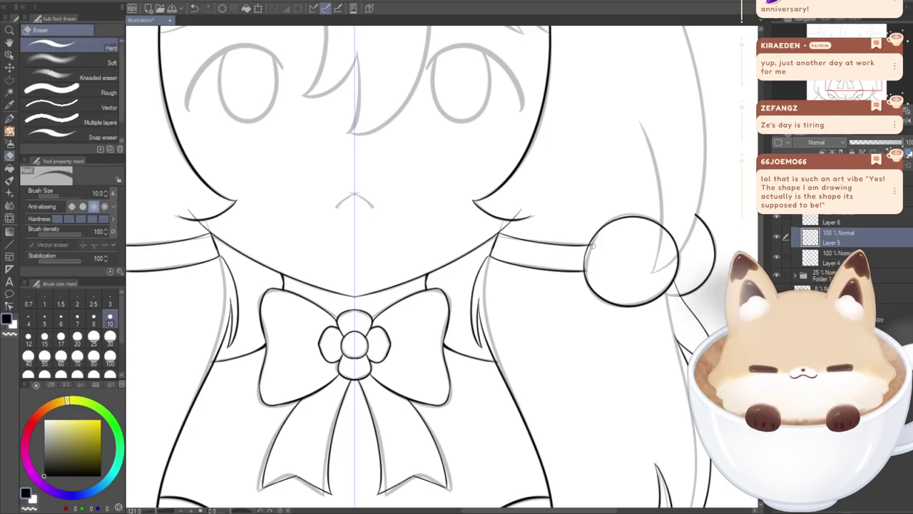
left_click_drag(570, 510, 489, 504)
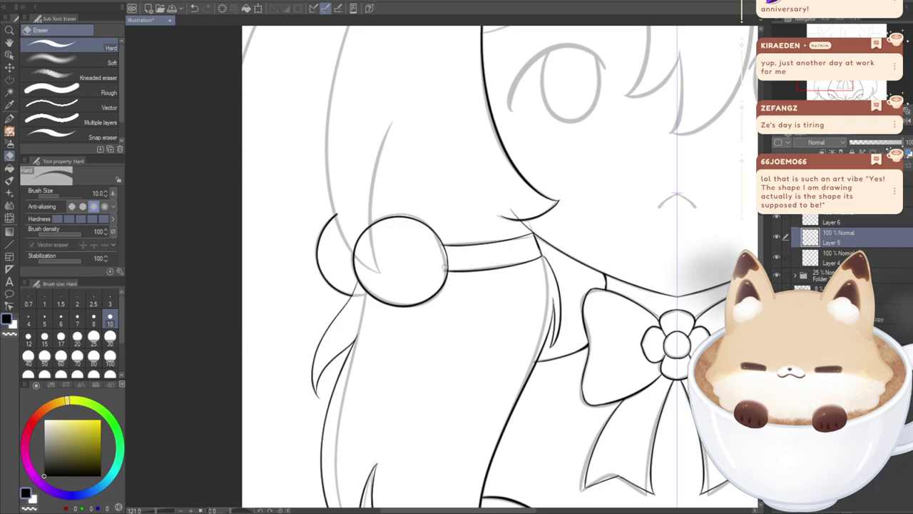
key("p")
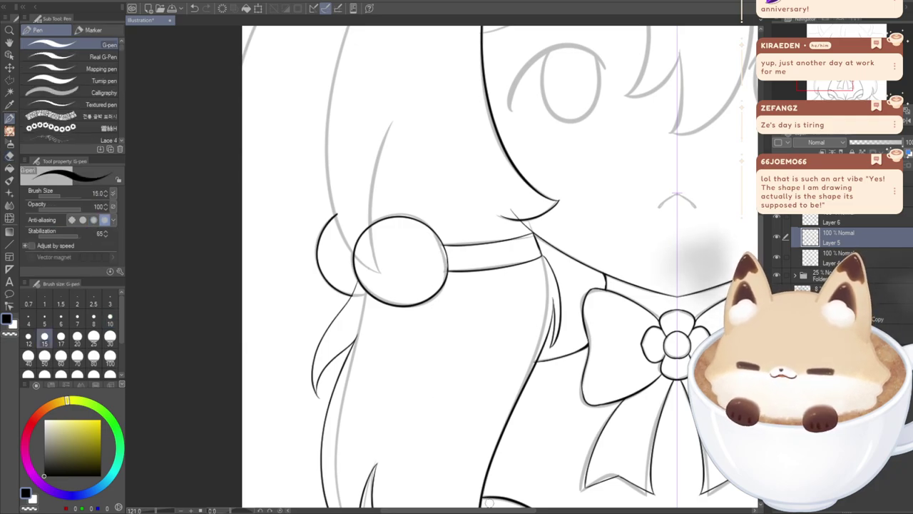
- Make Layer 6 the active layer again for inking the upper hair
scroll(489, 511, "right", 5)
scroll(528, 507, "right", 1)
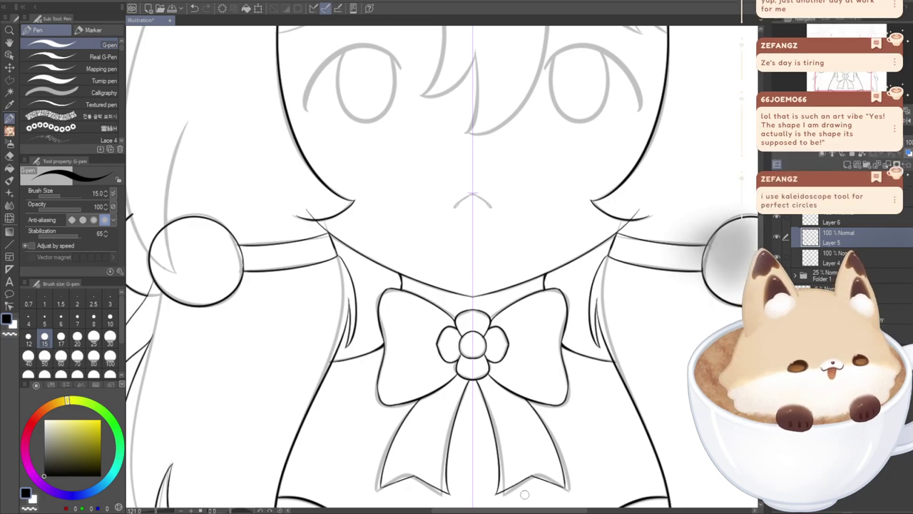
left_click_drag(530, 505, 589, 508)
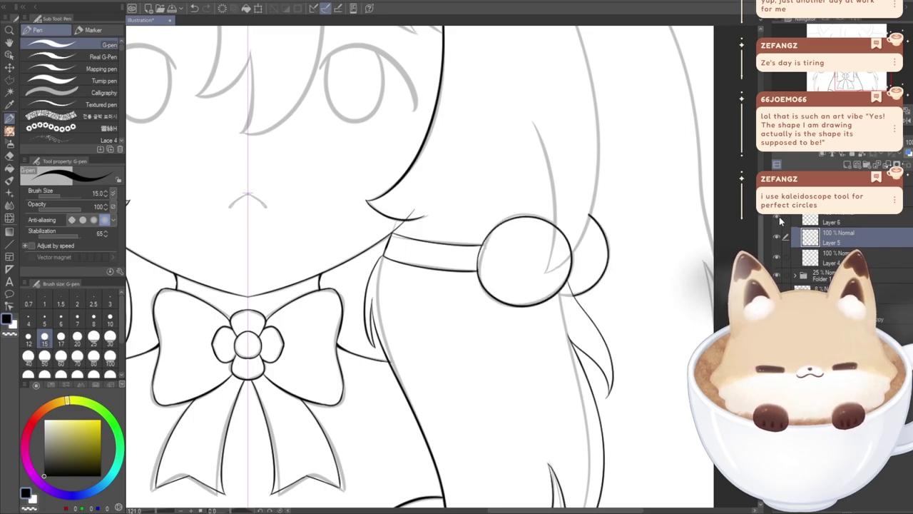
scroll(794, 224, "down", 1)
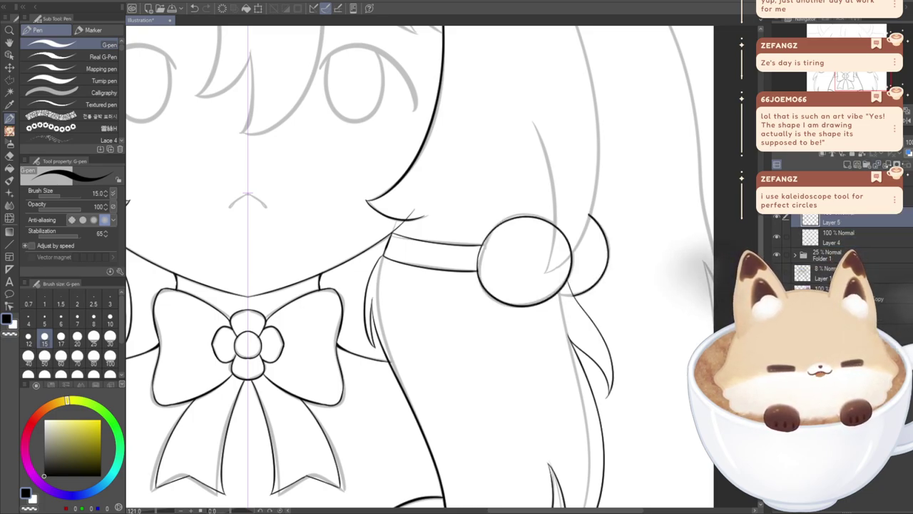
left_click(832, 200)
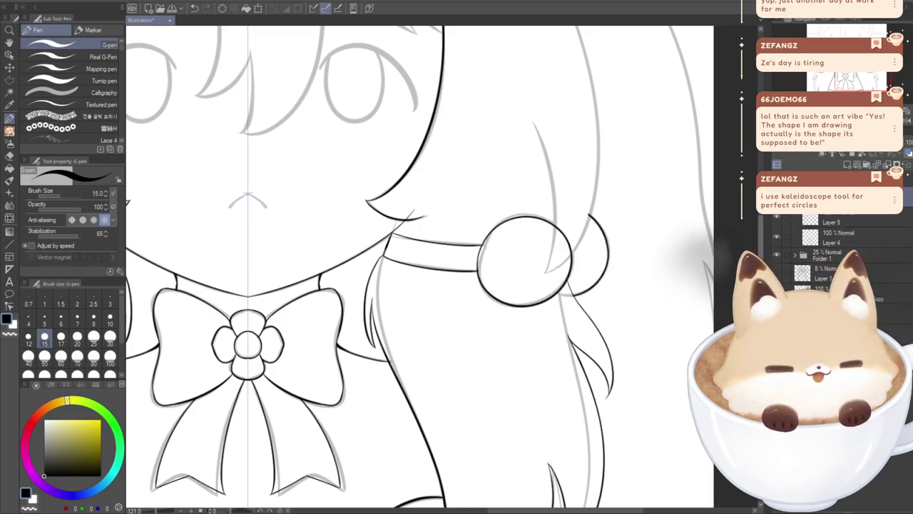
left_click_drag(760, 269, 760, 241)
scroll(761, 241, "up", 3)
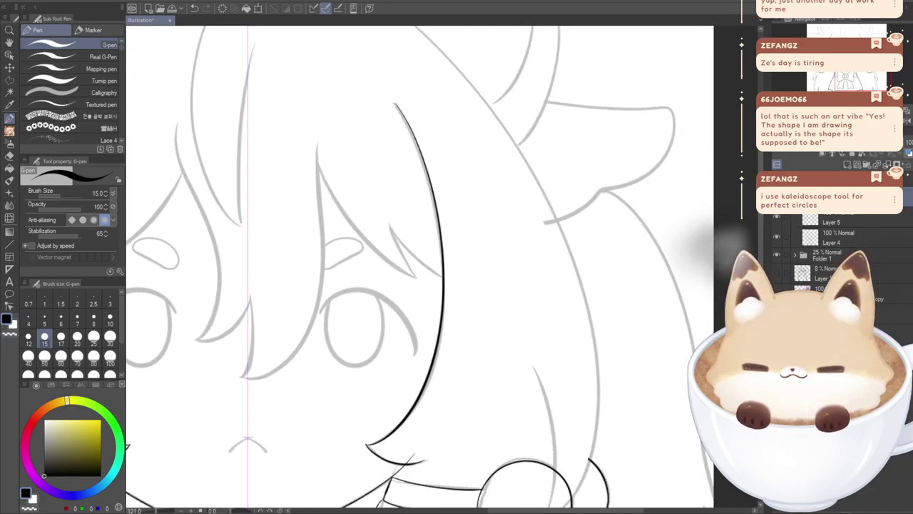
scroll(521, 252, "down", 4)
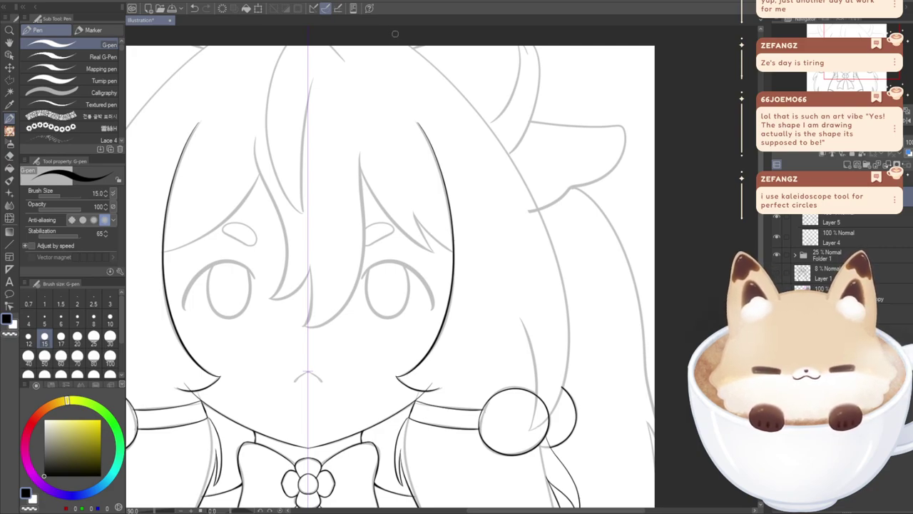
- Try to ink the outer hair outline from the top of the head down towards the bobbles
left_click_drag(421, 46, 535, 163)
left_click_drag(564, 242, 567, 321)
key("ctrl+z")
mouse_move(392, 35)
left_mouse_down()
mouse_move(570, 390)
mouse_move(575, 299)
left_mouse_up()
key("ctrl+z")
- Try inking the outer hair outline down to the bobble together with the short inner strand curving up from it
mouse_move(395, 36)
left_mouse_down()
mouse_move(532, 172)
mouse_move(572, 417)
mouse_move(549, 448)
left_mouse_up()
key("ctrl+z")
mouse_move(410, 45)
left_mouse_down()
mouse_move(534, 184)
mouse_move(572, 388)
mouse_move(529, 428)
mouse_move(516, 315)
left_mouse_up()
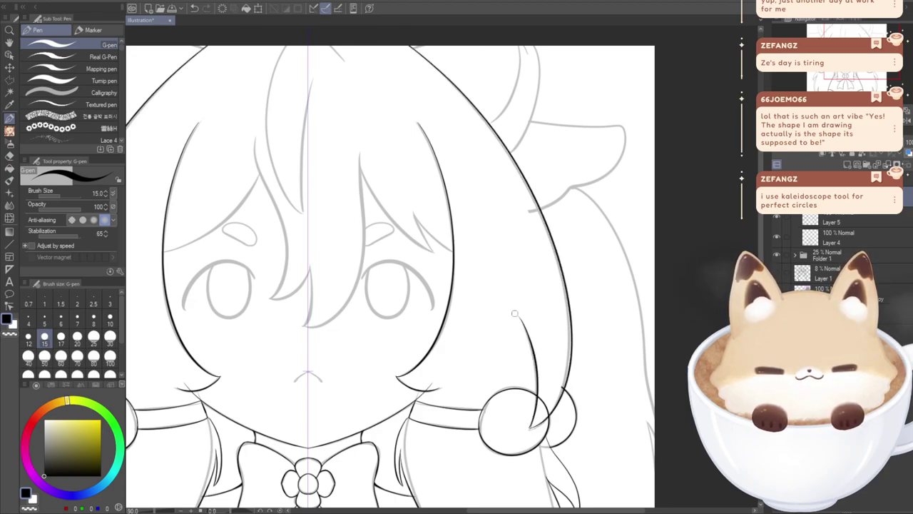
key("ctrl+z")
left_click_drag(530, 429, 517, 308)
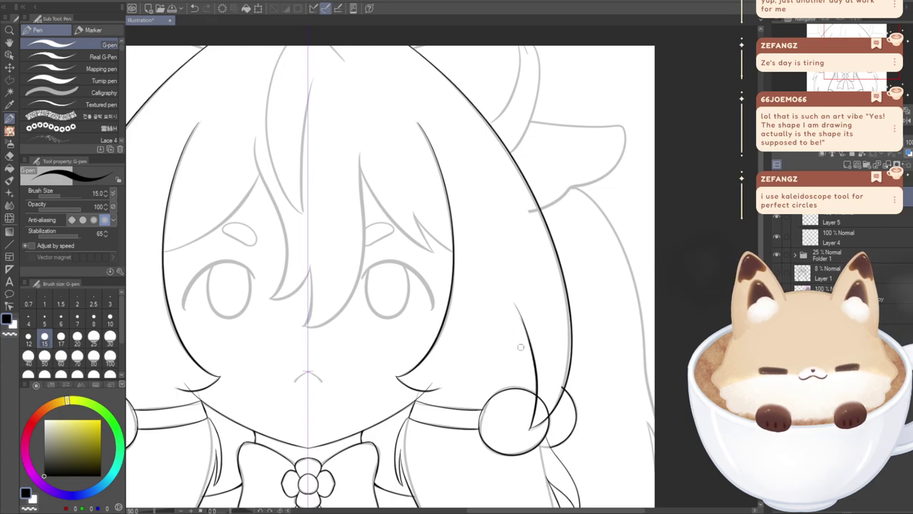
key("ctrl+z")
key("ctrl+z")
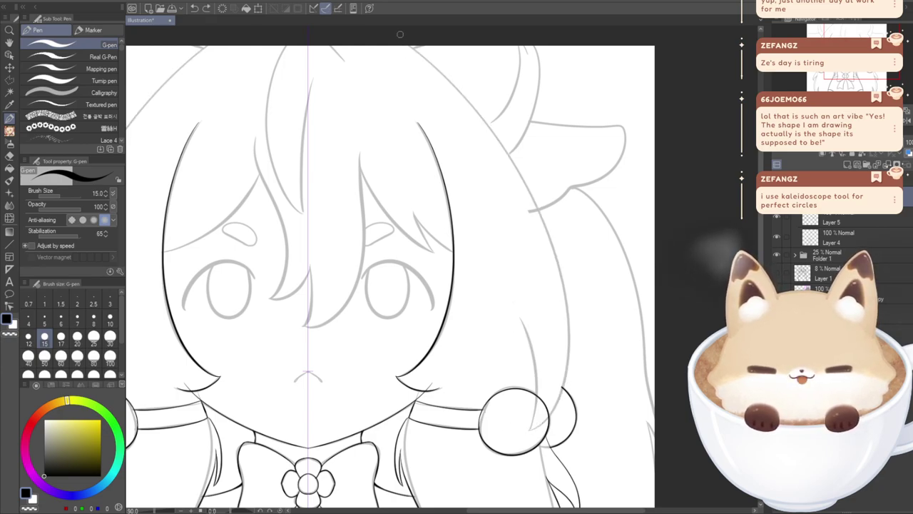
- Try a wider outer hair outline with the inner strand, check it against the sketch folder, and undo it
mouse_move(422, 40)
left_mouse_down()
mouse_move(489, 91)
mouse_move(574, 280)
left_mouse_up()
left_click_drag(575, 280, 568, 405)
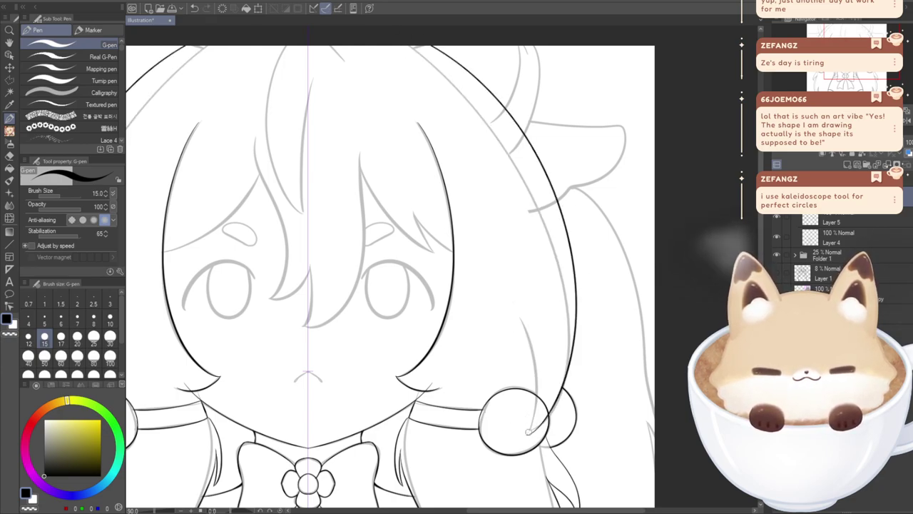
left_click_drag(529, 432, 523, 324)
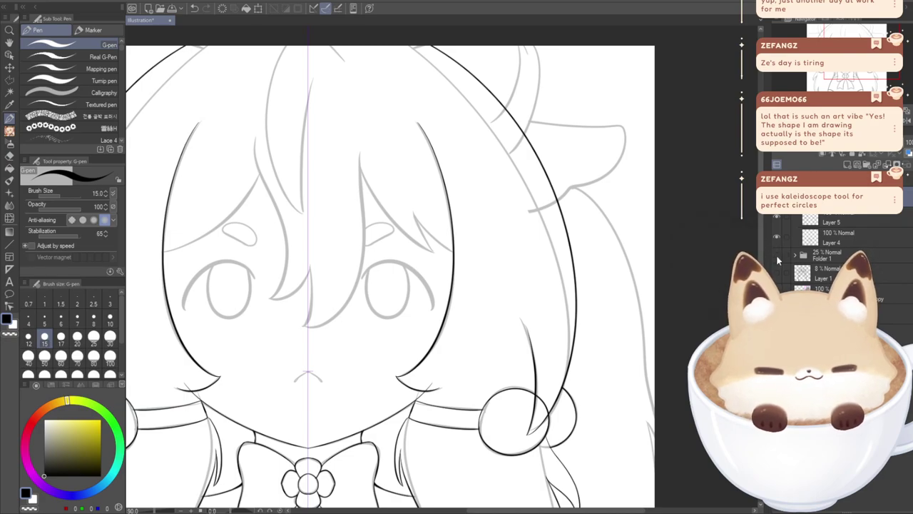
left_click(776, 271)
left_click(777, 255)
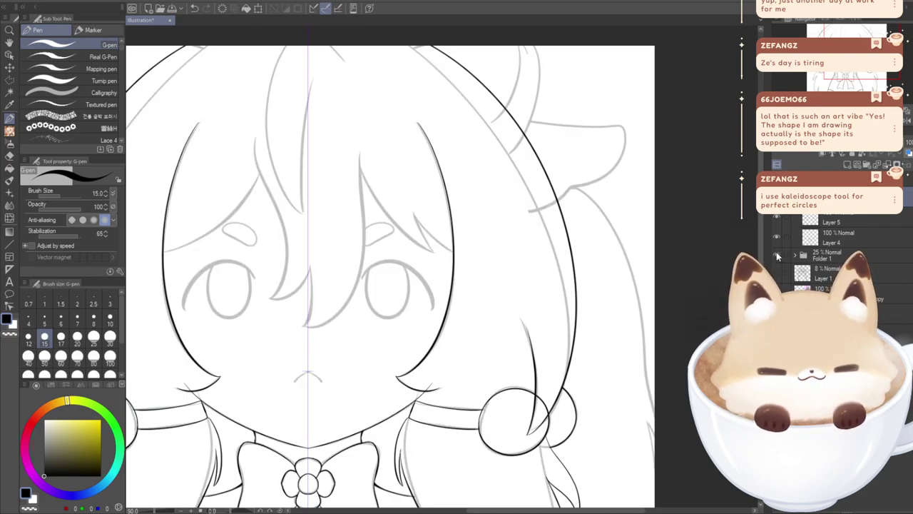
key("ctrl+z")
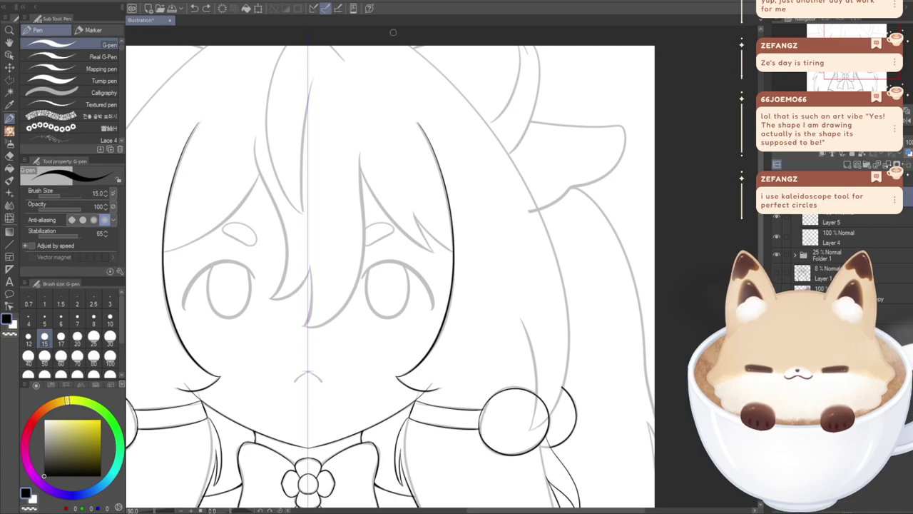
- Try the outer hair outline again, carrying it over the front bobble into the strand's pointed tip
mouse_move(442, 57)
left_mouse_down()
mouse_move(557, 194)
mouse_move(565, 396)
mouse_move(532, 408)
left_mouse_up()
key("ctrl+z")
mouse_move(384, 34)
left_mouse_down()
mouse_move(501, 115)
mouse_move(581, 331)
mouse_move(530, 432)
left_mouse_up()
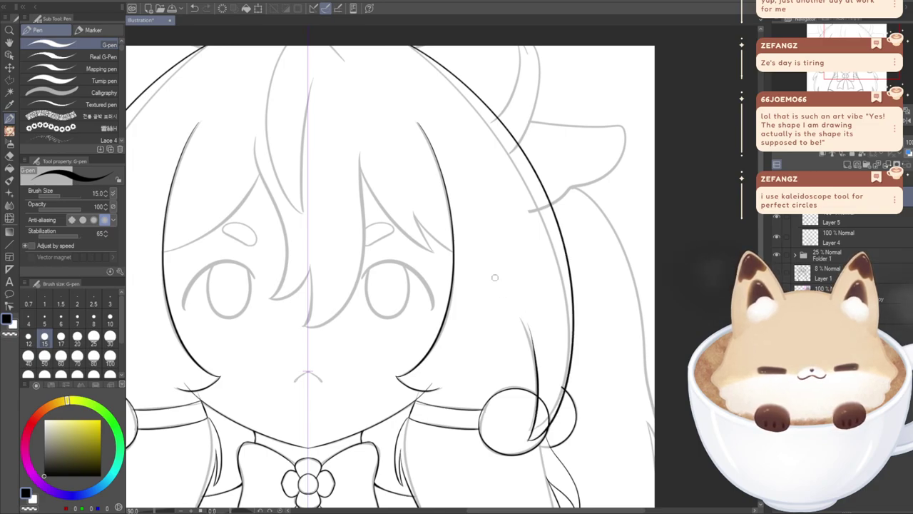
key("ctrl+z")
- Try a fuller curve for the outer hair outline ending at the back bobble, then undo it
left_click_drag(424, 44, 564, 399)
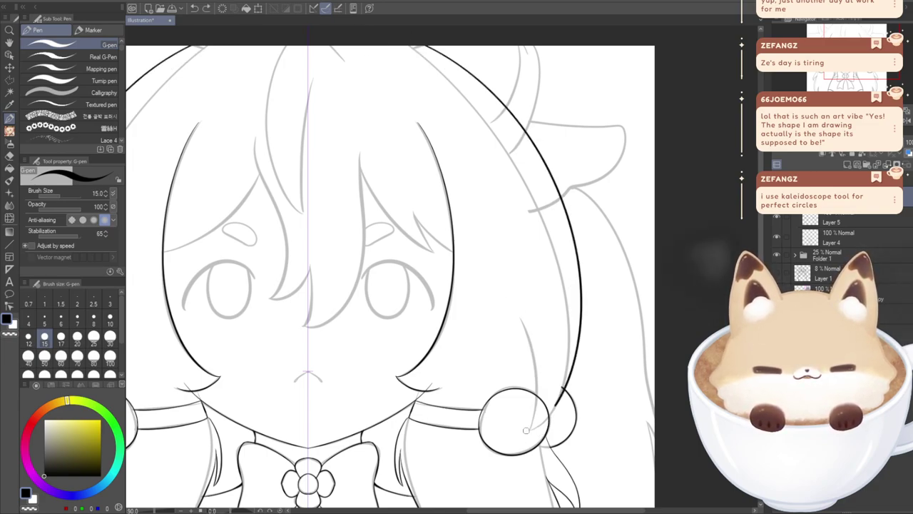
mouse_move(519, 318)
left_mouse_down()
mouse_move(529, 430)
mouse_move(538, 376)
mouse_move(521, 313)
left_mouse_up()
key("ctrl+z")
key("ctrl+z")
key("ctrl+z")
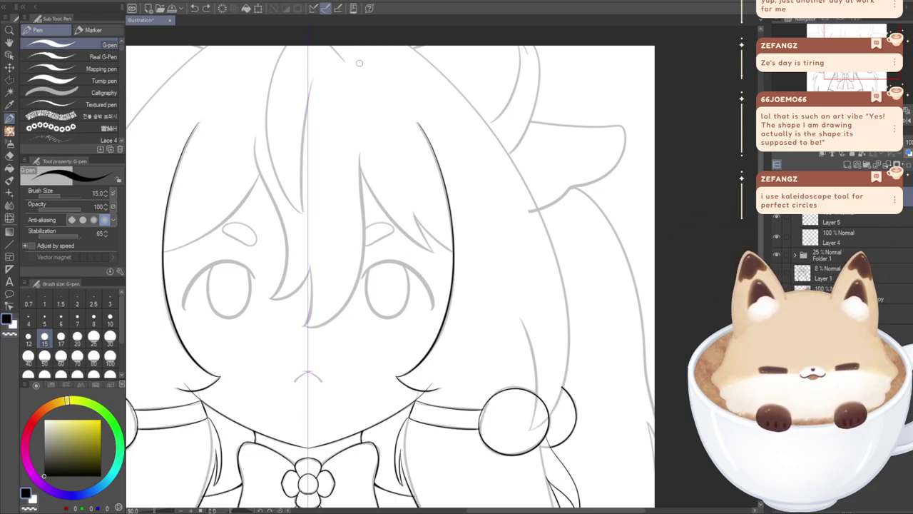
- Try the outer hair outline and inner strand once more, check them with the sketch folder hidden, and undo them
mouse_move(417, 44)
left_mouse_down()
mouse_move(549, 419)
mouse_move(529, 361)
left_mouse_up()
key("ctrl+z")
key("ctrl+z")
mouse_move(418, 44)
left_mouse_down()
mouse_move(515, 147)
mouse_move(546, 417)
mouse_move(528, 425)
mouse_move(525, 330)
left_mouse_up()
key("ctrl+z")
left_click_drag(525, 426, 521, 321)
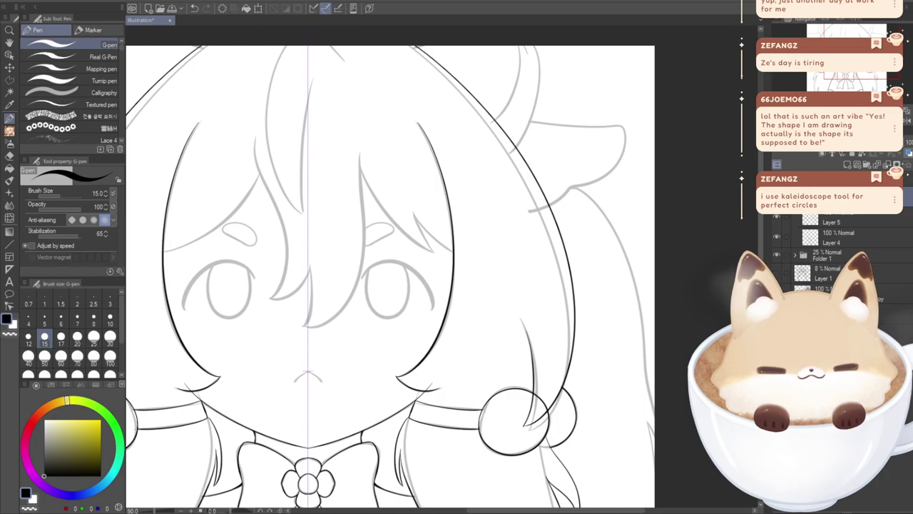
left_click(776, 256)
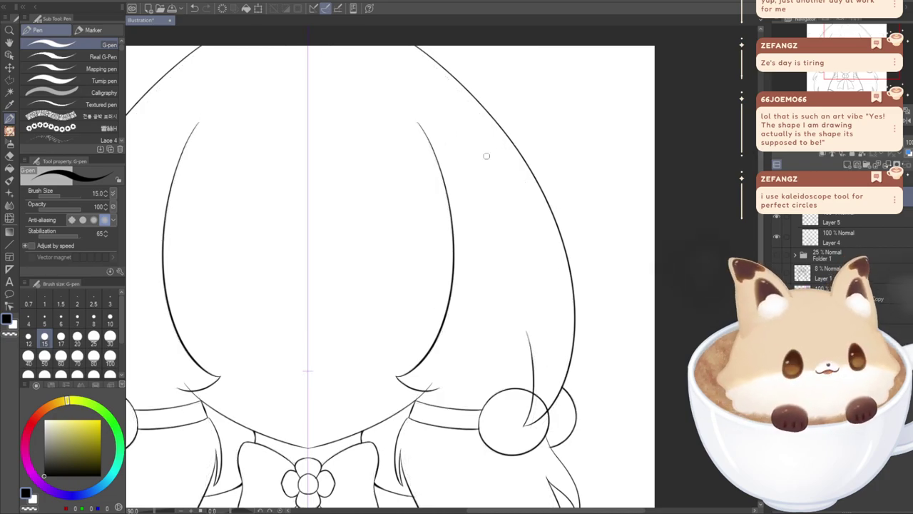
left_click(777, 253)
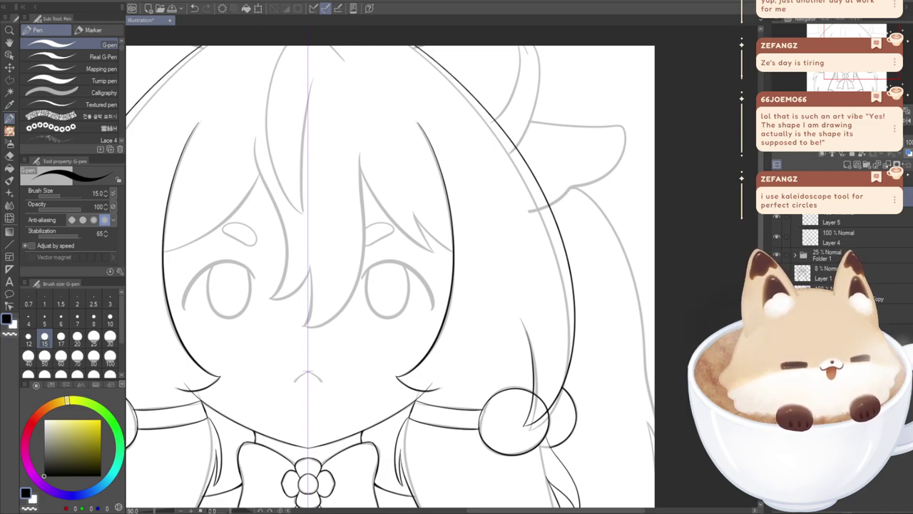
mouse_move(485, 342)
left_mouse_down()
mouse_move(493, 325)
mouse_move(508, 345)
left_mouse_up()
key("ctrl+z")
key("ctrl+z")
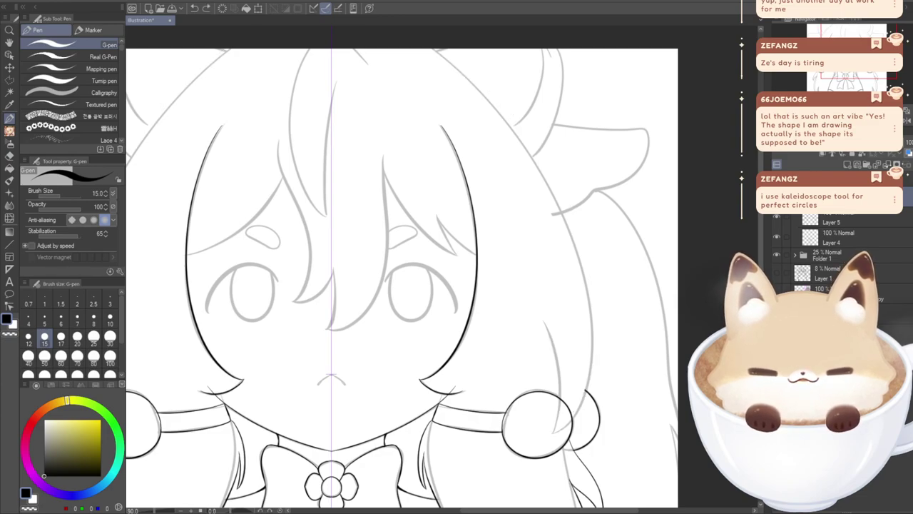
- Try the inner strand with a fuller outer hair outline meeting its tip, check them without the sketch folder, and undo both
mouse_move(544, 321)
left_mouse_down()
mouse_move(549, 428)
mouse_move(583, 396)
mouse_move(542, 92)
mouse_move(129, 115)
left_mouse_up()
key("ctrl+z")
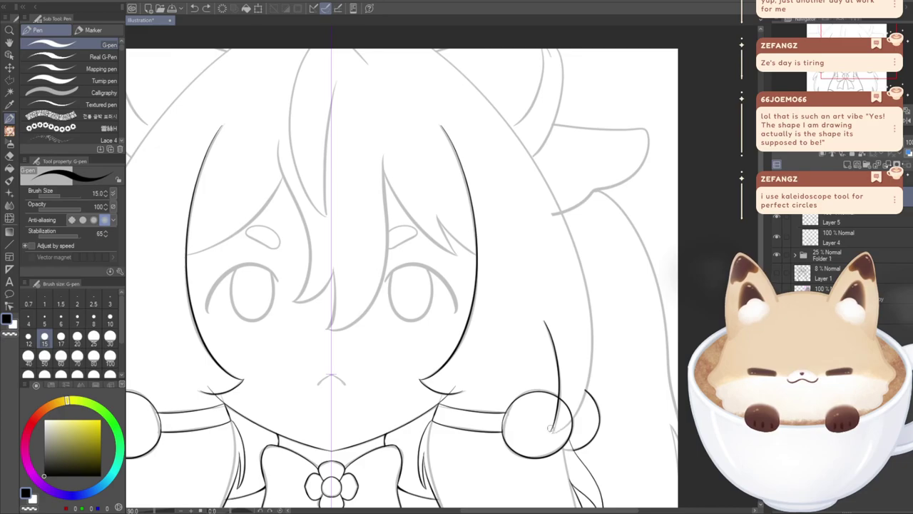
mouse_move(549, 428)
left_mouse_down()
mouse_move(596, 228)
mouse_move(497, 50)
left_mouse_up()
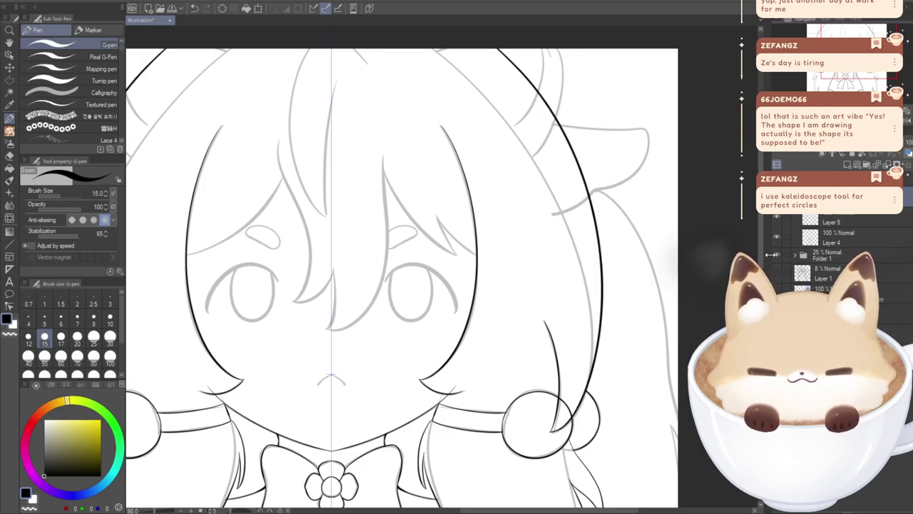
left_click(776, 256)
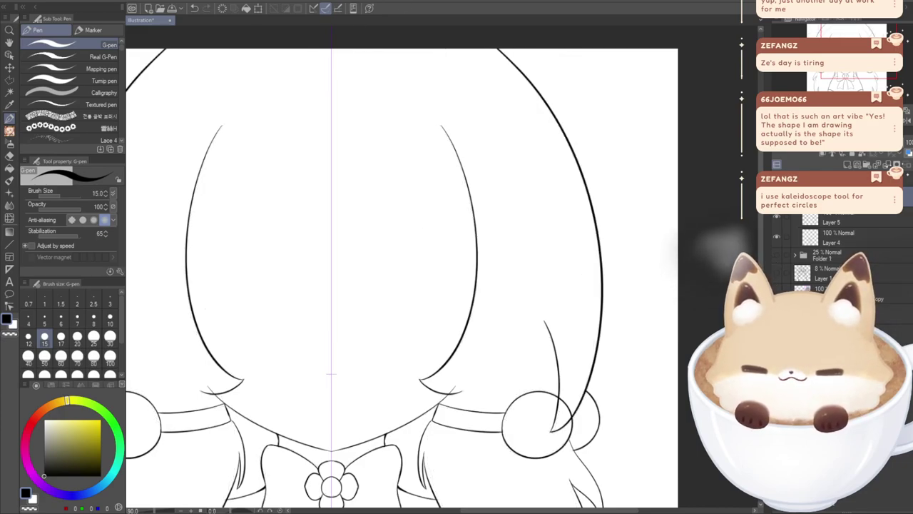
left_click(776, 256)
key("ctrl+z")
key("ctrl+z")
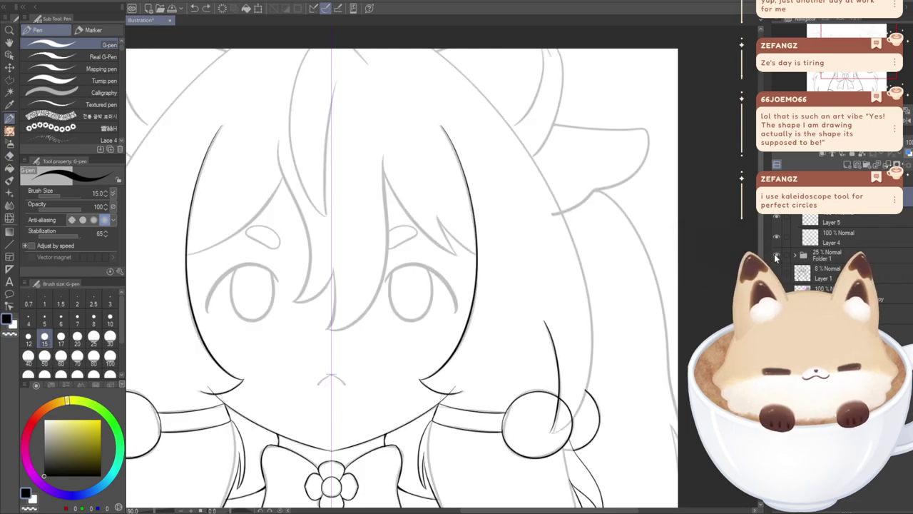
- Ink the outer curve of the long side hair from below the ear down to the canvas edge, redoing the stroke once
mouse_move(553, 511)
left_mouse_down()
mouse_move(495, 511)
mouse_move(560, 512)
left_mouse_up()
left_click_drag(761, 285, 761, 326)
mouse_move(538, 33)
left_mouse_down()
mouse_move(604, 66)
mouse_move(634, 132)
mouse_move(644, 205)
left_mouse_up()
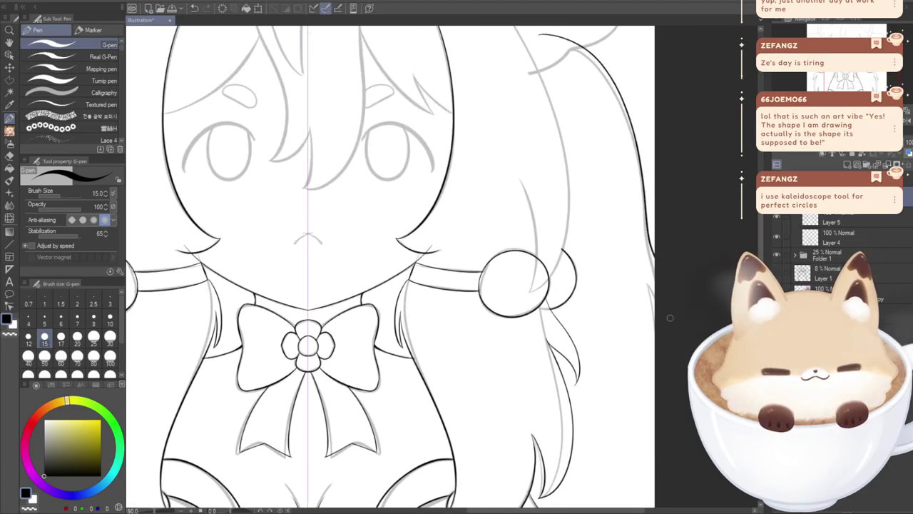
key("ctrl+z")
mouse_move(526, 31)
left_mouse_down()
mouse_move(586, 53)
mouse_move(642, 178)
mouse_move(645, 223)
left_mouse_up()
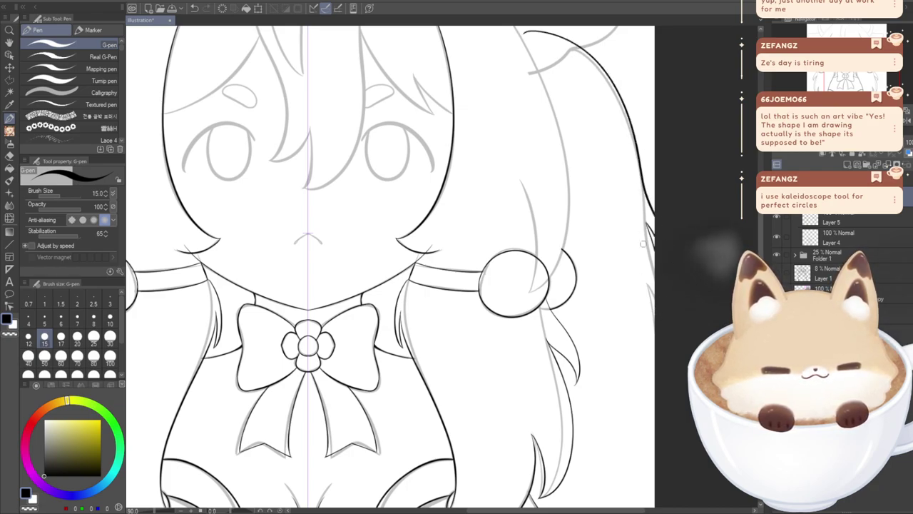
scroll(627, 196, "down", 5)
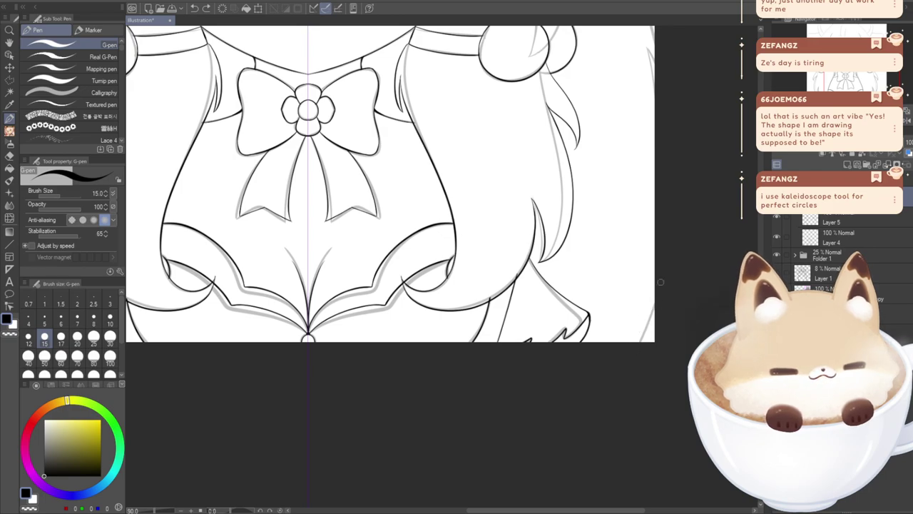
key("ctrl+z")
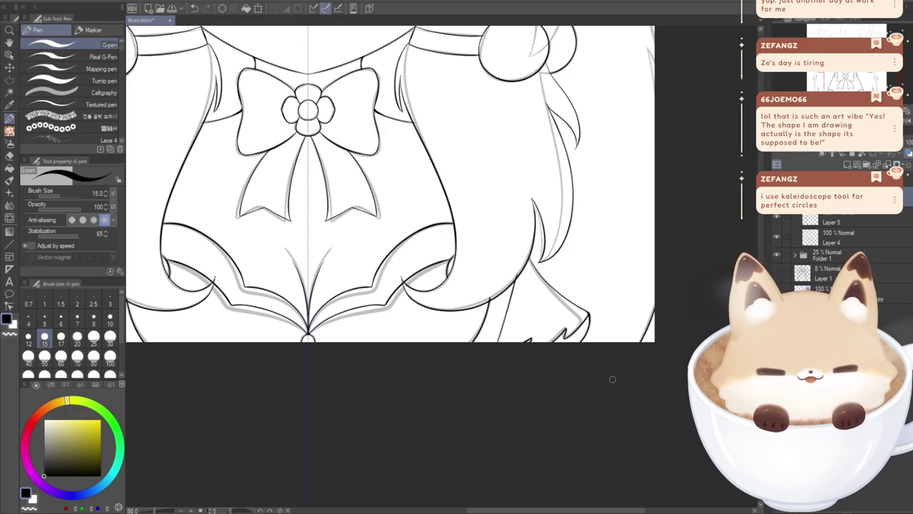
scroll(464, 480, "left", 5)
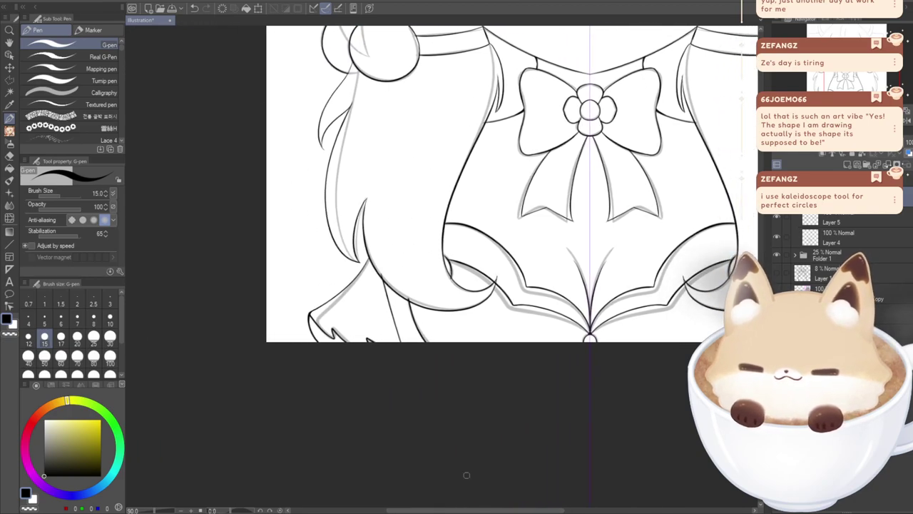
- Add a new layer above Layer 7 for inking the eyes
mouse_move(589, 142)
left_mouse_down()
mouse_move(591, 499)
mouse_move(370, 455)
mouse_move(290, 465)
left_mouse_up()
left_click_drag(846, 38, 841, 26)
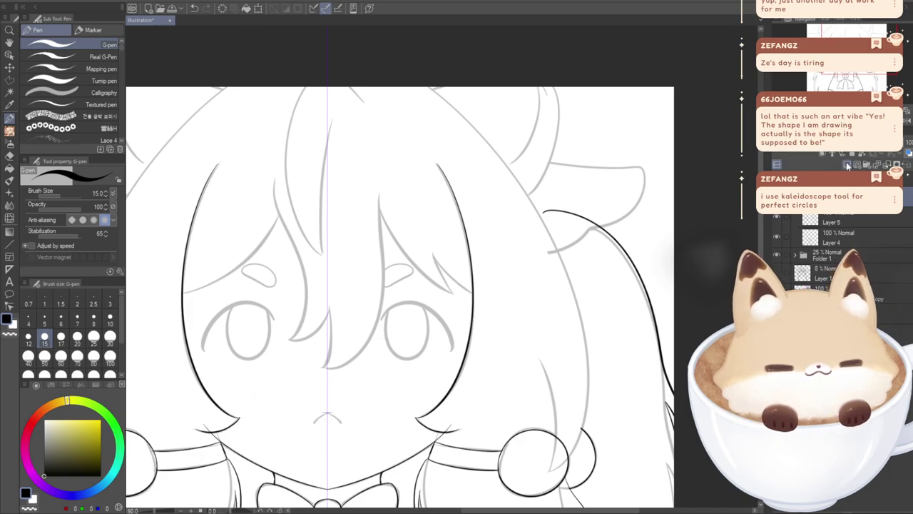
mouse_move(844, 62)
left_mouse_down()
mouse_move(821, 60)
mouse_move(834, 65)
mouse_move(830, 105)
mouse_move(843, 62)
mouse_move(823, 77)
left_mouse_up()
scroll(442, 269, "down", 1)
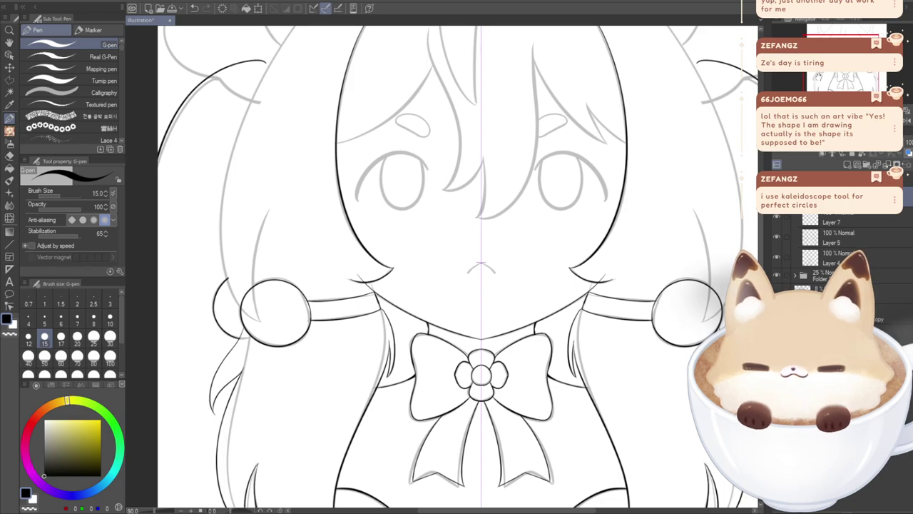
- Ink the lower edge of the upper eyelash in black with the 15 px G-pen, redoing the first stroke
scroll(443, 269, "up", 5)
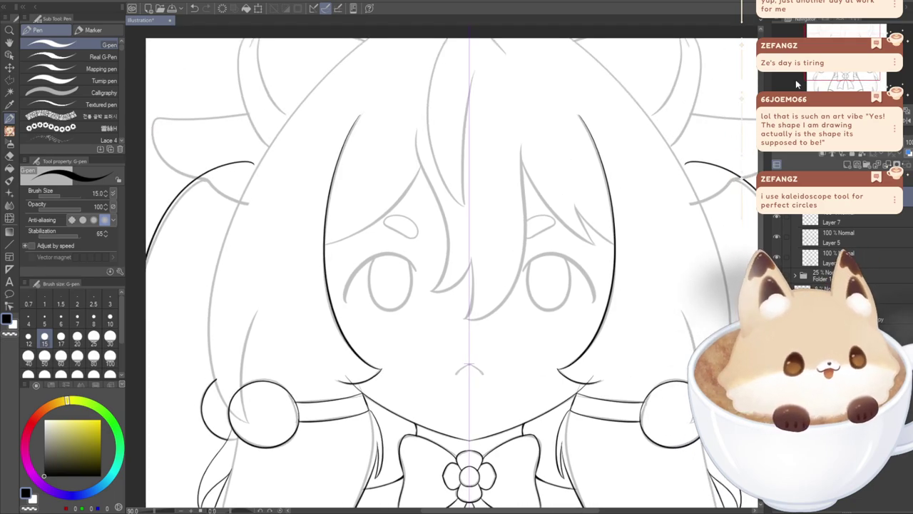
scroll(514, 285, "up", 3)
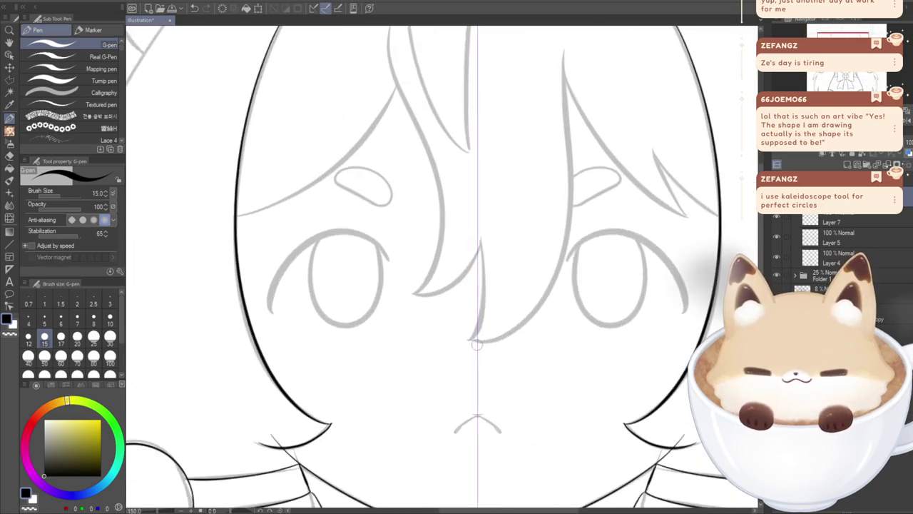
left_click_drag(842, 54, 847, 56)
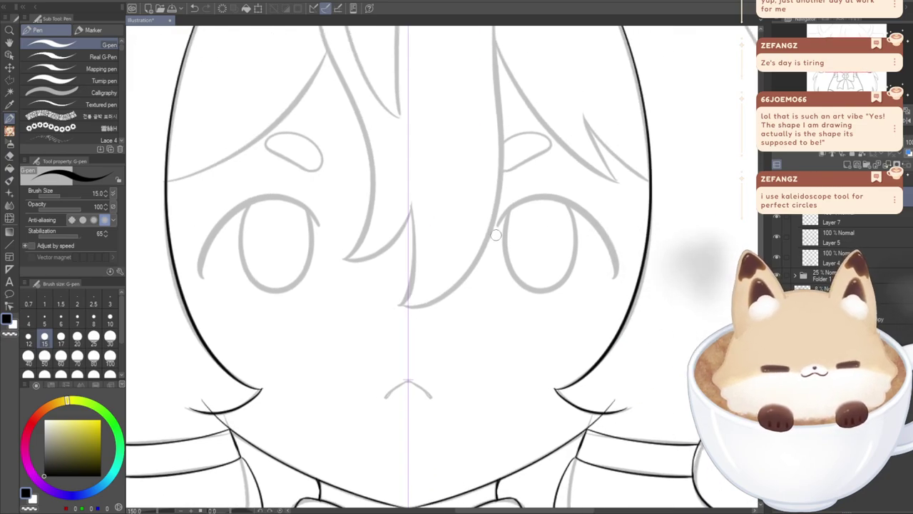
scroll(495, 236, "up", 2)
scroll(441, 269, "down", 2)
scroll(442, 269, "right", 3)
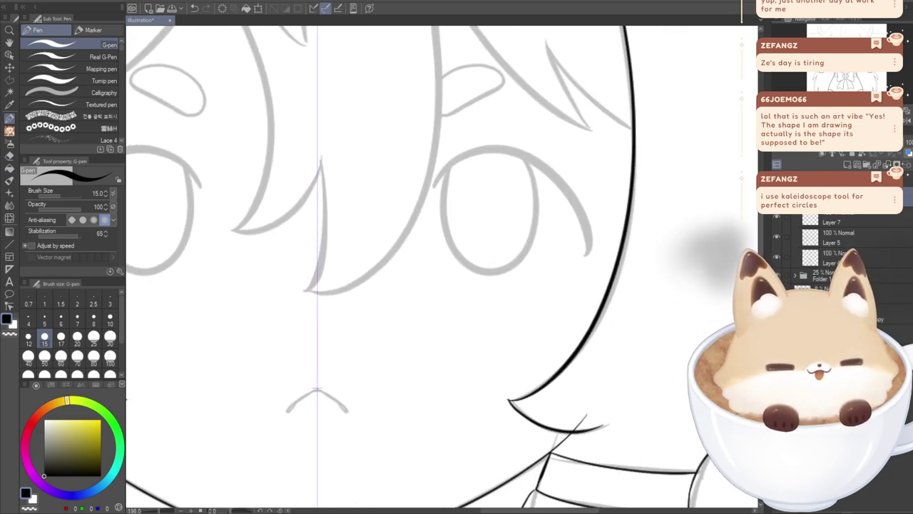
scroll(445, 154, "up", 2)
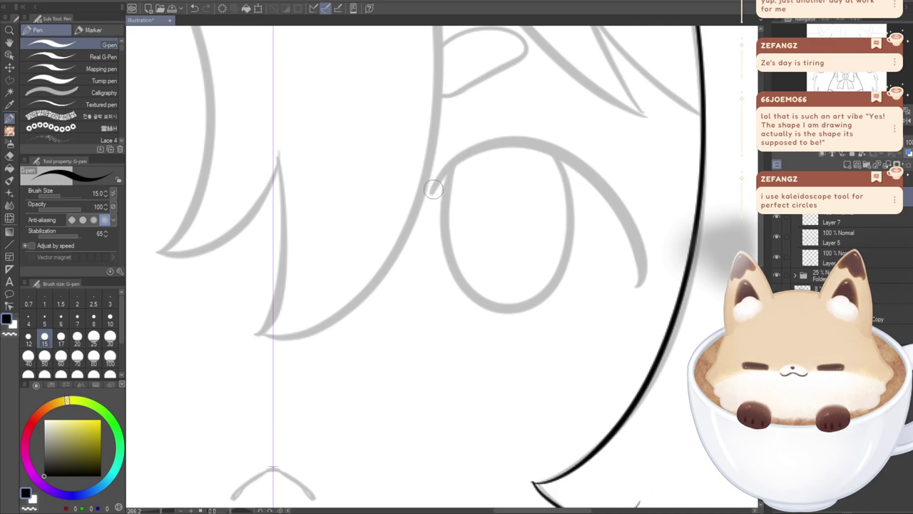
mouse_move(433, 189)
left_mouse_down()
mouse_move(448, 164)
mouse_move(536, 134)
mouse_move(632, 203)
mouse_move(632, 296)
left_mouse_up()
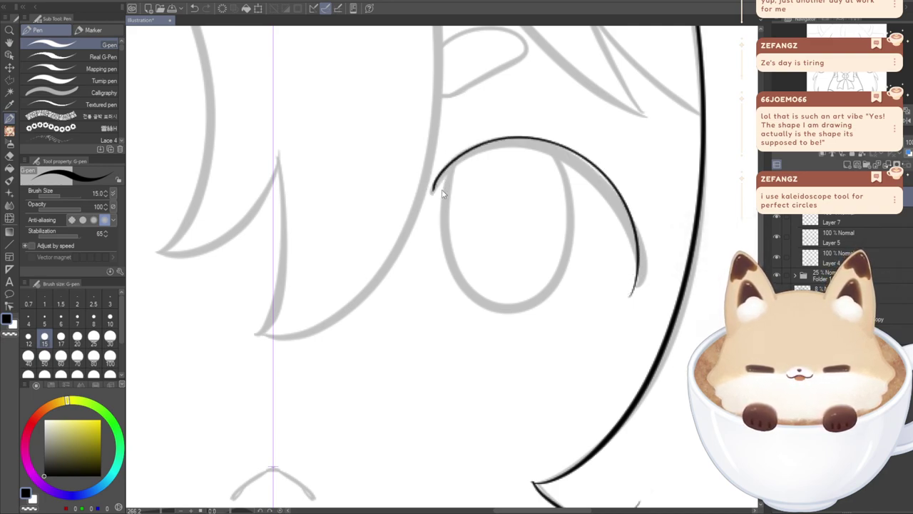
key("ctrl+z")
mouse_move(488, 147)
left_mouse_down()
mouse_move(581, 164)
mouse_move(637, 253)
mouse_move(633, 279)
left_mouse_up()
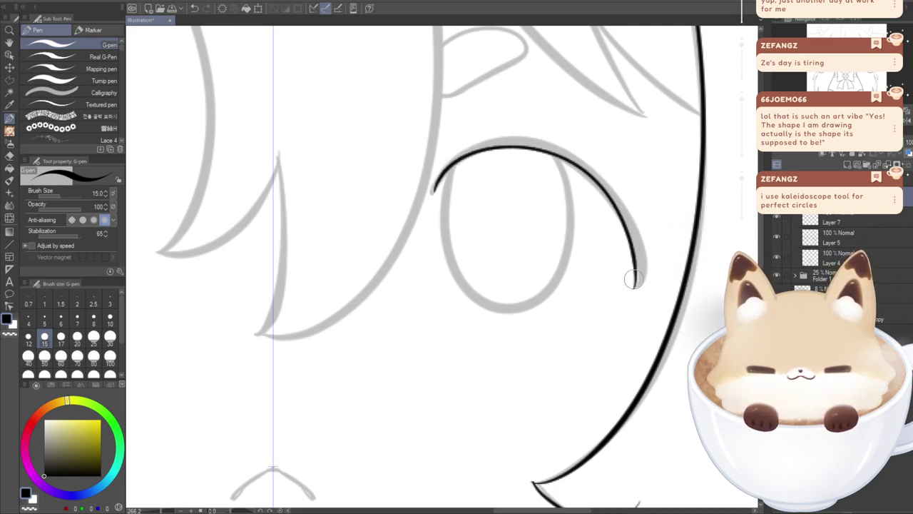
- Try the upper edge of the eyelash in single strokes from its inner corner, undoing each attempt
mouse_move(443, 156)
left_mouse_down()
mouse_move(542, 120)
mouse_move(650, 198)
mouse_move(625, 278)
left_mouse_up()
key("ctrl+z")
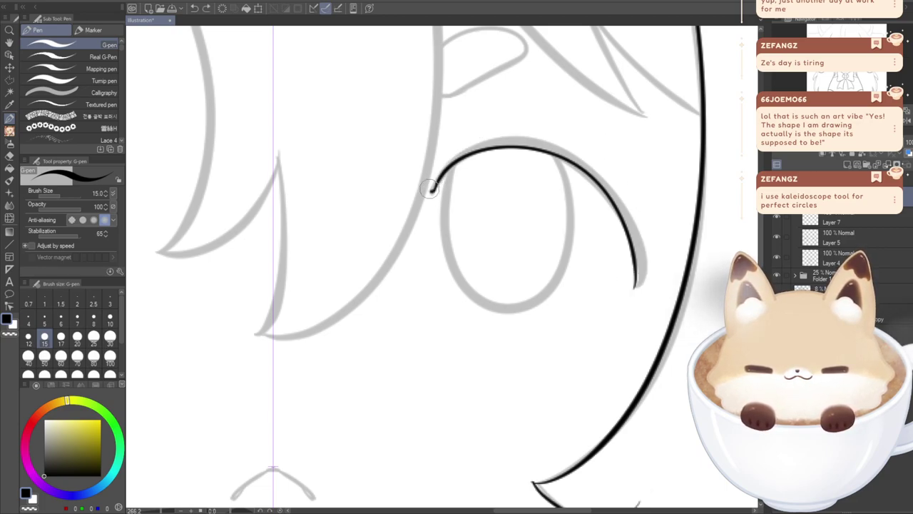
mouse_move(432, 182)
left_mouse_down()
mouse_move(494, 139)
mouse_move(592, 151)
mouse_move(647, 231)
mouse_move(634, 282)
left_mouse_up()
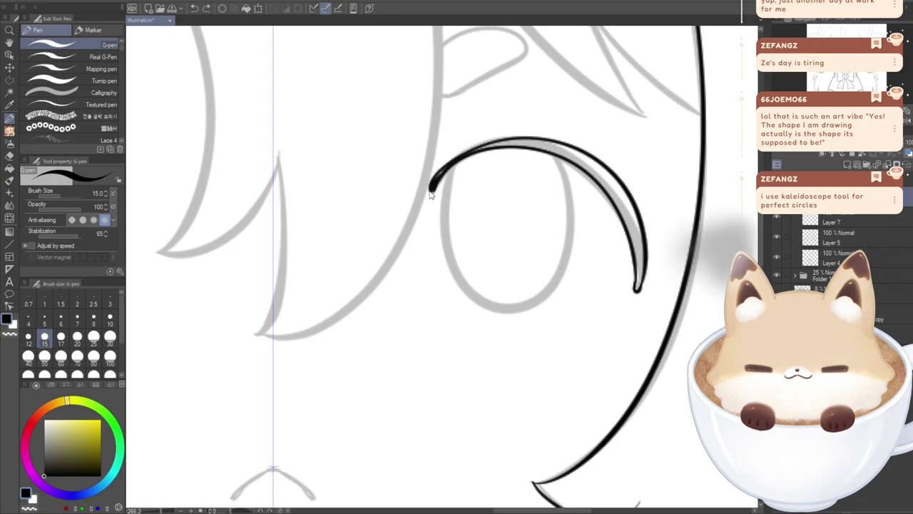
key("ctrl+z")
key("ctrl+z")
mouse_move(432, 187)
left_mouse_down()
mouse_move(447, 158)
mouse_move(514, 130)
left_mouse_up()
key("ctrl+z")
key("ctrl+z")
left_click_drag(434, 193, 477, 154)
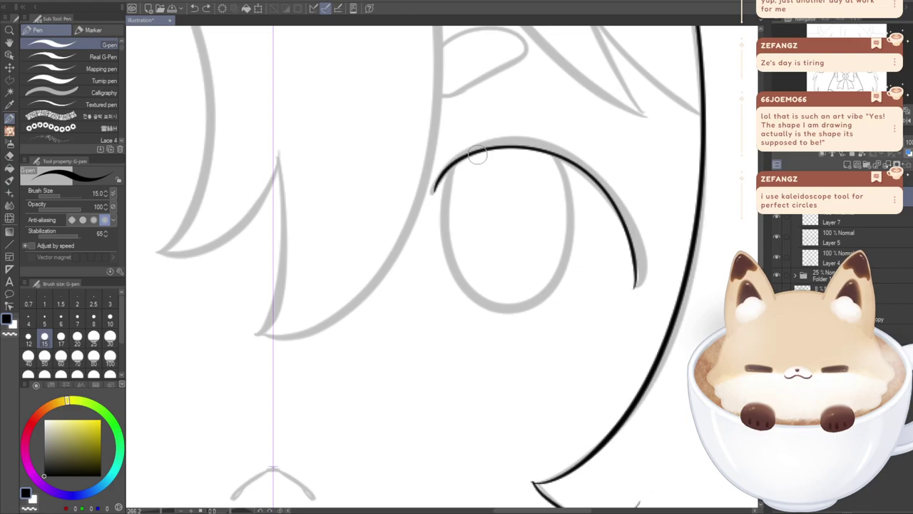
- Ink the eyelash's upper edge in sections from the outer tip over the arch to the inner corner, closing its outline
mouse_move(639, 291)
left_mouse_down()
mouse_move(644, 245)
mouse_move(609, 184)
left_mouse_up()
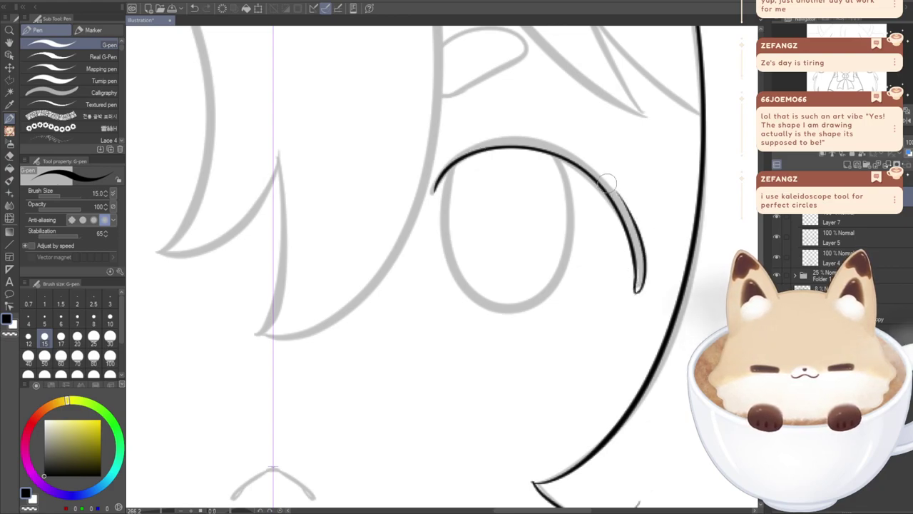
left_click_drag(547, 143, 633, 215)
key("ctrl+z")
mouse_move(526, 136)
left_mouse_down()
mouse_move(600, 171)
mouse_move(631, 217)
left_mouse_up()
key("ctrl+z")
mouse_move(506, 138)
left_mouse_down()
mouse_move(550, 143)
mouse_move(613, 179)
mouse_move(636, 227)
left_mouse_up()
key("ctrl+z")
mouse_move(504, 137)
left_mouse_down()
mouse_move(553, 146)
mouse_move(613, 186)
mouse_move(636, 221)
left_mouse_up()
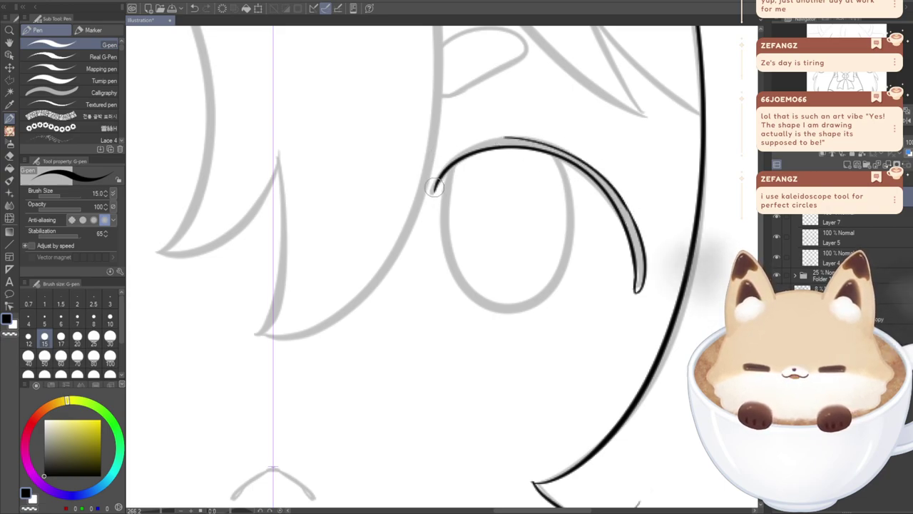
left_click_drag(443, 158, 513, 138)
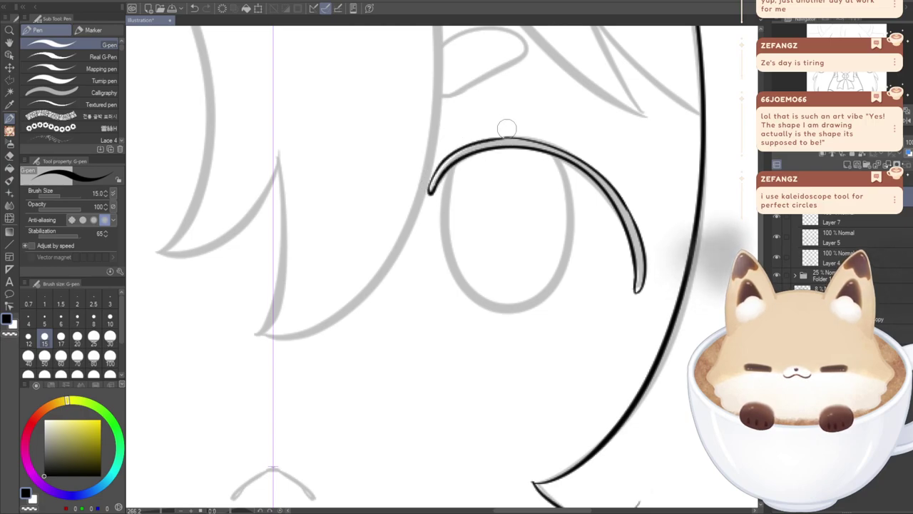
- Fill the inside of the eyelash outline with solid black pen strokes from the outer tip to the inner corner
mouse_move(634, 251)
left_mouse_down()
mouse_move(639, 289)
mouse_move(625, 211)
mouse_move(641, 261)
mouse_move(570, 159)
mouse_move(632, 230)
left_mouse_up()
left_click_drag(582, 166, 632, 223)
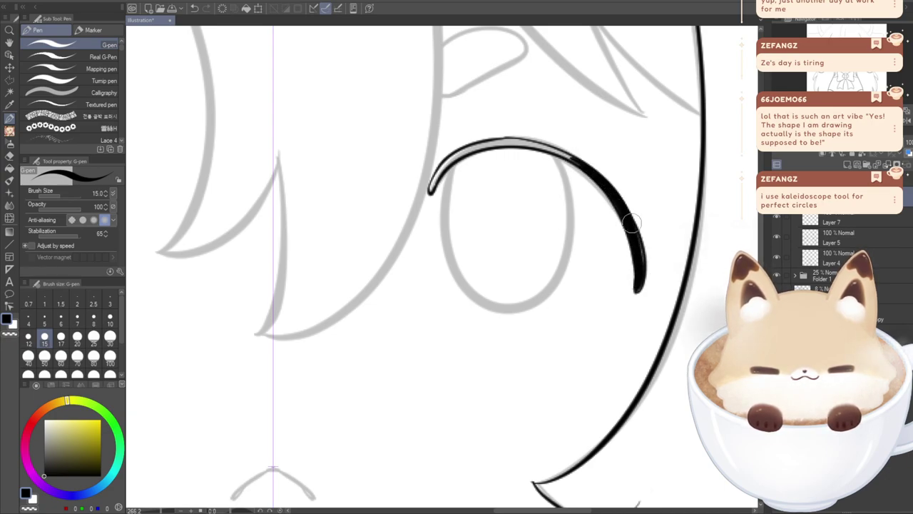
mouse_move(562, 152)
left_mouse_down()
mouse_move(634, 227)
mouse_move(637, 293)
mouse_move(640, 266)
mouse_move(626, 207)
mouse_move(584, 162)
mouse_move(472, 131)
mouse_move(431, 157)
mouse_move(429, 189)
mouse_move(428, 179)
mouse_move(453, 157)
mouse_move(526, 138)
mouse_move(582, 160)
left_mouse_up()
key("ctrl+z")
mouse_move(453, 160)
left_mouse_down()
mouse_move(579, 159)
mouse_move(449, 148)
left_mouse_up()
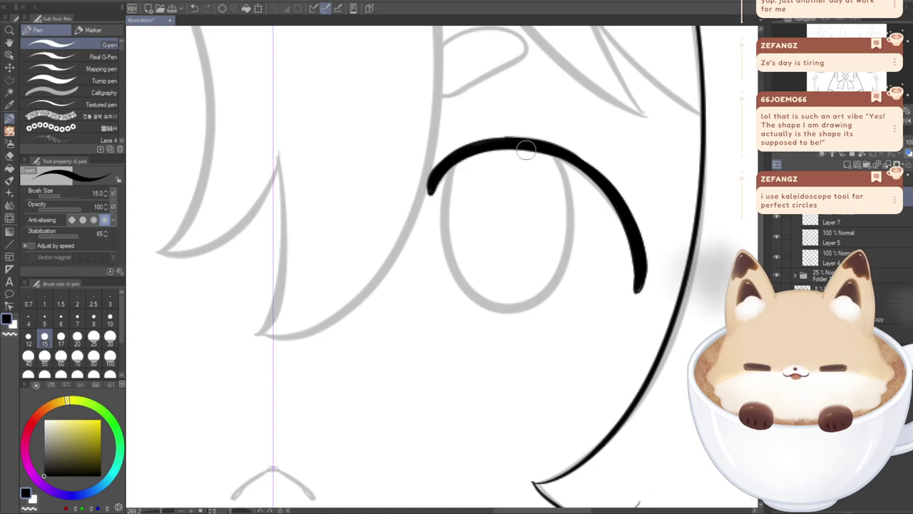
- Smooth the eyelash's underside and round off its outer tip with short black strokes
left_click_drag(549, 149, 614, 208)
key("ctrl+z")
left_click_drag(557, 150, 610, 205)
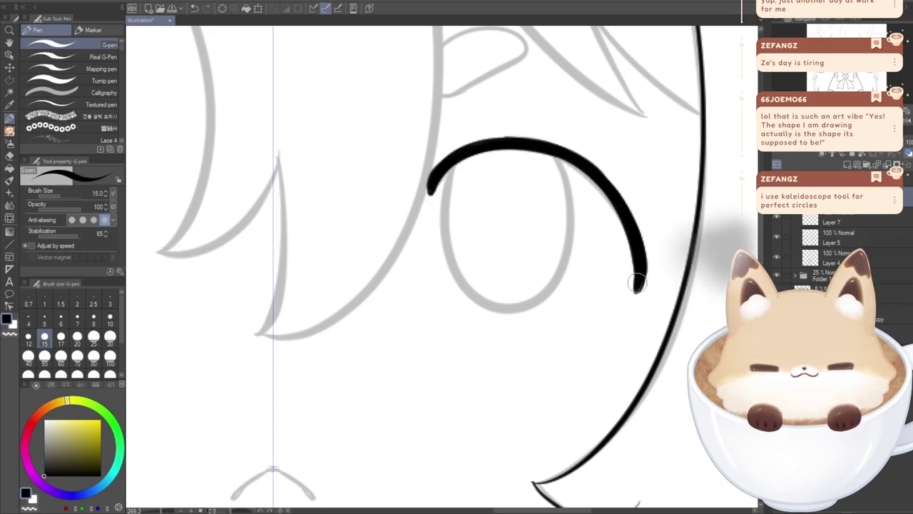
key("ctrl+z")
left_click_drag(639, 286, 640, 268)
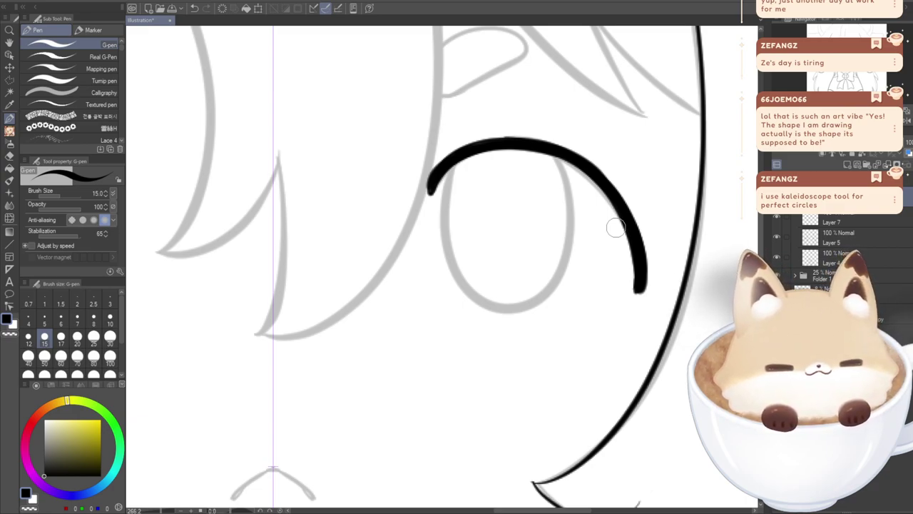
- Switch the drawing colour to the sketch's grey and undo the black eyelashes after checking them with the sketch folder hidden
left_click(398, 271, "alt")
scroll(398, 277, "down", 4)
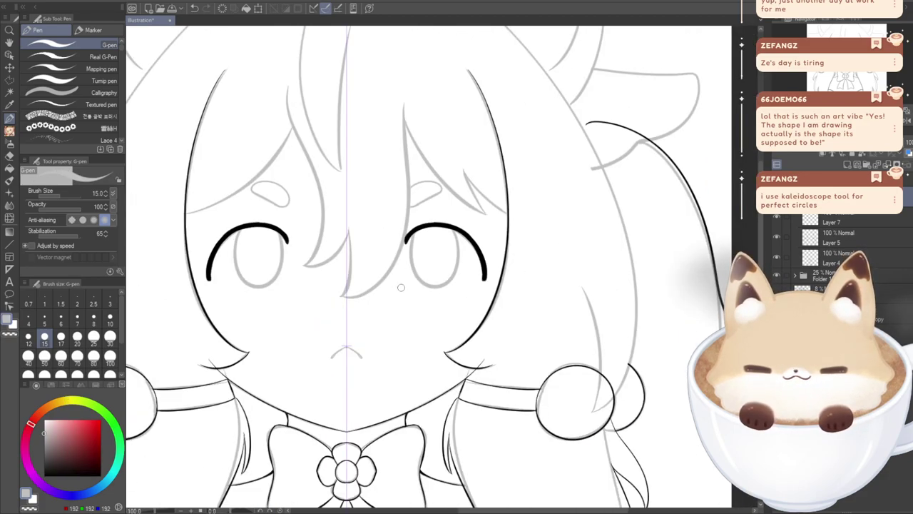
left_click(777, 259)
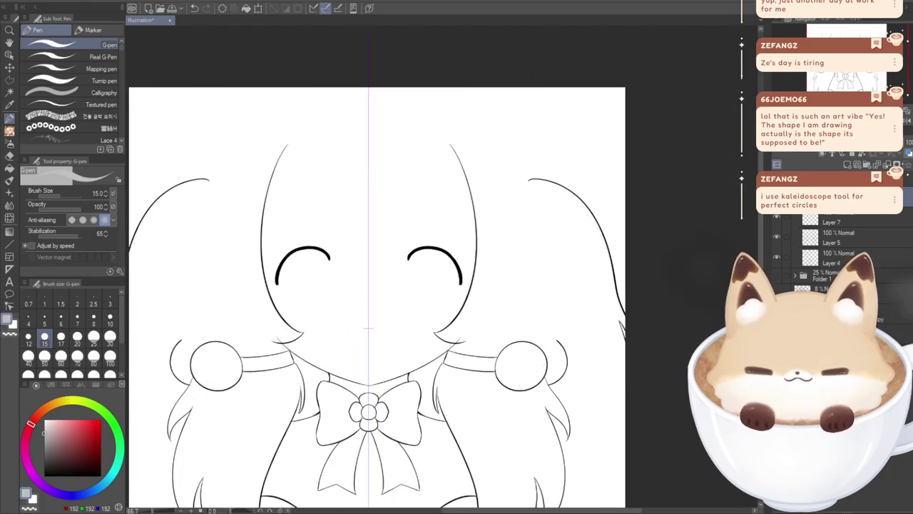
left_click(775, 282)
scroll(425, 254, "up", 6)
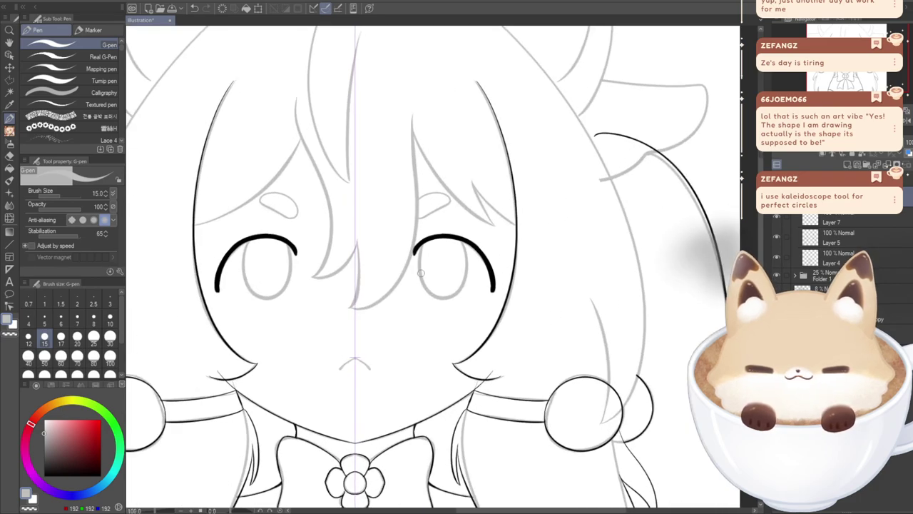
key("ctrl+z")
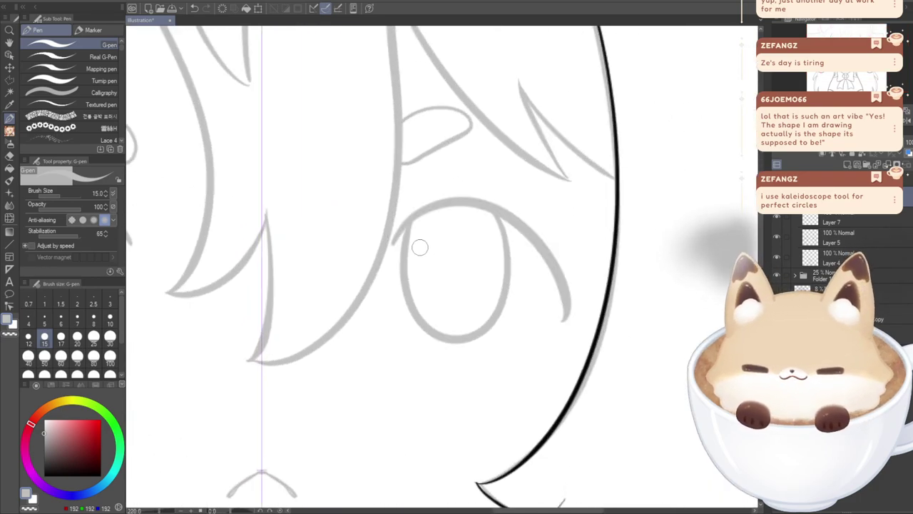
- Try the lower edge of the upper eyelash in grey over the sketched eye, then undo the stroke
scroll(537, 276, "up", 3)
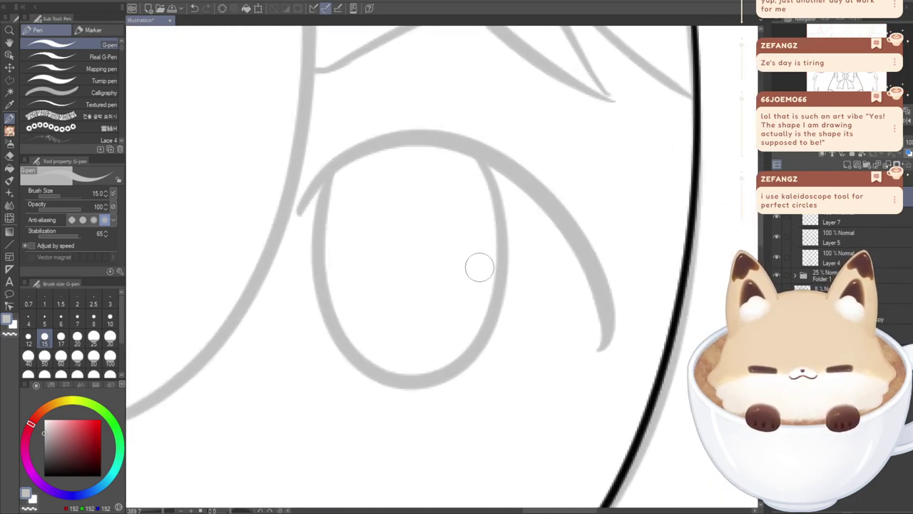
mouse_move(300, 211)
left_mouse_down()
mouse_move(352, 161)
mouse_move(476, 160)
mouse_move(582, 240)
left_mouse_up()
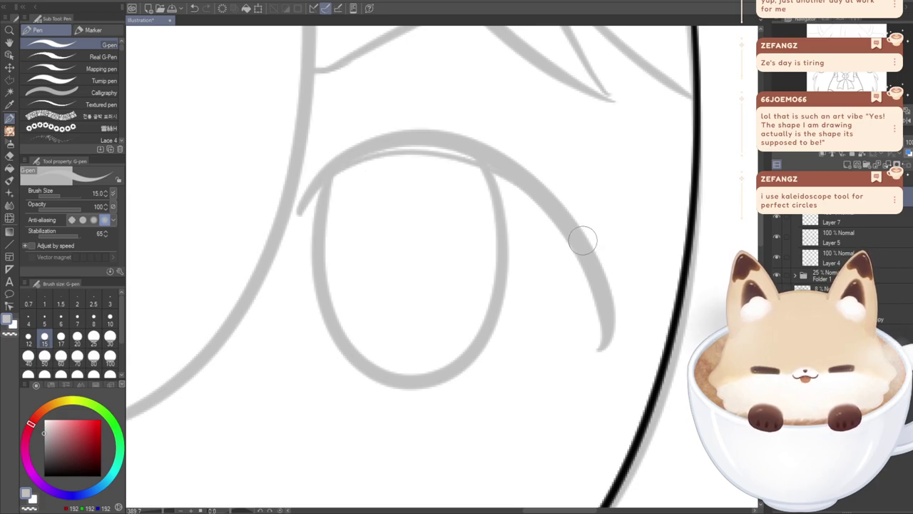
key("ctrl+z")
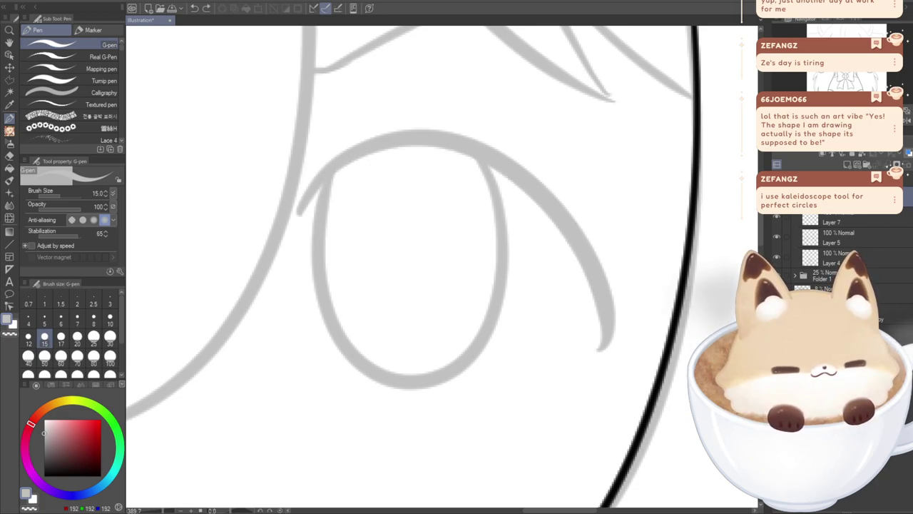
- Undo the grey scribble, switch the drawing colour back to black and try a stroke along the sketched upper eyelash
mouse_move(453, 157)
left_mouse_down()
mouse_move(406, 320)
mouse_move(320, 376)
left_mouse_up()
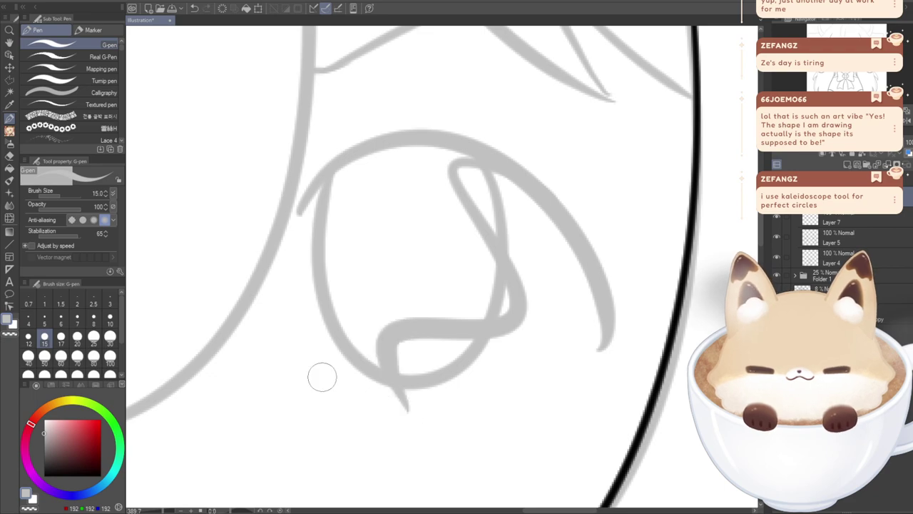
key("x")
key("ctrl+z")
mouse_move(298, 216)
left_mouse_down()
mouse_move(443, 149)
mouse_move(562, 222)
mouse_move(586, 262)
mouse_move(597, 366)
left_mouse_up()
key("ctrl+z")
key("ctrl+z")
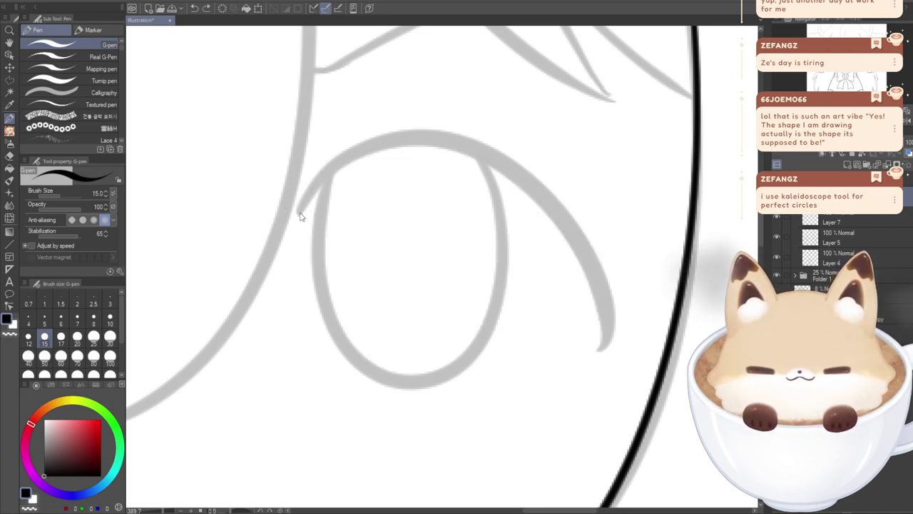
- Try a closed black outline of the upper eyelash, with its lower edge just under the sketched lash line
mouse_move(298, 216)
left_mouse_down()
mouse_move(394, 155)
mouse_move(543, 188)
mouse_move(597, 262)
mouse_move(588, 287)
mouse_move(617, 283)
mouse_move(637, 247)
mouse_move(595, 264)
mouse_move(588, 300)
mouse_move(612, 265)
left_mouse_up()
mouse_move(298, 214)
left_mouse_down()
mouse_move(316, 166)
mouse_move(431, 122)
mouse_move(585, 195)
mouse_move(619, 264)
mouse_move(587, 298)
left_mouse_up()
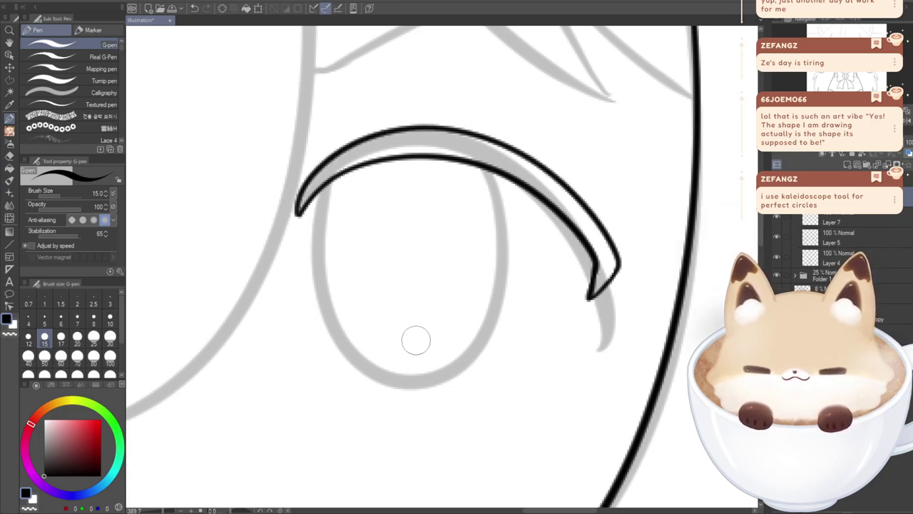
key("ctrl+z")
key("ctrl+z")
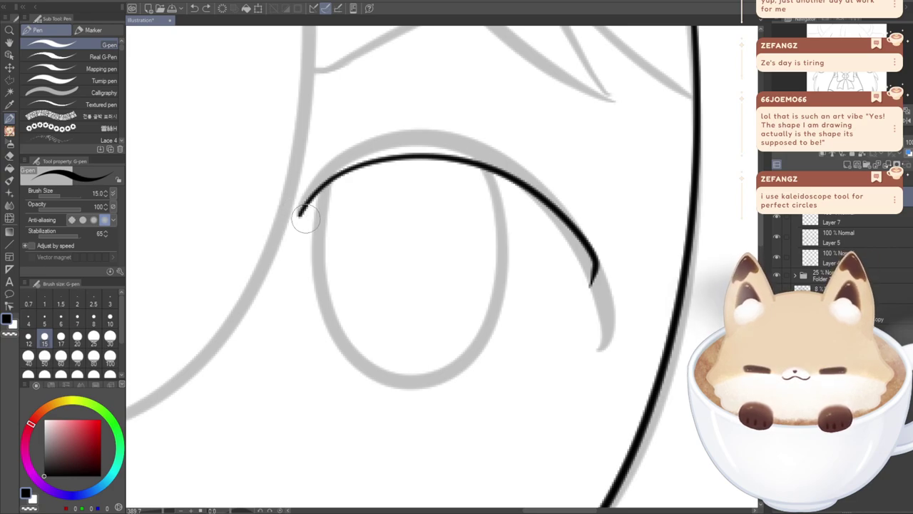
key("ctrl+z")
- Try a higher, wider arc for the eyelash's lower edge starting from the sketch's inner corner, then undo it
mouse_move(299, 211)
left_mouse_down()
mouse_move(368, 150)
mouse_move(528, 148)
mouse_move(581, 227)
left_mouse_up()
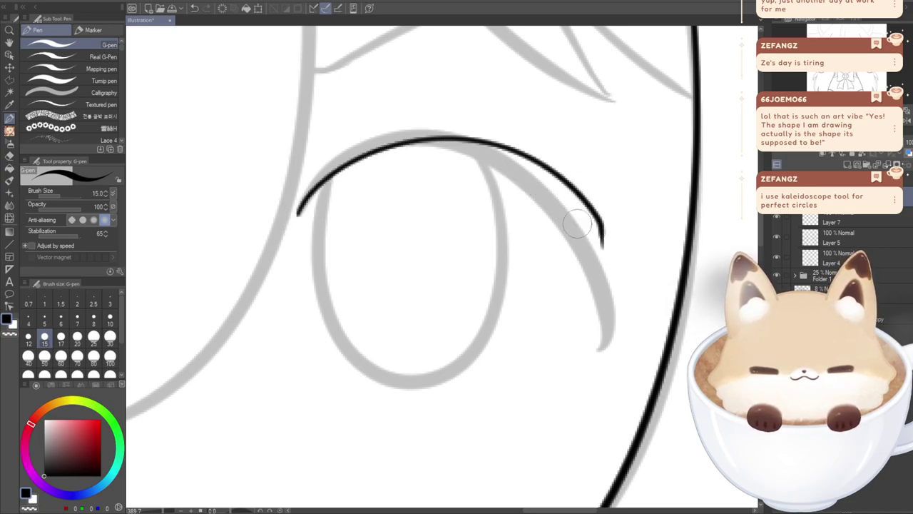
key("ctrl+z")
mouse_move(298, 210)
left_mouse_down()
mouse_move(415, 137)
mouse_move(566, 192)
mouse_move(591, 255)
left_mouse_up()
key("ctrl+z")
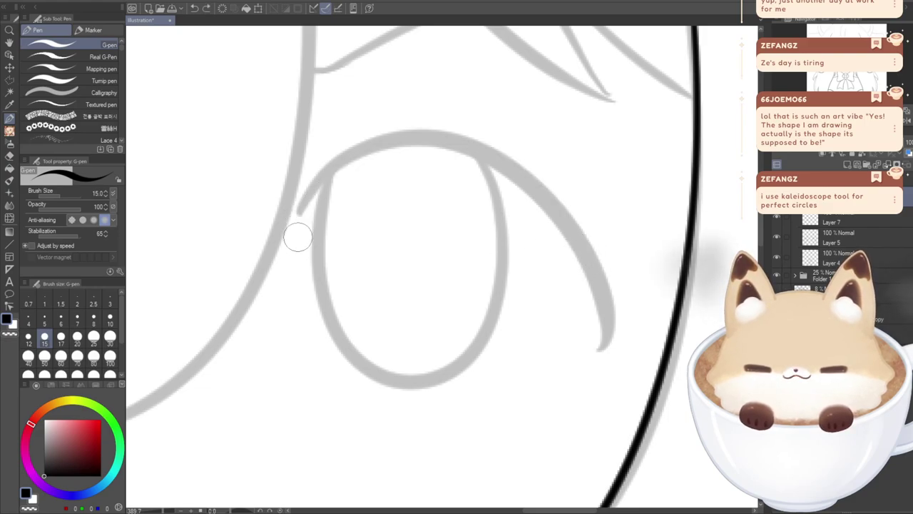
- Outline the upper eyelash in black as a wide arc starting below the sketched inner corner and ending in a pointed outer tip
mouse_move(295, 246)
left_mouse_down()
mouse_move(329, 189)
mouse_move(485, 132)
mouse_move(620, 232)
left_mouse_up()
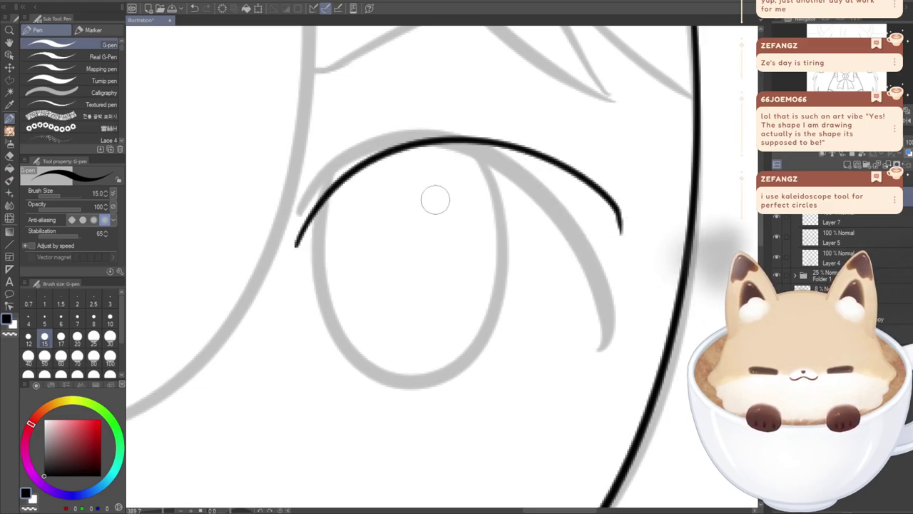
left_click_drag(291, 224, 303, 194)
mouse_move(579, 135)
left_mouse_down()
mouse_move(626, 226)
mouse_move(633, 219)
left_mouse_up()
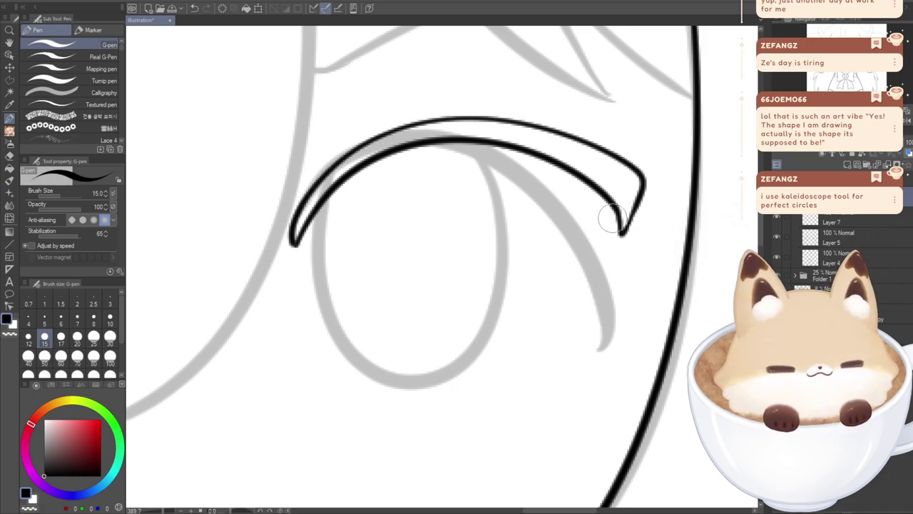
scroll(372, 351, "down", 3)
scroll(376, 348, "up", 3)
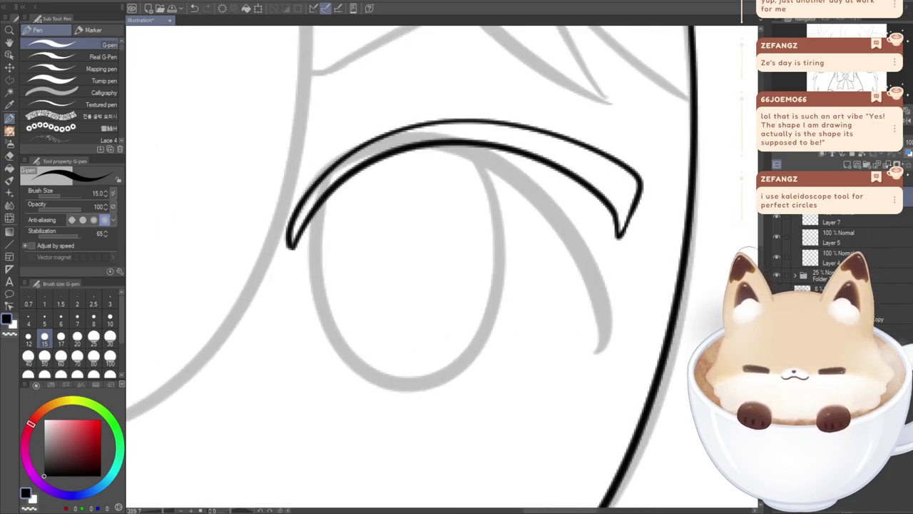
- Add a new layer and try the iris outline in black as a U-shaped stroke hanging from the eyelash's lower edge
left_click(847, 165)
mouse_move(319, 207)
left_mouse_down()
mouse_move(312, 280)
mouse_move(390, 385)
mouse_move(489, 303)
mouse_move(472, 150)
left_mouse_up()
key("ctrl+z")
mouse_move(316, 203)
left_mouse_down()
mouse_move(318, 301)
mouse_move(392, 387)
mouse_move(486, 339)
mouse_move(468, 136)
left_mouse_up()
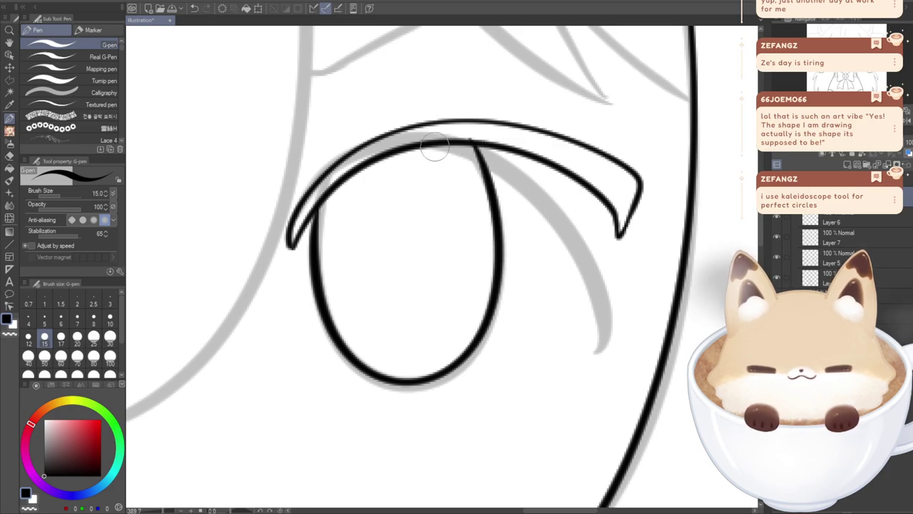
key("ctrl+z")
mouse_move(316, 204)
left_mouse_down()
mouse_move(320, 317)
mouse_move(395, 387)
mouse_move(493, 340)
mouse_move(476, 152)
left_mouse_up()
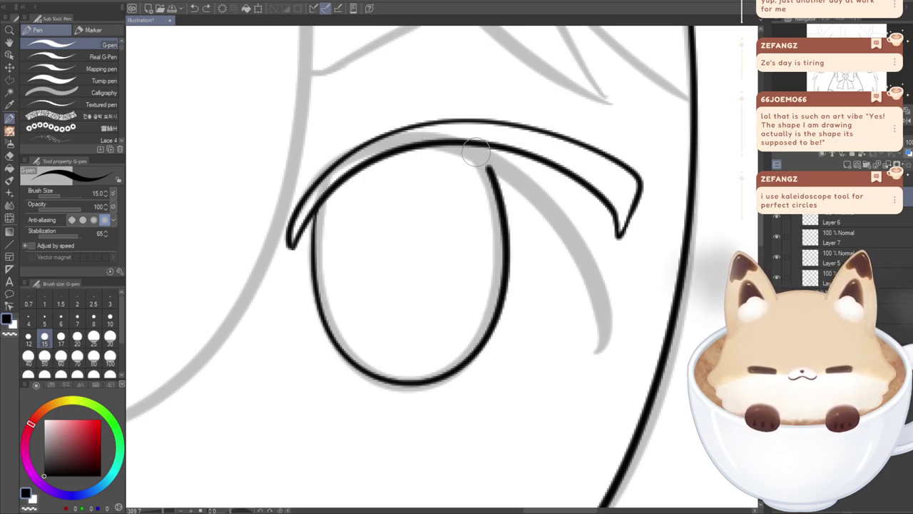
key("ctrl+z")
- Redraw the iris outline in one smooth black stroke following the sketched oval, with both ends meeting the eyelash
mouse_move(318, 205)
left_mouse_down()
mouse_move(313, 235)
mouse_move(329, 335)
mouse_move(505, 265)
mouse_move(438, 163)
left_mouse_up()
key("ctrl+z")
mouse_move(317, 205)
left_mouse_down()
mouse_move(306, 279)
mouse_move(499, 347)
mouse_move(474, 143)
mouse_move(401, 159)
left_mouse_up()
key("ctrl+z")
mouse_move(318, 205)
left_mouse_down()
mouse_move(352, 363)
mouse_move(455, 369)
mouse_move(505, 235)
mouse_move(477, 149)
left_mouse_up()
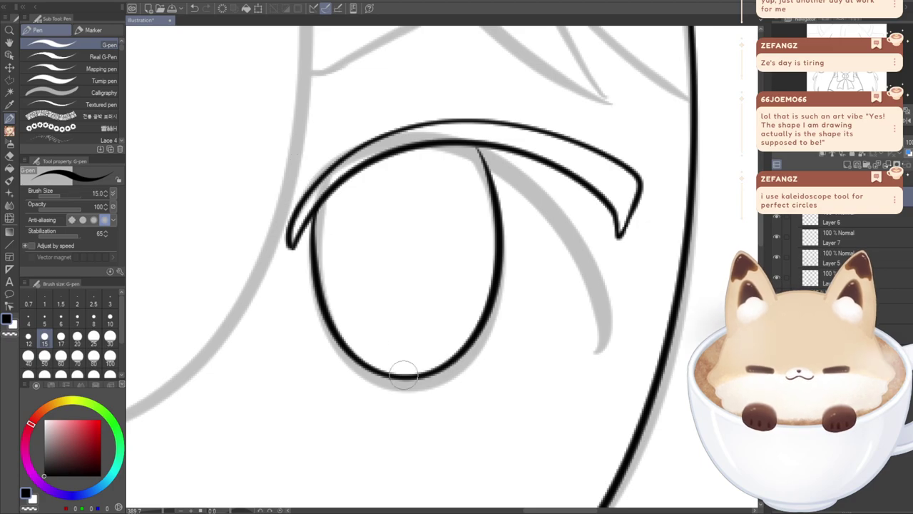
- Check the whole line art with the grey sketch hidden, and show the sketch again
scroll(456, 428, "down", 5)
scroll(429, 443, "down", 3)
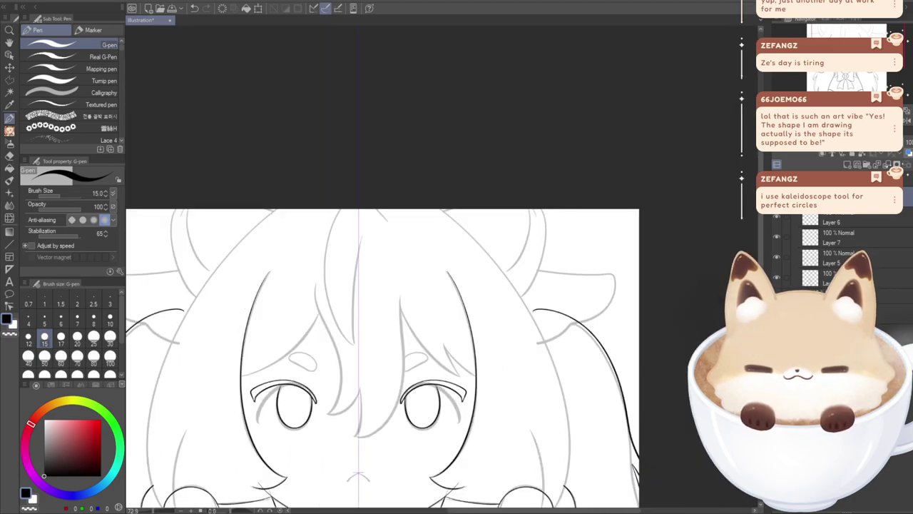
left_click(777, 297)
left_click_drag(456, 399, 548, 172)
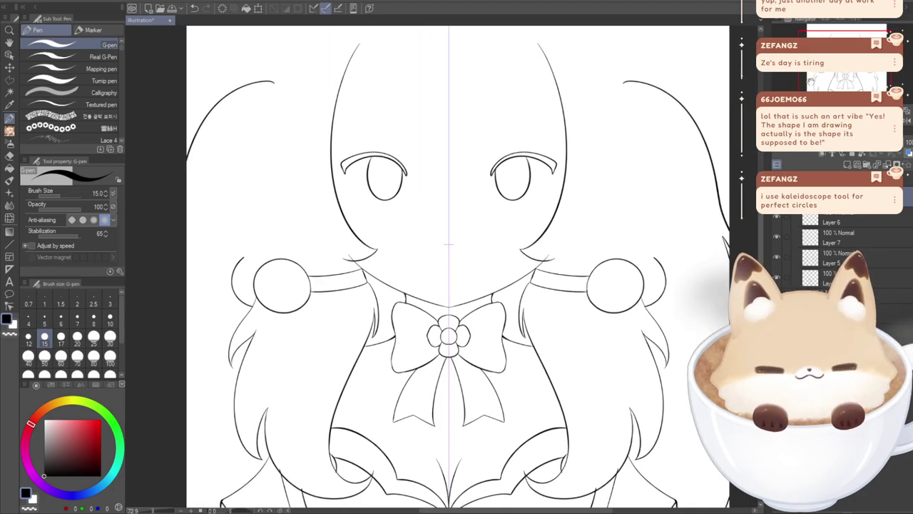
left_click_drag(840, 54, 843, 65)
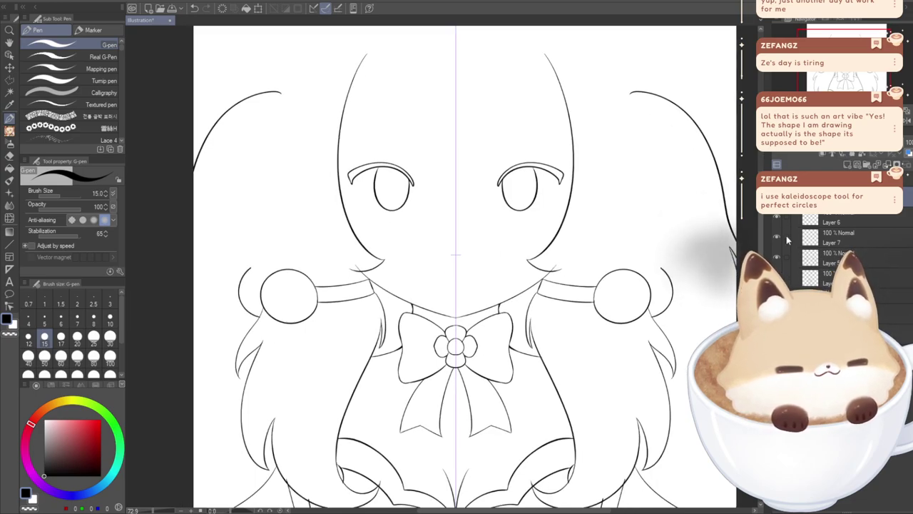
left_click(777, 297)
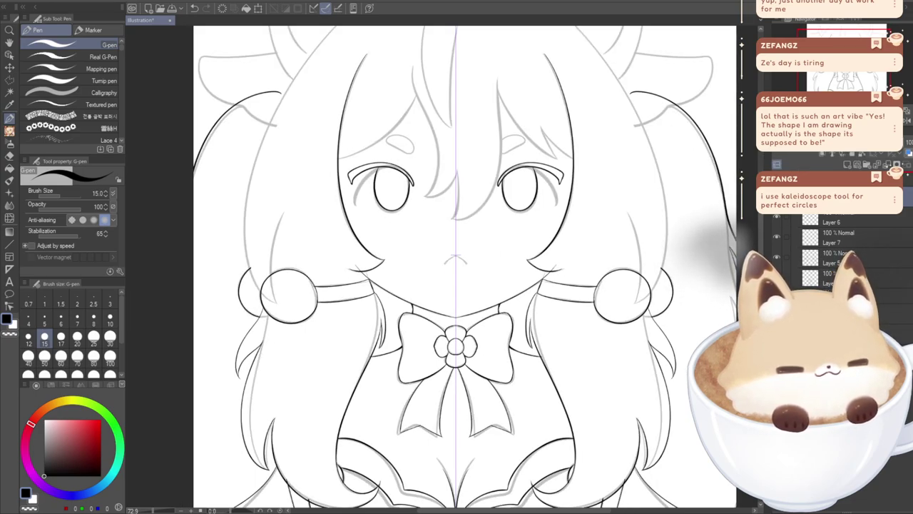
- Remove the inked eye ovals and upper eyelids from the canvas and select the top layer for the bangs
left_click(834, 179)
left_click(777, 177)
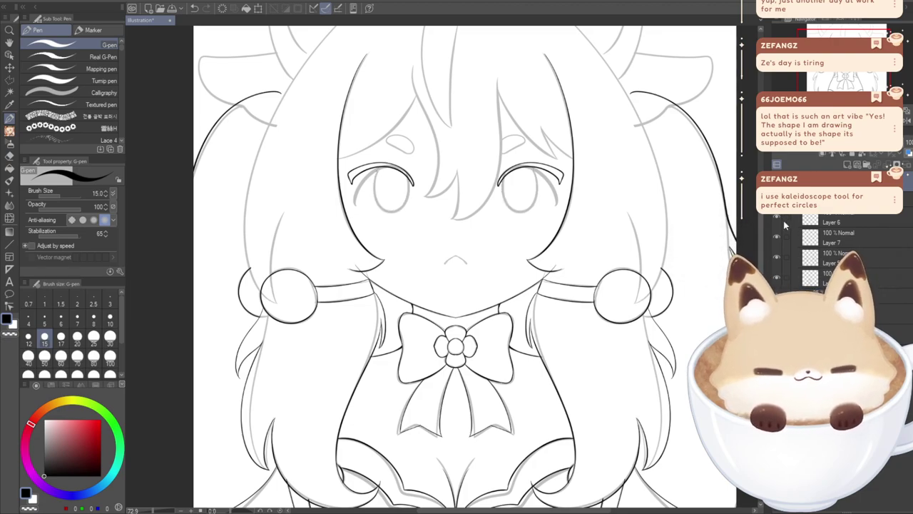
left_click(831, 211)
key("Delete")
left_click(833, 181)
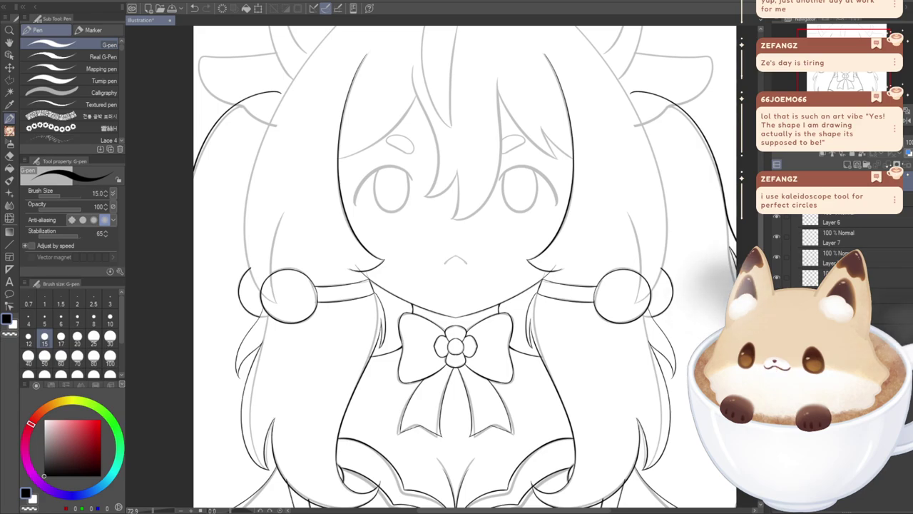
- Ink the side bang over the right-hand eyebrow with the G-pen at size 15, including its short split tip beside the face outline
mouse_move(478, 264)
left_mouse_down()
mouse_move(426, 267)
mouse_move(447, 334)
left_mouse_up()
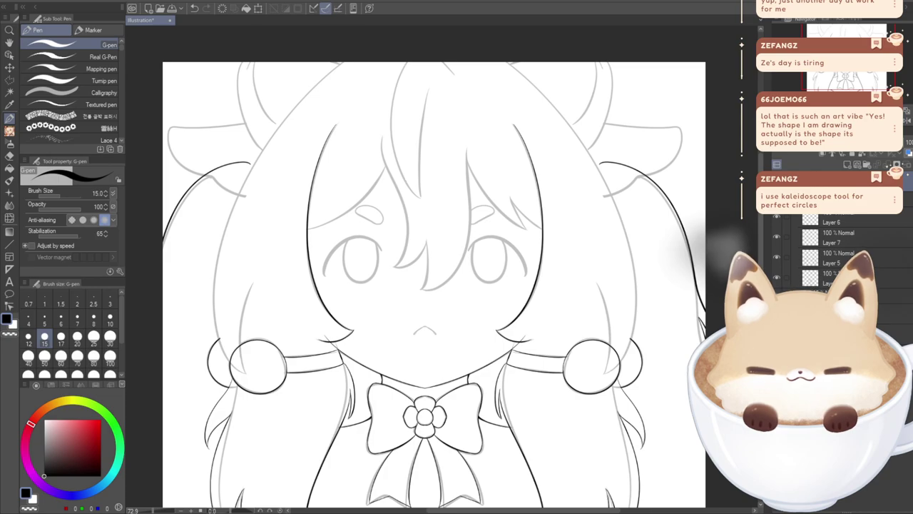
scroll(424, 269, "up", 1)
scroll(418, 220, "up", 5)
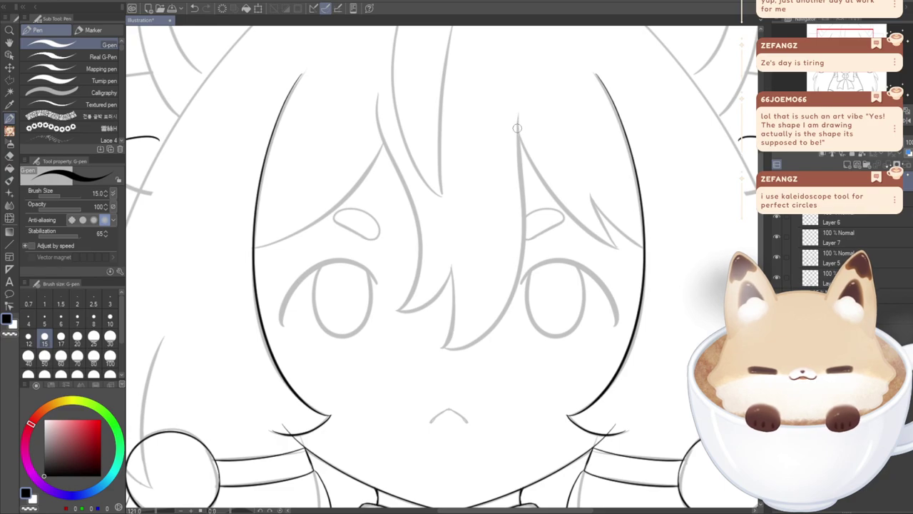
left_click_drag(519, 123, 619, 255)
key("ctrl+z")
mouse_move(516, 129)
left_mouse_down()
mouse_move(550, 200)
mouse_move(619, 248)
left_mouse_up()
left_click_drag(590, 194, 619, 249)
key("ctrl+z")
key("ctrl+z")
mouse_move(516, 129)
left_mouse_down()
mouse_move(571, 221)
mouse_move(617, 241)
left_mouse_up()
mouse_move(591, 194)
left_mouse_down()
mouse_move(615, 245)
mouse_move(590, 192)
mouse_move(637, 239)
left_mouse_up()
key("ctrl+z")
key("ctrl+z")
left_click_drag(591, 195, 636, 246)
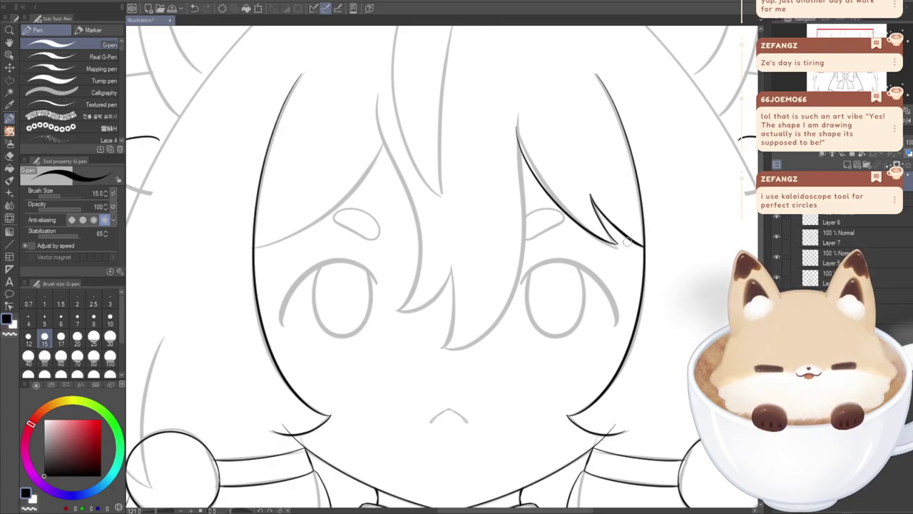
- Rework the short split strand of the right-hand side bang so its edge ends on the face outline
left_click_drag(615, 227, 644, 245)
key("ctrl+z")
key("ctrl+z")
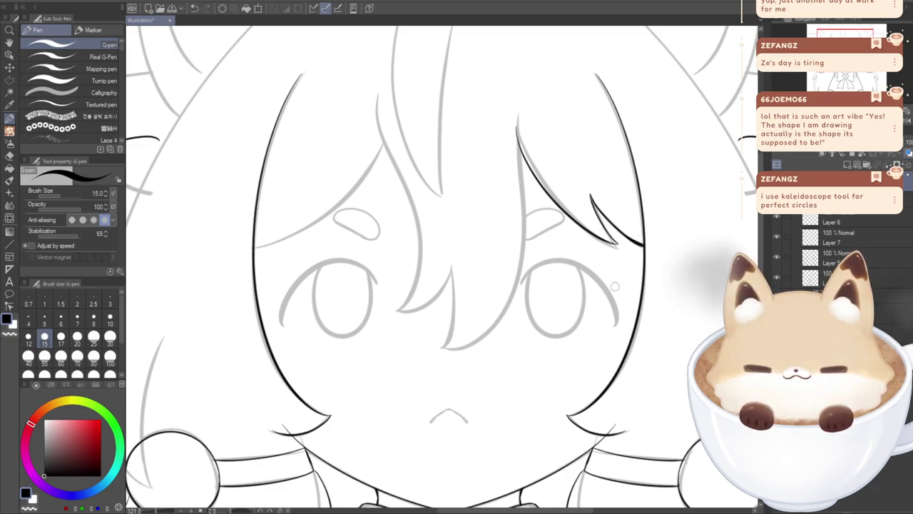
key("ctrl+z")
left_click_drag(618, 230, 645, 245)
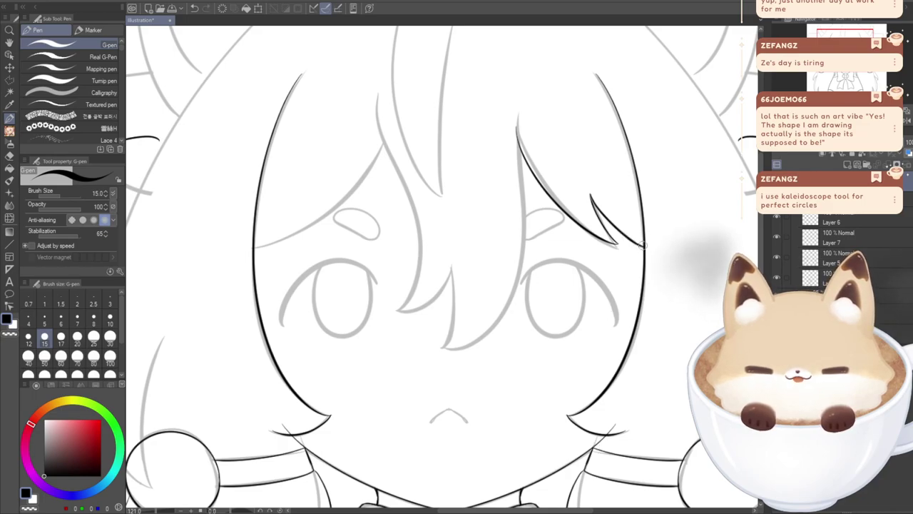
key("ctrl+z")
key("ctrl+z")
left_click_drag(590, 196, 645, 247)
key("ctrl+z")
left_click_drag(590, 195, 643, 246)
key("ctrl+z")
mouse_move(590, 195)
left_mouse_down()
mouse_move(641, 247)
mouse_move(625, 241)
mouse_move(629, 288)
mouse_move(643, 310)
mouse_move(637, 248)
mouse_move(646, 248)
mouse_move(618, 245)
left_mouse_up()
key("ctrl+z")
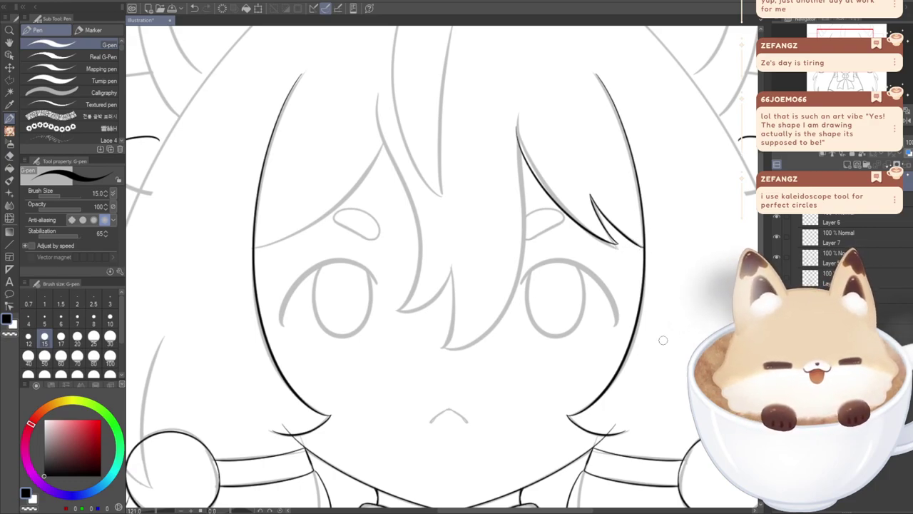
- Ink the long S-curved edge of the centre bang, from its root down past the inner corner of the left-hand eye
mouse_move(374, 83)
left_mouse_down()
mouse_move(403, 187)
mouse_move(386, 307)
left_mouse_up()
key("ctrl+z")
mouse_move(372, 82)
left_mouse_down()
mouse_move(380, 149)
mouse_move(429, 274)
mouse_move(401, 334)
left_mouse_up()
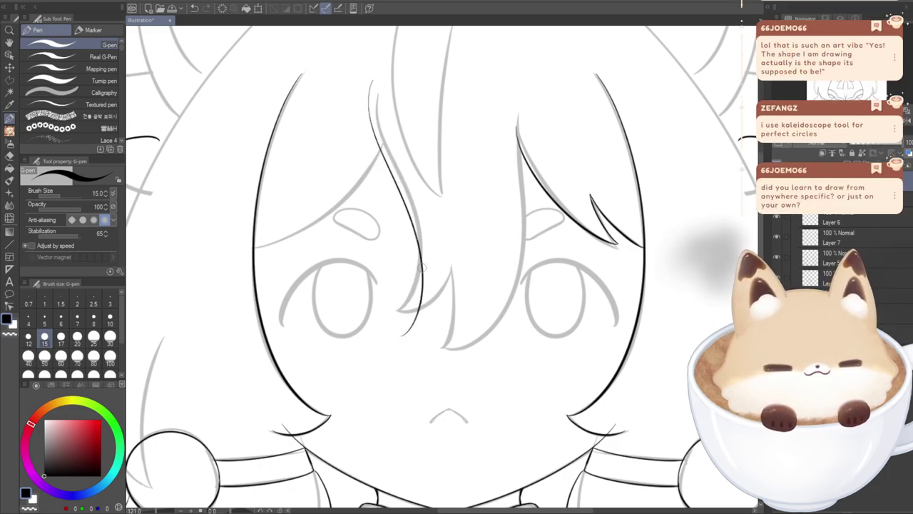
- Ink the centre bang's pointed end with a curved underside rising to the notch and a short edge down to the neighbouring tip
left_click_drag(847, 87, 845, 94)
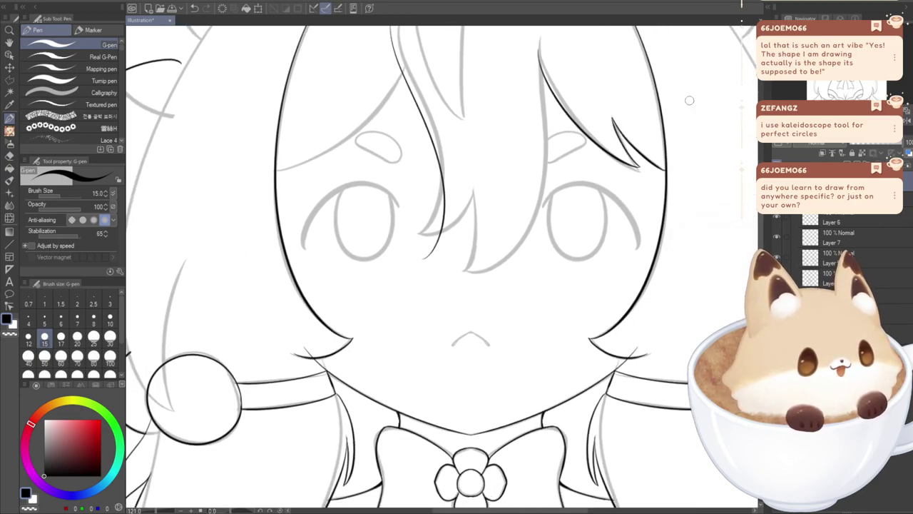
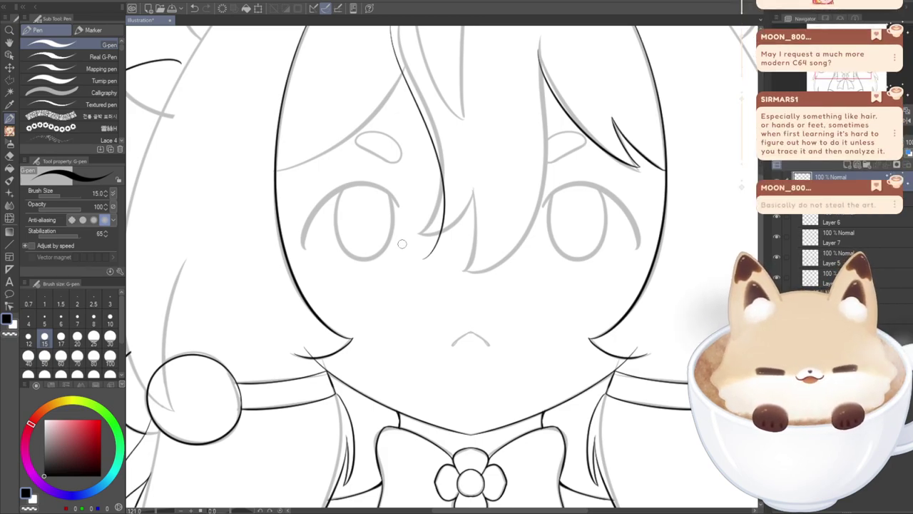
mouse_move(402, 244)
left_mouse_down()
mouse_move(391, 189)
mouse_move(477, 115)
left_mouse_up()
scroll(414, 197, "up", 2)
key("ctrl+z")
left_click_drag(410, 207, 491, 116)
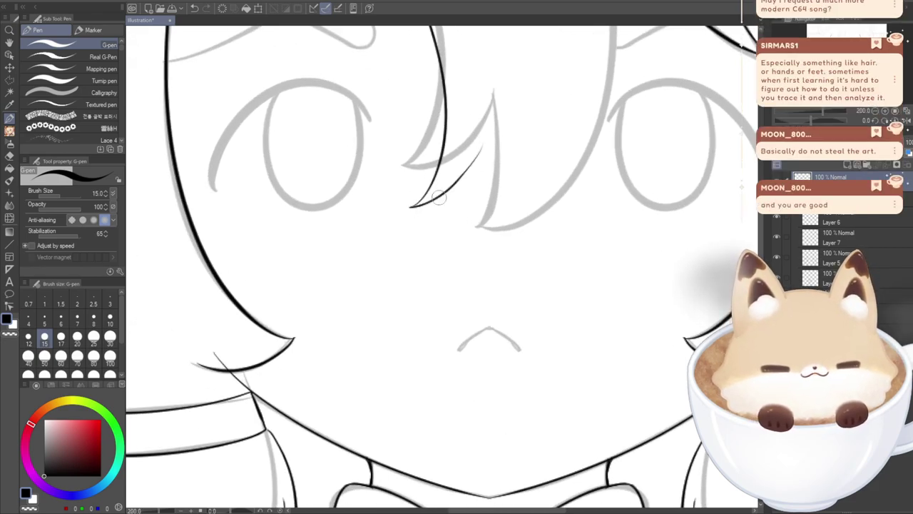
key("ctrl+z")
left_click_drag(410, 207, 475, 162)
key("ctrl+z")
mouse_move(409, 207)
left_mouse_down()
mouse_move(485, 161)
mouse_move(494, 136)
left_mouse_up()
key("ctrl+z")
mouse_move(409, 207)
left_mouse_down()
mouse_move(459, 185)
mouse_move(500, 106)
left_mouse_up()
key("ctrl+z")
mouse_move(410, 207)
left_mouse_down()
mouse_move(461, 187)
mouse_move(514, 98)
left_mouse_up()
key("ctrl+z")
mouse_move(410, 208)
left_mouse_down()
mouse_move(489, 143)
mouse_move(499, 100)
left_mouse_up()
key("ctrl+z")
mouse_move(411, 206)
left_mouse_down()
mouse_move(493, 125)
mouse_move(497, 107)
left_mouse_up()
key("ctrl+z")
mouse_move(411, 206)
left_mouse_down()
mouse_move(476, 166)
mouse_move(493, 95)
left_mouse_up()
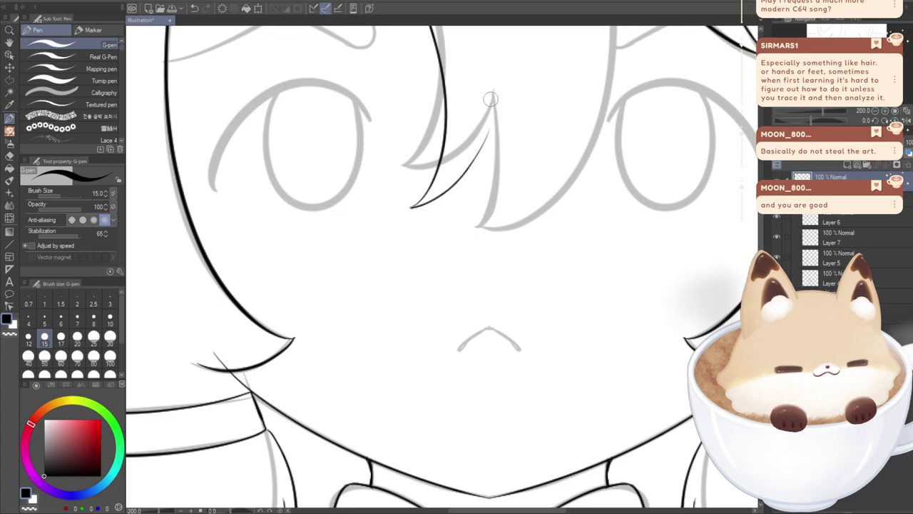
key("ctrl+z")
left_click_drag(412, 206, 492, 107)
key("ctrl+z")
mouse_move(412, 206)
left_mouse_down()
mouse_move(475, 176)
mouse_move(492, 99)
left_mouse_up()
key("ctrl+z")
left_click_drag(408, 206, 485, 155)
key("ctrl+z")
mouse_move(412, 207)
left_mouse_down()
mouse_move(480, 170)
mouse_move(490, 110)
mouse_move(488, 234)
left_mouse_up()
key("ctrl+z")
mouse_move(489, 121)
left_mouse_down()
mouse_move(495, 166)
mouse_move(485, 227)
left_mouse_up()
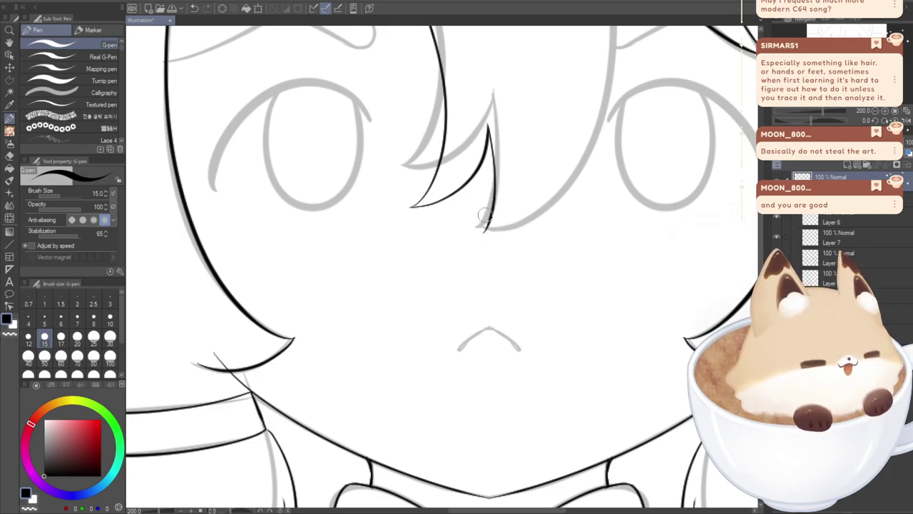
- Examine the inked bangs against the whole head and up close between the eyes
scroll(485, 214, "down", 3)
scroll(458, 250, "up", 2)
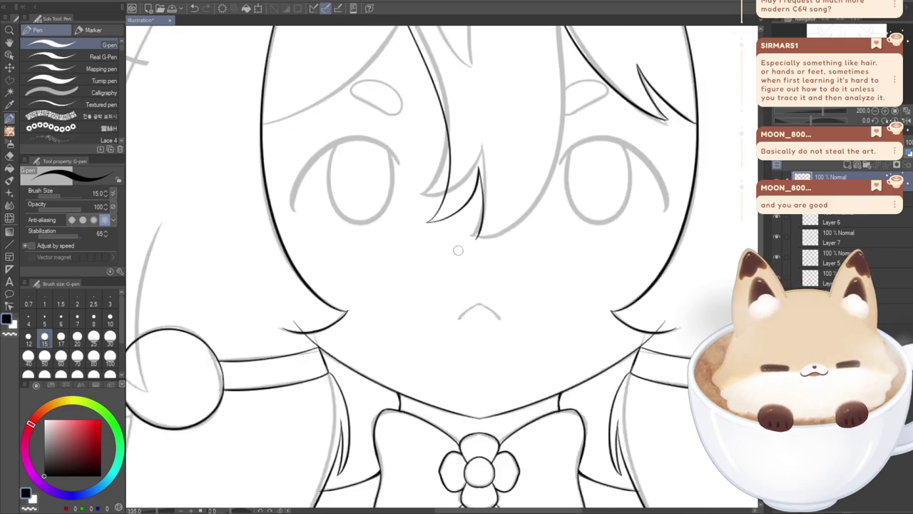
scroll(458, 250, "down", 4)
scroll(456, 258, "up", 1)
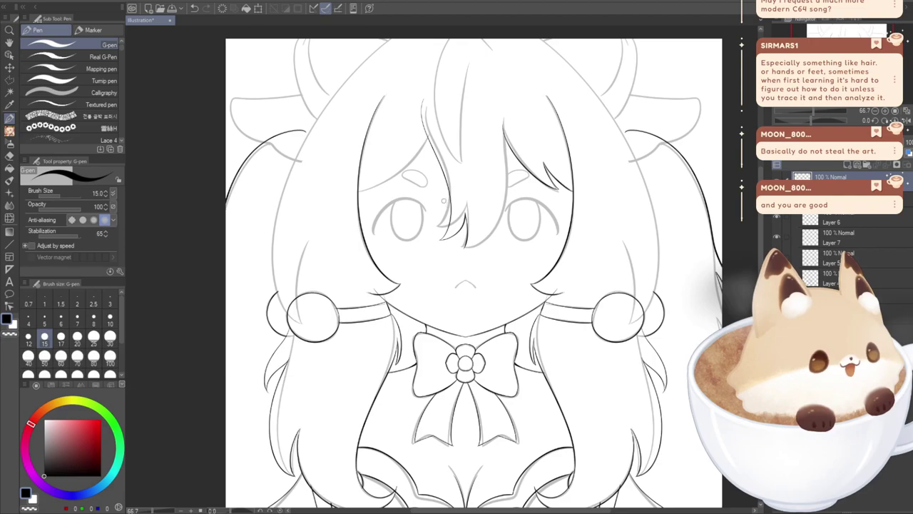
scroll(428, 200, "up", 4)
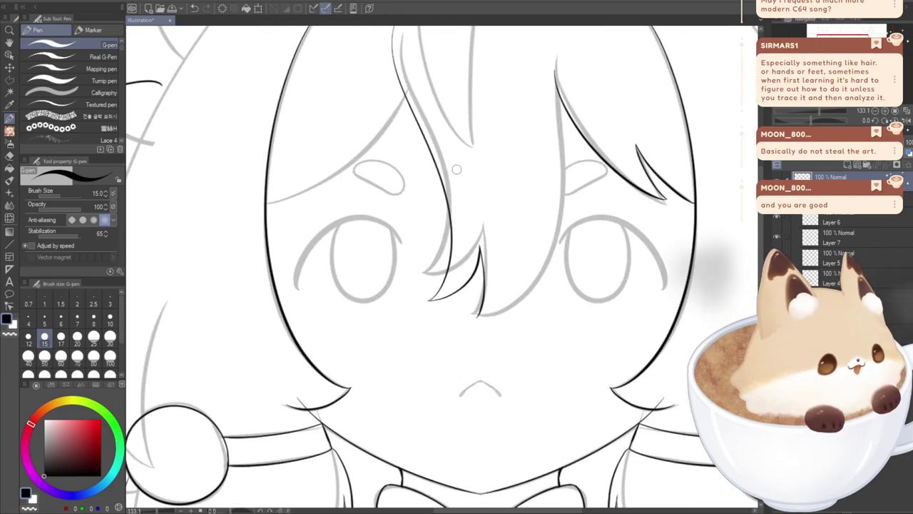
scroll(471, 164, "up", 1)
left_click_drag(471, 185, 444, 219)
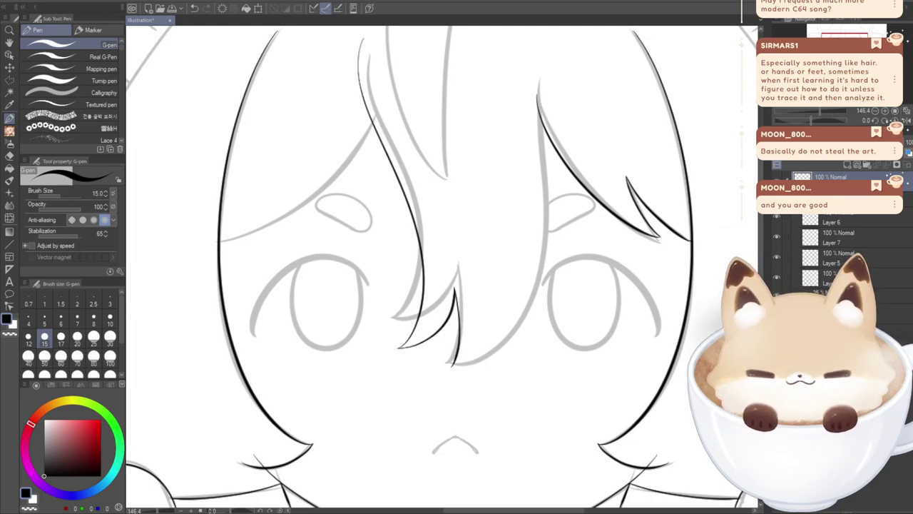
left_click_drag(873, 84, 845, 55)
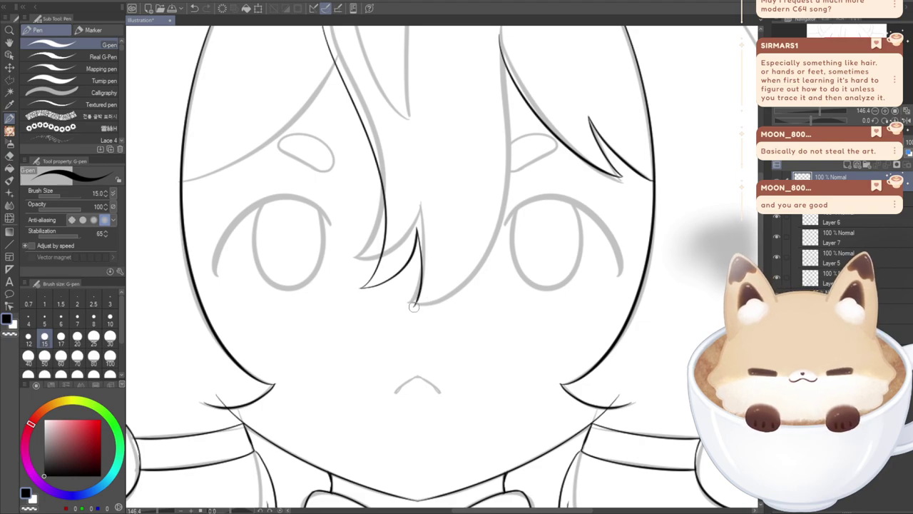
- Try to ink the wide centre strand's outer edge in one stroke from its lower tip up to its root
mouse_move(414, 305)
left_mouse_down()
mouse_move(489, 256)
mouse_move(509, 135)
mouse_move(499, 40)
left_mouse_up()
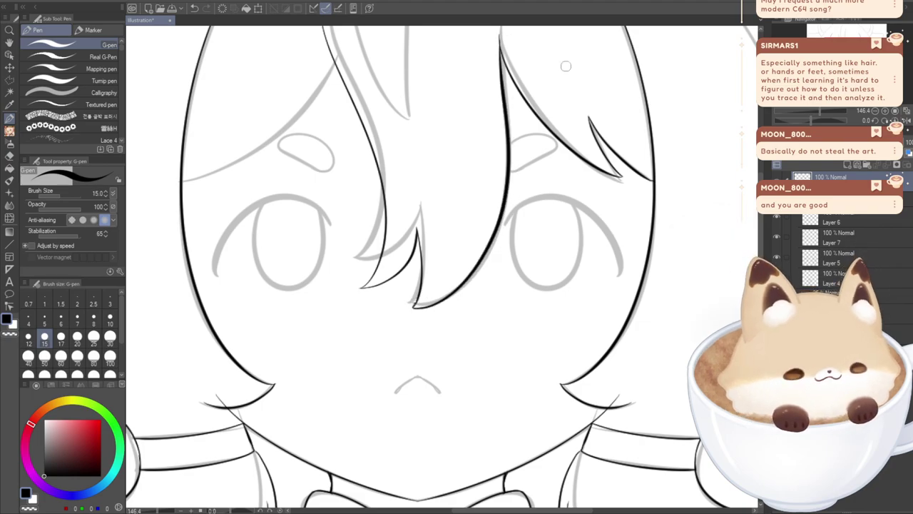
left_click_drag(648, 92, 654, 157)
key("ctrl+z")
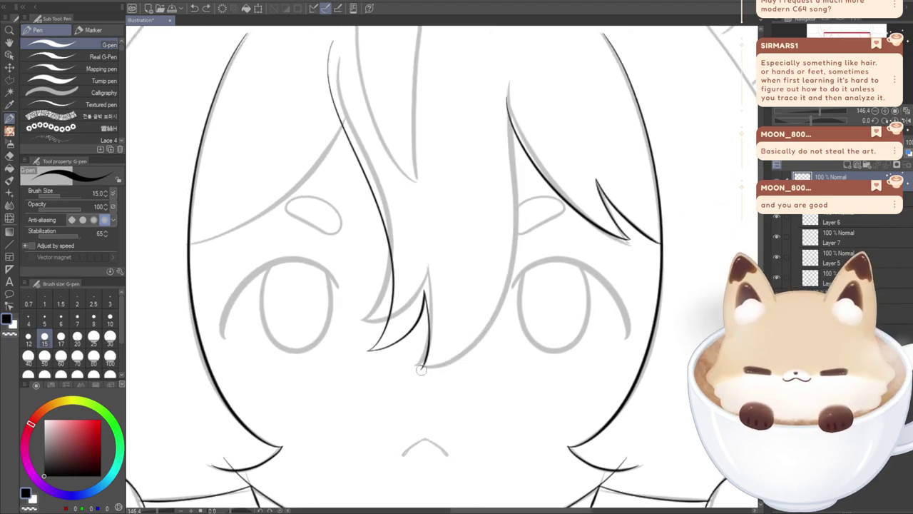
left_click_drag(761, 258, 760, 253)
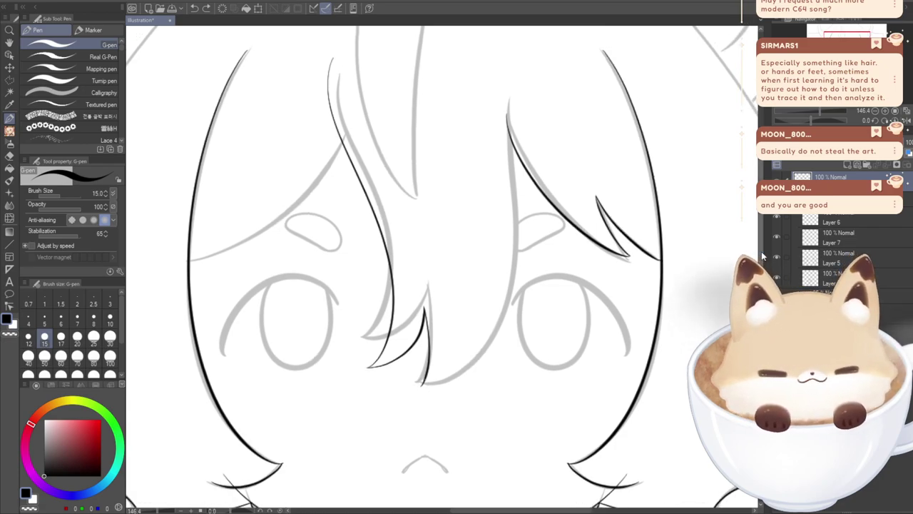
mouse_move(422, 384)
left_mouse_down()
mouse_move(489, 359)
mouse_move(525, 250)
mouse_move(507, 151)
mouse_move(509, 104)
left_mouse_up()
key("ctrl+z")
mouse_move(420, 387)
left_mouse_down()
mouse_move(465, 371)
mouse_move(517, 239)
left_mouse_up()
key("ctrl+z")
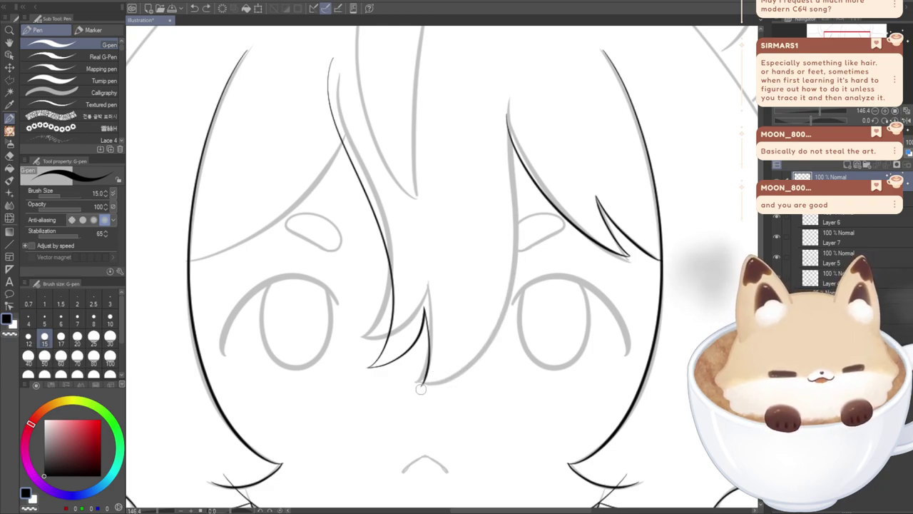
left_click_drag(422, 385, 493, 337)
key("ctrl+z")
mouse_move(421, 385)
left_mouse_down()
mouse_move(490, 344)
mouse_move(517, 237)
mouse_move(507, 89)
mouse_move(517, 267)
mouse_move(483, 354)
mouse_move(424, 381)
mouse_move(443, 383)
mouse_move(502, 337)
mouse_move(525, 246)
mouse_move(509, 162)
mouse_move(511, 105)
left_mouse_up()
key("ctrl+z")
key("ctrl+z")
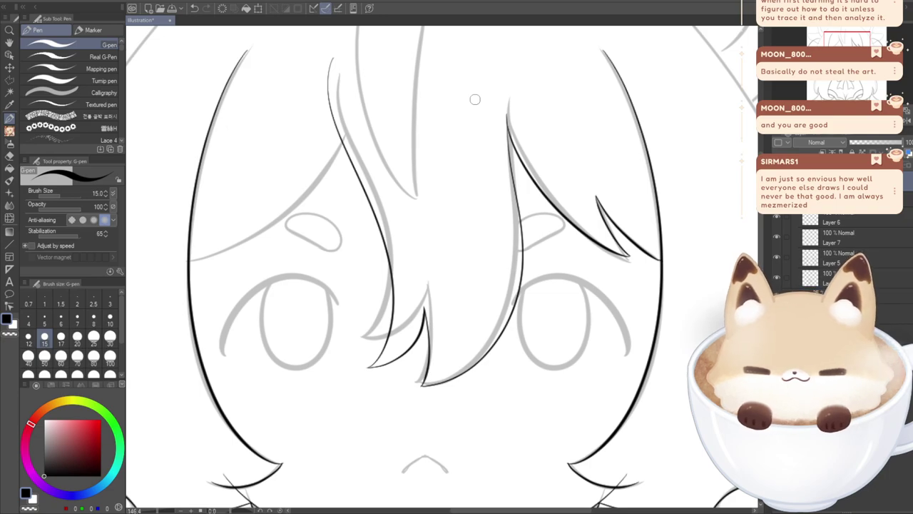
key("ctrl+z")
- Ink the upper part of the wide strand's outer edge, from its root down to the right-hand eye's inner corner
left_click_drag(509, 100, 525, 206)
key("ctrl+z")
left_click_drag(509, 100, 525, 288)
key("ctrl+z")
left_click_drag(507, 96, 509, 306)
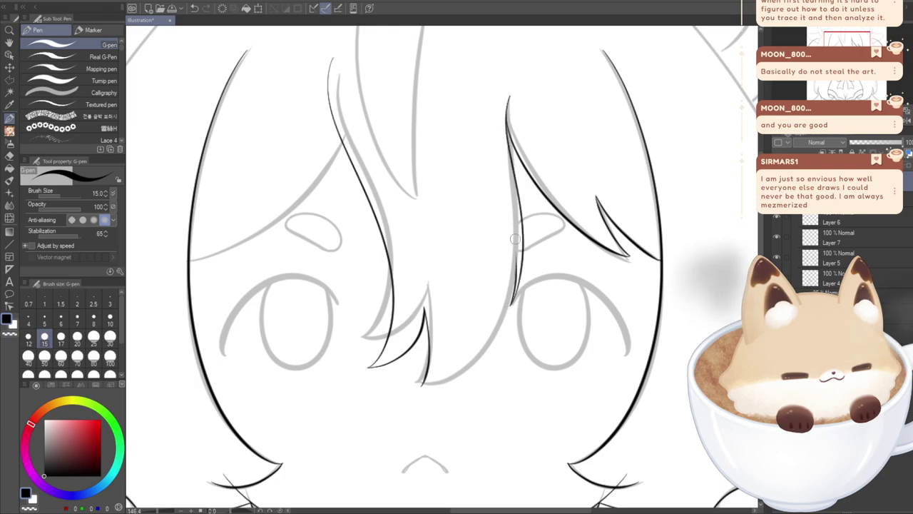
- Try to ink the wide centre strand's lower curve in one stroke from its pointed tip up to the right-hand eye
key("ctrl+z")
mouse_move(521, 241)
left_mouse_down()
mouse_move(510, 311)
mouse_move(444, 385)
mouse_move(402, 389)
mouse_move(480, 367)
mouse_move(514, 291)
mouse_move(503, 242)
left_mouse_up()
key("ctrl+z")
key("ctrl+z")
mouse_move(419, 386)
left_mouse_down()
mouse_move(475, 369)
mouse_move(523, 244)
left_mouse_up()
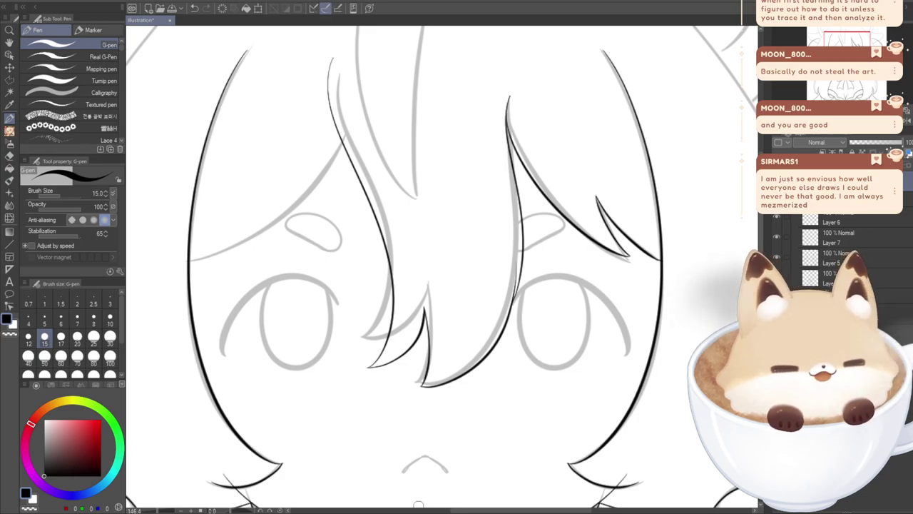
left_click_drag(400, 271, 489, 285)
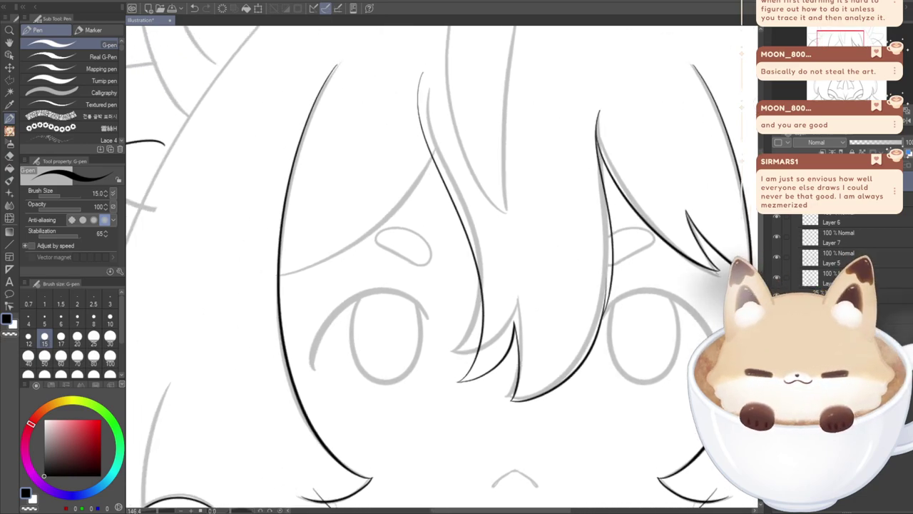
key("ctrl+z")
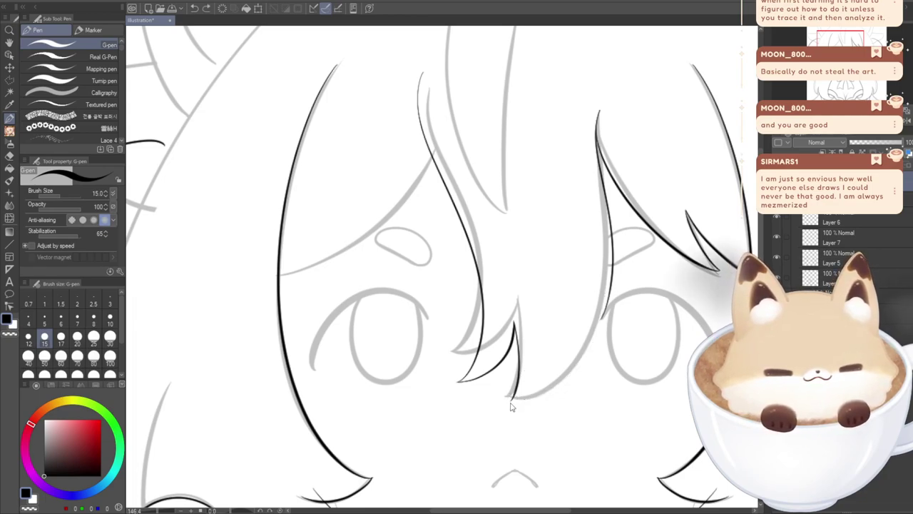
left_click_drag(511, 399, 607, 278)
key("ctrl+z")
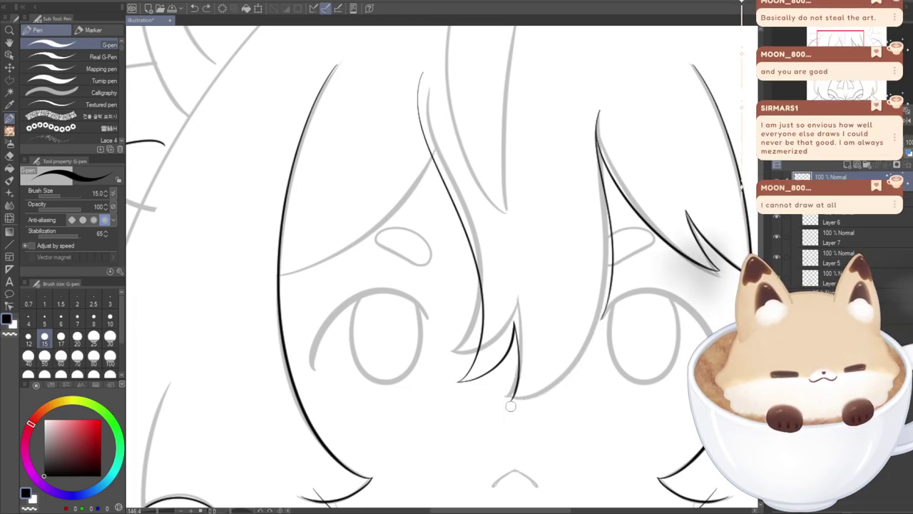
mouse_move(510, 401)
left_mouse_down()
mouse_move(569, 378)
mouse_move(608, 290)
mouse_move(597, 228)
left_mouse_up()
key("ctrl+z")
left_click_drag(510, 401, 592, 315)
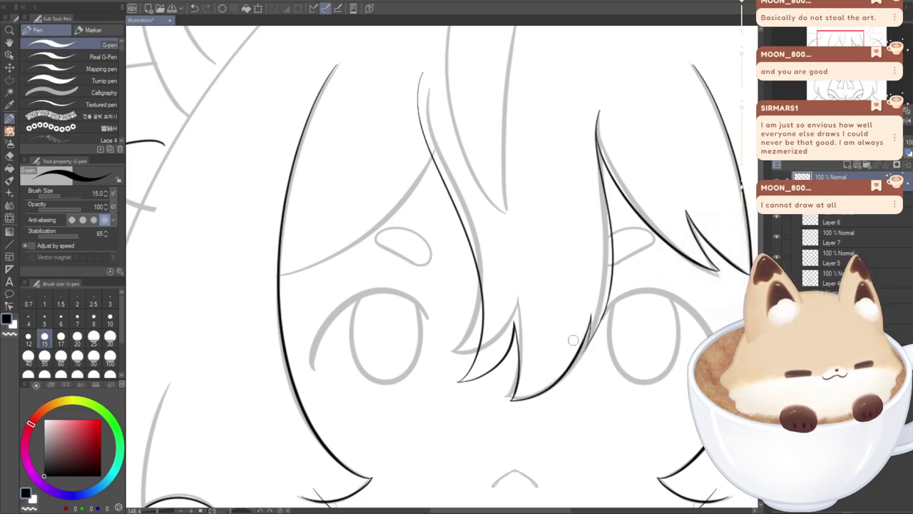
key("ctrl+z")
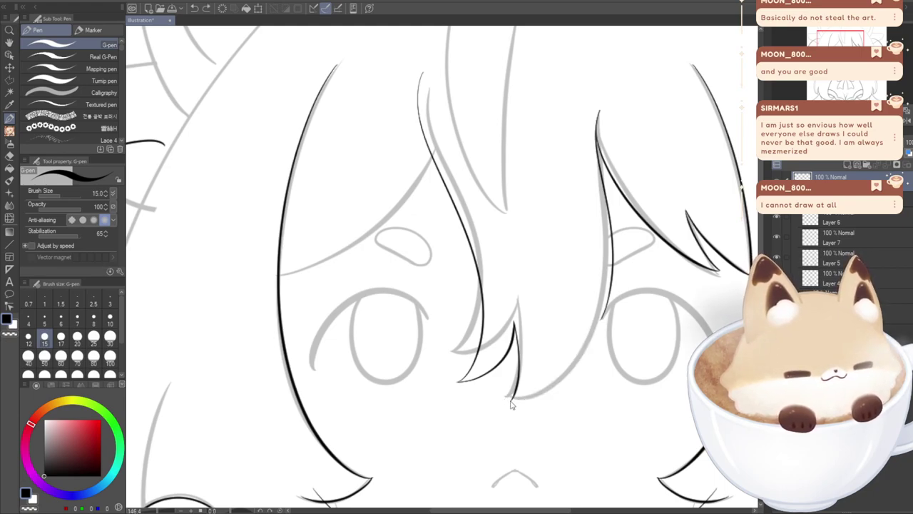
mouse_move(512, 401)
left_mouse_down()
mouse_move(599, 333)
mouse_move(606, 251)
left_mouse_up()
key("ctrl+z")
mouse_move(509, 399)
left_mouse_down()
mouse_move(589, 351)
mouse_move(601, 253)
left_mouse_up()
mouse_move(511, 401)
left_mouse_down()
mouse_move(573, 374)
mouse_move(606, 248)
left_mouse_up()
key("ctrl+z")
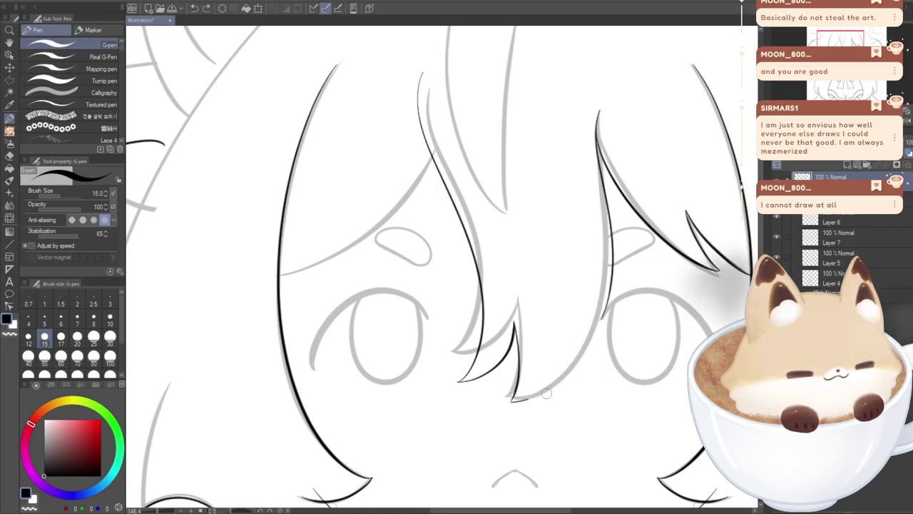
left_click_drag(510, 401, 603, 235)
key("ctrl+z")
mouse_move(509, 400)
left_mouse_down()
mouse_move(572, 380)
mouse_move(604, 291)
mouse_move(590, 248)
left_mouse_up()
key("ctrl+z")
mouse_move(508, 401)
left_mouse_down()
mouse_move(576, 370)
mouse_move(603, 278)
left_mouse_up()
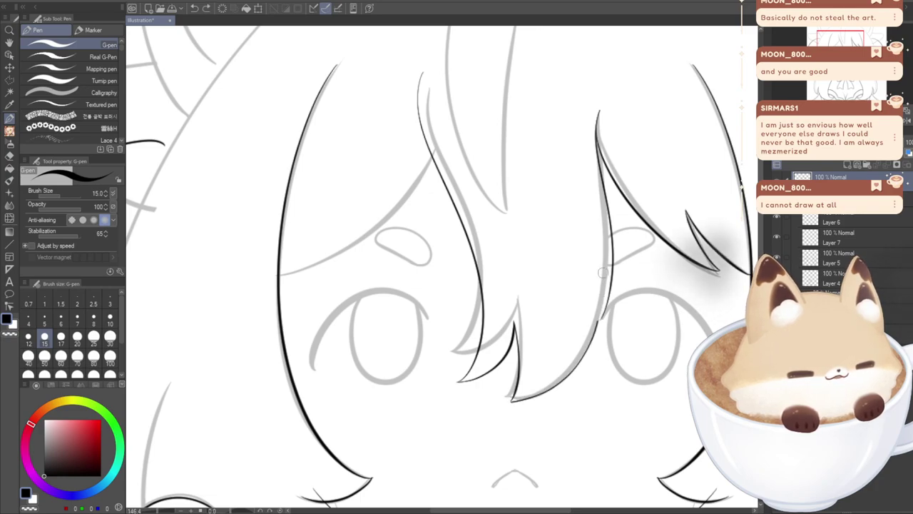
key("ctrl+z")
mouse_move(508, 401)
left_mouse_down()
mouse_move(576, 366)
mouse_move(585, 268)
left_mouse_up()
key("ctrl+z")
mouse_move(510, 401)
left_mouse_down()
mouse_move(526, 400)
mouse_move(601, 301)
mouse_move(602, 252)
left_mouse_up()
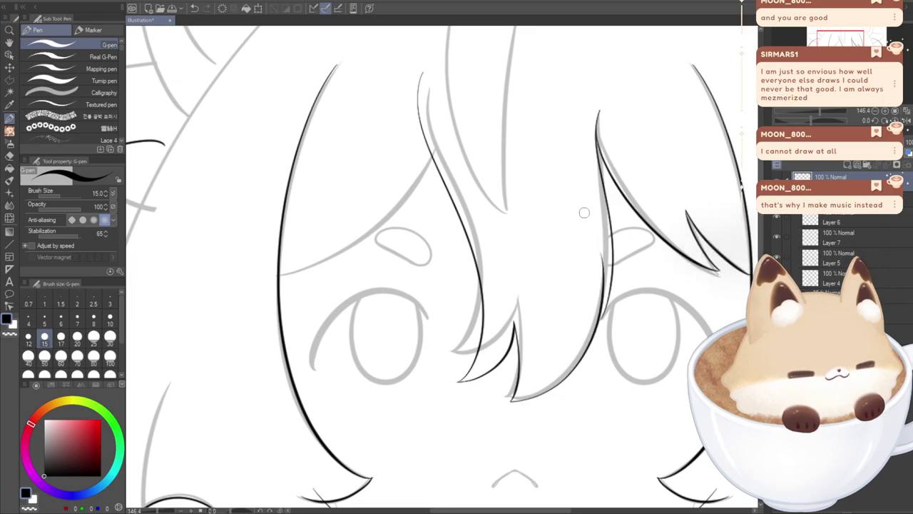
key("ctrl+z")
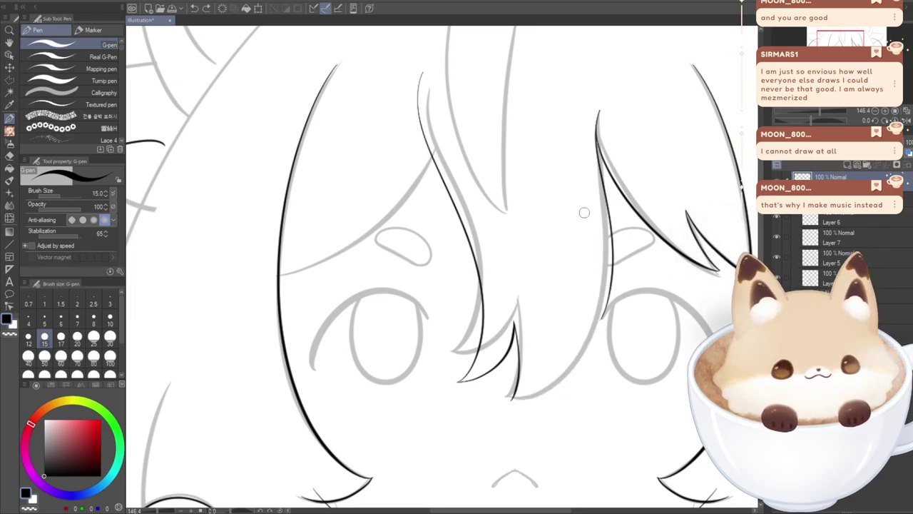
- Try another lower curve for the wide centre strand and check its join to the upper edge with the sketch hidden
mouse_move(511, 401)
left_mouse_down()
mouse_move(566, 381)
mouse_move(603, 285)
left_mouse_up()
key("ctrl+z")
mouse_move(512, 402)
left_mouse_down()
mouse_move(612, 308)
mouse_move(604, 282)
left_mouse_up()
key("ctrl+z")
mouse_move(512, 401)
left_mouse_down()
mouse_move(563, 385)
mouse_move(609, 300)
mouse_move(610, 278)
left_mouse_up()
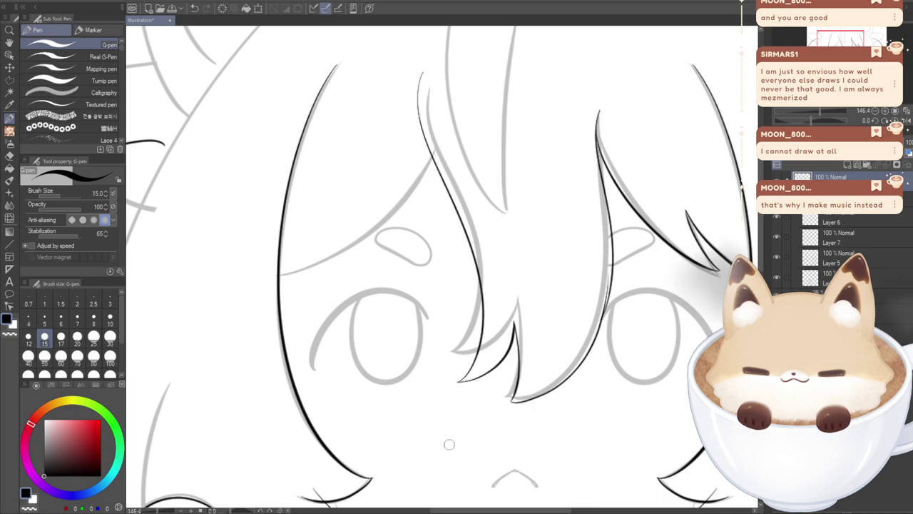
left_click(777, 296)
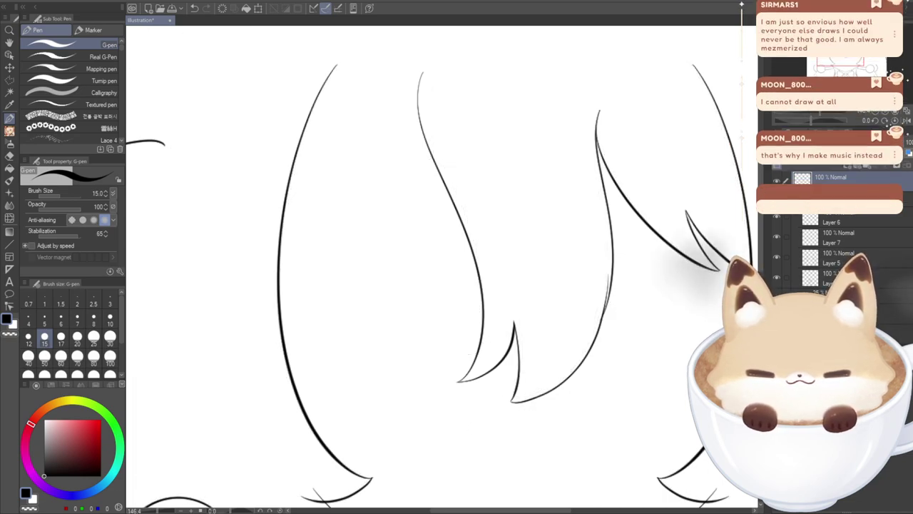
left_click(776, 297)
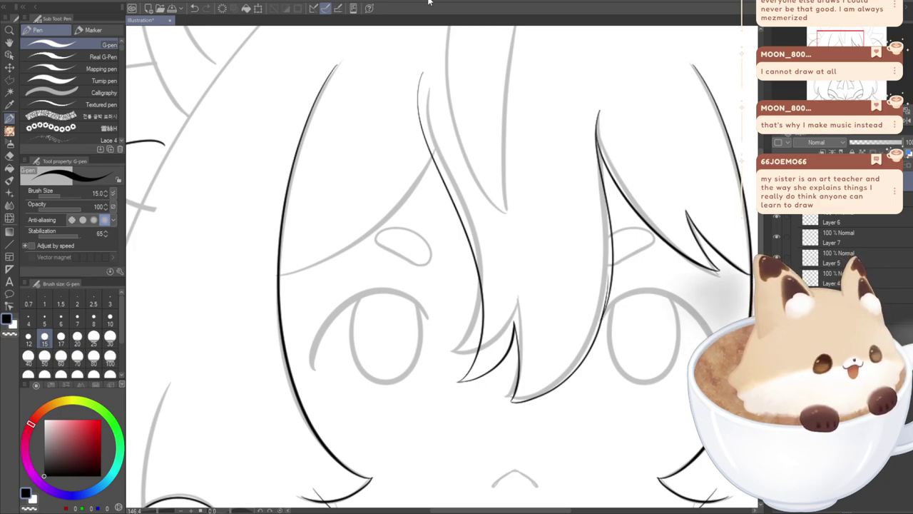
key("ctrl+z")
- Ink the wide strand's lower curve from its tip to its upper edge beside the right-hand eye, and check the line without the sketch
mouse_move(511, 401)
left_mouse_down()
mouse_move(602, 340)
mouse_move(611, 268)
left_mouse_up()
key("ctrl+z")
mouse_move(512, 400)
left_mouse_down()
mouse_move(543, 394)
mouse_move(576, 224)
left_mouse_up()
key("ctrl+z")
mouse_move(513, 401)
left_mouse_down()
mouse_move(608, 280)
mouse_move(611, 239)
left_mouse_up()
key("ctrl+z")
mouse_move(512, 401)
left_mouse_down()
mouse_move(568, 386)
mouse_move(612, 258)
left_mouse_up()
key("ctrl+z")
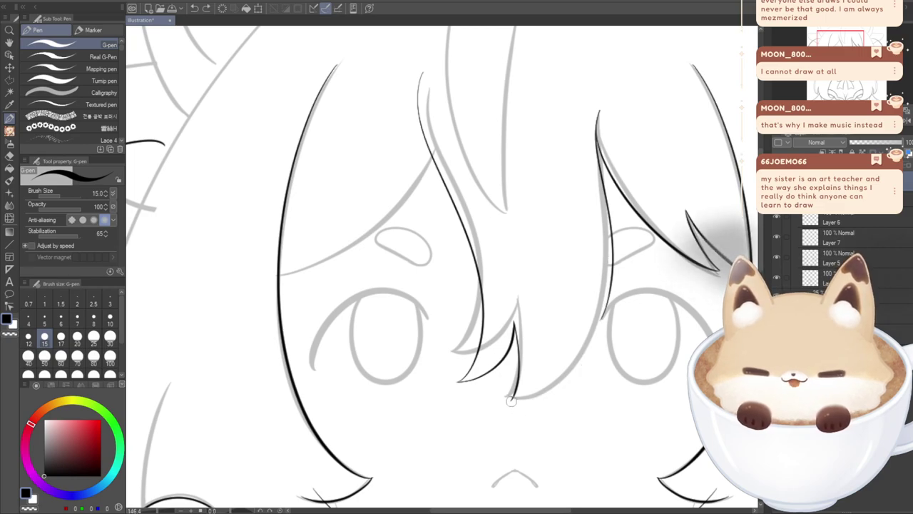
mouse_move(510, 401)
left_mouse_down()
mouse_move(539, 396)
mouse_move(606, 239)
left_mouse_up()
key("ctrl+z")
mouse_move(513, 400)
left_mouse_down()
mouse_move(607, 319)
mouse_move(606, 257)
left_mouse_up()
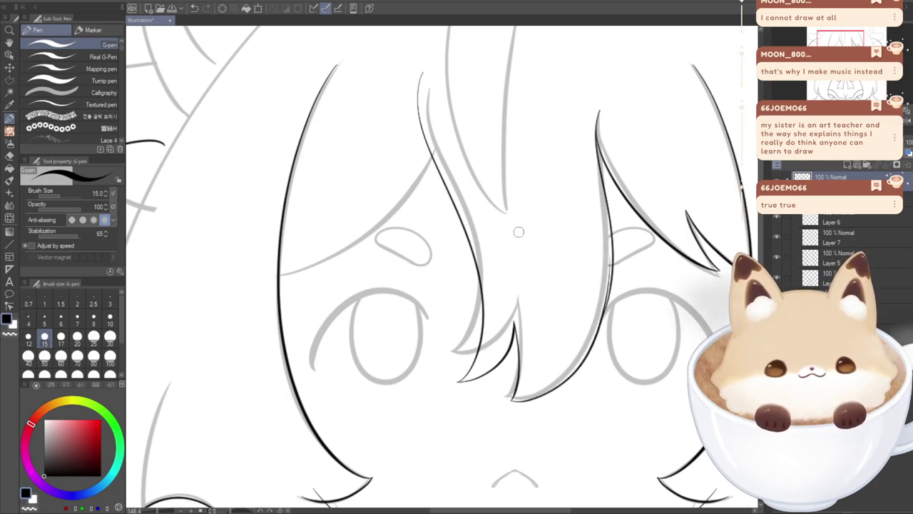
key("ctrl+z")
mouse_move(512, 401)
left_mouse_down()
mouse_move(582, 376)
mouse_move(599, 236)
left_mouse_up()
key("ctrl+z")
mouse_move(512, 401)
left_mouse_down()
mouse_move(603, 321)
mouse_move(607, 268)
left_mouse_up()
key("ctrl+z")
left_click_drag(551, 396, 607, 242)
key("ctrl+z")
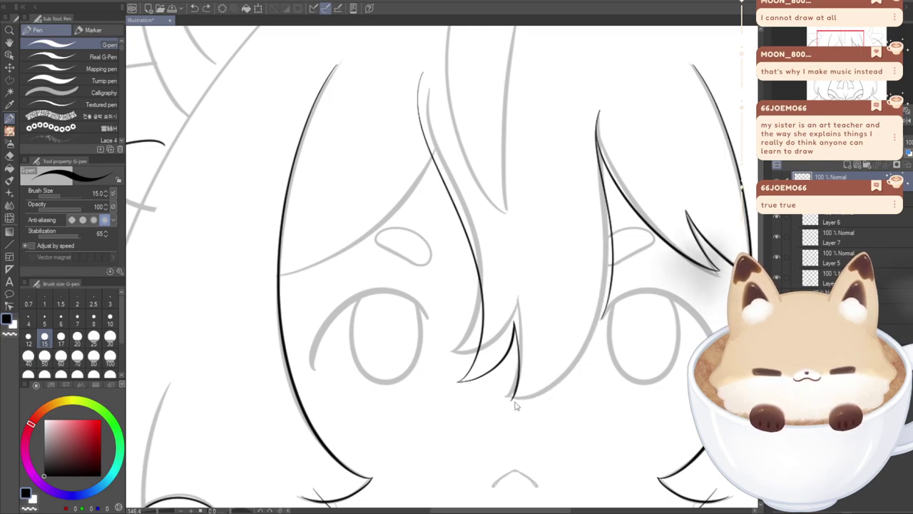
mouse_move(528, 401)
left_mouse_down()
mouse_move(606, 335)
mouse_move(611, 299)
left_mouse_up()
key("ctrl+z")
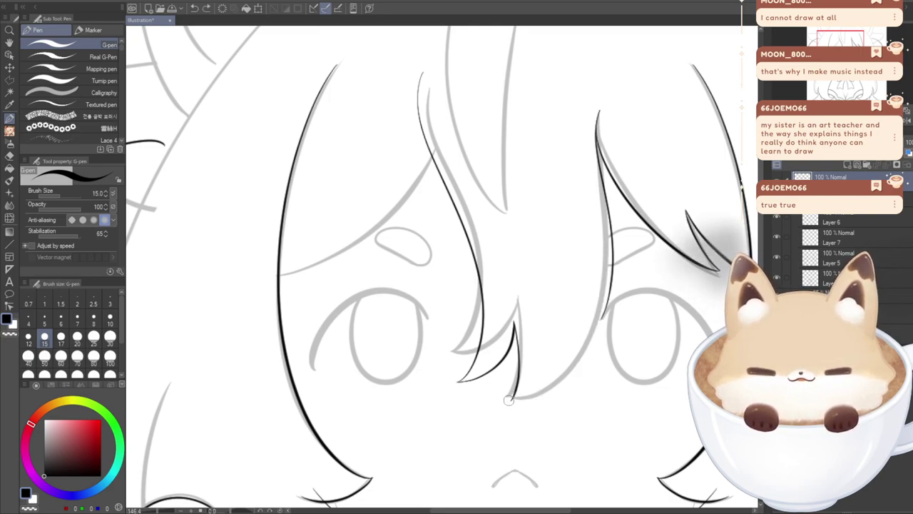
left_click_drag(521, 402, 607, 253)
key("ctrl+z")
mouse_move(511, 400)
left_mouse_down()
mouse_move(584, 358)
mouse_move(609, 263)
left_mouse_up()
key("ctrl+z")
mouse_move(511, 400)
left_mouse_down()
mouse_move(561, 392)
mouse_move(606, 235)
left_mouse_up()
key("ctrl+z")
mouse_move(511, 401)
left_mouse_down()
mouse_move(608, 323)
mouse_move(607, 286)
left_mouse_up()
key("ctrl+z")
mouse_move(513, 401)
left_mouse_down()
mouse_move(584, 367)
mouse_move(601, 228)
left_mouse_up()
key("ctrl+z")
mouse_move(512, 401)
left_mouse_down()
mouse_move(566, 385)
mouse_move(606, 264)
left_mouse_up()
left_click_drag(547, 510, 520, 510)
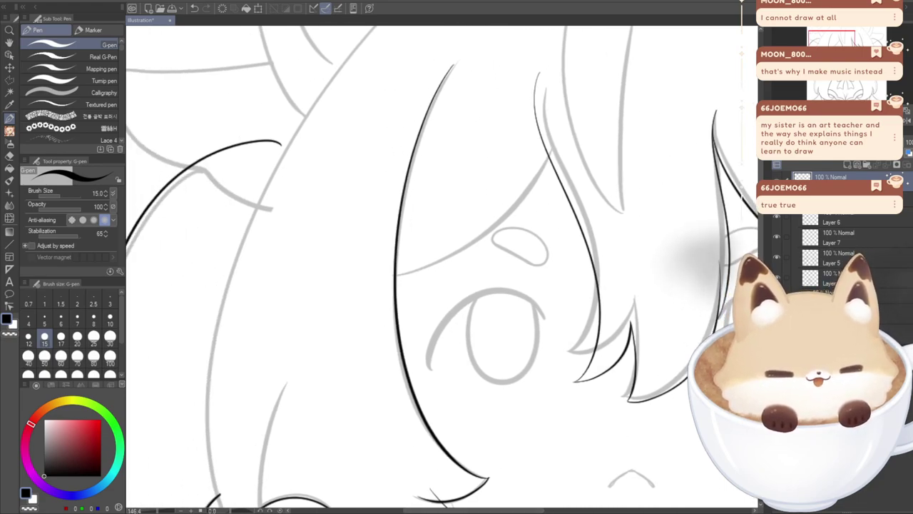
left_click(777, 298)
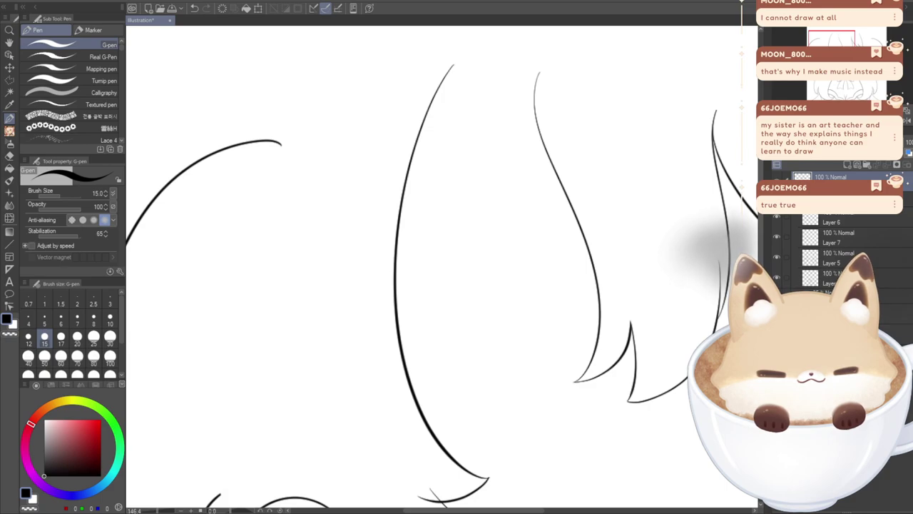
left_click(777, 297)
- Ink the lower edge of the left-hand bang from the centre strand to the face-side hair line and erase the overshoot
mouse_move(543, 171)
left_mouse_down()
mouse_move(431, 268)
mouse_move(407, 270)
left_mouse_up()
key("ctrl+z")
mouse_move(542, 167)
left_mouse_down()
mouse_move(461, 272)
mouse_move(396, 291)
left_mouse_up()
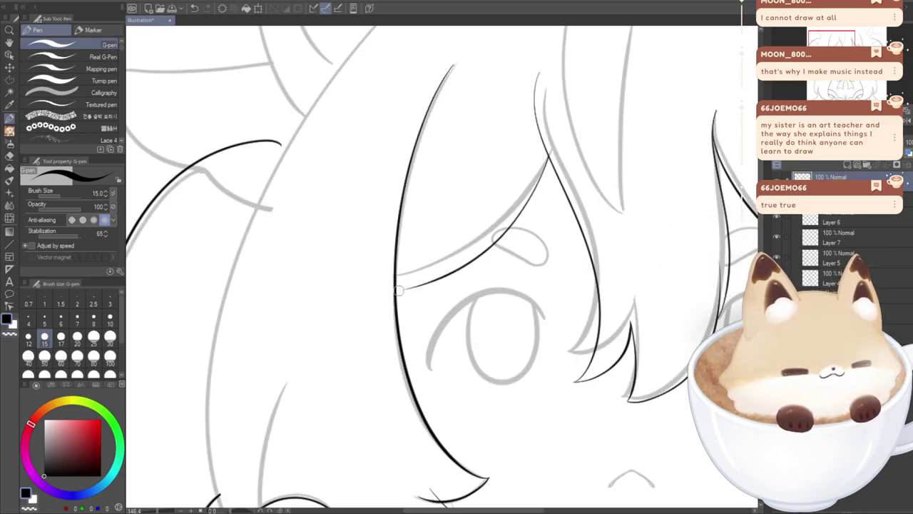
key("ctrl+z")
mouse_move(549, 164)
left_mouse_down()
mouse_move(510, 224)
mouse_move(398, 275)
left_mouse_up()
key("ctrl+z")
mouse_move(549, 163)
left_mouse_down()
mouse_move(525, 201)
mouse_move(426, 269)
mouse_move(397, 273)
mouse_move(513, 219)
mouse_move(396, 279)
left_mouse_up()
key("ctrl+z")
key("ctrl+z")
mouse_move(549, 163)
left_mouse_down()
mouse_move(456, 267)
mouse_move(397, 278)
left_mouse_up()
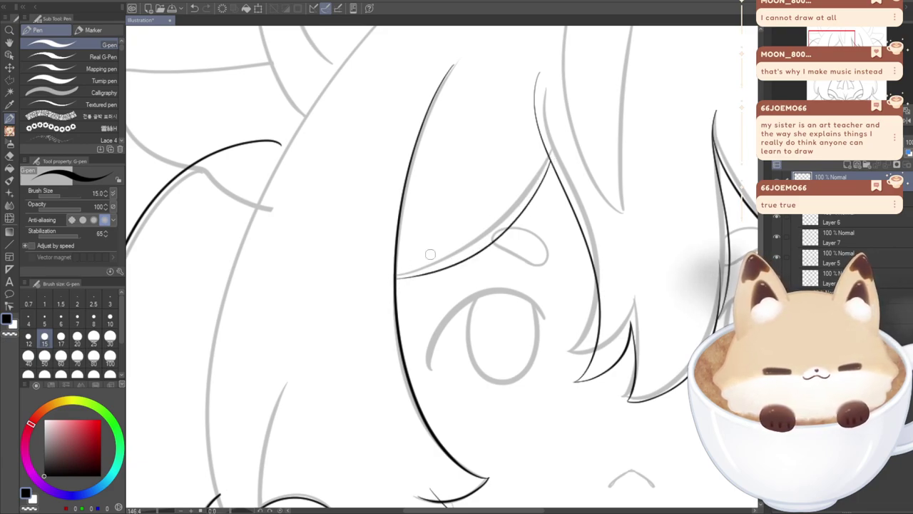
key("ctrl+z")
mouse_move(549, 158)
left_mouse_down()
mouse_move(537, 188)
mouse_move(449, 257)
mouse_move(397, 279)
left_mouse_up()
key("ctrl+z")
mouse_move(549, 163)
left_mouse_down()
mouse_move(454, 251)
mouse_move(397, 272)
left_mouse_up()
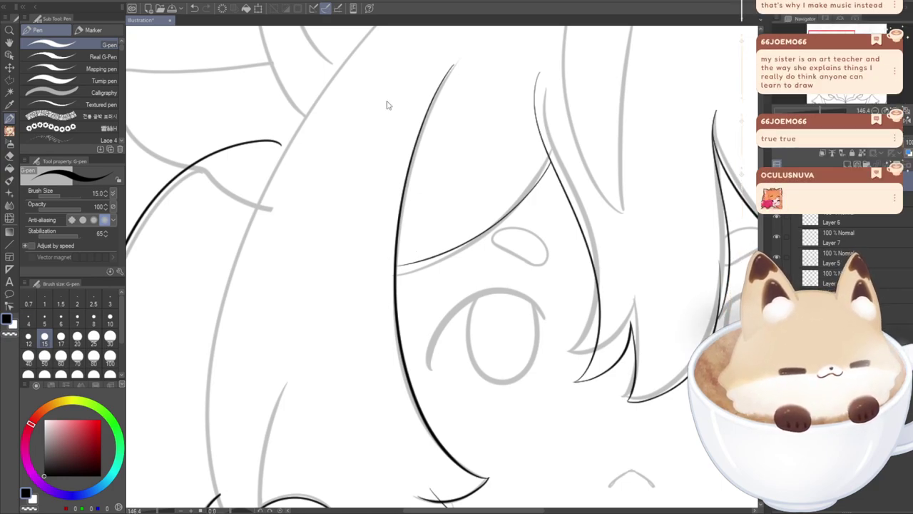
key("ctrl+z")
mouse_move(547, 157)
left_mouse_down()
mouse_move(502, 232)
mouse_move(397, 296)
left_mouse_up()
key("ctrl+z")
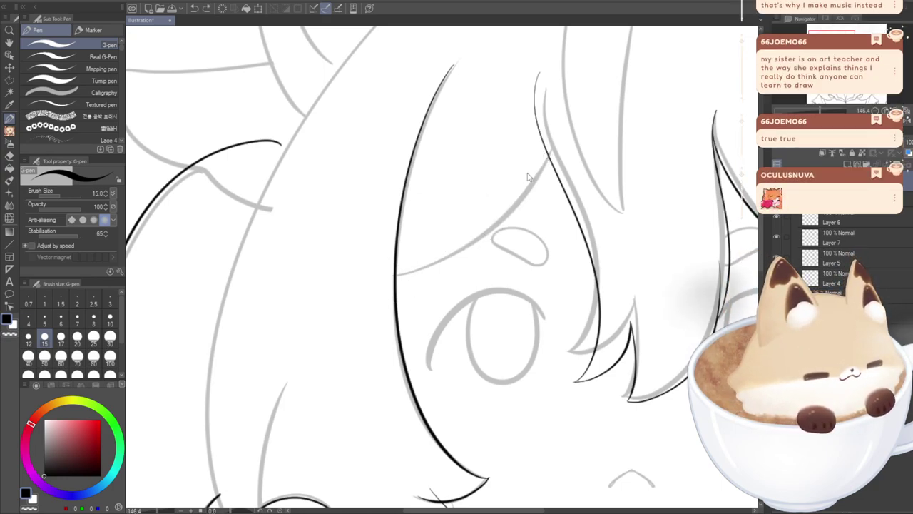
mouse_move(548, 161)
left_mouse_down()
mouse_move(506, 216)
mouse_move(394, 284)
left_mouse_up()
key("ctrl+z")
mouse_move(548, 158)
left_mouse_down()
mouse_move(536, 180)
mouse_move(398, 279)
left_mouse_up()
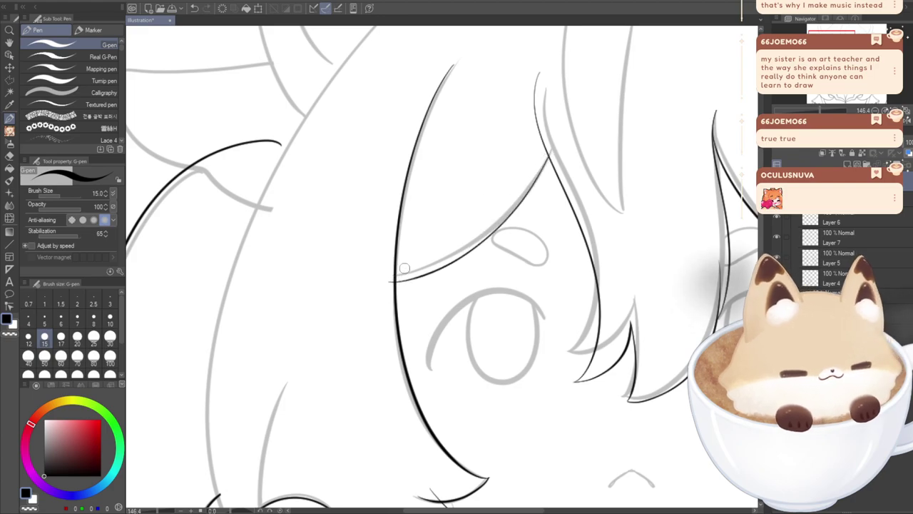
key("e")
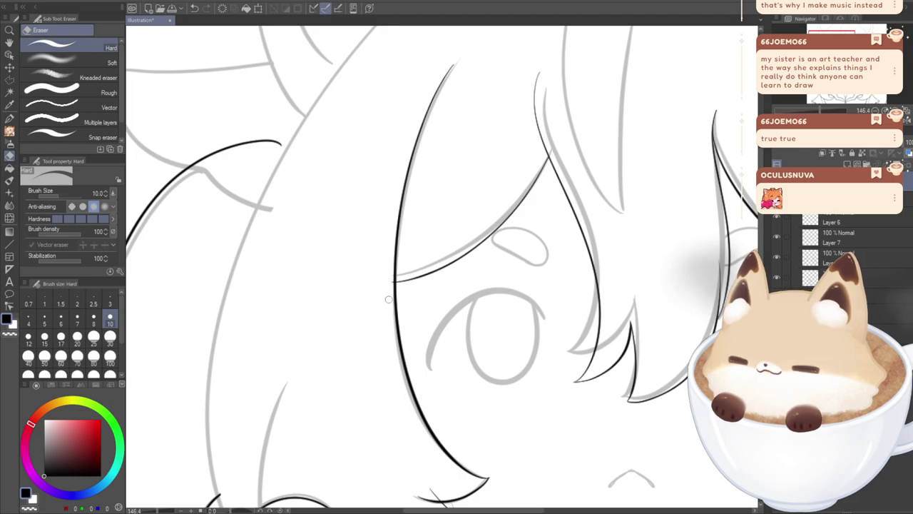
left_click(9, 118)
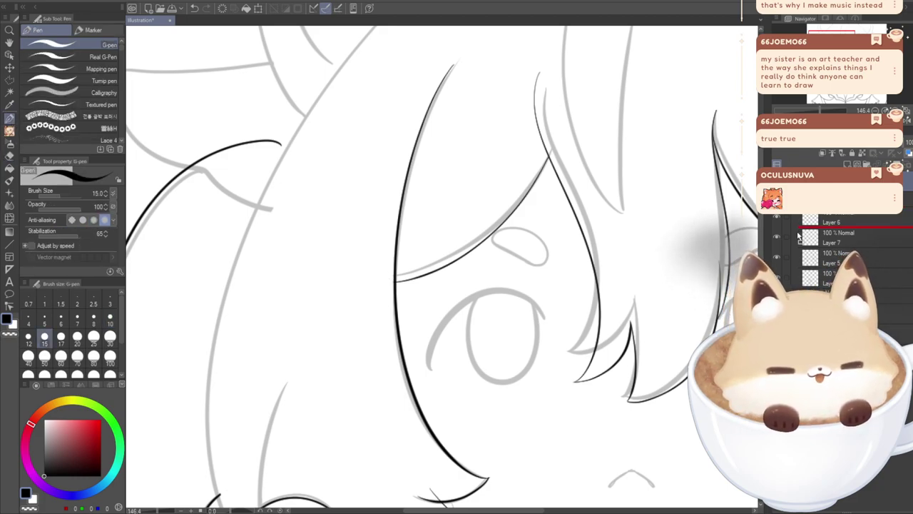
- Add a new layer for the next bang lines and make it active
left_click_drag(797, 236, 799, 212)
scroll(464, 304, "down", 3)
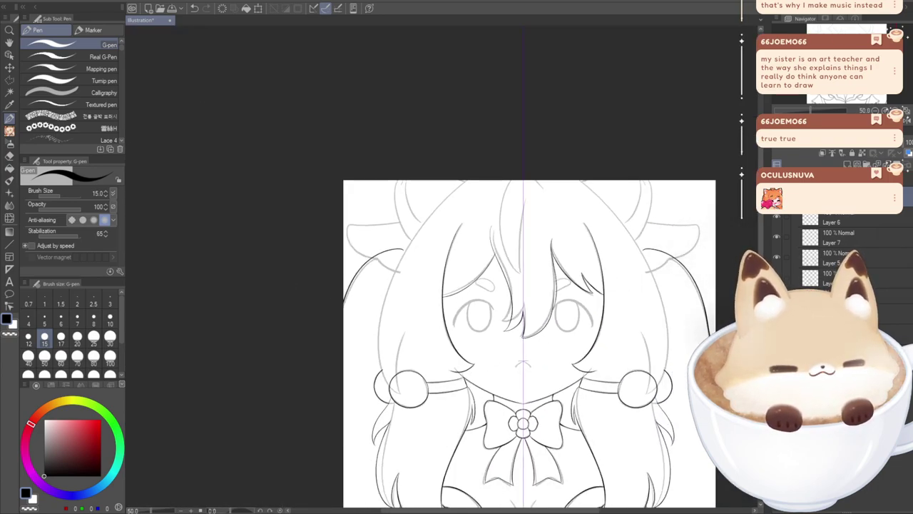
key("ctrl+shift+n")
left_click(838, 178)
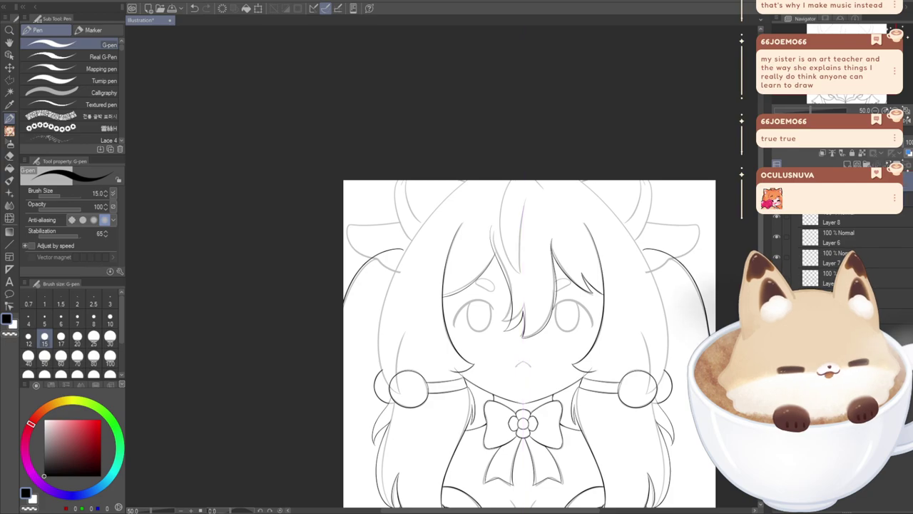
- Ink the short line at the crown and the narrow front strand's long left edge, curving down to its tip
scroll(519, 204, "up", 10)
scroll(515, 180, "up", 3)
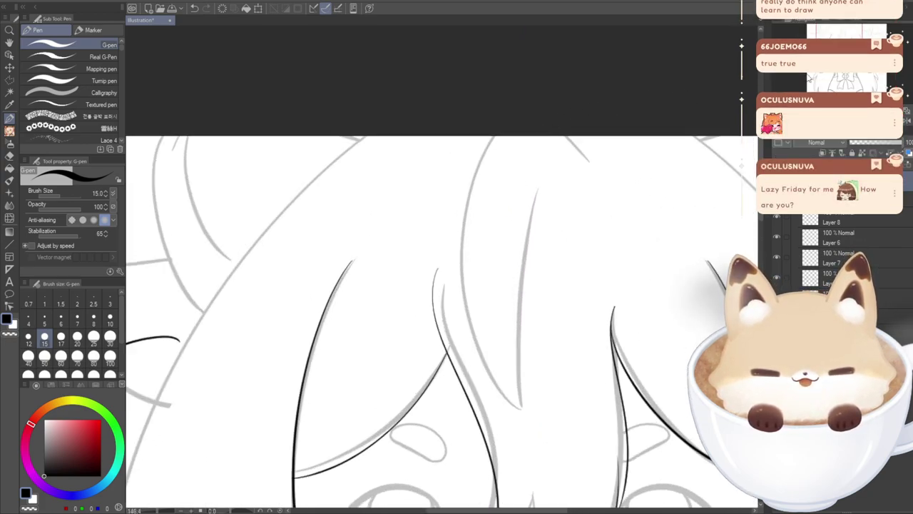
scroll(687, 185, "up", 1)
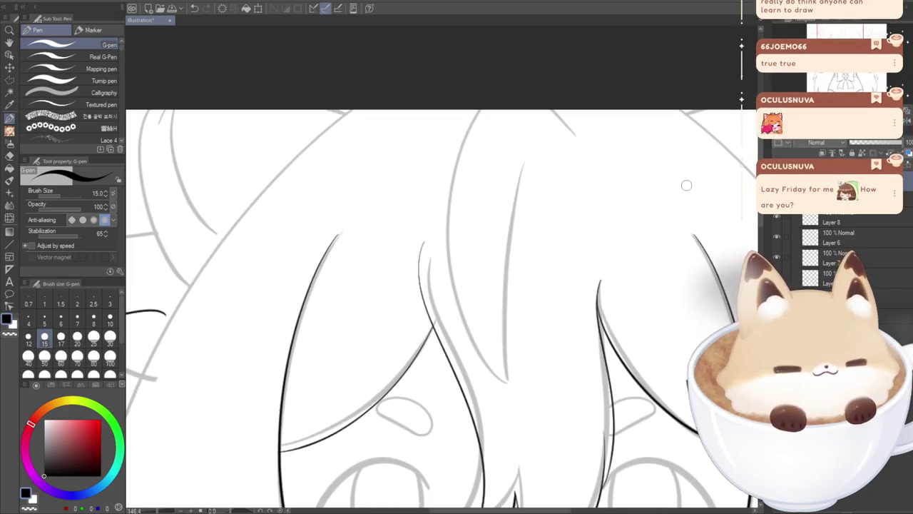
left_click_drag(575, 138, 540, 90)
mouse_move(455, 112)
left_mouse_down()
mouse_move(453, 258)
mouse_move(514, 347)
left_mouse_up()
key("ctrl+z")
key("ctrl+z")
left_click_drag(577, 134, 521, 95)
mouse_move(454, 107)
left_mouse_down()
mouse_move(434, 263)
mouse_move(497, 412)
mouse_move(476, 380)
mouse_move(506, 414)
mouse_move(483, 229)
left_mouse_up()
key("ctrl+z")
- Ink the narrow front strand's right edge from its pointed tip upward, tapering out on the forehead
left_click_drag(502, 412, 499, 213)
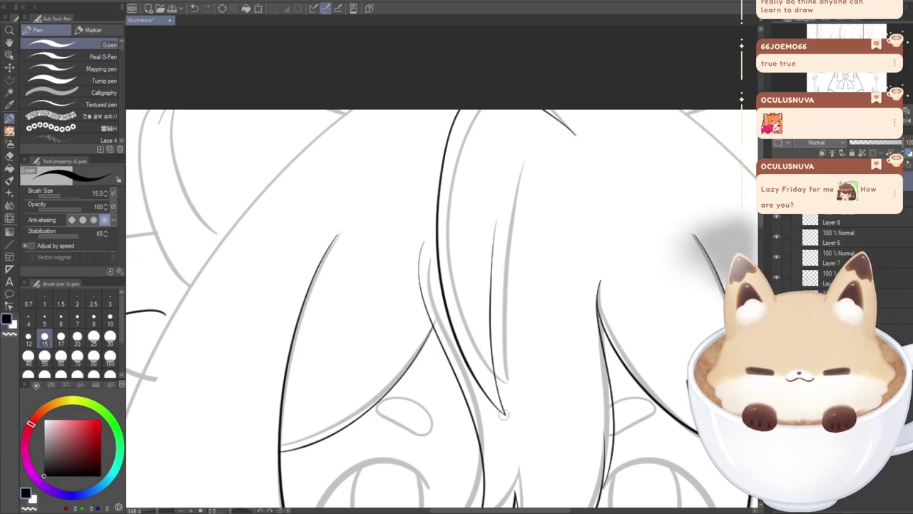
key("ctrl+z")
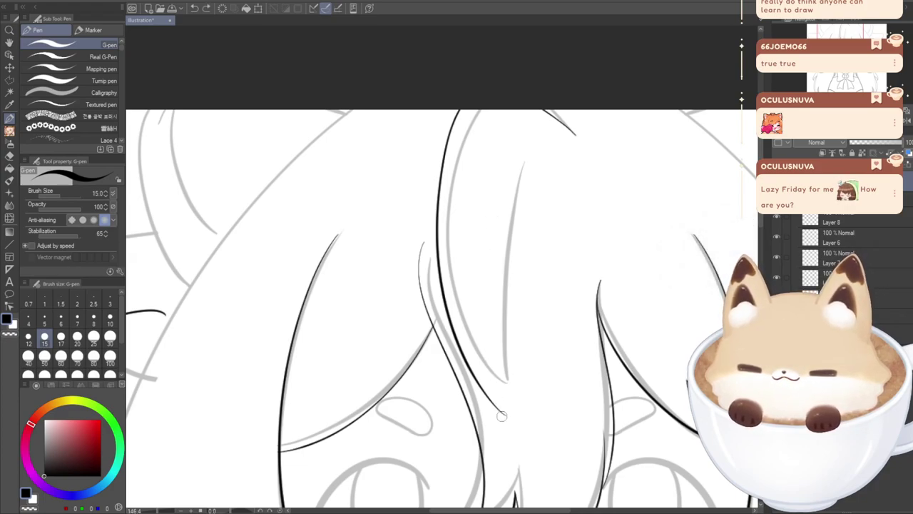
left_click_drag(503, 414, 500, 219)
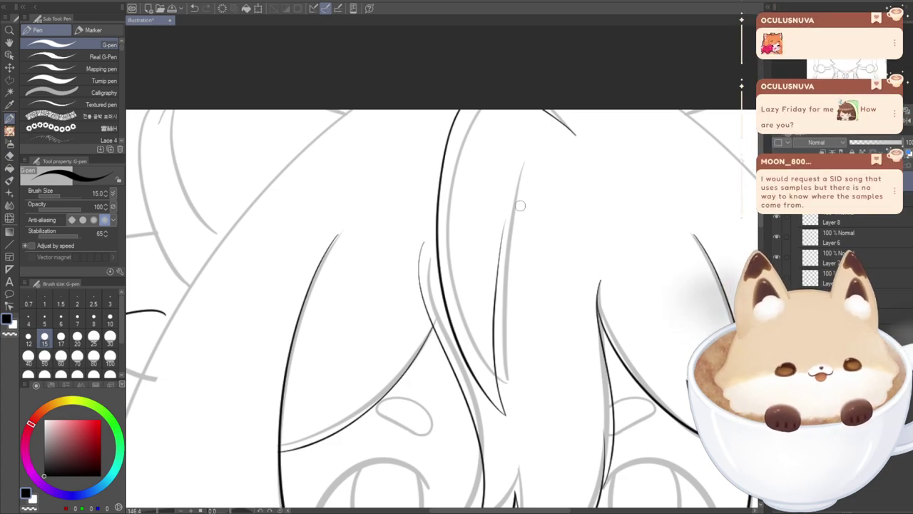
scroll(528, 217, "down", 2)
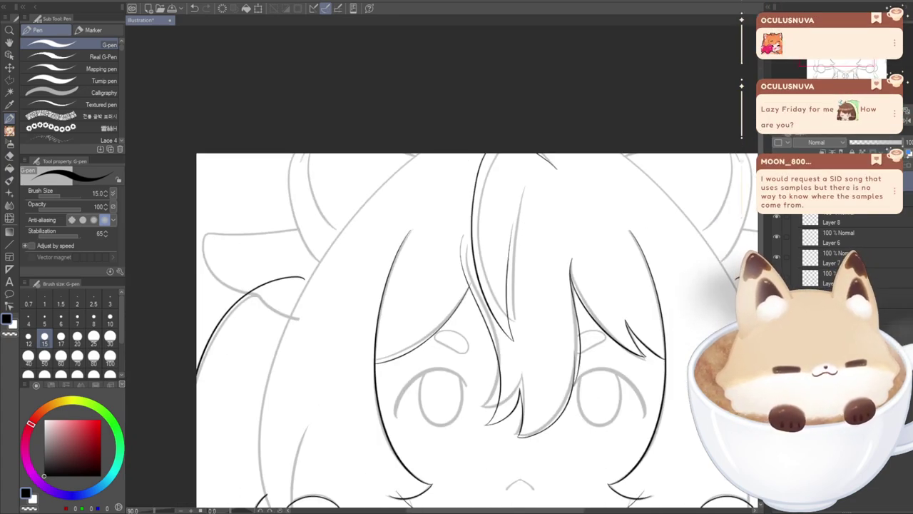
left_click_drag(821, 59, 826, 74)
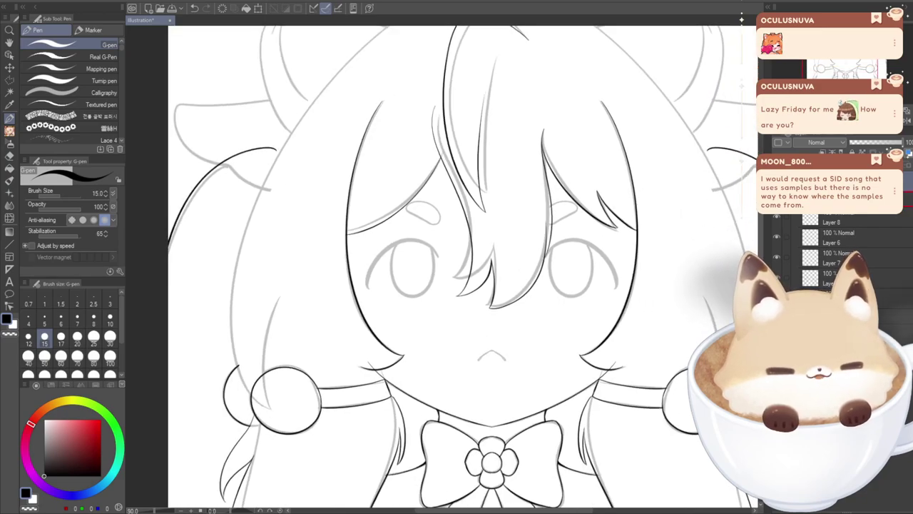
- Activate the mirrored line art layer and ink the animal ear's outline, from its top edge around the tip and along the wavy lower edge
left_click(827, 199)
left_click_drag(840, 54, 857, 44)
left_click(795, 165)
key("ctrl+z")
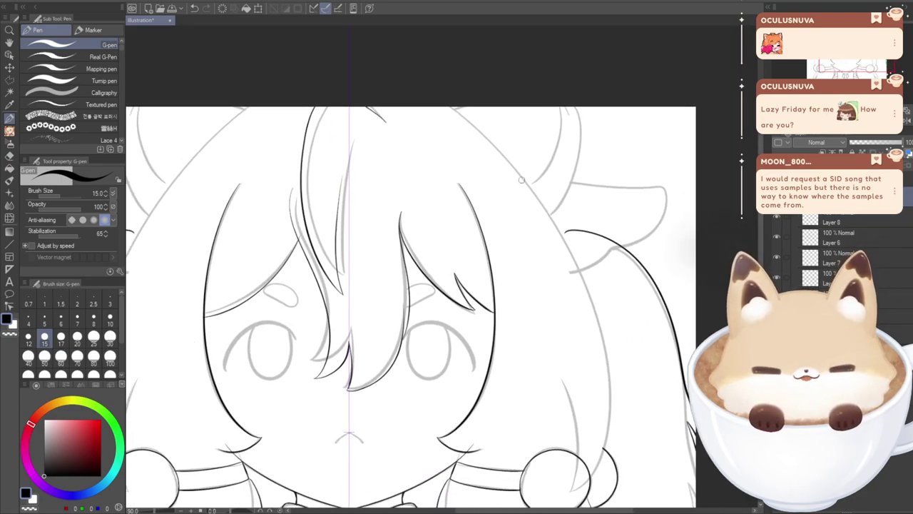
mouse_move(523, 178)
left_mouse_down()
mouse_move(674, 174)
mouse_move(675, 194)
mouse_move(610, 263)
mouse_move(585, 276)
left_mouse_up()
key("ctrl+z")
mouse_move(501, 192)
left_mouse_down()
mouse_move(666, 179)
mouse_move(671, 200)
mouse_move(645, 232)
mouse_move(617, 255)
mouse_move(597, 254)
mouse_move(557, 277)
left_mouse_up()
left_click(9, 154)
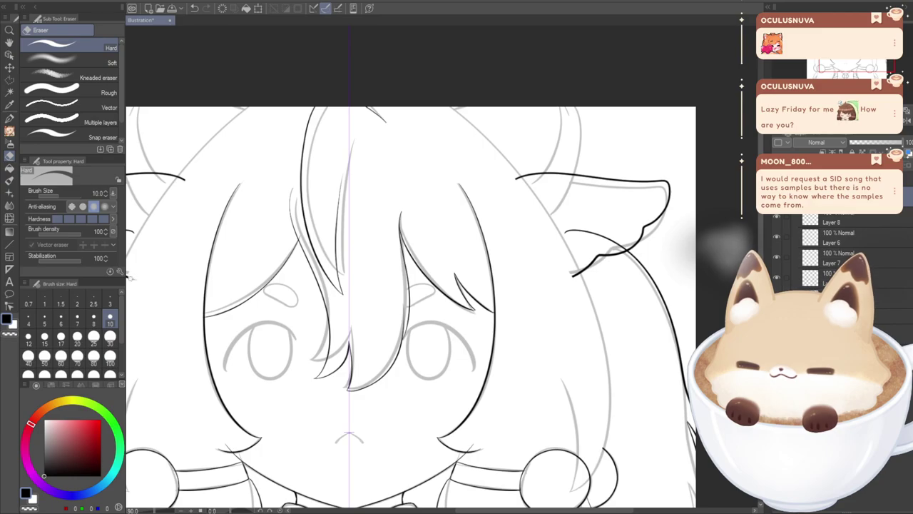
left_click(9, 119)
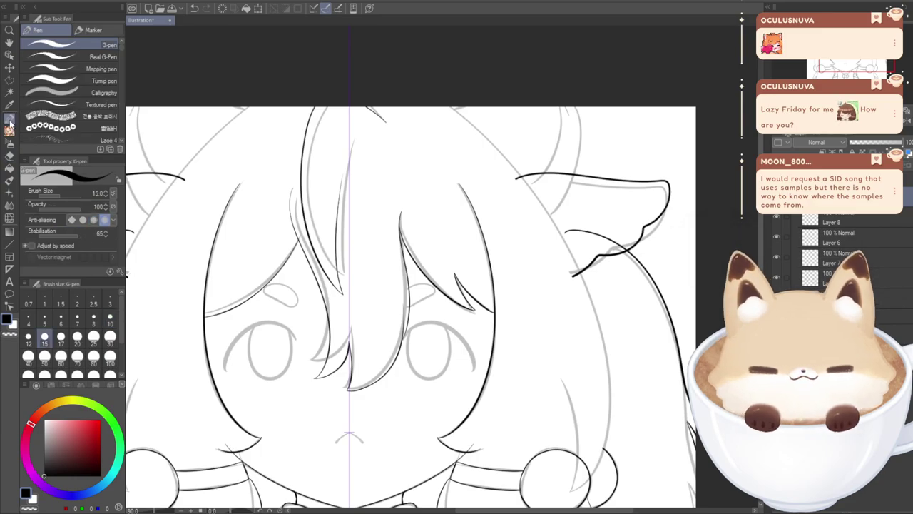
- Try to ink the mirrored outer hair contour on a new layer, curving from the top of the head down to the round hair tie
left_click_drag(428, 456, 451, 435)
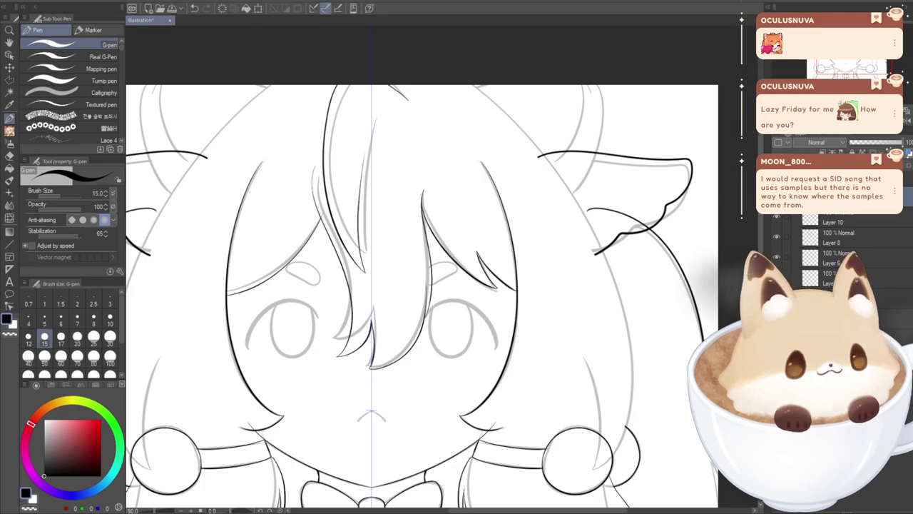
left_click_drag(428, 321, 448, 260)
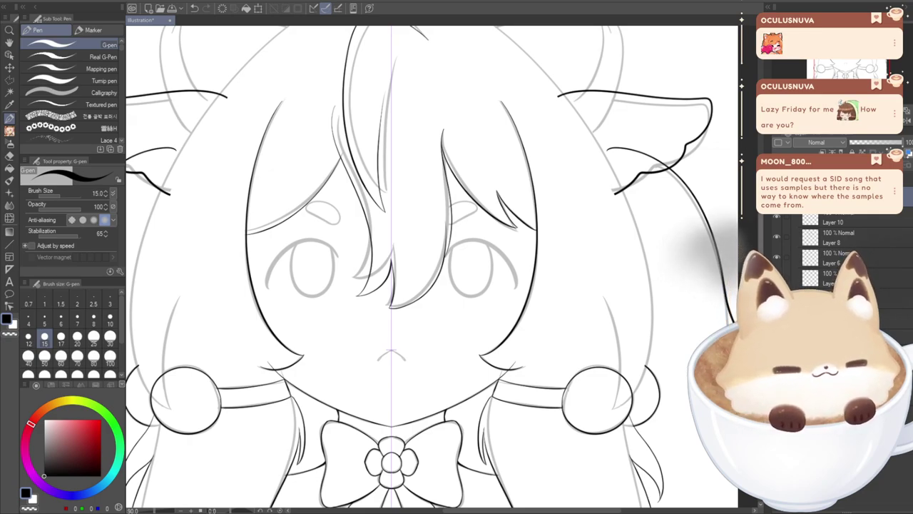
scroll(432, 267, "up", 1)
left_click_drag(539, 67, 595, 429)
key("ctrl+z")
mouse_move(488, 37)
left_mouse_down()
mouse_move(641, 246)
mouse_move(631, 422)
left_mouse_up()
key("ctrl+z")
mouse_move(497, 40)
left_mouse_down()
mouse_move(645, 289)
mouse_move(612, 422)
left_mouse_up()
key("ctrl+z")
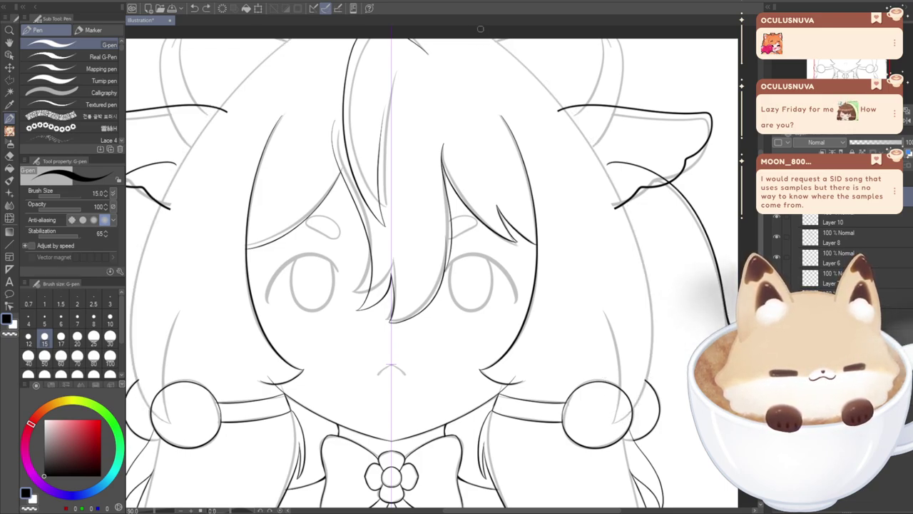
mouse_move(489, 39)
left_mouse_down()
mouse_move(648, 235)
mouse_move(612, 425)
left_mouse_up()
key("ctrl+z")
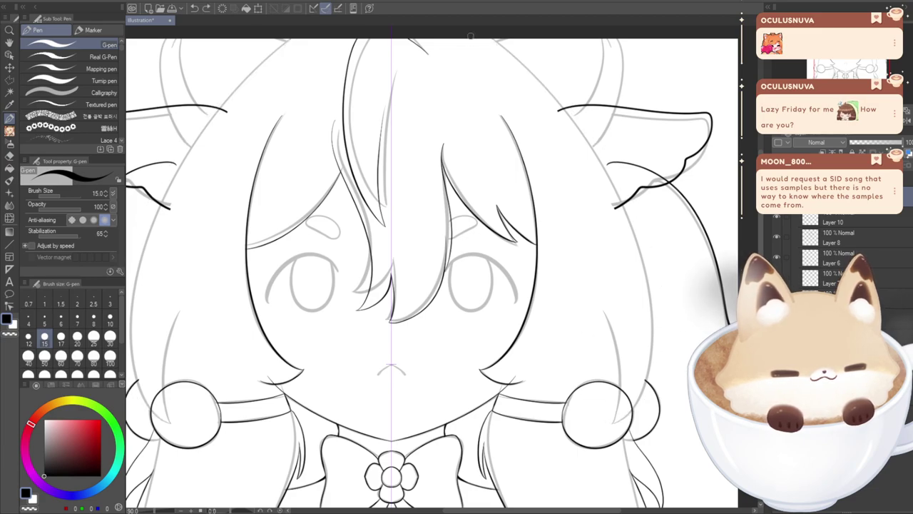
mouse_move(501, 40)
left_mouse_down()
mouse_move(648, 285)
mouse_move(614, 422)
left_mouse_up()
key("ctrl+z")
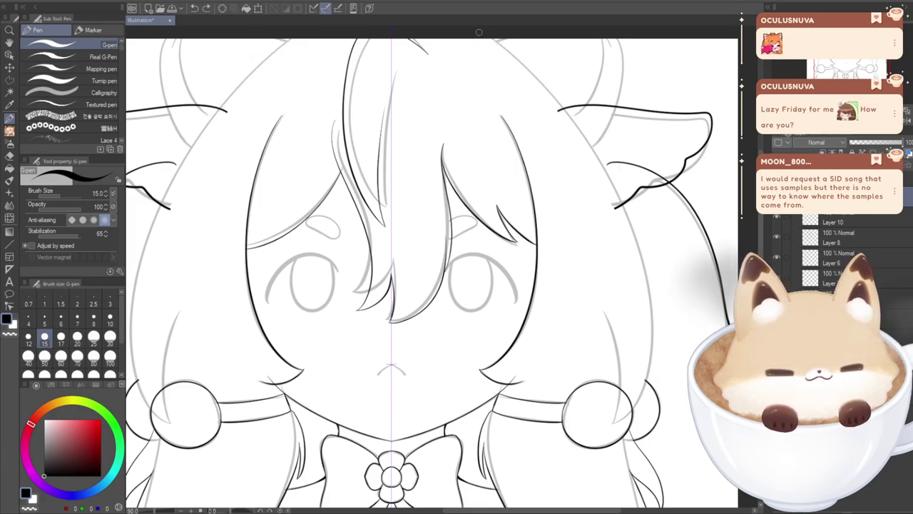
left_click_drag(494, 40, 626, 220)
key("ctrl+z")
mouse_move(495, 40)
left_mouse_down()
mouse_move(582, 111)
mouse_move(628, 200)
left_mouse_up()
key("ctrl+z")
mouse_move(502, 40)
left_mouse_down()
mouse_move(575, 92)
mouse_move(653, 299)
left_mouse_up()
key("ctrl+z")
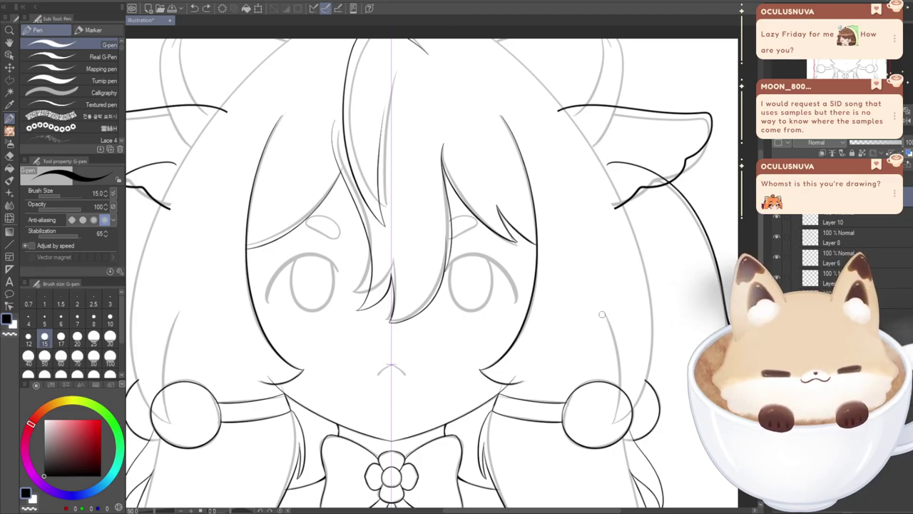
mouse_move(501, 32)
left_mouse_down()
mouse_move(662, 208)
mouse_move(612, 424)
left_mouse_up()
key("ctrl+z")
mouse_move(494, 39)
left_mouse_down()
mouse_move(649, 256)
mouse_move(615, 419)
left_mouse_up()
key("ctrl+z")
mouse_move(492, 39)
left_mouse_down()
mouse_move(649, 281)
mouse_move(614, 421)
left_mouse_up()
key("ctrl+z")
mouse_move(489, 37)
left_mouse_down()
mouse_move(628, 173)
mouse_move(655, 401)
mouse_move(612, 423)
left_mouse_up()
key("ctrl+z")
mouse_move(485, 36)
left_mouse_down()
mouse_move(613, 182)
mouse_move(651, 388)
mouse_move(612, 425)
left_mouse_up()
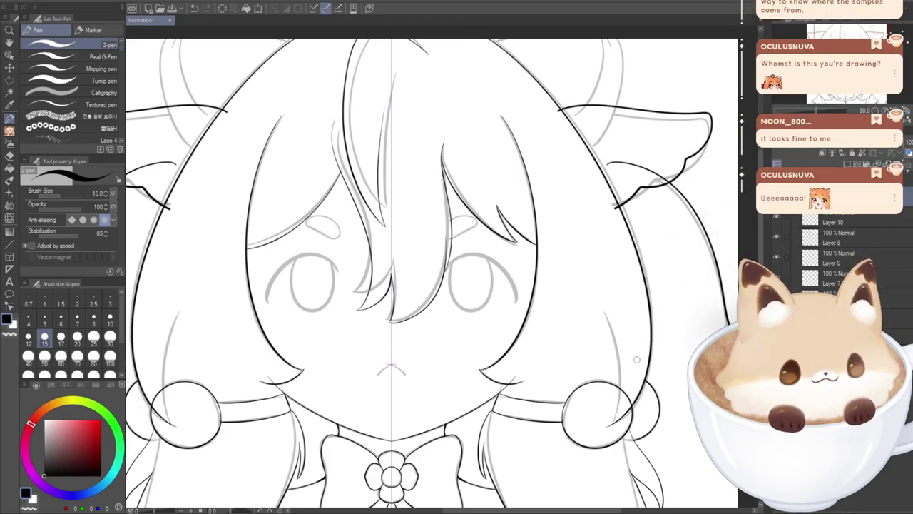
key("ctrl+z")
mouse_move(488, 38)
left_mouse_down()
mouse_move(611, 412)
mouse_move(607, 311)
left_mouse_up()
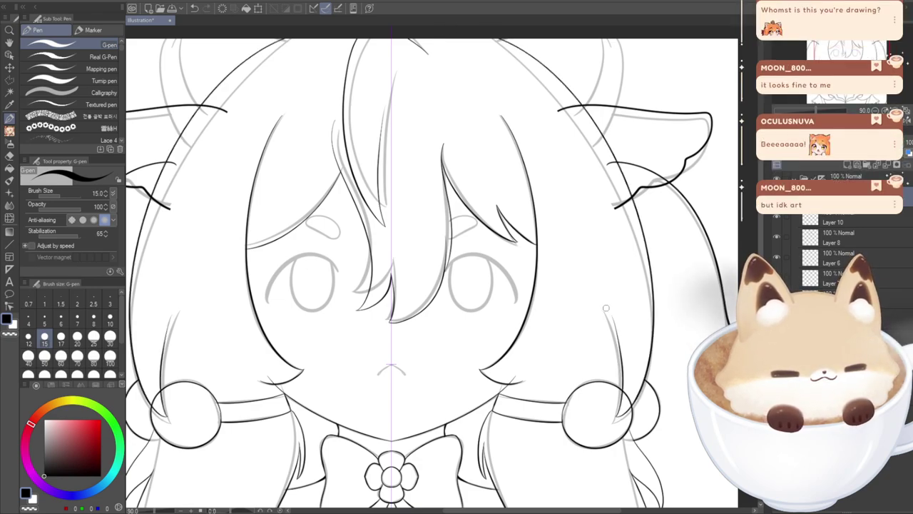
- Ink the short inner hair line rising from the round hair tie and tapering out at its upper end
key("ctrl+z")
left_click_drag(618, 398, 605, 307)
key("ctrl+z")
mouse_move(618, 421)
left_mouse_down()
mouse_move(621, 363)
mouse_move(604, 315)
left_mouse_up()
key("ctrl+z")
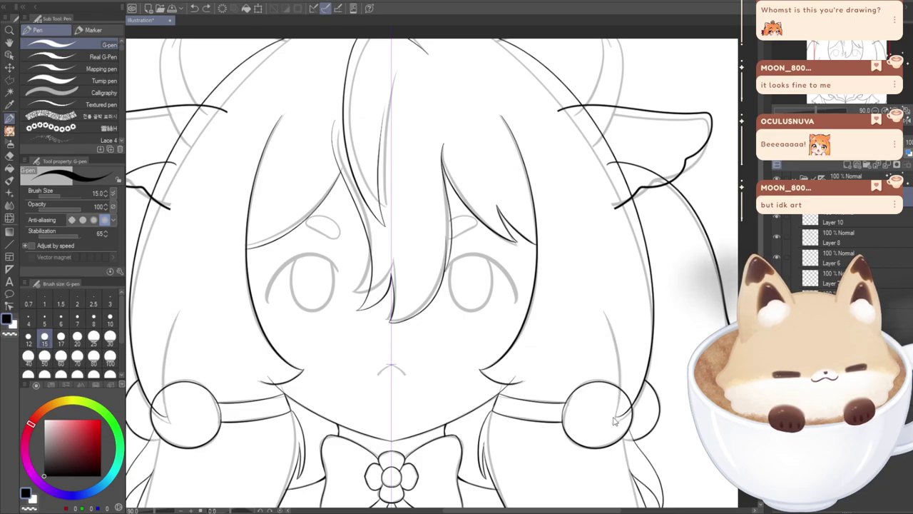
left_click_drag(617, 415, 604, 330)
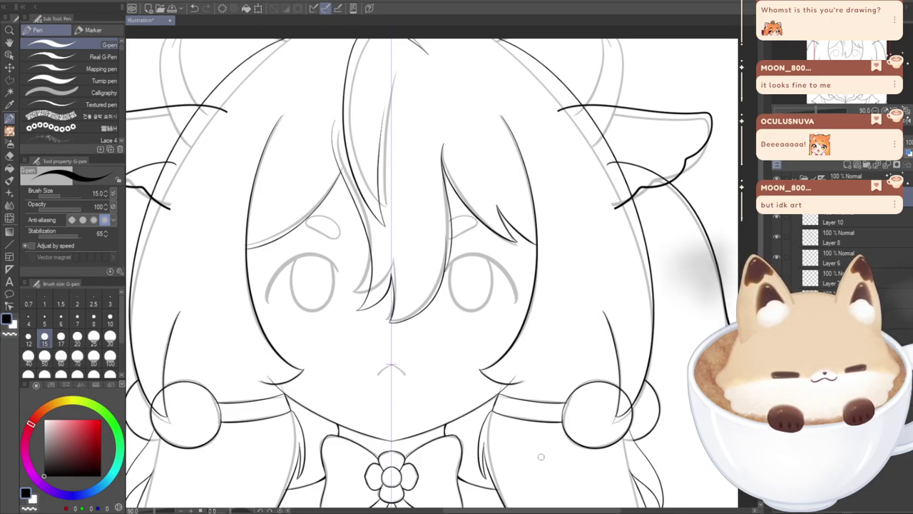
- Hide the sketch to check the line art, show it again, and undo the inner hair line and the outer hair contour
left_click(777, 318)
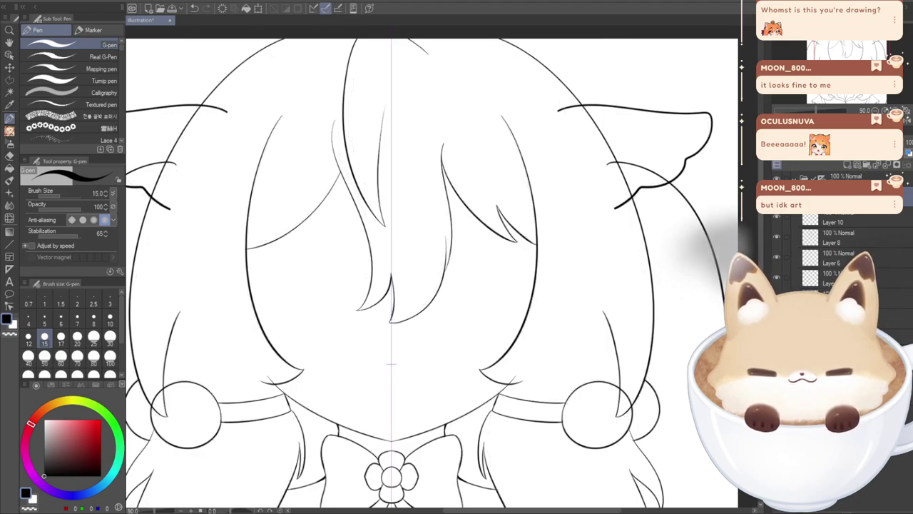
key("ctrl+z")
key("ctrl+z")
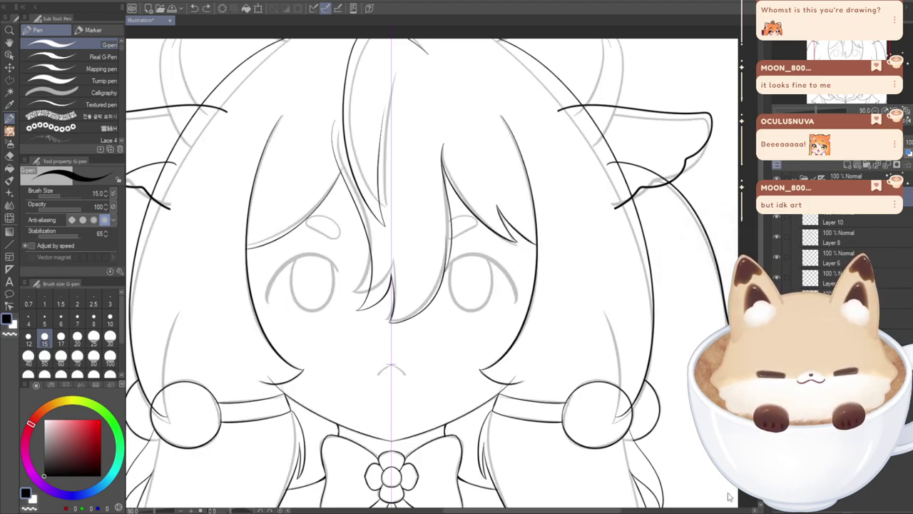
key("ctrl+z")
- Ink the mirrored outer hair contour in one long curve from the top of the head down to the round hair tie
mouse_move(498, 39)
left_mouse_down()
mouse_move(550, 80)
mouse_move(670, 318)
mouse_move(614, 420)
left_mouse_up()
key("ctrl+z")
mouse_move(500, 40)
left_mouse_down()
mouse_move(572, 107)
mouse_move(655, 341)
mouse_move(614, 421)
left_mouse_up()
key("ctrl+z")
mouse_move(499, 40)
left_mouse_down()
mouse_move(593, 140)
mouse_move(611, 417)
mouse_move(611, 321)
left_mouse_up()
key("ctrl+z")
- Ink the inner side hair line from inside the round hair tie upward, tapering it off beside the outer contour
left_click_drag(612, 428, 602, 325)
key("ctrl+z")
left_click_drag(613, 410, 609, 326)
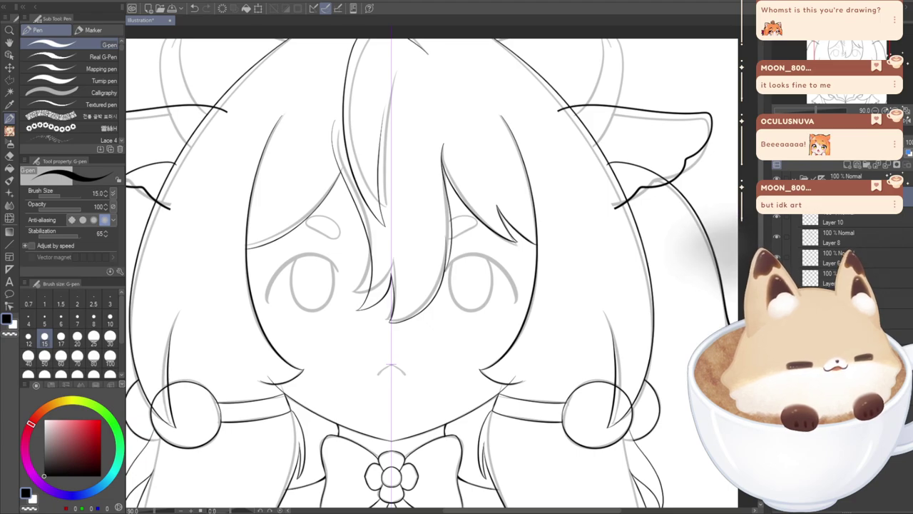
- Ink the horn's two curved side edges on a new layer, running from the hair contour up to the canvas edge
mouse_move(828, 53)
left_mouse_down()
mouse_move(826, 44)
mouse_move(838, 53)
left_mouse_up()
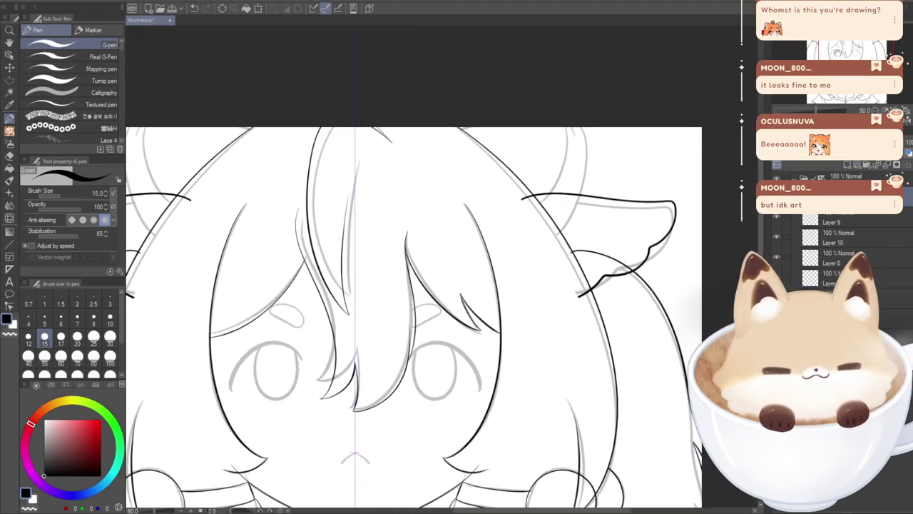
mouse_move(585, 120)
left_mouse_down()
mouse_move(585, 198)
mouse_move(554, 223)
left_mouse_up()
key("ctrl+z")
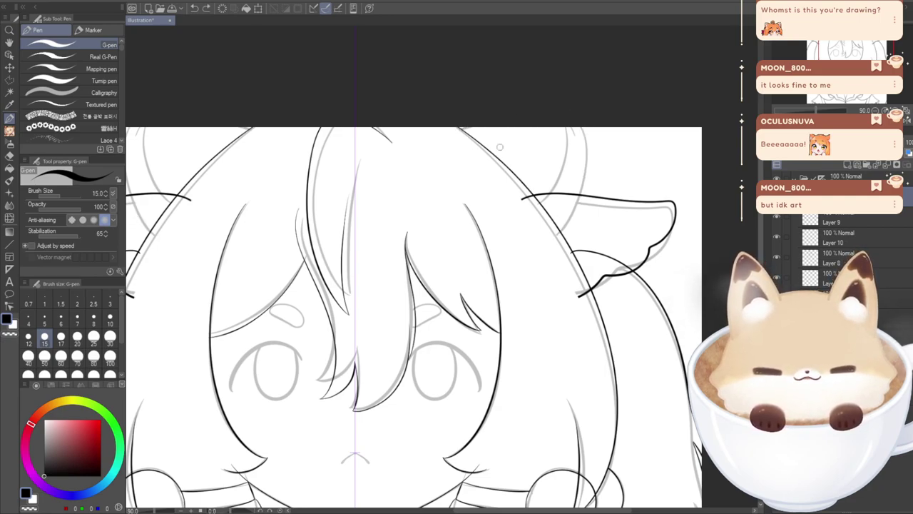
mouse_move(586, 122)
left_mouse_down()
mouse_move(582, 193)
mouse_move(558, 227)
mouse_move(582, 104)
left_mouse_up()
key("ctrl+z")
key("ctrl+z")
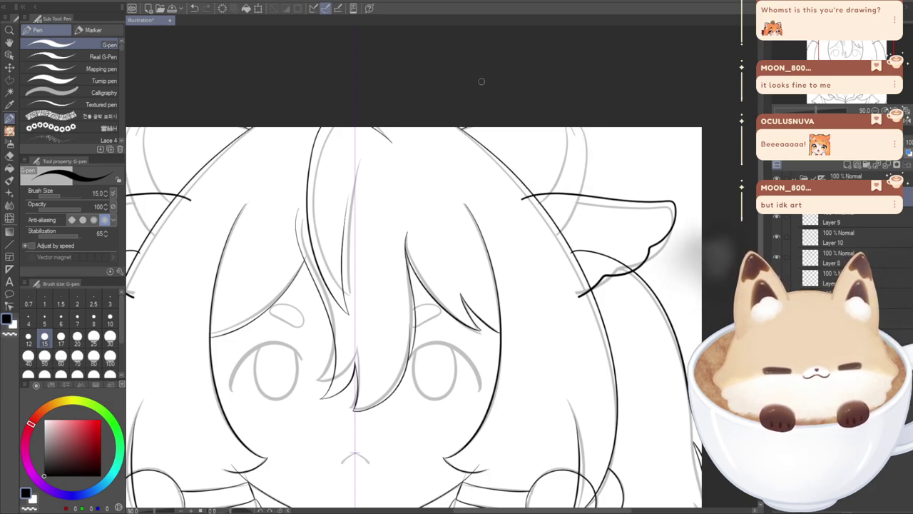
mouse_move(561, 234)
left_mouse_down()
mouse_move(574, 211)
mouse_move(585, 128)
left_mouse_up()
key("ctrl+z")
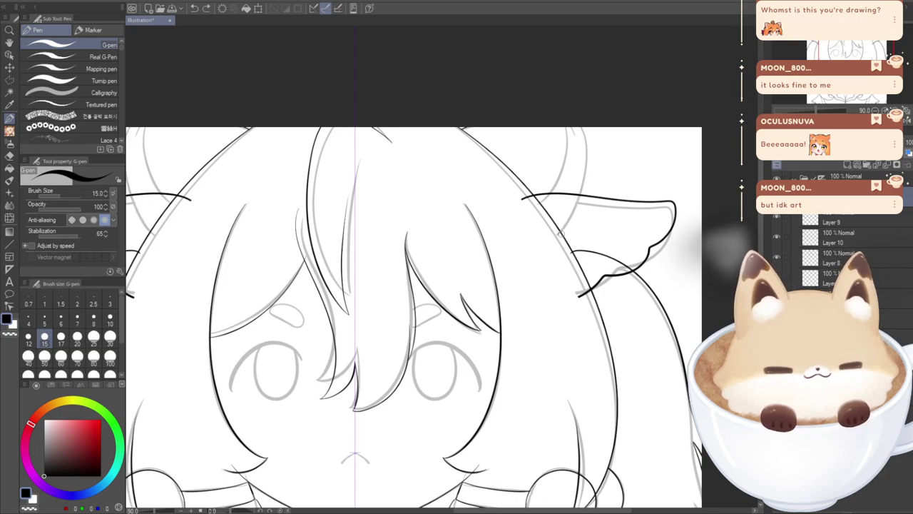
left_click_drag(576, 214, 586, 132)
key("ctrl+z")
mouse_move(560, 234)
left_mouse_down()
mouse_move(585, 182)
mouse_move(575, 102)
mouse_move(567, 102)
mouse_move(544, 197)
mouse_move(575, 133)
mouse_move(561, 113)
mouse_move(569, 139)
mouse_move(548, 200)
mouse_move(565, 138)
mouse_move(561, 110)
left_mouse_up()
key("ctrl+z")
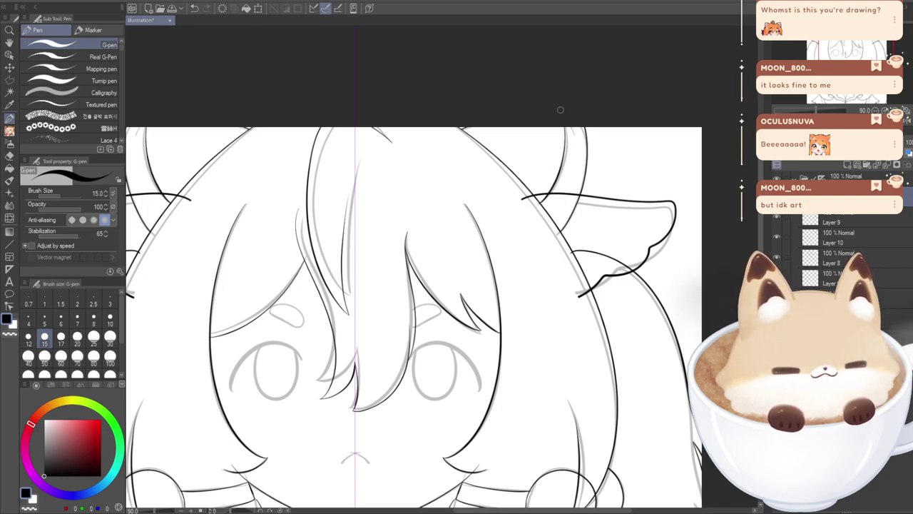
key("ctrl+z")
left_click_drag(547, 197, 565, 110)
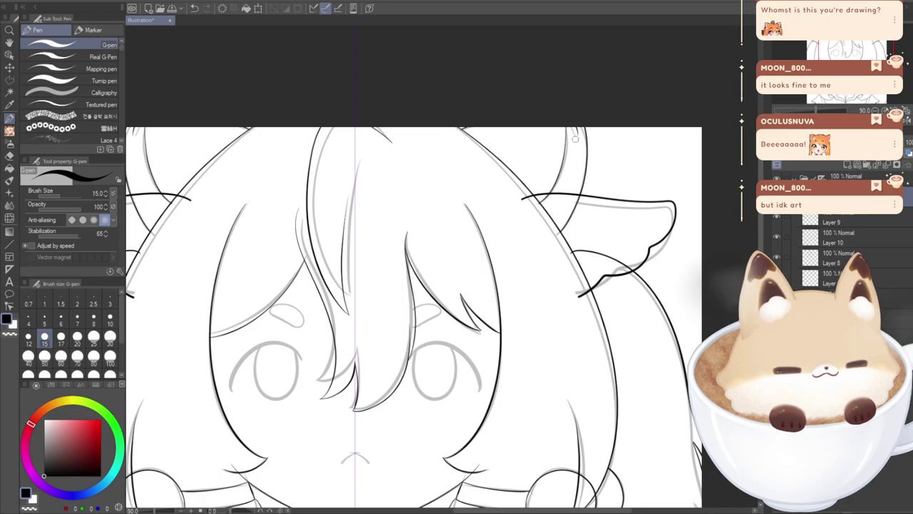
- Add a new layer and ink the scalloped fluffy tuft around the horn's base, ending at the hair contour over the ear
left_click(848, 165)
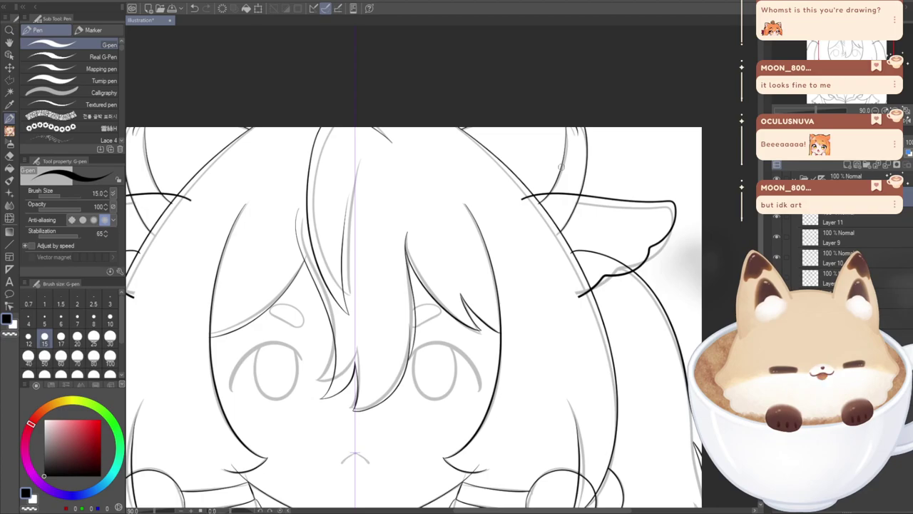
key("ctrl+z")
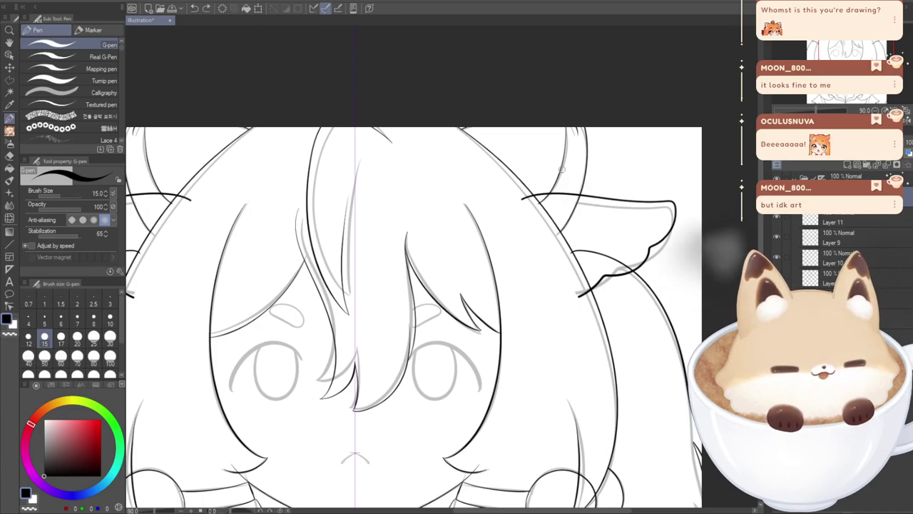
left_click_drag(596, 202, 567, 245)
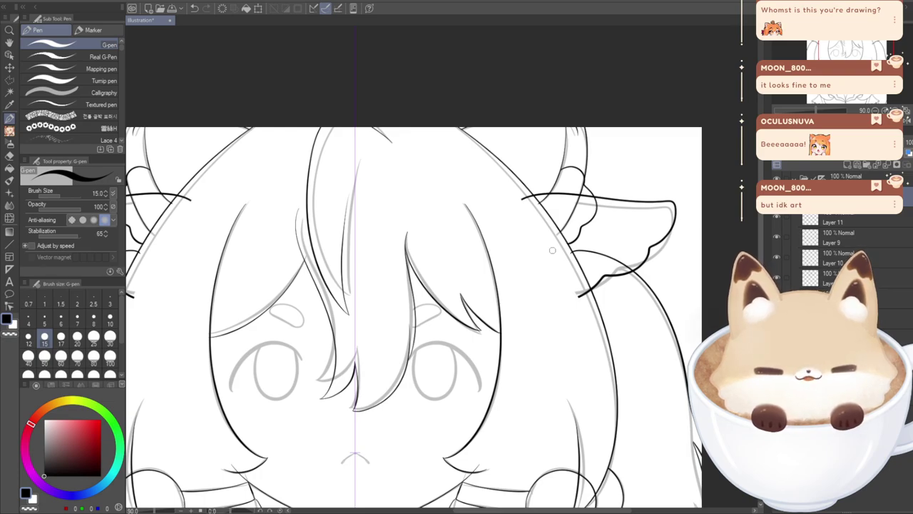
key("ctrl+z")
mouse_move(563, 167)
left_mouse_down()
mouse_move(582, 175)
mouse_move(593, 196)
mouse_move(591, 223)
left_mouse_up()
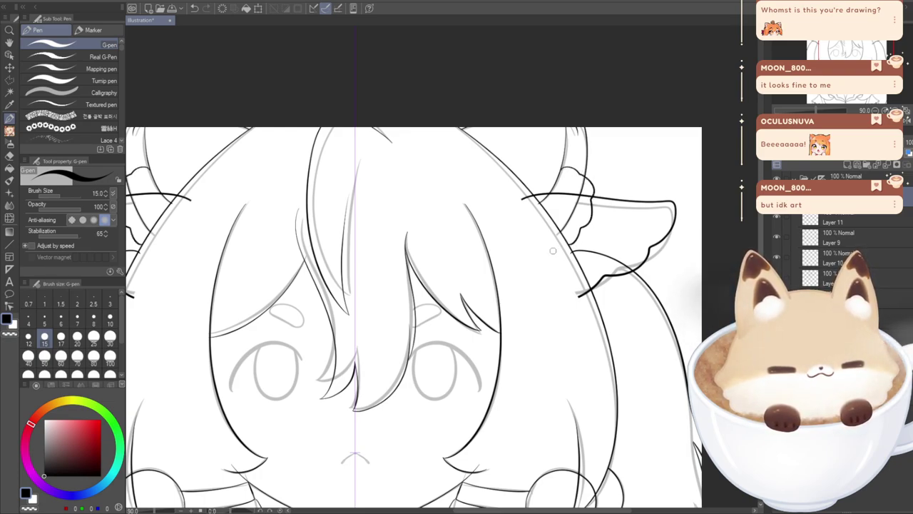
key("ctrl+z")
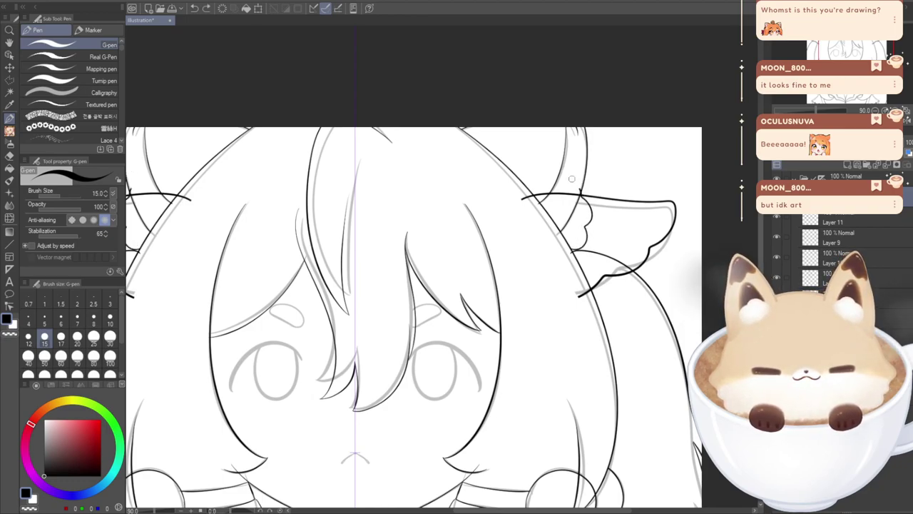
key("ctrl+z")
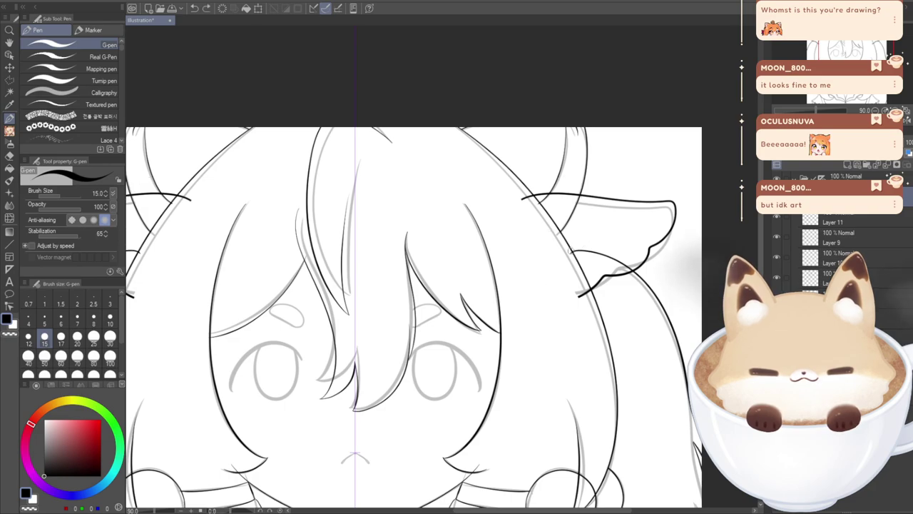
left_click_drag(574, 247, 589, 224)
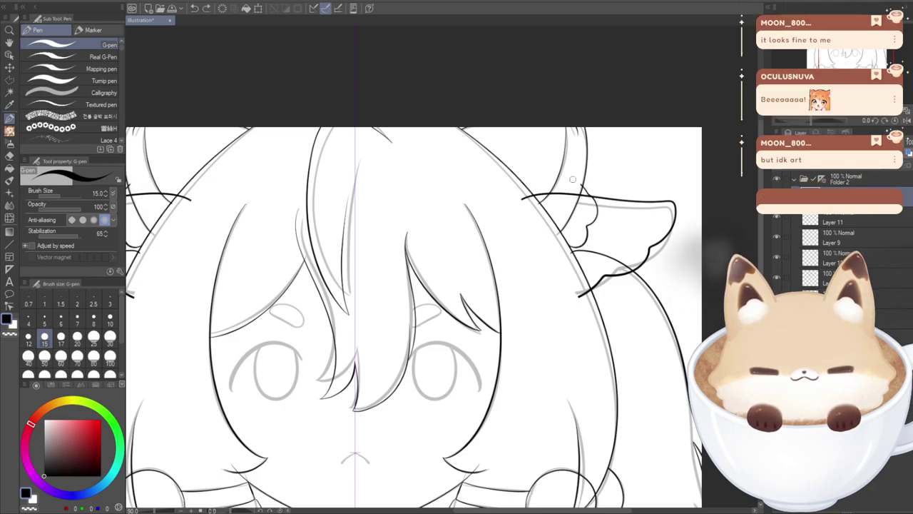
key("ctrl+z")
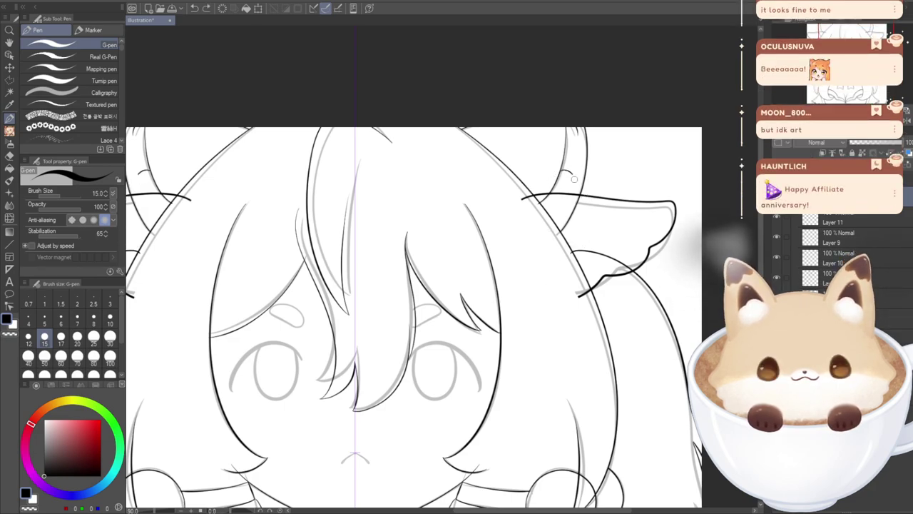
mouse_move(589, 230)
left_mouse_down()
mouse_move(571, 248)
mouse_move(582, 246)
mouse_move(593, 219)
left_mouse_up()
key("ctrl+z")
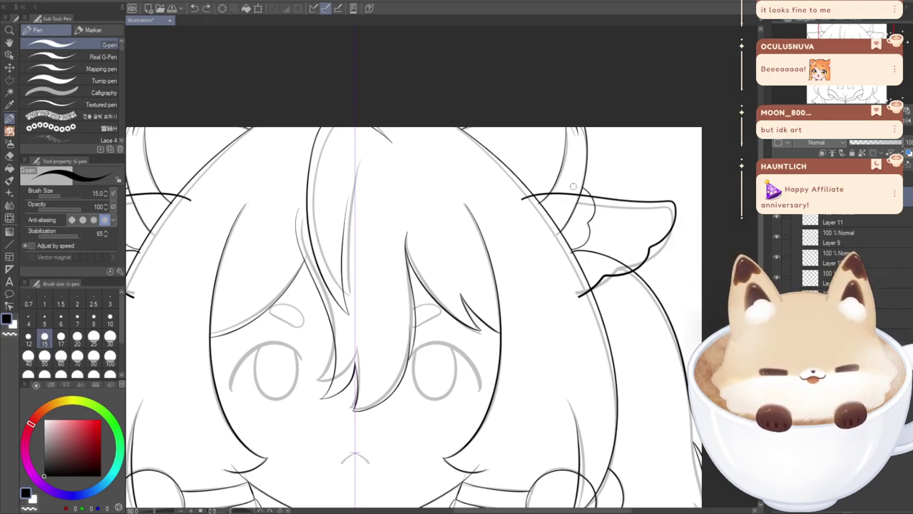
key("ctrl+z")
left_click_drag(574, 167, 588, 181)
mouse_move(577, 247)
left_mouse_down()
mouse_move(568, 249)
mouse_move(596, 194)
left_mouse_up()
key("ctrl+z")
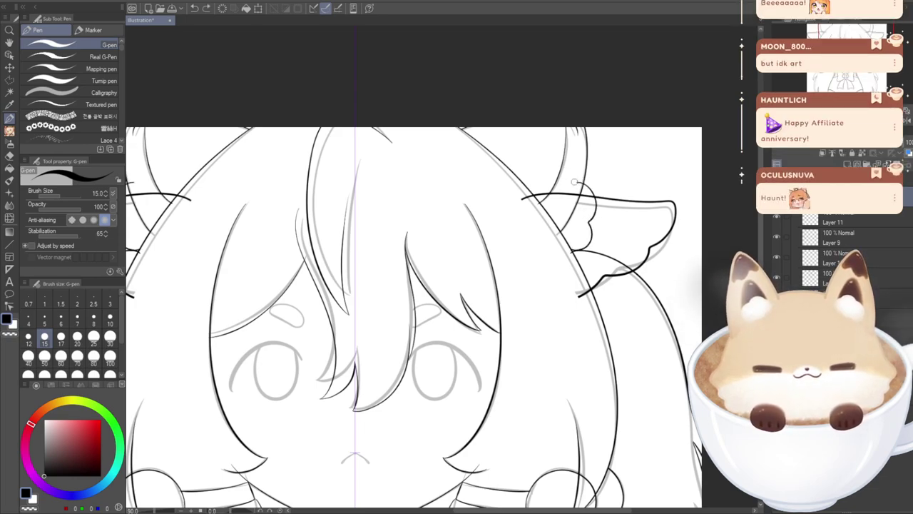
key("ctrl+z")
mouse_move(559, 167)
left_mouse_down()
mouse_move(582, 188)
mouse_move(592, 223)
mouse_move(575, 249)
left_mouse_up()
key("ctrl+z")
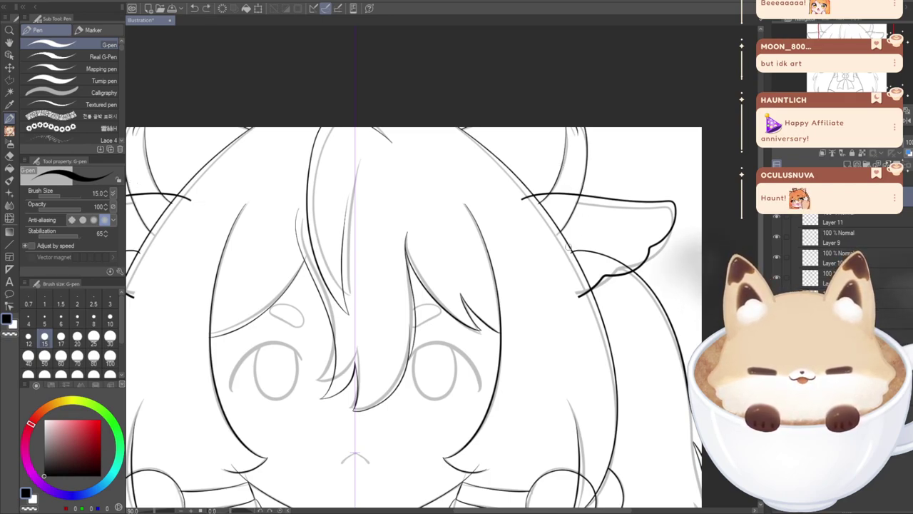
mouse_move(575, 246)
left_mouse_down()
mouse_move(584, 216)
mouse_move(594, 192)
mouse_move(562, 167)
left_mouse_up()
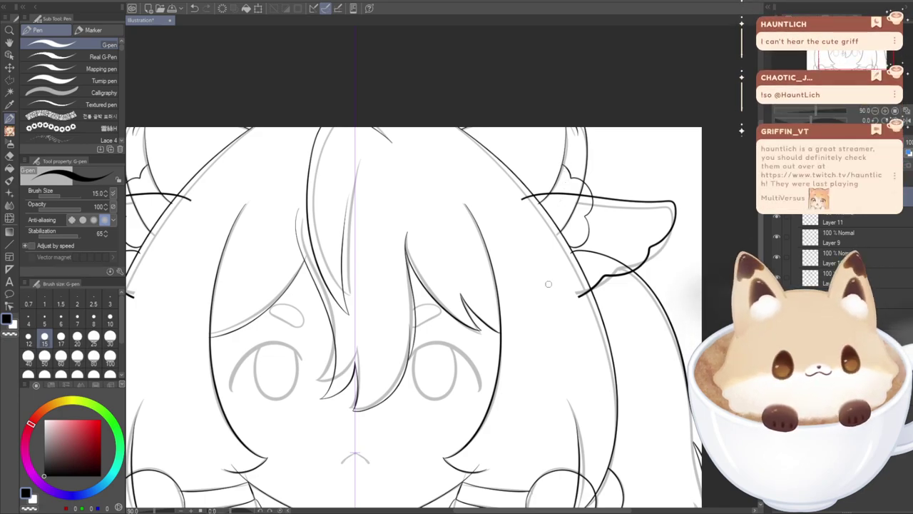
scroll(538, 286, "down", 2)
scroll(538, 286, "down", 1)
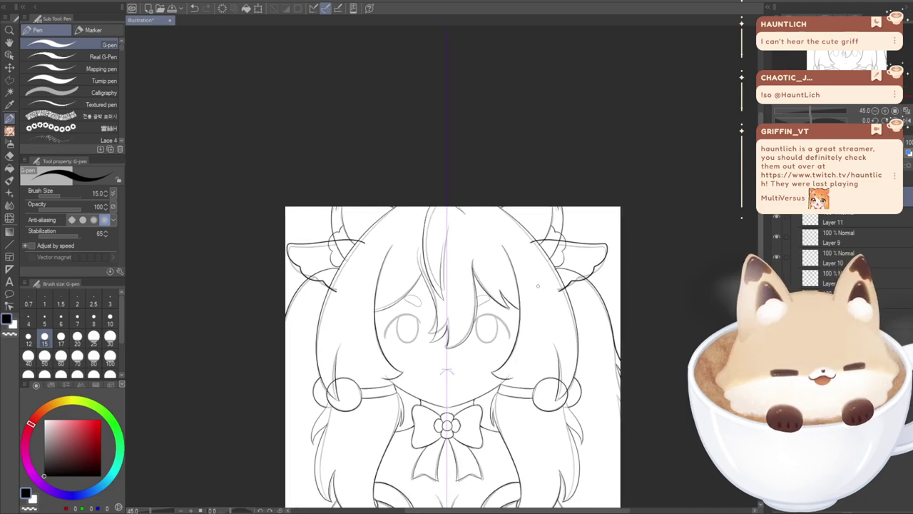
- Find the layer holding the inked ears and clear the old ear lines from it
left_click_drag(538, 286, 564, 204)
left_click(776, 216)
left_click(776, 216)
left_click(811, 220)
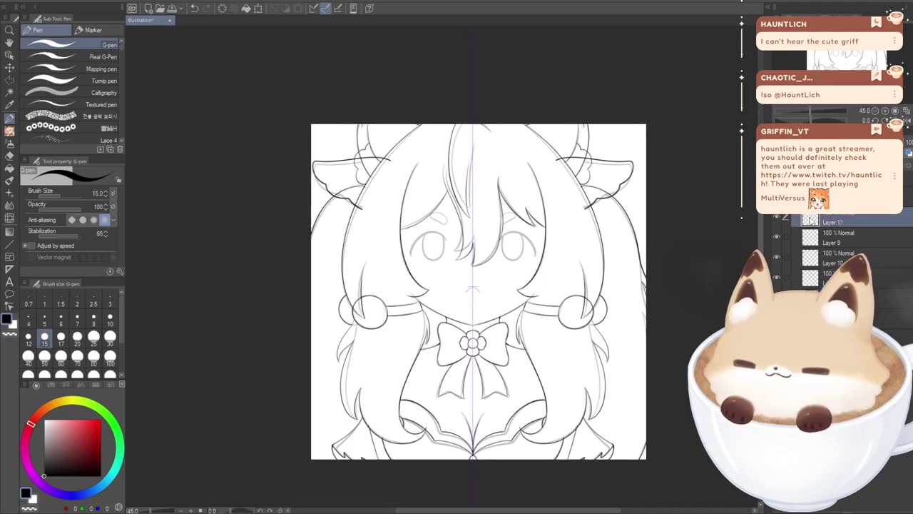
key("e")
scroll(585, 153, "up", 3)
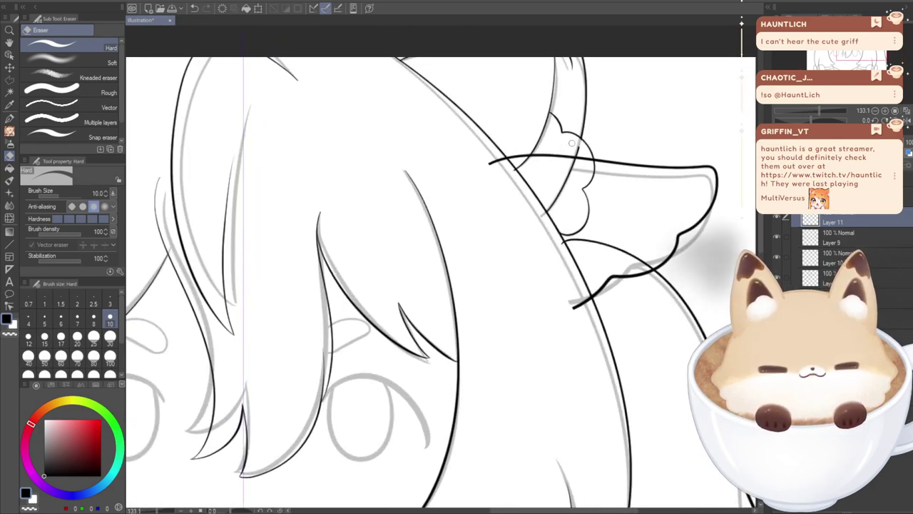
scroll(522, 237, "down", 3)
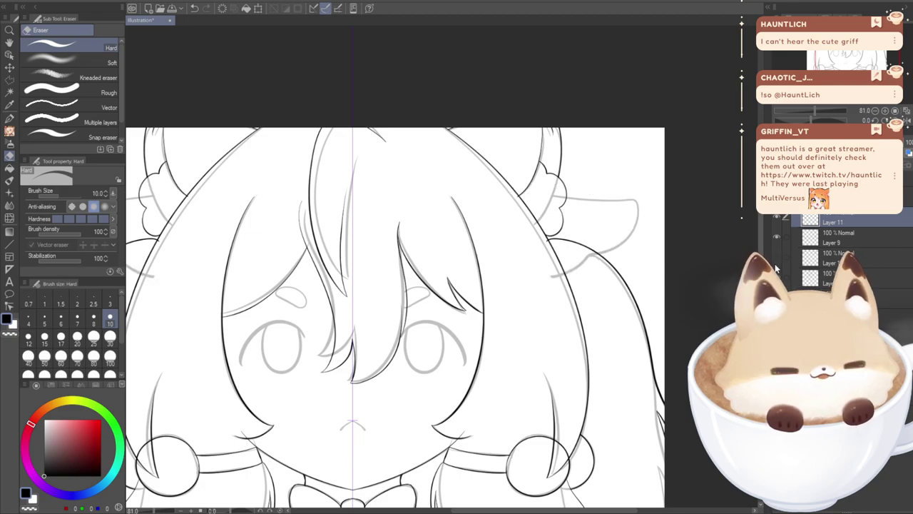
left_click(820, 258)
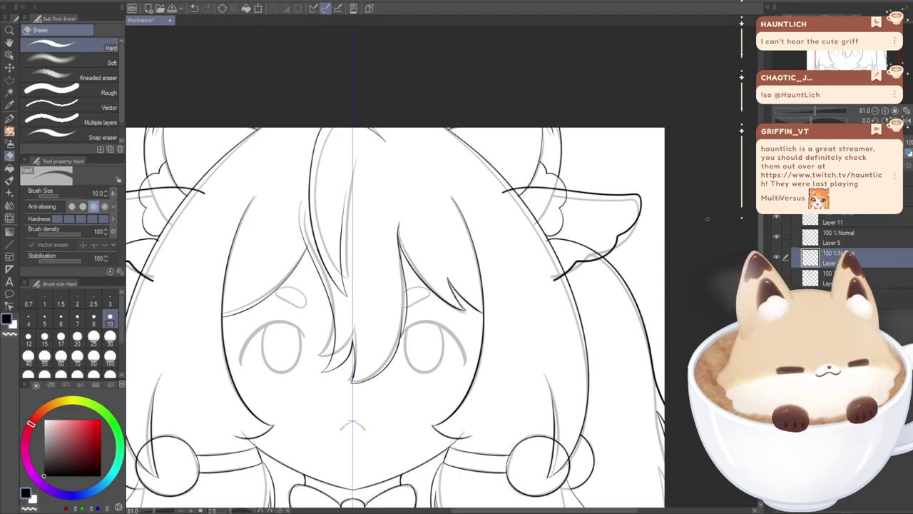
key("p")
key("Delete")
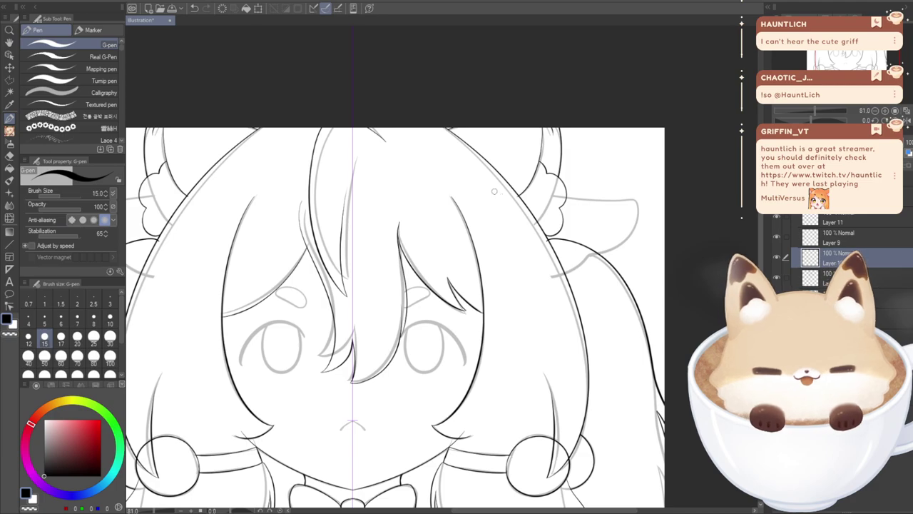
- Redraw the mirrored ear outline in one continuous G-pen stroke, starting inside the hair, rounding the tip and ending below the ear
mouse_move(492, 191)
left_mouse_down()
mouse_move(646, 192)
mouse_move(627, 254)
left_mouse_up()
key("ctrl+z")
mouse_move(489, 202)
left_mouse_down()
mouse_move(529, 189)
mouse_move(658, 187)
mouse_move(621, 270)
left_mouse_up()
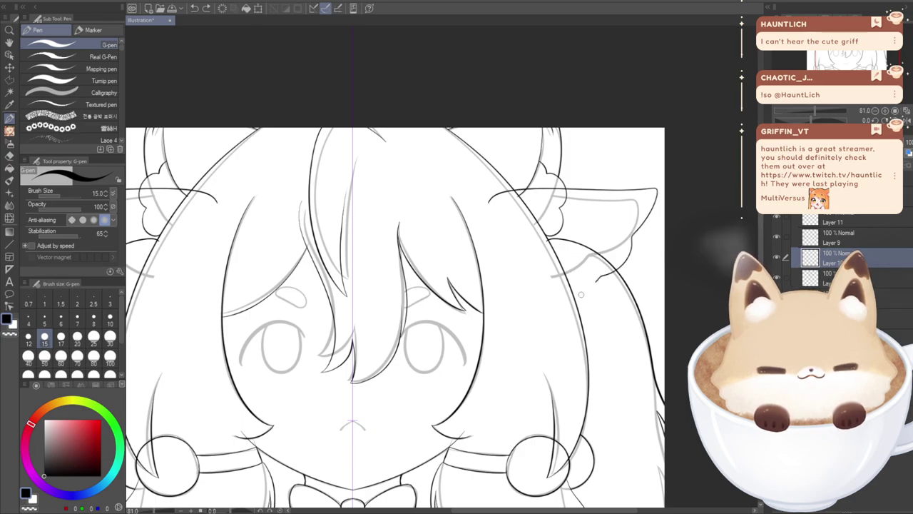
key("ctrl+z")
mouse_move(477, 217)
left_mouse_down()
mouse_move(517, 193)
mouse_move(640, 197)
mouse_move(614, 255)
mouse_move(574, 267)
left_mouse_up()
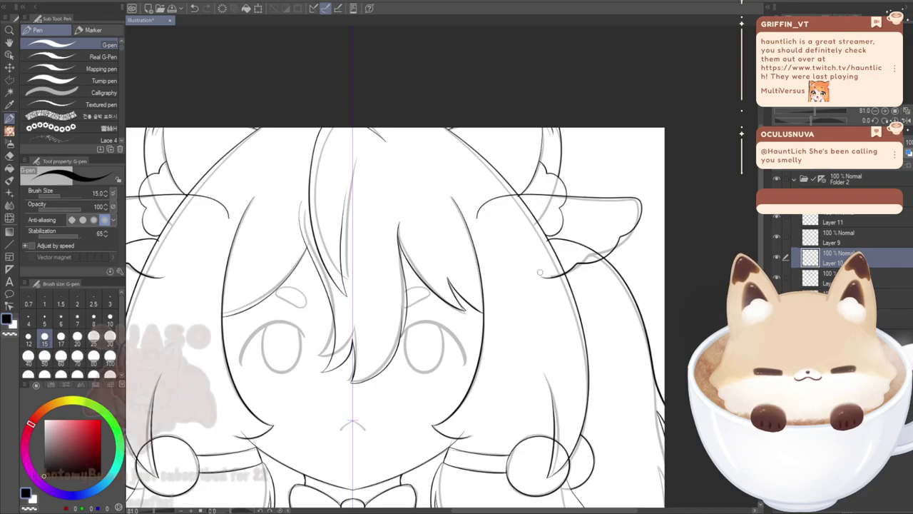
- Erase the ear line ends that overlap the hair and horn tufts on both sides with the hard eraser at size 20
key("e")
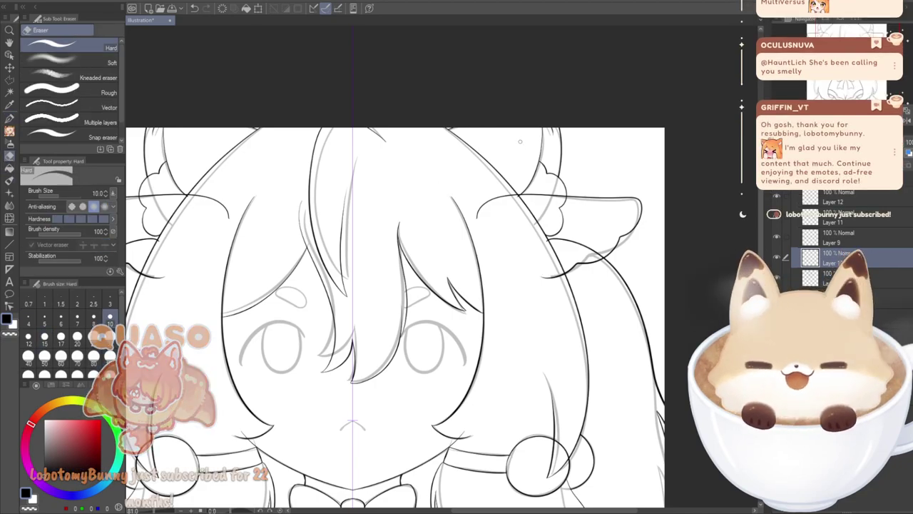
left_click(77, 337)
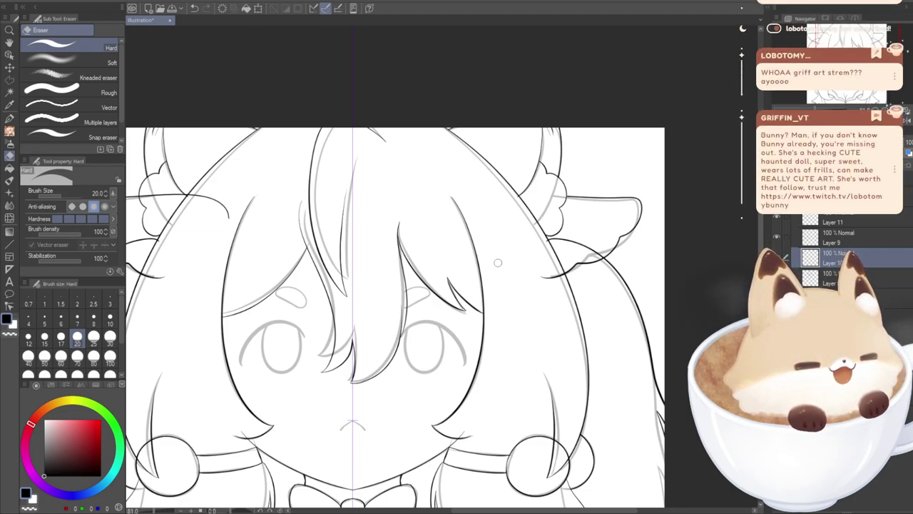
mouse_move(396, 313)
left_mouse_down()
mouse_move(398, 192)
mouse_move(384, 177)
mouse_move(377, 227)
left_mouse_up()
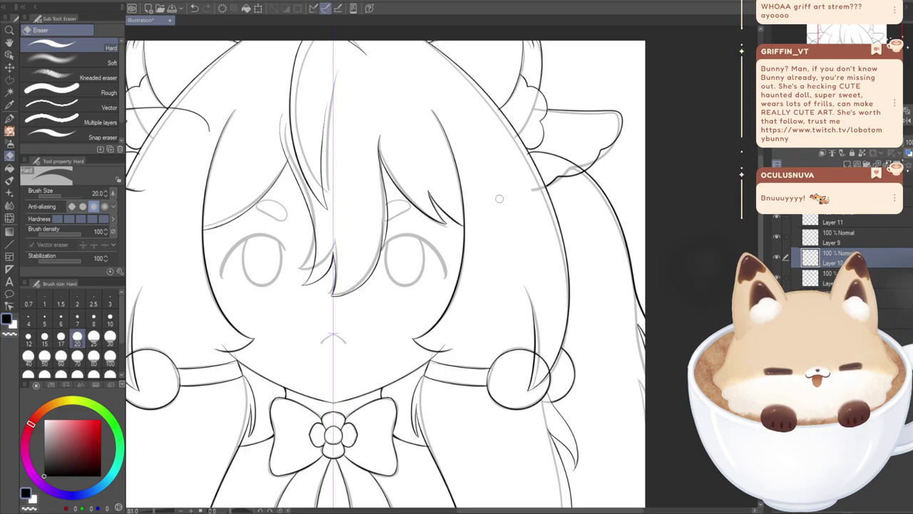
left_click_drag(346, 250, 529, 264)
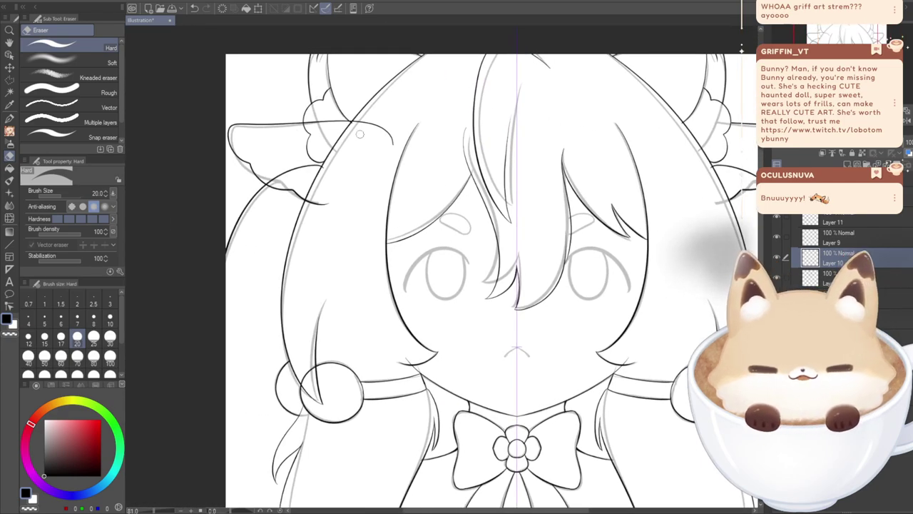
left_click_drag(307, 124, 384, 129)
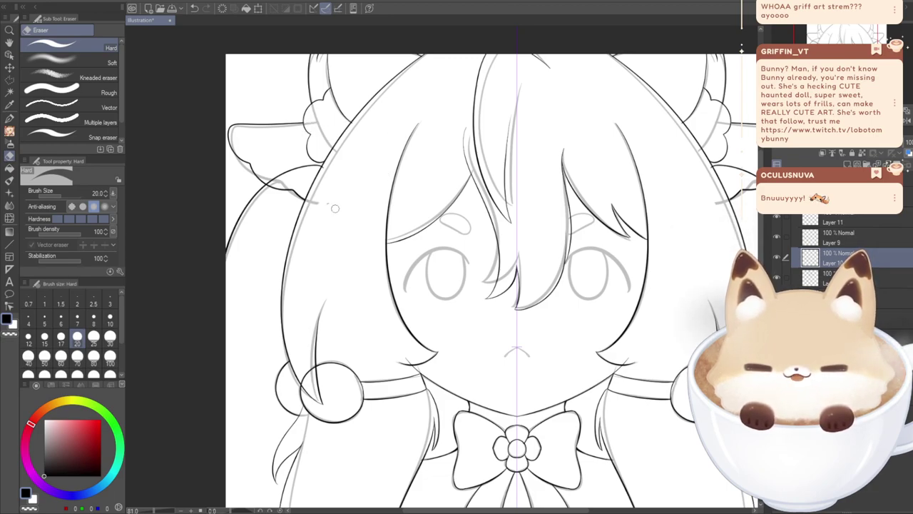
left_click_drag(333, 192, 324, 205)
- Hide the sketch, examine the inked line art from the ears down to the bow and sleeves, and show the sketch again
scroll(439, 285, "down", 3)
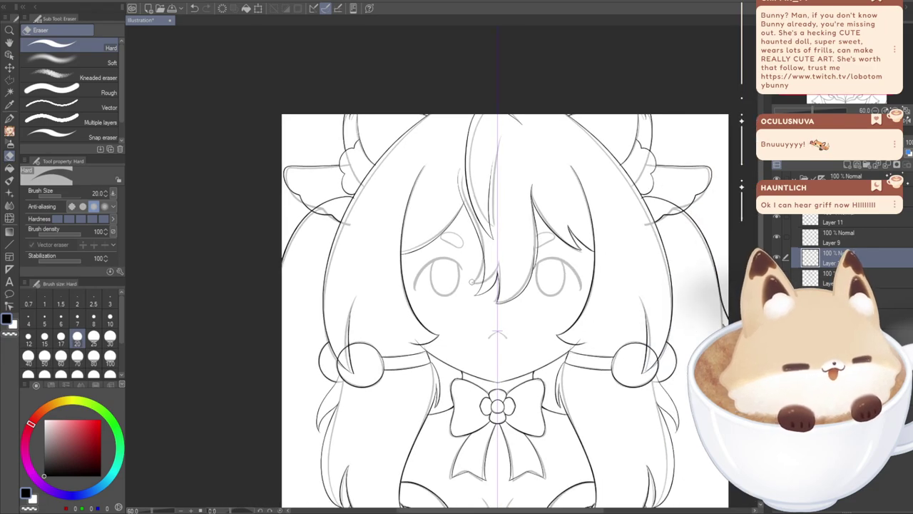
scroll(471, 282, "down", 1)
left_click_drag(471, 282, 430, 228)
left_click(777, 356)
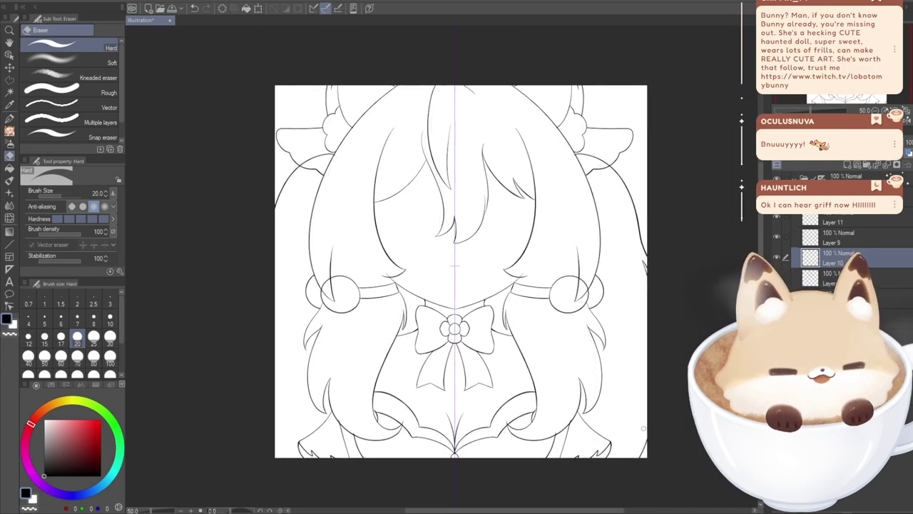
left_click_drag(547, 379, 564, 293)
scroll(573, 277, "up", 6)
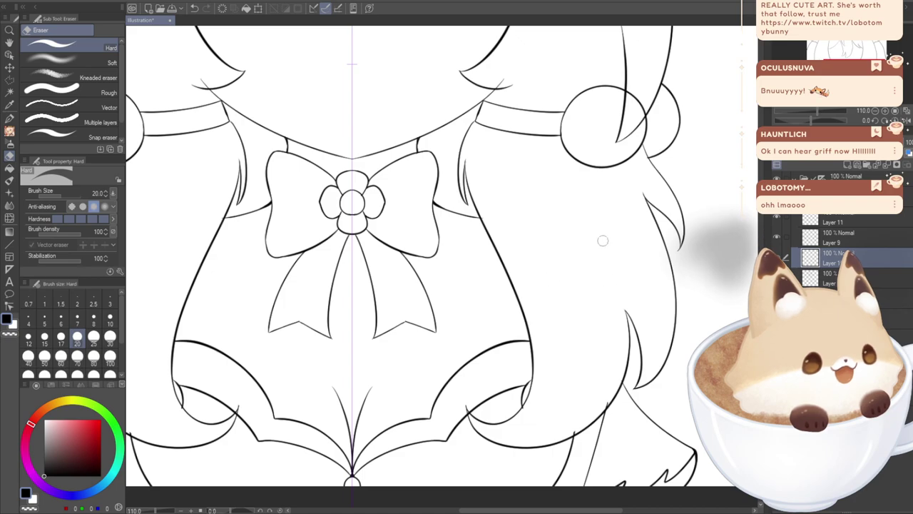
scroll(585, 276, "down", 1)
scroll(586, 276, "down", 4)
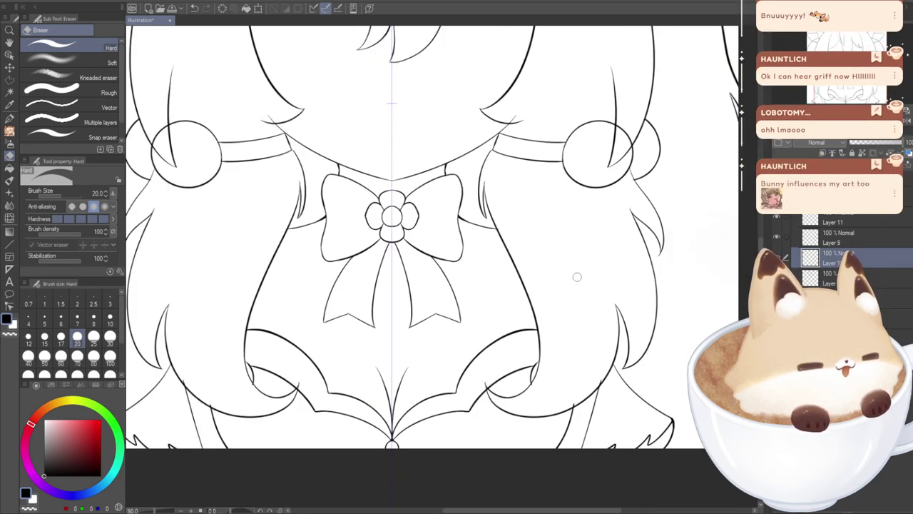
mouse_move(723, 134)
left_mouse_down()
mouse_move(708, 134)
mouse_move(715, 183)
mouse_move(694, 192)
left_mouse_up()
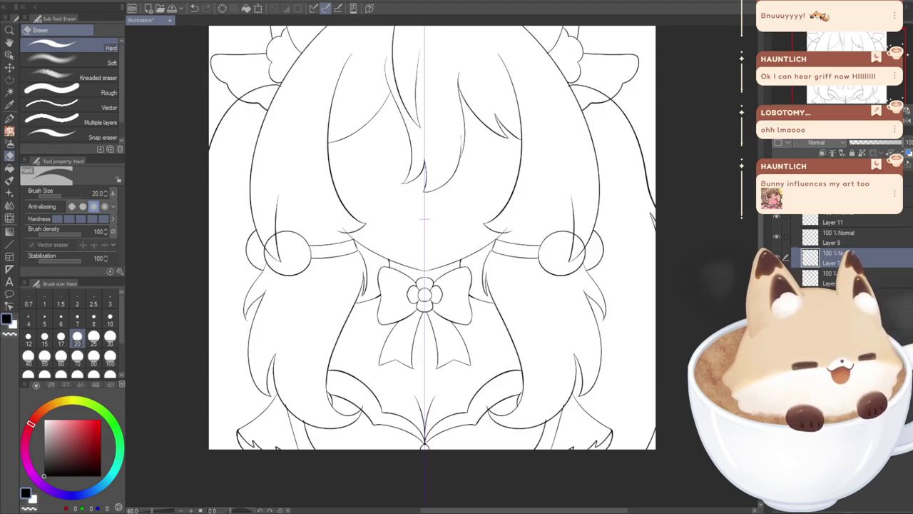
scroll(431, 256, "up", 2)
left_click_drag(431, 265, 428, 256)
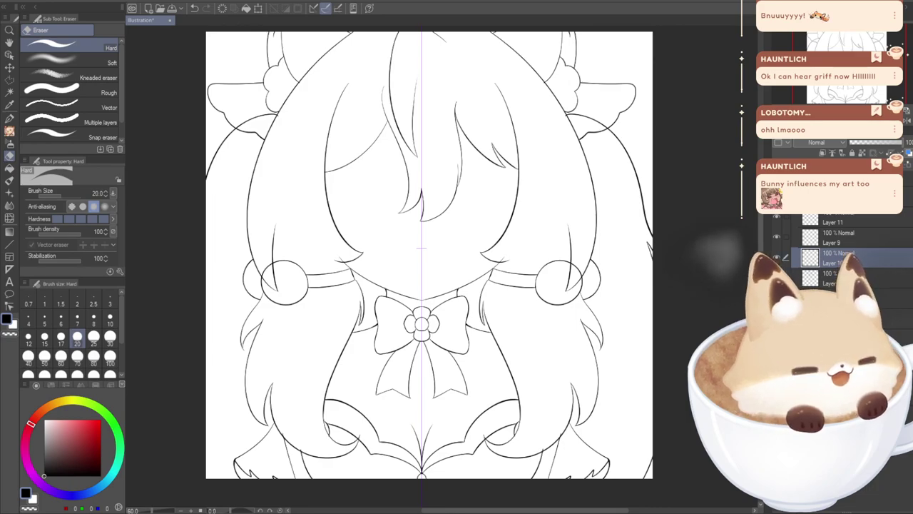
left_click_drag(849, 65, 847, 64)
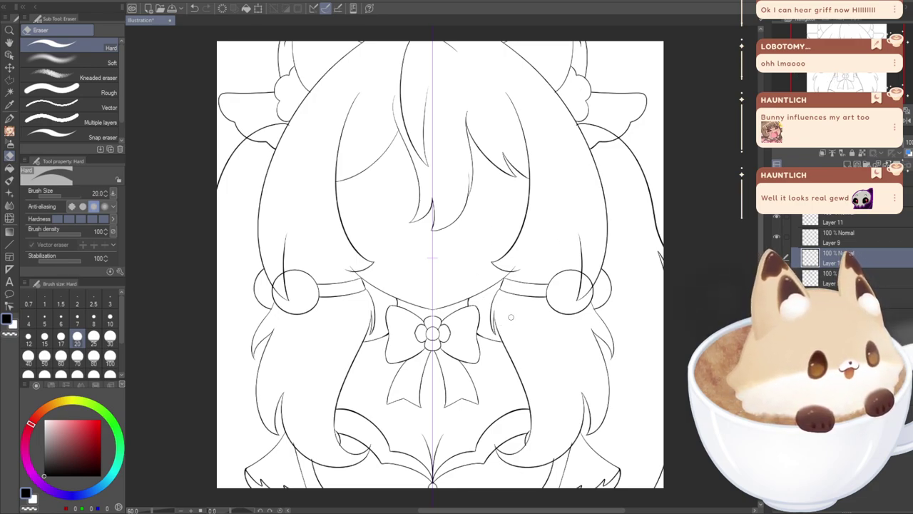
left_click(777, 491)
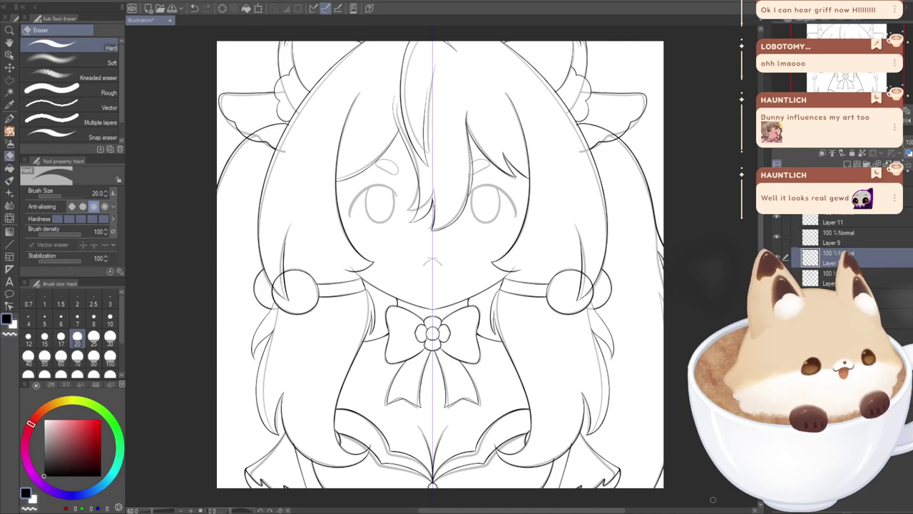
- Collapse and hide the line art folder, then select the sketch layer and raise it to full opacity
left_click(796, 179)
left_click(776, 178)
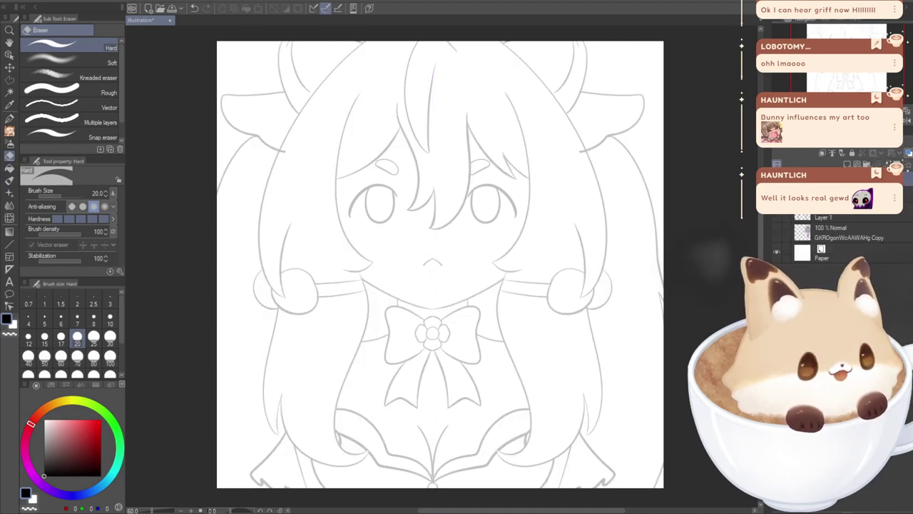
left_click(835, 193)
left_click_drag(855, 142, 904, 142)
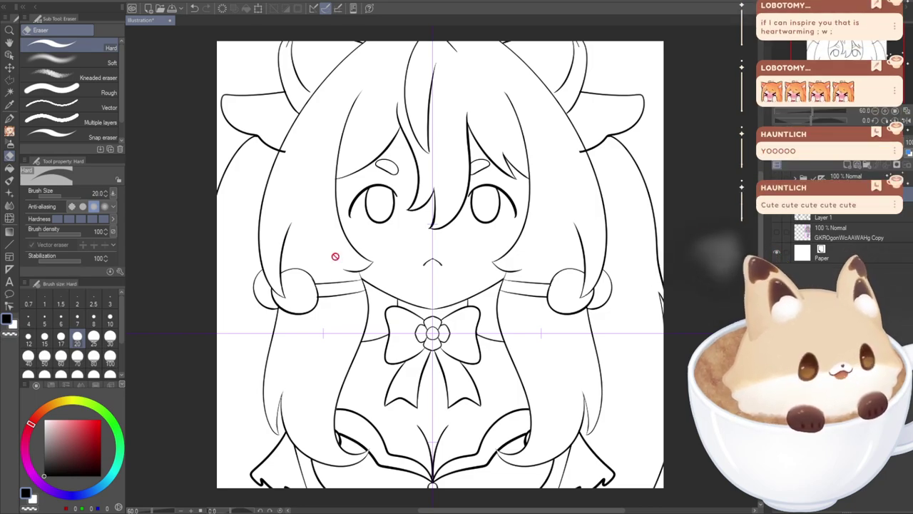
- Compare the rough sketch, the refined sketch and the inked line art by switching their layer visibility
left_click(777, 194)
left_click(776, 213)
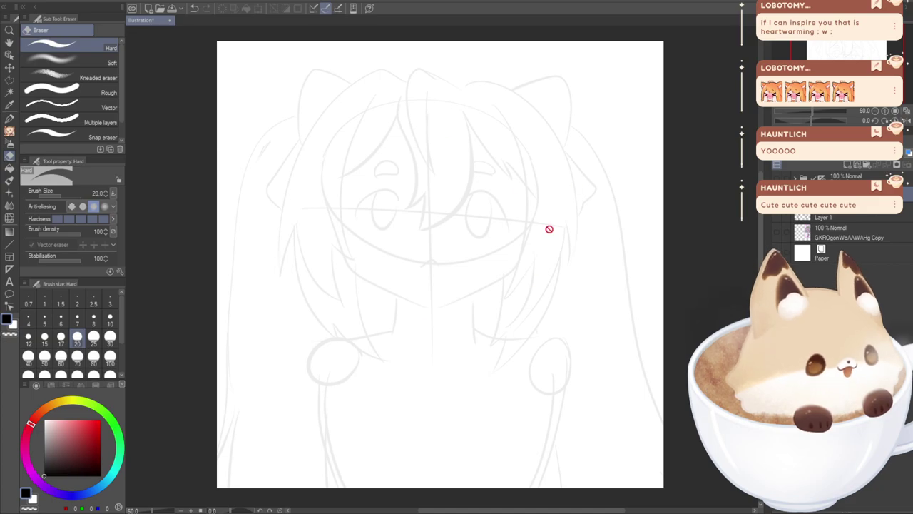
left_click(776, 194)
left_click(777, 178)
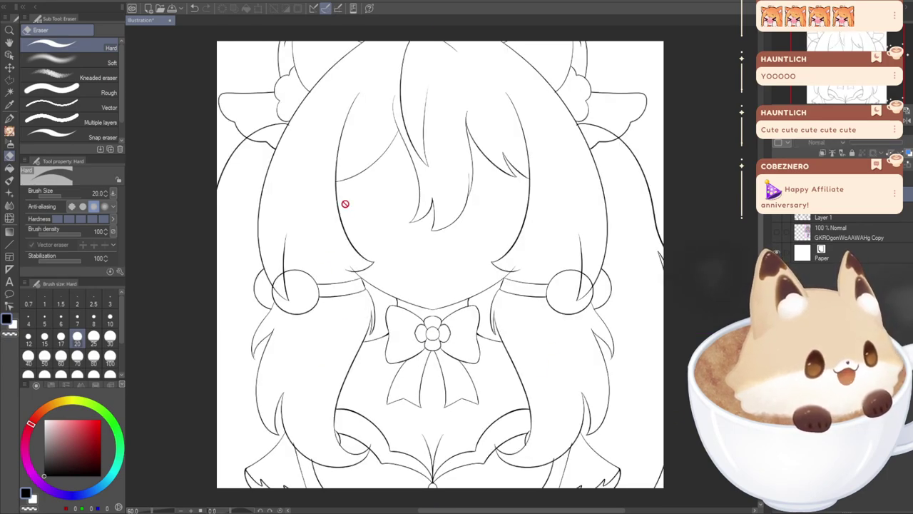
left_click(10, 131)
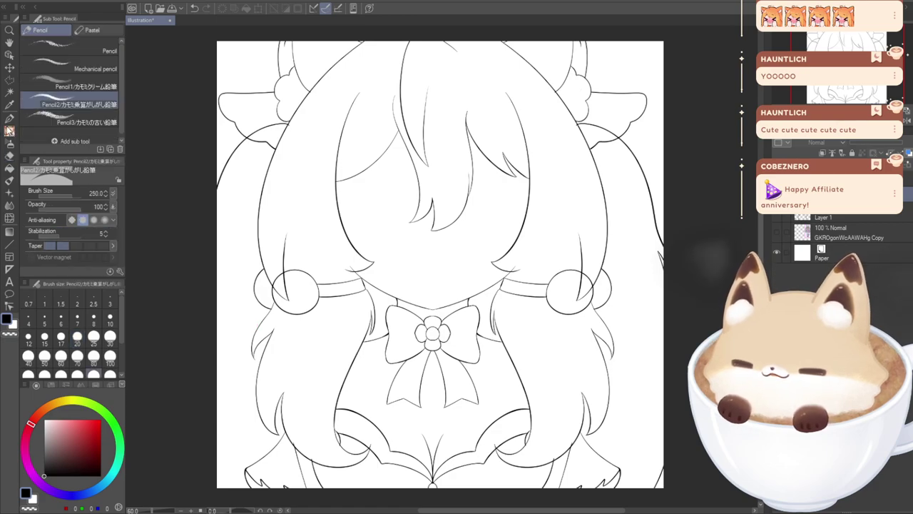
left_click(7, 121)
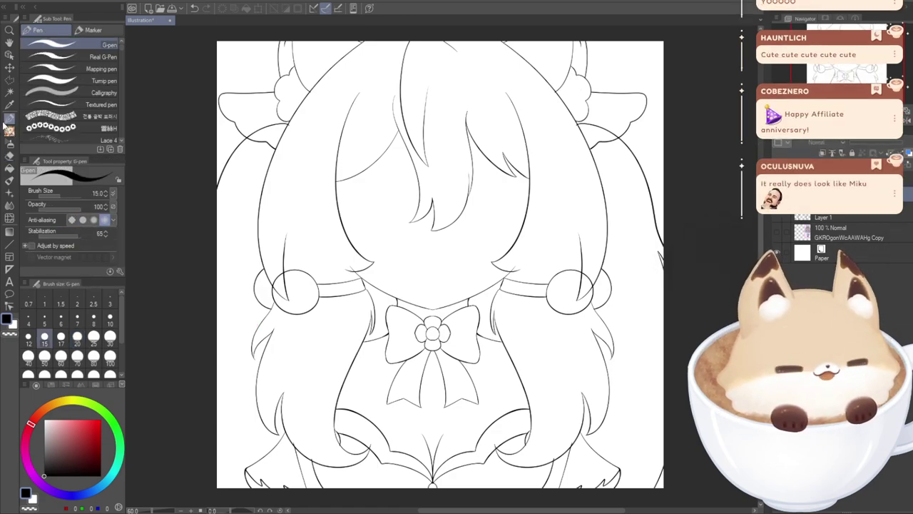
left_click(777, 213)
left_click(777, 194)
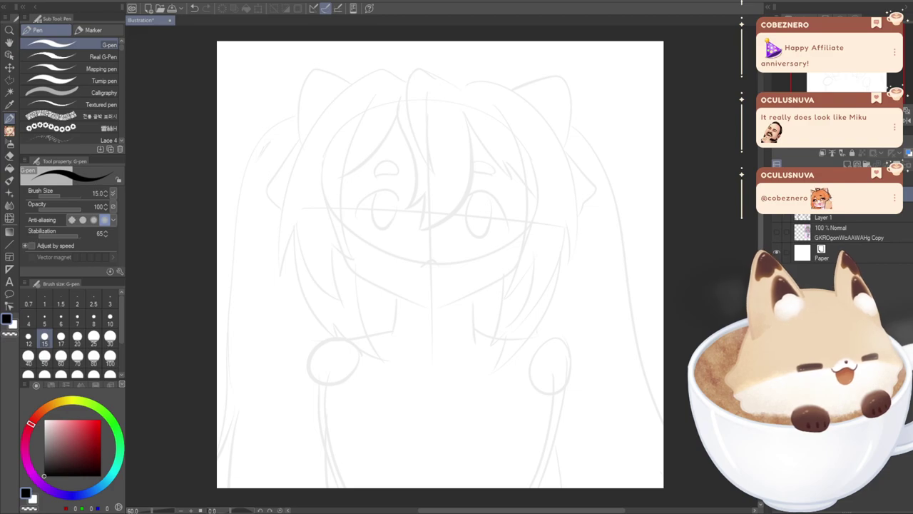
left_click(777, 214)
left_click(777, 194)
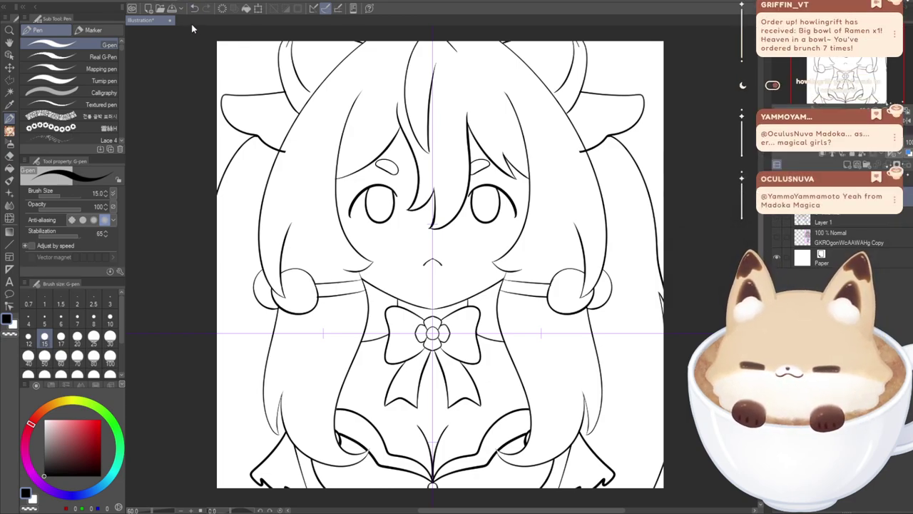
- Try a line width correction on the refined sketch, previewing thicker and thinner lines
left_click(257, 23)
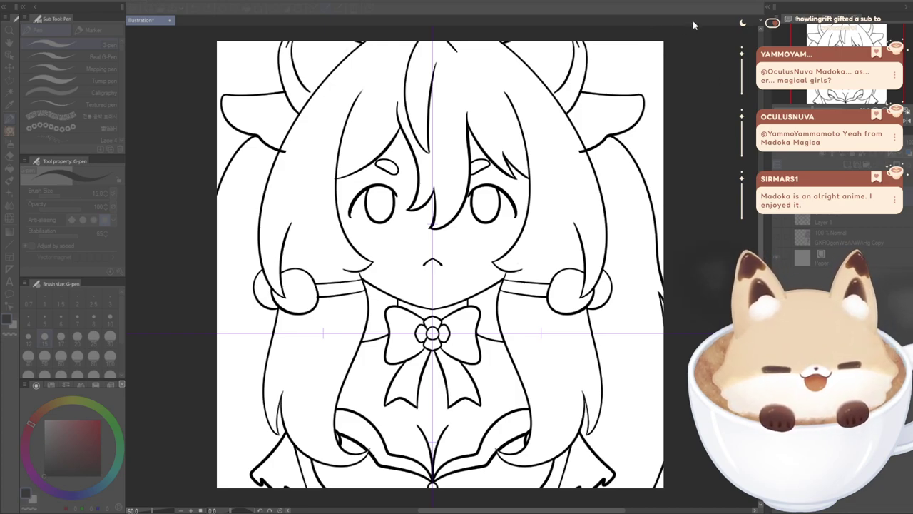
left_click(688, 43)
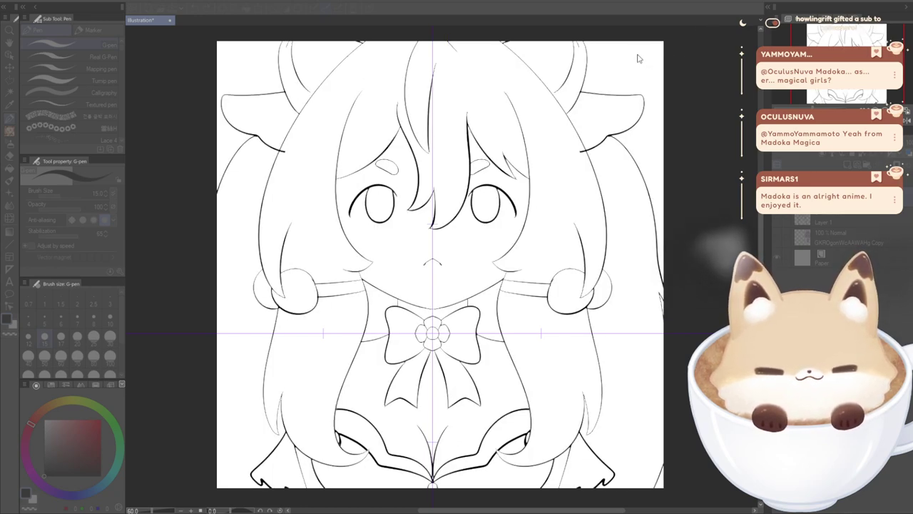
left_click(674, 55)
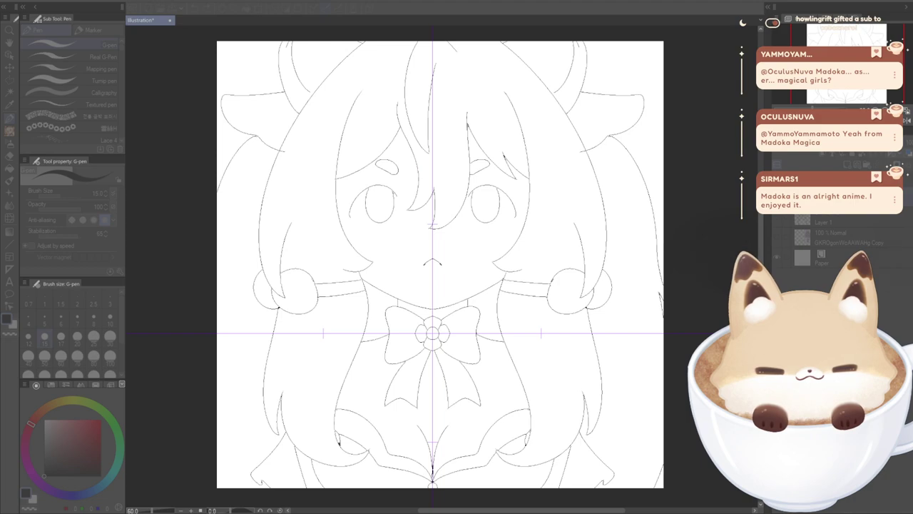
key("ctrl+y")
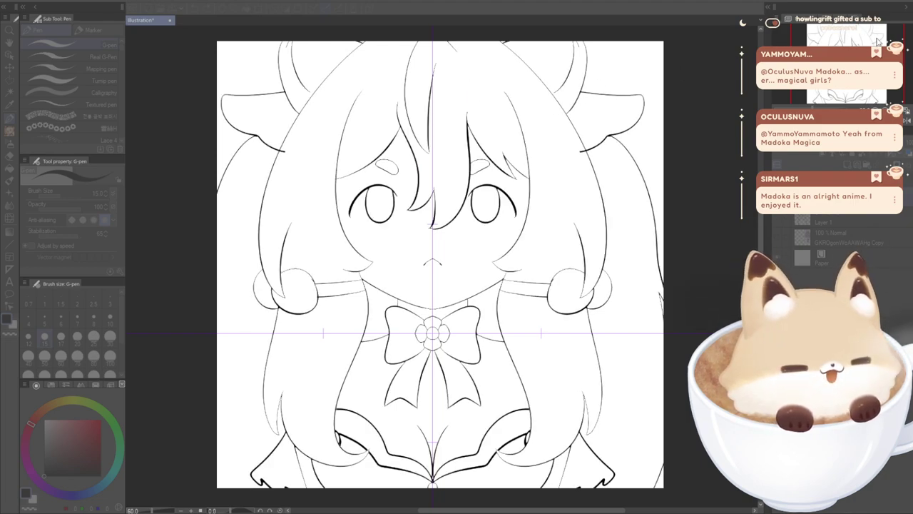
key("ctrl+y")
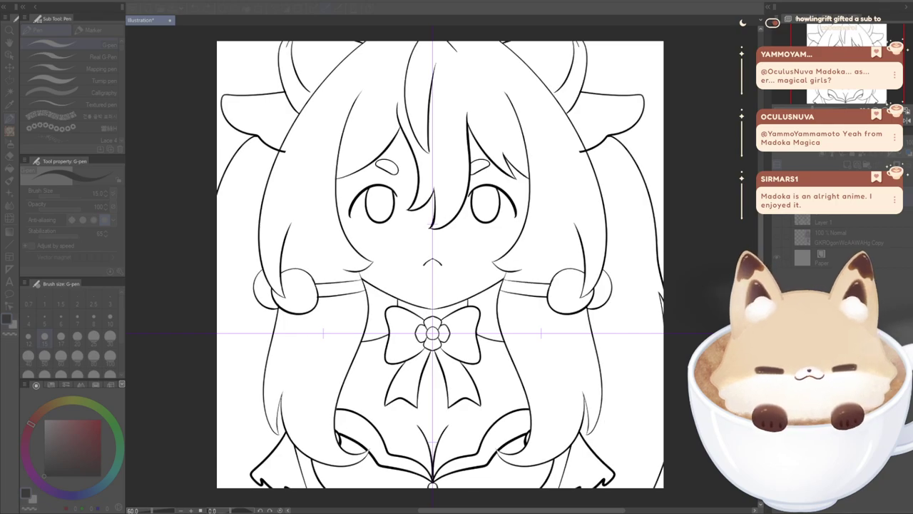
- Compare the refined sketch with and without the line width change by repeatedly switching between the two versions
key("ctrl+z")
key("ctrl+y")
key("ctrl+z")
key("ctrl+y")
key("ctrl+z")
key("ctrl+y")
key("ctrl+z")
key("ctrl+y")
key("ctrl+z")
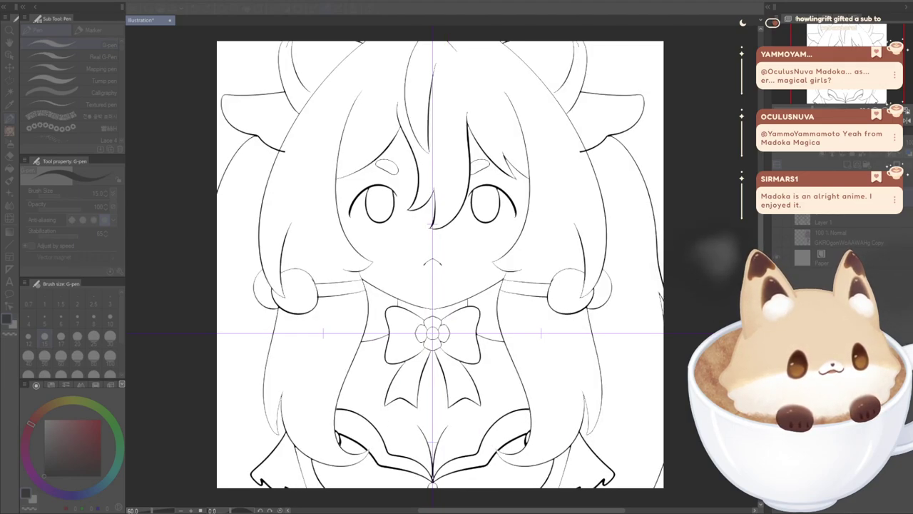
key("ctrl+y")
key("ctrl+z")
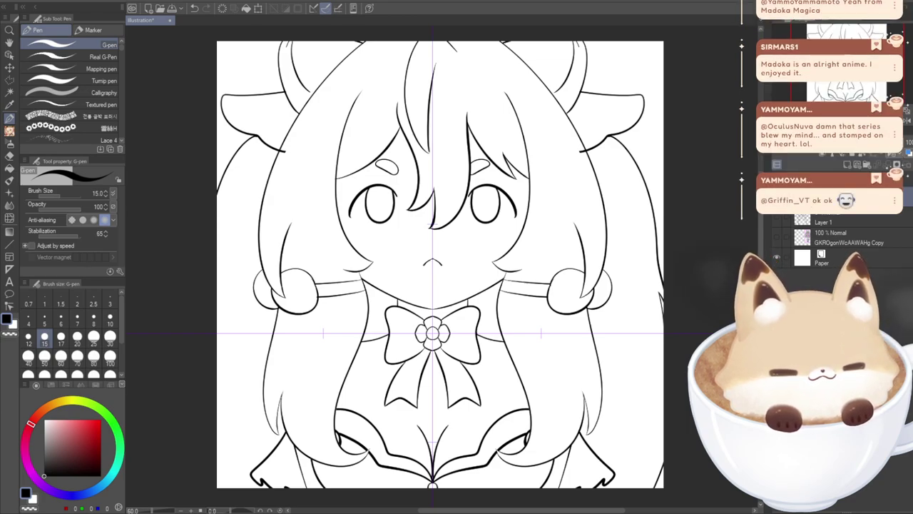
- Lower the sketch layer's opacity again, then show the line art folder and expand its layers
left_click(860, 142)
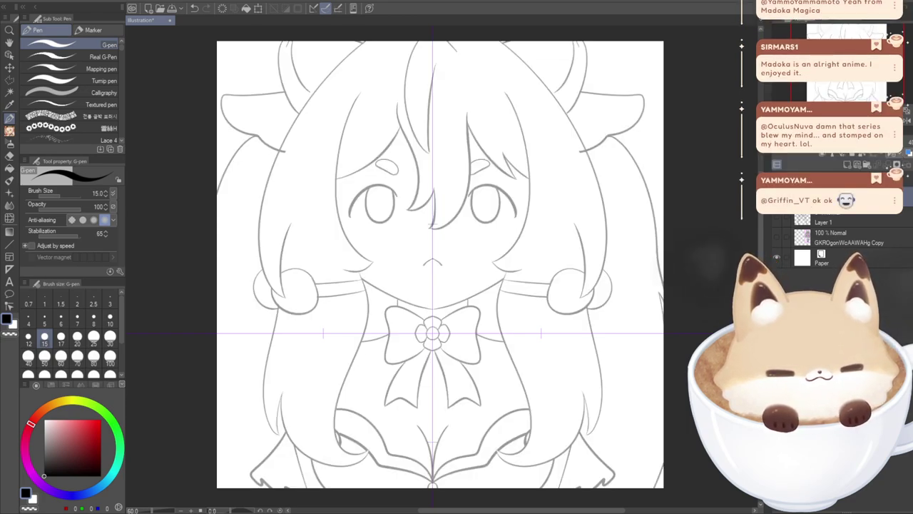
left_click(776, 177)
left_click(845, 142)
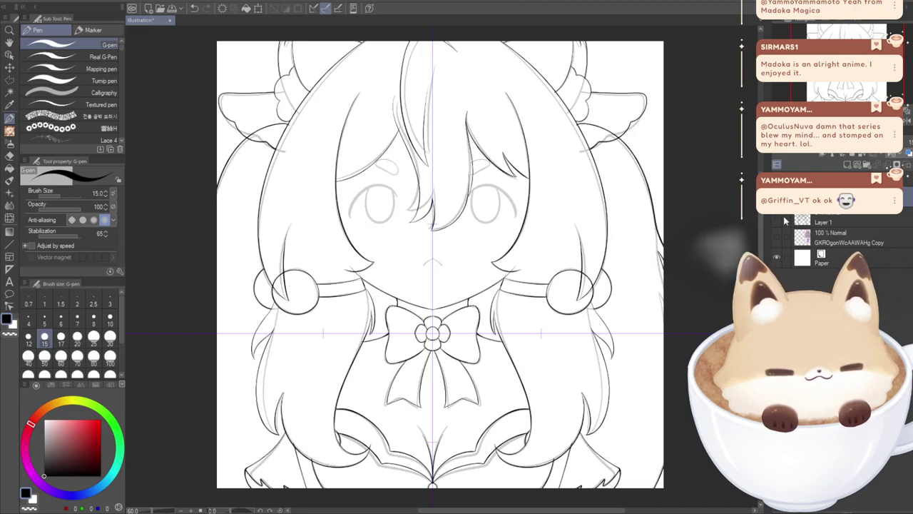
- Examine the inked line art against the faded sketch around the face, bow and hair
scroll(785, 211, "up", 4)
scroll(560, 364, "up", 4)
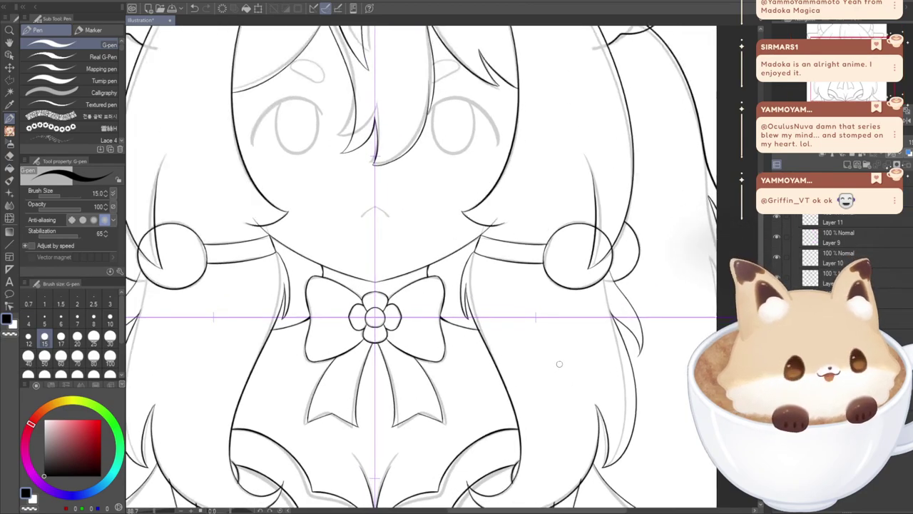
scroll(559, 363, "up", 1)
left_click_drag(726, 211, 756, 174)
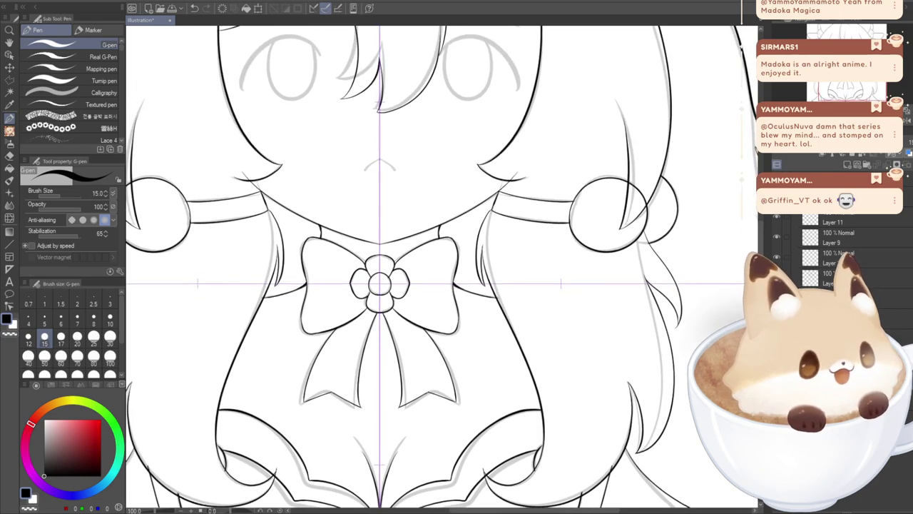
left_click_drag(544, 82, 585, 120)
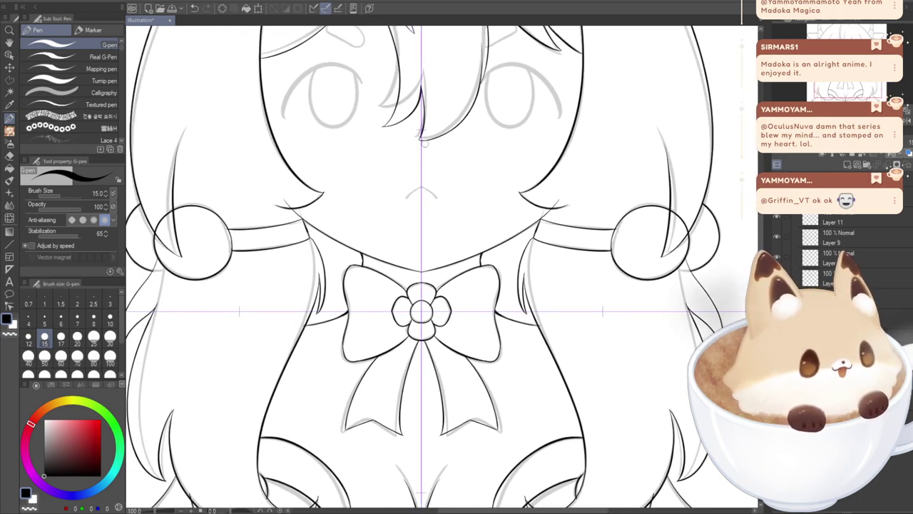
scroll(421, 154, "down", 4)
left_click_drag(421, 154, 421, 182)
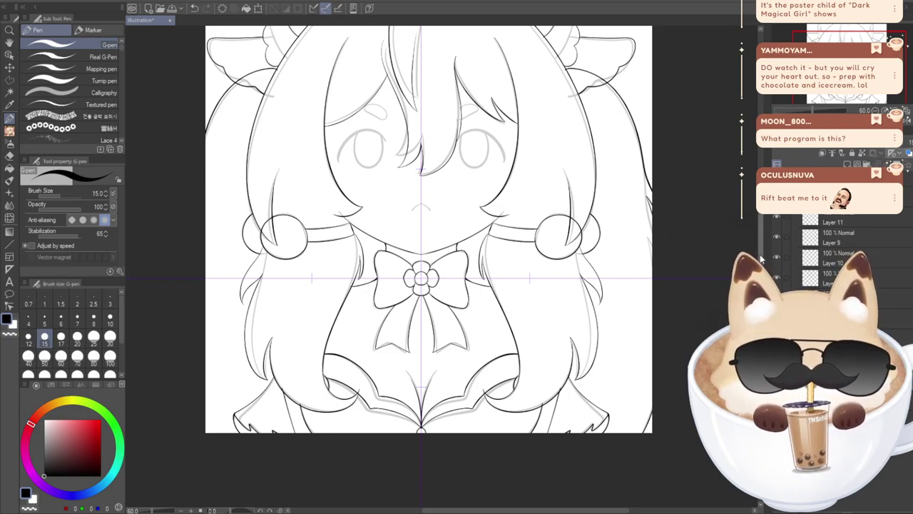
scroll(762, 244, "up", 2)
scroll(762, 245, "up", 2)
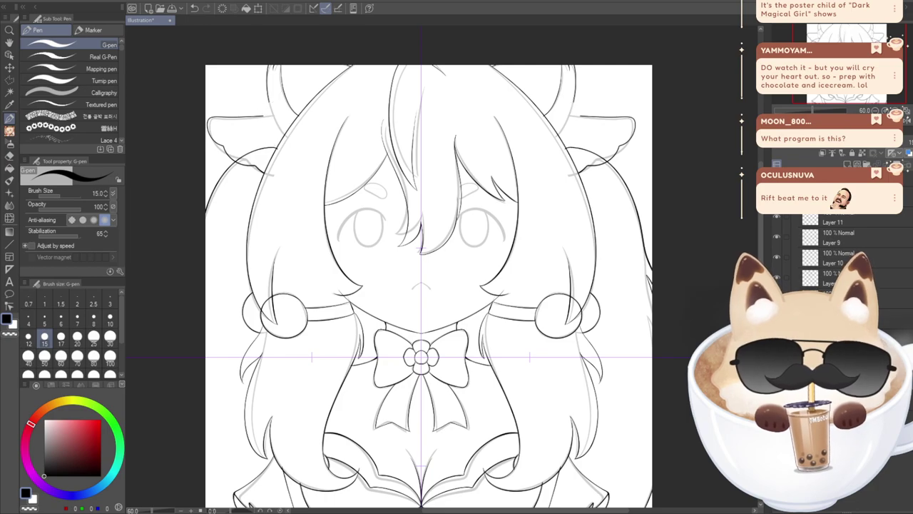
- Find the back hair's line layer by toggling layer visibility, then erase its lines overlapping the hair beneath the ears
left_click(777, 222)
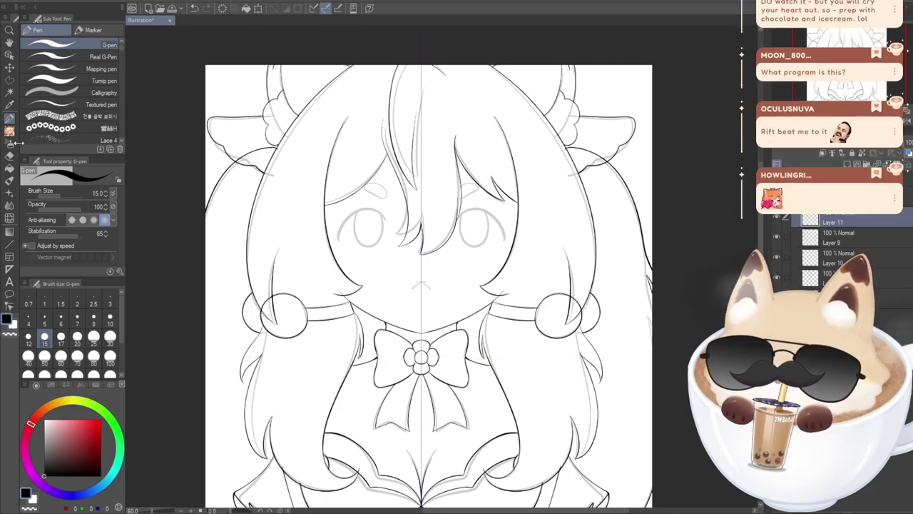
key("e")
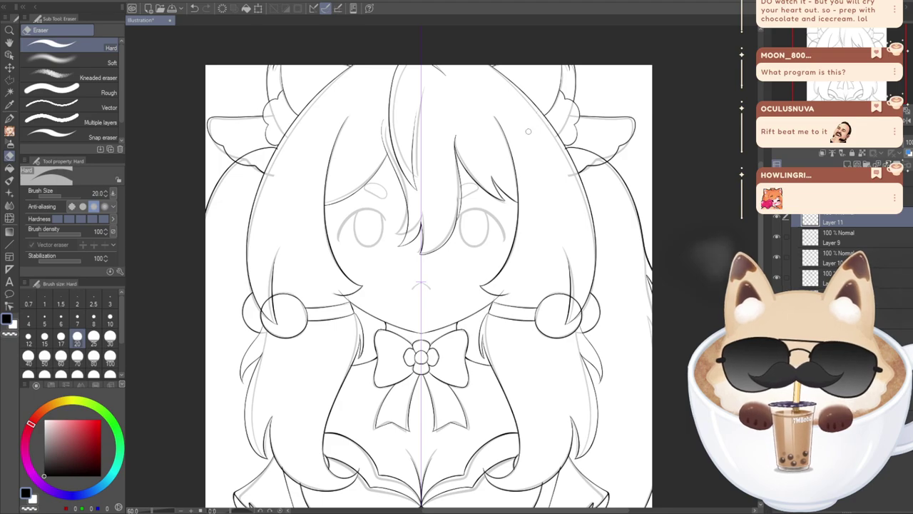
left_click(777, 259)
left_click(777, 260)
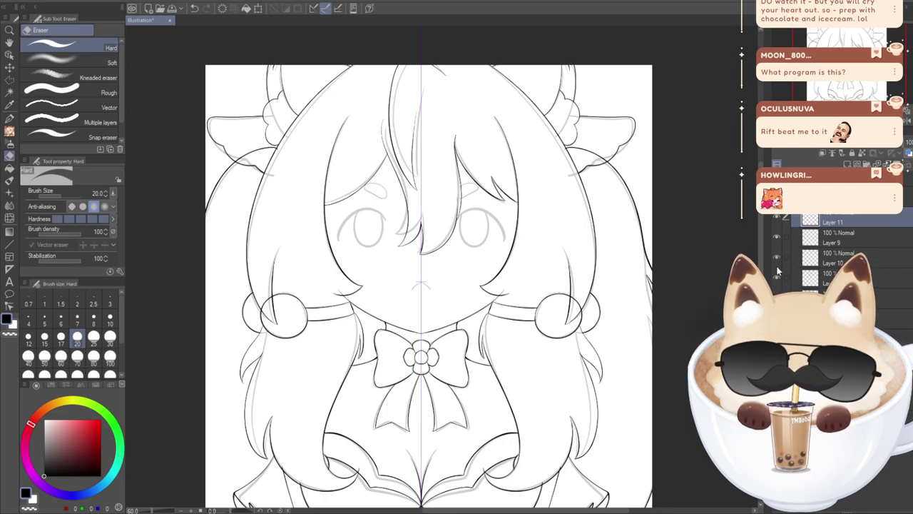
left_click(778, 279)
left_click(777, 279)
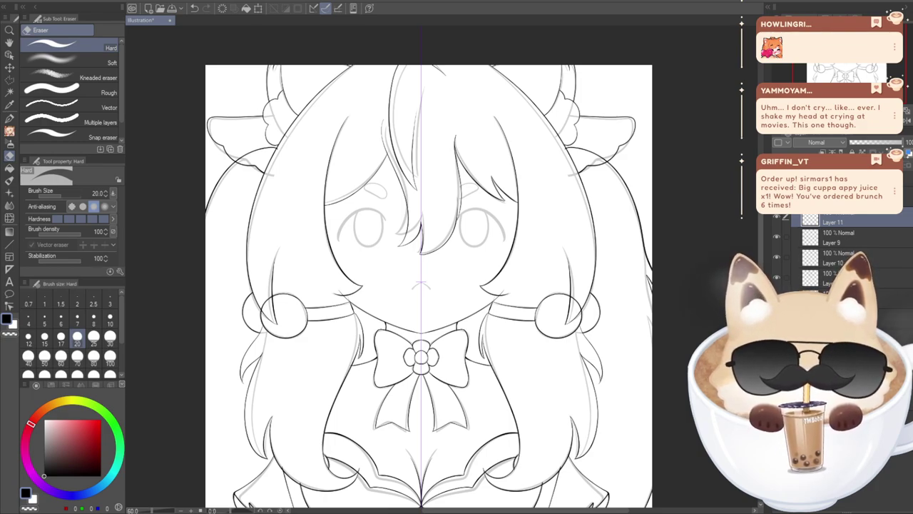
left_click(842, 298)
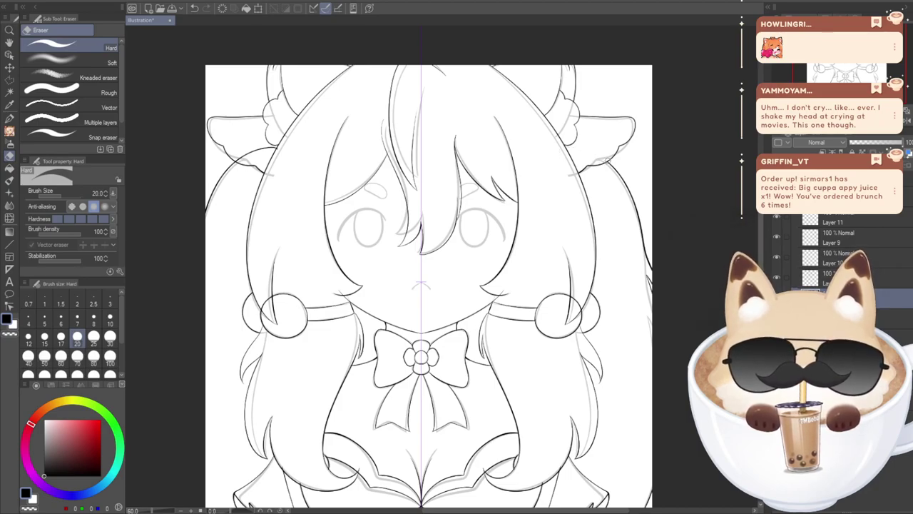
key("ctrl+z")
left_click_drag(614, 164, 586, 158)
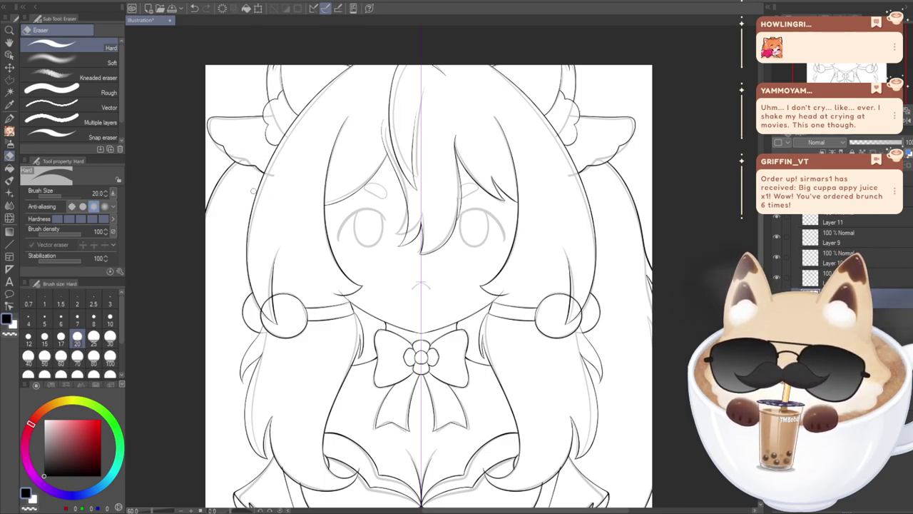
- Identify the hair tie layer by toggling visibility and erase the round outlines where they overlap the front hair locks
left_click(777, 298)
left_click(777, 298)
left_click(777, 297)
left_click(777, 298)
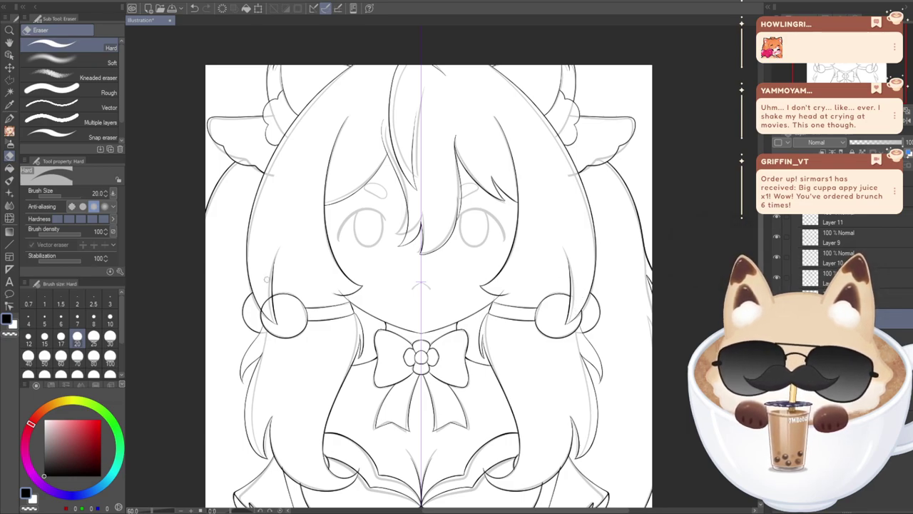
left_click_drag(269, 301, 266, 306)
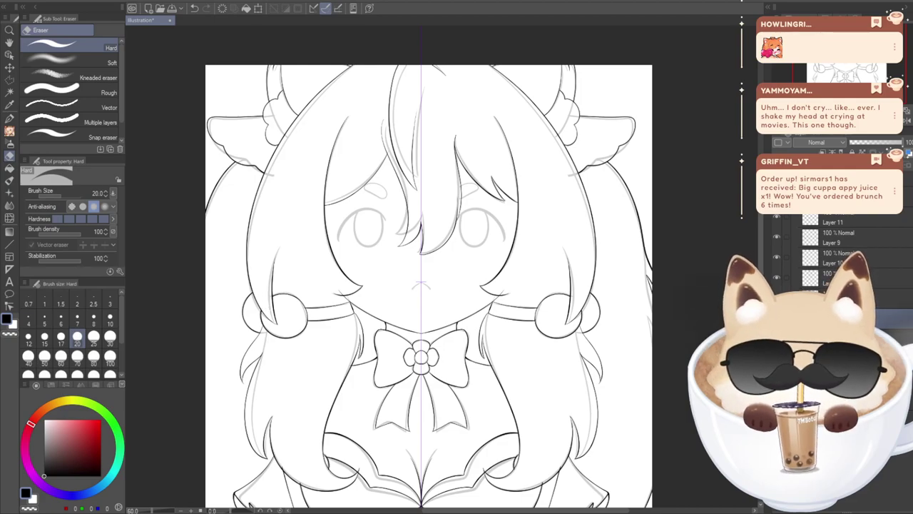
- Locate and select the clothing line layer by toggling visibility, then display its lines in blue with the layer colour
left_click(777, 317)
left_click(776, 318)
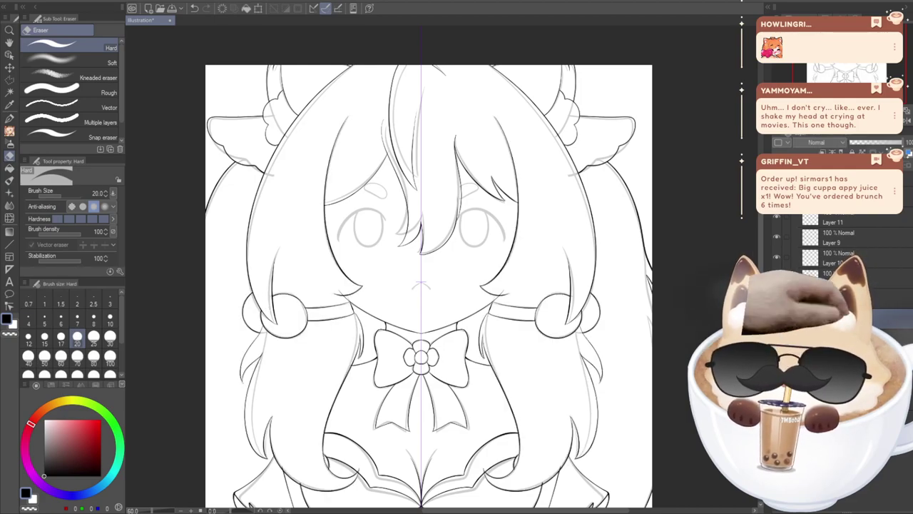
left_click(776, 318)
left_click(776, 317)
left_click(777, 317)
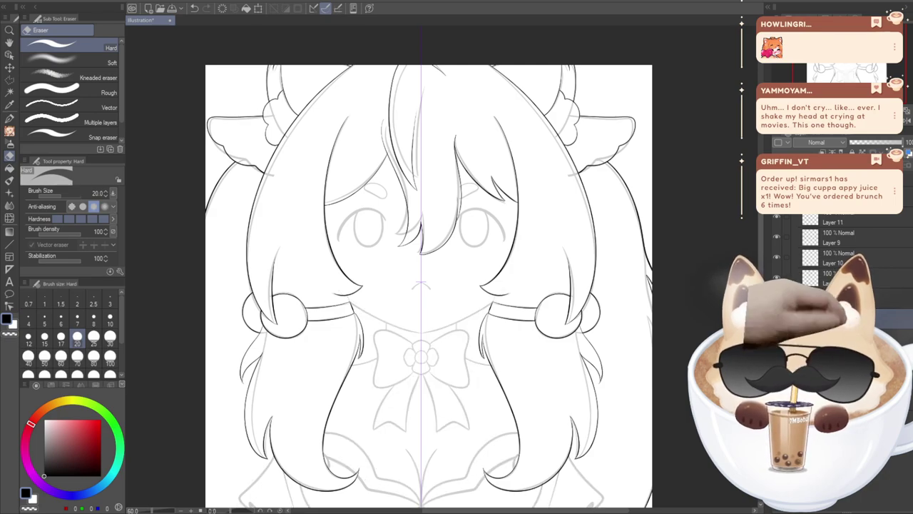
left_click(841, 337)
left_click(777, 318)
left_click(908, 154)
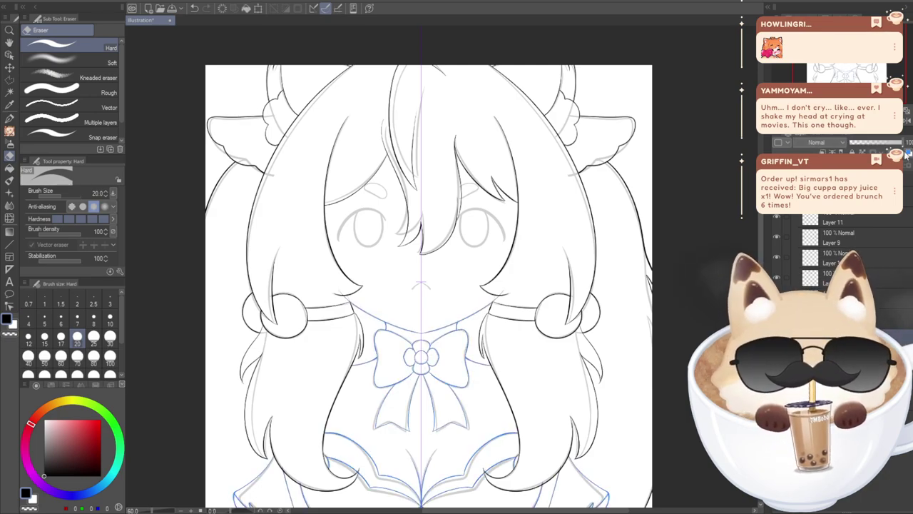
- Examine where the blue clothing outlines meet the hair locks, sleeves and lower edge of the bodice
left_click_drag(841, 67, 833, 80)
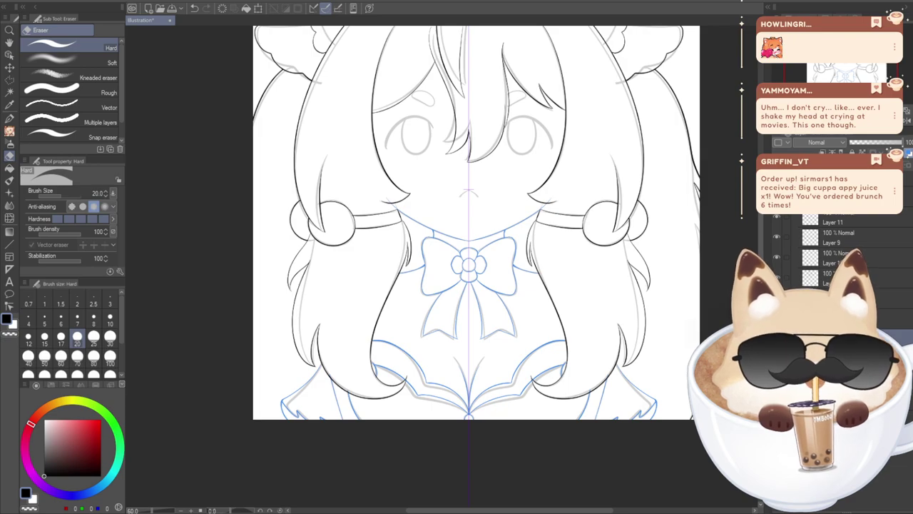
scroll(560, 390, "up", 5)
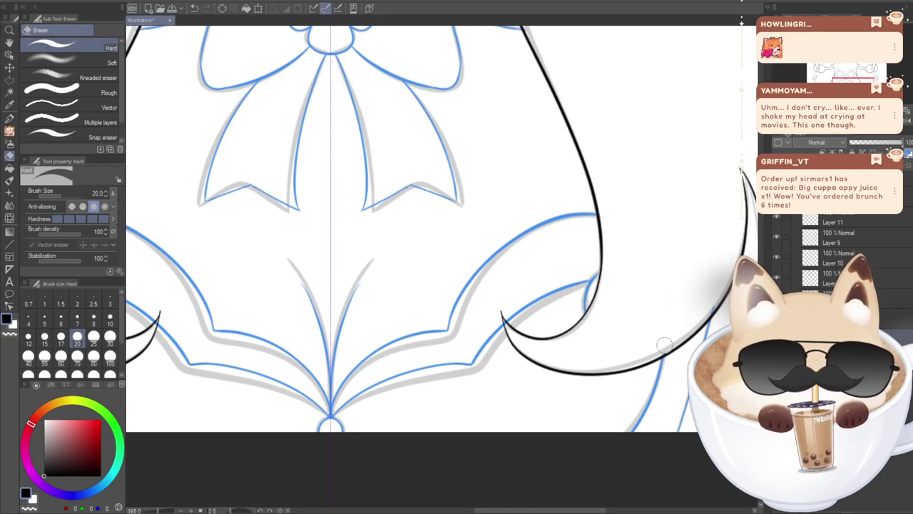
scroll(674, 293, "down", 5)
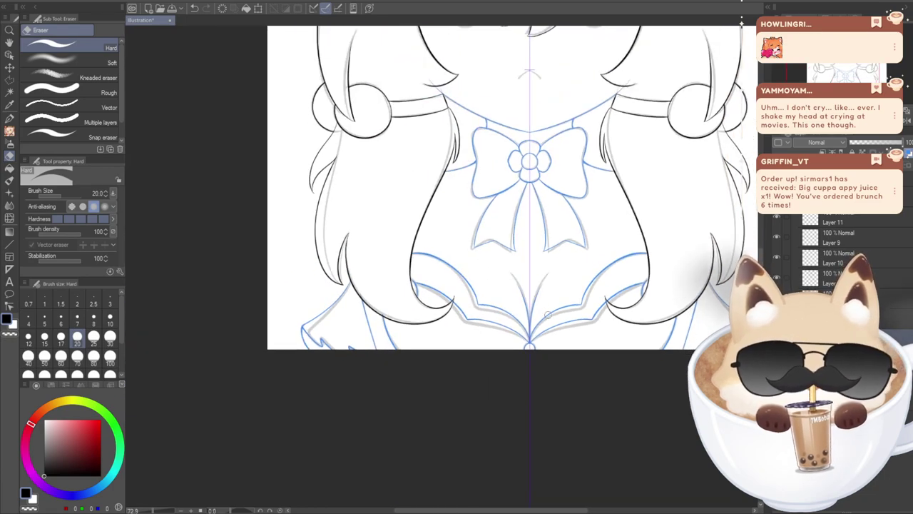
scroll(549, 314, "up", 3)
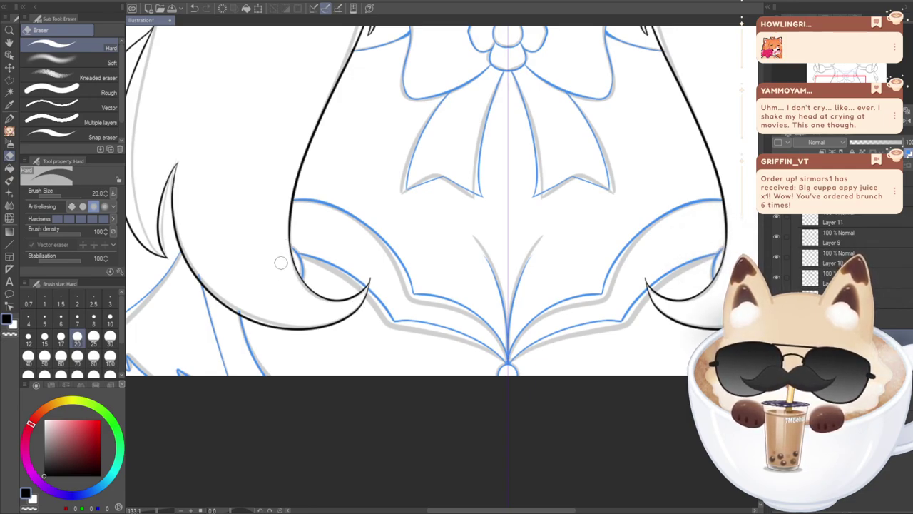
left_click_drag(501, 511, 448, 491)
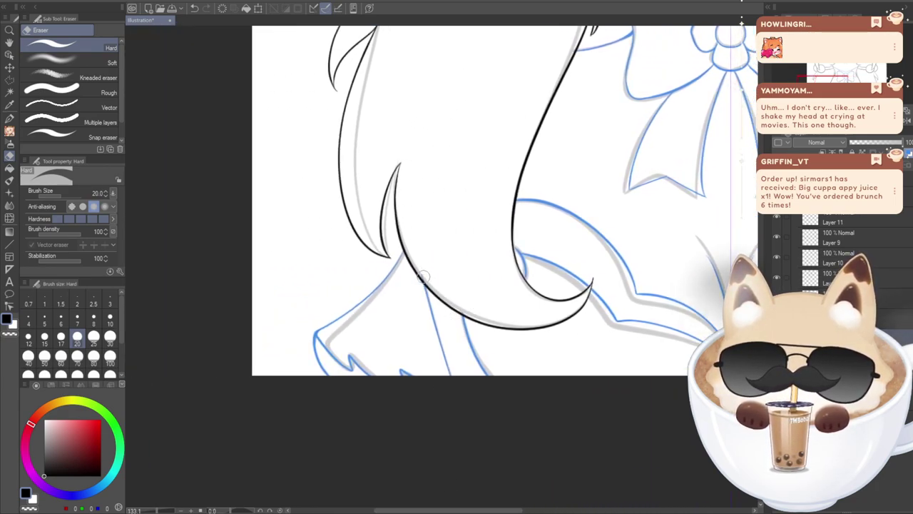
scroll(471, 349, "down", 3)
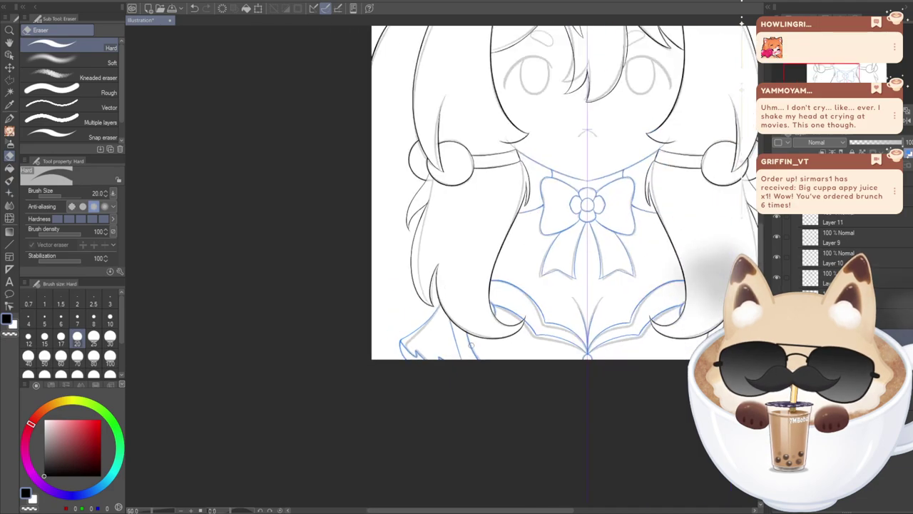
scroll(473, 349, "up", 1)
left_click_drag(822, 74, 829, 68)
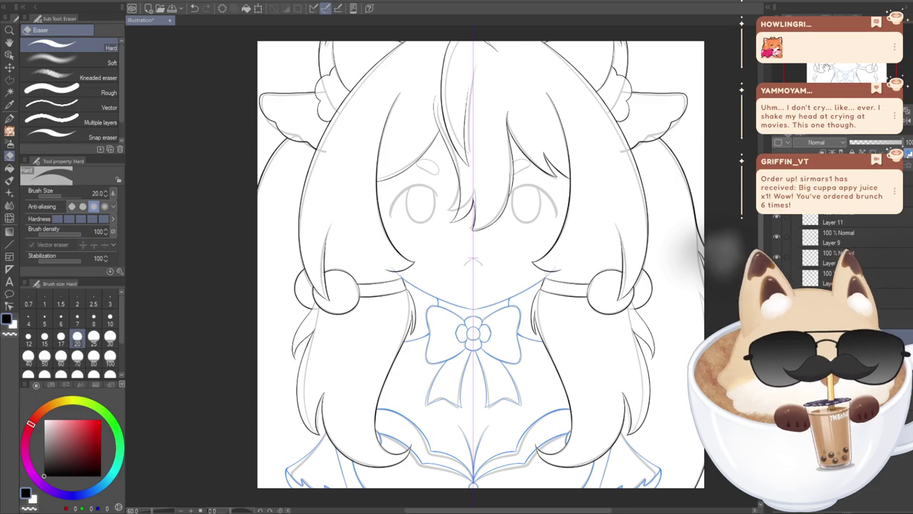
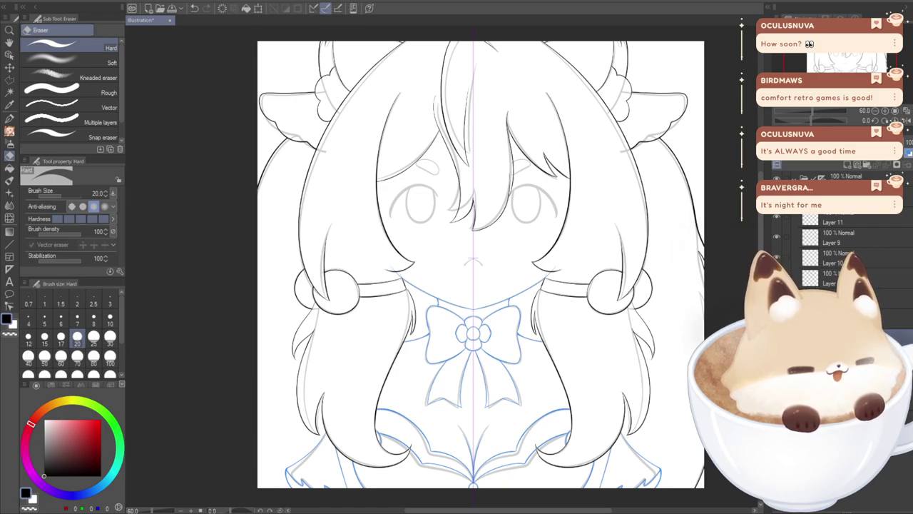
- Show the coloured full-body character reference over the line art to study it, then hide it again
left_click(777, 298)
left_click_drag(473, 263, 405, 249)
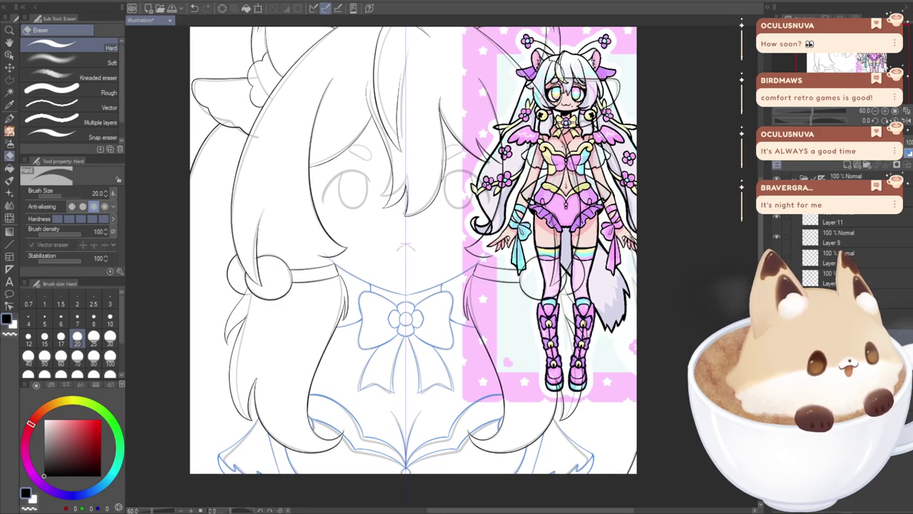
scroll(412, 261, "up", 1)
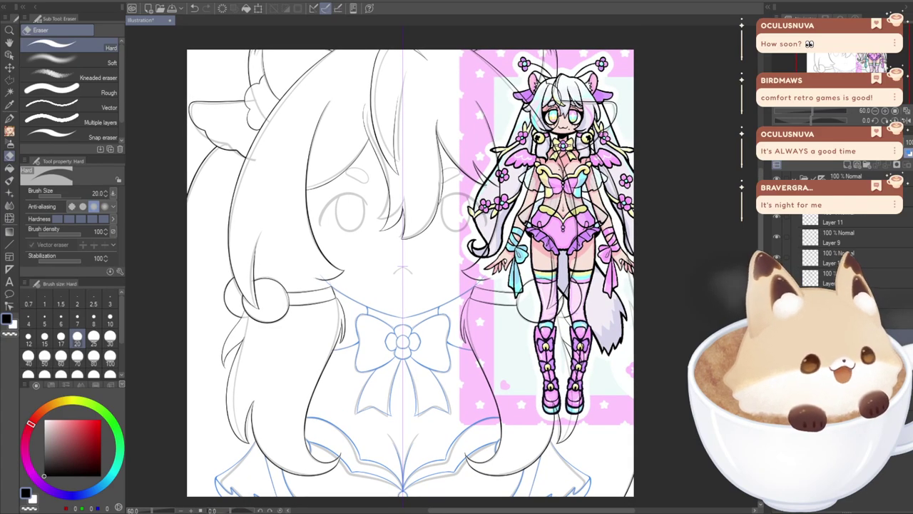
left_click_drag(402, 281, 459, 270)
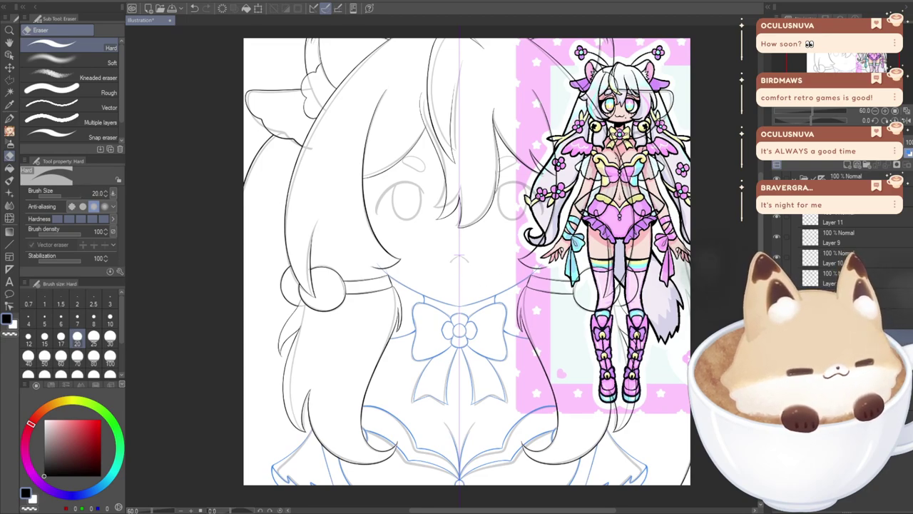
left_click(777, 359)
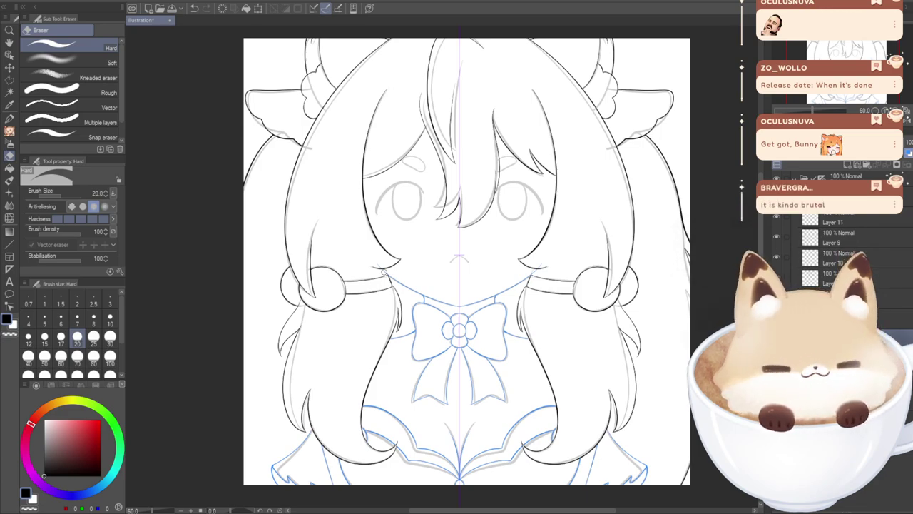
- Switch to the G-pen, turn off the clothing lines' blue layer colour and add a new layer above Layer 12
left_click(9, 120)
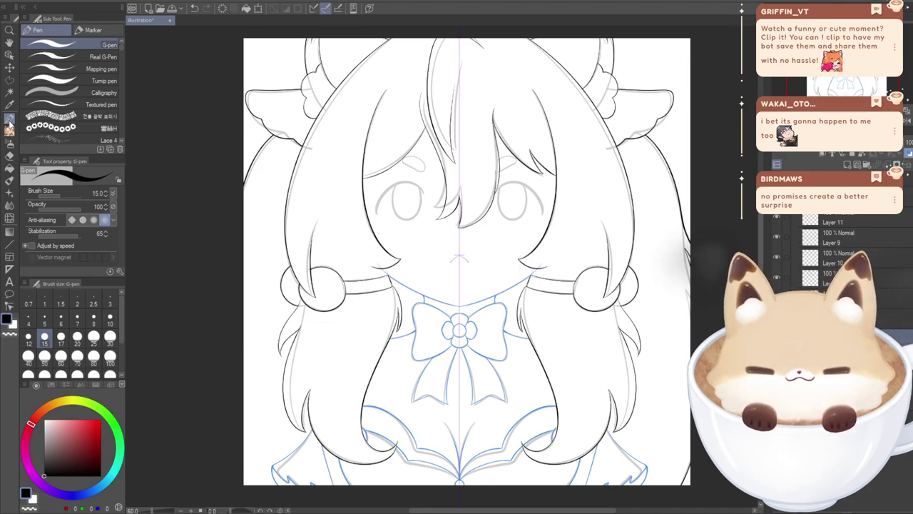
left_click(908, 155)
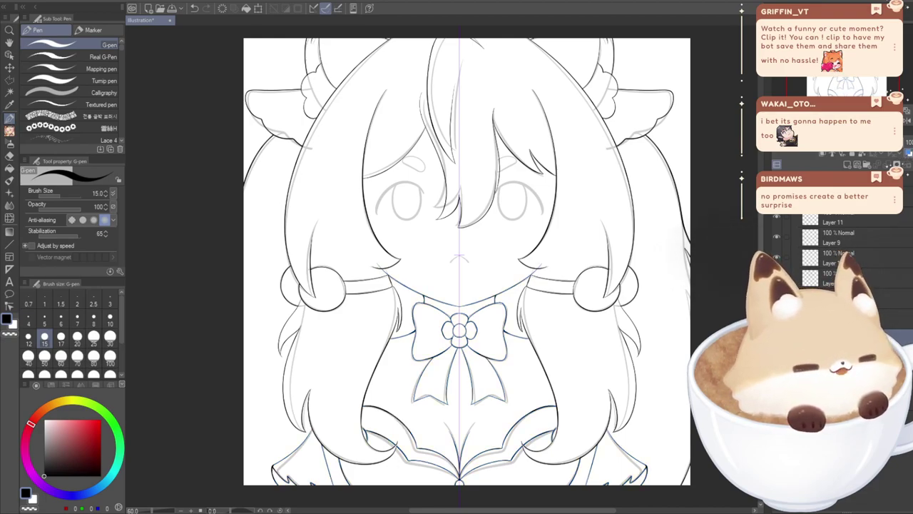
left_click(849, 198)
left_click(847, 165)
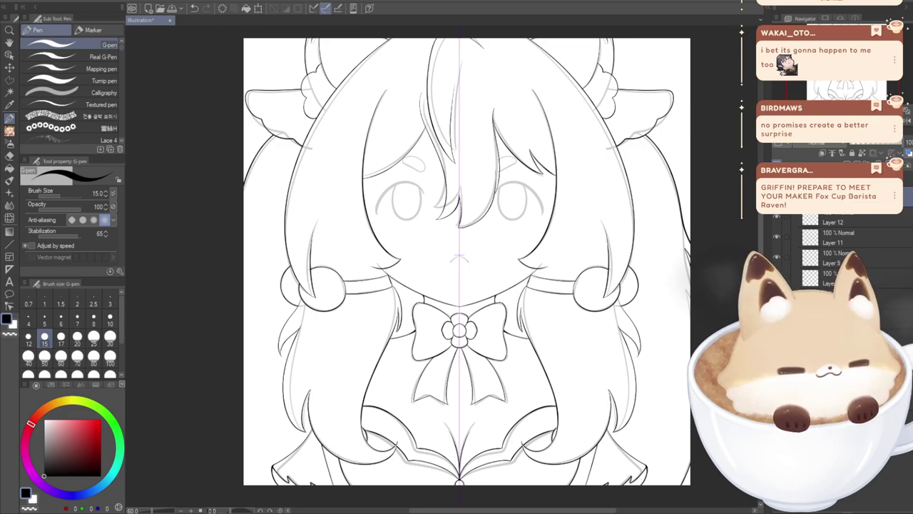
- Ink the outlines of both short, rounded eyebrows over the sketch with the size 15 G-pen, redrawing strokes as needed
scroll(506, 171, "up", 5)
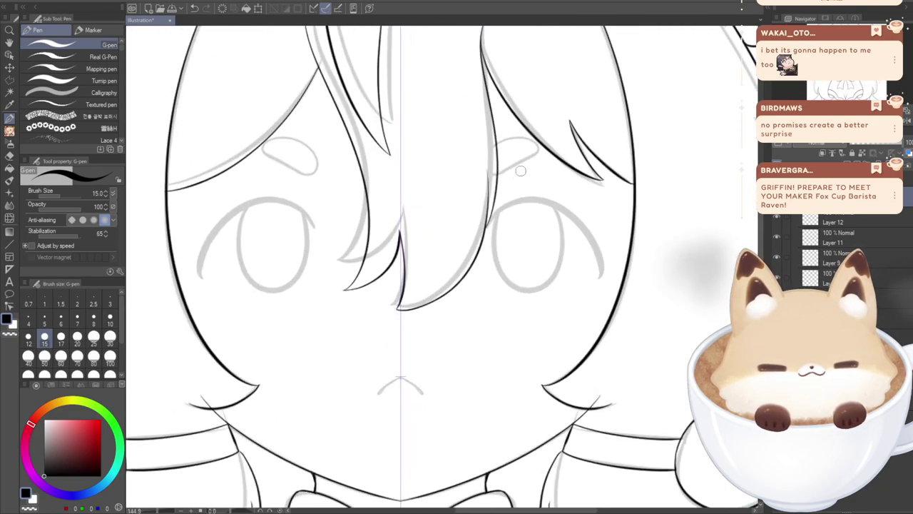
mouse_move(499, 175)
left_mouse_down()
mouse_move(529, 165)
mouse_move(541, 147)
mouse_move(492, 133)
left_mouse_up()
key("ctrl+z")
mouse_move(497, 173)
left_mouse_down()
mouse_move(529, 155)
mouse_move(530, 143)
mouse_move(491, 140)
left_mouse_up()
key("ctrl+z")
mouse_move(497, 176)
left_mouse_down()
mouse_move(539, 156)
mouse_move(528, 140)
mouse_move(491, 145)
mouse_move(489, 180)
mouse_move(545, 152)
mouse_move(516, 134)
mouse_move(481, 155)
mouse_move(485, 183)
mouse_move(538, 151)
mouse_move(520, 138)
mouse_move(492, 150)
mouse_move(485, 173)
mouse_move(505, 139)
mouse_move(532, 141)
mouse_move(539, 152)
mouse_move(507, 170)
mouse_move(539, 150)
mouse_move(522, 136)
mouse_move(486, 174)
left_mouse_up()
key("ctrl+z")
key("ctrl+z")
key("ctrl+z")
key("ctrl+z")
key("ctrl+z")
mouse_move(499, 140)
left_mouse_down()
mouse_move(537, 154)
mouse_move(501, 172)
mouse_move(539, 151)
mouse_move(522, 135)
mouse_move(483, 172)
mouse_move(508, 171)
mouse_move(539, 148)
mouse_move(510, 135)
mouse_move(480, 160)
mouse_move(496, 174)
mouse_move(535, 154)
mouse_move(540, 140)
mouse_move(501, 136)
mouse_move(480, 163)
mouse_move(494, 174)
mouse_move(528, 162)
mouse_move(534, 149)
mouse_move(499, 139)
mouse_move(474, 165)
mouse_move(498, 176)
mouse_move(484, 166)
mouse_move(536, 154)
mouse_move(513, 143)
mouse_move(478, 160)
mouse_move(497, 173)
mouse_move(533, 150)
mouse_move(507, 137)
mouse_move(477, 159)
mouse_move(495, 174)
left_mouse_up()
key("ctrl+z")
key("ctrl+z")
key("ctrl+z")
key("ctrl+z")
key("ctrl+z")
key("ctrl+z")
- Erase the eyebrow outline where it overlaps the central hair strand, then return to the G-pen
left_click(9, 155)
mouse_move(490, 134)
left_mouse_down()
mouse_move(485, 197)
mouse_move(480, 147)
mouse_move(467, 206)
left_mouse_up()
left_click(9, 118)
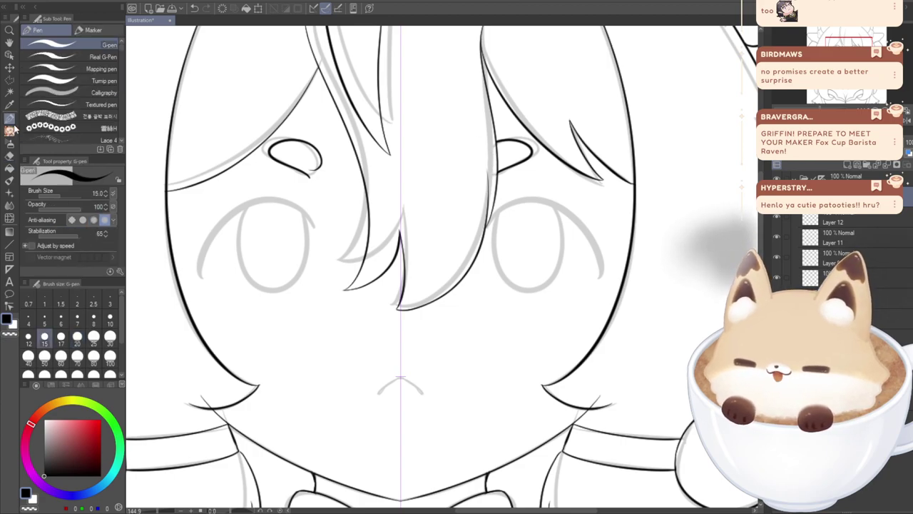
- Undo the inked outlines of both eyebrows, leaving only the sketch beneath them
key("ctrl+z")
key("ctrl+z")
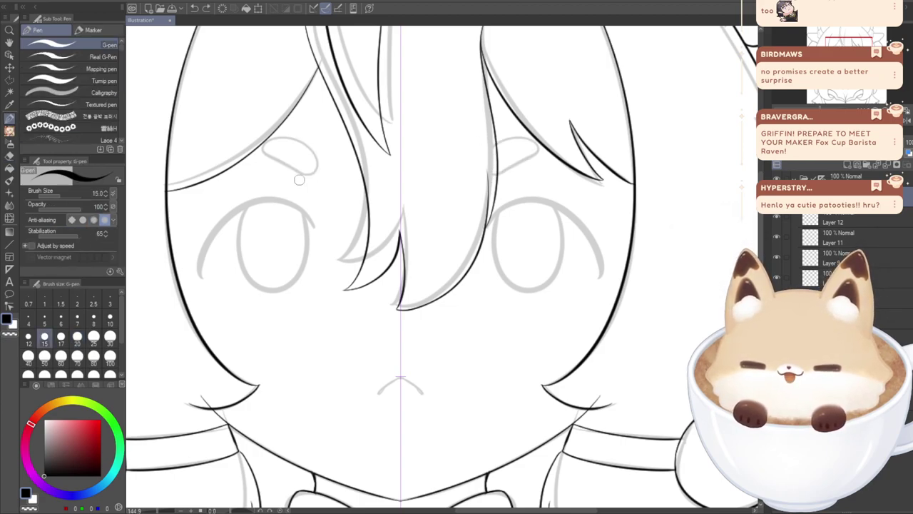
mouse_move(585, 219)
left_mouse_down()
mouse_move(668, 192)
mouse_move(738, 199)
left_mouse_up()
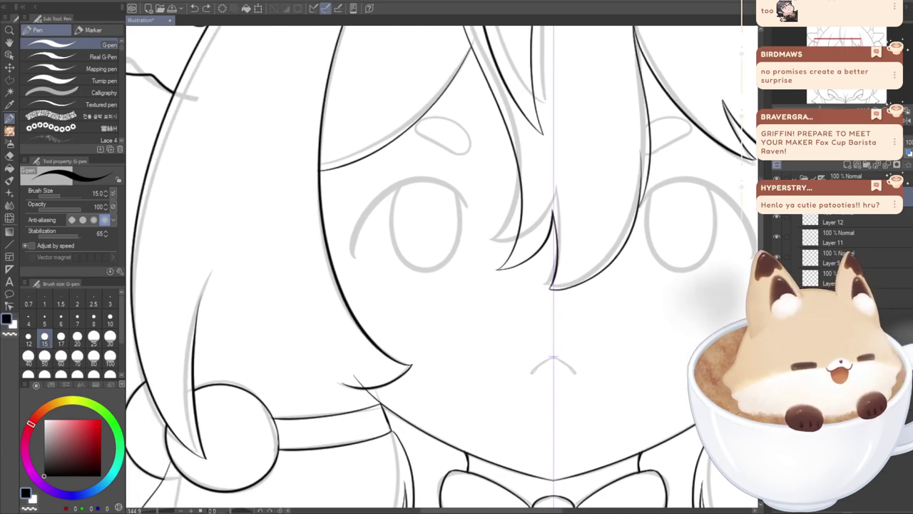
- Try to re-ink both rounded eyebrow outlines over the sketch with the size 15 G-pen
mouse_move(418, 133)
left_mouse_down()
mouse_move(473, 153)
mouse_move(461, 127)
mouse_move(419, 116)
mouse_move(419, 136)
mouse_move(465, 155)
mouse_move(474, 139)
mouse_move(446, 115)
mouse_move(413, 128)
mouse_move(472, 152)
mouse_move(473, 135)
mouse_move(442, 112)
mouse_move(412, 112)
mouse_move(408, 127)
mouse_move(455, 155)
mouse_move(462, 123)
left_mouse_up()
key("ctrl+z")
key("ctrl+z")
key("ctrl+z")
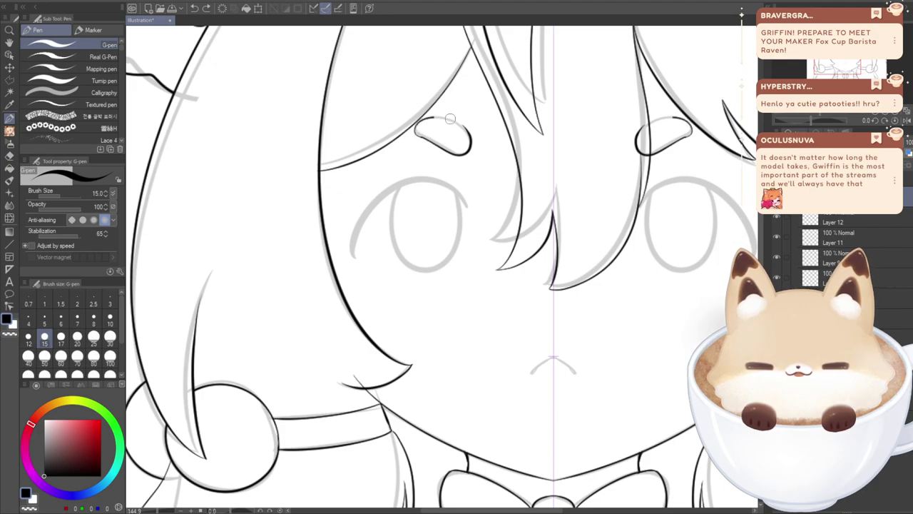
key("ctrl+z")
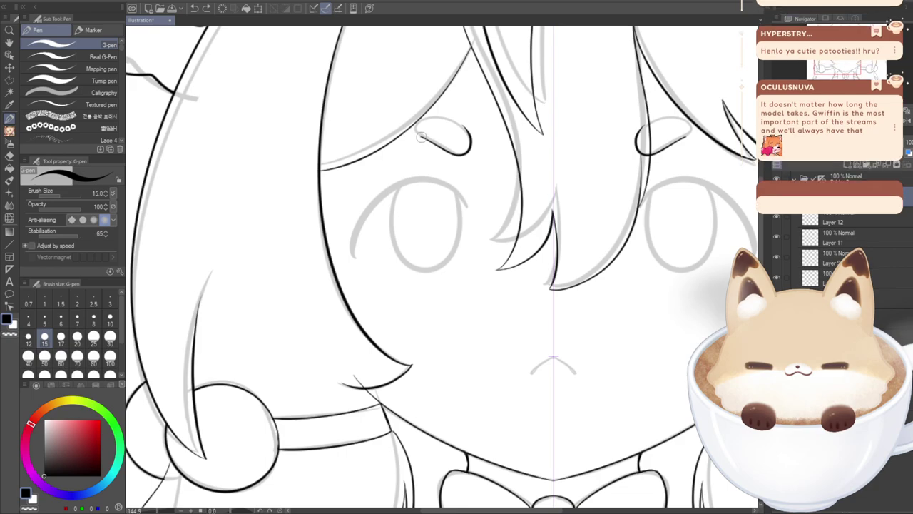
mouse_move(415, 127)
left_mouse_down()
mouse_move(442, 115)
mouse_move(467, 130)
left_mouse_up()
key("ctrl+z")
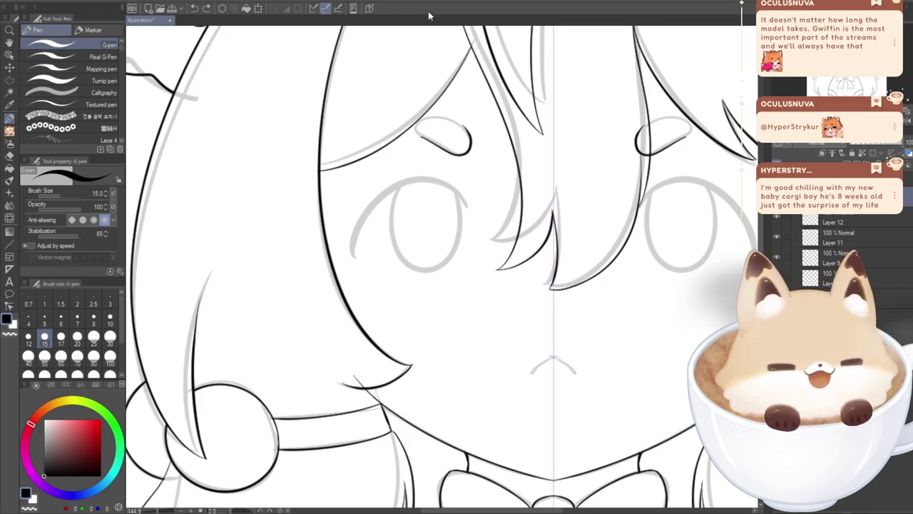
key("ctrl+z")
mouse_move(422, 136)
left_mouse_down()
mouse_move(465, 154)
mouse_move(471, 134)
mouse_move(453, 116)
mouse_move(426, 129)
mouse_move(429, 143)
mouse_move(456, 154)
mouse_move(472, 148)
mouse_move(464, 124)
mouse_move(437, 123)
mouse_move(440, 147)
mouse_move(471, 151)
mouse_move(456, 120)
left_mouse_up()
key("ctrl+z")
key("ctrl+z")
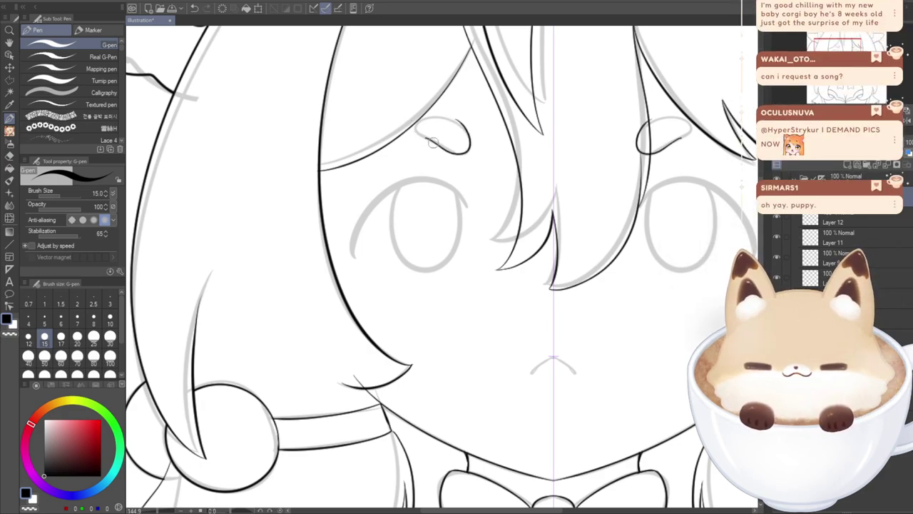
left_click_drag(425, 114, 457, 119)
key("ctrl+z")
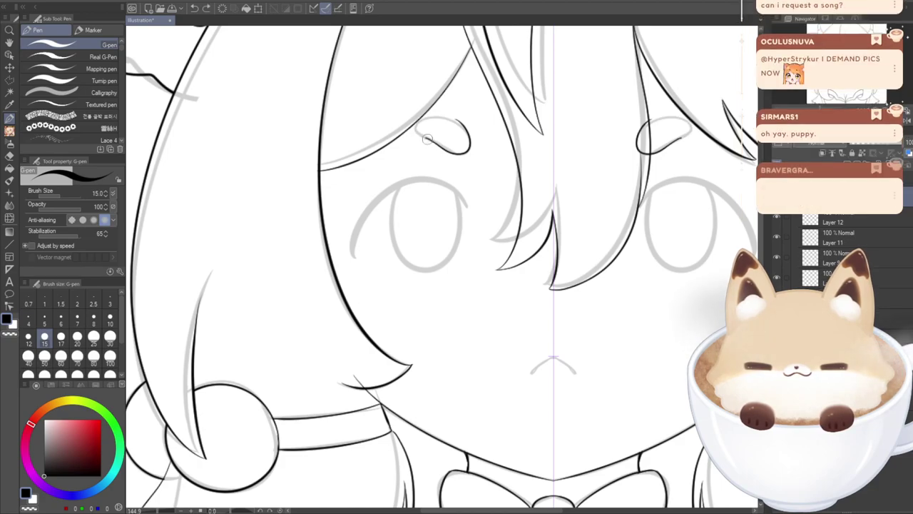
key("ctrl+z")
key("ctrl+z")
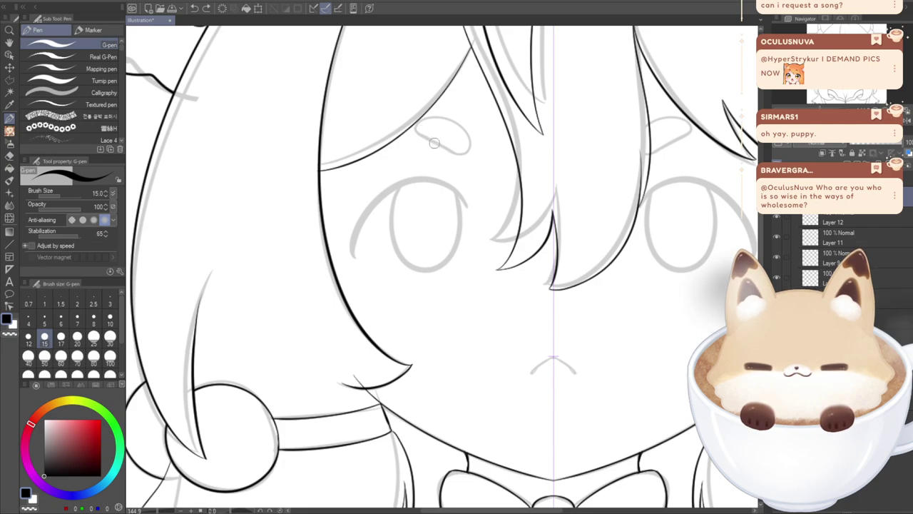
mouse_move(414, 125)
left_mouse_down()
mouse_move(437, 114)
mouse_move(469, 131)
mouse_move(473, 151)
mouse_move(456, 153)
mouse_move(415, 125)
mouse_move(433, 115)
mouse_move(463, 126)
mouse_move(474, 146)
mouse_move(459, 154)
mouse_move(429, 135)
mouse_move(453, 152)
mouse_move(473, 150)
mouse_move(460, 123)
mouse_move(433, 112)
mouse_move(415, 119)
mouse_move(451, 151)
mouse_move(466, 151)
mouse_move(466, 129)
mouse_move(422, 115)
mouse_move(447, 148)
mouse_move(468, 155)
mouse_move(445, 116)
left_mouse_up()
key("ctrl+z")
key("ctrl+z")
key("ctrl+z")
key("ctrl+z")
mouse_move(443, 148)
left_mouse_down()
mouse_move(411, 129)
mouse_move(452, 152)
mouse_move(415, 134)
mouse_move(414, 121)
mouse_move(457, 122)
mouse_move(450, 150)
mouse_move(418, 128)
mouse_move(433, 115)
mouse_move(467, 132)
left_mouse_up()
key("ctrl+z")
key("ctrl+z")
key("ctrl+z")
key("ctrl+z")
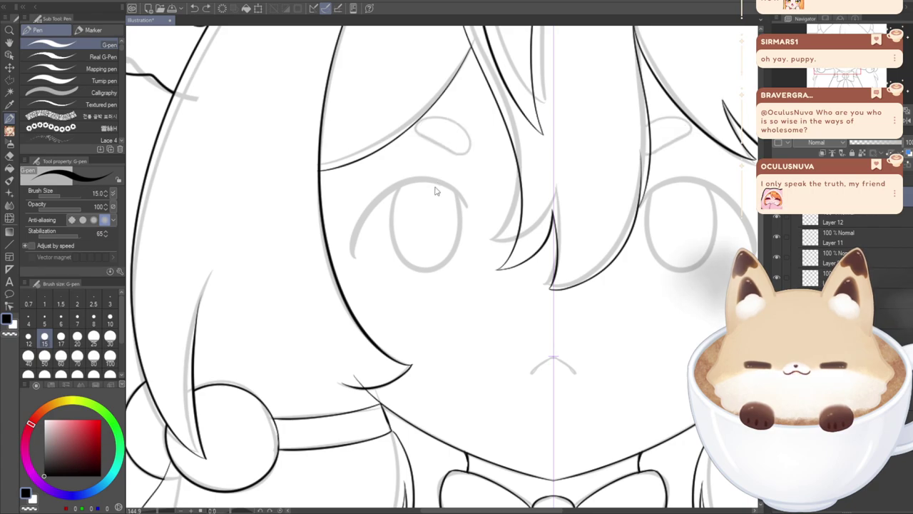
mouse_move(420, 133)
left_mouse_down()
mouse_move(461, 153)
mouse_move(469, 145)
mouse_move(465, 124)
mouse_move(440, 112)
mouse_move(412, 114)
mouse_move(422, 137)
left_mouse_up()
key("ctrl+z")
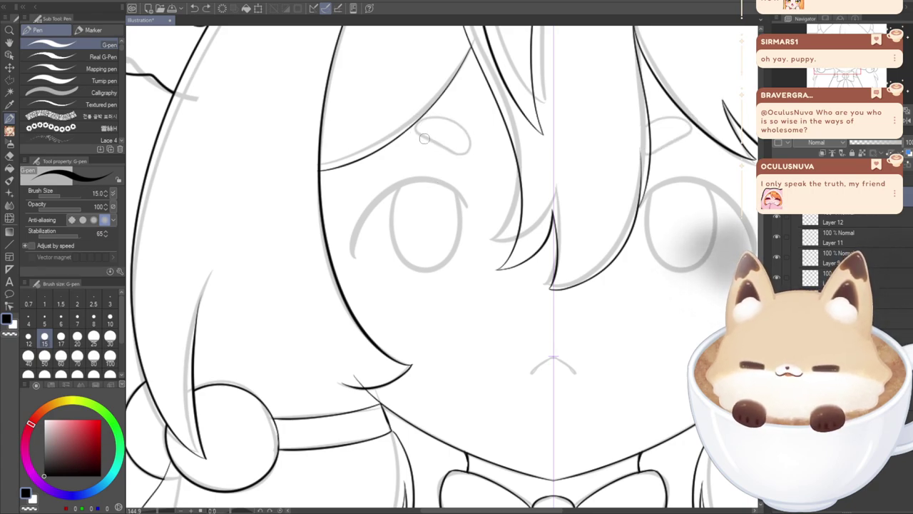
- Reduce the G-pen to size 6 and ink both rounded eyebrow outlines along the sketch
left_click(109, 321)
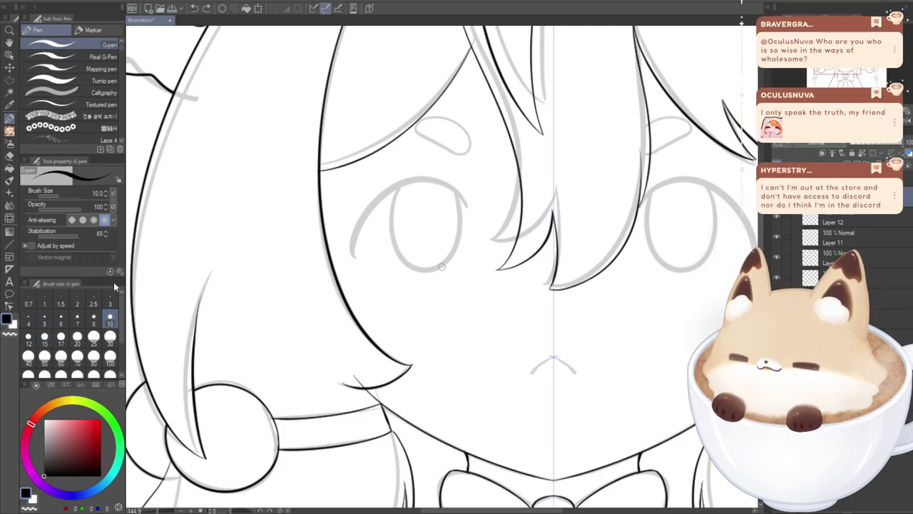
mouse_move(423, 136)
left_mouse_down()
mouse_move(450, 152)
mouse_move(472, 149)
mouse_move(457, 120)
mouse_move(416, 113)
mouse_move(410, 135)
mouse_move(413, 158)
left_mouse_up()
left_click(60, 324)
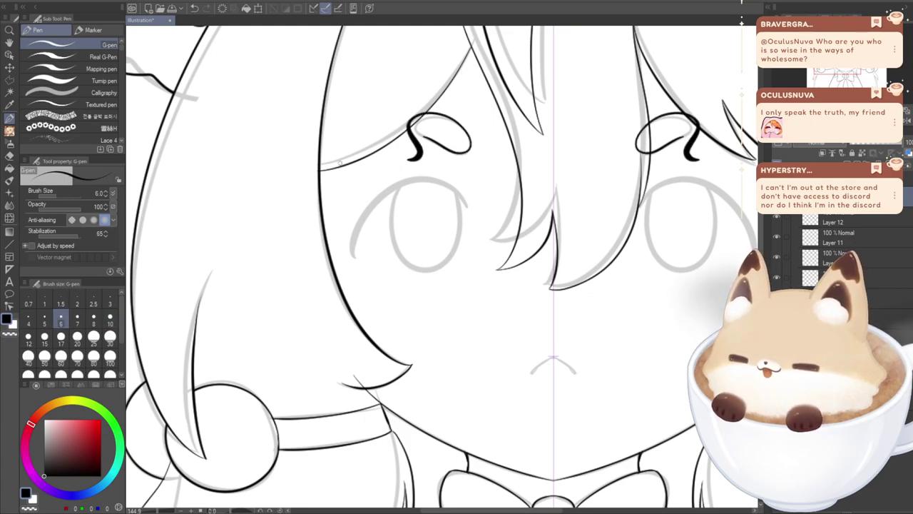
key("ctrl+z")
left_click_drag(469, 134, 430, 114)
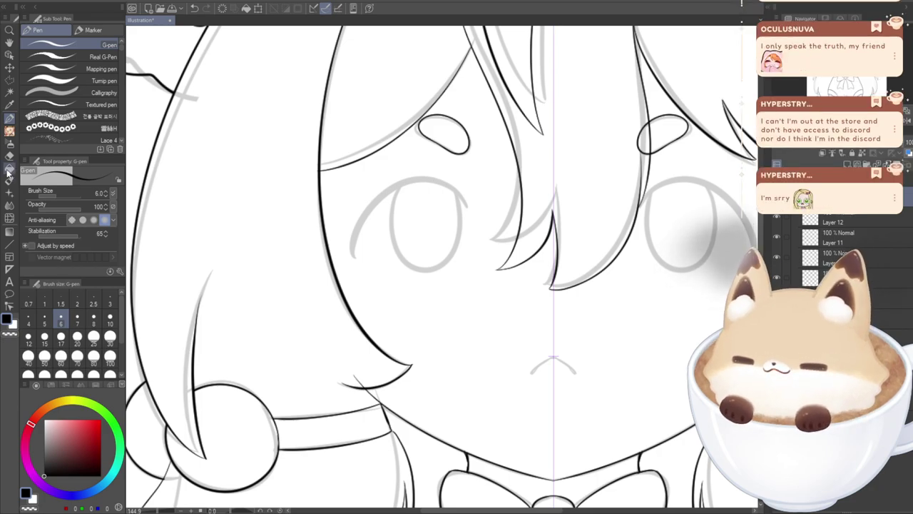
- Erase the eyebrow outline where it crosses the central hair strand with the size 20 hard eraser, then return to the G-pen
left_click(9, 154)
left_click_drag(642, 114, 641, 124)
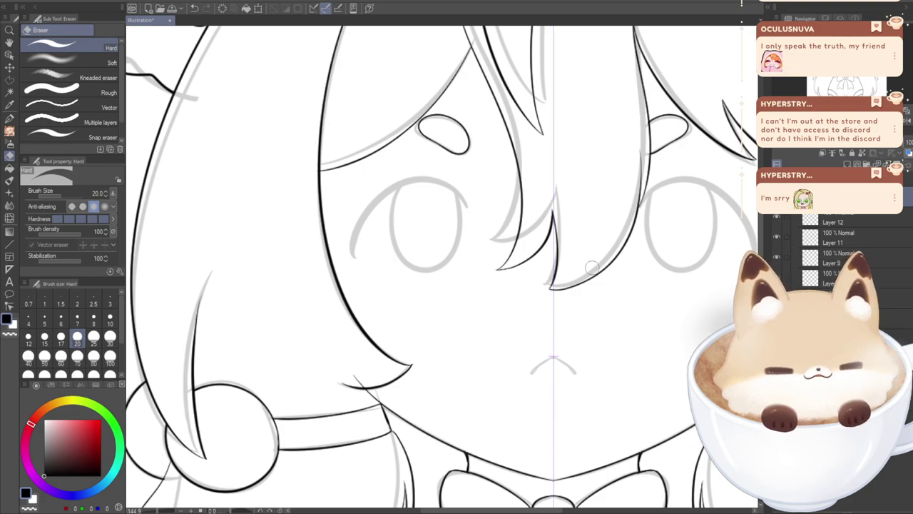
left_click_drag(503, 510, 522, 510)
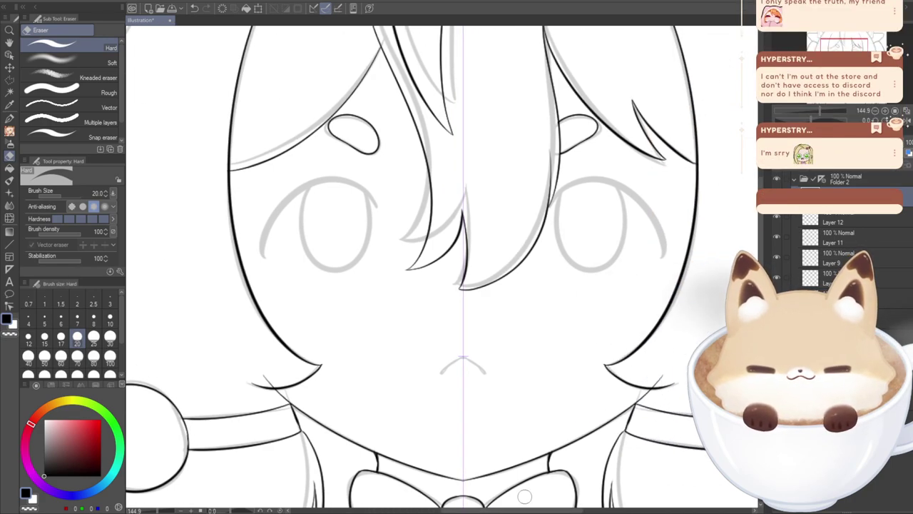
left_click(10, 119)
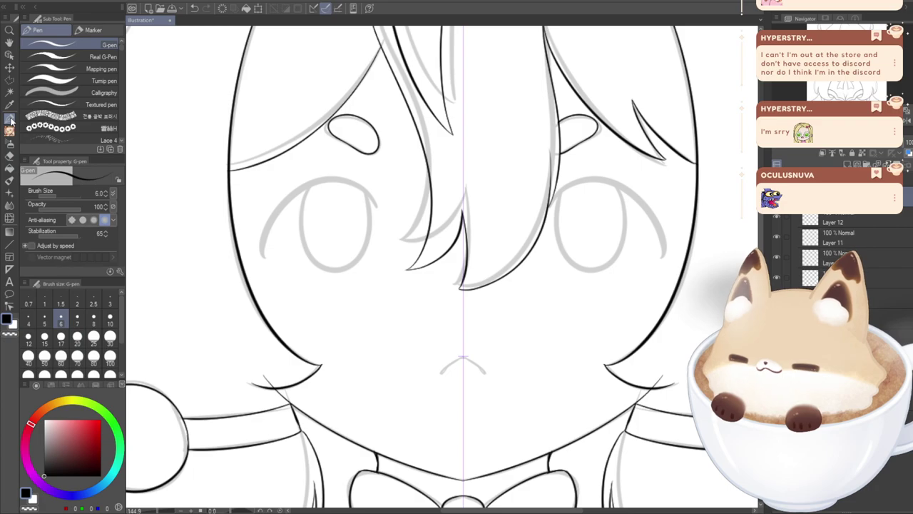
- Select the layer with the jawline and erase its ends where they cross both side hair locks, then return to the G-pen
scroll(442, 270, "down", 5)
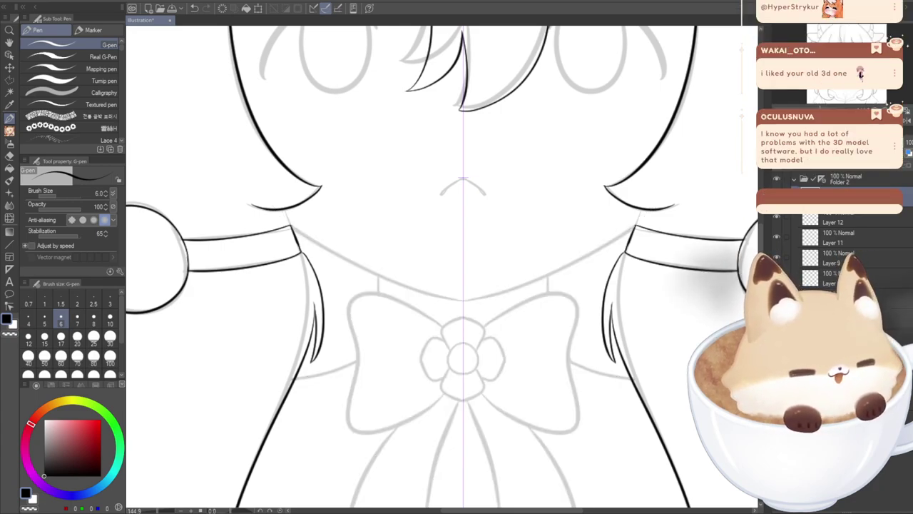
left_click(9, 158)
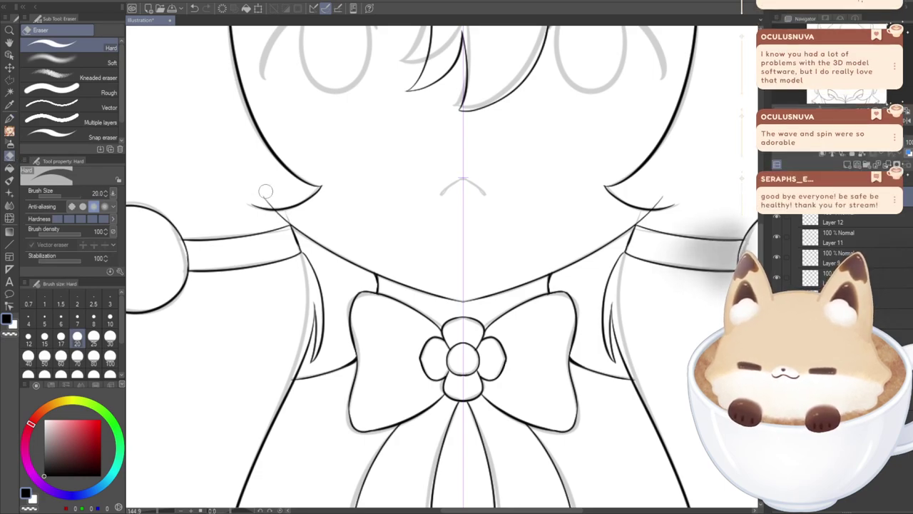
left_click(777, 277)
left_click(777, 277)
left_click(836, 279)
left_click_drag(274, 204, 249, 199)
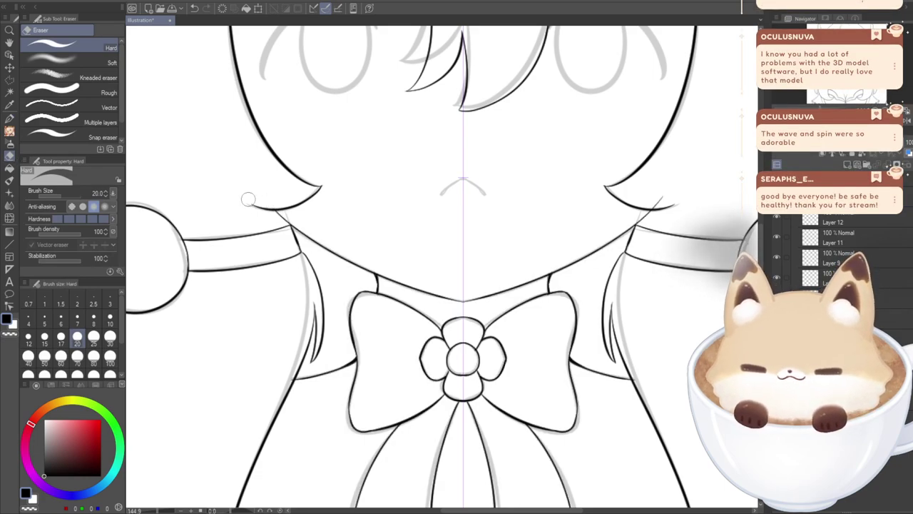
left_click_drag(653, 203, 679, 199)
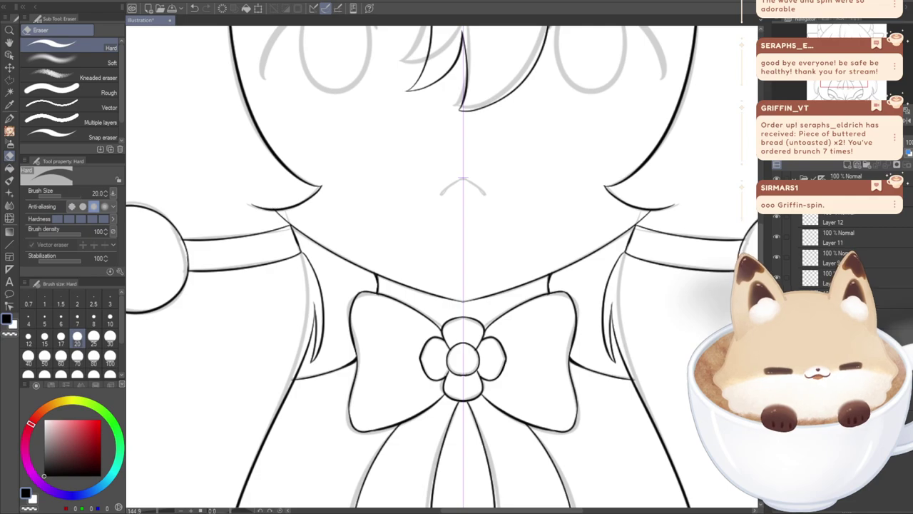
left_click(8, 118)
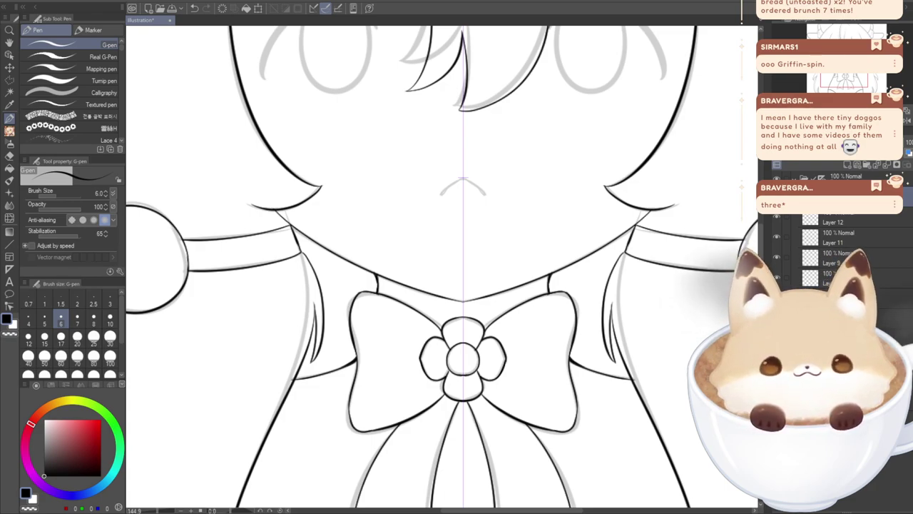
- Set the G-pen to size 15 and try inking the upper eyelid curve of the eye beside the central hair strand
left_click_drag(463, 178, 414, 328)
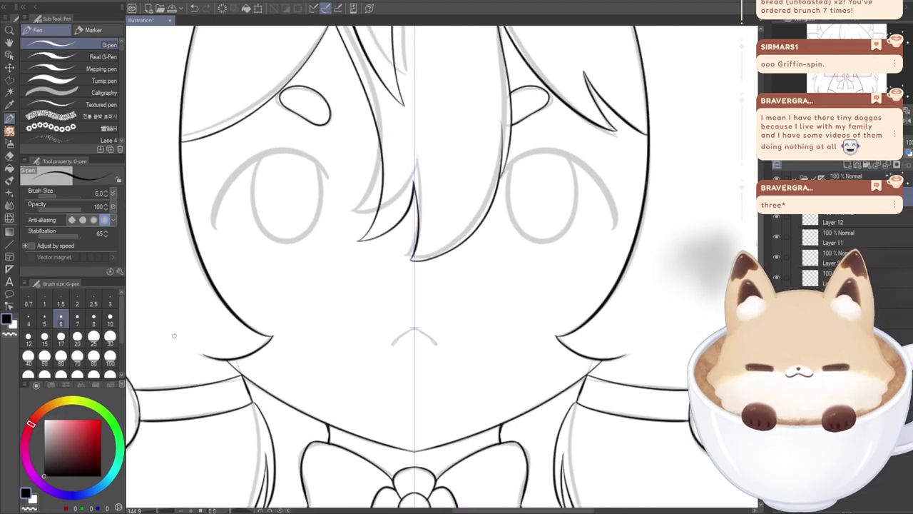
left_click_drag(179, 359, 241, 345)
mouse_move(540, 177)
left_mouse_down()
mouse_move(546, 239)
mouse_move(554, 204)
mouse_move(532, 208)
left_mouse_up()
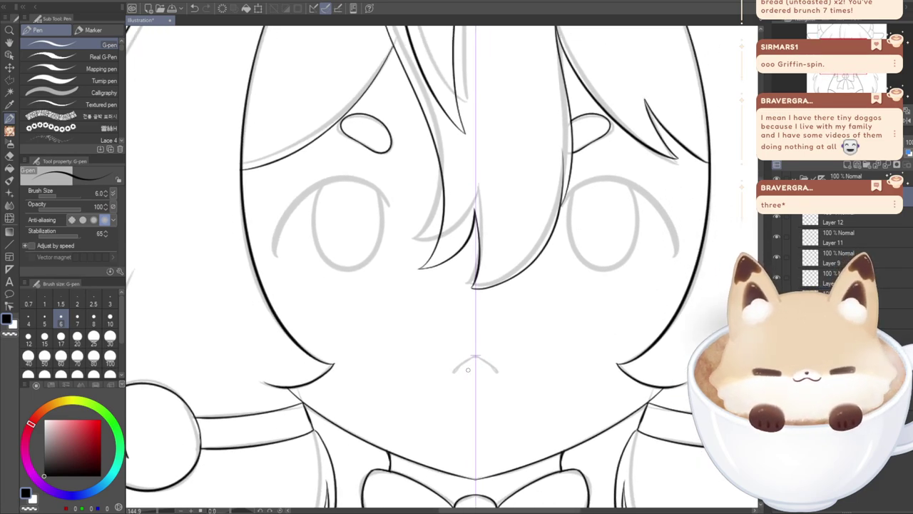
scroll(598, 180, "up", 5)
mouse_move(597, 179)
left_mouse_down()
mouse_move(461, 66)
mouse_move(450, 88)
left_mouse_up()
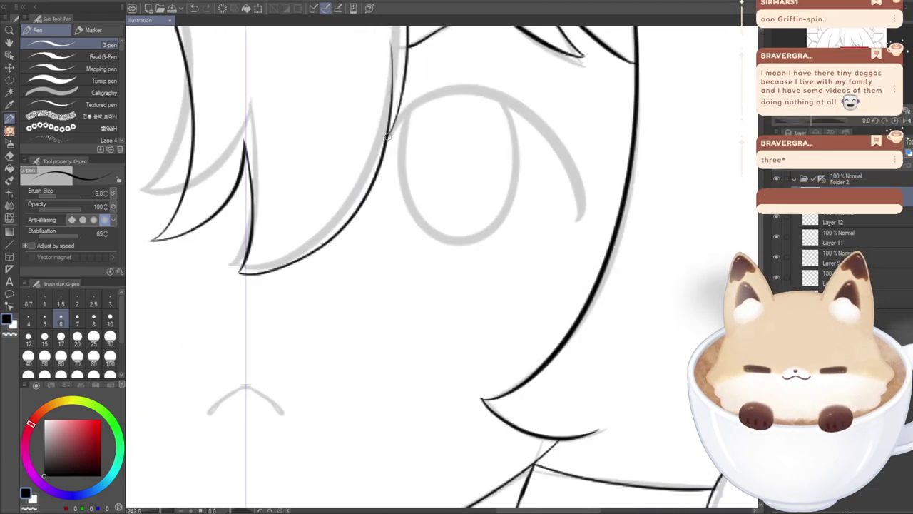
left_click(44, 338)
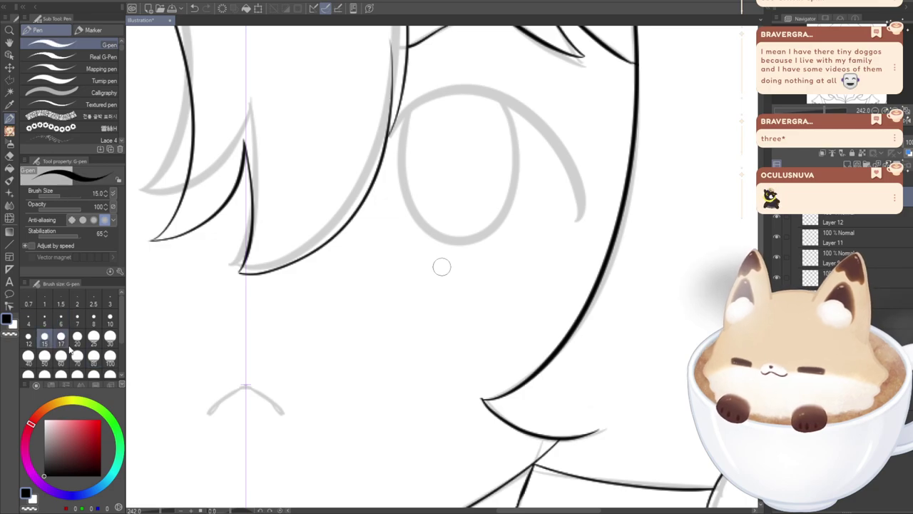
mouse_move(390, 135)
left_mouse_down()
mouse_move(462, 86)
mouse_move(574, 161)
mouse_move(574, 217)
left_mouse_up()
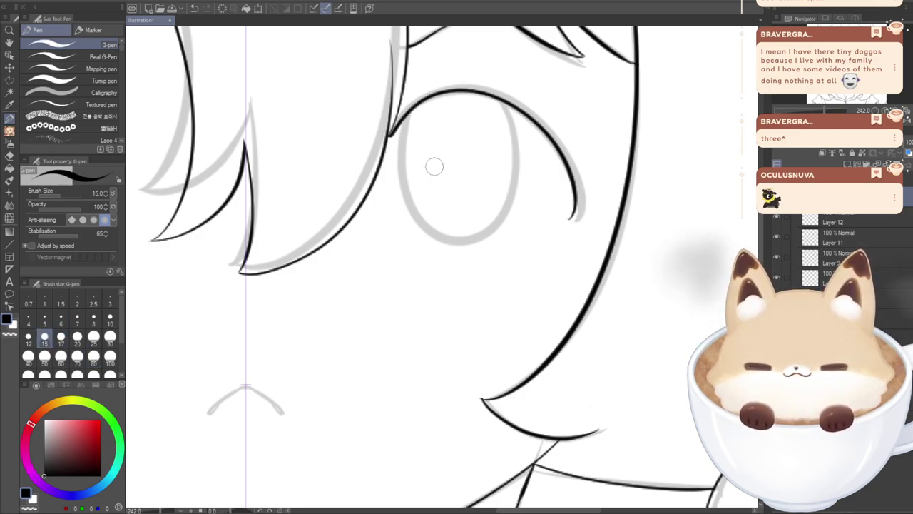
key("ctrl+z")
mouse_move(391, 134)
left_mouse_down()
mouse_move(478, 103)
mouse_move(541, 220)
left_mouse_up()
key("ctrl+z")
mouse_move(390, 136)
left_mouse_down()
mouse_move(466, 88)
mouse_move(581, 171)
mouse_move(570, 233)
left_mouse_up()
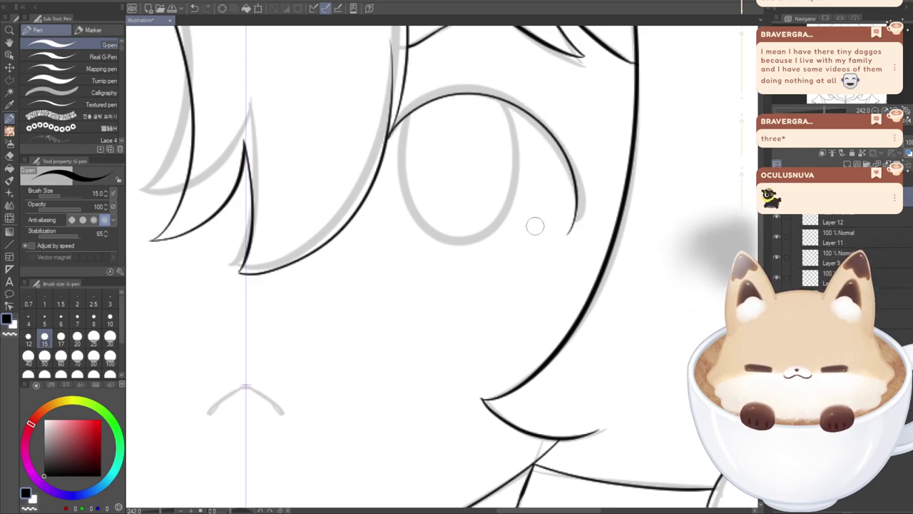
key("ctrl+z")
mouse_move(390, 136)
left_mouse_down()
mouse_move(472, 93)
mouse_move(559, 226)
left_mouse_up()
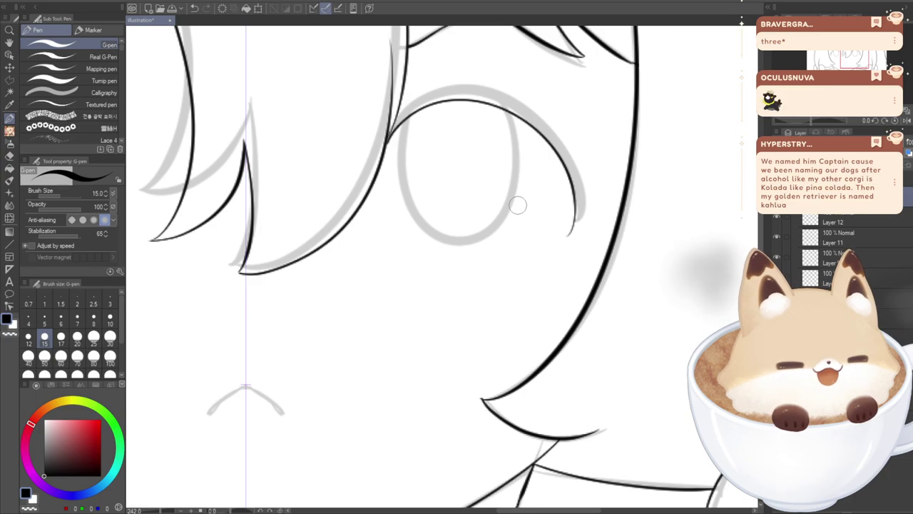
- Try to redraw the upper eyelid as one smooth arc from the central hair strand to the outer eye corner
left_click_drag(853, 62, 856, 54)
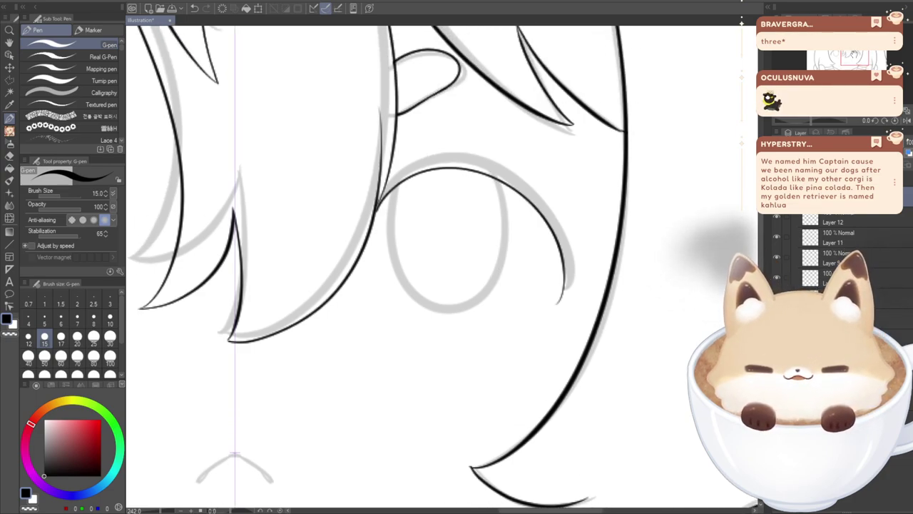
key("ctrl+z")
mouse_move(373, 216)
left_mouse_down()
mouse_move(414, 176)
mouse_move(549, 188)
mouse_move(568, 310)
left_mouse_up()
key("ctrl+z")
mouse_move(374, 212)
left_mouse_down()
mouse_move(435, 153)
mouse_move(564, 199)
mouse_move(567, 311)
left_mouse_up()
key("ctrl+z")
mouse_move(373, 213)
left_mouse_down()
mouse_move(472, 162)
mouse_move(564, 252)
mouse_move(515, 302)
left_mouse_up()
key("ctrl+z")
mouse_move(374, 214)
left_mouse_down()
mouse_move(392, 187)
mouse_move(519, 163)
mouse_move(569, 310)
left_mouse_up()
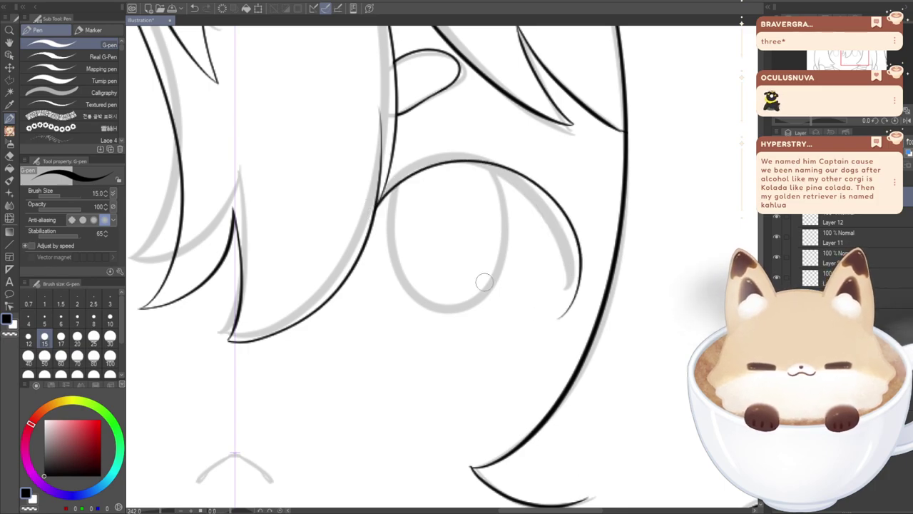
key("ctrl+z")
mouse_move(373, 214)
left_mouse_down()
mouse_move(424, 166)
mouse_move(565, 223)
mouse_move(566, 292)
left_mouse_up()
key("ctrl+z")
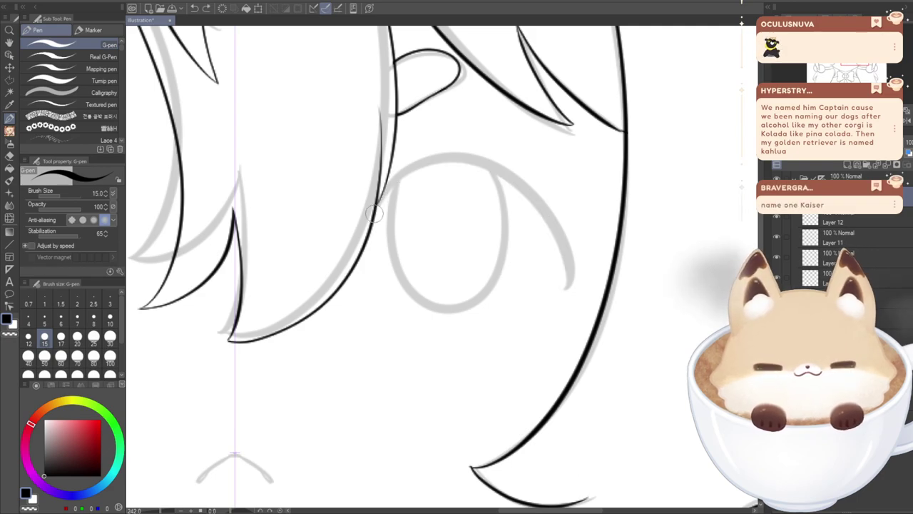
mouse_move(374, 216)
left_mouse_down()
mouse_move(437, 157)
mouse_move(548, 202)
mouse_move(561, 285)
left_mouse_up()
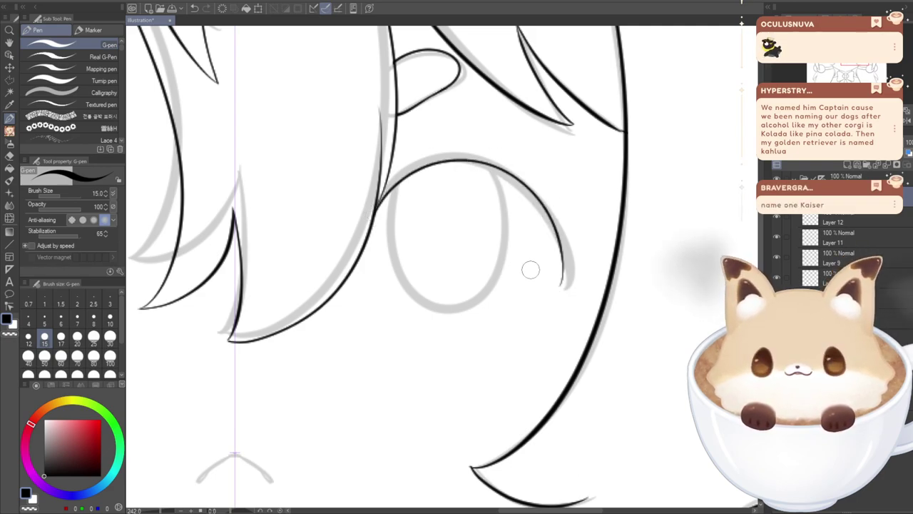
key("ctrl+z")
mouse_move(373, 209)
left_mouse_down()
mouse_move(469, 156)
mouse_move(573, 239)
mouse_move(553, 291)
left_mouse_up()
key("ctrl+z")
mouse_move(380, 207)
left_mouse_down()
mouse_move(403, 178)
mouse_move(511, 169)
mouse_move(564, 289)
left_mouse_up()
key("ctrl+z")
mouse_move(382, 207)
left_mouse_down()
mouse_move(457, 158)
mouse_move(561, 240)
mouse_move(560, 284)
left_mouse_up()
key("ctrl+z")
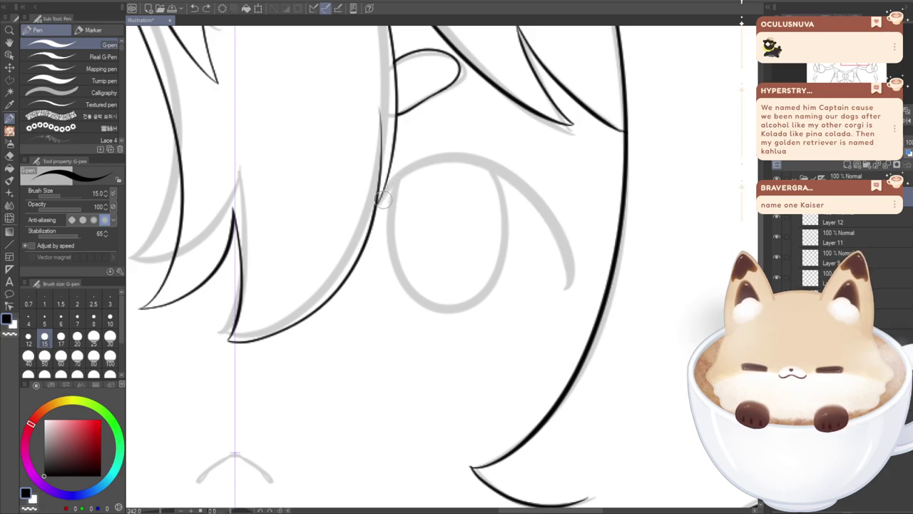
- Ink the upper eyelid's lower edge from the hair strand outward and thicken its pointed outer corner, redrawing strokes as needed
mouse_move(381, 206)
left_mouse_down()
mouse_move(408, 174)
mouse_move(503, 174)
mouse_move(568, 271)
mouse_move(558, 297)
mouse_move(550, 190)
left_mouse_up()
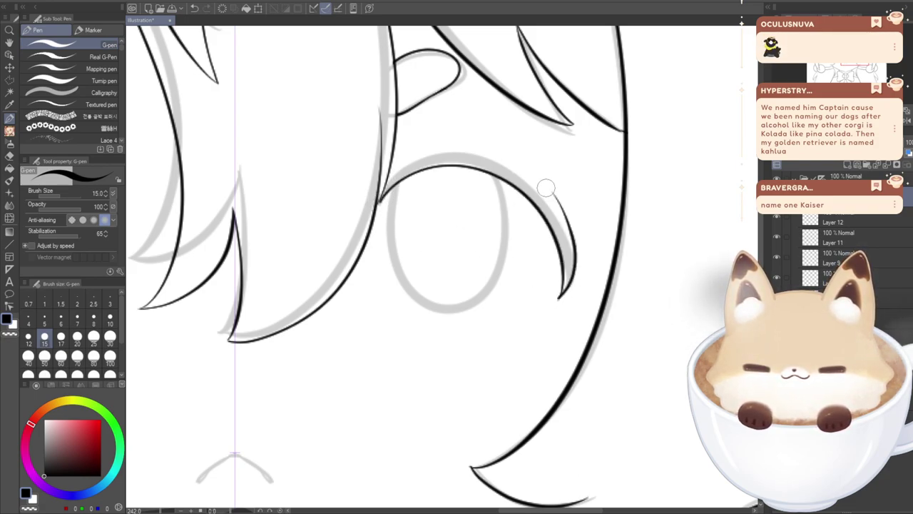
key("ctrl+z")
mouse_move(381, 201)
left_mouse_down()
mouse_move(393, 176)
mouse_move(461, 150)
mouse_move(557, 200)
mouse_move(555, 297)
left_mouse_up()
key("ctrl+z")
mouse_move(380, 199)
left_mouse_down()
mouse_move(426, 158)
mouse_move(520, 172)
mouse_move(570, 260)
mouse_move(553, 295)
mouse_move(551, 222)
left_mouse_up()
key("ctrl+z")
key("ctrl+z")
mouse_move(561, 299)
left_mouse_down()
mouse_move(575, 273)
mouse_move(562, 234)
left_mouse_up()
key("ctrl+z")
mouse_move(559, 300)
left_mouse_down()
mouse_move(572, 275)
mouse_move(562, 234)
left_mouse_up()
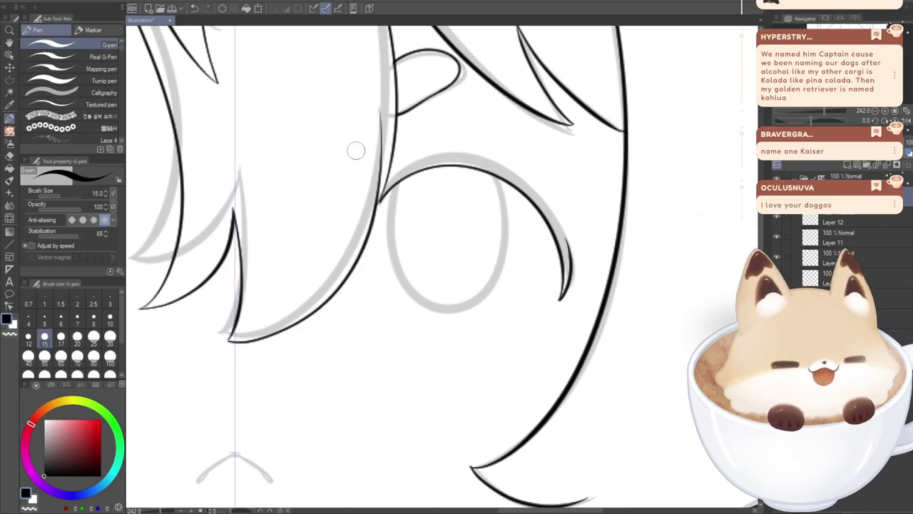
- Try to ink the upper eyelid's top edge in one stroke from the central hair strand to the outer eye corner
mouse_move(380, 203)
left_mouse_down()
mouse_move(411, 160)
mouse_move(514, 157)
mouse_move(570, 247)
left_mouse_up()
key("ctrl+z")
mouse_move(381, 199)
left_mouse_down()
mouse_move(418, 160)
mouse_move(526, 174)
mouse_move(566, 280)
left_mouse_up()
key("ctrl+z")
mouse_move(380, 199)
left_mouse_down()
mouse_move(463, 156)
mouse_move(560, 210)
mouse_move(567, 278)
left_mouse_up()
key("ctrl+z")
mouse_move(380, 201)
left_mouse_down()
mouse_move(448, 160)
mouse_move(553, 207)
mouse_move(568, 262)
left_mouse_up()
key("ctrl+z")
mouse_move(380, 202)
left_mouse_down()
mouse_move(393, 180)
mouse_move(460, 157)
mouse_move(545, 189)
mouse_move(569, 262)
left_mouse_up()
key("ctrl+z")
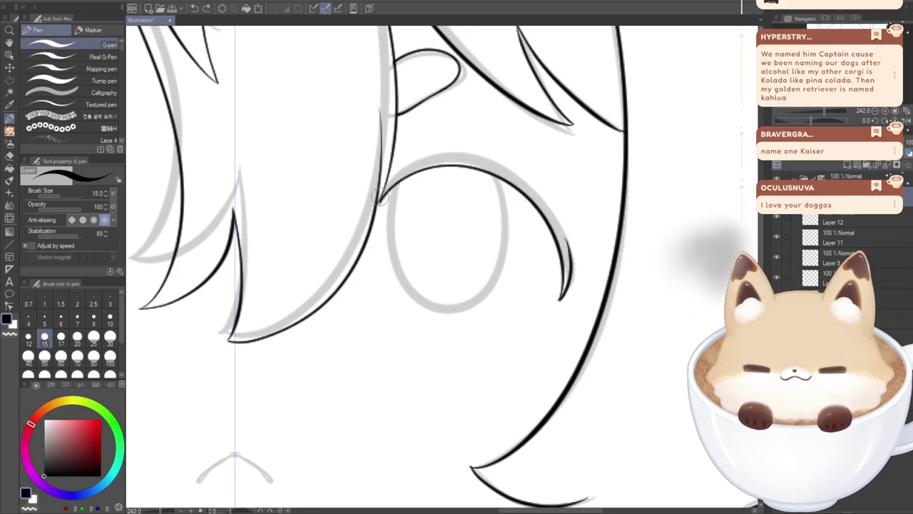
mouse_move(382, 193)
left_mouse_down()
mouse_move(430, 163)
mouse_move(504, 167)
mouse_move(561, 222)
mouse_move(566, 260)
left_mouse_up()
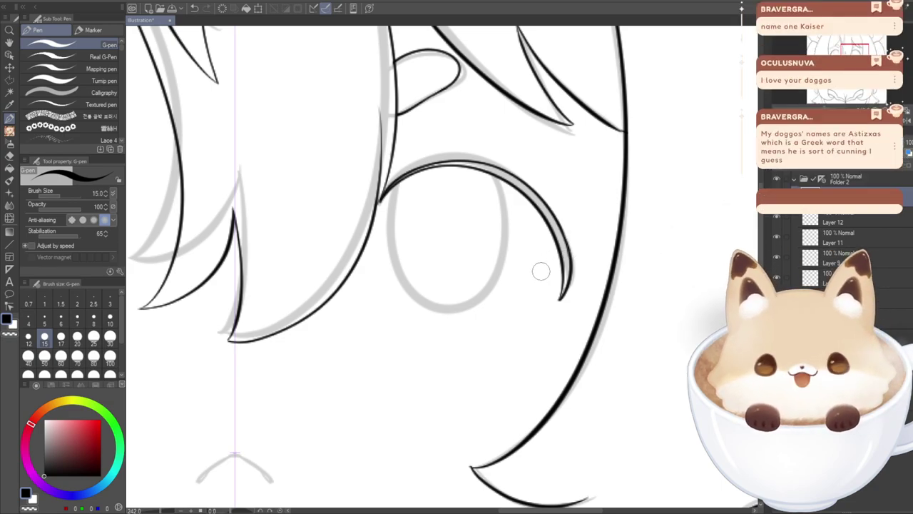
key("ctrl+z")
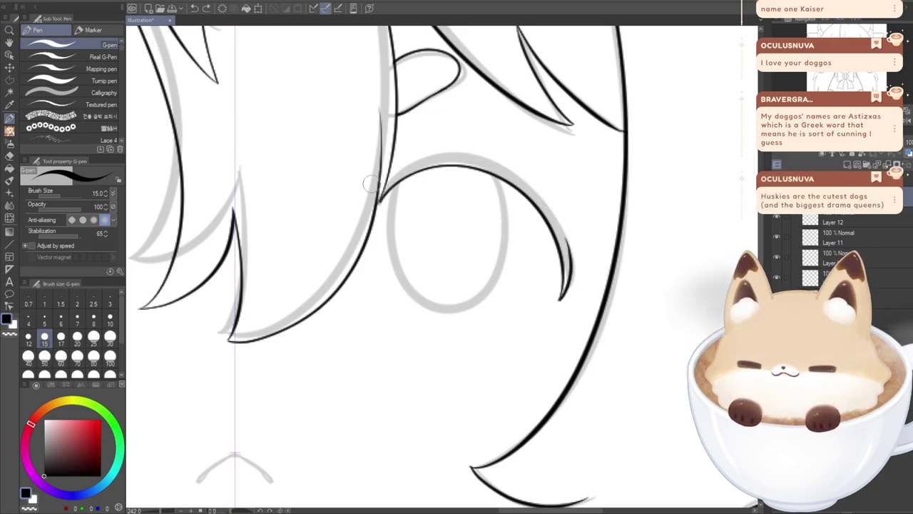
- Try the eyelid's top edge again as a single arc with more thickness between it and the lower edge
mouse_move(377, 203)
left_mouse_down()
mouse_move(400, 165)
mouse_move(508, 156)
mouse_move(567, 239)
left_mouse_up()
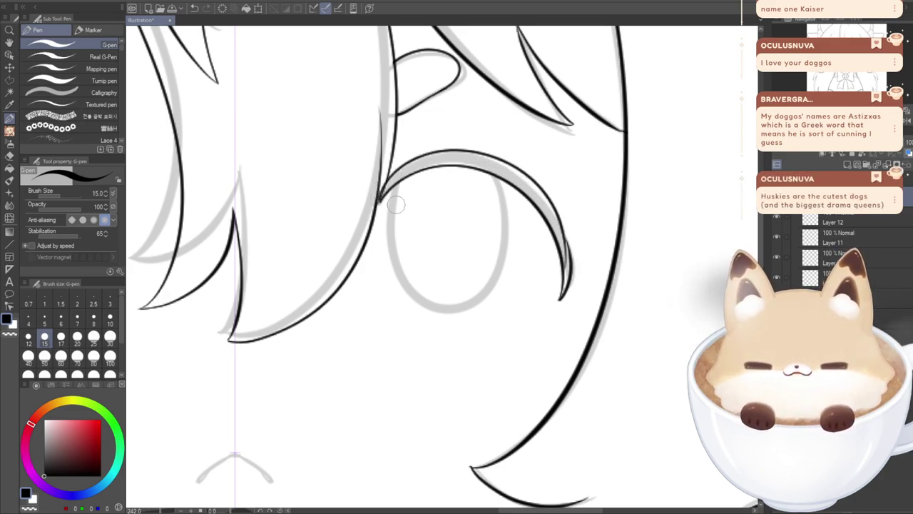
key("ctrl+z")
mouse_move(378, 202)
left_mouse_down()
mouse_move(394, 180)
mouse_move(488, 155)
mouse_move(568, 234)
left_mouse_up()
key("ctrl+z")
mouse_move(378, 203)
left_mouse_down()
mouse_move(387, 178)
mouse_move(469, 152)
mouse_move(554, 210)
mouse_move(569, 275)
left_mouse_up()
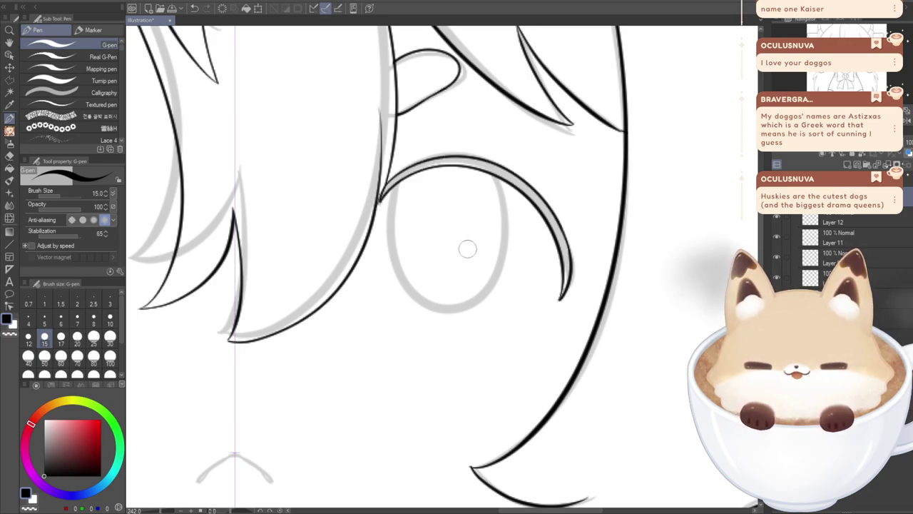
key("ctrl+z")
mouse_move(378, 197)
left_mouse_down()
mouse_move(425, 153)
mouse_move(517, 163)
mouse_move(556, 264)
left_mouse_up()
key("ctrl+z")
- Ink only the outer half of the upper eyelid's top edge, between the outer corner and the crown of the arc
mouse_move(565, 232)
left_mouse_down()
mouse_move(514, 169)
mouse_move(490, 166)
mouse_move(545, 203)
mouse_move(570, 251)
mouse_move(535, 191)
mouse_move(496, 167)
left_mouse_up()
key("ctrl+z")
key("ctrl+z")
key("ctrl+z")
mouse_move(571, 264)
left_mouse_down()
mouse_move(560, 226)
mouse_move(518, 180)
mouse_move(483, 166)
mouse_move(494, 164)
mouse_move(556, 214)
mouse_move(570, 263)
left_mouse_up()
key("ctrl+z")
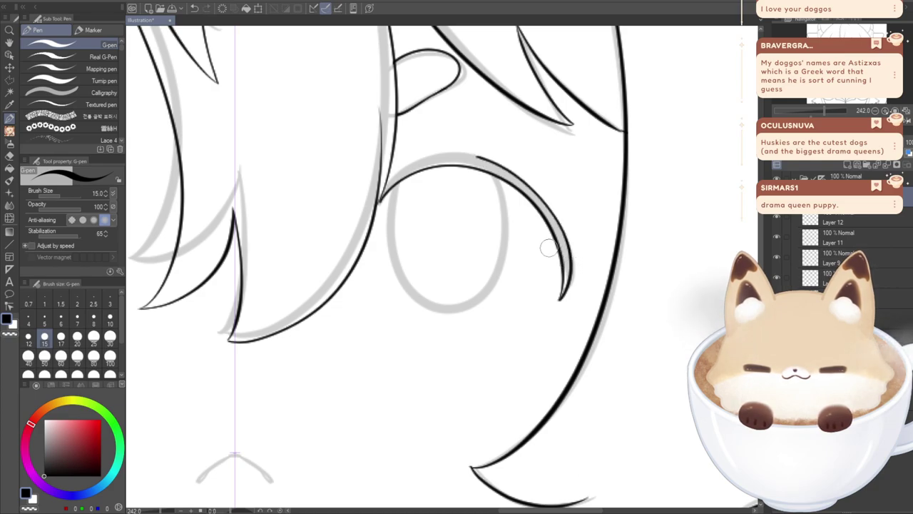
- Ink the inner half of the eyelid's top edge from the hair strand until it joins the outer half, redrawing as needed
mouse_move(379, 196)
left_mouse_down()
mouse_move(434, 155)
mouse_move(496, 163)
left_mouse_up()
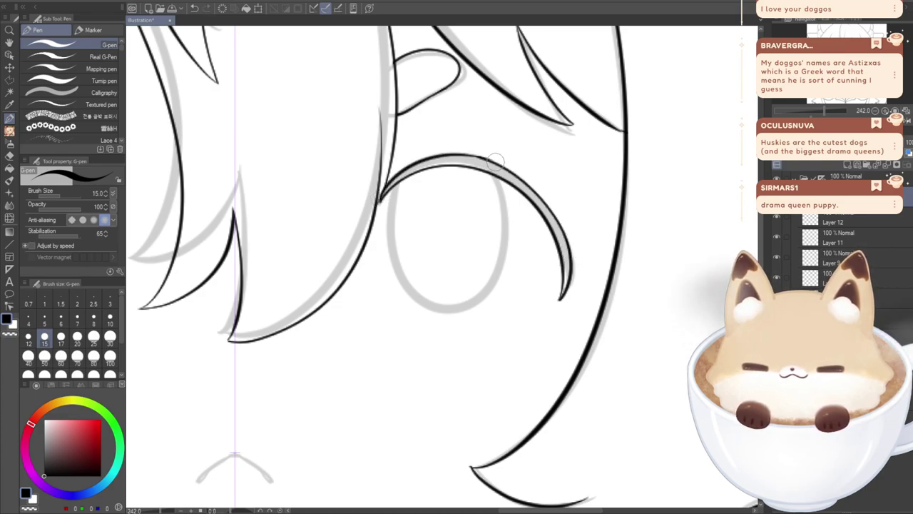
key("ctrl+z")
mouse_move(382, 201)
left_mouse_down()
mouse_move(408, 167)
mouse_move(492, 162)
left_mouse_up()
key("ctrl+z")
mouse_move(380, 200)
left_mouse_down()
mouse_move(410, 171)
mouse_move(474, 158)
left_mouse_up()
key("ctrl+z")
mouse_move(382, 201)
left_mouse_down()
mouse_move(420, 158)
mouse_move(481, 154)
left_mouse_up()
key("ctrl+z")
mouse_move(380, 201)
left_mouse_down()
mouse_move(414, 164)
mouse_move(483, 155)
left_mouse_up()
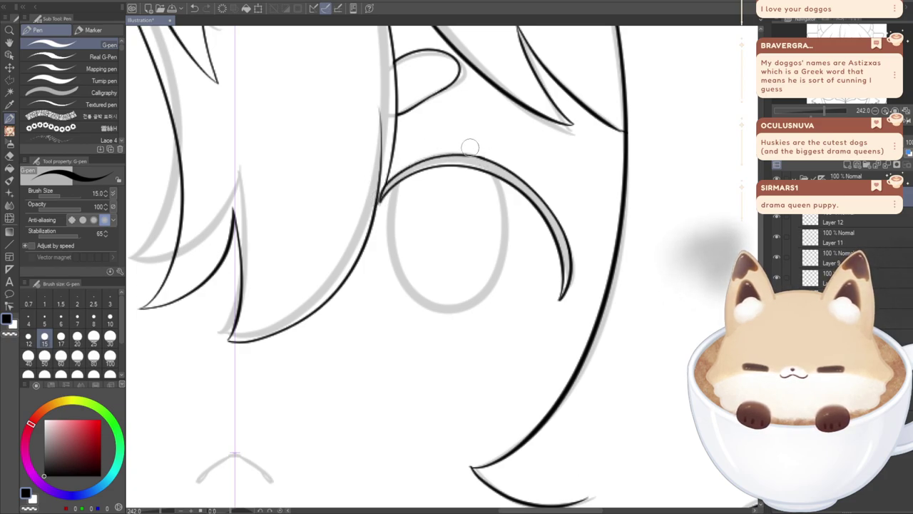
- Try adding small pointed lashes along the underside of the upper eyelid
mouse_move(531, 510)
left_mouse_down()
mouse_move(491, 510)
mouse_move(528, 509)
left_mouse_up()
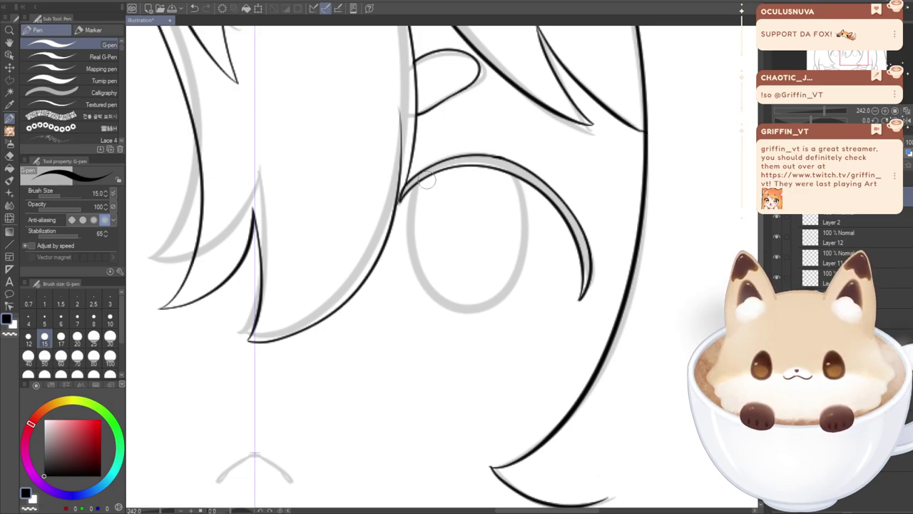
mouse_move(421, 176)
left_mouse_down()
mouse_move(466, 179)
mouse_move(469, 167)
mouse_move(449, 171)
mouse_move(468, 168)
mouse_move(456, 178)
left_mouse_up()
key("ctrl+z")
key("ctrl+z")
key("ctrl+z")
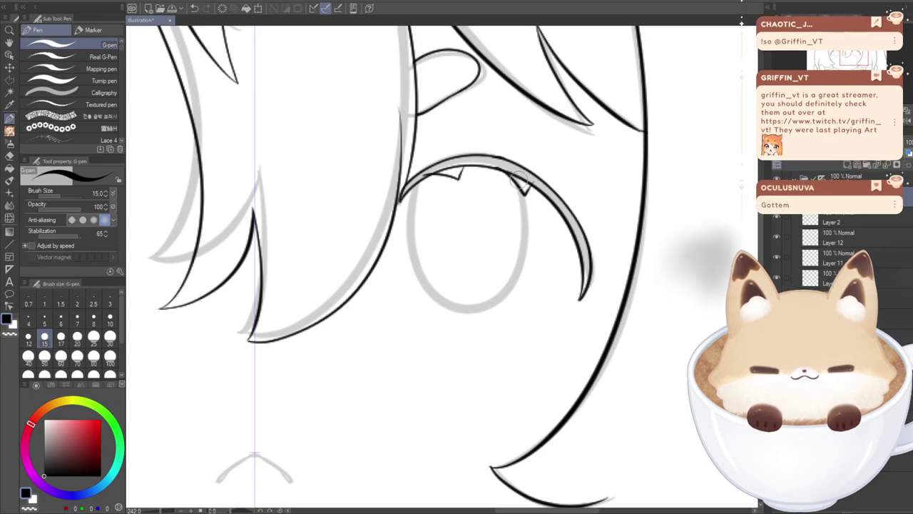
key("ctrl+z")
mouse_move(419, 171)
left_mouse_down()
mouse_move(476, 173)
mouse_move(548, 201)
left_mouse_up()
key("ctrl+z")
mouse_move(407, 177)
left_mouse_down()
mouse_move(506, 174)
mouse_move(568, 223)
left_mouse_up()
key("ctrl+z")
mouse_move(402, 202)
left_mouse_down()
mouse_move(419, 181)
mouse_move(481, 174)
mouse_move(550, 207)
mouse_move(405, 192)
mouse_move(428, 178)
mouse_move(499, 171)
mouse_move(543, 193)
left_mouse_up()
key("ctrl+z")
key("ctrl+z")
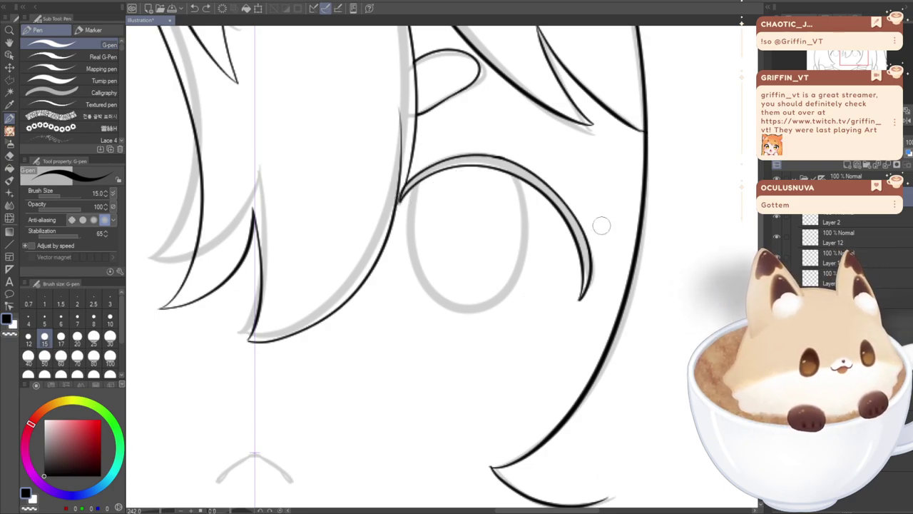
- Draw an alternative upper eyelid curve with short inner-corner lashes on the blank face area below the sketched eye
mouse_move(383, 359)
left_mouse_down()
mouse_move(428, 222)
mouse_move(429, 188)
mouse_move(555, 167)
mouse_move(599, 220)
left_mouse_up()
mouse_move(407, 172)
left_mouse_down()
mouse_move(360, 192)
mouse_move(404, 189)
mouse_move(358, 226)
left_mouse_up()
left_click_drag(399, 192, 362, 224)
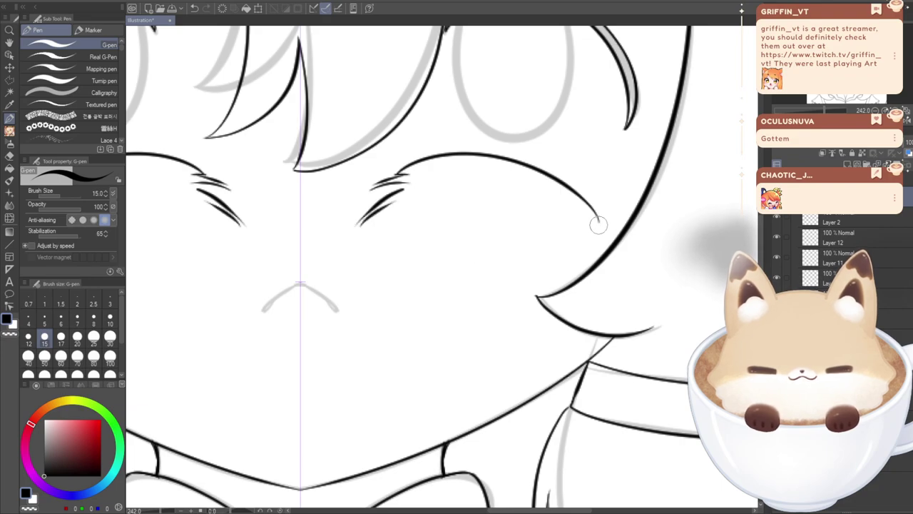
mouse_move(401, 170)
left_mouse_down()
mouse_move(490, 151)
mouse_move(506, 169)
mouse_move(579, 171)
mouse_move(623, 193)
mouse_move(604, 209)
mouse_move(618, 208)
mouse_move(589, 248)
left_mouse_up()
key("ctrl+z")
- Add pointed lash tips along the alternative eyelid and spiky lashes at its outer corner
mouse_move(606, 208)
left_mouse_down()
mouse_move(592, 246)
mouse_move(575, 255)
mouse_move(594, 230)
mouse_move(569, 270)
left_mouse_up()
key("ctrl+z")
key("ctrl+z")
key("ctrl+z")
left_click_drag(590, 229, 571, 265)
key("ctrl+z")
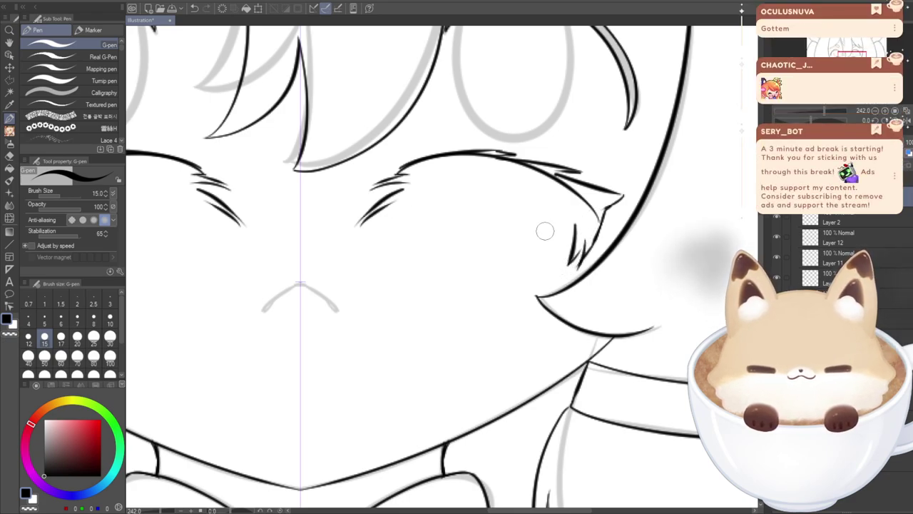
- Draw the alternative eyelid's lower edge and a short, feathered lower lash line beneath it
mouse_move(526, 200)
left_mouse_down()
mouse_move(569, 218)
mouse_move(524, 198)
mouse_move(464, 194)
mouse_move(391, 204)
left_mouse_up()
key("ctrl+z")
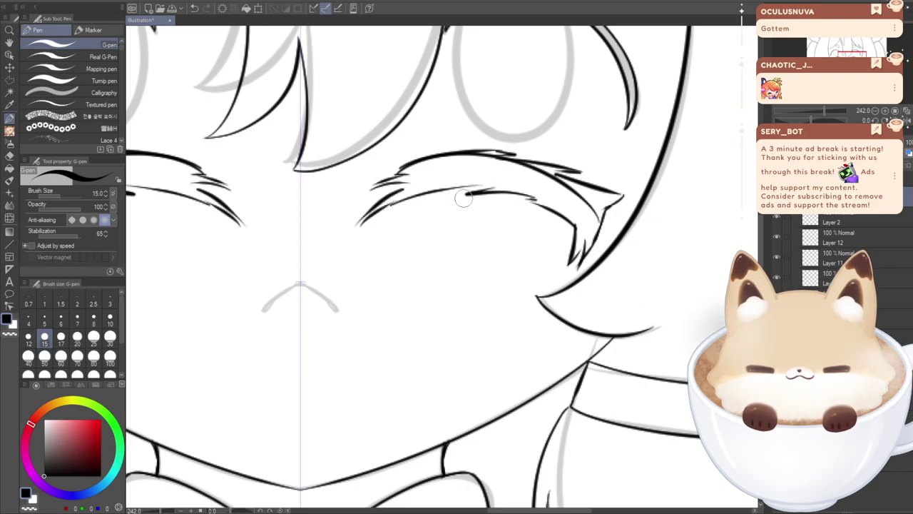
mouse_move(441, 293)
left_mouse_down()
mouse_move(534, 279)
mouse_move(520, 289)
mouse_move(536, 285)
mouse_move(440, 298)
mouse_move(473, 291)
mouse_move(430, 291)
mouse_move(503, 298)
left_mouse_up()
key("ctrl+z")
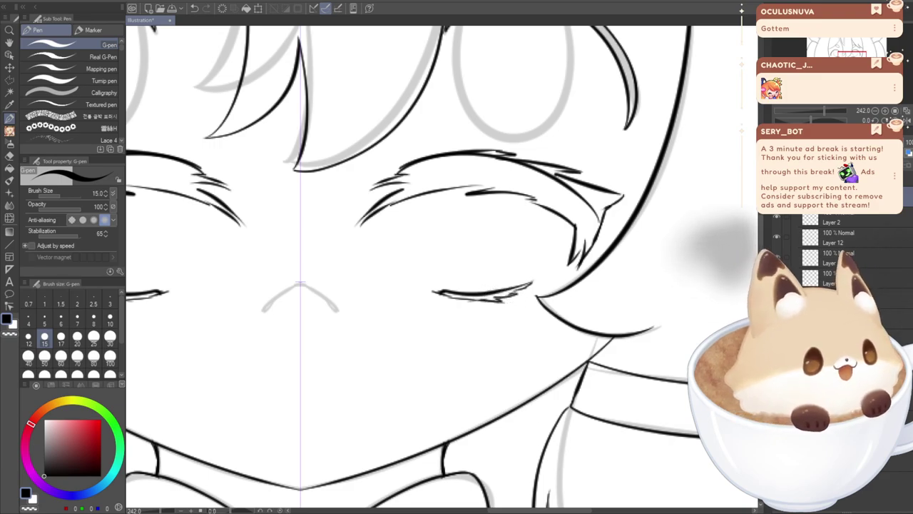
- Try drawing the two sides of an iris between the alternative eyelid and its lower lash line
left_click_drag(321, 300, 613, 244)
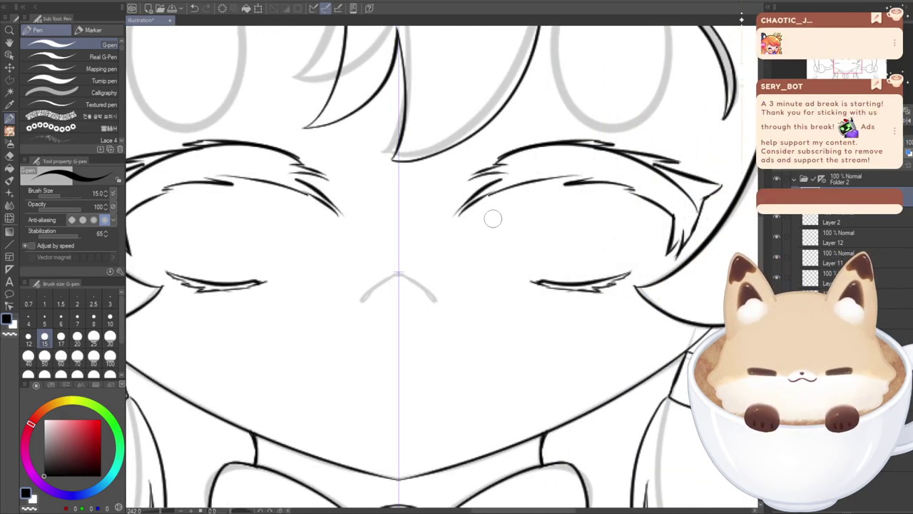
left_click_drag(497, 198, 506, 258)
left_click_drag(573, 279, 591, 184)
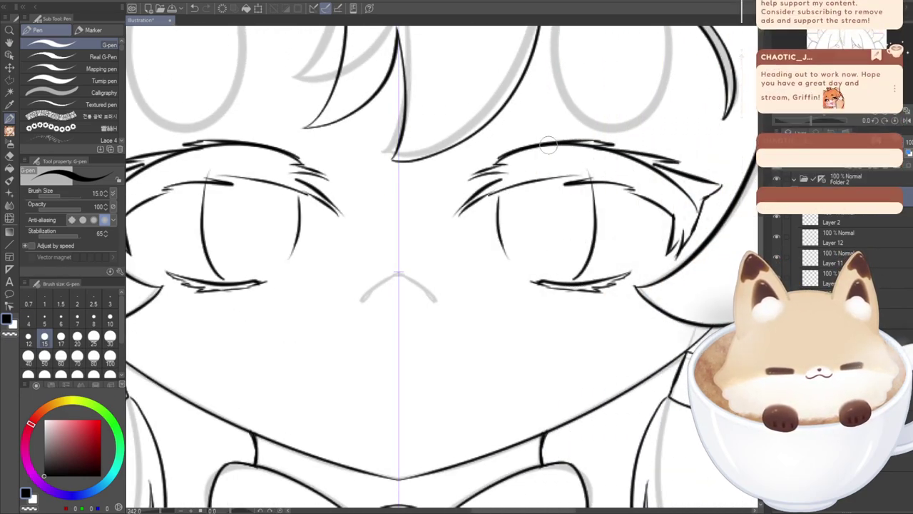
key("ctrl+z")
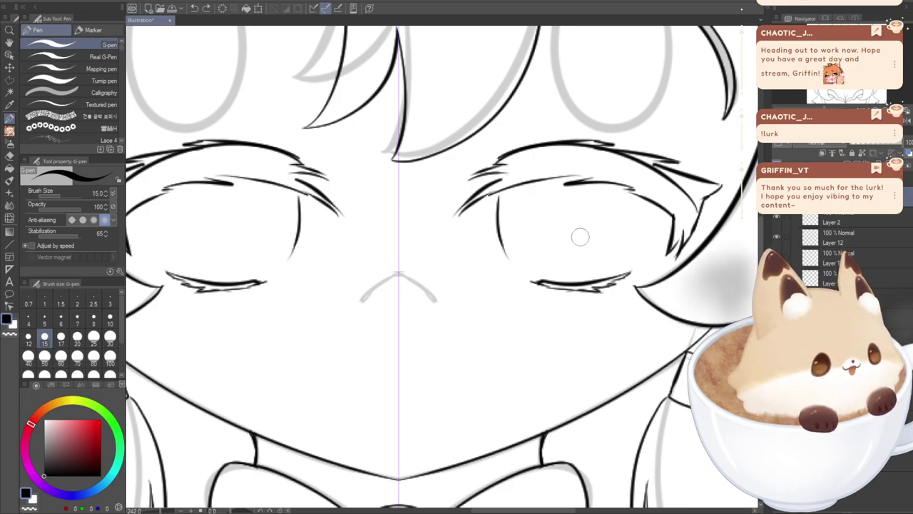
left_click_drag(599, 268, 601, 184)
key("ctrl+z")
key("ctrl+z")
left_click_drag(598, 274, 603, 183)
key("ctrl+z")
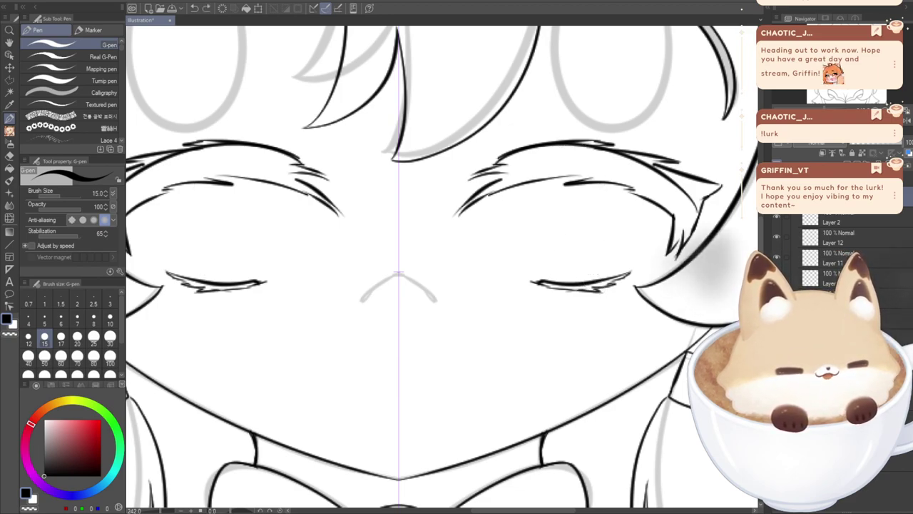
- Rework the iris sides in the alternative eye, trying different widths and curvatures
left_click_drag(603, 275, 600, 187)
key("ctrl+z")
left_click_drag(605, 284, 625, 187)
key("ctrl+z")
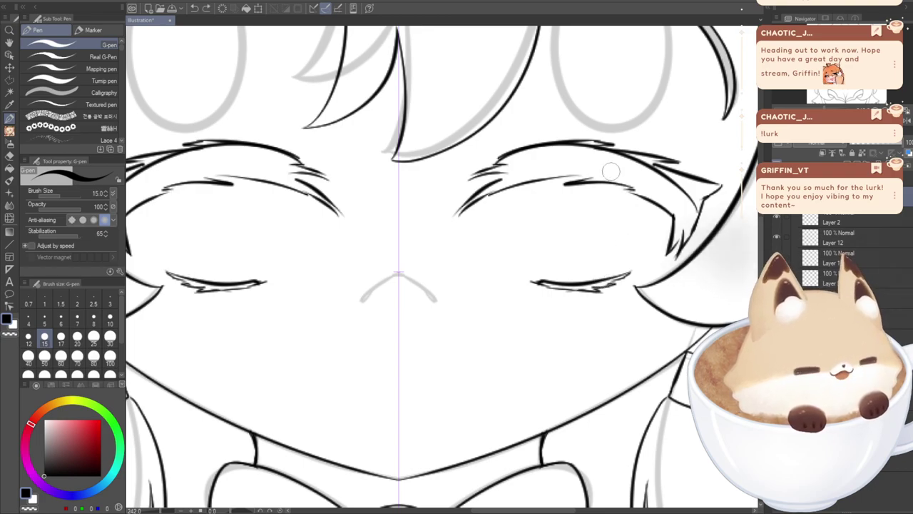
left_click_drag(586, 284, 597, 184)
key("ctrl+z")
mouse_move(527, 176)
left_mouse_down()
mouse_move(541, 273)
mouse_move(522, 215)
mouse_move(536, 278)
left_mouse_up()
key("ctrl+z")
mouse_move(595, 282)
left_mouse_down()
mouse_move(631, 226)
mouse_move(628, 187)
left_mouse_up()
key("ctrl+z")
key("ctrl+z")
- Outline the alternative eye's iris with curved sides meeting the lower lashes, and check the drawing in a mirrored view
left_click_drag(526, 200, 560, 284)
mouse_move(585, 282)
left_mouse_down()
mouse_move(638, 223)
mouse_move(642, 201)
left_mouse_up()
key("ctrl+z")
key("ctrl+z")
mouse_move(511, 190)
left_mouse_down()
mouse_move(540, 275)
mouse_move(592, 280)
mouse_move(622, 191)
left_mouse_up()
key("h")
key("h")
- Move the alternative eyes up over the sketched eyes and scale them to 135%
key("ctrl+t")
left_click_drag(516, 271, 517, 111)
left_click_drag(656, 136, 668, 249)
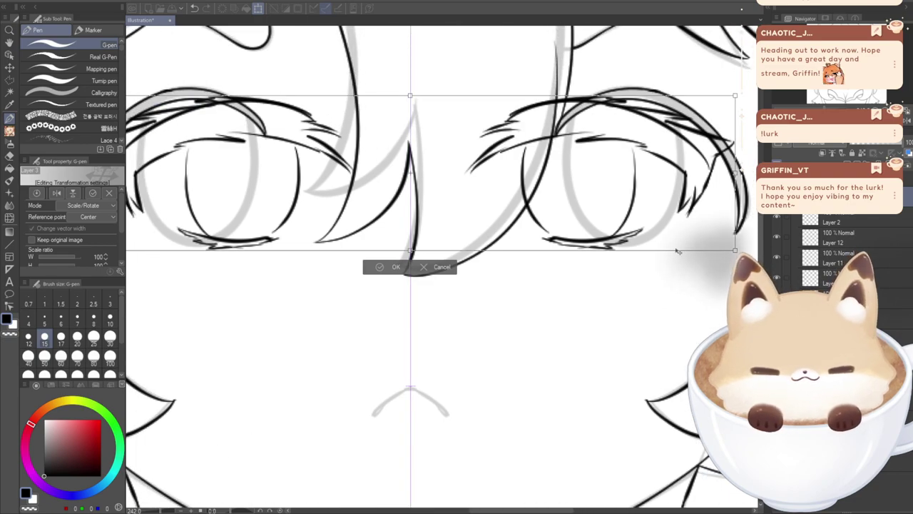
left_click_drag(735, 250, 820, 270)
left_click_drag(575, 225, 553, 213)
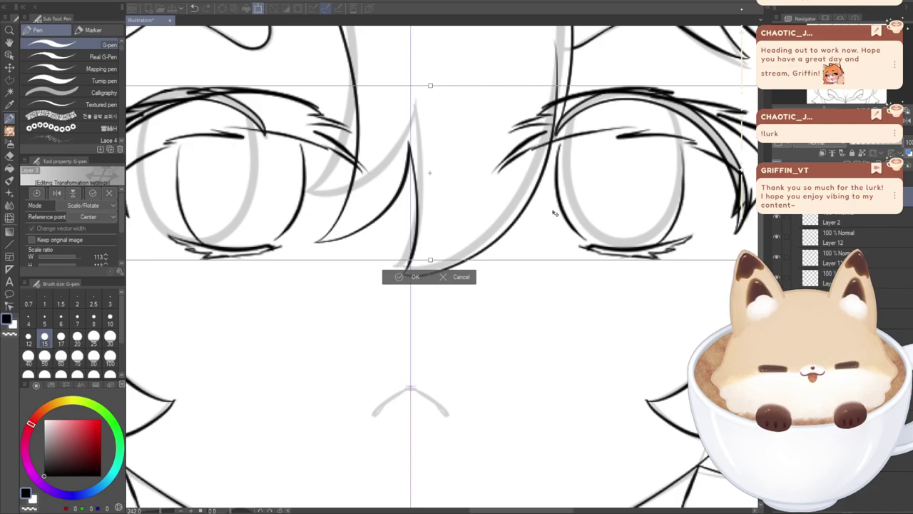
left_click_drag(430, 260, 395, 246)
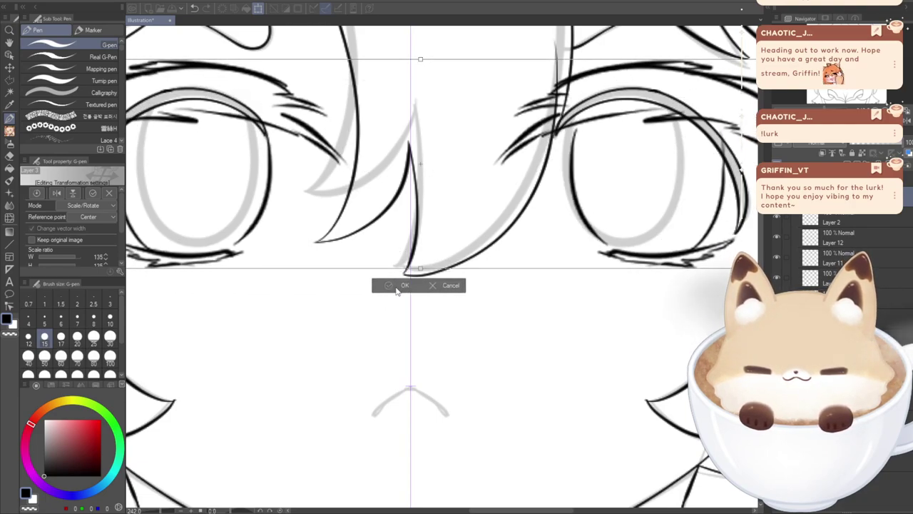
left_click(401, 285)
- Hide the layer with the inked eyebrows and first eyelids and the grey sketch to judge the alternative eyes on the character
left_click(777, 217)
scroll(444, 292, "down", 6)
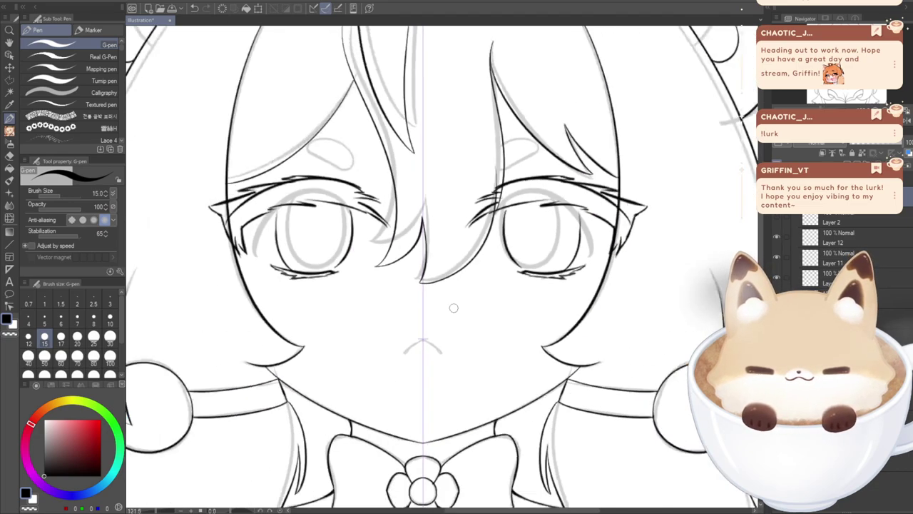
left_click(777, 298)
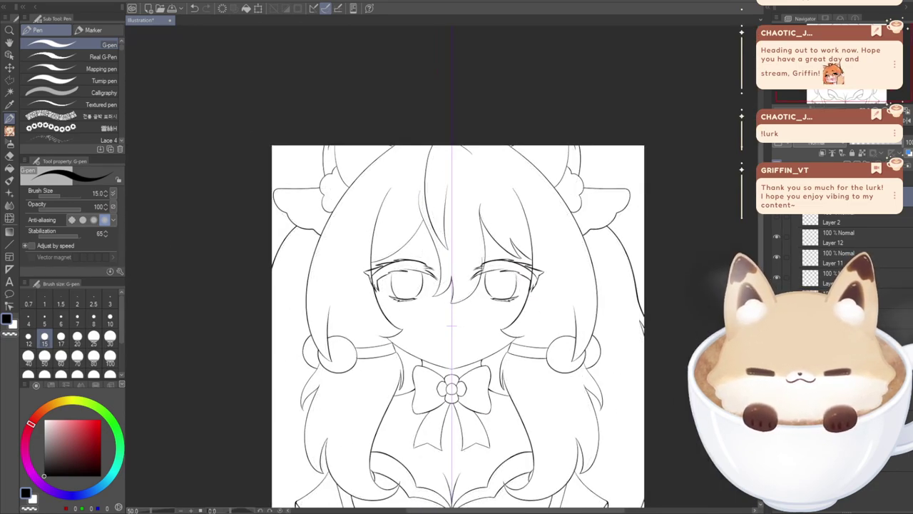
left_click_drag(456, 325, 456, 271)
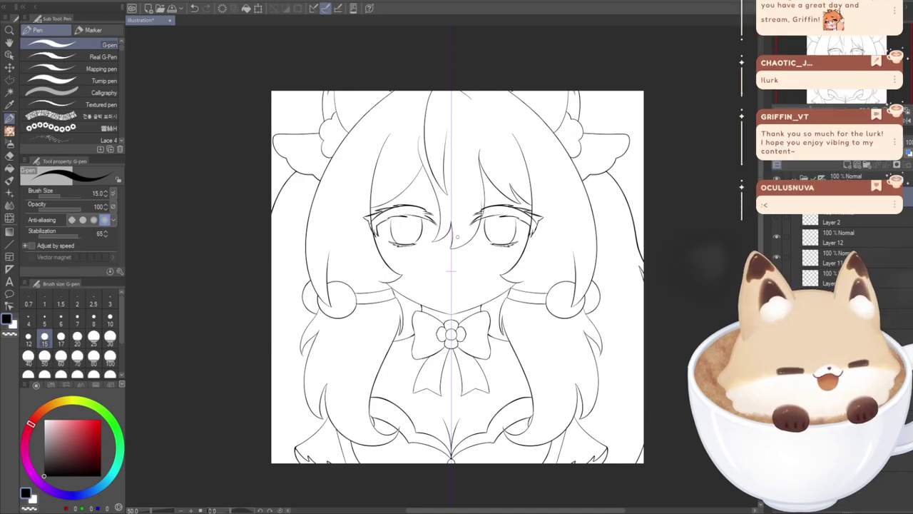
key("ctrl+plus")
key("ctrl+plus")
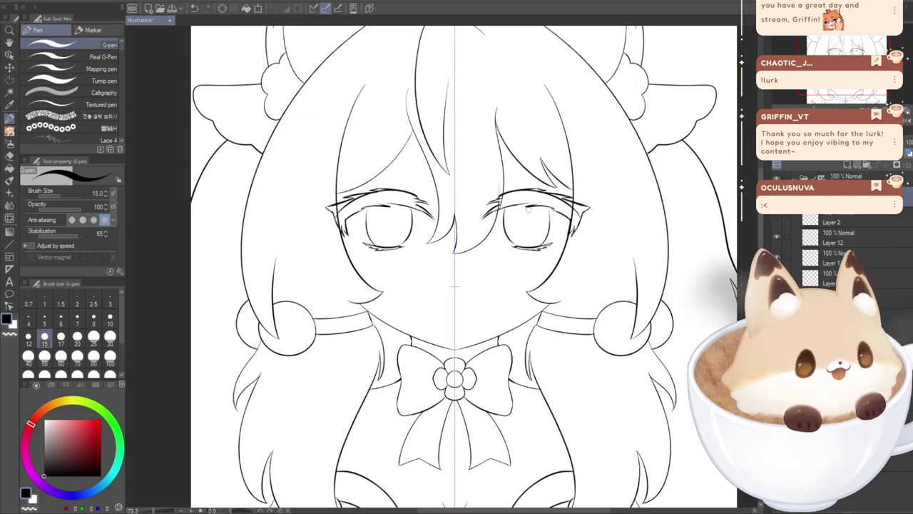
- Undo the scaling and all strokes of the alternative eyes, and show the eyebrow and eyelid layer and the sketch again
key("ctrl+z")
key("ctrl+z")
key("ctrl+z")
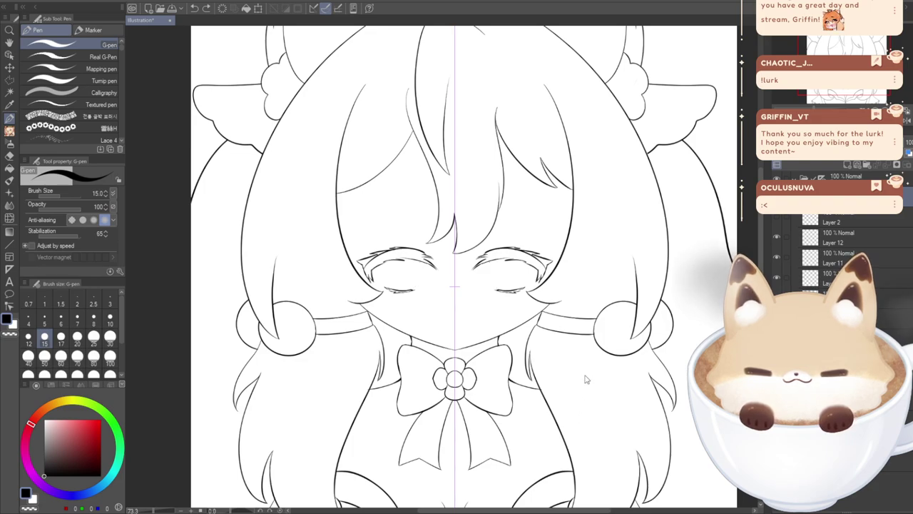
left_click(776, 217)
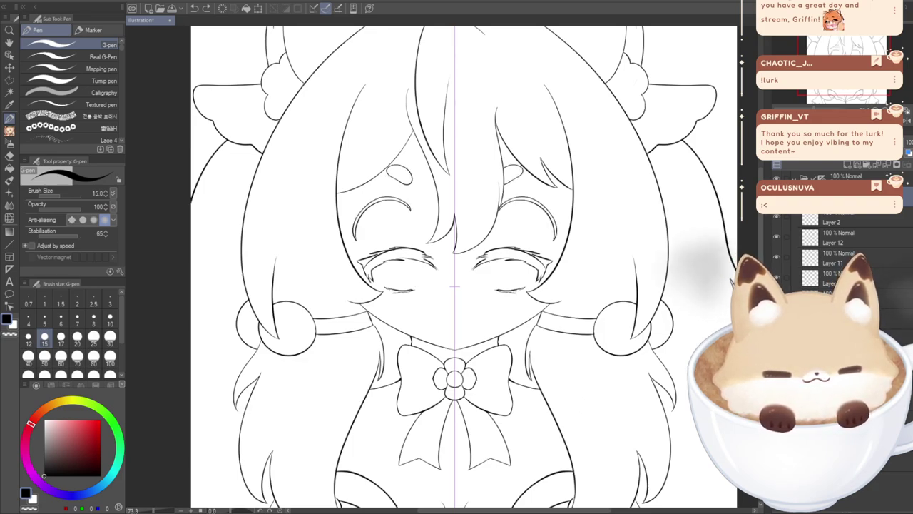
key("ctrl+z")
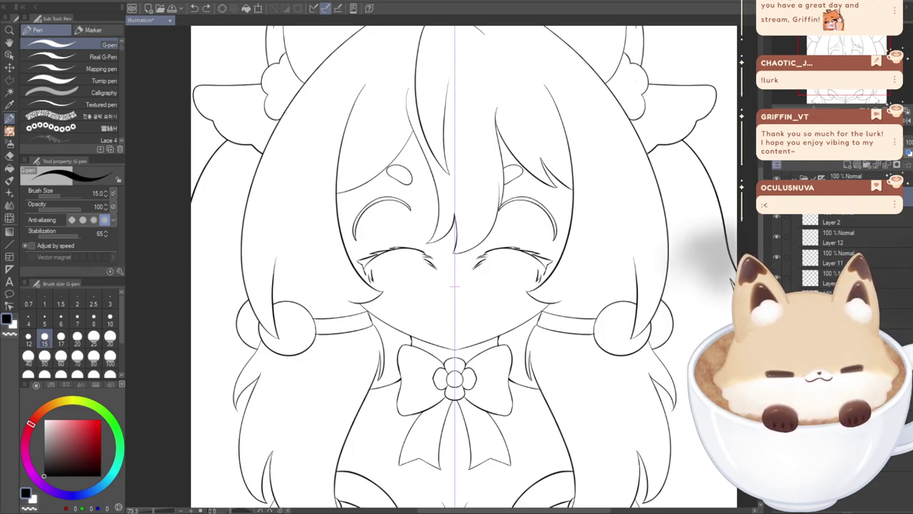
left_click(776, 298)
key("ctrl+z")
key("ctrl+z")
key("ctrl+z")
key("ctrl+z")
key("ctrl+z")
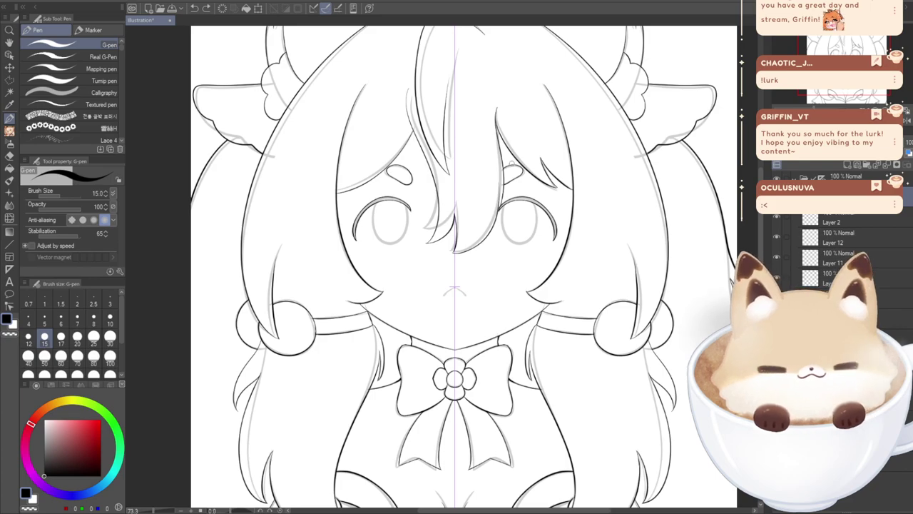
- Try adding several pointed lashes along the top edge and outer side of the upper eyelid
scroll(512, 166, "up", 4)
scroll(522, 213, "up", 1)
left_click_drag(507, 231, 553, 204)
mouse_move(553, 206)
left_mouse_down()
mouse_move(534, 227)
mouse_move(559, 217)
left_mouse_up()
key("ctrl+z")
key("ctrl+z")
mouse_move(558, 218)
left_mouse_down()
mouse_move(608, 246)
mouse_move(591, 249)
mouse_move(591, 264)
mouse_move(598, 253)
mouse_move(619, 274)
mouse_move(631, 319)
left_mouse_up()
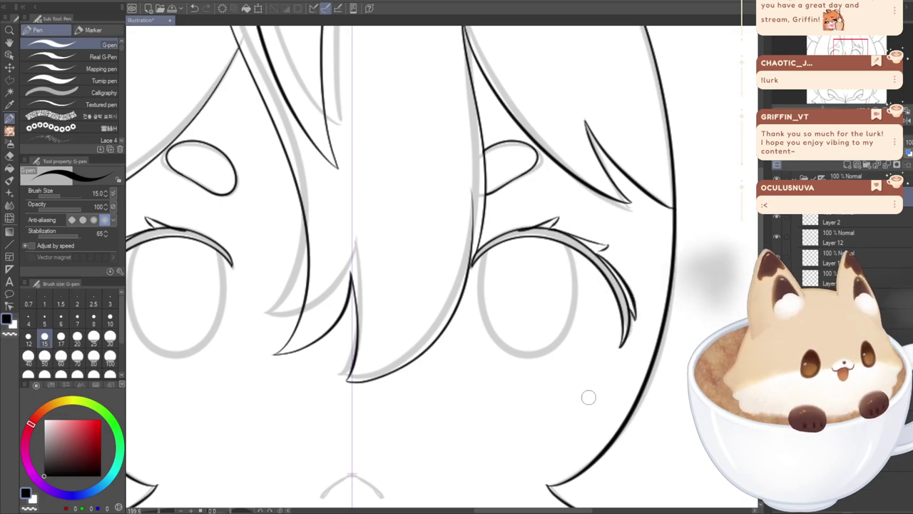
key("ctrl+z")
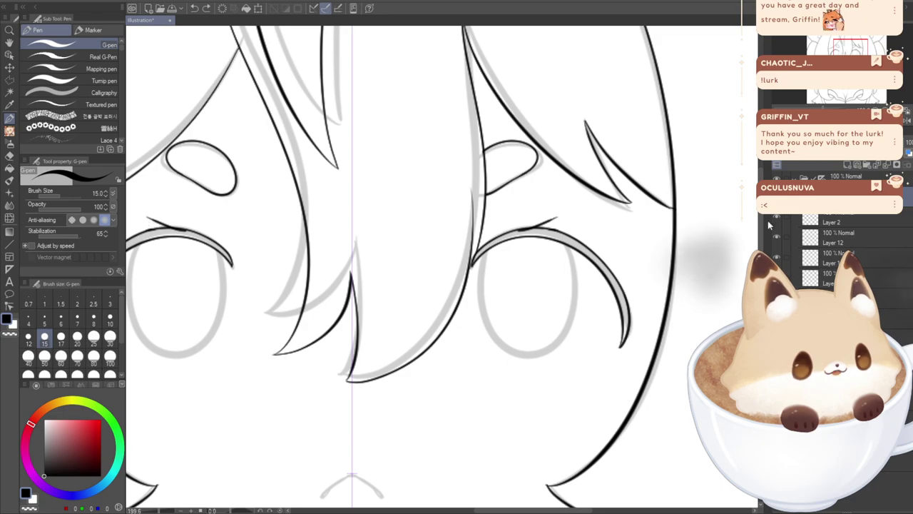
key("ctrl+z")
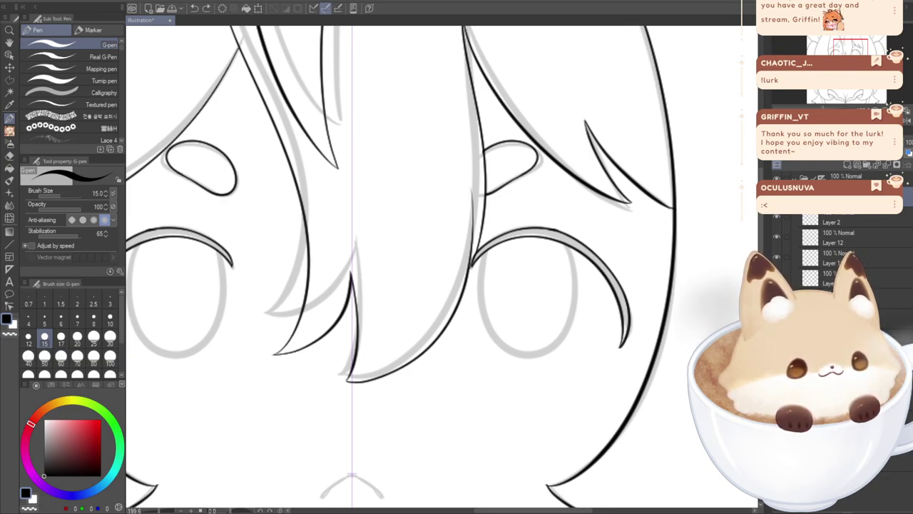
- Try small pointed lashes on the upper eyelid: one on top, one on the outer curve and one at its lower tip
left_click_drag(521, 226, 569, 226)
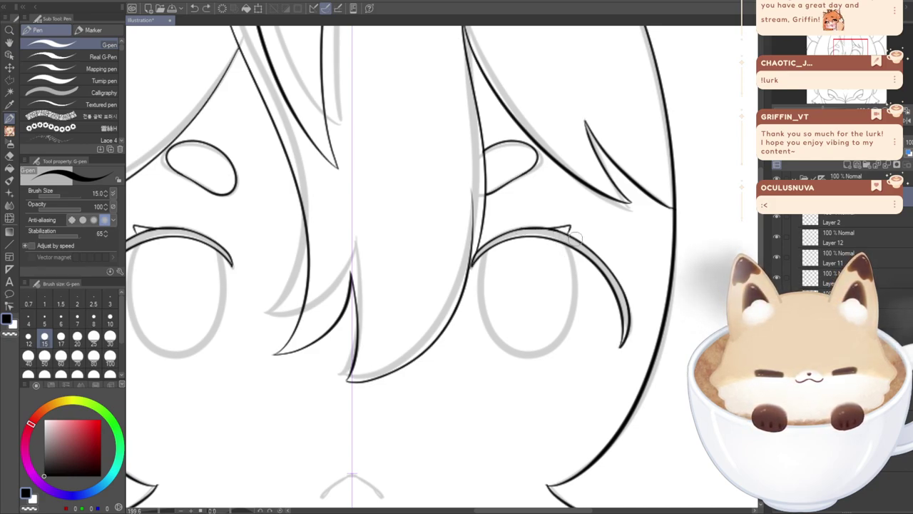
key("ctrl+z")
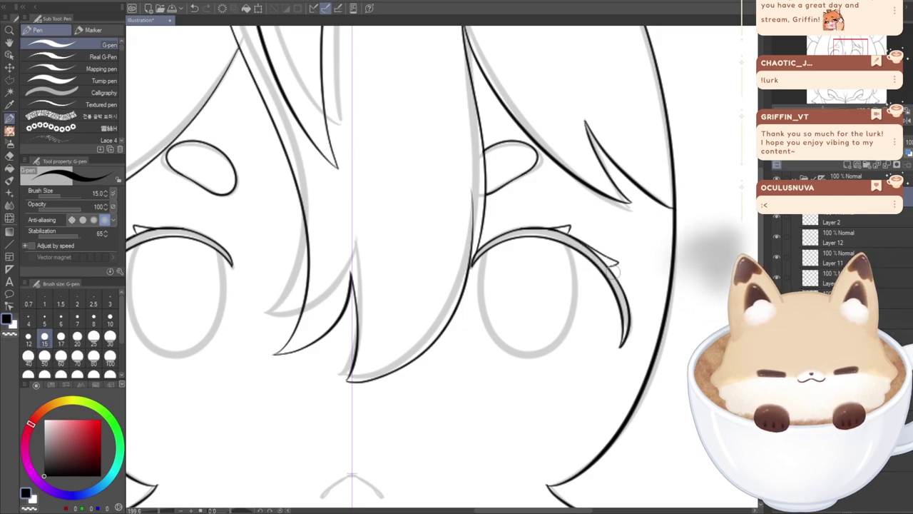
mouse_move(612, 265)
left_mouse_down()
mouse_move(636, 327)
mouse_move(621, 351)
mouse_move(640, 321)
mouse_move(641, 327)
left_mouse_up()
key("ctrl+z")
left_click_drag(622, 283, 641, 328)
key("ctrl+z")
left_click_drag(610, 267, 642, 328)
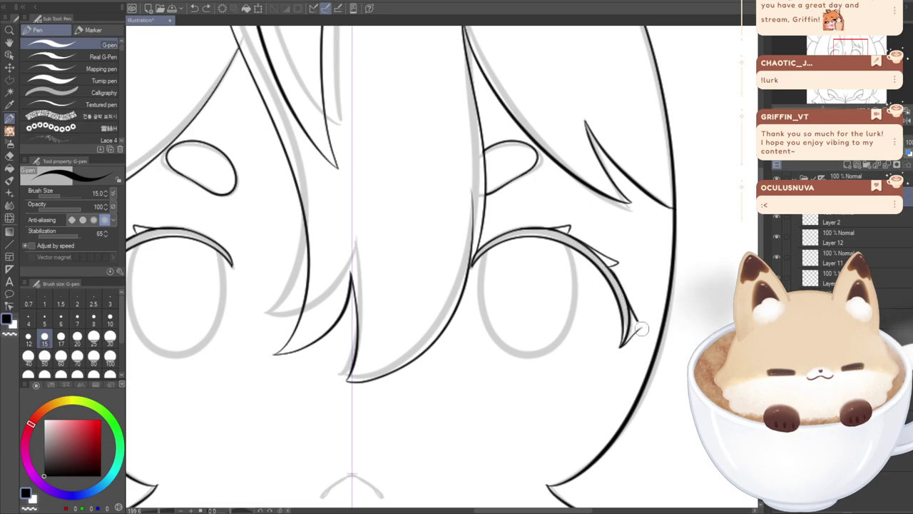
key("ctrl+z")
left_click_drag(628, 298, 642, 327)
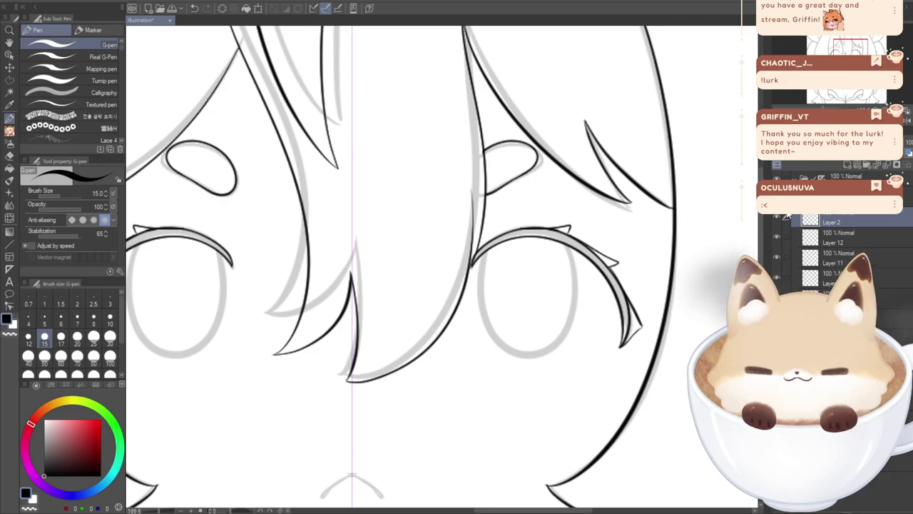
- Erase the eyelid line inside the outer lash and clear the mirrored lashes from the opposite eyelid
key("e")
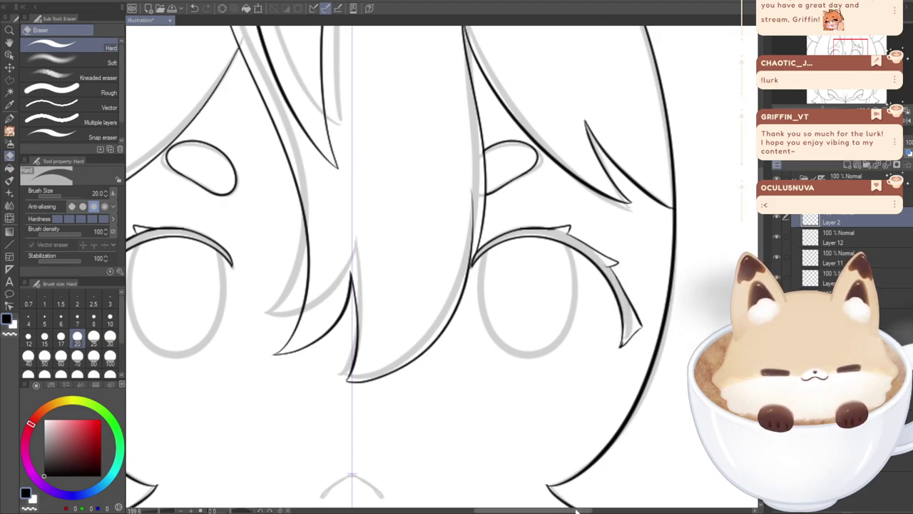
left_click_drag(509, 510, 482, 510)
mouse_move(289, 230)
left_mouse_down()
mouse_move(180, 283)
mouse_move(244, 277)
mouse_move(224, 243)
mouse_move(221, 298)
left_mouse_up()
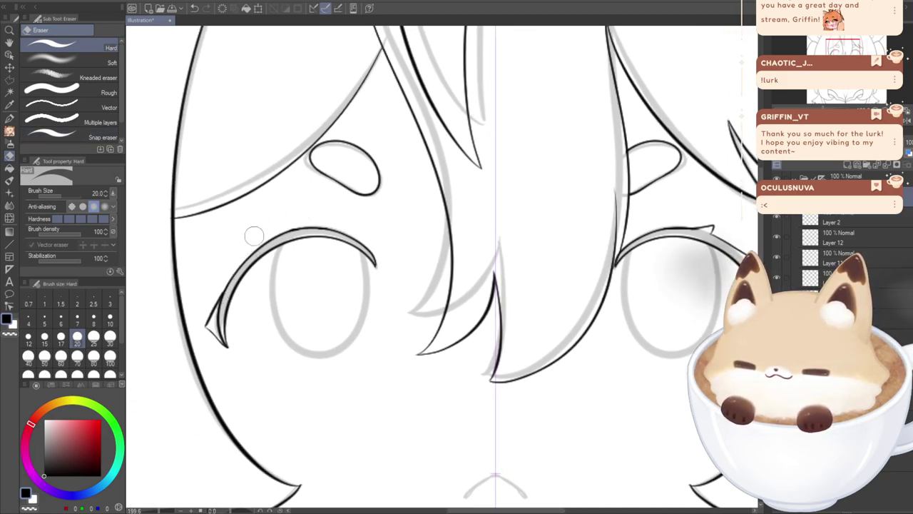
mouse_move(231, 263)
left_mouse_down()
mouse_move(212, 335)
mouse_move(230, 370)
left_mouse_up()
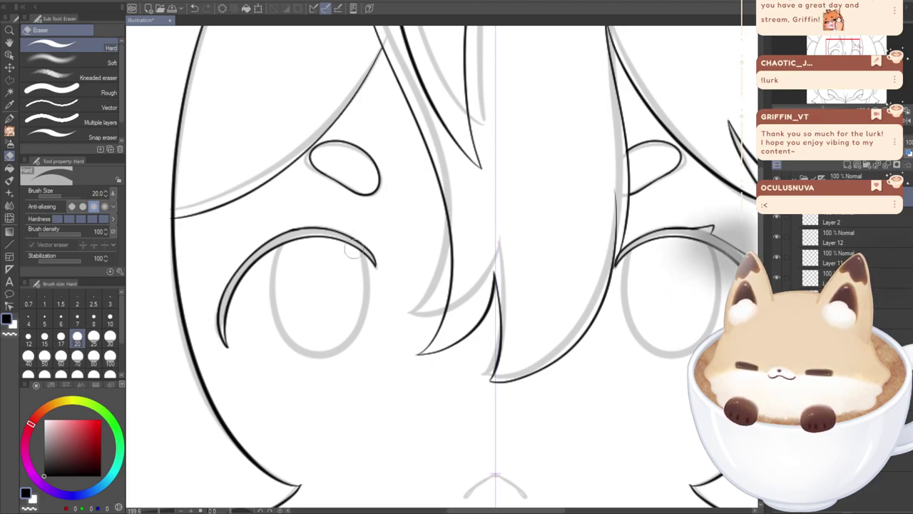
- Compare the lashed and plain eyelids with the sketch hidden, show the sketch again and remove the lashes
left_click(10, 119)
scroll(637, 336, "down", 5)
left_click_drag(637, 336, 537, 204)
left_click(777, 297)
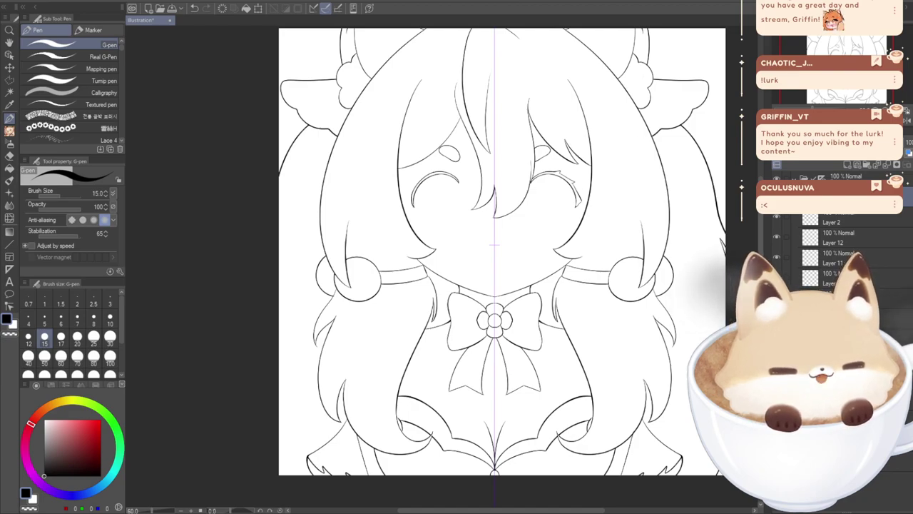
left_click_drag(542, 256, 494, 273)
left_click(776, 297)
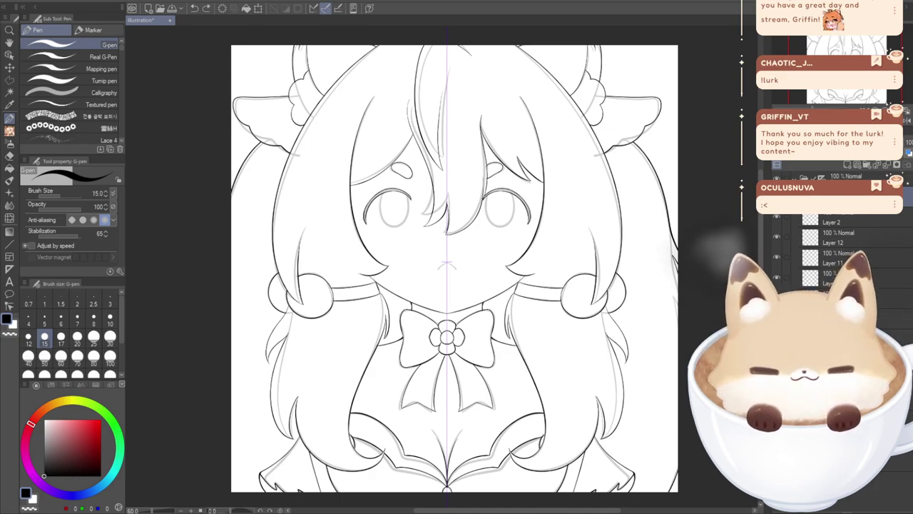
- Try outlining both irises as ovals larger than the sketched ones
scroll(485, 167, "up", 5)
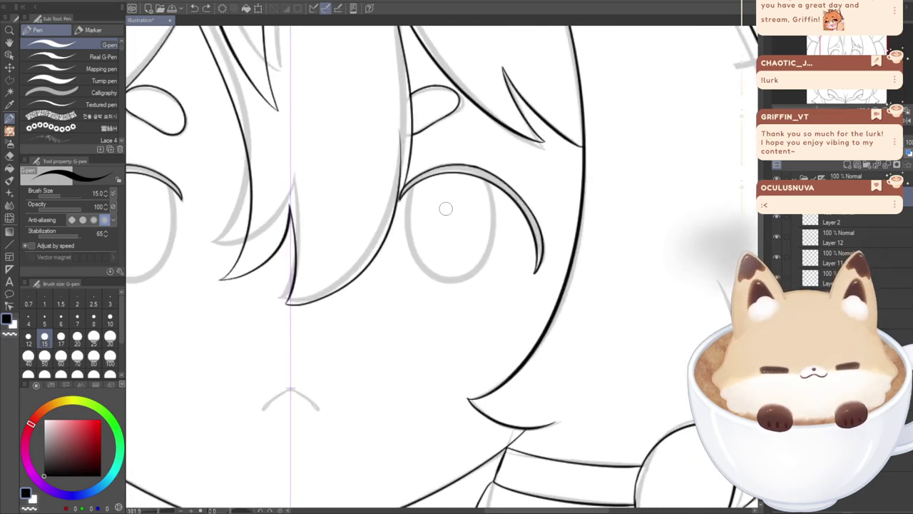
left_click_drag(851, 55, 846, 56)
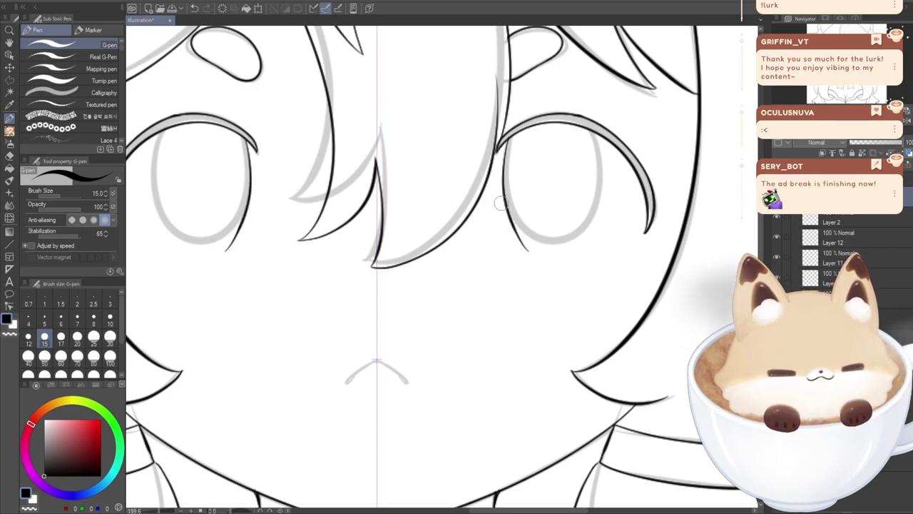
mouse_move(500, 163)
left_mouse_down()
mouse_move(530, 253)
mouse_move(615, 232)
mouse_move(616, 137)
left_mouse_up()
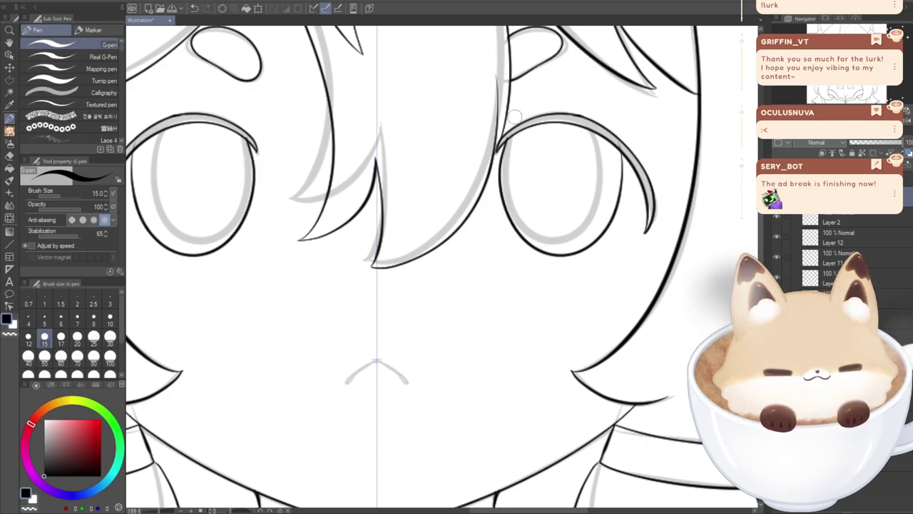
key("ctrl+z")
- Outline both irises as ovals along the sketched ones, starting and ending at the upper eyelids
mouse_move(506, 142)
left_mouse_down()
mouse_move(545, 246)
mouse_move(598, 202)
mouse_move(598, 133)
left_mouse_up()
key("ctrl+z")
mouse_move(504, 142)
left_mouse_down()
mouse_move(508, 196)
mouse_move(554, 252)
mouse_move(605, 190)
mouse_move(599, 134)
left_mouse_up()
key("ctrl+z")
mouse_move(507, 147)
left_mouse_down()
mouse_move(567, 239)
mouse_move(602, 178)
mouse_move(591, 125)
left_mouse_up()
key("ctrl+z")
mouse_move(510, 135)
left_mouse_down()
mouse_move(504, 177)
mouse_move(545, 246)
mouse_move(607, 190)
mouse_move(598, 133)
left_mouse_up()
key("ctrl+z")
mouse_move(504, 153)
left_mouse_down()
mouse_move(567, 239)
mouse_move(599, 132)
left_mouse_up()
key("ctrl+z")
mouse_move(503, 140)
left_mouse_down()
mouse_move(530, 236)
mouse_move(588, 224)
mouse_move(596, 127)
left_mouse_up()
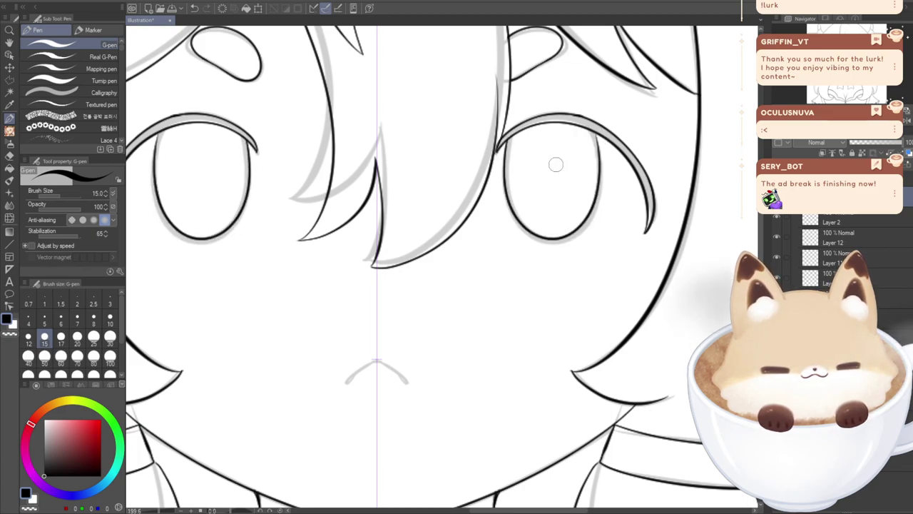
- Hide the sketch to judge the inked irises on the whole character, and show it again
left_click(777, 317)
scroll(430, 326, "down", 7)
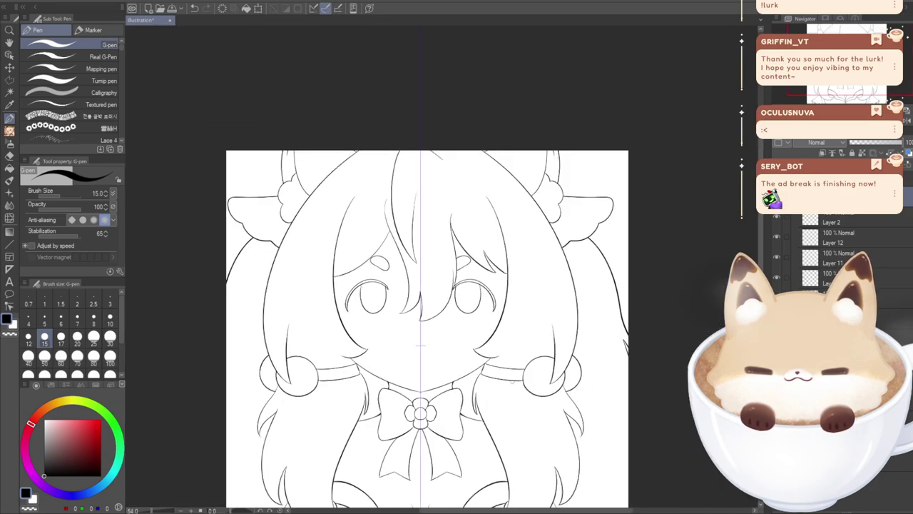
left_click_drag(503, 374, 527, 292)
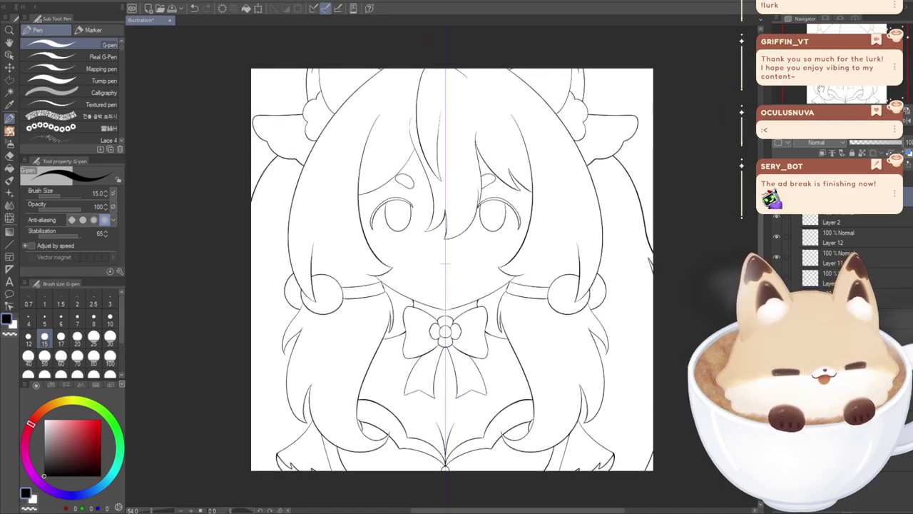
left_click_drag(821, 88, 815, 91)
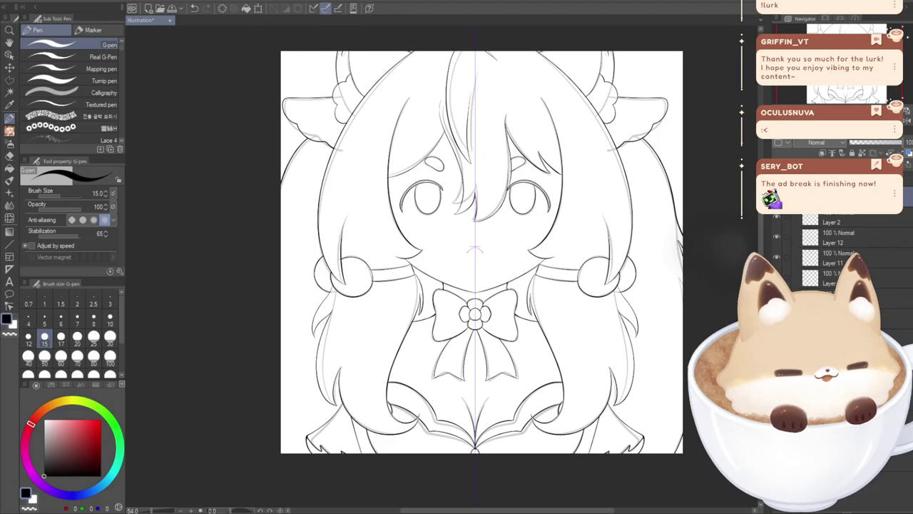
- Check the sketch with the line art hidden, show the line art again and add a new layer
left_click(776, 243)
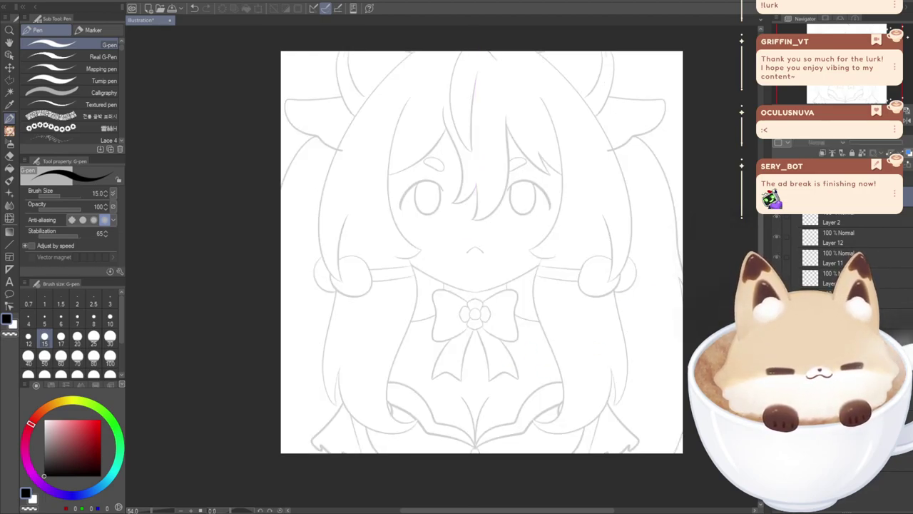
left_click(776, 197)
left_click(788, 164)
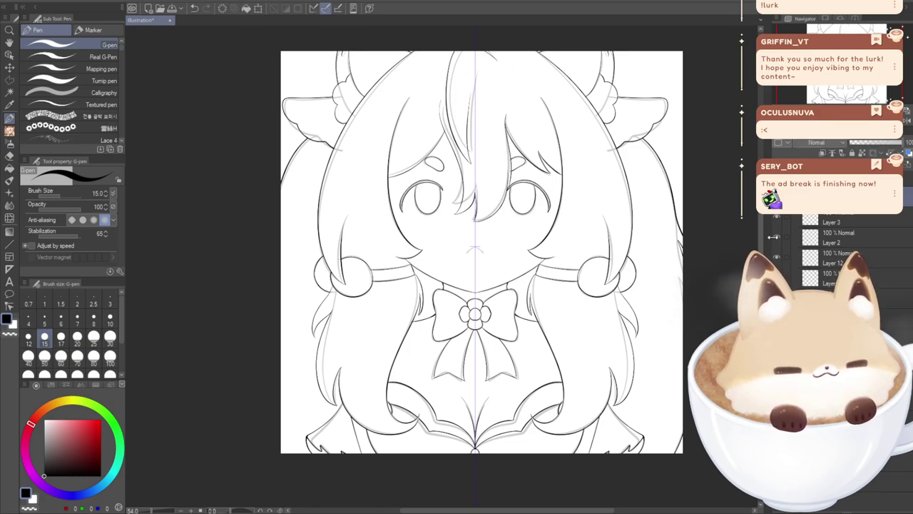
- Ink the downturned mouth as one symmetric curve over the sketched mouth
scroll(464, 248, "up", 4)
scroll(464, 248, "up", 5)
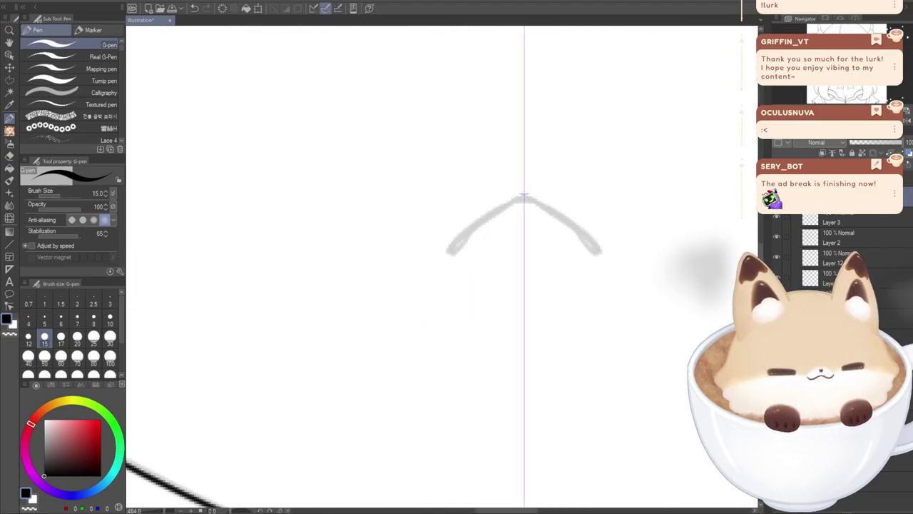
scroll(442, 266, "down", 1)
left_click_drag(446, 206, 601, 209)
key("ctrl+z")
mouse_move(524, 154)
left_mouse_down()
mouse_move(615, 215)
mouse_move(572, 177)
left_mouse_up()
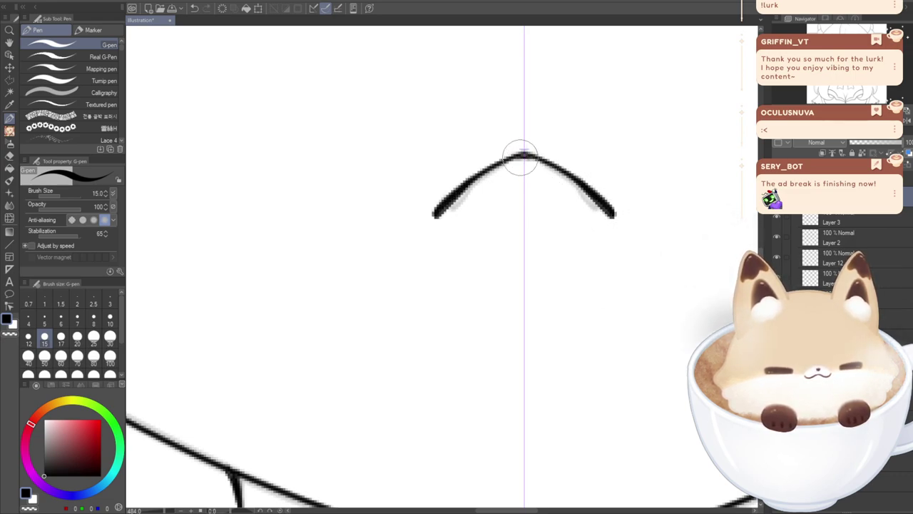
- Judge the mouth curve on the face with the sketch hidden, show the sketch again and undo the curve
scroll(509, 312, "down", 5)
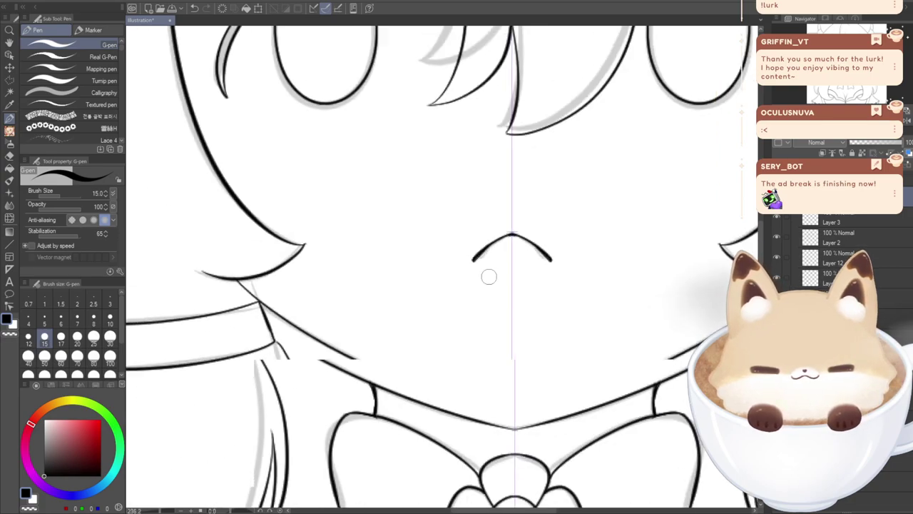
scroll(512, 299, "down", 5)
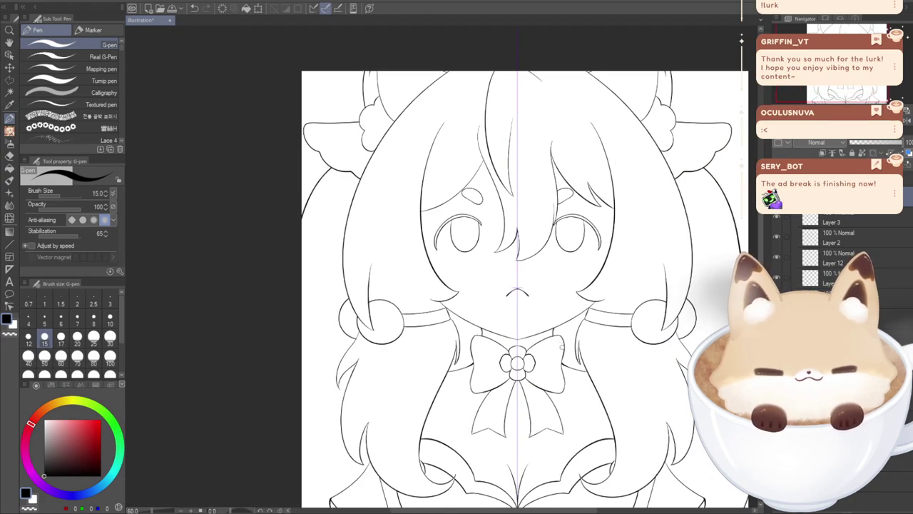
scroll(549, 312, "up", 5)
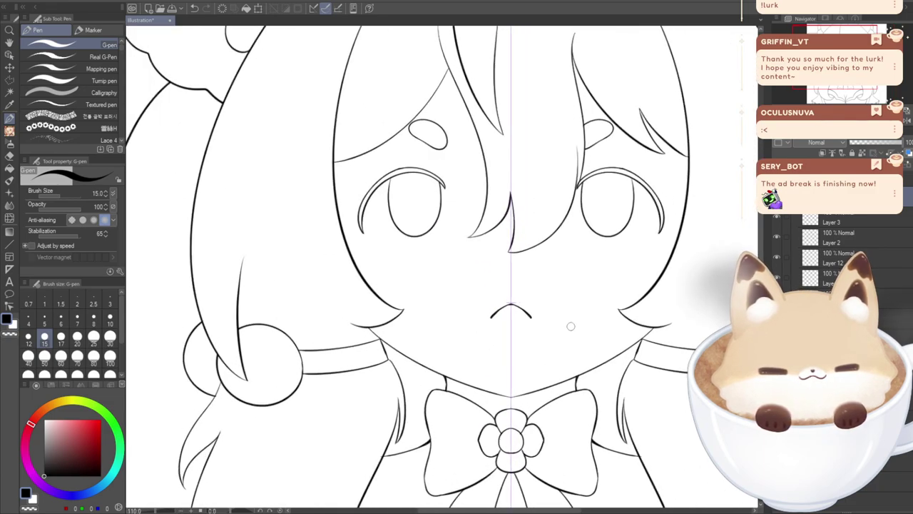
left_click(777, 196)
left_click(777, 196)
scroll(509, 324, "up", 3)
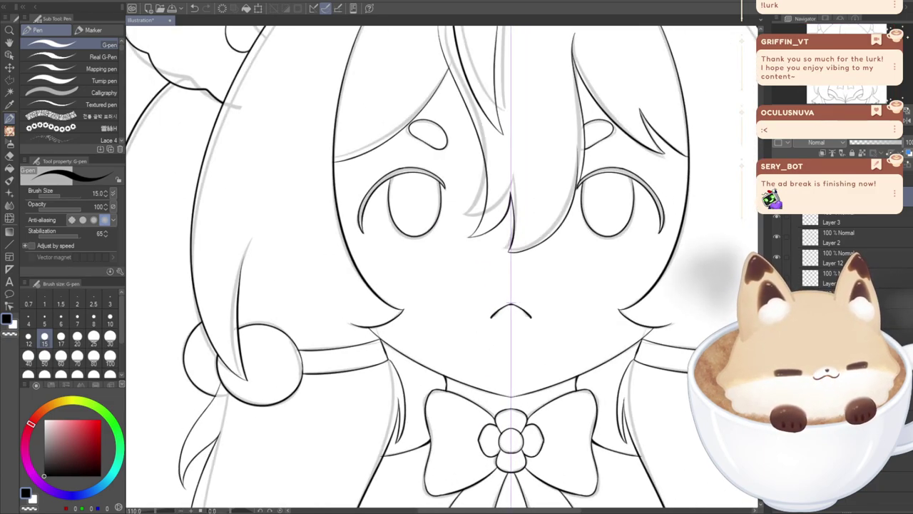
scroll(510, 323, "up", 4)
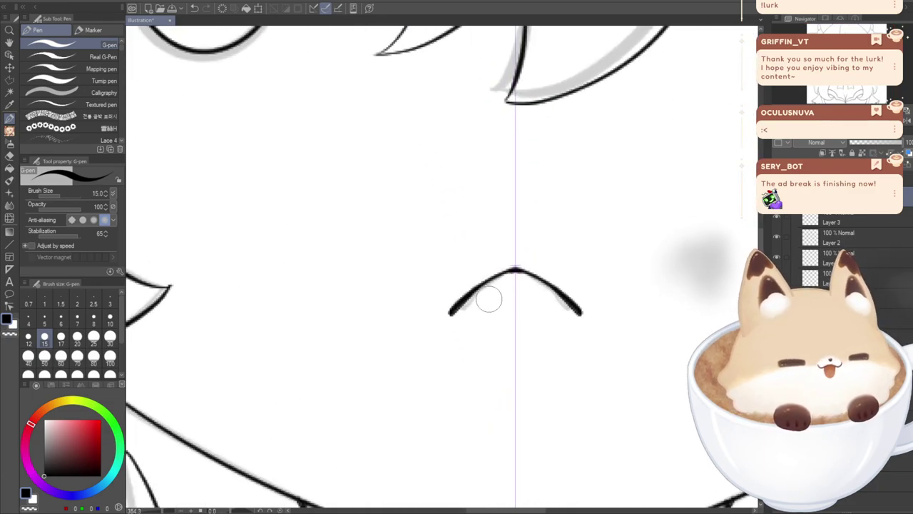
key("ctrl+z")
- Try re-inking the mouth close to the sketched curve, with short strokes at its corners
scroll(512, 261, "up", 2)
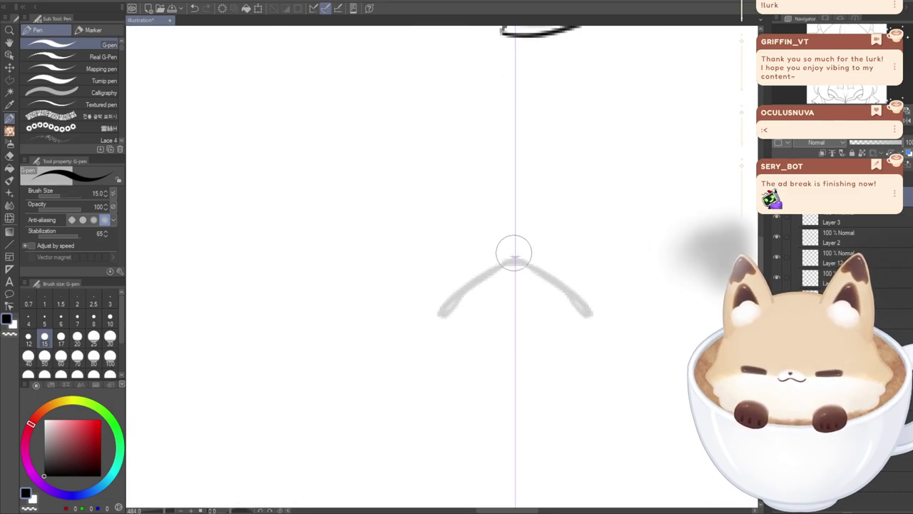
mouse_move(516, 262)
left_mouse_down()
mouse_move(581, 296)
mouse_move(599, 318)
left_mouse_up()
key("ctrl+z")
left_click_drag(515, 261, 601, 321)
key("ctrl+z")
mouse_move(514, 261)
left_mouse_down()
mouse_move(608, 306)
mouse_move(597, 328)
left_mouse_up()
left_click_drag(636, 277, 597, 335)
key("ctrl+z")
key("ctrl+z")
- Try a much wider arched mouth with long curved strokes closing its corners, and undo it
mouse_move(514, 261)
left_mouse_down()
mouse_move(609, 279)
mouse_move(660, 308)
left_mouse_up()
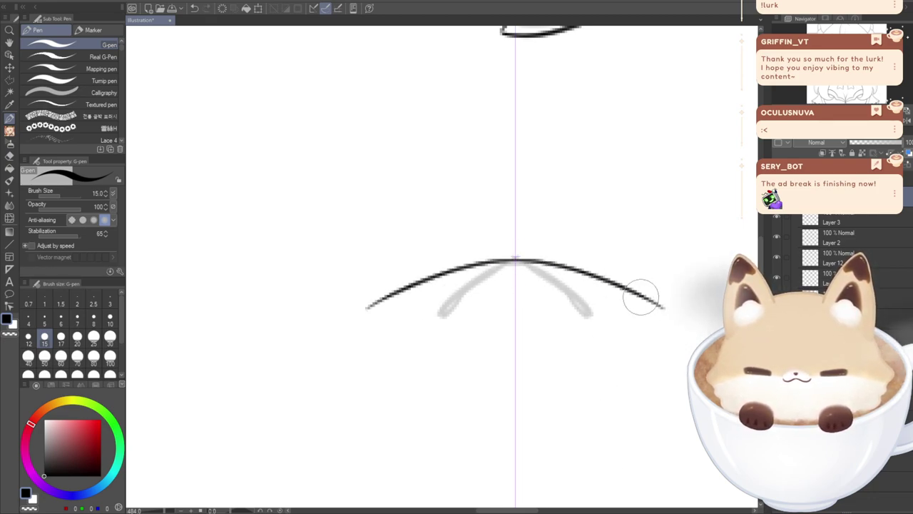
left_click_drag(694, 260, 681, 354)
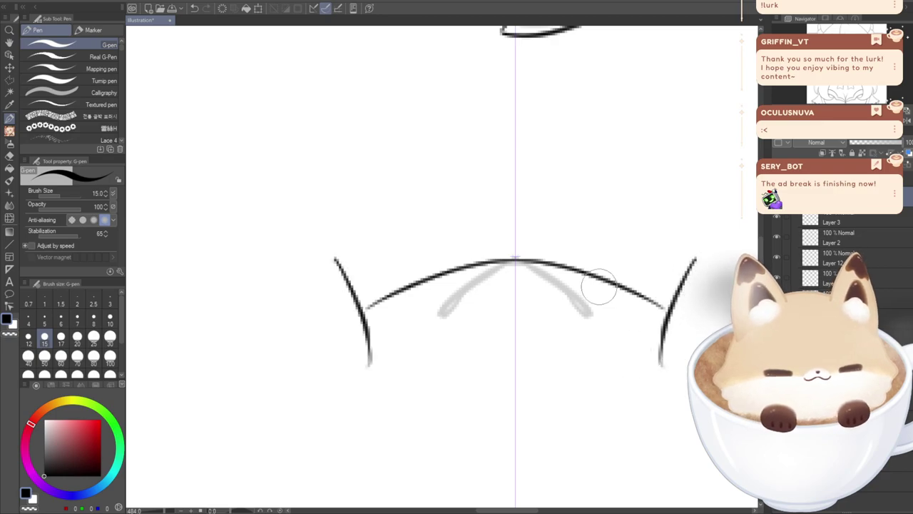
scroll(594, 303, "down", 6)
scroll(592, 348, "up", 4)
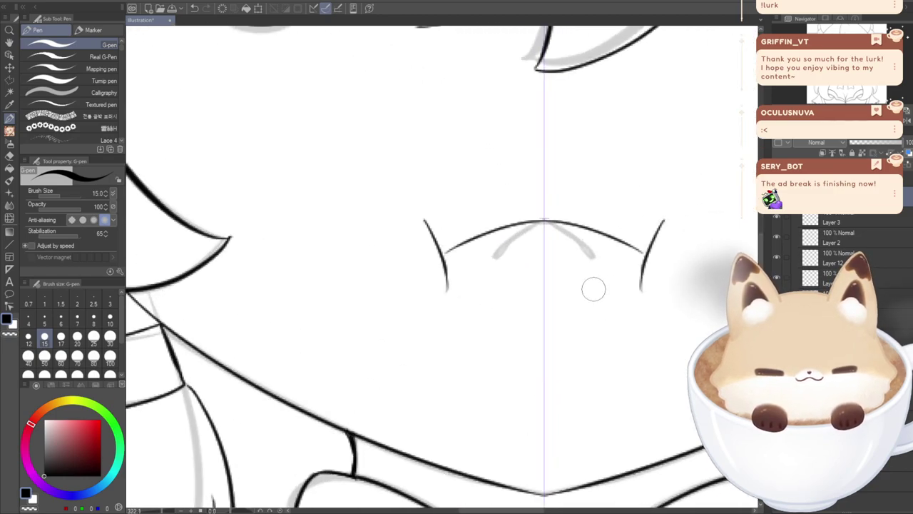
key("ctrl+z")
key("ctrl+z")
- Try a moderately wide arched mouth with shorter curved corner strokes, check it on the face and undo it
mouse_move(543, 220)
left_mouse_down()
mouse_move(605, 231)
mouse_move(619, 275)
left_mouse_up()
key("ctrl+z")
mouse_move(653, 188)
left_mouse_down()
mouse_move(638, 209)
mouse_move(625, 281)
mouse_move(634, 303)
left_mouse_up()
key("ctrl+z")
left_click_drag(626, 225, 621, 270)
key("ctrl+z")
left_click_drag(636, 211, 617, 266)
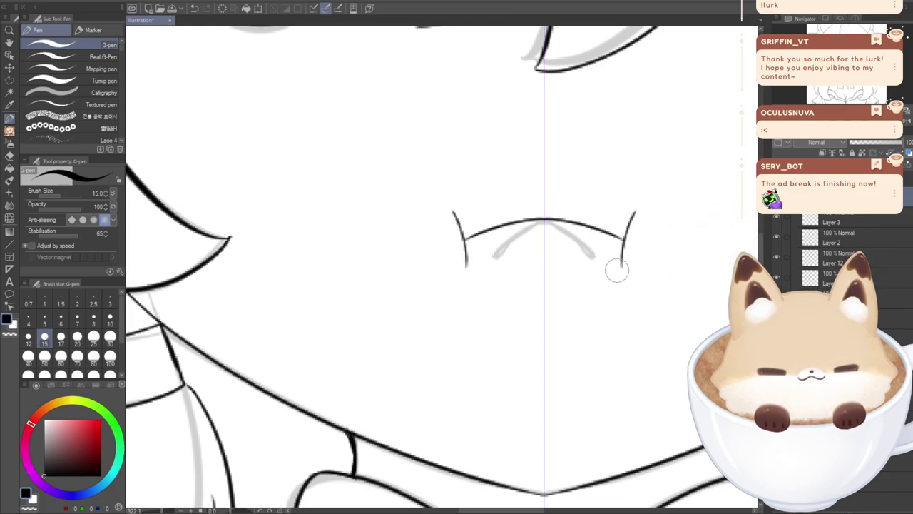
scroll(506, 256, "down", 4)
scroll(525, 331, "up", 4)
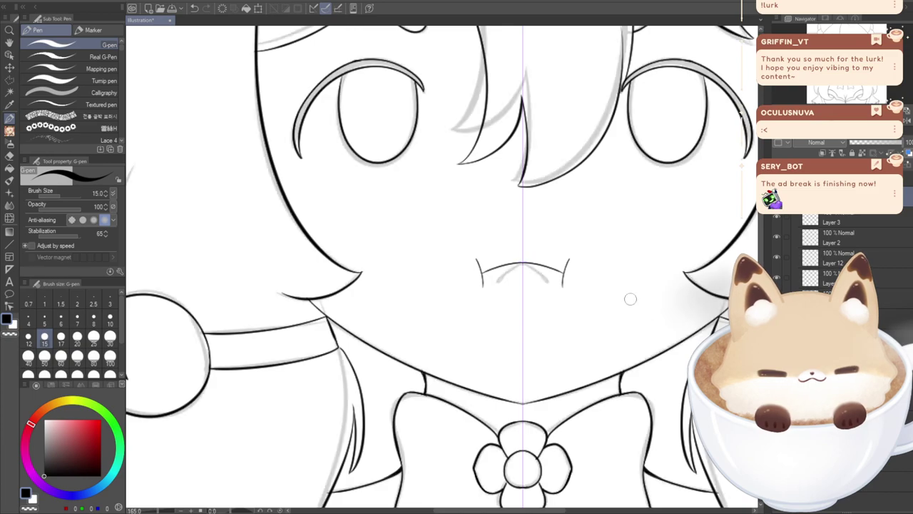
scroll(514, 275, "up", 4)
key("ctrl+z")
key("ctrl+z")
- Ink the mouth as a frown peaking at the symmetry line, as wide as the sketched one, with short curved ticks at its corners
mouse_move(517, 250)
left_mouse_down()
mouse_move(580, 276)
mouse_move(582, 288)
left_mouse_up()
key("ctrl+z")
key("ctrl+y")
key("ctrl+z")
mouse_move(517, 249)
left_mouse_down()
mouse_move(585, 281)
mouse_move(599, 296)
mouse_move(591, 324)
left_mouse_up()
key("ctrl+z")
key("ctrl+z")
mouse_move(517, 248)
left_mouse_down()
mouse_move(584, 288)
mouse_move(597, 284)
mouse_move(582, 312)
left_mouse_up()
key("ctrl+z")
left_click_drag(611, 273, 579, 306)
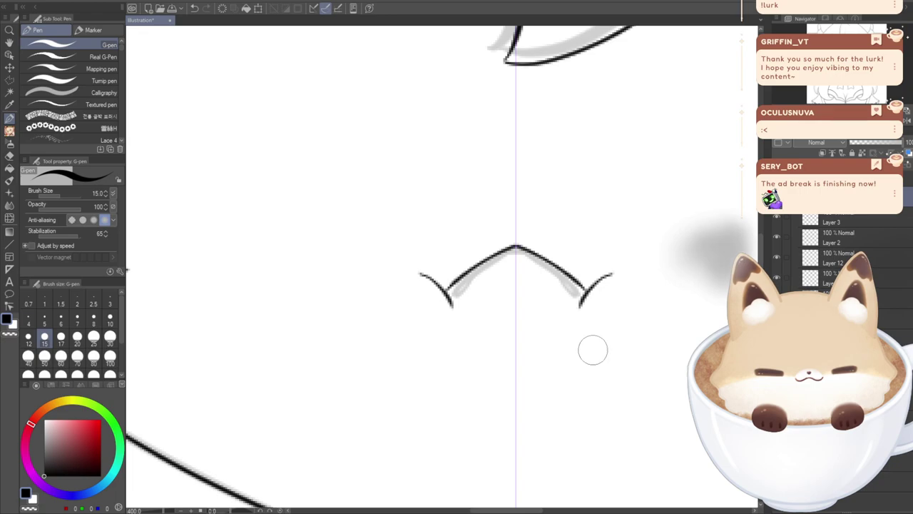
key("ctrl+z")
left_click_drag(603, 278, 582, 309)
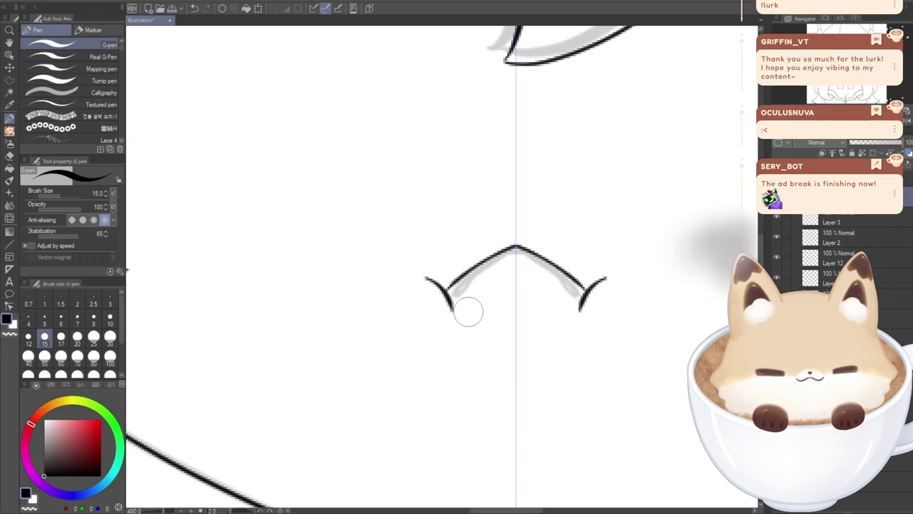
- Hide the sketch to judge the finished mouth together with the inked eyes
scroll(466, 333, "down", 3)
scroll(466, 333, "down", 5)
scroll(476, 306, "up", 5)
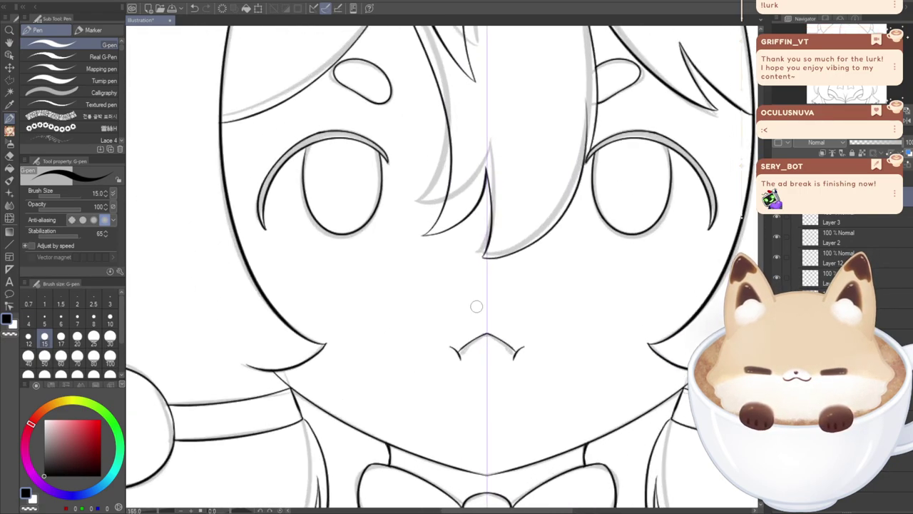
left_click(777, 318)
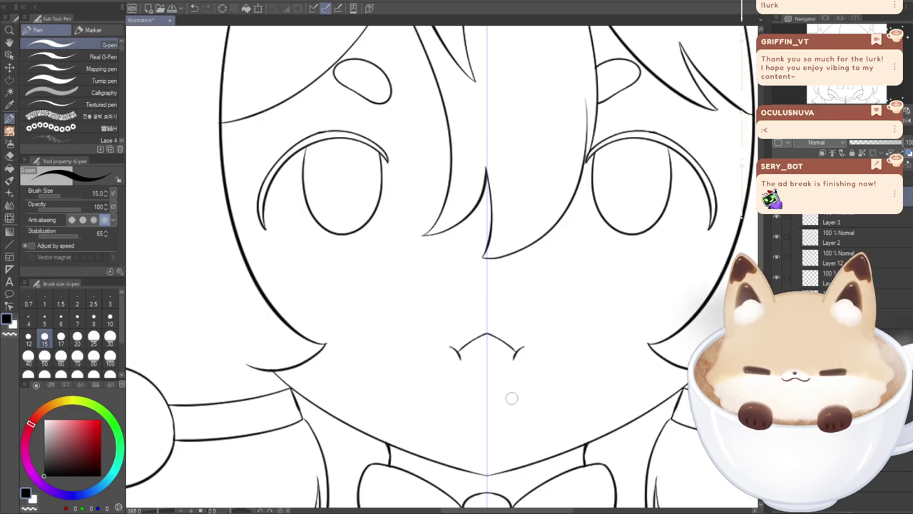
- Compare the face with and without its irises, remove the inked iris outlines from Layer 3 and show the sketch again
left_click(776, 220)
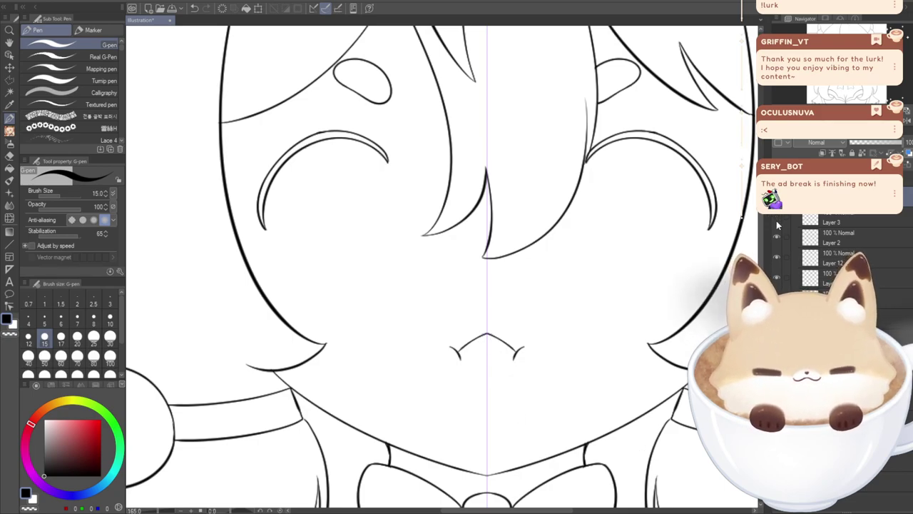
left_click(777, 221)
left_click(779, 221)
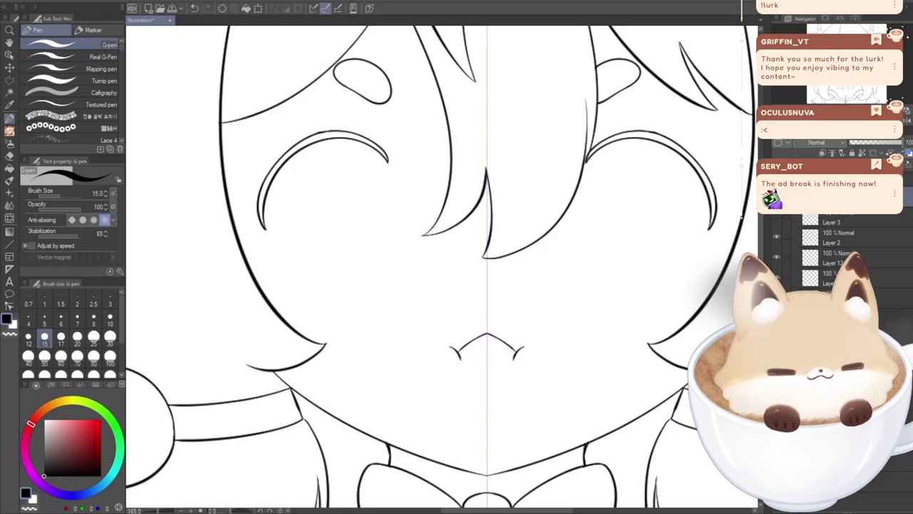
left_click(776, 217)
left_click(778, 221)
key("ctrl+z")
left_click_drag(664, 323, 536, 329)
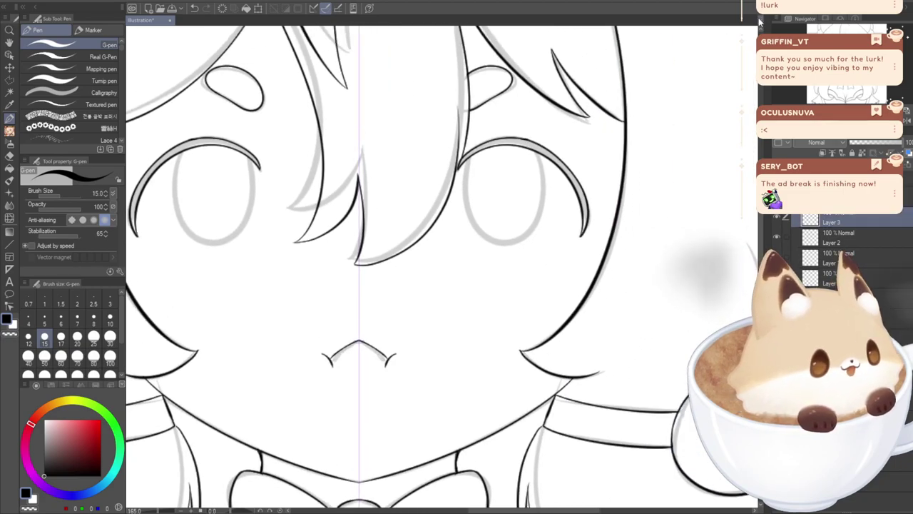
scroll(464, 163, "up", 3)
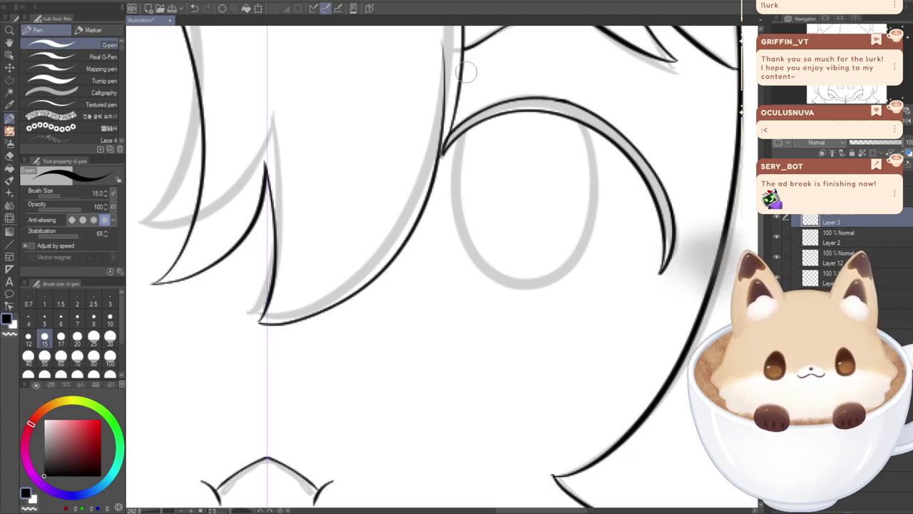
- Try iris outlines slightly wider and taller than the sketched oval, undoing each attempt
mouse_move(463, 134)
left_mouse_down()
mouse_move(515, 322)
mouse_move(616, 241)
mouse_move(593, 118)
mouse_move(440, 226)
mouse_move(506, 325)
mouse_move(602, 259)
mouse_move(591, 132)
mouse_move(468, 114)
left_mouse_up()
key("ctrl+z")
key("ctrl+z")
mouse_move(451, 156)
left_mouse_down()
mouse_move(571, 317)
mouse_move(593, 128)
left_mouse_up()
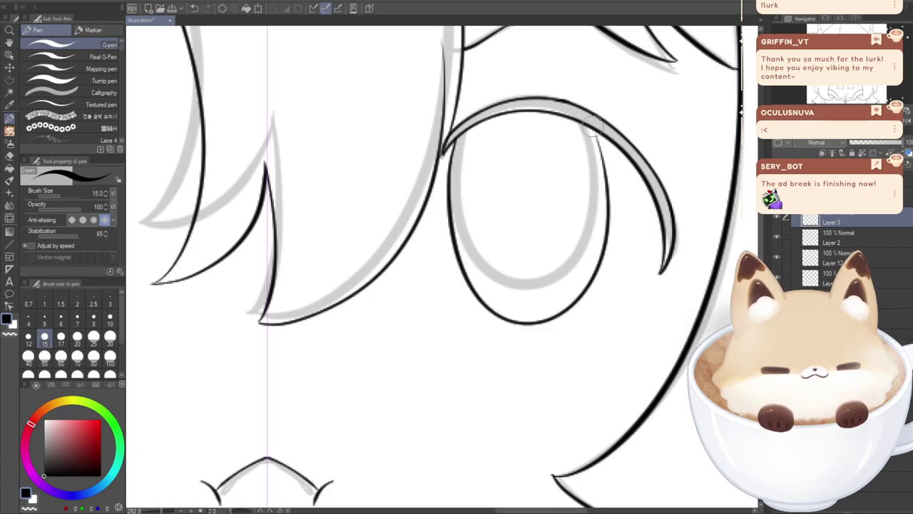
key("ctrl+z")
mouse_move(445, 146)
left_mouse_down()
mouse_move(452, 264)
mouse_move(599, 197)
mouse_move(487, 111)
left_mouse_up()
key("ctrl+z")
mouse_move(451, 152)
left_mouse_down()
mouse_move(586, 304)
mouse_move(608, 167)
mouse_move(591, 131)
mouse_move(452, 223)
mouse_move(528, 301)
mouse_move(604, 214)
mouse_move(596, 126)
mouse_move(567, 116)
mouse_move(447, 206)
mouse_move(504, 301)
mouse_move(591, 255)
mouse_move(597, 150)
mouse_move(589, 127)
mouse_move(453, 148)
mouse_move(460, 260)
mouse_move(562, 291)
mouse_move(598, 126)
left_mouse_up()
key("ctrl+z")
key("ctrl+z")
key("ctrl+z")
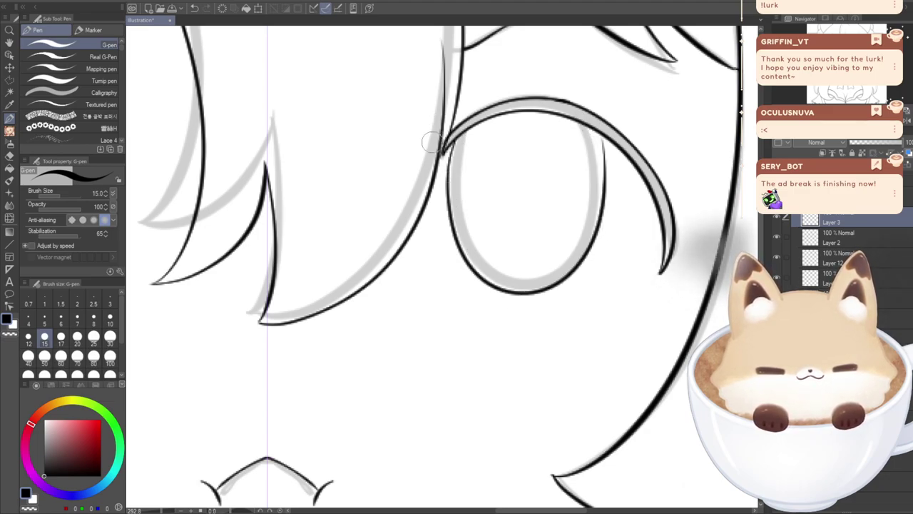
key("ctrl+z")
- Try a narrower iris outline and one dipping slightly below the sketched iris, and undo both
mouse_move(450, 171)
left_mouse_down()
mouse_move(582, 261)
mouse_move(589, 126)
left_mouse_up()
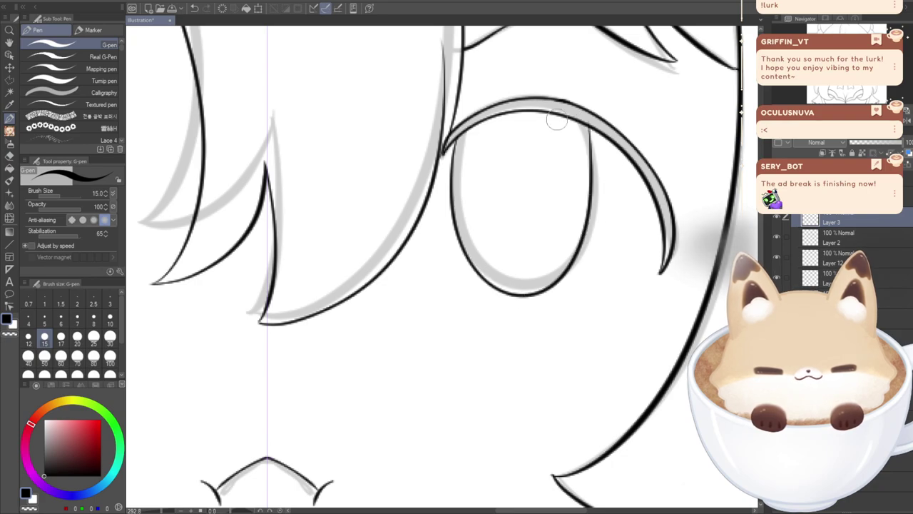
key("ctrl+z")
mouse_move(454, 146)
left_mouse_down()
mouse_move(567, 294)
mouse_move(604, 185)
mouse_move(596, 118)
left_mouse_up()
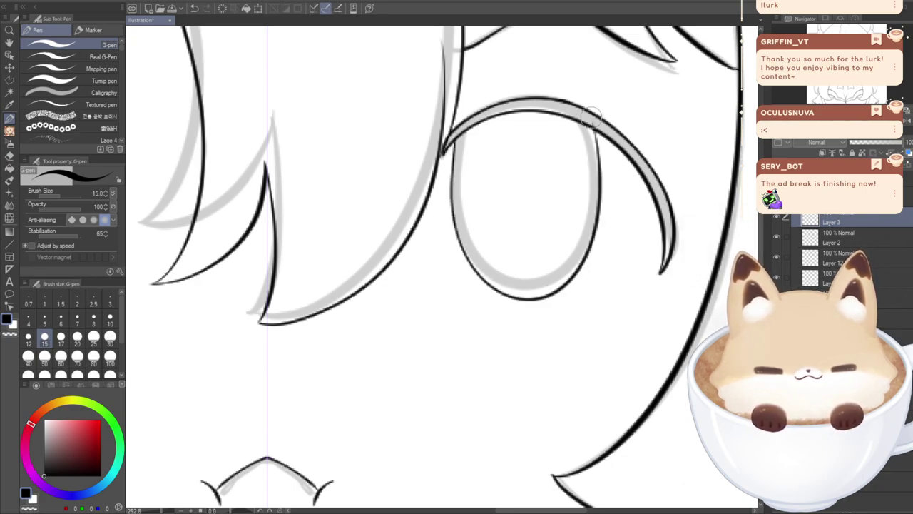
key("ctrl+z")
- Redraw the iris outline several times from the eyelid's inner end around the sketched oval, undoing every attempt
mouse_move(457, 138)
left_mouse_down()
mouse_move(500, 307)
mouse_move(596, 272)
mouse_move(606, 159)
mouse_move(579, 123)
left_mouse_up()
key("ctrl+z")
mouse_move(455, 145)
left_mouse_down()
mouse_move(528, 312)
mouse_move(595, 236)
mouse_move(574, 115)
left_mouse_up()
key("ctrl+z")
mouse_move(452, 187)
left_mouse_down()
mouse_move(595, 257)
mouse_move(533, 118)
left_mouse_up()
key("ctrl+z")
mouse_move(457, 144)
left_mouse_down()
mouse_move(550, 296)
mouse_move(583, 123)
left_mouse_up()
key("ctrl+z")
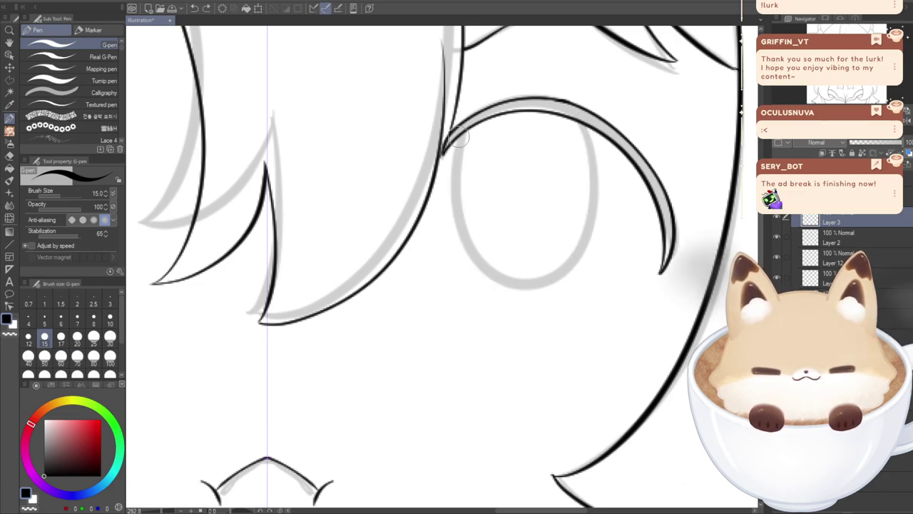
mouse_move(456, 225)
left_mouse_down()
mouse_move(550, 302)
mouse_move(603, 189)
mouse_move(582, 124)
left_mouse_up()
key("ctrl+z")
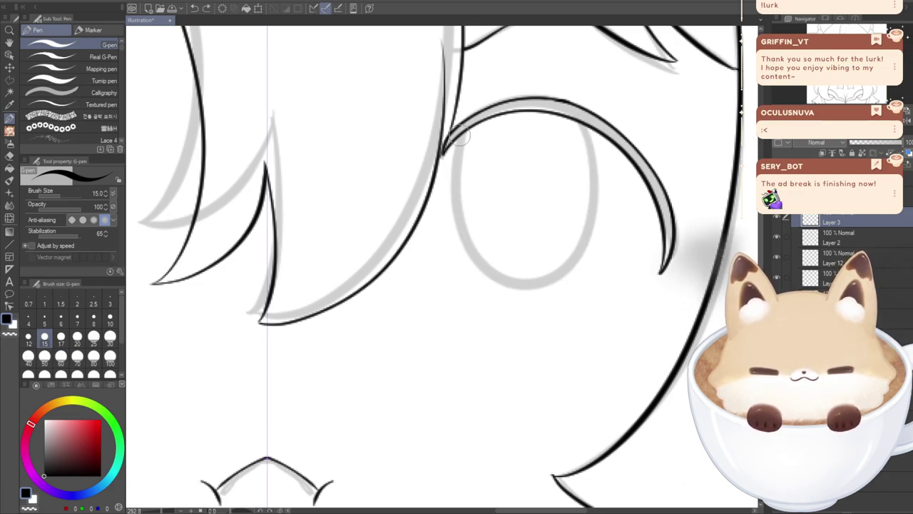
mouse_move(448, 167)
left_mouse_down()
mouse_move(577, 275)
mouse_move(566, 117)
left_mouse_up()
key("ctrl+z")
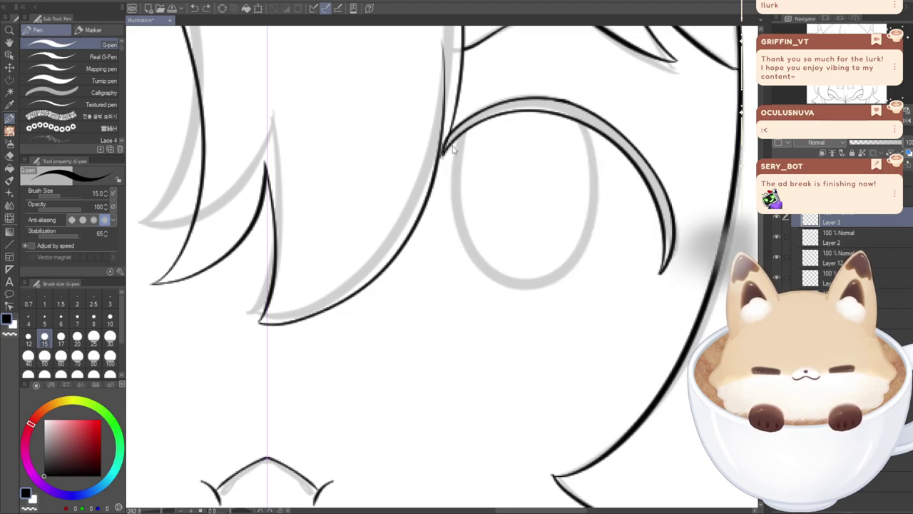
mouse_move(460, 138)
left_mouse_down()
mouse_move(475, 271)
mouse_move(589, 157)
mouse_move(488, 107)
left_mouse_up()
key("ctrl+z")
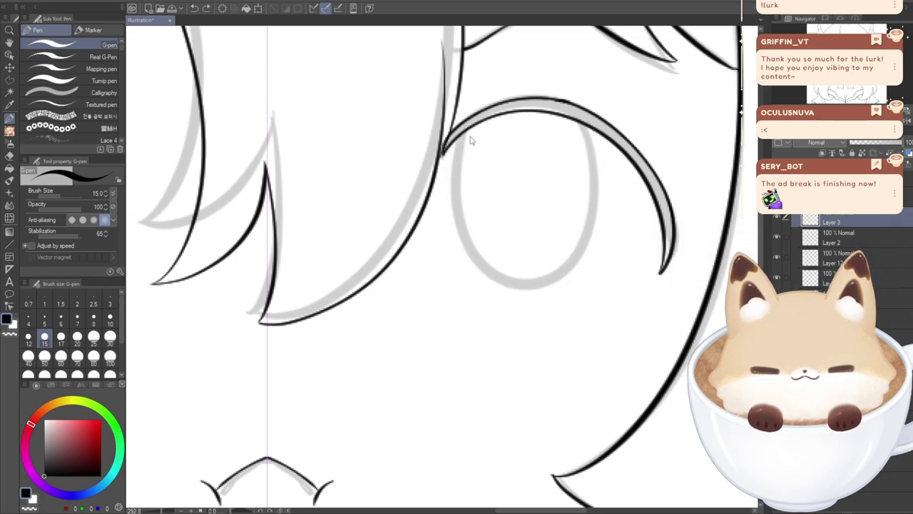
- Ink the mirrored oval iris outlines closely along the sketched irises and judge them with the sketch hidden
mouse_move(459, 140)
left_mouse_down()
mouse_move(450, 210)
mouse_move(601, 204)
mouse_move(471, 103)
left_mouse_up()
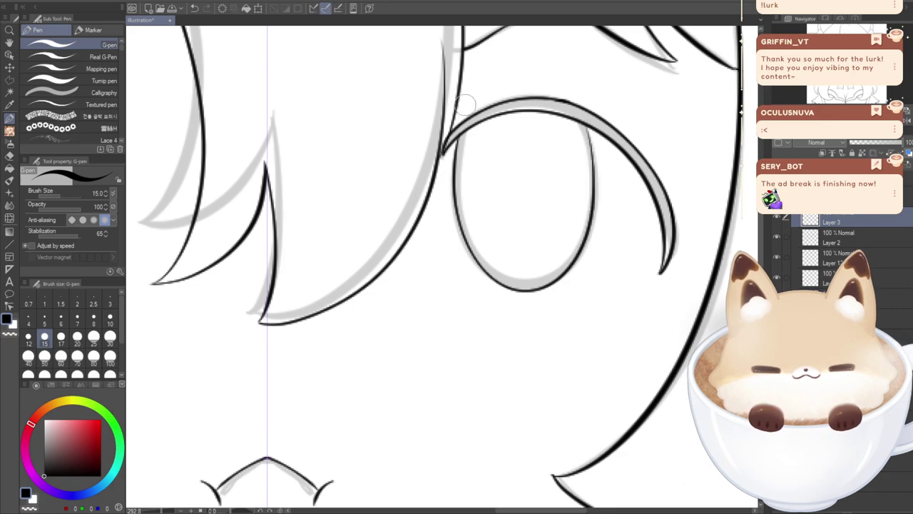
scroll(654, 426, "down", 5)
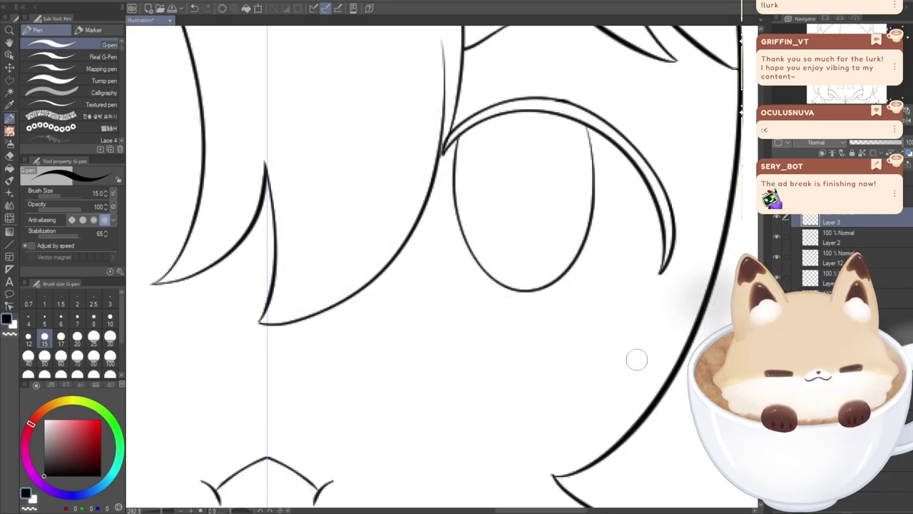
left_click_drag(811, 100, 796, 93)
scroll(624, 426, "down", 1)
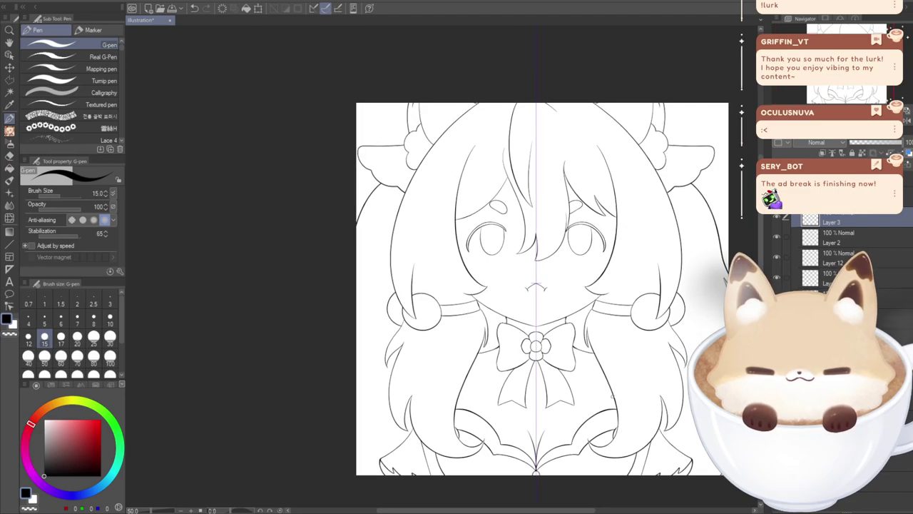
- Fill the outlined upper eyelids solid black with the G-pen at size 15 on Layer 2
left_click(776, 236)
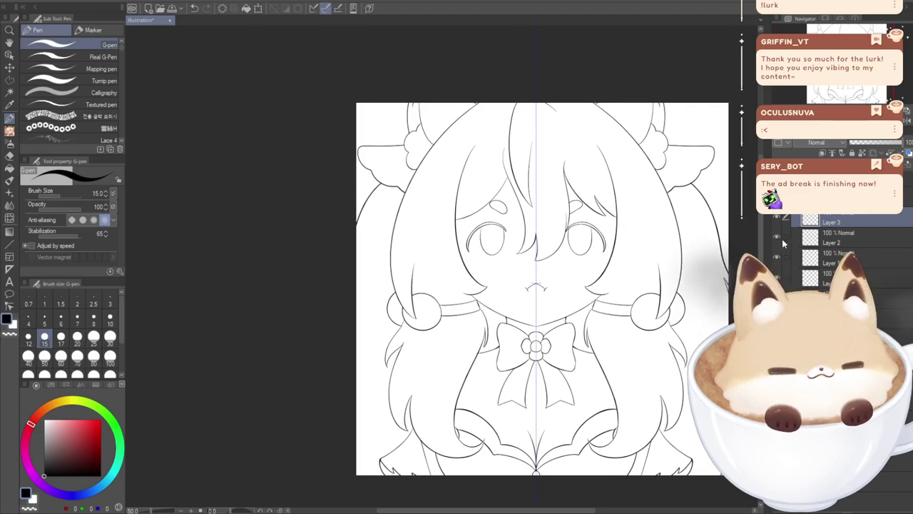
left_click(776, 237)
left_click(828, 239)
scroll(599, 246, "up", 3)
scroll(608, 260, "up", 1)
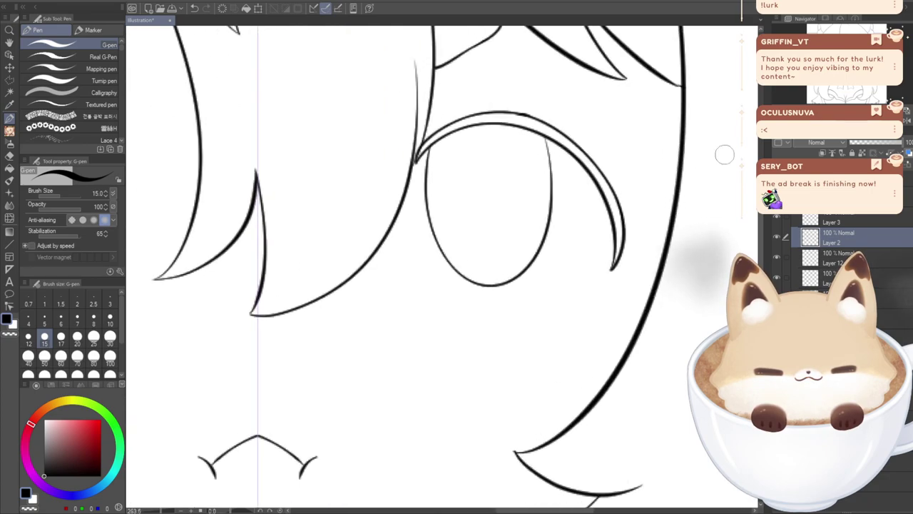
left_click(852, 65)
scroll(602, 326, "up", 2)
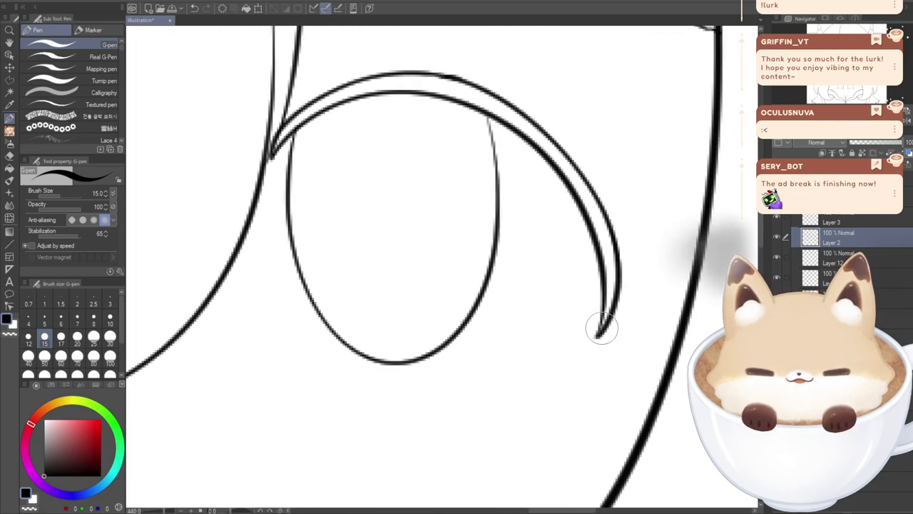
mouse_move(607, 314)
left_mouse_down()
mouse_move(603, 251)
mouse_move(611, 304)
mouse_move(597, 220)
mouse_move(608, 250)
mouse_move(608, 282)
mouse_move(583, 194)
mouse_move(613, 279)
mouse_move(604, 212)
mouse_move(607, 264)
mouse_move(588, 196)
mouse_move(602, 235)
mouse_move(528, 138)
left_mouse_up()
mouse_move(596, 211)
left_mouse_down()
mouse_move(513, 107)
mouse_move(572, 120)
mouse_move(572, 203)
mouse_move(625, 225)
left_mouse_up()
mouse_move(564, 184)
left_mouse_down()
mouse_move(609, 210)
mouse_move(569, 191)
mouse_move(680, 278)
mouse_move(610, 210)
mouse_move(688, 291)
mouse_move(666, 256)
mouse_move(670, 278)
mouse_move(618, 220)
mouse_move(660, 256)
mouse_move(548, 185)
mouse_move(677, 293)
mouse_move(501, 187)
mouse_move(548, 185)
mouse_move(519, 179)
mouse_move(586, 199)
mouse_move(510, 179)
mouse_move(588, 199)
mouse_move(565, 196)
mouse_move(629, 236)
mouse_move(538, 183)
mouse_move(613, 221)
mouse_move(506, 183)
mouse_move(588, 210)
left_mouse_up()
mouse_move(475, 177)
left_mouse_down()
mouse_move(514, 186)
mouse_move(475, 194)
mouse_move(493, 183)
mouse_move(529, 188)
left_mouse_up()
left_click_drag(442, 300, 585, 280)
- Undo the last touch-up strokes on the eyelid and check the filled eyelids up close and on the whole face
mouse_move(555, 210)
left_mouse_down()
mouse_move(515, 229)
mouse_move(560, 179)
mouse_move(552, 194)
mouse_move(621, 163)
mouse_move(570, 181)
mouse_move(638, 169)
mouse_move(689, 172)
mouse_move(620, 159)
mouse_move(661, 169)
mouse_move(615, 174)
mouse_move(621, 164)
mouse_move(668, 164)
mouse_move(564, 183)
mouse_move(559, 168)
left_mouse_up()
key("ctrl+z")
key("ctrl+z")
key("ctrl+z")
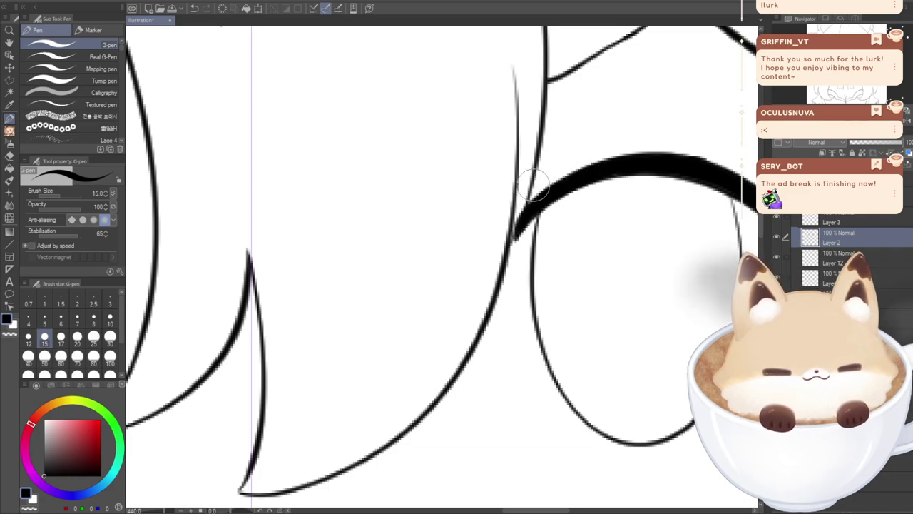
left_click_drag(517, 510, 538, 510)
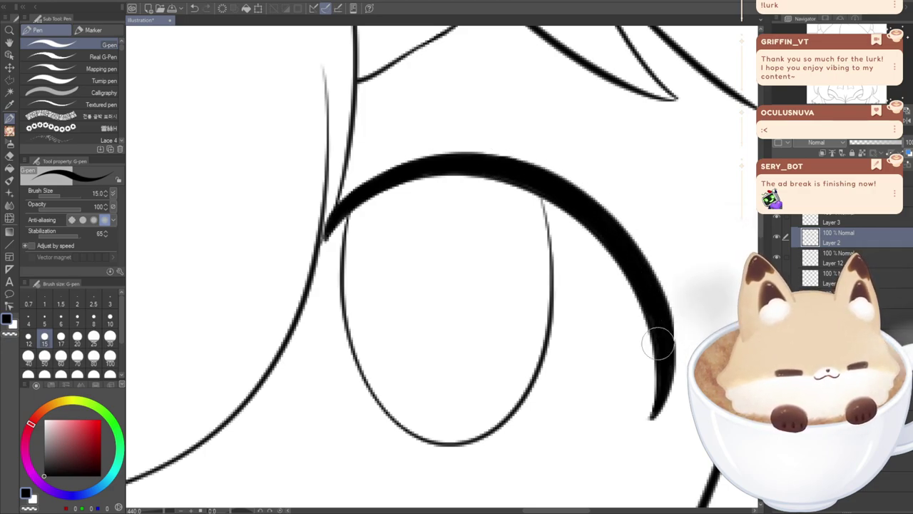
scroll(452, 342, "down", 5)
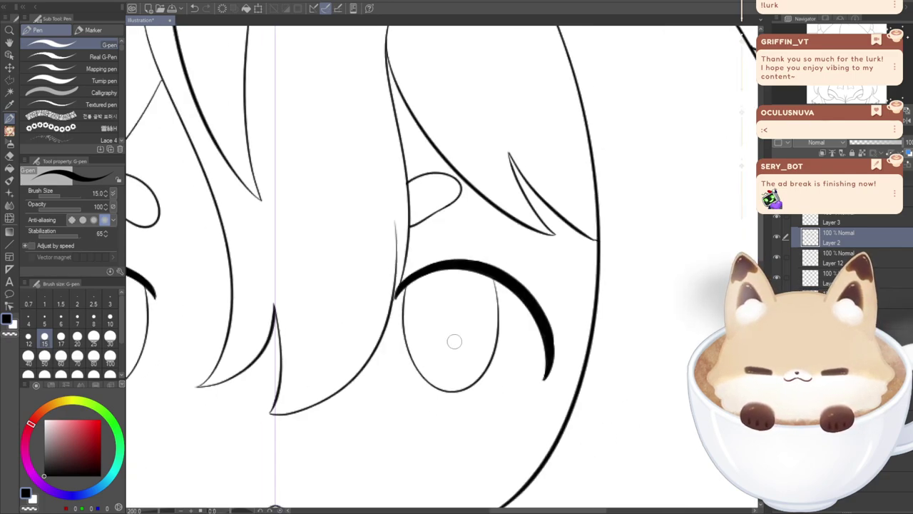
scroll(525, 366, "up", 3)
scroll(525, 365, "up", 3)
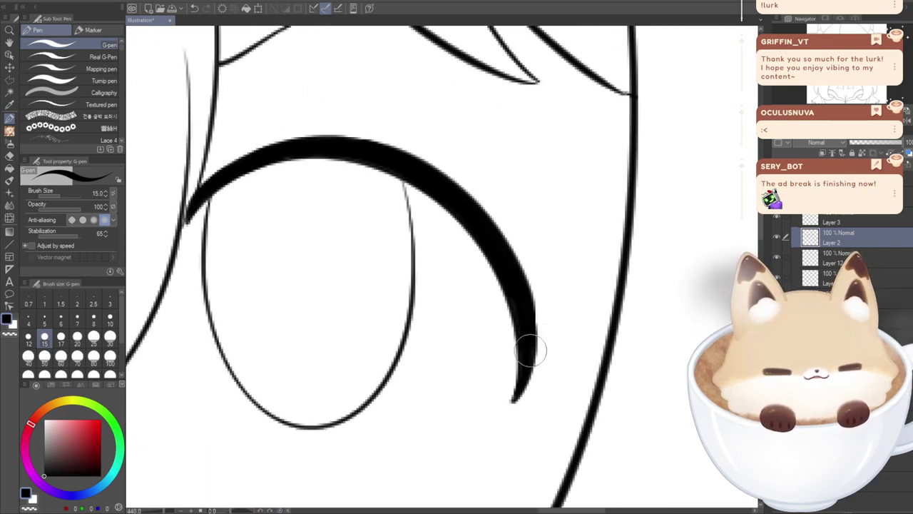
scroll(524, 370, "down", 6)
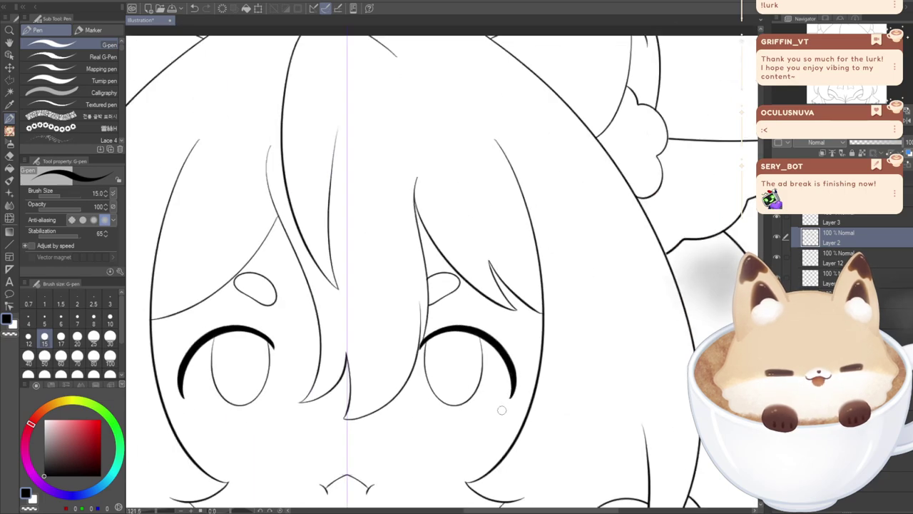
left_click_drag(513, 370, 541, 278)
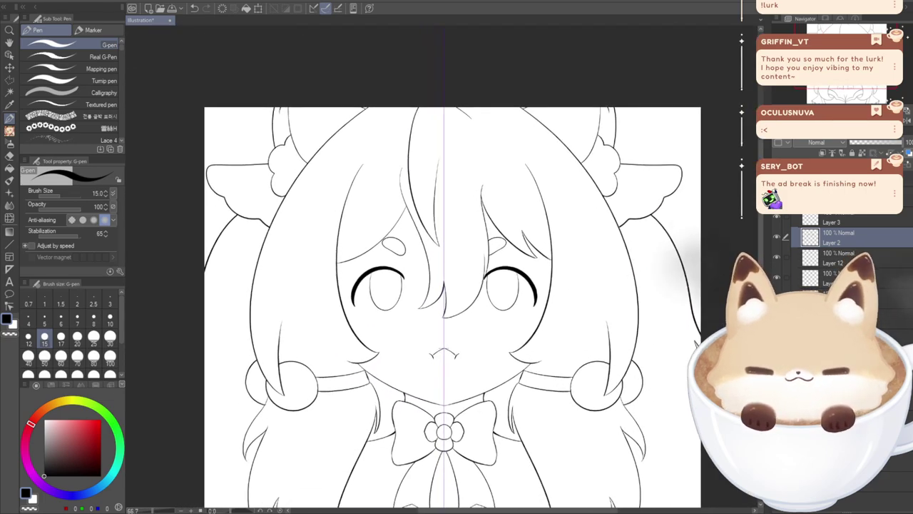
- Show the sketch and toggle the line art and sketch alternately to compare the inked face with the sketched one
left_click(777, 317)
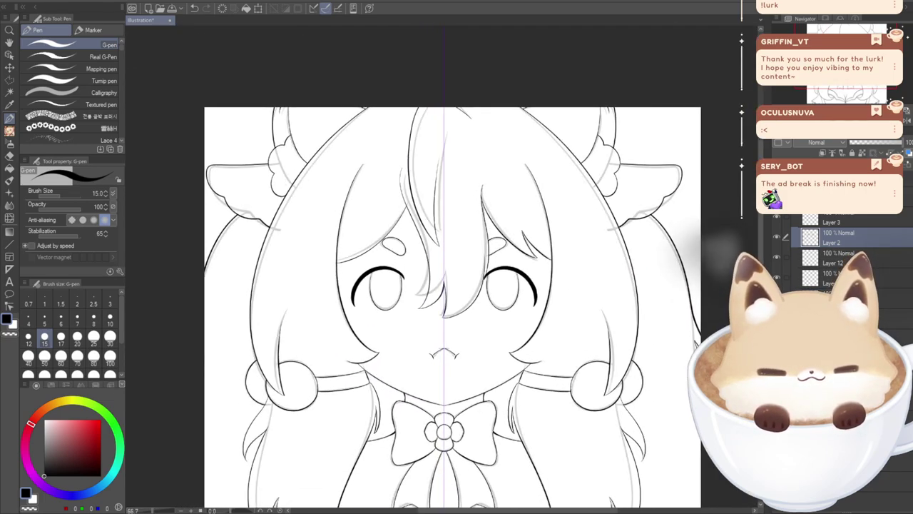
left_click(777, 177)
left_click(795, 177)
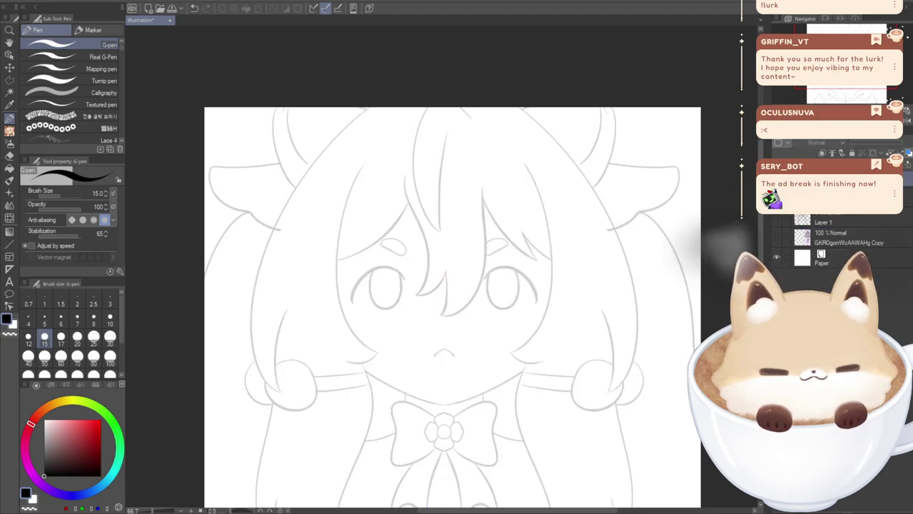
left_click(777, 198)
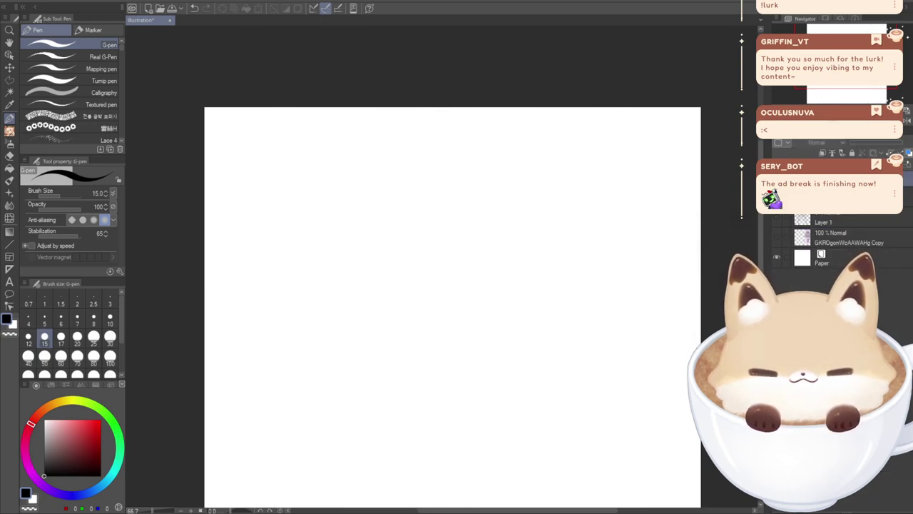
left_click(777, 177)
left_click(777, 177)
left_click(777, 198)
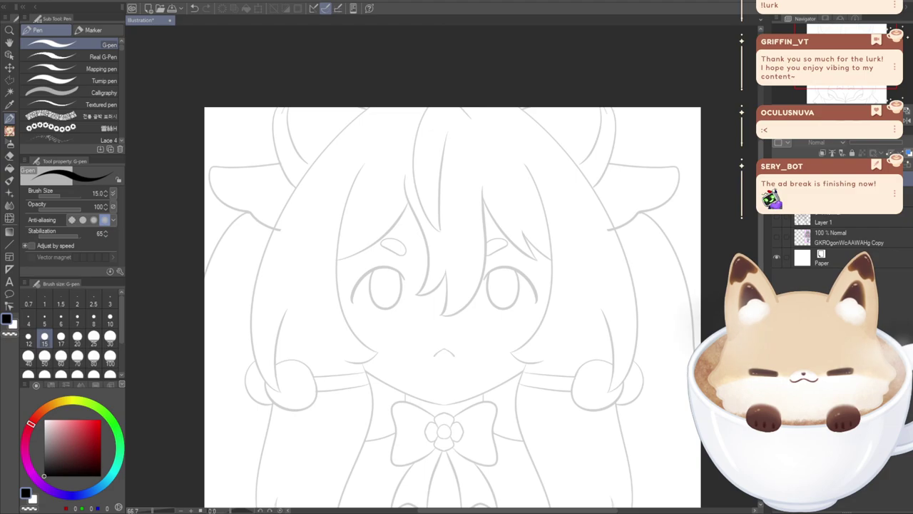
left_click(777, 198)
left_click(777, 177)
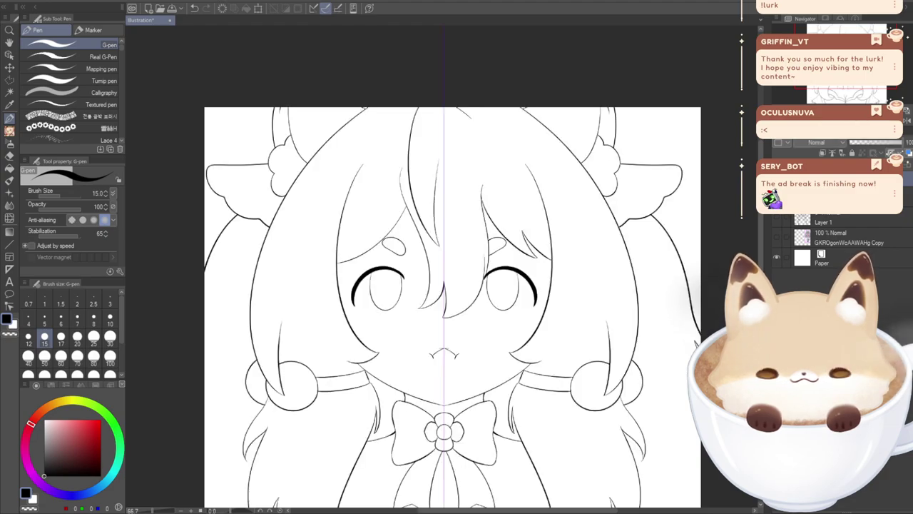
left_click(776, 178)
left_click(777, 198)
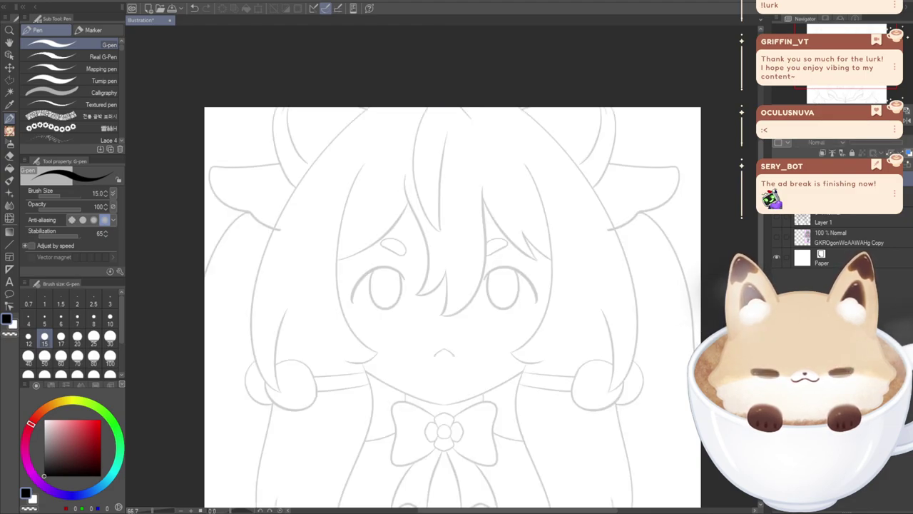
left_click(777, 197)
left_click(777, 178)
left_click(777, 197)
left_click(796, 197)
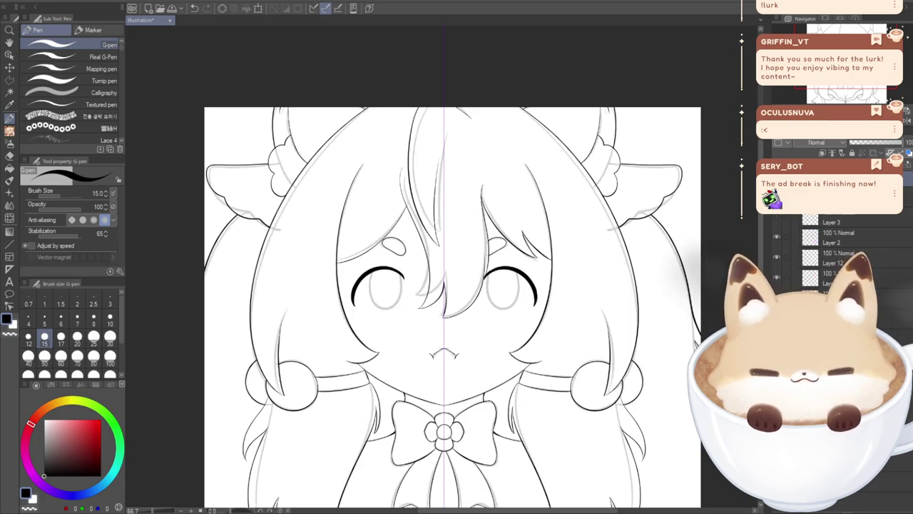
- Lower the opacity of Layer 2 with the eyelids and eyebrows to 15%
left_click(778, 237)
left_click(775, 239)
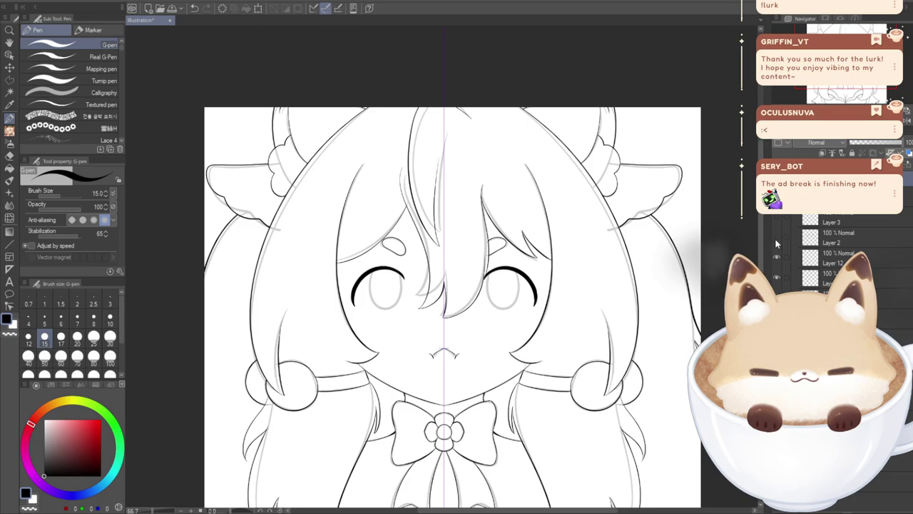
left_click(776, 241)
left_click(778, 238)
left_click(839, 238)
left_click_drag(887, 144, 860, 143)
scroll(512, 229, "up", 4)
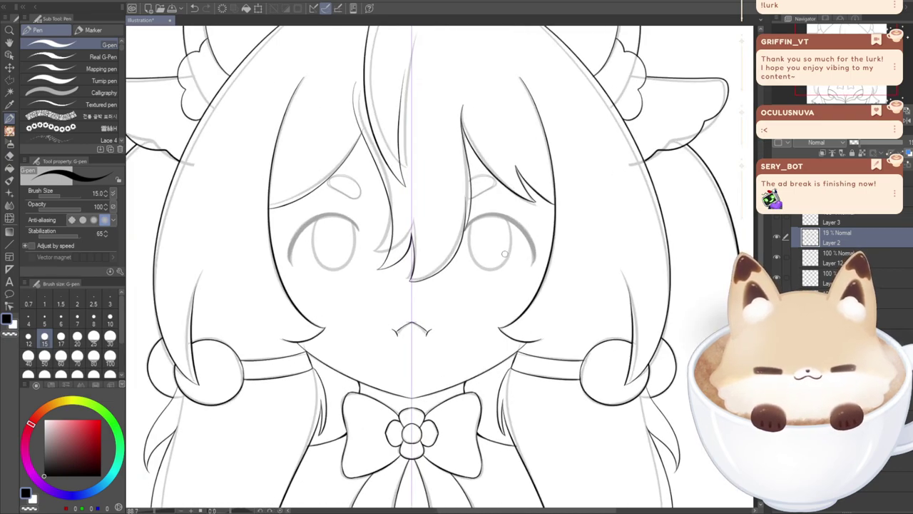
- Try to trim the lower edge and outer tip of the right-hand upper eyelid with the Hard eraser at size 20
key("e")
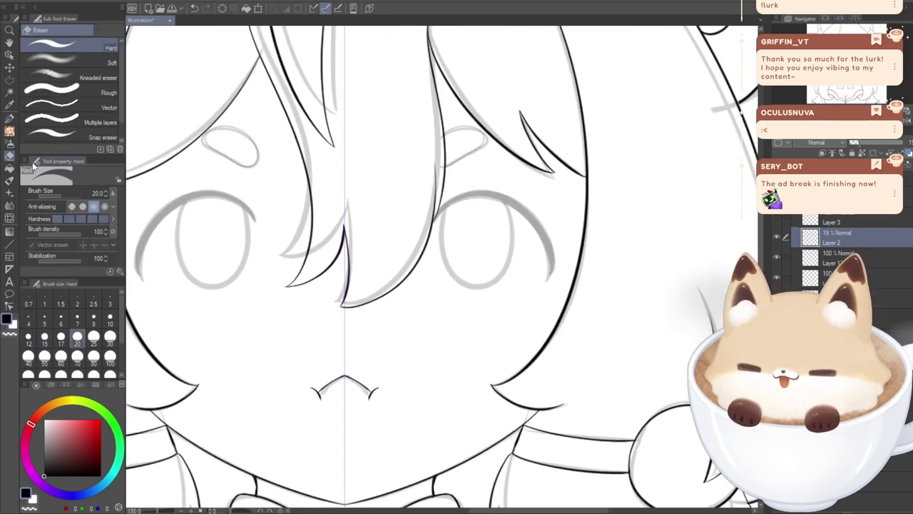
scroll(433, 226, "up", 2)
scroll(433, 225, "up", 1)
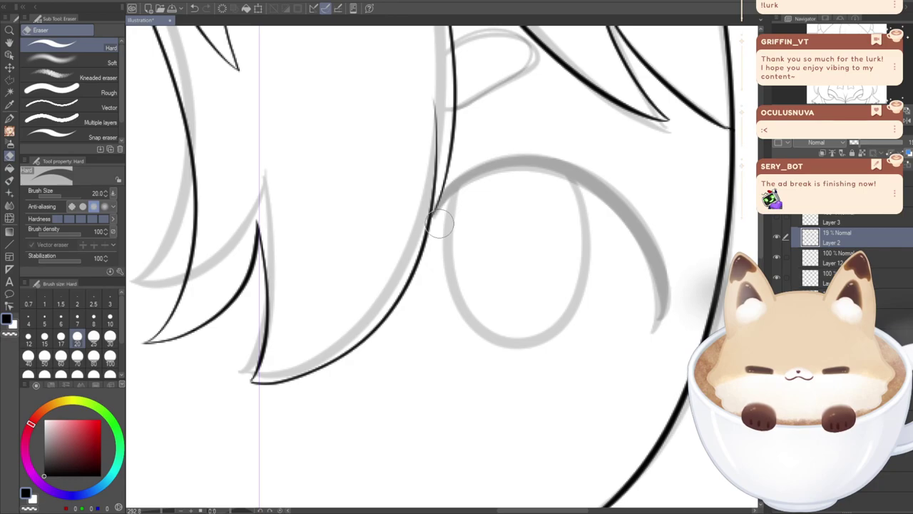
left_click_drag(552, 174, 561, 177)
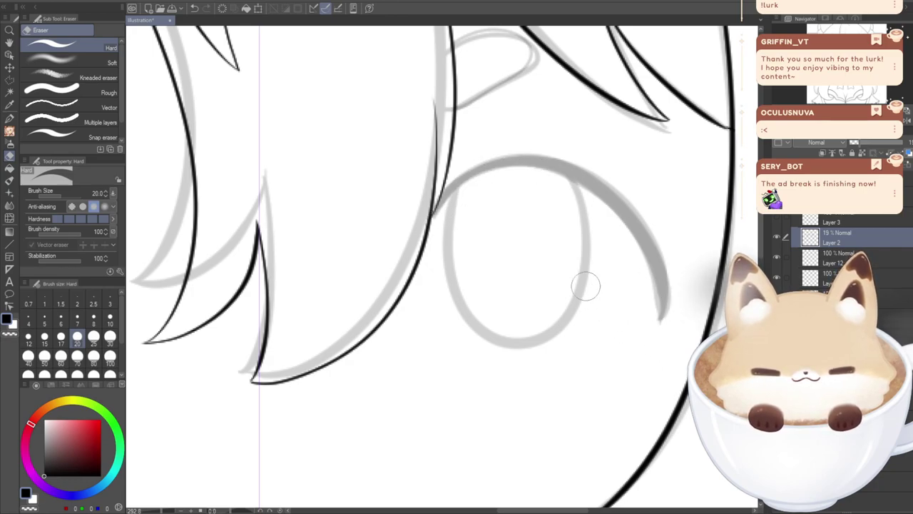
key("ctrl+z")
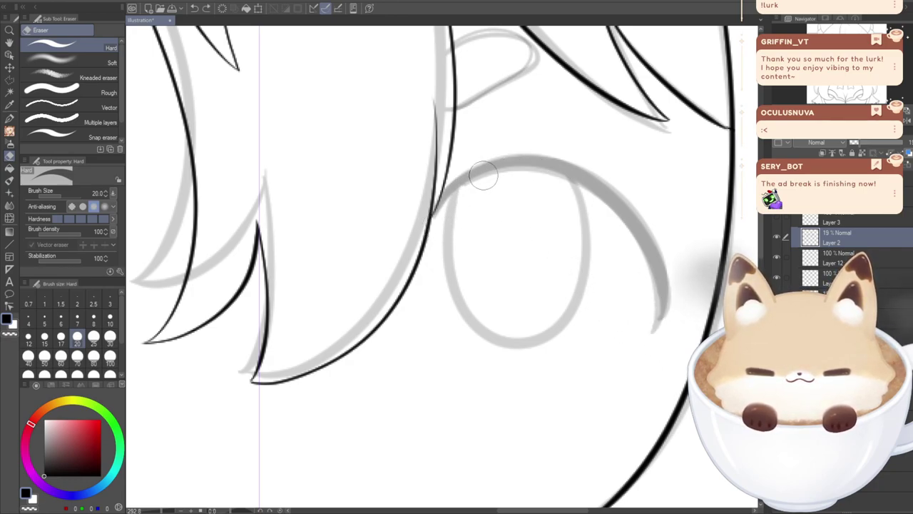
left_click_drag(658, 381, 634, 389)
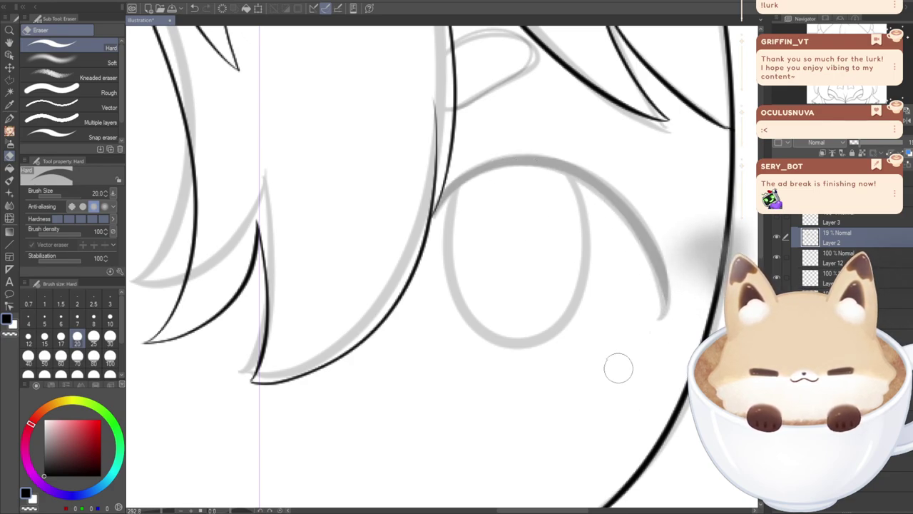
key("ctrl+z")
key("ctrl+z")
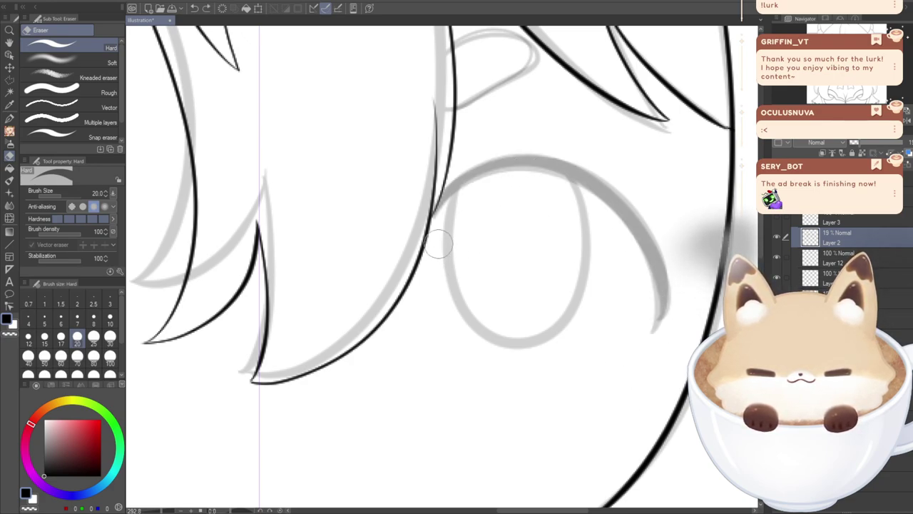
mouse_move(618, 219)
left_mouse_down()
mouse_move(659, 302)
mouse_move(652, 367)
left_mouse_up()
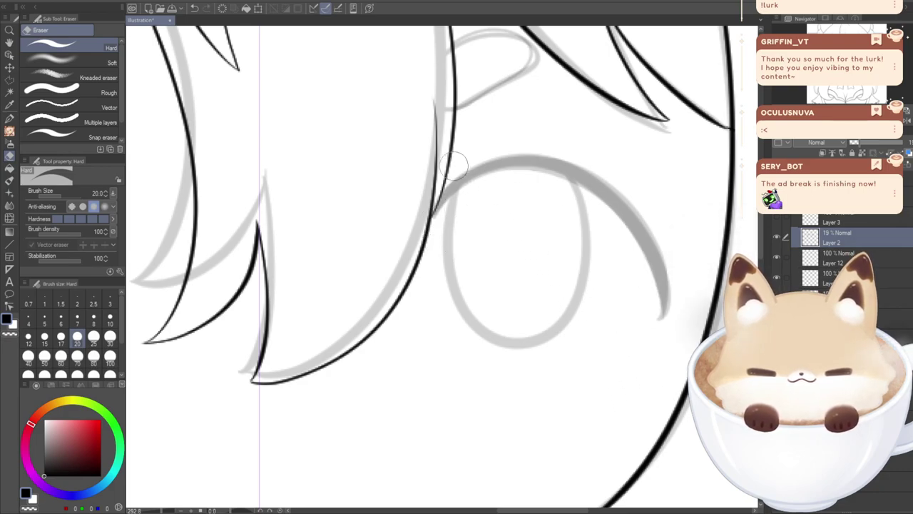
- Try to erase along the inner edge of the left-hand eyelid with the Hard eraser, then undo the trimming
key("p")
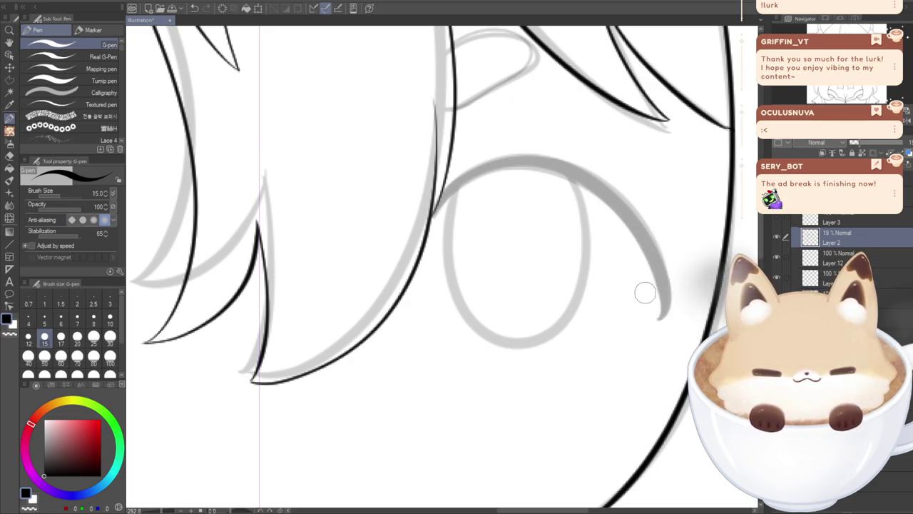
mouse_move(164, 300)
left_mouse_down()
mouse_move(354, 232)
mouse_move(728, 273)
left_mouse_up()
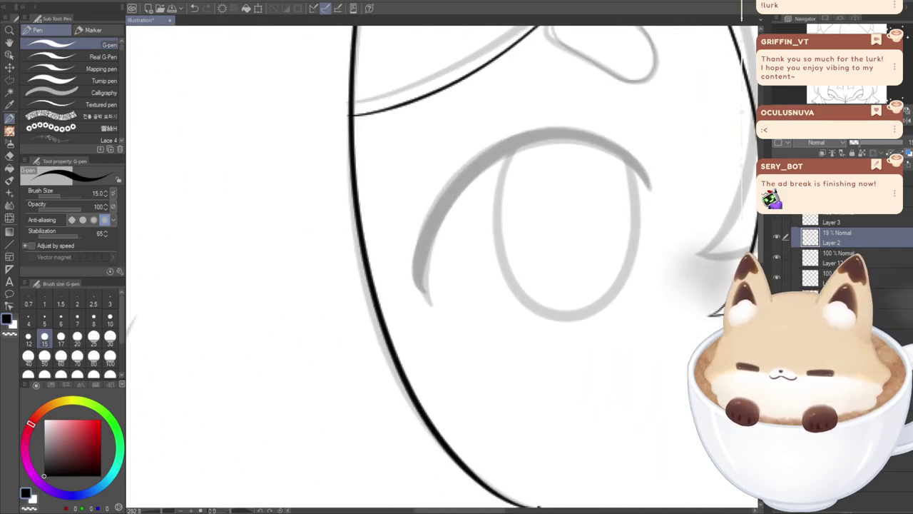
left_click(9, 157)
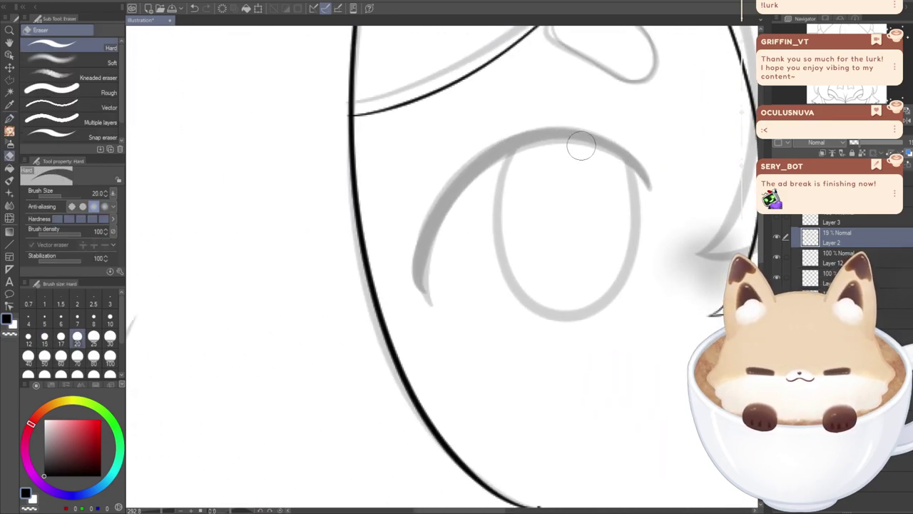
mouse_move(585, 147)
left_mouse_down()
mouse_move(504, 151)
mouse_move(447, 226)
left_mouse_up()
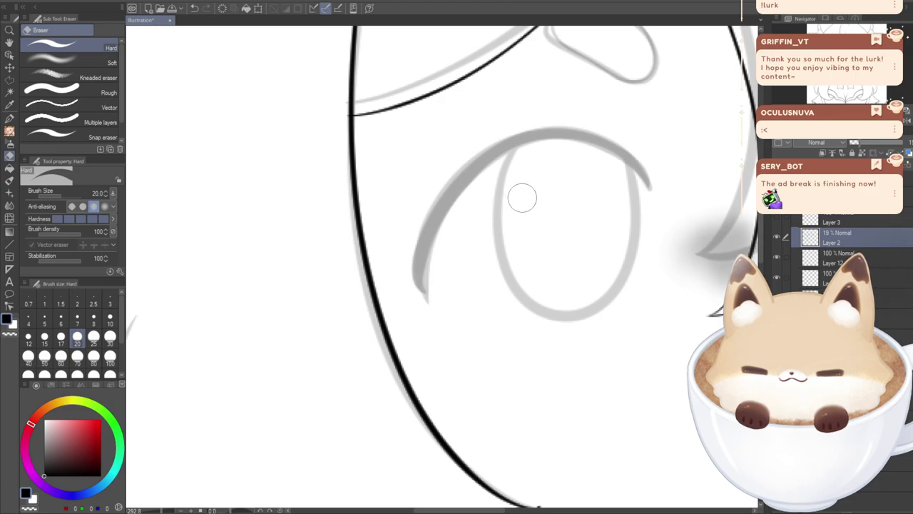
key("ctrl+z")
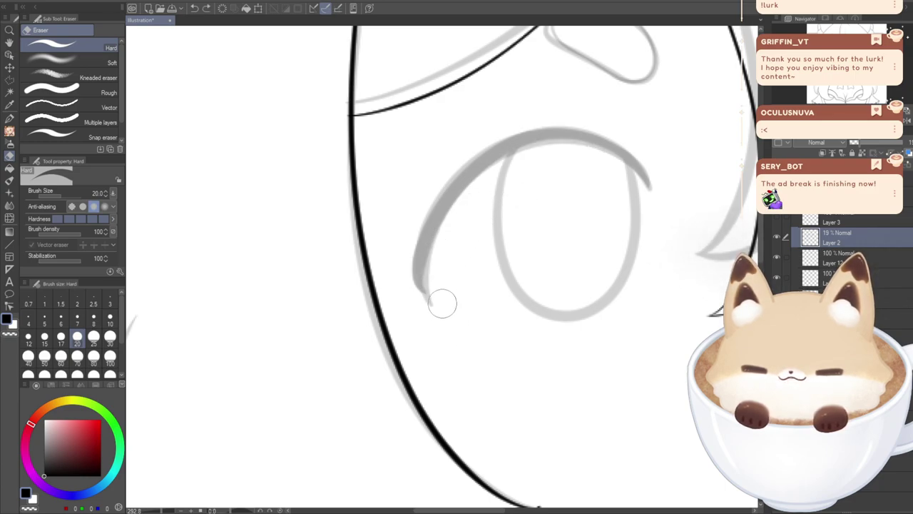
key("ctrl+z")
key("ctrl+z")
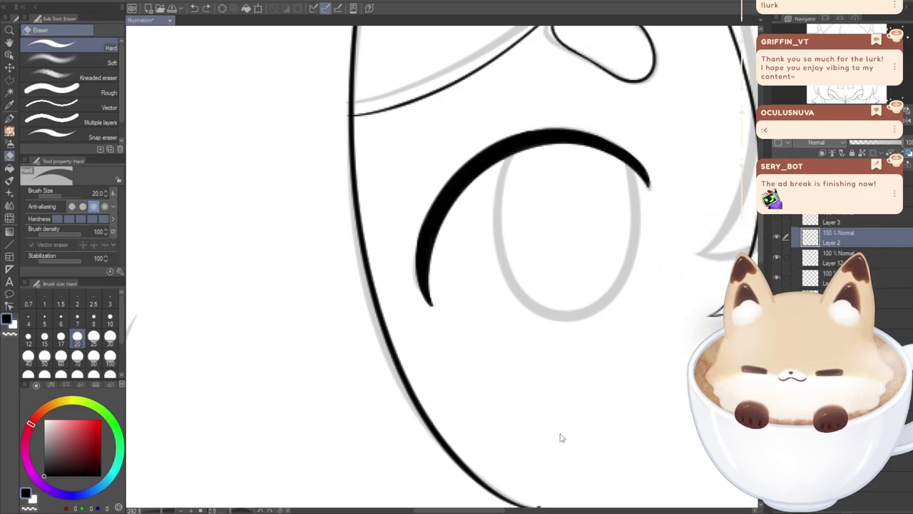
key("ctrl+y")
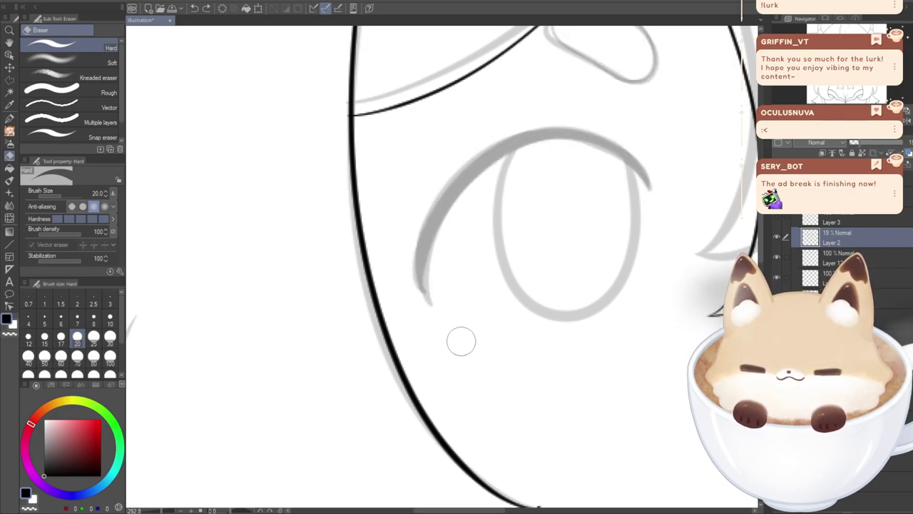
key("p")
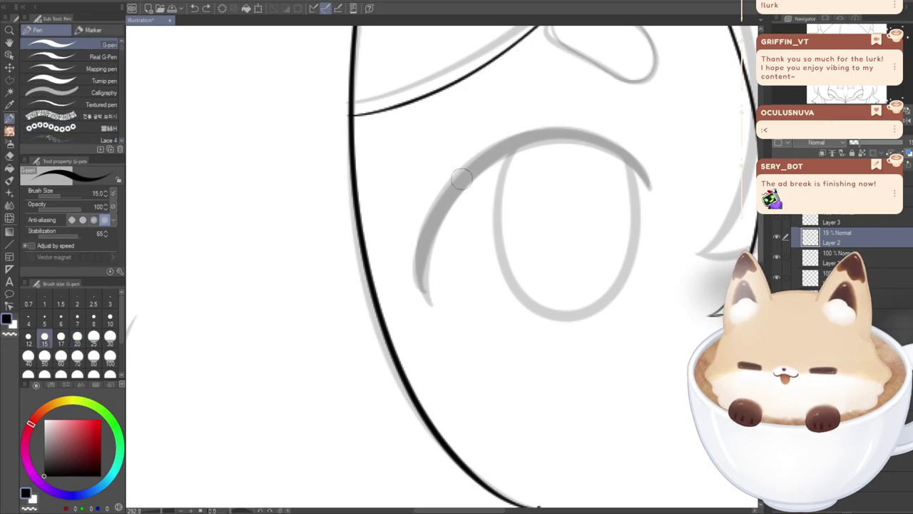
- Enclose the right-hand eye in a Polyline selection, delete the eyelid inside it on Layer 2 and deselect
left_click_drag(749, 235, 128, 274)
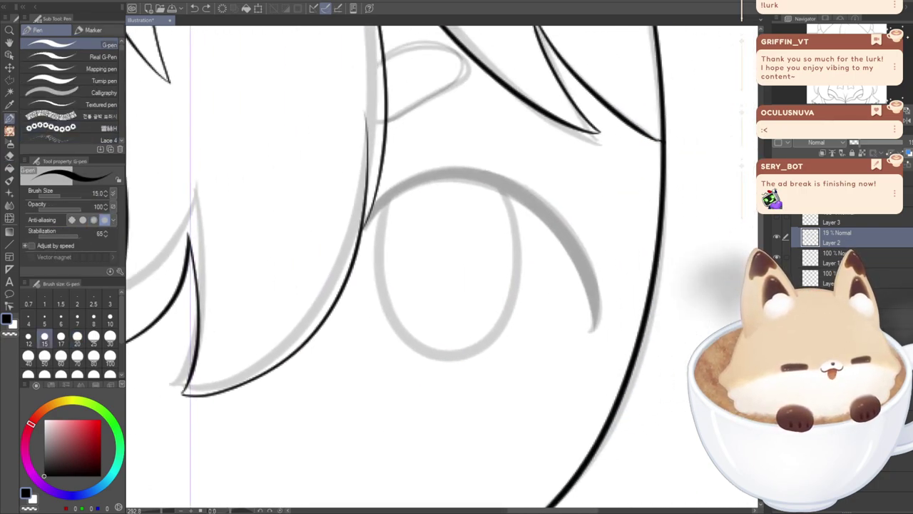
left_click(10, 81)
left_click(625, 370)
left_click(631, 210)
left_click(560, 148)
left_click(332, 150)
left_click(329, 168)
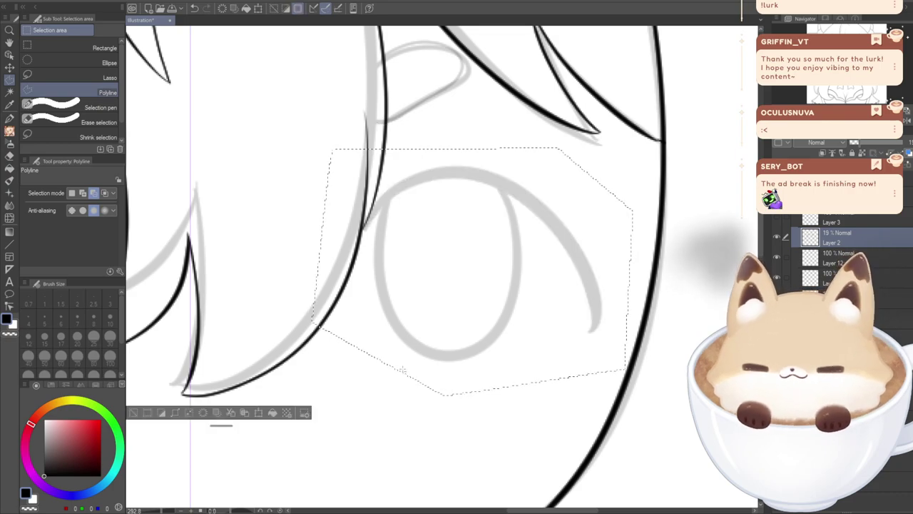
left_click(131, 414)
- Redraw the upper eyelid arc over the sketched one with the G-pen at size 15, undoing unsatisfactory strokes
key("p")
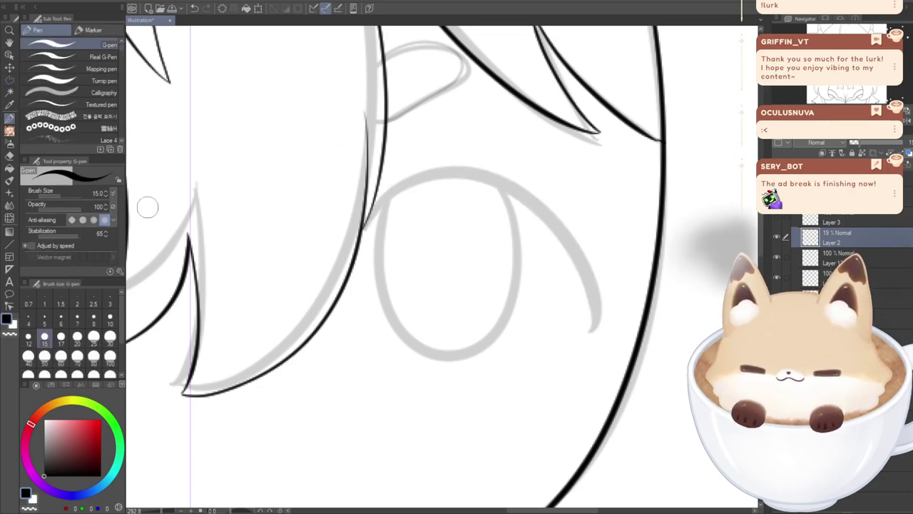
mouse_move(365, 223)
left_mouse_down()
mouse_move(417, 181)
mouse_move(501, 181)
mouse_move(576, 250)
mouse_move(593, 322)
left_mouse_up()
key("ctrl+z")
left_click_drag(586, 286, 578, 269)
mouse_move(364, 227)
left_mouse_down()
mouse_move(427, 177)
mouse_move(501, 187)
mouse_move(563, 270)
left_mouse_up()
key("ctrl+z")
mouse_move(390, 199)
left_mouse_down()
mouse_move(445, 178)
mouse_move(535, 211)
mouse_move(581, 281)
left_mouse_up()
key("ctrl+z")
mouse_move(394, 192)
left_mouse_down()
mouse_move(546, 216)
mouse_move(545, 267)
left_mouse_up()
mouse_move(389, 187)
left_mouse_down()
mouse_move(514, 188)
mouse_move(545, 211)
left_mouse_up()
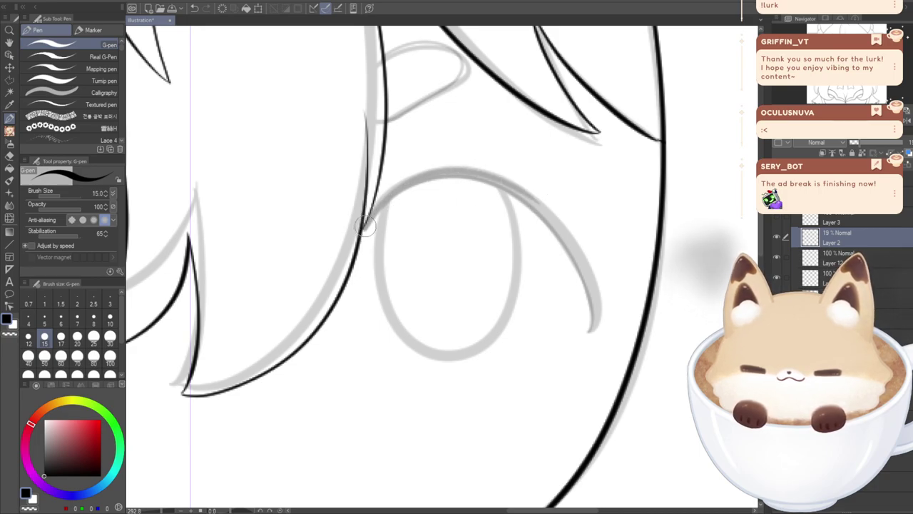
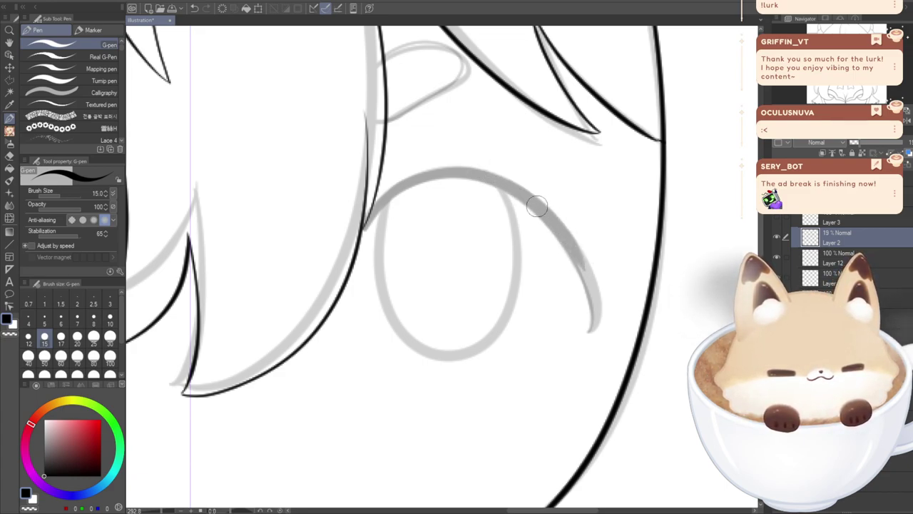
- Extend the redrawn eyelid to its outer tip and fill that end out to the sketched width
left_click_drag(576, 249, 587, 330)
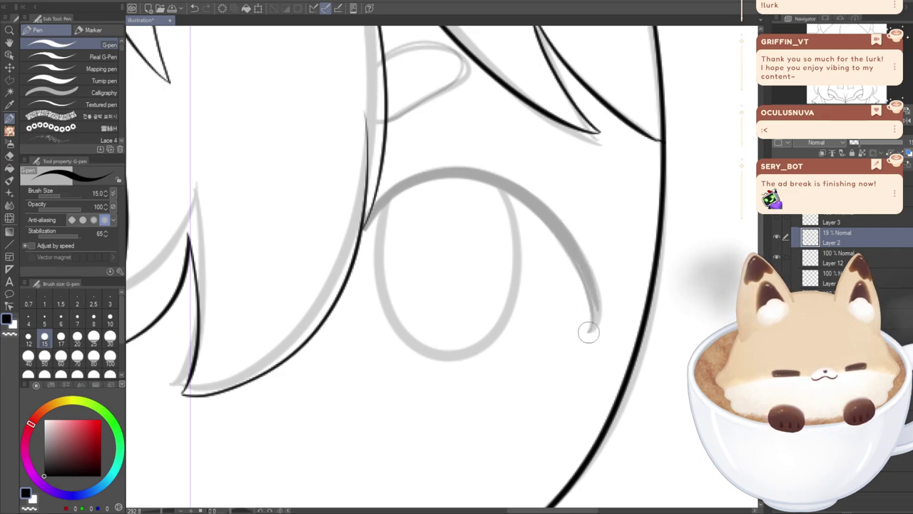
mouse_move(597, 281)
left_mouse_down()
mouse_move(589, 284)
mouse_move(592, 330)
left_mouse_up()
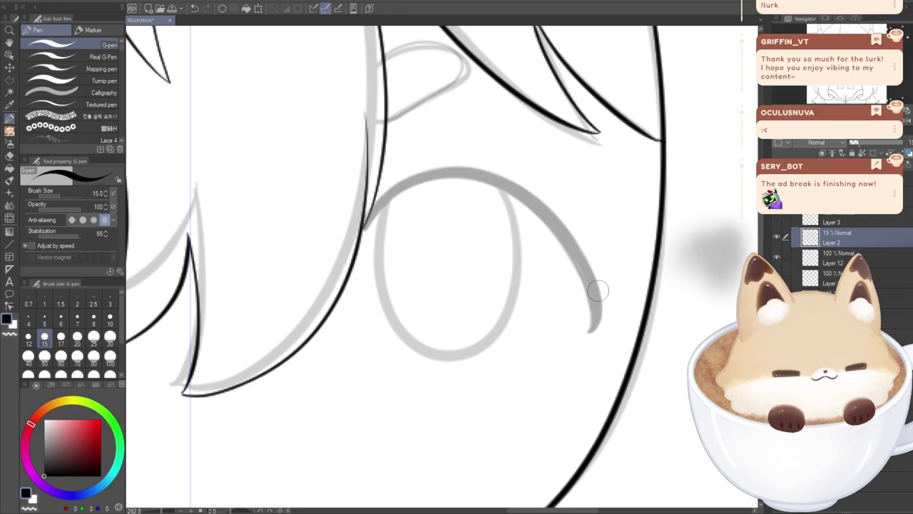
key("ctrl+z")
mouse_move(601, 291)
left_mouse_down()
mouse_move(552, 210)
mouse_move(519, 192)
left_mouse_up()
key("ctrl+z")
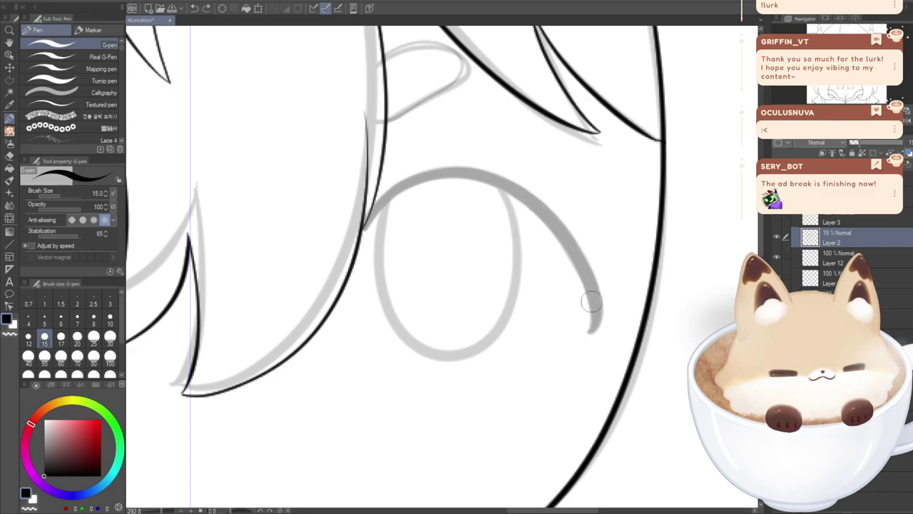
- Display the inked irises instead of the sketch and raise the opacity of Layer 2 to 100%
left_click(777, 298)
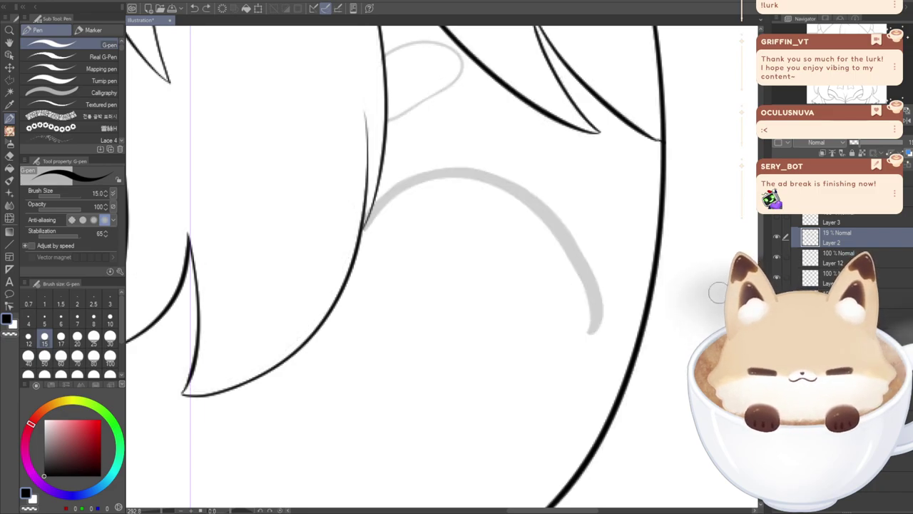
left_click(777, 217)
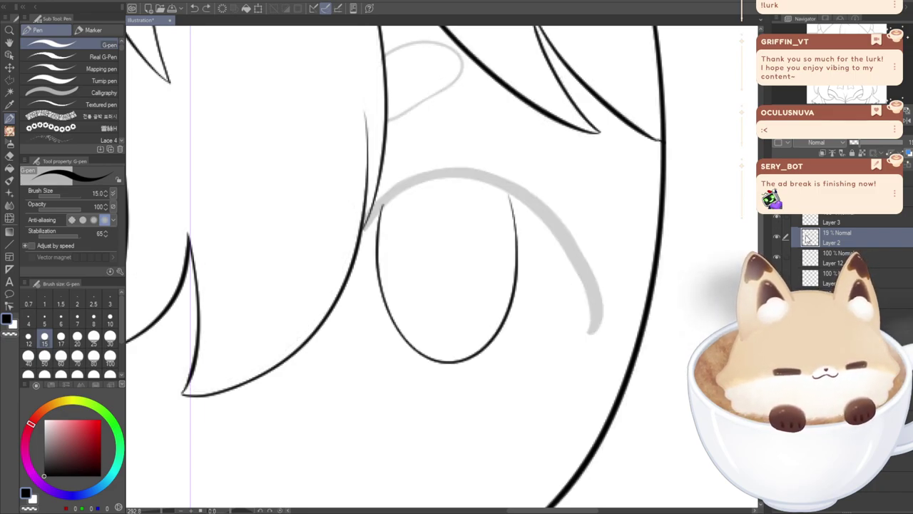
left_click_drag(874, 144, 905, 143)
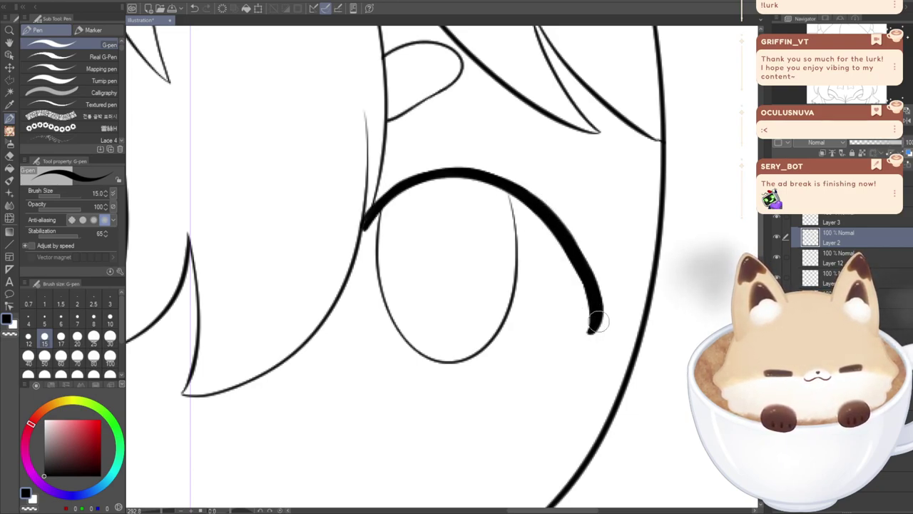
- Thicken the outer half of the eyelid along its inner edge with the G-pen at size 15
mouse_move(594, 314)
left_mouse_down()
mouse_move(589, 262)
mouse_move(547, 205)
left_mouse_up()
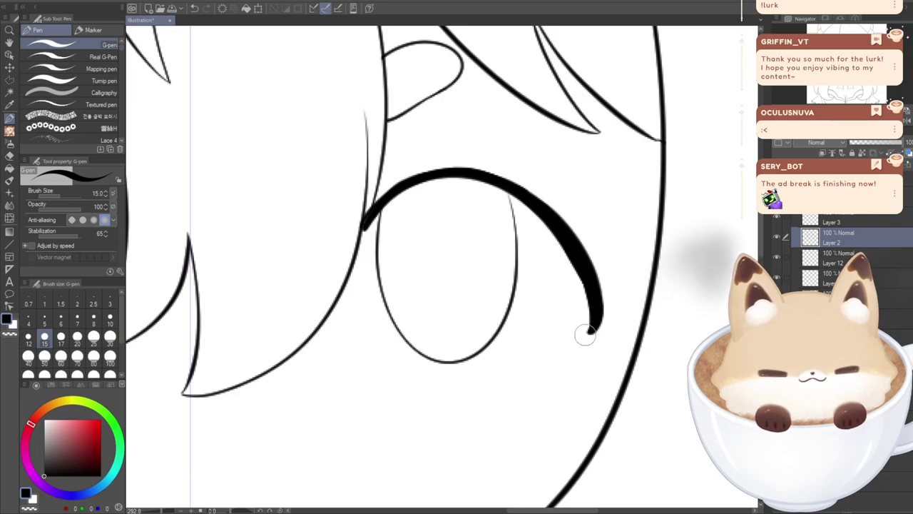
mouse_move(590, 322)
left_mouse_down()
mouse_move(586, 335)
mouse_move(540, 207)
left_mouse_up()
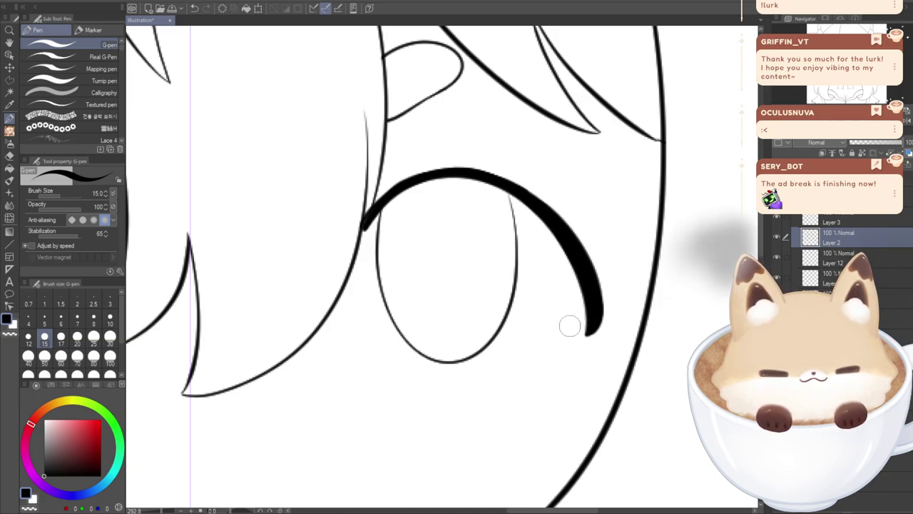
key("ctrl+z")
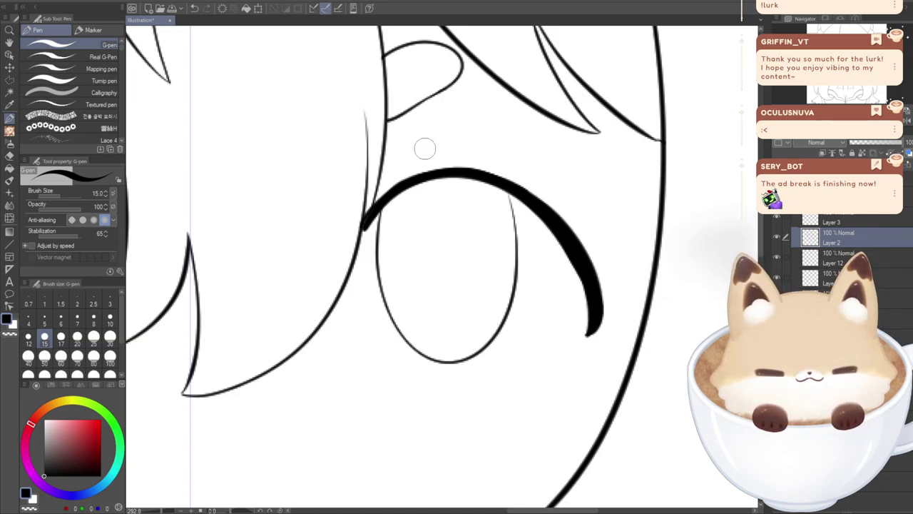
- Shave the inner edge of the eyelid's outer half into a smooth curve with the Hard eraser at size 20
key("e")
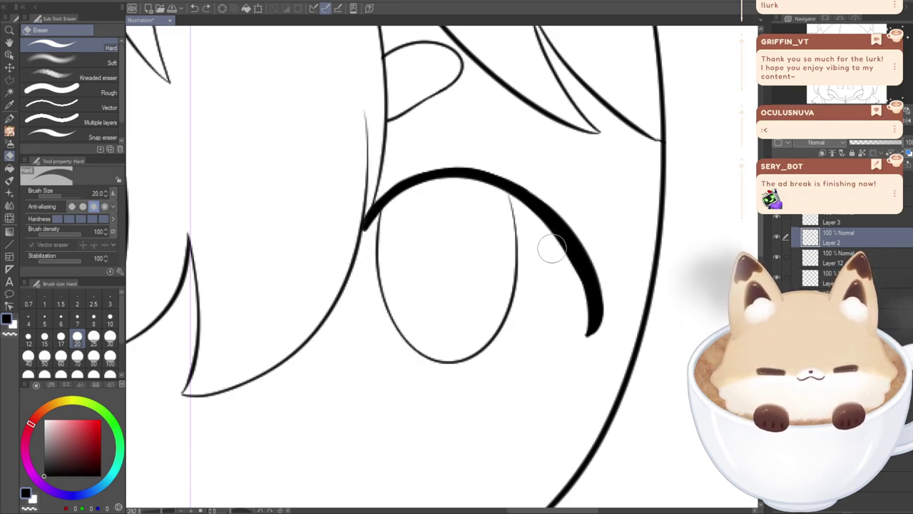
mouse_move(521, 208)
left_mouse_down()
mouse_move(573, 271)
mouse_move(577, 376)
left_mouse_up()
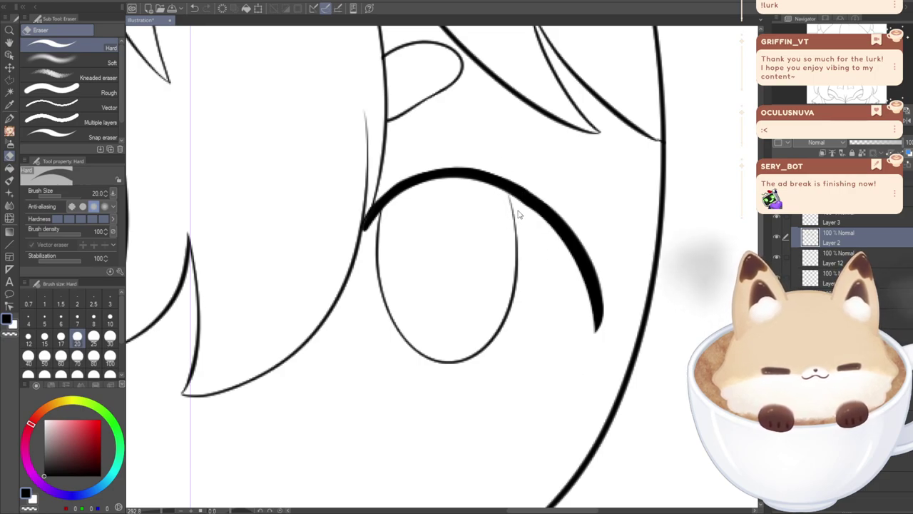
key("ctrl+z")
mouse_move(504, 196)
left_mouse_down()
mouse_move(545, 236)
mouse_move(586, 348)
mouse_move(564, 390)
left_mouse_up()
key("ctrl+z")
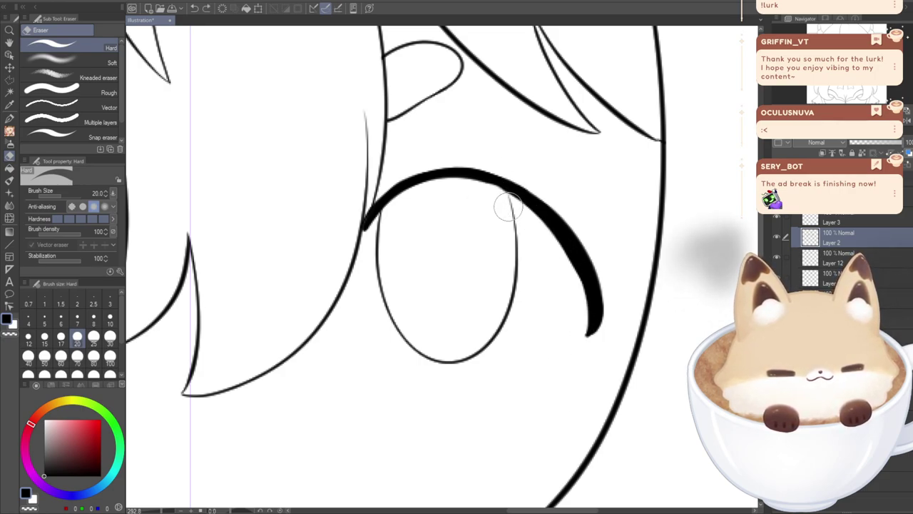
mouse_move(504, 204)
left_mouse_down()
mouse_move(566, 274)
mouse_move(581, 365)
left_mouse_up()
key("ctrl+z")
mouse_move(499, 203)
left_mouse_down()
mouse_move(578, 281)
mouse_move(566, 411)
left_mouse_up()
key("ctrl+z")
mouse_move(479, 193)
left_mouse_down()
mouse_move(534, 228)
mouse_move(579, 296)
mouse_move(582, 331)
left_mouse_up()
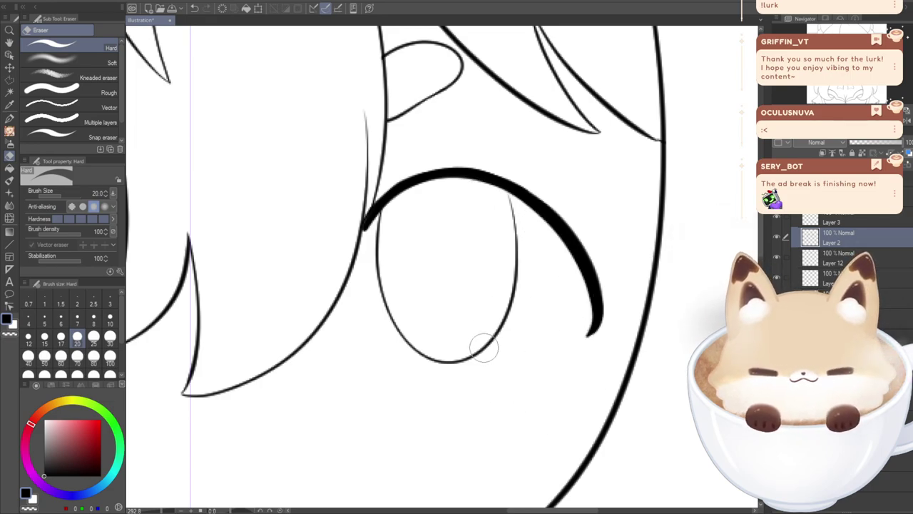
scroll(484, 348, "down", 5)
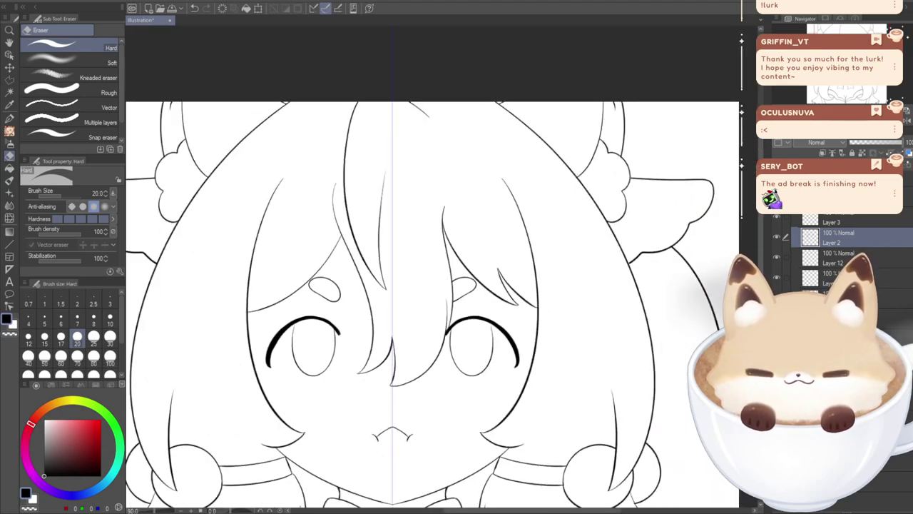
left_click_drag(428, 328, 554, 232)
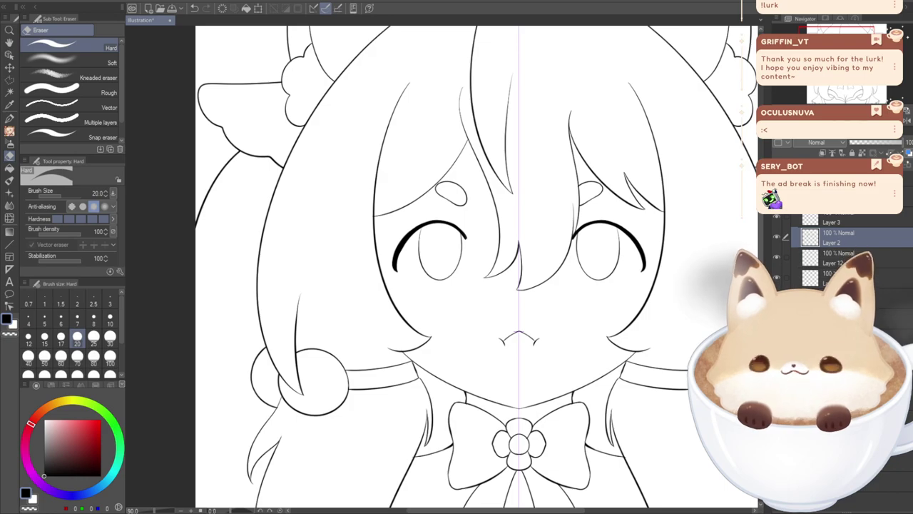
- Thin the outer half of the eyelid further along its inner edge with the Hard eraser at size 20
scroll(414, 303, "up", 3)
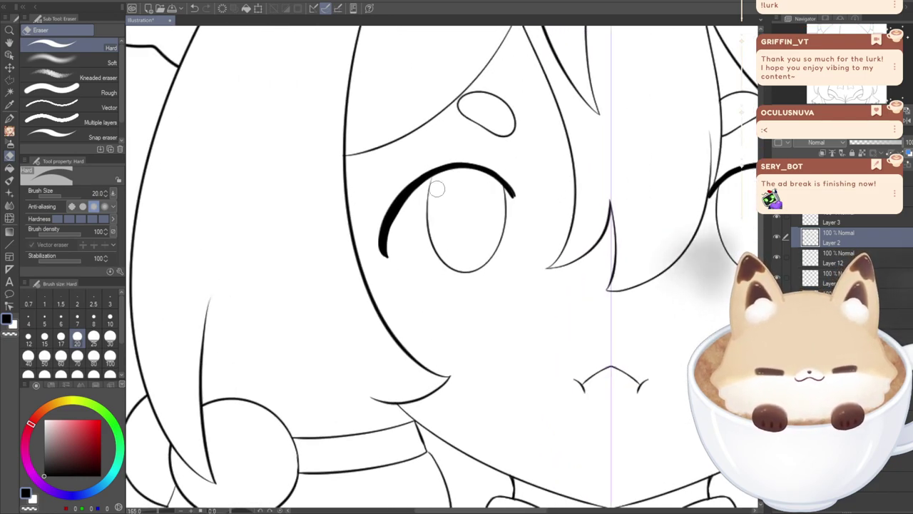
mouse_move(438, 180)
left_mouse_down()
mouse_move(400, 210)
mouse_move(391, 266)
left_mouse_up()
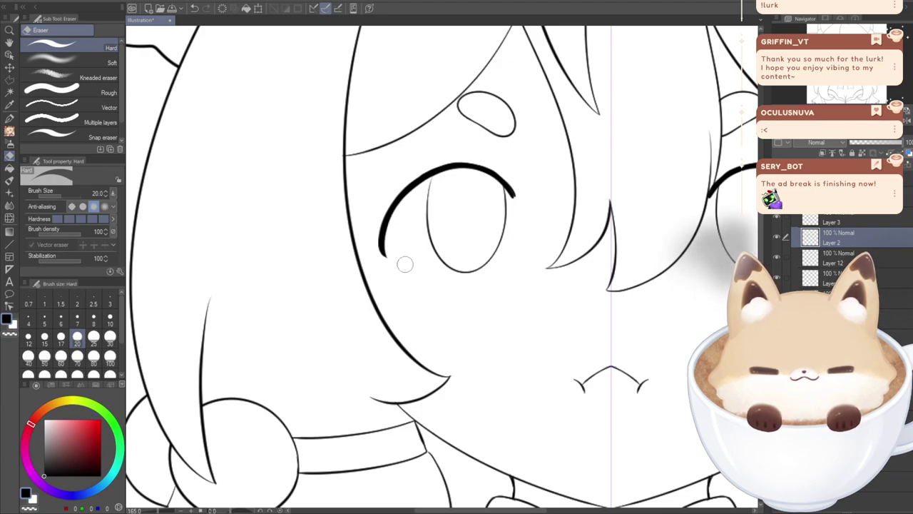
left_click_drag(546, 508, 565, 508)
scroll(499, 418, "down", 6)
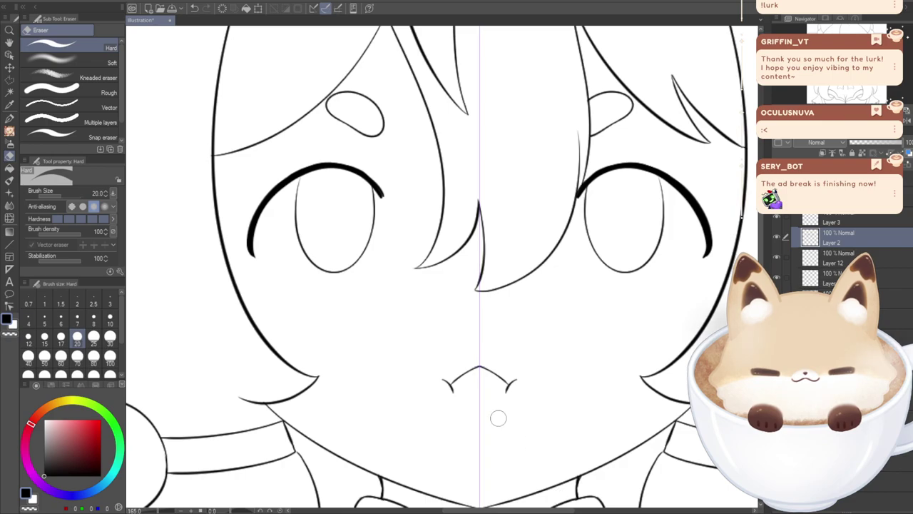
left_click_drag(499, 418, 487, 279)
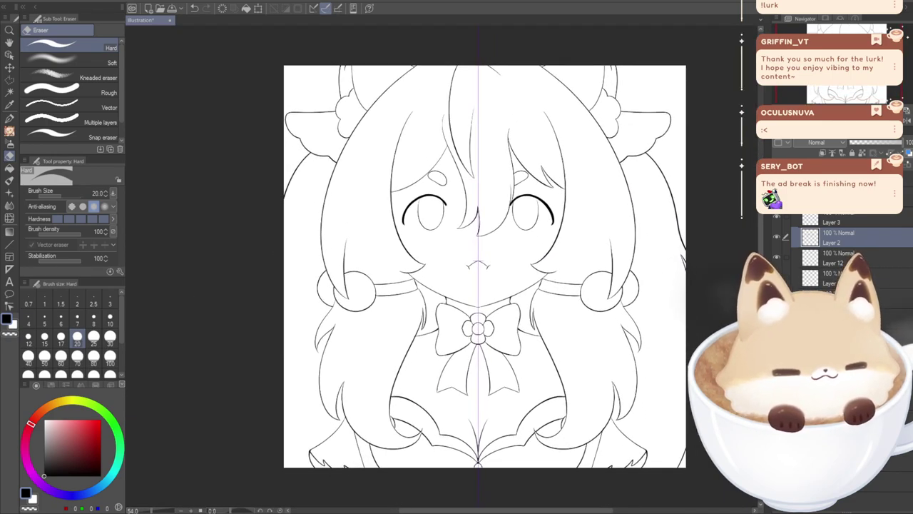
- Select the finished line art above the sketch layers and set it as the reference layer for filling
left_click(842, 321)
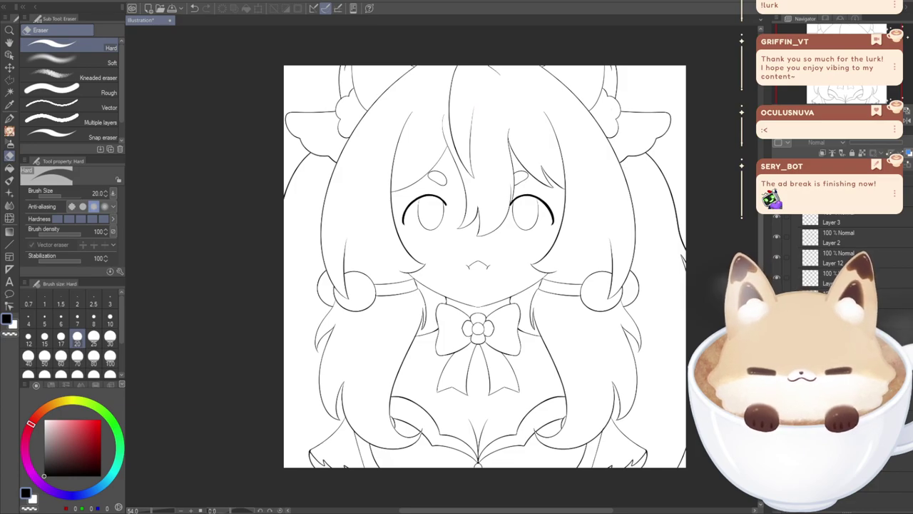
key("p")
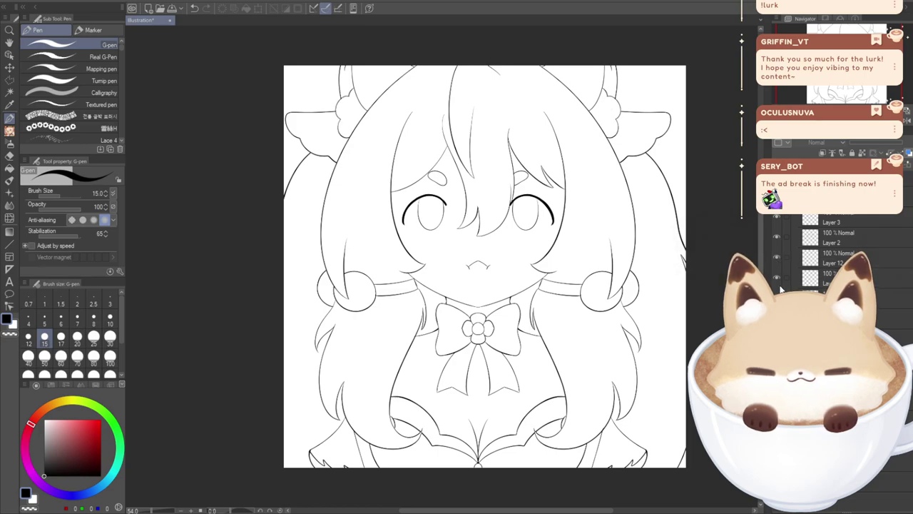
left_click(794, 197)
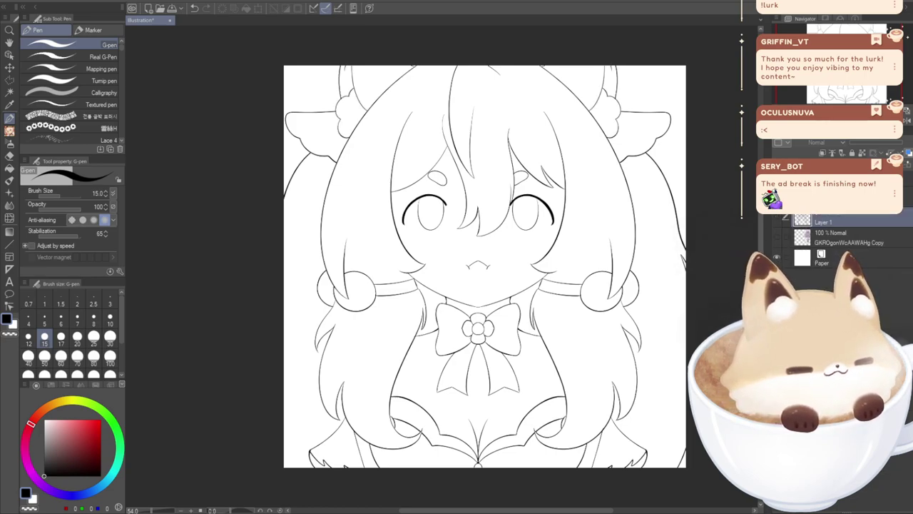
left_click(822, 216)
left_click_drag(823, 216, 822, 186)
left_click(827, 174)
left_click(833, 153)
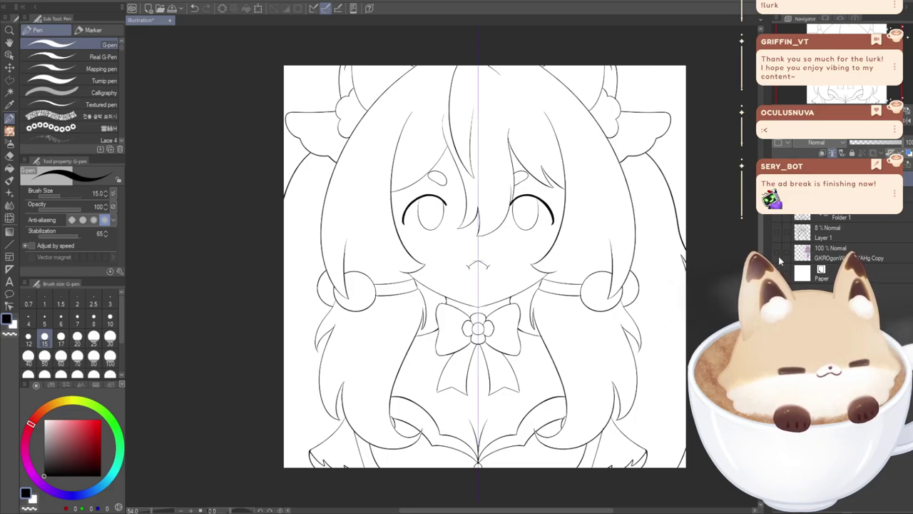
- Fill the face, chest and arms on a new layer with the light skin colour sampled from the reference illustration
left_click(777, 252)
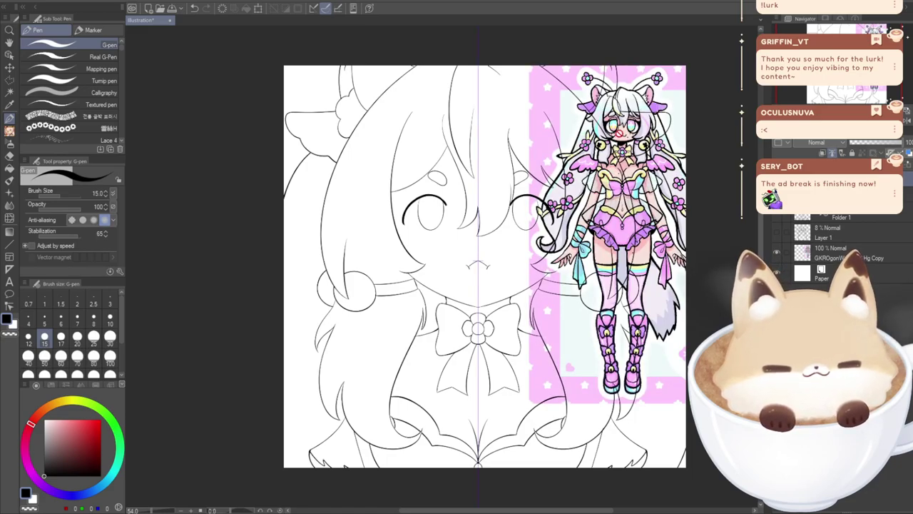
left_click(622, 131, "alt")
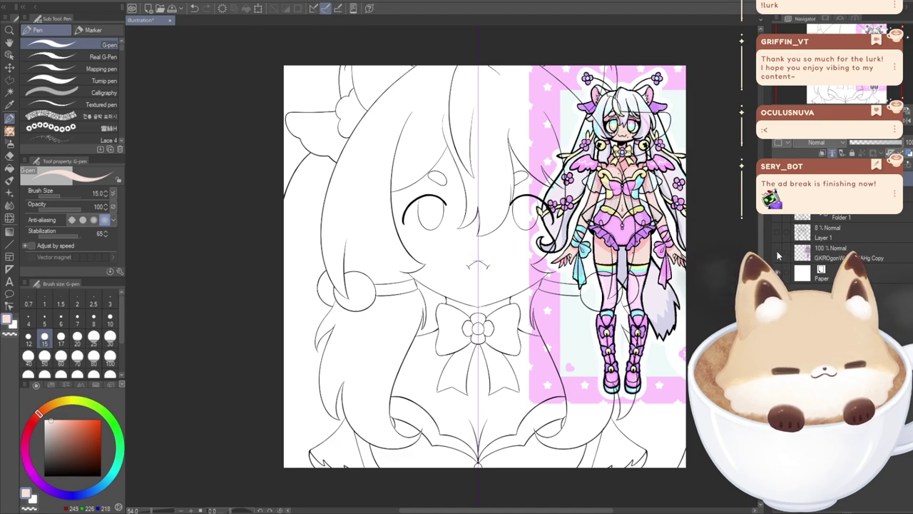
left_click(777, 252)
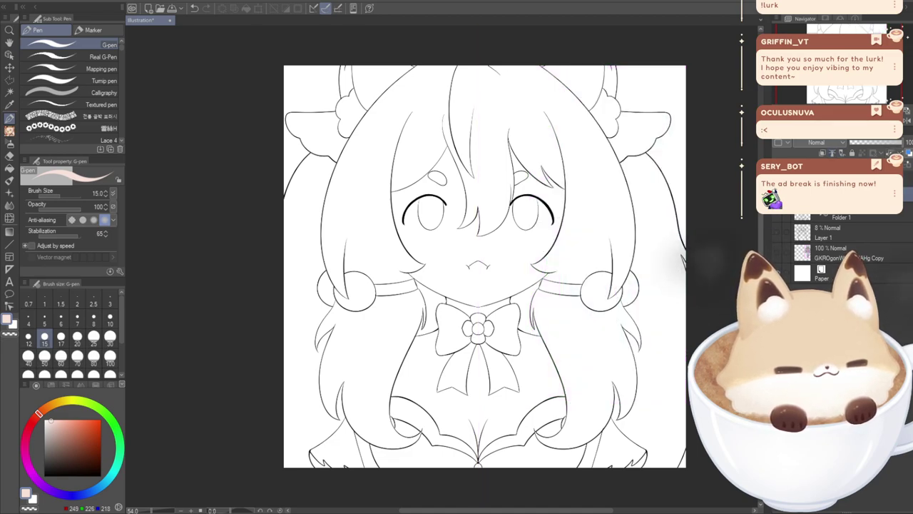
key("ctrl+shift+n")
key("g")
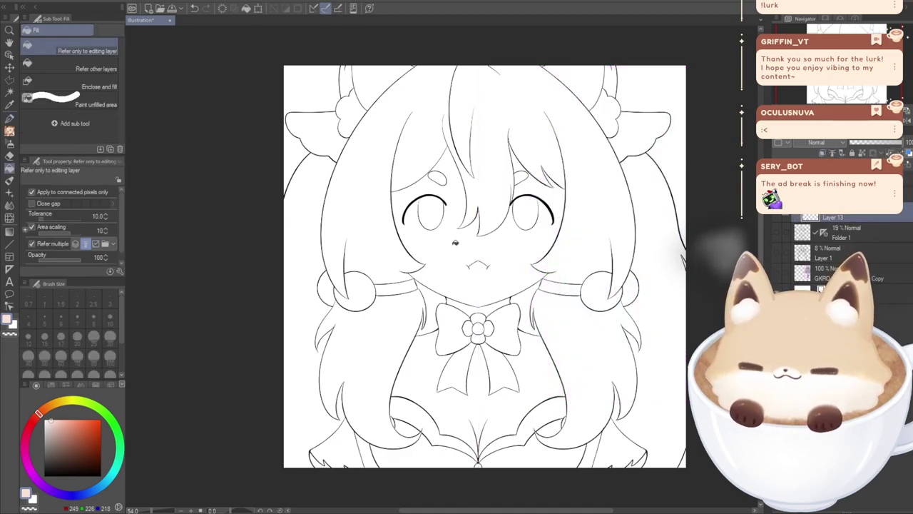
left_click(456, 242)
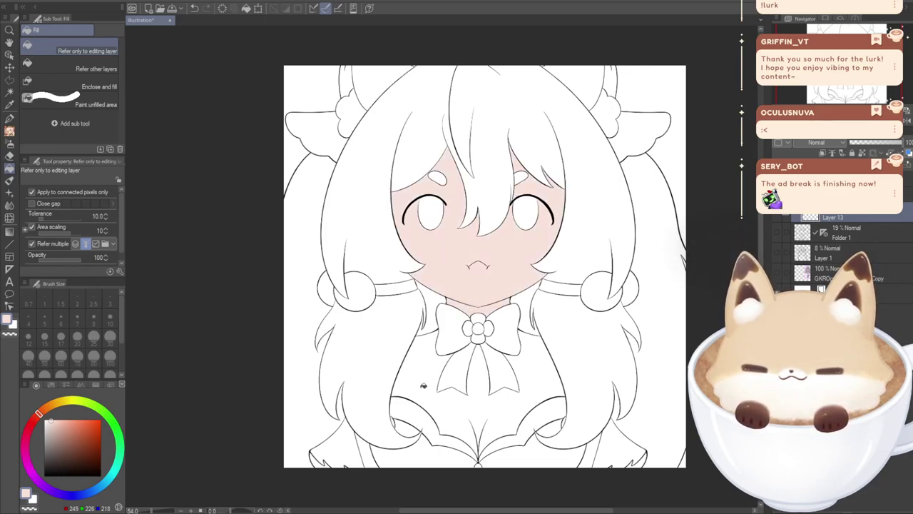
left_click(418, 380)
left_click(368, 455)
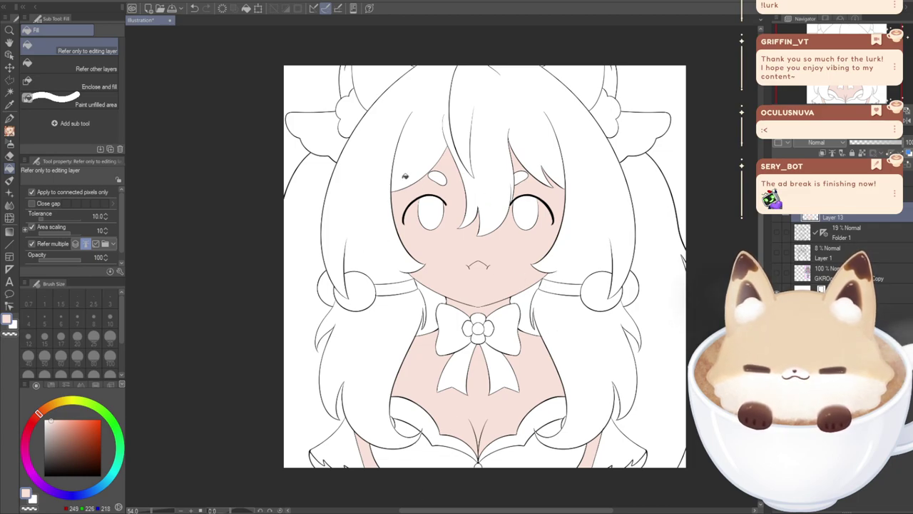
- Sample the white hair colour from the reference illustration and add a new layer beneath it
left_click(783, 275)
left_click(618, 102, "alt")
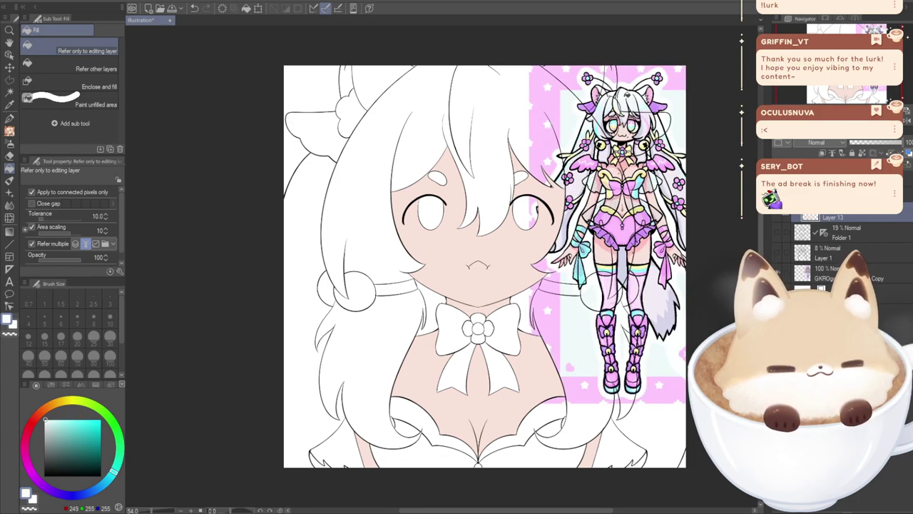
left_click(780, 276)
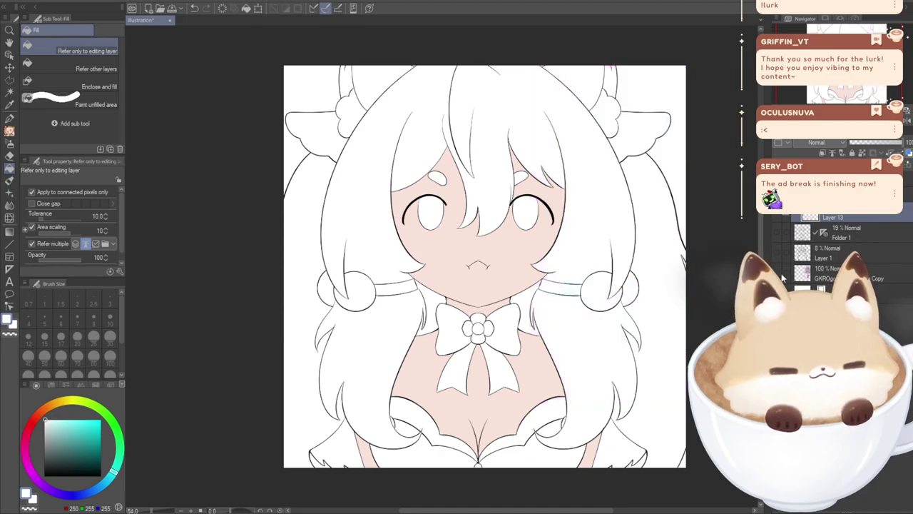
left_click(786, 163)
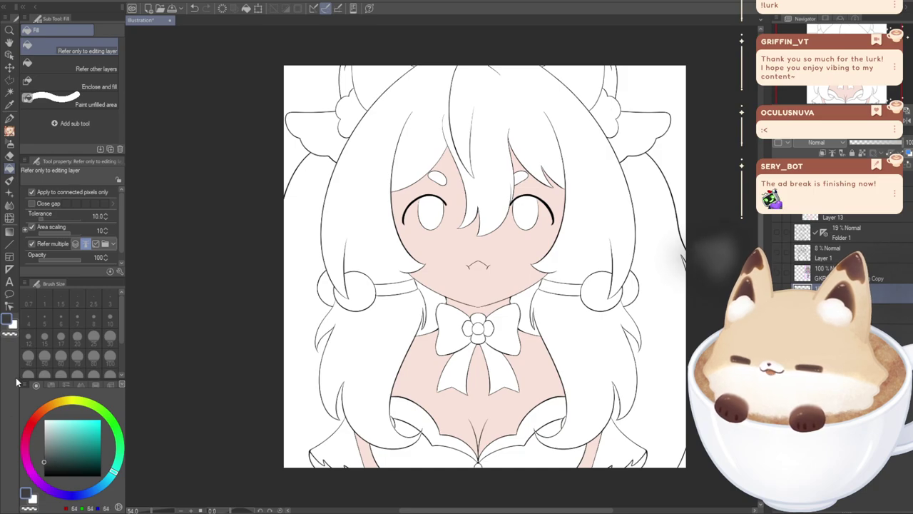
- Try flooding the whole new layer with dark grey (64, 64, 64) and with hair white, without referring to other layers
left_click(31, 243)
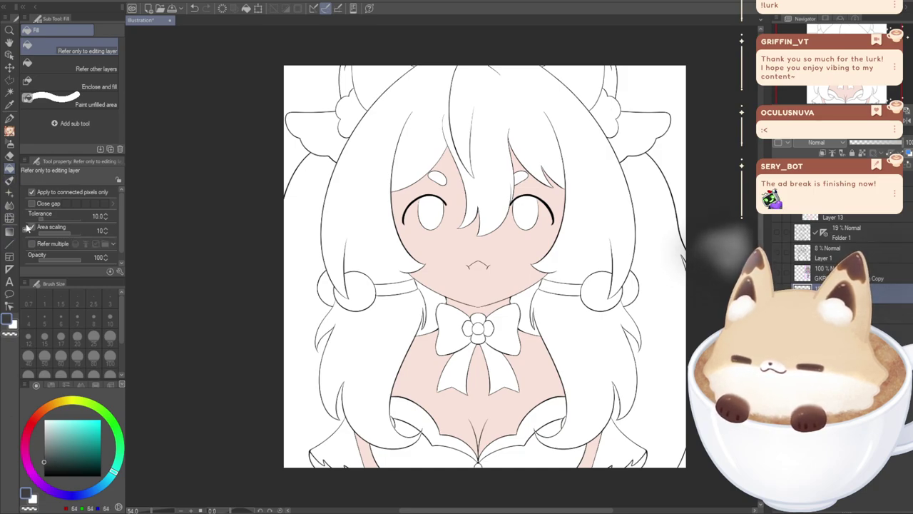
left_click(301, 88)
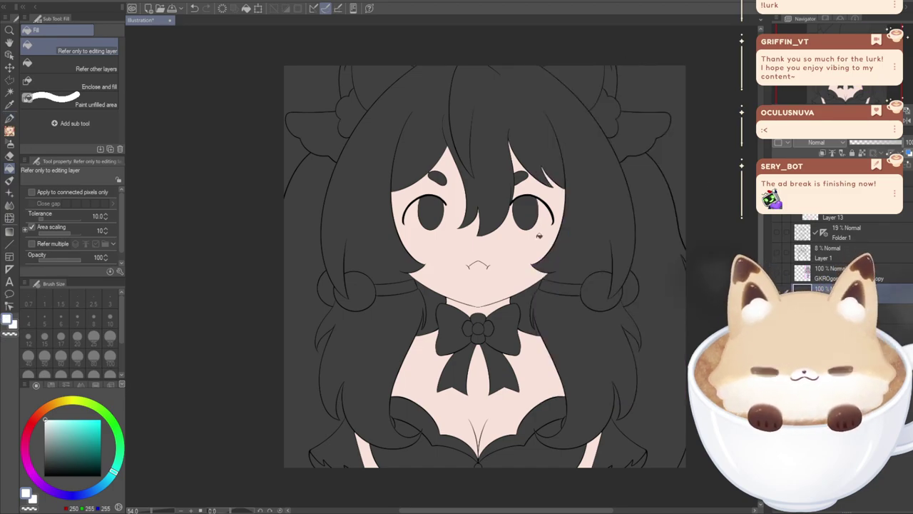
left_click(480, 139)
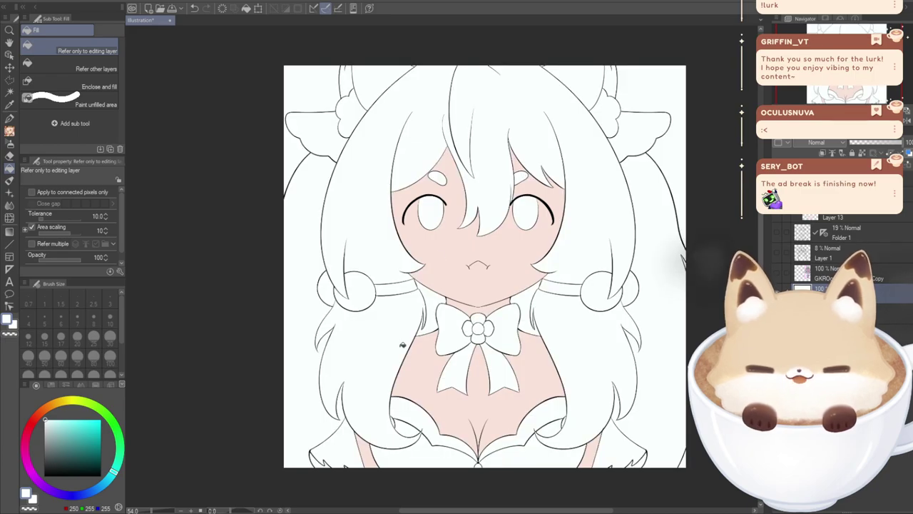
- Undo the overall white fill and fill the front hair, both ponytails and the back hair white within the reference line art
left_click(31, 243)
left_click(32, 192)
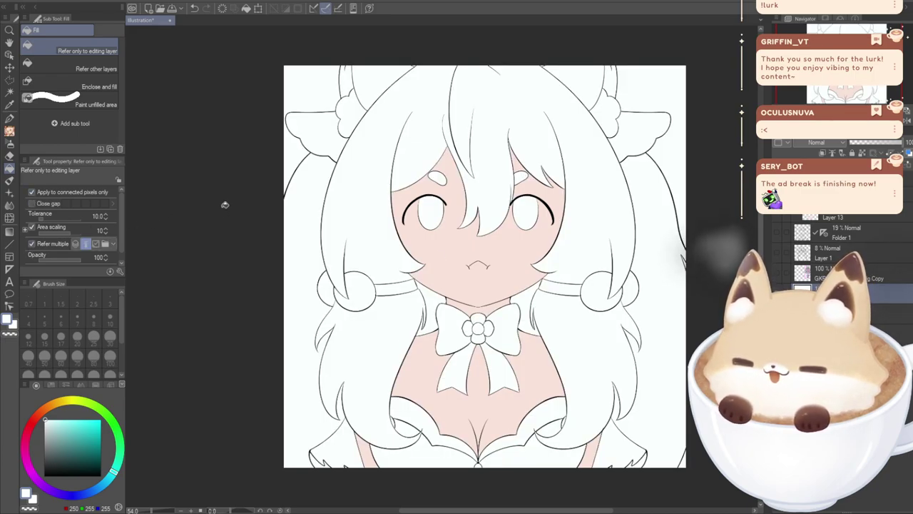
key("ctrl+z")
left_click(485, 84)
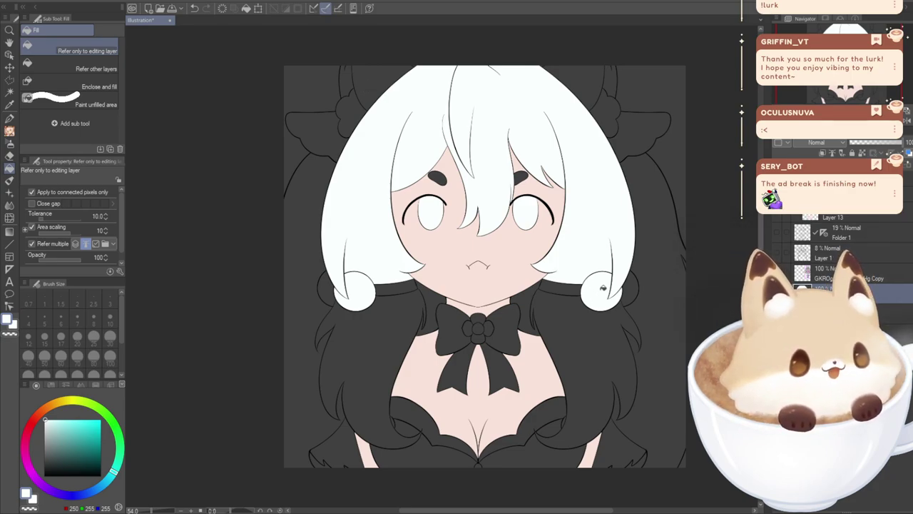
left_click(571, 348)
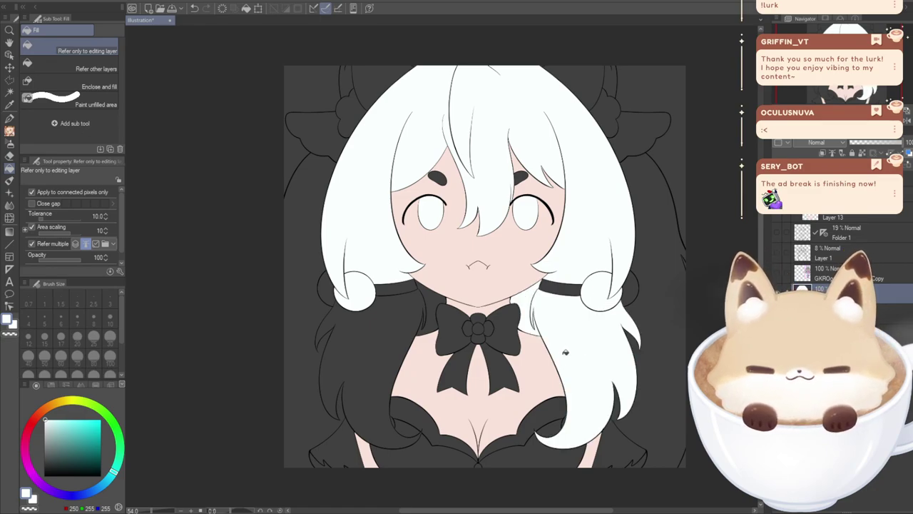
left_click(392, 325)
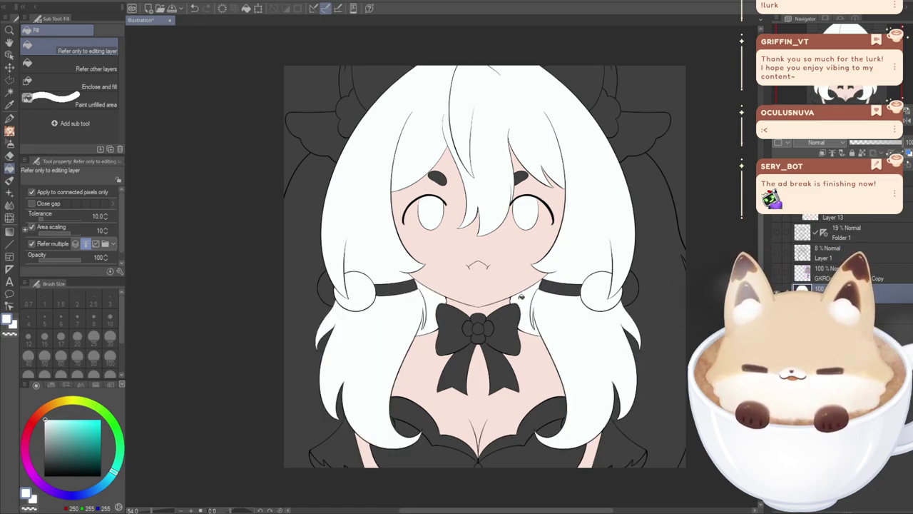
left_click(651, 307)
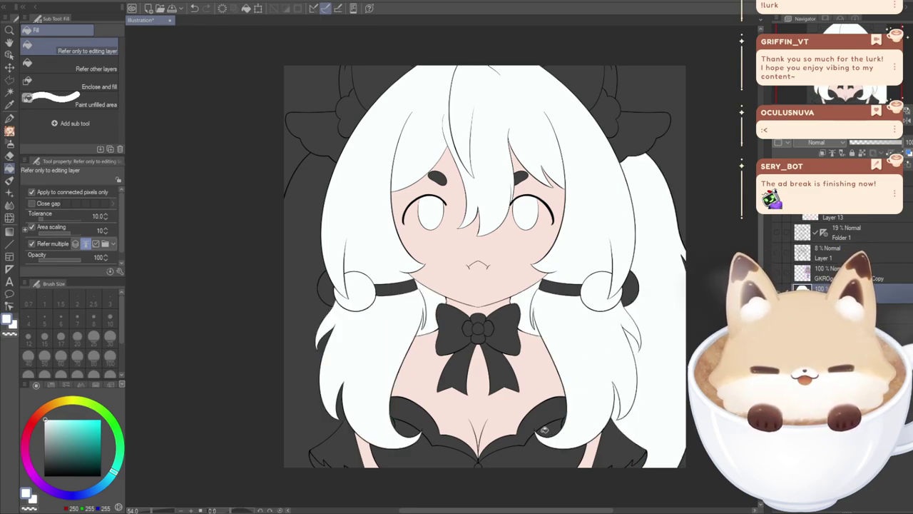
left_click(308, 421)
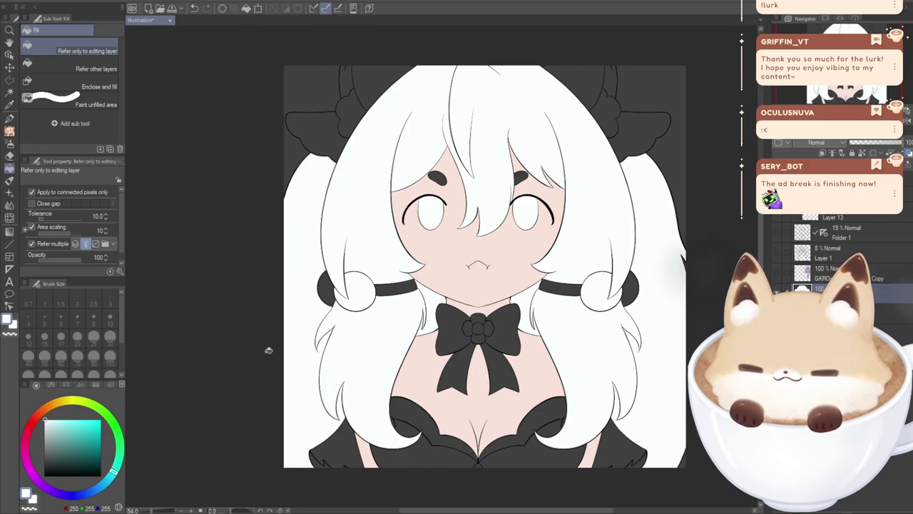
- Fill the sleeve ruffles and both animal ears with the same white
left_click(617, 454)
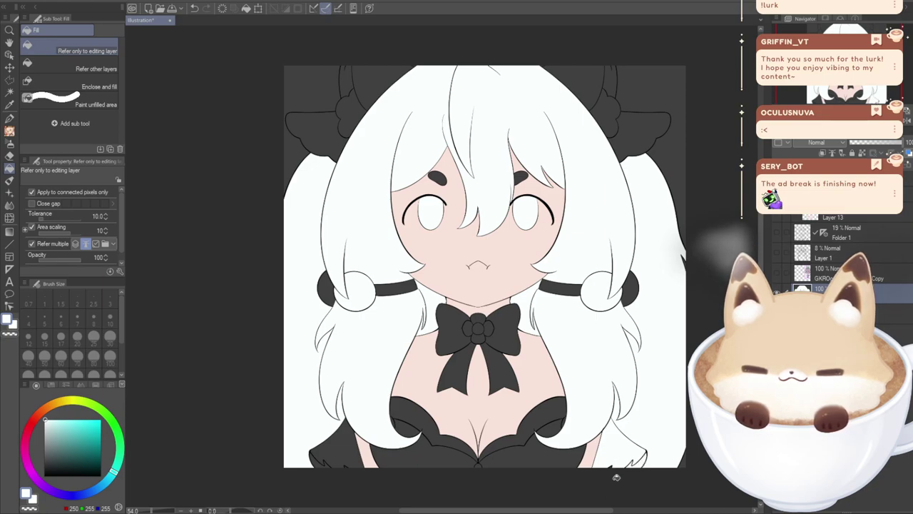
left_click(316, 460)
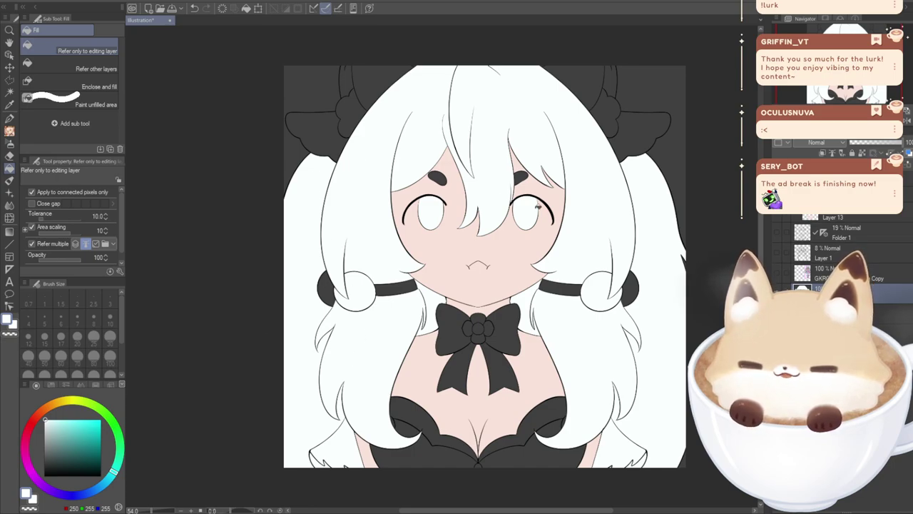
left_click(586, 80)
left_click(613, 82)
left_click(371, 89)
left_click(340, 80)
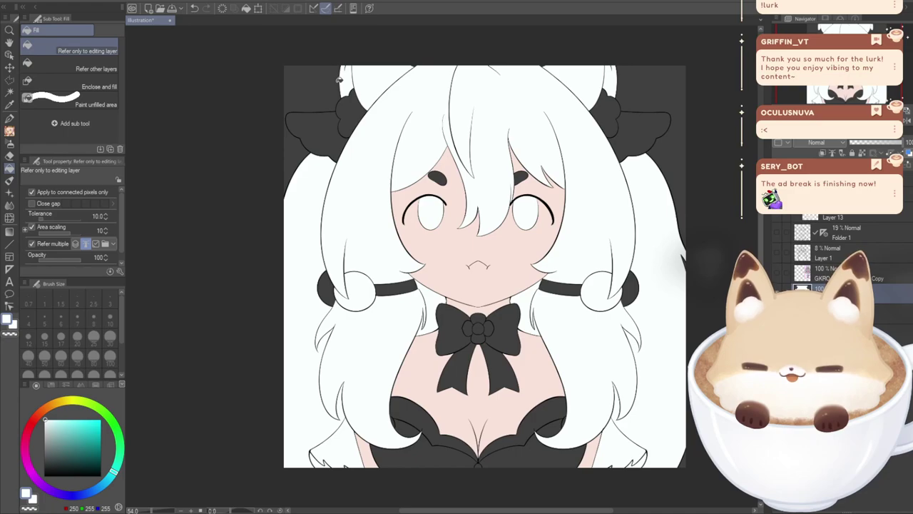
- Try erasing the dark grey fill from the neck bow with the Hard eraser at size 70
left_click(10, 155)
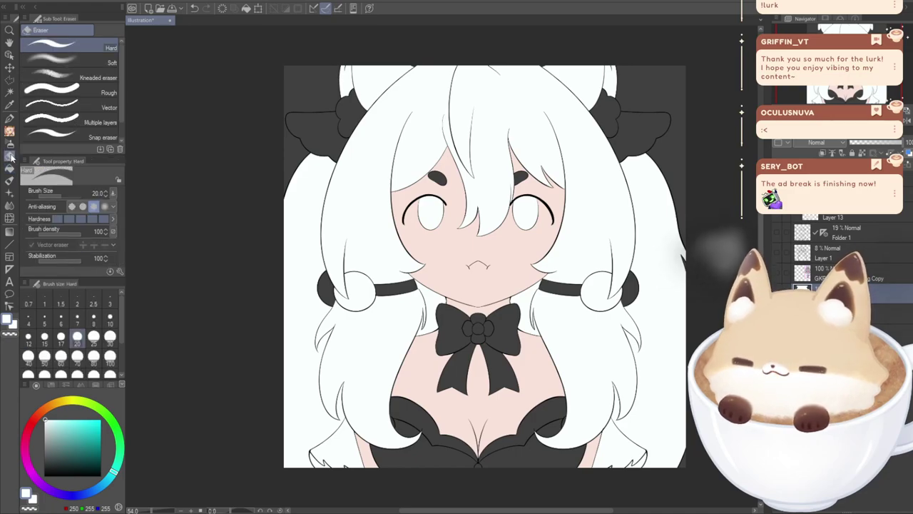
scroll(434, 284, "up", 1)
key("]")
key("]")
key("]")
key("]")
key("]")
key("]")
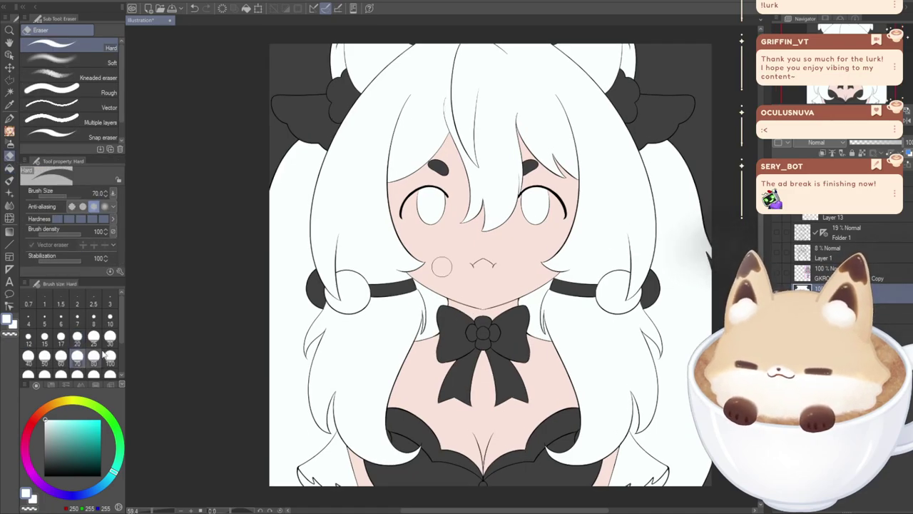
scroll(446, 303, "up", 5)
left_click_drag(445, 293, 446, 366)
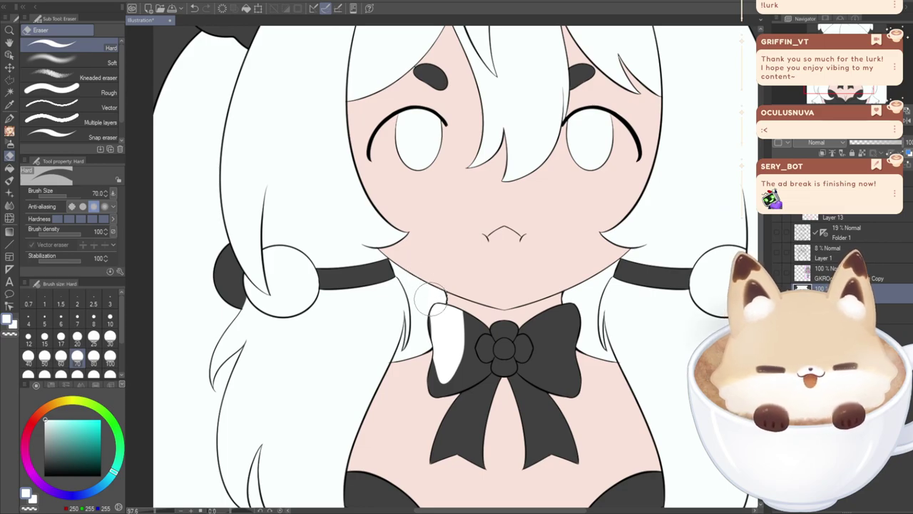
- Undo the bow erasure and all grey and white fills, keeping the empty new layer
key("ctrl+z")
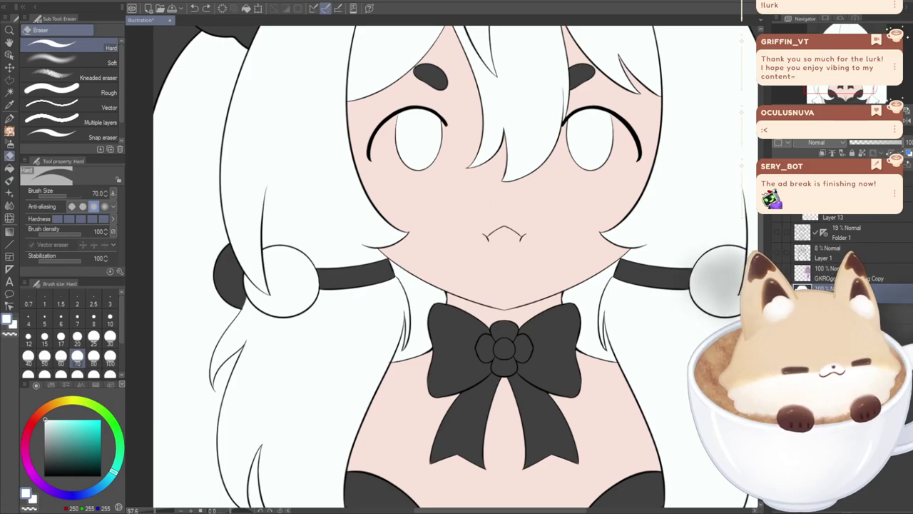
key("ctrl+z")
key("ctrl+z")
key("ctrl+z")
key("ctrl+z")
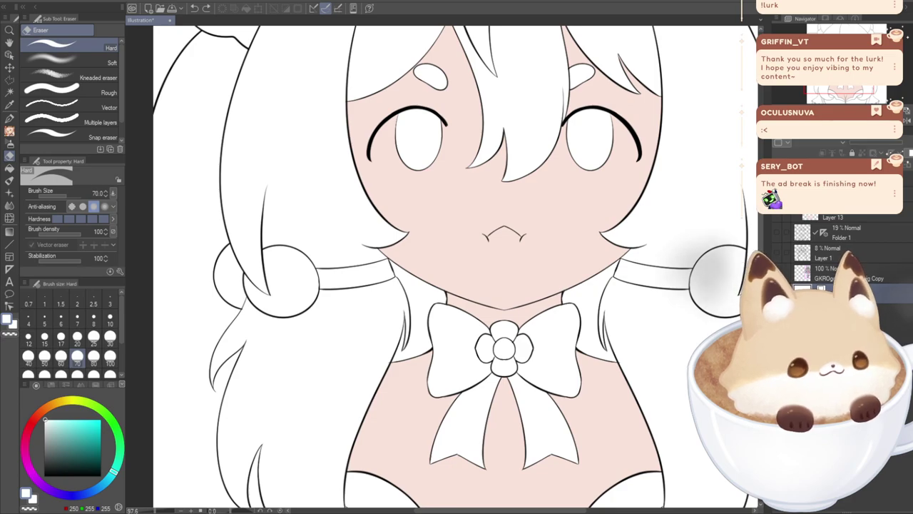
key("ctrl+y")
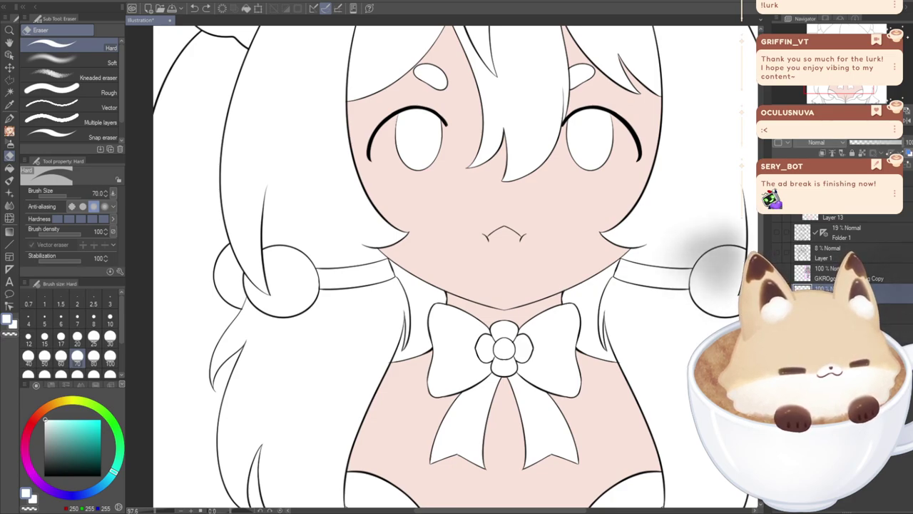
- Undo the last changes back to the dark grey backdrop and add a new layer directly above the skin colour layer
key("ctrl+z")
key("ctrl+z")
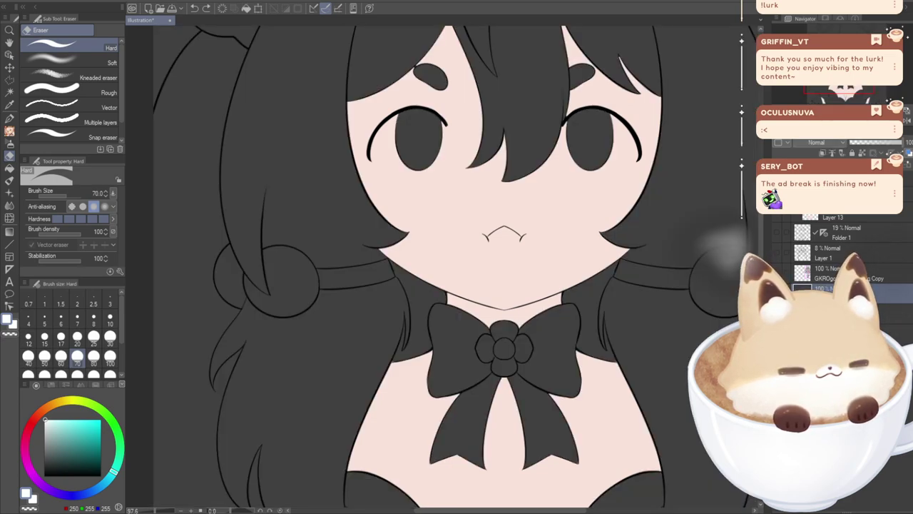
left_click(808, 218)
key("ctrl+shift+n")
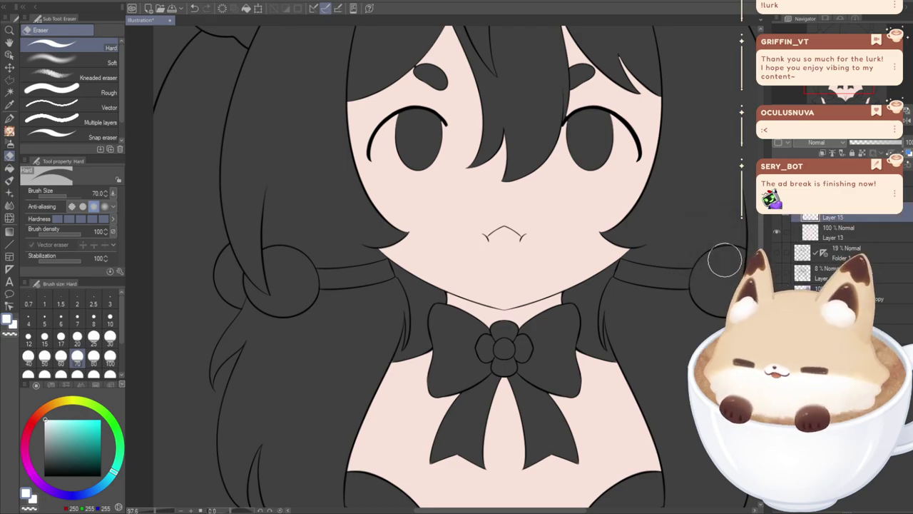
- Fill both ponytails and the loose back hair on either side of the character white, on the new layer
scroll(282, 325, "down", 3)
key("g")
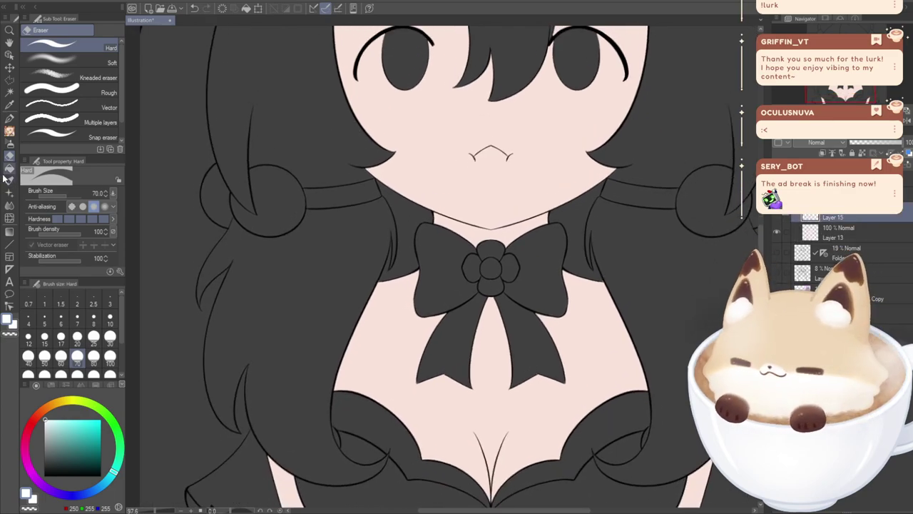
scroll(248, 323, "down", 3)
left_click(246, 343)
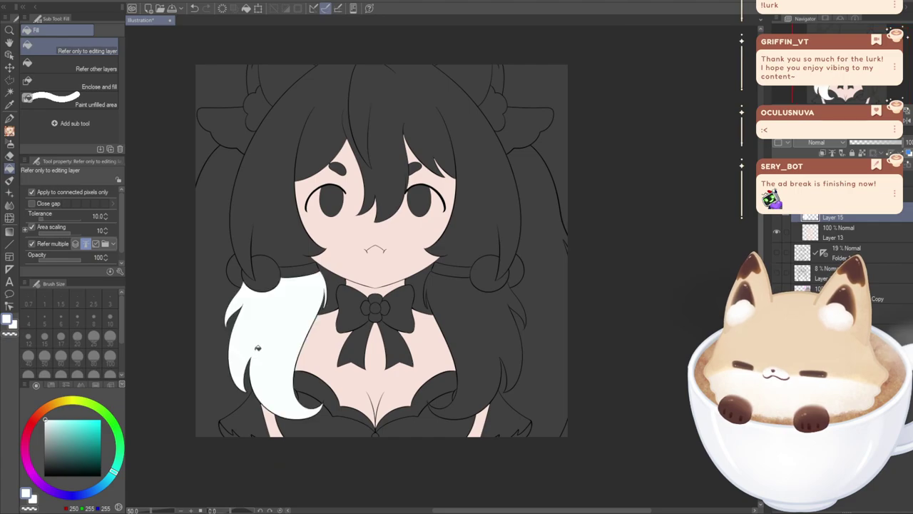
left_click(218, 371)
left_click(552, 355)
left_click(487, 354)
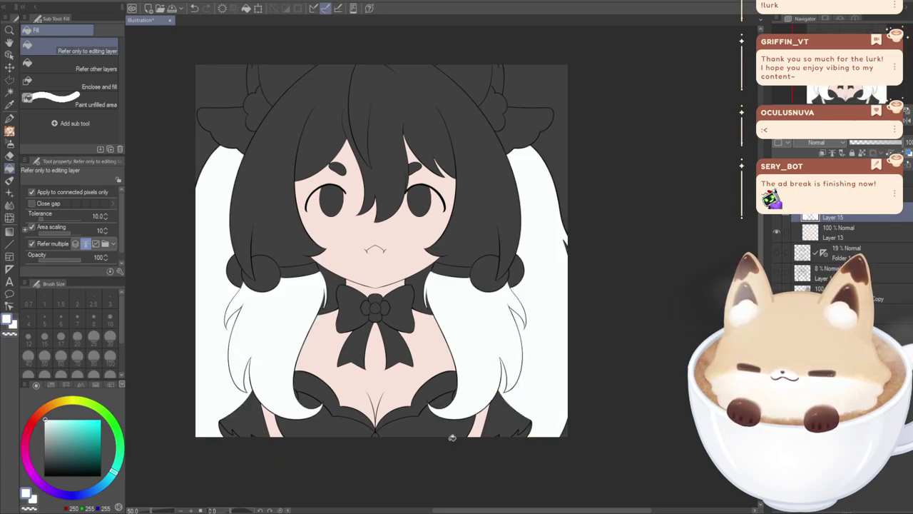
- Fill both sleeve ruffles white, including the small folds along their lower edges
left_click(497, 422)
left_click(251, 434)
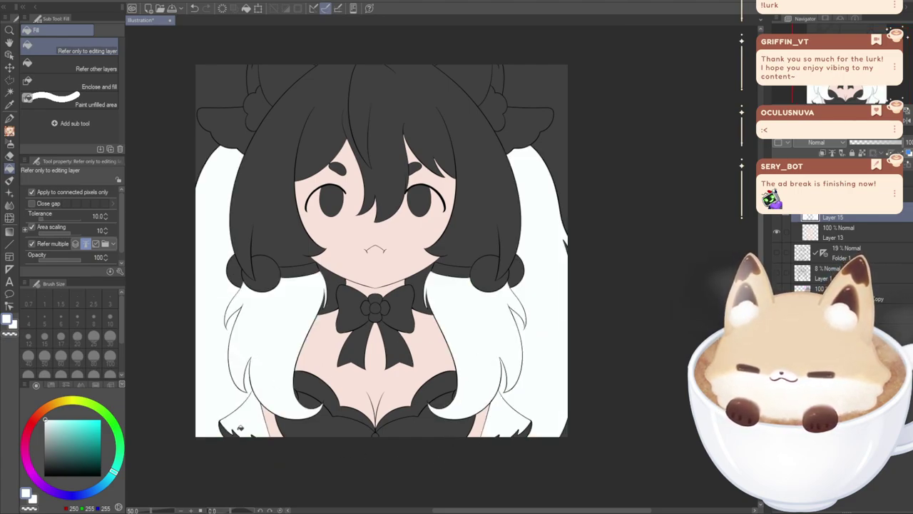
scroll(228, 431, "up", 1)
left_click(229, 431)
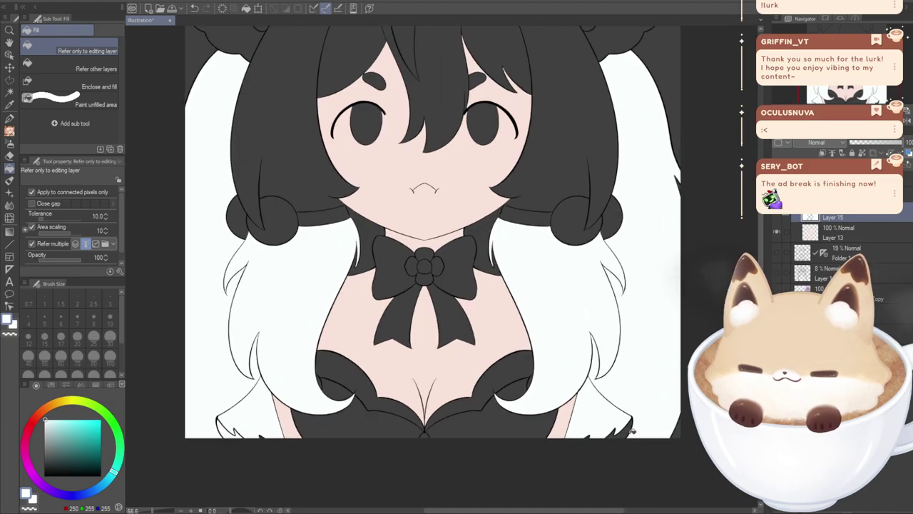
left_click(10, 118)
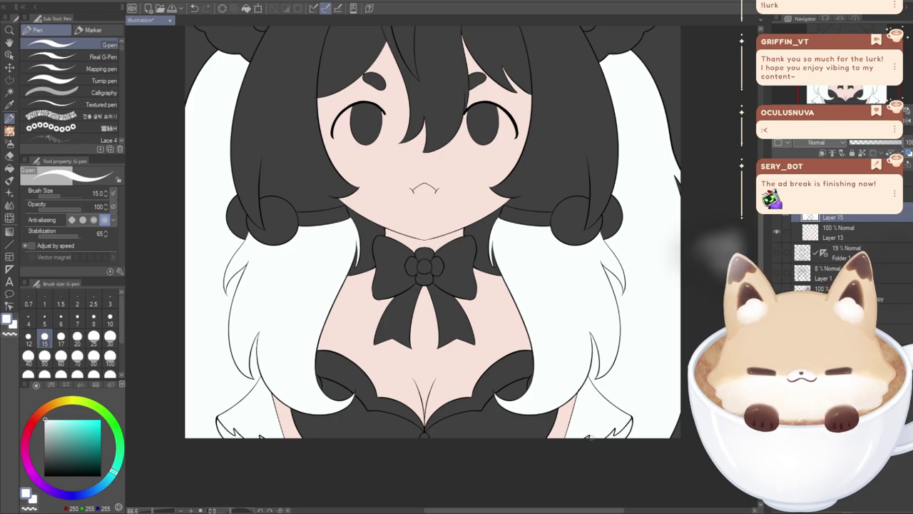
left_click(9, 168)
left_click_drag(226, 191, 237, 254)
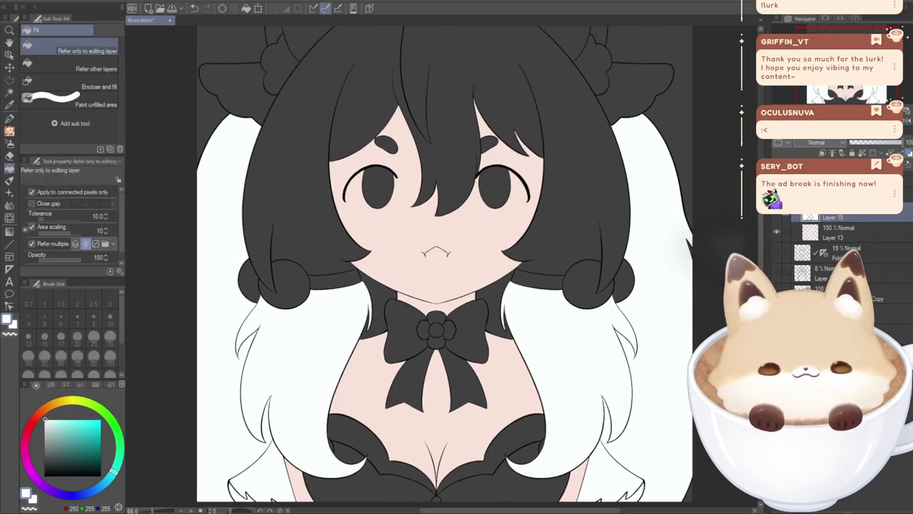
- Fill the bangs, side hair and both upright animal ears with white on the hair colour layer
left_click(585, 203)
left_click_drag(556, 207, 550, 282)
left_click(301, 100)
left_click(563, 100)
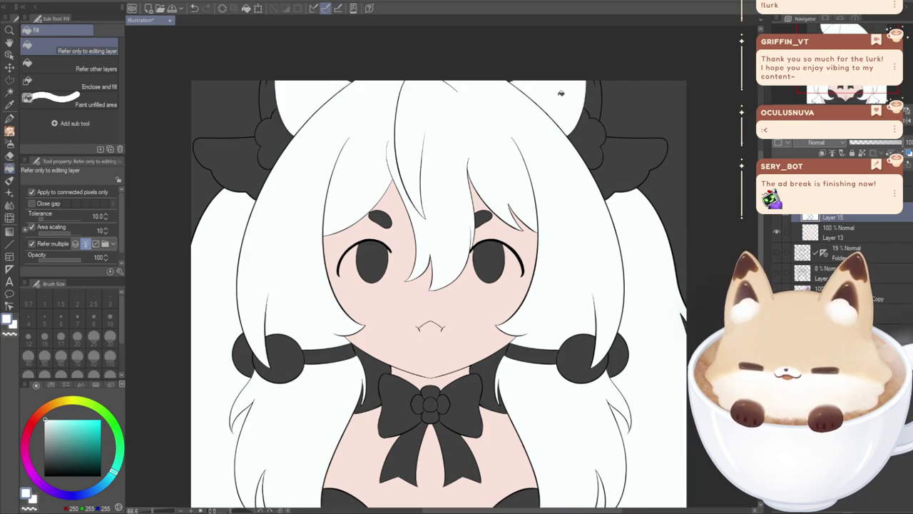
left_click(593, 97)
left_click(268, 104)
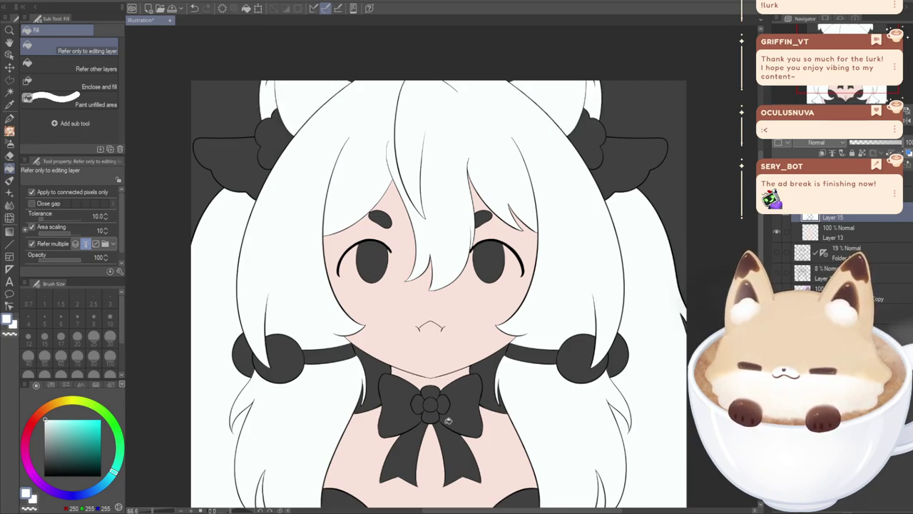
- Fill the fluffy tufts at the base of the ears with white on both sides of the head
left_click_drag(457, 321, 459, 204)
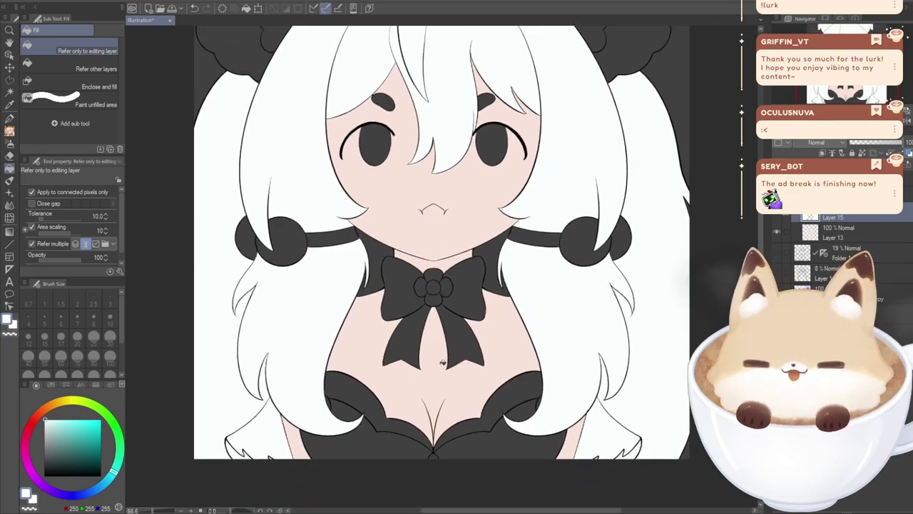
left_click_drag(435, 285, 456, 342)
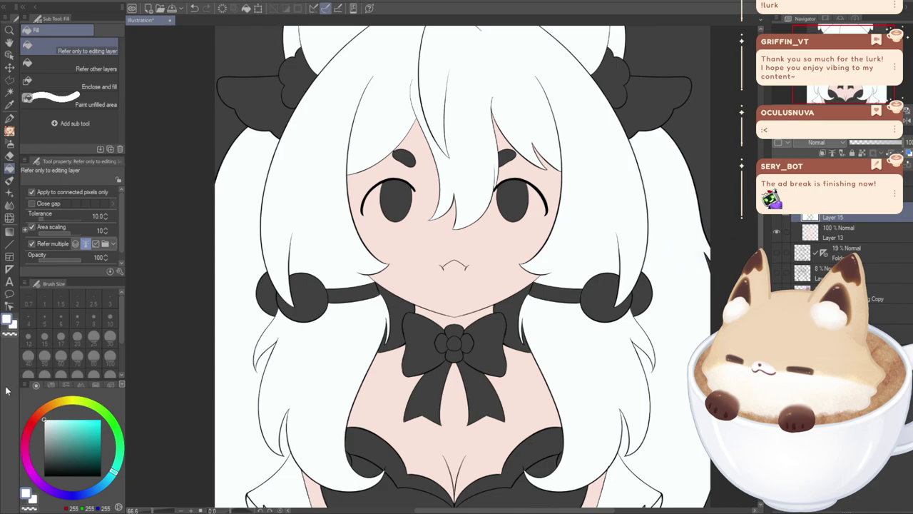
left_click(612, 77)
left_click(288, 76)
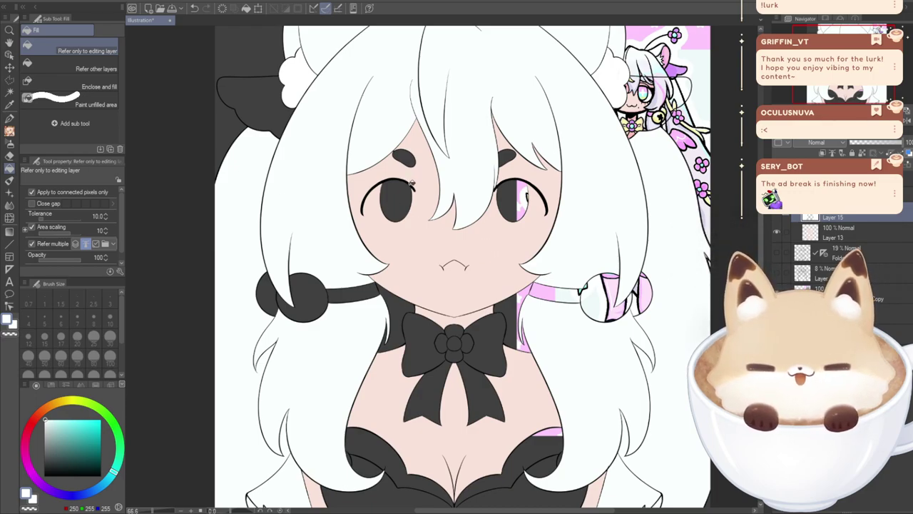
- Sample light pink from the character reference and fill the inner ears with it on a new layer
left_click(668, 53, "alt")
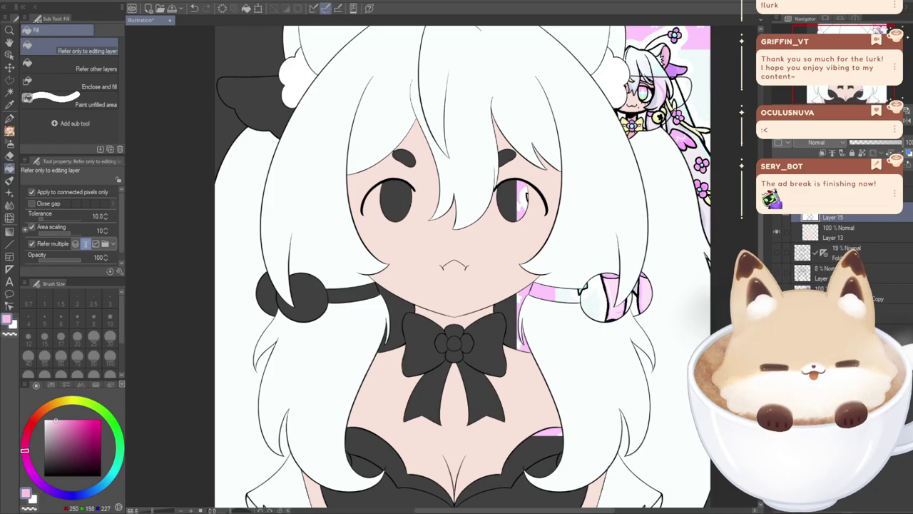
left_click(822, 153)
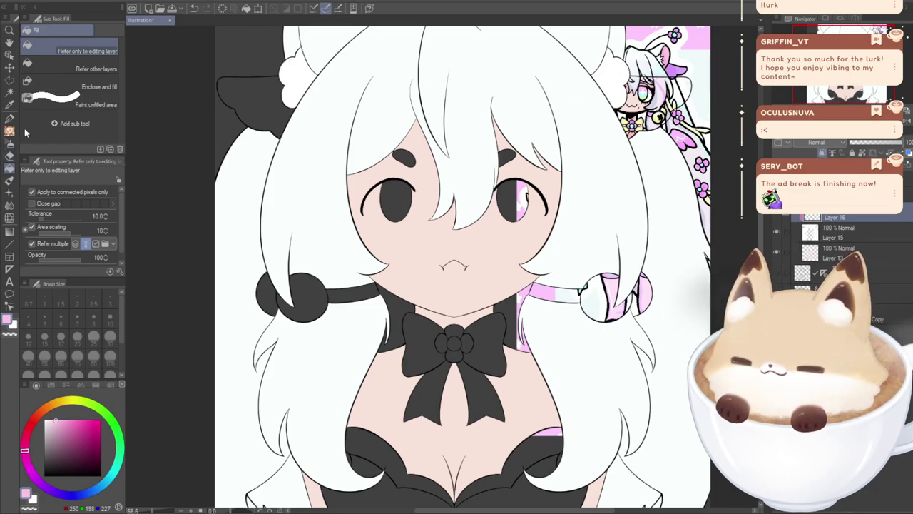
left_click(285, 34)
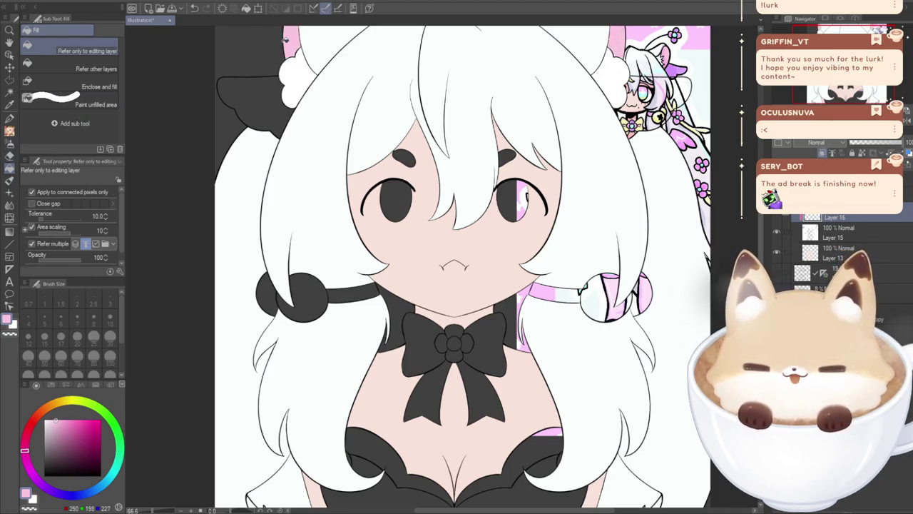
- Sample light purple from the character reference and fill both lower ear shapes beside the hair on another new layer
left_click(682, 70, "alt")
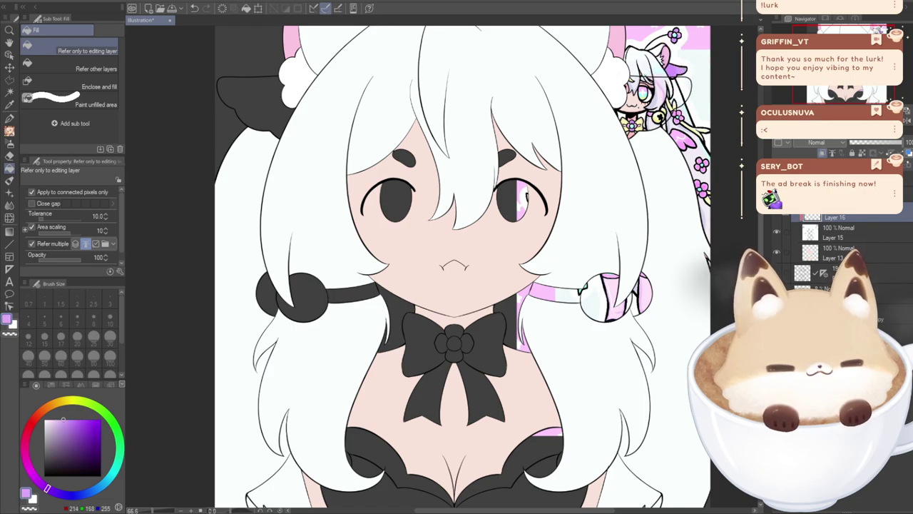
left_click(823, 153)
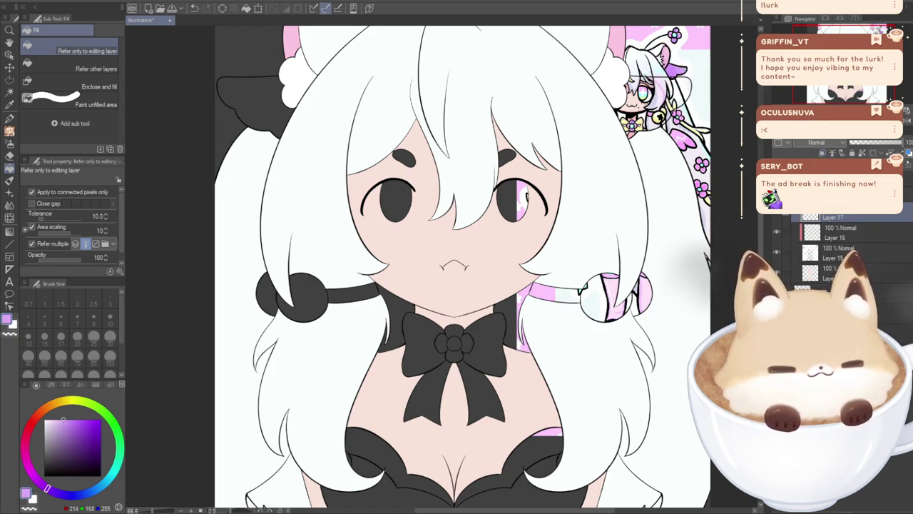
left_click(635, 86)
left_click(246, 103)
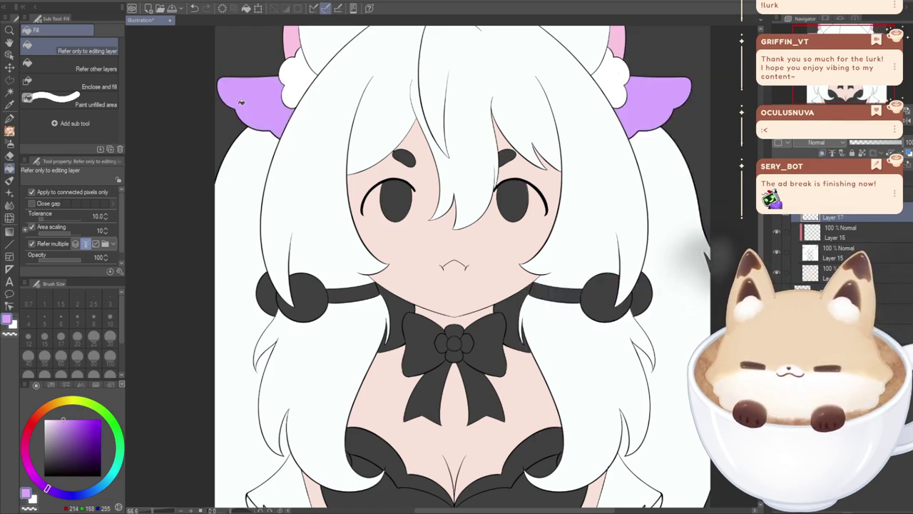
- Show the character reference and hide the flat colour layers so that only the line art covers it
left_click(776, 312)
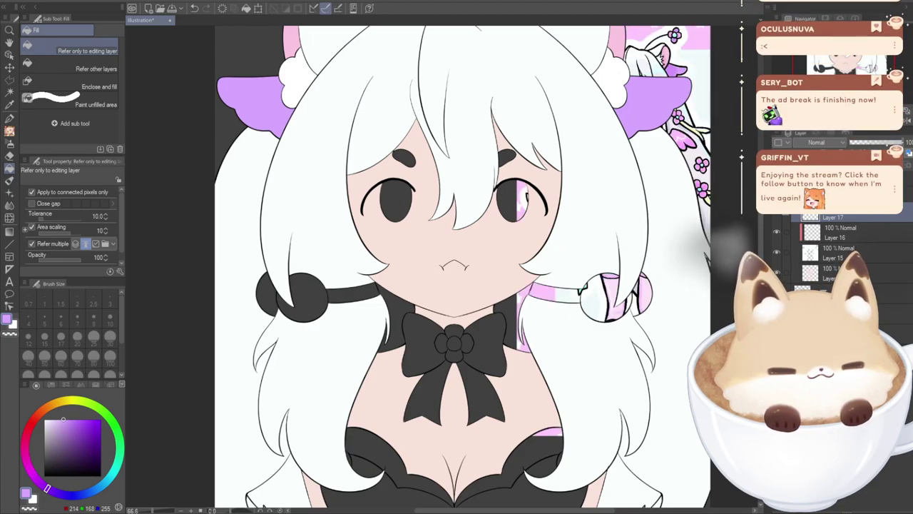
left_click(777, 192)
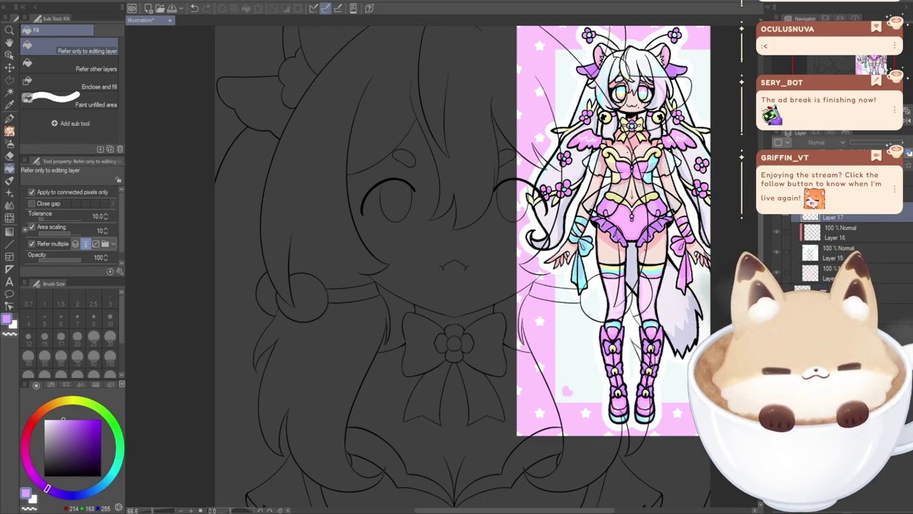
left_click(777, 192)
scroll(831, 243, "down", 4)
left_click(833, 196)
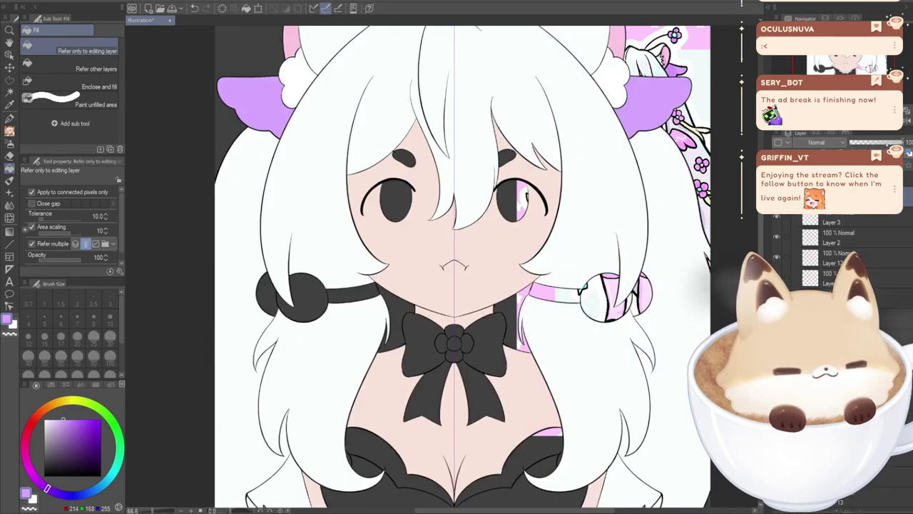
left_click(777, 195)
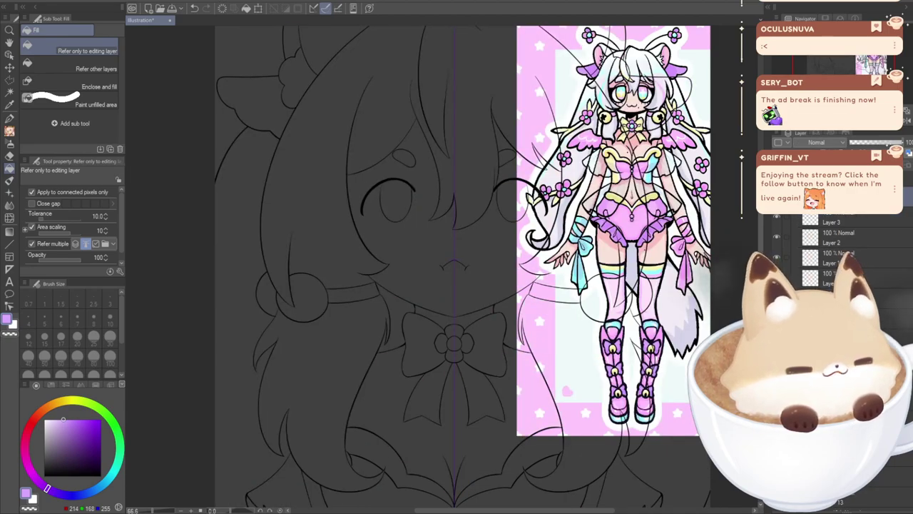
- Prepare a new layer above Layer 6 for black G-pen line work and hide the character reference
key("ctrl+shift+n")
left_click_drag(52, 468, 7, 499)
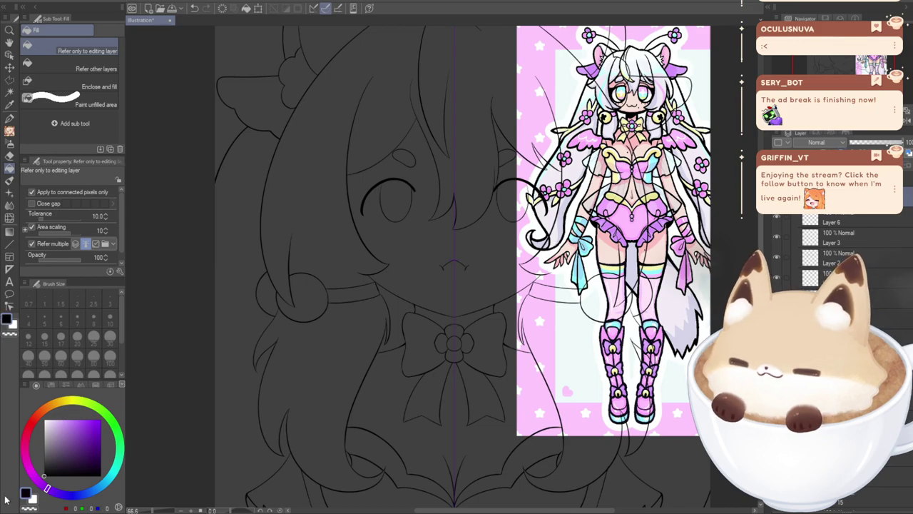
key("p")
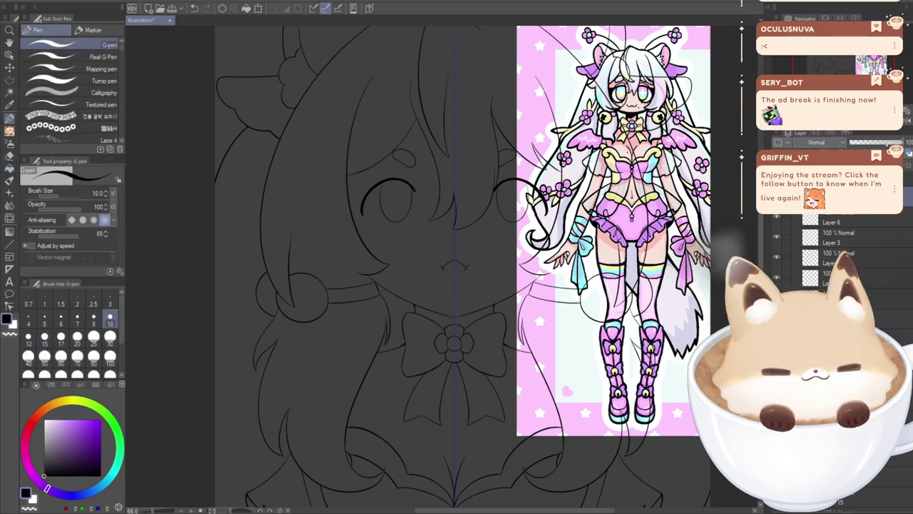
scroll(821, 250, "down", 4)
left_click(777, 272)
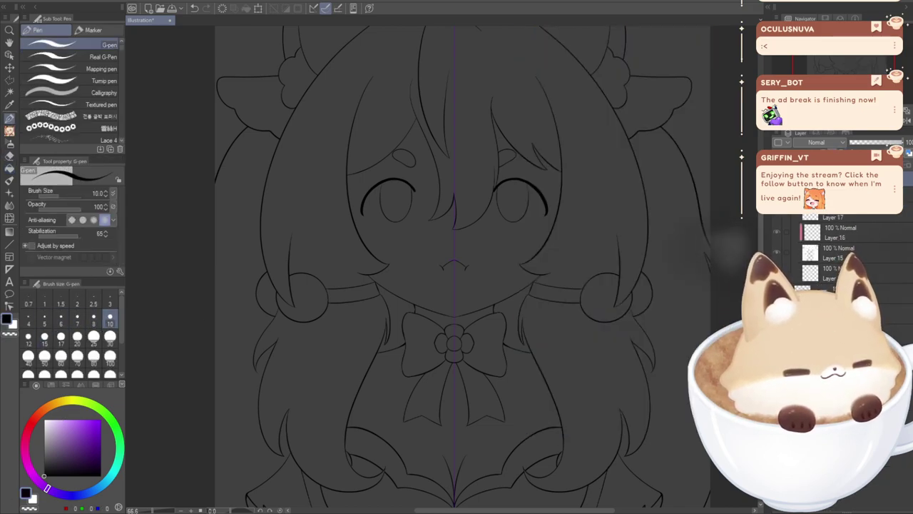
scroll(777, 244, "up", 4)
left_click(820, 196)
left_click_drag(458, 379, 428, 309)
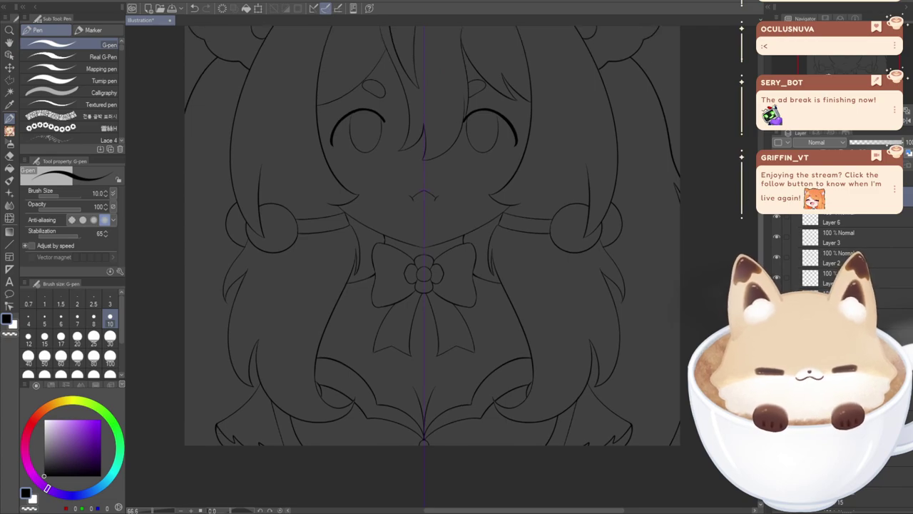
- Check the outfit details in the character reference, then return to the symmetrical line art layer
scroll(828, 250, "up", 3)
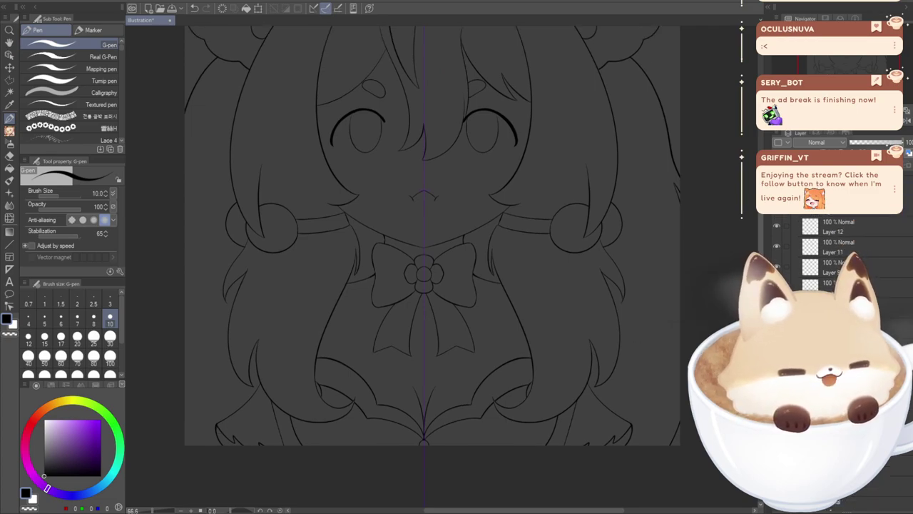
left_click(838, 186)
scroll(828, 236, "up", 1)
left_click(777, 200)
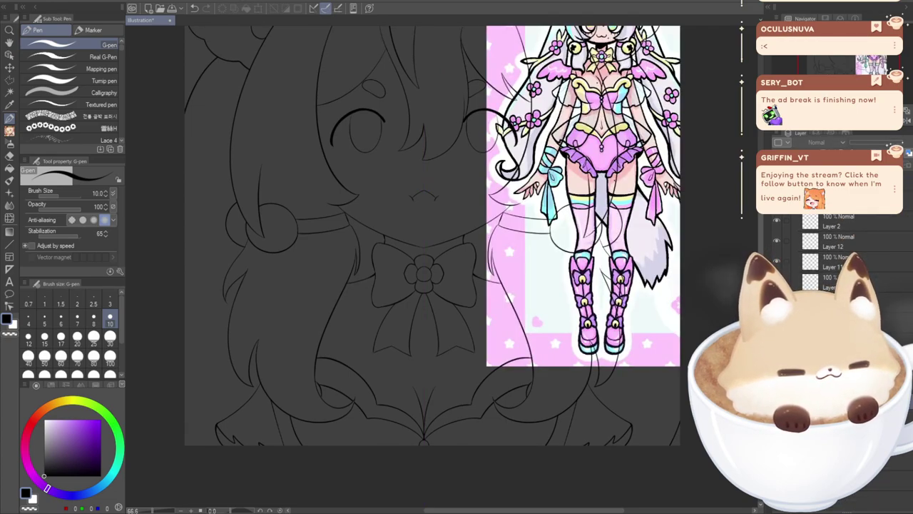
left_click(776, 201)
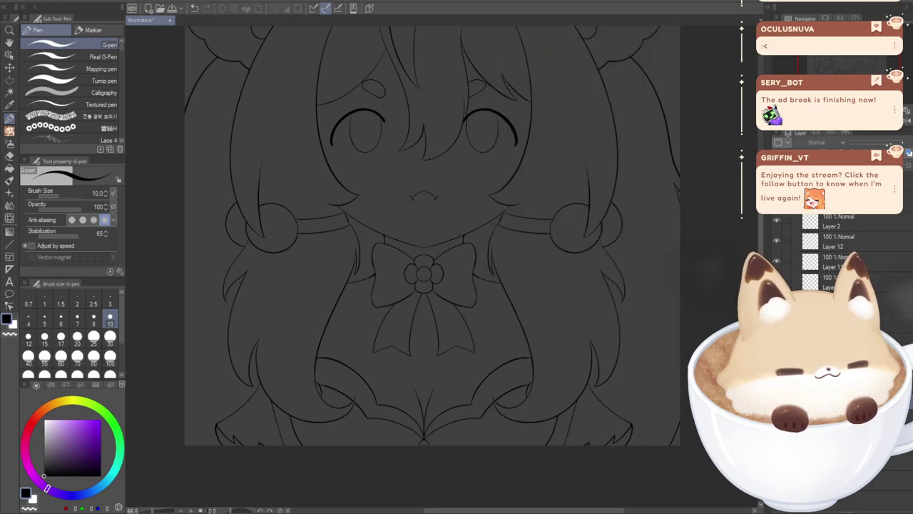
scroll(827, 235, "up", 2)
left_click(838, 216)
left_click(838, 196)
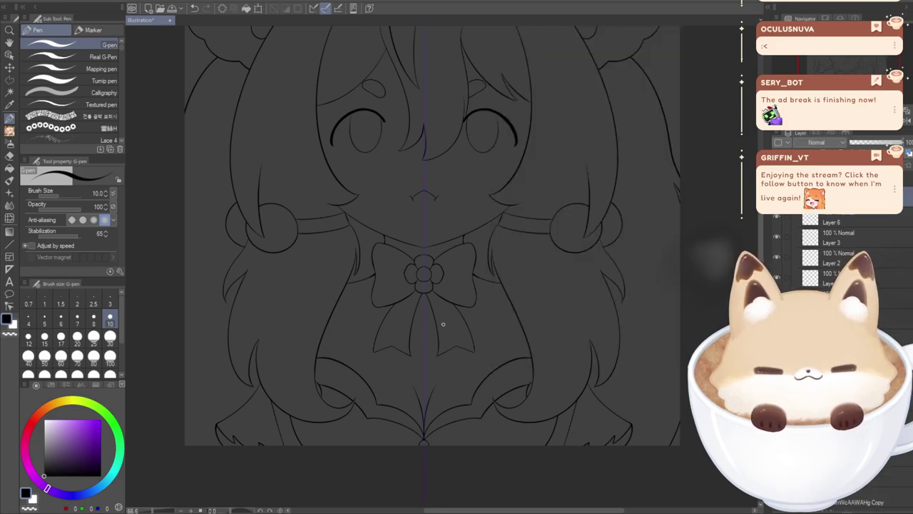
- Try several mirrored curves running from the bow tails across the hair to the canvas edges, undoing each attempt
mouse_move(431, 306)
left_mouse_down()
mouse_move(575, 313)
mouse_move(676, 292)
left_mouse_up()
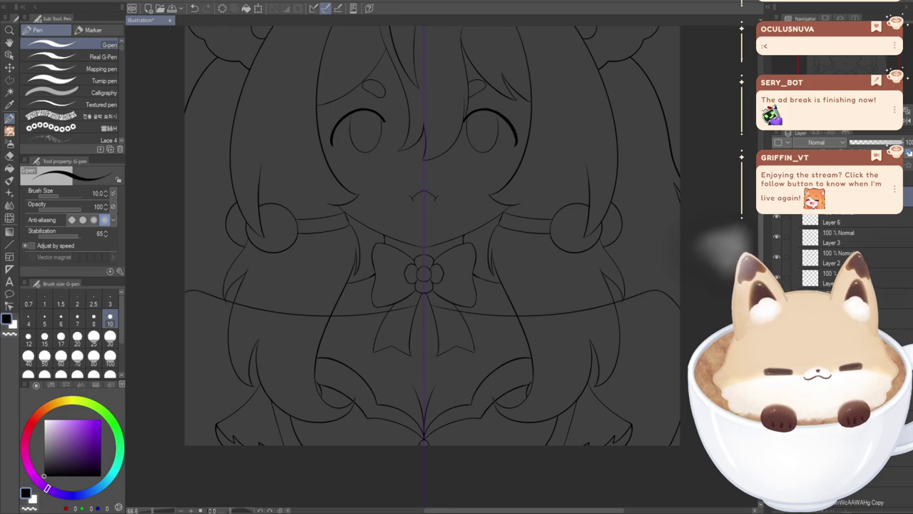
mouse_move(669, 371)
left_mouse_down()
mouse_move(636, 413)
mouse_move(608, 391)
mouse_move(601, 404)
mouse_move(561, 405)
left_mouse_up()
key("ctrl+z")
key("ctrl+z")
mouse_move(462, 348)
left_mouse_down()
mouse_move(447, 332)
mouse_move(634, 297)
mouse_move(675, 332)
left_mouse_up()
mouse_move(683, 372)
left_mouse_down()
mouse_move(643, 337)
mouse_move(638, 387)
mouse_move(612, 384)
left_mouse_up()
key("ctrl+z")
mouse_move(458, 340)
left_mouse_down()
mouse_move(612, 302)
mouse_move(673, 326)
mouse_move(657, 378)
mouse_move(639, 366)
mouse_move(634, 416)
mouse_move(578, 415)
left_mouse_up()
key("ctrl+z")
left_click_drag(462, 342, 614, 284)
key("ctrl+z")
mouse_move(438, 328)
left_mouse_down()
mouse_move(531, 316)
mouse_move(622, 275)
mouse_move(677, 335)
left_mouse_up()
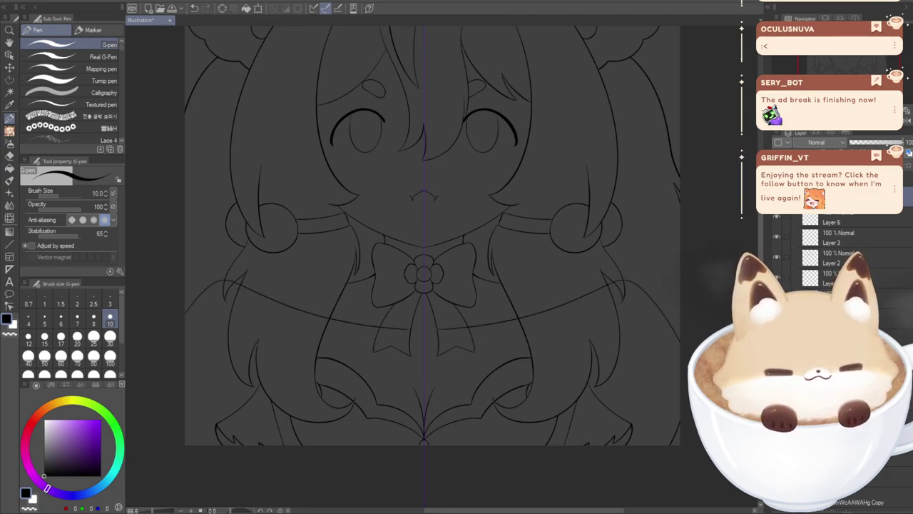
key("ctrl+z")
- Check the reference and draw a mirrored curve from the bow tails, dipping over the chest and rising to the canvas edges
left_click(776, 497)
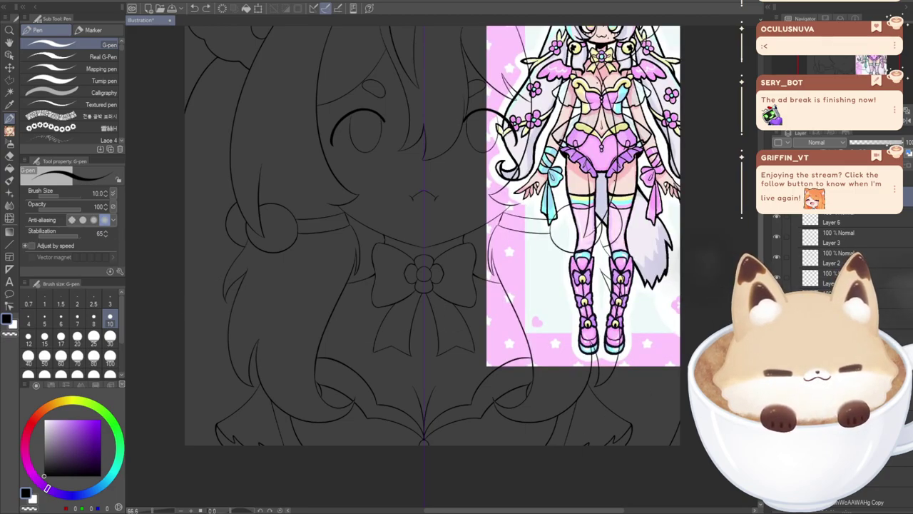
left_click(777, 498)
mouse_move(445, 326)
left_mouse_down()
mouse_move(522, 333)
mouse_move(635, 285)
mouse_move(639, 273)
mouse_move(700, 317)
mouse_move(677, 303)
left_mouse_up()
key("ctrl+z")
mouse_move(448, 327)
left_mouse_down()
mouse_move(531, 342)
mouse_move(681, 274)
left_mouse_up()
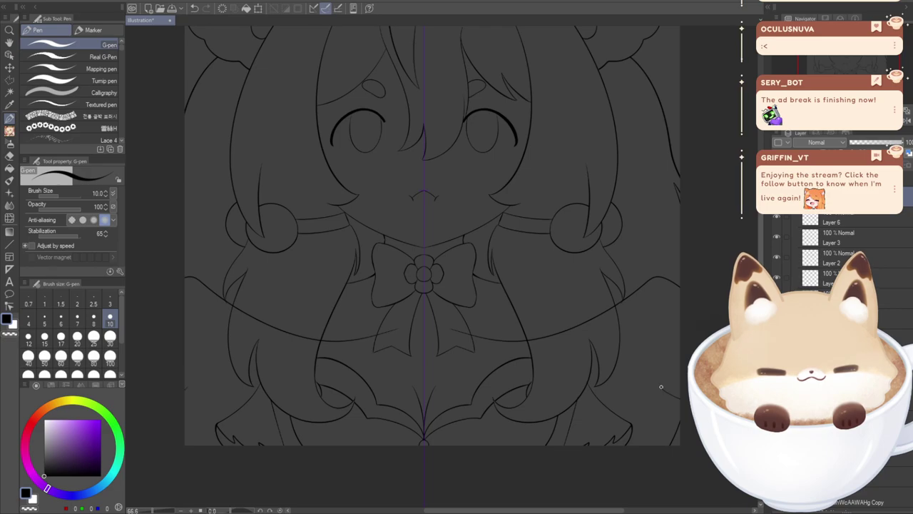
- Draw mirrored curved outline strokes near the canvas's lower corners, below the long shoulder-height curve and outside the hair
left_click_drag(629, 425, 610, 395)
key("ctrl+z")
key("ctrl+z")
mouse_move(649, 428)
left_mouse_down()
mouse_move(615, 404)
mouse_move(614, 415)
mouse_move(574, 426)
left_mouse_up()
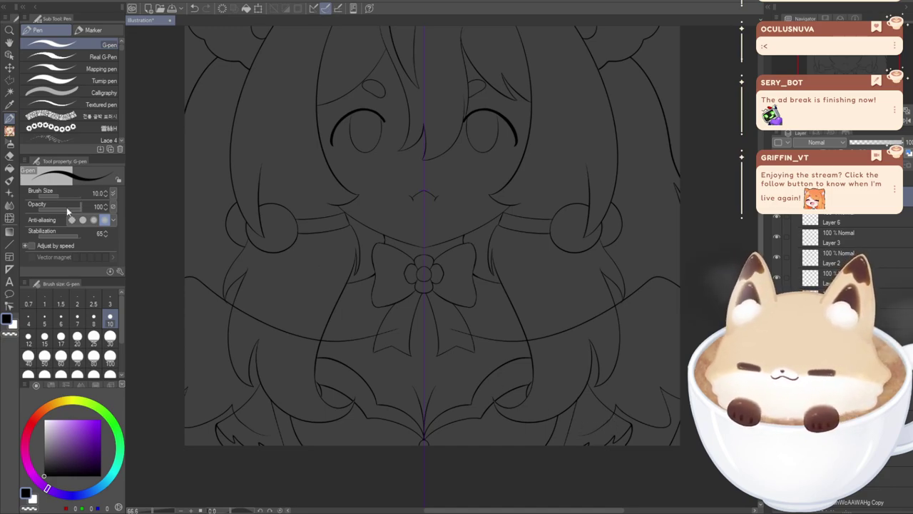
left_click(10, 156)
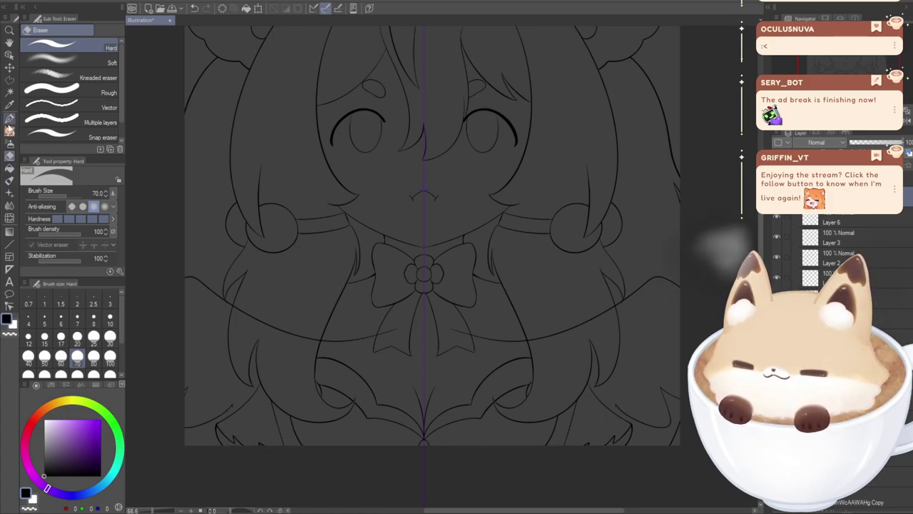
left_click(10, 119)
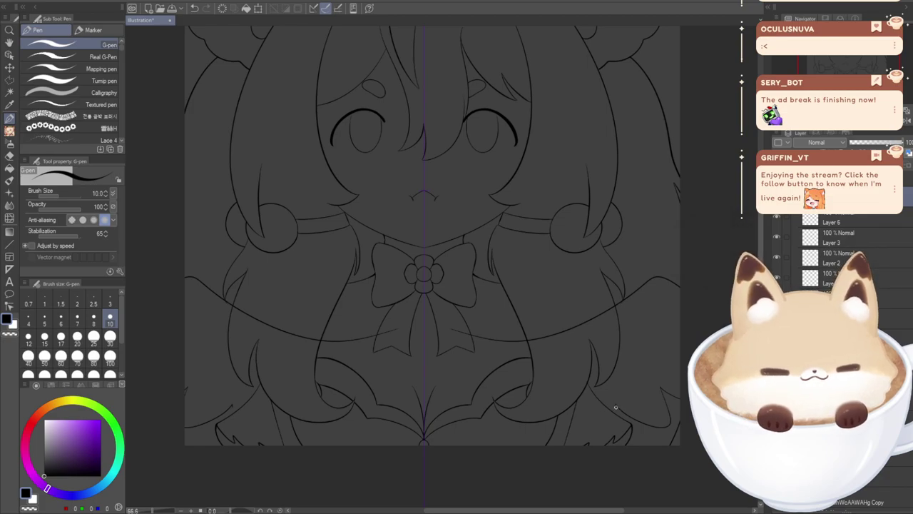
- Try drawing mirrored scalloped strokes around the hair tips near the lower canvas edge, then undo them
key("ctrl+z")
mouse_move(619, 421)
left_mouse_down()
mouse_move(601, 434)
mouse_move(584, 414)
mouse_move(618, 430)
mouse_move(595, 433)
mouse_move(577, 412)
mouse_move(565, 437)
left_mouse_up()
key("ctrl+z")
key("ctrl+z")
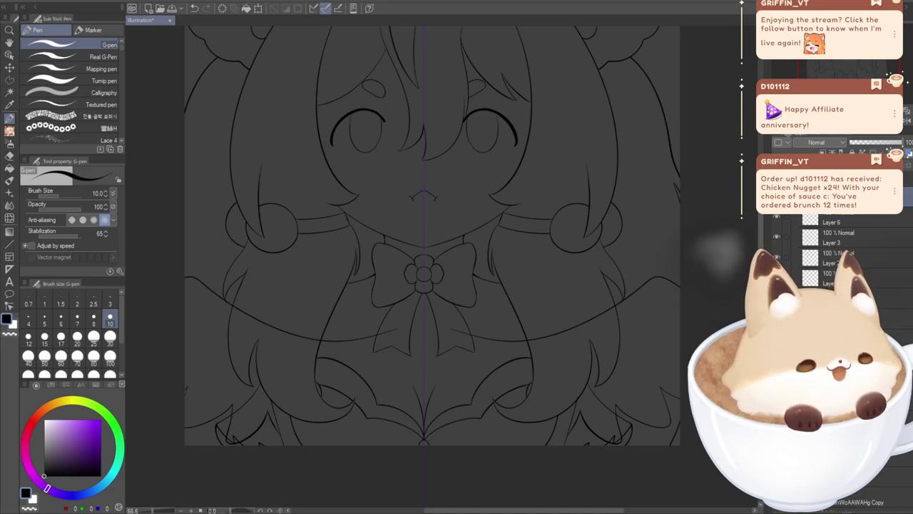
key("ctrl+z")
mouse_move(619, 446)
left_mouse_down()
mouse_move(590, 427)
mouse_move(584, 407)
mouse_move(615, 404)
mouse_move(608, 442)
mouse_move(586, 428)
mouse_move(582, 406)
mouse_move(562, 427)
mouse_move(595, 428)
mouse_move(594, 450)
mouse_move(616, 405)
mouse_move(612, 442)
mouse_move(583, 414)
mouse_move(574, 424)
mouse_move(616, 404)
mouse_move(605, 443)
mouse_move(583, 415)
mouse_move(564, 441)
left_mouse_up()
key("ctrl+z")
key("ctrl+z")
key("ctrl+z")
key("ctrl+z")
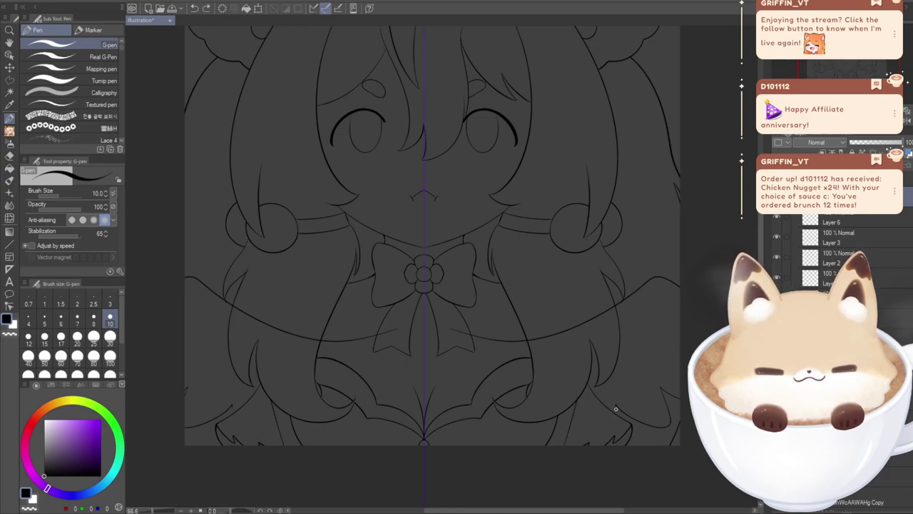
- Redraw the mirrored scalloped strokes beside the lower hair tips and erase the long curve where it crosses the hair and bow
mouse_move(614, 411)
left_mouse_down()
mouse_move(610, 441)
mouse_move(598, 445)
mouse_move(581, 422)
mouse_move(564, 439)
left_mouse_up()
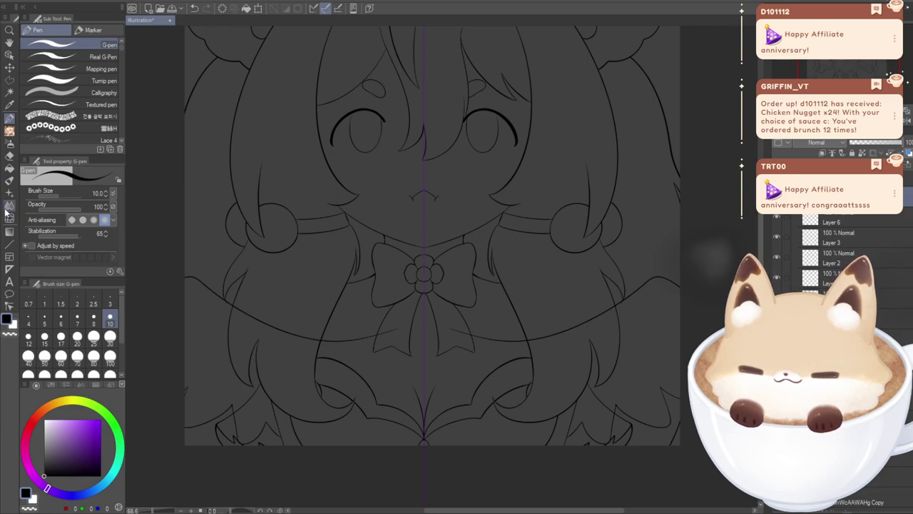
left_click(9, 155)
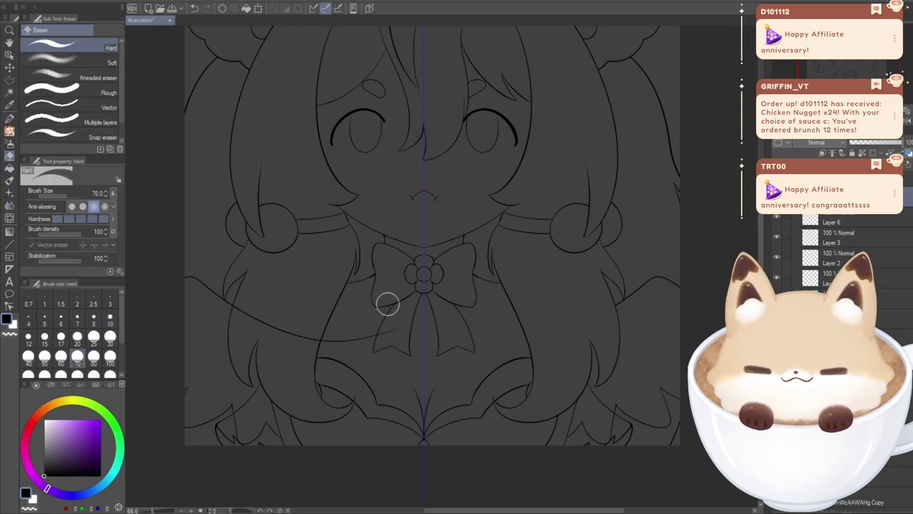
mouse_move(241, 312)
left_mouse_down()
mouse_move(267, 327)
mouse_move(257, 329)
mouse_move(322, 343)
mouse_move(398, 337)
left_mouse_up()
key("ctrl+z")
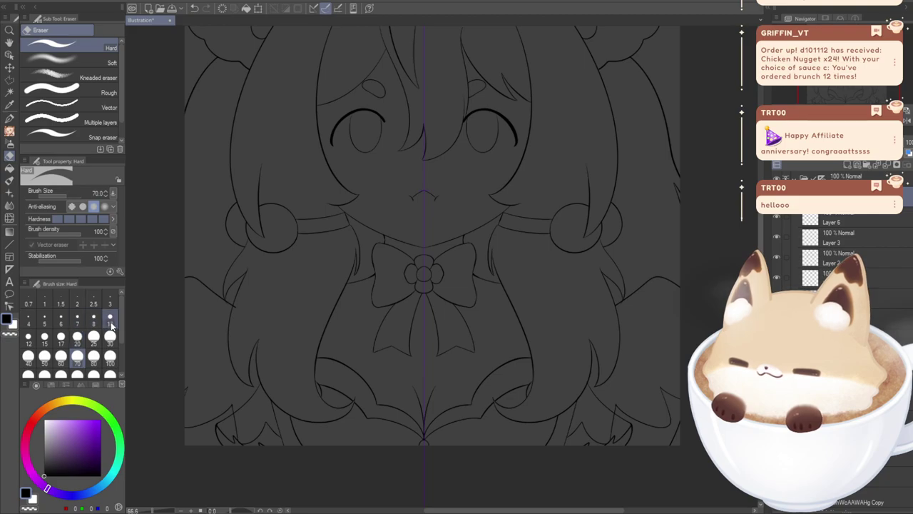
- Set the hard eraser to size 20 and clean up the outline junction beside the hair strand below the hair baubles
left_click(77, 337)
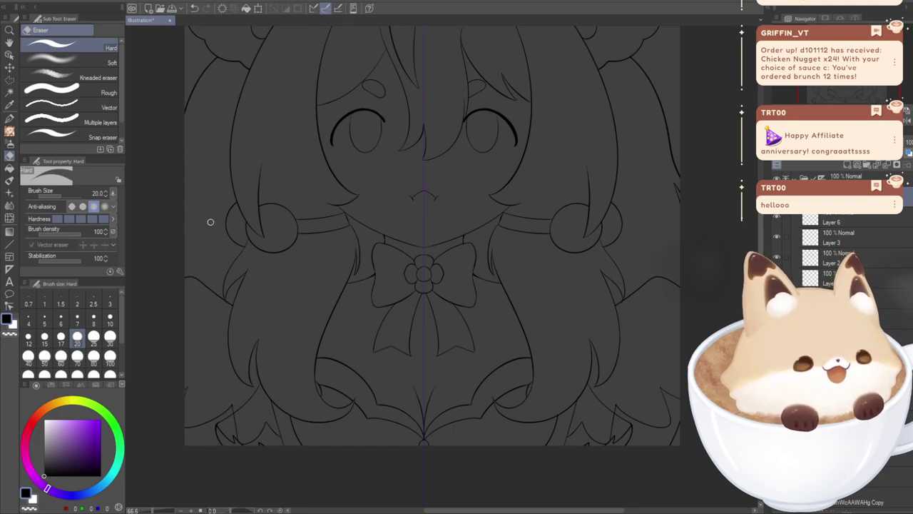
scroll(214, 298, "up", 5)
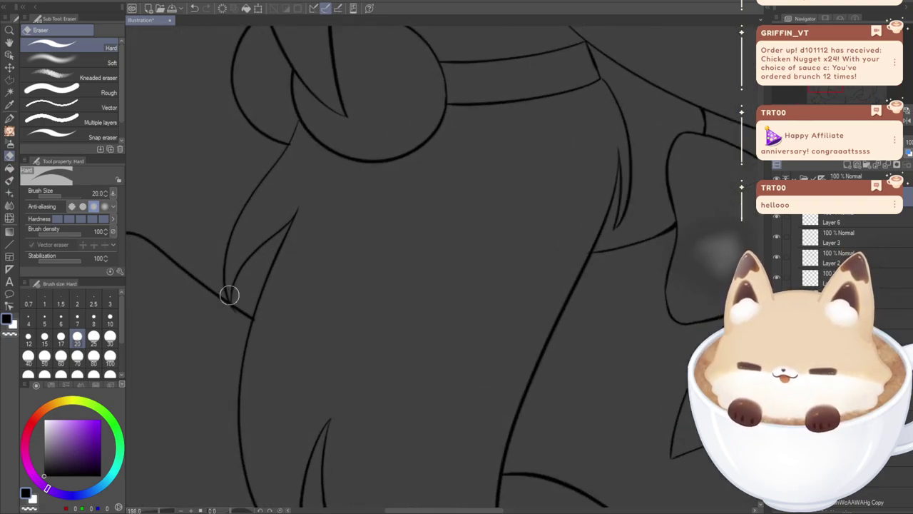
key("ctrl+z")
left_click_drag(471, 510, 642, 505)
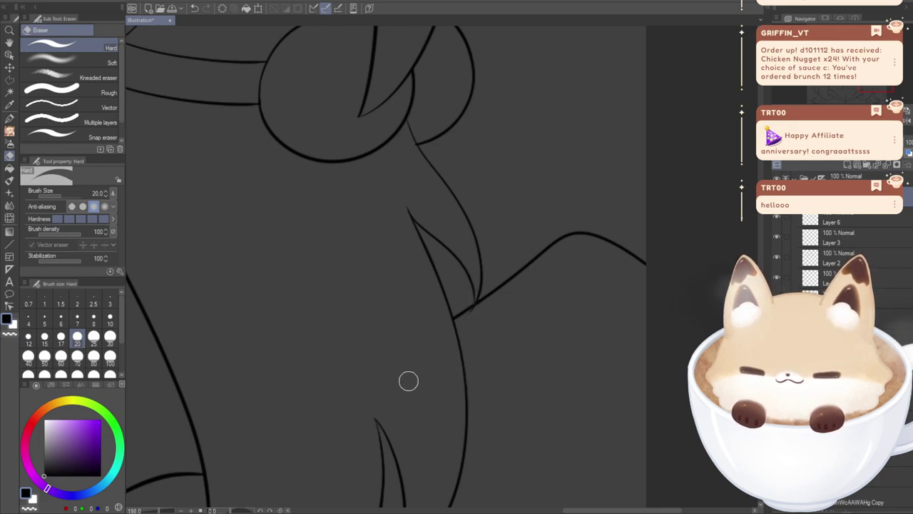
scroll(404, 399, "down", 5)
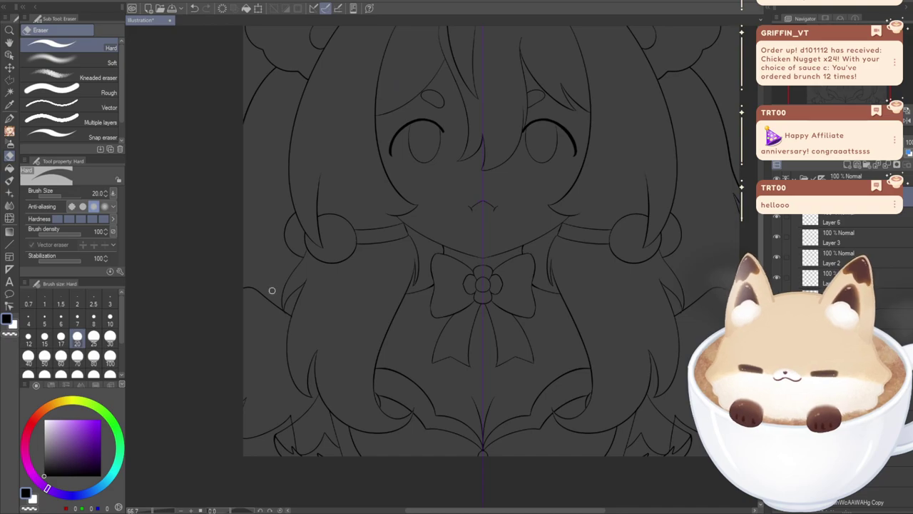
scroll(285, 307, "up", 5)
left_click_drag(290, 313, 310, 322)
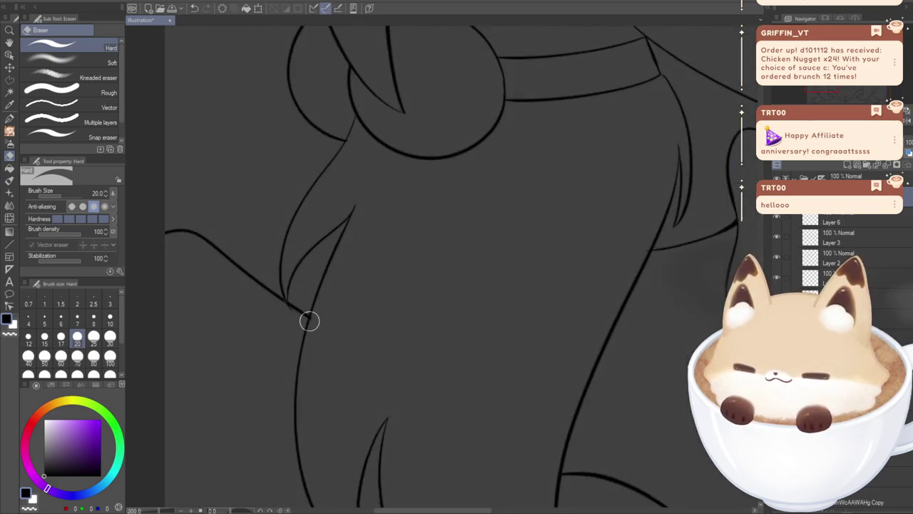
scroll(442, 493, "down", 5)
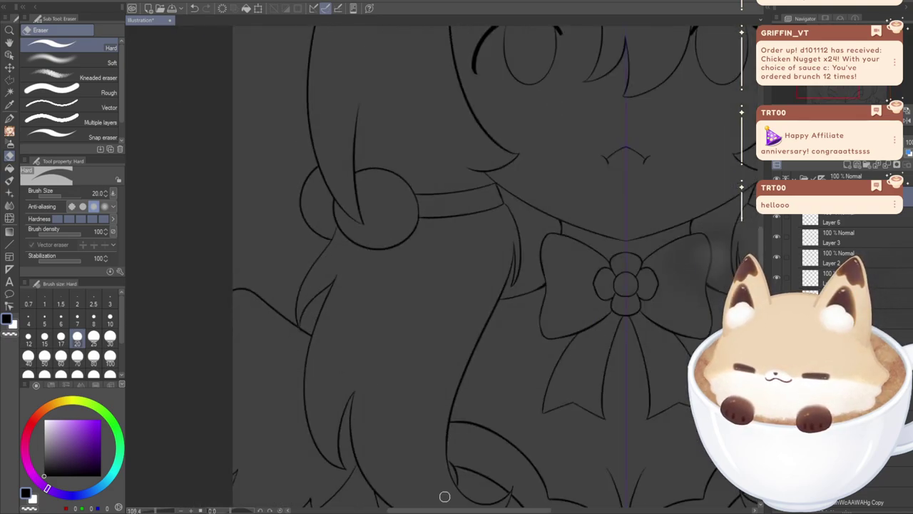
- Try trimming the outline overlap beside the matching hair strand on the mirrored side, then undo the erasure
scroll(442, 493, "up", 3)
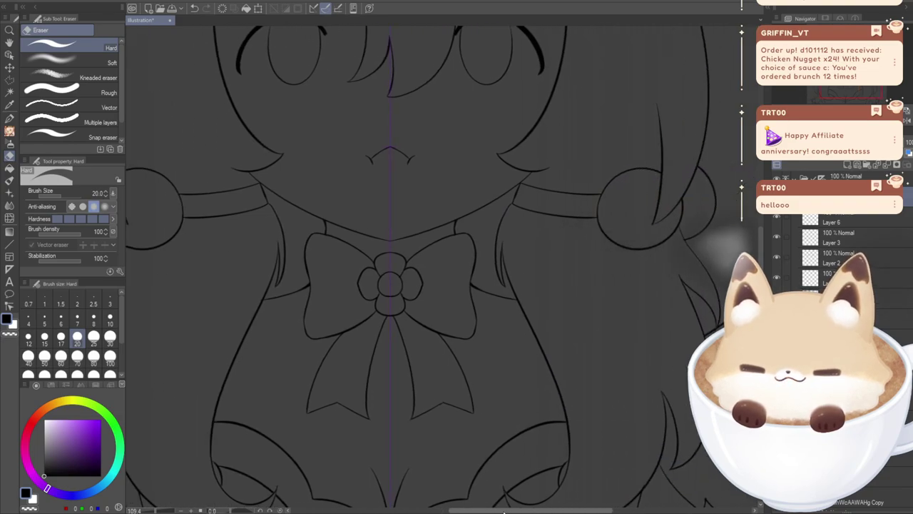
scroll(719, 331, "up", 3)
scroll(720, 322, "up", 2)
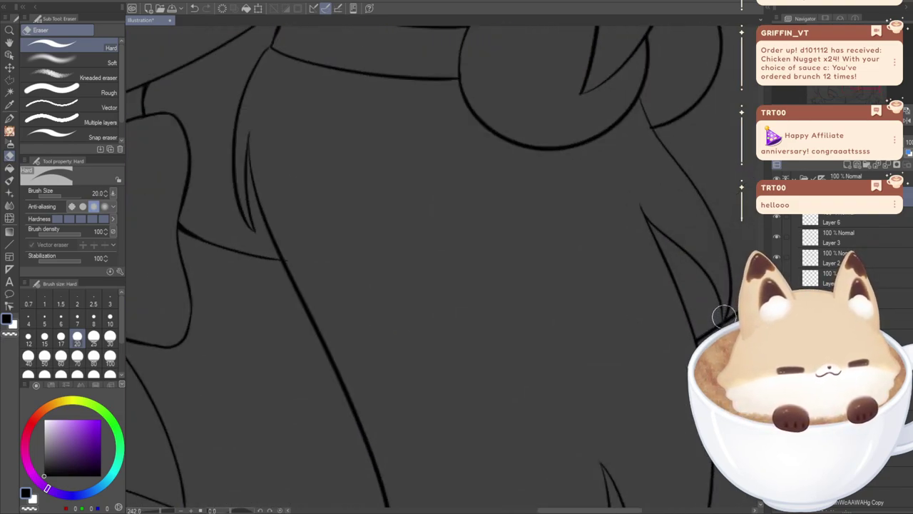
scroll(674, 391, "down", 4)
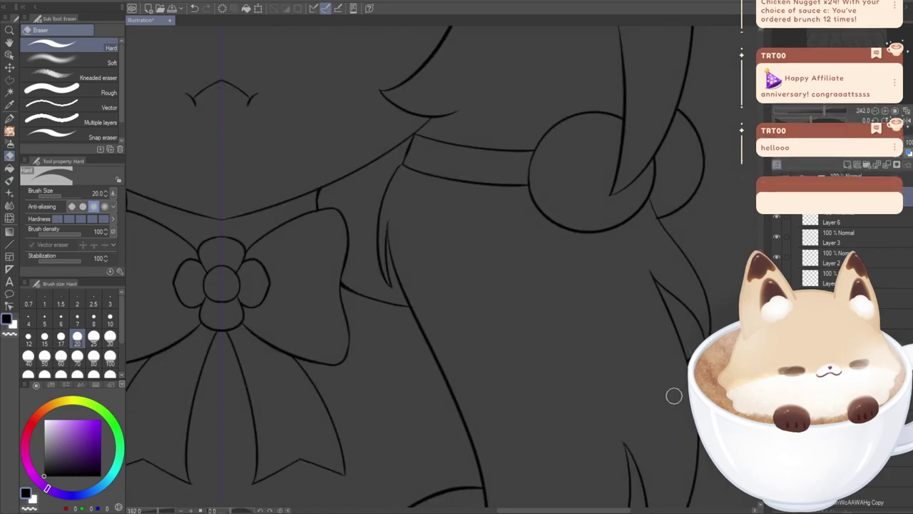
key("ctrl+z")
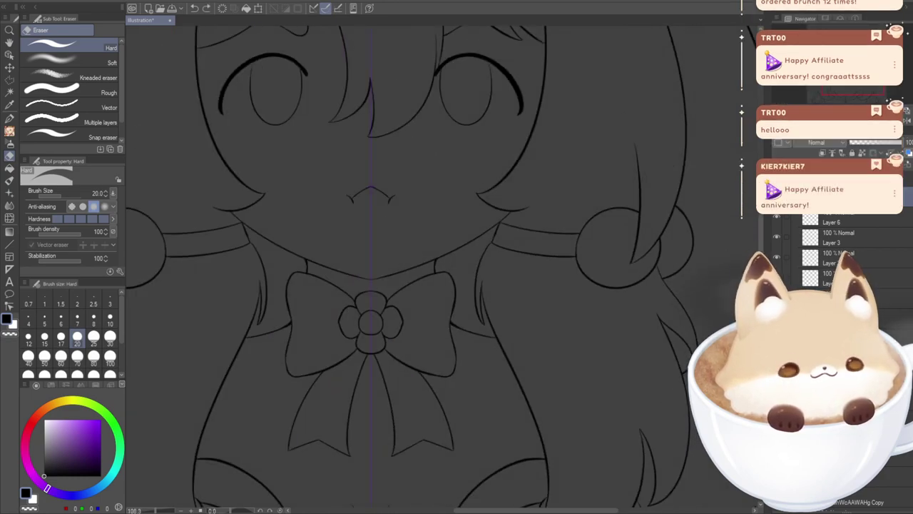
scroll(679, 162, "down", 4)
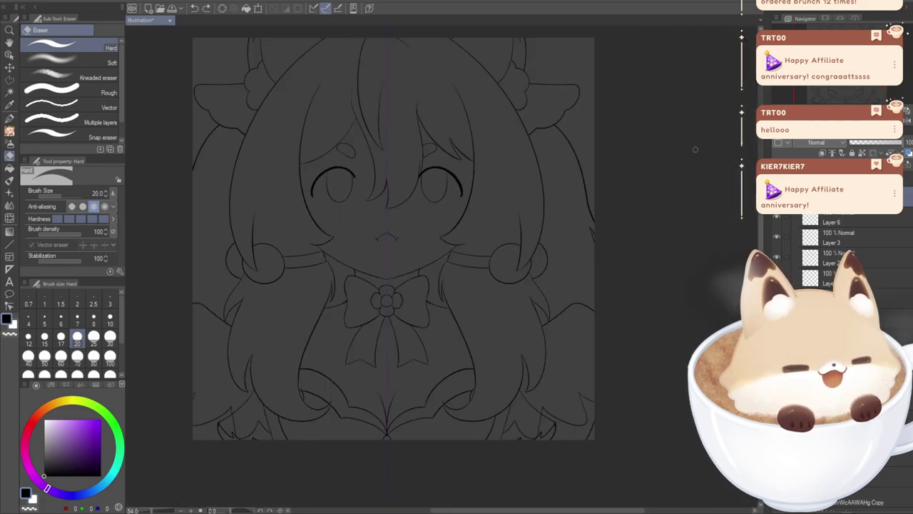
- Sample the wing's pink from the character reference, then hide the reference and restore the flat colours
left_click_drag(428, 242, 450, 327)
left_click(797, 177)
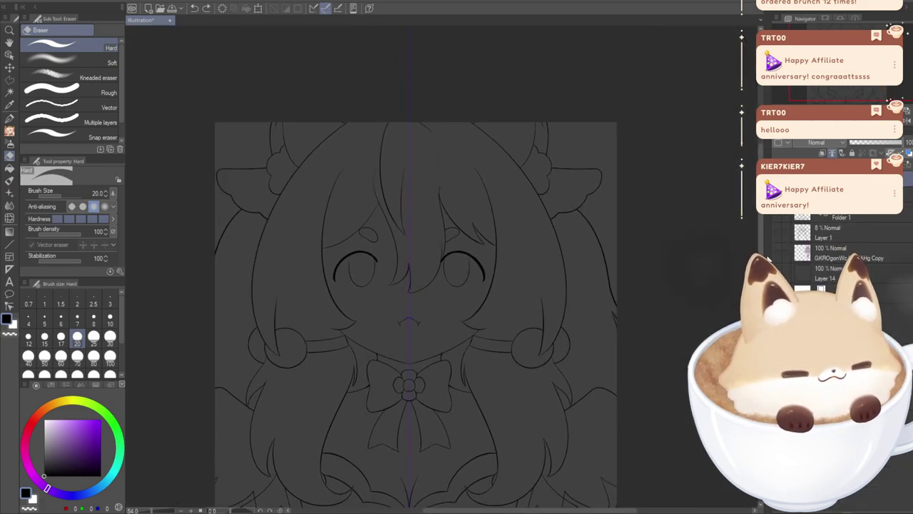
left_click(777, 252)
left_click(591, 211, "alt")
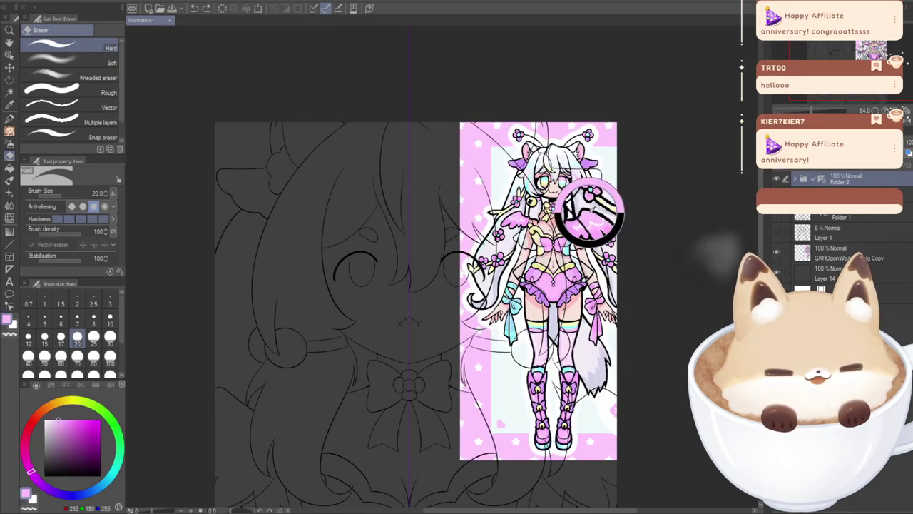
left_click(777, 252)
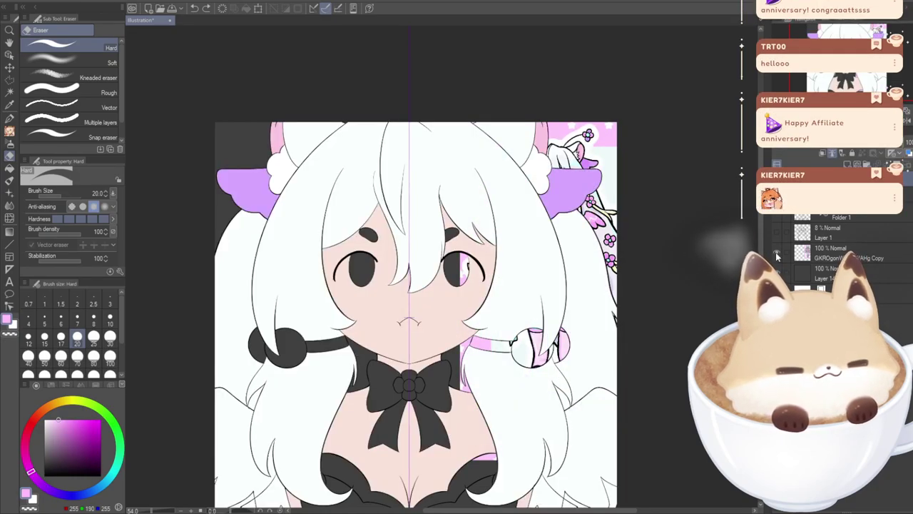
left_click(776, 256)
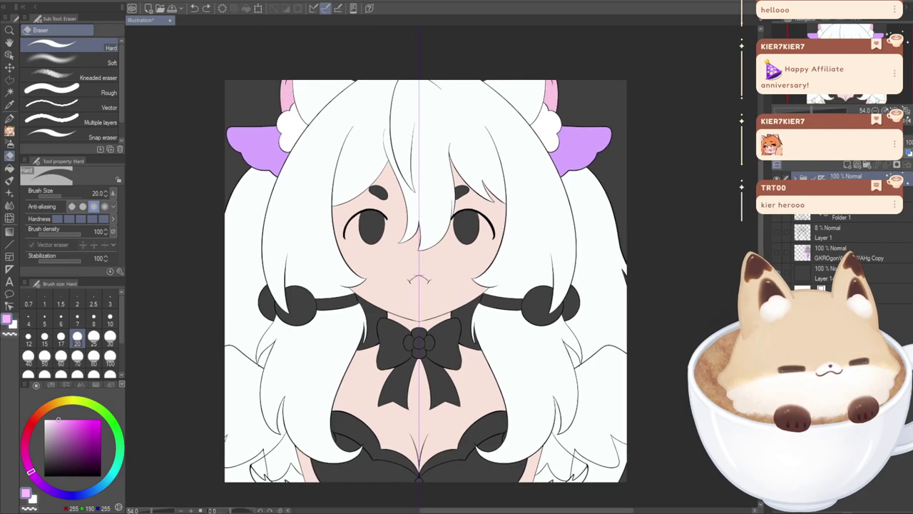
- Add a new layer above Layer 17 and fill both wings, including the gaps beside the hair, with the sampled pink
left_click(796, 198)
left_click(844, 211)
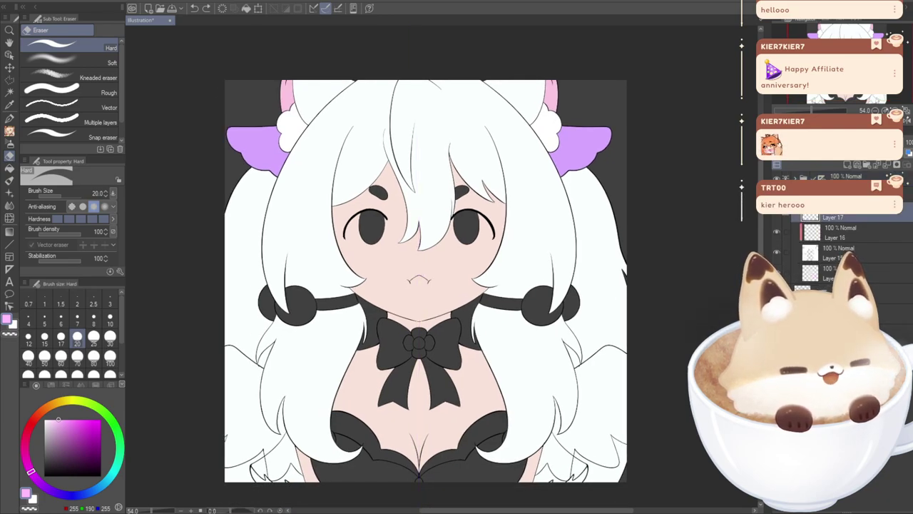
left_click(848, 167)
key("g")
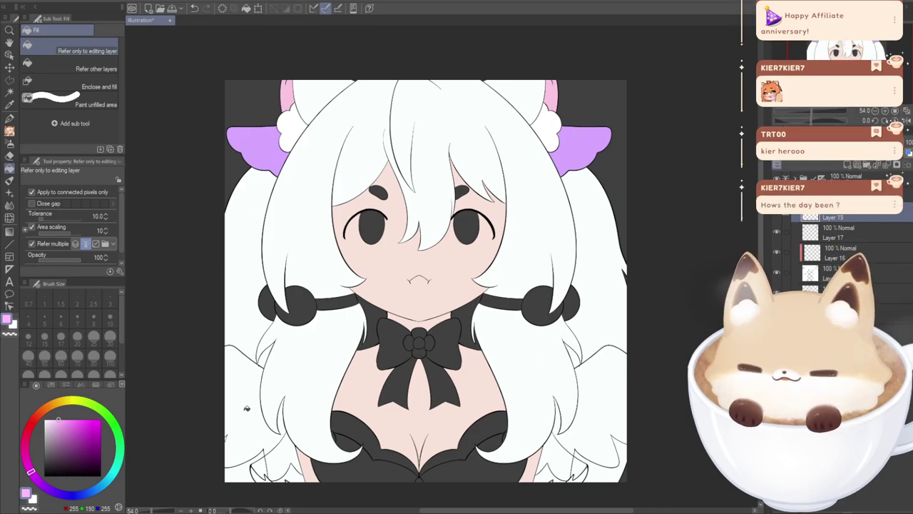
left_click(246, 408)
left_click(597, 428)
left_click(550, 456)
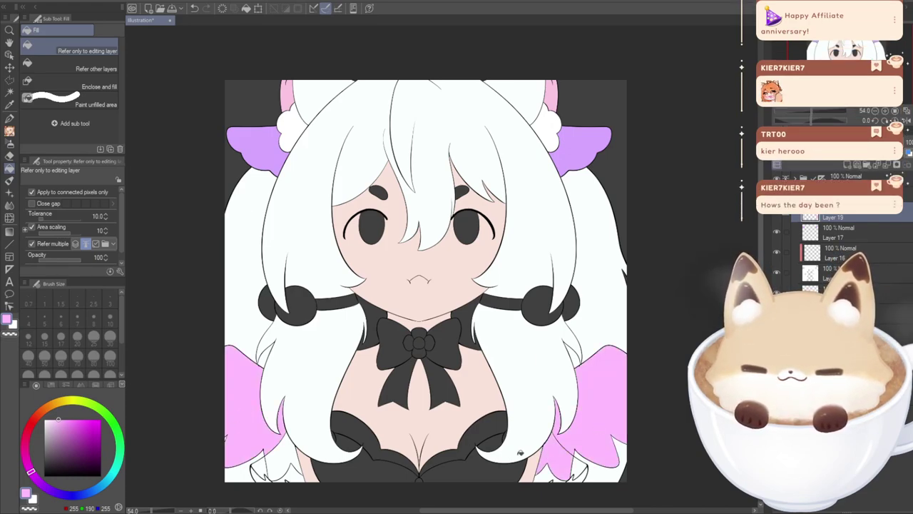
left_click(276, 460)
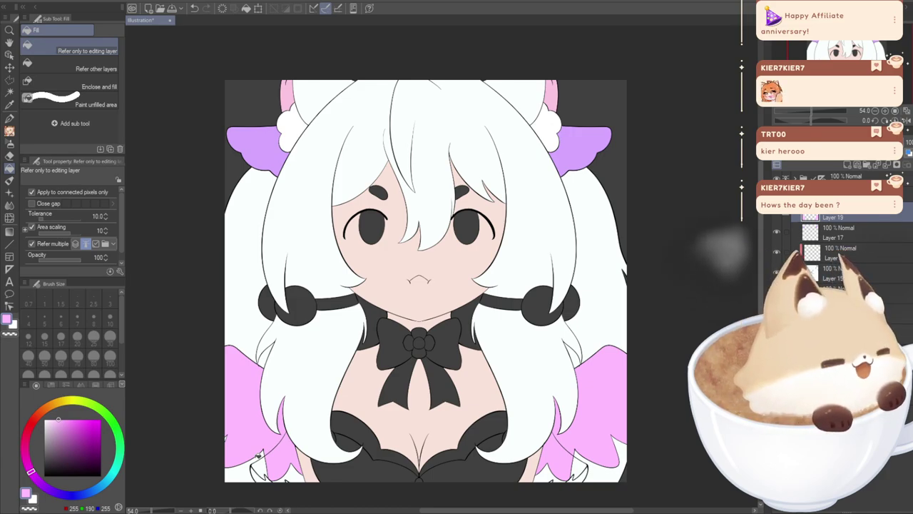
- Compare the flats with the character reference and fill both hair-tie bands with the same pink
left_click(777, 314)
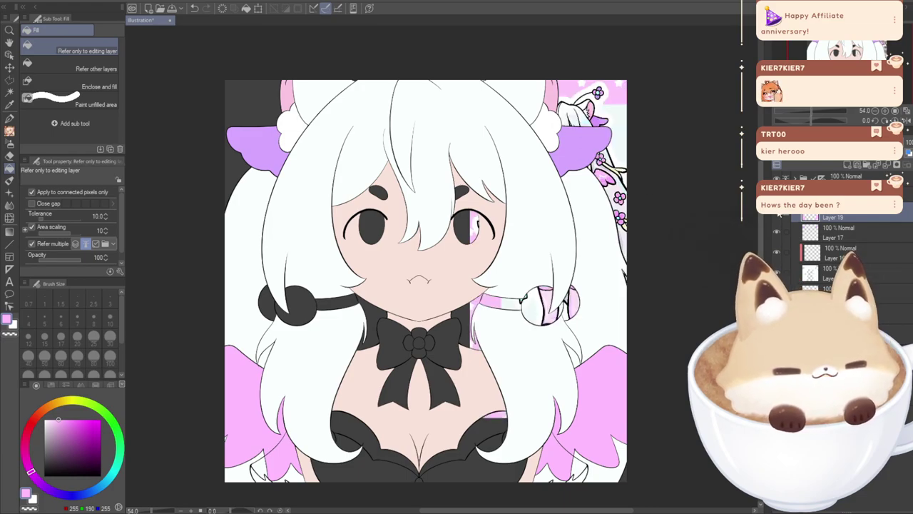
left_click(779, 216)
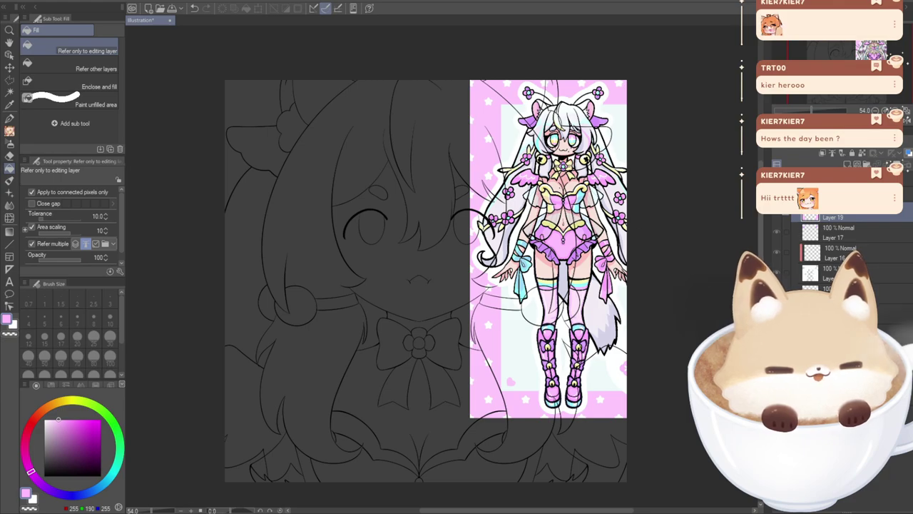
left_click(777, 214)
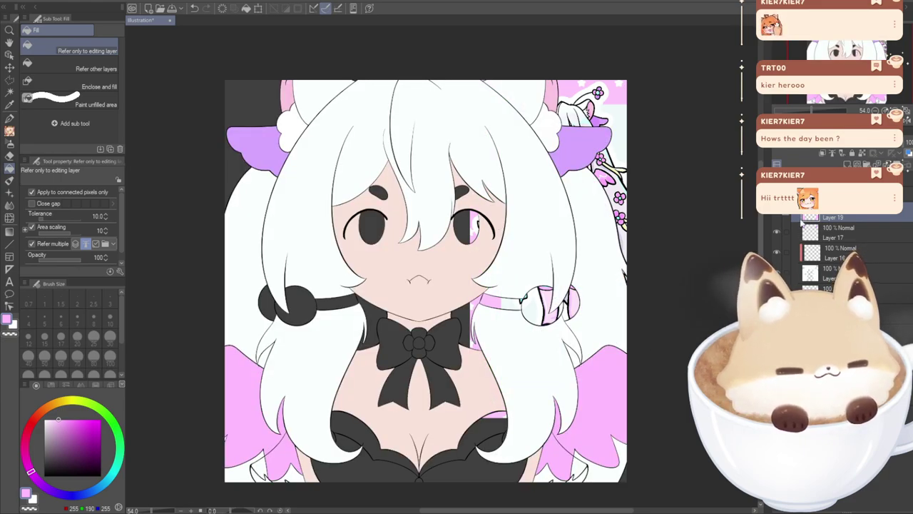
left_click(495, 295)
left_click(335, 303)
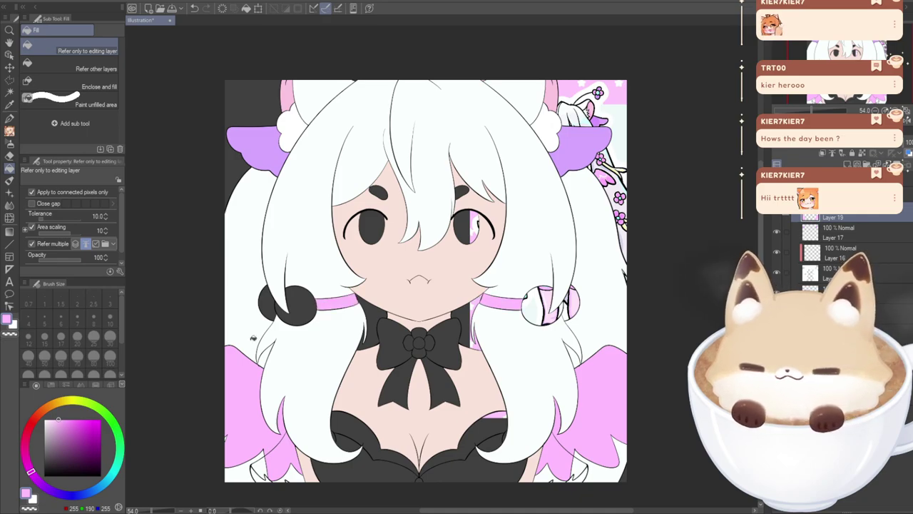
left_click(777, 375)
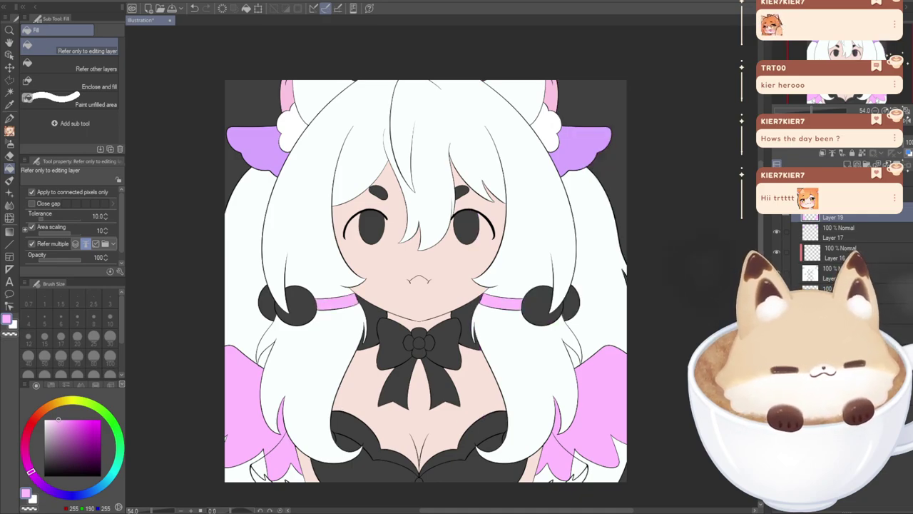
- Sample the hair bauble's pale yellow from the reference and fill all four hair baubles with it on a new layer
left_click(776, 374)
left_click(777, 194)
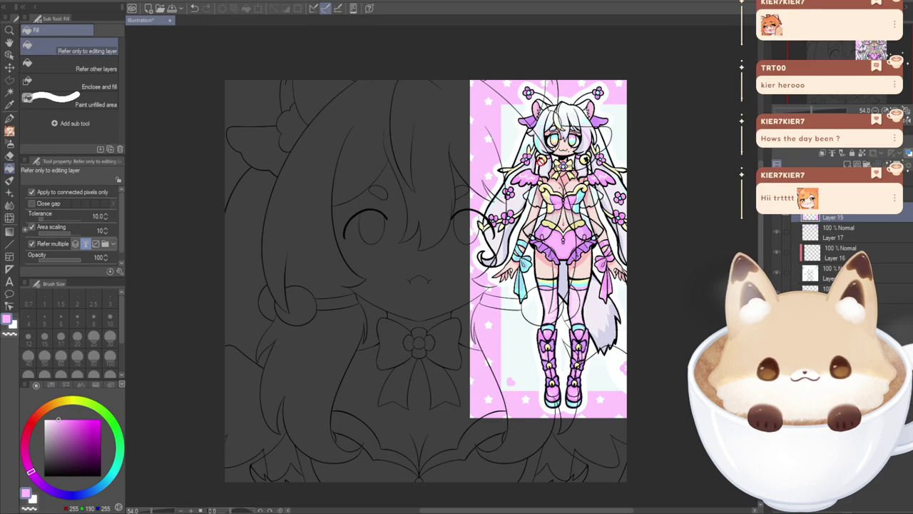
left_click(540, 158, "alt")
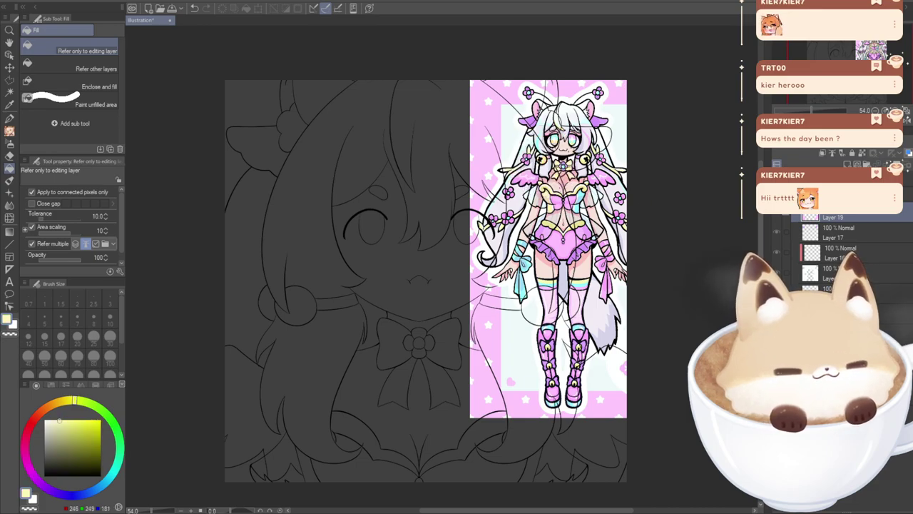
left_click(776, 194)
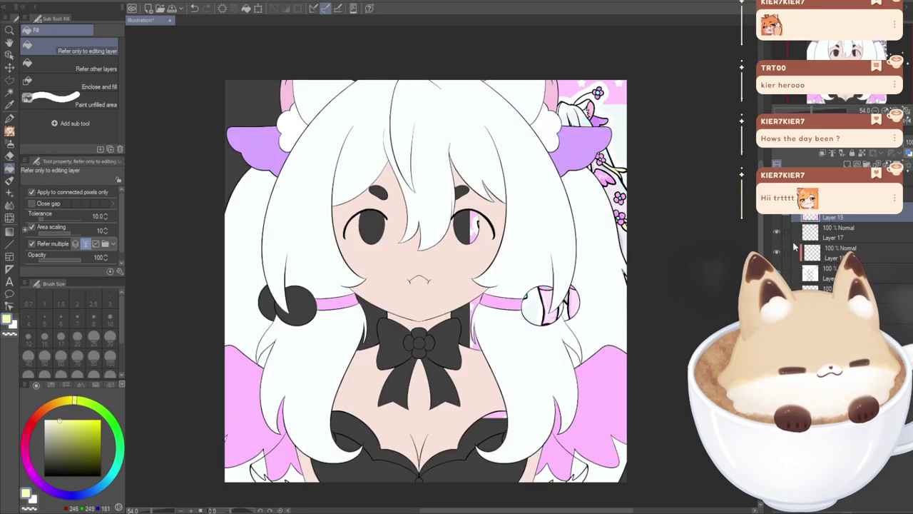
left_click(847, 164)
left_click(536, 306)
left_click(571, 303)
left_click(296, 308)
left_click(265, 308)
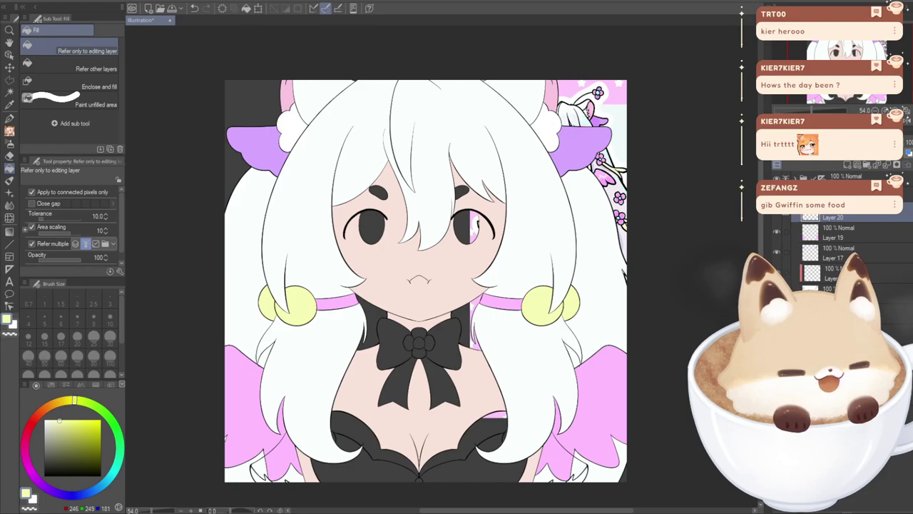
- Check the outfit colours in the reference, re-sample the pale yellow from a hair bauble, and fill both halves of the scalloped chest trim
left_click(777, 194)
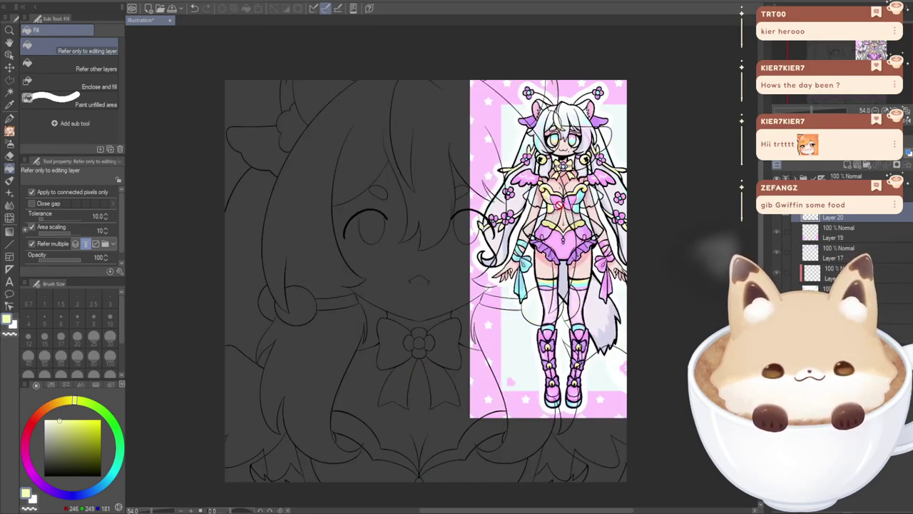
left_click(560, 204, "alt")
left_click(550, 190, "alt")
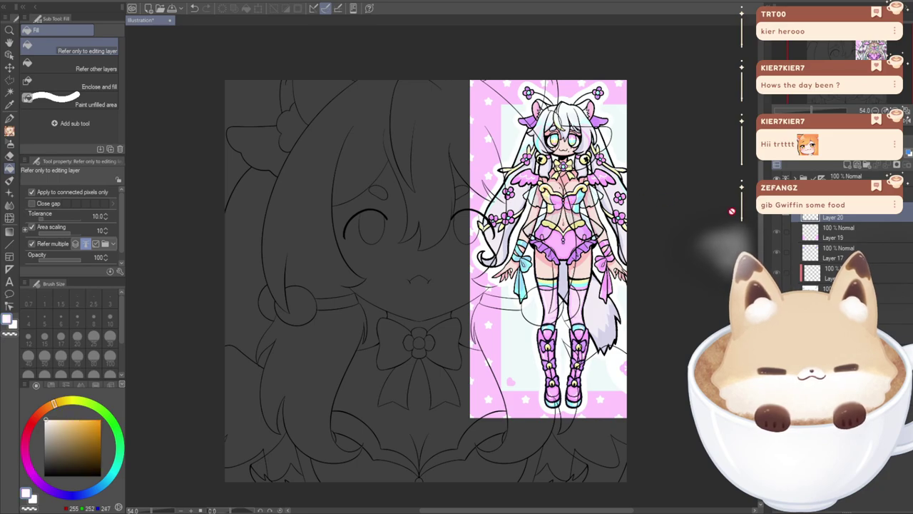
left_click(776, 228)
left_click(547, 308, "alt")
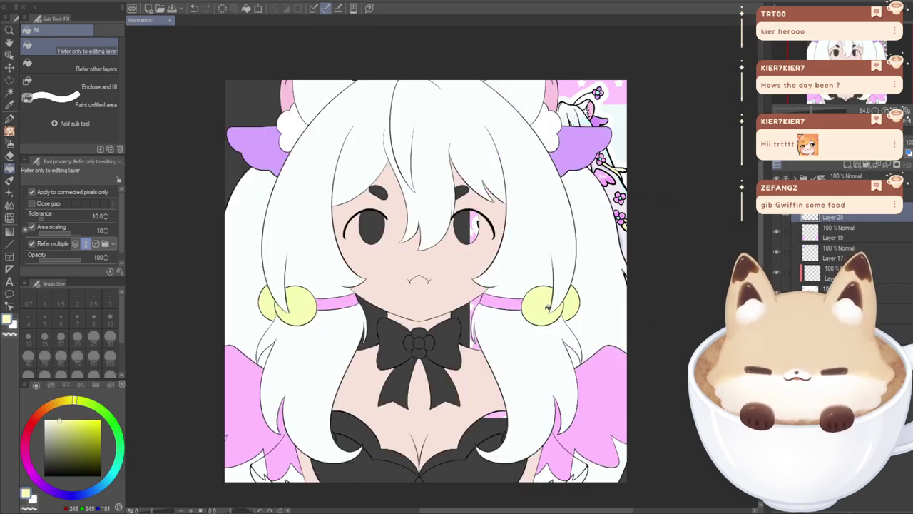
left_click(368, 417)
left_click(441, 457)
- Fill the bow's tails and loops with pale yellow, and undo a trial fill of the bodice
left_click(405, 374)
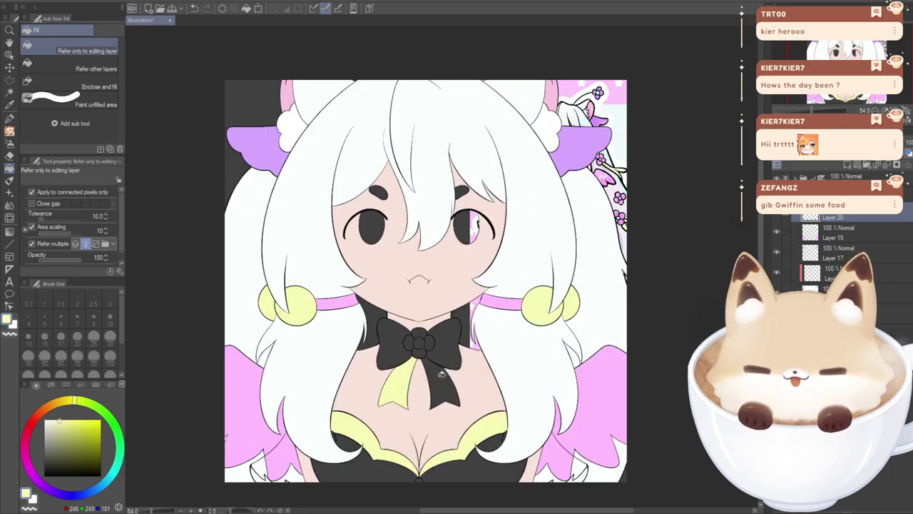
left_click(438, 373)
left_click(437, 346)
left_click(394, 344)
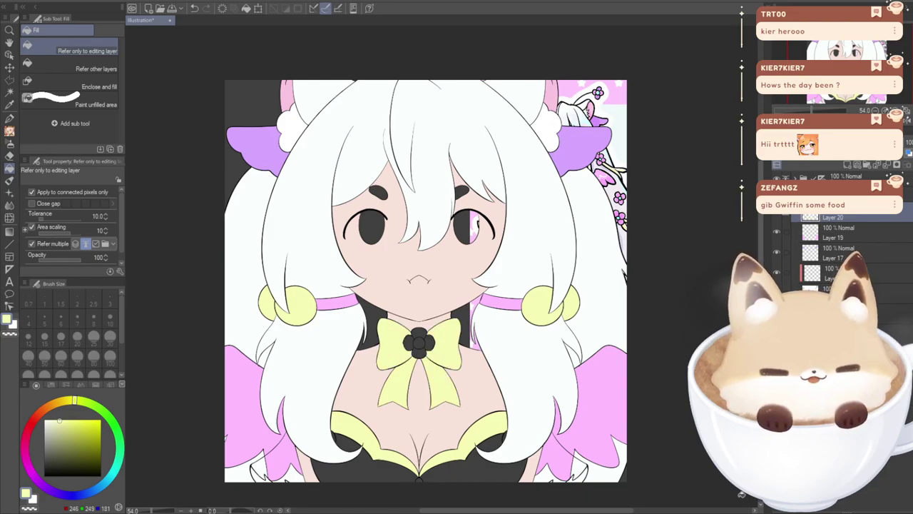
left_click(355, 471)
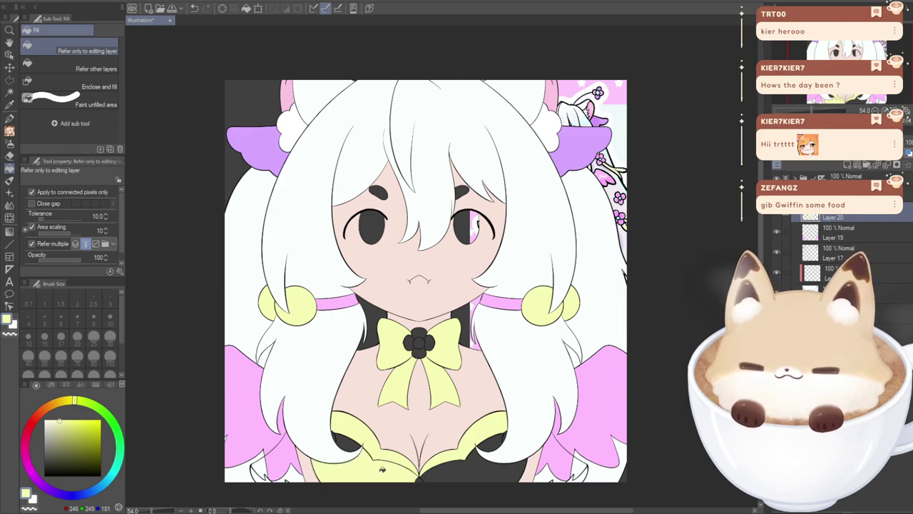
key("ctrl+z")
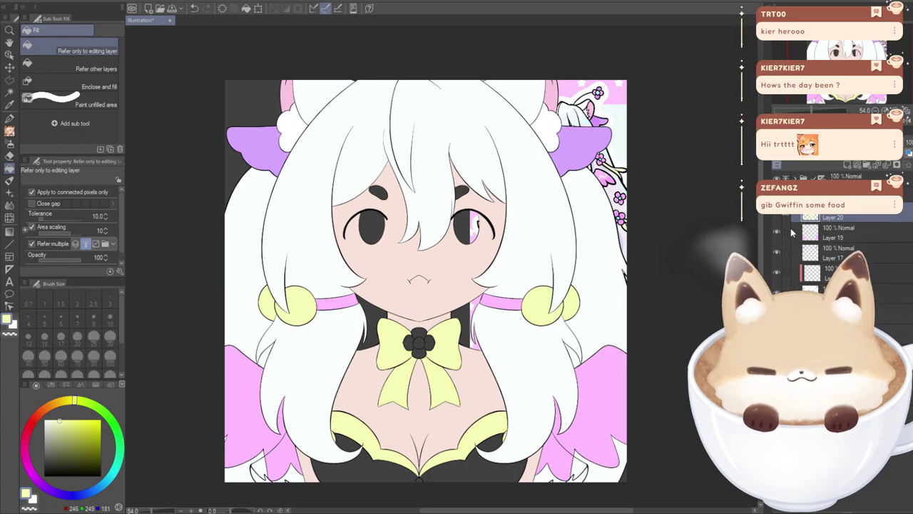
- Sample the outfit's pink from the character reference and fill the bodice and both small side areas under the chest trim on a new layer
left_click(847, 164)
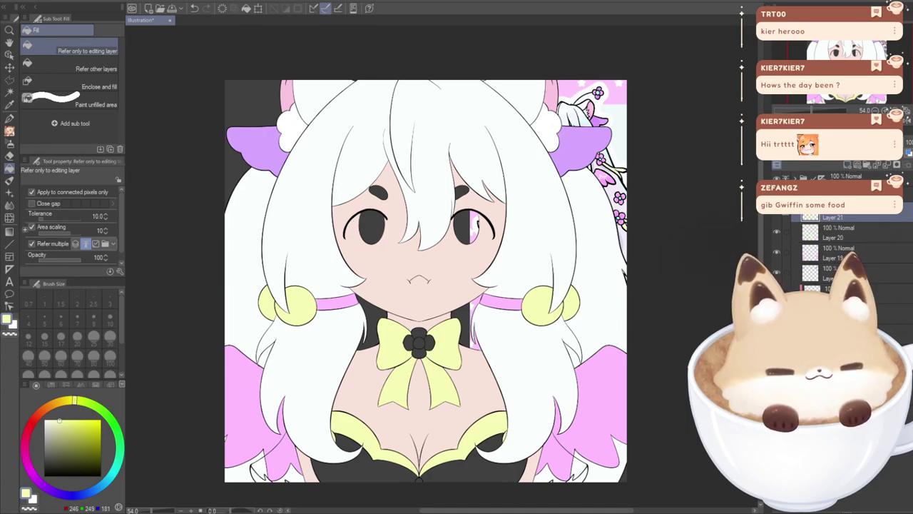
left_click(777, 334)
left_click(776, 334)
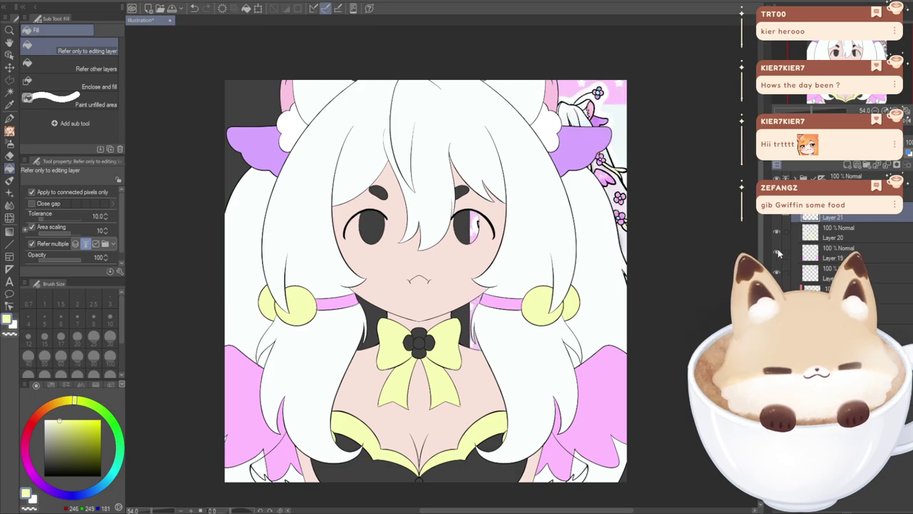
left_click(777, 194)
left_click(559, 203, "alt")
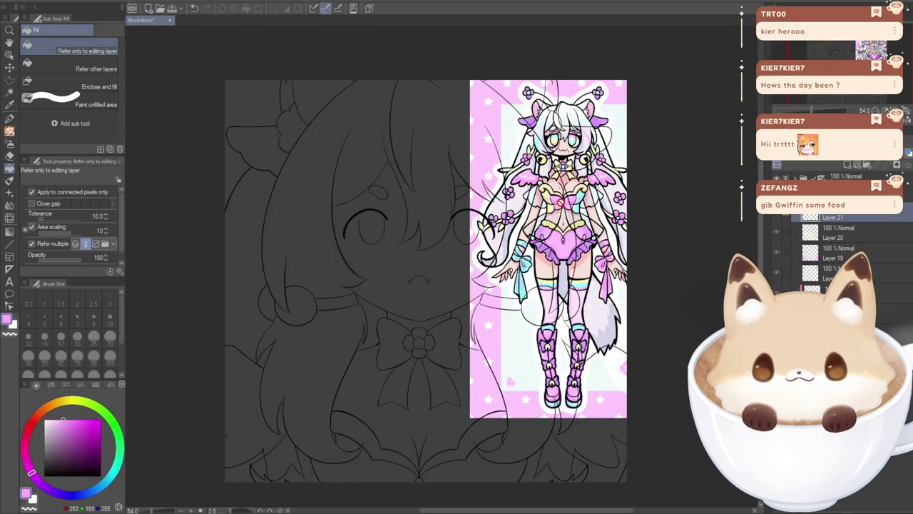
left_click(777, 194)
left_click(393, 475)
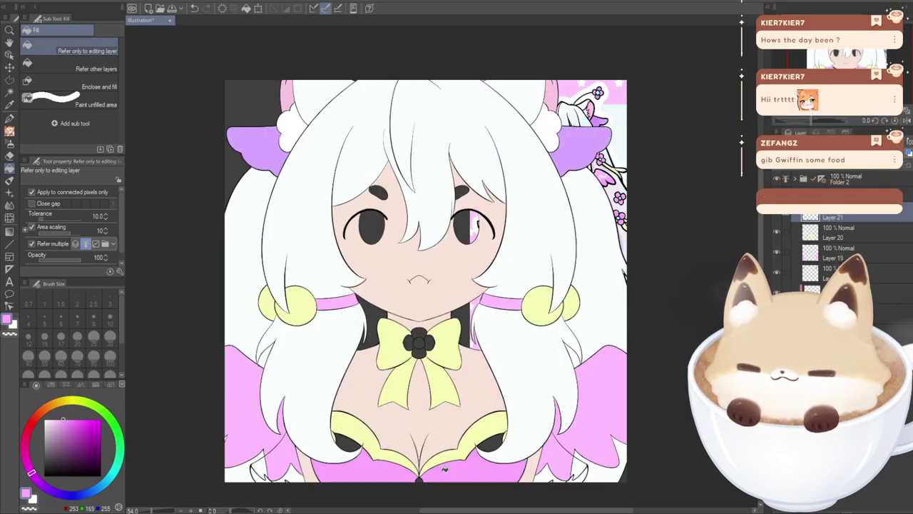
left_click(476, 450)
left_click(345, 439)
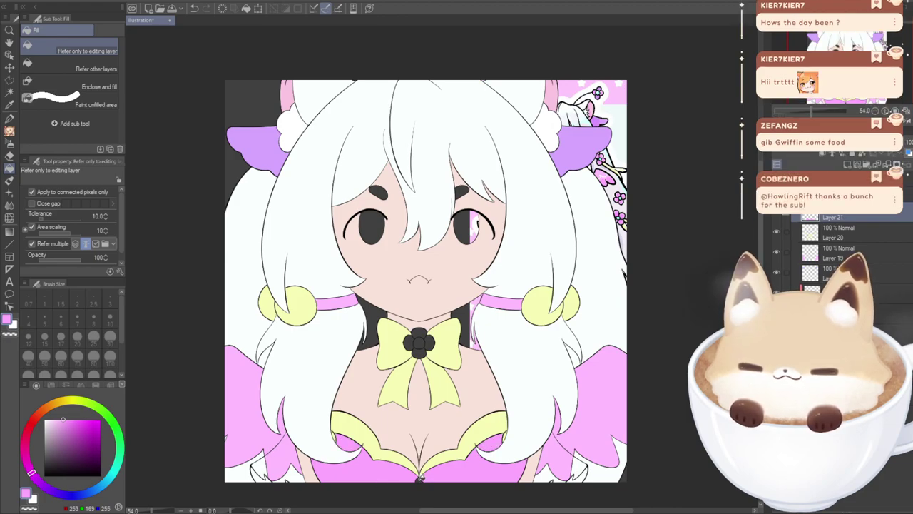
- Hide the colour flats, add a new layer among the line art, and set up the G-pen with black
left_click(777, 291)
left_click(777, 291)
left_click(777, 194)
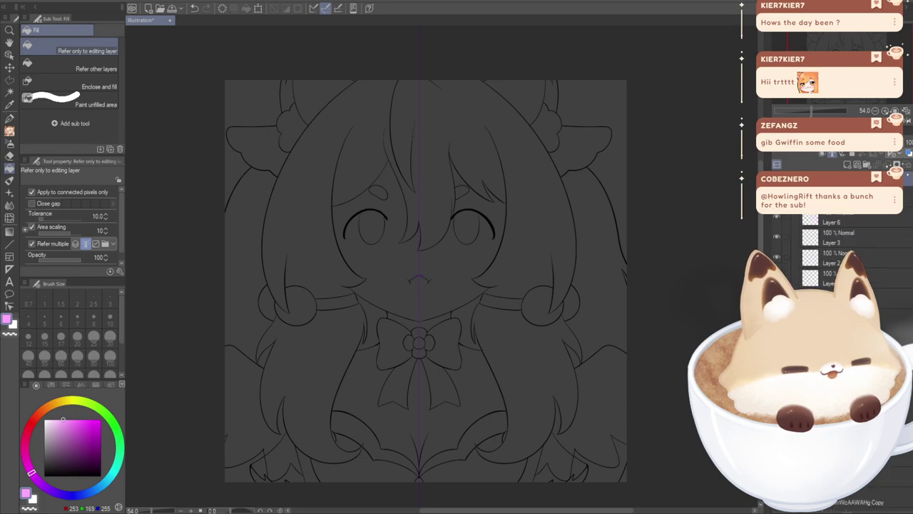
left_click(836, 197)
left_click(847, 164)
left_click_drag(82, 448, 44, 476)
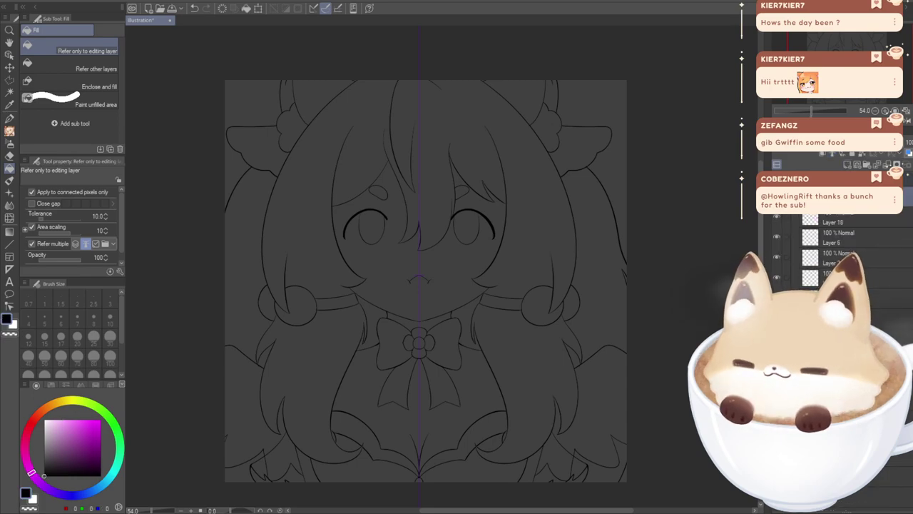
key("p")
left_click_drag(265, 291, 245, 229)
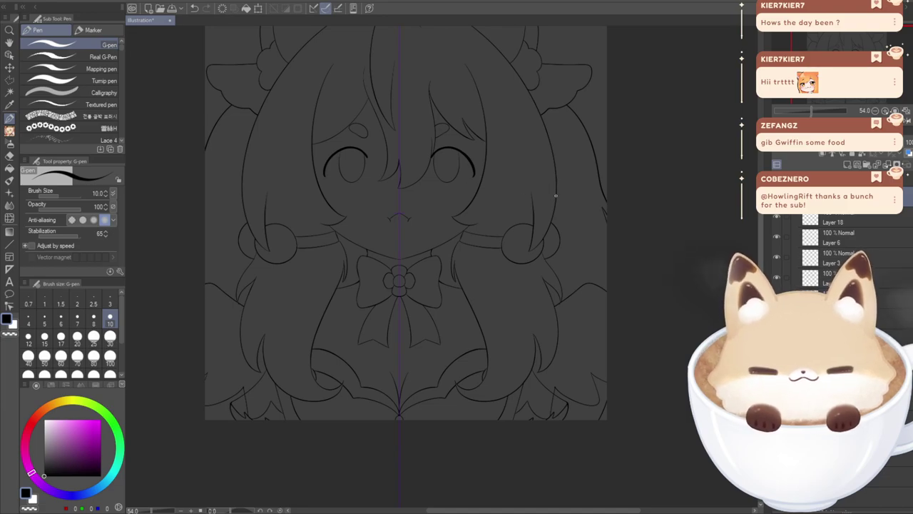
scroll(565, 238, "up", 1)
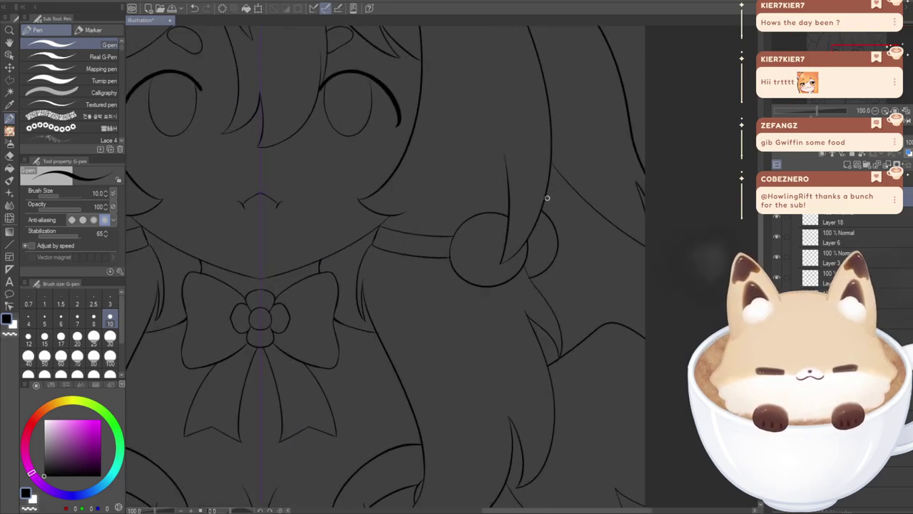
- Try drawing a curved vine with a large pointed leaf on the back hair above the hair bauble
key("ctrl+z")
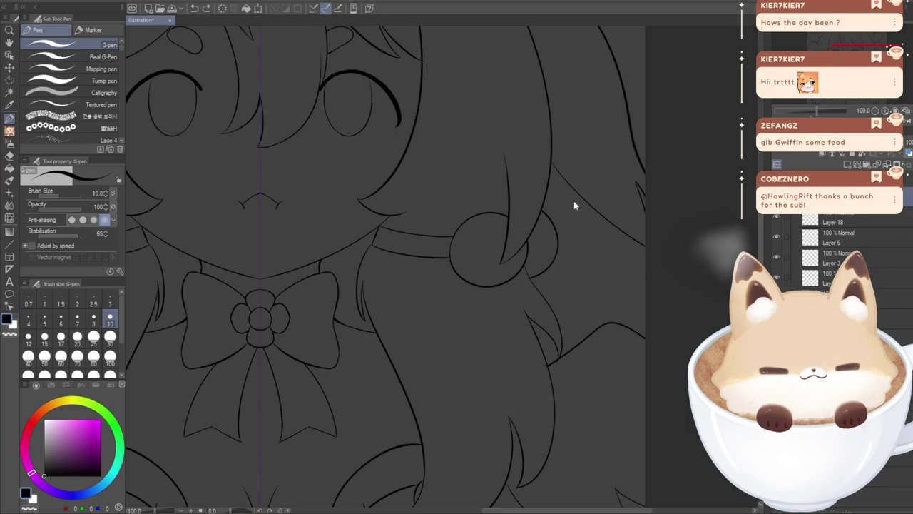
mouse_move(615, 204)
left_mouse_down()
mouse_move(598, 151)
mouse_move(585, 196)
mouse_move(604, 152)
mouse_move(620, 188)
mouse_move(617, 213)
mouse_move(580, 196)
mouse_move(598, 145)
mouse_move(630, 197)
mouse_move(614, 209)
mouse_move(584, 205)
mouse_move(595, 208)
mouse_move(550, 151)
left_mouse_up()
key("ctrl+z")
key("ctrl+z")
mouse_move(618, 212)
left_mouse_down()
mouse_move(642, 234)
mouse_move(612, 217)
left_mouse_up()
key("ctrl+z")
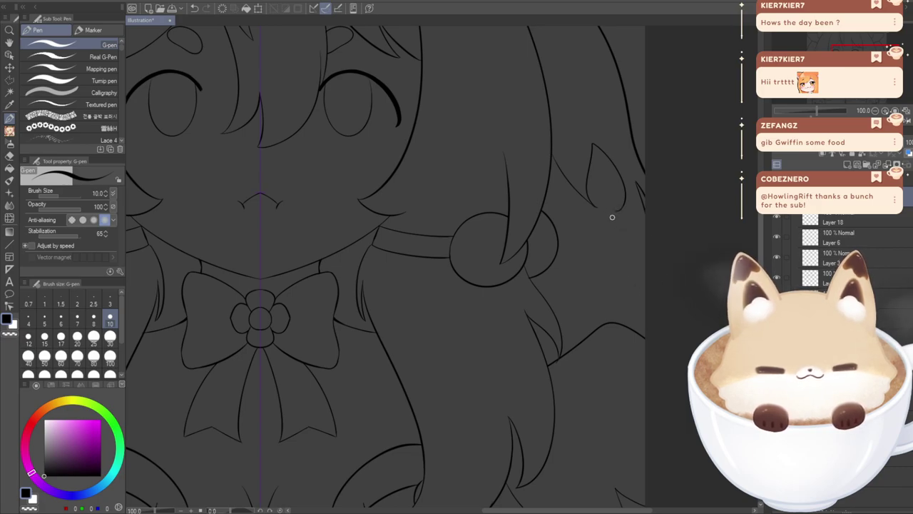
key("ctrl+z")
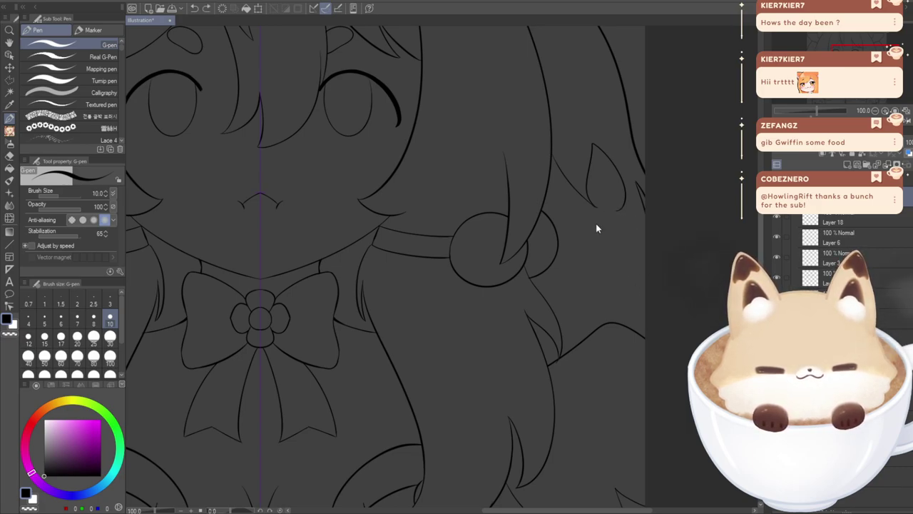
key("ctrl+z")
- Draw a small pointed leaf with a two-edged curved vine running from the front hair lock to the canvas edge
mouse_move(603, 211)
left_mouse_down()
mouse_move(597, 163)
mouse_move(622, 193)
mouse_move(593, 247)
left_mouse_up()
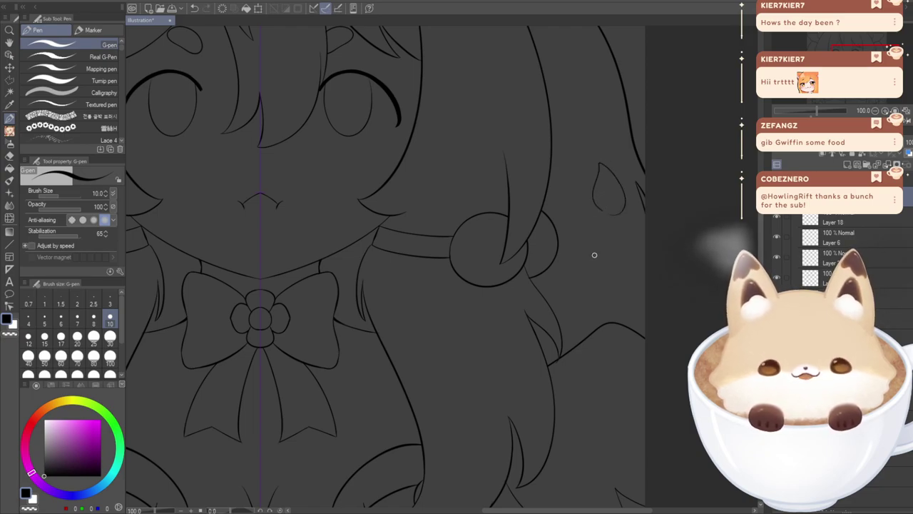
mouse_move(603, 210)
left_mouse_down()
mouse_move(549, 151)
mouse_move(547, 167)
mouse_move(552, 156)
mouse_move(595, 203)
mouse_move(552, 150)
left_mouse_up()
key("ctrl+z")
key("ctrl+z")
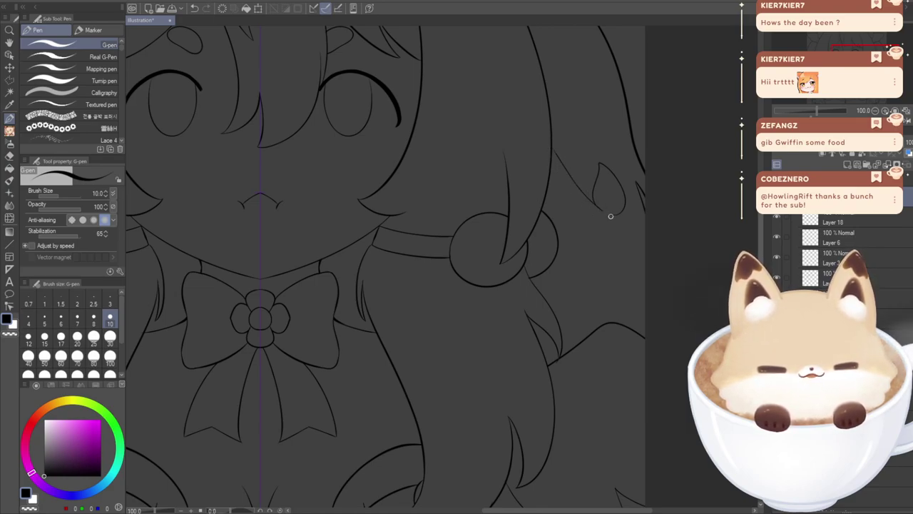
mouse_move(551, 163)
left_mouse_down()
mouse_move(595, 226)
mouse_move(659, 260)
left_mouse_up()
key("ctrl+z")
left_click_drag(550, 178, 645, 254)
key("ctrl+z")
left_click_drag(551, 164, 645, 242)
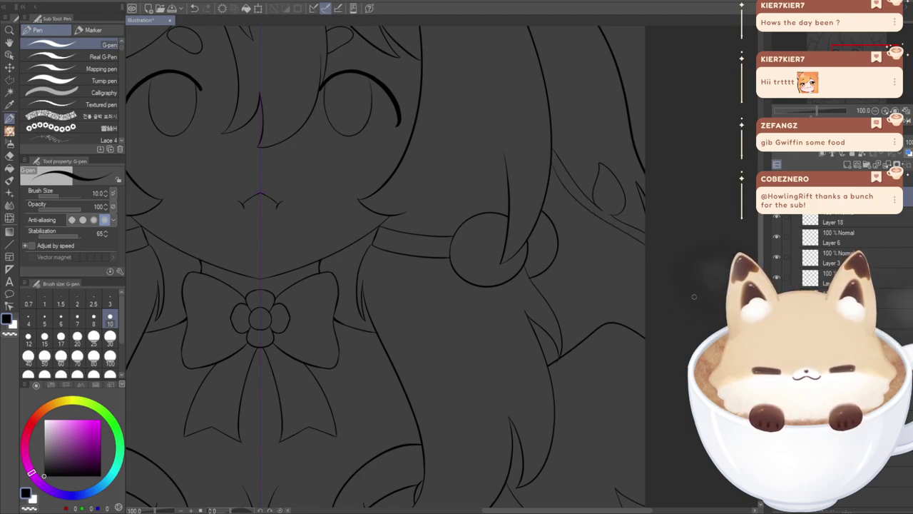
- Try drawing a small four-petal flower above the wing, beside the hair bauble
left_click_drag(457, 343, 389, 255)
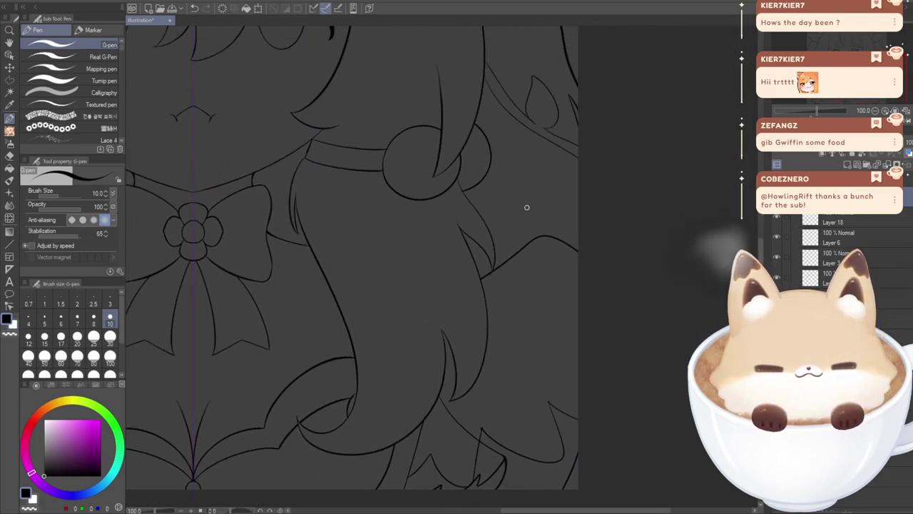
mouse_move(534, 216)
left_mouse_down()
mouse_move(535, 197)
mouse_move(495, 206)
mouse_move(520, 244)
mouse_move(537, 232)
mouse_move(539, 212)
mouse_move(520, 203)
mouse_move(500, 216)
mouse_move(507, 228)
mouse_move(529, 227)
mouse_move(542, 216)
mouse_move(523, 203)
mouse_move(540, 215)
mouse_move(540, 206)
mouse_move(534, 215)
mouse_move(510, 201)
mouse_move(511, 244)
mouse_move(524, 226)
mouse_move(513, 242)
mouse_move(523, 227)
mouse_move(533, 234)
mouse_move(536, 214)
mouse_move(542, 223)
mouse_move(533, 214)
left_mouse_up()
key("ctrl+z")
key("ctrl+z")
key("ctrl+z")
key("ctrl+z")
key("ctrl+z")
key("ctrl+z")
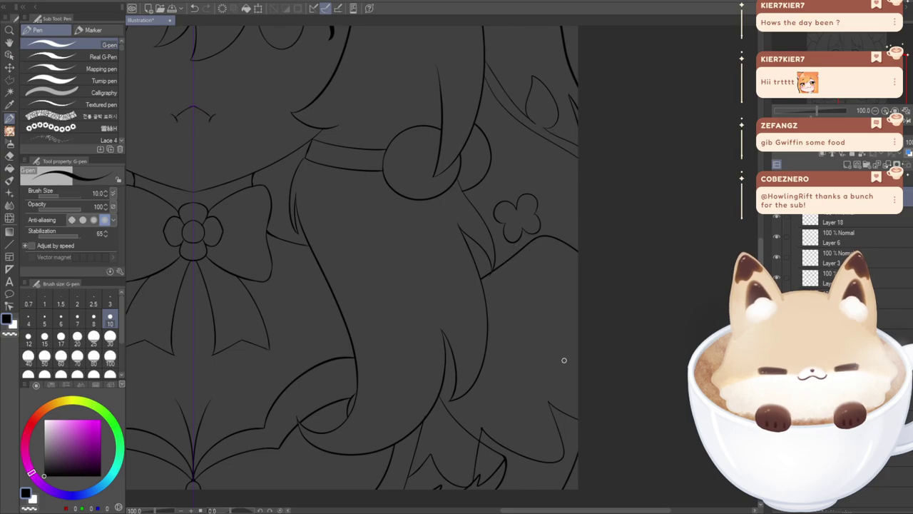
key("ctrl+z")
key("ctrl+z")
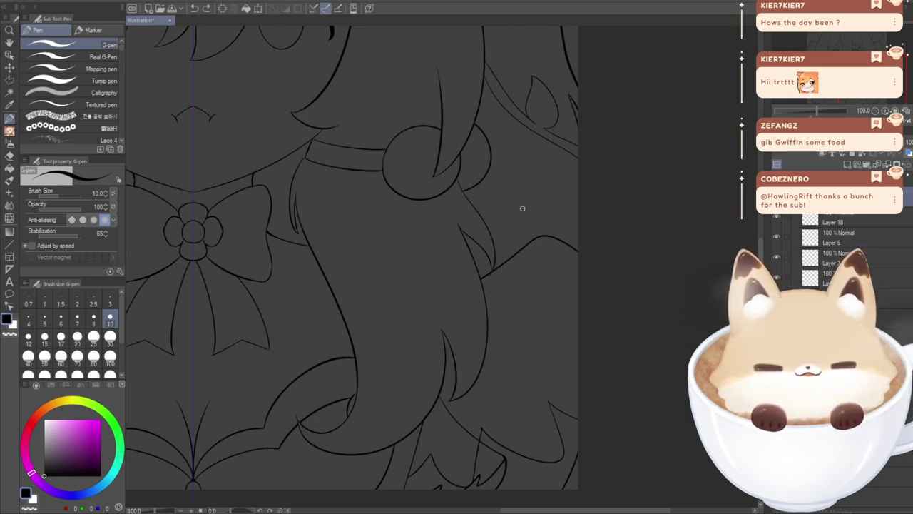
mouse_move(523, 217)
left_mouse_down()
mouse_move(516, 187)
mouse_move(528, 202)
mouse_move(521, 208)
mouse_move(510, 193)
mouse_move(525, 187)
mouse_move(527, 209)
mouse_move(542, 213)
mouse_move(542, 229)
mouse_move(528, 229)
mouse_move(545, 226)
mouse_move(518, 221)
left_mouse_up()
key("ctrl+z")
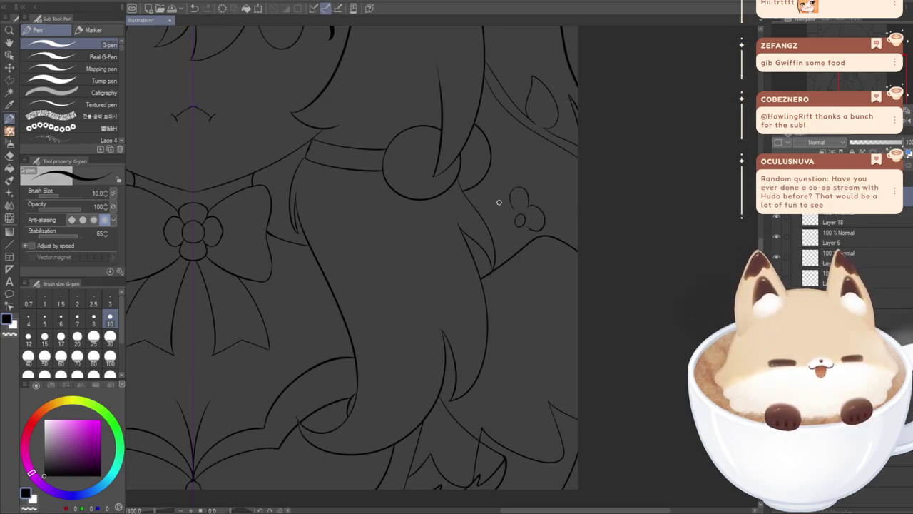
key("ctrl+z")
key("ctrl+z")
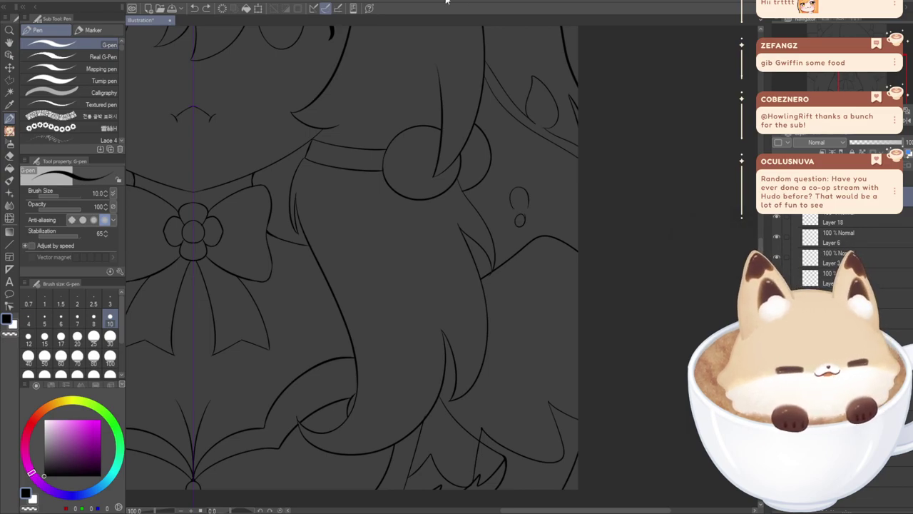
key("ctrl+z")
- Draw an upright four-petal flower outline with rounded petals just above the wing, beside the tied hair
left_click_drag(853, 85, 854, 88)
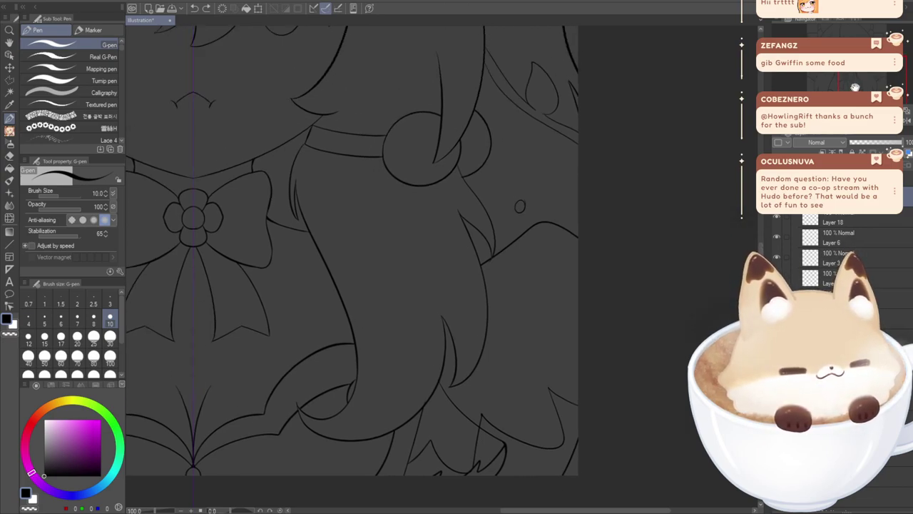
scroll(516, 205, "up", 1)
scroll(517, 205, "up", 5)
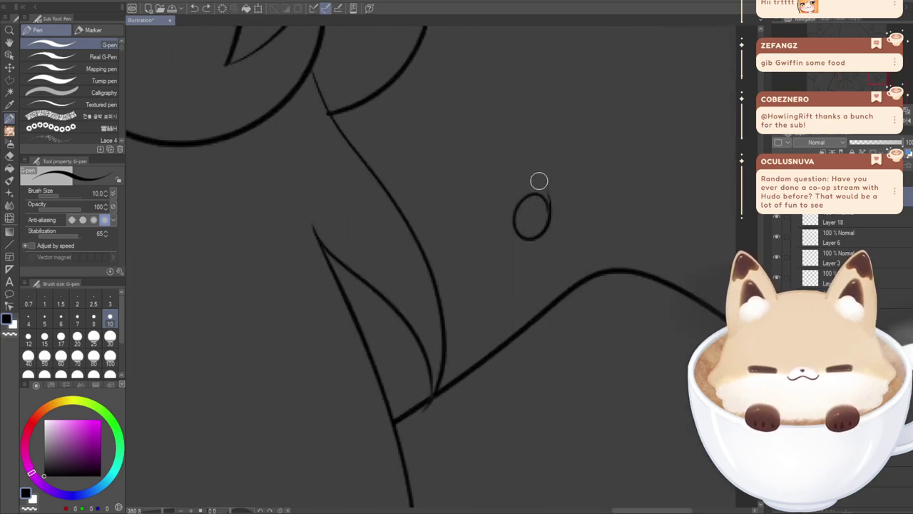
left_click_drag(878, 78, 878, 75)
mouse_move(557, 249)
left_mouse_down()
mouse_move(537, 185)
mouse_move(506, 229)
mouse_move(517, 251)
mouse_move(614, 278)
mouse_move(545, 279)
left_mouse_up()
mouse_move(515, 248)
left_mouse_down()
mouse_move(513, 333)
mouse_move(556, 344)
mouse_move(564, 294)
mouse_move(512, 313)
mouse_move(532, 351)
mouse_move(572, 318)
mouse_move(563, 292)
left_mouse_up()
key("ctrl+z")
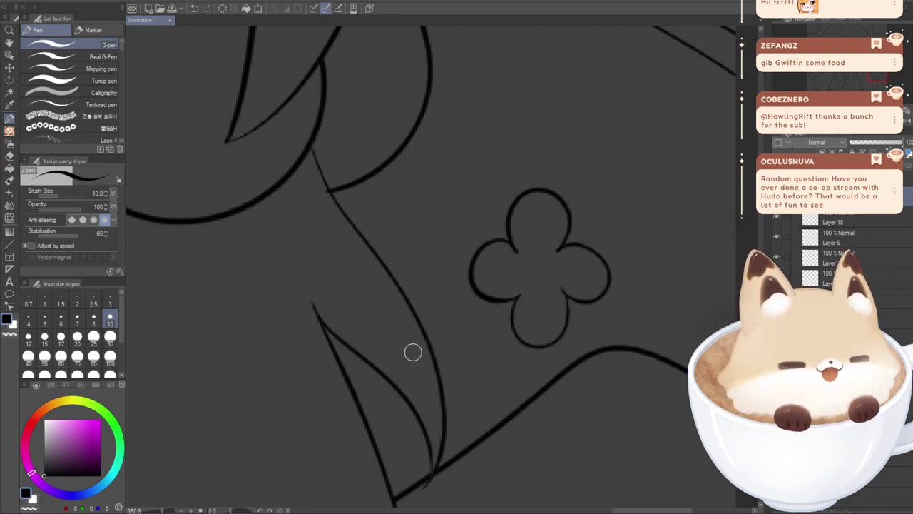
- Draw the upper edge of a thin curved vine across the back hair, just below the floppy ear
scroll(413, 351, "down", 4)
scroll(412, 350, "down", 2)
mouse_move(866, 71)
left_mouse_down()
mouse_move(854, 97)
mouse_move(857, 90)
left_mouse_up()
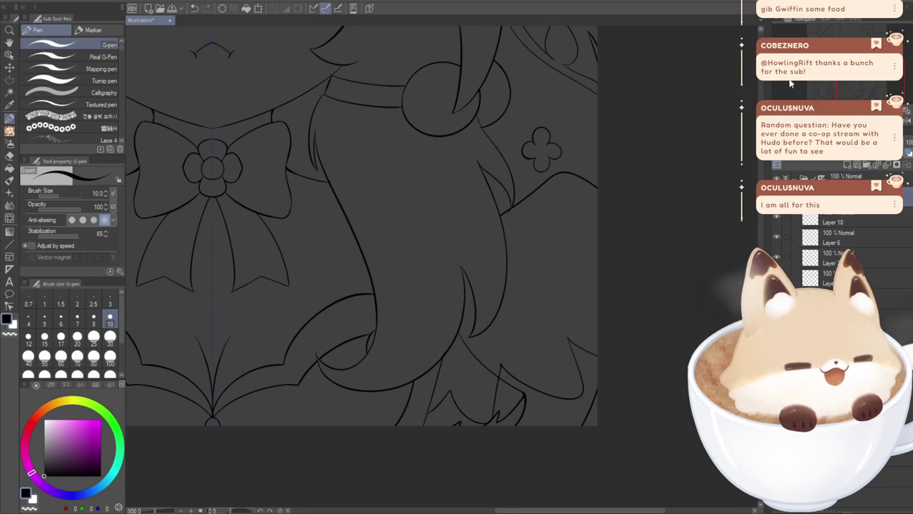
left_click_drag(853, 97, 851, 65)
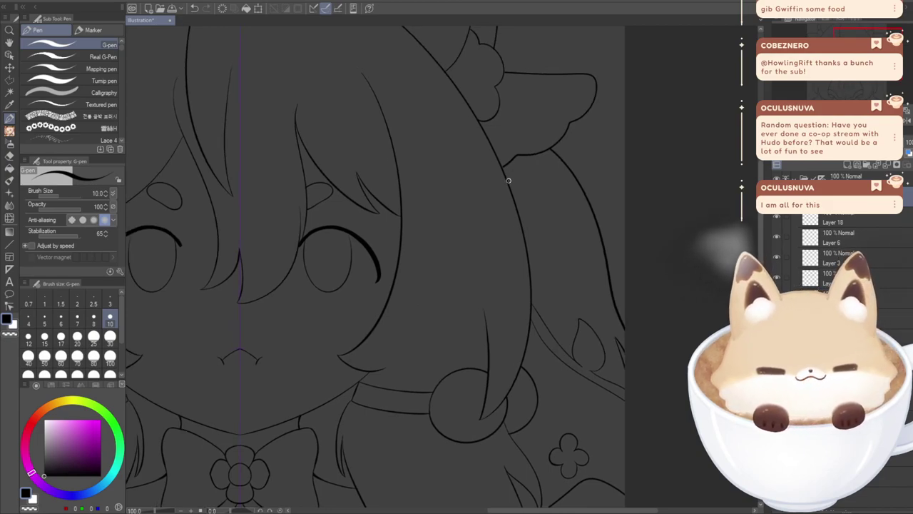
mouse_move(511, 184)
left_mouse_down()
mouse_move(589, 200)
mouse_move(598, 211)
left_mouse_up()
key("ctrl+z")
left_click_drag(509, 184, 589, 192)
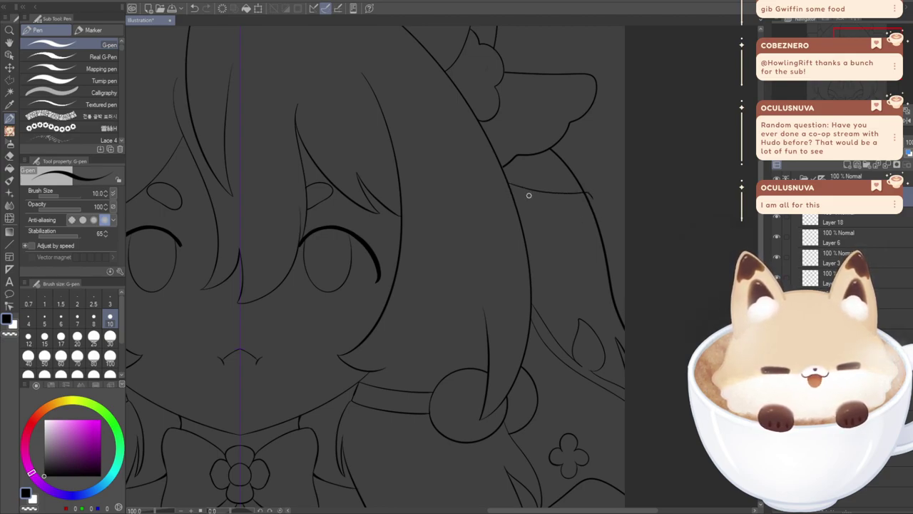
- Draw the lower edge of the vine below the ear, refining the curve until it ends in a rounded tip
mouse_move(514, 196)
left_mouse_down()
mouse_move(592, 197)
mouse_move(571, 208)
mouse_move(512, 193)
mouse_move(572, 209)
mouse_move(587, 192)
left_mouse_up()
key("ctrl+z")
key("ctrl+z")
key("ctrl+z")
left_click_drag(511, 194, 595, 199)
key("ctrl+z")
left_click_drag(510, 192, 595, 201)
key("ctrl+z")
mouse_move(509, 191)
left_mouse_down()
mouse_move(592, 197)
mouse_move(510, 192)
mouse_move(587, 204)
left_mouse_up()
key("ctrl+z")
key("ctrl+z")
key("ctrl+z")
mouse_move(509, 191)
left_mouse_down()
mouse_move(569, 209)
mouse_move(592, 203)
left_mouse_up()
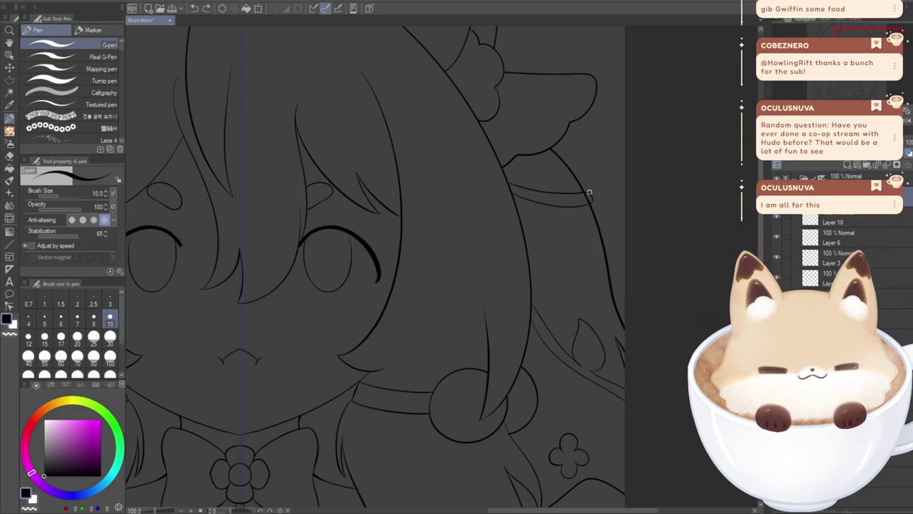
- Clean up the line overlap at the upper vine's rounded tip with the hard eraser and check the mirrored side
key("e")
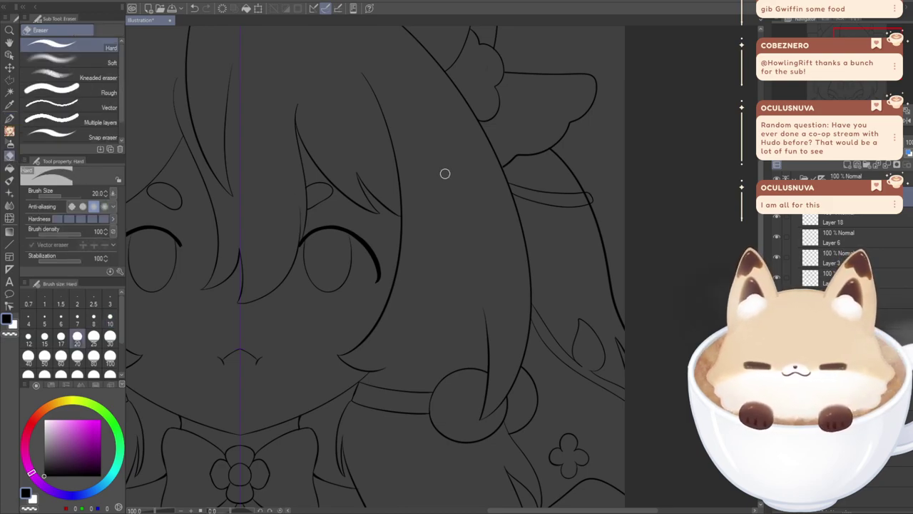
mouse_move(445, 173)
left_mouse_down()
mouse_move(431, 153)
mouse_move(439, 146)
left_mouse_up()
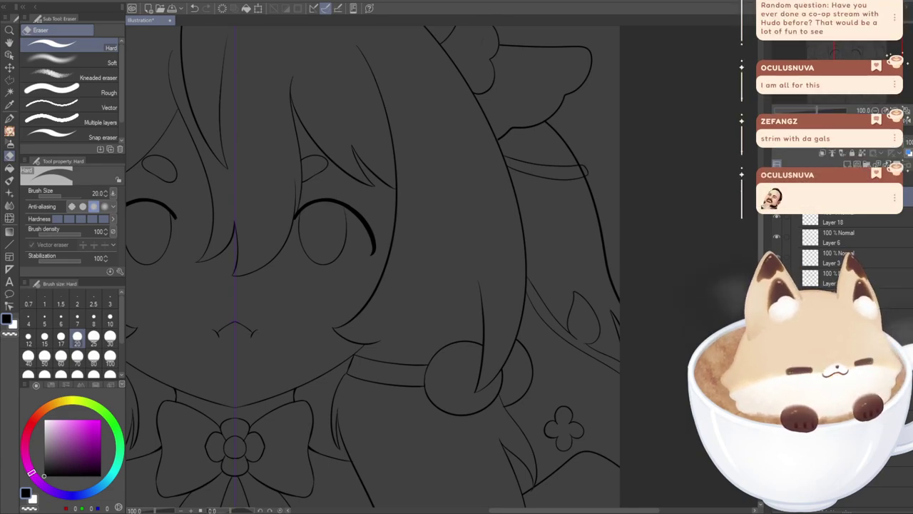
scroll(373, 267, "down", 3)
scroll(373, 266, "up", 5)
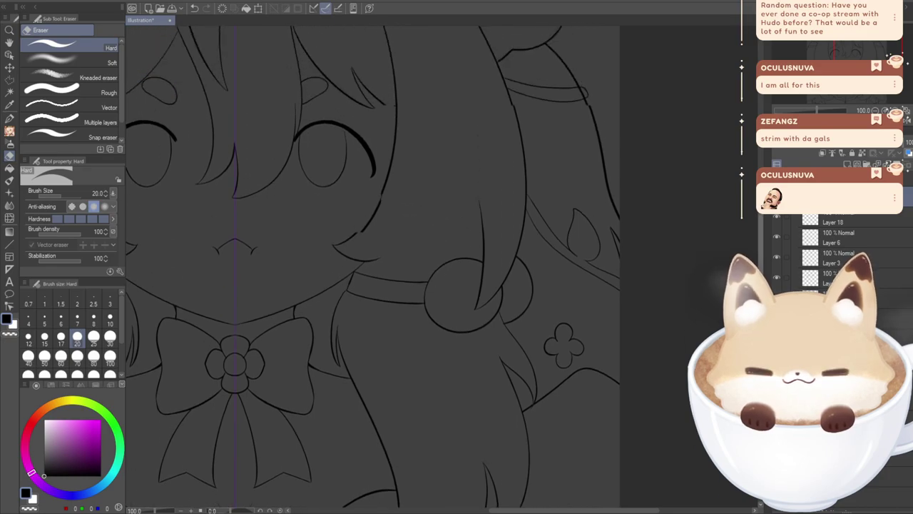
scroll(373, 267, "down", 1)
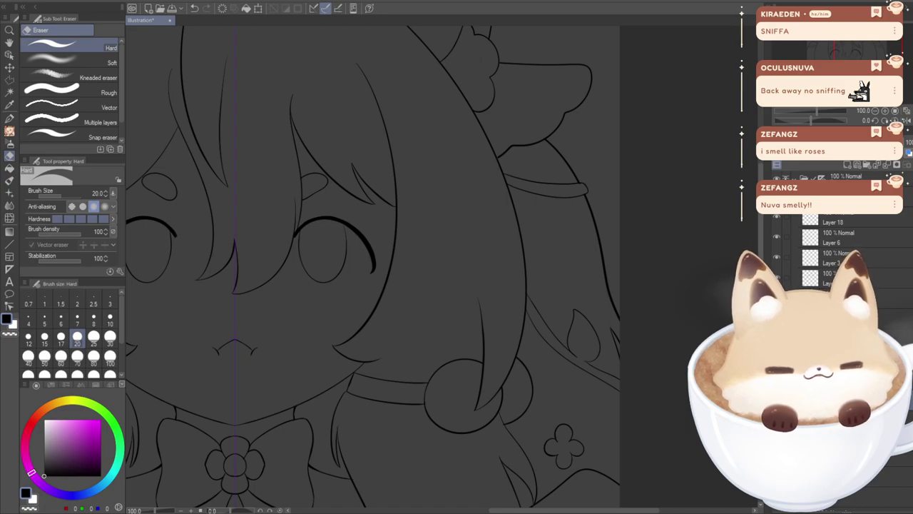
left_click_drag(863, 55, 819, 57)
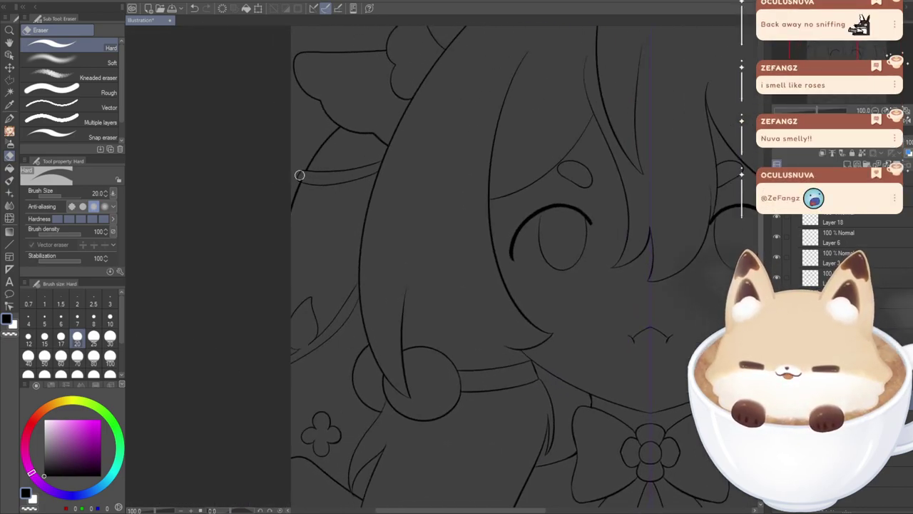
left_click_drag(823, 53, 869, 87)
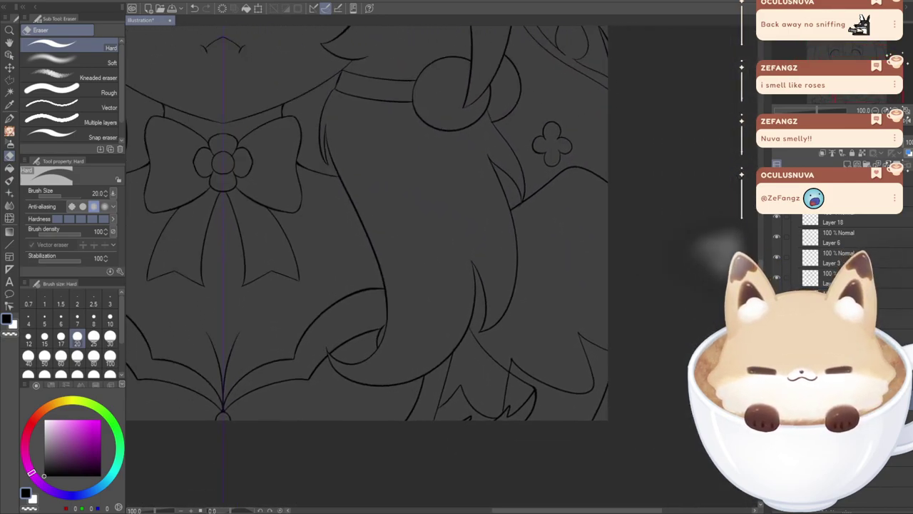
- Draw a second thin vine with the G-pen below the wing's lower edge, redoing the strokes until both edges meet in a rounded tip
key("p")
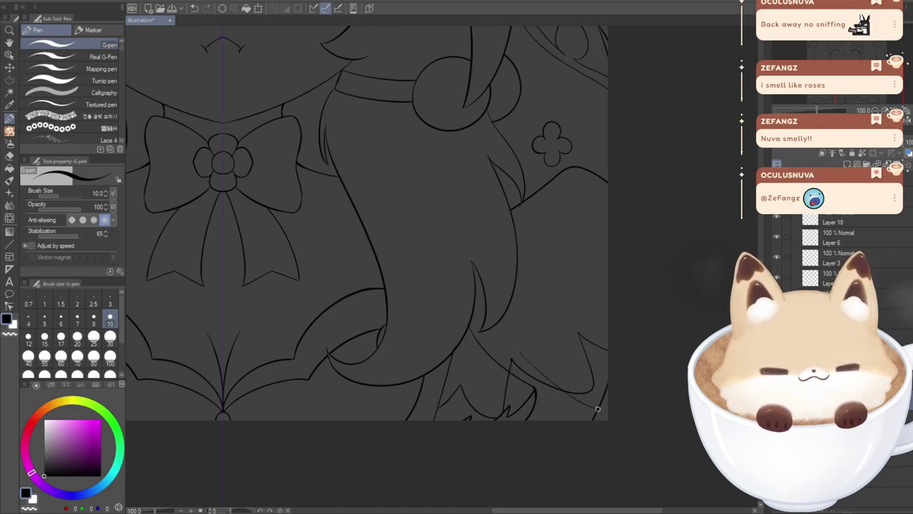
mouse_move(601, 411)
left_mouse_down()
mouse_move(531, 373)
mouse_move(504, 337)
mouse_move(605, 412)
left_mouse_up()
key("ctrl+z")
key("ctrl+z")
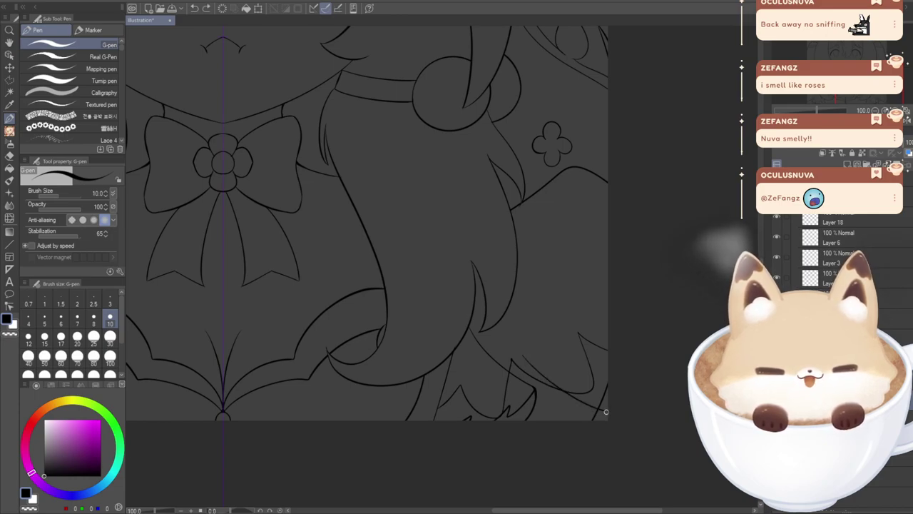
key("ctrl+z")
mouse_move(521, 359)
left_mouse_down()
mouse_move(596, 403)
mouse_move(597, 414)
left_mouse_up()
key("ctrl+z")
mouse_move(528, 361)
left_mouse_down()
mouse_move(602, 413)
mouse_move(567, 405)
mouse_move(525, 363)
left_mouse_up()
key("ctrl+z")
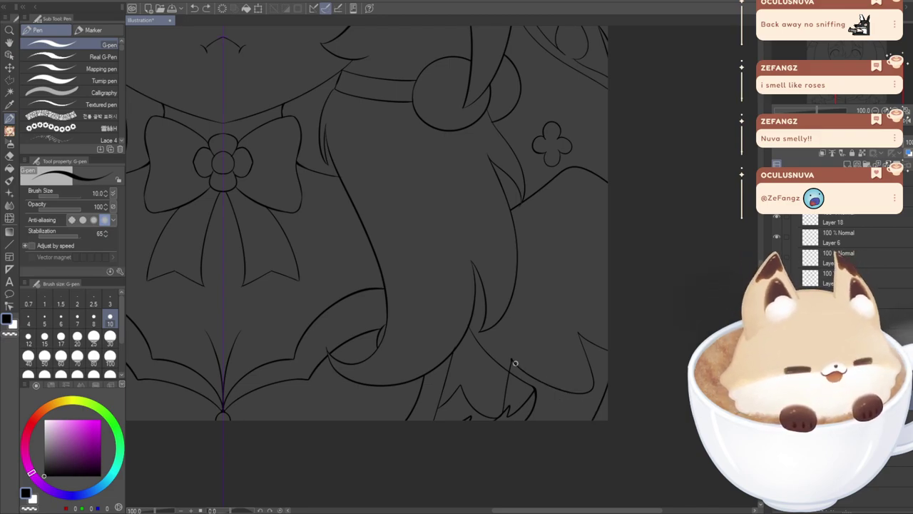
left_click_drag(602, 409, 542, 343)
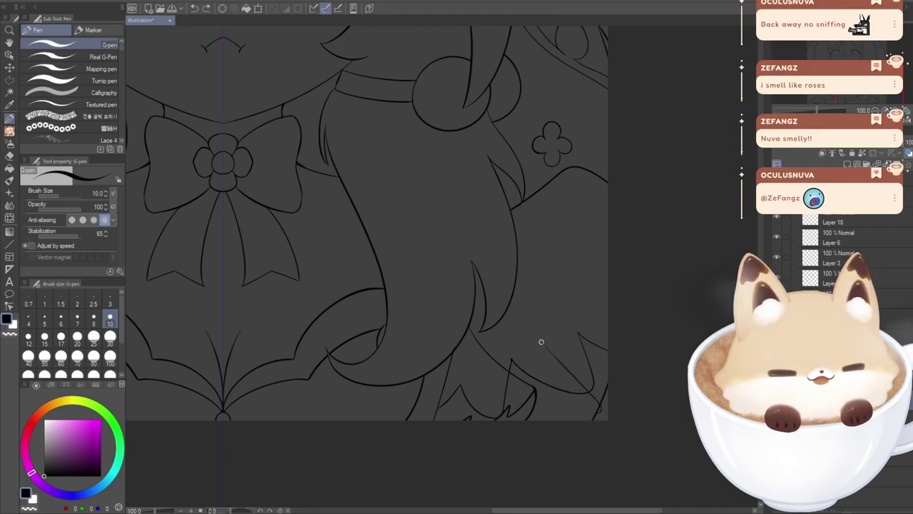
key("ctrl+z")
left_click_drag(600, 413, 534, 349)
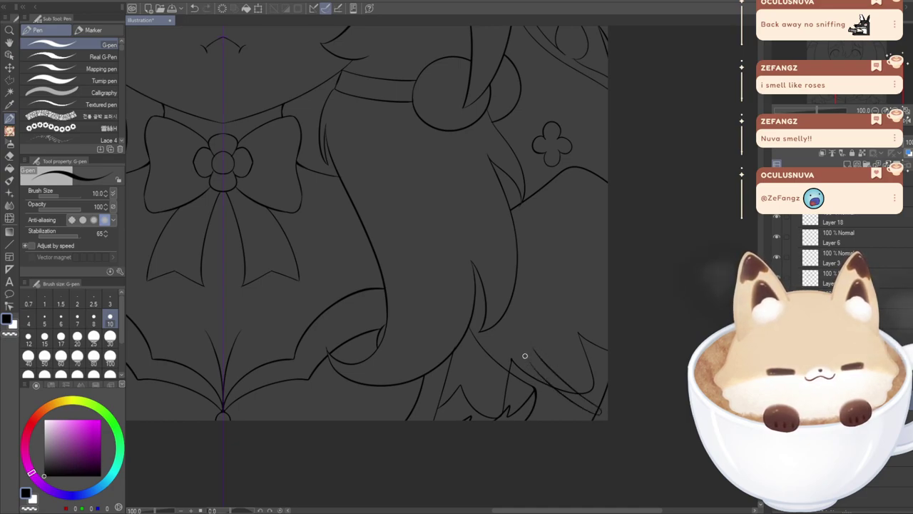
- Clean up the hair line overlapping the lower vine's rounded tip with the hard eraser and check the mirrored side
key("e")
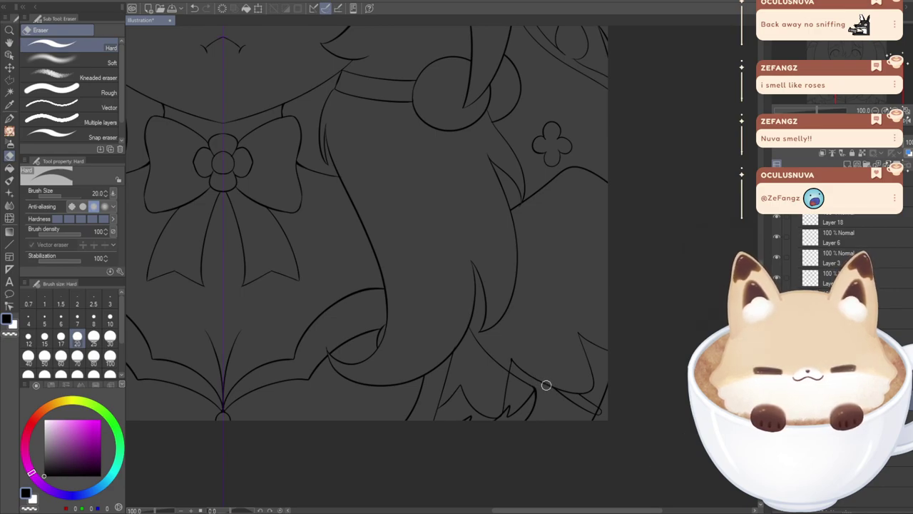
left_click_drag(350, 261, 702, 293)
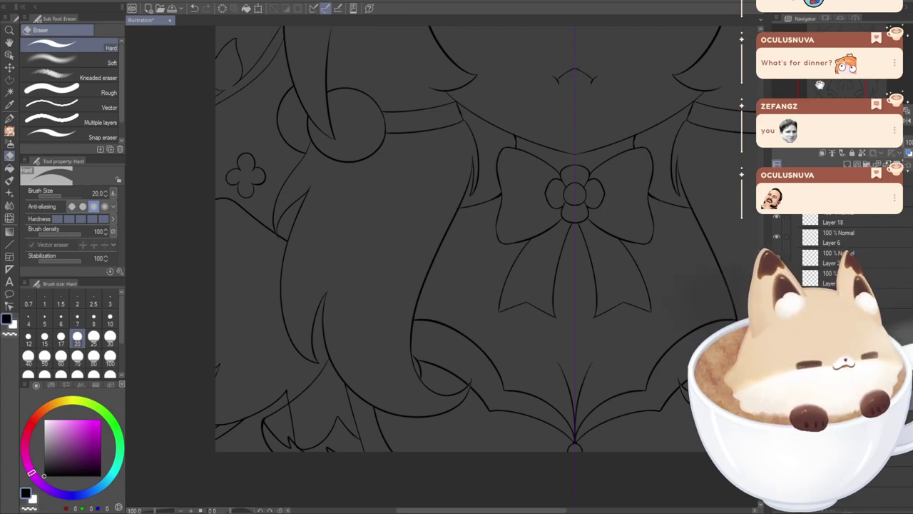
left_click_drag(826, 83, 858, 87)
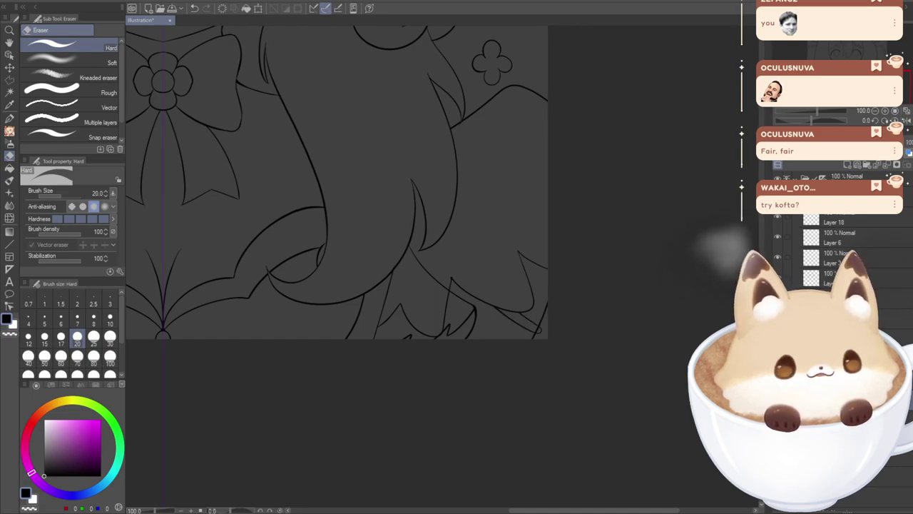
scroll(502, 332, "up", 6)
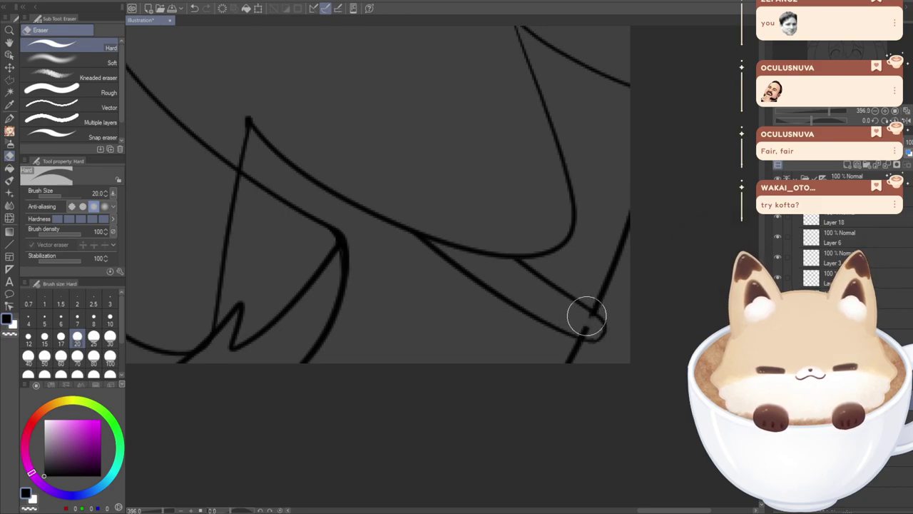
left_click_drag(591, 328, 556, 317)
left_click_drag(816, 98, 806, 101)
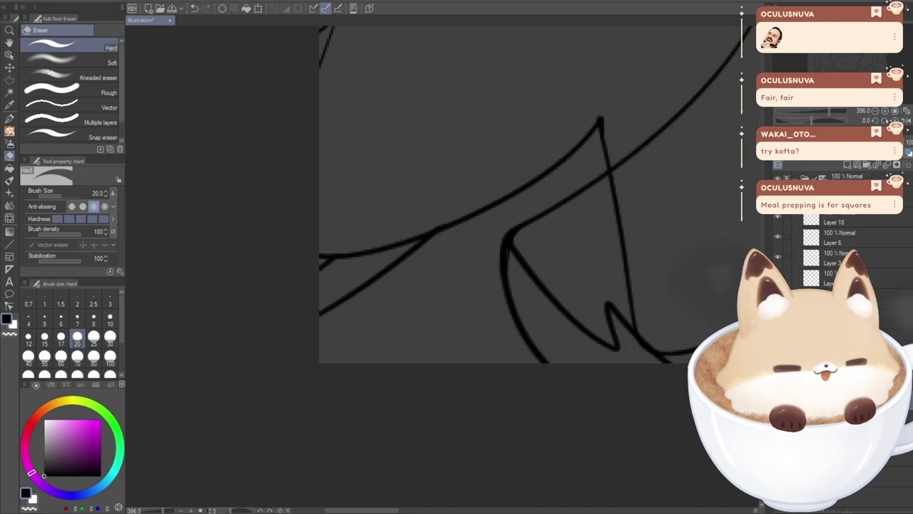
scroll(469, 154, "down", 3)
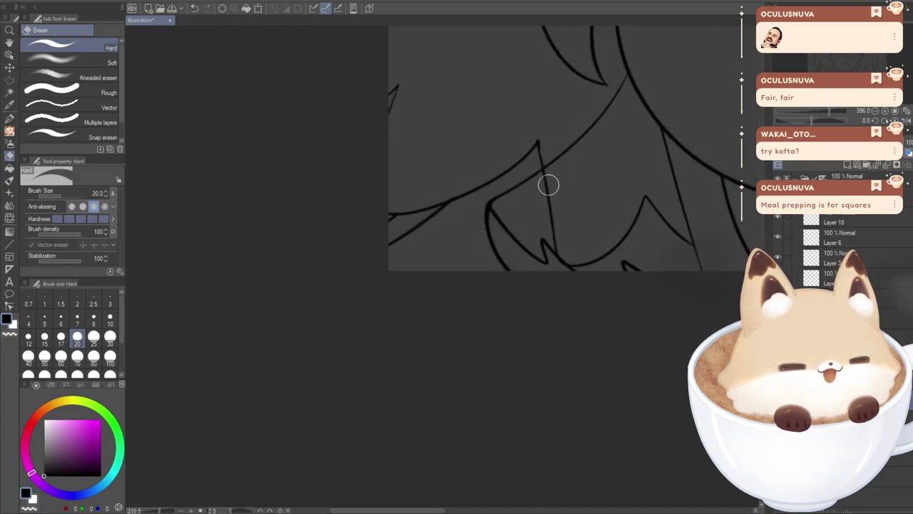
left_click_drag(813, 77, 878, 67)
scroll(547, 180, "down", 5)
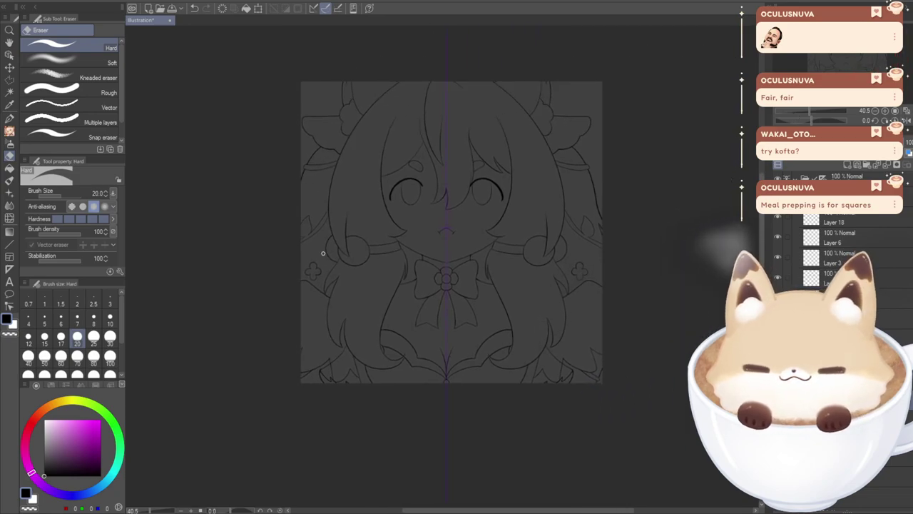
scroll(326, 255, "up", 2)
scroll(360, 285, "up", 1)
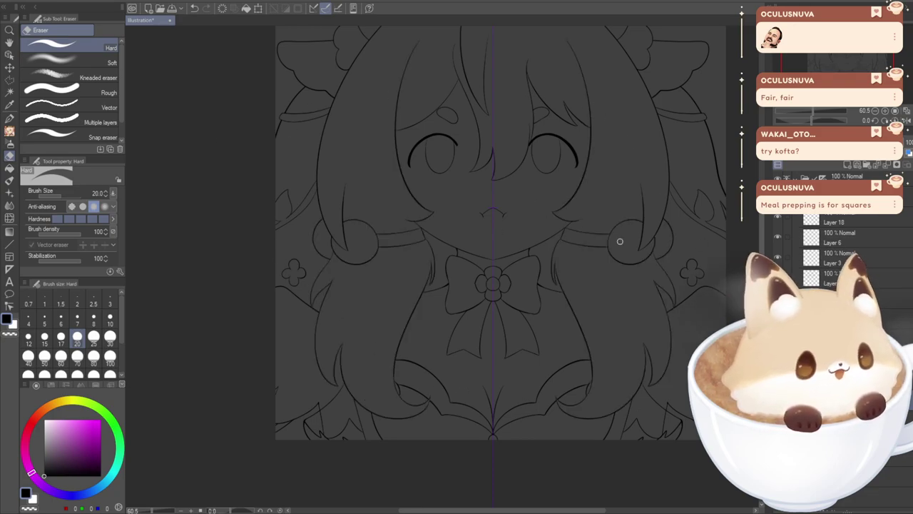
- Make the flat colours visible beneath the line art and select the white hair's colour layer
left_click(796, 178)
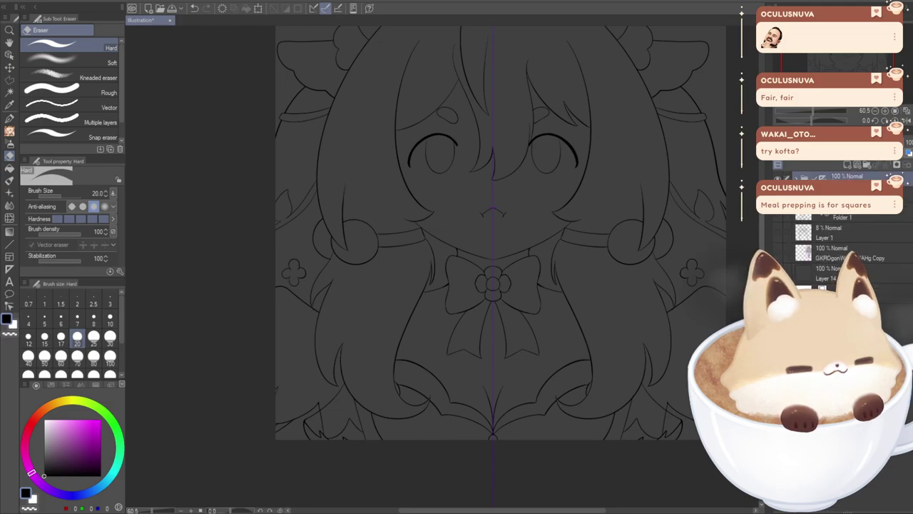
left_click(777, 197)
left_click_drag(846, 78, 846, 70)
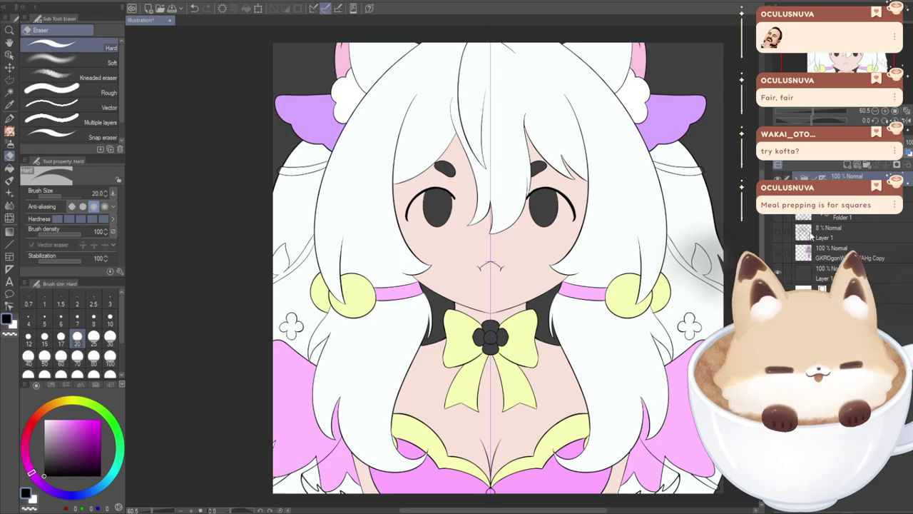
scroll(799, 230, "up", 3)
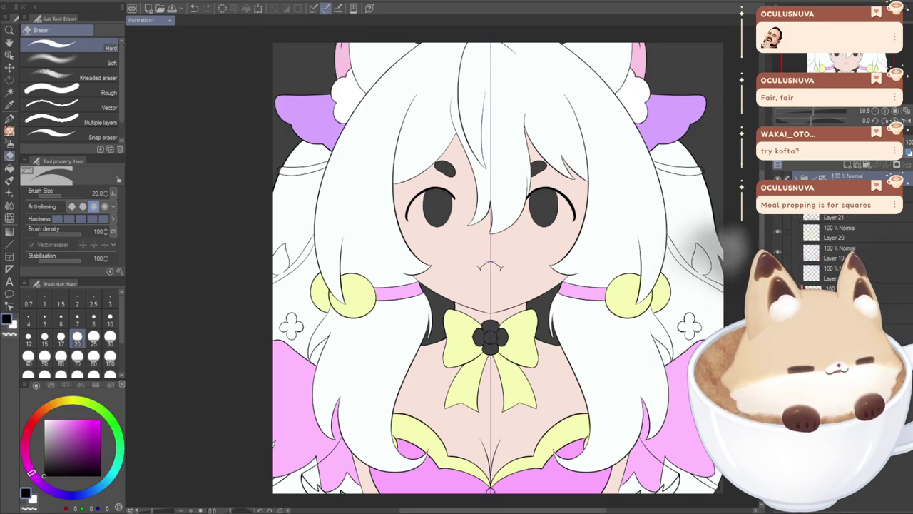
left_click(845, 314)
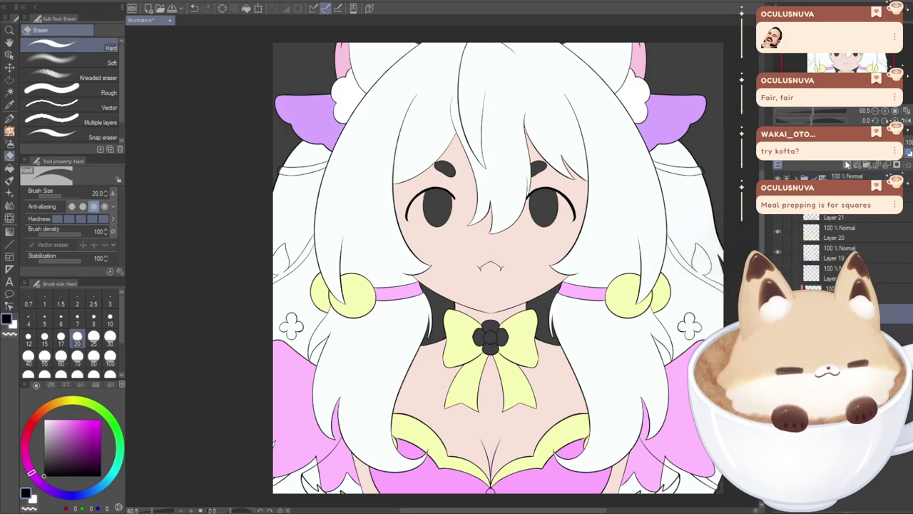
- Sample the white hair colour and paint the uncoloured tip of the upper vine below the floppy ear with the G-pen
left_click(10, 117)
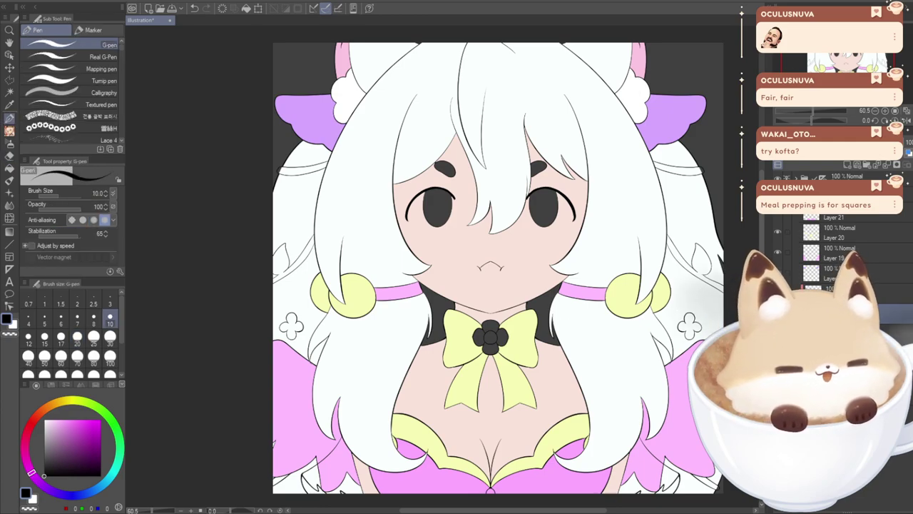
scroll(699, 172, "up", 7)
left_click(672, 224, "alt")
scroll(692, 177, "up", 6)
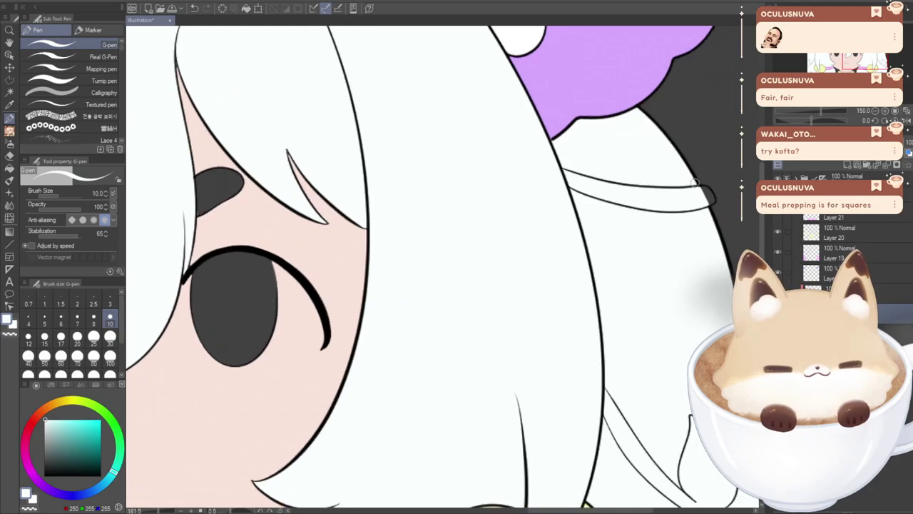
mouse_move(719, 201)
left_mouse_down()
mouse_move(704, 179)
mouse_move(697, 188)
mouse_move(719, 204)
mouse_move(707, 209)
mouse_move(707, 193)
mouse_move(694, 198)
mouse_move(702, 188)
mouse_move(706, 204)
mouse_move(701, 191)
mouse_move(709, 190)
mouse_move(698, 190)
mouse_move(718, 206)
left_mouse_up()
key("ctrl+z")
key("ctrl+z")
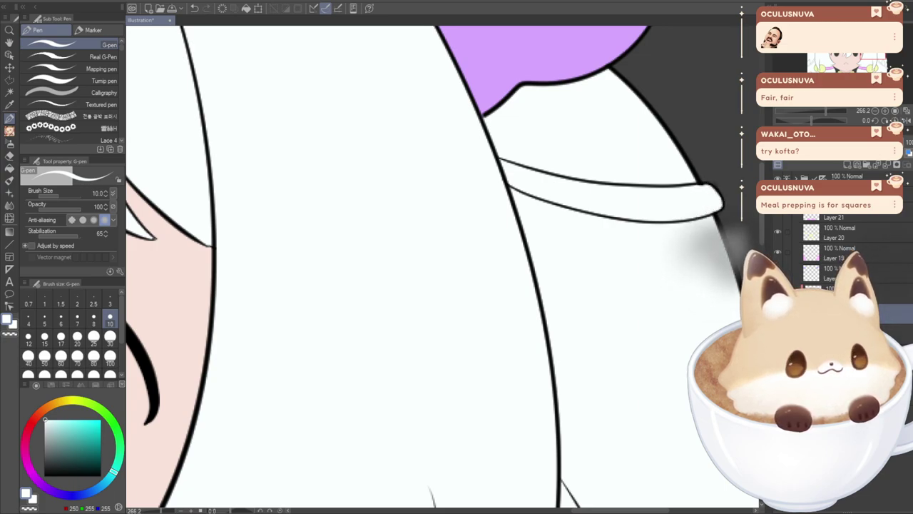
scroll(684, 214, "down", 4)
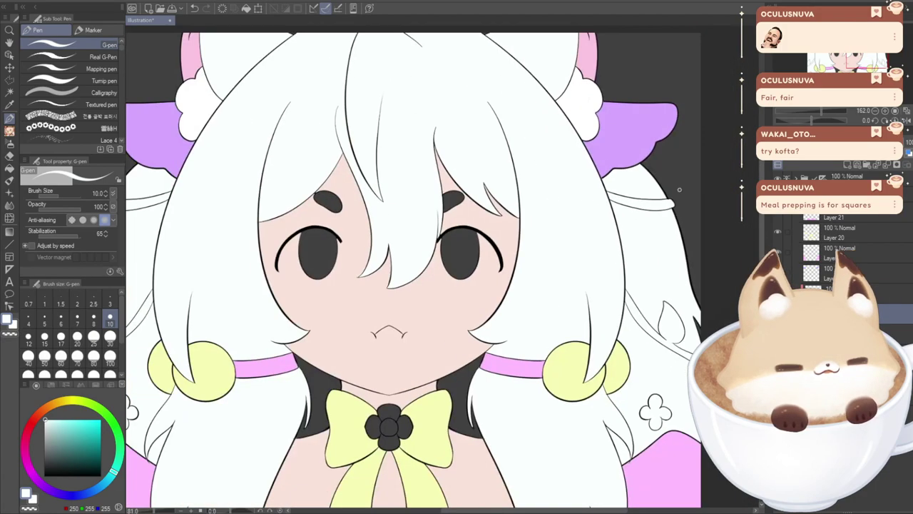
- Paint the uncoloured rounded tip of the lower vine below the wing with the same white
scroll(671, 195, "down", 2)
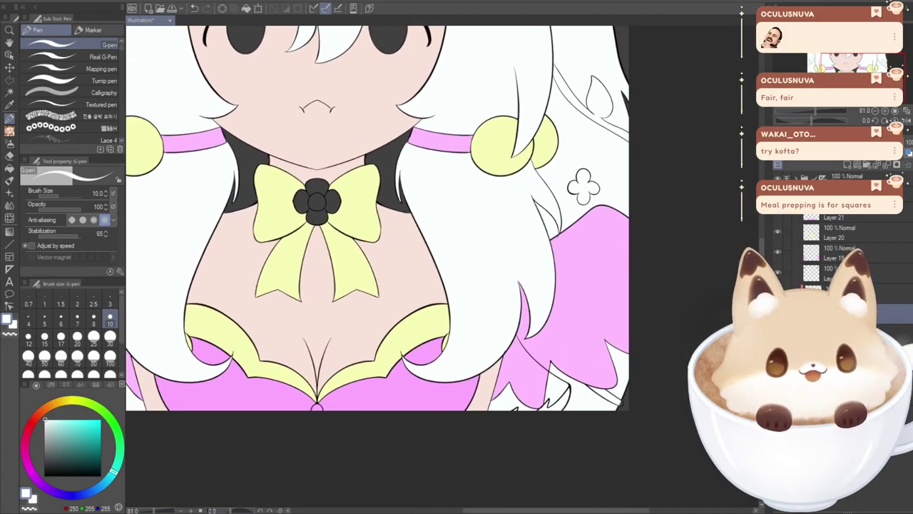
left_click_drag(828, 97, 829, 107)
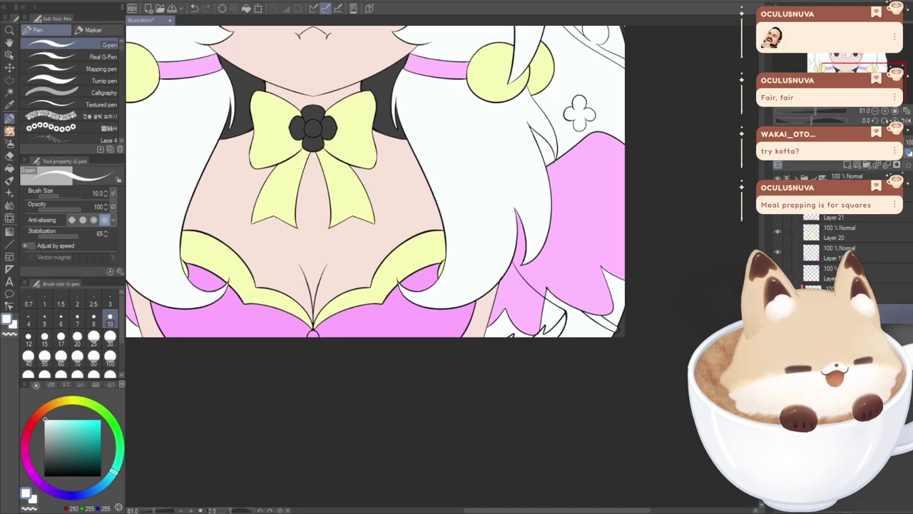
scroll(606, 331, "up", 4)
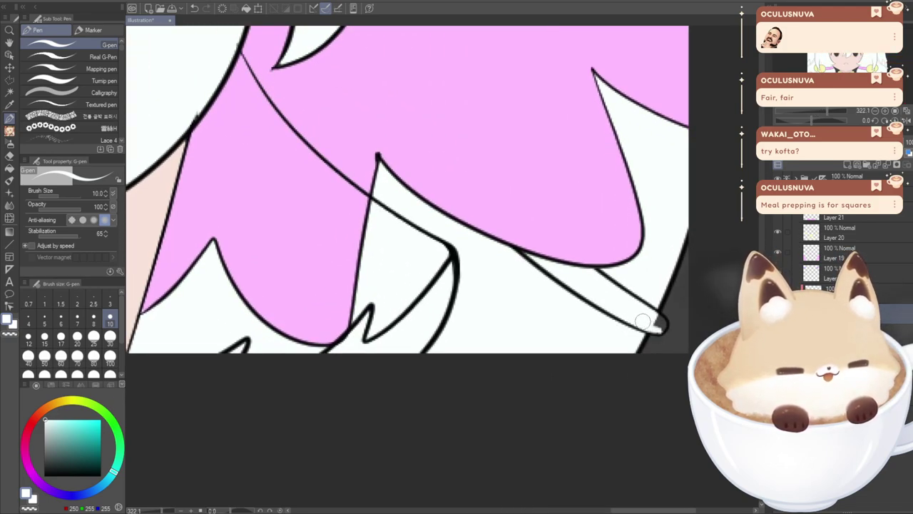
left_click_drag(636, 315, 659, 324)
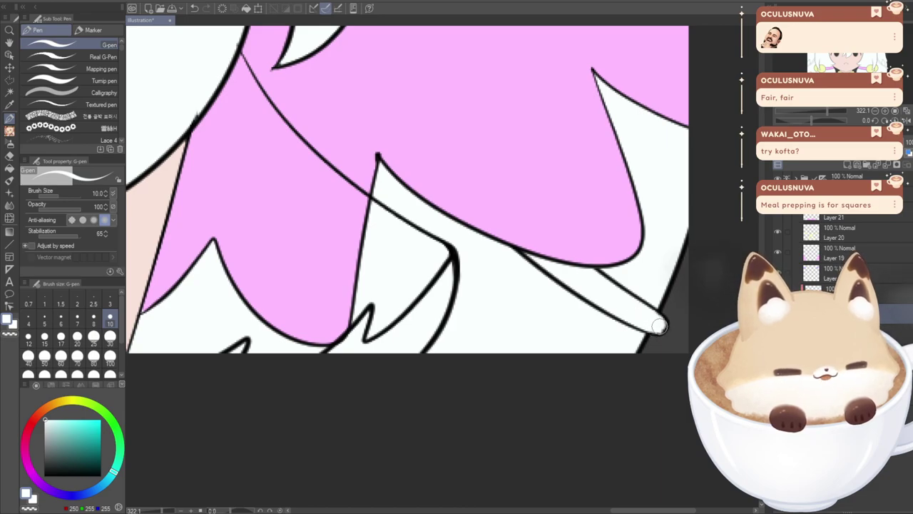
- Paint the mirrored upper vine's tip on the opposite side of the hair white, inside its outline
left_click(814, 101)
left_click_drag(815, 100, 809, 54)
scroll(500, 271, "up", 3)
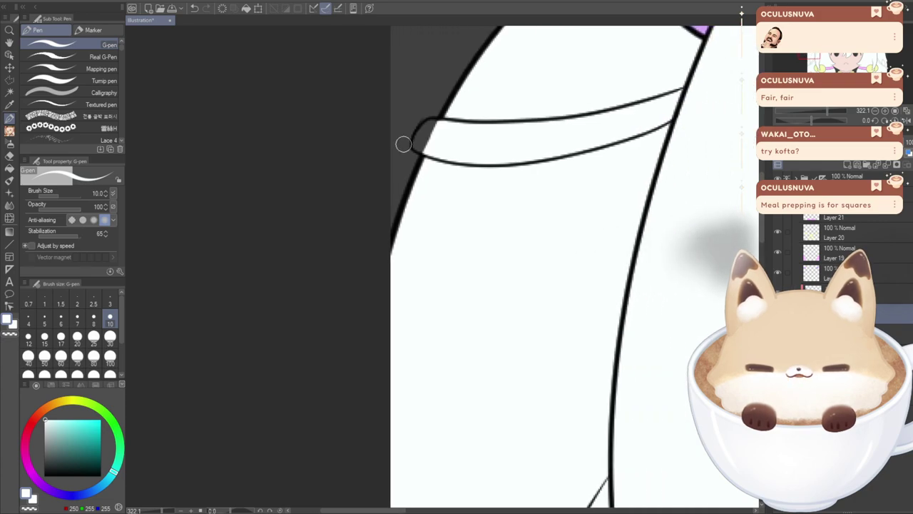
mouse_move(418, 147)
left_mouse_down()
mouse_move(433, 127)
mouse_move(429, 137)
left_mouse_up()
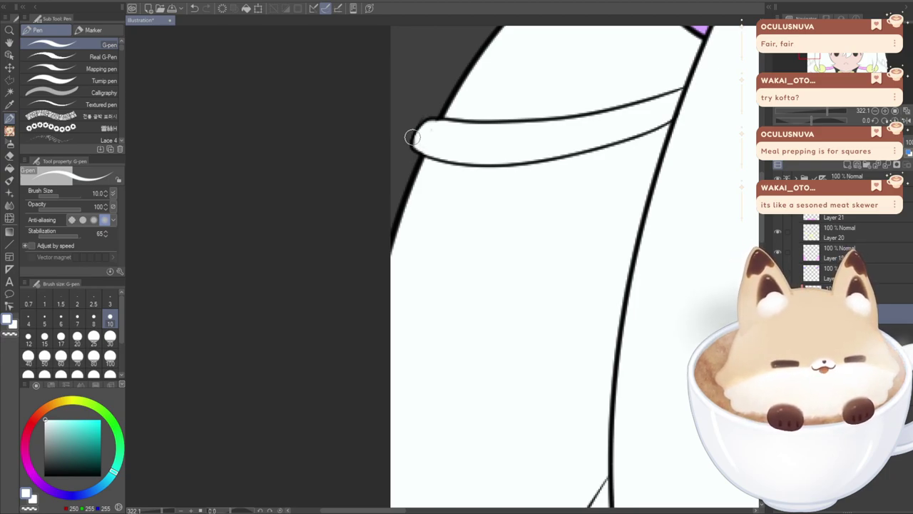
scroll(542, 119, "down", 5)
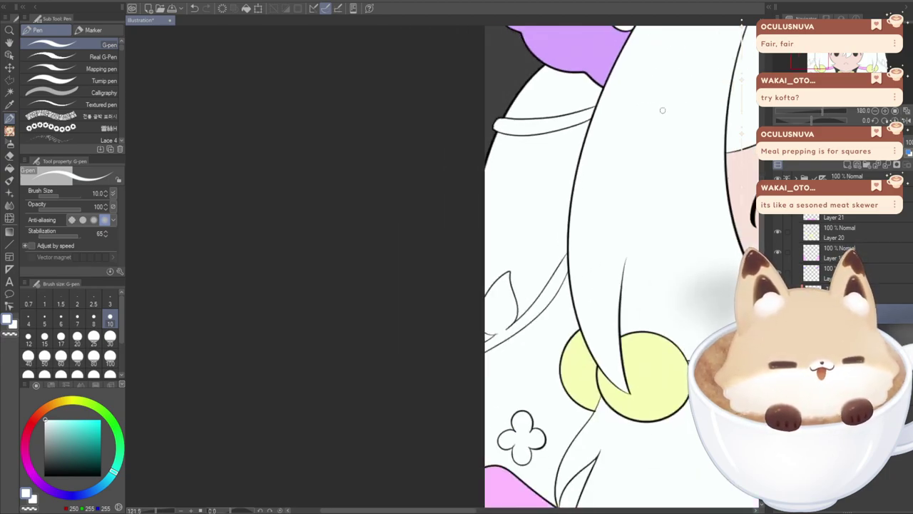
left_click_drag(793, 65, 824, 64)
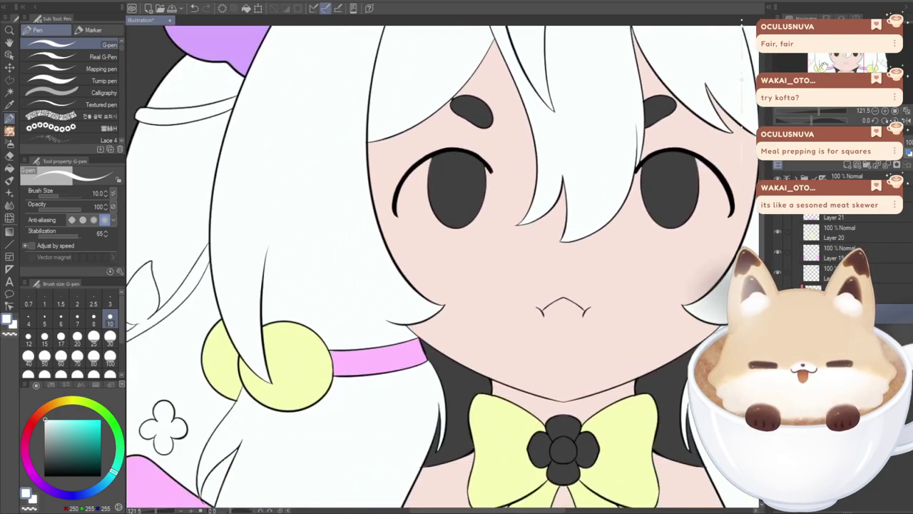
scroll(442, 167, "down", 3)
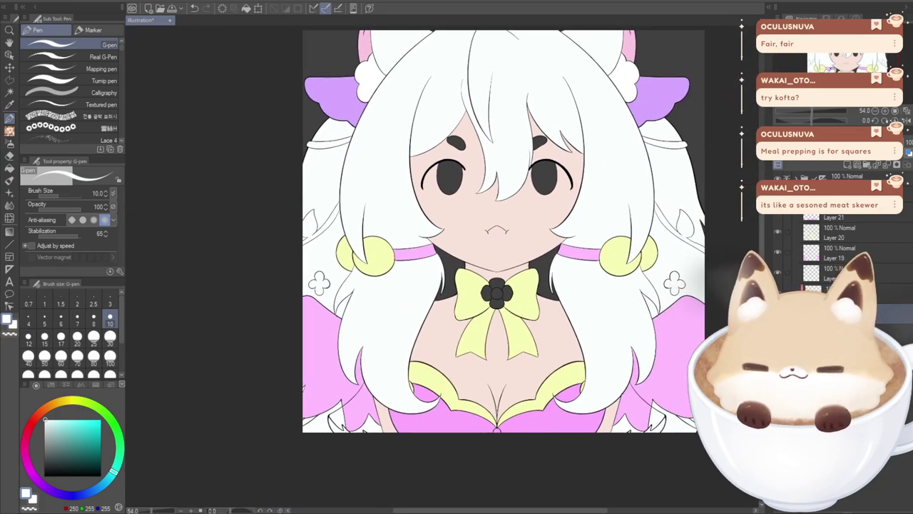
- Fill the eyebrows with the white hair colour and both eye ovals with the sampled skin colour
key("g")
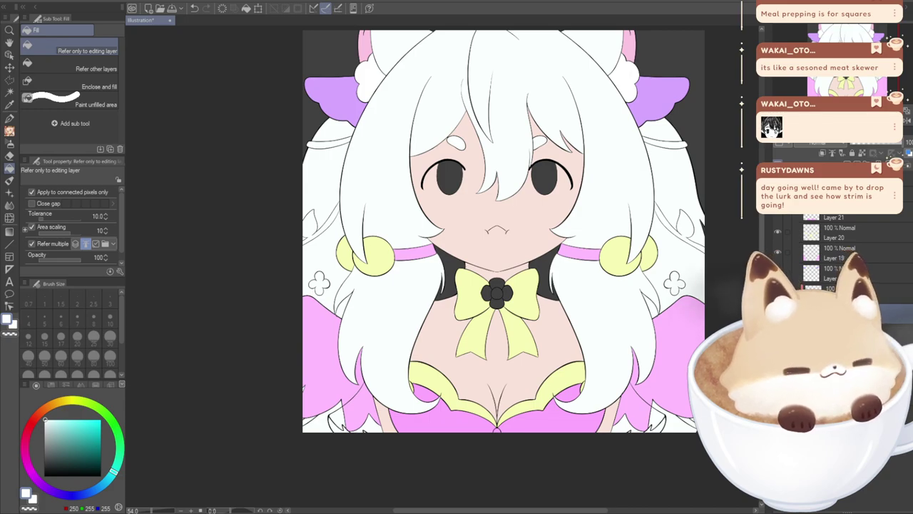
left_click(479, 205, "alt")
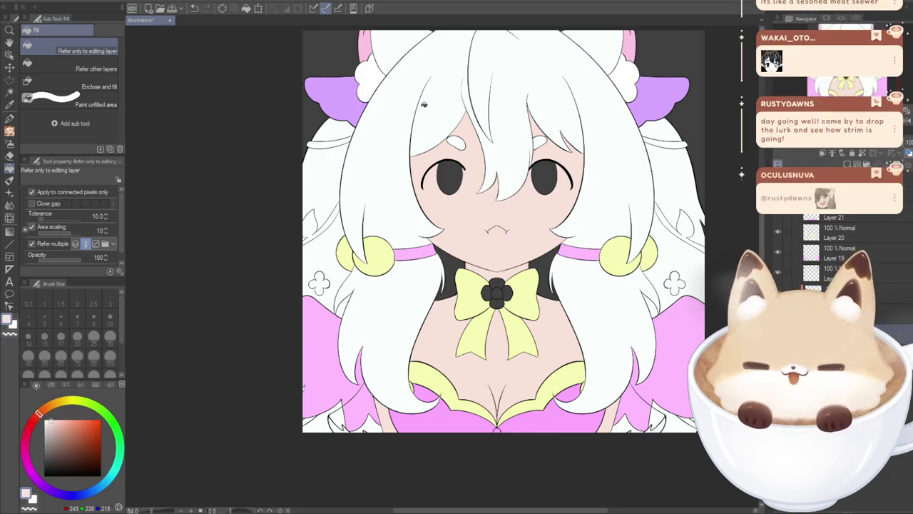
left_click(449, 173)
left_click(545, 173)
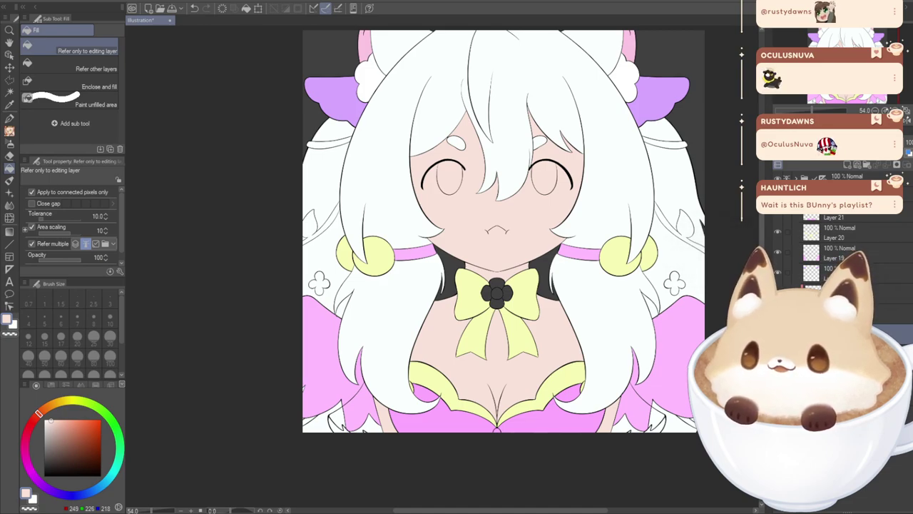
left_click_drag(504, 235, 457, 260)
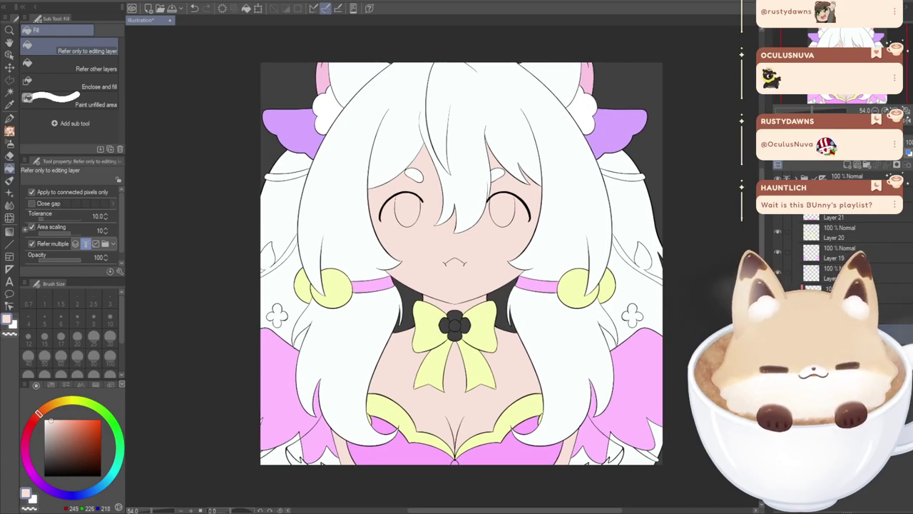
left_click_drag(457, 260, 465, 257)
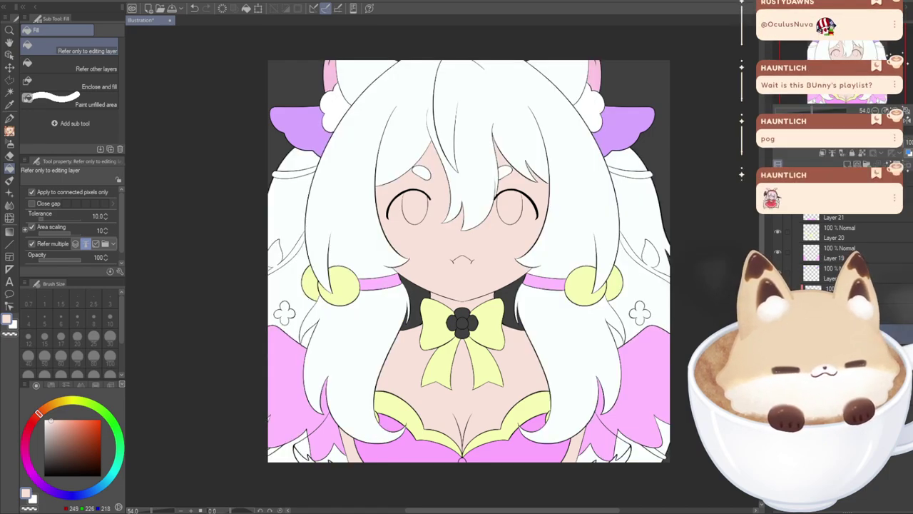
- Show the reference image, temporarily hide the colour folder over it, and sample the pale yellow of its vine leaves
left_click(849, 292)
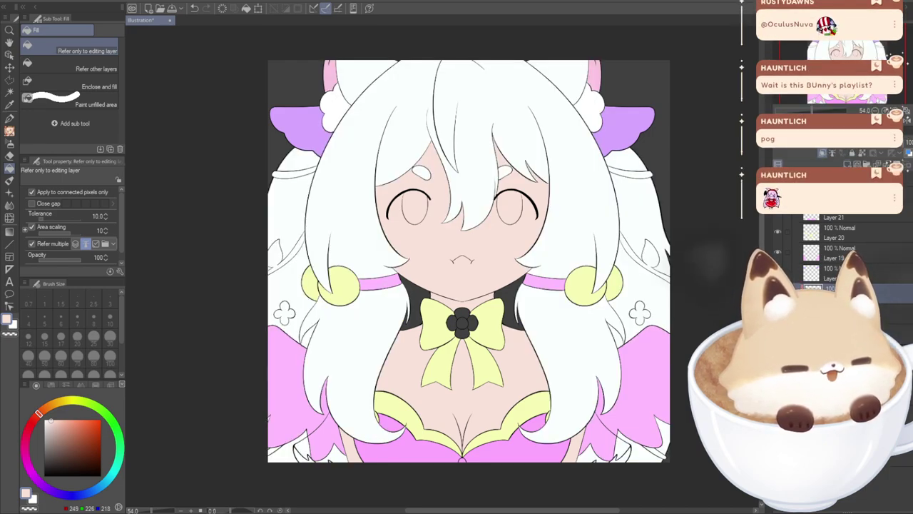
left_click(778, 333)
left_click(659, 150, "alt")
left_click(660, 150, "alt")
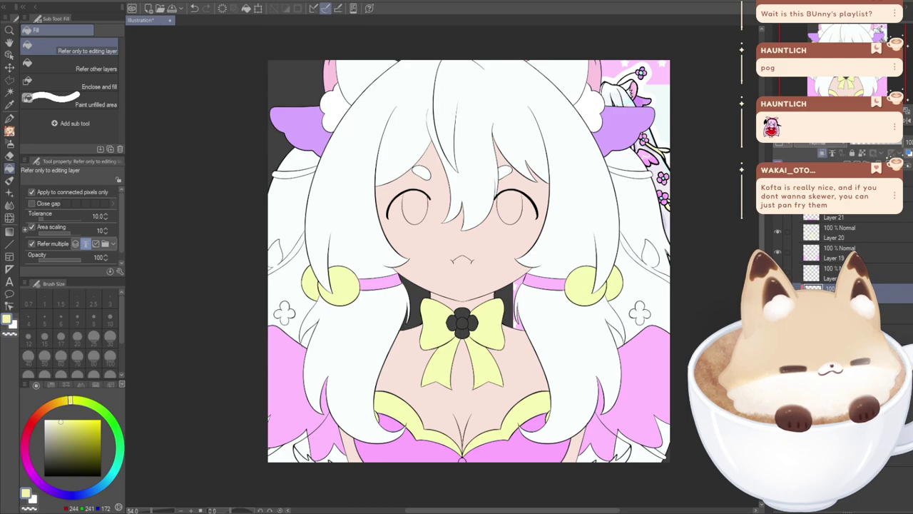
left_click(778, 190)
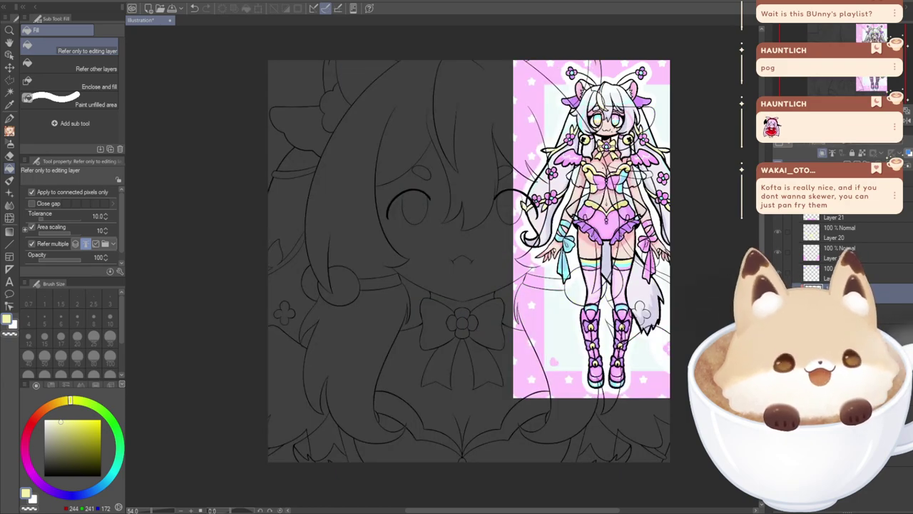
left_click_drag(555, 150, 554, 150)
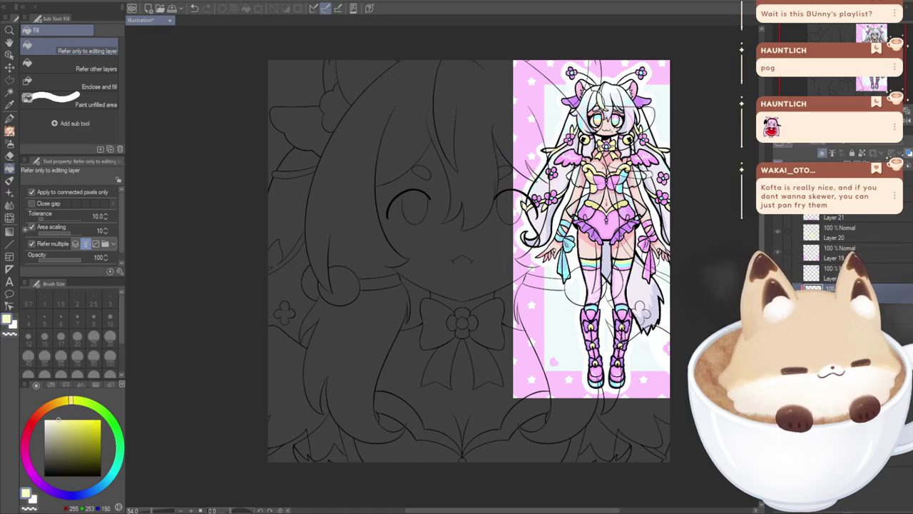
left_click(777, 191)
- Fill the vines and leaves on both sides of the hair with the sampled pale yellow
left_click(630, 173)
left_click(632, 266)
left_click(653, 259)
left_click(652, 259)
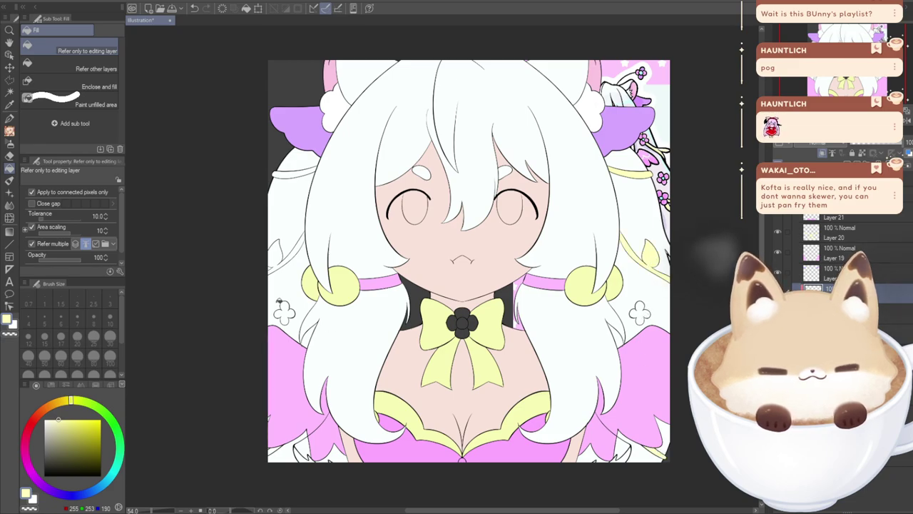
left_click(277, 255)
left_click(289, 170)
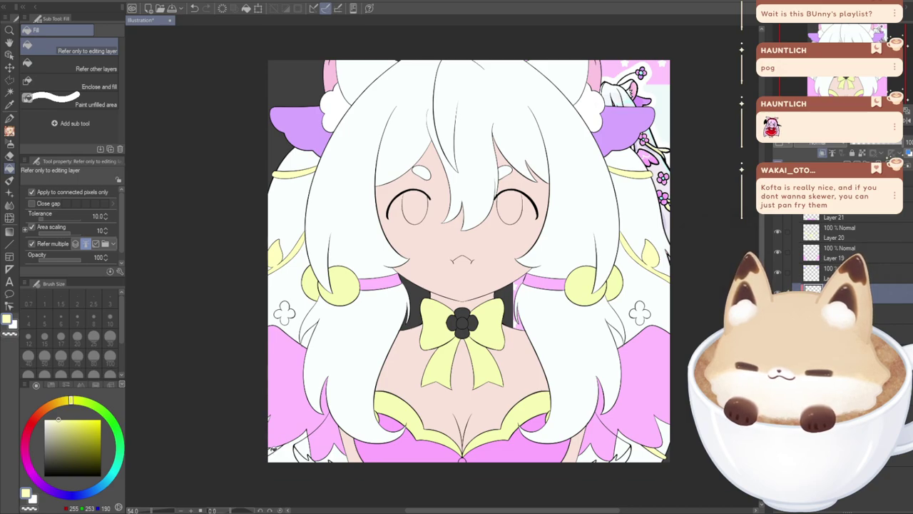
- Sample the pink of the hair tie and fill the small four-petal flower on each side of the hair with it
left_click(383, 285, "alt")
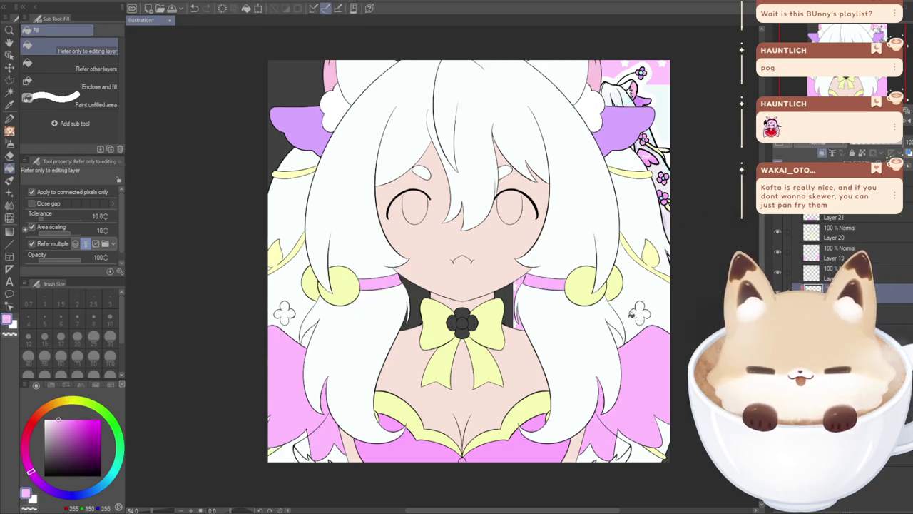
left_click(634, 313)
left_click(282, 312)
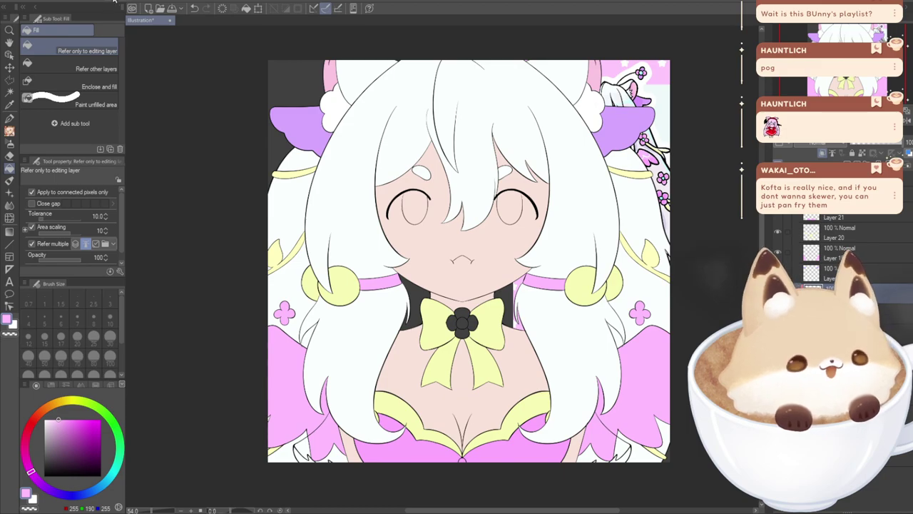
- Open the full character reference sheet in its own narrow pane beside the illustration, zoomed to the front-view figure
mouse_move(471, 257)
left_mouse_down()
mouse_move(448, 287)
mouse_move(470, 262)
left_mouse_up()
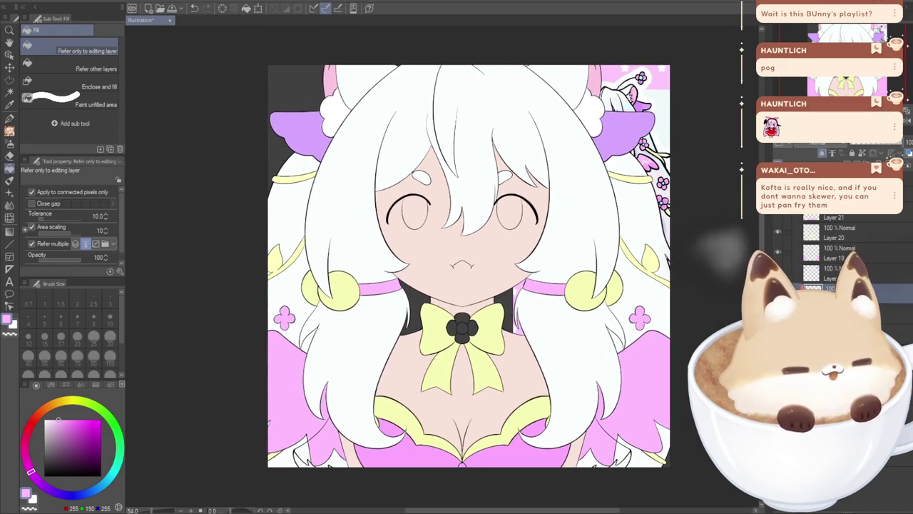
scroll(842, 250, "down", 3)
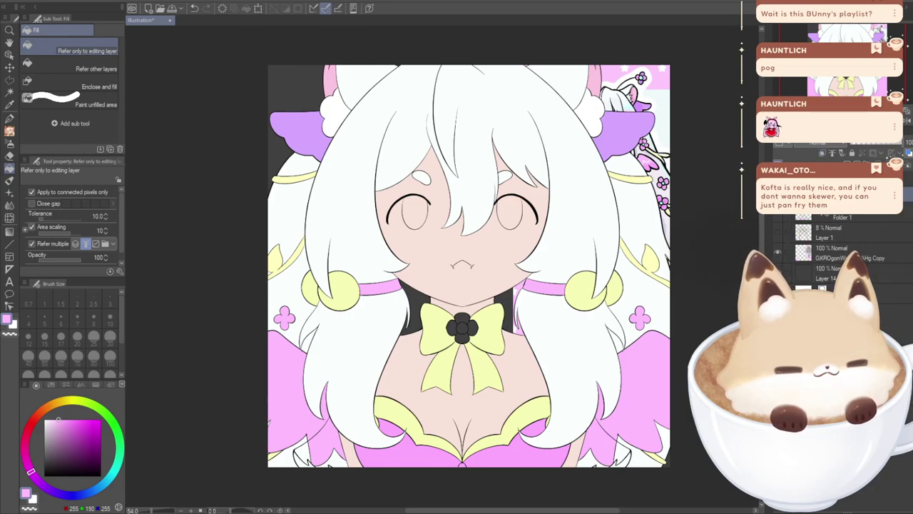
left_click(777, 194)
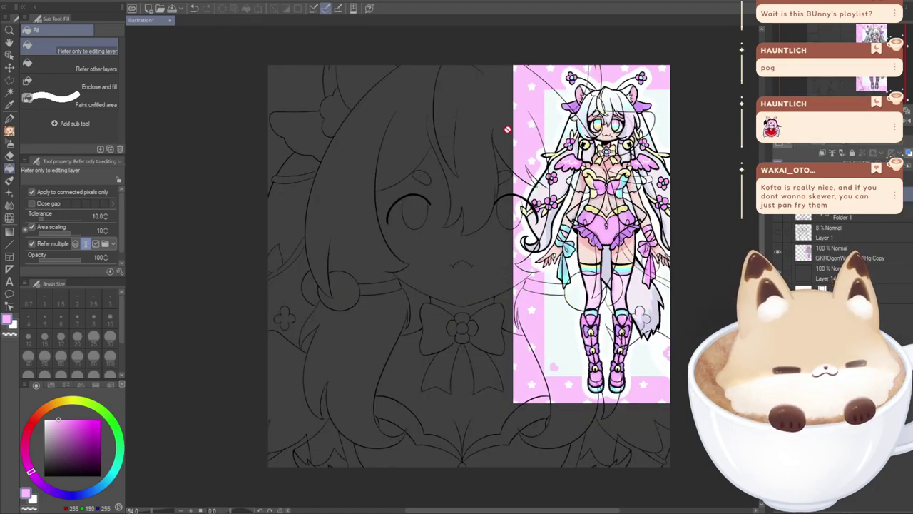
left_click(778, 194)
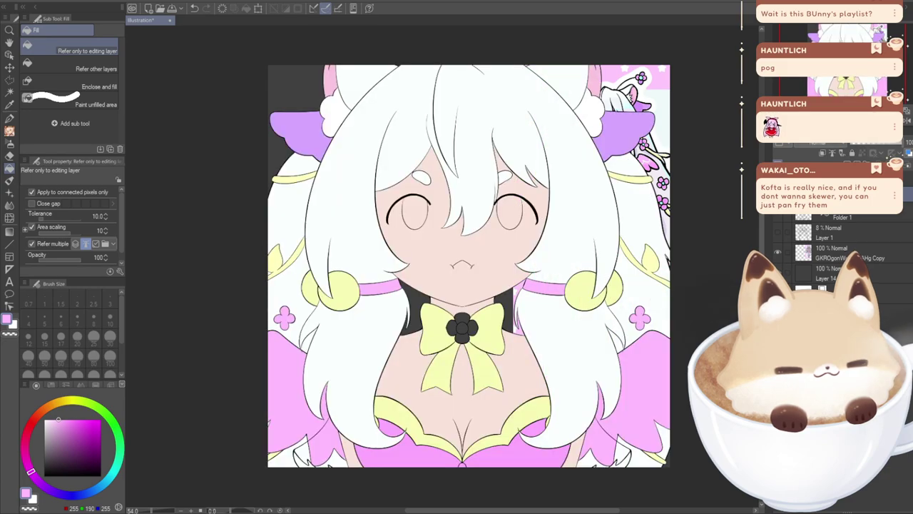
left_click(806, 254)
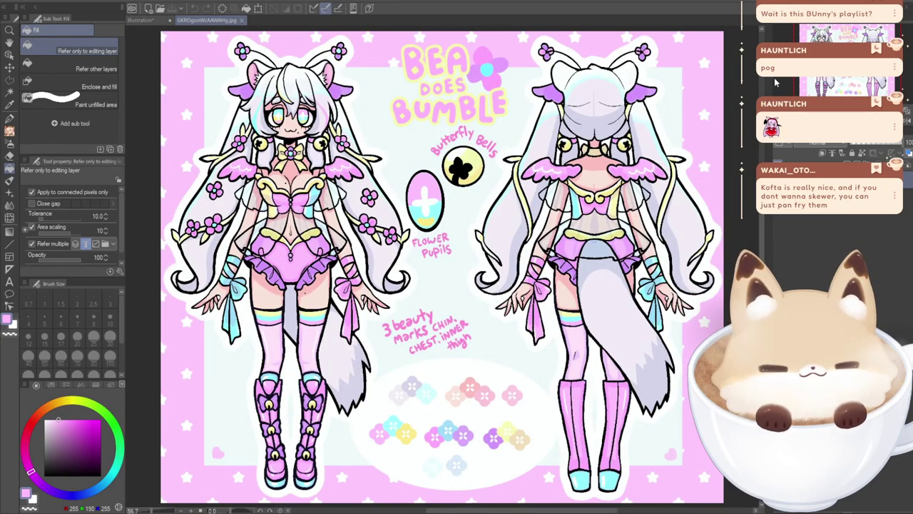
left_click_drag(206, 20, 754, 235)
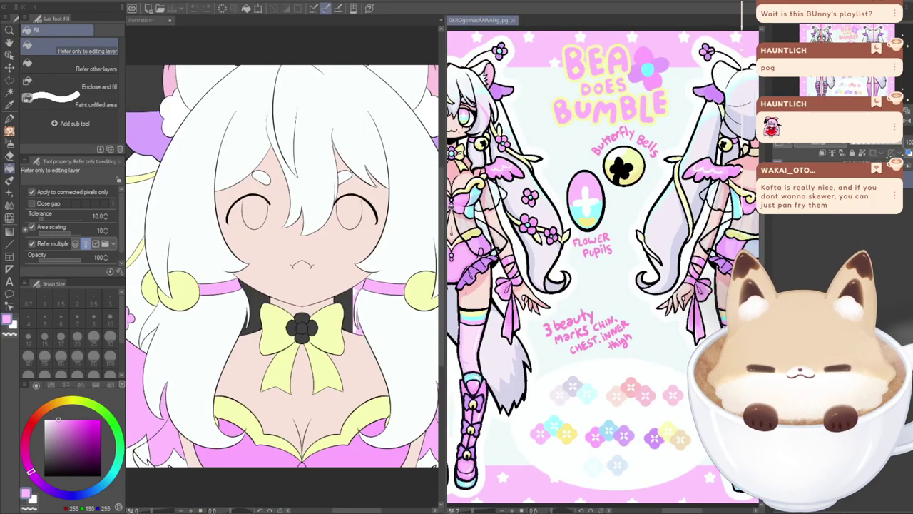
left_click_drag(443, 208, 604, 209)
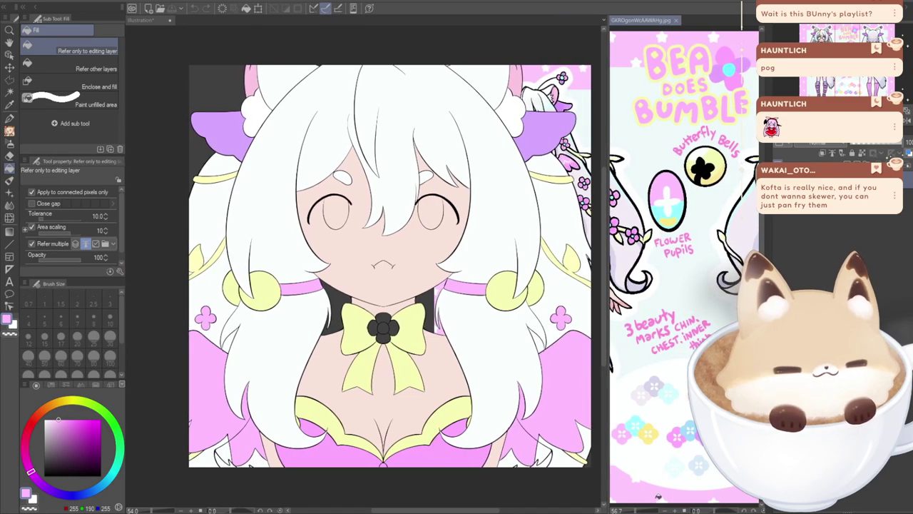
scroll(699, 489, "down", 2)
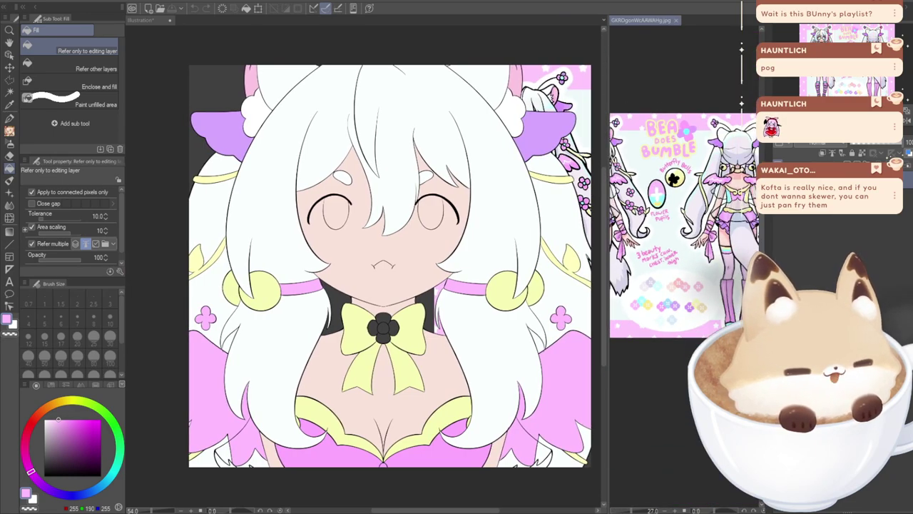
scroll(683, 172, "up", 2)
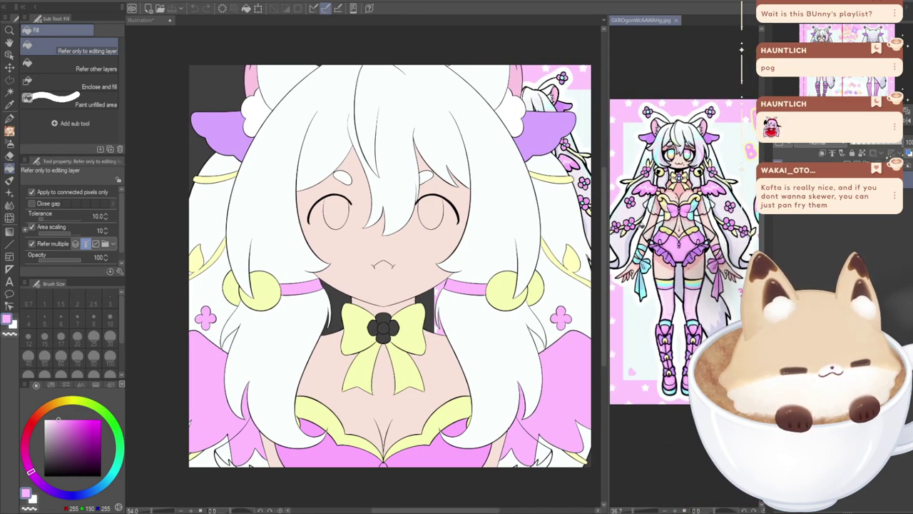
scroll(685, 128, "up", 3)
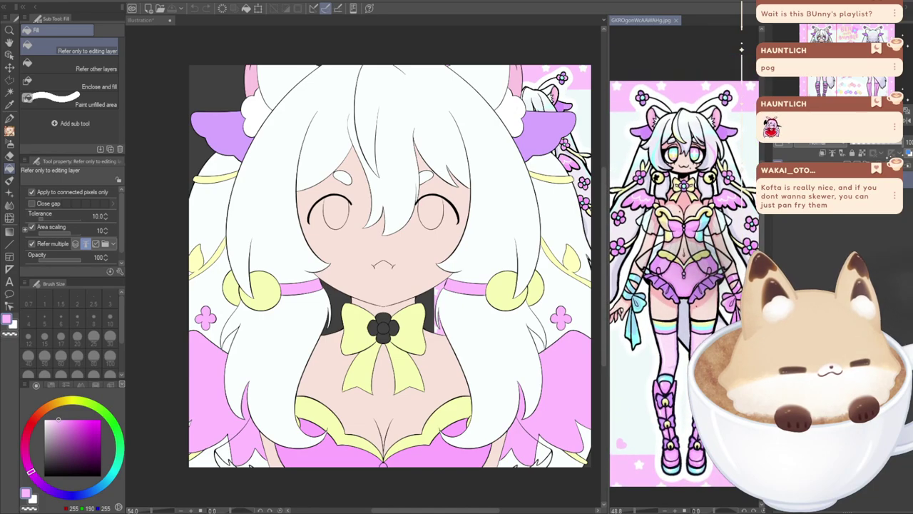
- Return to the illustration and hide the reference image copy layer behind the character
left_click(148, 21)
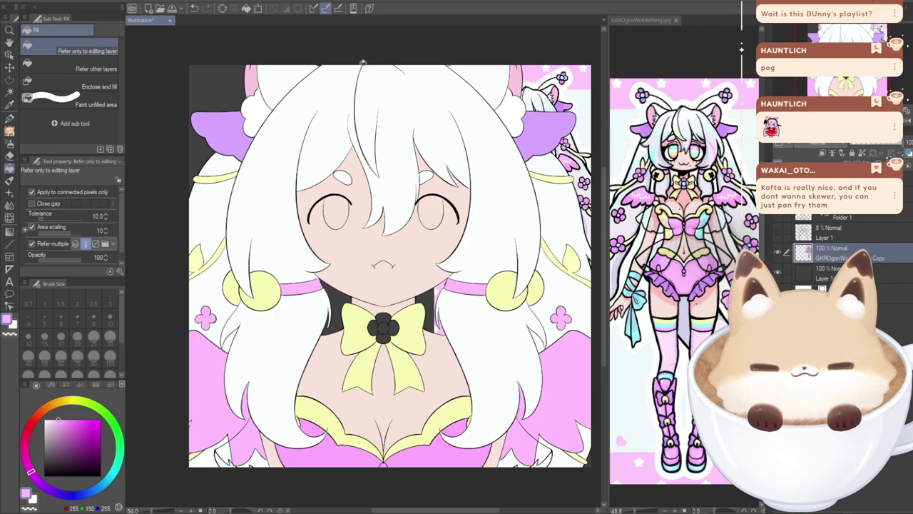
left_click(782, 254)
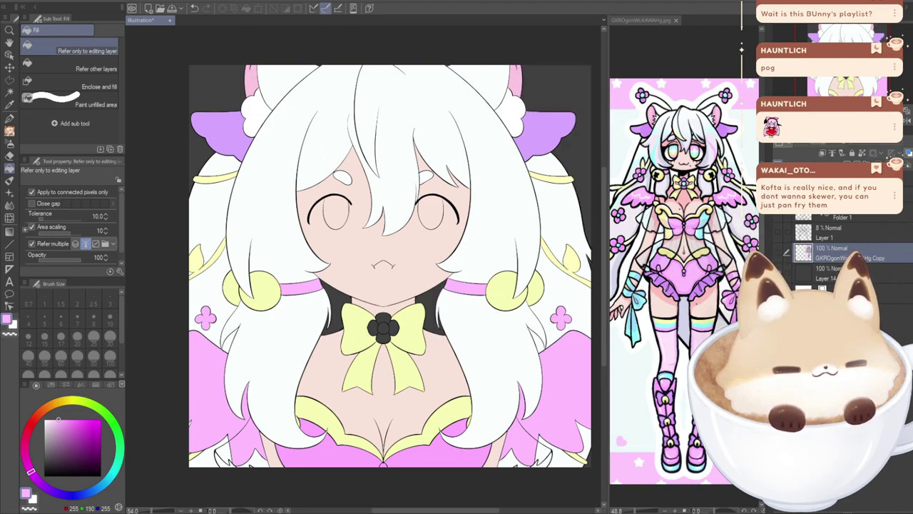
scroll(786, 252, "up", 3)
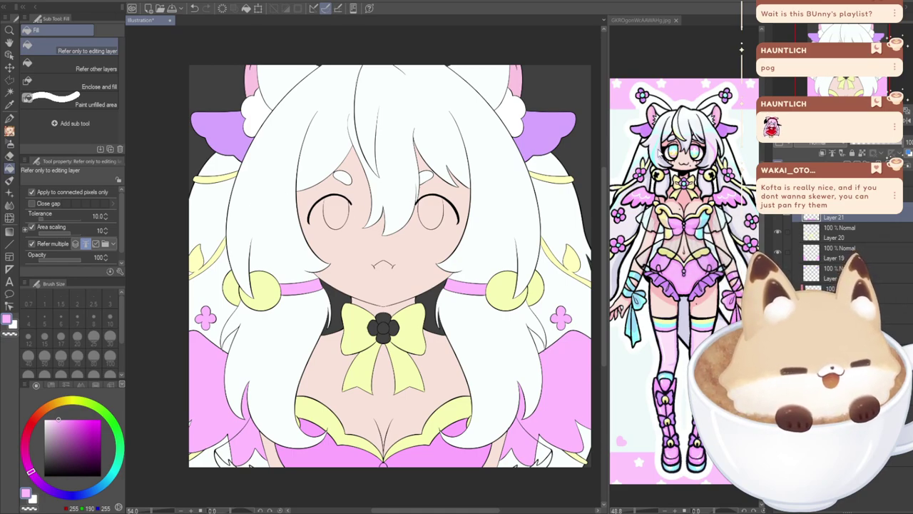
- Sample cyan from the reference's hair and paint a curved streak down the outer side lock with the G-pen at size 30
key("p")
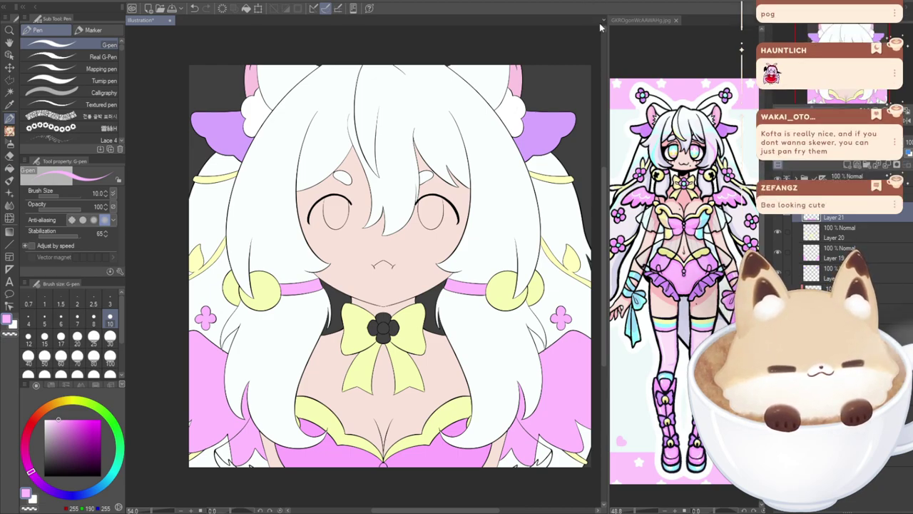
left_click(845, 292)
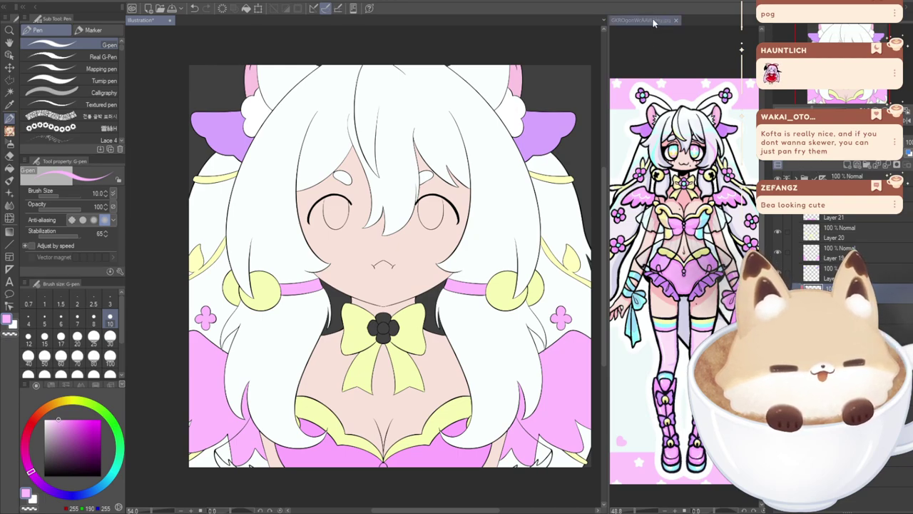
left_click(653, 152, "alt")
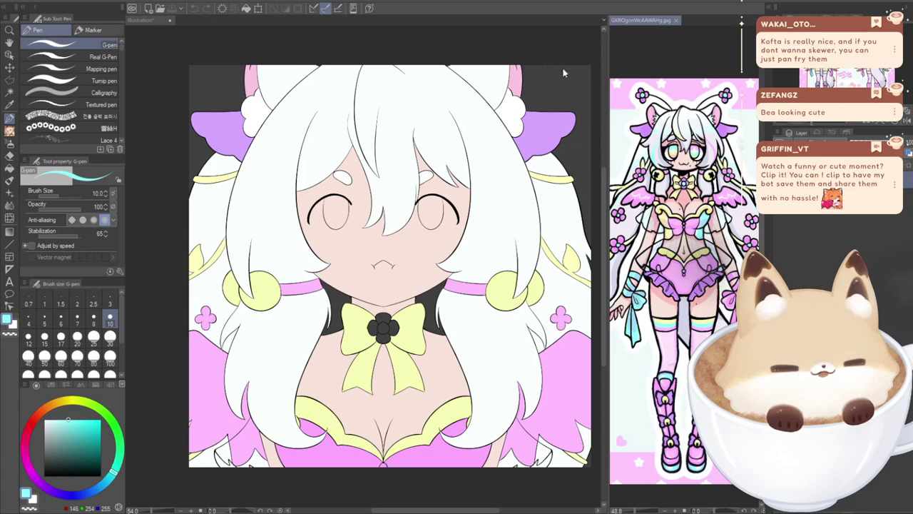
left_click(138, 23)
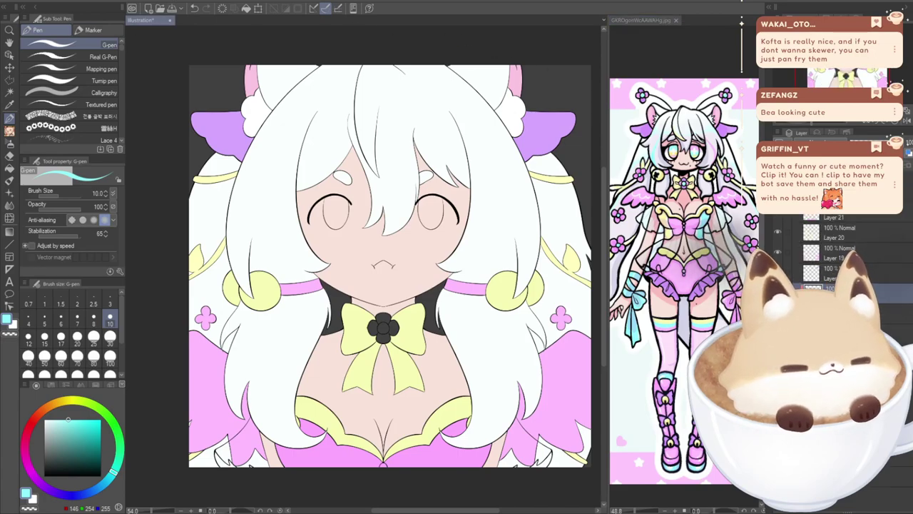
left_click_drag(389, 271, 393, 264)
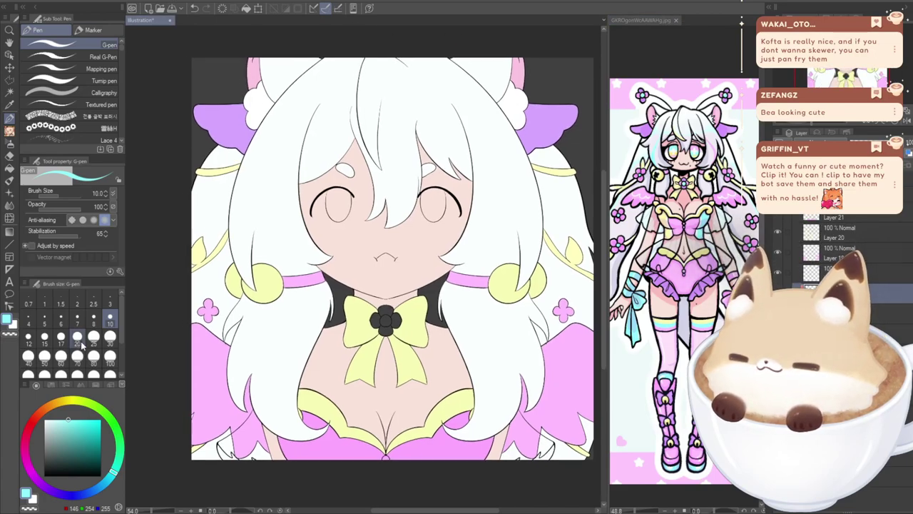
left_click(77, 335)
left_click(110, 337)
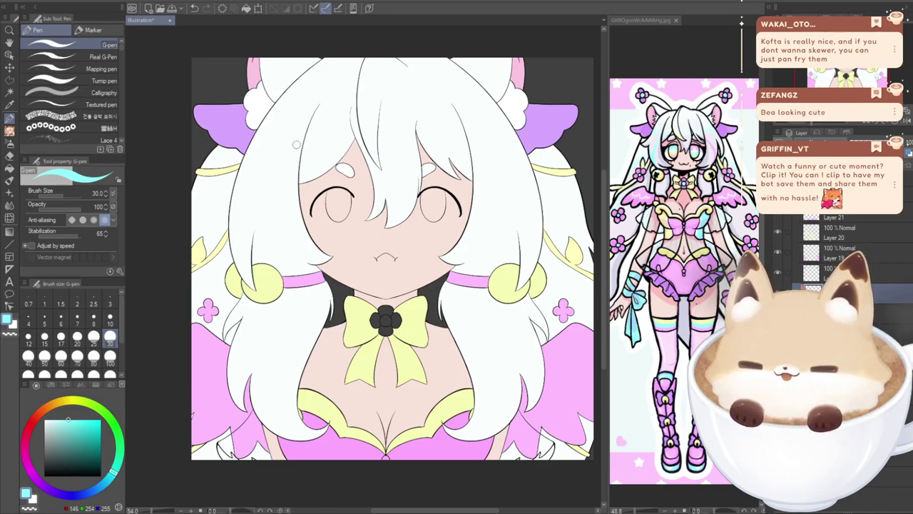
mouse_move(254, 289)
left_mouse_down()
mouse_move(244, 214)
mouse_move(294, 134)
mouse_move(241, 190)
mouse_move(232, 249)
left_mouse_up()
left_click_drag(246, 284, 229, 227)
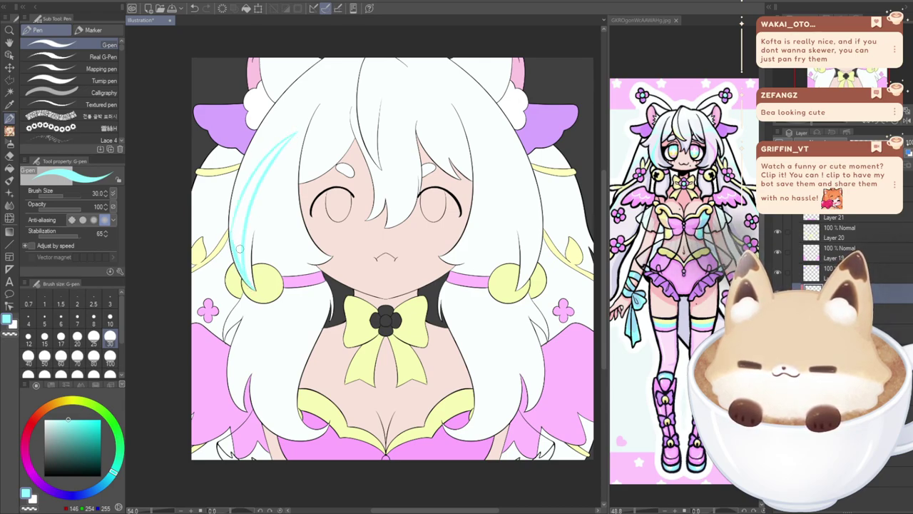
mouse_move(291, 135)
left_mouse_down()
mouse_move(263, 161)
mouse_move(236, 215)
mouse_move(237, 267)
left_mouse_up()
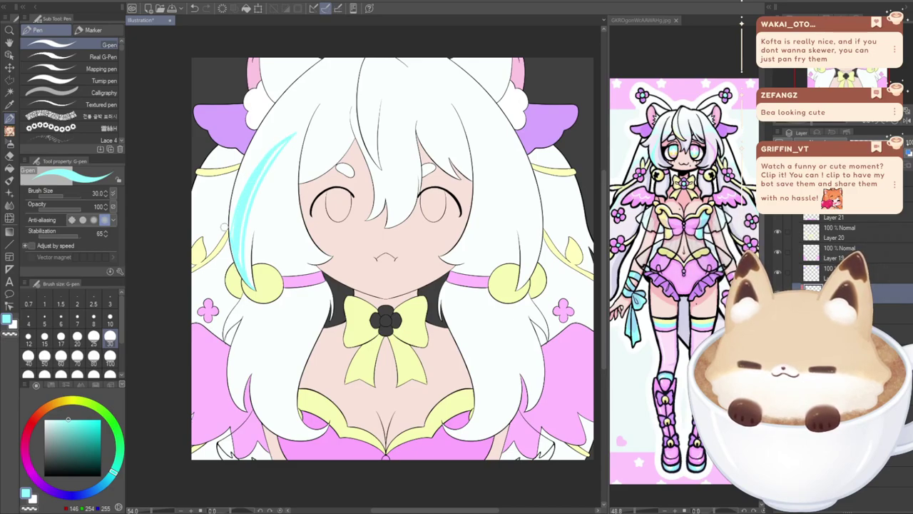
- Fill the gaps inside the cyan hair streak with the G-pen at size 50, undoing stray strokes
left_click(45, 355)
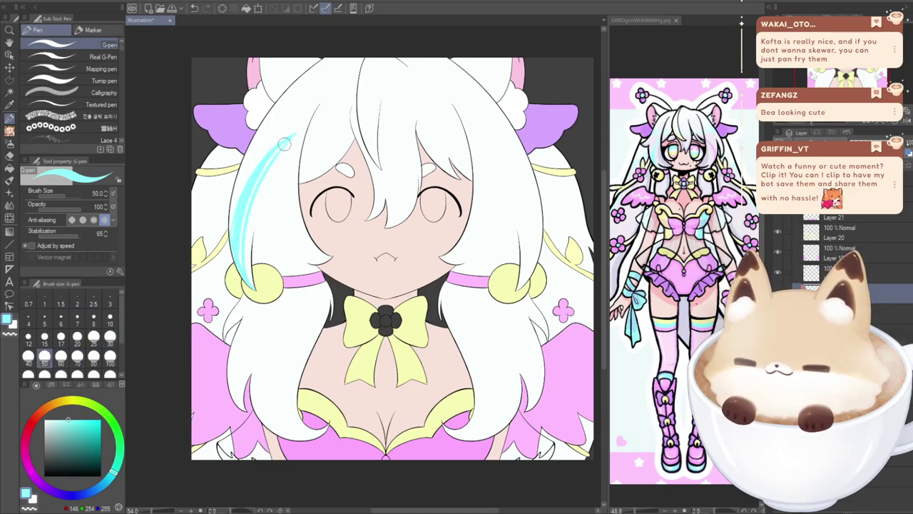
left_click_drag(293, 136, 241, 287)
key("ctrl+z")
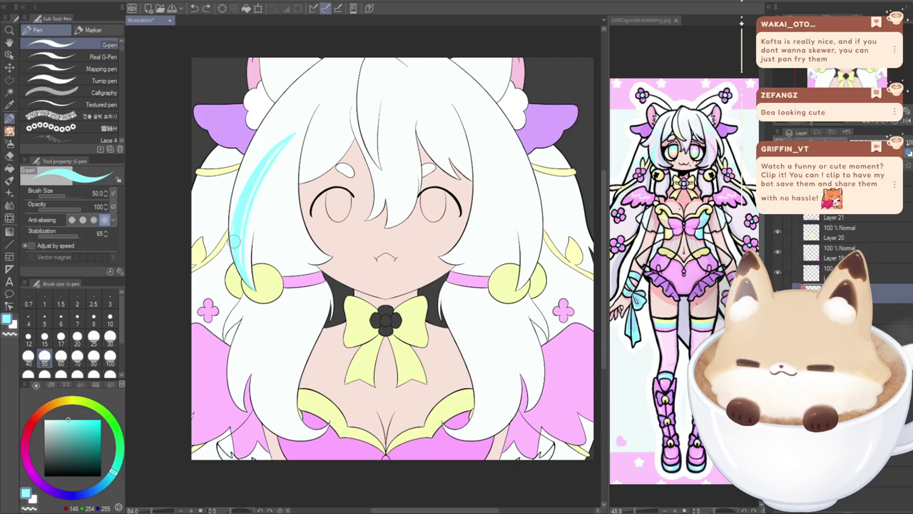
mouse_move(241, 261)
left_mouse_down()
mouse_move(253, 190)
mouse_move(286, 145)
left_mouse_up()
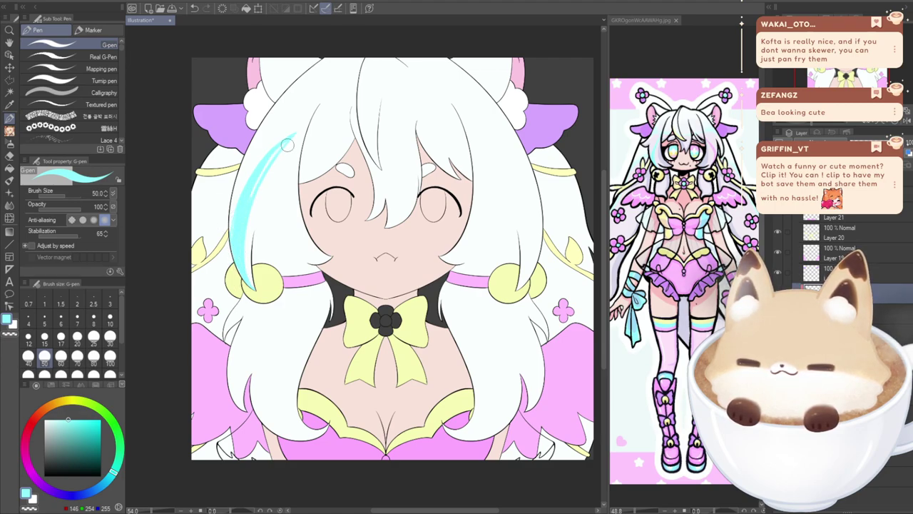
key("ctrl+z")
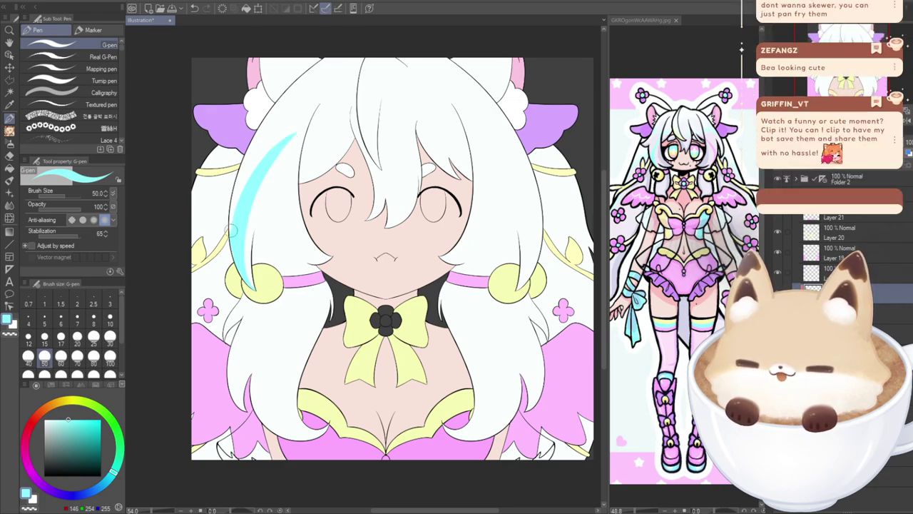
- Trim the outer edge of the cyan hair streak with the Hard eraser at size 30, undoing a stray stroke
key("e")
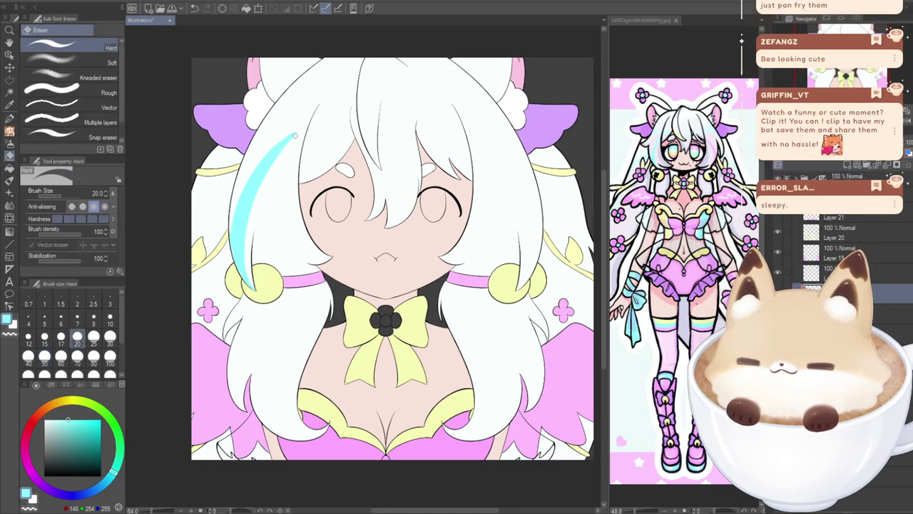
left_click(110, 337)
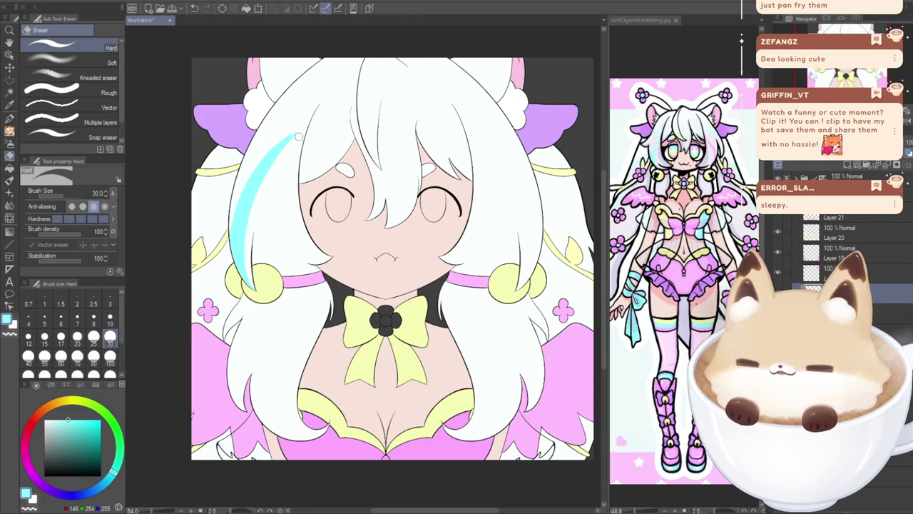
left_click_drag(297, 134, 268, 172)
key("ctrl+z")
mouse_move(292, 132)
left_mouse_down()
mouse_move(241, 187)
mouse_move(227, 248)
left_mouse_up()
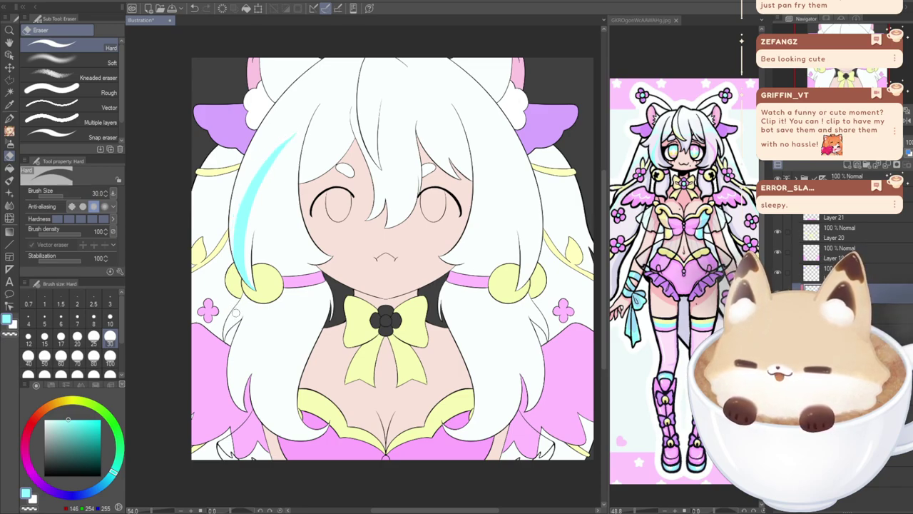
- Try to trim the cyan streak's inner edge from its upper tip downward with the Hard eraser, undoing each stroke
mouse_move(301, 134)
left_mouse_down()
mouse_move(254, 200)
mouse_move(253, 254)
left_mouse_up()
key("ctrl+z")
mouse_move(301, 129)
left_mouse_down()
mouse_move(247, 209)
mouse_move(246, 284)
left_mouse_up()
key("ctrl+z")
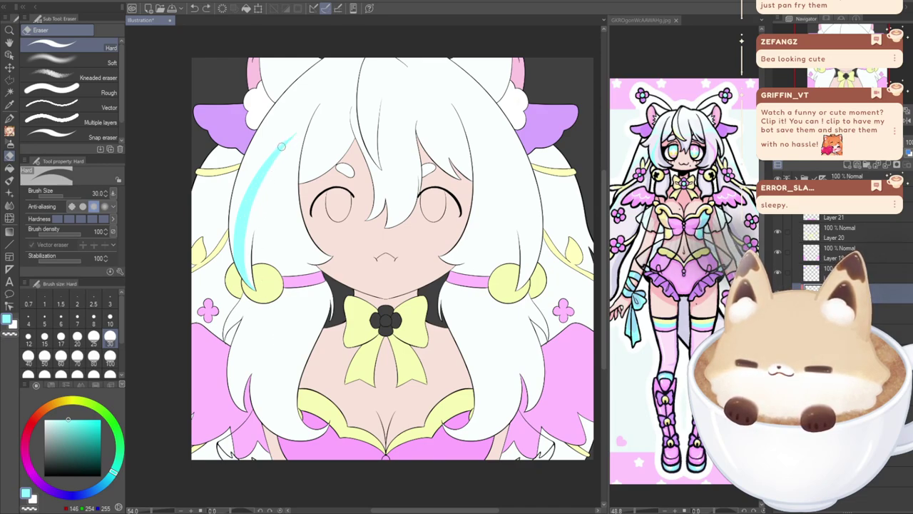
left_click_drag(300, 130, 275, 164)
key("ctrl+z")
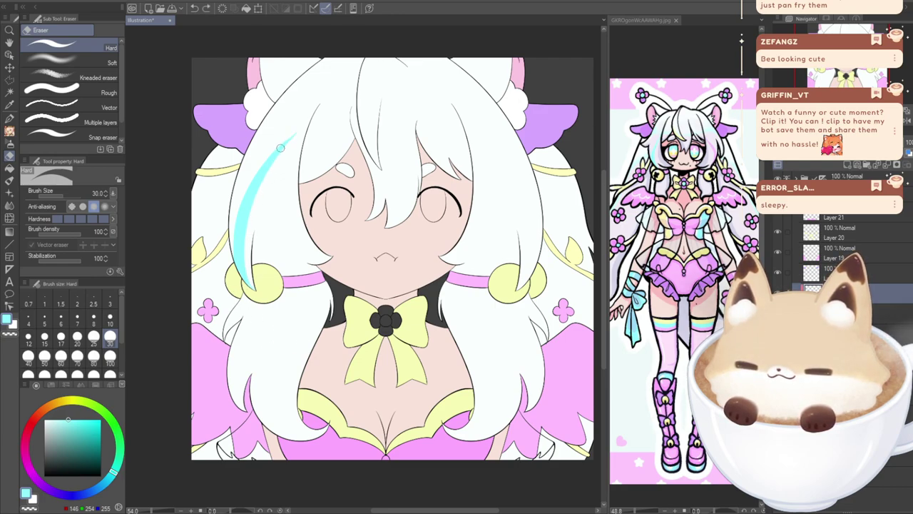
mouse_move(298, 132)
left_mouse_down()
mouse_move(265, 174)
mouse_move(249, 235)
left_mouse_up()
key("ctrl+z")
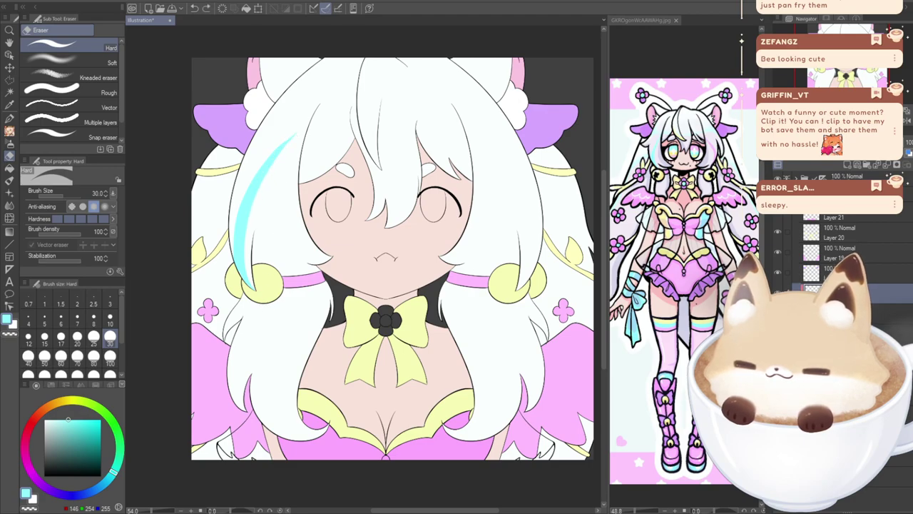
mouse_move(298, 132)
left_mouse_down()
mouse_move(250, 215)
mouse_move(262, 314)
left_mouse_up()
key("ctrl+z")
mouse_move(297, 128)
left_mouse_down()
mouse_move(249, 212)
mouse_move(243, 259)
mouse_move(254, 311)
left_mouse_up()
key("ctrl+z")
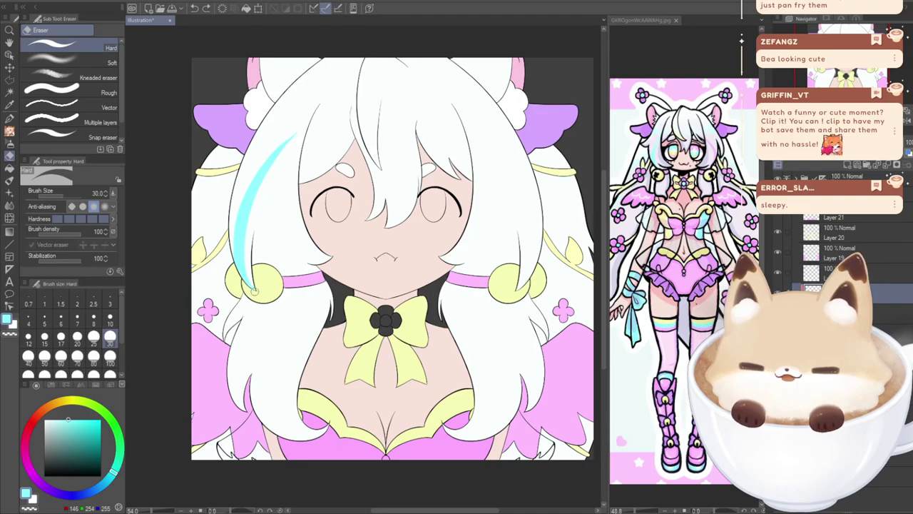
- Try to thin the cyan streak's inner edge from its lower end up to the tip, undoing each eraser stroke
left_click_drag(245, 256, 263, 182)
key("ctrl+z")
mouse_move(255, 291)
left_mouse_down()
mouse_move(241, 234)
mouse_move(250, 194)
mouse_move(277, 156)
mouse_move(325, 121)
left_mouse_up()
key("ctrl+z")
mouse_move(251, 281)
left_mouse_down()
mouse_move(247, 212)
mouse_move(300, 136)
left_mouse_up()
key("ctrl+z")
mouse_move(254, 288)
left_mouse_down()
mouse_move(246, 238)
mouse_move(271, 170)
left_mouse_up()
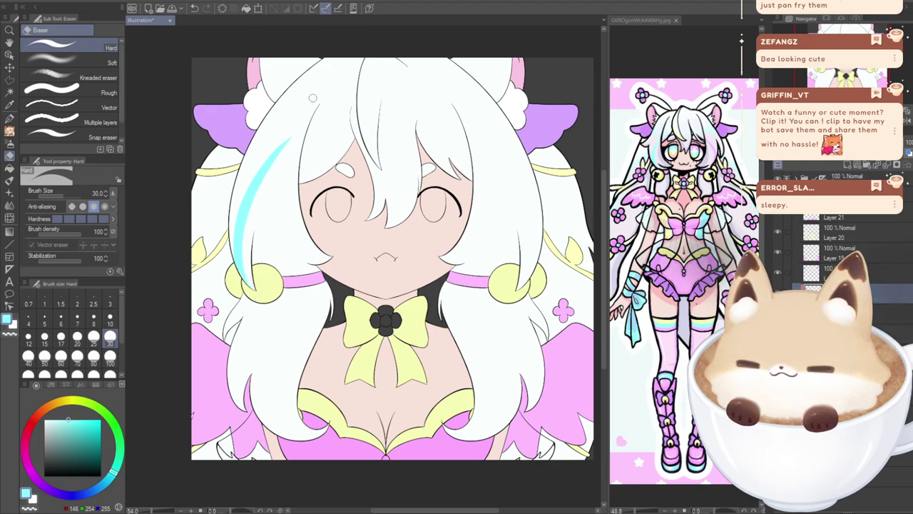
key("ctrl+z")
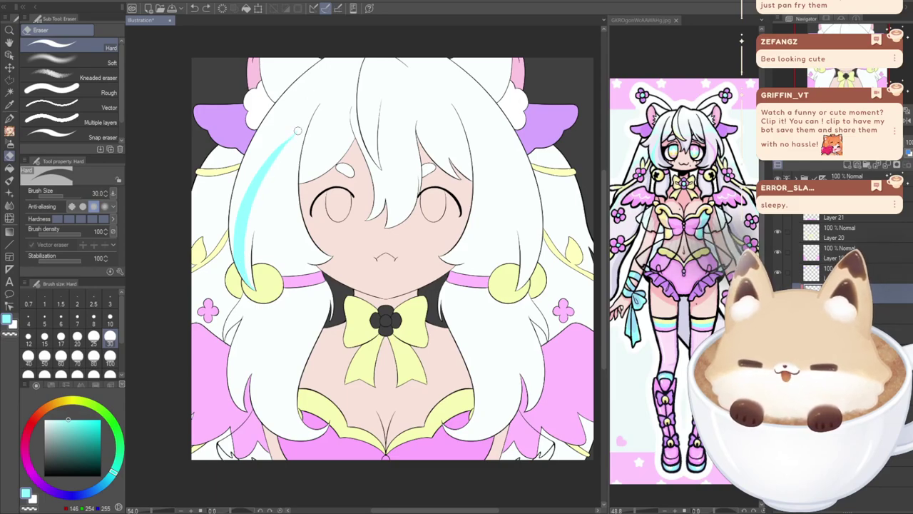
mouse_move(283, 151)
left_mouse_down()
mouse_move(251, 214)
mouse_move(256, 285)
left_mouse_up()
key("ctrl+z")
- Clean up the cyan streak's inner edge and upper tip at a closer view with the Hard eraser, undoing unsatisfactory strokes
mouse_move(269, 316)
left_mouse_down()
mouse_move(302, 301)
mouse_move(342, 322)
left_mouse_up()
scroll(360, 150, "up", 4)
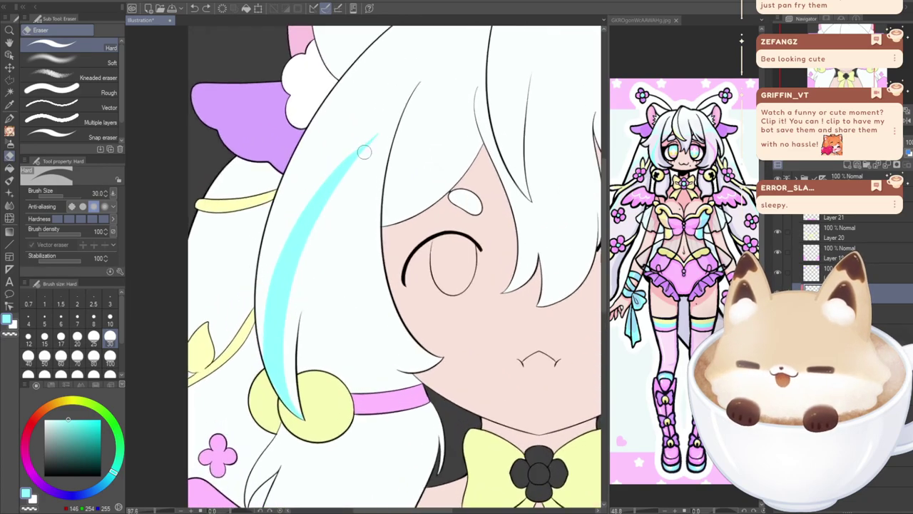
mouse_move(383, 127)
left_mouse_down()
mouse_move(301, 249)
mouse_move(286, 319)
mouse_move(290, 394)
mouse_move(323, 448)
left_mouse_up()
key("ctrl+z")
mouse_move(381, 128)
left_mouse_down()
mouse_move(319, 220)
mouse_move(291, 306)
mouse_move(289, 356)
mouse_move(318, 424)
left_mouse_up()
key("ctrl+z")
mouse_move(382, 130)
left_mouse_down()
mouse_move(342, 186)
mouse_move(288, 294)
mouse_move(289, 364)
mouse_move(309, 416)
left_mouse_up()
key("ctrl+z")
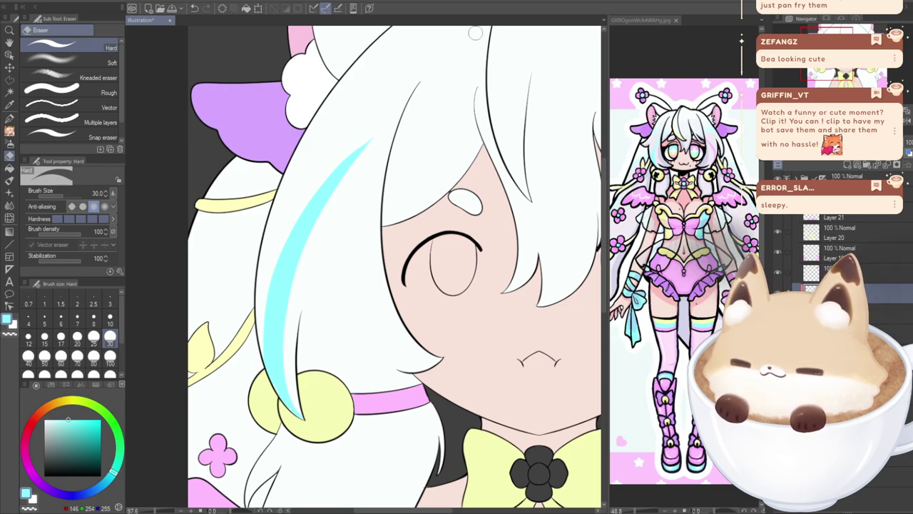
- Sample the neck bow's yellow and paint a tapered streak along the central bangs with the G-pen at size 50
key("p")
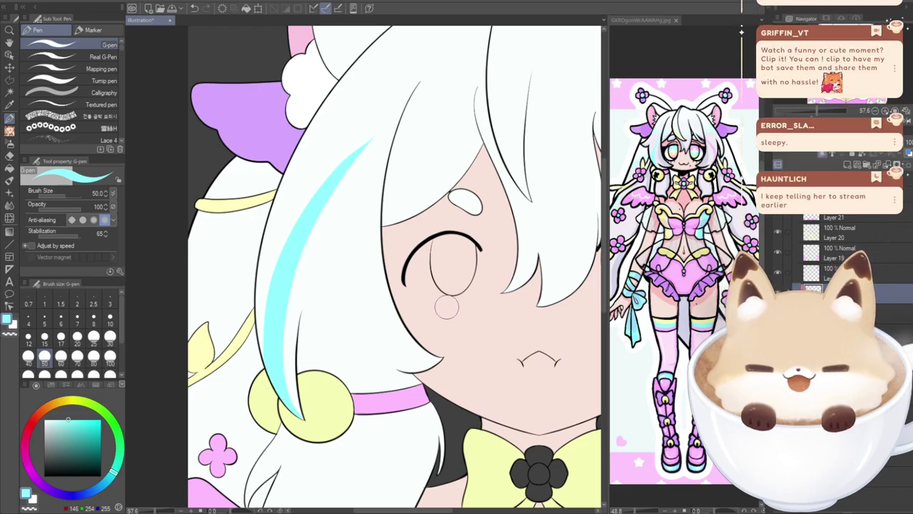
scroll(447, 307, "down", 3)
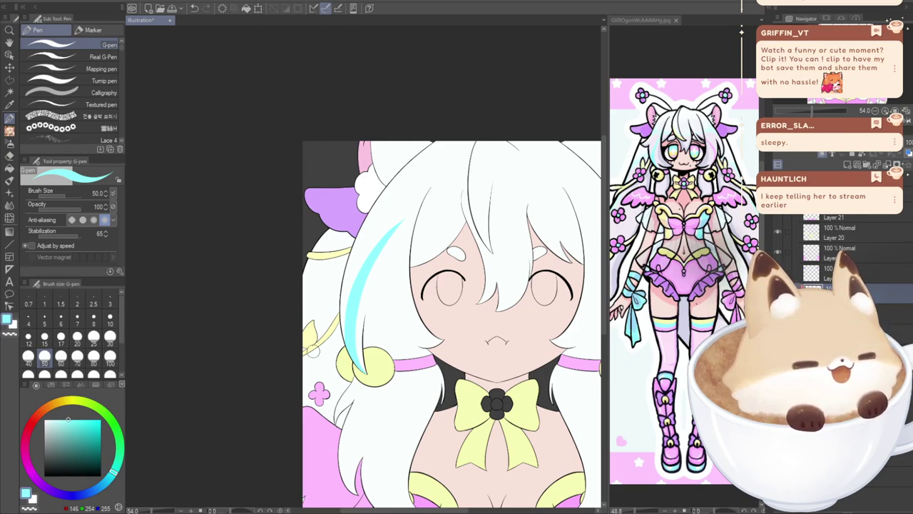
left_click_drag(456, 299, 394, 250)
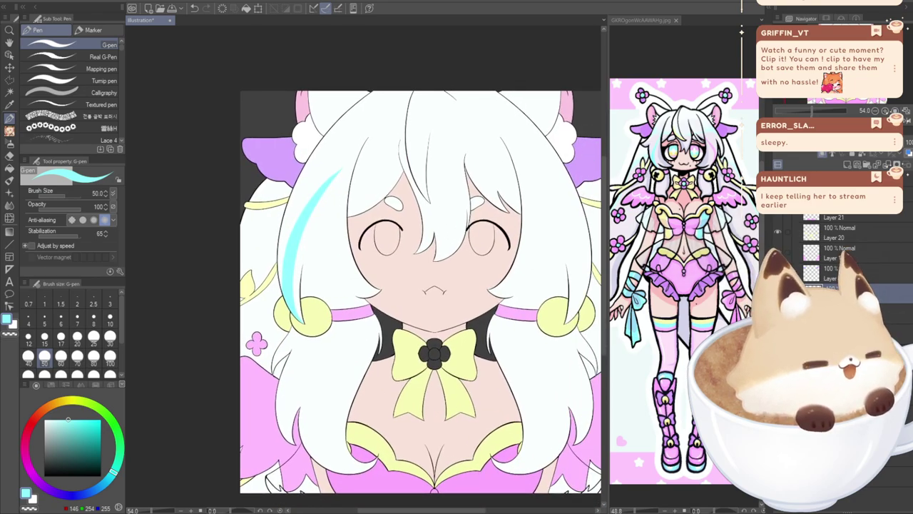
left_click_drag(428, 285, 363, 243)
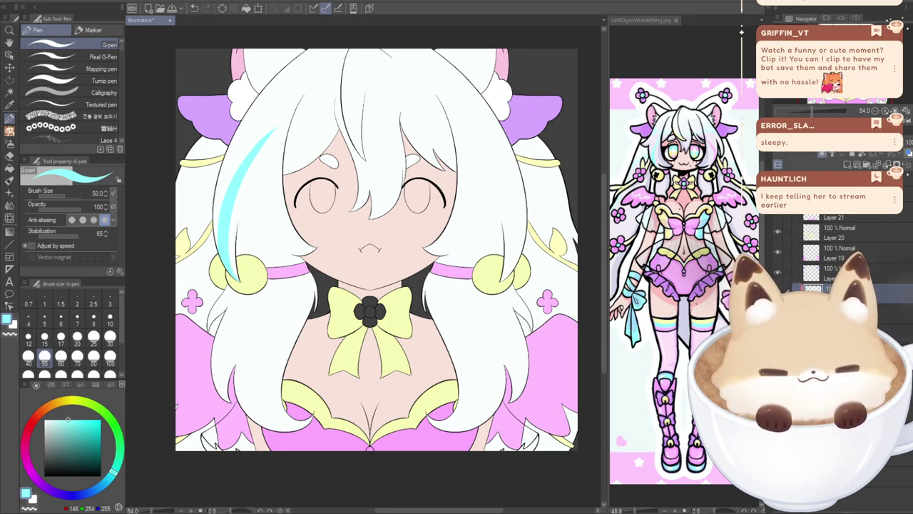
left_click(341, 322, "alt")
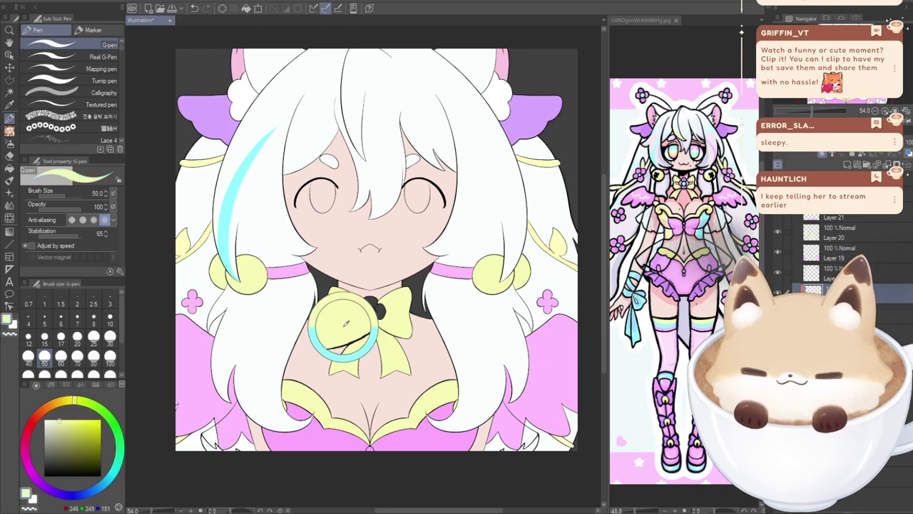
mouse_move(362, 159)
left_mouse_down()
mouse_move(346, 112)
mouse_move(351, 47)
mouse_move(363, 160)
left_mouse_up()
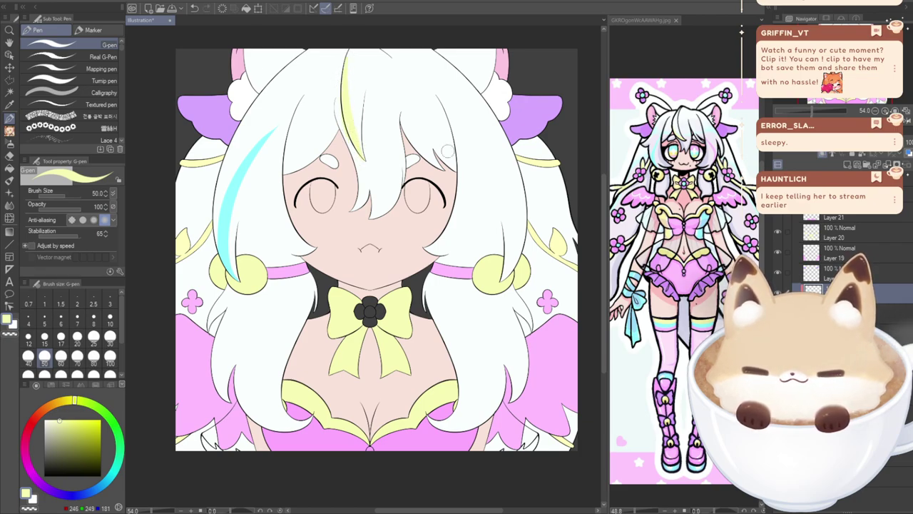
- Inspect the yellow streak in the central bangs up close and in the full bust view
key("e")
scroll(346, 123, "up", 3)
scroll(346, 126, "up", 2)
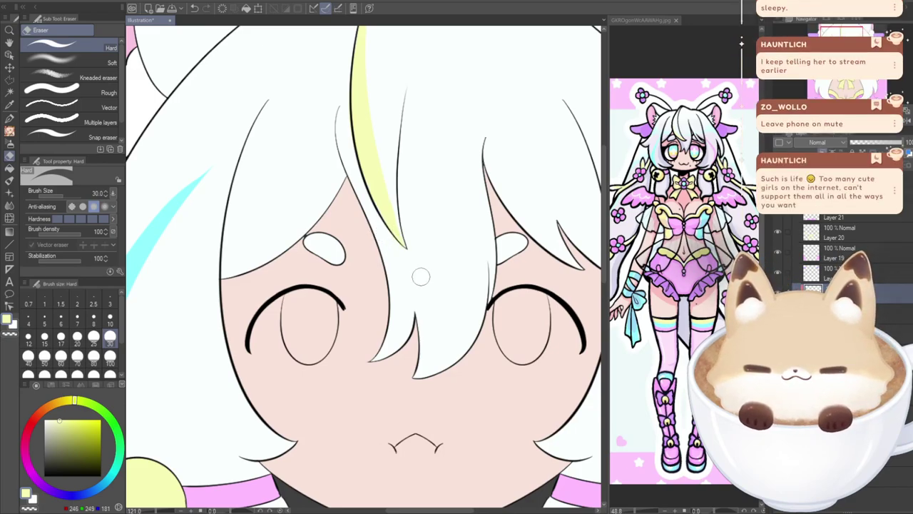
left_click(9, 118)
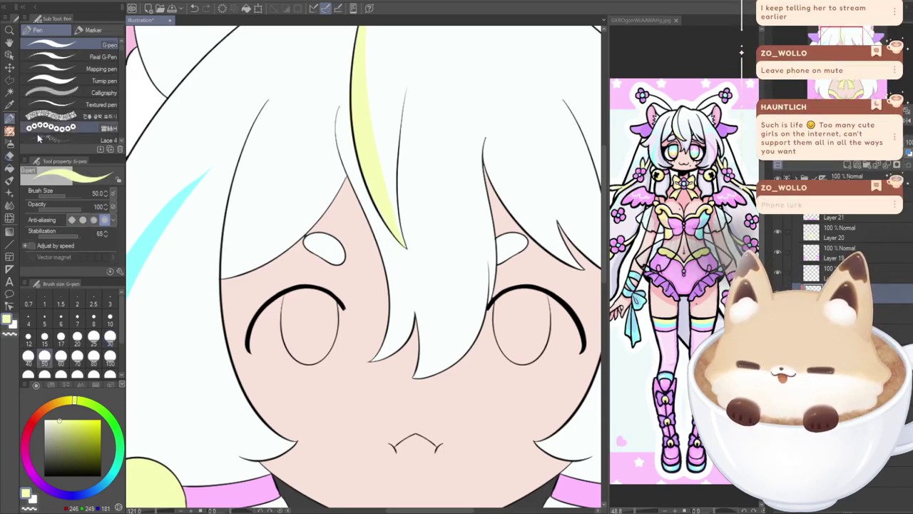
scroll(24, 132, "down", 3)
scroll(319, 167, "up", 2)
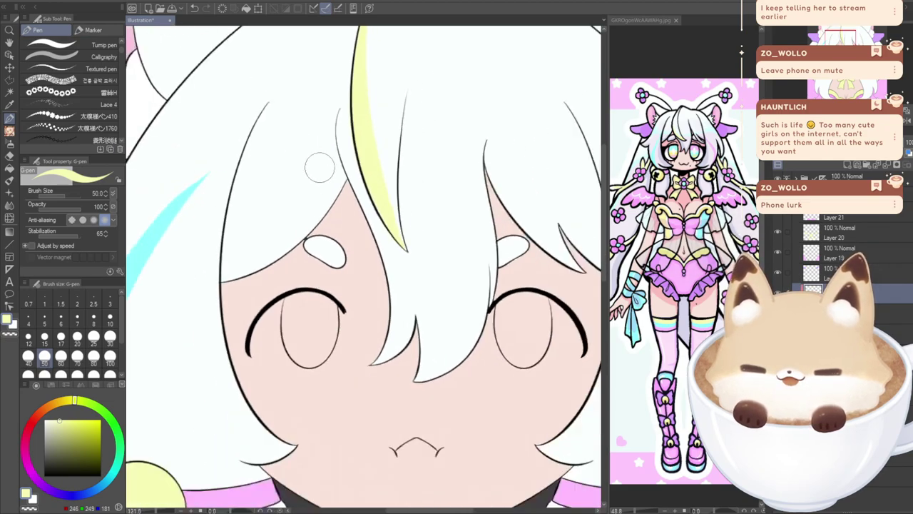
scroll(319, 168, "down", 4)
scroll(334, 164, "up", 1)
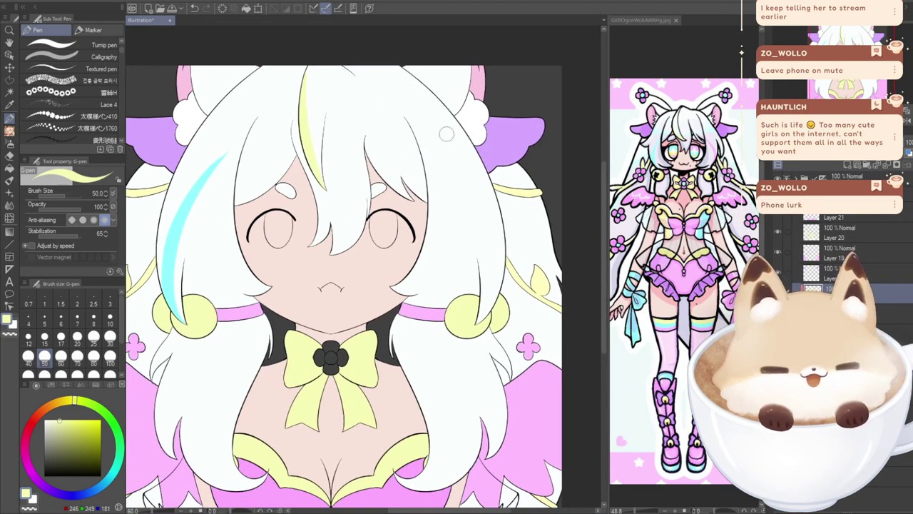
left_click_drag(604, 174, 604, 183)
left_click_drag(844, 76, 841, 81)
left_click_drag(343, 235, 357, 244)
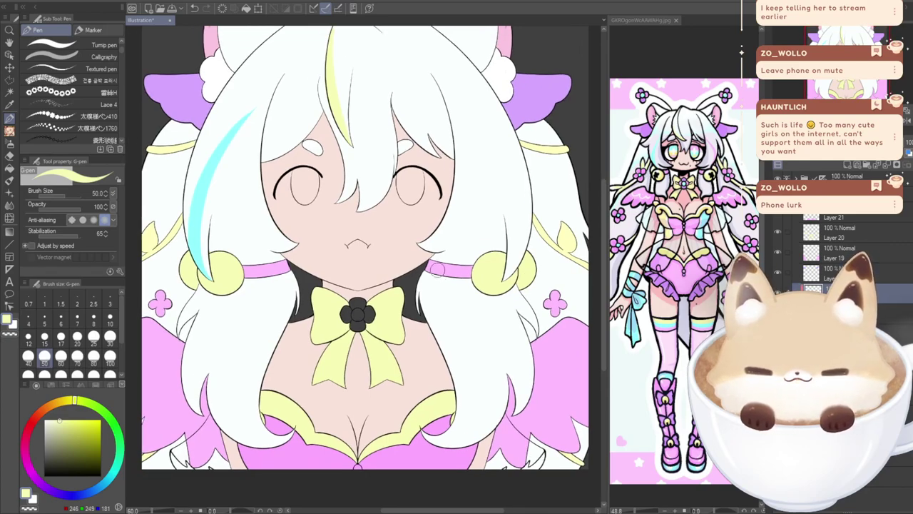
- Sample pink from the hair tie and sketch a curved streak down the side lock opposite the cyan one, undoing poor strokes
left_click(424, 266, "alt")
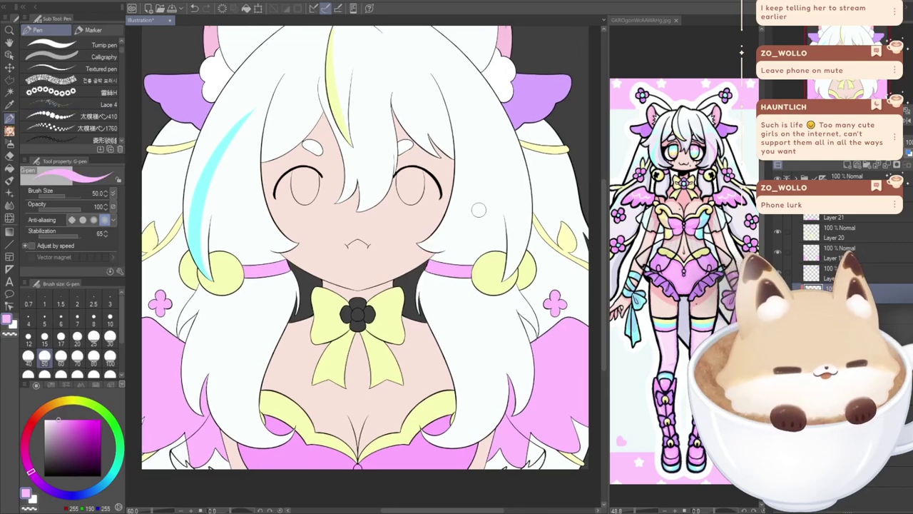
mouse_move(524, 258)
left_mouse_down()
mouse_move(498, 147)
mouse_move(444, 99)
left_mouse_up()
mouse_move(448, 105)
left_mouse_down()
mouse_move(503, 148)
mouse_move(532, 201)
mouse_move(529, 235)
left_mouse_up()
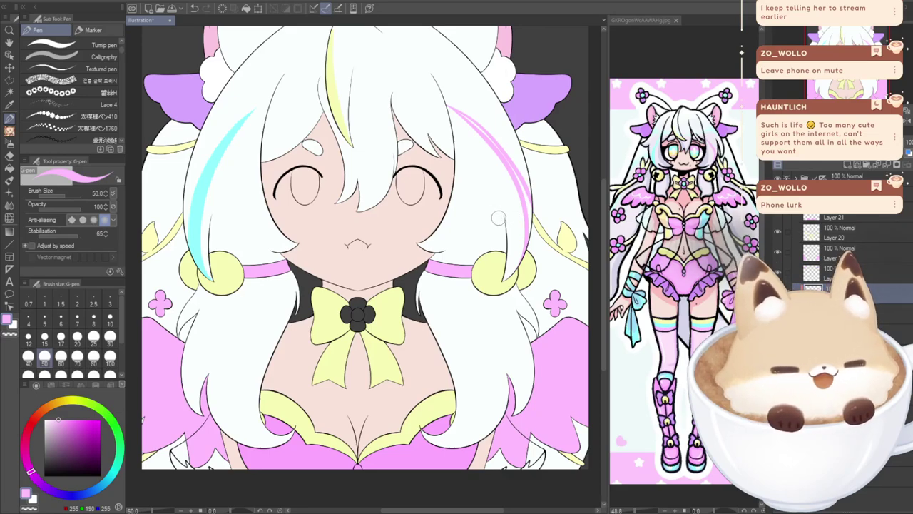
key("ctrl+z")
mouse_move(512, 282)
left_mouse_down()
mouse_move(499, 158)
mouse_move(451, 122)
mouse_move(523, 204)
mouse_move(517, 266)
left_mouse_up()
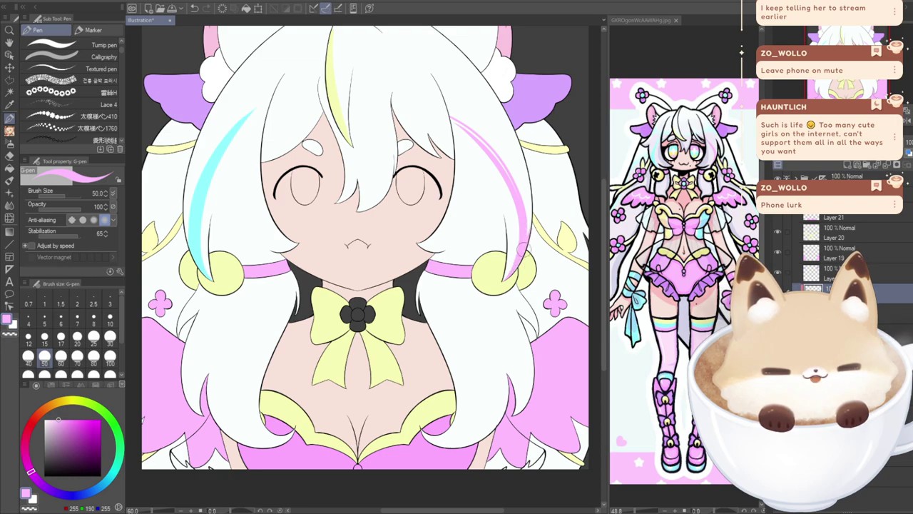
mouse_move(530, 230)
left_mouse_down()
mouse_move(488, 141)
mouse_move(448, 120)
left_mouse_up()
key("ctrl+z")
key("ctrl+z")
key("ctrl+z")
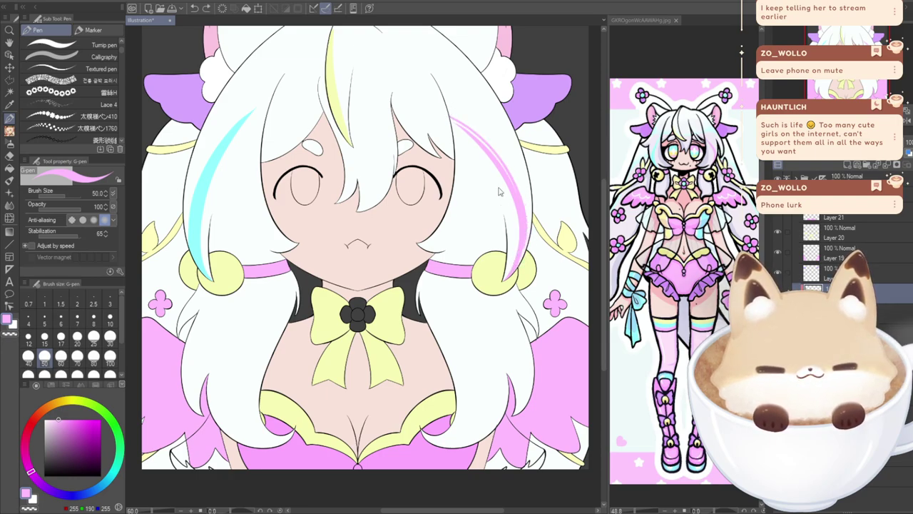
mouse_move(507, 278)
left_mouse_down()
mouse_move(471, 123)
mouse_move(460, 123)
left_mouse_up()
key("ctrl+z")
key("ctrl+z")
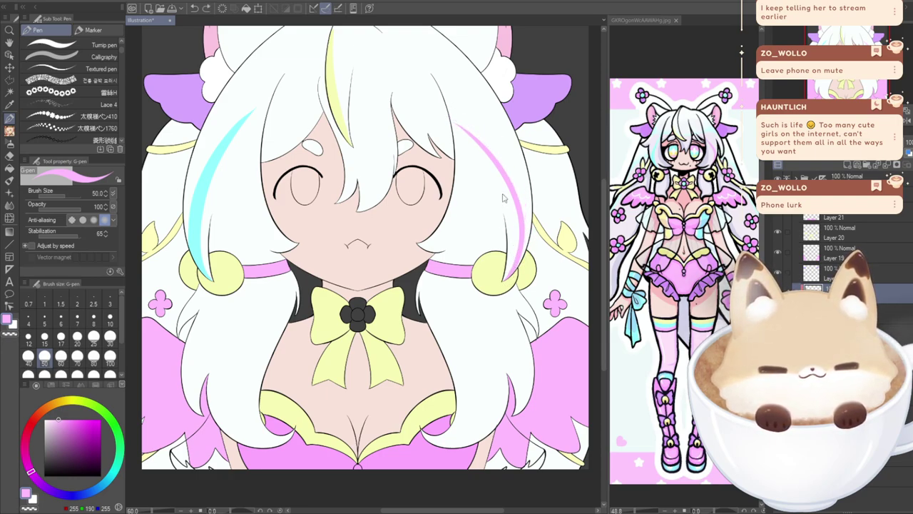
- Redraw the pink streak's outer edge to widen it and fill the gaps inside with the G-pen at size 50
mouse_move(518, 258)
left_mouse_down()
mouse_move(455, 111)
mouse_move(528, 233)
left_mouse_up()
key("ctrl+z")
mouse_move(457, 114)
left_mouse_down()
mouse_move(523, 187)
mouse_move(528, 230)
mouse_move(505, 166)
left_mouse_up()
key("ctrl+z")
key("ctrl+z")
mouse_move(455, 114)
left_mouse_down()
mouse_move(488, 133)
mouse_move(529, 230)
left_mouse_up()
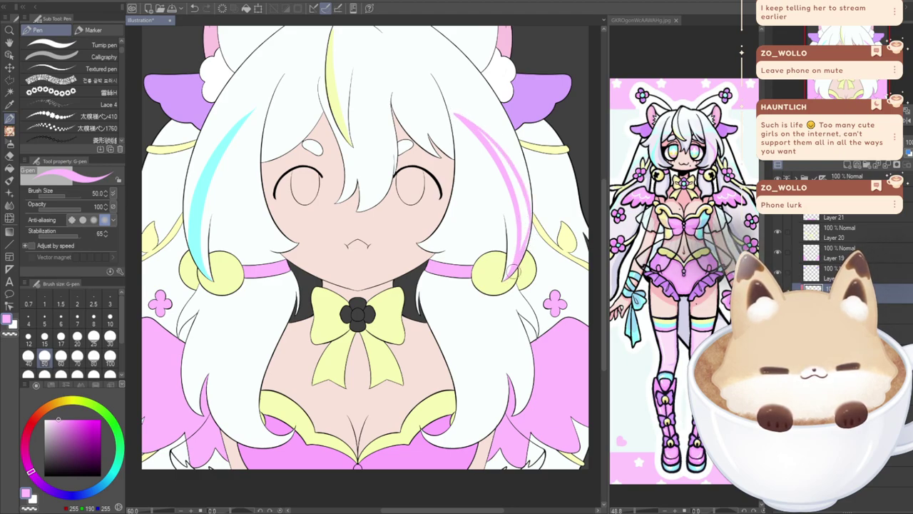
left_click_drag(525, 197, 522, 249)
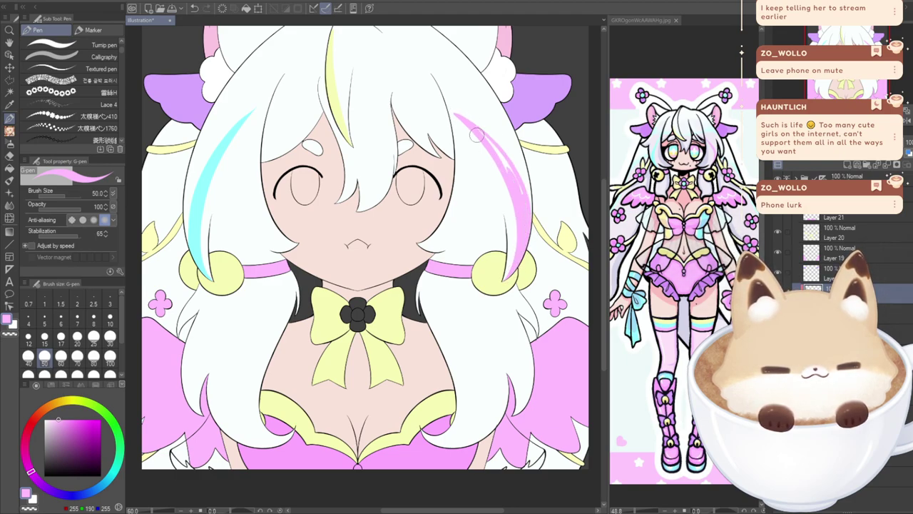
left_click_drag(481, 131, 527, 218)
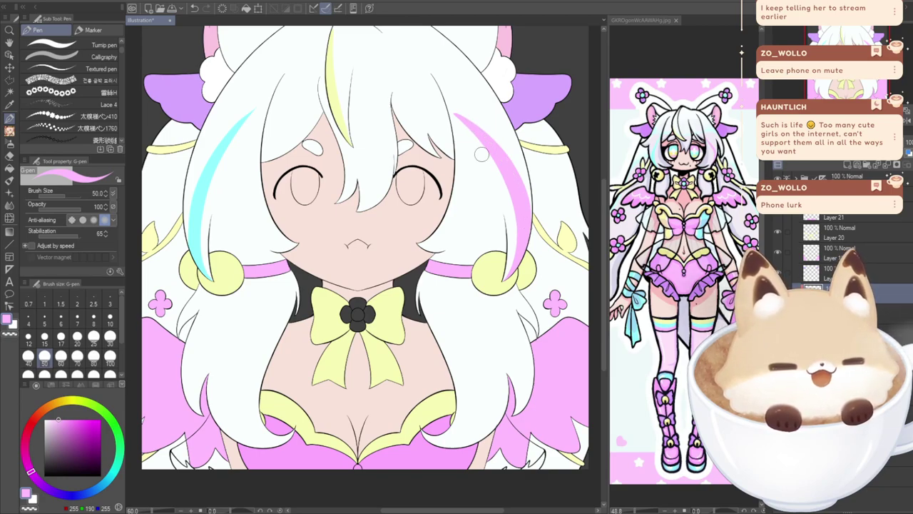
- Try to trim the inner edge of the pink hair streak with the Hard eraser at size 30, undoing the poor strokes
left_click(10, 156)
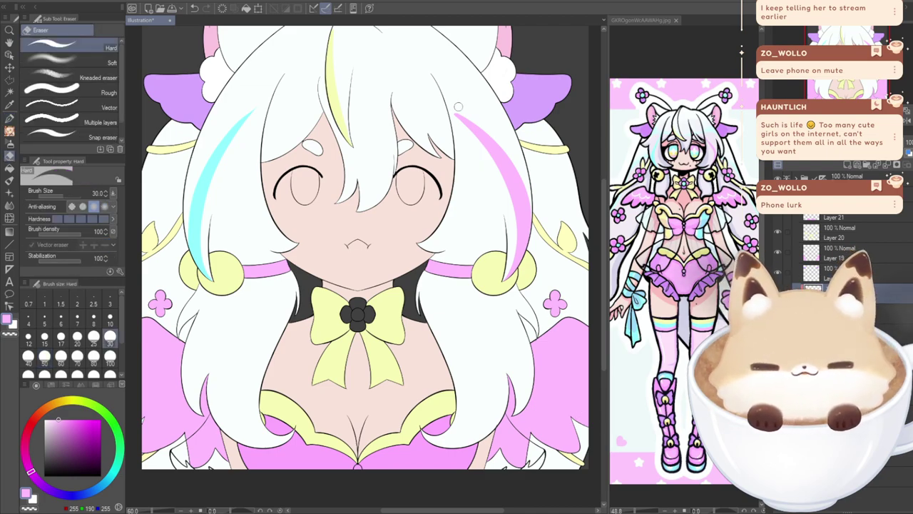
left_click_drag(501, 140, 534, 212)
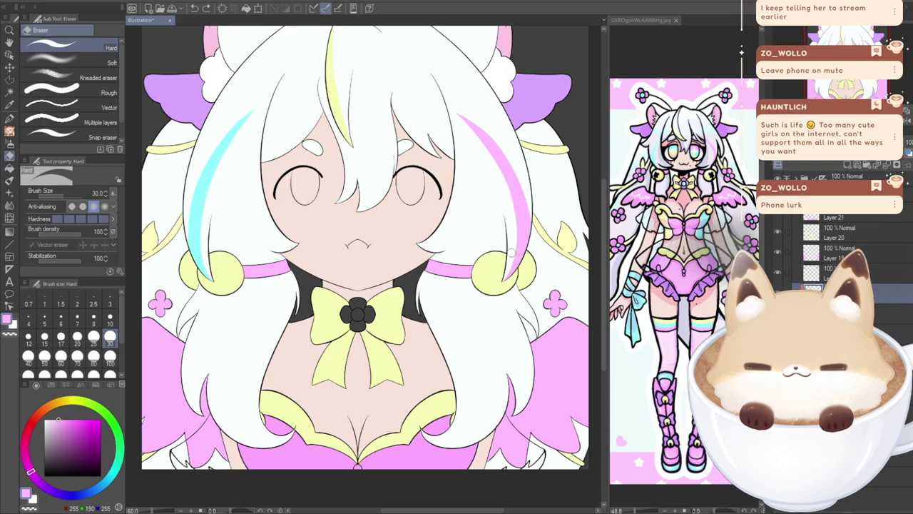
key("ctrl+z")
mouse_move(451, 114)
left_mouse_down()
mouse_move(470, 128)
mouse_move(517, 210)
mouse_move(508, 276)
left_mouse_up()
key("ctrl+z")
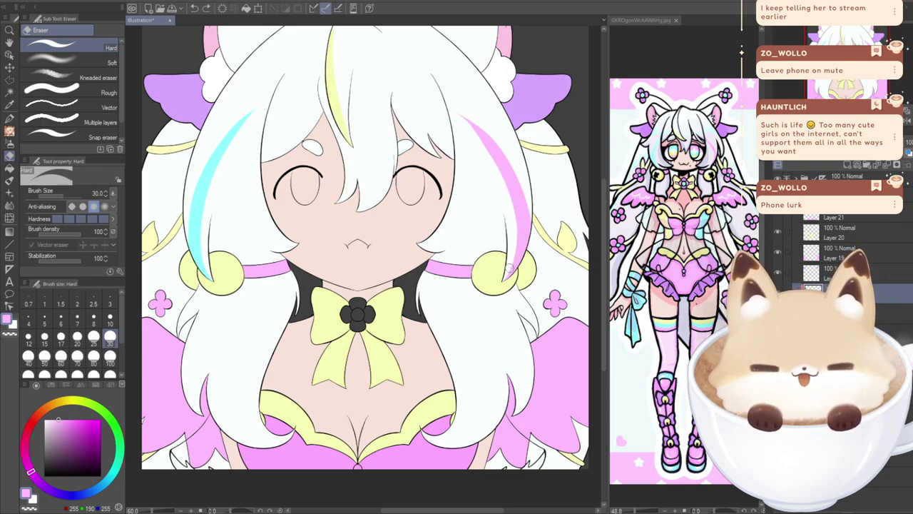
key("ctrl+z")
mouse_move(450, 111)
left_mouse_down()
mouse_move(483, 140)
mouse_move(517, 199)
mouse_move(494, 297)
left_mouse_up()
key("ctrl+z")
mouse_move(451, 110)
left_mouse_down()
mouse_move(504, 175)
mouse_move(515, 228)
mouse_move(496, 286)
left_mouse_up()
key("ctrl+z")
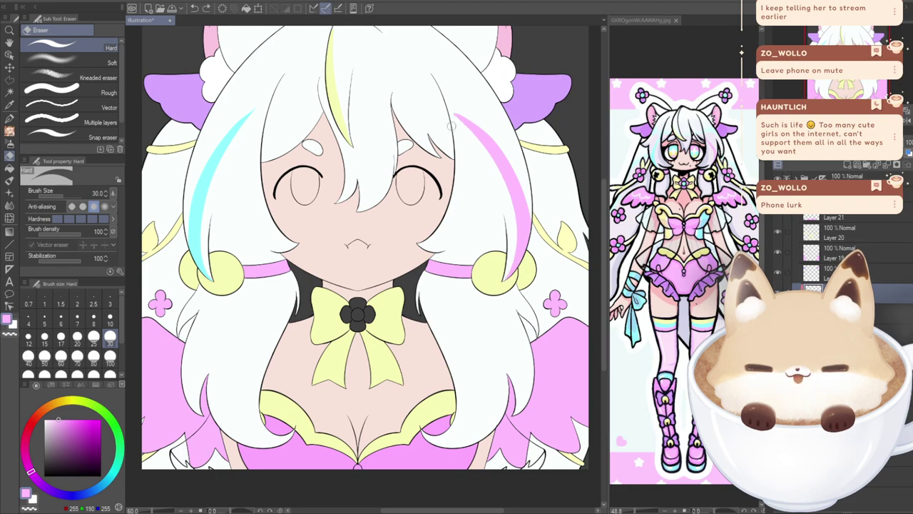
- Slim the pink streak slightly along its inner curve with the Hard eraser, undoing strokes that cut too much
mouse_move(451, 113)
left_mouse_down()
mouse_move(520, 206)
mouse_move(507, 286)
left_mouse_up()
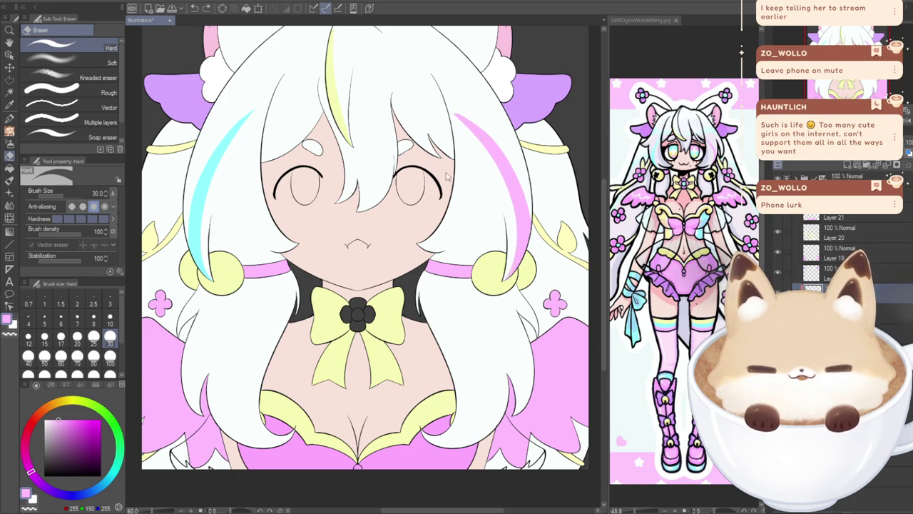
mouse_move(451, 110)
left_mouse_down()
mouse_move(512, 191)
mouse_move(520, 251)
mouse_move(499, 288)
left_mouse_up()
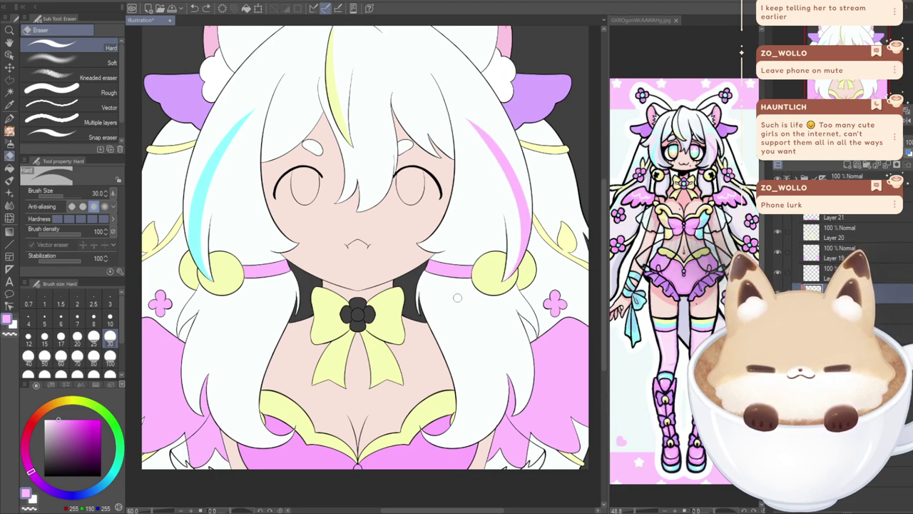
key("ctrl+z")
mouse_move(451, 111)
left_mouse_down()
mouse_move(514, 236)
mouse_move(510, 283)
left_mouse_up()
key("ctrl+z")
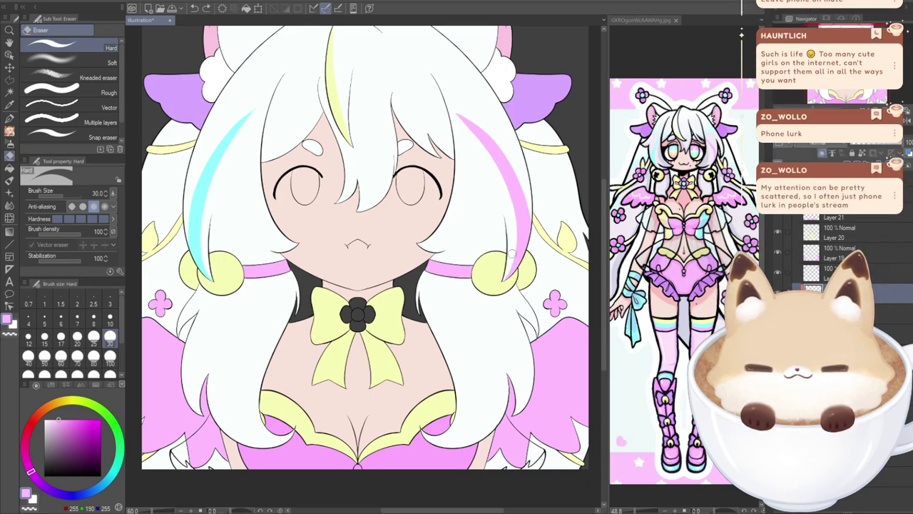
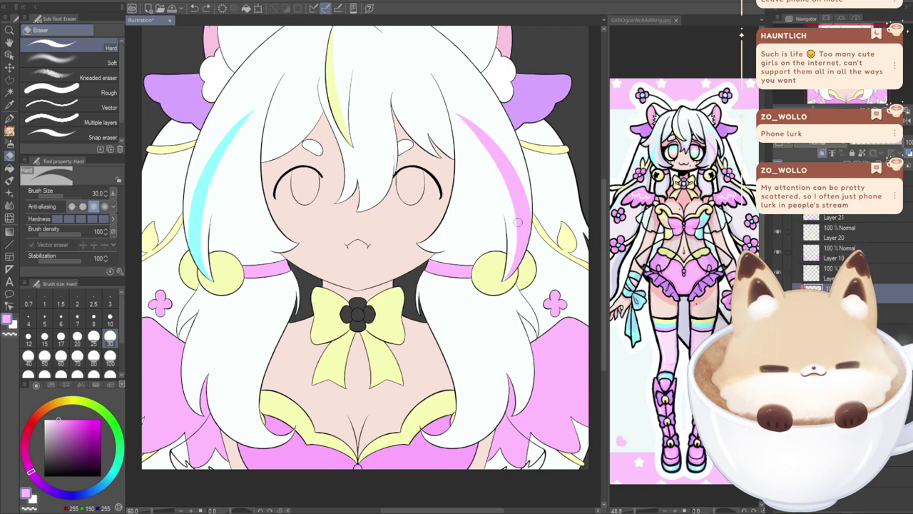
mouse_move(452, 108)
left_mouse_down()
mouse_move(509, 191)
mouse_move(517, 248)
mouse_move(502, 283)
left_mouse_up()
key("ctrl+z")
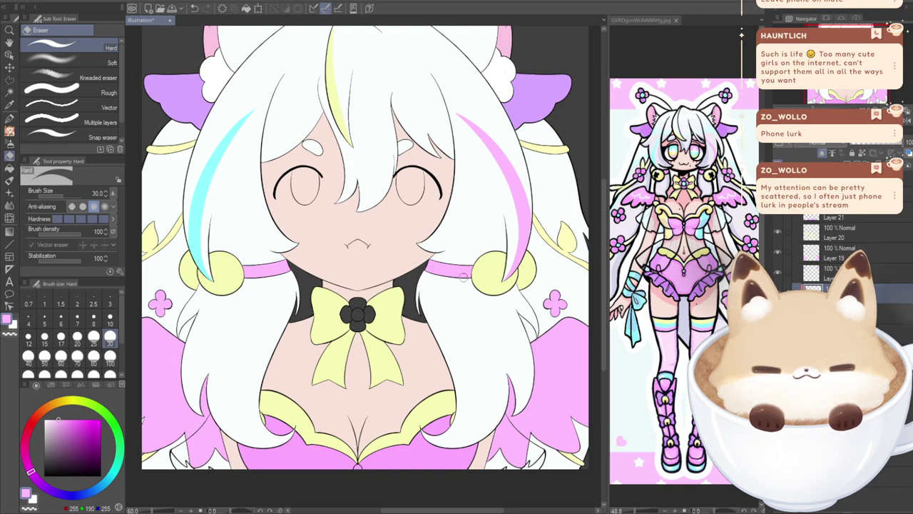
- Erase the pink along the outer rims of both animal ears with the Hard eraser at size 30
key("p")
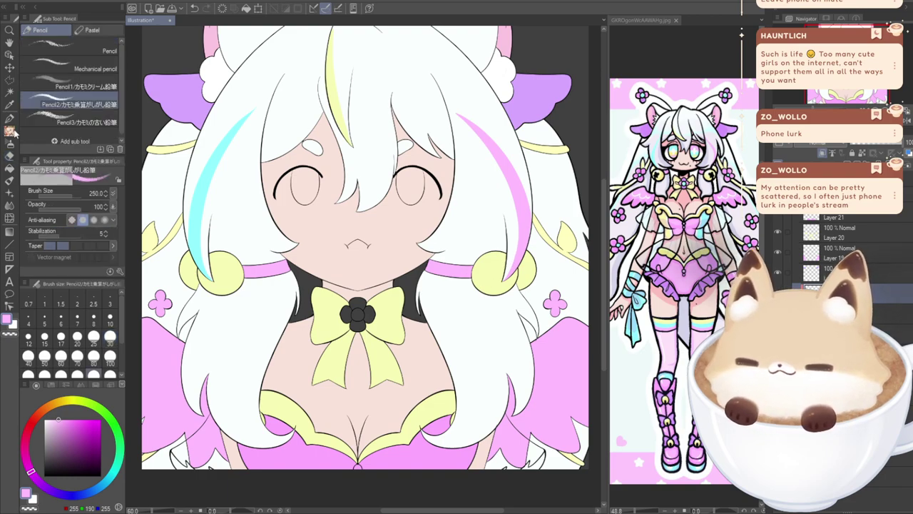
key("p")
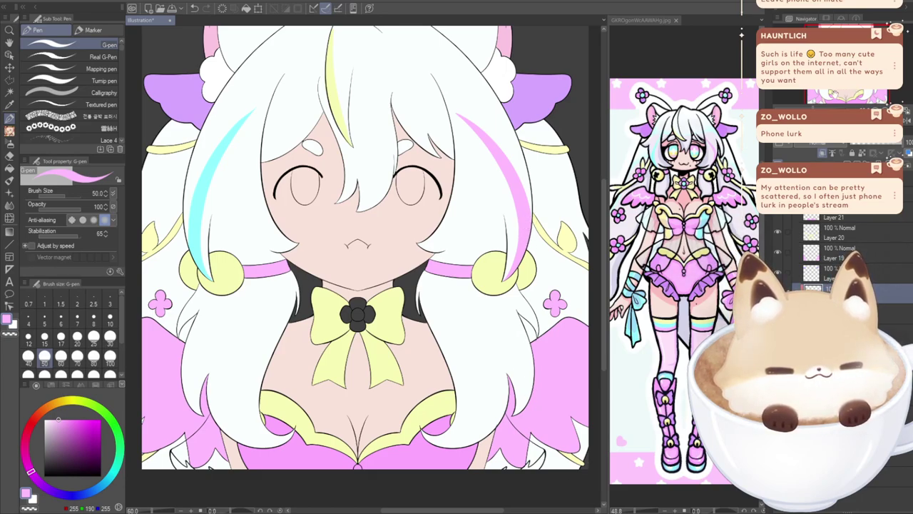
left_click_drag(371, 257, 381, 296)
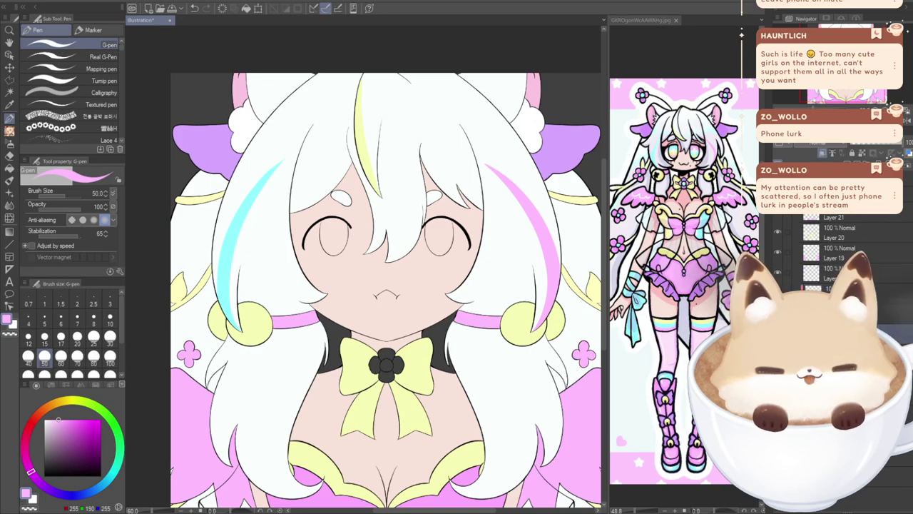
left_click(9, 156)
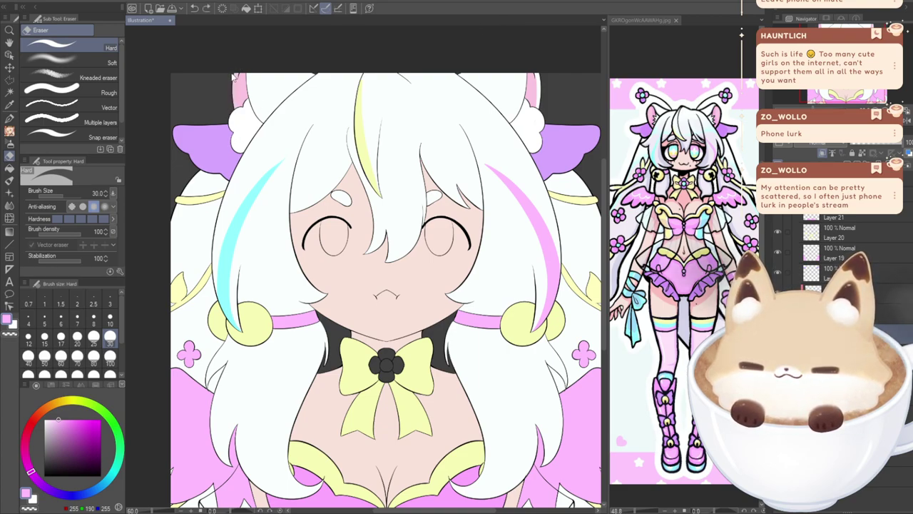
left_click_drag(236, 75, 235, 124)
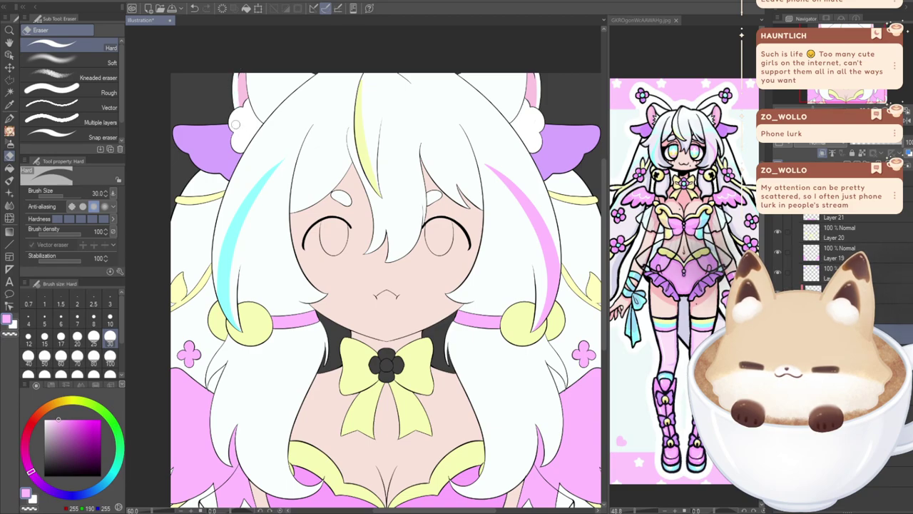
left_click(194, 8)
left_click_drag(236, 71, 235, 115)
left_click_drag(238, 70, 229, 122)
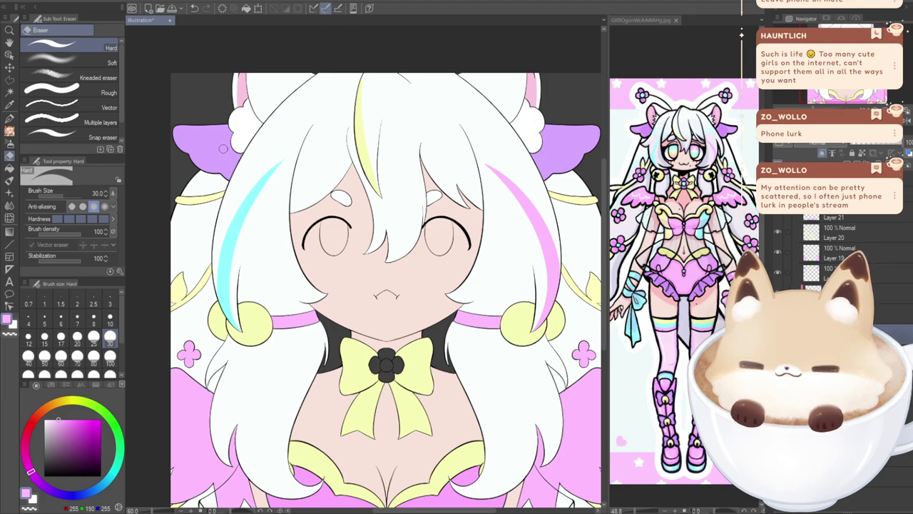
- Toggle the visibility of Layer 3 and Layer 2 to find the eye and eyebrow linework, and select Layer 2
left_click_drag(314, 214, 298, 178)
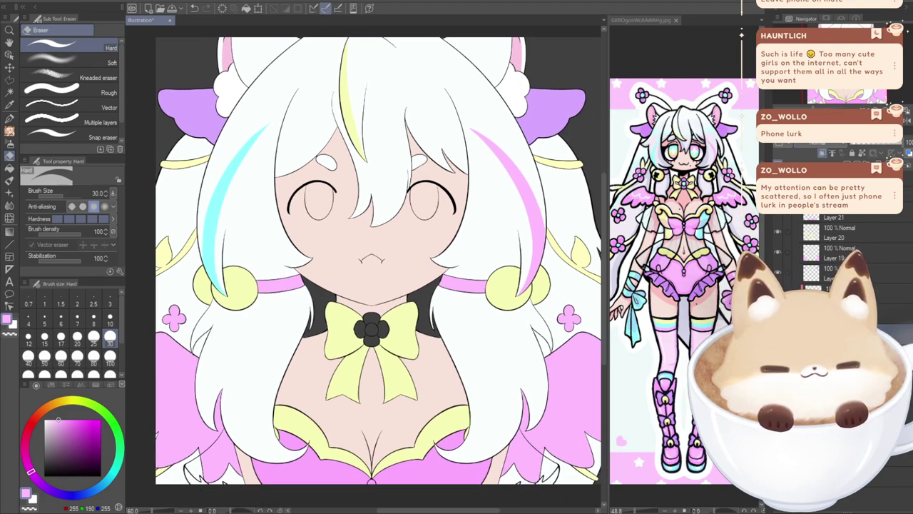
left_click_drag(356, 249, 375, 230)
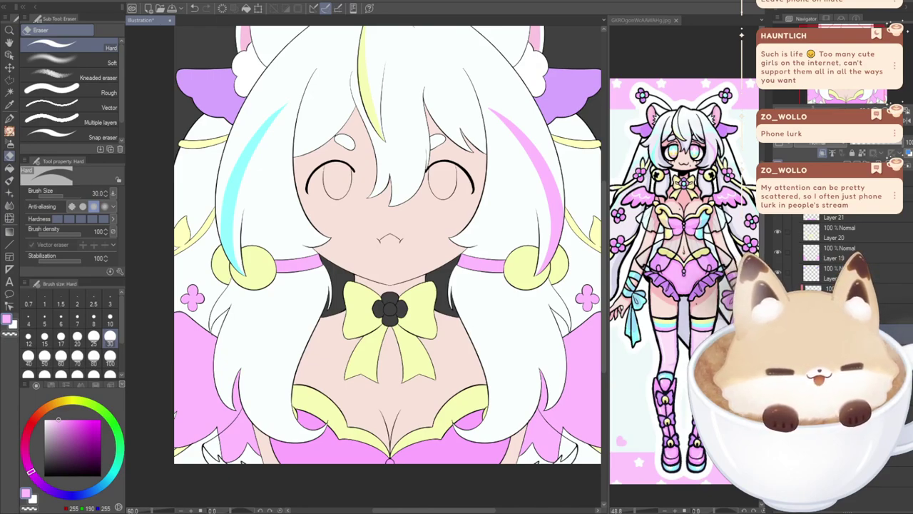
scroll(835, 285, "down", 3)
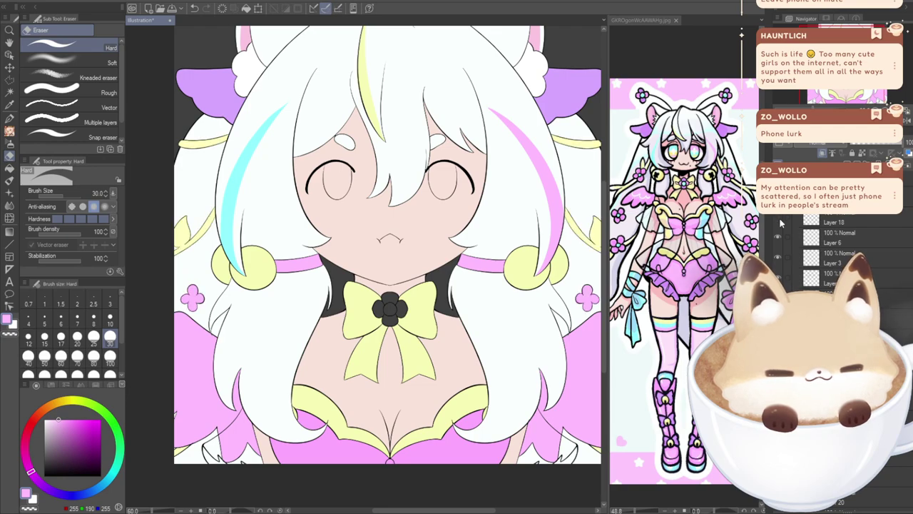
left_click(778, 258)
left_click(778, 258)
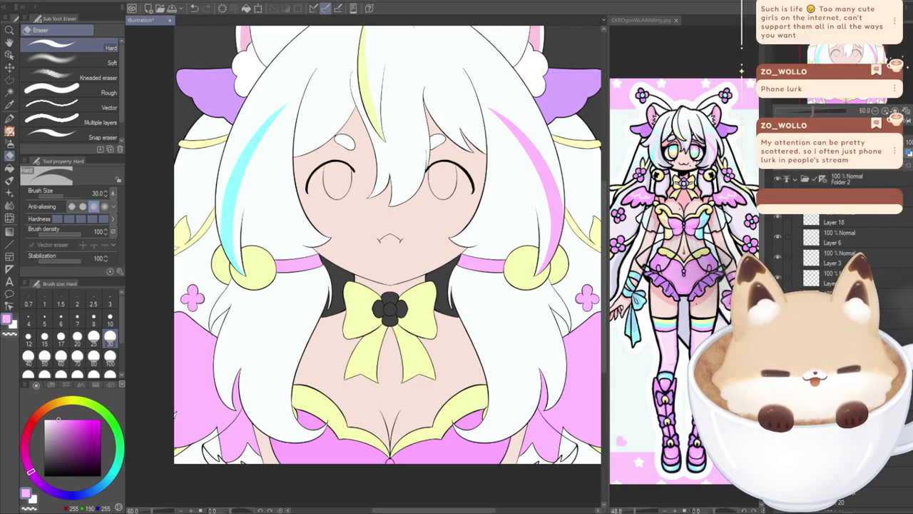
left_click(778, 278)
left_click(779, 279)
left_click(831, 279)
- Outline both eyebrows with a mirrored Polyline selection
key("m")
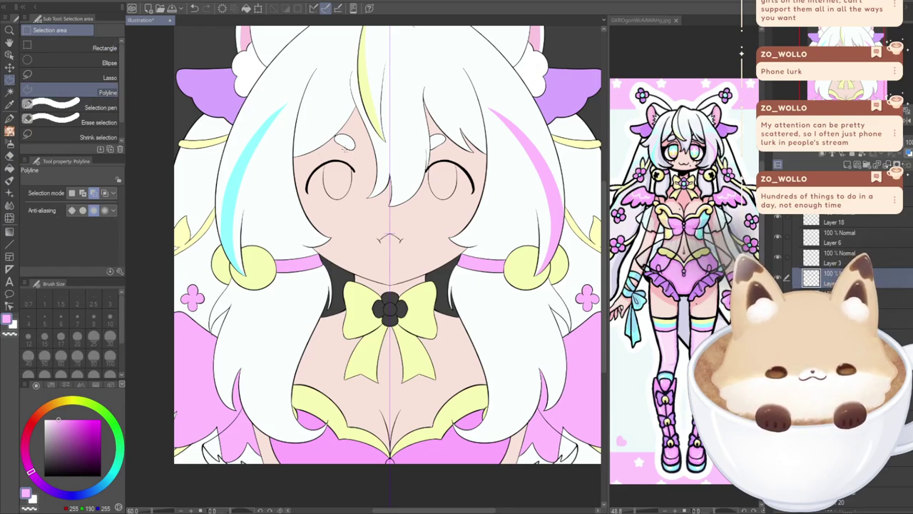
left_click(381, 163)
left_click(313, 152)
left_click(314, 121)
left_click(341, 92)
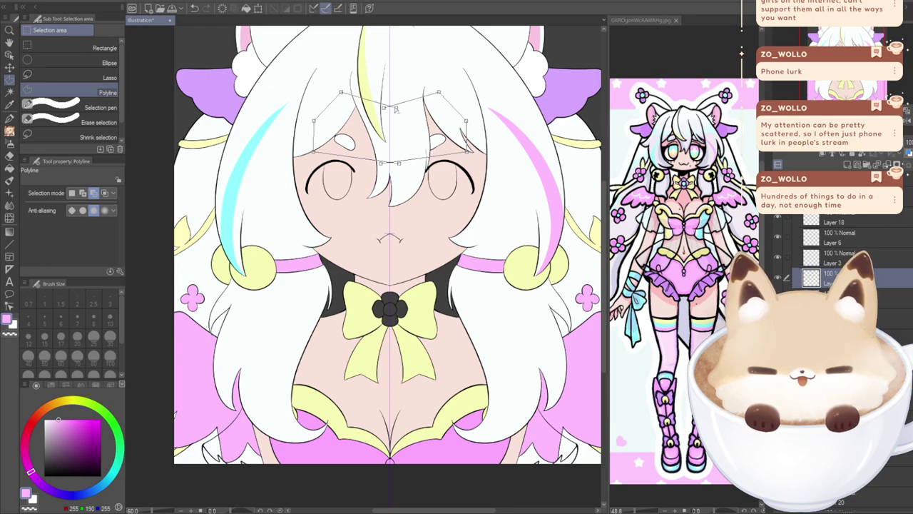
double_click(389, 107)
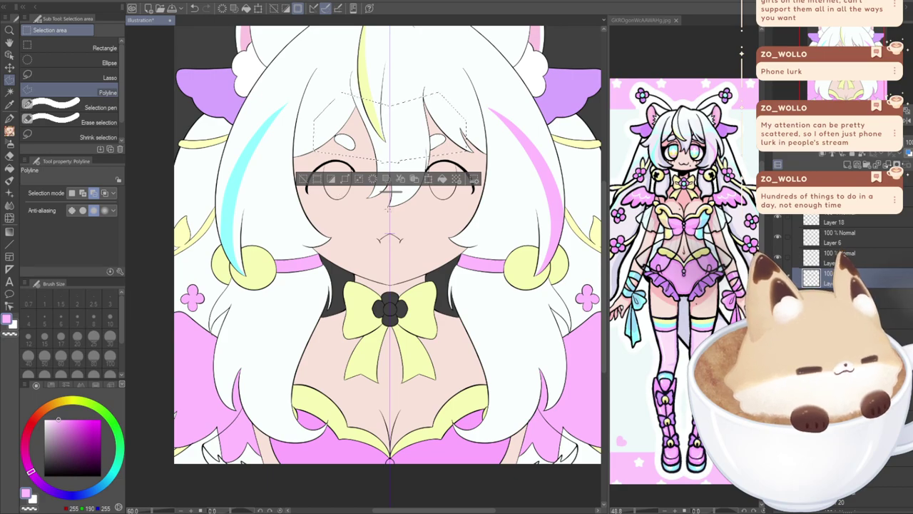
- Scale up the selected eyebrow linework so the brows sit farther apart, apply the transformation and clear the selection
key("ctrl+t")
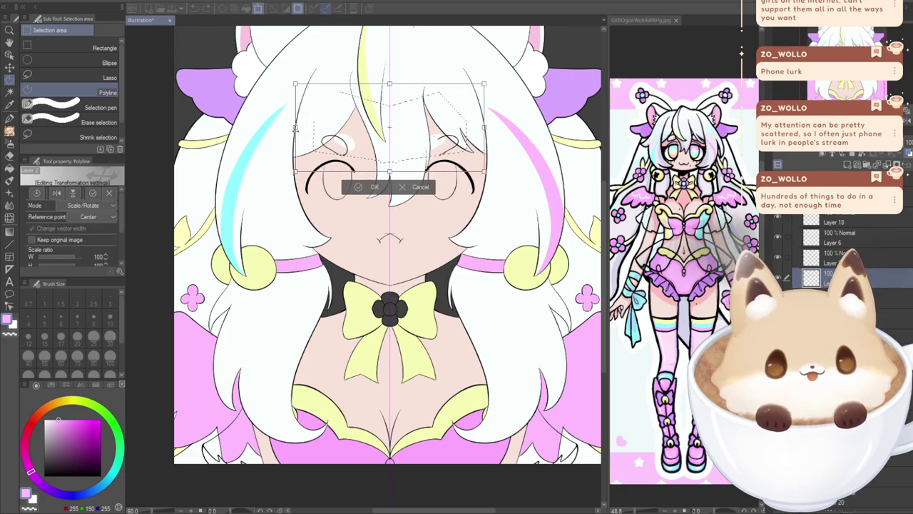
key("ctrl+z")
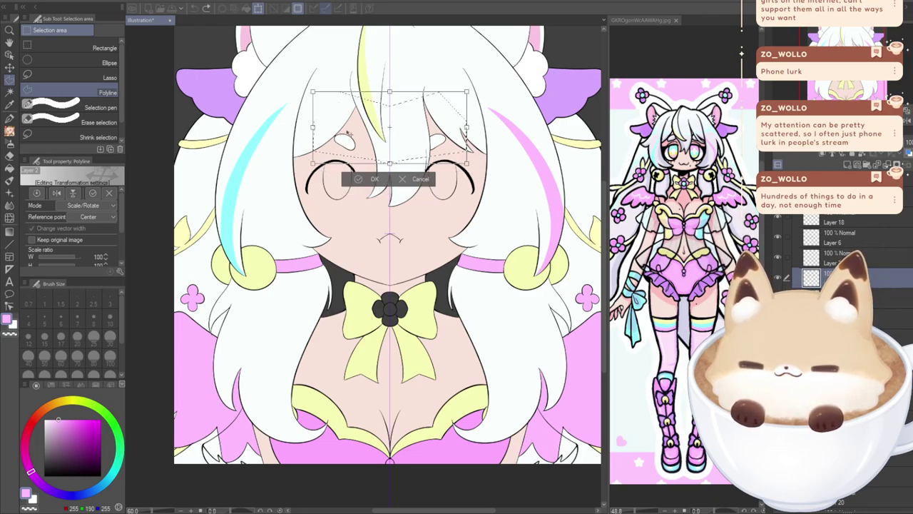
left_click_drag(478, 87, 520, 67)
left_click_drag(367, 182, 368, 170)
left_click(361, 192)
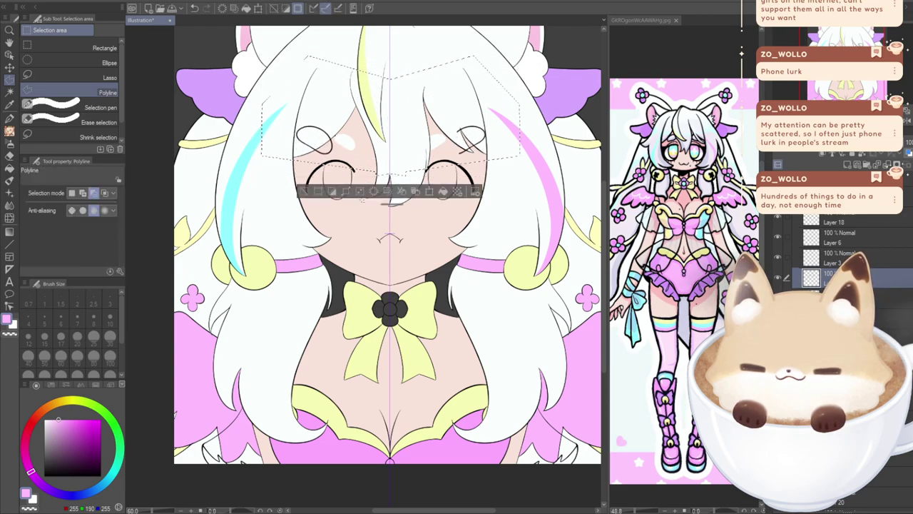
left_click(304, 193)
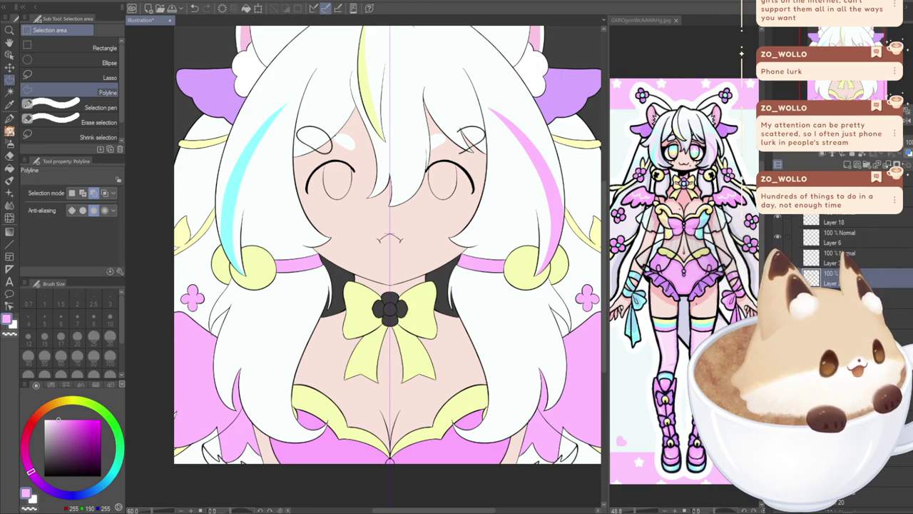
- Try to shift the whole eyebrow and lash linework of Layer 2 to the right, and undo the move
key("ctrl+t")
left_click_drag(328, 170, 355, 173)
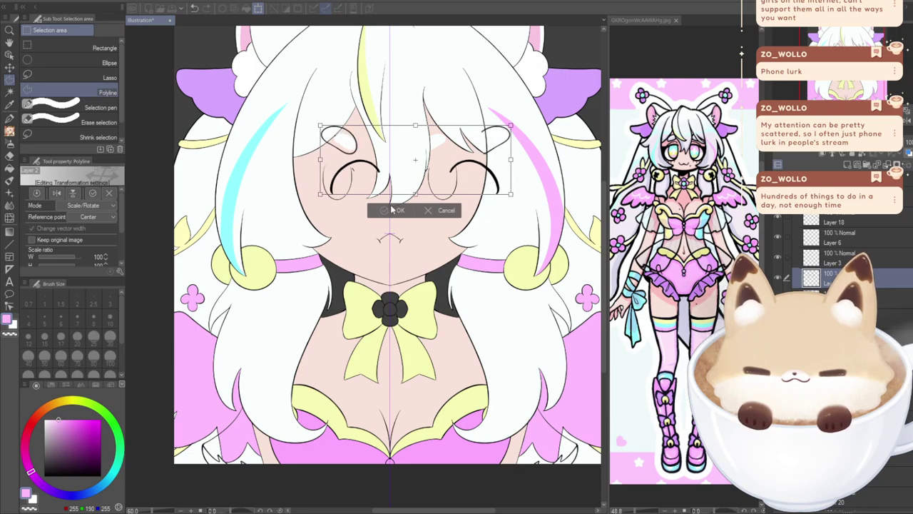
left_click(388, 211)
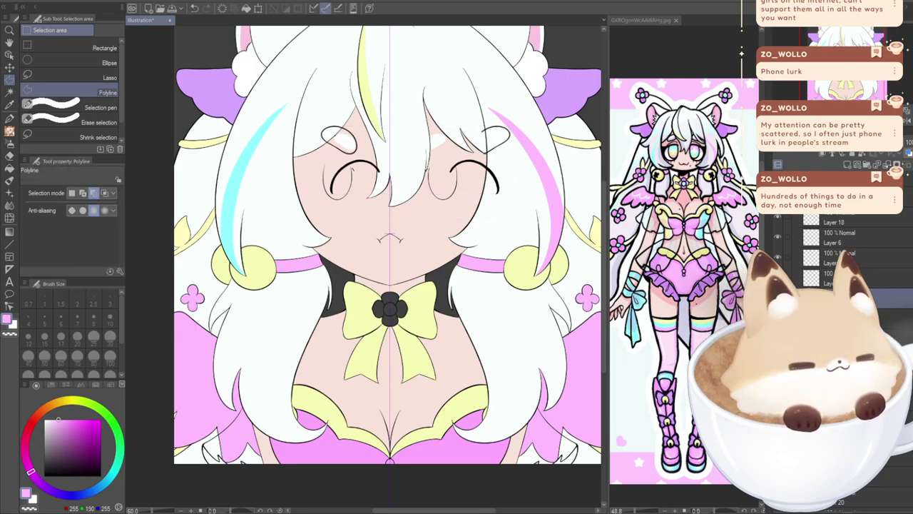
key("ctrl+t")
left_click(413, 114)
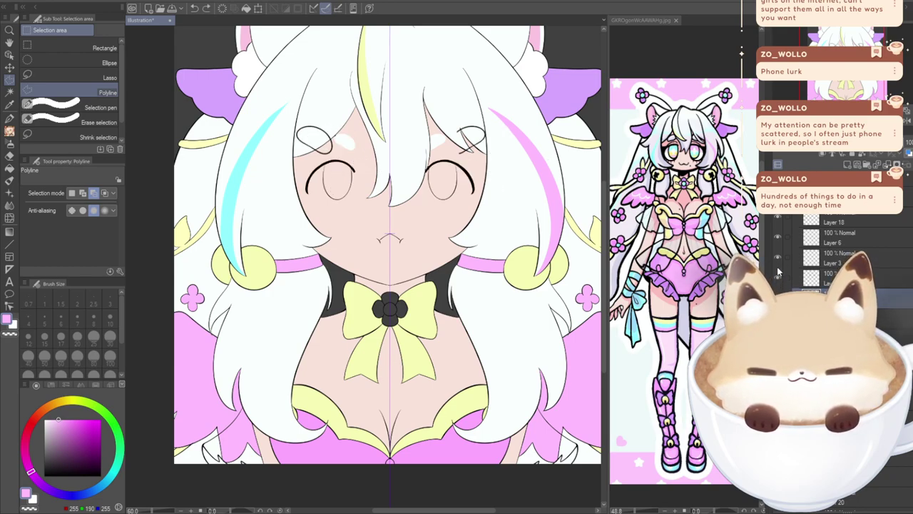
key("ctrl+z")
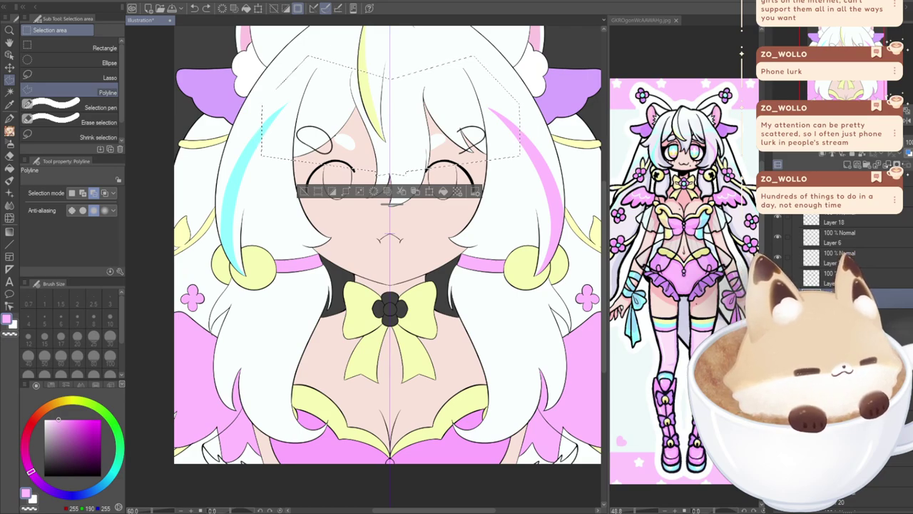
left_click(305, 192)
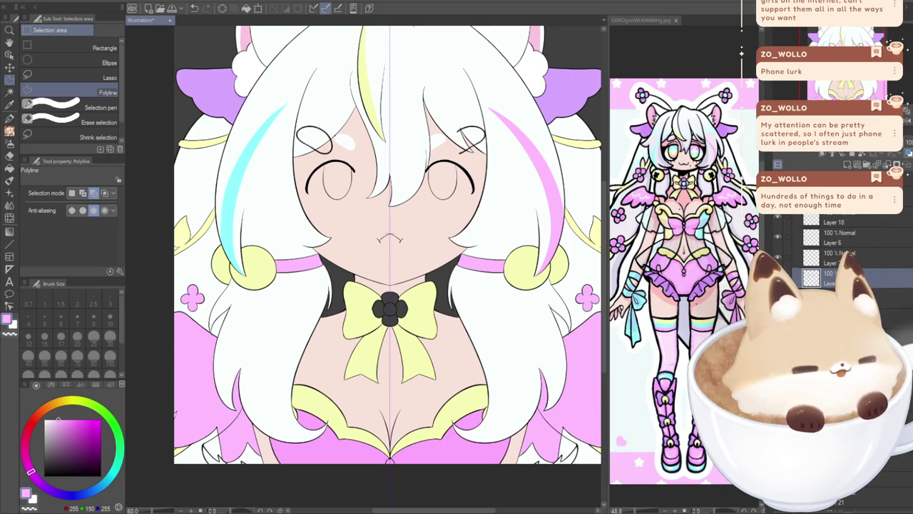
- Move the Layer 2 Copy eyebrow and lash linework to the left, redoing the placement once, and select the layer beneath it
key("ctrl+t")
left_click_drag(408, 187, 385, 184)
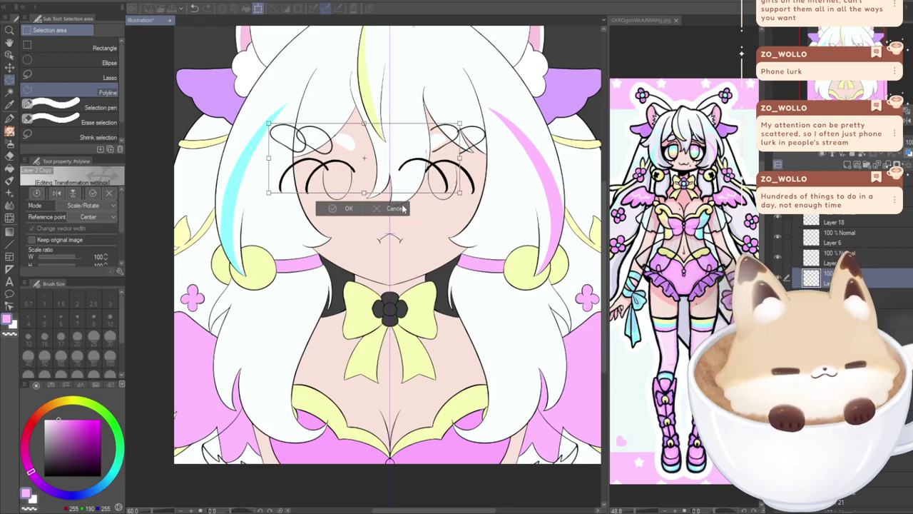
key("ctrl+z")
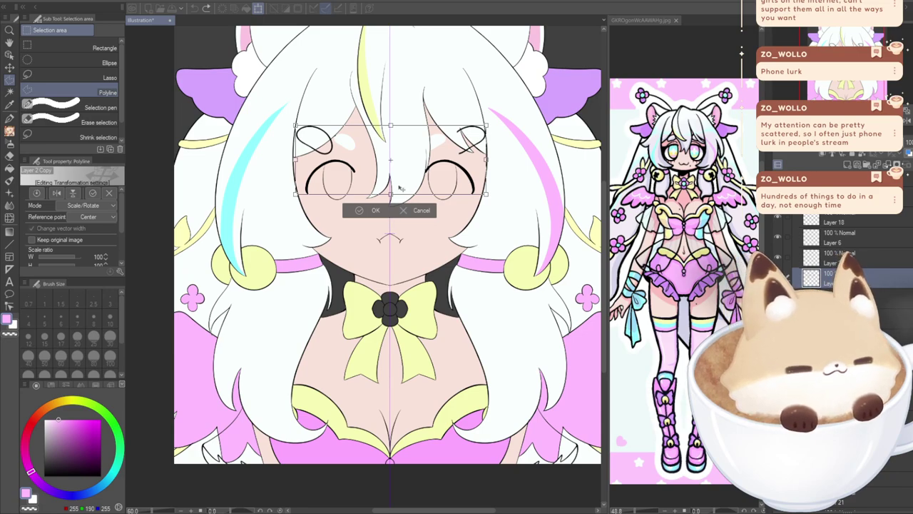
left_click_drag(409, 190, 379, 184)
left_click(342, 210)
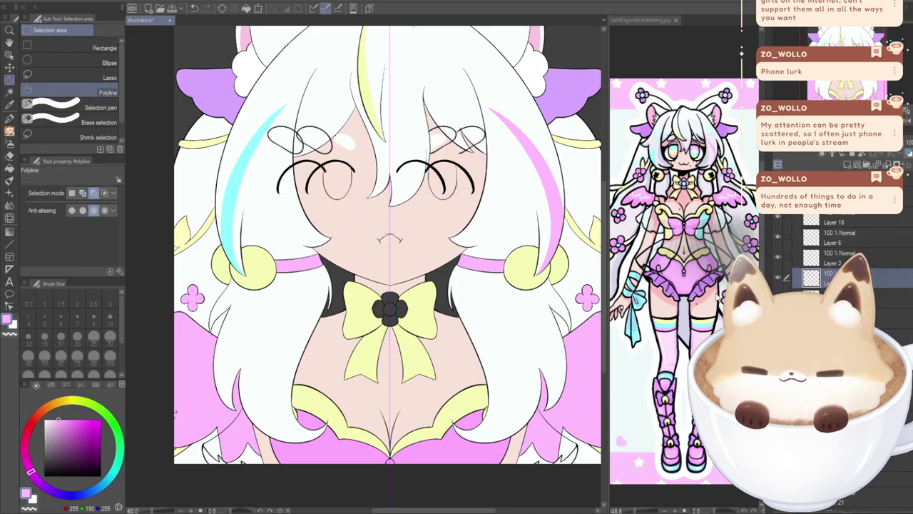
left_click(799, 294)
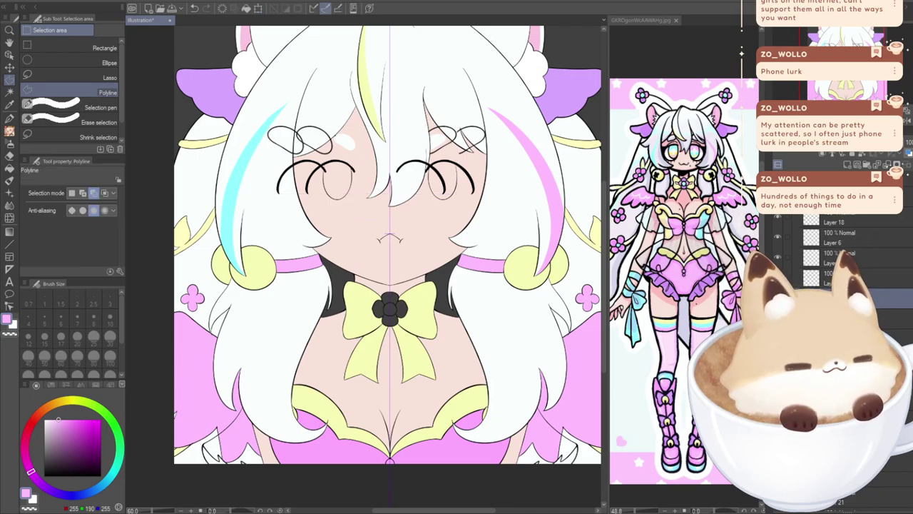
- Try to shift the Layer 2 eyebrow and lash linework to the right, and apply the transformation
key("ctrl+t")
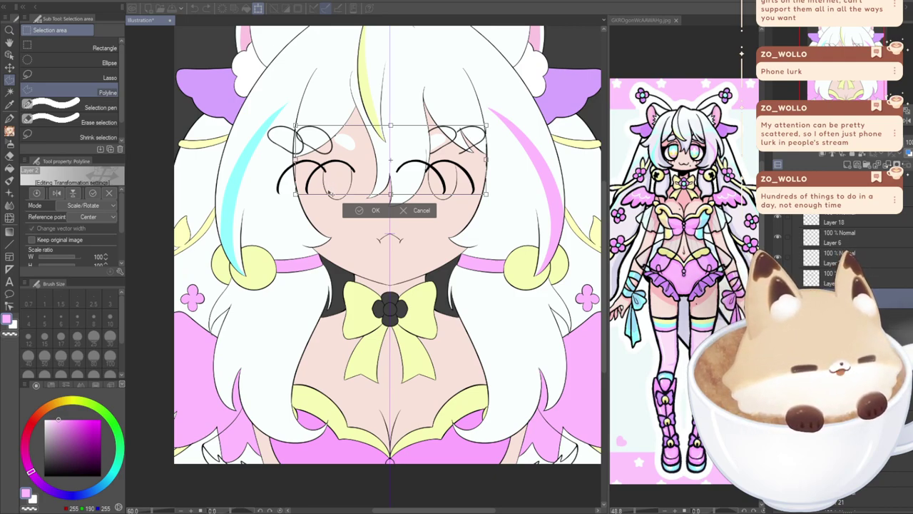
key("Right")
key("Right")
key("Right")
key("Right")
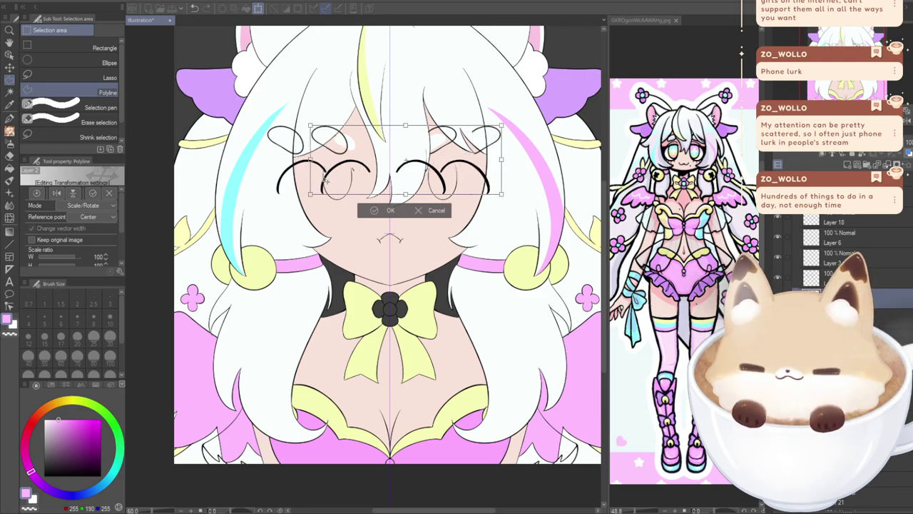
left_click_drag(334, 184, 343, 184)
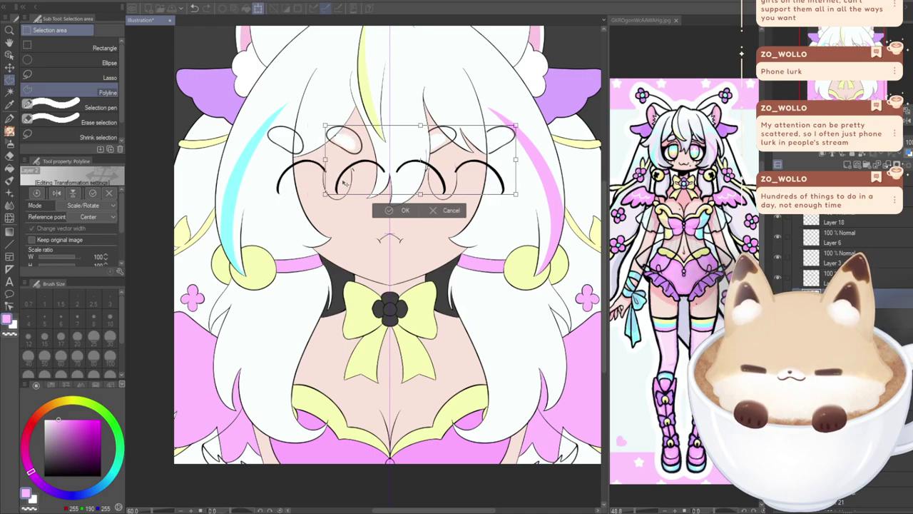
left_click(391, 212)
key("e")
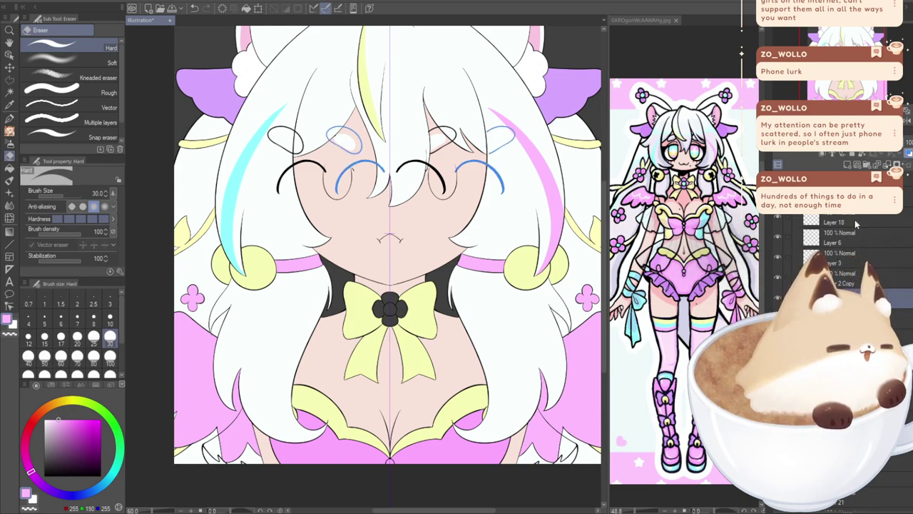
- Undo the moves of both layers' eyebrow and lash linework
key("ctrl+z")
key("ctrl+z")
key("ctrl+z")
key("ctrl+z")
key("ctrl+z")
key("ctrl+z")
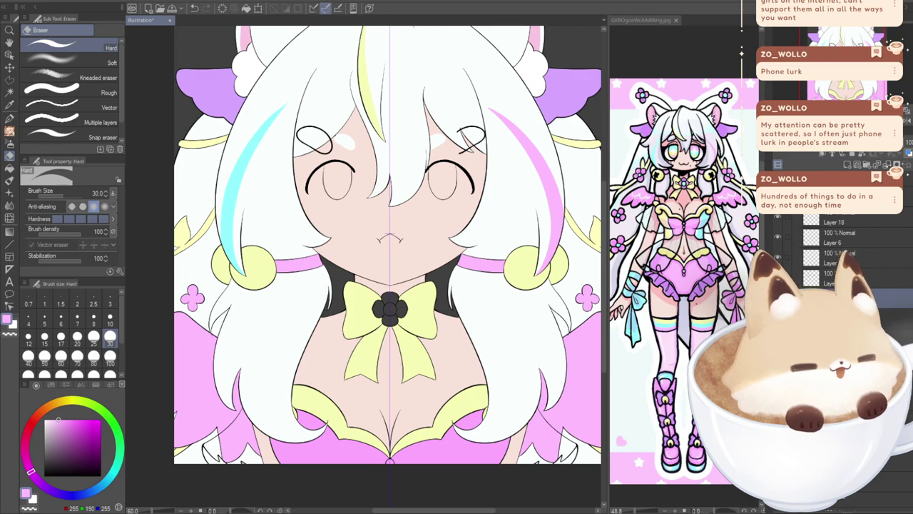
- Set the Hard eraser size to 70 and move the Layer 2 Copy eyebrow and lash linework to the left
left_click(77, 355)
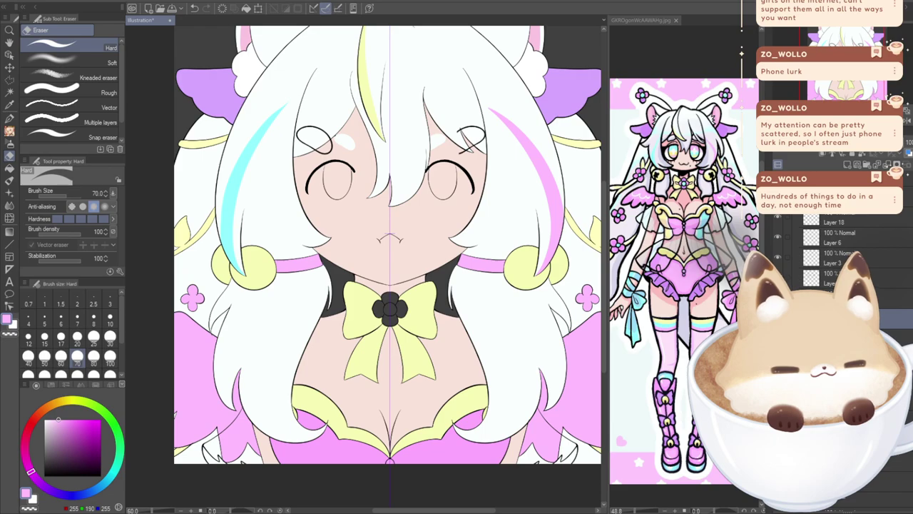
left_click(831, 278)
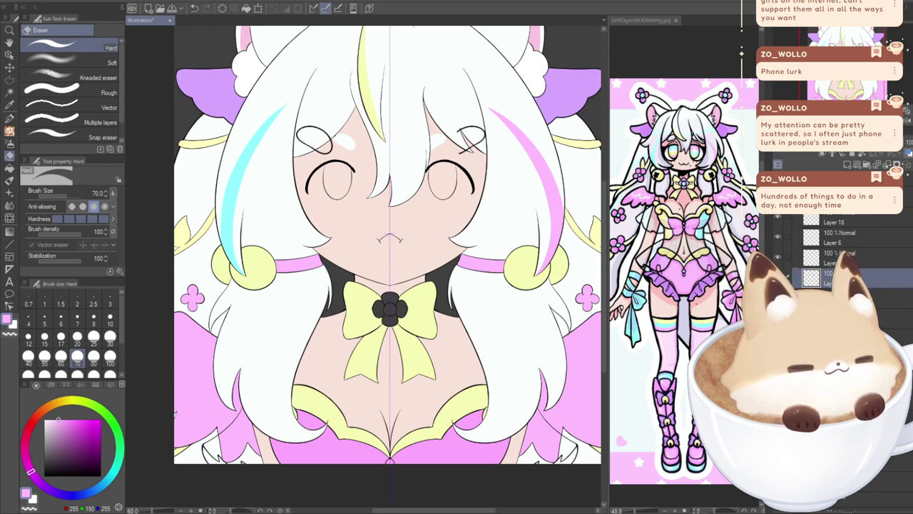
key("ctrl+t")
left_click_drag(428, 172, 401, 177)
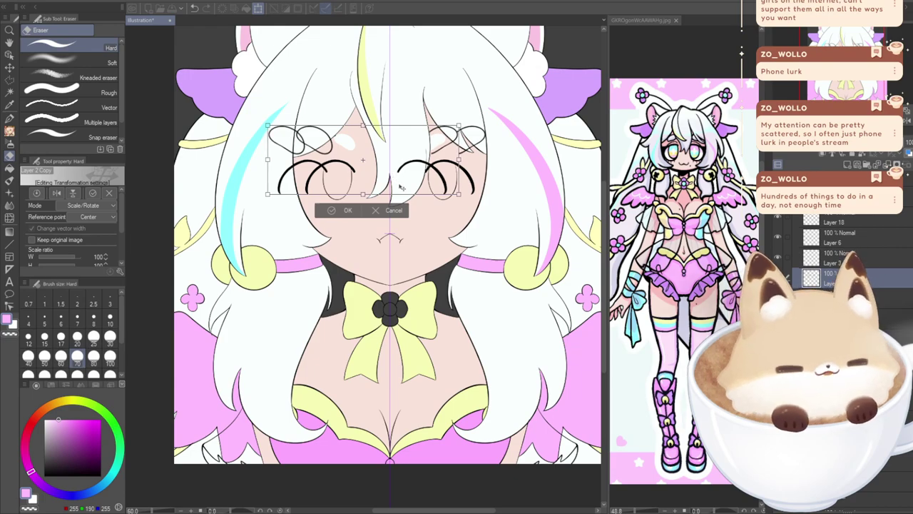
left_click(342, 213)
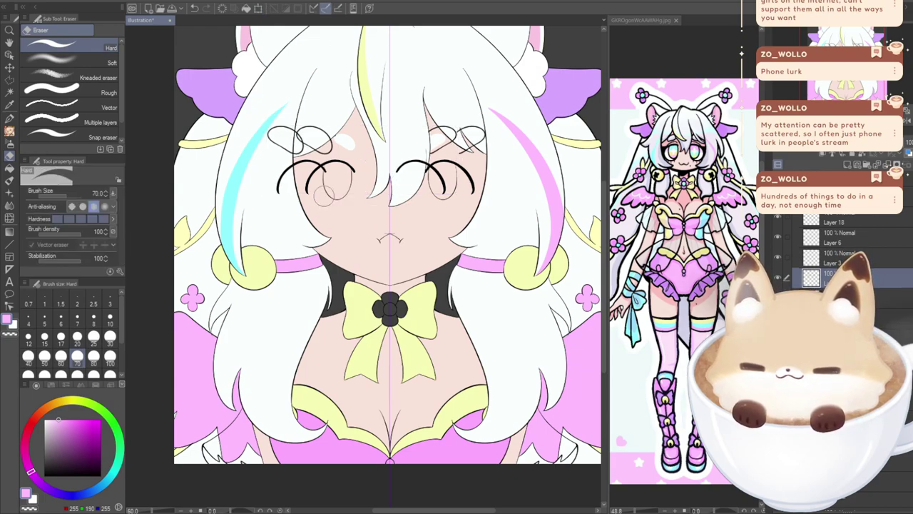
- Erase the shifted copy's lashes and its left eyebrow so only its right eyebrow remains
mouse_move(278, 192)
left_mouse_down()
mouse_move(331, 172)
mouse_move(319, 185)
left_mouse_up()
mouse_move(402, 174)
left_mouse_down()
mouse_move(438, 174)
mouse_move(445, 208)
left_mouse_up()
mouse_move(273, 132)
left_mouse_down()
mouse_move(278, 155)
mouse_move(304, 140)
left_mouse_up()
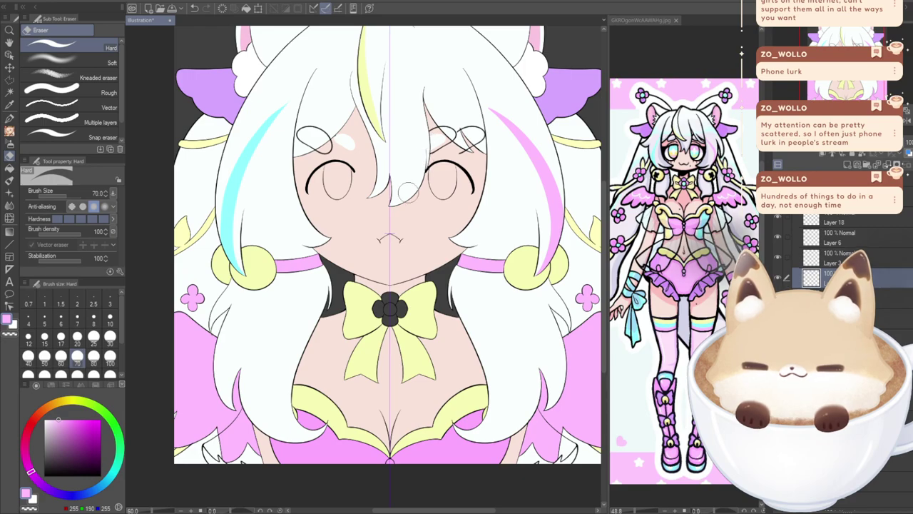
- Select the layer beneath the copy and move its left eyebrow to the right, closer to the face's centre
left_click(843, 299)
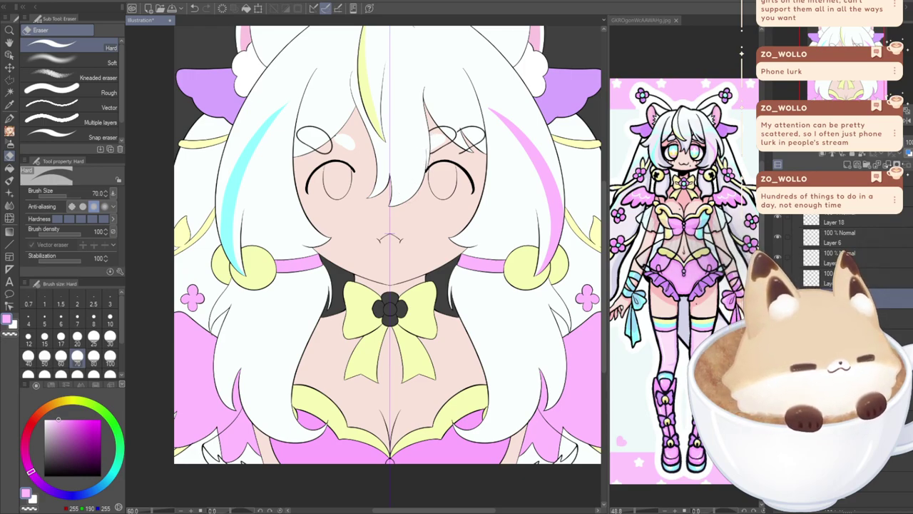
key("ctrl+t")
mouse_move(335, 180)
left_mouse_down()
mouse_move(361, 184)
mouse_move(352, 185)
left_mouse_up()
left_click(386, 211)
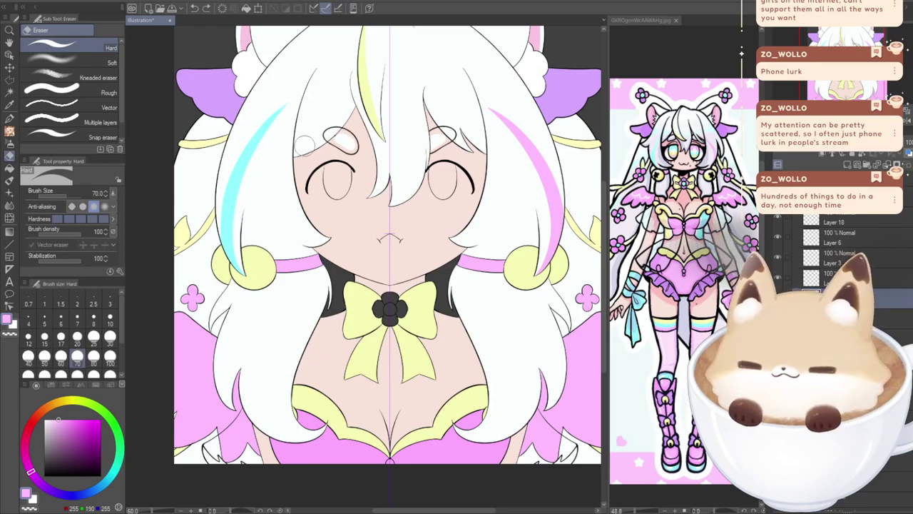
- Set the Hard eraser size to 20 and erase the left eyebrow outline where it overlaps the hair
left_click(77, 336)
scroll(332, 128, "up", 1)
scroll(333, 128, "up", 3)
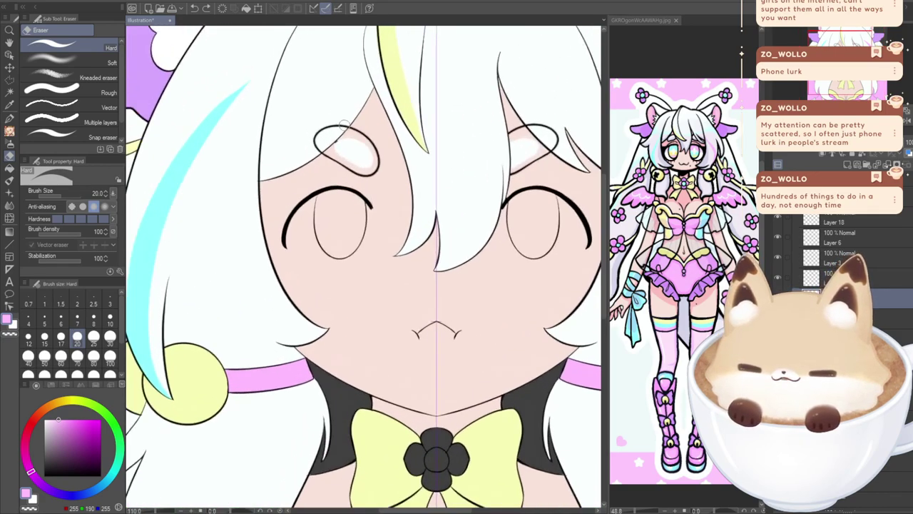
mouse_move(328, 124)
left_mouse_down()
mouse_move(278, 177)
mouse_move(309, 149)
left_mouse_up()
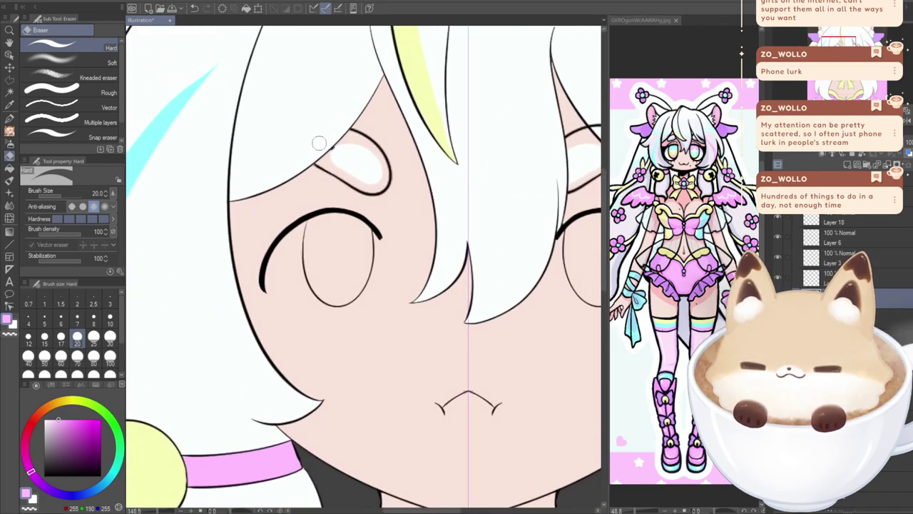
- Find the layer with the stray dark speck beside the left eyebrow and cover the speck with the sampled skin tone using the G-pen
left_click(778, 297)
left_click(777, 297)
left_click(778, 277)
left_click(777, 278)
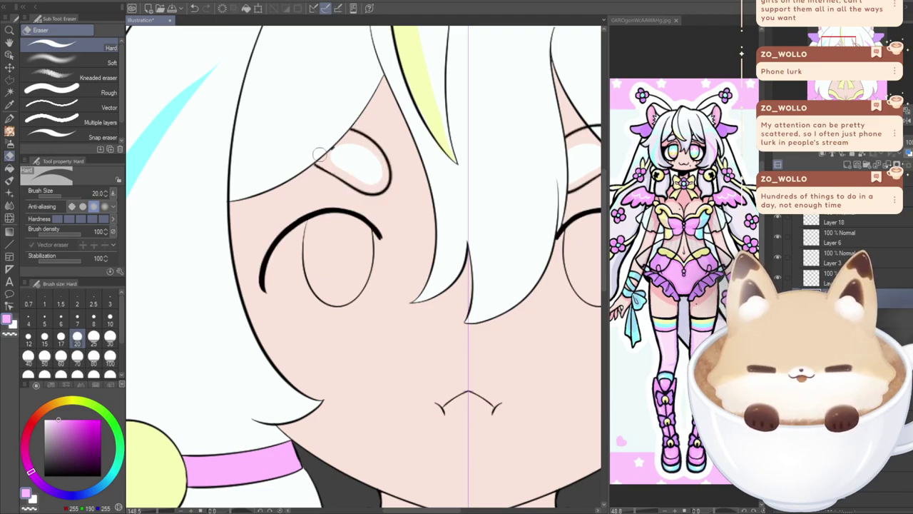
left_click(10, 68)
scroll(333, 153, "up", 4)
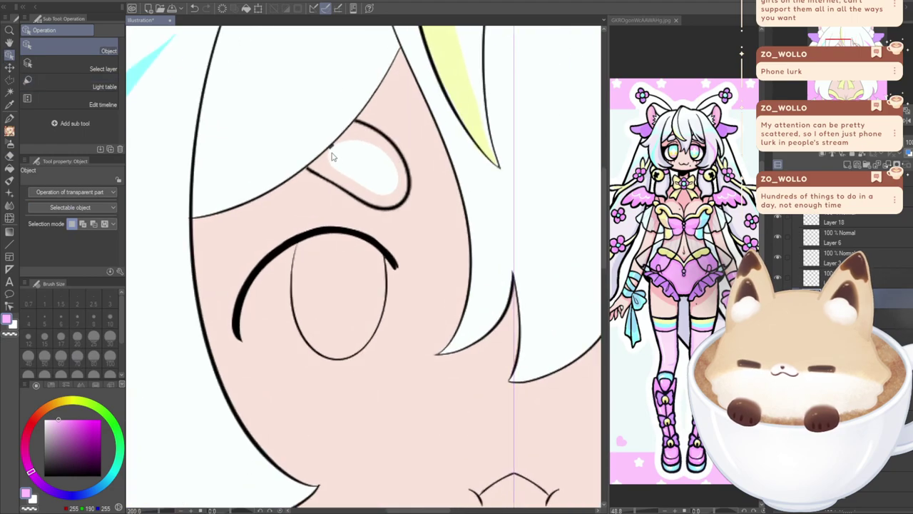
scroll(834, 343, "down", 10)
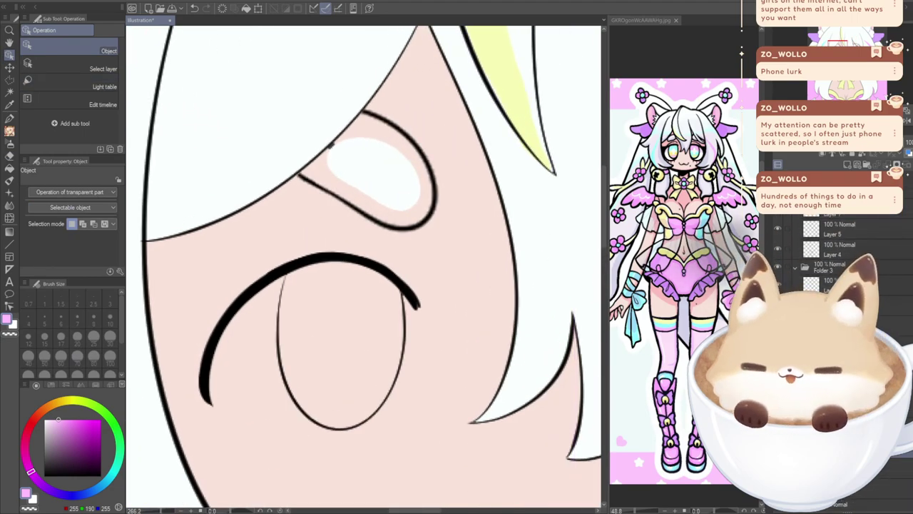
left_click(9, 119)
left_click(192, 277, "alt")
left_click_drag(334, 147, 329, 150)
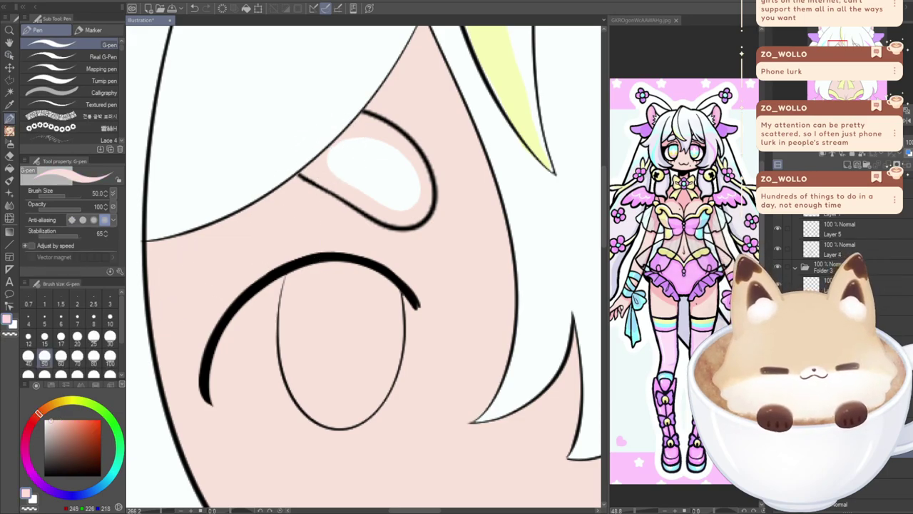
scroll(785, 273, "up", 2)
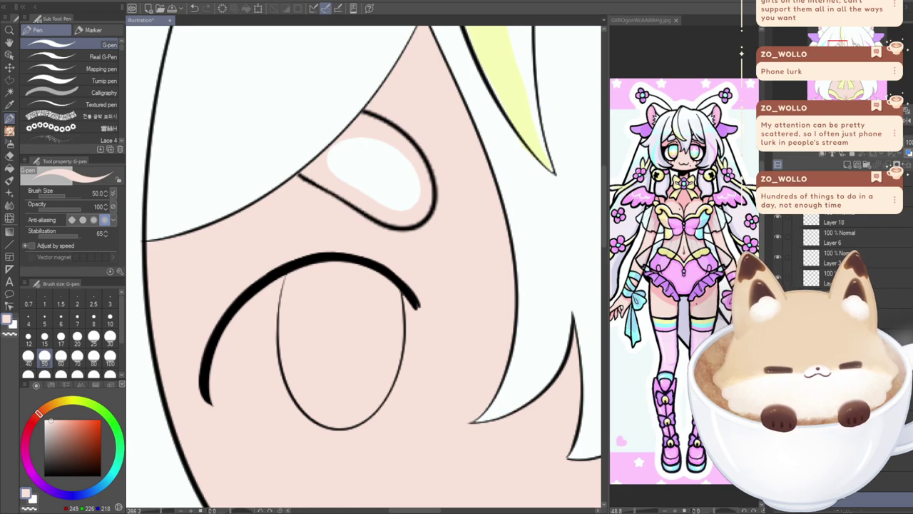
- Erase the part of the right eyebrow outline that overlaps the hair on the eyebrow copy layer with the Hard eraser
scroll(514, 235, "down", 6)
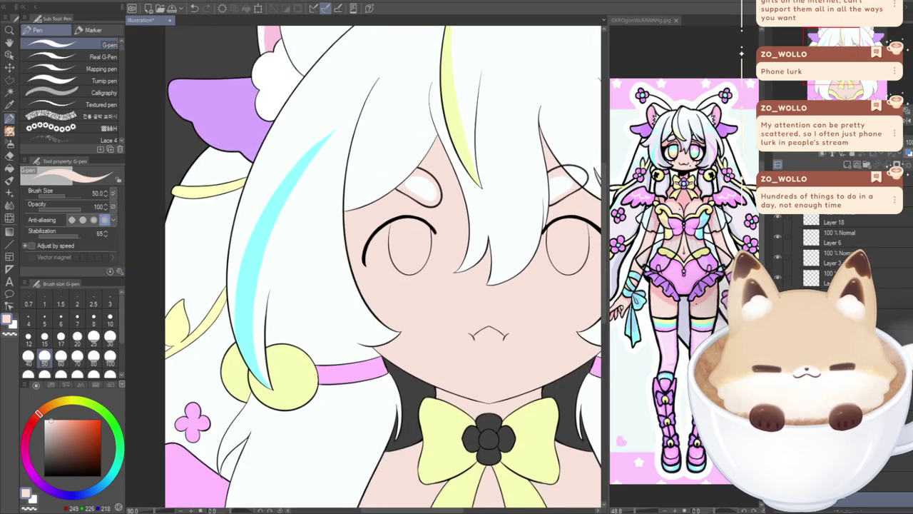
left_click_drag(817, 81, 831, 85)
left_click(778, 277)
left_click(778, 277)
left_click(831, 278)
left_click(10, 155)
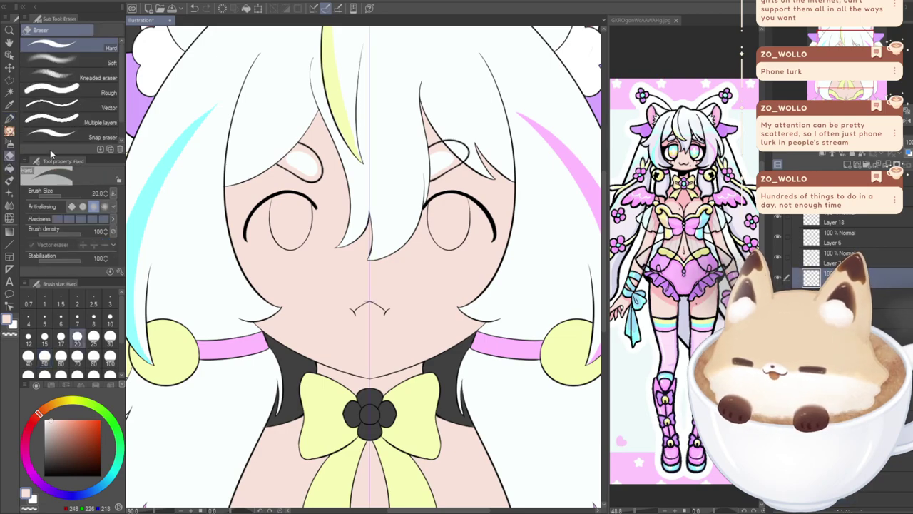
scroll(455, 134, "up", 6)
mouse_move(455, 134)
left_mouse_down()
mouse_move(541, 211)
mouse_move(473, 134)
mouse_move(530, 191)
mouse_move(505, 192)
left_mouse_up()
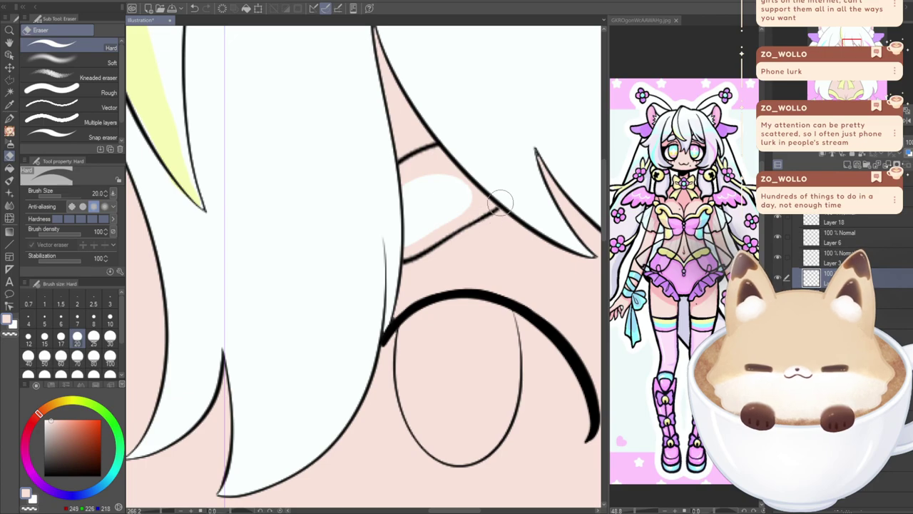
scroll(436, 204, "down", 2)
scroll(435, 204, "down", 3)
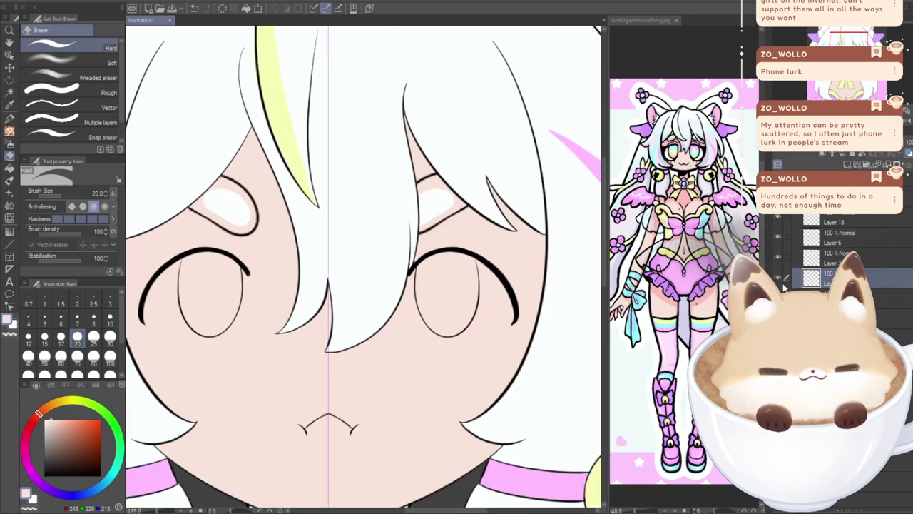
mouse_move(436, 204)
left_mouse_down()
mouse_move(487, 248)
mouse_move(448, 181)
left_mouse_up()
scroll(425, 239, "down", 3)
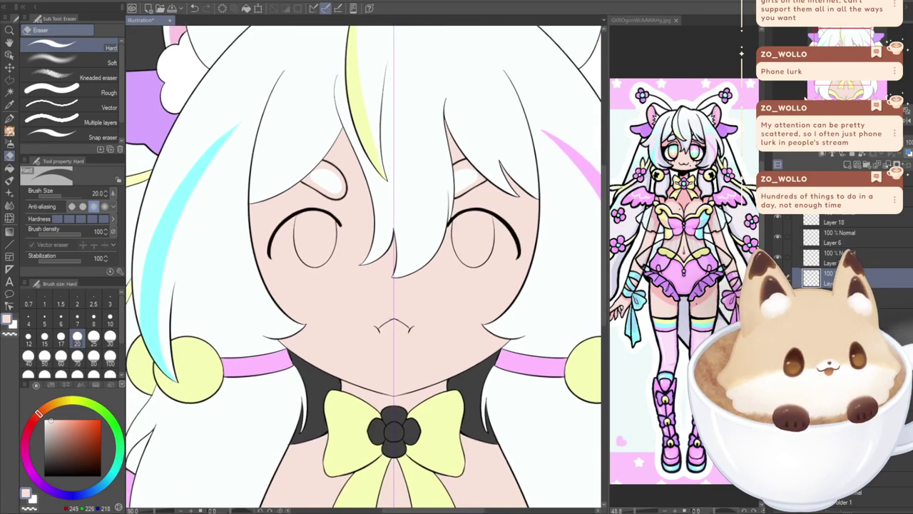
scroll(806, 246, "down", 2)
scroll(805, 246, "up", 2)
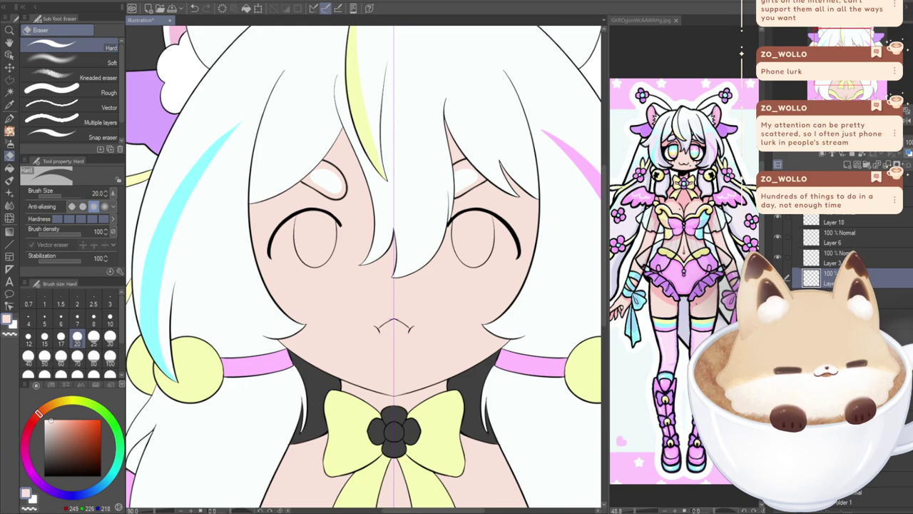
- Fill the inside of both eyebrows with the white sampled from the hair on a colour layer
left_click(818, 178)
scroll(787, 230, "up", 5)
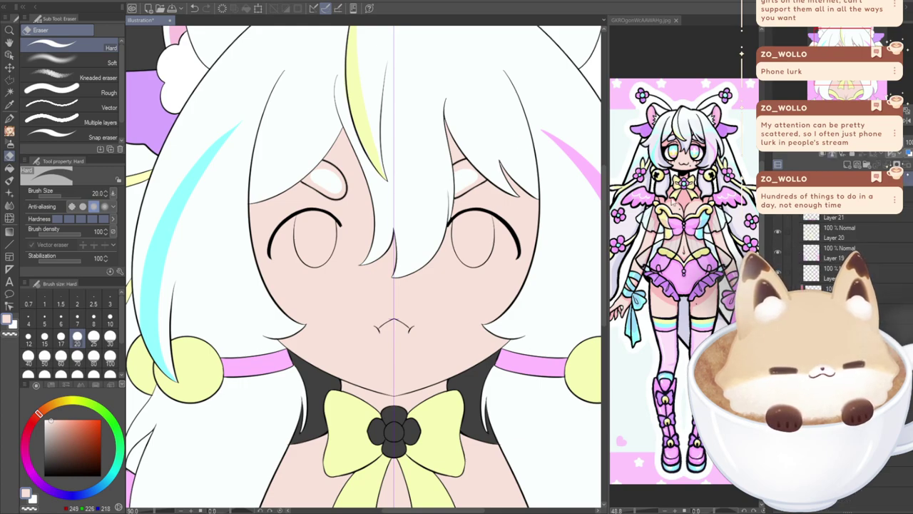
left_click(9, 55)
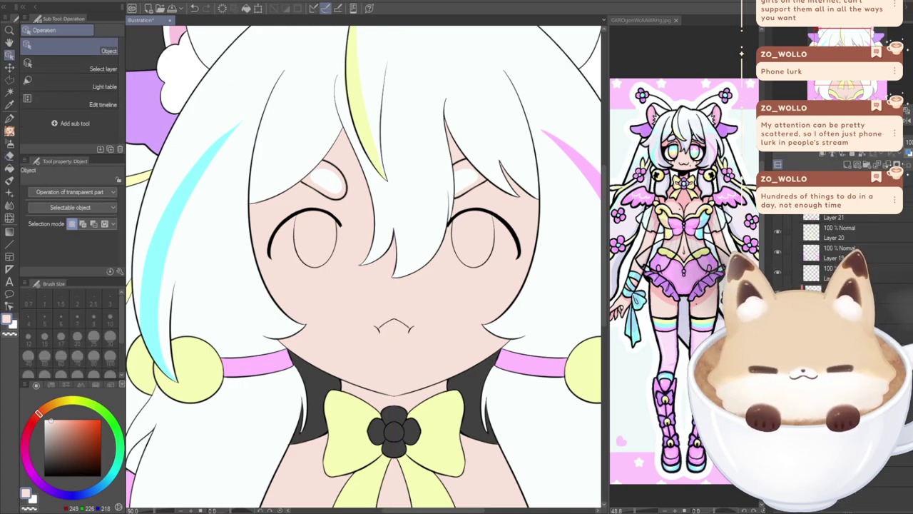
left_click(9, 168)
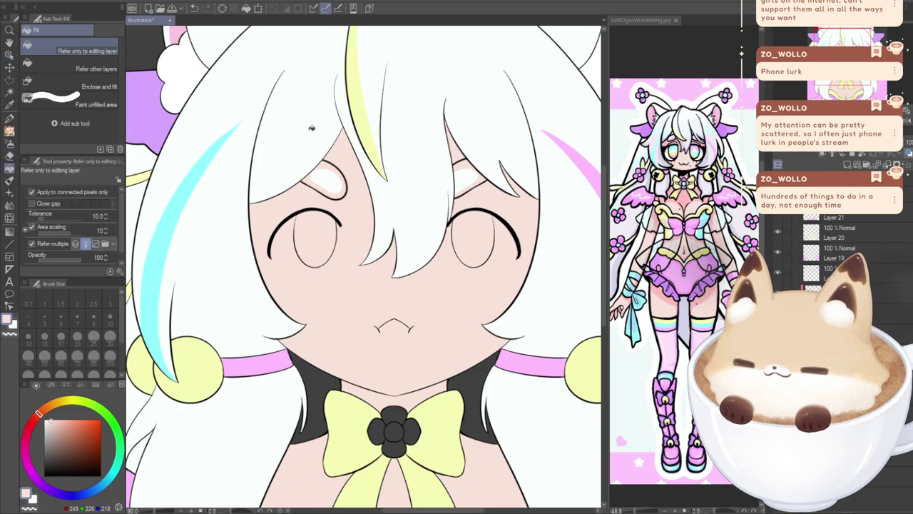
left_click(312, 131, "alt")
left_click(321, 179)
left_click(453, 164)
scroll(448, 199, "down", 3)
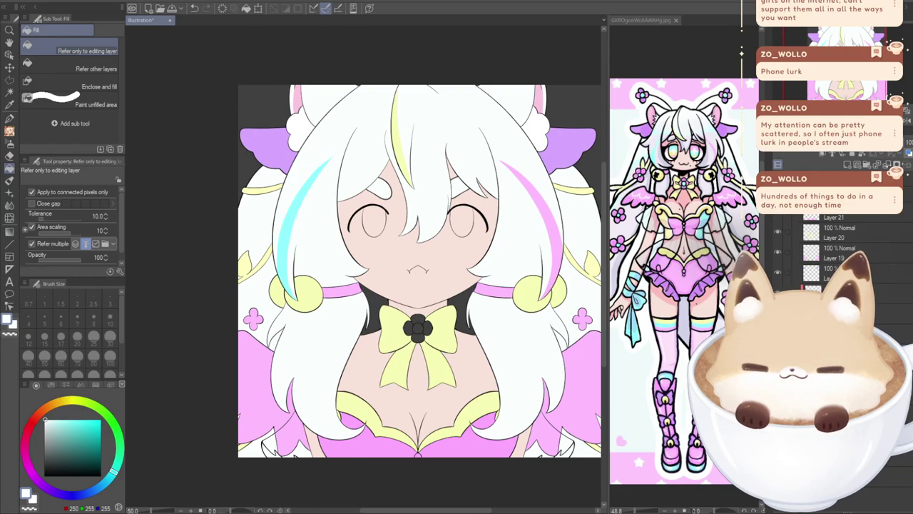
left_click_drag(449, 198, 434, 196)
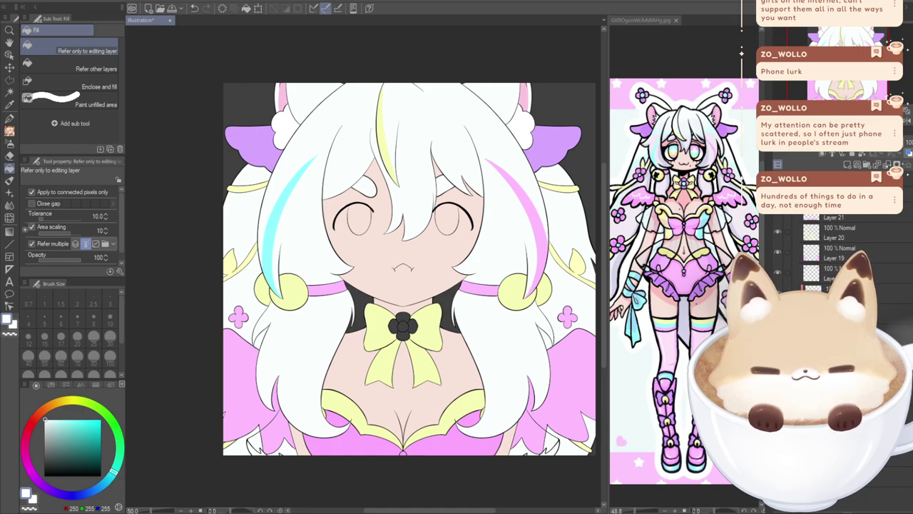
left_click_drag(403, 269, 424, 267)
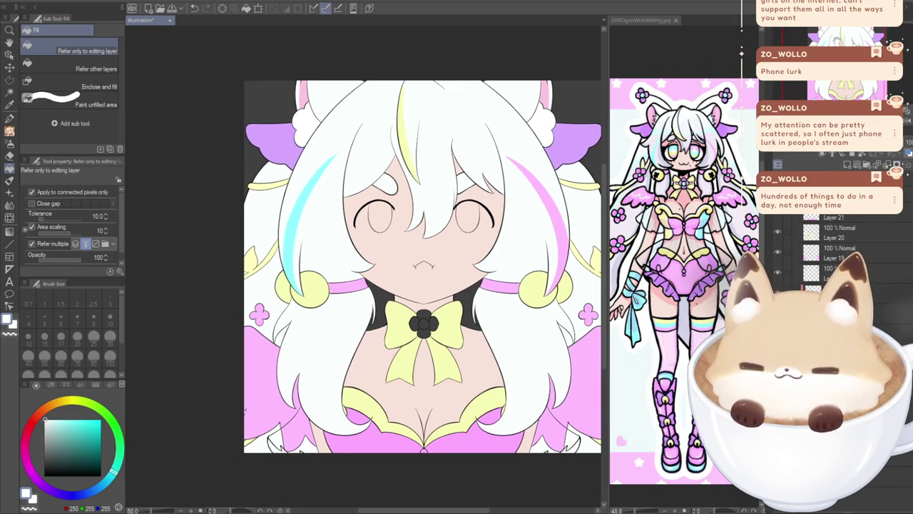
- Add a new clipping layer directly above Layer 20 and switch to the G-pen
left_click(842, 45)
left_click(842, 44)
scroll(406, 266, "left", 1)
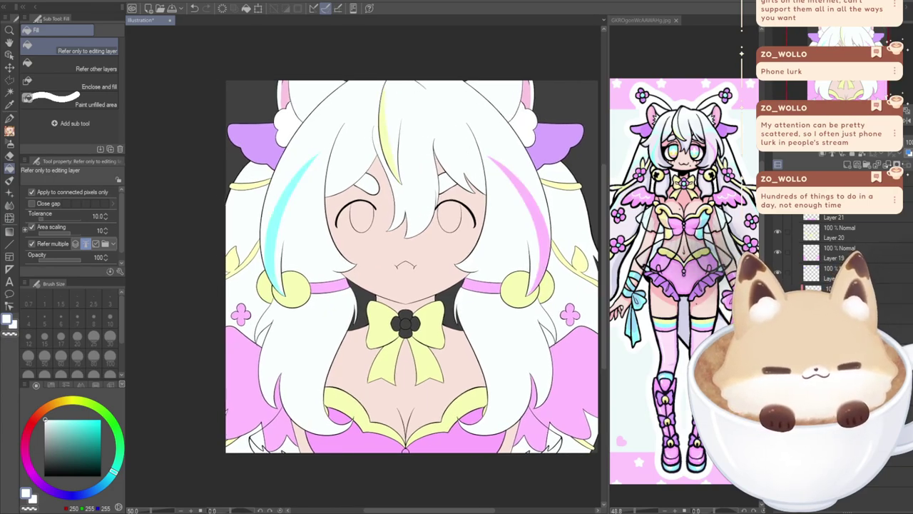
left_click(777, 209)
left_click(777, 209)
left_click(777, 232)
left_click(777, 232)
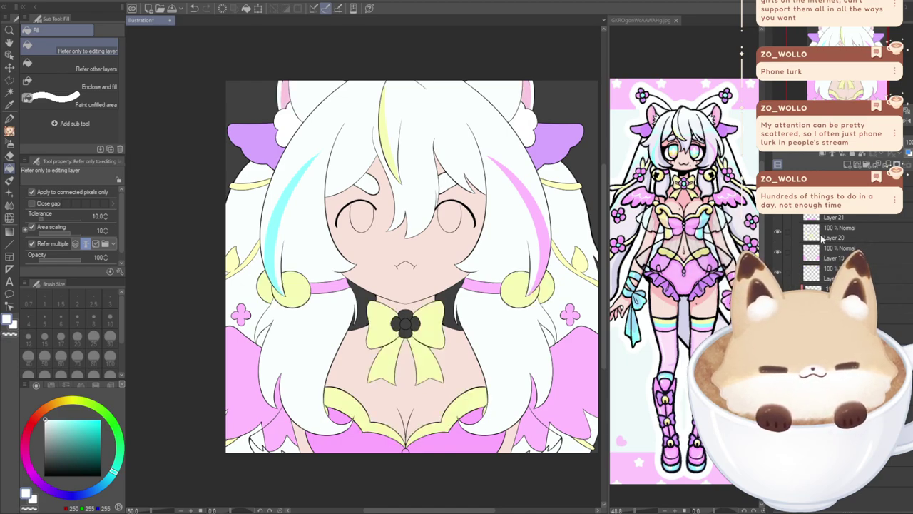
left_click(820, 239)
left_click(847, 165)
left_click(822, 154)
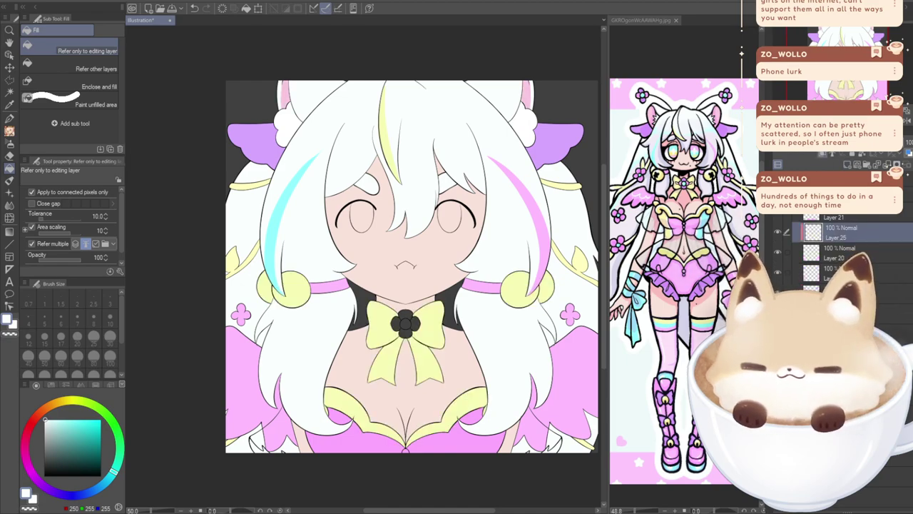
key("p")
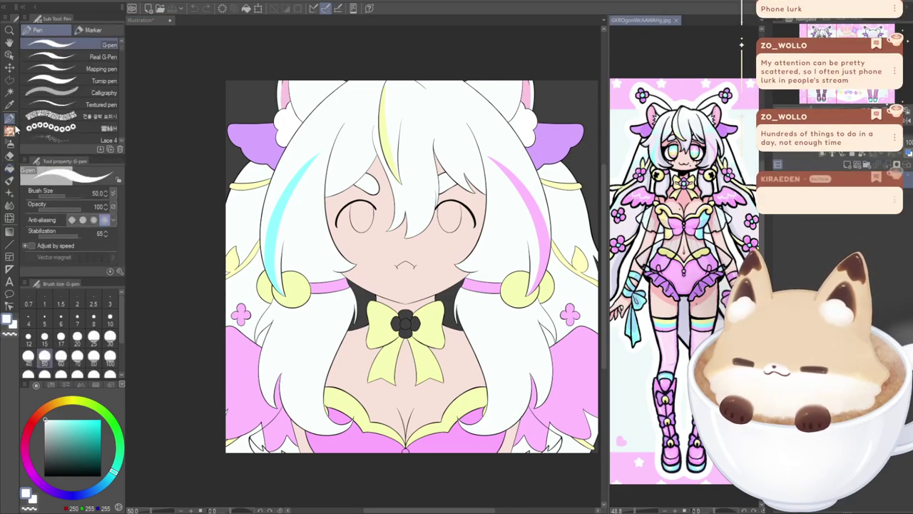
- Set the G-pen to black with a brush size of 30 for drawing on the yellow bell of the right pigtail
left_click_drag(62, 458, 45, 476)
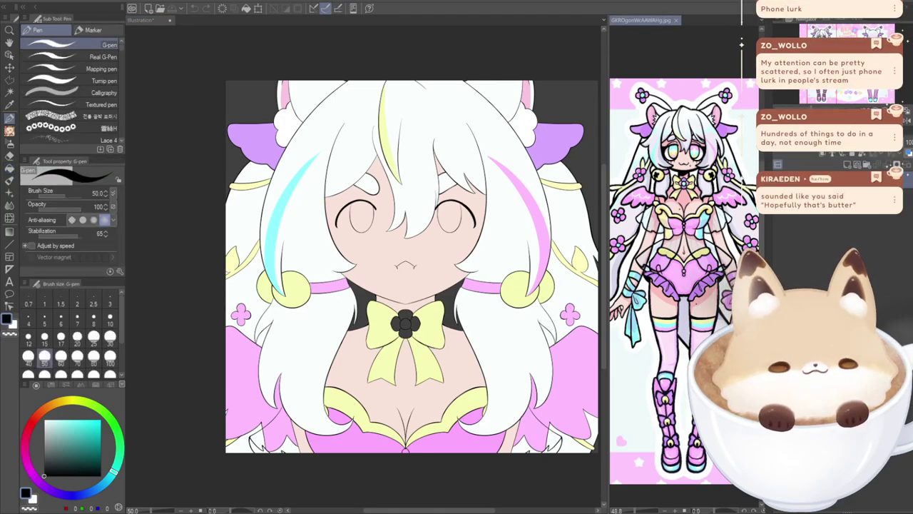
left_click(153, 22)
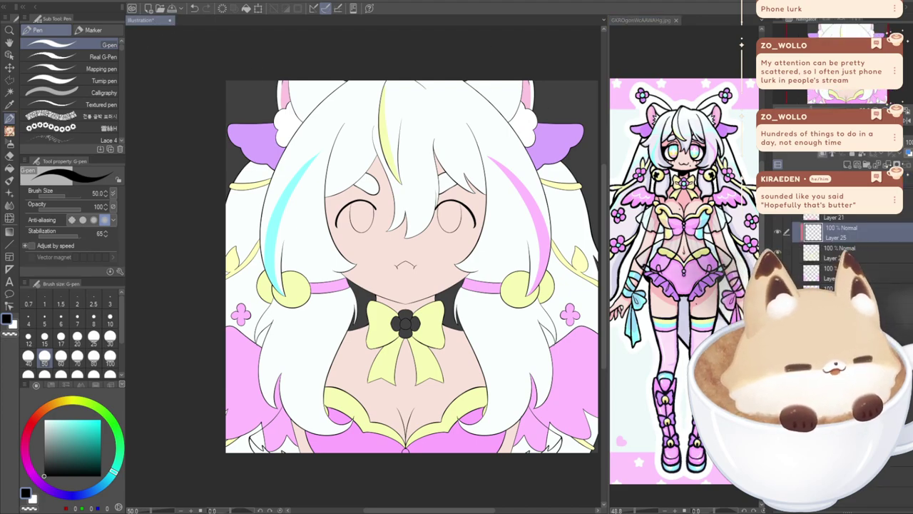
scroll(508, 274, "up", 3)
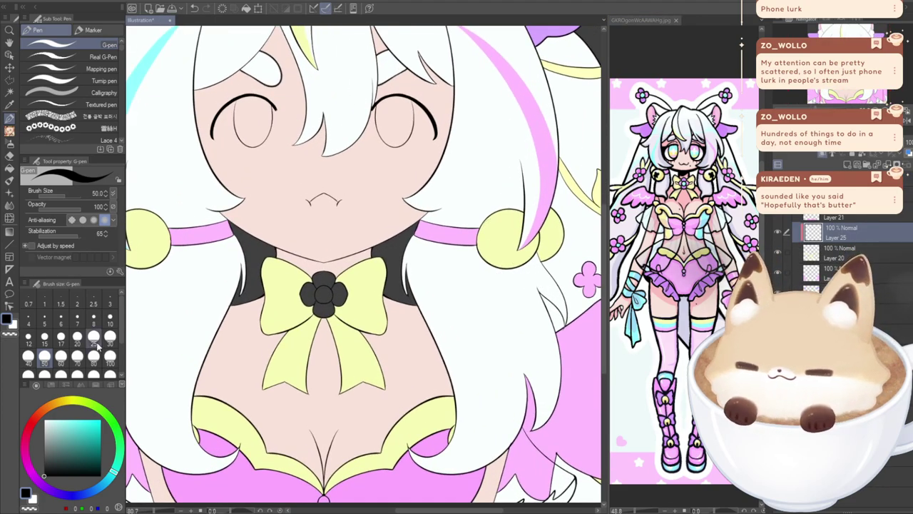
left_click(110, 336)
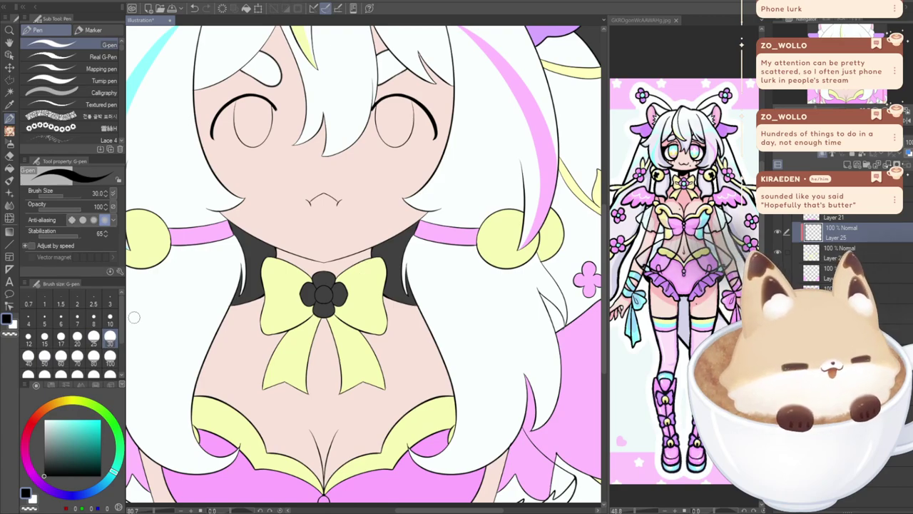
scroll(134, 317, "up", 2)
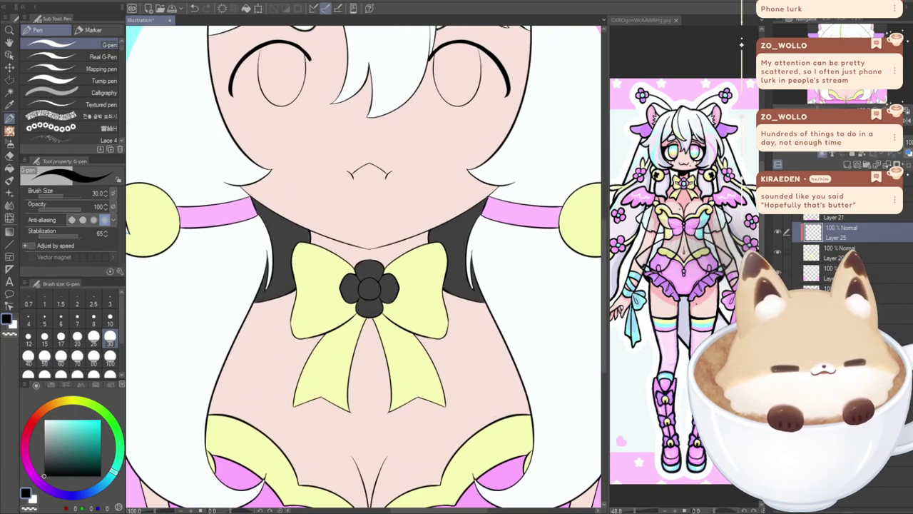
left_click_drag(457, 271, 285, 284)
scroll(447, 249, "up", 2)
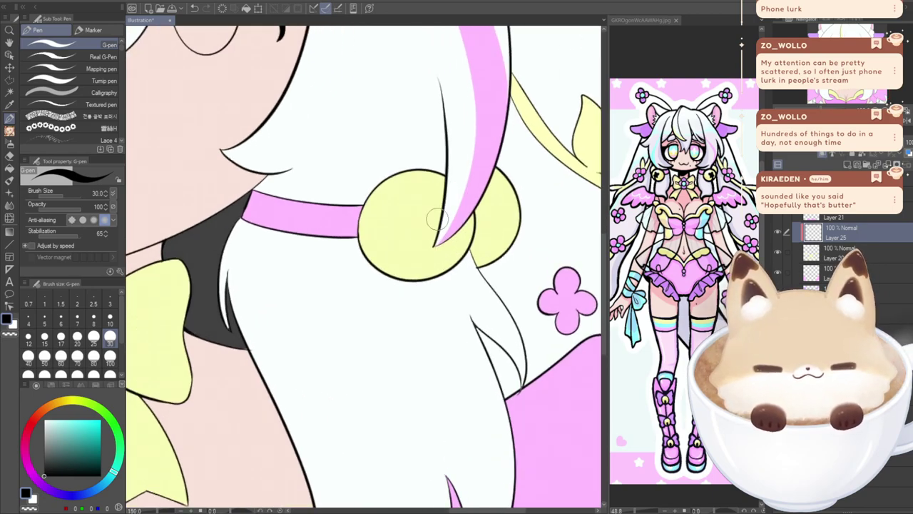
left_click_drag(408, 278, 412, 239)
key("ctrl+z")
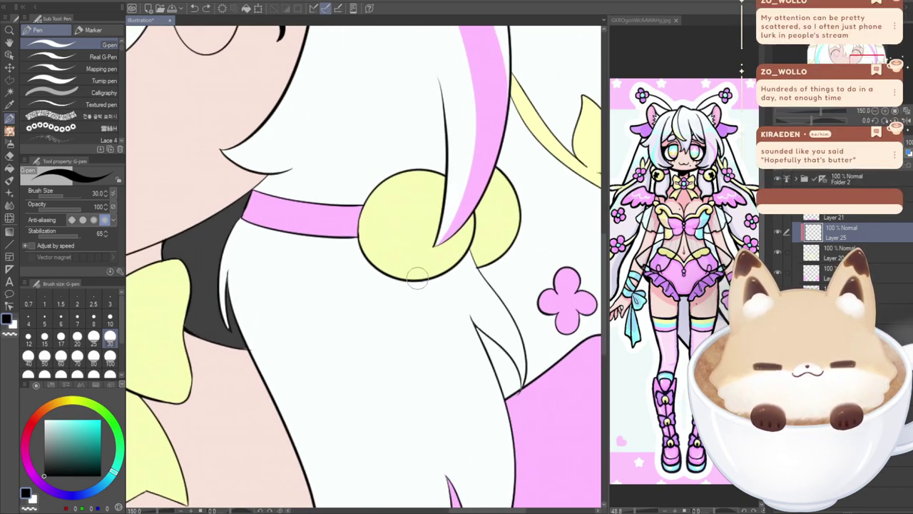
left_click_drag(408, 277, 425, 248)
key("ctrl+z")
key("ctrl+z")
key("ctrl+z")
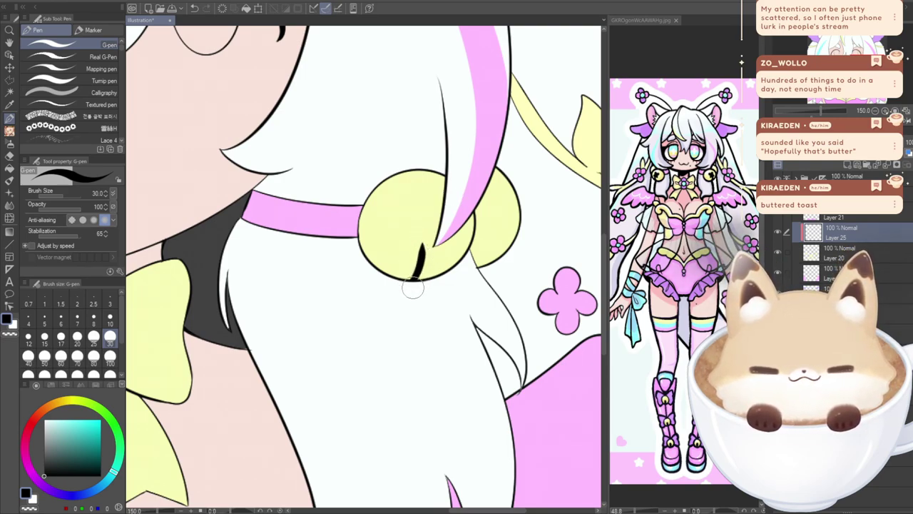
left_click_drag(412, 287, 420, 257)
key("ctrl+z")
- Draw a black clover with a short stem and four rounded lobes on the lower part of the right yellow bell
mouse_move(421, 289)
left_mouse_down()
mouse_move(430, 241)
mouse_move(407, 285)
mouse_move(432, 241)
left_mouse_up()
key("ctrl+z")
key("ctrl+z")
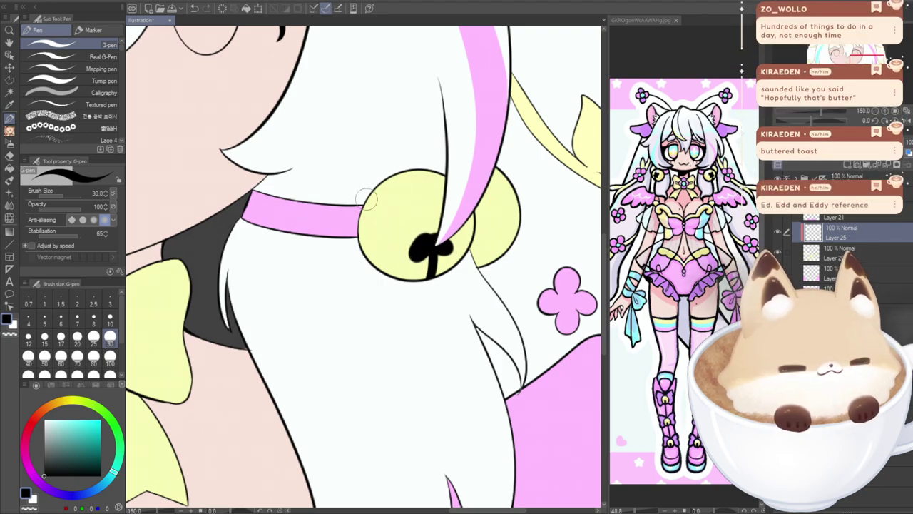
left_click_drag(404, 224, 424, 241)
key("ctrl+z")
key("ctrl+z")
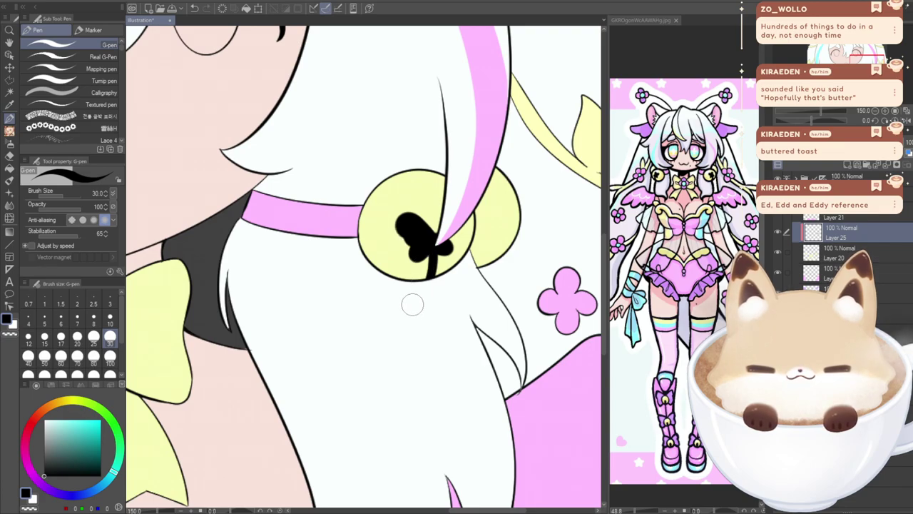
left_click_drag(414, 245, 418, 261)
key("ctrl+z")
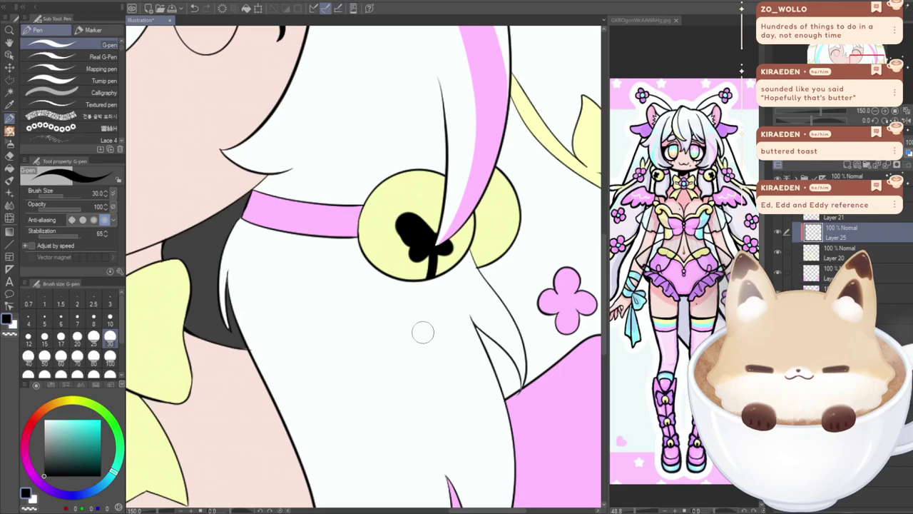
mouse_move(428, 238)
left_mouse_down()
mouse_move(437, 209)
mouse_move(438, 235)
mouse_move(446, 213)
left_mouse_up()
key("ctrl+z")
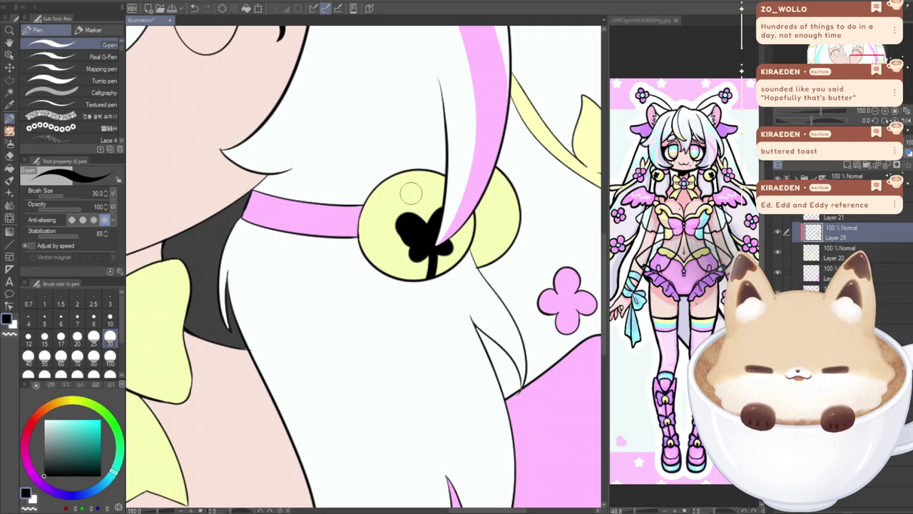
- Duplicate the clover layer, flip the copy horizontally and place it on the yellow bell of the left pigtail
left_click_drag(171, 271, 774, 285)
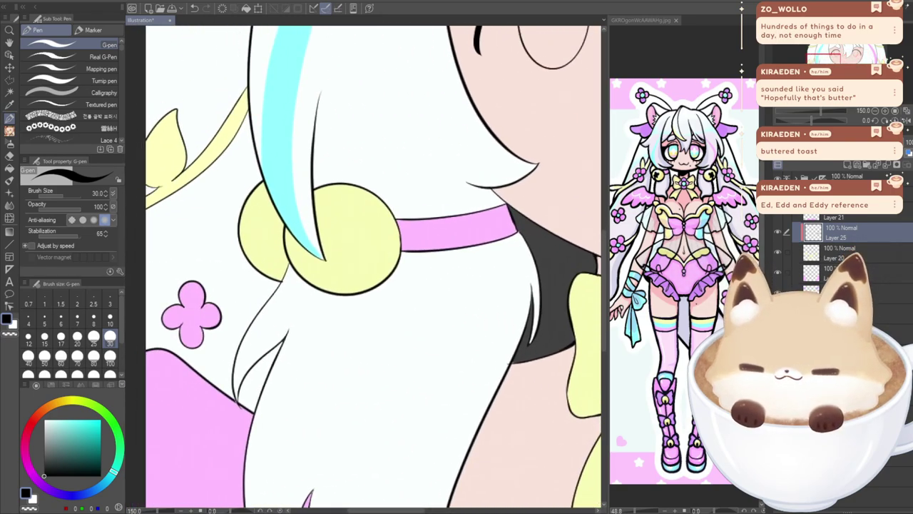
key("ctrl+c")
key("ctrl+v")
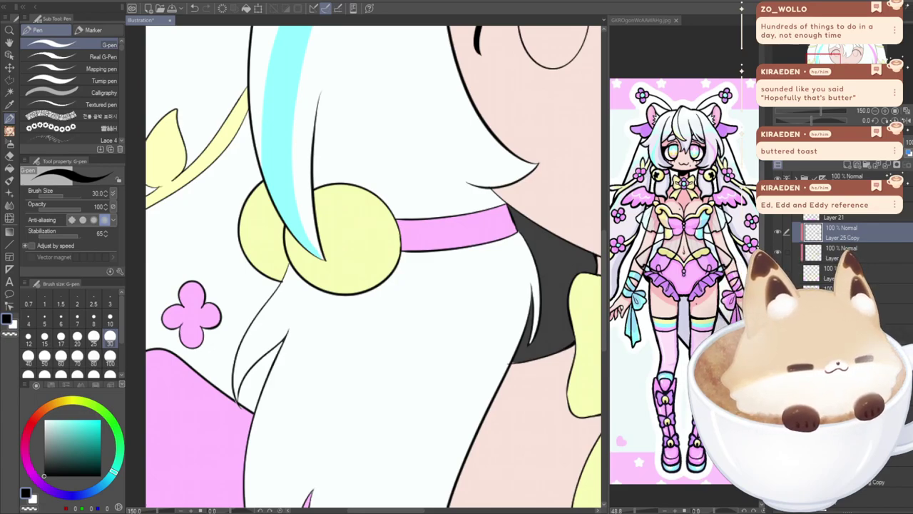
key("ctrl+t")
scroll(468, 349, "down", 3)
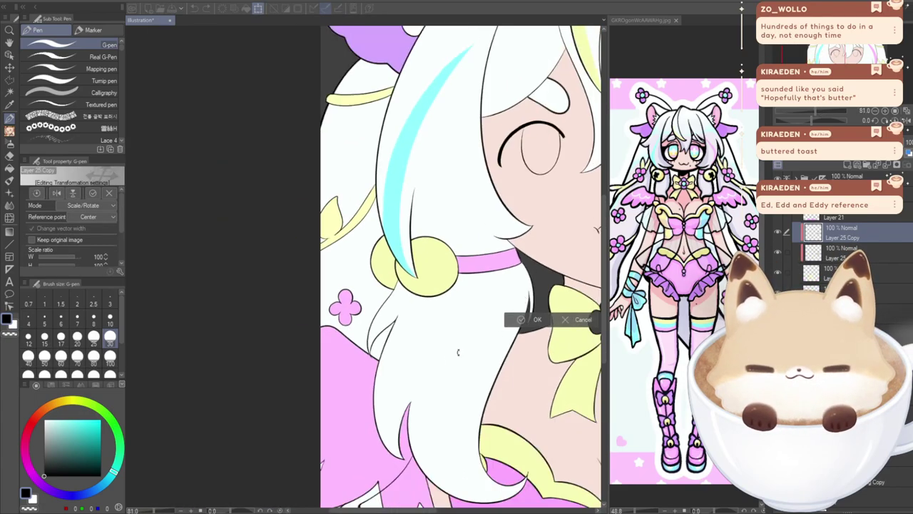
scroll(468, 348, "right", 10)
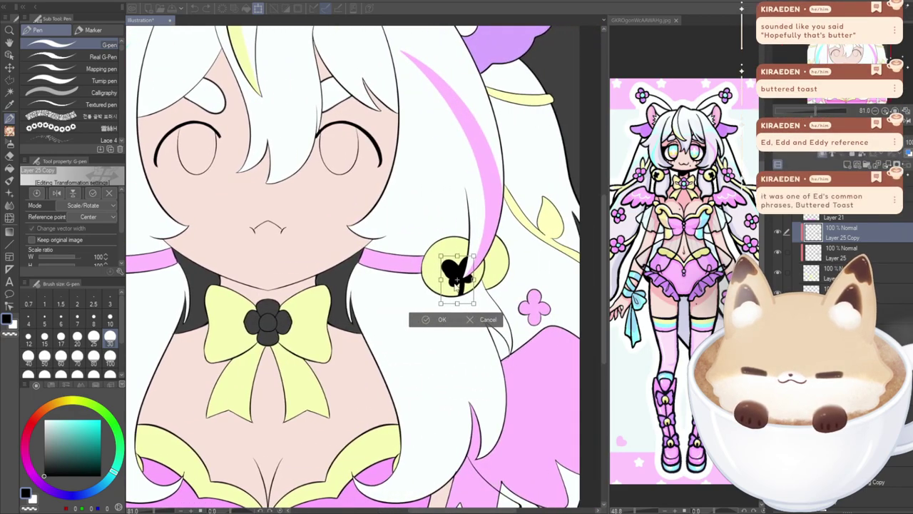
key("h")
left_click_drag(458, 289, 180, 289)
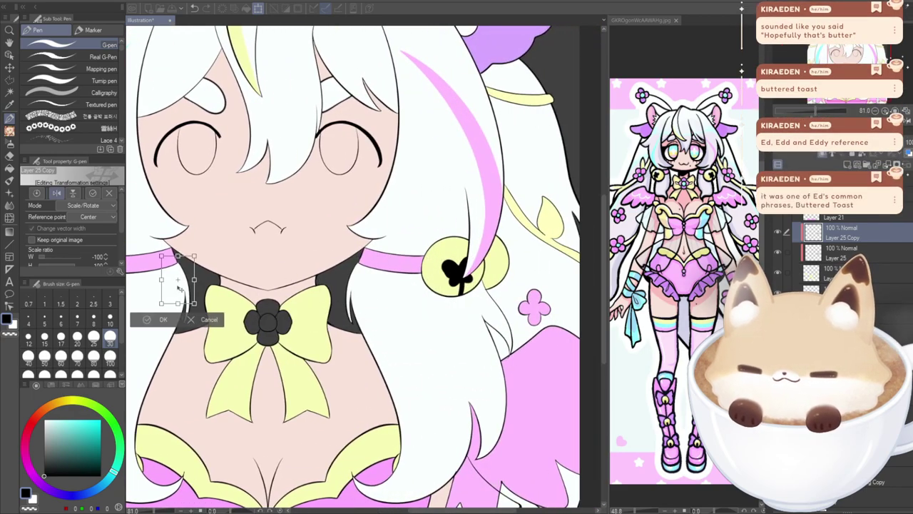
scroll(180, 289, "left", 10)
left_click_drag(367, 319, 265, 337)
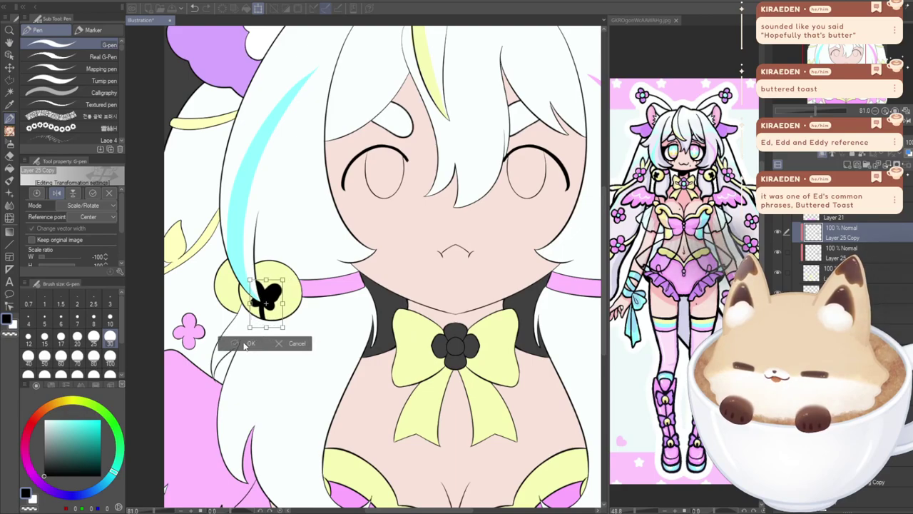
left_click(245, 345)
- Merge the mirrored clover copy down into Layer 25
scroll(285, 370, "down", 3)
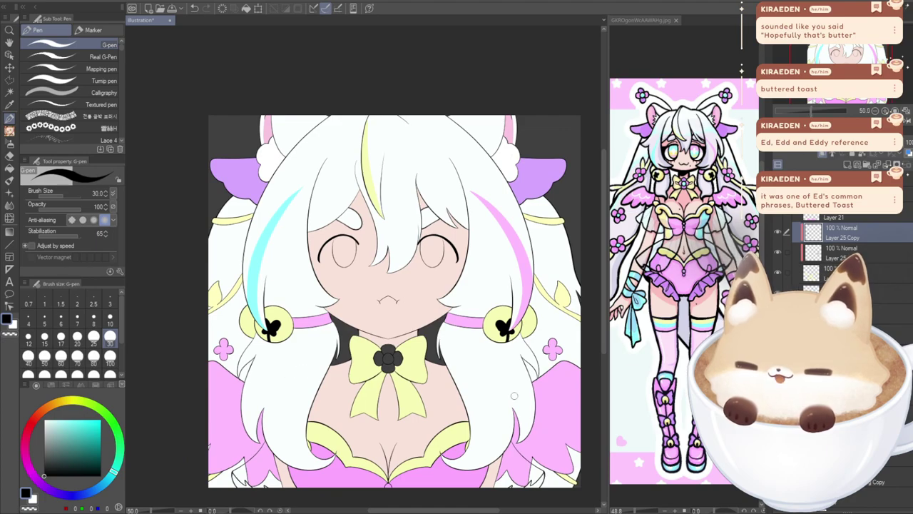
left_click_drag(488, 391, 495, 348)
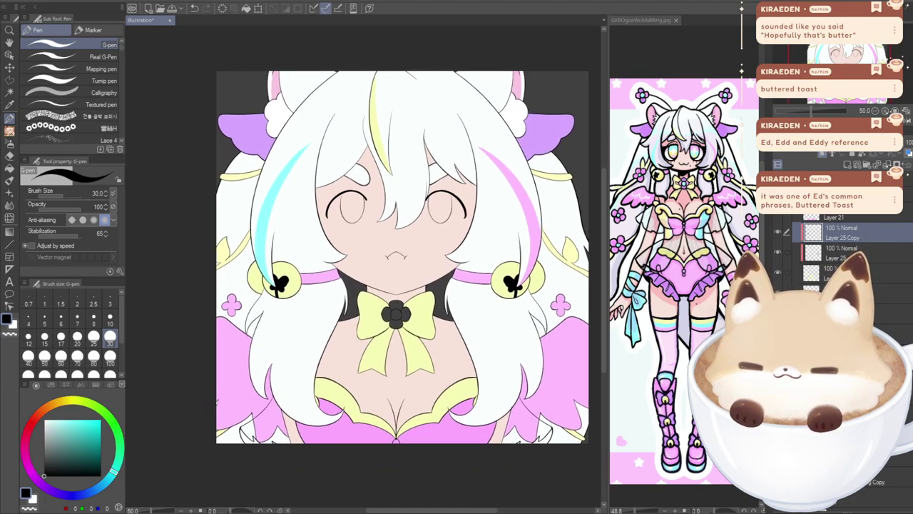
key("ctrl+e")
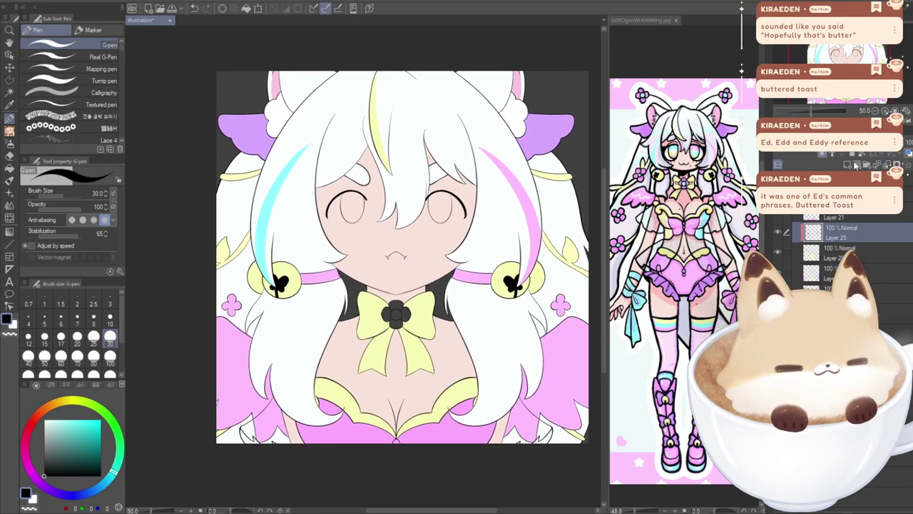
- Apply a layer colour to the merged clover layer and change it to dark grey
left_click(851, 166)
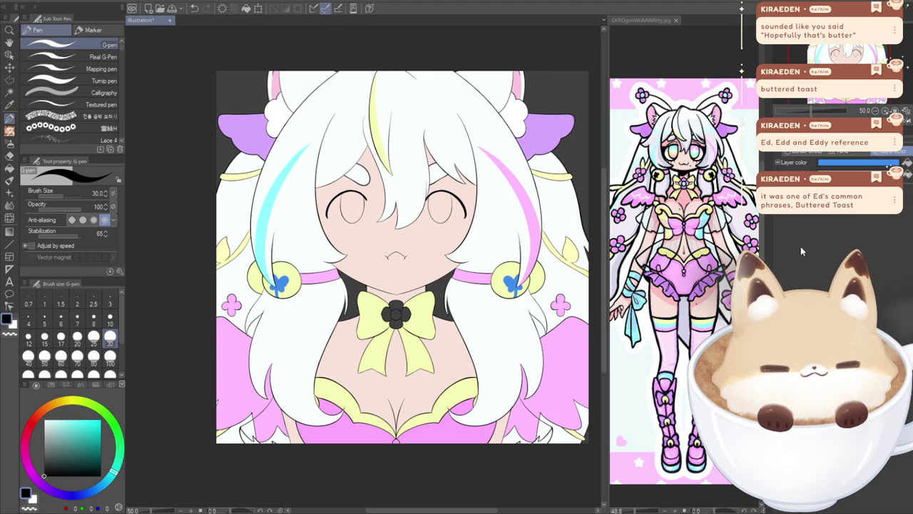
left_click(851, 163)
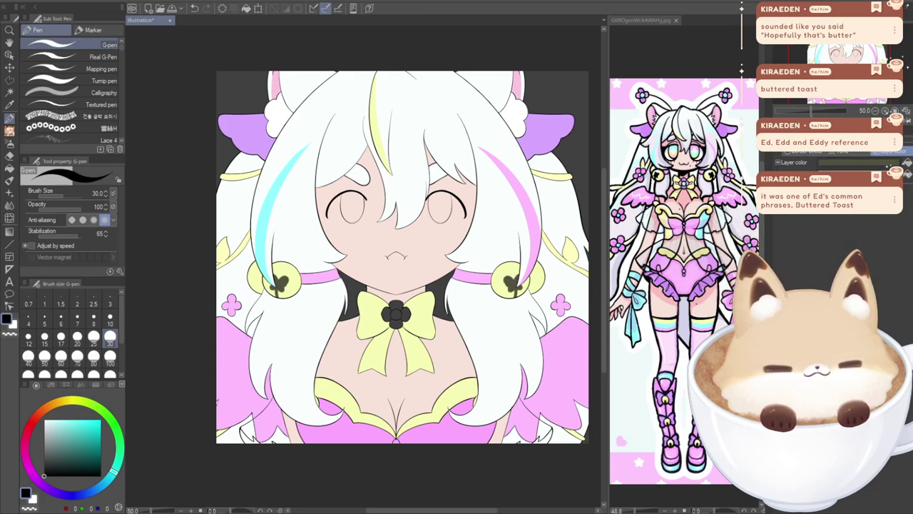
left_click(796, 131)
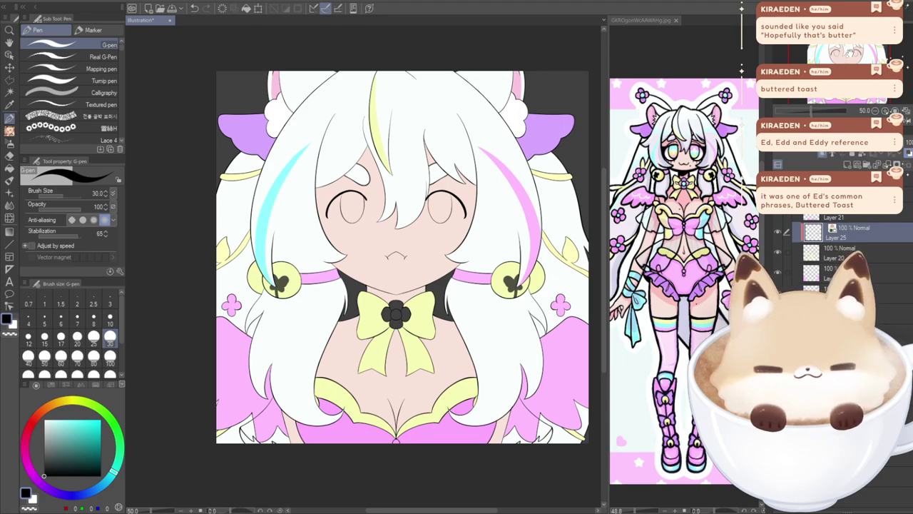
left_click_drag(849, 52, 848, 57)
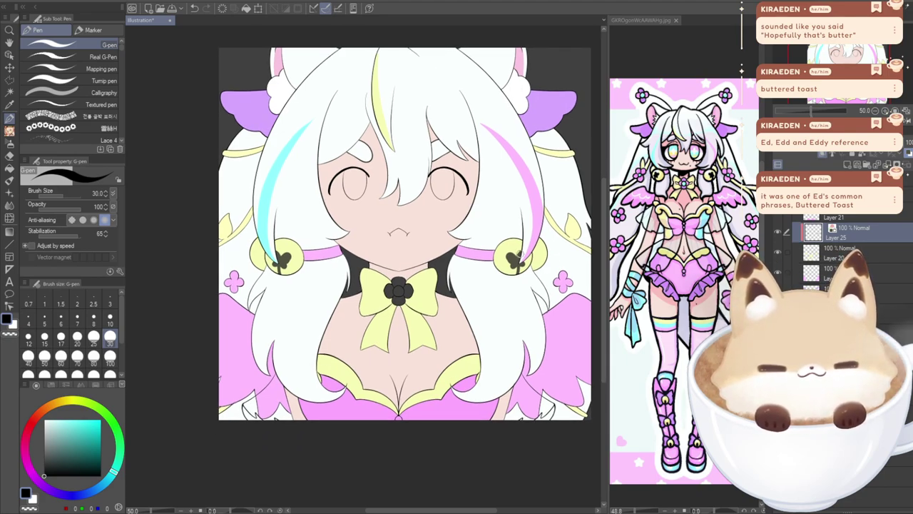
mouse_move(518, 254)
left_mouse_down()
mouse_move(536, 260)
mouse_move(508, 260)
left_mouse_up()
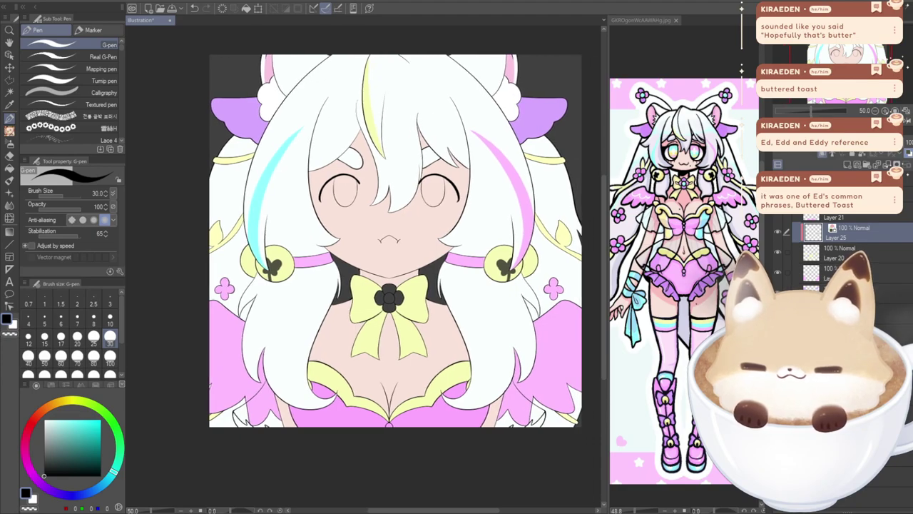
- Add a new layer above Layer 21 and choose a very pale cyan-white as the drawing colour
left_click(848, 165)
left_click_drag(456, 278, 466, 220)
left_click(46, 418)
left_click(48, 419)
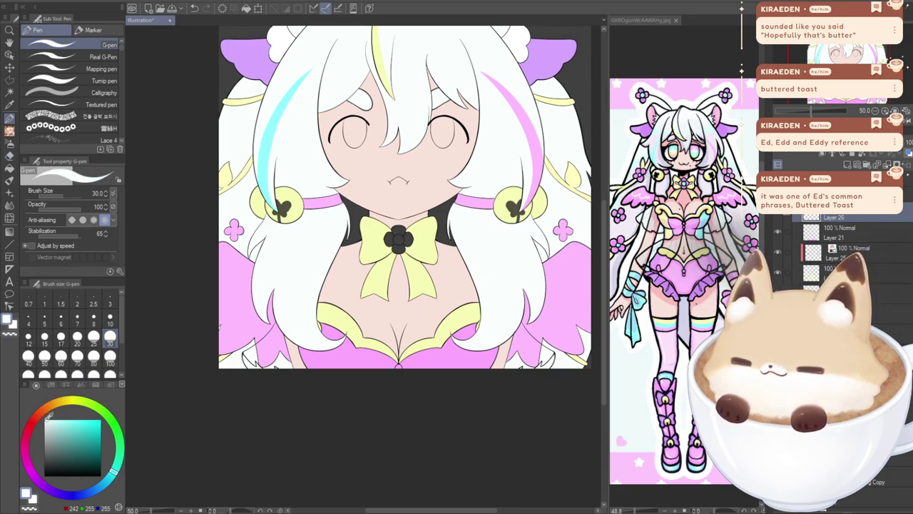
- Fill the ruffled sleeves at the lower edge on both sides with the pale cyan-white, and undo the last operation
left_click(9, 168)
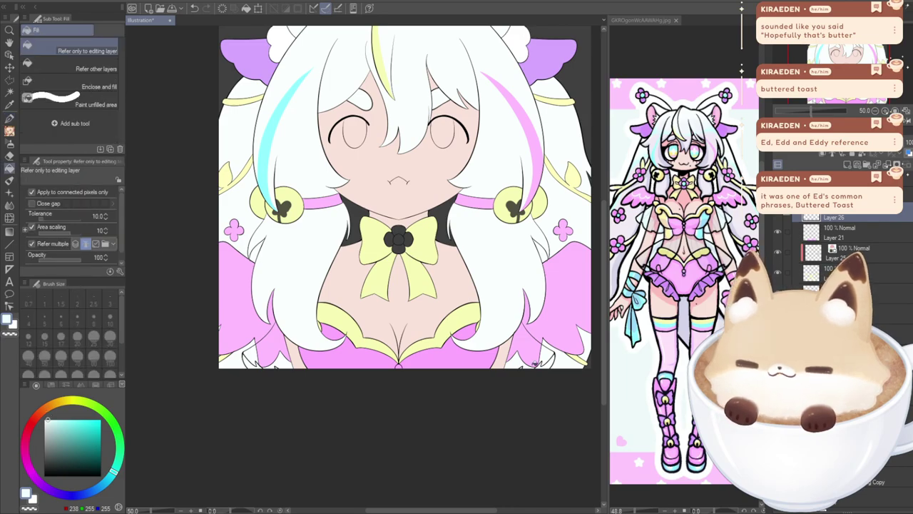
scroll(507, 362, "up", 1)
scroll(510, 357, "up", 1)
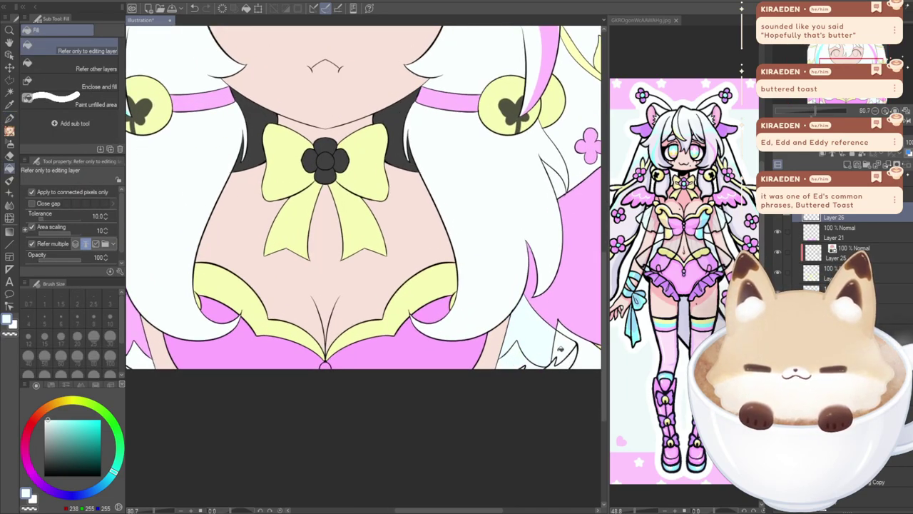
scroll(525, 367, "up", 1)
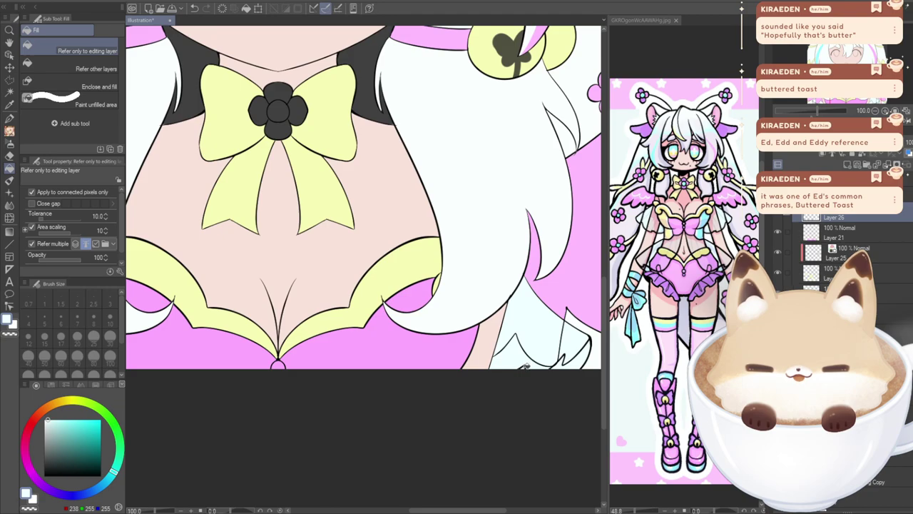
left_click(489, 349)
left_click_drag(328, 228, 535, 222)
left_click_drag(263, 190, 365, 231)
left_click(327, 368)
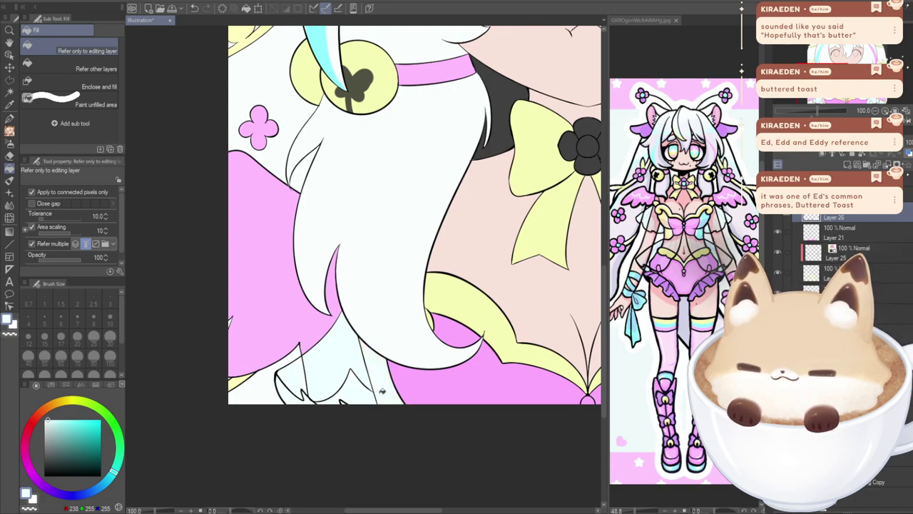
scroll(377, 446, "down", 5)
left_click_drag(408, 268, 342, 236)
key("ctrl+z")
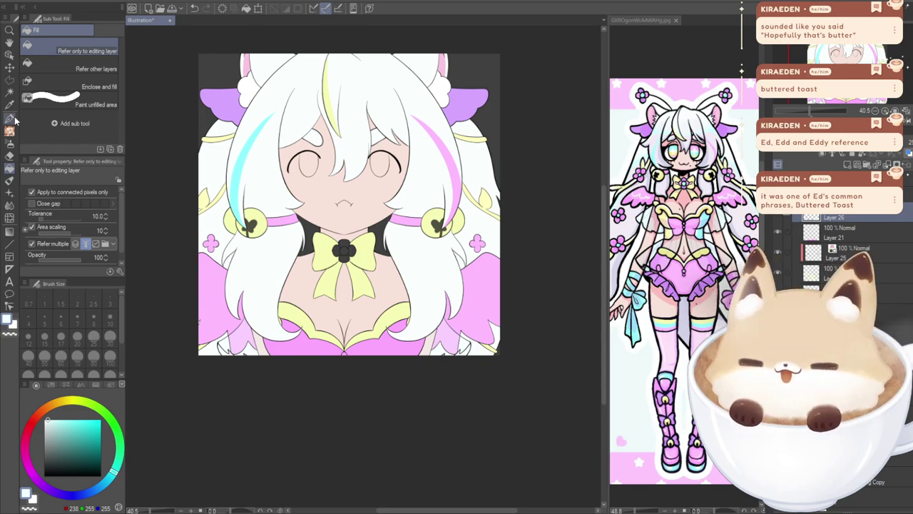
- Blush both cheeks using the Soft airbrush at size 300 in a slightly deeper peach based on the sampled skin colour
left_click(12, 118)
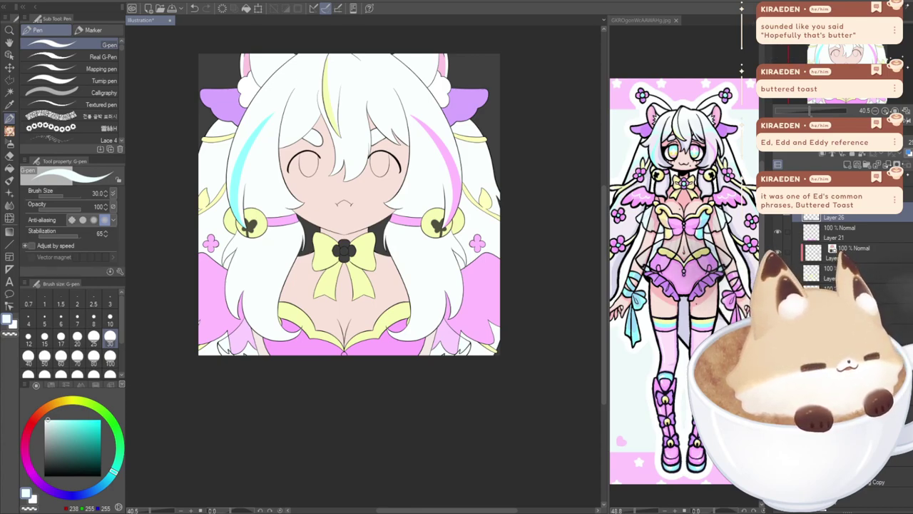
left_click_drag(350, 207, 374, 242)
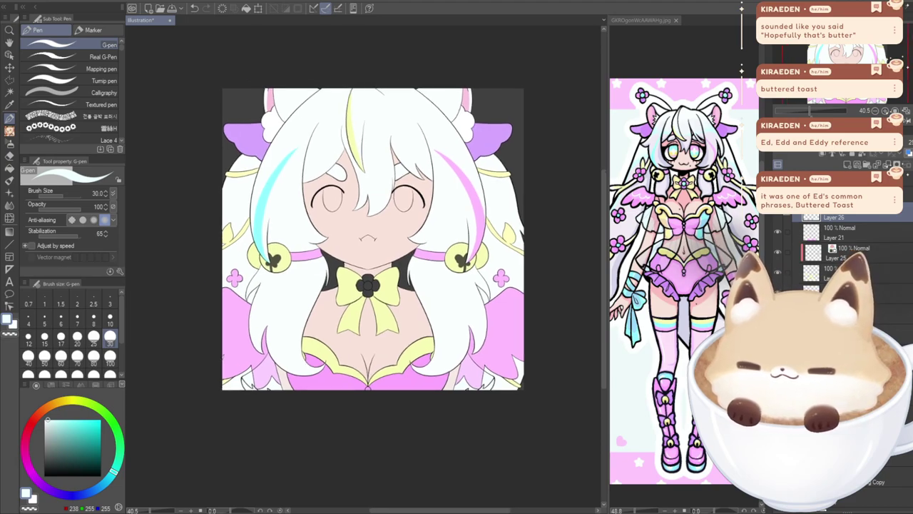
key("x")
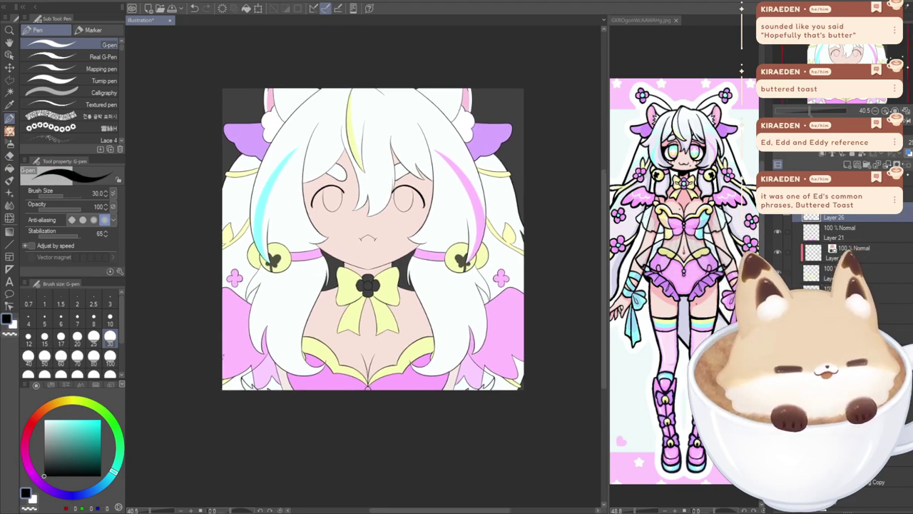
left_click_drag(348, 237, 367, 276)
left_click(367, 276, "alt")
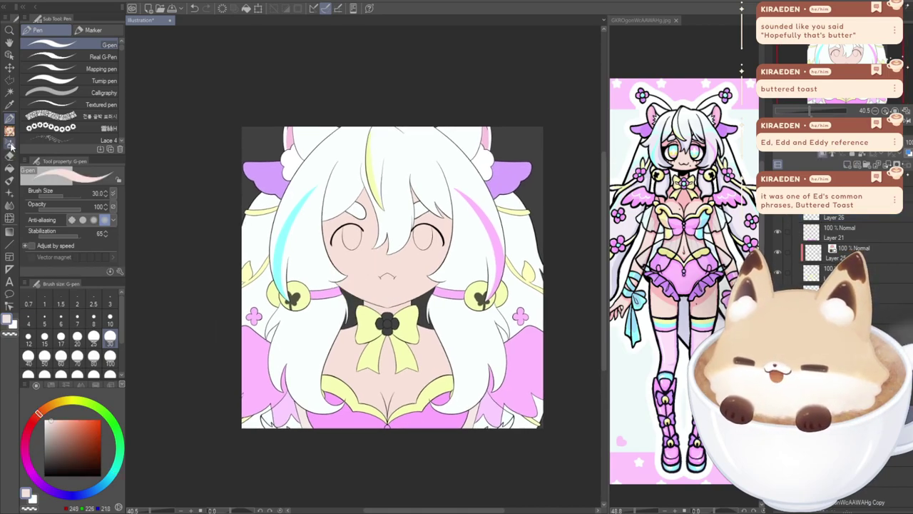
left_click(8, 143)
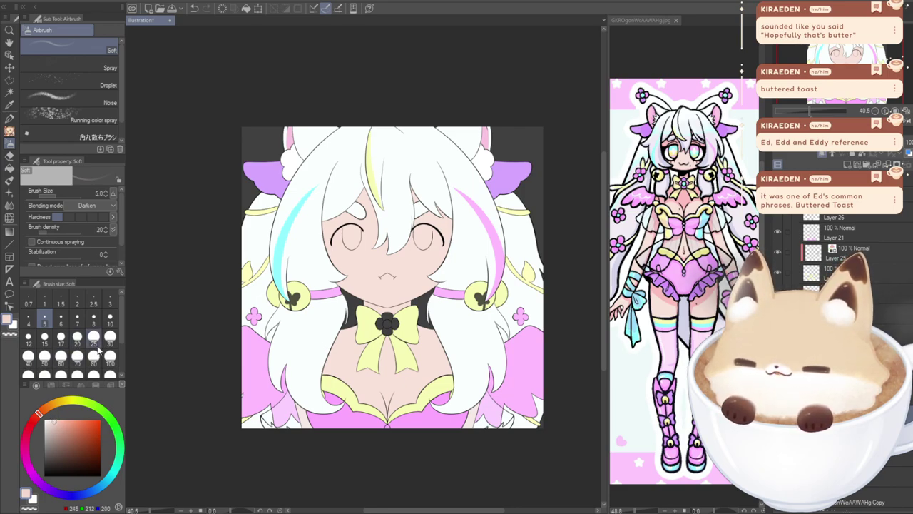
left_click(93, 355)
scroll(68, 374, "down", 3)
left_click(78, 346)
scroll(316, 275, "up", 3)
left_click(109, 325)
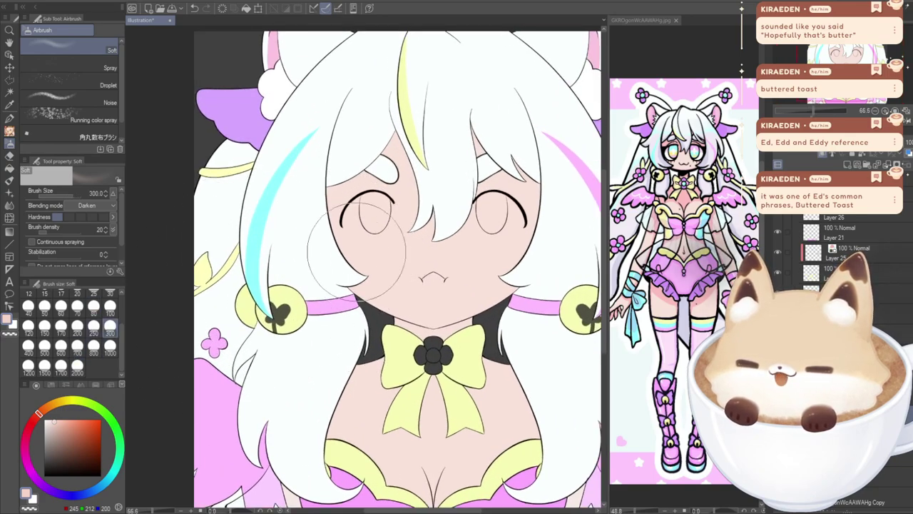
mouse_move(545, 263)
left_mouse_down()
mouse_move(486, 244)
mouse_move(552, 295)
left_mouse_up()
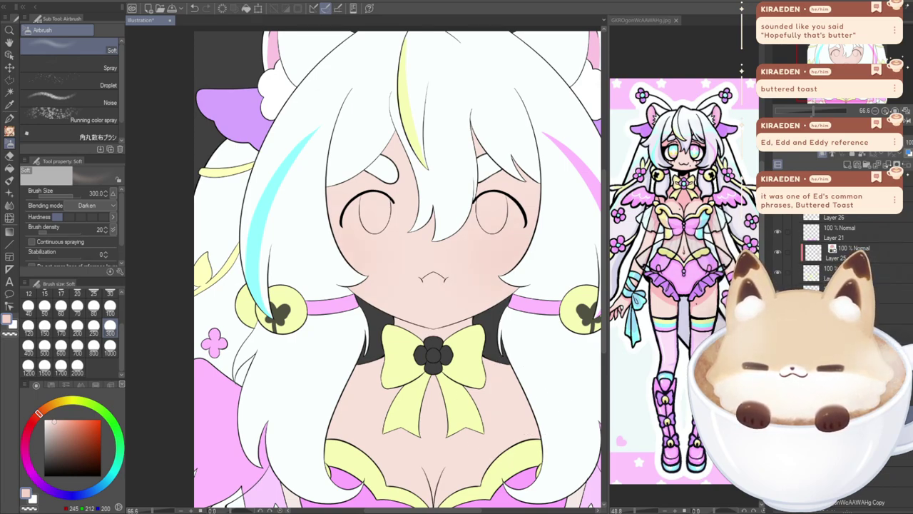
mouse_move(357, 269)
left_mouse_down()
mouse_move(341, 271)
mouse_move(362, 260)
mouse_move(347, 287)
left_mouse_up()
mouse_move(492, 271)
left_mouse_down()
mouse_move(473, 275)
mouse_move(509, 265)
left_mouse_up()
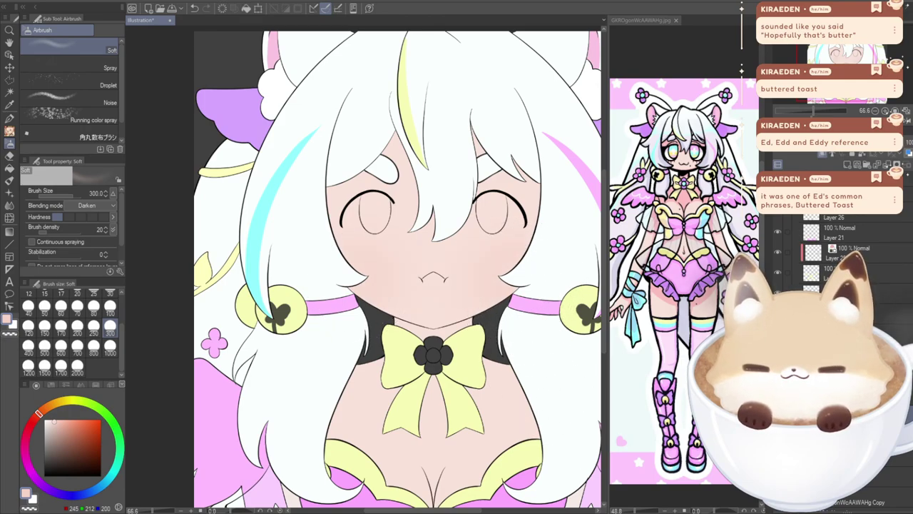
- Shade the skin around the cleavage lines with the Soft airbrush at size 80 in the same peach
left_click_drag(428, 285, 420, 223)
left_click_drag(428, 285, 389, 251)
left_click_drag(823, 119, 823, 123)
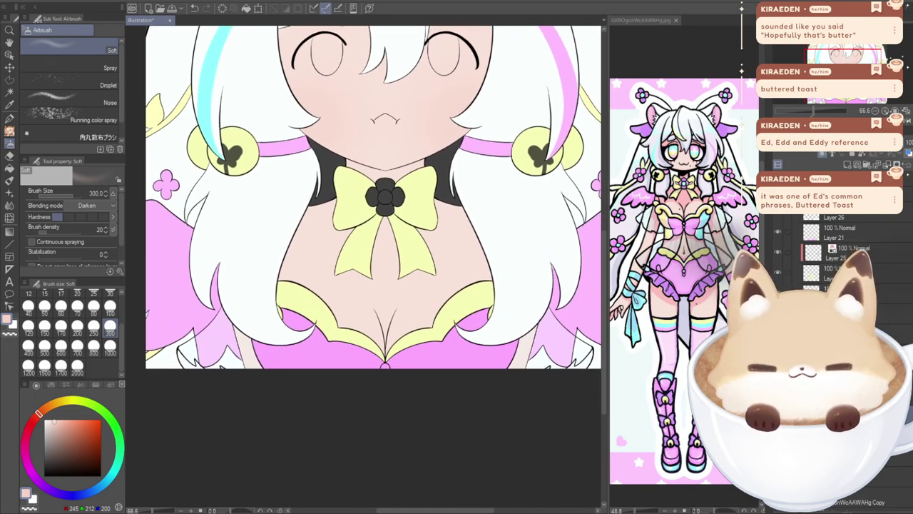
left_click(93, 305)
scroll(371, 307, "up", 3)
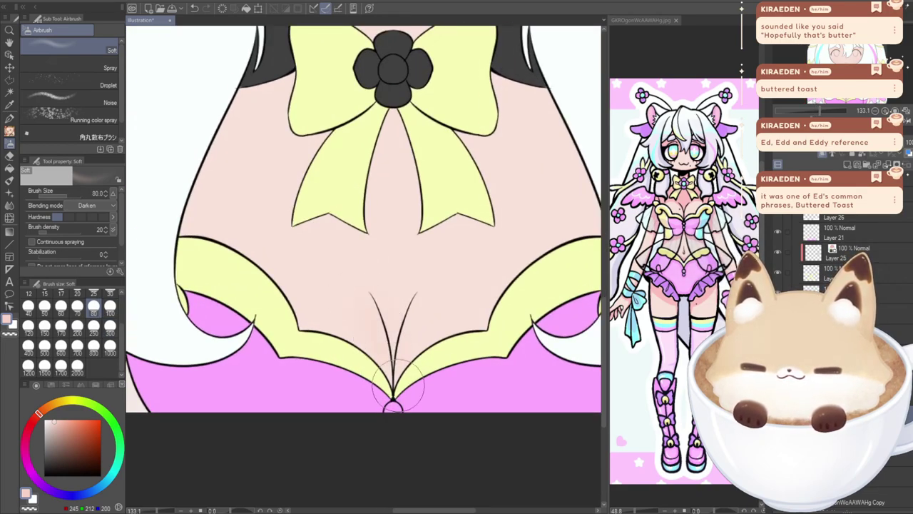
mouse_move(378, 362)
left_mouse_down()
mouse_move(353, 284)
mouse_move(376, 371)
mouse_move(351, 278)
mouse_move(384, 371)
mouse_move(398, 302)
mouse_move(396, 369)
left_mouse_up()
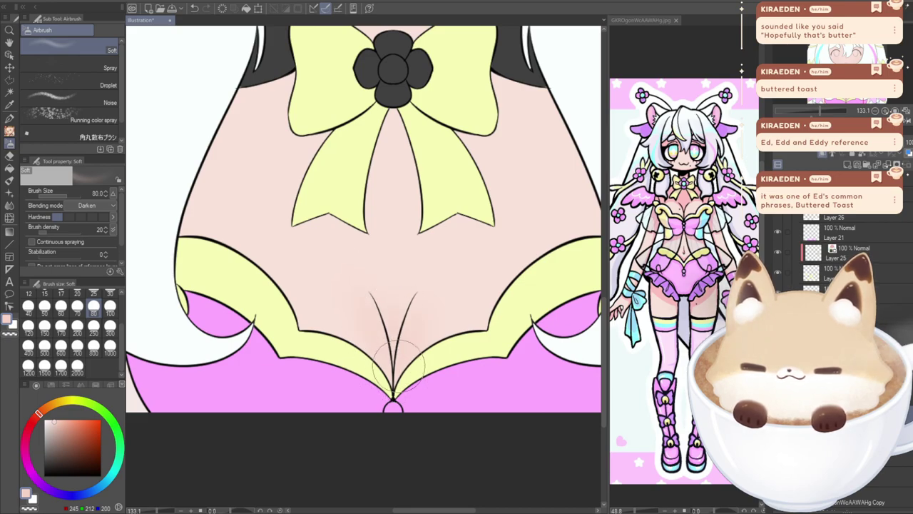
scroll(395, 366, "down", 3)
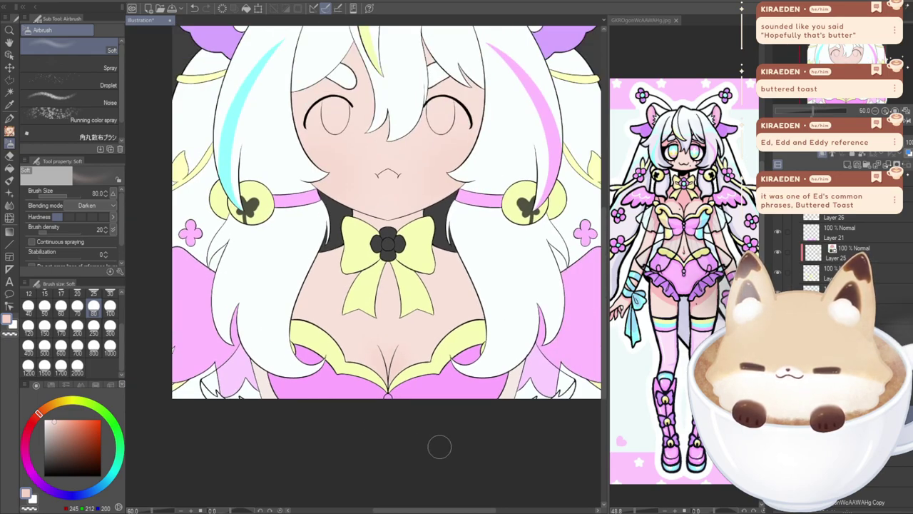
left_click_drag(333, 229, 347, 158)
scroll(347, 159, "up", 2)
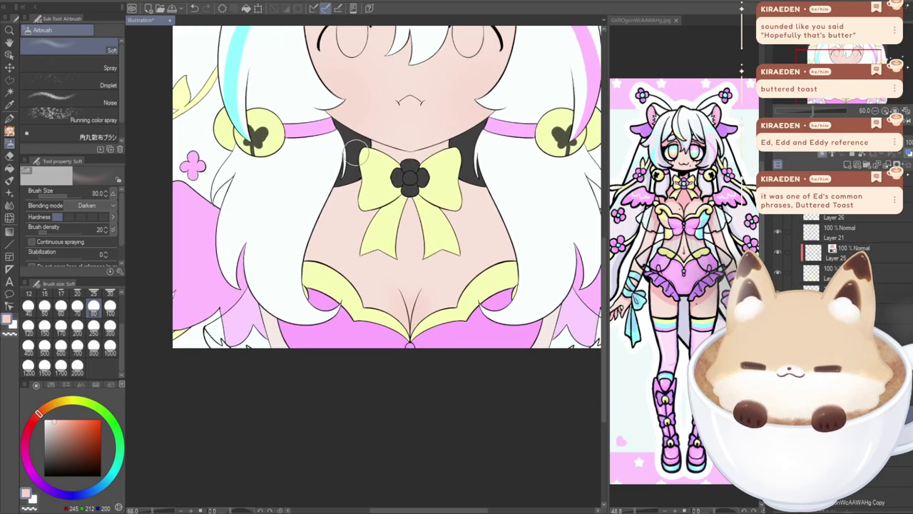
scroll(472, 270, "down", 3)
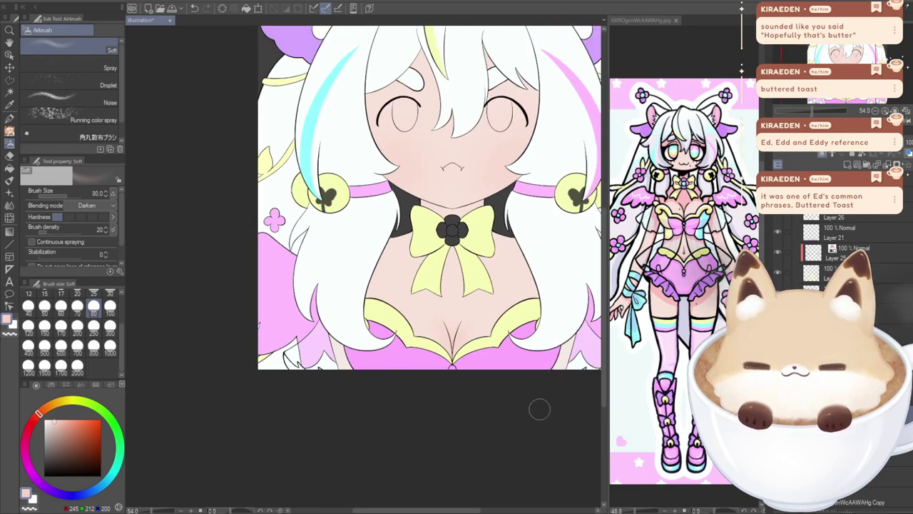
left_click_drag(823, 70, 829, 55)
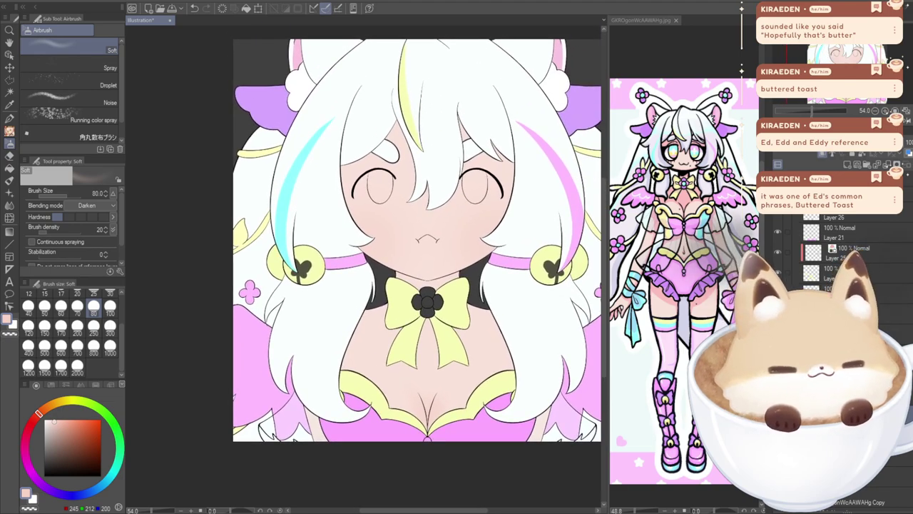
- Toggle layer visibility to identify the clothing colour layers, and add a new layer directly above Layer 21
left_click(777, 272)
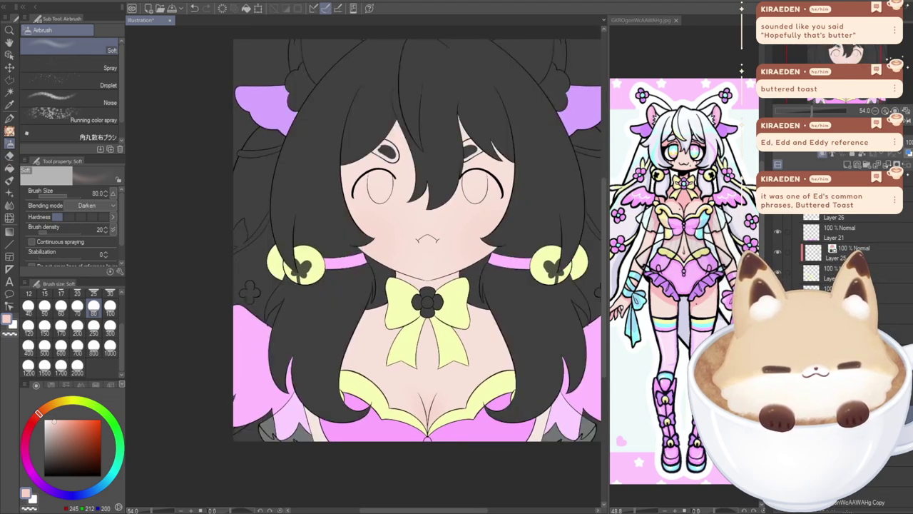
left_click(778, 272)
left_click(777, 251)
left_click(777, 251)
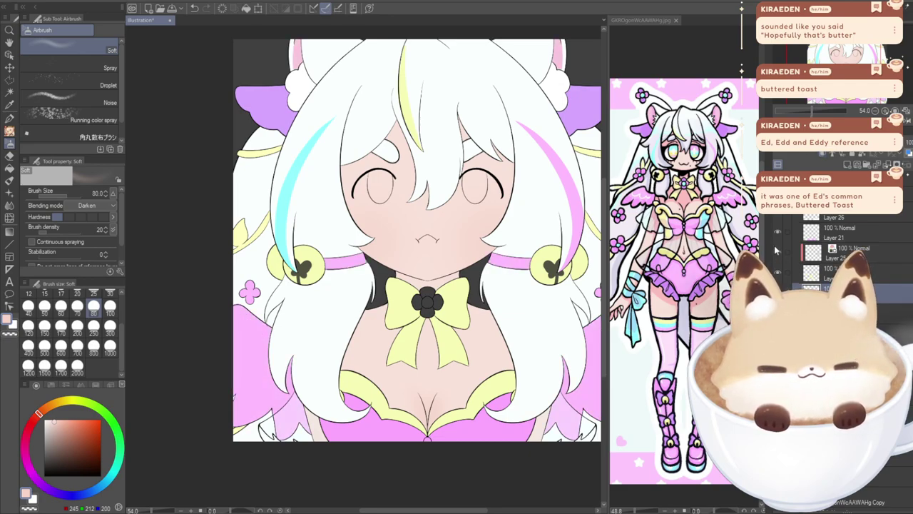
key("ctrl+shift+n")
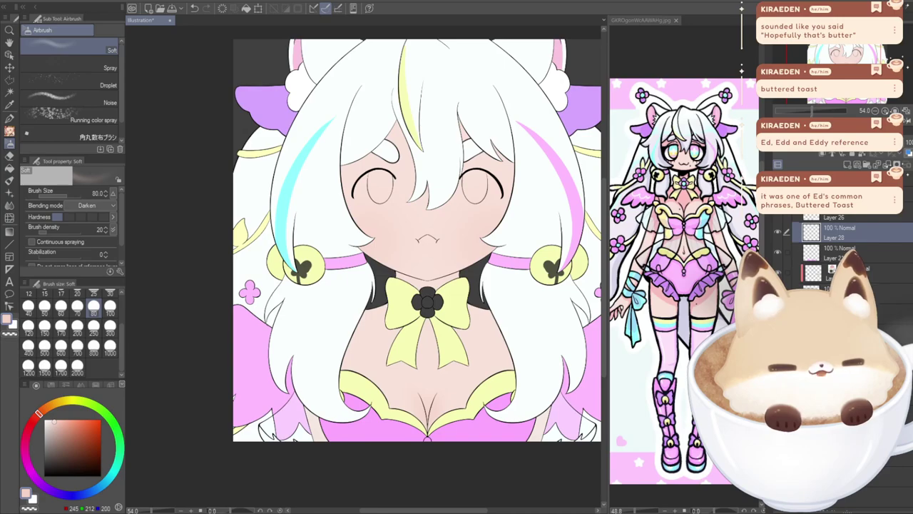
- Draw a pale yellow G-pen dividing line on the bodice's left cup and fill the cup's outer sections with the same yellow
left_click_drag(428, 242, 359, 227)
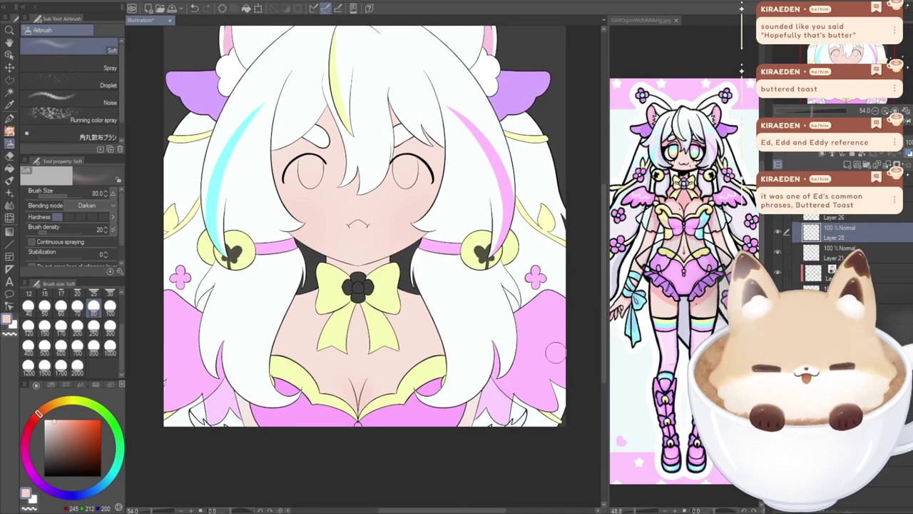
left_click(305, 382, "alt")
left_click_drag(338, 343, 392, 301)
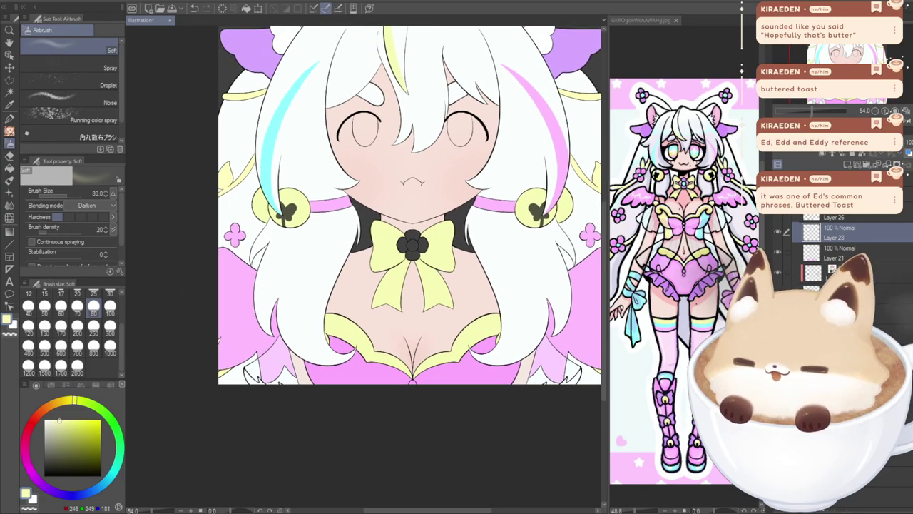
key("p")
mouse_move(369, 370)
left_mouse_down()
mouse_move(399, 308)
mouse_move(395, 344)
left_mouse_up()
scroll(397, 308, "up", 3)
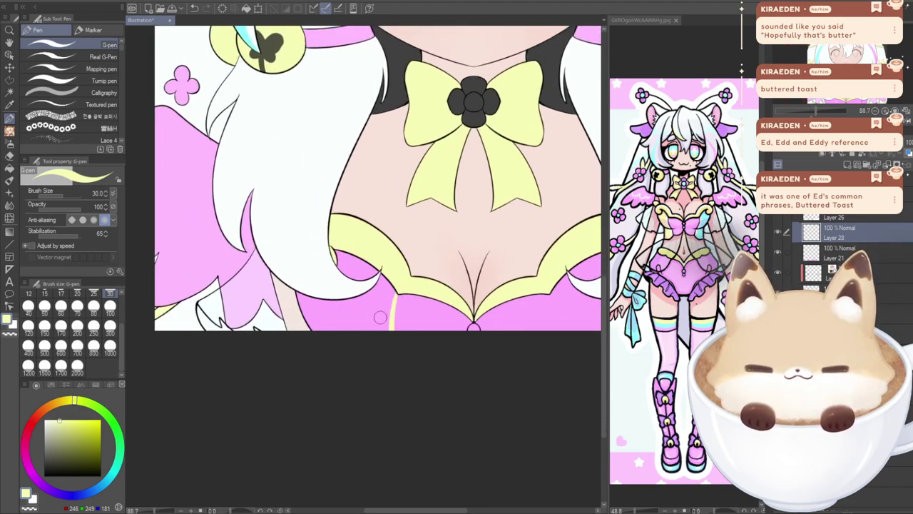
scroll(380, 318, "up", 2)
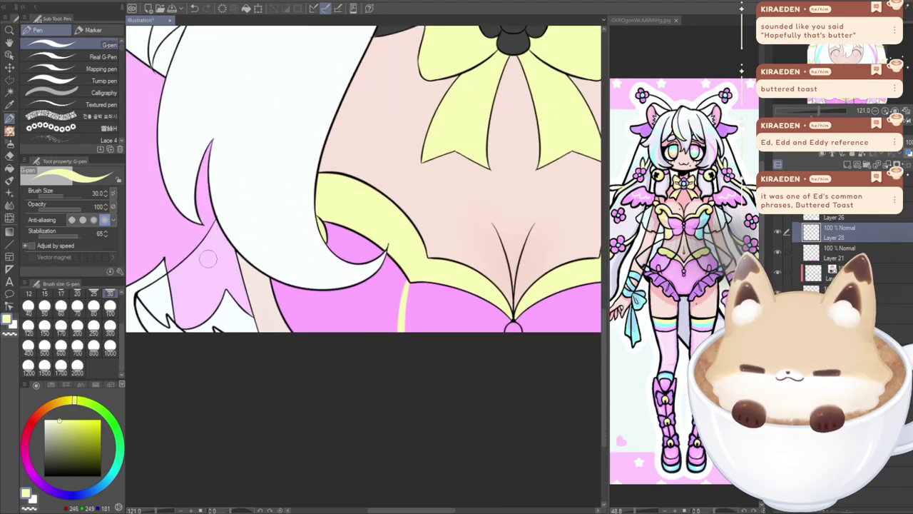
key("g")
left_click(327, 306)
left_click(327, 241)
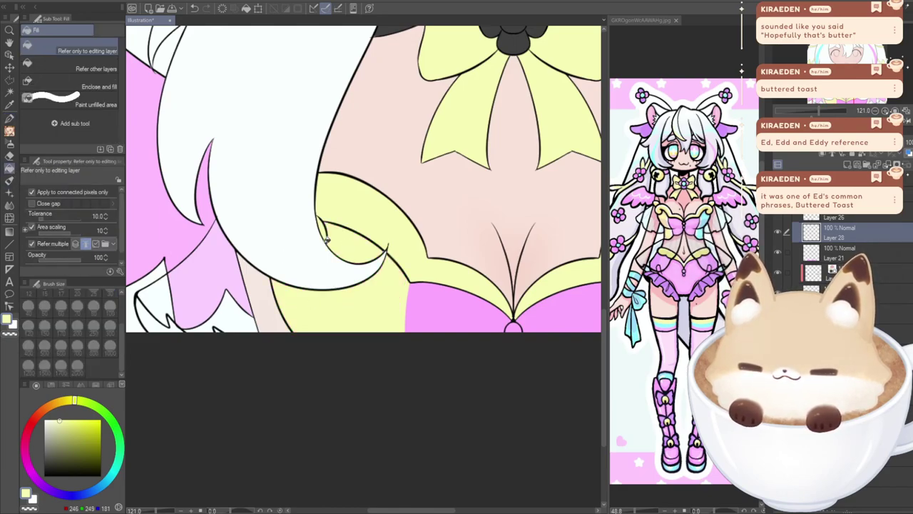
- Draw a dividing line on the bodice's right cup in cyan sampled from the hair streak, and fill the cup's outer sections cyan
left_click(9, 119)
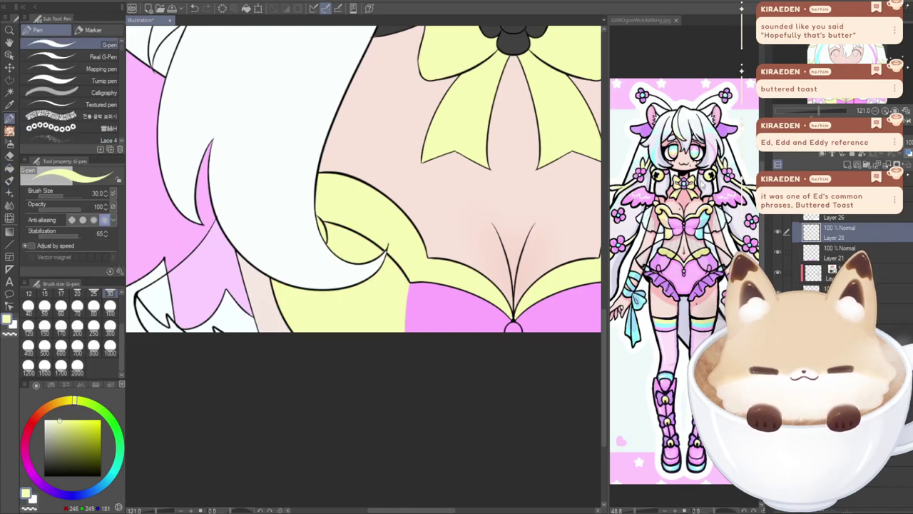
left_click_drag(364, 214, 358, 302)
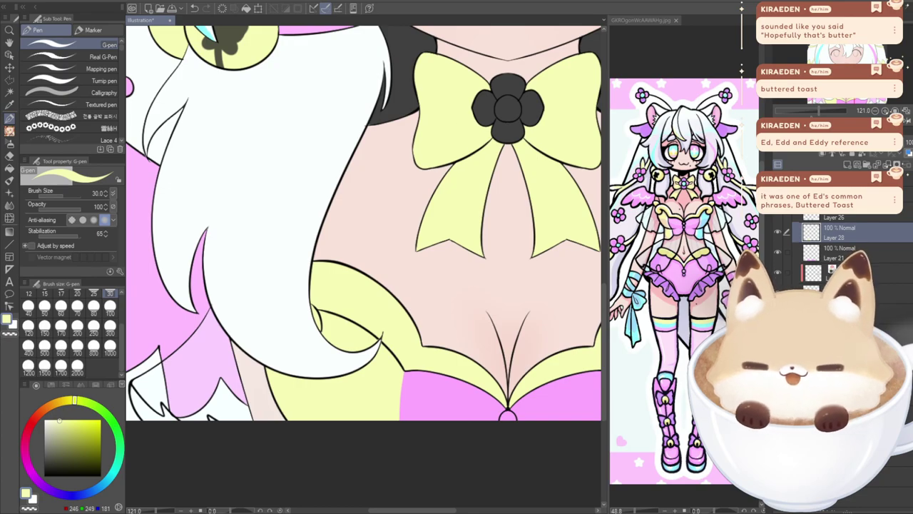
left_click_drag(386, 143, 552, 261)
left_click(345, 103, "alt")
left_click_drag(585, 407, 236, 353)
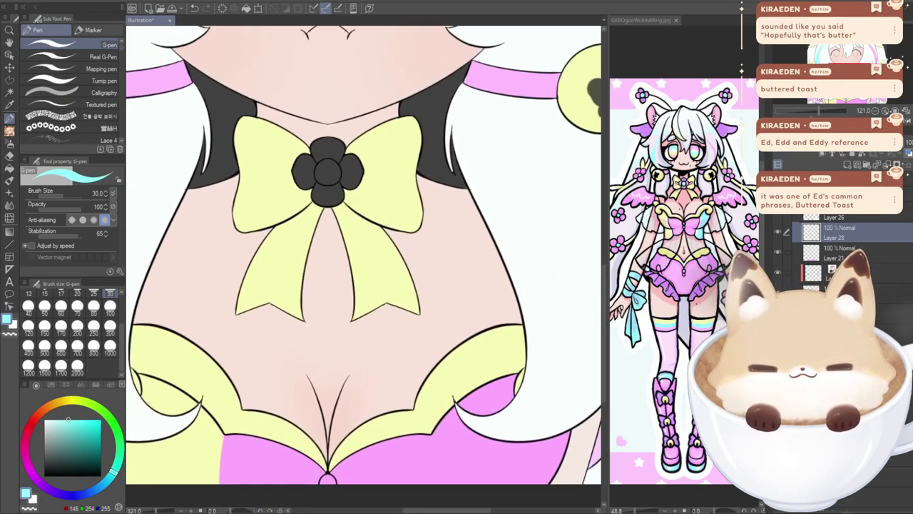
scroll(364, 256, "down", 1)
scroll(364, 255, "right", 1)
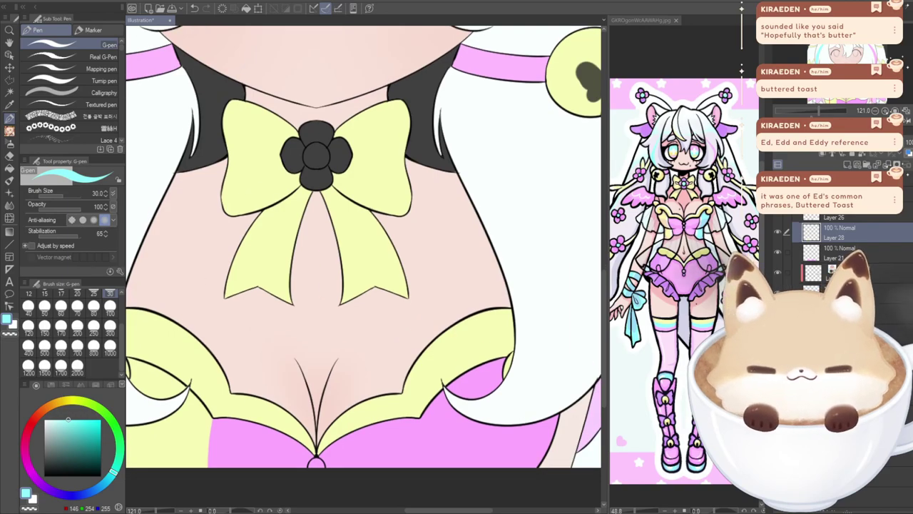
scroll(364, 247, "down", 5)
left_click_drag(420, 257, 421, 314)
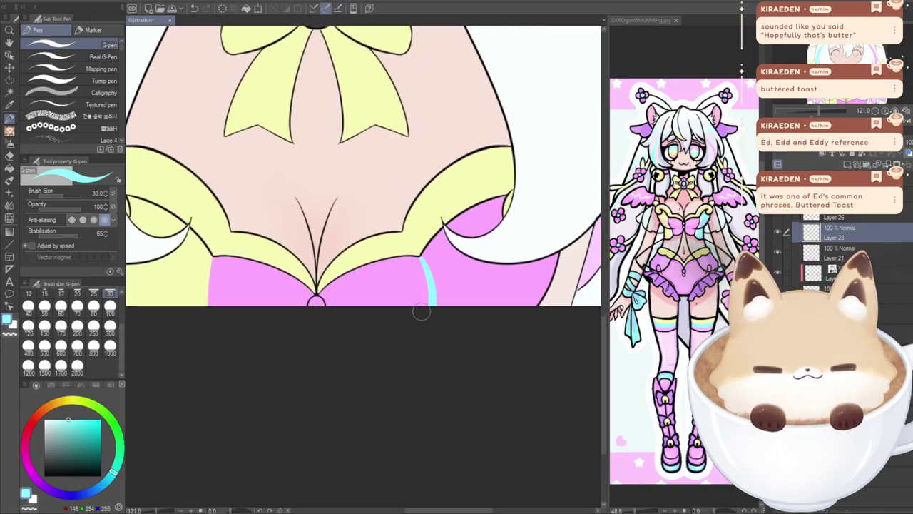
key("g")
left_click(471, 283)
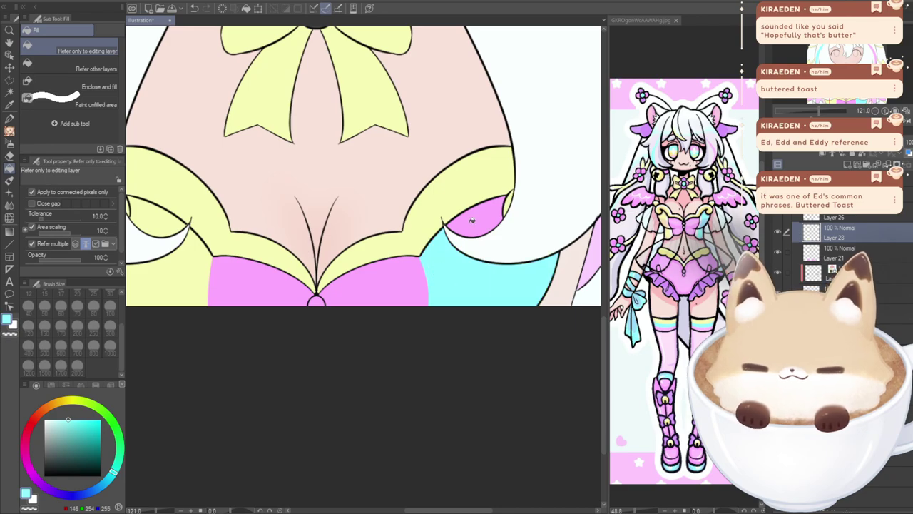
left_click(472, 218)
- Draw a white G-pen stripe between the pink and cyan areas of the bodice, redoing it until the curve fits
key("p")
key("x")
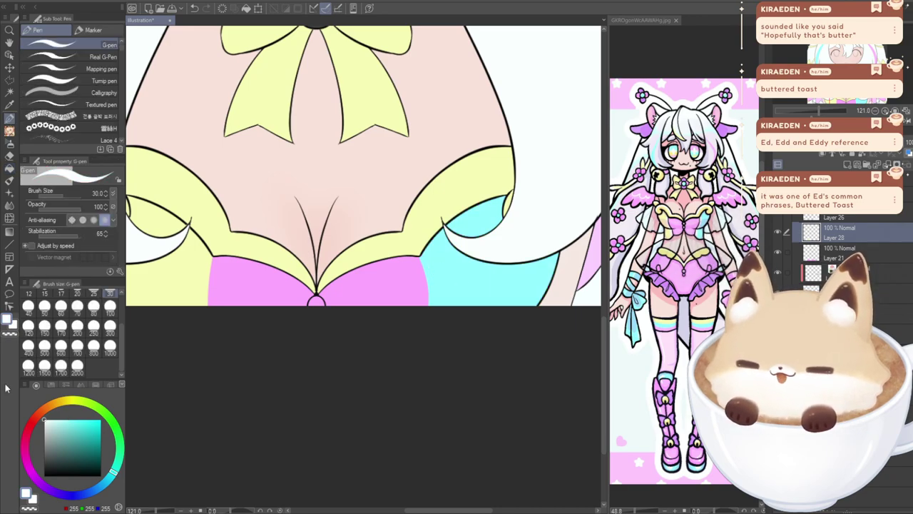
left_click_drag(417, 263, 430, 315)
scroll(419, 296, "up", 3)
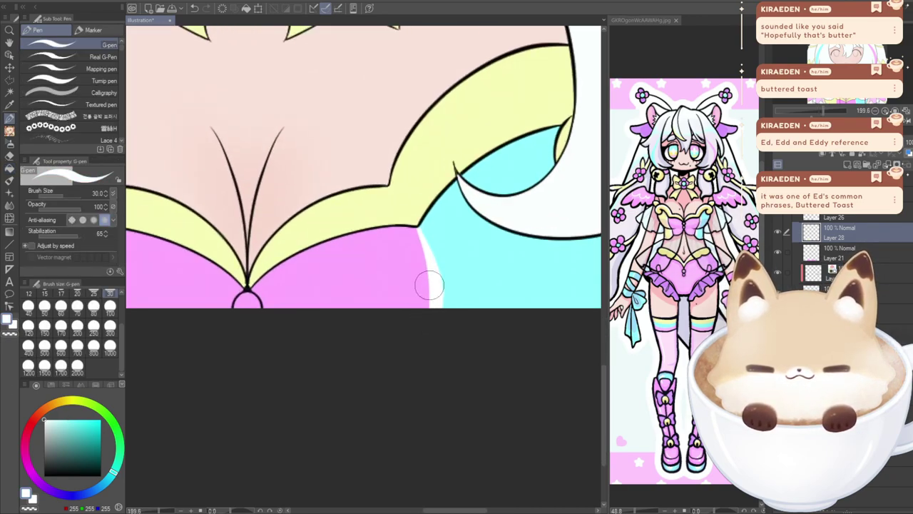
key("ctrl+z")
left_click_drag(428, 247, 420, 335)
key("ctrl+z")
left_click_drag(418, 226, 423, 322)
- Draw a matching white stripe between the yellow and pink areas of the bodice, retrying until the curve fits
left_click_drag(457, 510, 404, 511)
left_click_drag(452, 229, 438, 300)
key("ctrl+z")
mouse_move(452, 227)
left_mouse_down()
mouse_move(439, 273)
mouse_move(446, 340)
left_mouse_up()
key("ctrl+z")
left_click_drag(453, 227, 442, 350)
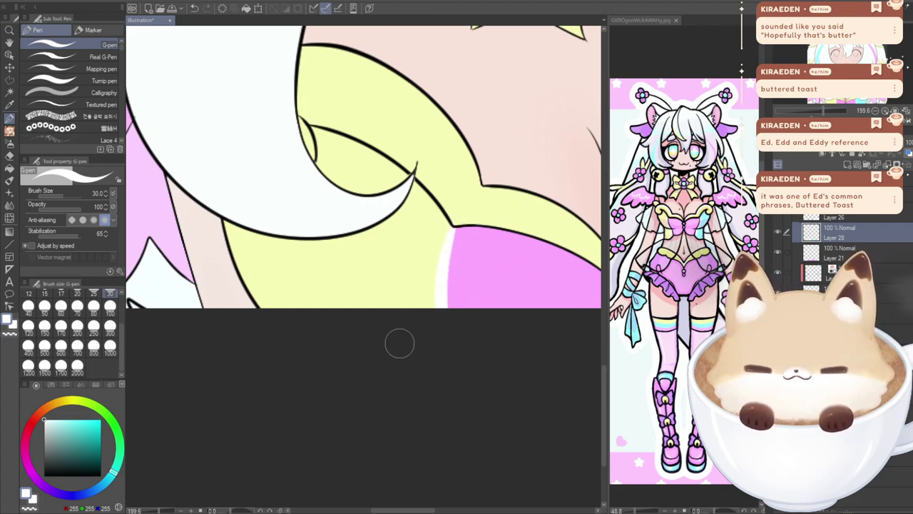
- Sample cyan from the hair streak and paint the centres of the small pink flowers on both sides of the hair
scroll(399, 345, "down", 6)
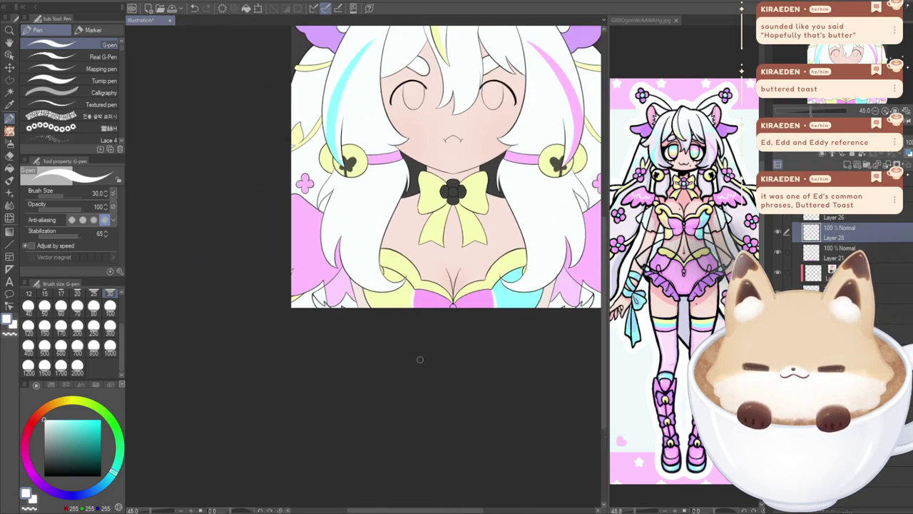
left_click_drag(817, 73, 826, 54)
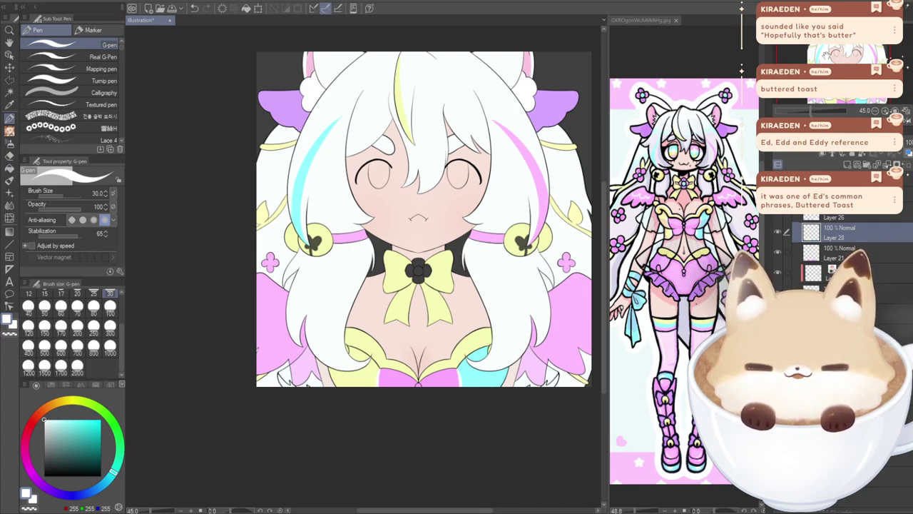
left_click(298, 199, "alt")
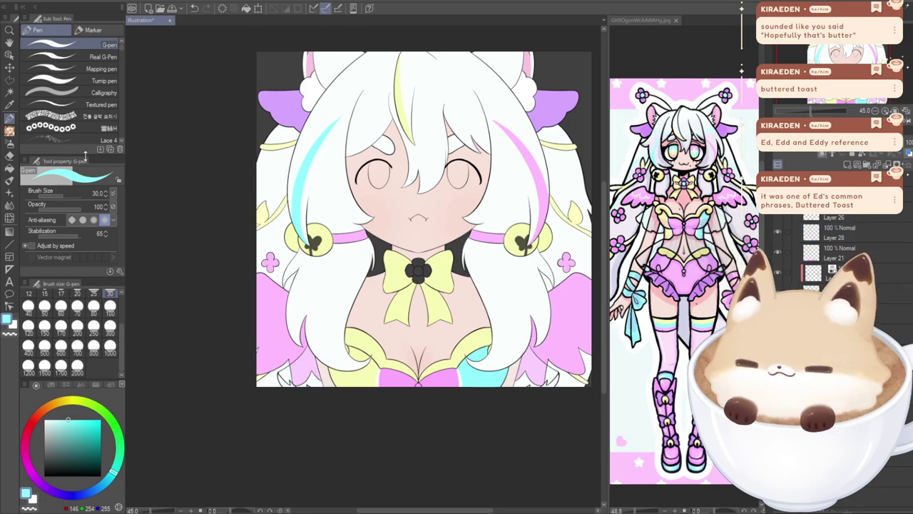
scroll(565, 265, "up", 6)
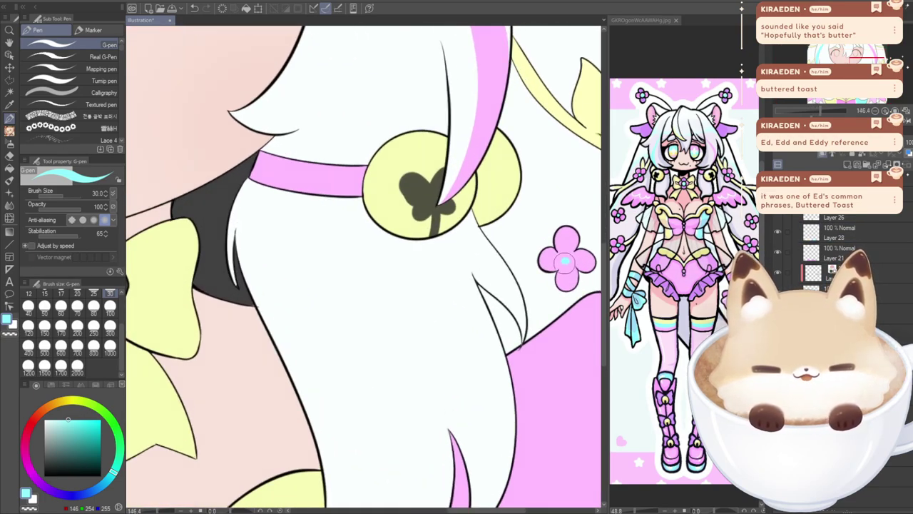
left_click_drag(867, 76, 817, 73)
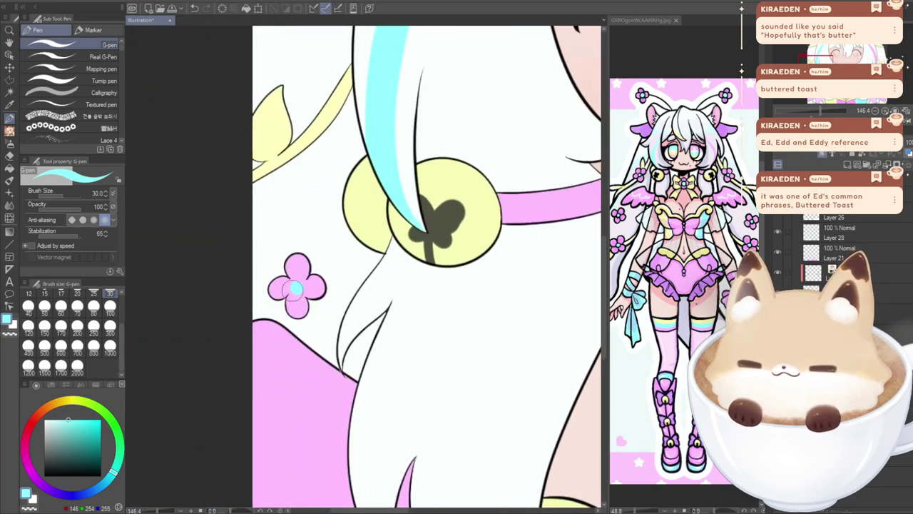
scroll(312, 350, "down", 3)
left_click_drag(820, 55, 842, 62)
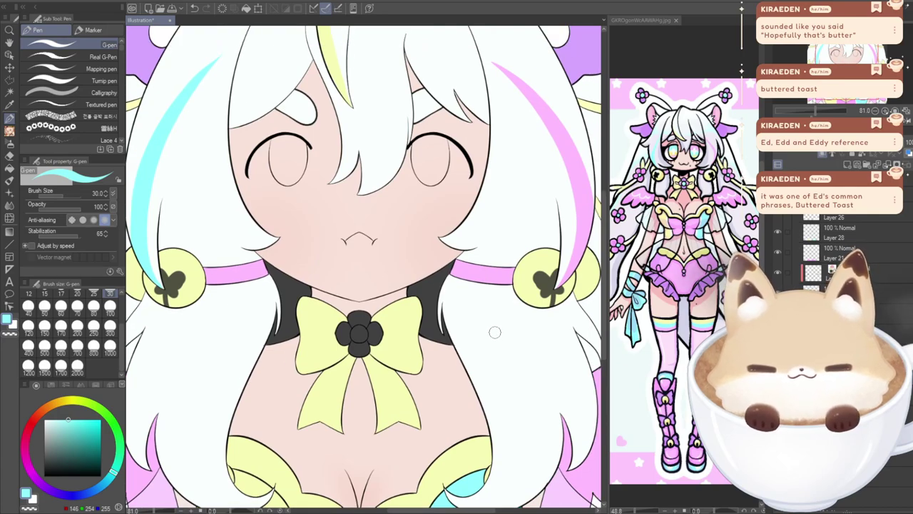
scroll(494, 331, "down", 3)
left_click_drag(834, 63, 835, 102)
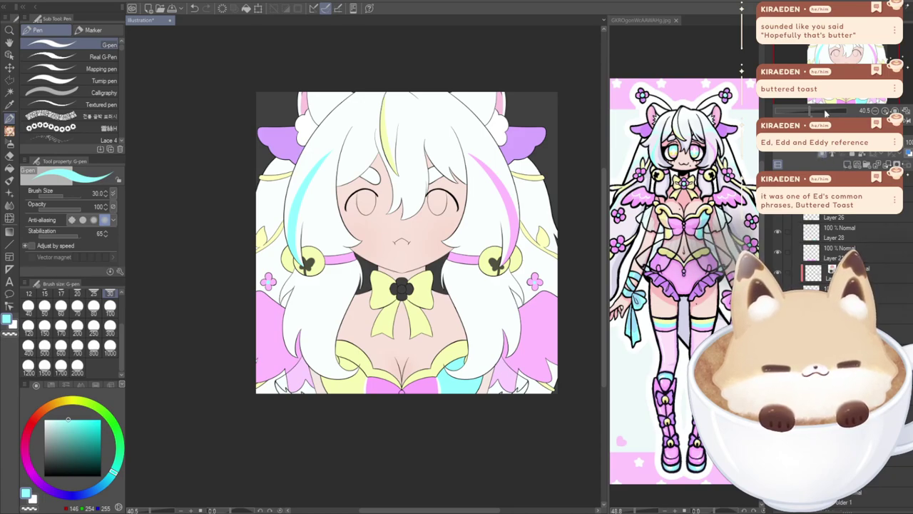
- Paint the white of the left-hand eye with the G-pen, filling the area beneath the upper lash line
left_click_drag(407, 243, 409, 258)
scroll(342, 221, "up", 6)
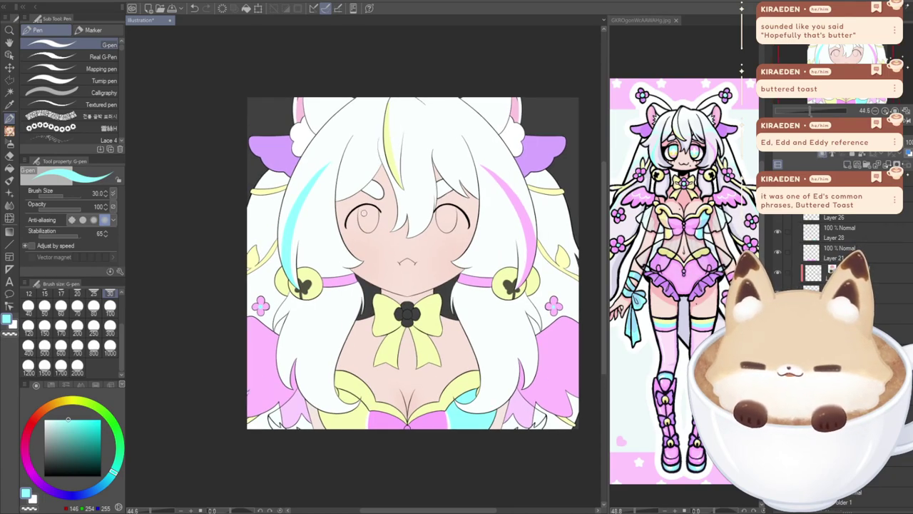
scroll(392, 194, "up", 3)
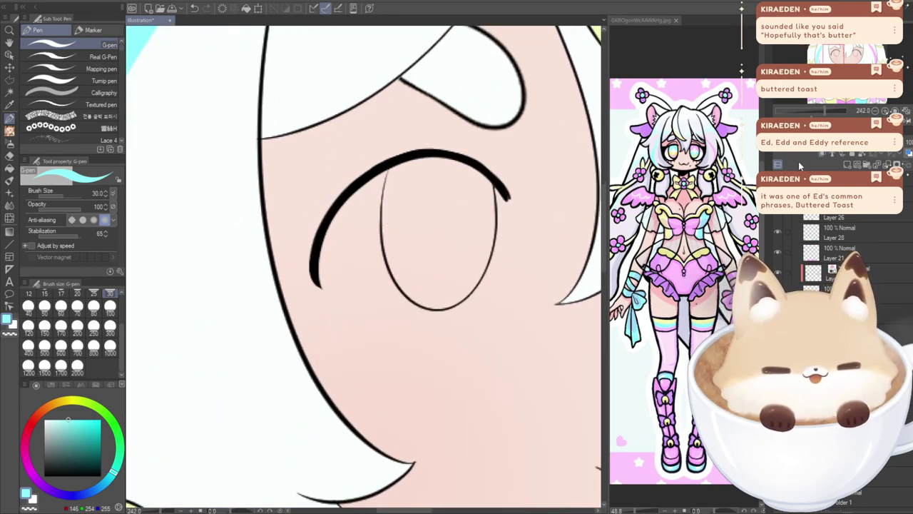
left_click_drag(59, 441, 1, 376)
mouse_move(321, 281)
left_mouse_down()
mouse_move(341, 293)
mouse_move(391, 303)
mouse_move(466, 291)
mouse_move(500, 224)
mouse_move(495, 186)
mouse_move(500, 207)
mouse_move(480, 278)
mouse_move(406, 310)
mouse_move(317, 270)
mouse_move(343, 298)
mouse_move(437, 307)
mouse_move(486, 249)
mouse_move(483, 189)
mouse_move(489, 204)
mouse_move(477, 187)
mouse_move(408, 190)
mouse_move(390, 202)
mouse_move(395, 181)
mouse_move(441, 173)
mouse_move(442, 218)
mouse_move(450, 175)
mouse_move(348, 268)
left_mouse_up()
key("ctrl+z")
mouse_move(386, 170)
left_mouse_down()
mouse_move(363, 194)
mouse_move(328, 267)
mouse_move(321, 253)
mouse_move(353, 279)
mouse_move(418, 285)
mouse_move(475, 241)
mouse_move(421, 204)
mouse_move(349, 278)
mouse_move(404, 225)
mouse_move(430, 263)
mouse_move(347, 251)
mouse_move(444, 227)
left_mouse_up()
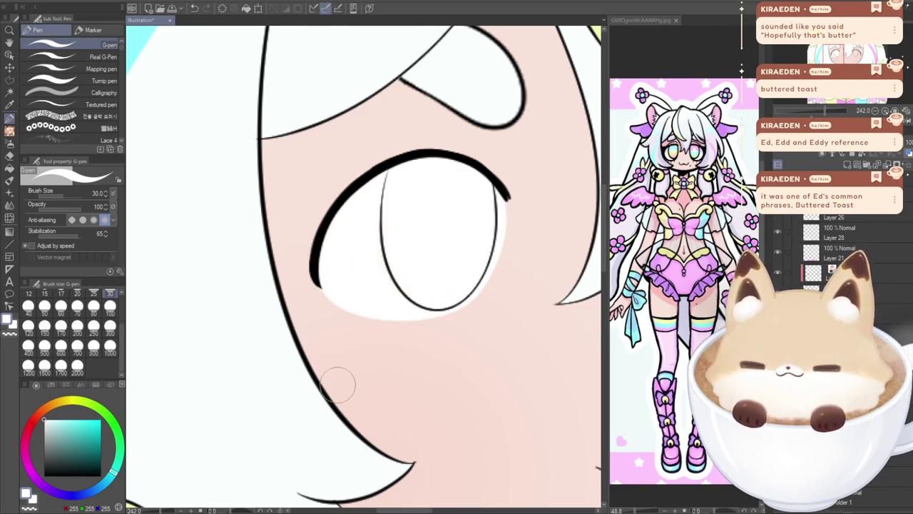
- Duplicate the painted eye white and flip the copy horizontally
left_click_drag(425, 511, 439, 495)
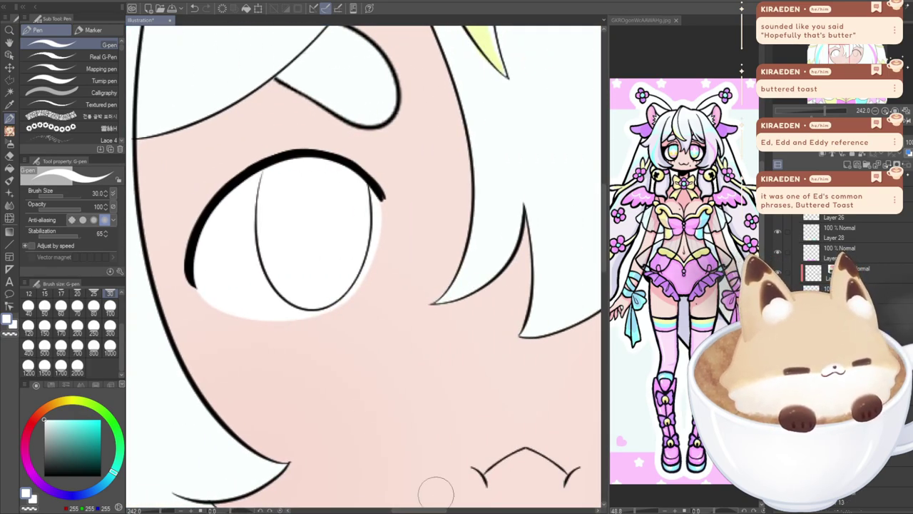
key("ctrl+t")
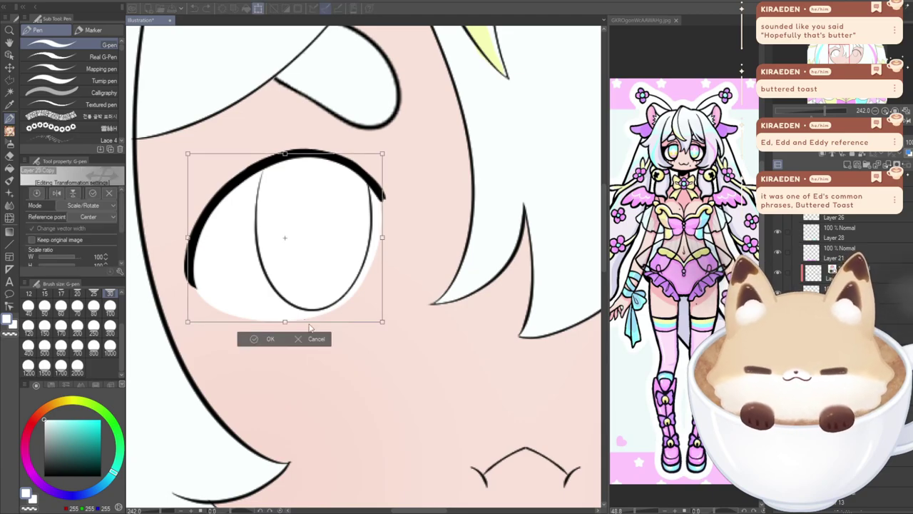
key("h")
left_click_drag(260, 298, 542, 297)
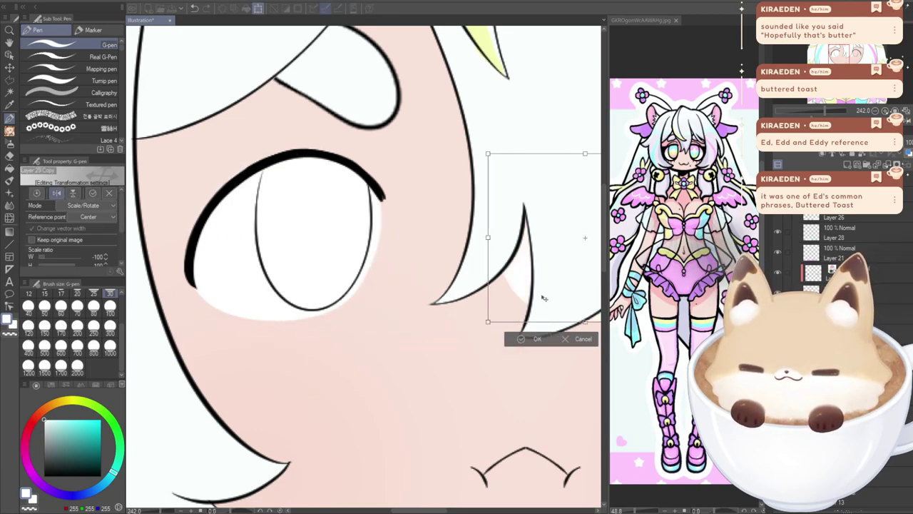
left_click_drag(421, 510, 448, 510)
left_click_drag(318, 299, 468, 311)
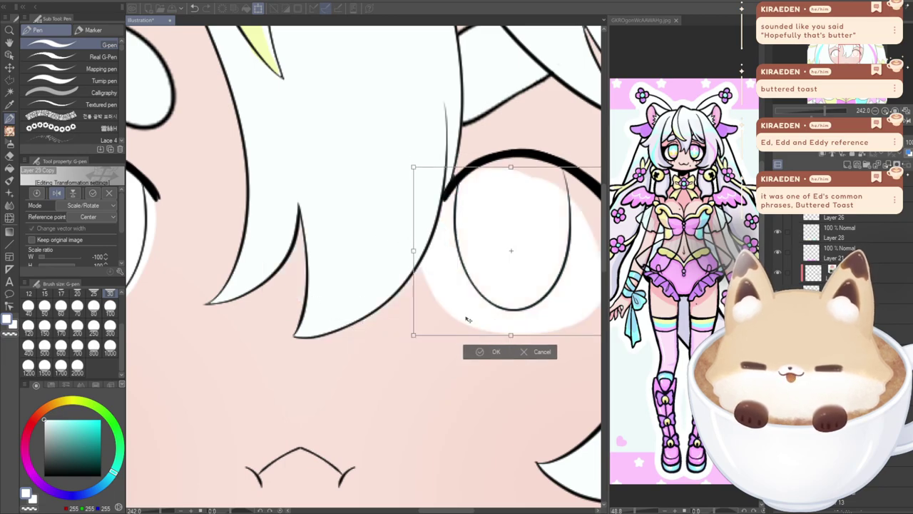
scroll(388, 361, "right", 3)
mouse_move(349, 307)
left_mouse_down()
mouse_move(391, 313)
mouse_move(353, 295)
mouse_move(400, 323)
mouse_move(182, 323)
mouse_move(341, 324)
left_mouse_up()
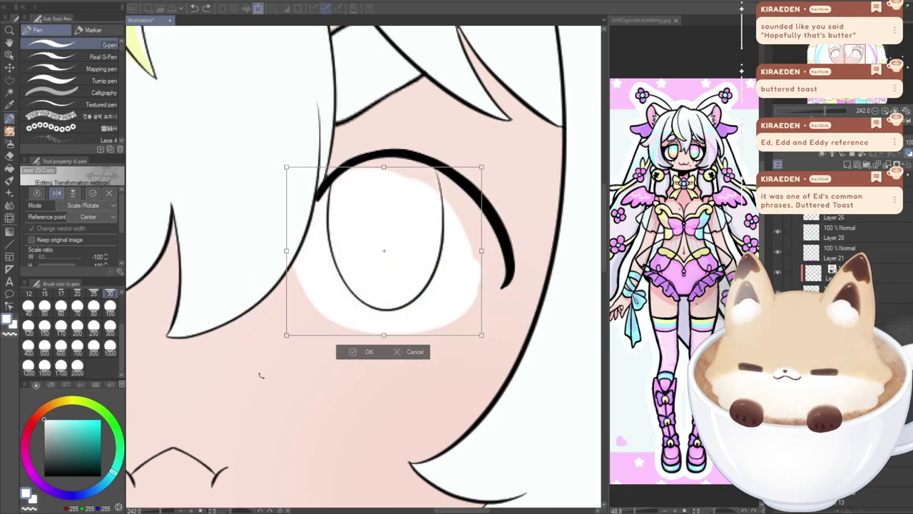
key("ctrl+z")
key("ctrl+z")
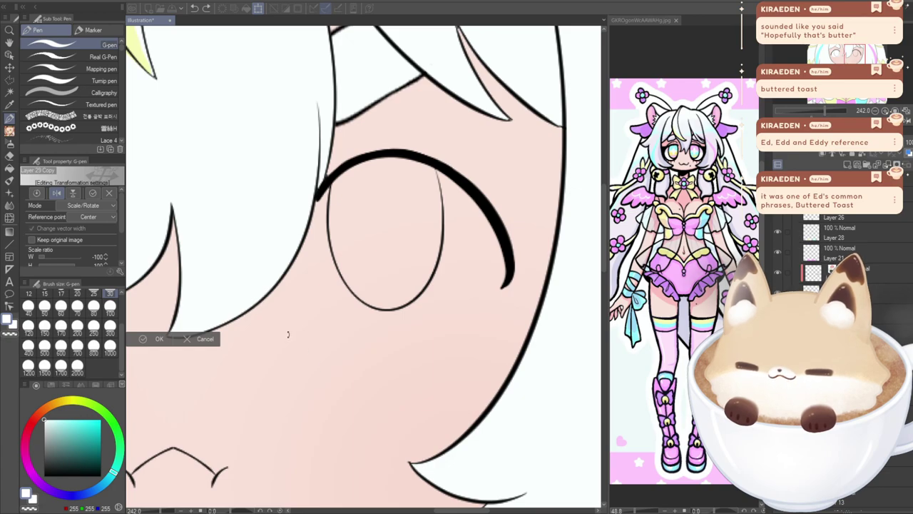
- Move the flipped eye white onto the right-hand eye, nudge it into alignment and apply the transformation
scroll(288, 335, "down", 4)
left_click_drag(477, 510, 448, 510)
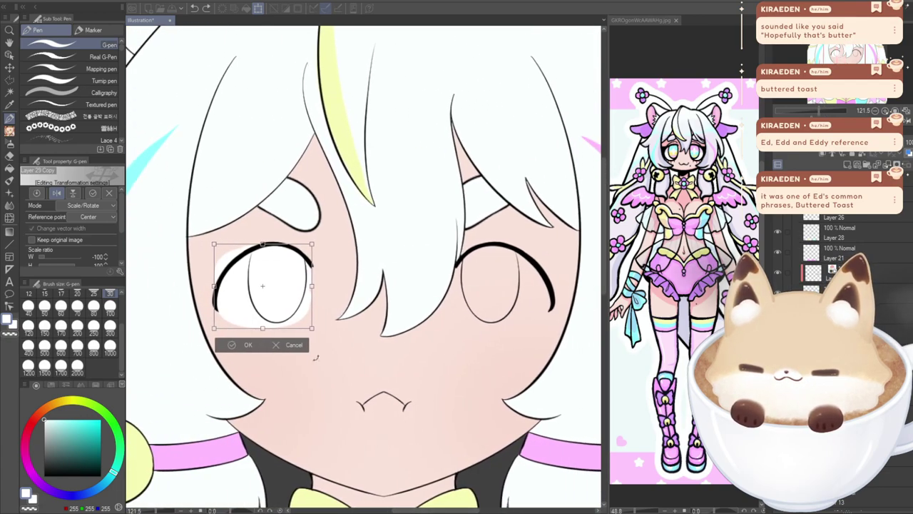
left_click_drag(240, 312, 481, 315)
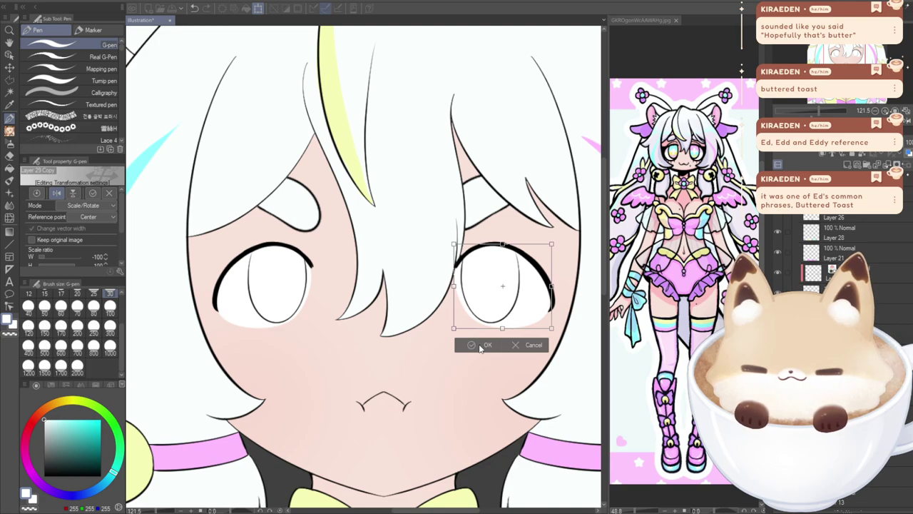
key("Right")
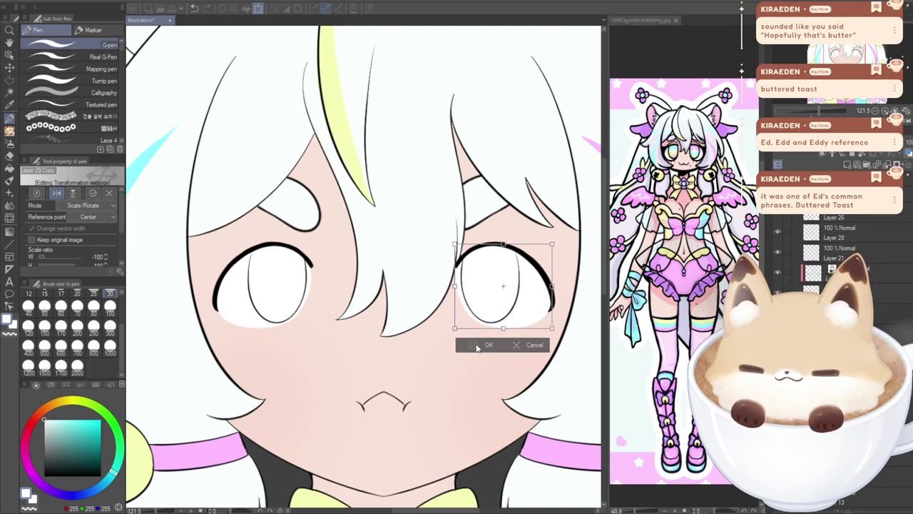
left_click(474, 345)
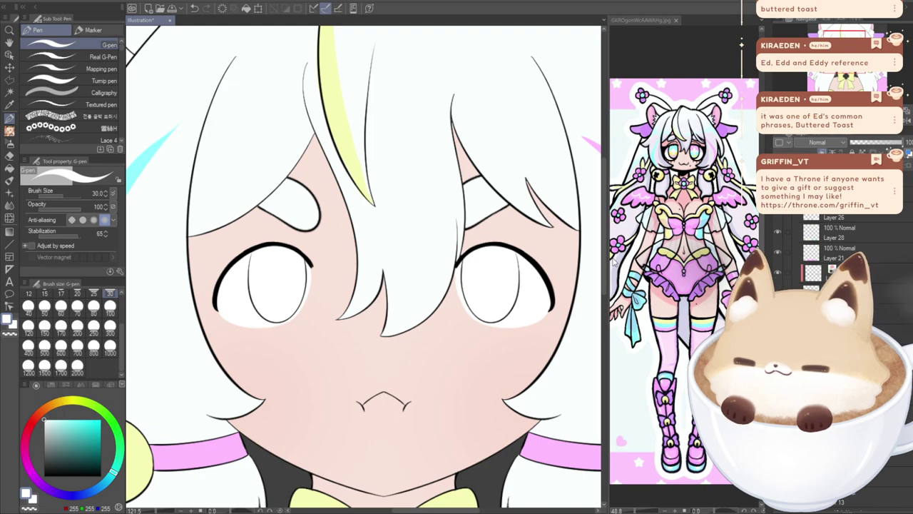
- Paint a top band in the left-hand iris and a middle band in the right-hand iris with cyan sampled from the hair streak
left_click(145, 163, "alt")
scroll(244, 268, "up", 5)
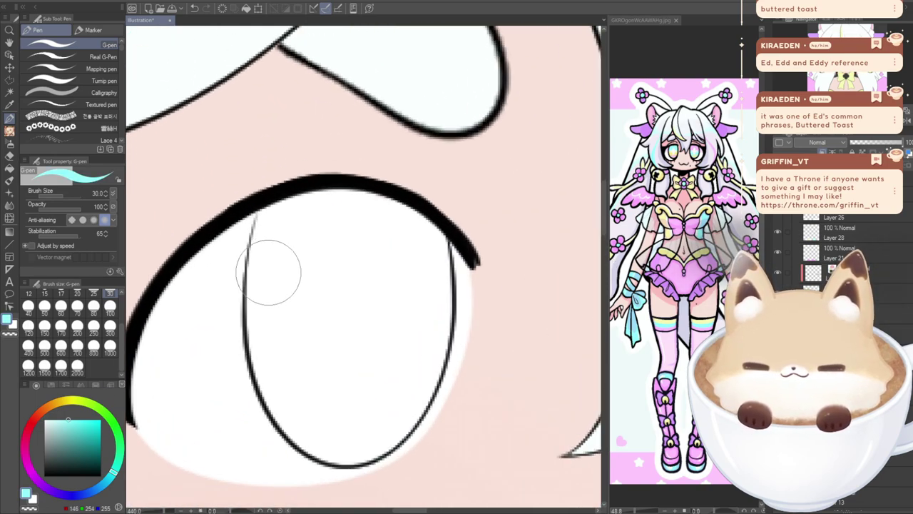
scroll(270, 271, "up", 2)
mouse_move(256, 260)
left_mouse_down()
mouse_move(430, 254)
mouse_move(507, 281)
mouse_move(493, 227)
mouse_move(442, 187)
mouse_move(349, 167)
mouse_move(250, 216)
mouse_move(249, 257)
mouse_move(281, 187)
mouse_move(388, 222)
mouse_move(269, 256)
mouse_move(262, 243)
mouse_move(357, 220)
mouse_move(497, 247)
mouse_move(290, 196)
mouse_move(259, 224)
mouse_move(334, 187)
mouse_move(465, 199)
mouse_move(487, 225)
left_mouse_up()
scroll(488, 225, "down", 3)
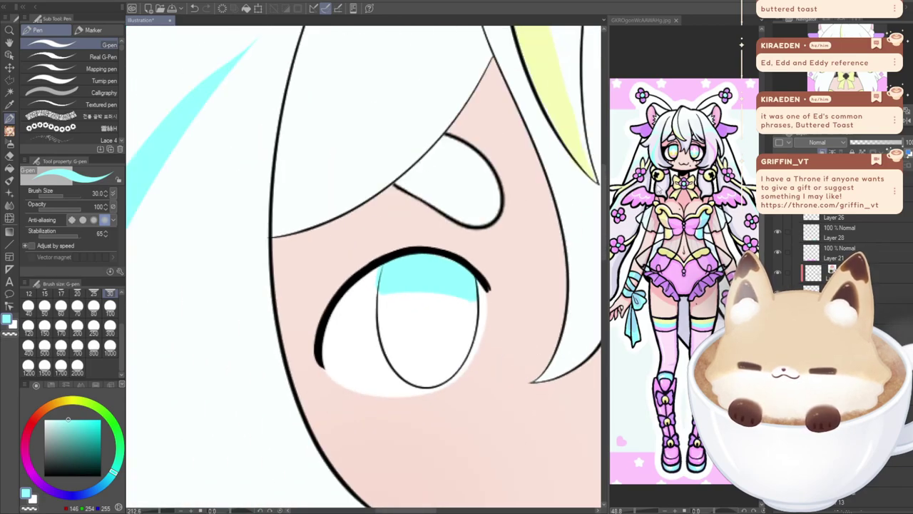
left_click_drag(581, 314, 136, 204)
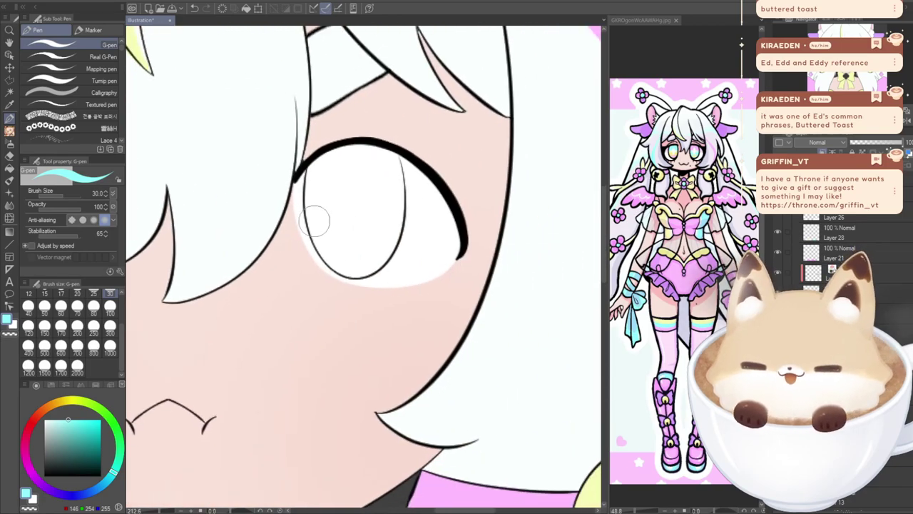
scroll(313, 221, "up", 2)
mouse_move(304, 215)
left_mouse_down()
mouse_move(429, 219)
mouse_move(441, 217)
mouse_move(446, 199)
mouse_move(443, 186)
mouse_move(392, 173)
mouse_move(301, 190)
mouse_move(309, 210)
mouse_move(440, 204)
mouse_move(326, 193)
left_mouse_up()
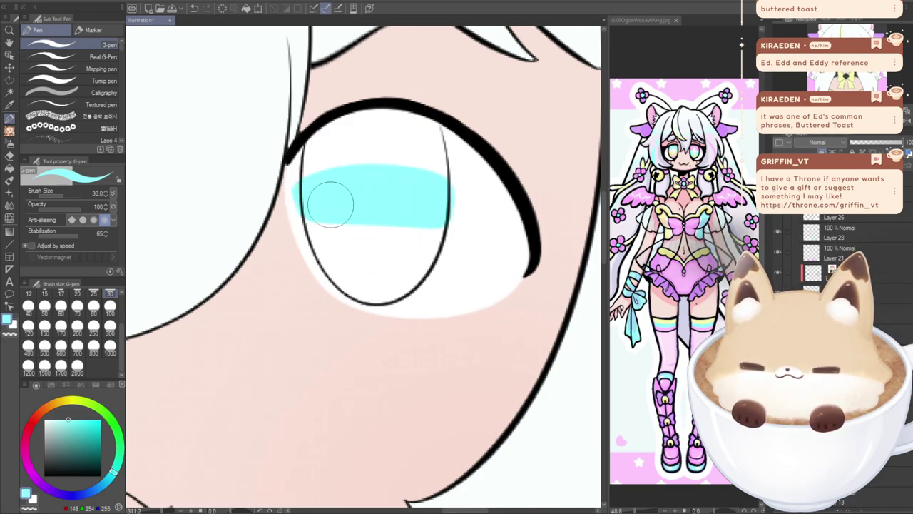
- Sample pale yellow from the artwork and paint the left-hand iris's middle band and the right-hand iris's lower part
left_click_drag(853, 57, 829, 47)
left_click(353, 80, "alt")
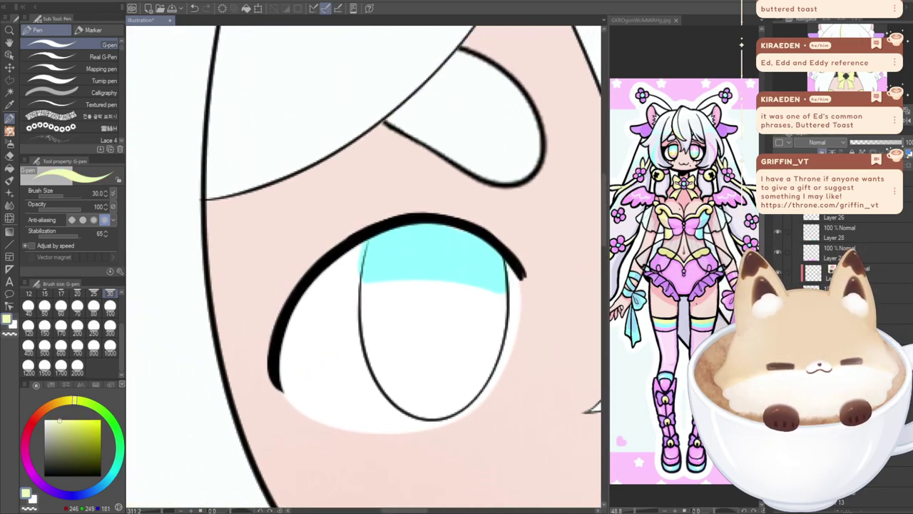
left_click_drag(383, 292, 489, 306)
mouse_move(367, 293)
left_mouse_down()
mouse_move(482, 293)
mouse_move(503, 303)
mouse_move(501, 336)
mouse_move(489, 347)
mouse_move(381, 341)
mouse_move(365, 335)
mouse_move(365, 299)
mouse_move(358, 310)
mouse_move(447, 337)
mouse_move(496, 315)
mouse_move(386, 307)
left_mouse_up()
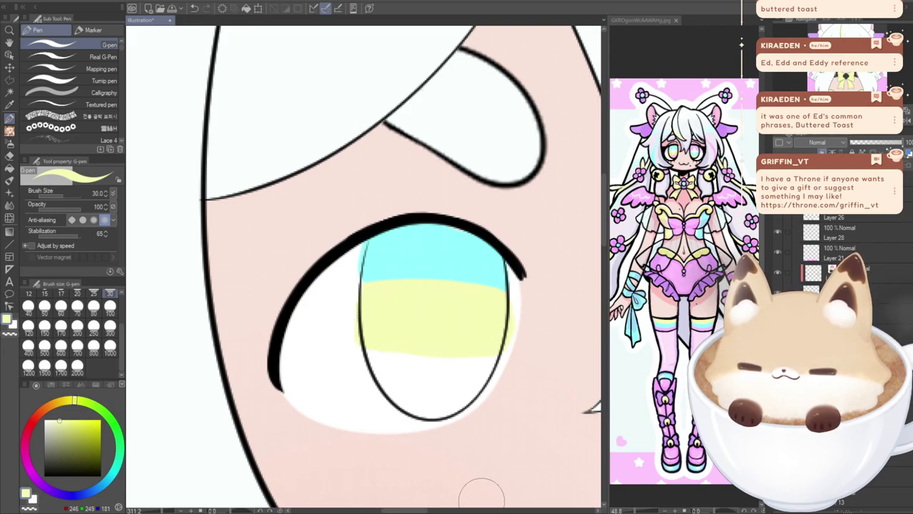
mouse_move(414, 511)
left_mouse_down()
mouse_move(513, 503)
mouse_move(474, 502)
left_mouse_up()
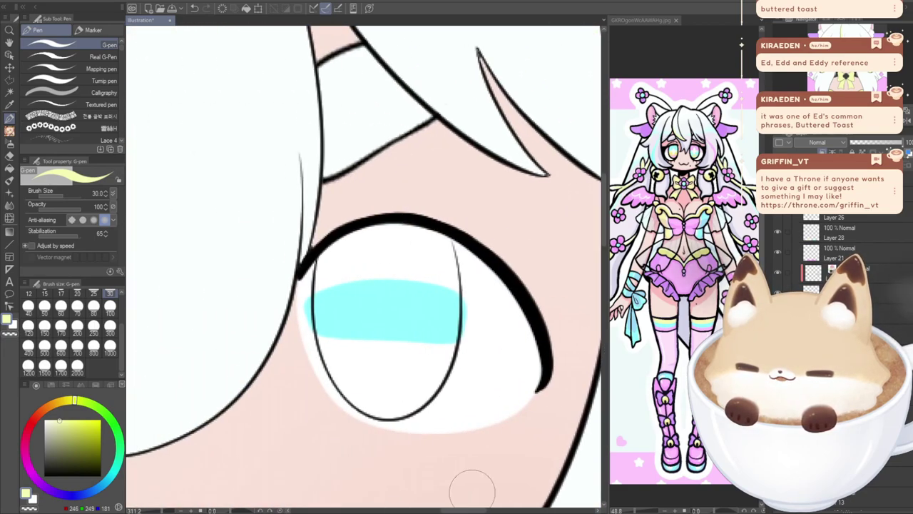
mouse_move(326, 334)
left_mouse_down()
mouse_move(365, 397)
mouse_move(387, 403)
mouse_move(426, 382)
mouse_move(449, 350)
mouse_move(329, 349)
mouse_move(376, 409)
mouse_move(410, 407)
mouse_move(431, 367)
mouse_move(356, 361)
mouse_move(384, 385)
left_mouse_up()
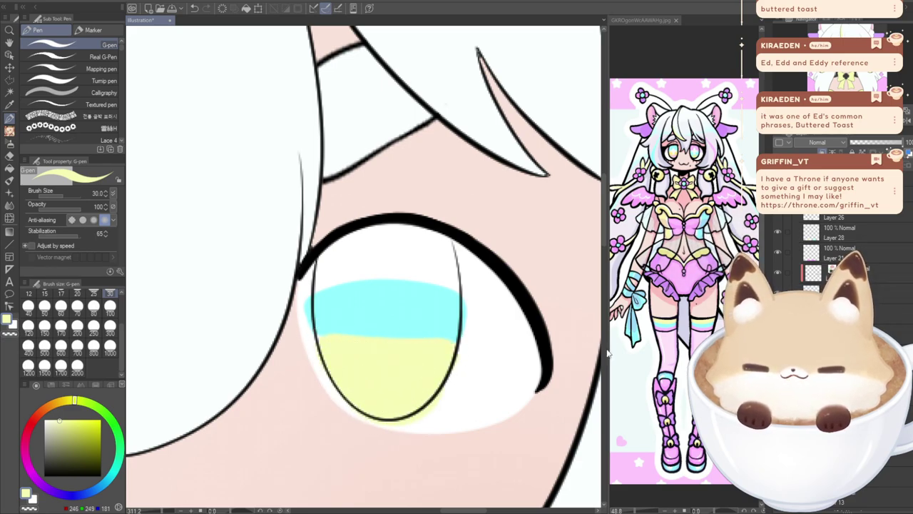
- Sample light pink from the artwork and paint the left-hand iris's lower part and the right-hand iris's top band
left_click(861, 58)
left_click(508, 199, "alt")
left_click_drag(852, 57, 843, 58)
mouse_move(425, 285)
left_mouse_down()
mouse_move(544, 290)
mouse_move(480, 338)
mouse_move(413, 280)
mouse_move(423, 260)
mouse_move(424, 286)
mouse_move(440, 315)
mouse_move(478, 343)
mouse_move(536, 321)
mouse_move(550, 291)
mouse_move(421, 285)
mouse_move(472, 328)
mouse_move(530, 305)
mouse_move(499, 322)
left_mouse_up()
key("ctrl+z")
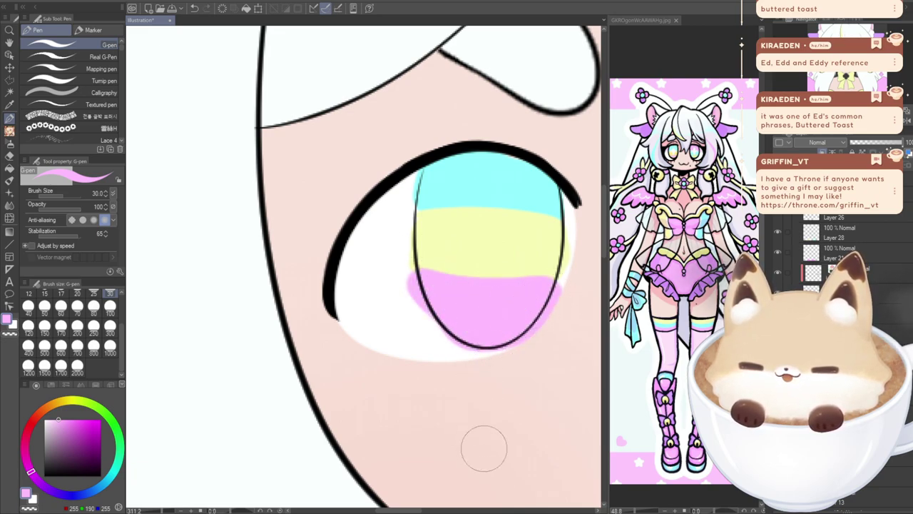
left_click_drag(404, 511, 473, 511)
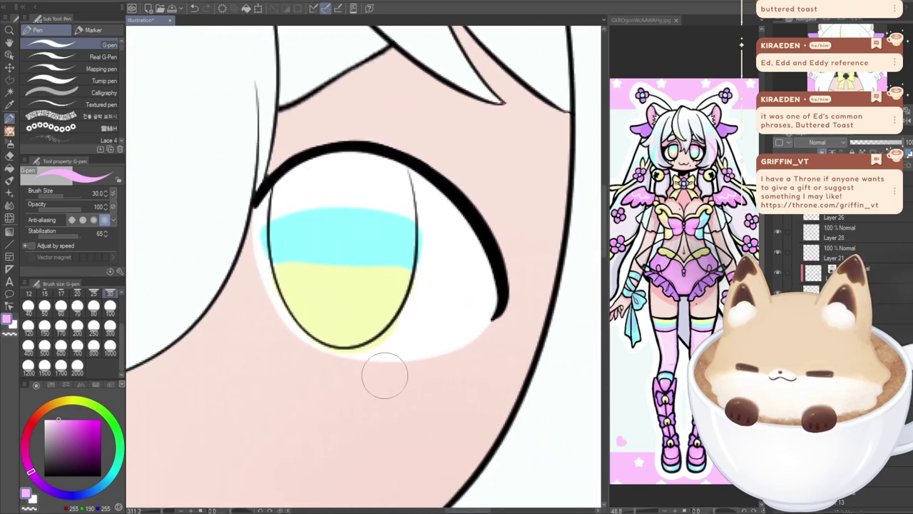
mouse_move(271, 214)
left_mouse_down()
mouse_move(365, 204)
mouse_move(411, 218)
mouse_move(413, 197)
mouse_move(392, 162)
mouse_move(336, 155)
mouse_move(274, 192)
mouse_move(371, 177)
mouse_move(404, 184)
left_mouse_up()
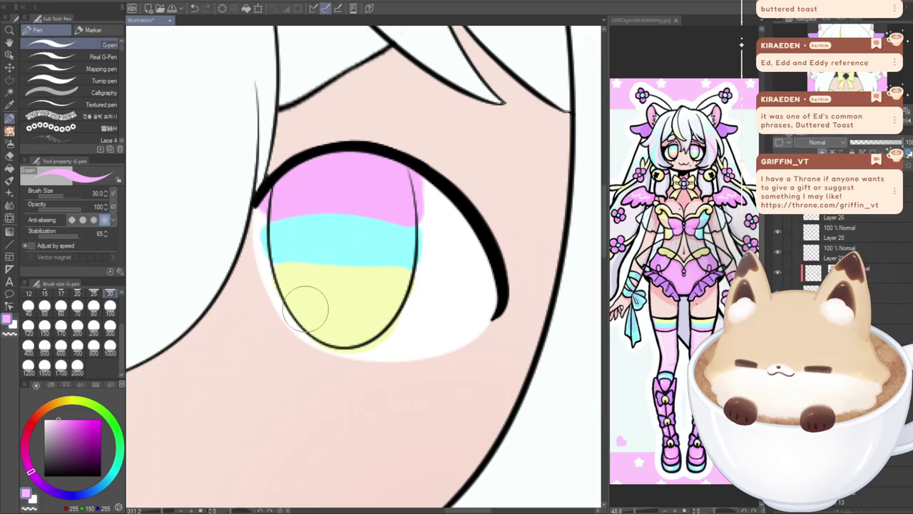
- Draw a white cross-shaped pupil in the centre of the left-hand iris with the G-pen, redoing strokes until they fit
left_click_drag(143, 285, 778, 289)
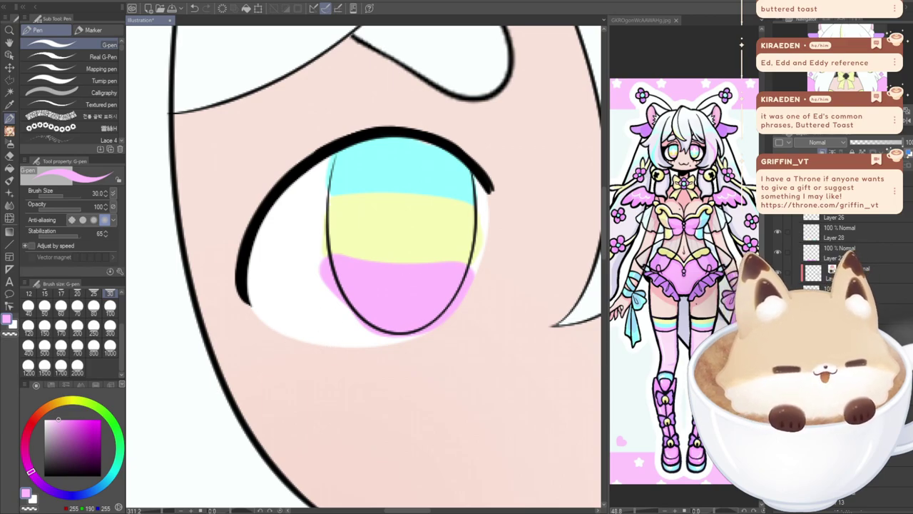
key("x")
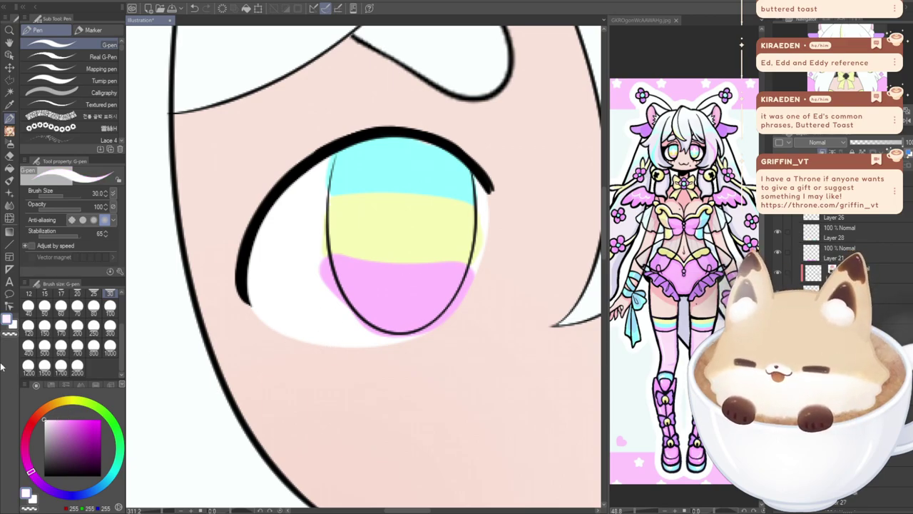
left_click_drag(404, 177, 405, 291)
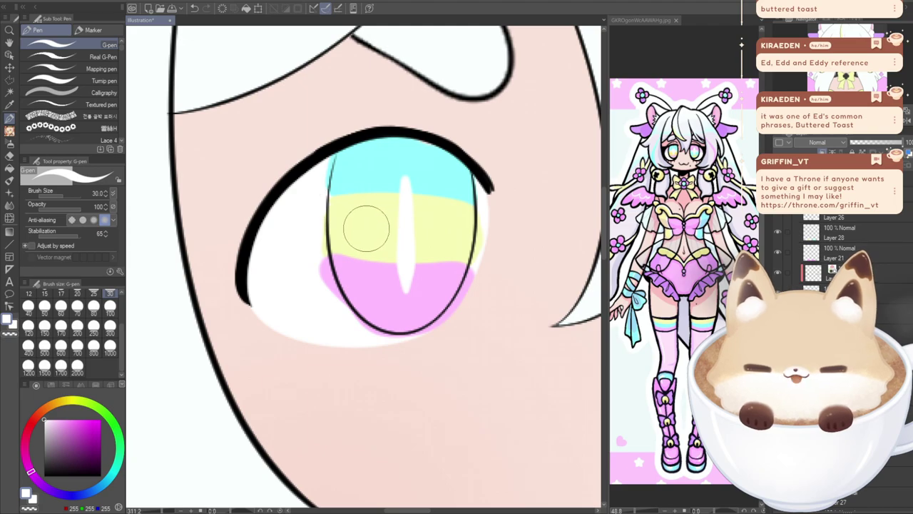
key("ctrl+z")
left_click_drag(401, 277, 399, 279)
key("ctrl+z")
left_click_drag(401, 182, 394, 276)
mouse_move(436, 228)
left_mouse_down()
mouse_move(360, 229)
mouse_move(421, 232)
left_mouse_up()
key("ctrl+z")
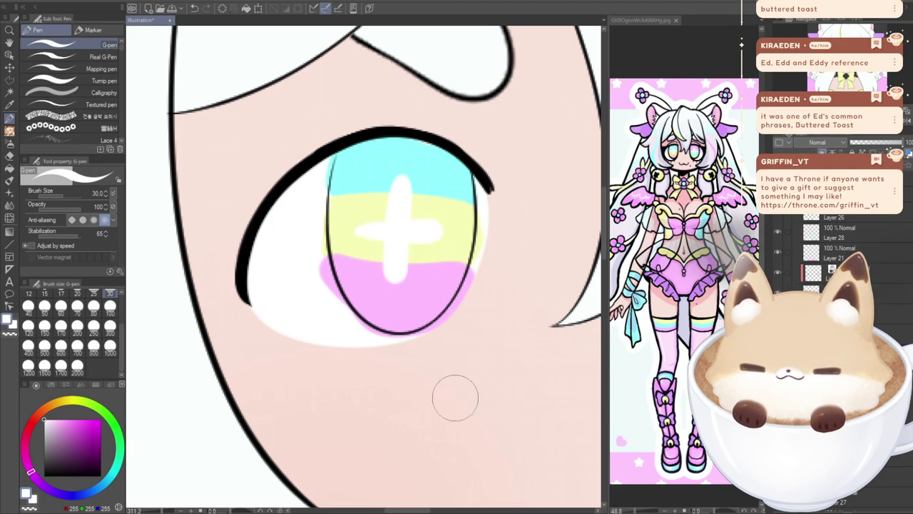
- Redraw the horizontal bar of the white cross-shaped pupil in the left-hand iris, undoing strokes that do not fit
key("ctrl+z")
mouse_move(359, 230)
left_mouse_down()
mouse_move(431, 232)
mouse_move(350, 226)
left_mouse_up()
key("ctrl+z")
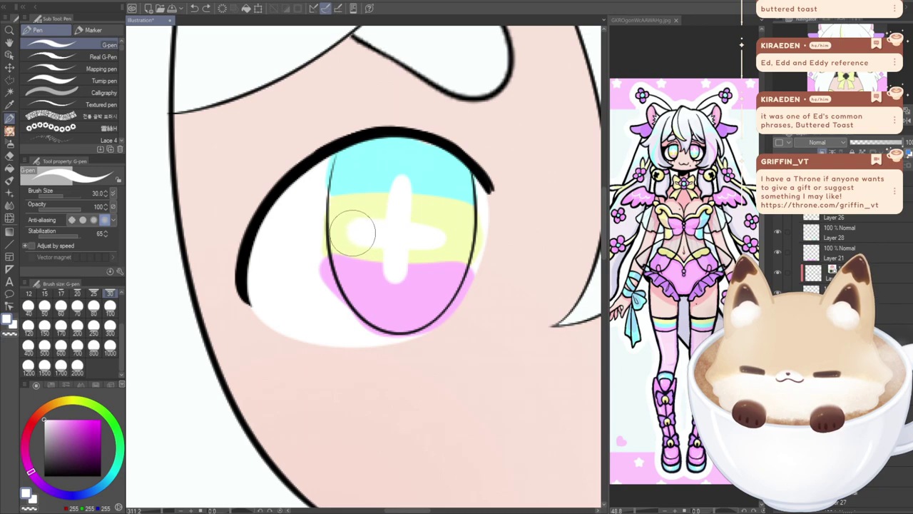
key("ctrl+z")
left_click_drag(437, 230, 358, 229)
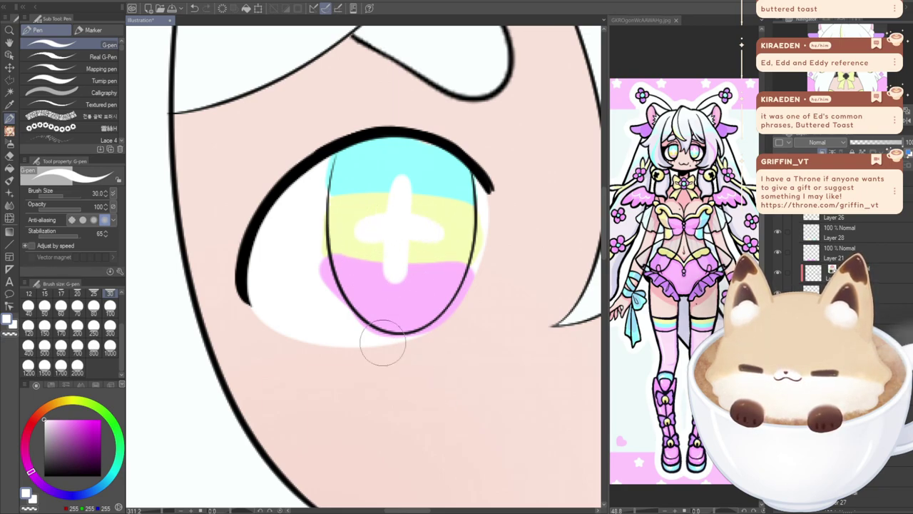
- Draw a matching white cross-shaped pupil in the centre of the right-hand iris with the G-pen
mouse_move(429, 510)
left_mouse_down()
mouse_move(491, 502)
mouse_move(481, 499)
left_mouse_up()
left_click_drag(406, 174, 400, 273)
left_click_drag(361, 222, 443, 222)
scroll(373, 293, "down", 5)
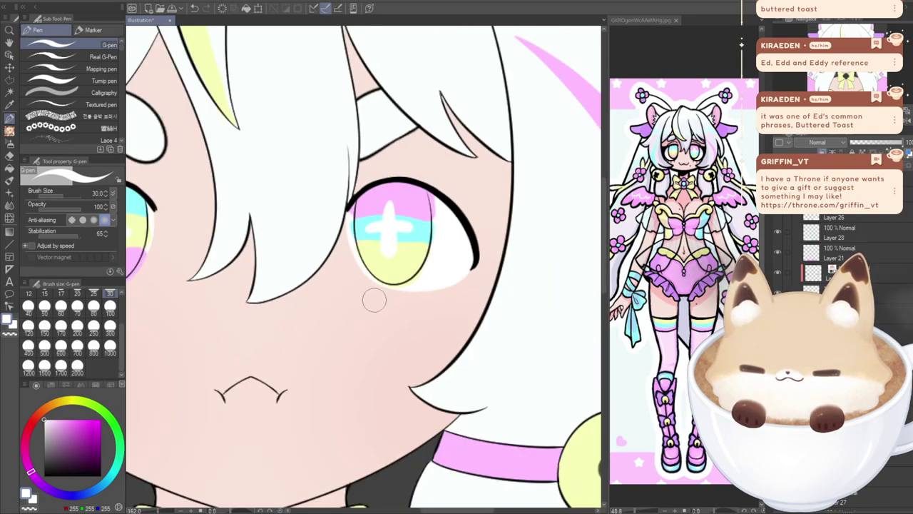
left_click_drag(342, 300, 491, 303)
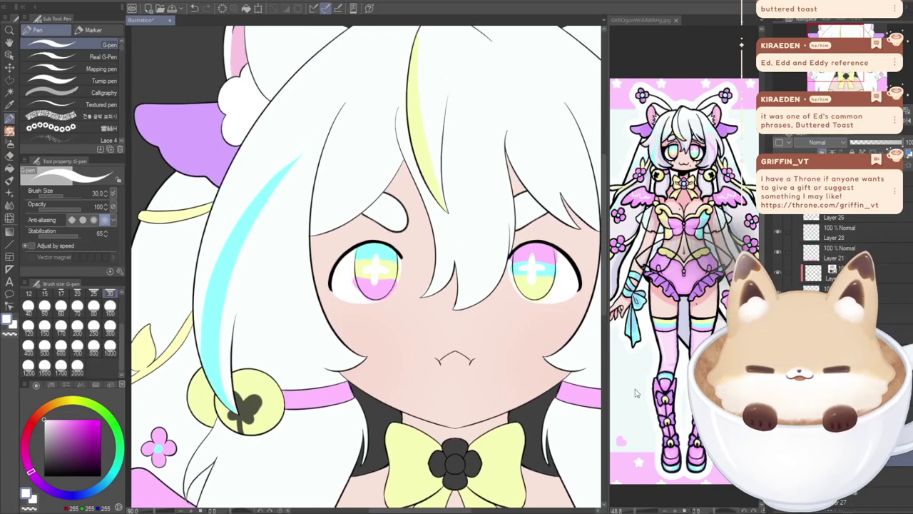
- Erase the colour spilling around the left-hand iris outline and past the right-hand iris's outer edge with the Hard eraser
left_click(10, 156)
left_click_drag(343, 300, 383, 236)
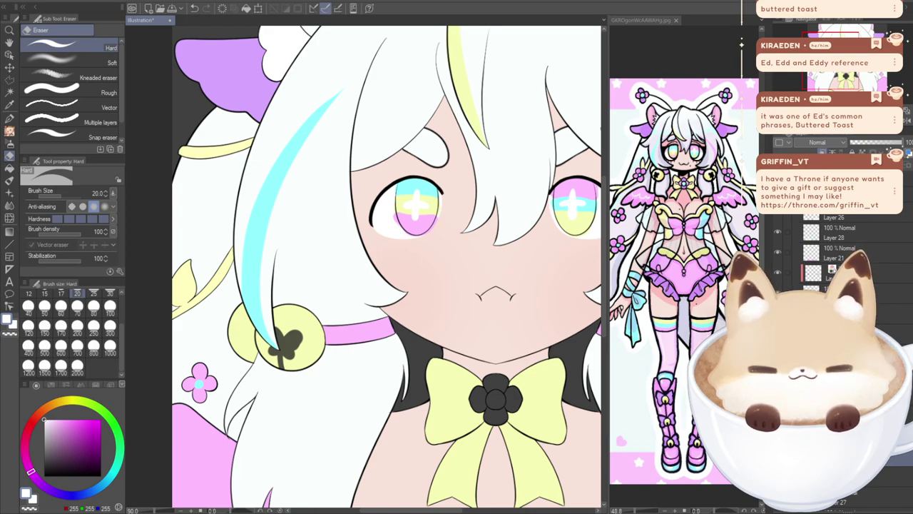
scroll(412, 208, "up", 5)
left_click_drag(411, 191, 420, 247)
left_click_drag(417, 119, 407, 153)
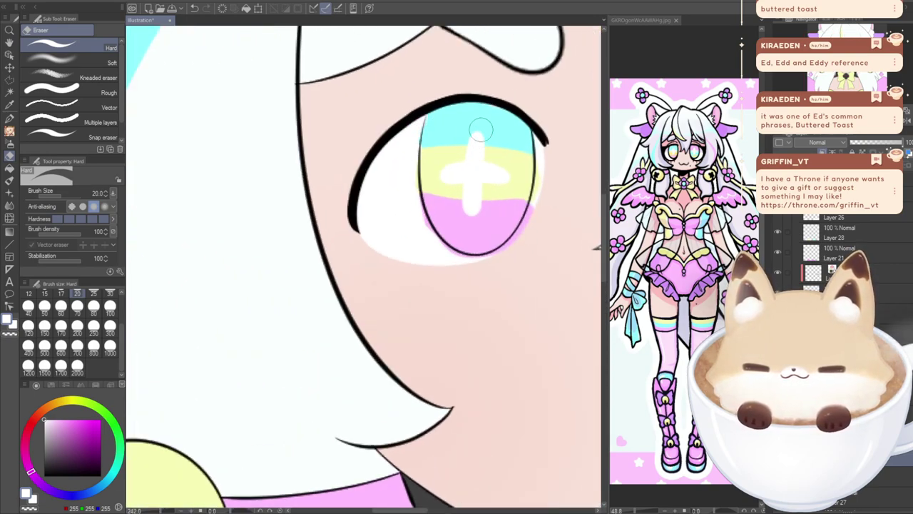
left_click_drag(541, 154, 532, 219)
mouse_move(539, 173)
left_mouse_down()
mouse_move(532, 211)
mouse_move(505, 258)
left_mouse_up()
left_click_drag(531, 211, 493, 273)
left_click_drag(417, 204, 446, 262)
mouse_move(428, 230)
left_mouse_down()
mouse_move(478, 277)
mouse_move(493, 267)
left_mouse_up()
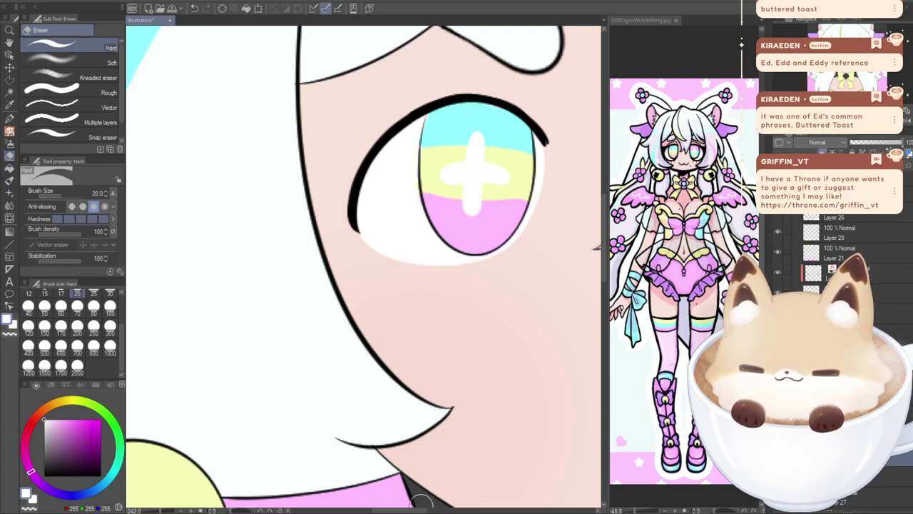
left_click_drag(402, 510, 471, 510)
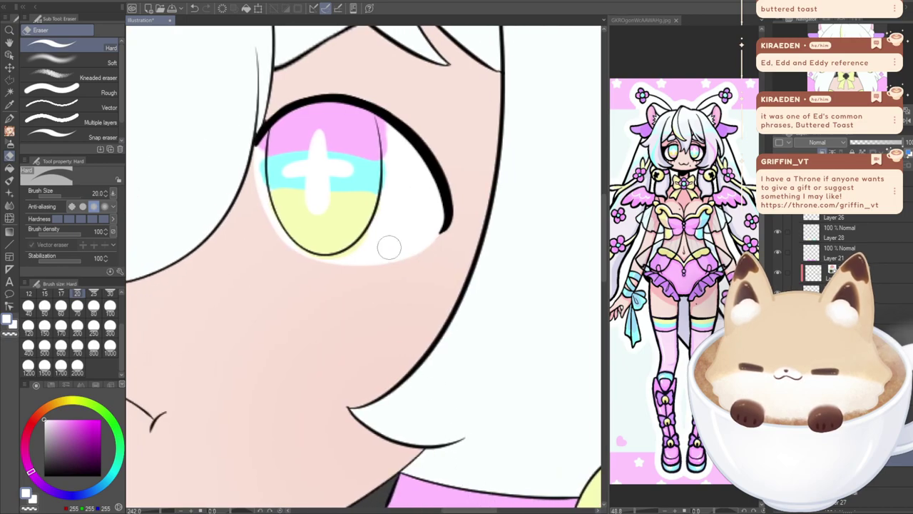
mouse_move(388, 162)
left_mouse_down()
mouse_move(387, 118)
mouse_move(378, 197)
left_mouse_up()
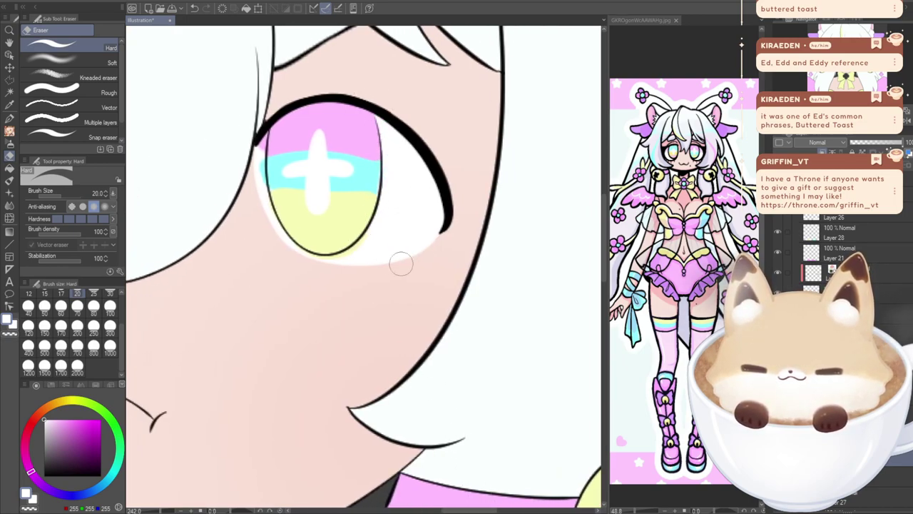
- Sample the cyan from the left-hand iris and reshape the lower edge of its top band with the G-pen
left_click(9, 118)
left_click(833, 53)
scroll(364, 267, "left", 1)
left_click_drag(442, 300, 273, 231)
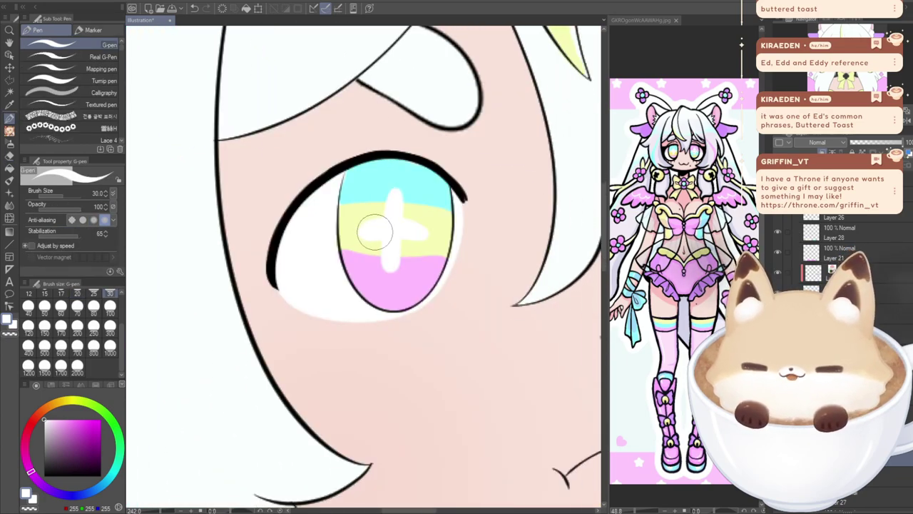
left_click(361, 187, "alt")
scroll(338, 202, "up", 4)
left_click_drag(487, 204, 515, 221)
left_click_drag(350, 198, 317, 197)
- Sample the pale yellow and repaint the upper and lower edges of the left-hand iris's middle band as smooth curves
left_click(487, 237, "alt")
left_click_drag(392, 210, 331, 226)
left_click(454, 312, "alt")
left_click(466, 264, "alt")
mouse_move(512, 298)
left_mouse_down()
mouse_move(337, 268)
mouse_move(321, 276)
mouse_move(438, 296)
mouse_move(508, 294)
mouse_move(453, 280)
mouse_move(336, 285)
left_mouse_up()
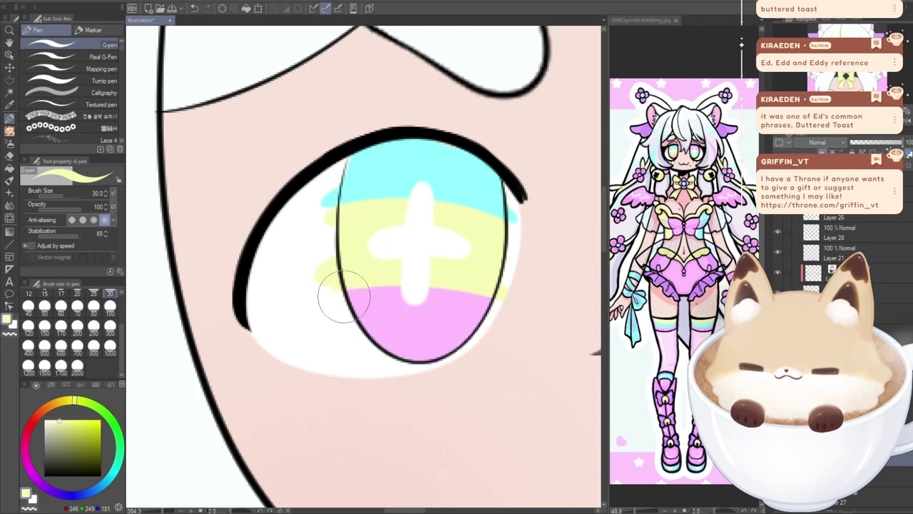
- Erase the cyan and yellow overspill on both sides of the left-hand iris, setting the Hard eraser to size 15
key("e")
left_click_drag(327, 191, 322, 199)
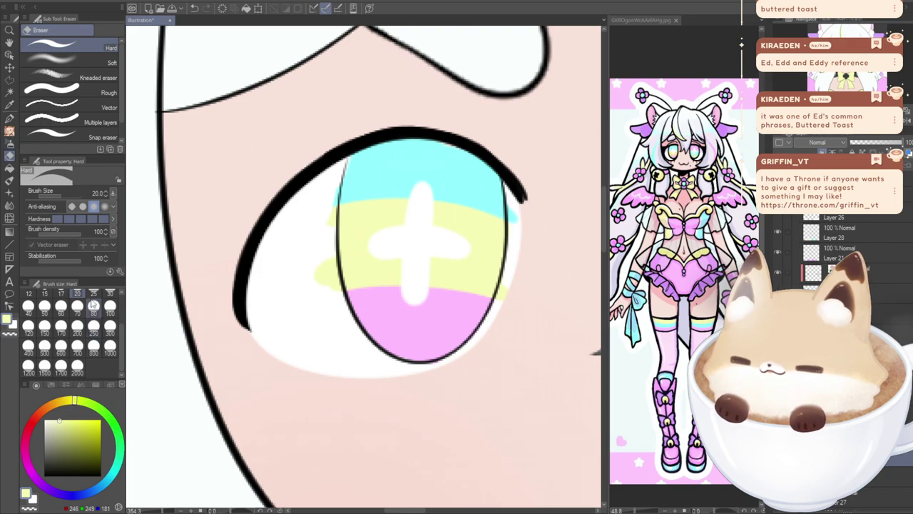
scroll(46, 310, "up", 2)
left_click(44, 328)
mouse_move(338, 179)
left_mouse_down()
mouse_move(324, 235)
mouse_move(328, 209)
mouse_move(322, 225)
mouse_move(345, 343)
left_mouse_up()
mouse_move(512, 193)
left_mouse_down()
mouse_move(515, 222)
mouse_move(510, 193)
mouse_move(515, 265)
left_mouse_up()
mouse_move(504, 301)
left_mouse_down()
mouse_move(479, 355)
mouse_move(326, 270)
mouse_move(143, 300)
left_mouse_up()
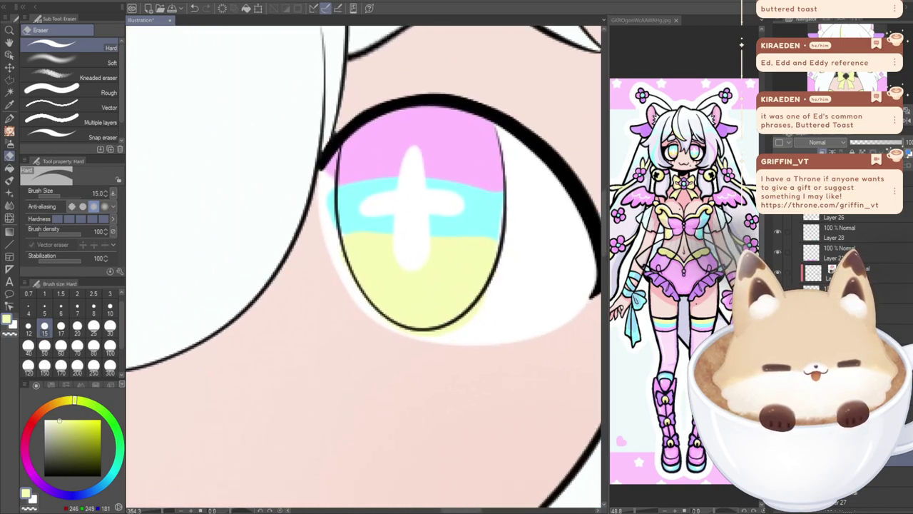
- Paint a curved pale yellow G-pen stroke across the right-hand iris near the boundary of its pink and cyan bands
left_click(9, 122)
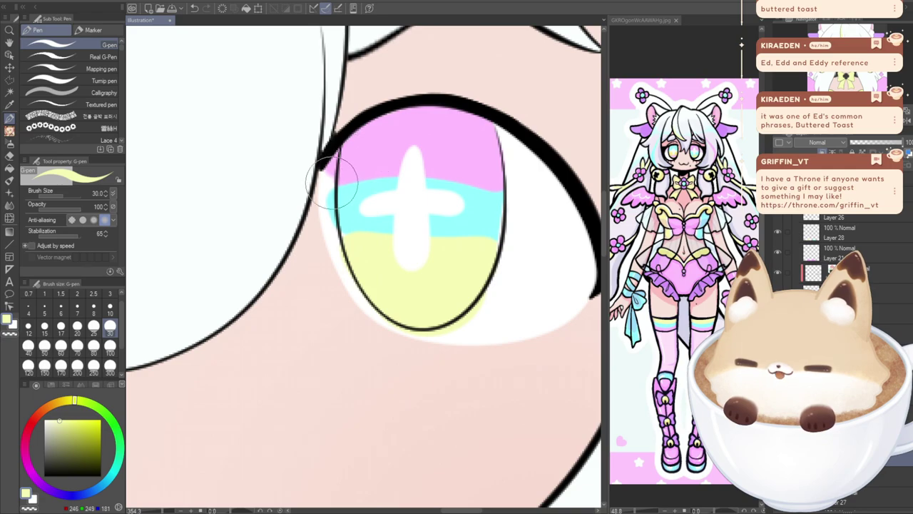
left_click_drag(325, 171, 542, 181)
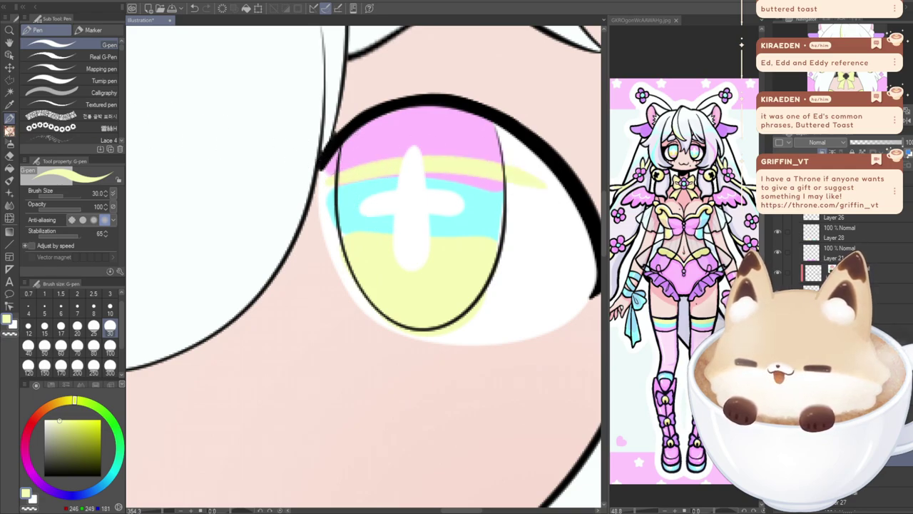
- Remove the yellow streak across the iris and extend the pink upper band with a stroke along its lower edge
left_click(418, 151, "alt")
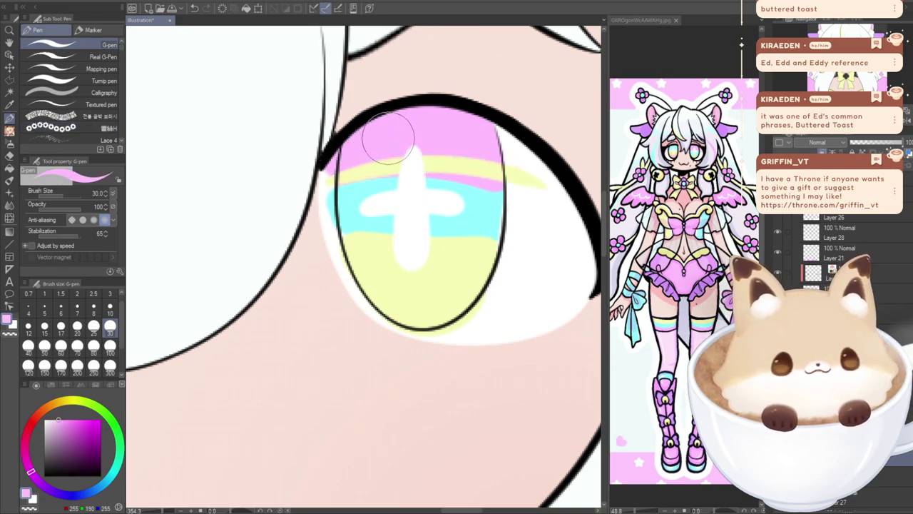
key("ctrl+z")
mouse_move(330, 181)
left_mouse_down()
mouse_move(423, 170)
mouse_move(535, 187)
left_mouse_up()
- Paint the iris's middle band in the sampled cyan, shaping curved edges against the pink above and the yellow below
left_click(332, 203, "alt")
mouse_move(328, 194)
left_mouse_down()
mouse_move(368, 179)
mouse_move(526, 191)
left_mouse_up()
key("ctrl+z")
mouse_move(331, 207)
left_mouse_down()
mouse_move(349, 190)
mouse_move(496, 173)
mouse_move(478, 201)
mouse_move(329, 200)
mouse_move(417, 183)
mouse_move(525, 194)
left_mouse_up()
key("ctrl+z")
mouse_move(328, 246)
left_mouse_down()
mouse_move(487, 236)
mouse_move(337, 256)
mouse_move(461, 236)
mouse_move(528, 247)
left_mouse_up()
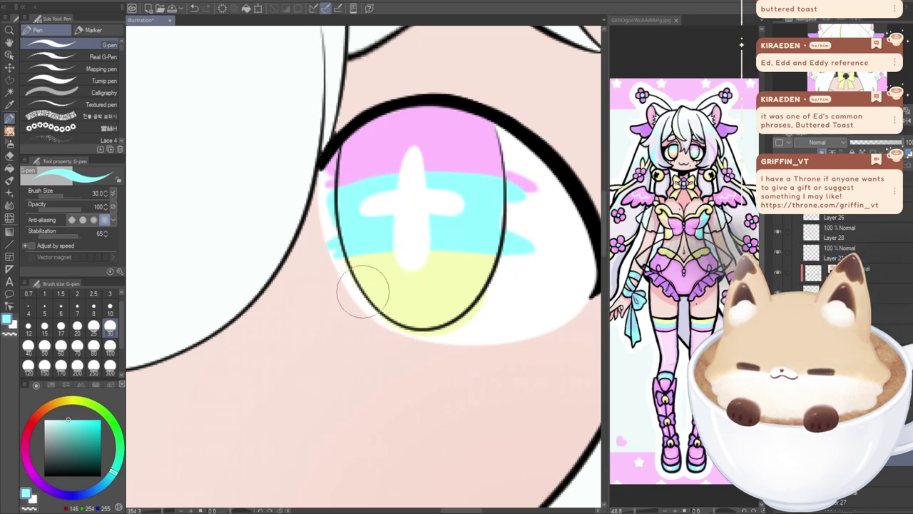
mouse_move(336, 271)
left_mouse_down()
mouse_move(490, 244)
mouse_move(317, 265)
left_mouse_up()
key("ctrl+z")
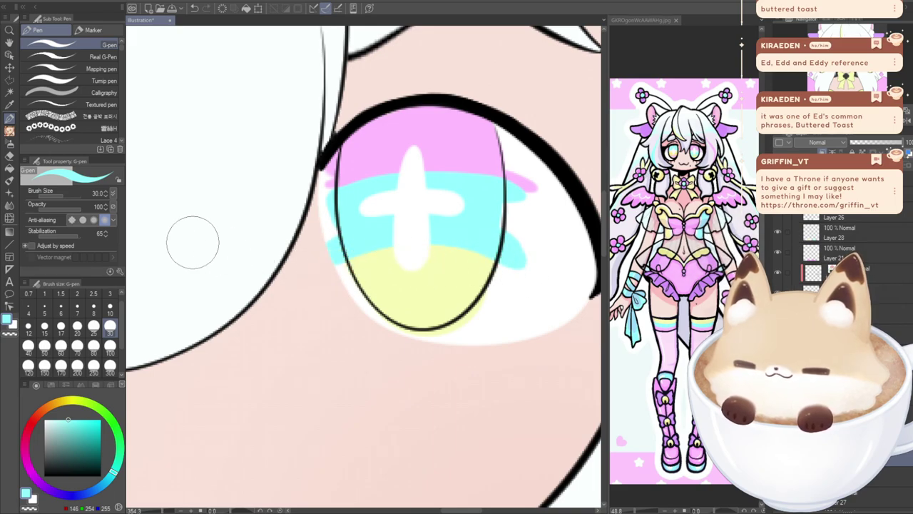
- Erase the pink, cyan and yellow paint that spills outside the iris outline with the Hard eraser
key("e")
mouse_move(517, 170)
left_mouse_down()
mouse_move(531, 189)
mouse_move(515, 182)
mouse_move(508, 285)
mouse_move(520, 262)
mouse_move(424, 344)
mouse_move(435, 338)
mouse_move(407, 347)
mouse_move(377, 326)
mouse_move(320, 238)
mouse_move(331, 270)
mouse_move(318, 183)
mouse_move(327, 153)
mouse_move(313, 246)
left_mouse_up()
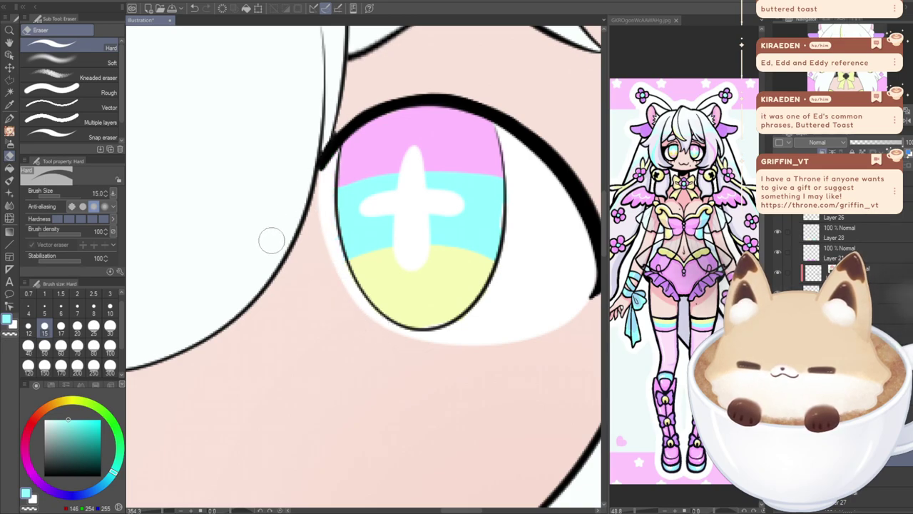
scroll(335, 337, "down", 3)
mouse_move(535, 266)
left_mouse_down()
mouse_move(640, 265)
mouse_move(683, 227)
left_mouse_up()
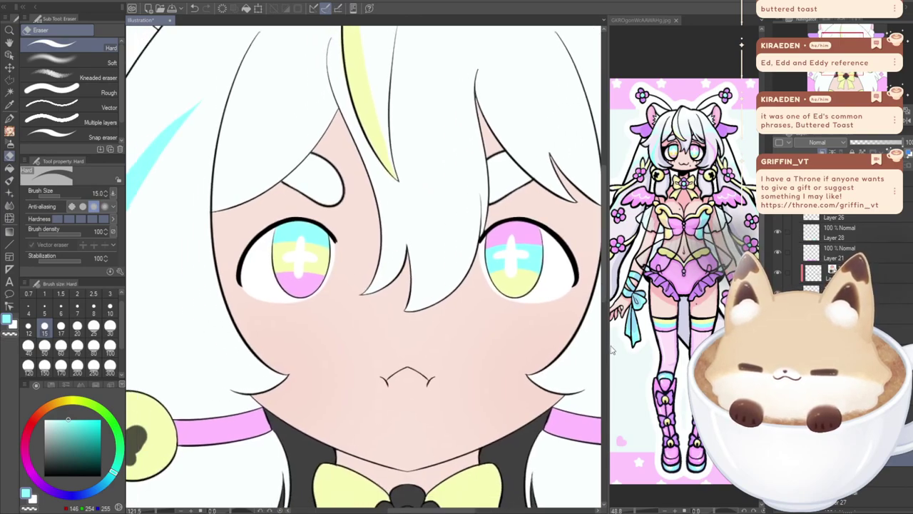
- Check the banded iris up close and compare both eyes with the rest of the character's face, hair and bow
scroll(508, 241, "up", 5)
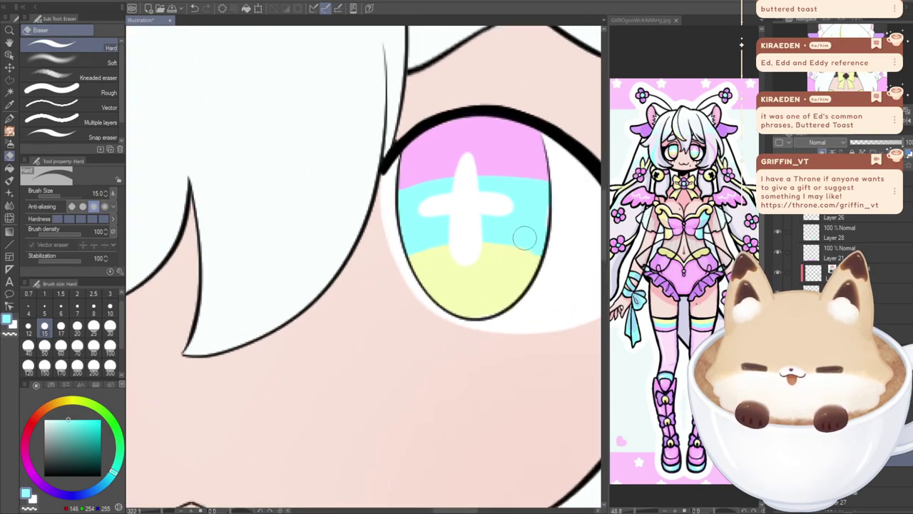
key("p")
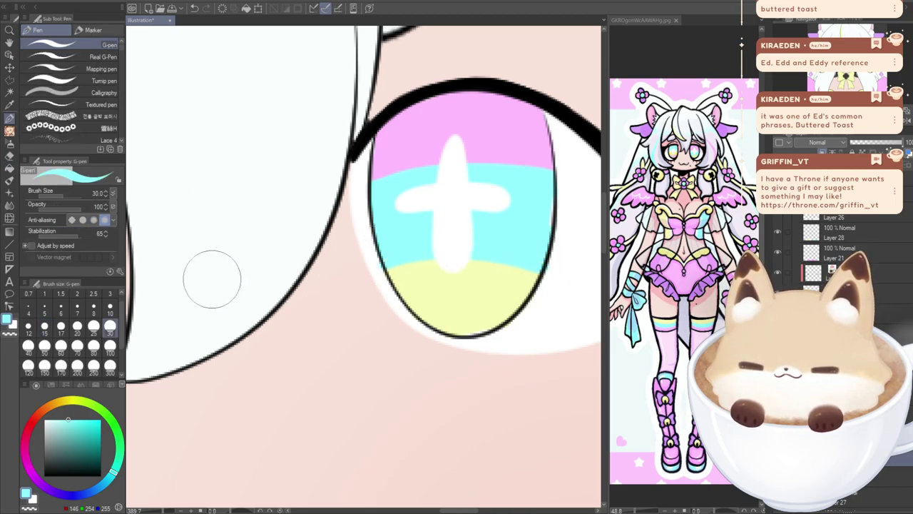
left_click(8, 160)
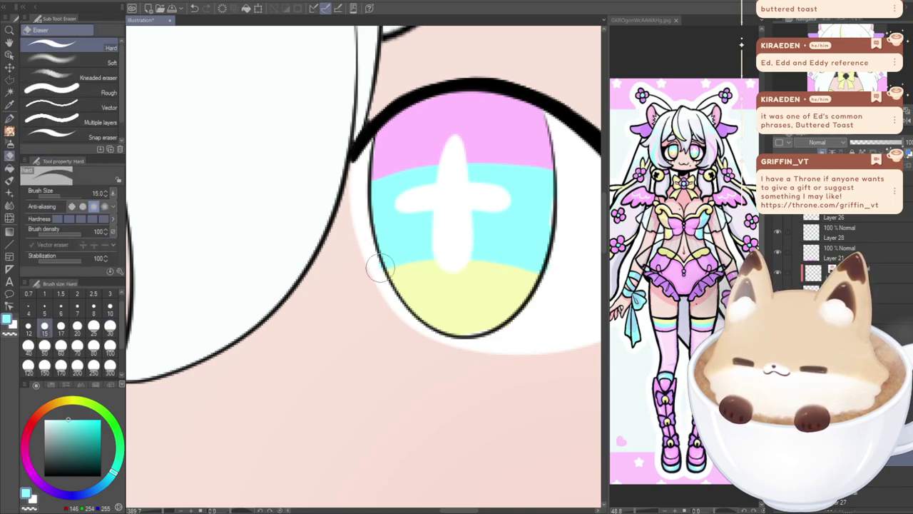
scroll(393, 322, "down", 3)
left_click_drag(342, 342, 430, 224)
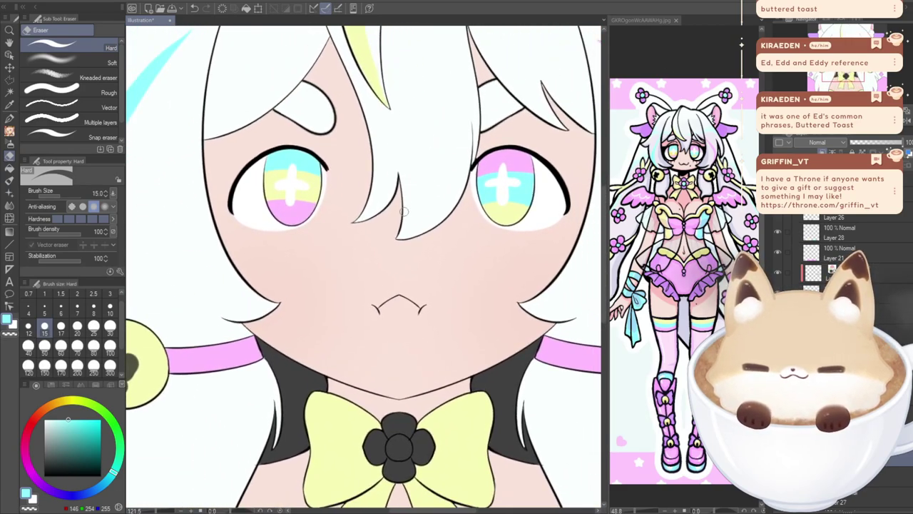
scroll(403, 211, "down", 1)
left_click_drag(400, 478, 325, 4)
left_click_drag(844, 70, 846, 51)
scroll(378, 217, "down", 2)
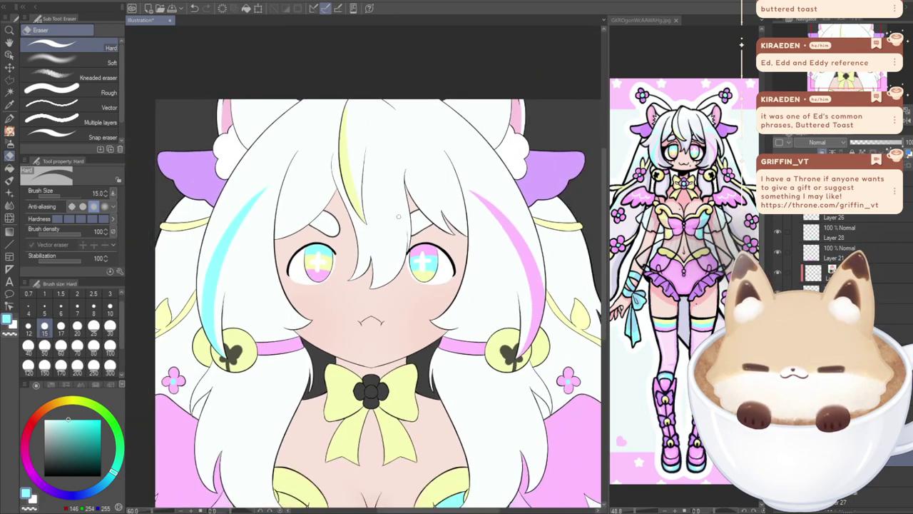
left_click_drag(377, 216, 340, 144)
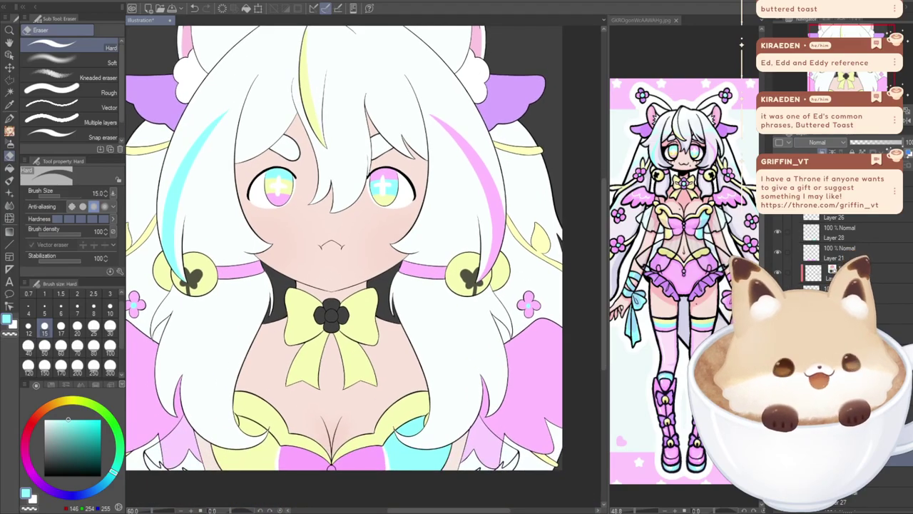
left_click_drag(340, 250, 398, 250)
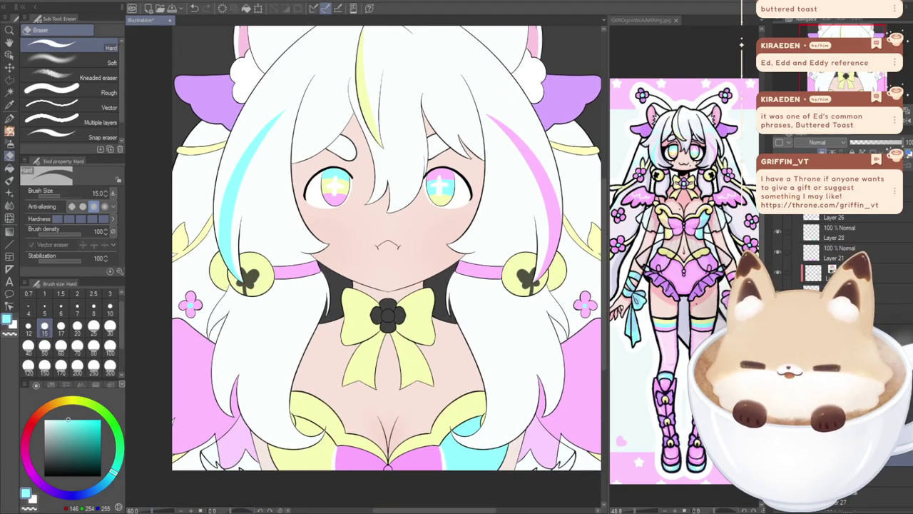
scroll(386, 248, "down", 2)
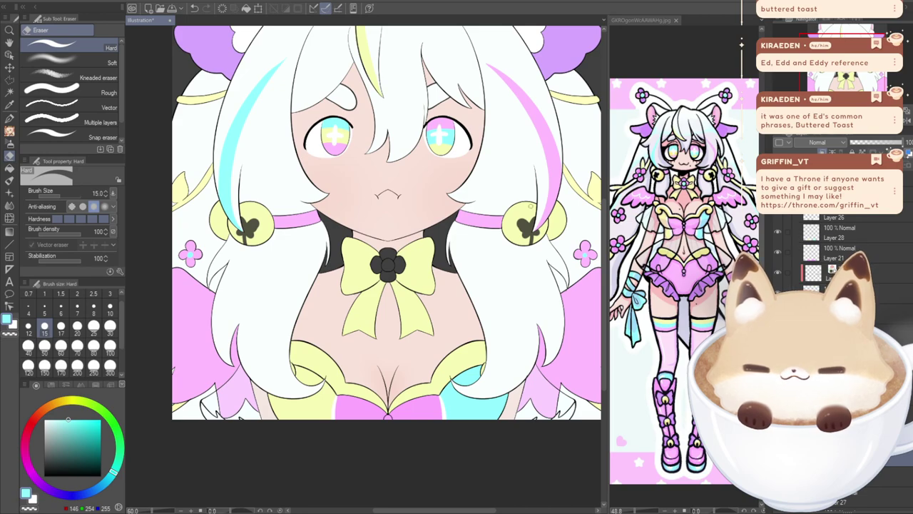
- Fill the upper and lower petals of the bow's flower with the purple sampled from the ear wing, on Layer 32
left_click(577, 51, "alt")
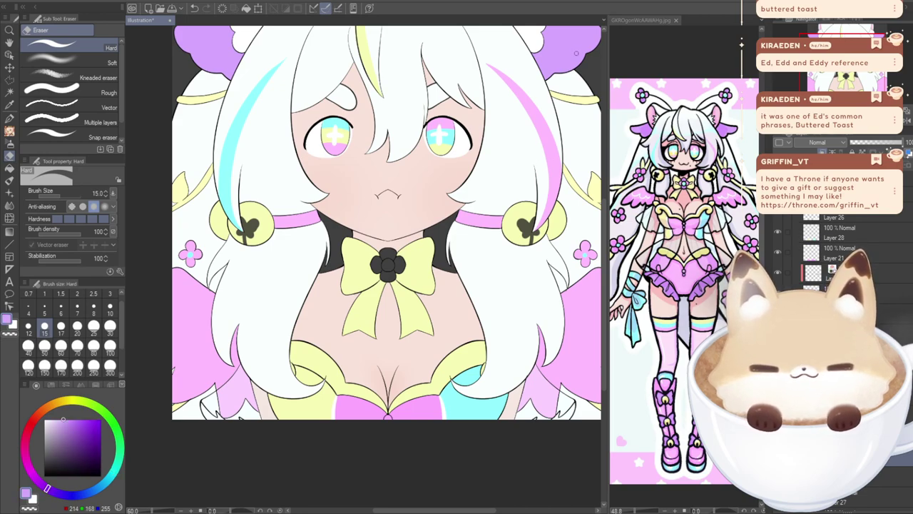
left_click(9, 171)
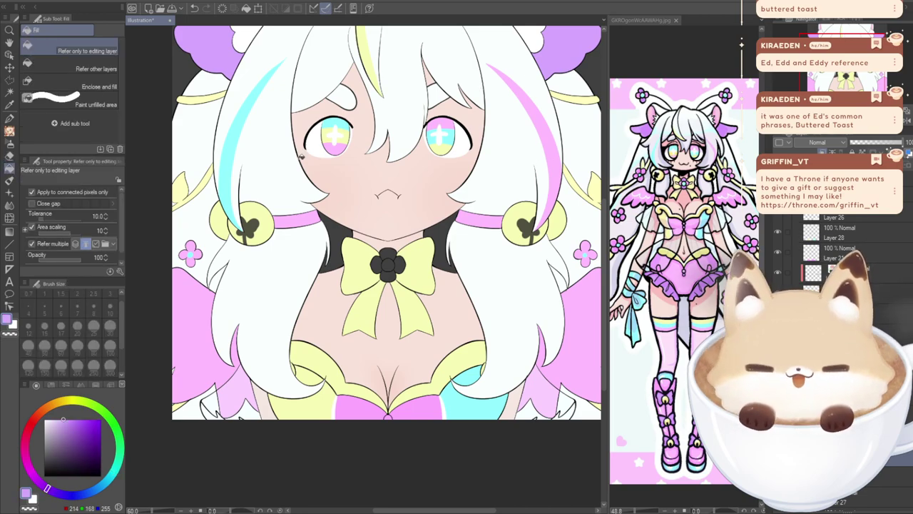
left_click(821, 218)
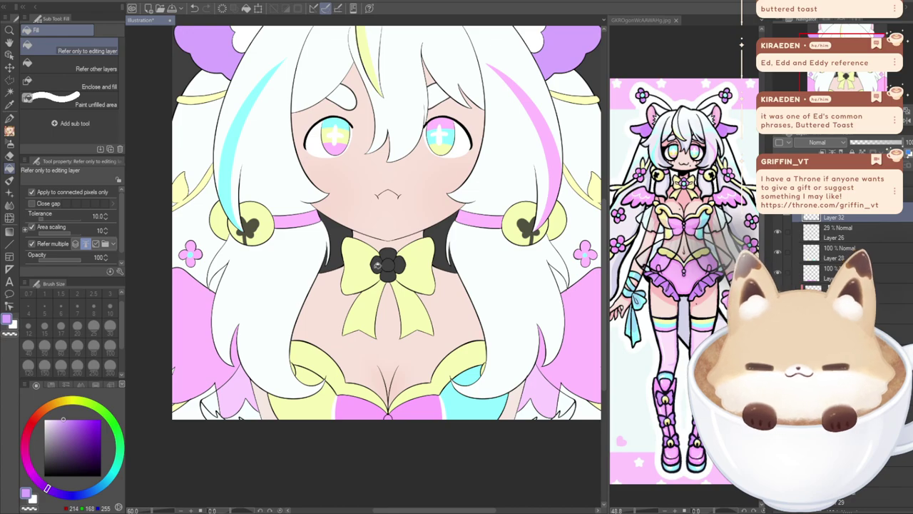
scroll(376, 262, "up", 5)
left_click(382, 277)
left_click(380, 235)
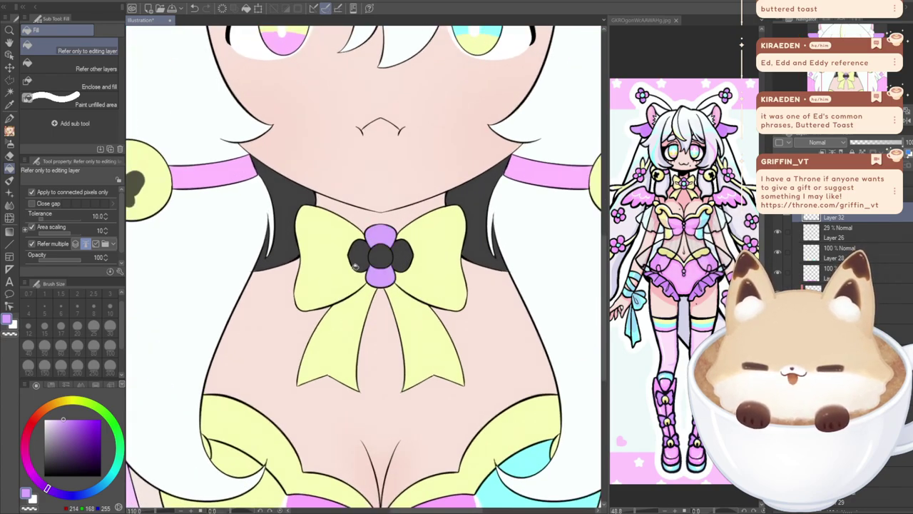
- Fill the flower's two side petals with the strap's pink and its centre with the bodice's cyan
left_click(216, 173, "alt")
left_click(359, 255)
left_click(404, 256)
left_click(528, 460, "alt")
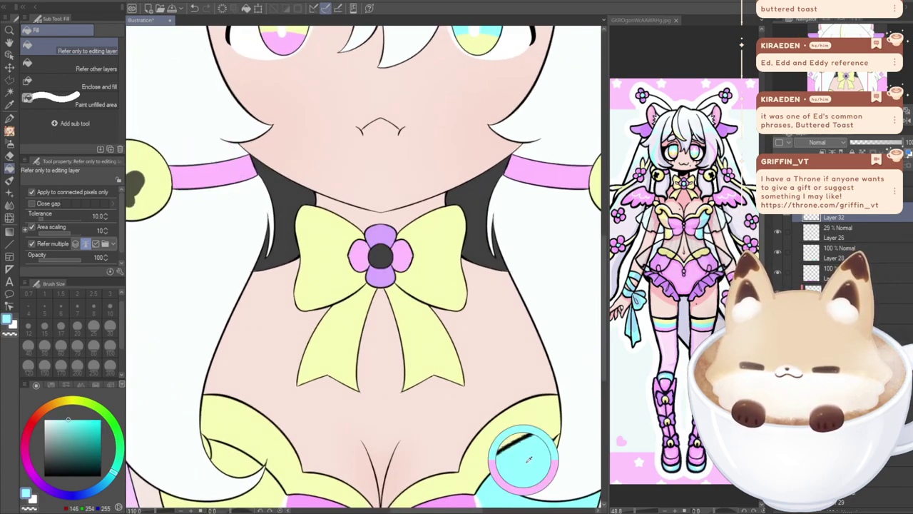
left_click(385, 253)
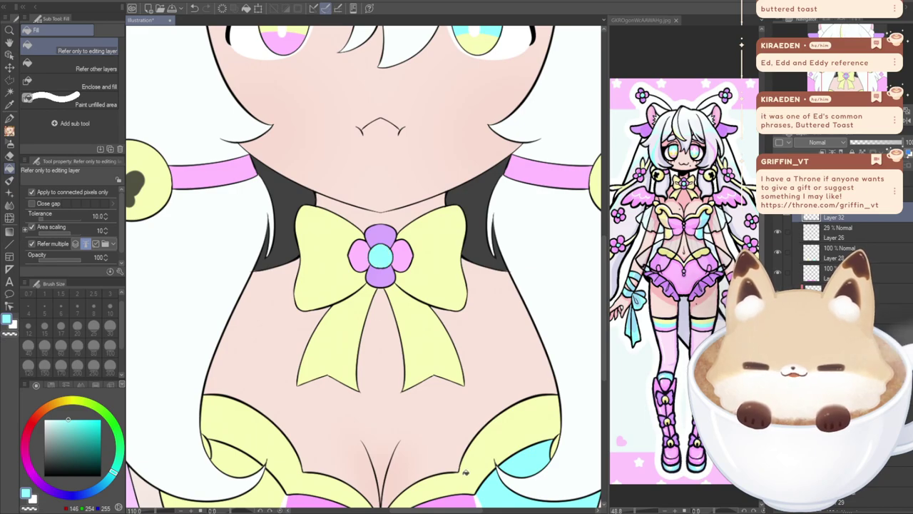
- Make Layer 33, directly above Folder 3, the active layer
scroll(465, 472, "down", 3)
left_click_drag(835, 71, 842, 82)
scroll(524, 166, "down", 1)
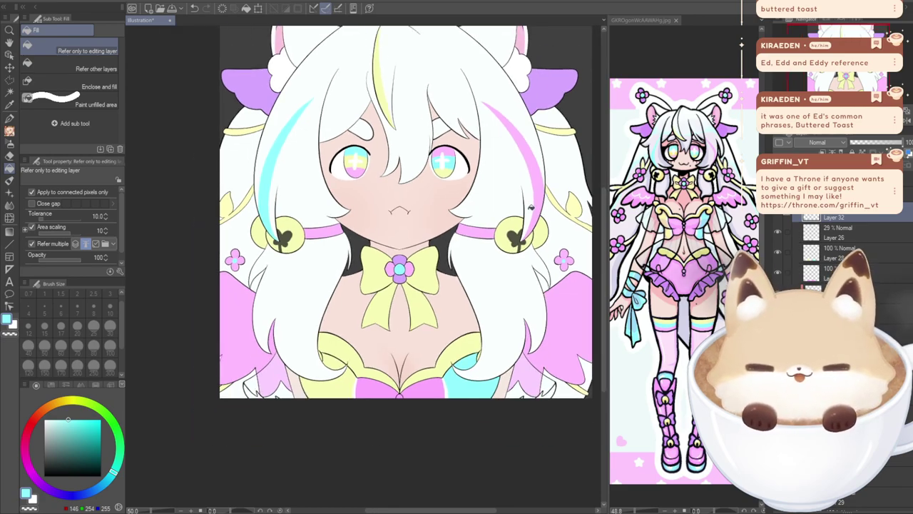
scroll(526, 190, "down", 1)
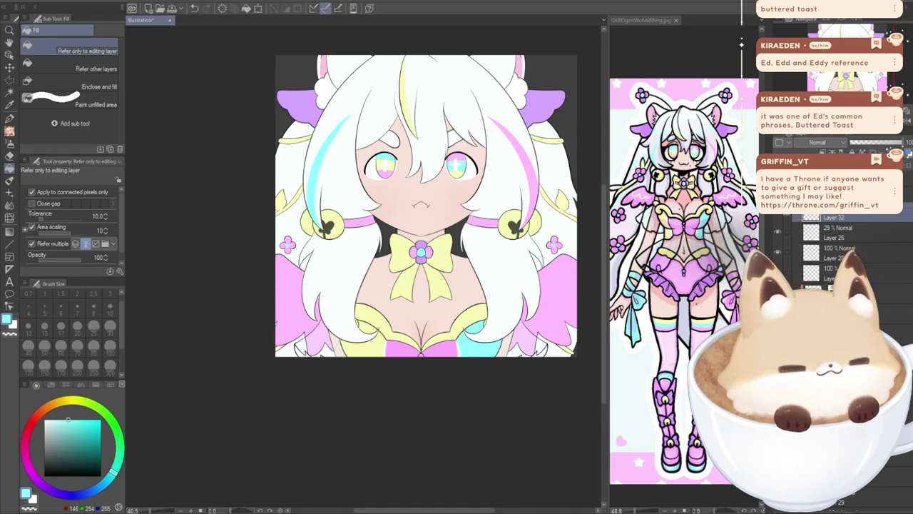
left_click(818, 192)
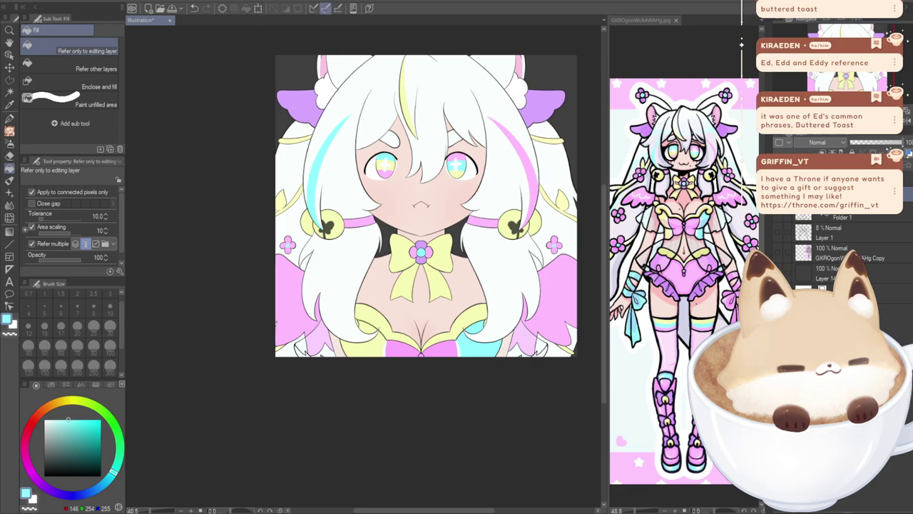
scroll(827, 250, "up", 1)
scroll(827, 249, "up", 1)
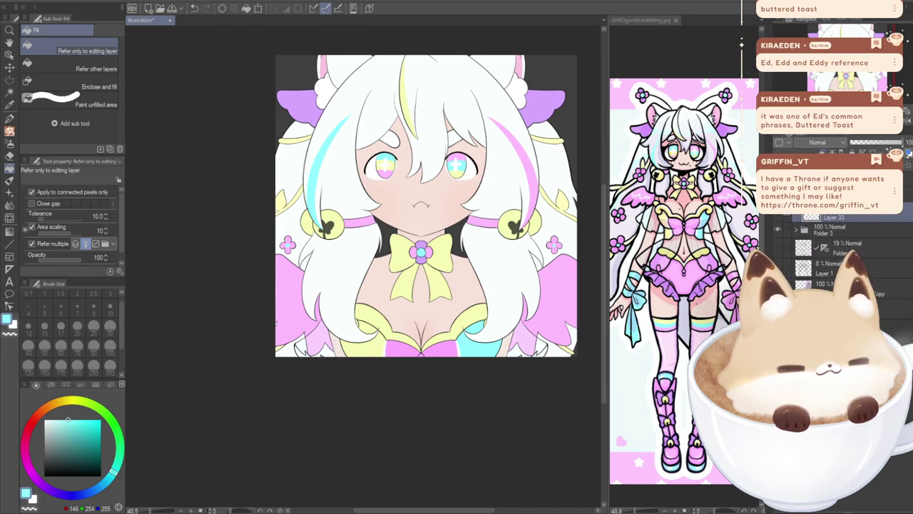
- Set up the G-pen with a light grey colour (RGB 218, 218, 218) and a brush size of 70
left_click_drag(68, 465, 44, 476)
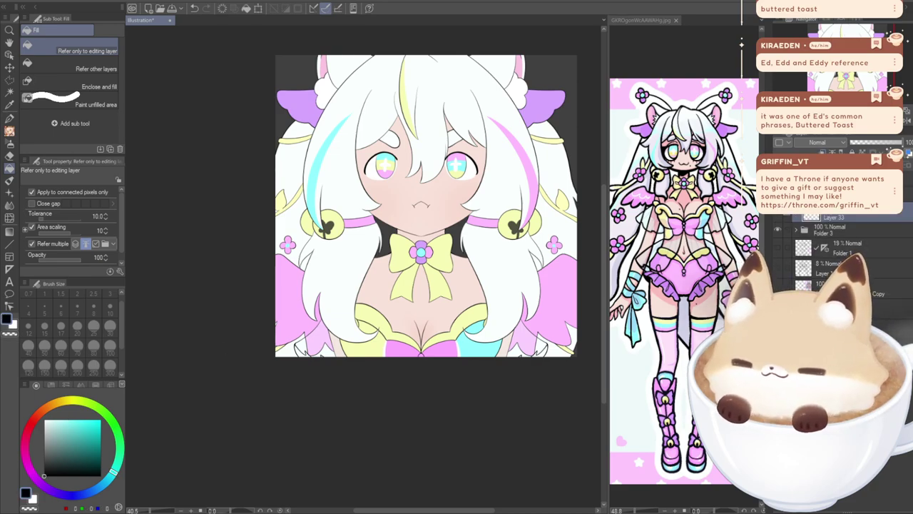
left_click(10, 118)
left_click_drag(427, 214, 409, 236)
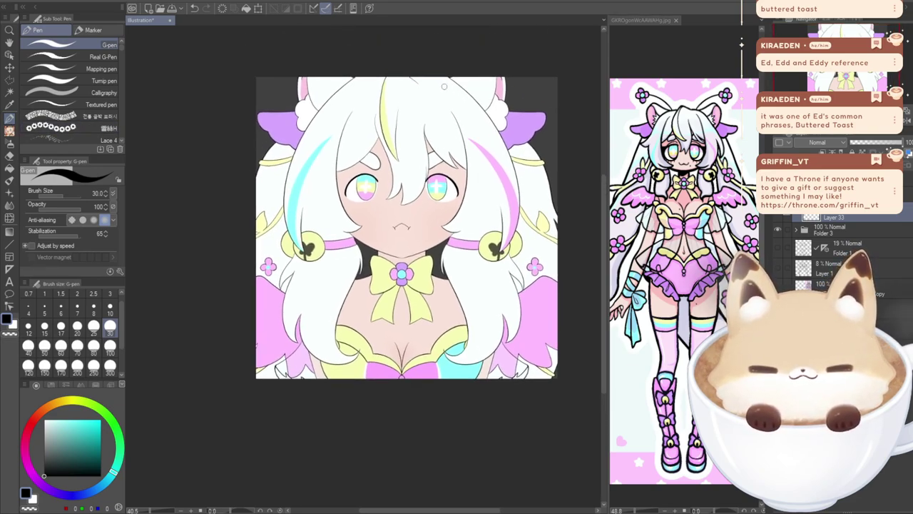
left_click(322, 311, "alt")
left_click(43, 425)
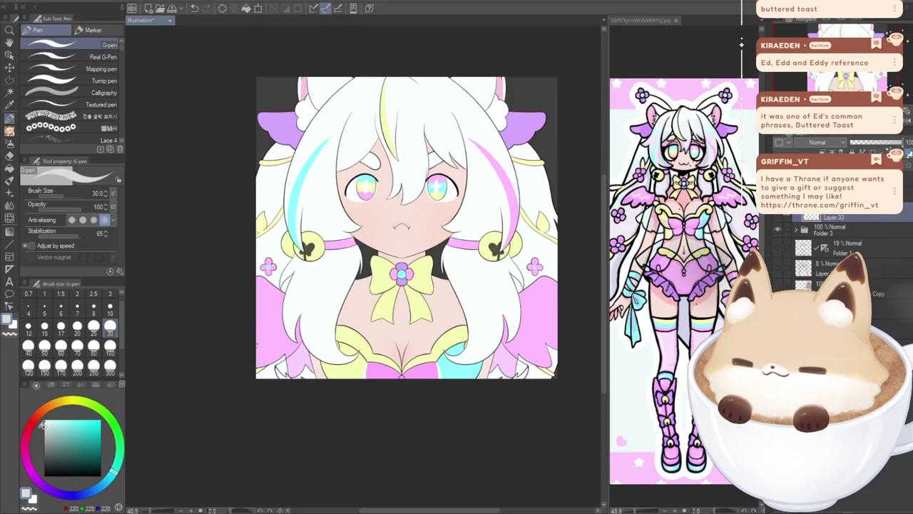
left_click_drag(443, 229, 415, 235)
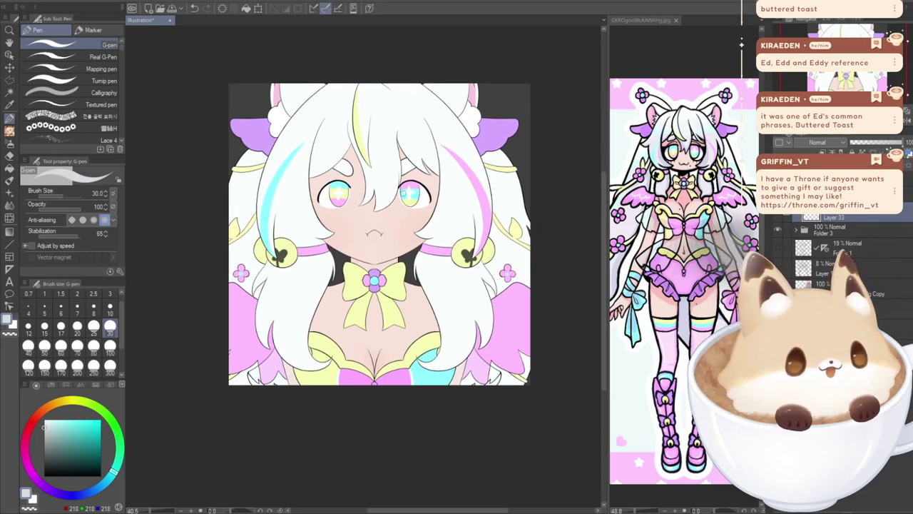
left_click(77, 345)
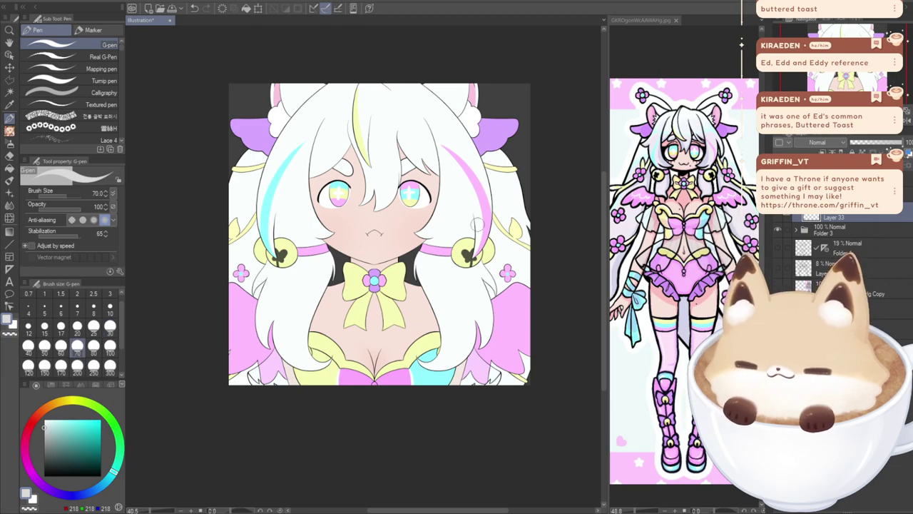
- Try a light grey shading stroke along the small notch in the fringe above the pink-topped eye
left_click_drag(428, 164, 428, 171)
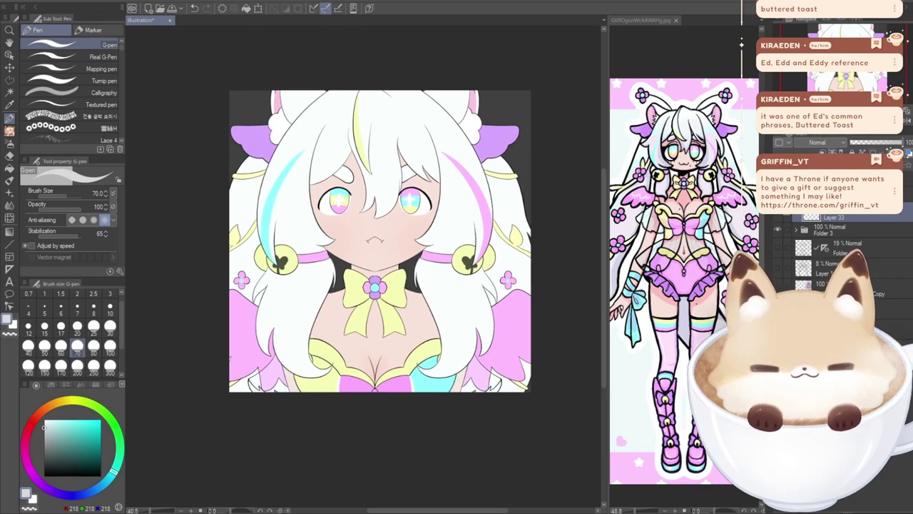
left_click_drag(373, 242, 369, 277)
scroll(464, 161, "up", 4)
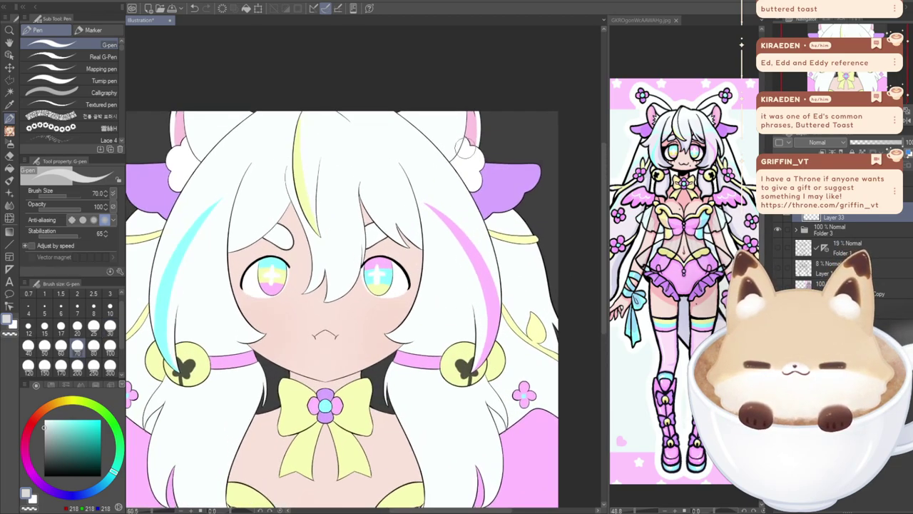
left_click_drag(836, 71, 832, 77)
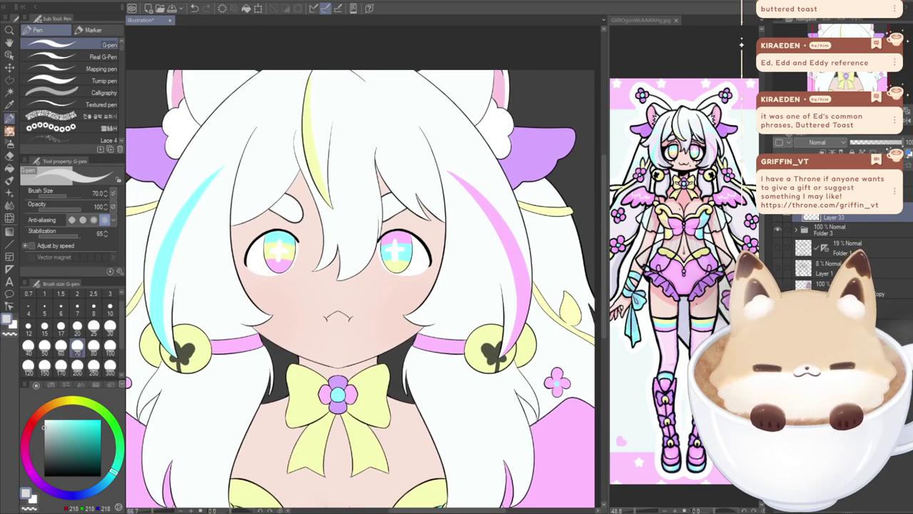
scroll(459, 304, "up", 5)
left_click_drag(410, 152, 469, 214)
key("ctrl+z")
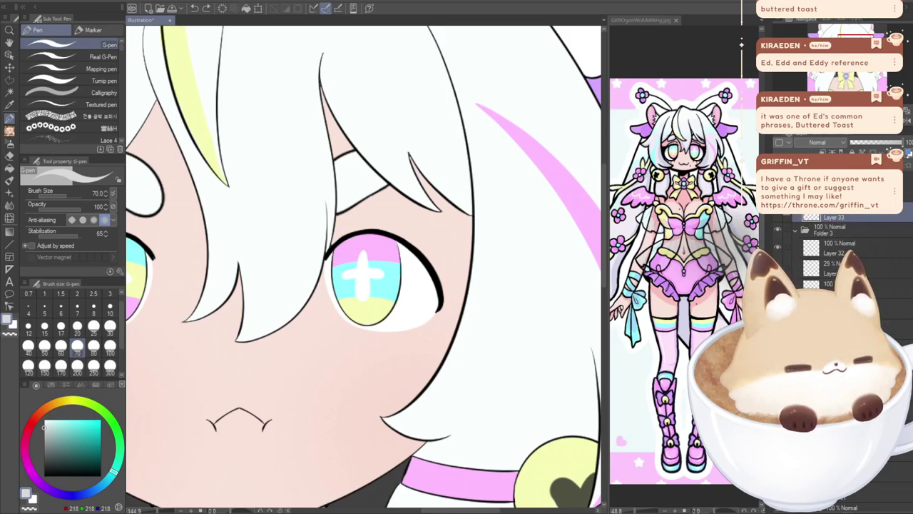
- Set the shading layer's blending mode to Darken, comparing it with Overlay and Soft light on a grey test stroke at the fringe notch
scroll(827, 243, "down", 5)
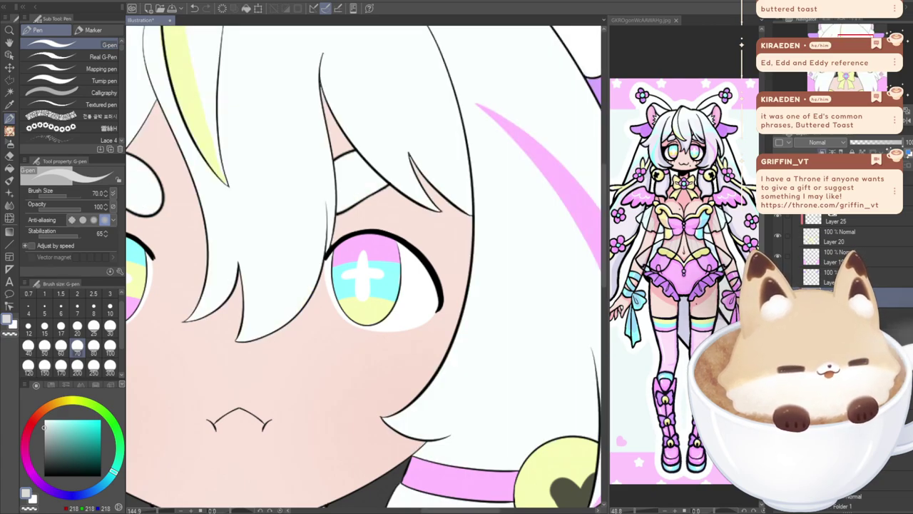
left_click_drag(371, 257, 364, 284)
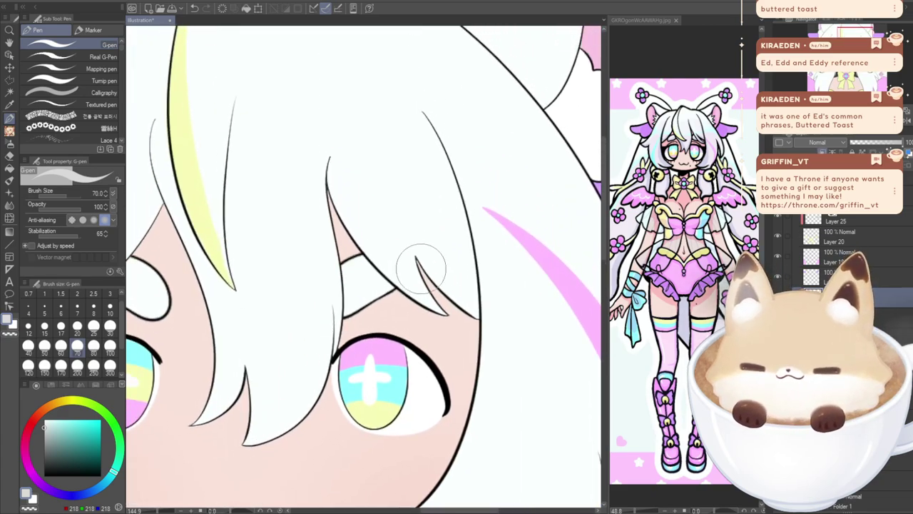
left_click_drag(415, 253, 480, 317)
left_click(804, 142)
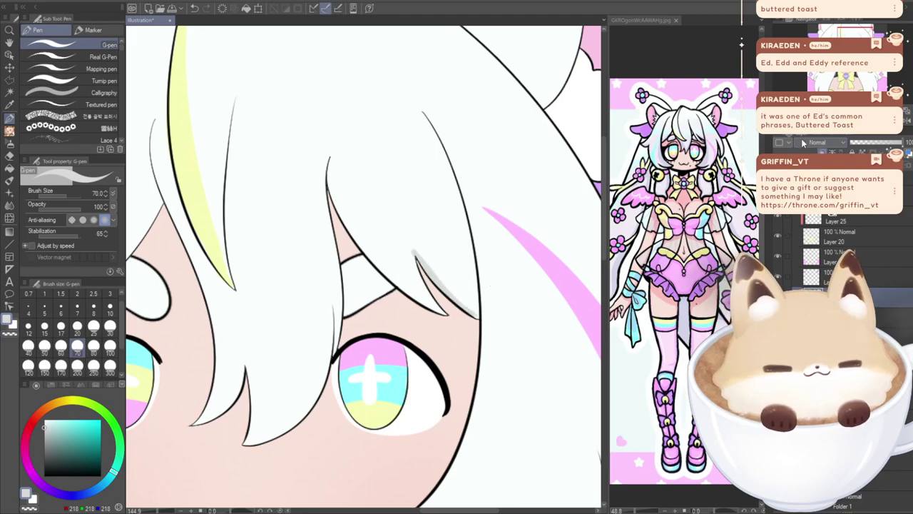
left_click(788, 272)
left_click(813, 142)
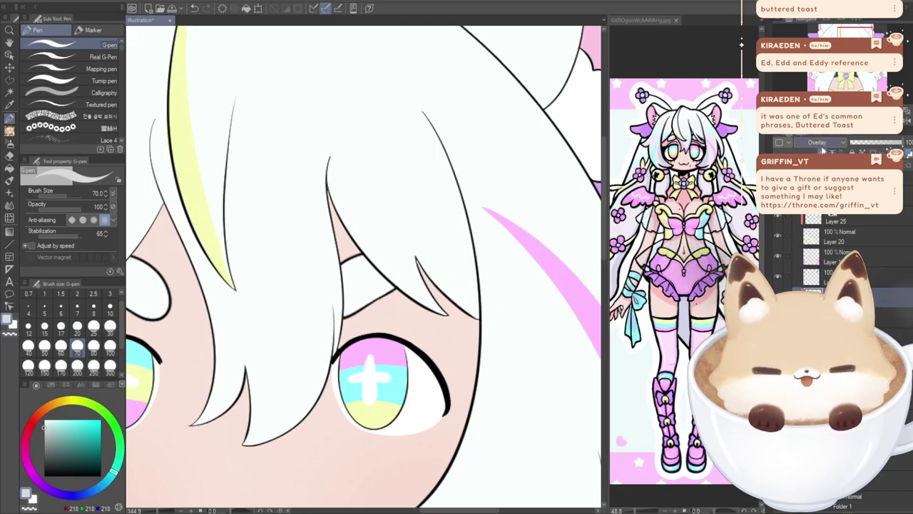
left_click(799, 273)
left_click(813, 143)
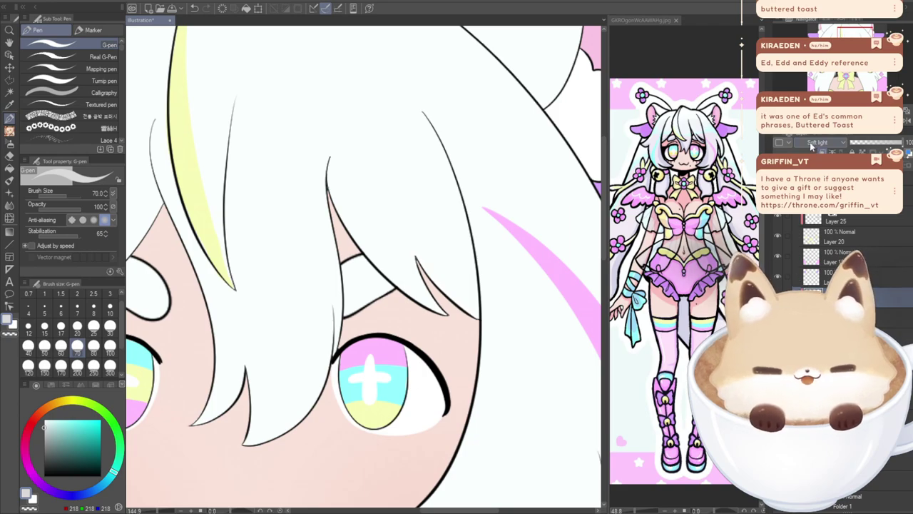
left_click(810, 160)
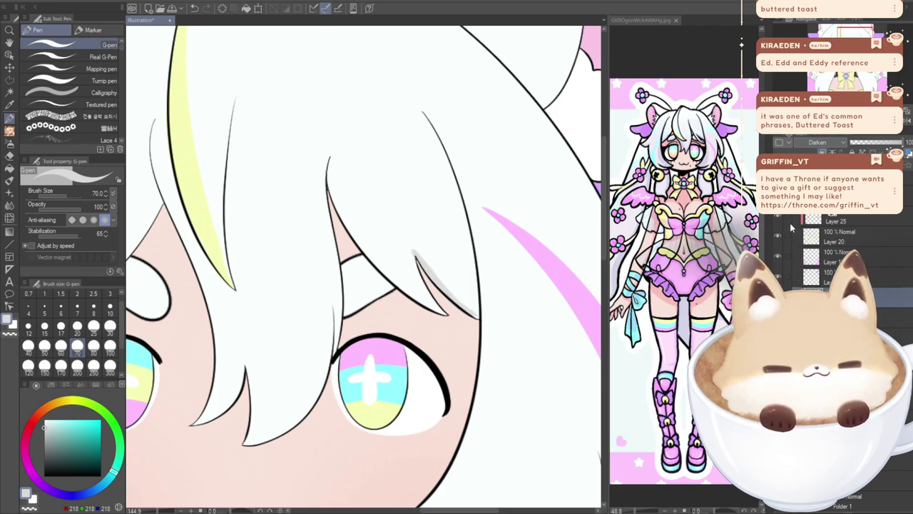
- Try light grey test strokes across the pink hair streak and along the fringe notch, and undo them
left_click_drag(536, 214, 527, 293)
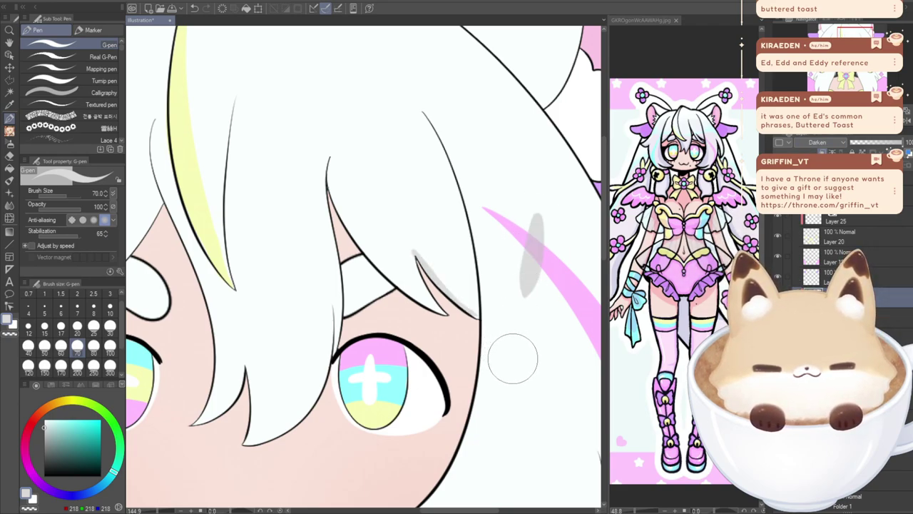
key("ctrl+z")
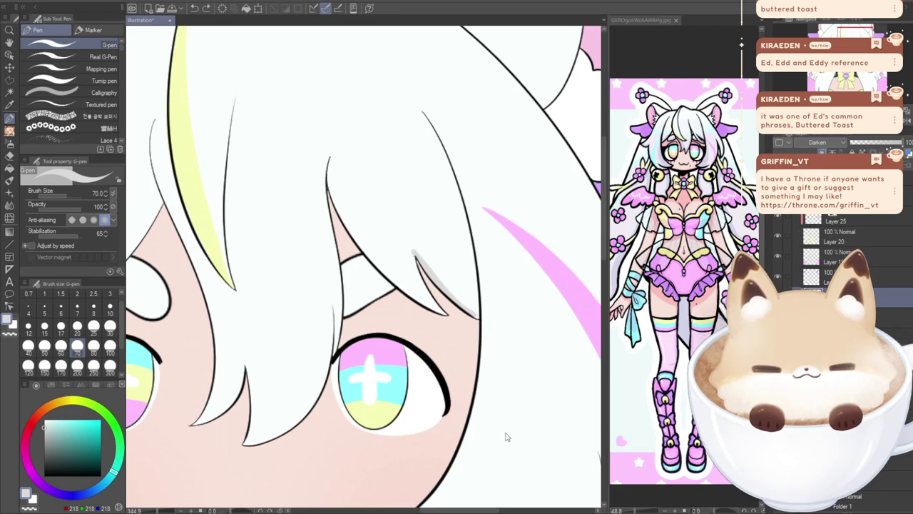
left_click(816, 142)
left_click(816, 155)
key("ctrl+z")
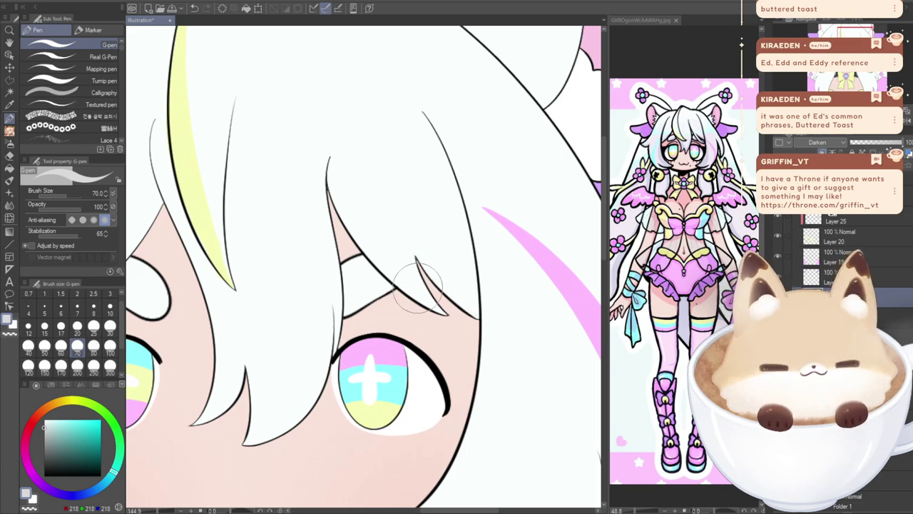
left_click_drag(409, 241, 483, 315)
key("ctrl+z")
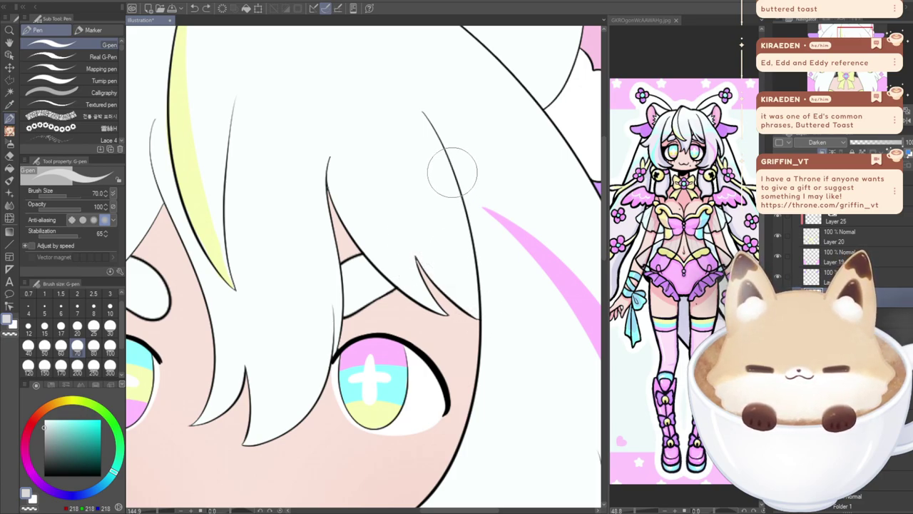
- Set the brush size to 30 and shade the outer fringe lock above the pink-topped eye along its long outer outline
left_click(110, 326)
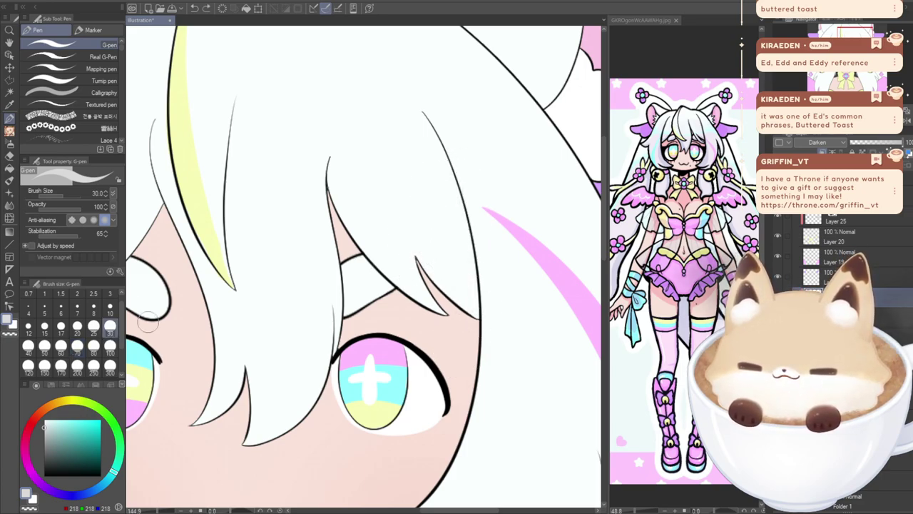
left_click_drag(443, 156, 469, 278)
left_click_drag(468, 348, 470, 364)
key("ctrl+z")
left_click_drag(453, 175, 472, 374)
key("ctrl+z")
left_click_drag(448, 170, 472, 308)
left_click_drag(464, 194, 481, 325)
key("ctrl+z")
left_click_drag(455, 189, 476, 318)
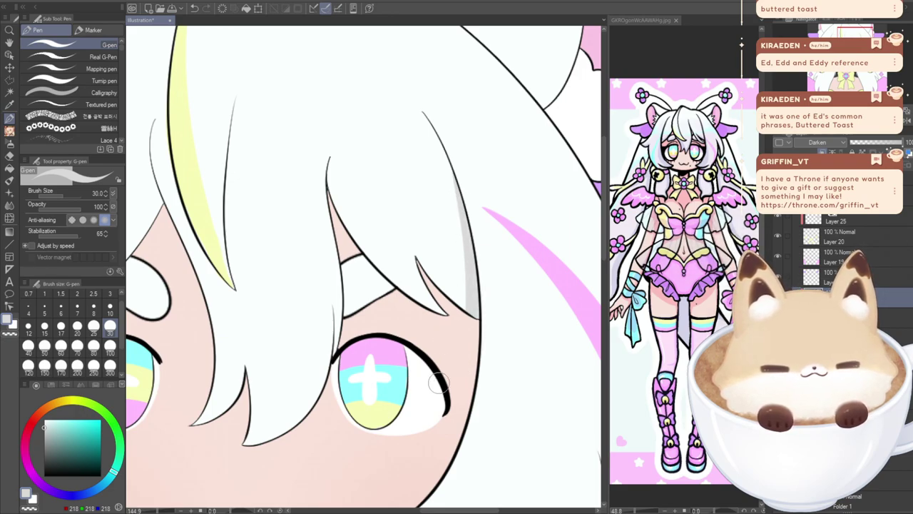
- Shade around the small fringe notch, covering its thin tip and blending into the grey along the outer outline
mouse_move(413, 251)
left_mouse_down()
mouse_move(456, 303)
mouse_move(464, 284)
left_mouse_up()
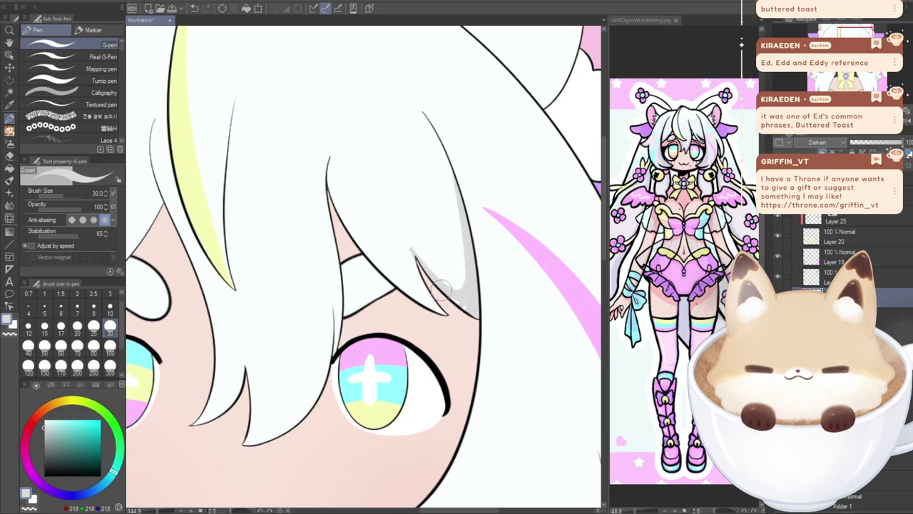
left_click_drag(410, 250, 442, 331)
key("ctrl+z")
mouse_move(412, 255)
left_mouse_down()
mouse_move(425, 294)
mouse_move(444, 311)
left_mouse_up()
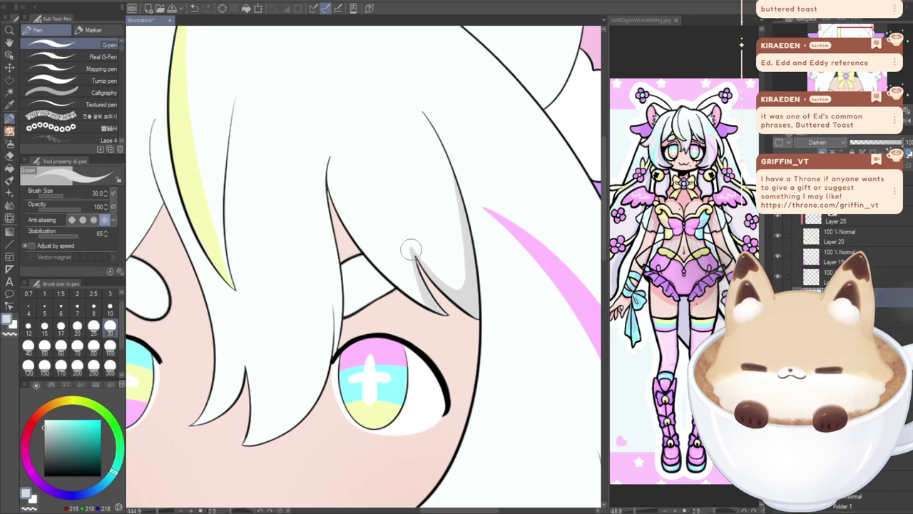
left_click_drag(414, 249, 471, 299)
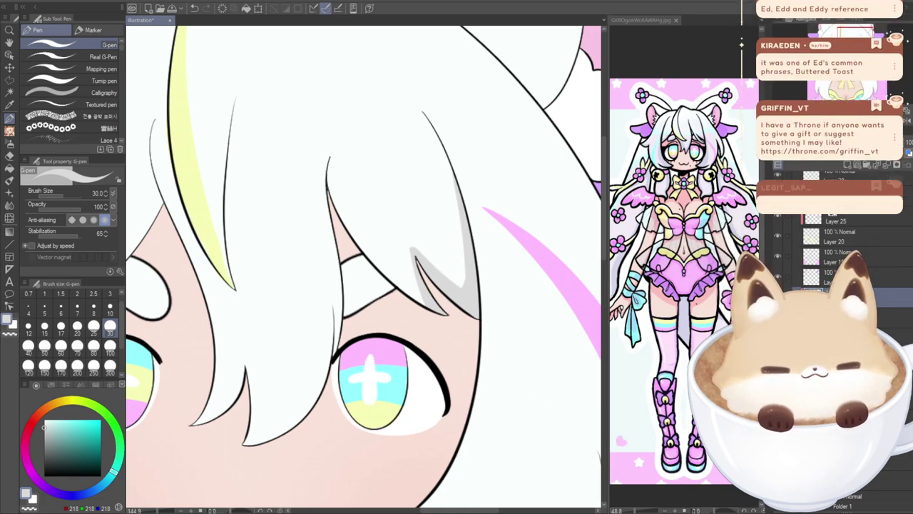
- Shade both eyebrows in light grey along the edges where the fringe overlaps them
left_click_drag(492, 509, 450, 509)
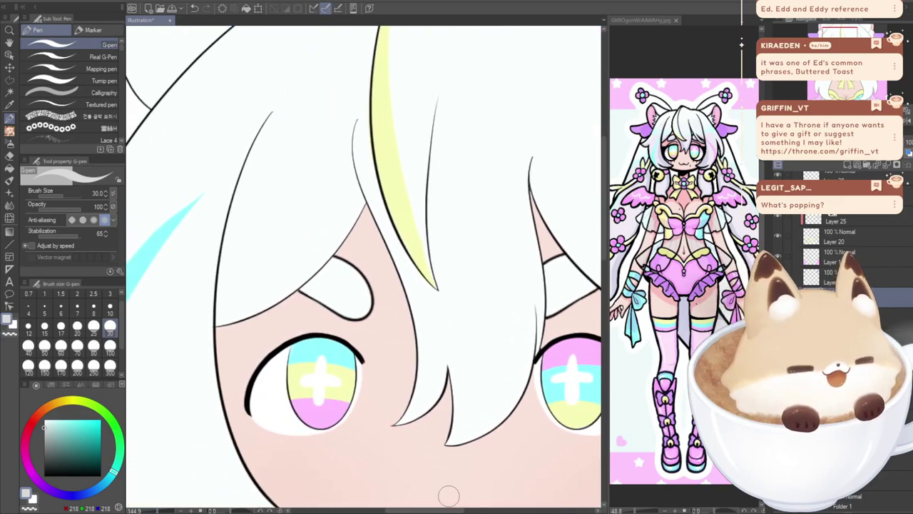
mouse_move(535, 359)
left_mouse_down()
mouse_move(545, 254)
mouse_move(533, 220)
mouse_move(550, 310)
mouse_move(535, 361)
left_mouse_up()
key("ctrl+z")
key("ctrl+z")
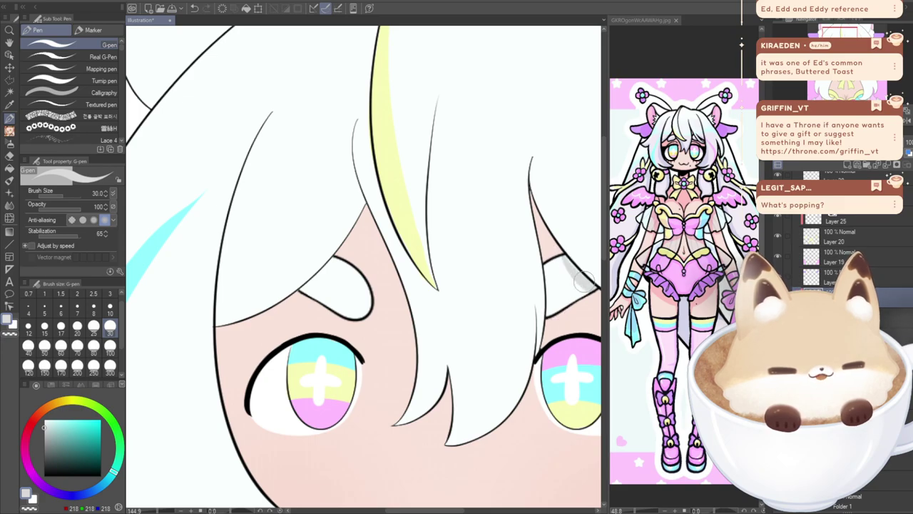
left_click_drag(556, 247, 612, 306)
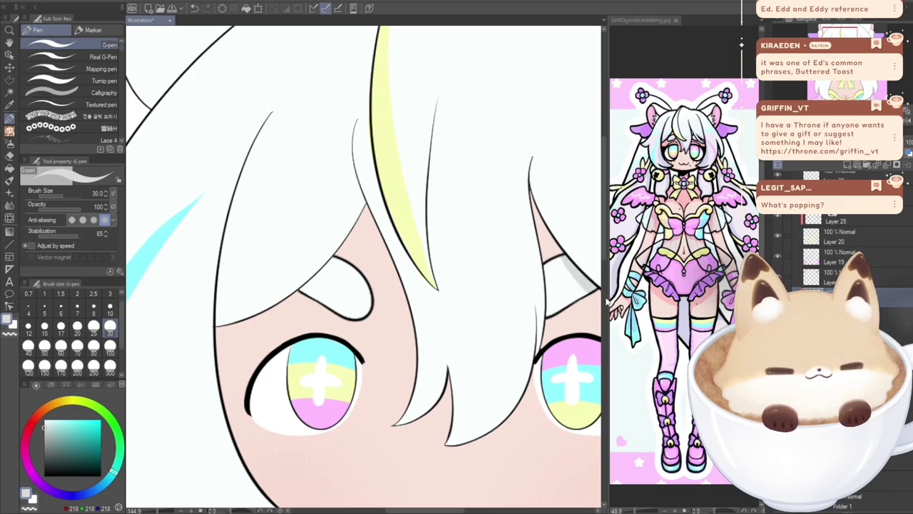
left_click_drag(545, 261, 549, 350)
key("ctrl+z")
left_click_drag(545, 269, 538, 351)
key("ctrl+z")
mouse_move(545, 265)
left_mouse_down()
mouse_move(542, 339)
mouse_move(546, 266)
mouse_move(551, 309)
mouse_move(530, 328)
left_mouse_up()
key("ctrl+z")
key("ctrl+z")
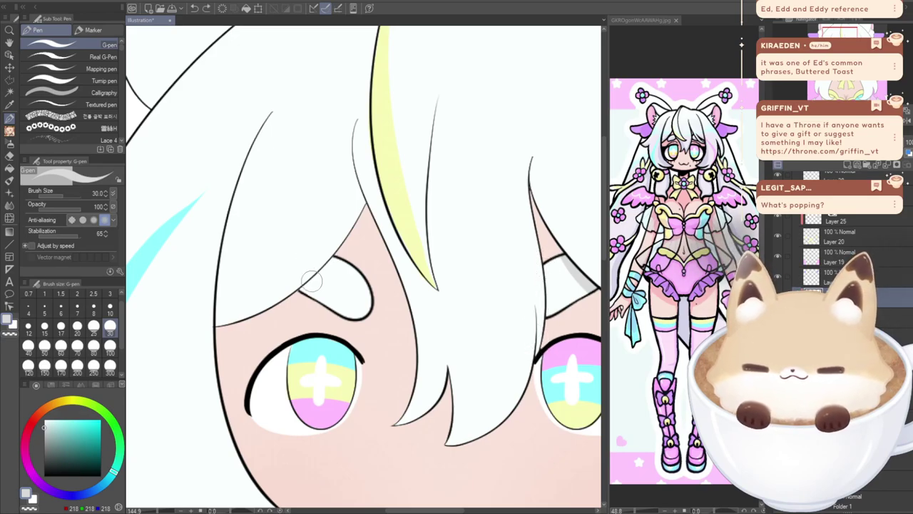
left_click_drag(333, 257, 278, 305)
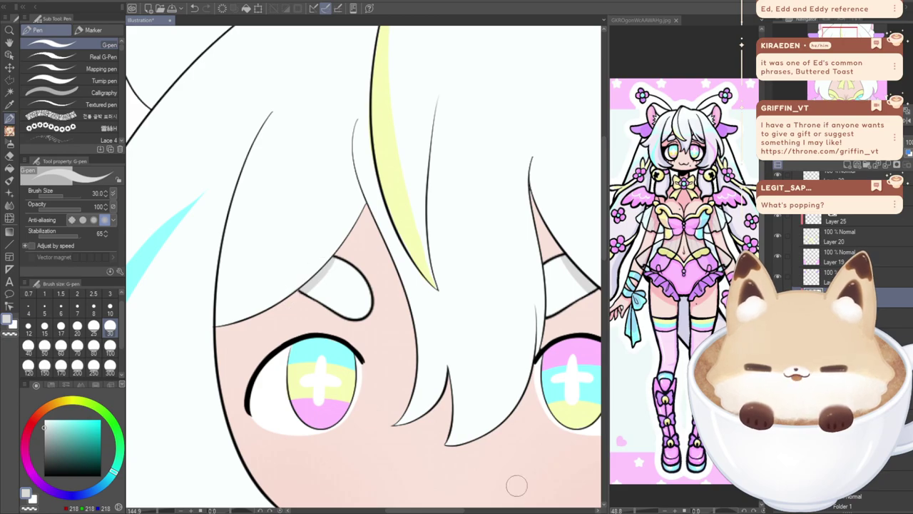
- Shade the central fringe lock along its edge beside the pink-topped eye, from the short inner strand line down to the tip
left_click_drag(404, 365, 425, 288)
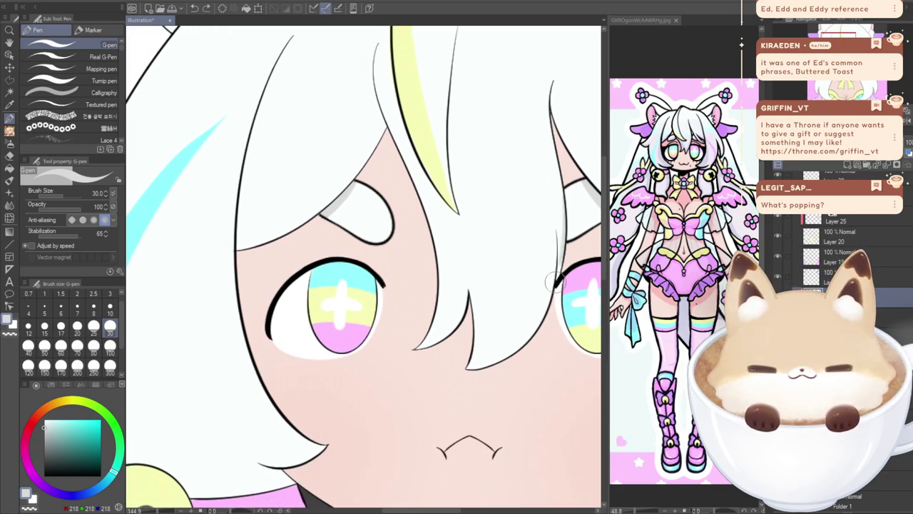
left_click_drag(556, 228, 553, 280)
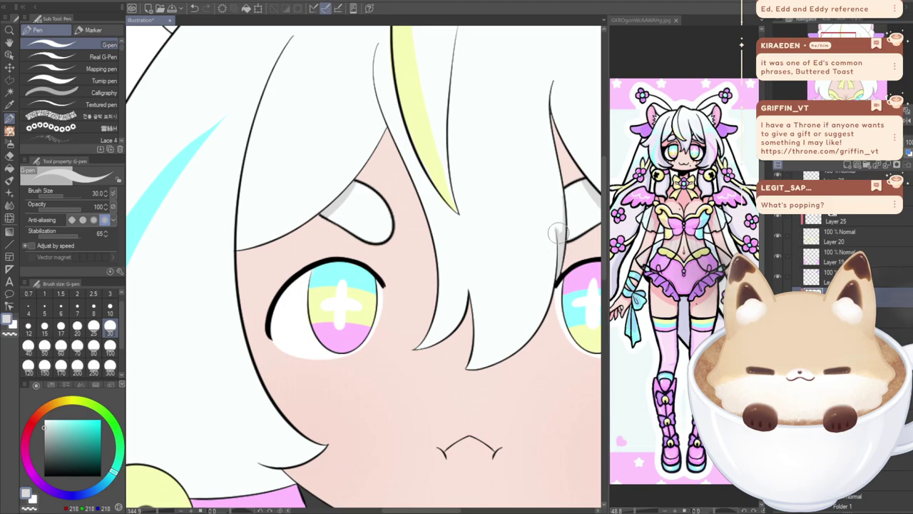
mouse_move(556, 231)
left_mouse_down()
mouse_move(552, 286)
mouse_move(501, 370)
left_mouse_up()
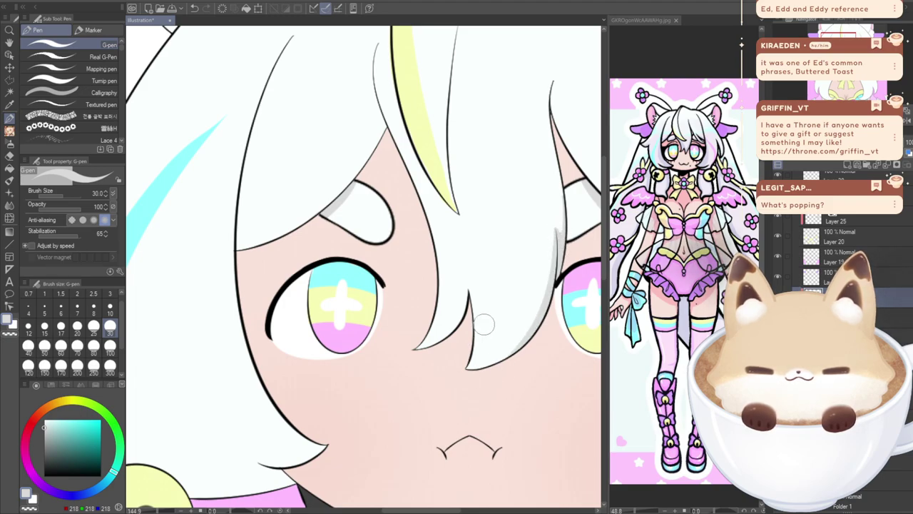
key("ctrl+z")
mouse_move(550, 214)
left_mouse_down()
mouse_move(542, 307)
mouse_move(496, 360)
left_mouse_up()
key("ctrl+z")
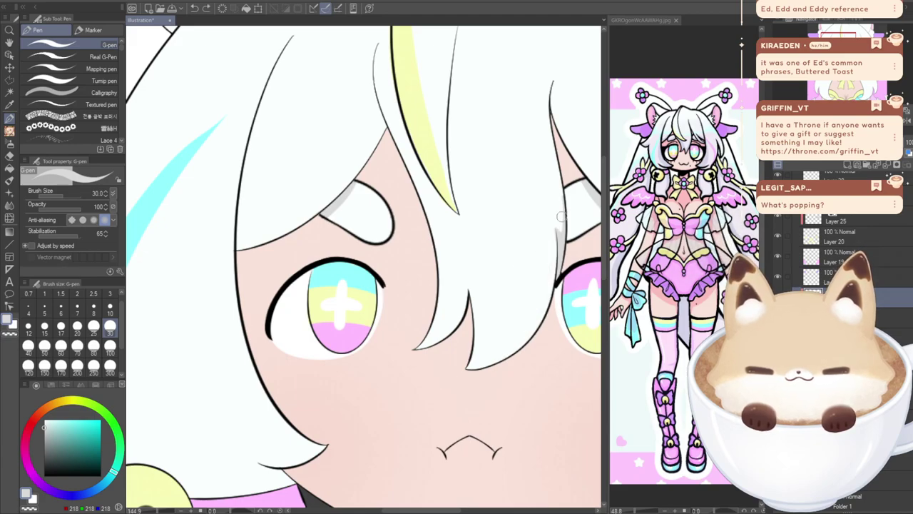
mouse_move(556, 223)
left_mouse_down()
mouse_move(542, 306)
mouse_move(470, 367)
left_mouse_up()
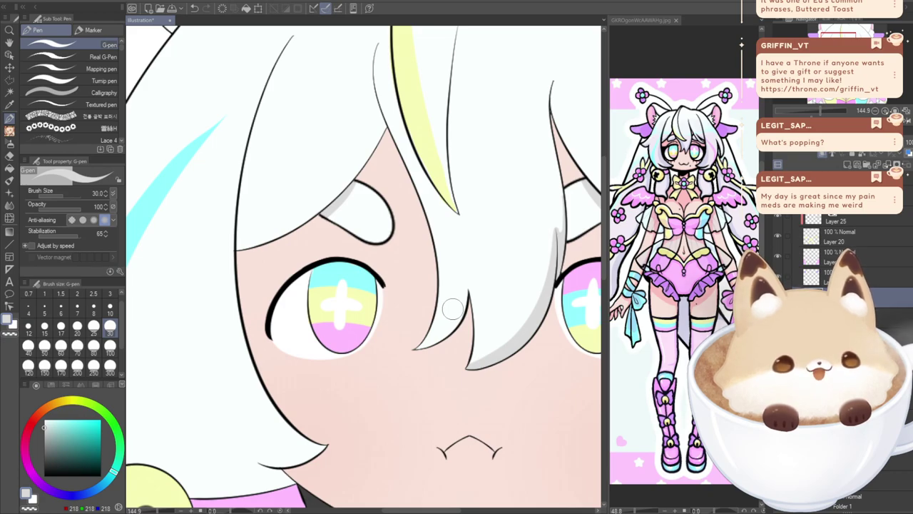
key("ctrl+z")
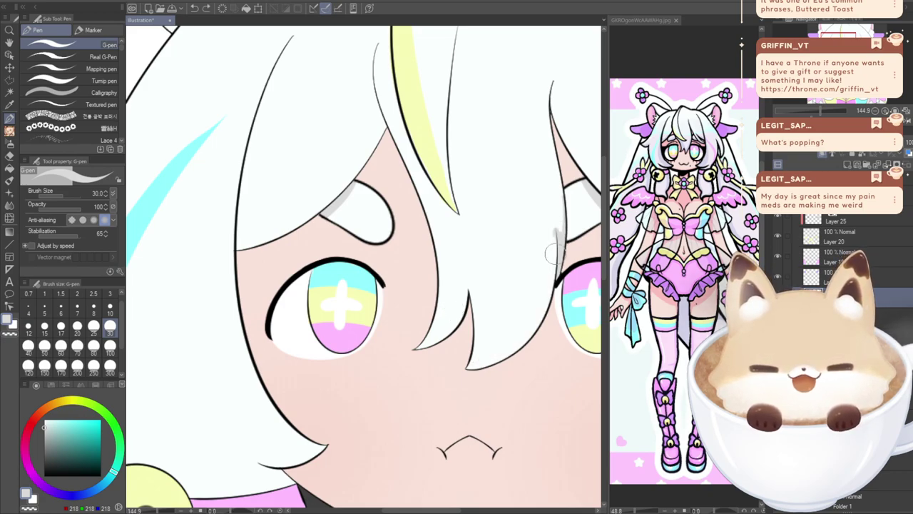
mouse_move(555, 247)
left_mouse_down()
mouse_move(513, 363)
mouse_move(452, 365)
left_mouse_up()
key("ctrl+z")
mouse_move(555, 228)
left_mouse_down()
mouse_move(554, 254)
mouse_move(446, 378)
left_mouse_up()
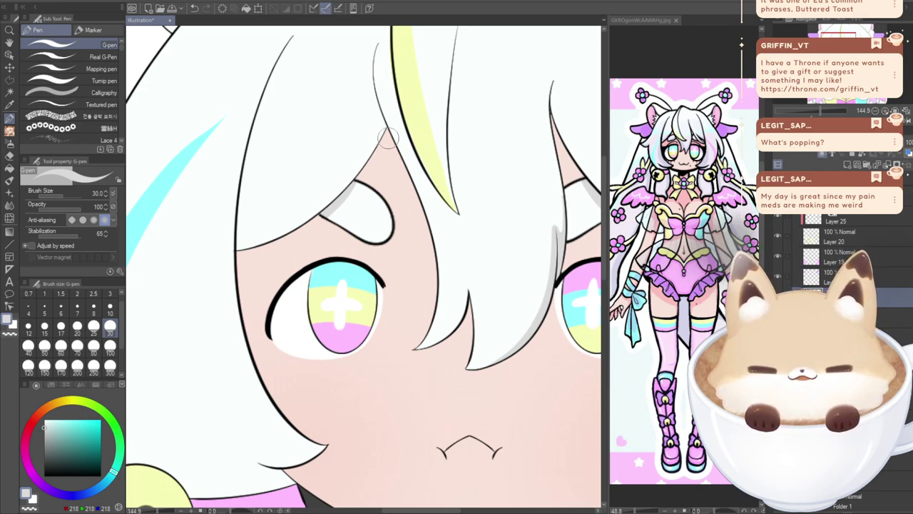
- Fill the shorter fringe lock between the eyes with light grey shading, from below the yellow streak to its pointed tip
mouse_move(391, 142)
left_mouse_down()
mouse_move(469, 304)
mouse_move(424, 329)
left_mouse_up()
mouse_move(417, 175)
left_mouse_down()
mouse_move(459, 313)
mouse_move(411, 342)
mouse_move(445, 345)
mouse_move(428, 246)
left_mouse_up()
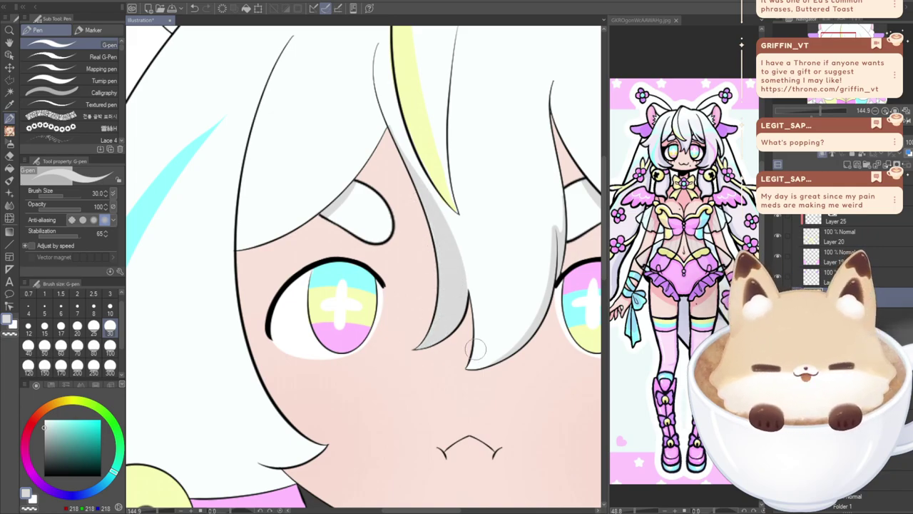
- Try extending the grey shading from the central fringe lock's tip up past the split between the two locks
left_click_drag(464, 374, 448, 249)
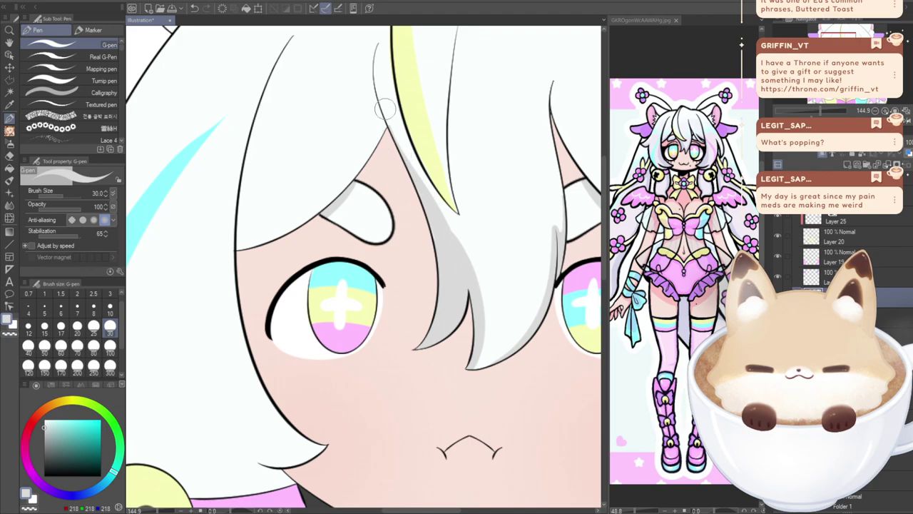
left_click_drag(499, 364, 472, 296)
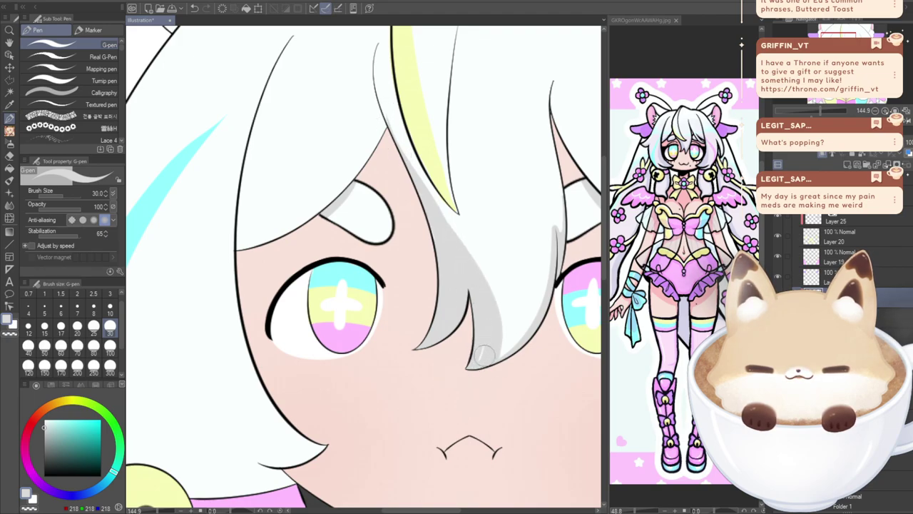
key("ctrl+z")
key("ctrl+z")
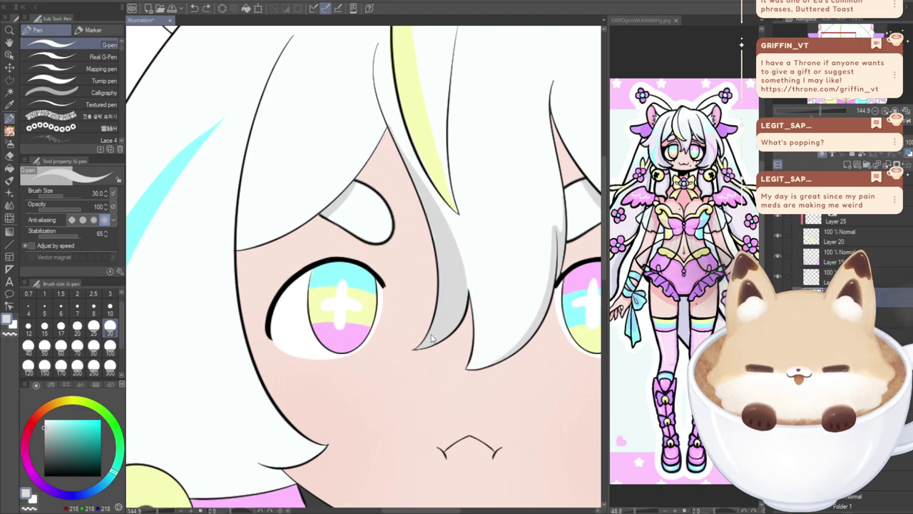
left_click_drag(467, 367, 439, 214)
key("ctrl+z")
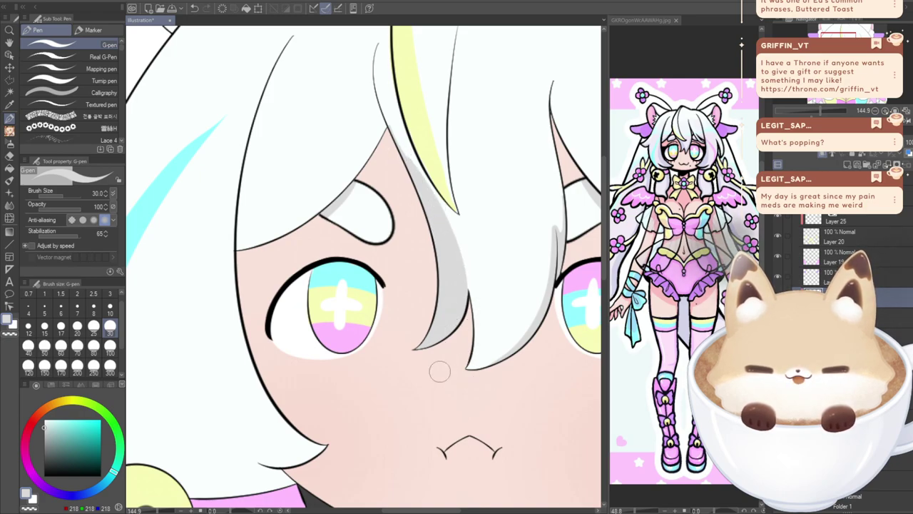
- Try extending the grey shading up the fringe lock between the eyes, from the split toward the thin strand line beside the yellow streak
left_click_drag(457, 384, 438, 406)
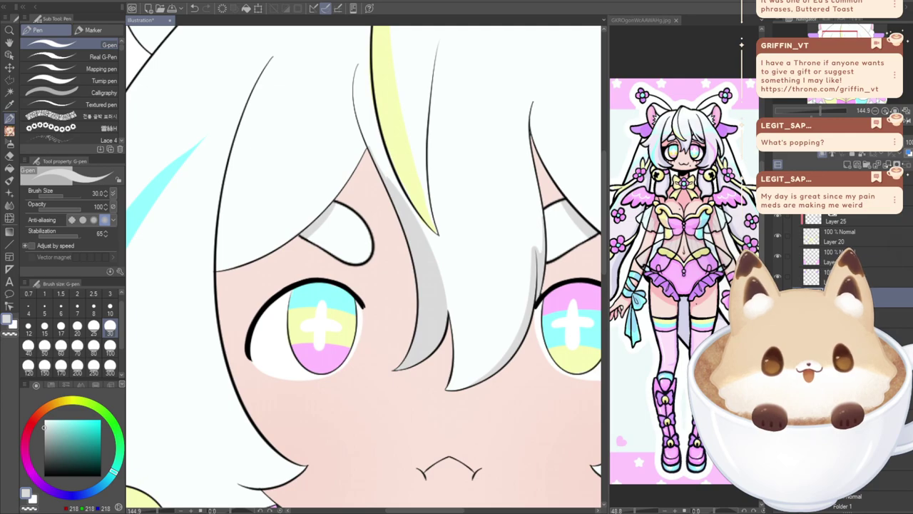
left_click_drag(428, 286, 441, 300)
key("ctrl+z")
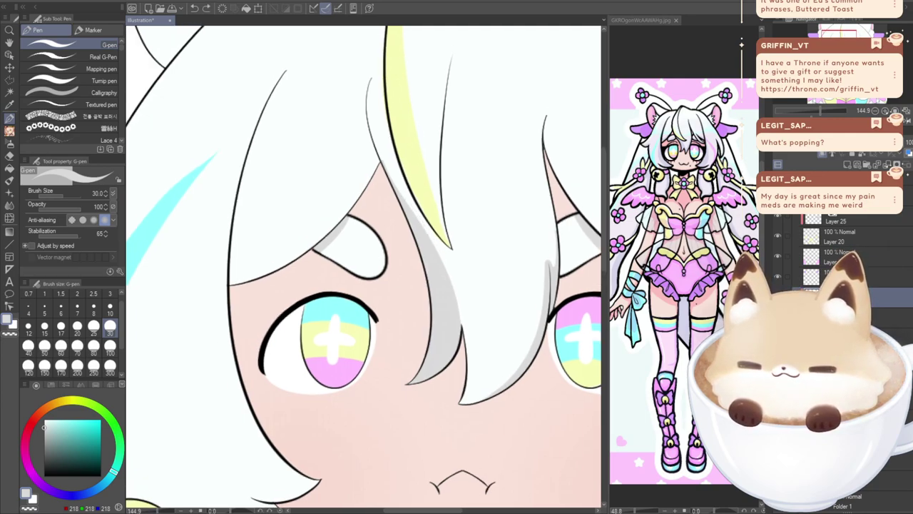
left_click_drag(458, 333, 378, 120)
key("ctrl+z")
mouse_move(371, 82)
left_mouse_down()
mouse_move(368, 126)
mouse_move(462, 342)
left_mouse_up()
key("ctrl+z")
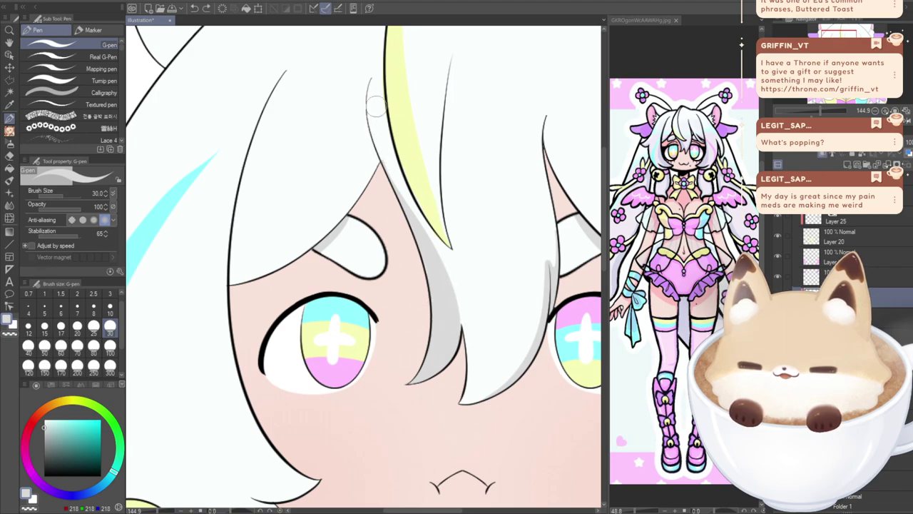
- Undo the recent grey shading on the shorter fringe lock between the eyes, clearing it down to its tip
left_click_drag(369, 97, 400, 202)
key("ctrl+z")
key("ctrl+z")
key("ctrl+z")
key("ctrl+z")
key("ctrl+z")
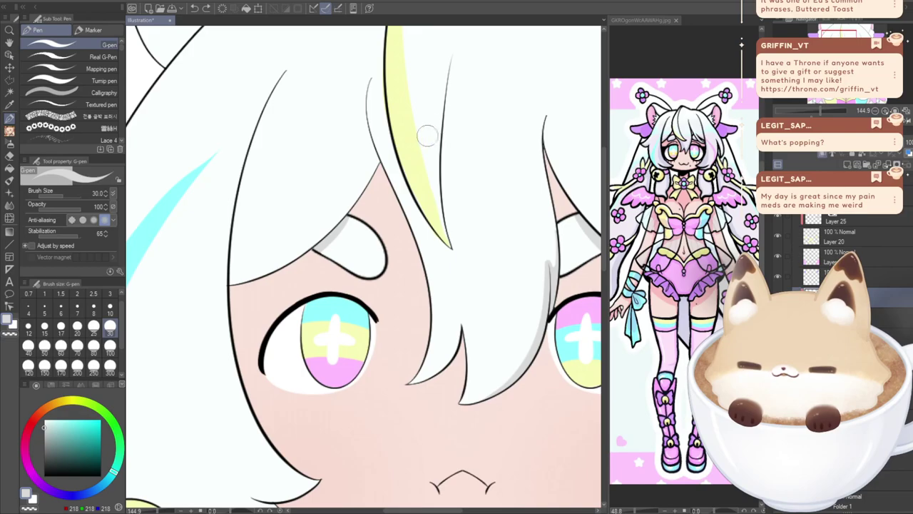
- Shade the shorter fringe lock in light grey along the outer edge of the yellow streak and beside the split down to the pointed tip
mouse_move(381, 76)
left_mouse_down()
mouse_move(383, 114)
mouse_move(423, 253)
mouse_move(438, 271)
mouse_move(438, 237)
mouse_move(420, 225)
mouse_move(432, 250)
mouse_move(419, 218)
left_mouse_up()
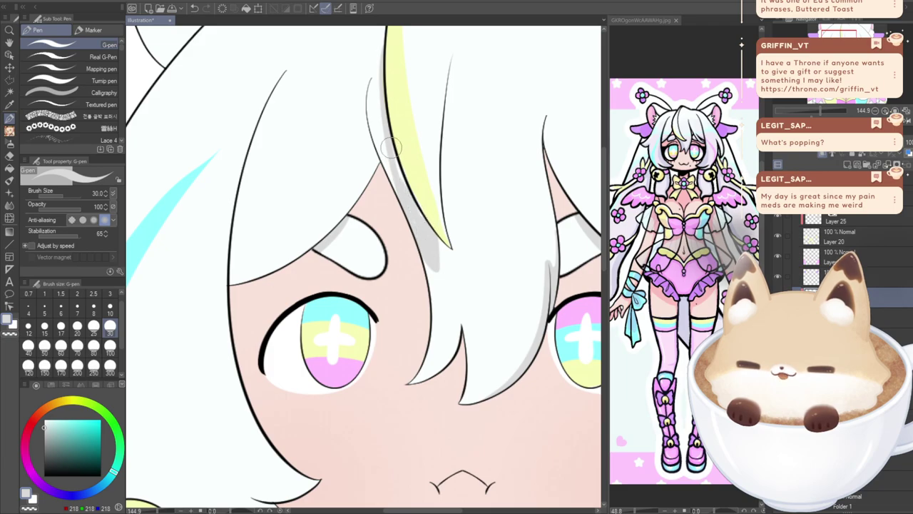
left_click_drag(462, 319, 401, 391)
key("ctrl+z")
mouse_move(458, 315)
left_mouse_down()
mouse_move(456, 347)
mouse_move(396, 390)
left_mouse_up()
key("ctrl+z")
mouse_move(459, 319)
left_mouse_down()
mouse_move(427, 383)
mouse_move(395, 376)
left_mouse_up()
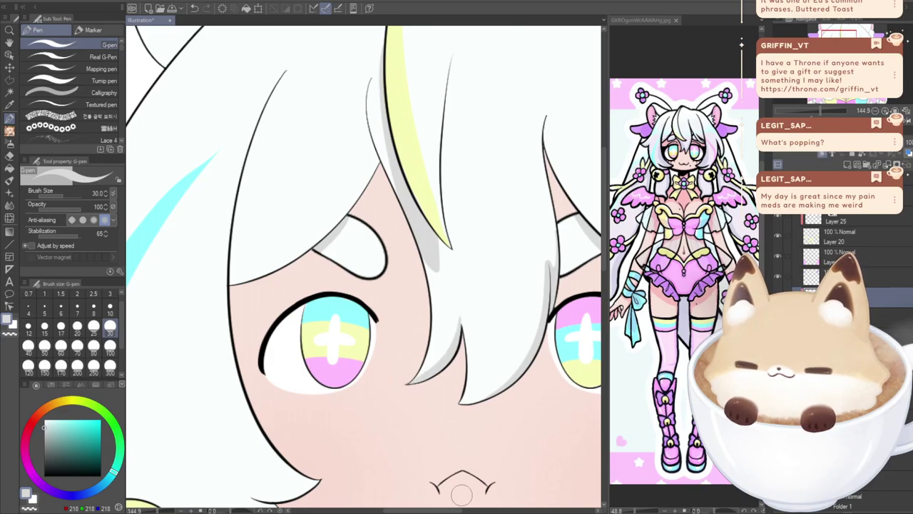
left_click_drag(460, 321, 442, 410)
key("ctrl+z")
mouse_move(460, 320)
left_mouse_down()
mouse_move(469, 328)
mouse_move(440, 405)
left_mouse_up()
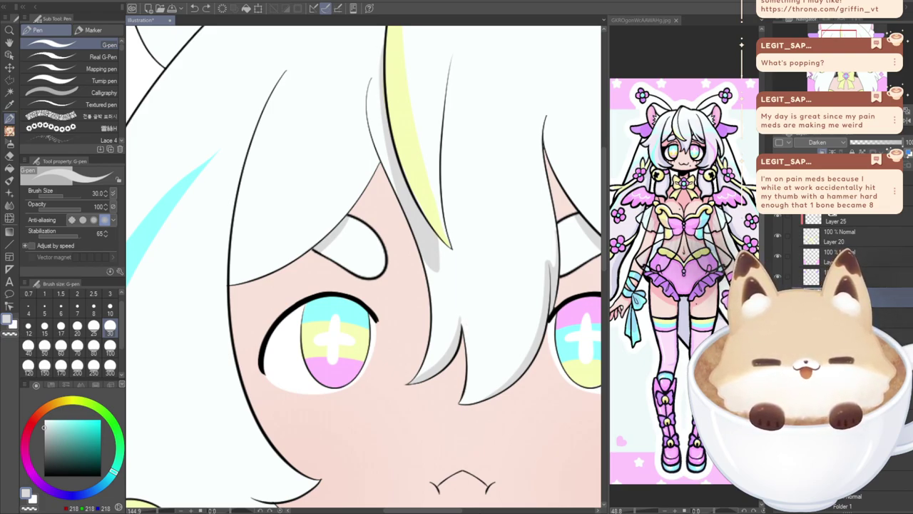
- Shade the lower edge of the fringe section above the cyan-topped eye in light grey, following its curve over the eyebrow
mouse_move(357, 214)
left_mouse_down()
mouse_move(393, 274)
mouse_move(419, 376)
mouse_move(413, 360)
left_mouse_up()
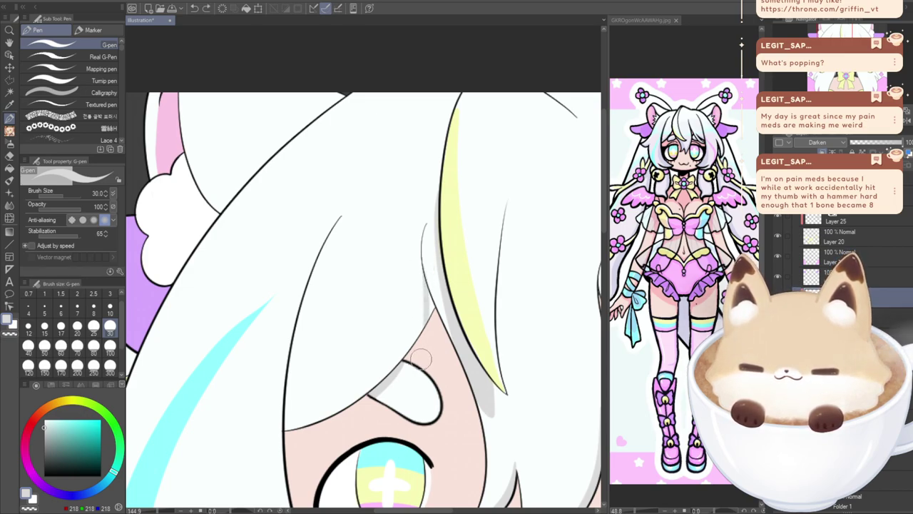
left_click_drag(335, 400, 439, 144)
left_click_drag(400, 214, 372, 276)
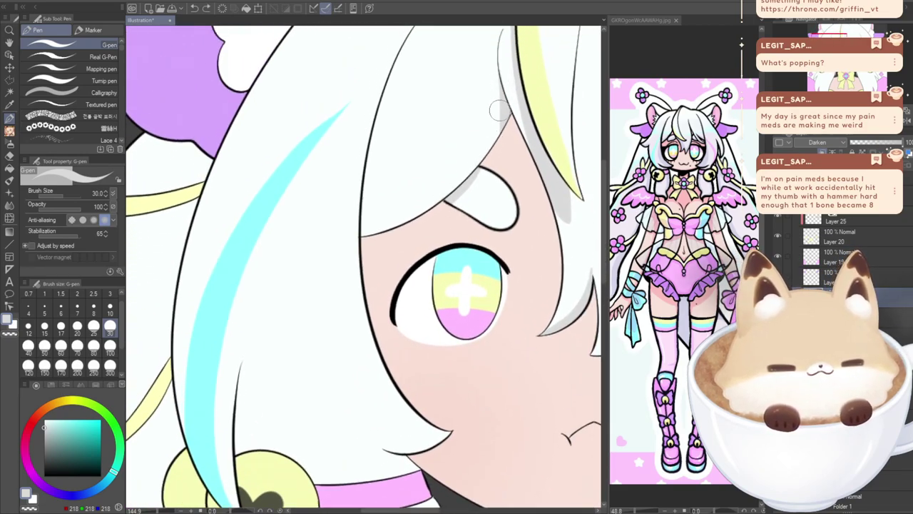
left_click_drag(495, 134, 474, 168)
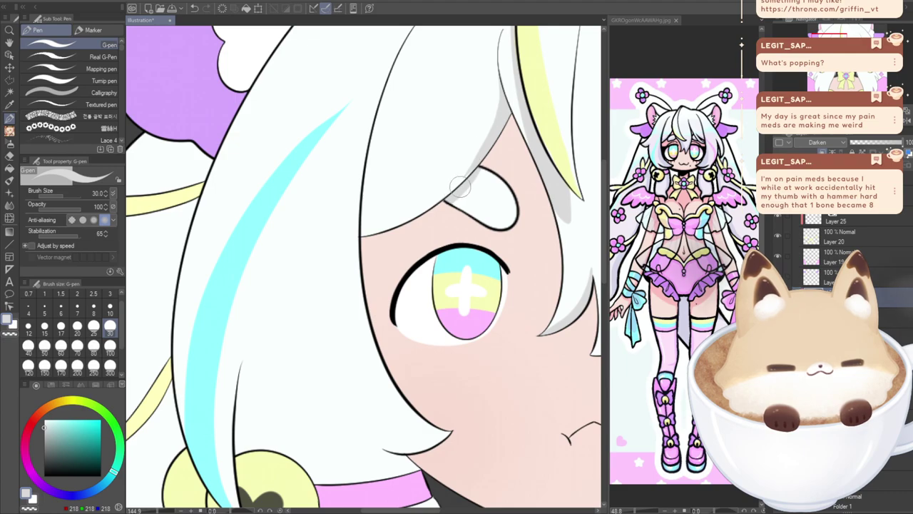
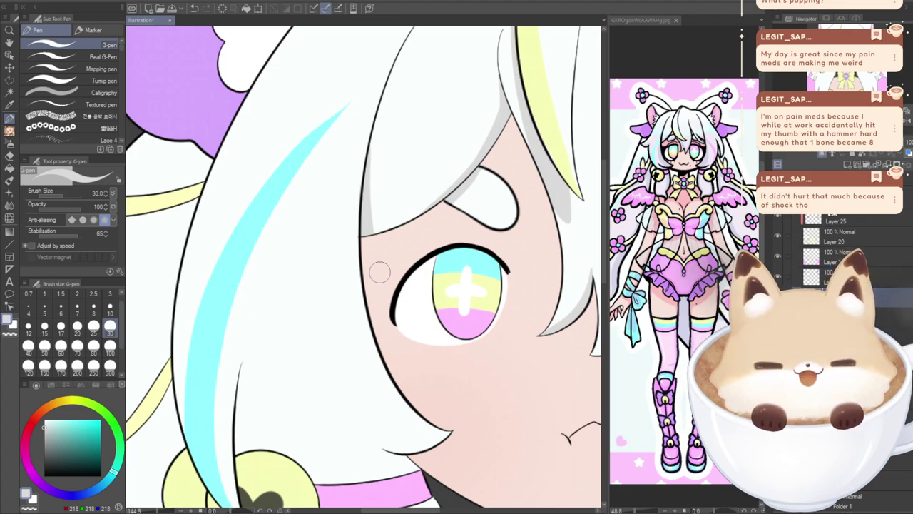
- Try shading a broad grey band on the hair behind the cyan-streaked fringe, from the fluffy ear tuft to the canvas edge
left_click_drag(385, 235, 393, 437)
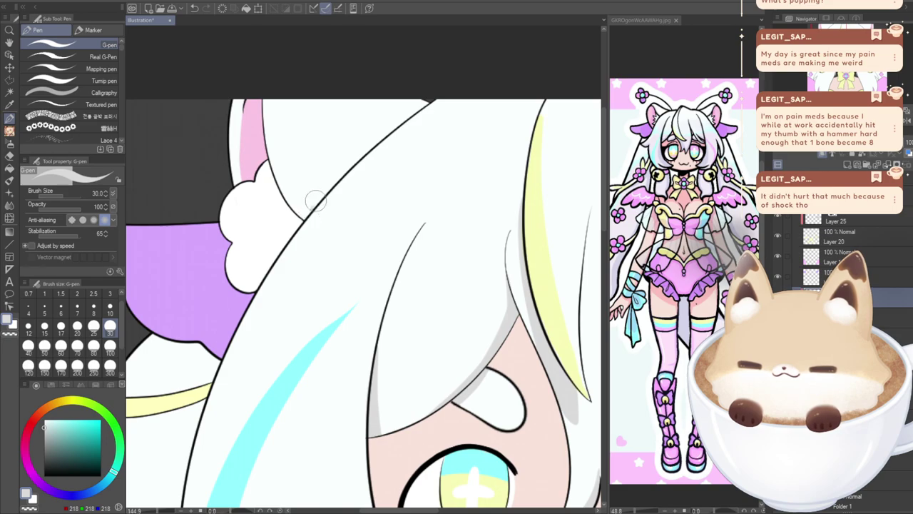
left_click_drag(313, 205, 402, 101)
left_click_drag(316, 203, 419, 87)
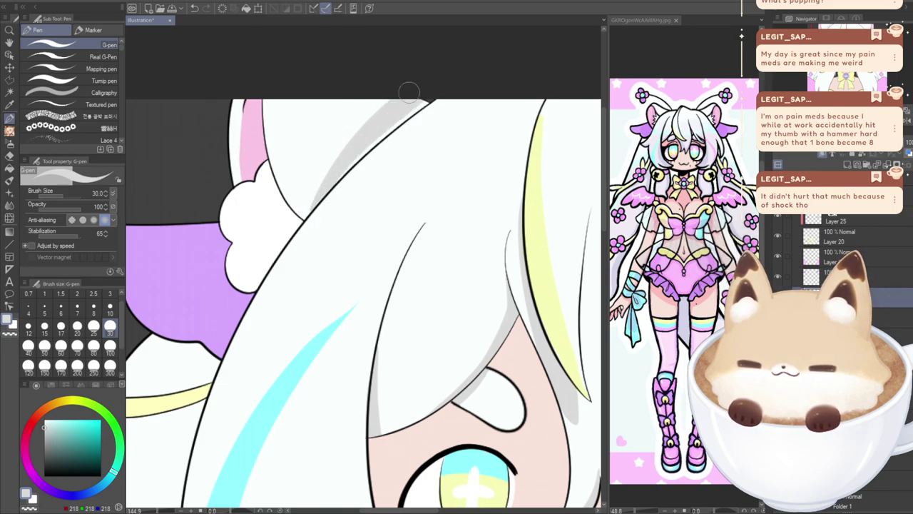
mouse_move(319, 197)
left_mouse_down()
mouse_move(396, 117)
mouse_move(471, 63)
left_mouse_up()
key("ctrl+z")
key("ctrl+z")
key("ctrl+z")
- Shade the corner of the hair behind the cyan-streaked fringe in light grey where its outline meets the canvas edge
mouse_move(337, 183)
left_mouse_down()
mouse_move(367, 134)
mouse_move(369, 91)
left_mouse_up()
left_click_drag(344, 170, 397, 94)
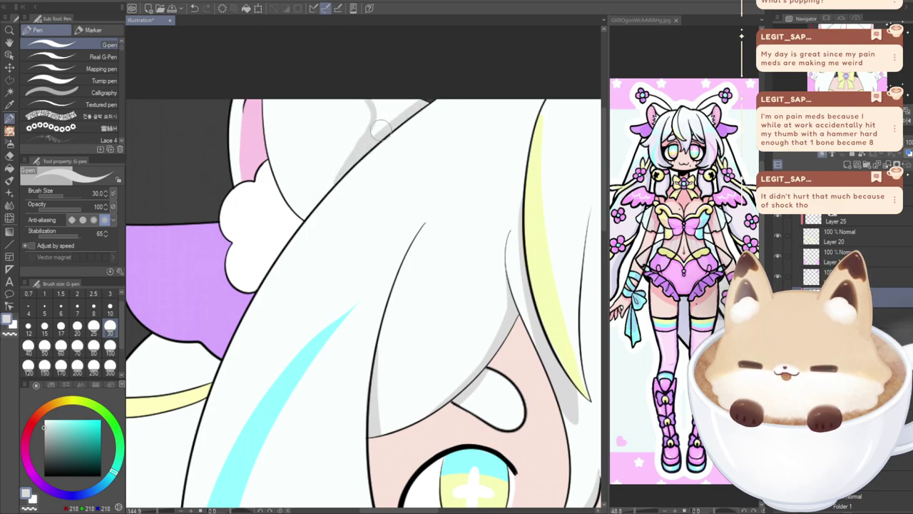
left_click_drag(373, 134, 377, 124)
key("ctrl+z")
key("ctrl+z")
key("ctrl+z")
left_click_drag(362, 158, 386, 114)
key("ctrl+z")
left_click_drag(367, 152, 405, 102)
left_click_drag(386, 133, 410, 101)
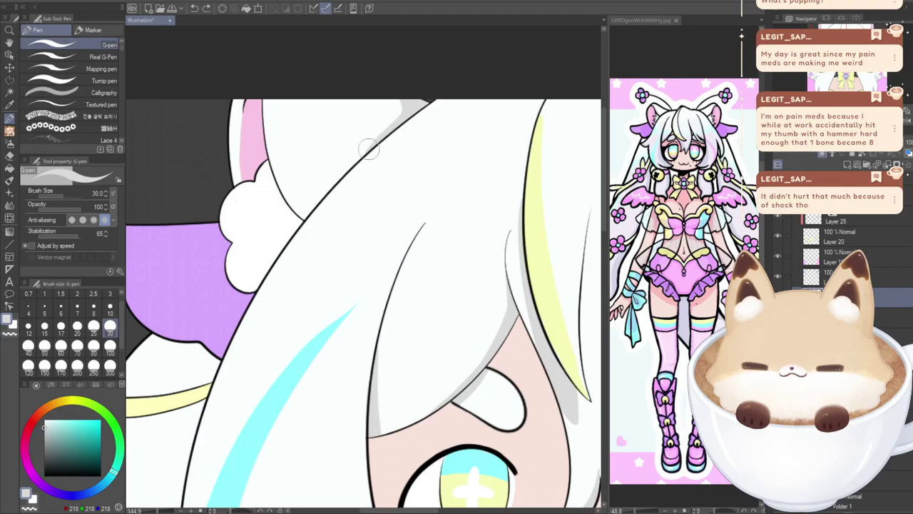
key("ctrl+z")
- Taper the grey shading in a thin strip along the cyan-streaked fringe's outline toward the fluffy ear tuft
left_click_drag(382, 136, 323, 200)
key("ctrl+z")
left_click_drag(360, 157, 320, 203)
key("ctrl+z")
left_click_drag(384, 134, 324, 199)
key("ctrl+z")
left_click_drag(385, 131, 326, 196)
key("ctrl+z")
left_click_drag(374, 141, 330, 187)
key("ctrl+z")
left_click_drag(385, 131, 323, 196)
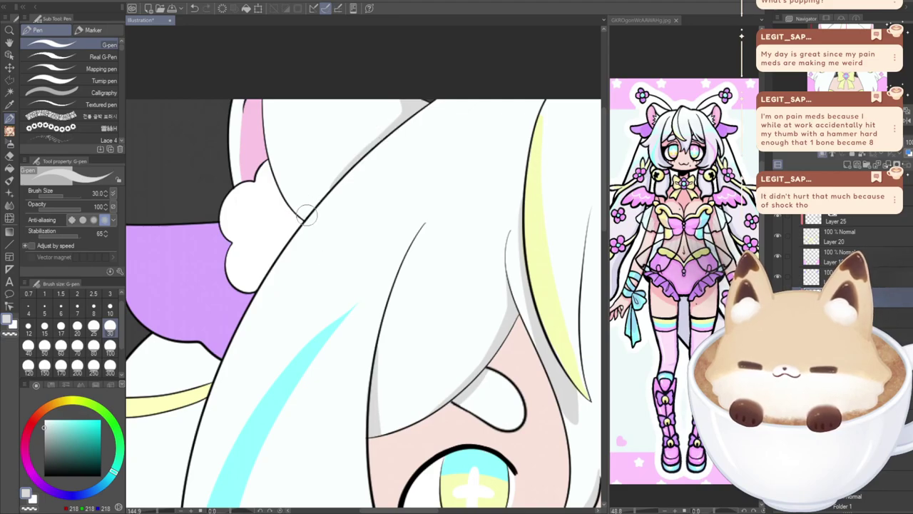
- Trim the thin end of the grey shading beside the ear tuft with the Hard eraser
key("e")
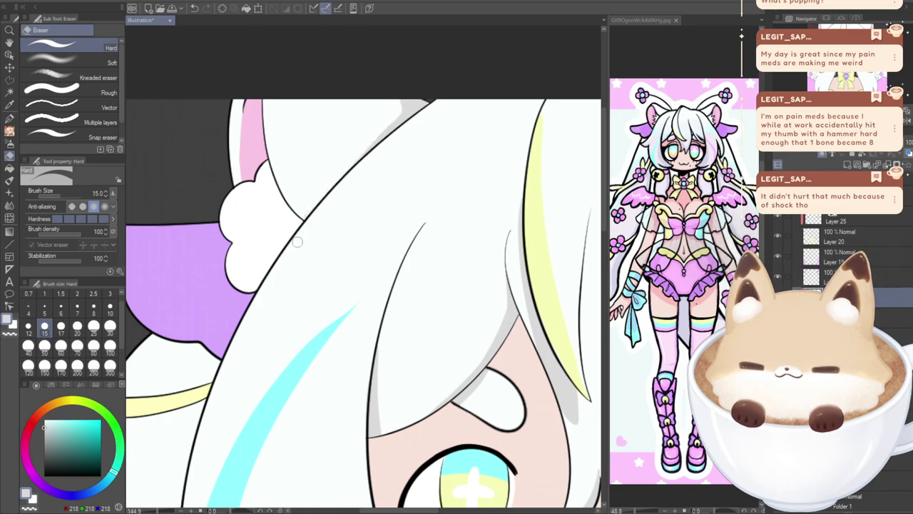
key("ctrl+z")
left_click_drag(379, 136, 295, 245)
key("ctrl+z")
left_click_drag(396, 112, 302, 205)
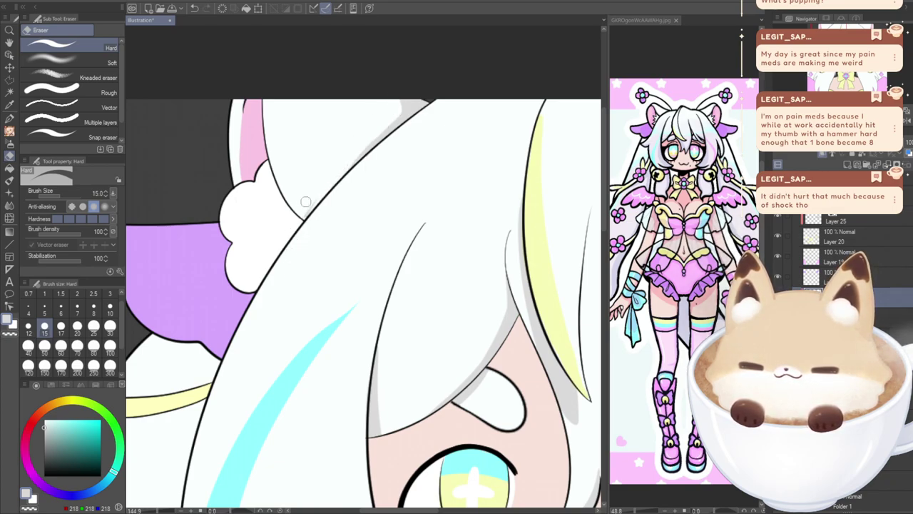
- Shade the matching corner of the hair behind the pink-streaked fringe with the G-pen, where its outline meets the canvas edge
left_click(9, 118)
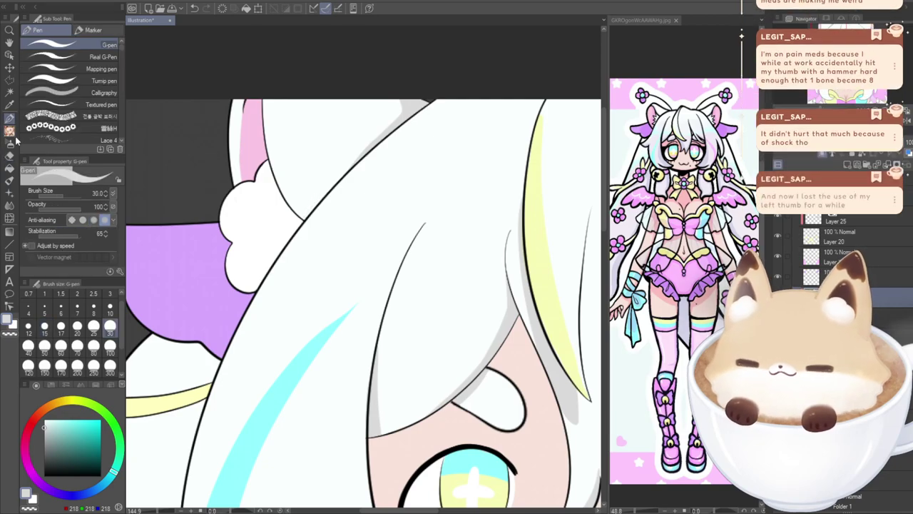
left_click_drag(417, 511, 525, 511)
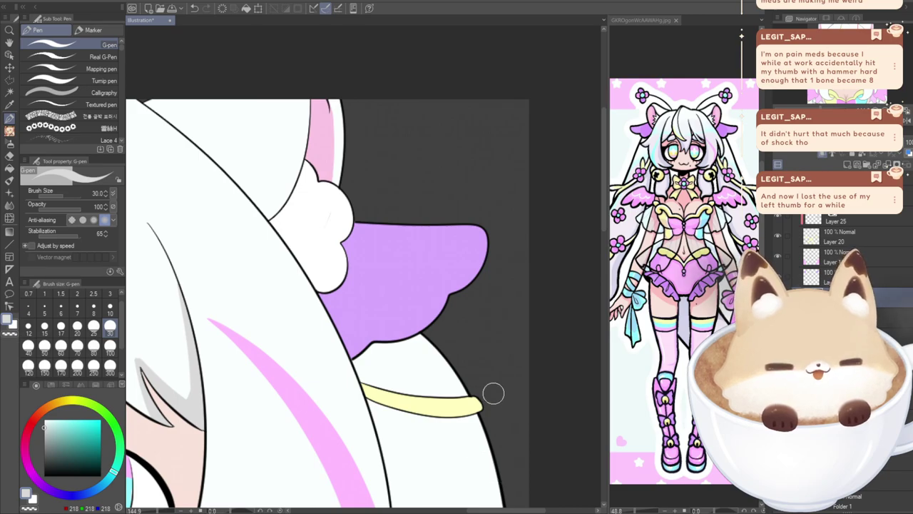
left_click_drag(489, 510, 463, 510)
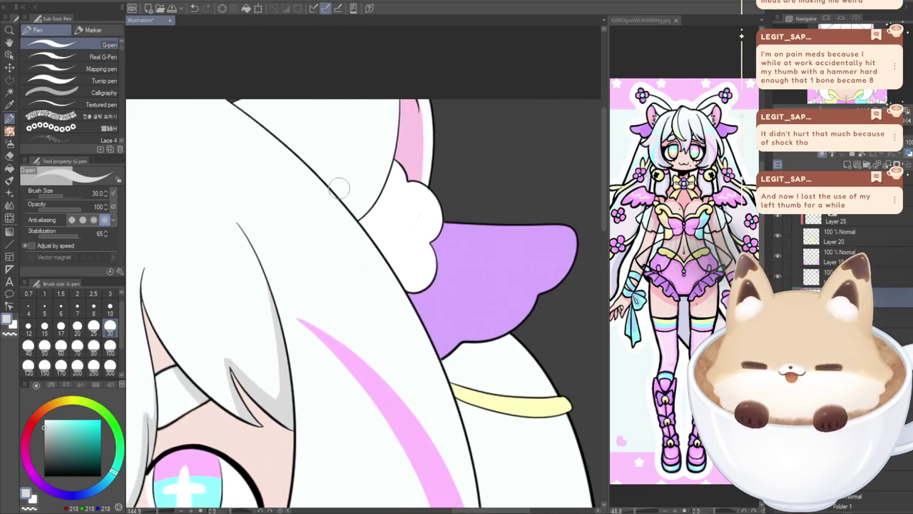
mouse_move(281, 141)
left_mouse_down()
mouse_move(250, 108)
mouse_move(271, 78)
mouse_move(242, 101)
left_mouse_up()
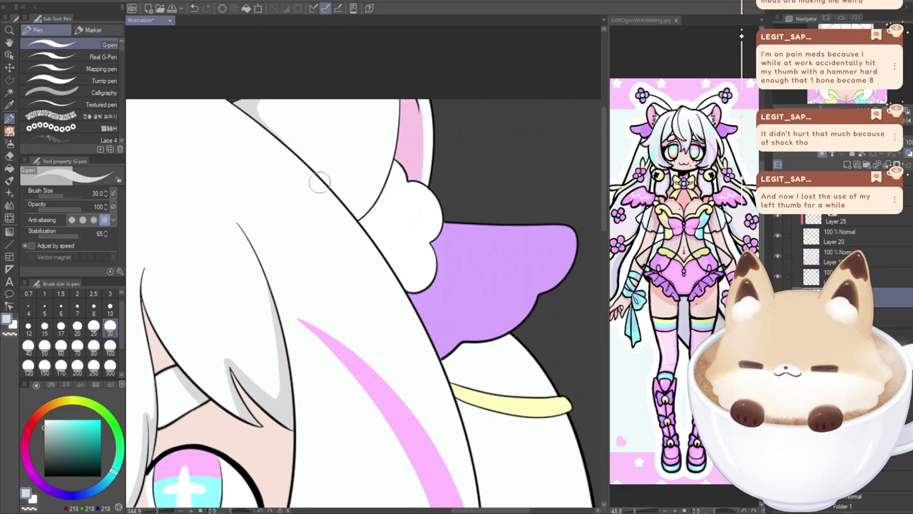
- Try refining a thin taper of grey shading along the pink-streaked fringe's outline down to the fluffy ear tuft
key("e")
left_click_drag(357, 218, 254, 94)
key("ctrl+z")
mouse_move(312, 162)
left_mouse_down()
mouse_move(261, 70)
mouse_move(246, 114)
mouse_move(267, 94)
mouse_move(255, 110)
mouse_move(356, 215)
left_mouse_up()
key("ctrl+z")
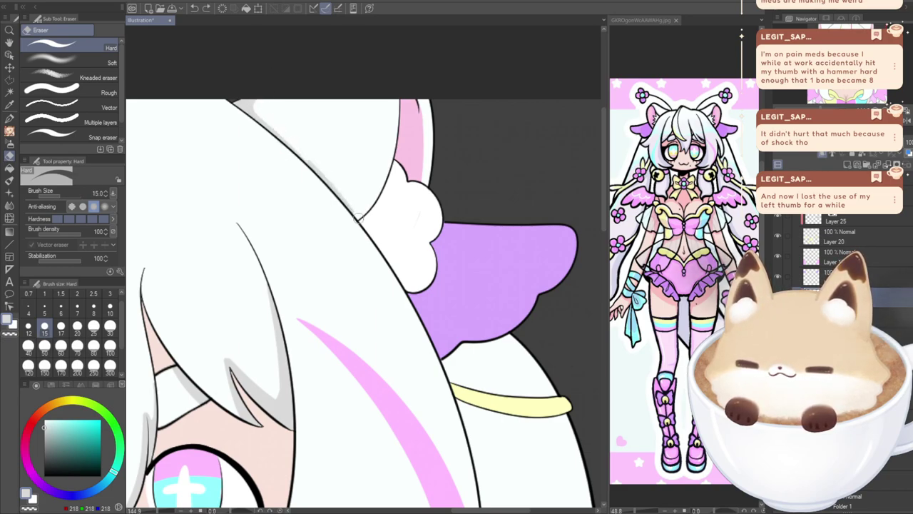
key("ctrl+z")
mouse_move(272, 125)
left_mouse_down()
mouse_move(331, 176)
mouse_move(371, 244)
left_mouse_up()
key("ctrl+z")
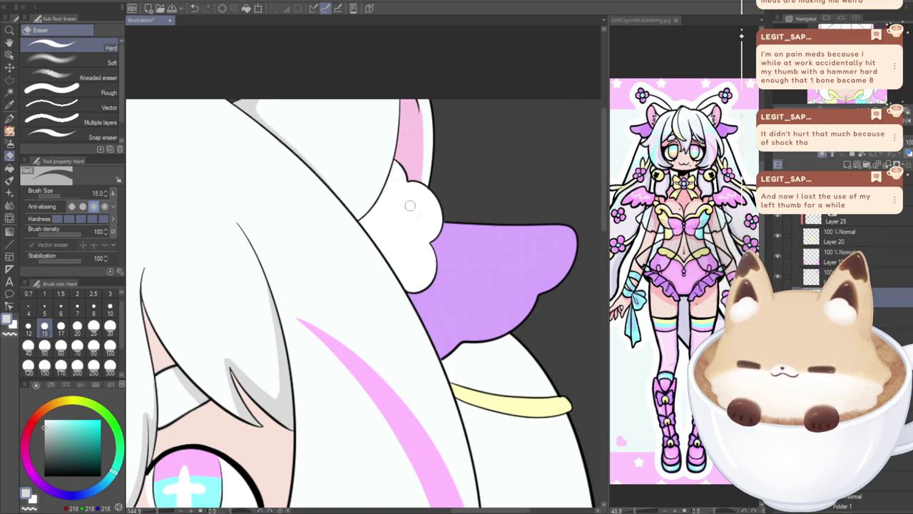
- Set the G-pen's brush size to 60 and bring the back hair on the cyan-streak side into view
left_click(10, 119)
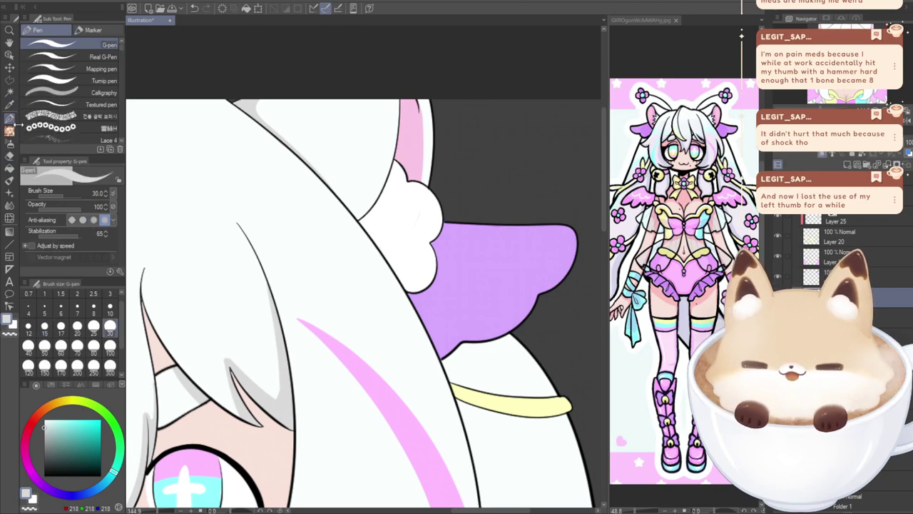
left_click_drag(300, 313, 424, 245)
left_click_drag(235, 264, 135, 202)
left_click_drag(207, 299, 571, 94)
left_click_drag(136, 171, 593, 358)
mouse_move(450, 205)
left_mouse_down()
mouse_move(518, 234)
mouse_move(378, 233)
mouse_move(365, 182)
mouse_move(346, 159)
left_mouse_up()
left_click(60, 346)
- Try filling the back hair beside the cyan-streaked fringe in light grey, from the purple ear wing down to the yellow leaf
mouse_move(397, 173)
left_mouse_down()
mouse_move(342, 321)
mouse_move(348, 342)
mouse_move(414, 281)
mouse_move(406, 199)
mouse_move(421, 179)
mouse_move(448, 227)
mouse_move(392, 414)
left_mouse_up()
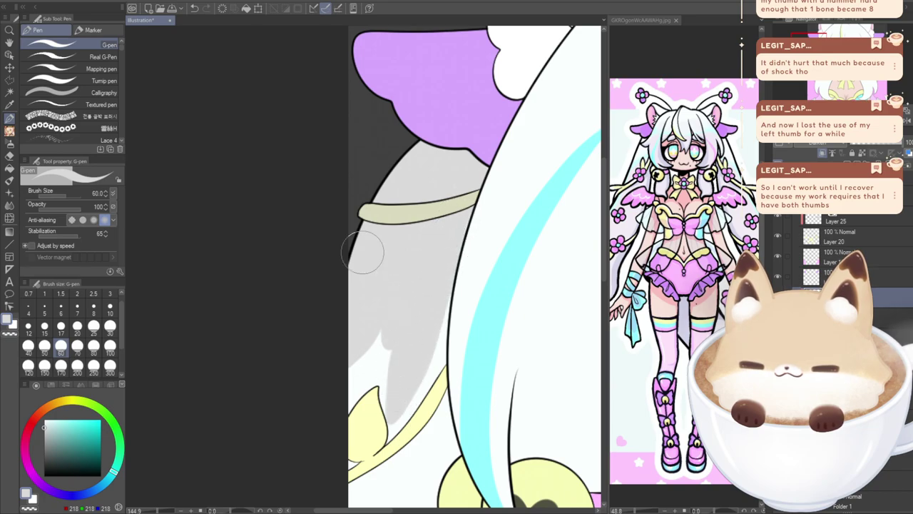
key("ctrl+z")
key("ctrl+z")
key("ctrl+z")
key("ctrl+z")
key("ctrl+z")
key("ctrl+z")
key("ctrl+z")
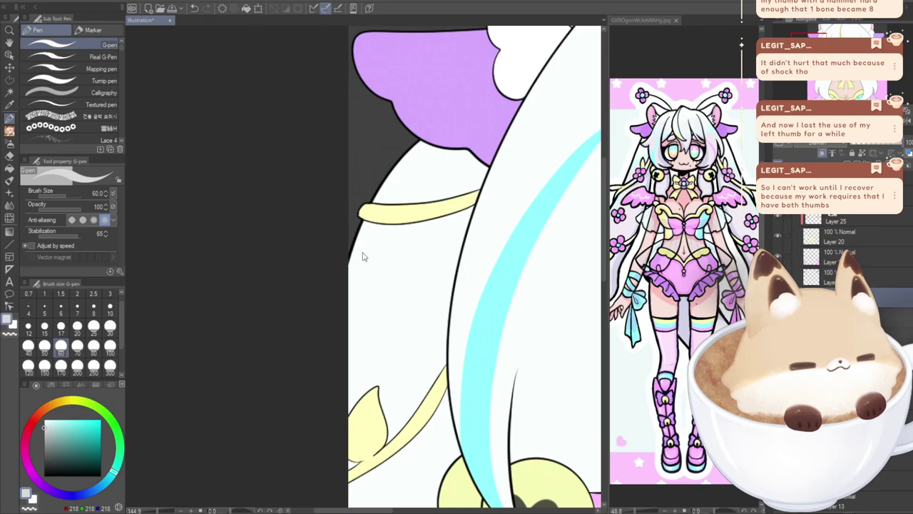
- Fill the back hair beside the cyan-streaked fringe with light grey, from beneath the purple ear wing down to the yellow leaf vine
left_click_drag(456, 286, 471, 251)
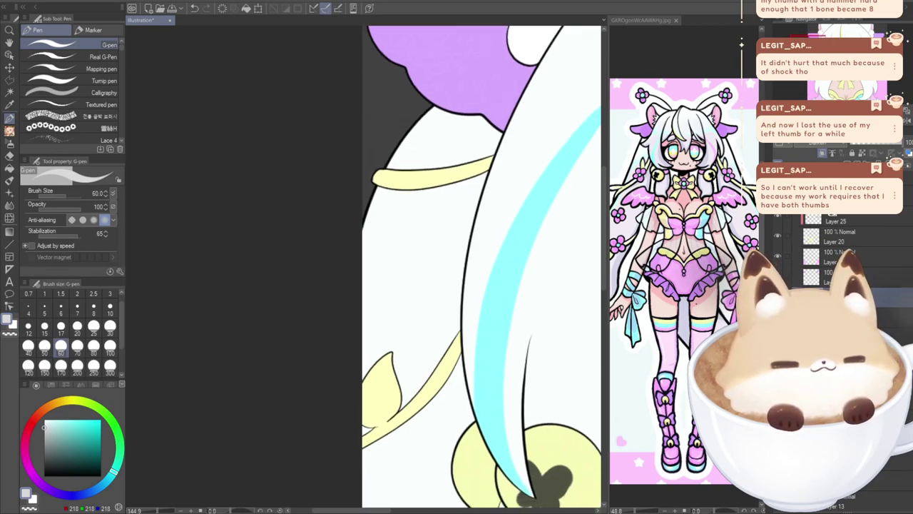
mouse_move(501, 135)
left_mouse_down()
mouse_move(482, 119)
mouse_move(422, 110)
mouse_move(449, 114)
mouse_move(414, 98)
mouse_move(500, 135)
mouse_move(482, 175)
mouse_move(499, 136)
mouse_move(472, 165)
mouse_move(435, 124)
mouse_move(392, 126)
mouse_move(457, 129)
mouse_move(396, 135)
mouse_move(396, 150)
left_mouse_up()
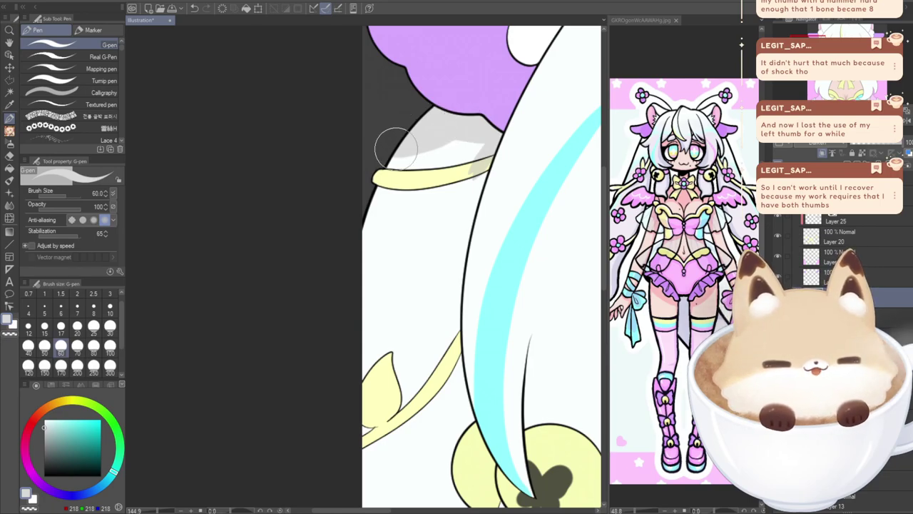
scroll(434, 220, "down", 5)
mouse_move(435, 221)
left_mouse_down()
mouse_move(408, 152)
mouse_move(436, 112)
left_mouse_up()
mouse_move(460, 67)
left_mouse_down()
mouse_move(428, 121)
mouse_move(411, 114)
mouse_move(403, 85)
mouse_move(446, 125)
mouse_move(430, 147)
mouse_move(432, 163)
mouse_move(462, 93)
mouse_move(434, 184)
mouse_move(451, 136)
mouse_move(438, 182)
mouse_move(446, 200)
mouse_move(435, 207)
mouse_move(395, 141)
mouse_move(370, 158)
mouse_move(398, 196)
mouse_move(381, 303)
mouse_move(378, 272)
mouse_move(398, 221)
left_mouse_up()
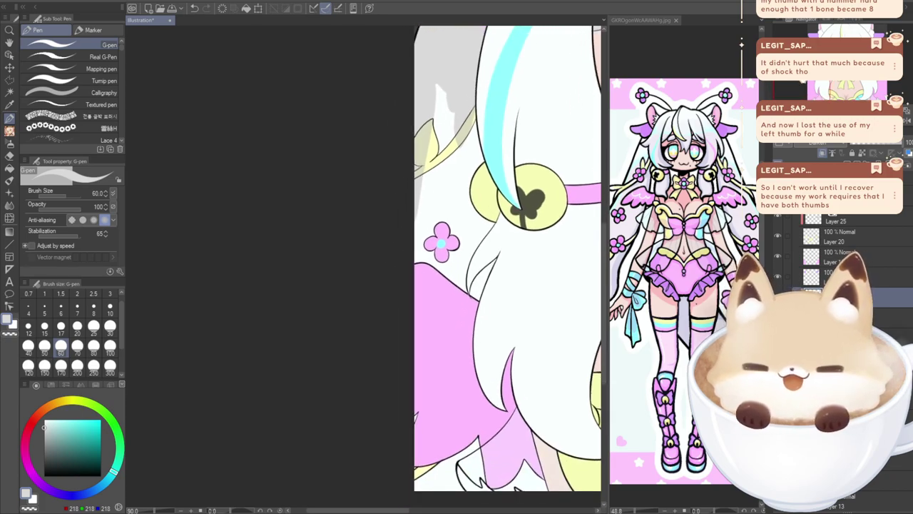
- Continue the light grey back hair fill over the leaf vine and around the small pink flower down to the large pink shape
left_click_drag(508, 256, 500, 261)
mouse_move(431, 78)
left_mouse_down()
mouse_move(408, 270)
mouse_move(408, 292)
mouse_move(440, 84)
mouse_move(416, 302)
left_mouse_up()
mouse_move(450, 90)
left_mouse_down()
mouse_move(457, 179)
mouse_move(460, 115)
mouse_move(468, 168)
mouse_move(464, 185)
mouse_move(463, 106)
mouse_move(464, 171)
mouse_move(465, 124)
mouse_move(474, 197)
mouse_move(455, 174)
mouse_move(451, 242)
left_mouse_up()
mouse_move(486, 217)
left_mouse_down()
mouse_move(428, 280)
mouse_move(467, 227)
left_mouse_up()
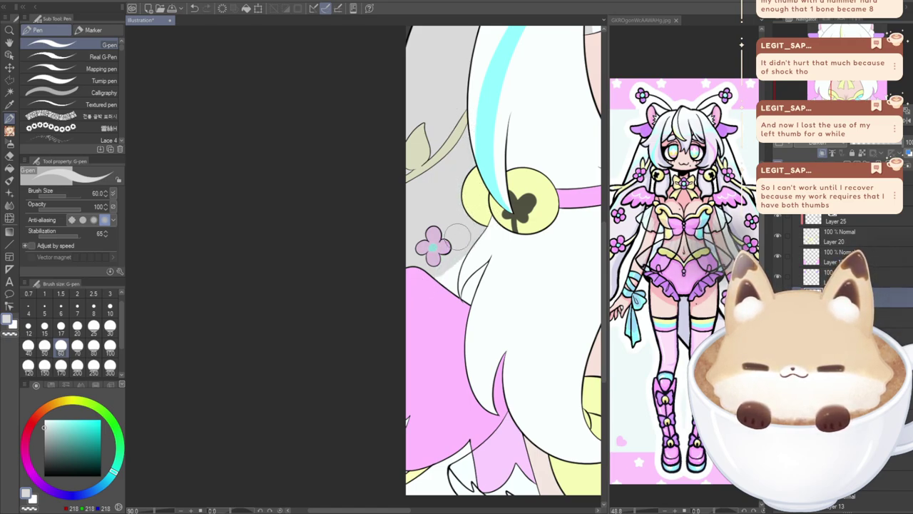
mouse_move(444, 288)
left_mouse_down()
mouse_move(440, 320)
mouse_move(447, 276)
mouse_move(460, 305)
left_mouse_up()
- Shade the small strand below the yellow bell in light grey and fill the back hair visible beneath the large pink shape
left_click_drag(487, 263, 448, 332)
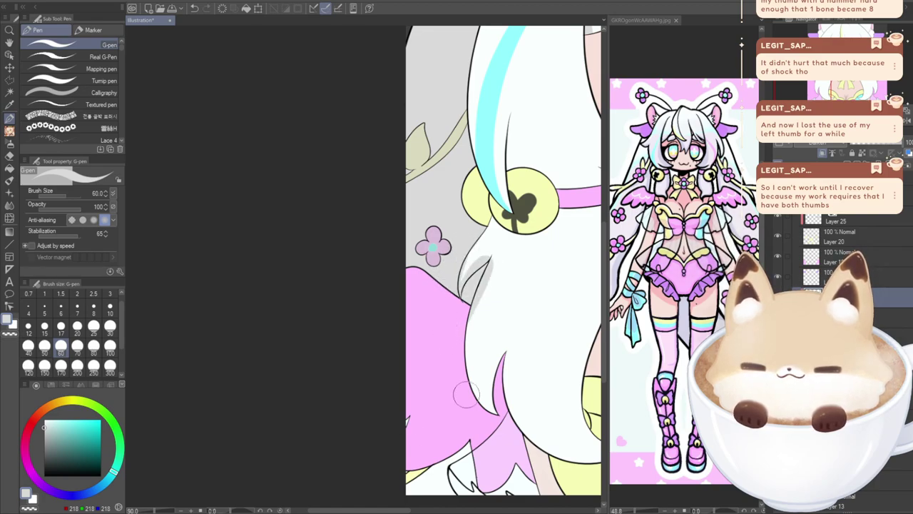
left_click_drag(452, 407, 461, 371)
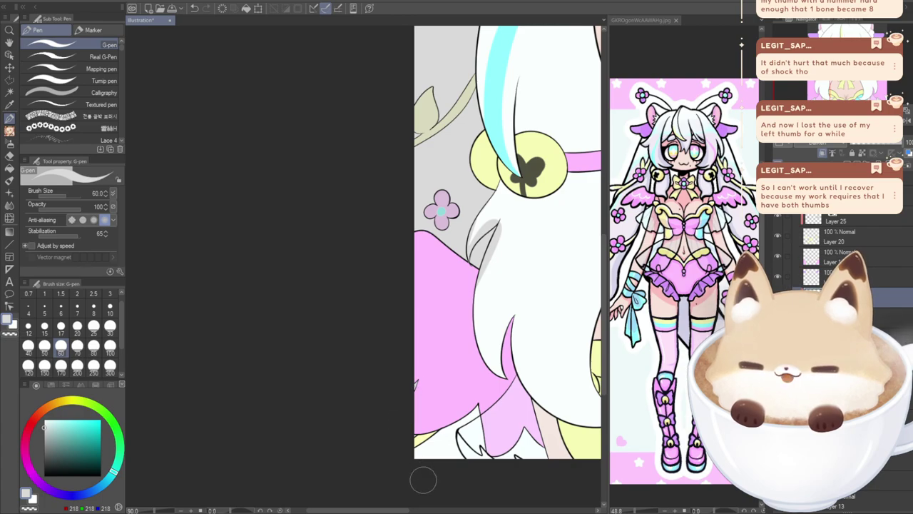
left_click_drag(469, 417, 432, 446)
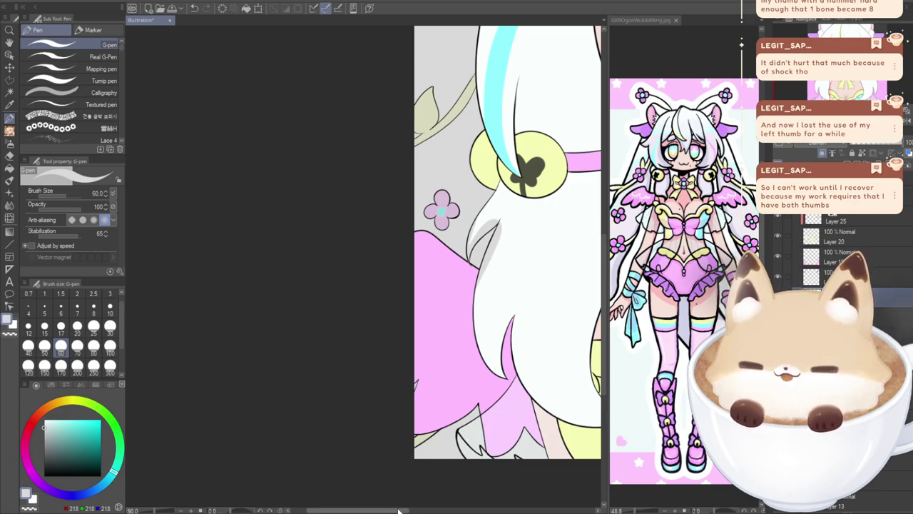
- Erase the stray grey shading spilling over the white strand and front hair below the yellow bell on the cyan-streaked side
left_click_drag(397, 510, 416, 510)
left_click(9, 156)
scroll(359, 206, "up", 8)
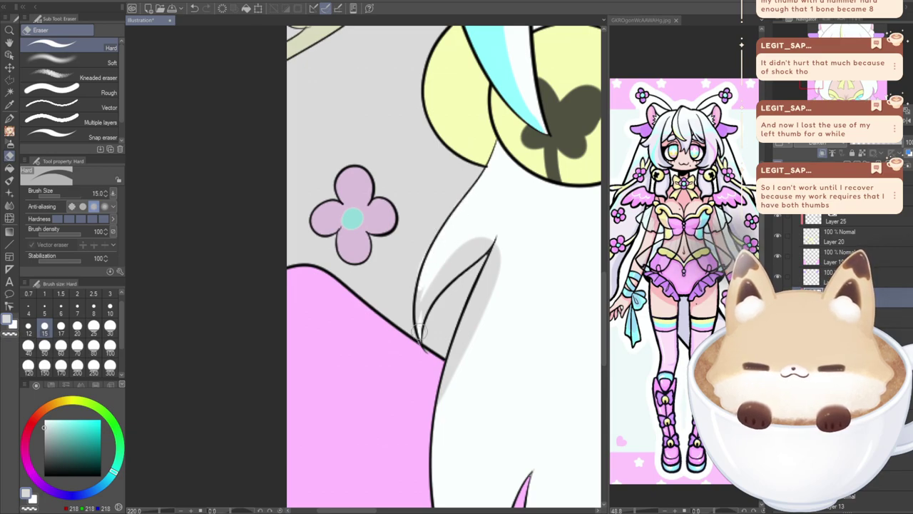
left_click(9, 118)
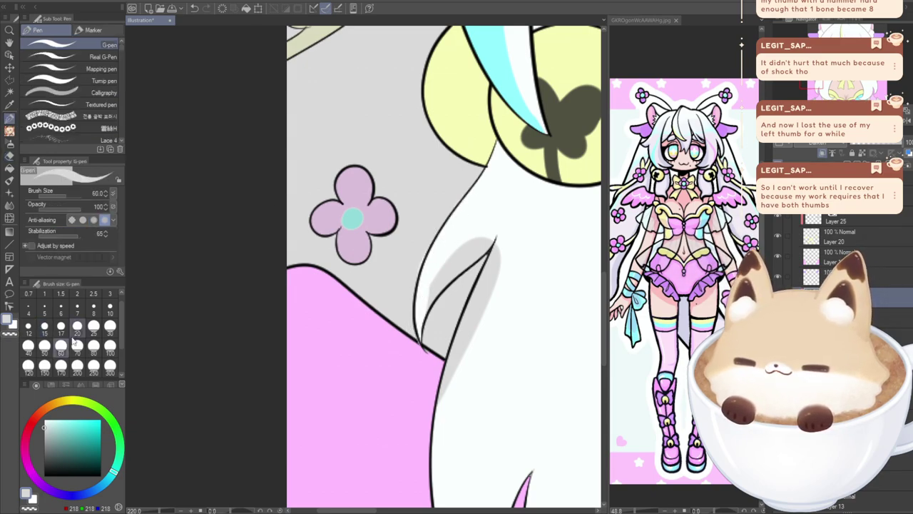
left_click(110, 308)
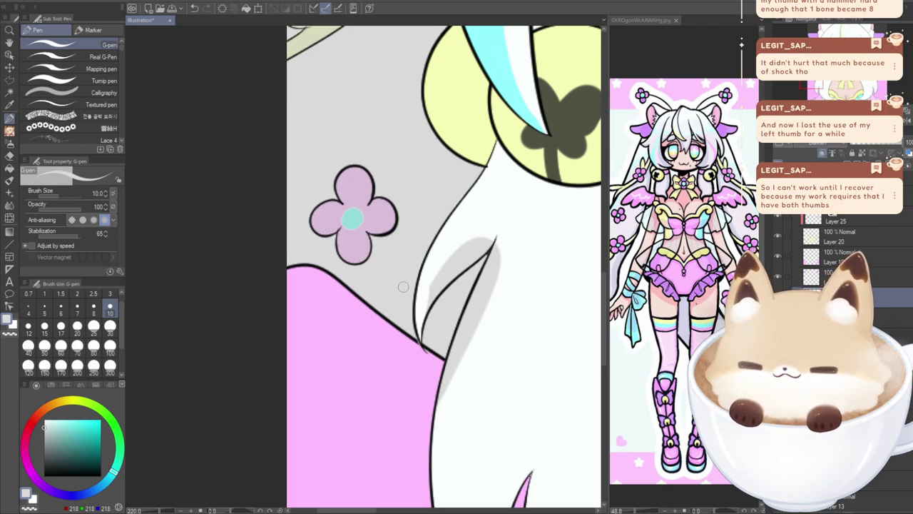
left_click(9, 155)
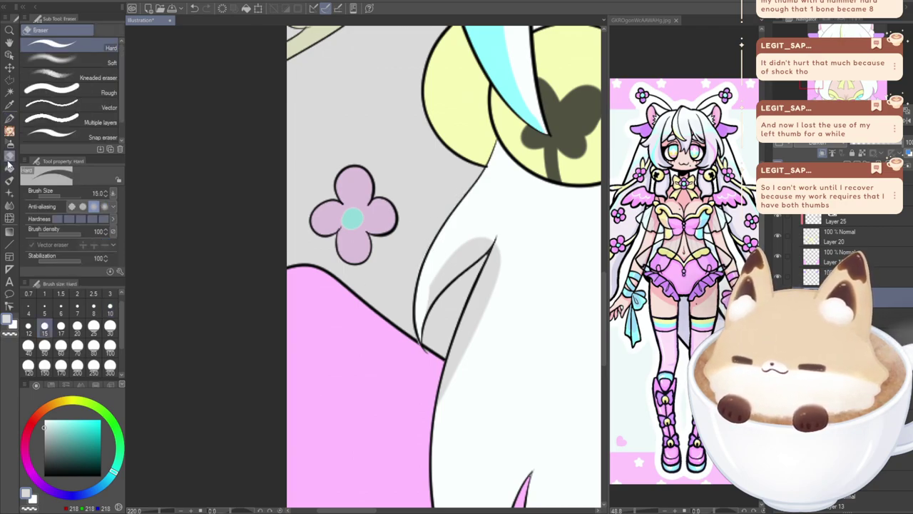
left_click_drag(425, 307, 494, 244)
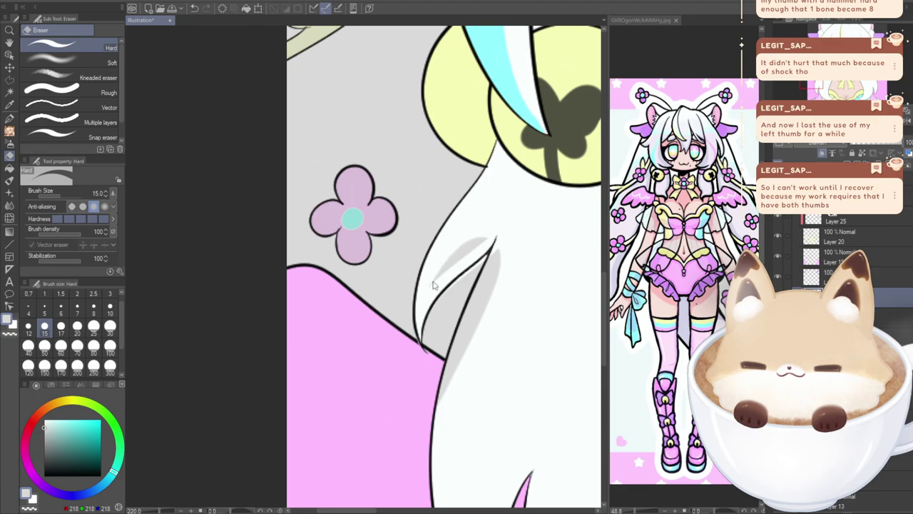
key("ctrl+z")
mouse_move(426, 306)
left_mouse_down()
mouse_move(503, 221)
mouse_move(455, 261)
mouse_move(509, 221)
left_mouse_up()
left_click_drag(471, 245, 425, 281)
mouse_move(492, 255)
left_mouse_down()
mouse_move(460, 354)
mouse_move(500, 256)
mouse_move(478, 341)
mouse_move(492, 256)
mouse_move(443, 433)
mouse_move(465, 317)
mouse_move(440, 402)
mouse_move(432, 481)
left_mouse_up()
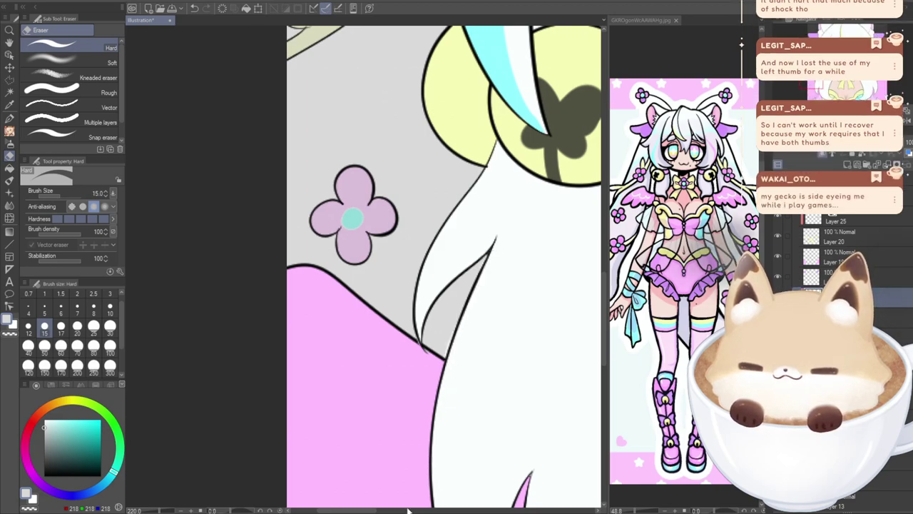
- Lower the opacity of the layer holding the light grey back hair shading
left_click(9, 120)
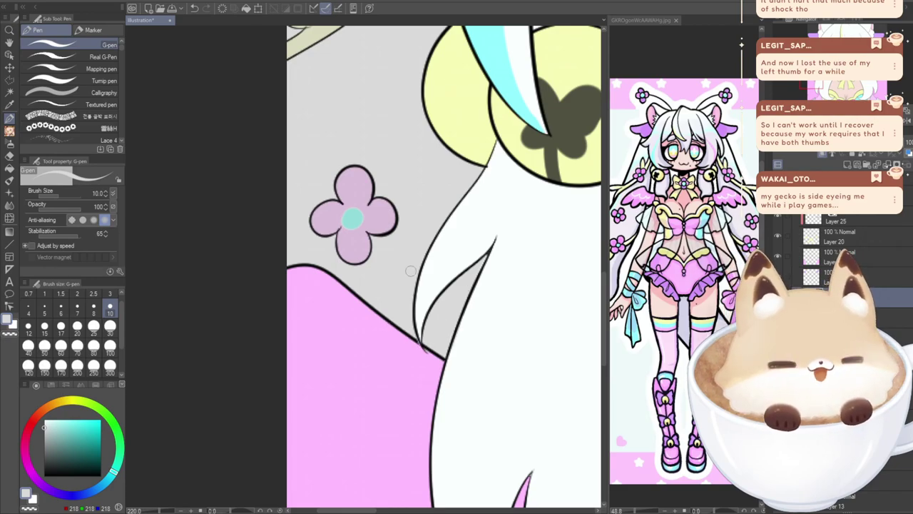
scroll(511, 367, "down", 3)
mouse_move(813, 86)
left_mouse_down()
mouse_move(821, 95)
mouse_move(799, 81)
left_mouse_up()
scroll(405, 240, "down", 5)
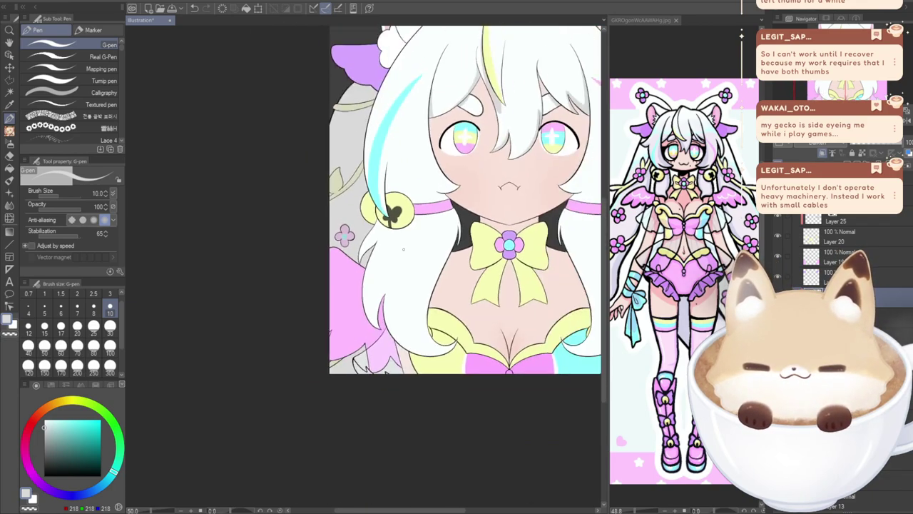
scroll(438, 256, "up", 2)
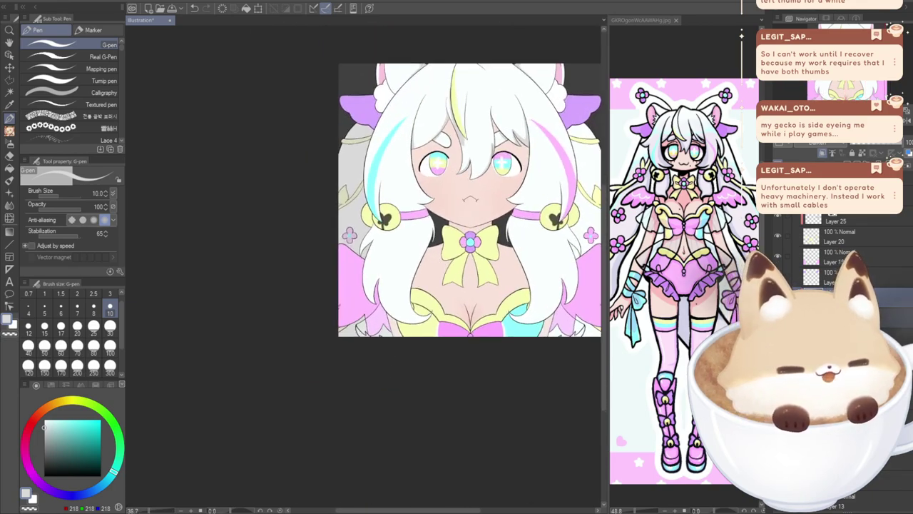
left_click(875, 146)
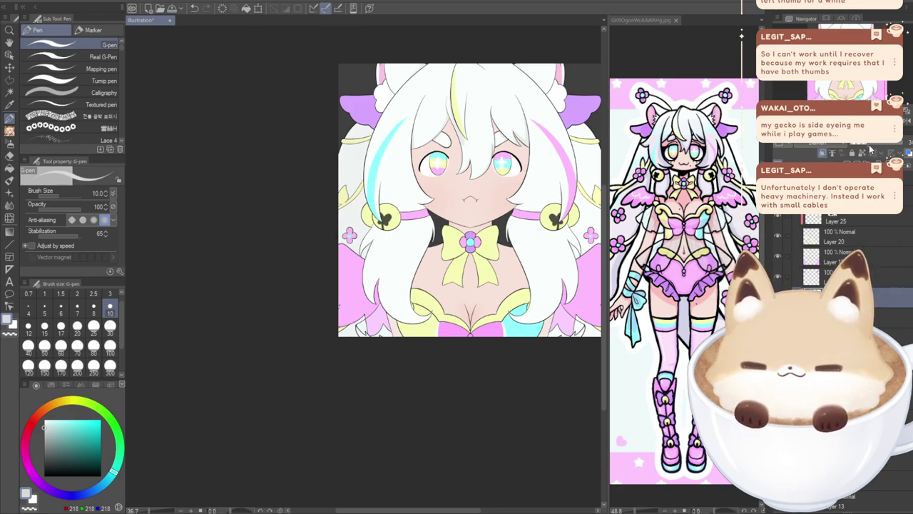
- Fill the back hair beside the pink-streaked fringe with light grey using a size 70 G-pen
left_click_drag(817, 89, 829, 75)
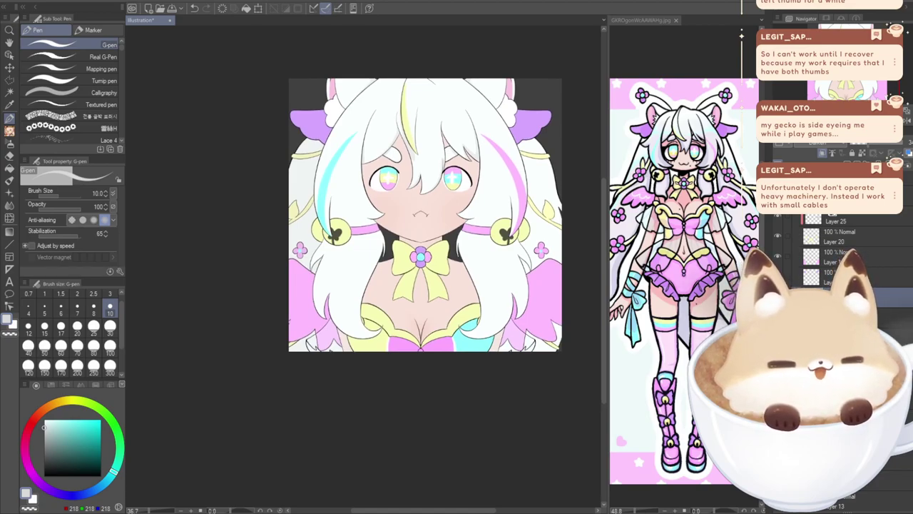
left_click_drag(829, 77, 837, 80)
scroll(519, 152, "up", 2)
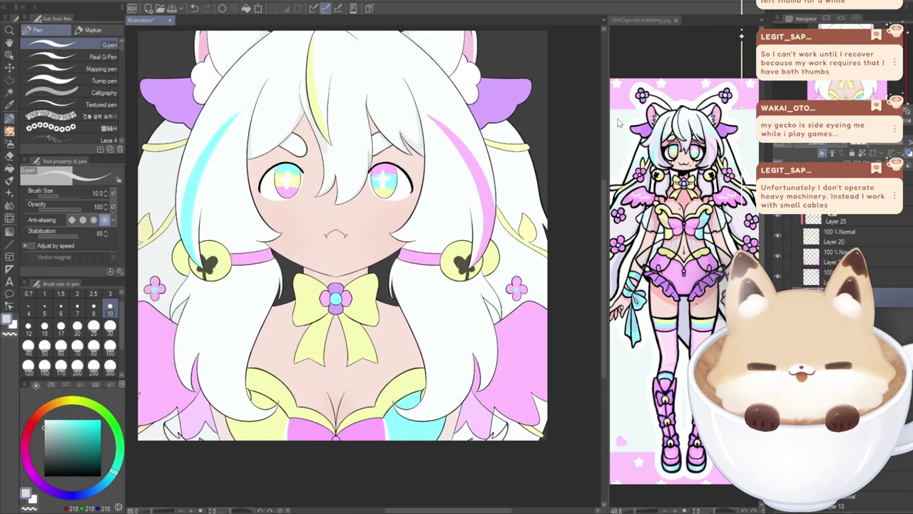
left_click(77, 346)
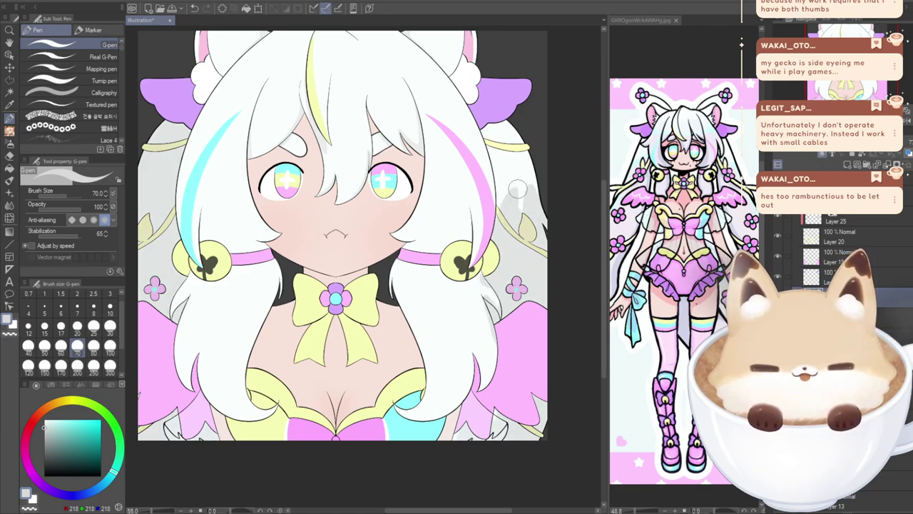
left_click_drag(843, 56, 836, 36)
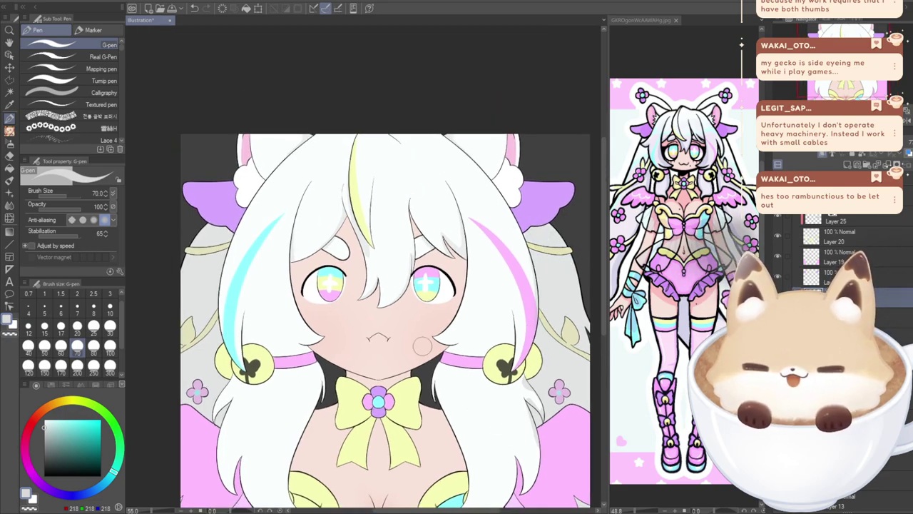
- Erase the grey spill over the white strand and front hair below the yellow bell on the pink-streaked side
left_click(10, 154)
scroll(522, 347, "up", 1)
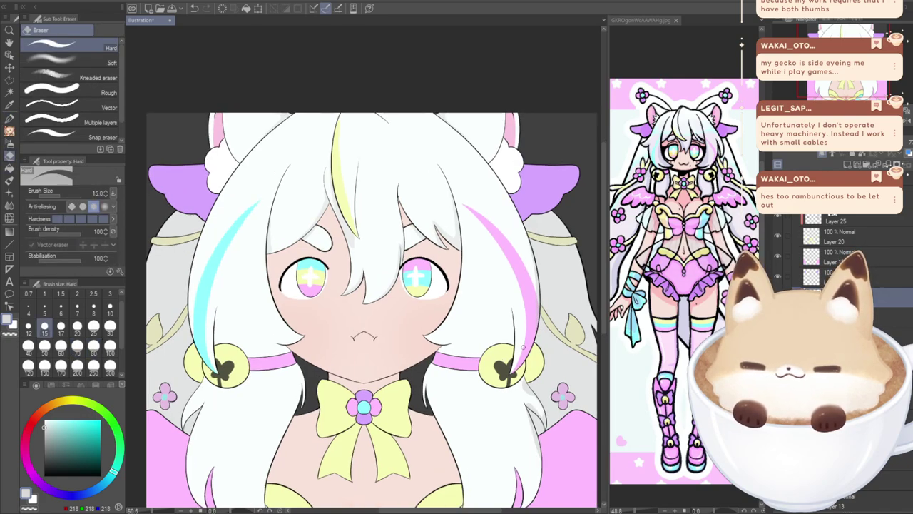
scroll(523, 348, "up", 2)
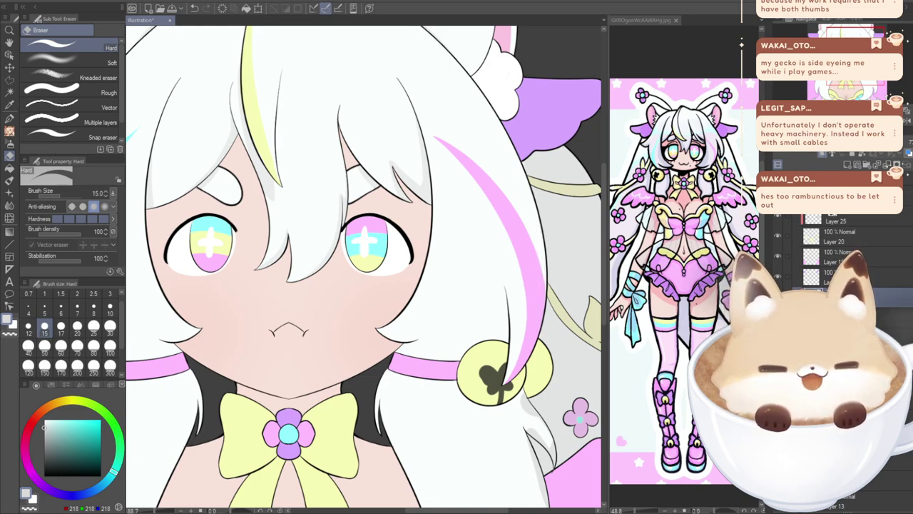
left_click_drag(364, 399, 332, 168)
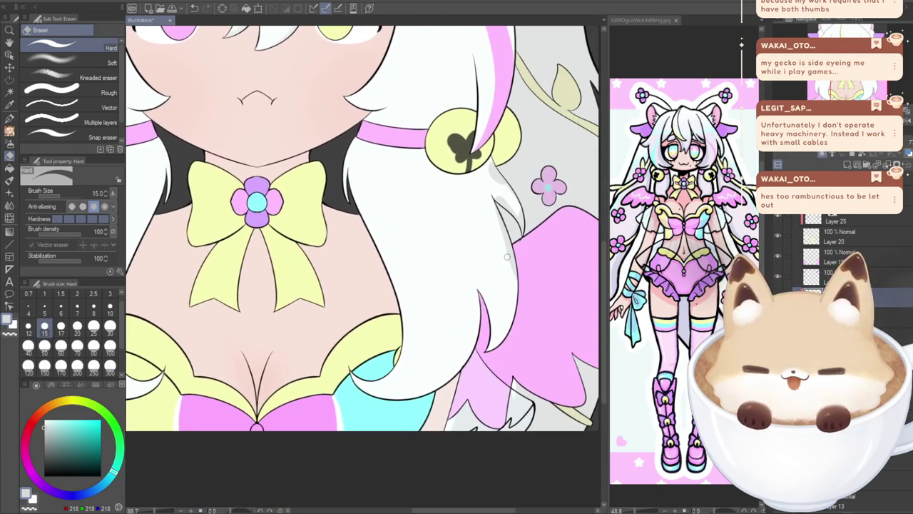
scroll(514, 280, "up", 1)
left_click_drag(513, 264, 492, 192)
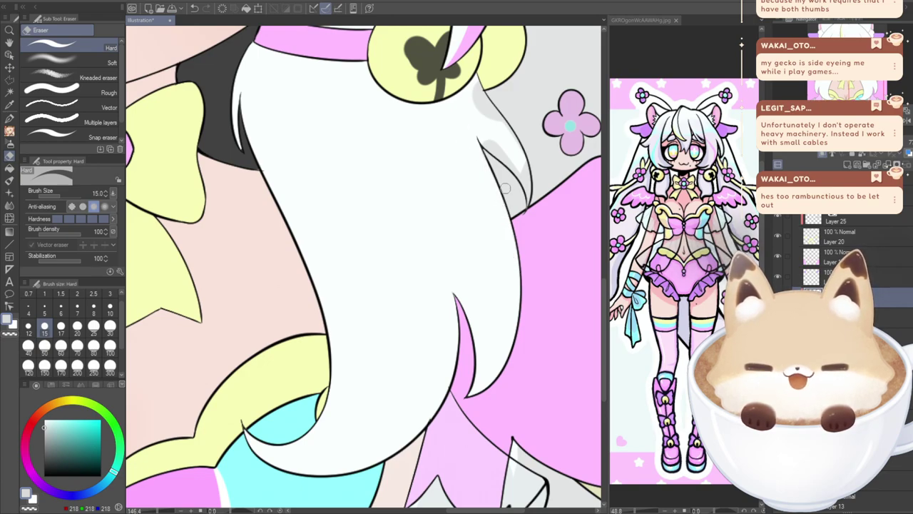
mouse_move(526, 204)
left_mouse_down()
mouse_move(517, 162)
mouse_move(489, 133)
left_mouse_up()
left_click_drag(524, 181, 487, 144)
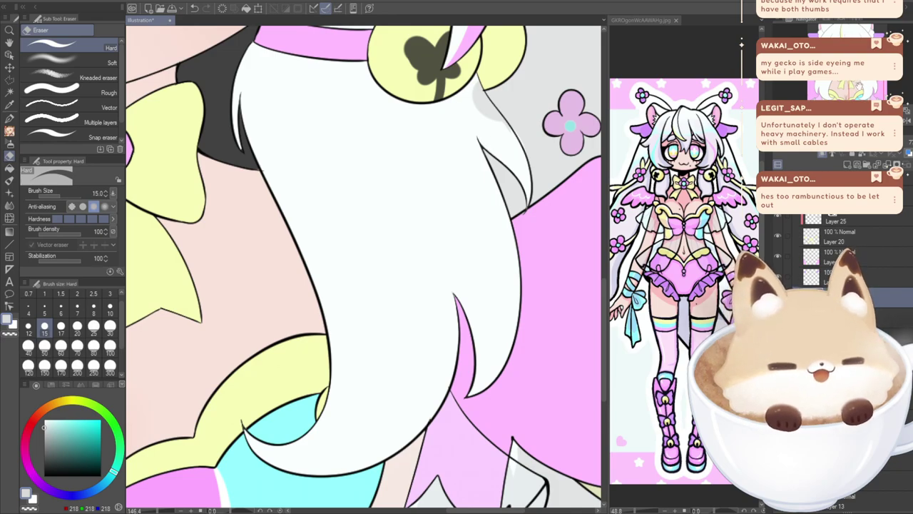
left_click_drag(859, 86, 859, 81)
left_click_drag(484, 160, 510, 208)
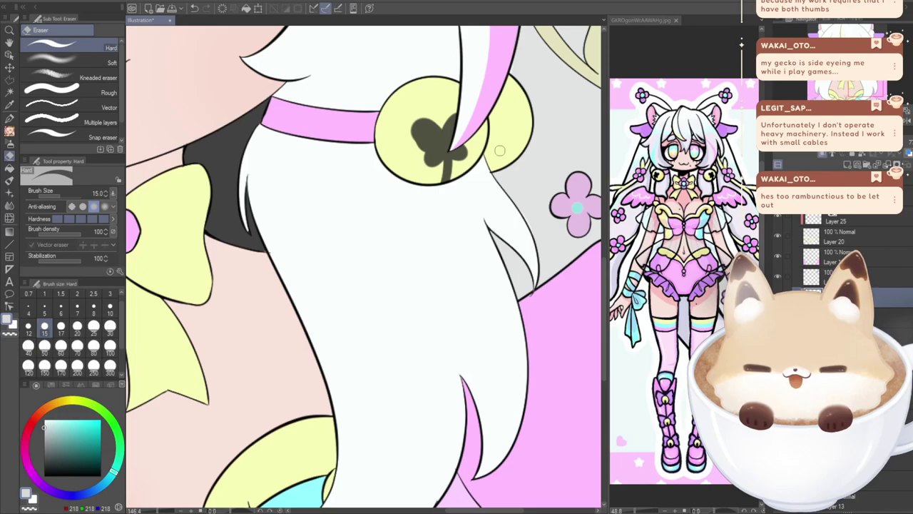
- Reduce the opacity of the grey back hair shading further so it looks fainter across the whole illustration
key("p")
left_click(77, 326)
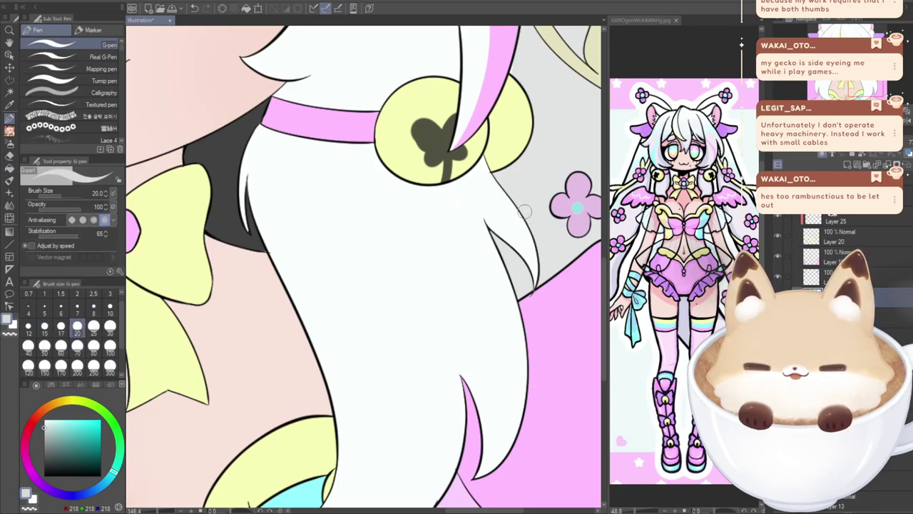
scroll(522, 208, "down", 4)
scroll(476, 440, "up", 3)
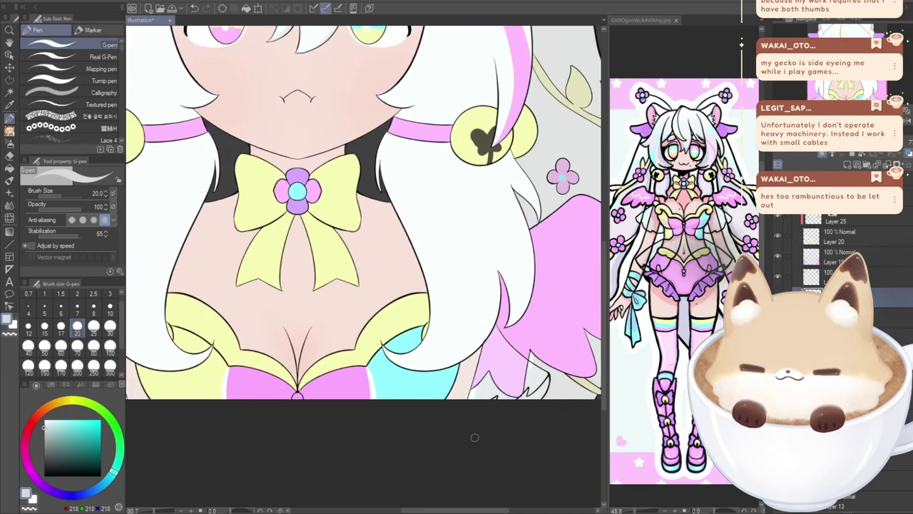
scroll(476, 439, "up", 2)
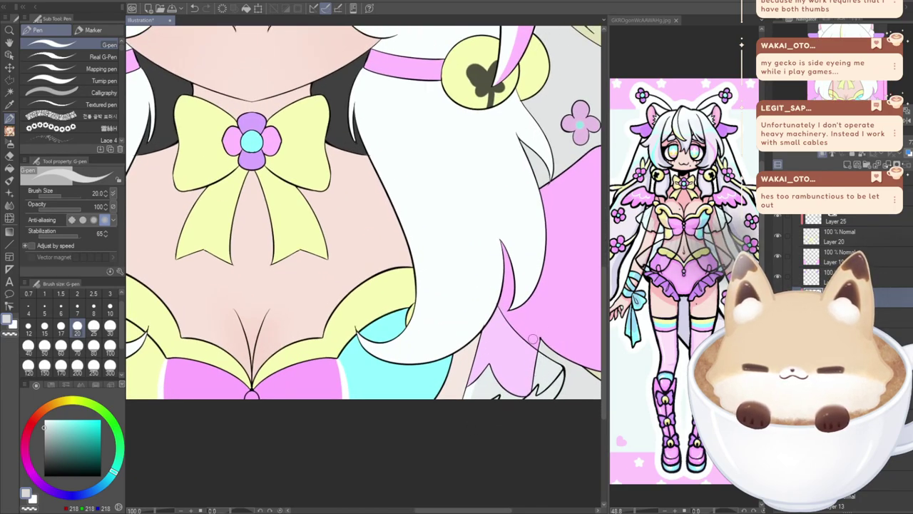
scroll(465, 433, "down", 4)
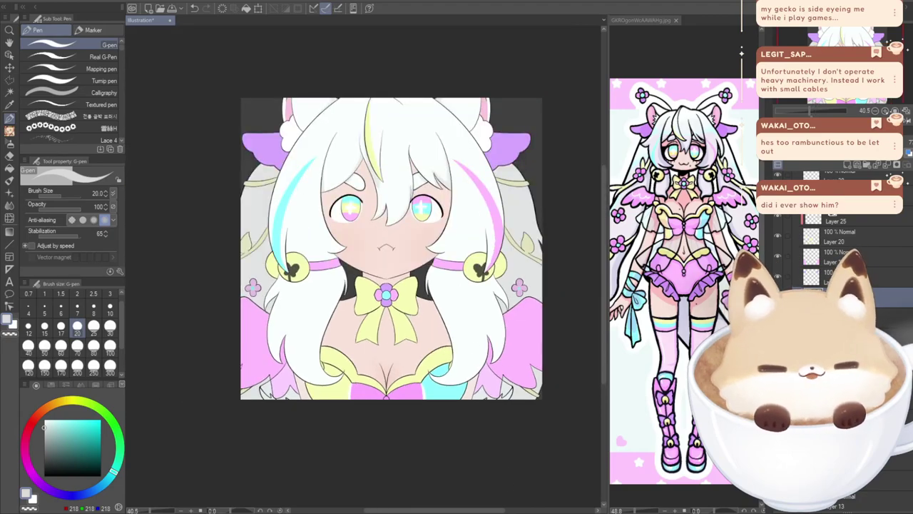
left_click_drag(886, 142, 853, 143)
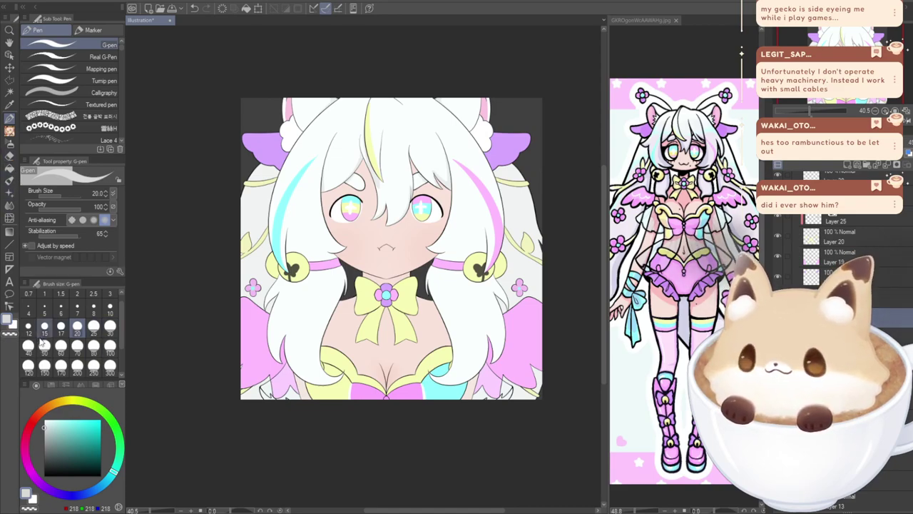
- Try shading the front hair in light grey with a size 50 G-pen, curving from the cheek-side tip up toward the pink streak
left_click(45, 346)
left_click_drag(351, 318, 404, 330)
scroll(499, 254, "up", 2)
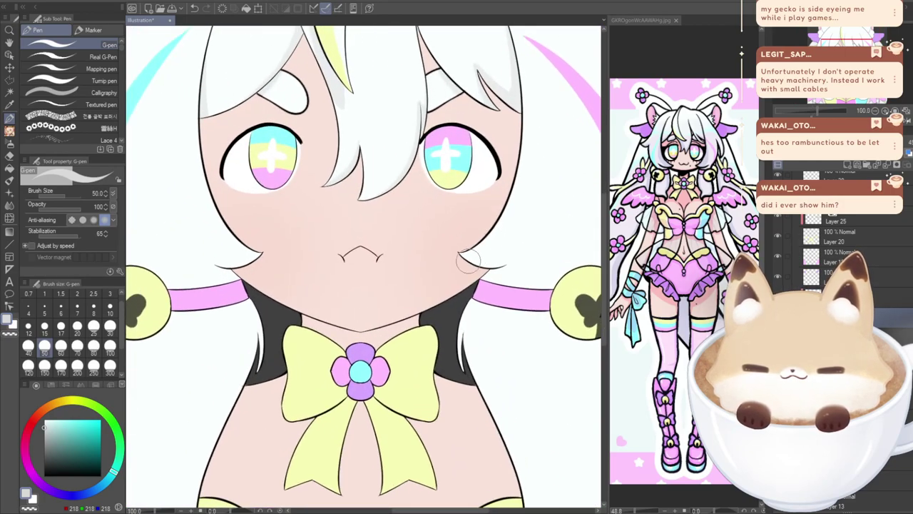
left_click_drag(467, 257, 563, 214)
key("ctrl+z")
mouse_move(459, 253)
left_mouse_down()
mouse_move(540, 261)
mouse_move(575, 195)
left_mouse_up()
key("ctrl+z")
mouse_move(464, 258)
left_mouse_down()
mouse_move(529, 265)
mouse_move(575, 183)
left_mouse_up()
key("ctrl+z")
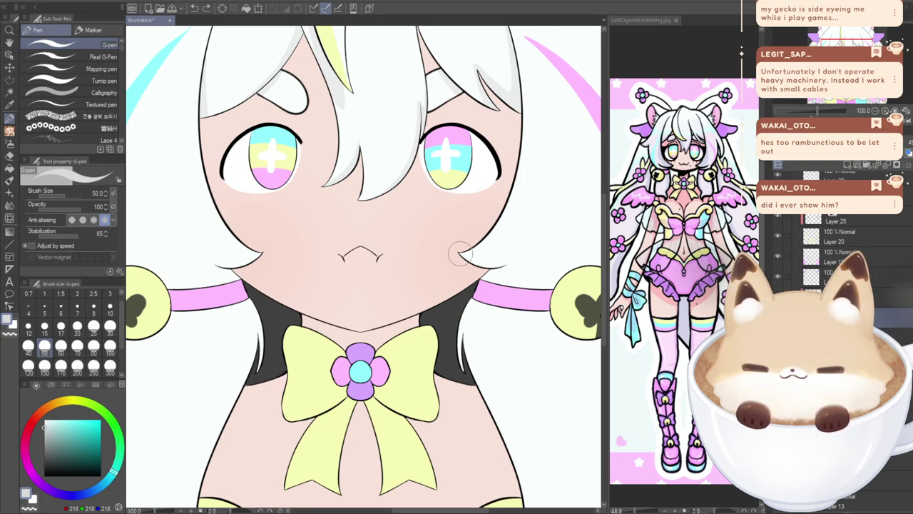
left_click_drag(507, 274, 573, 187)
key("ctrl+z")
left_click_drag(500, 271, 581, 199)
key("ctrl+z")
mouse_move(492, 272)
left_mouse_down()
mouse_move(580, 212)
mouse_move(579, 182)
left_mouse_up()
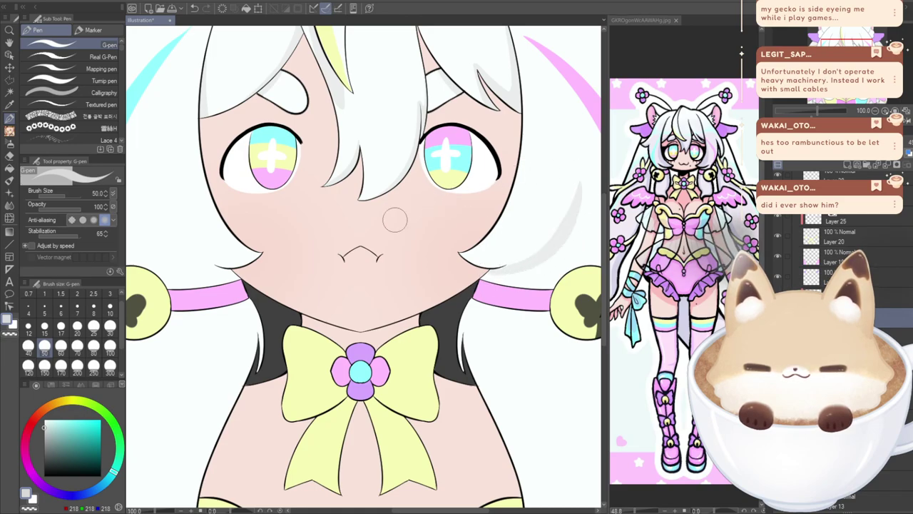
key("ctrl+z")
mouse_move(480, 284)
left_mouse_down()
mouse_move(536, 259)
mouse_move(579, 171)
left_mouse_up()
key("ctrl+z")
mouse_move(483, 276)
left_mouse_down()
mouse_move(544, 258)
mouse_move(584, 165)
left_mouse_up()
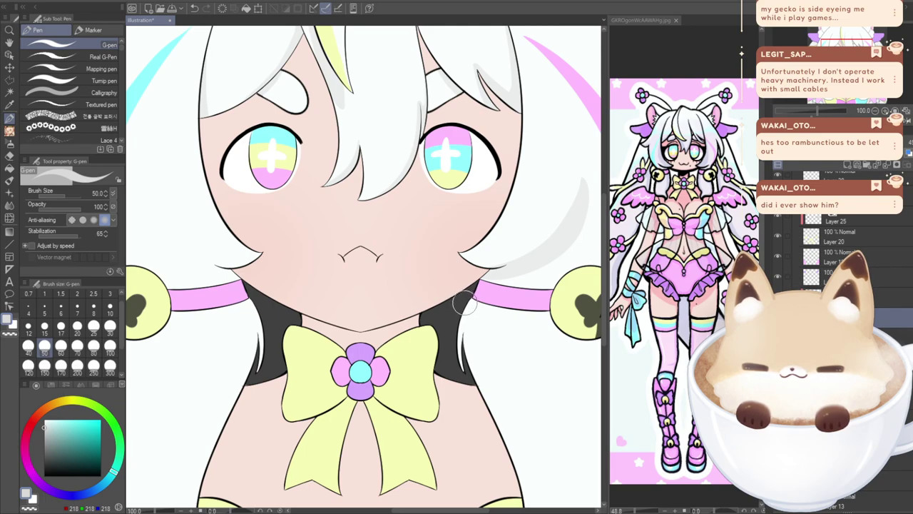
key("ctrl+z")
- Shade the pointed hair tips beside both cheeks with short light grey strokes using the size 50 G-pen
mouse_move(542, 257)
left_mouse_down()
mouse_move(476, 243)
mouse_move(530, 254)
mouse_move(536, 247)
left_mouse_up()
key("ctrl+z")
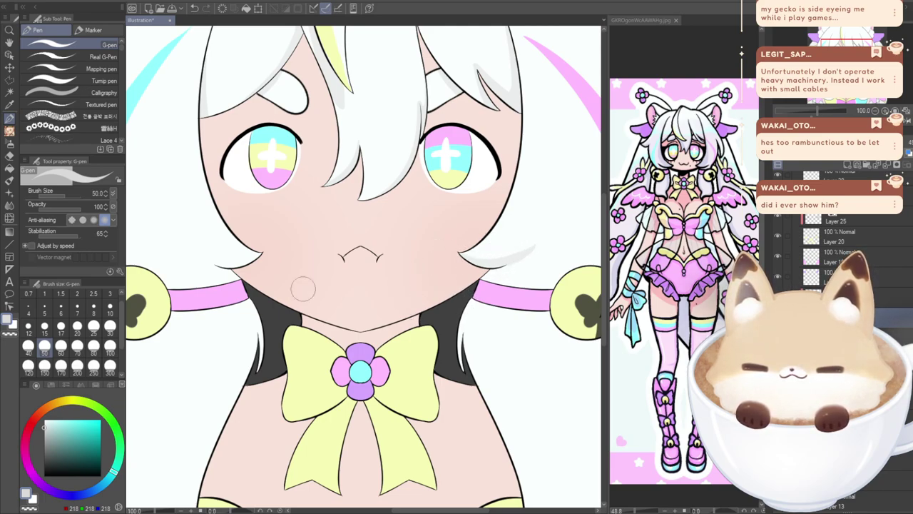
mouse_move(259, 253)
left_mouse_down()
mouse_move(238, 267)
mouse_move(183, 242)
left_mouse_up()
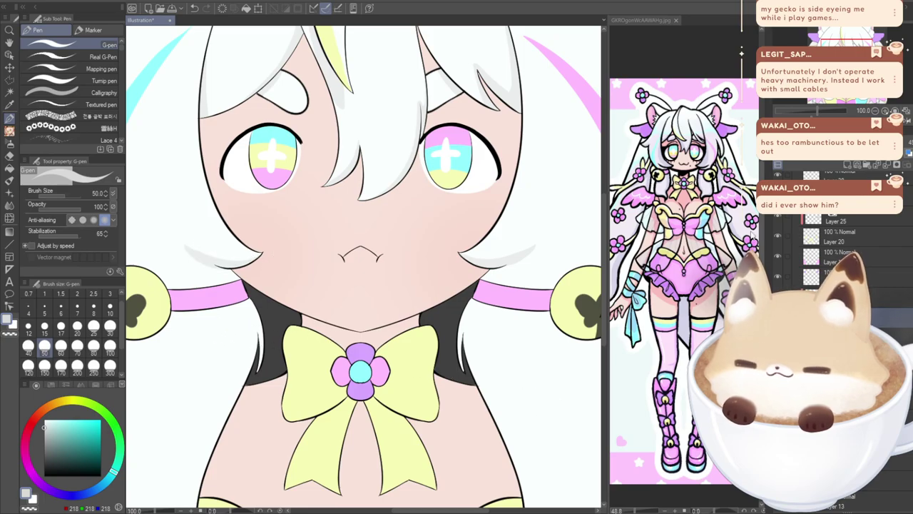
- Try shading the outer edge and small side strand of the front hair lock below the pink-streaked side's bell in light grey
left_click_drag(343, 299, 225, 106)
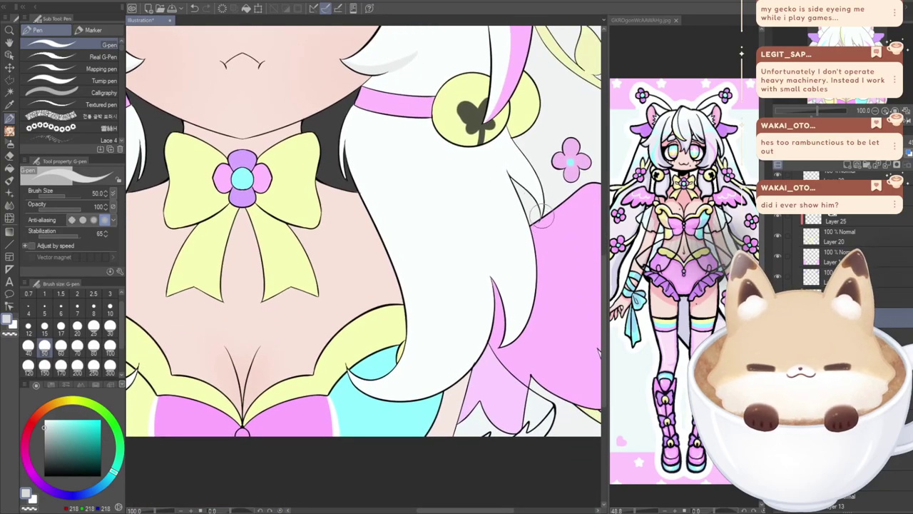
key("ctrl+z")
mouse_move(503, 162)
left_mouse_down()
mouse_move(528, 192)
mouse_move(539, 223)
left_mouse_up()
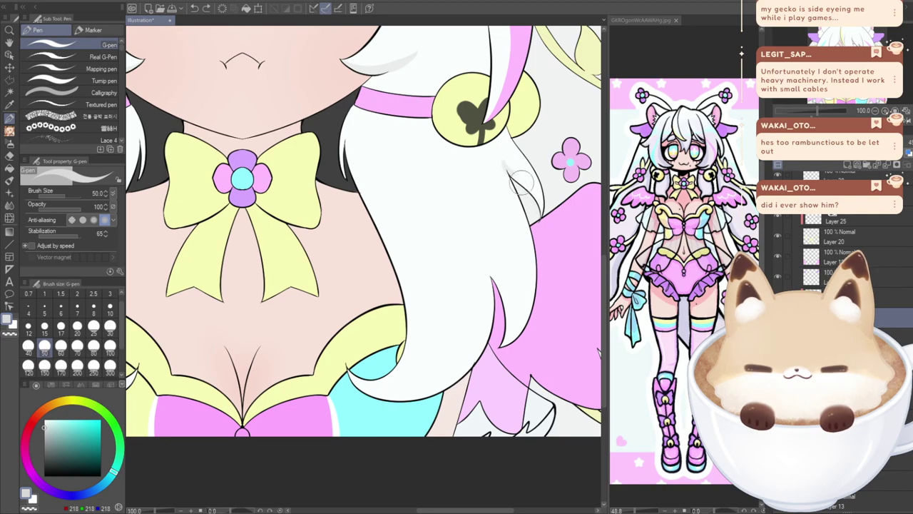
mouse_move(507, 170)
left_mouse_down()
mouse_move(535, 253)
mouse_move(520, 278)
left_mouse_up()
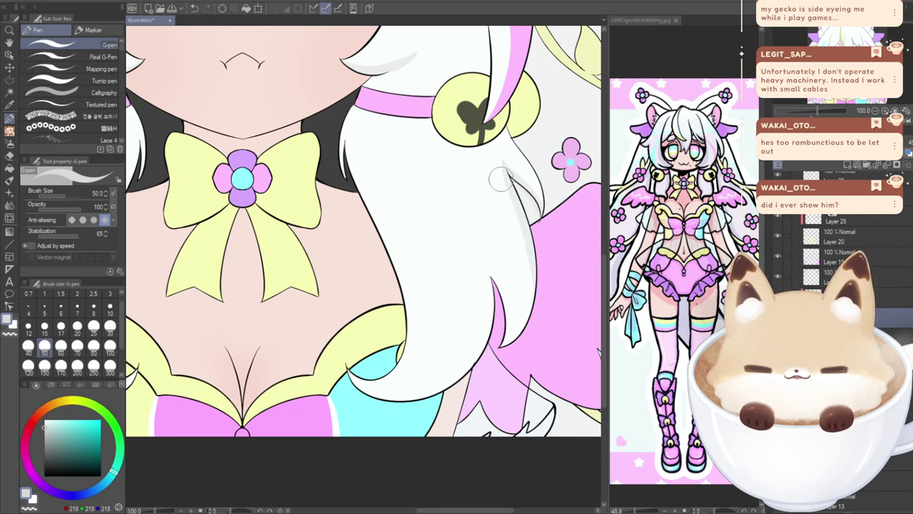
key("ctrl+z")
left_click_drag(532, 225, 520, 279)
key("ctrl+z")
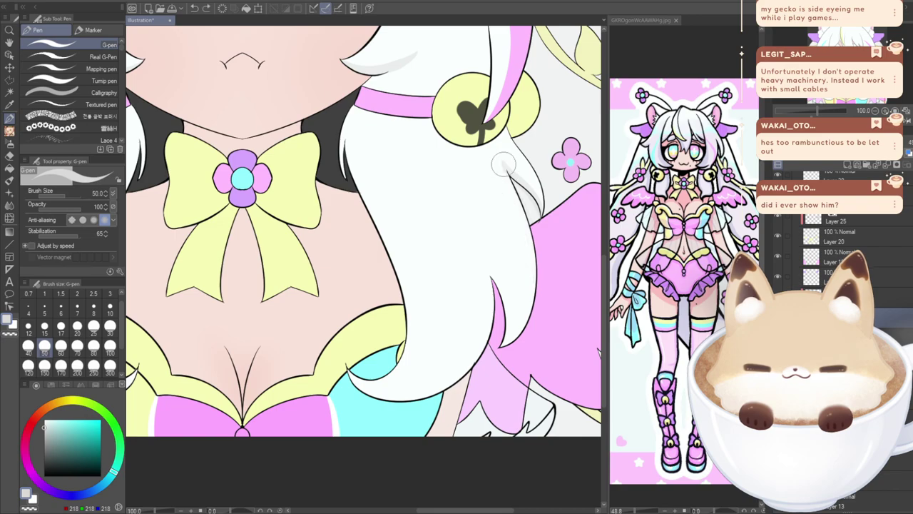
left_click_drag(517, 177, 542, 208)
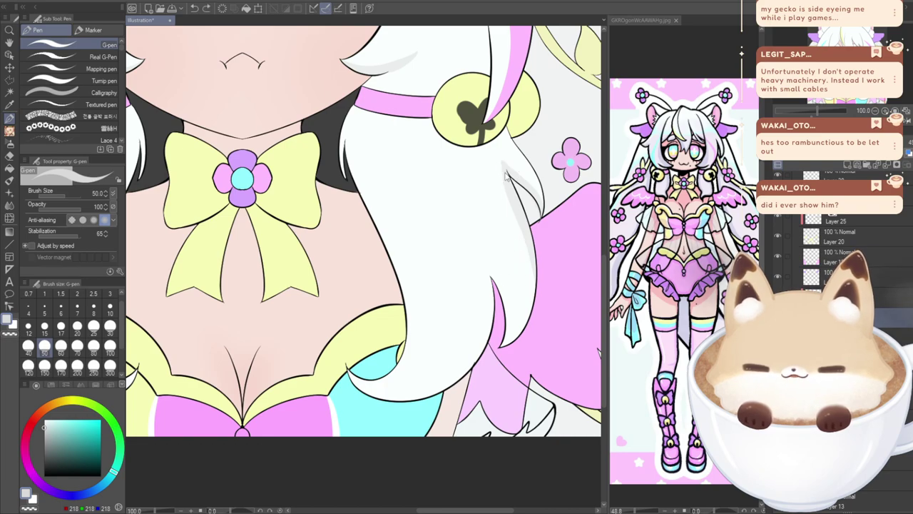
key("ctrl+z")
mouse_move(504, 165)
left_mouse_down()
mouse_move(528, 214)
mouse_move(534, 285)
left_mouse_up()
key("ctrl+z")
left_click_drag(503, 163, 537, 245)
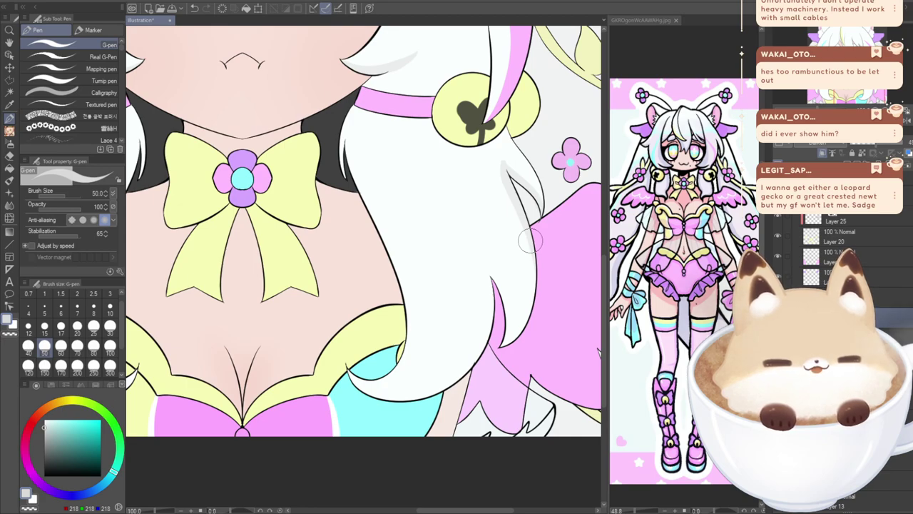
key("ctrl+z")
key("ctrl+z")
- Shade the outer edge of the hair lock below the pink-streaked side's bell in light grey with the size 50 G-pen
mouse_move(504, 164)
left_mouse_down()
mouse_move(542, 215)
mouse_move(503, 164)
left_mouse_up()
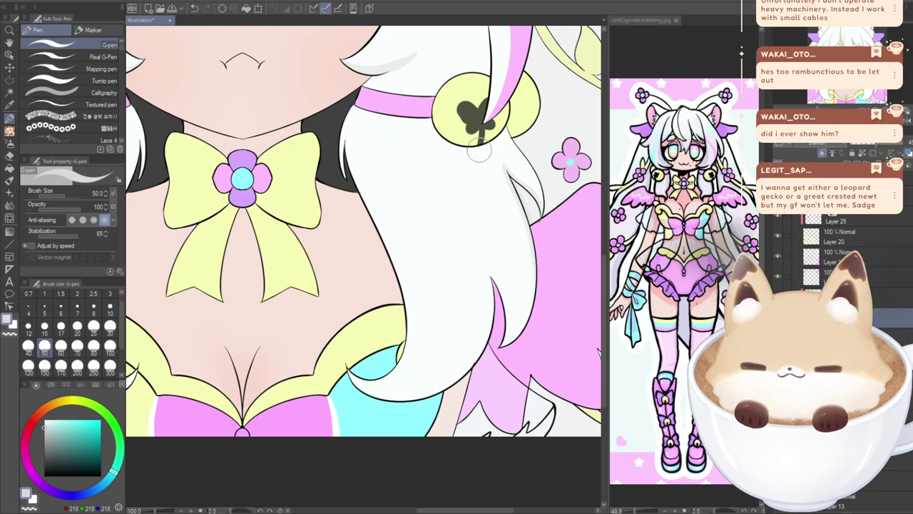
key("e")
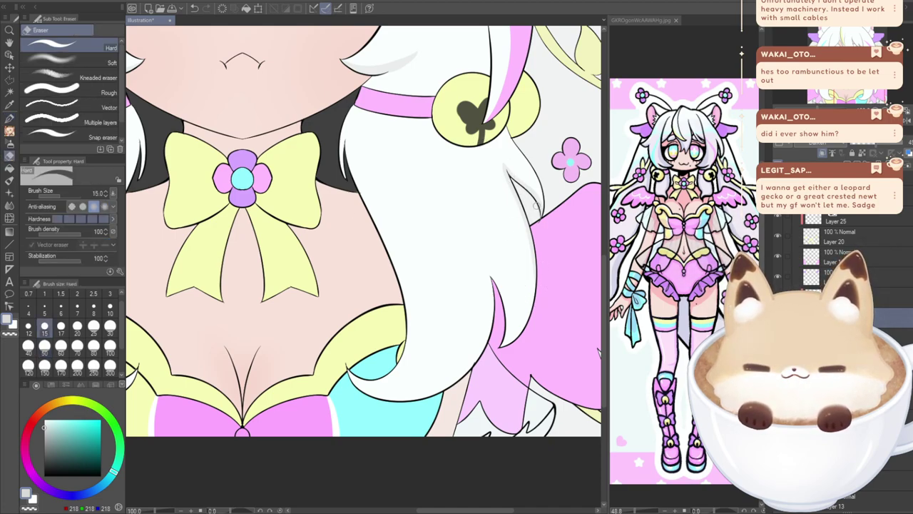
left_click(10, 120)
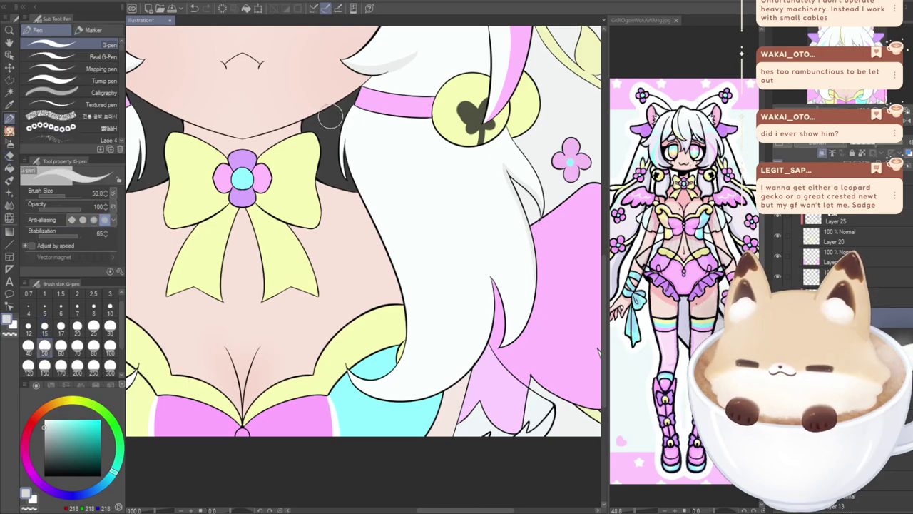
left_click_drag(330, 117, 325, 58)
mouse_move(504, 114)
left_mouse_down()
mouse_move(531, 207)
mouse_move(514, 278)
left_mouse_up()
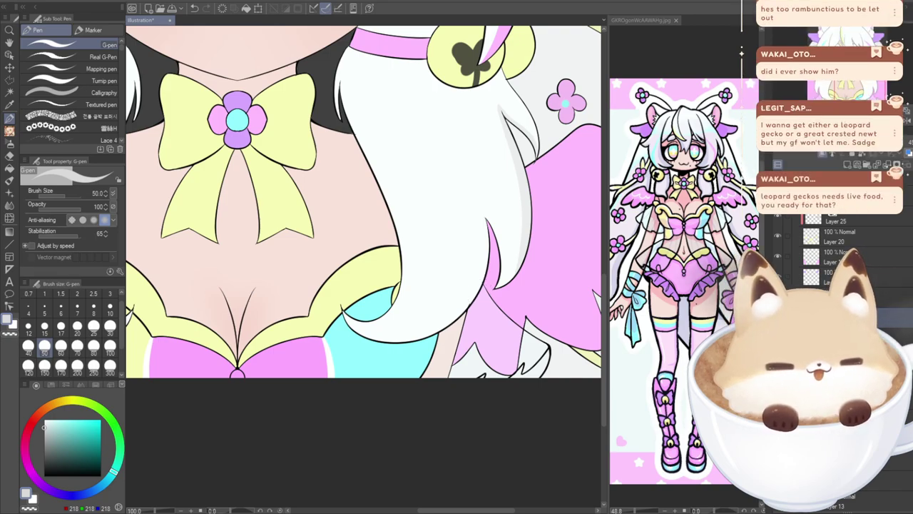
- Try a narrow light grey shadow down the inner edge of the pink-streaked side's lock, beside the neck and chest
left_click_drag(314, 178, 426, 245)
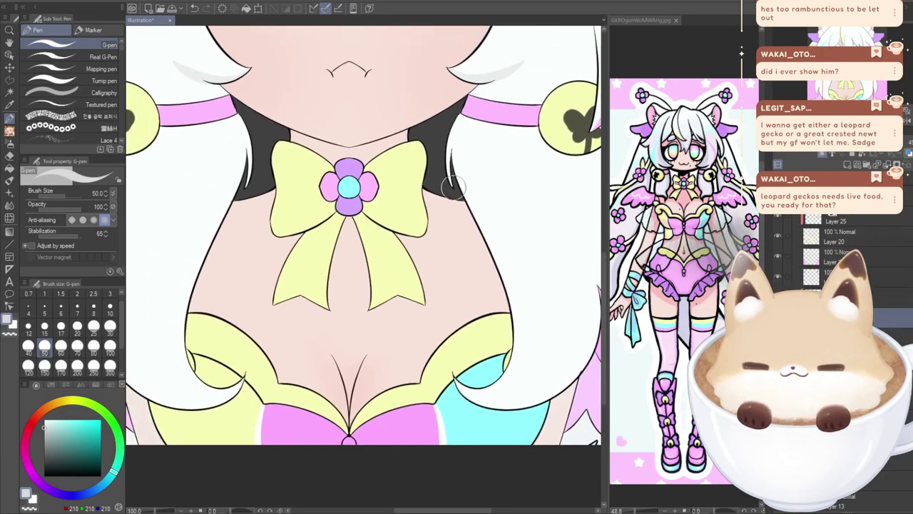
left_click_drag(453, 144, 525, 312)
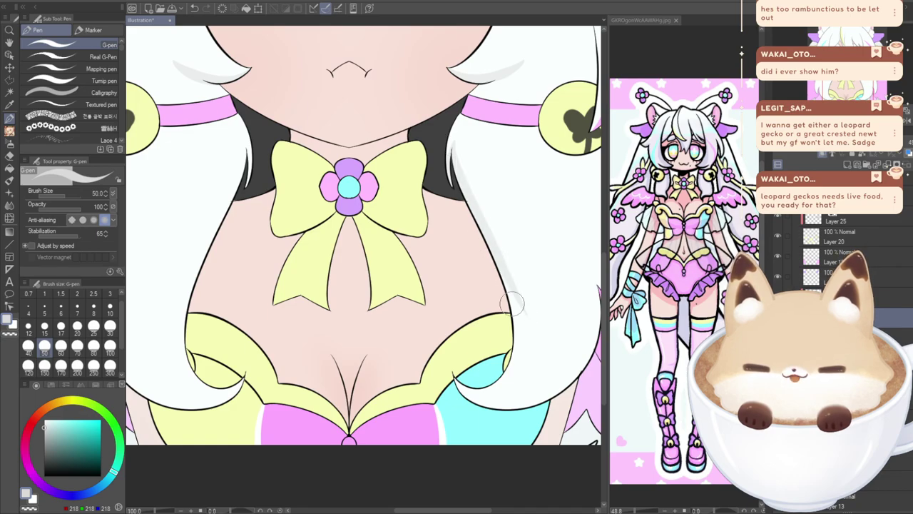
key("ctrl+z")
mouse_move(455, 145)
left_mouse_down()
mouse_move(477, 296)
mouse_move(454, 236)
left_mouse_up()
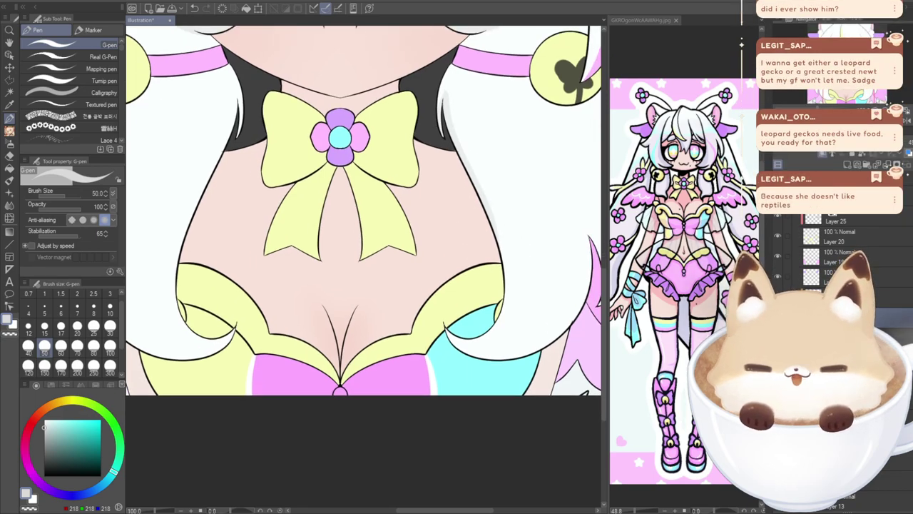
mouse_move(450, 328)
left_mouse_down()
mouse_move(471, 337)
mouse_move(517, 300)
mouse_move(478, 184)
mouse_move(441, 123)
mouse_move(447, 99)
mouse_move(521, 311)
mouse_move(443, 330)
mouse_move(440, 307)
mouse_move(449, 328)
mouse_move(504, 335)
mouse_move(497, 209)
mouse_move(448, 87)
mouse_move(438, 92)
mouse_move(496, 192)
mouse_move(522, 314)
mouse_move(451, 322)
mouse_move(448, 283)
mouse_move(448, 326)
mouse_move(507, 331)
mouse_move(503, 228)
mouse_move(447, 108)
mouse_move(505, 228)
mouse_move(497, 334)
mouse_move(437, 307)
left_mouse_up()
key("ctrl+z")
key("ctrl+z")
key("ctrl+z")
key("ctrl+z")
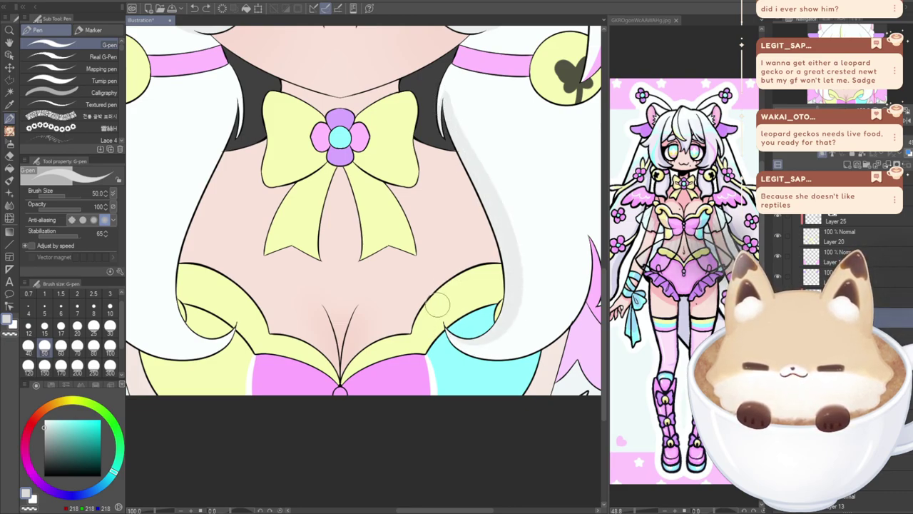
key("ctrl+z")
- Try reshaping the inner-edge shadow on the pink-streaked side's lock with one long stroke down toward the curled tip
mouse_move(446, 97)
left_mouse_down()
mouse_move(514, 273)
mouse_move(472, 334)
left_mouse_up()
key("ctrl+z")
mouse_move(445, 94)
left_mouse_down()
mouse_move(507, 312)
mouse_move(446, 336)
mouse_move(431, 317)
mouse_move(448, 143)
mouse_move(510, 325)
mouse_move(449, 314)
mouse_move(448, 111)
mouse_move(496, 211)
mouse_move(436, 310)
left_mouse_up()
key("ctrl+z")
key("ctrl+z")
key("ctrl+z")
mouse_move(445, 92)
left_mouse_down()
mouse_move(495, 343)
mouse_move(430, 276)
left_mouse_up()
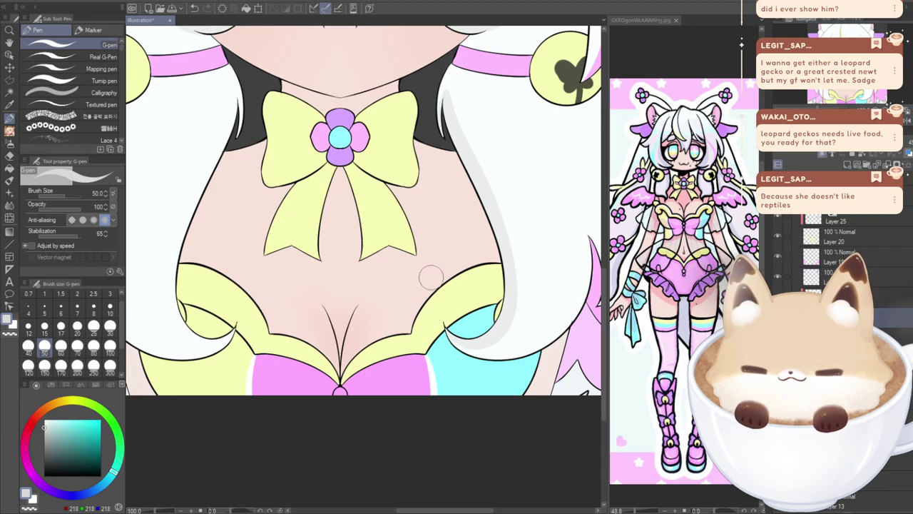
- Try a much wider light grey shadow across the inner half of the same lock, filling it down to the curled tip
left_click_drag(438, 510, 458, 510)
mouse_move(342, 96)
left_mouse_down()
mouse_move(352, 133)
mouse_move(428, 246)
mouse_move(375, 334)
left_mouse_up()
left_click_drag(399, 224, 429, 337)
mouse_move(416, 260)
left_mouse_down()
mouse_move(388, 364)
mouse_move(349, 338)
left_mouse_up()
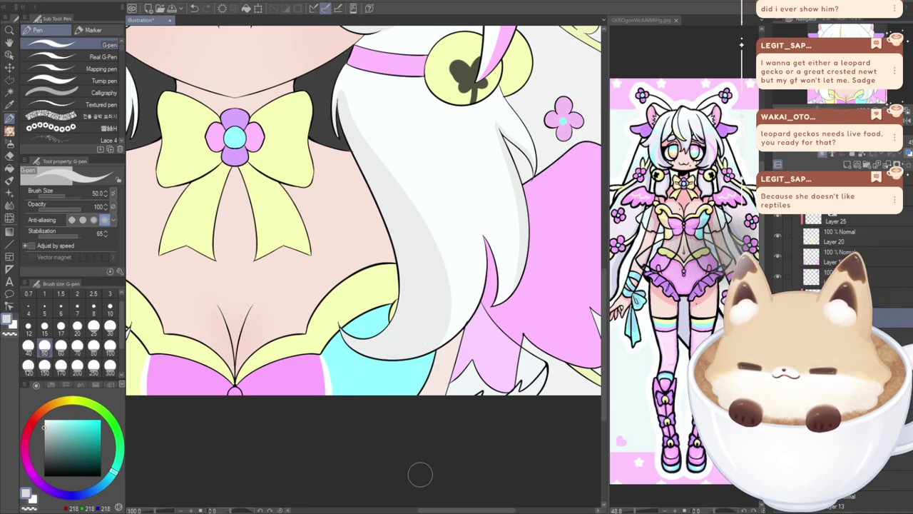
key("ctrl+z")
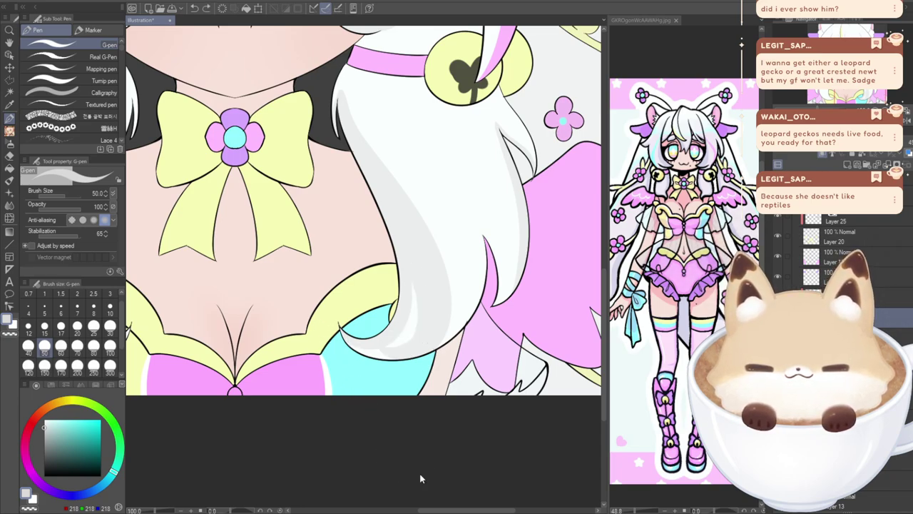
key("ctrl+z")
key("ctrl+z")
- Shade the inner edge of the pink-streaked side's lock in light grey, curving from below the pink band to the curled tip
mouse_move(341, 99)
left_mouse_down()
mouse_move(422, 292)
mouse_move(353, 323)
mouse_move(426, 310)
mouse_move(336, 99)
mouse_move(408, 341)
mouse_move(304, 302)
left_mouse_up()
key("ctrl+z")
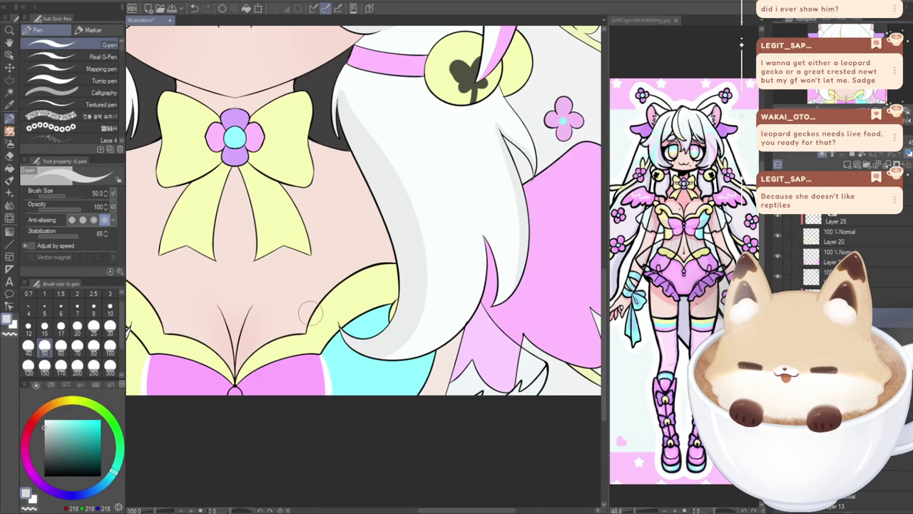
key("ctrl+z")
mouse_move(341, 95)
left_mouse_down()
mouse_move(424, 257)
mouse_move(334, 311)
left_mouse_up()
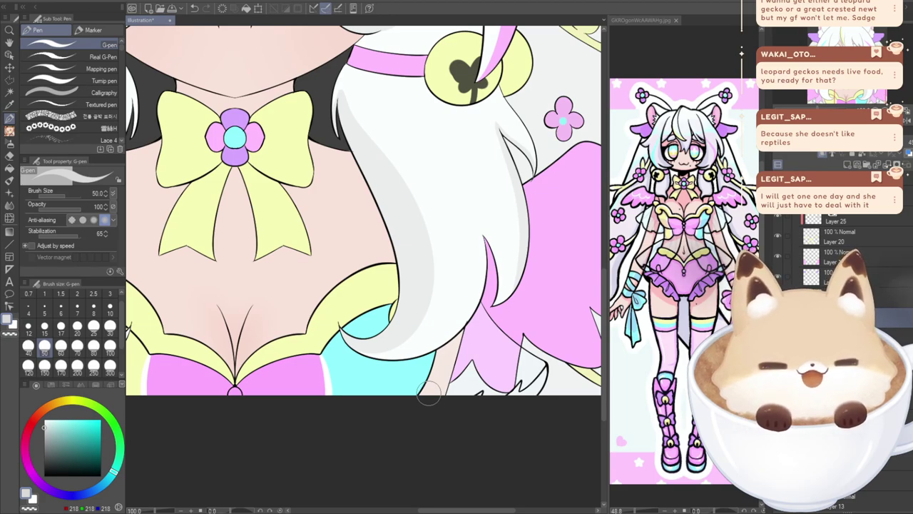
key("ctrl+z")
mouse_move(340, 100)
left_mouse_down()
mouse_move(400, 227)
mouse_move(403, 289)
left_mouse_up()
key("ctrl+z")
mouse_move(340, 97)
left_mouse_down()
mouse_move(409, 243)
mouse_move(397, 351)
left_mouse_up()
key("ctrl+z")
mouse_move(341, 96)
left_mouse_down()
mouse_move(413, 334)
mouse_move(396, 353)
left_mouse_up()
key("ctrl+z")
mouse_move(343, 339)
left_mouse_down()
mouse_move(420, 299)
mouse_move(348, 103)
mouse_move(414, 297)
mouse_move(397, 346)
left_mouse_up()
key("ctrl+z")
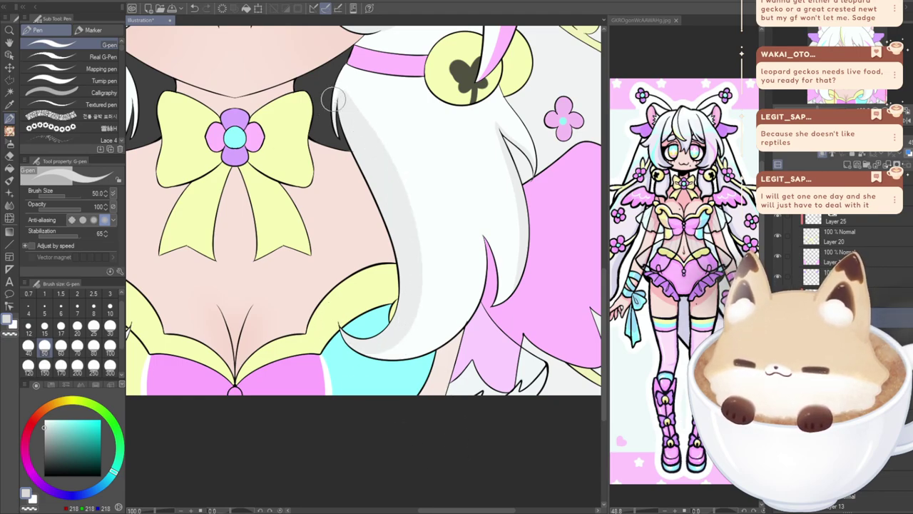
key("ctrl+z")
left_click_drag(344, 88, 354, 131)
mouse_move(343, 91)
left_mouse_down()
mouse_move(416, 232)
mouse_move(336, 341)
left_mouse_up()
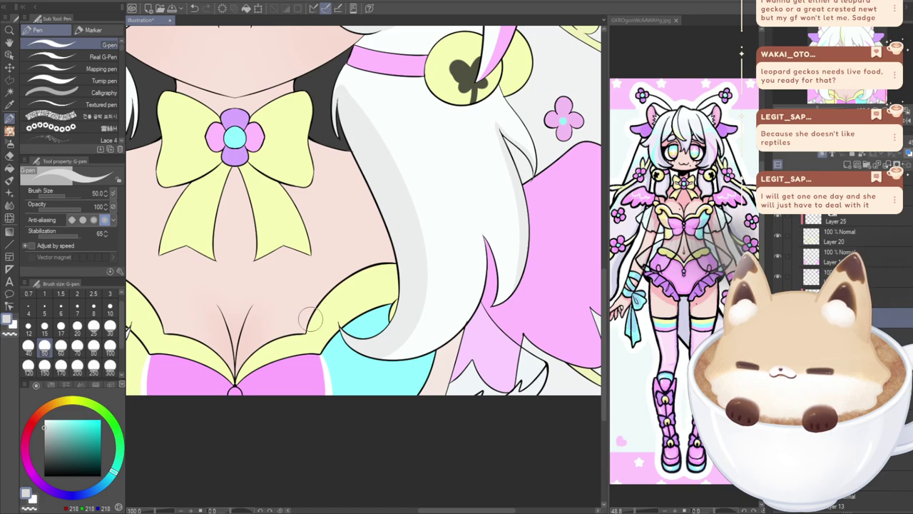
- Try adding light grey shading beside the small pink streak near the lower outer edge of the lock
left_click_drag(493, 240, 497, 304)
key("ctrl+z")
mouse_move(479, 243)
left_mouse_down()
mouse_move(480, 302)
mouse_move(453, 328)
left_mouse_up()
key("ctrl+z")
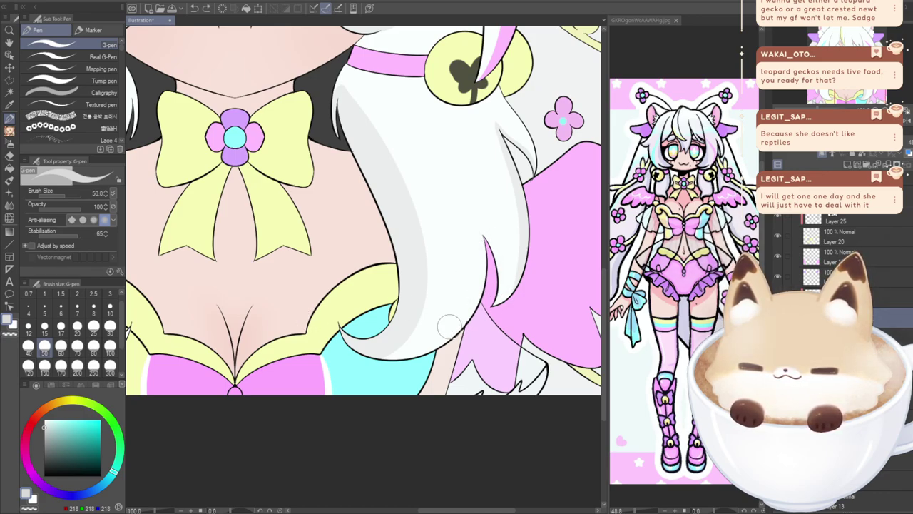
- Shade the inner edge of the cyan-streaked side's lock with a wide light grey curve from the pink band to the curled tip
left_click_drag(445, 508, 354, 508)
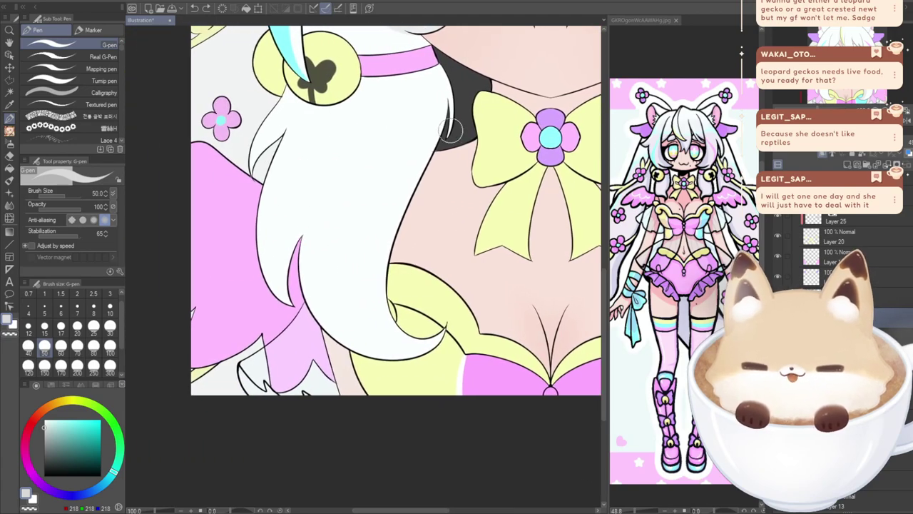
mouse_move(442, 90)
left_mouse_down()
mouse_move(450, 128)
mouse_move(446, 87)
mouse_move(385, 257)
mouse_move(411, 348)
left_mouse_up()
key("ctrl+z")
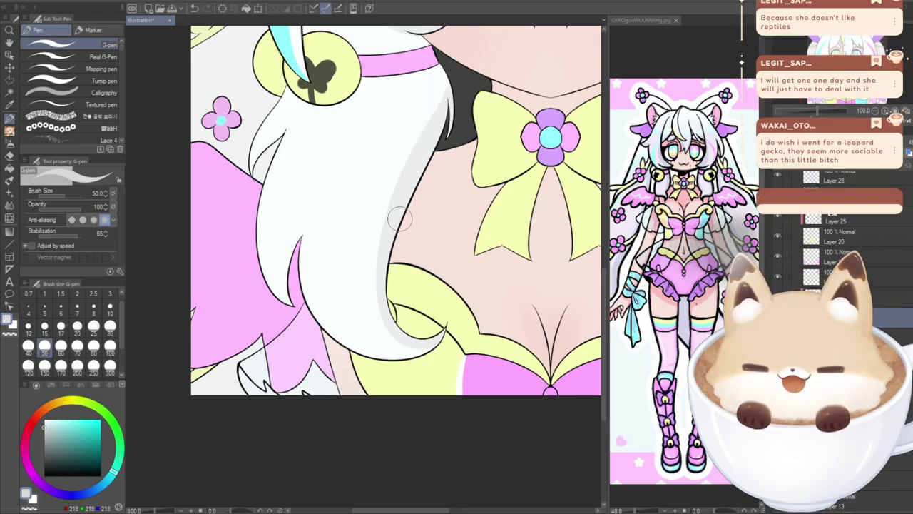
mouse_move(448, 87)
left_mouse_down()
mouse_move(375, 265)
mouse_move(398, 338)
left_mouse_up()
key("ctrl+z")
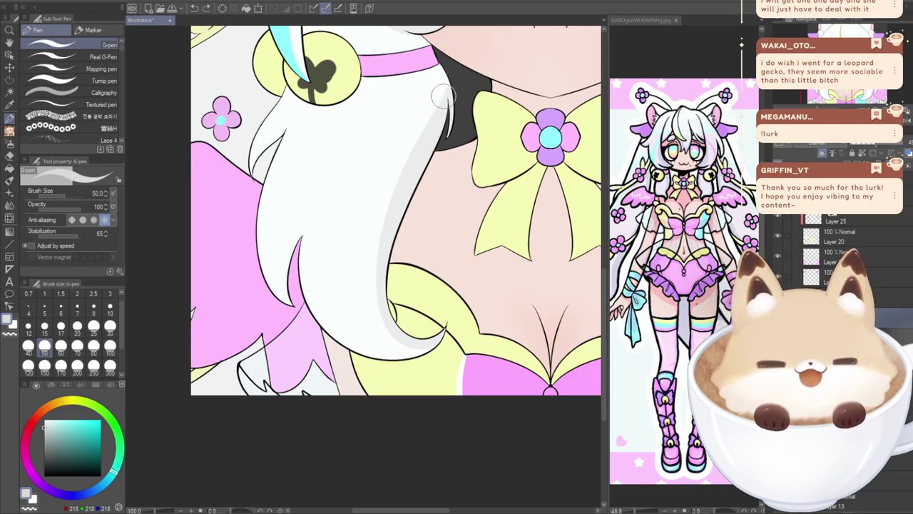
mouse_move(449, 87)
left_mouse_down()
mouse_move(417, 148)
mouse_move(382, 278)
mouse_move(435, 357)
left_mouse_up()
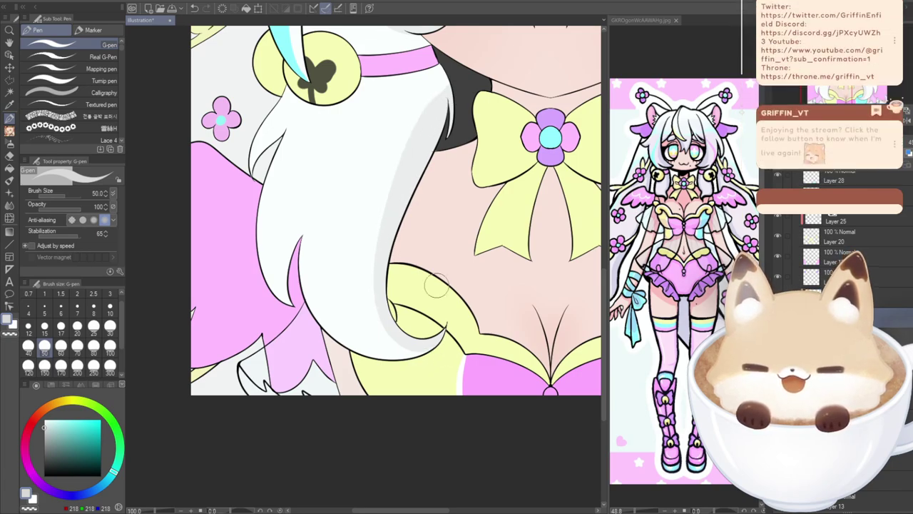
key("ctrl+z")
key("ctrl+z")
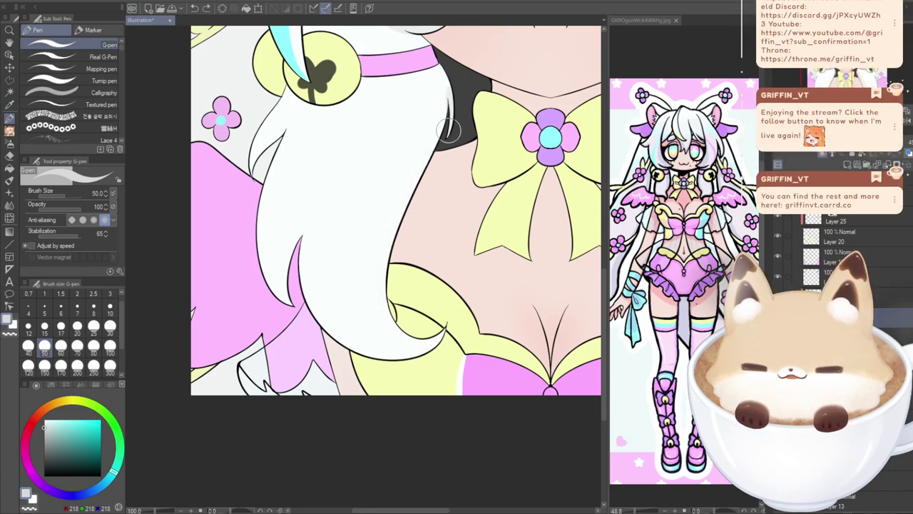
mouse_move(450, 91)
left_mouse_down()
mouse_move(390, 240)
mouse_move(382, 331)
mouse_move(459, 341)
mouse_move(387, 314)
left_mouse_up()
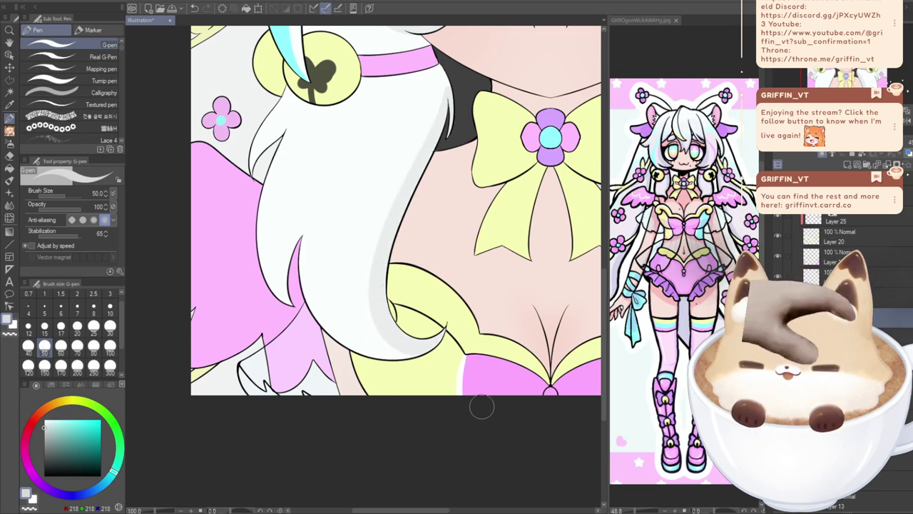
mouse_move(446, 80)
left_mouse_down()
mouse_move(437, 114)
mouse_move(373, 230)
mouse_move(390, 319)
mouse_move(428, 348)
left_mouse_up()
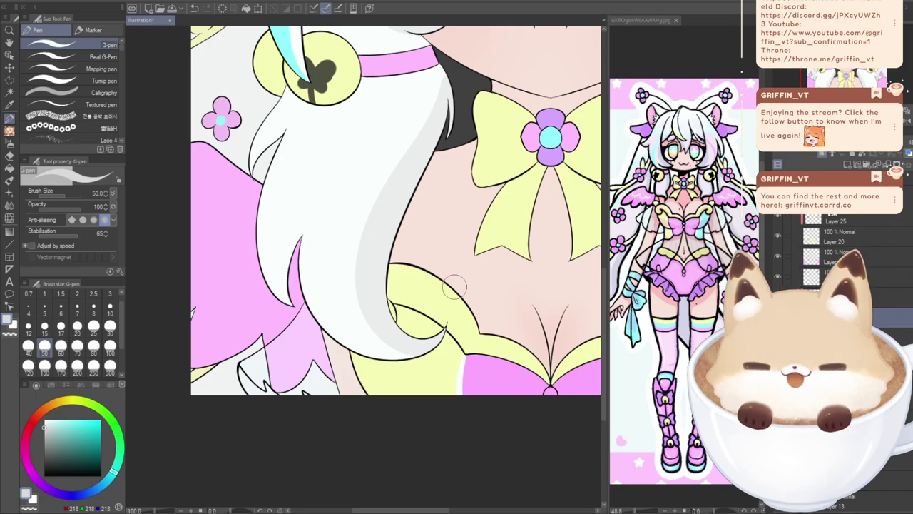
- Shade the outer edge of the cyan-streaked side's lock in light grey, from below the bell down to the small pink streak
left_click_drag(824, 82, 818, 74)
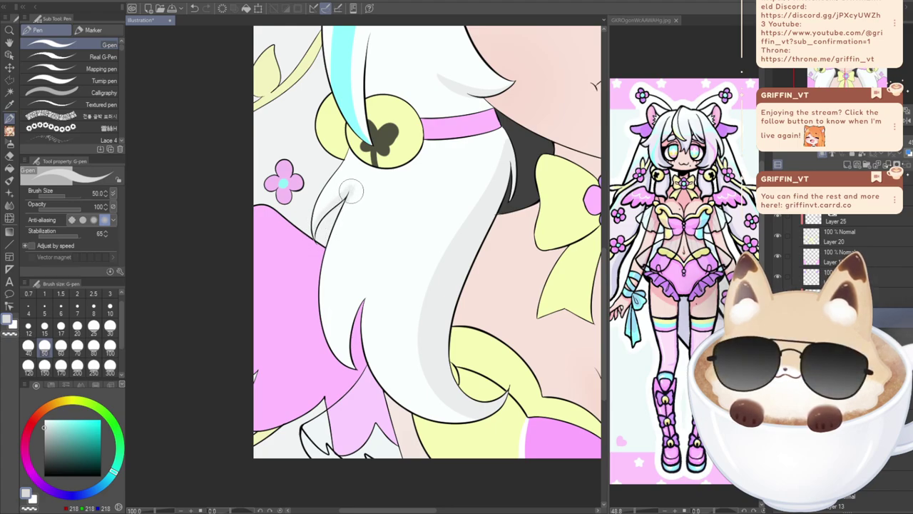
key("ctrl+z")
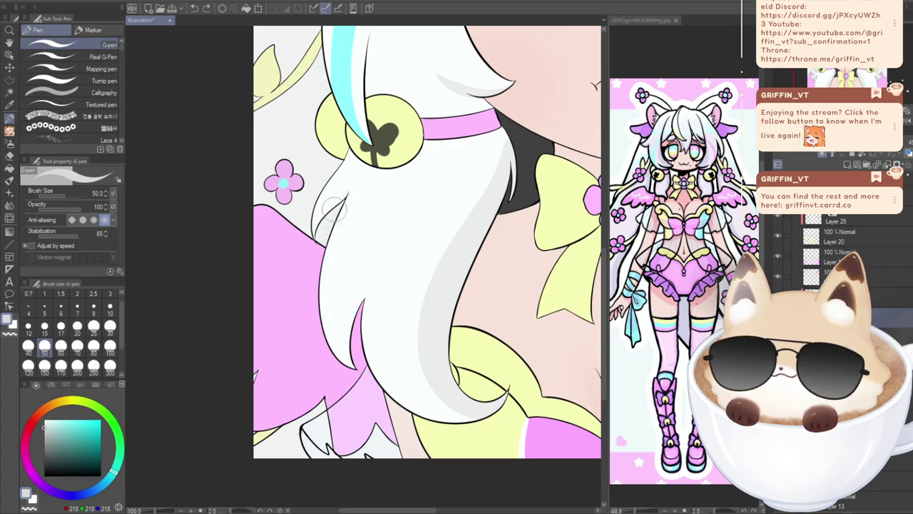
mouse_move(356, 183)
left_mouse_down()
mouse_move(329, 237)
mouse_move(318, 323)
mouse_move(353, 386)
left_mouse_up()
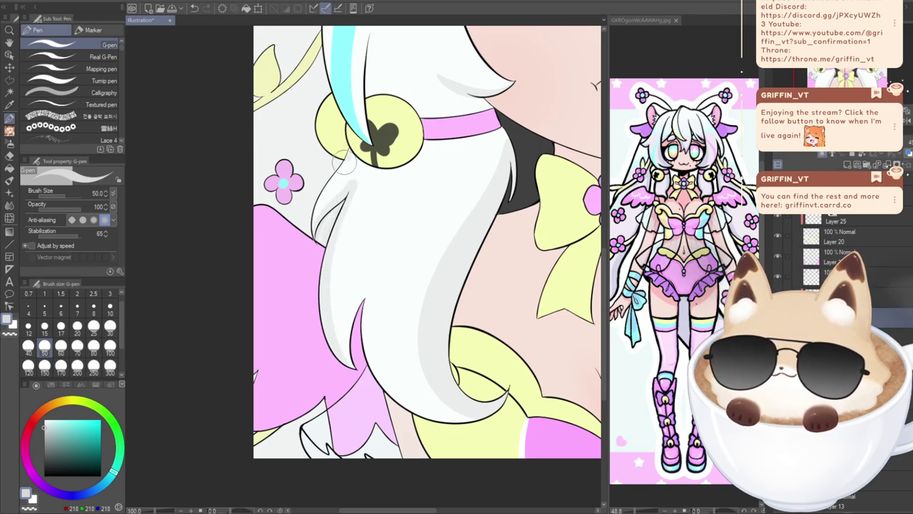
key("ctrl+z")
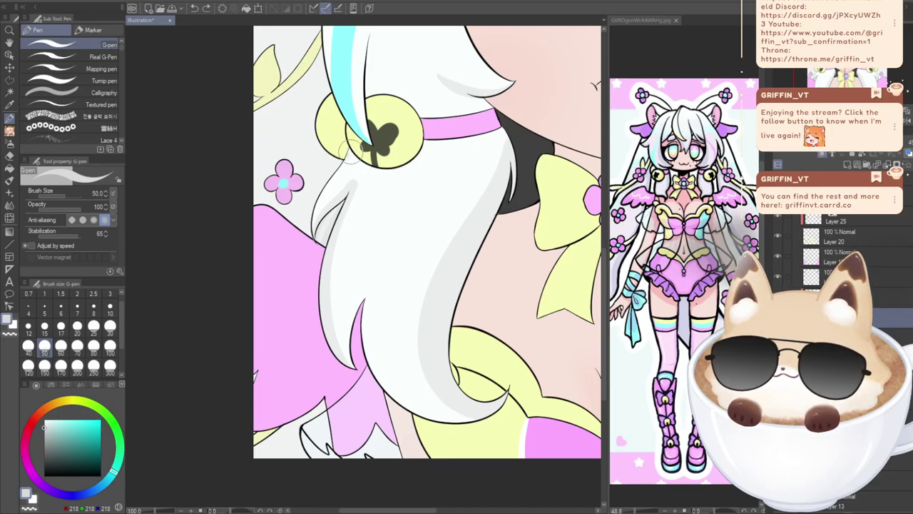
key("ctrl+z")
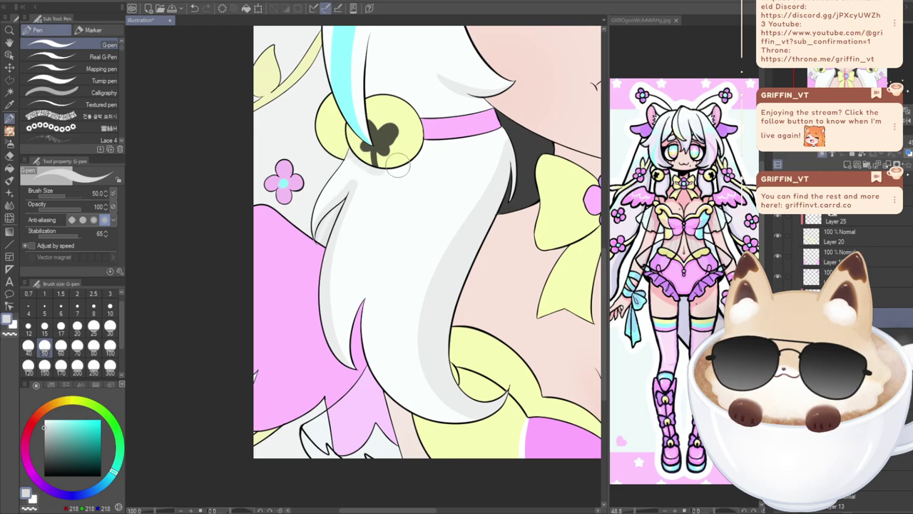
key("ctrl+z")
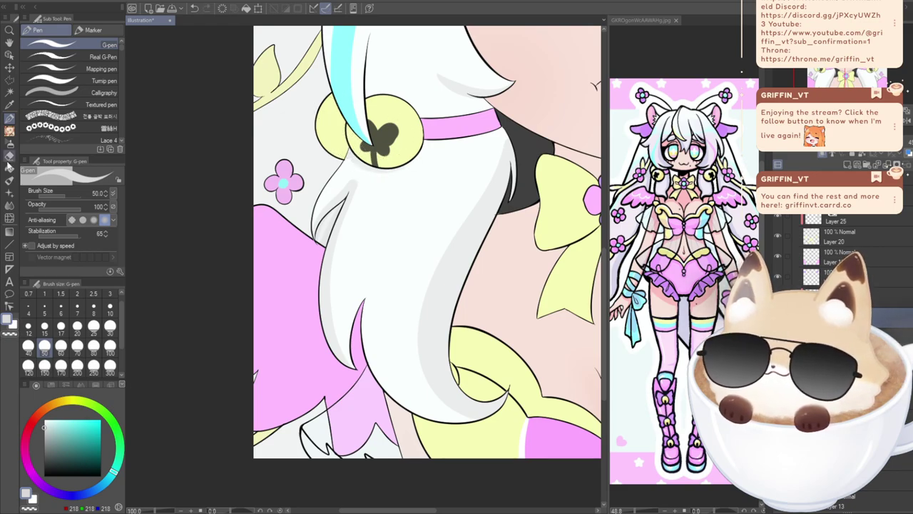
- Erase the stray grey shading around the small strand below the cyan-streaked side's bell with the hard eraser, clearing spill outside the hair
left_click(8, 156)
scroll(307, 220, "up", 5)
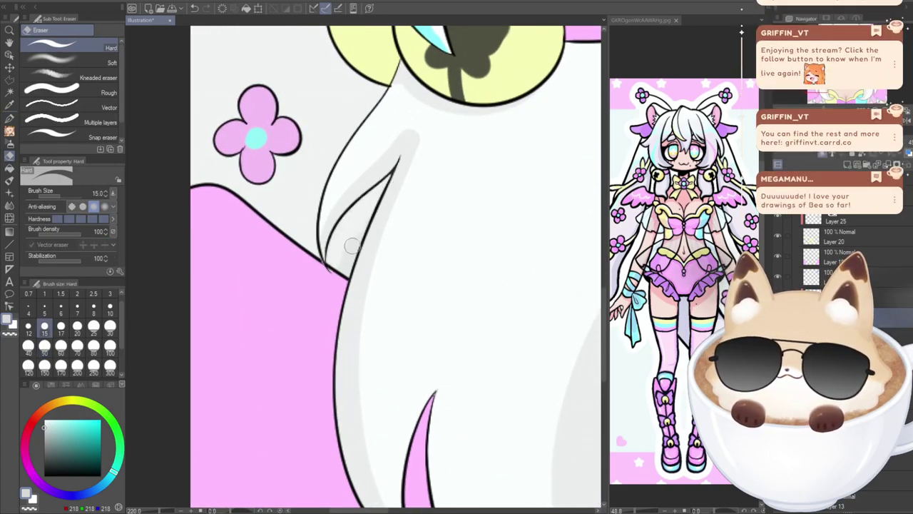
scroll(326, 302, "down", 4)
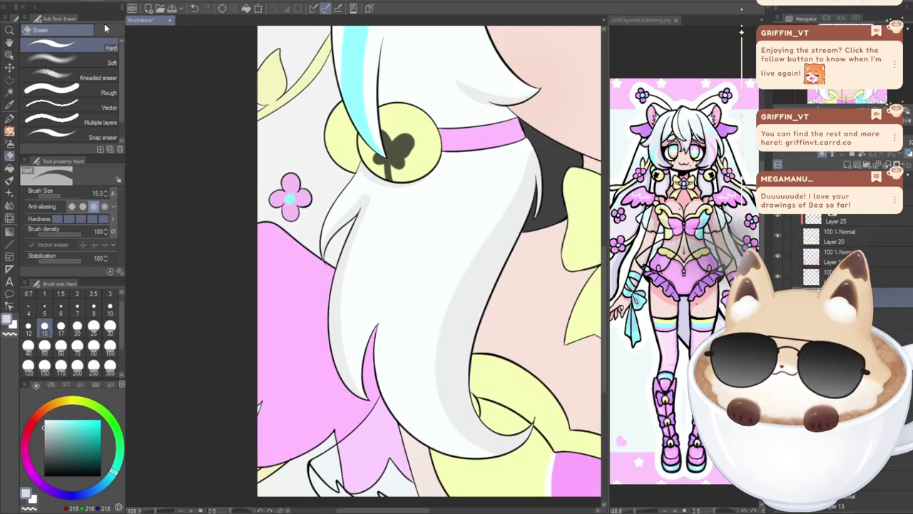
left_click(91, 0)
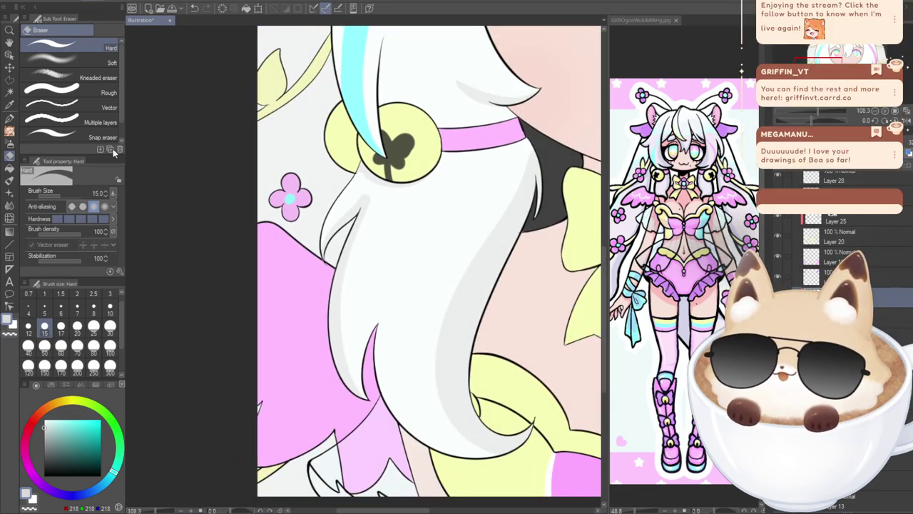
left_click(216, 165)
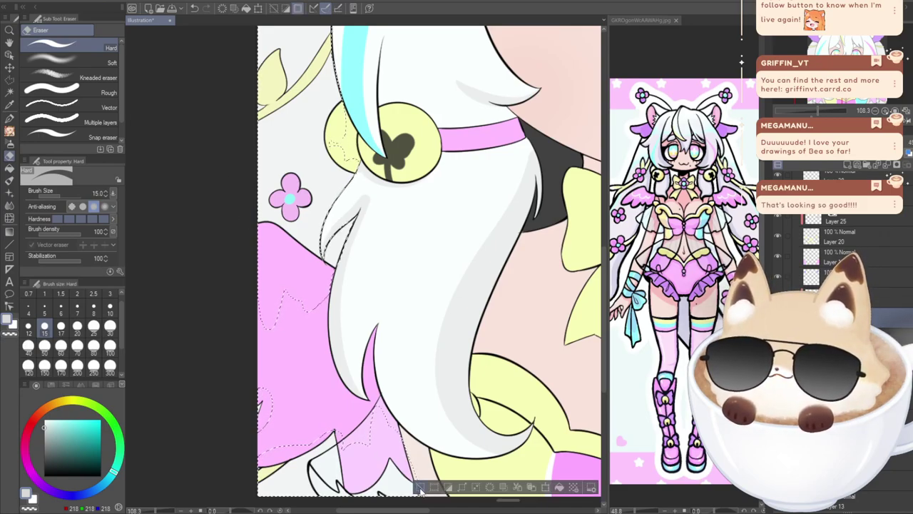
key("ctrl+d")
scroll(468, 381, "down", 4)
left_click_drag(468, 381, 258, 336)
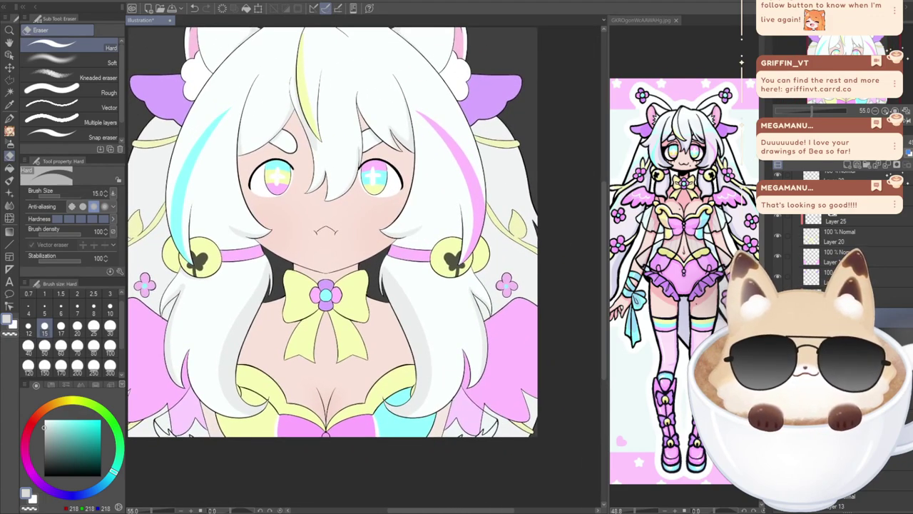
left_click_drag(328, 264, 406, 293)
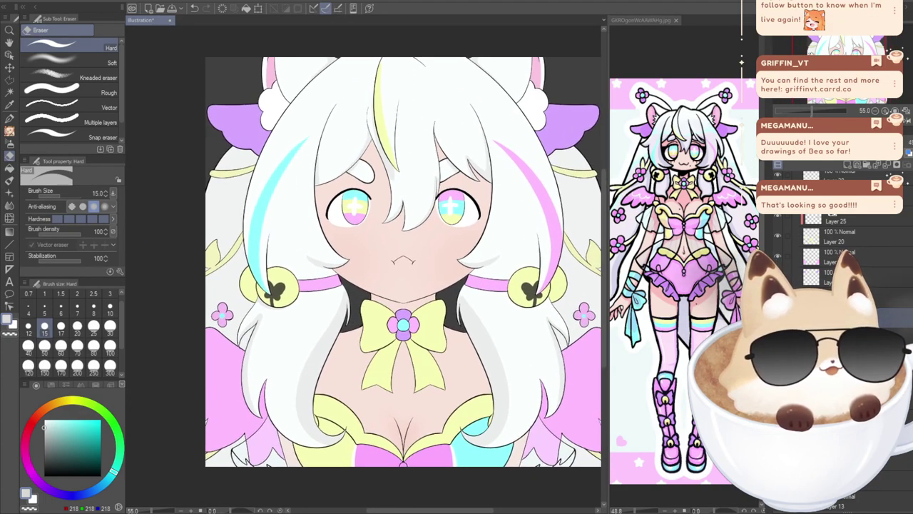
left_click(9, 119)
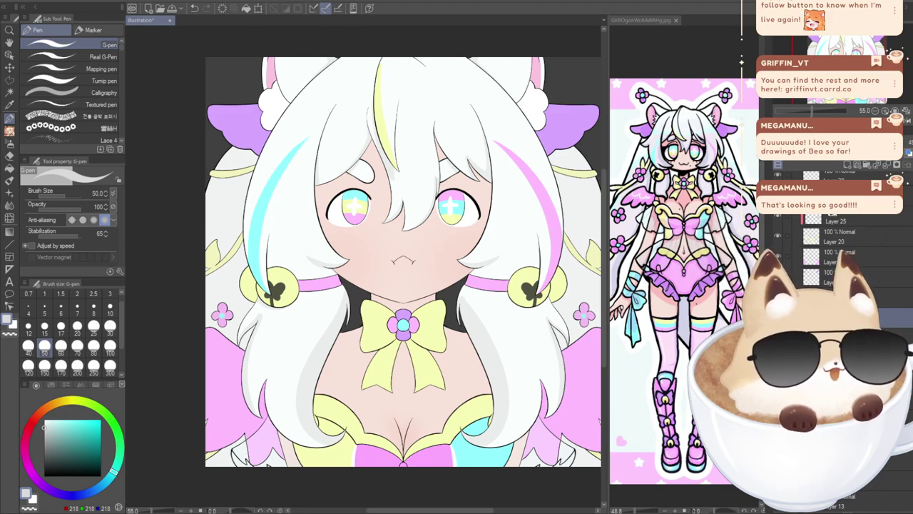
left_click_drag(403, 262, 407, 243)
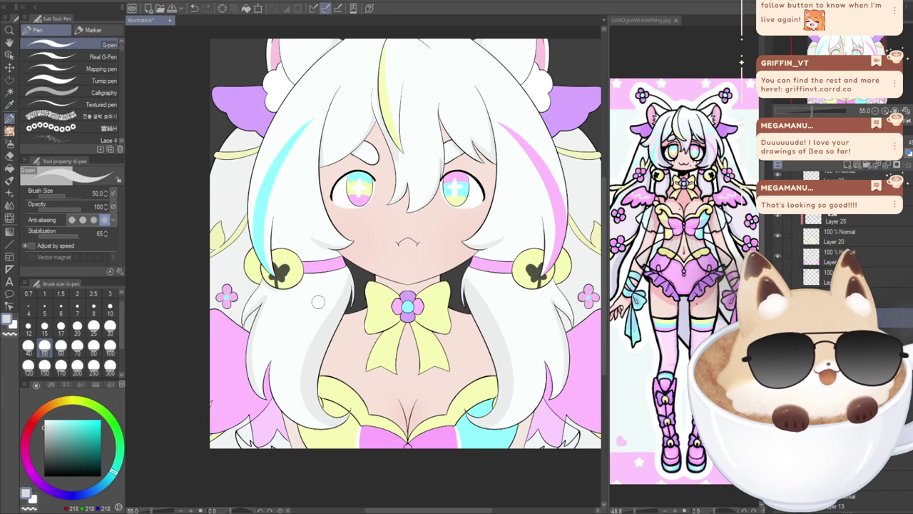
mouse_move(318, 302)
left_mouse_down()
mouse_move(300, 288)
mouse_move(321, 314)
left_mouse_up()
scroll(407, 264, "up", 2)
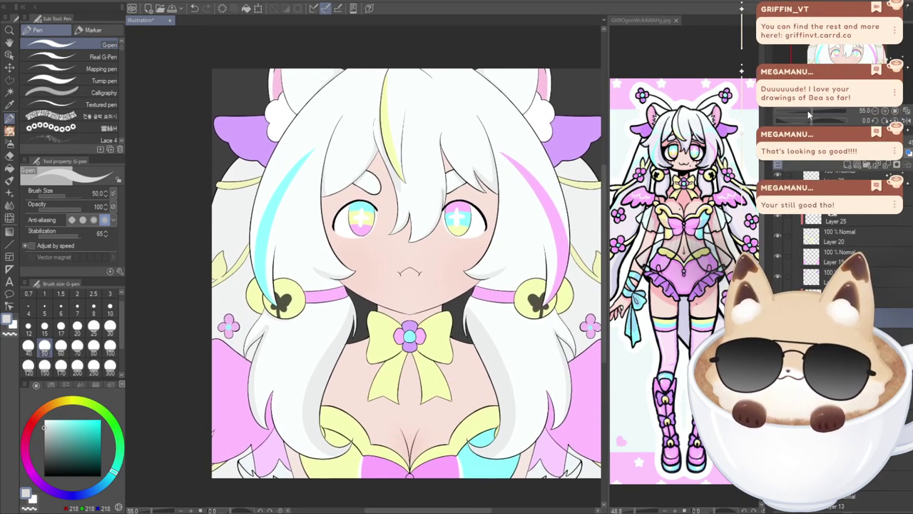
left_click_drag(406, 271, 401, 230)
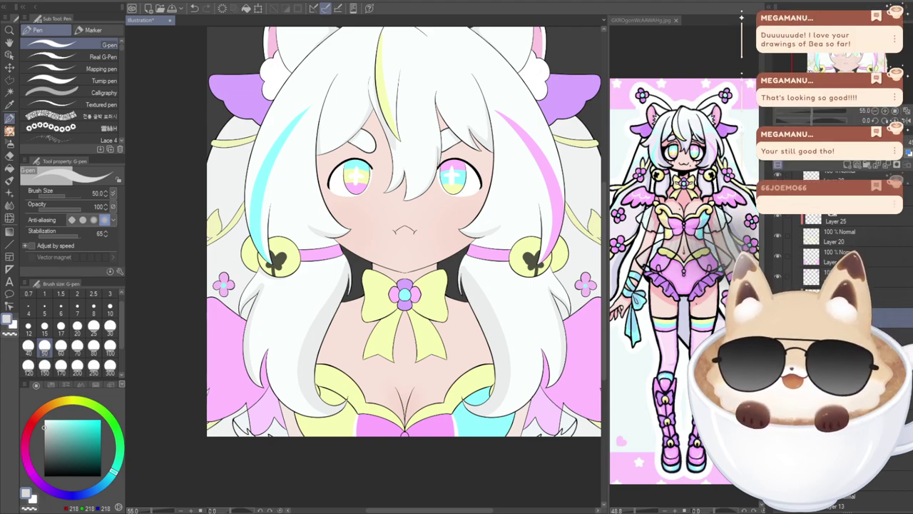
left_click_drag(404, 235, 378, 255)
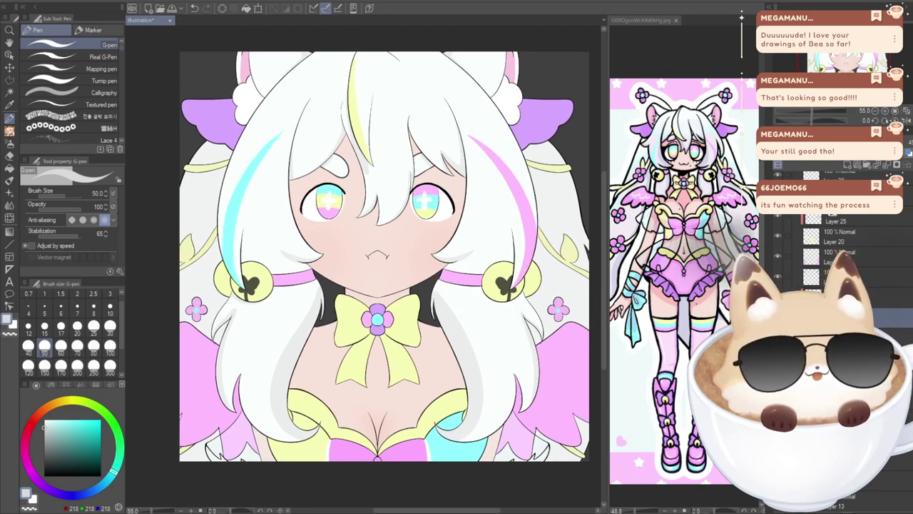
left_click_drag(378, 286, 338, 258)
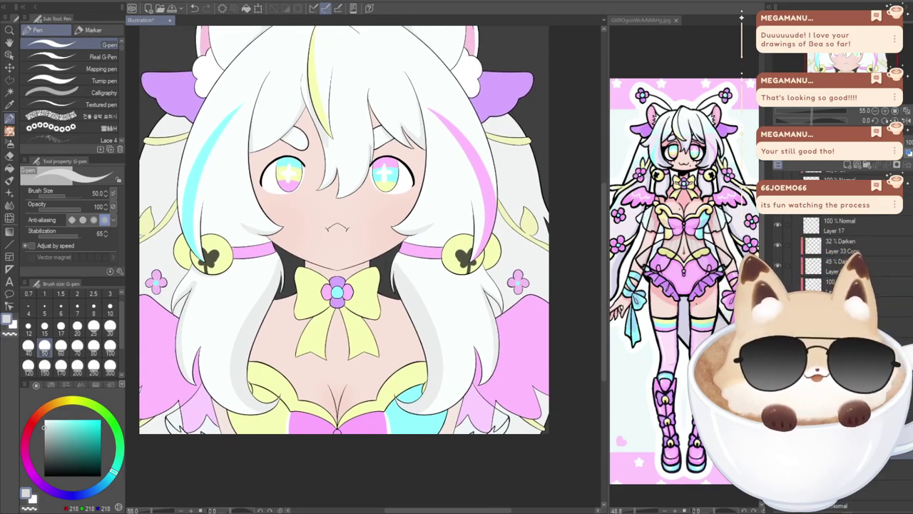
- Try shading the neck under the chin with a darker version of the sampled skin tone, RGB 209, 181, 171
left_click(390, 345, "alt")
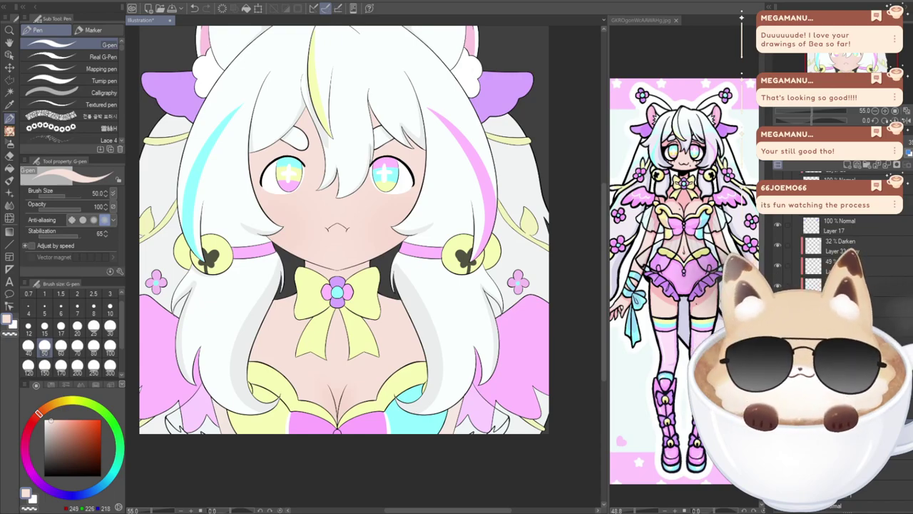
left_click_drag(343, 235, 382, 257)
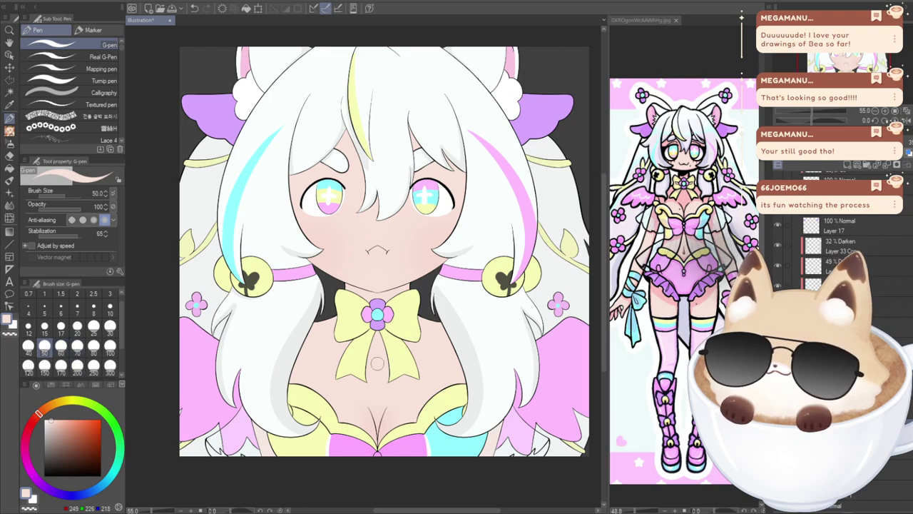
scroll(374, 362, "up", 3)
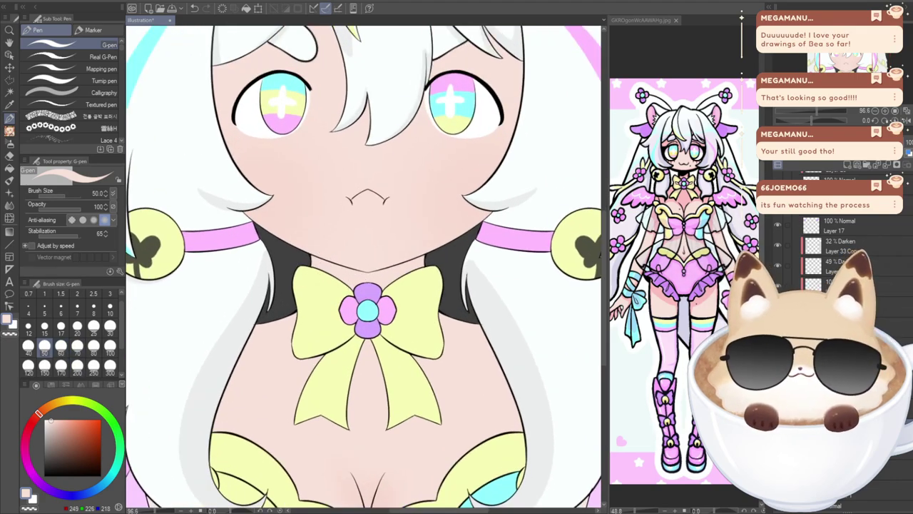
left_click(54, 430)
left_click_drag(296, 261, 365, 278)
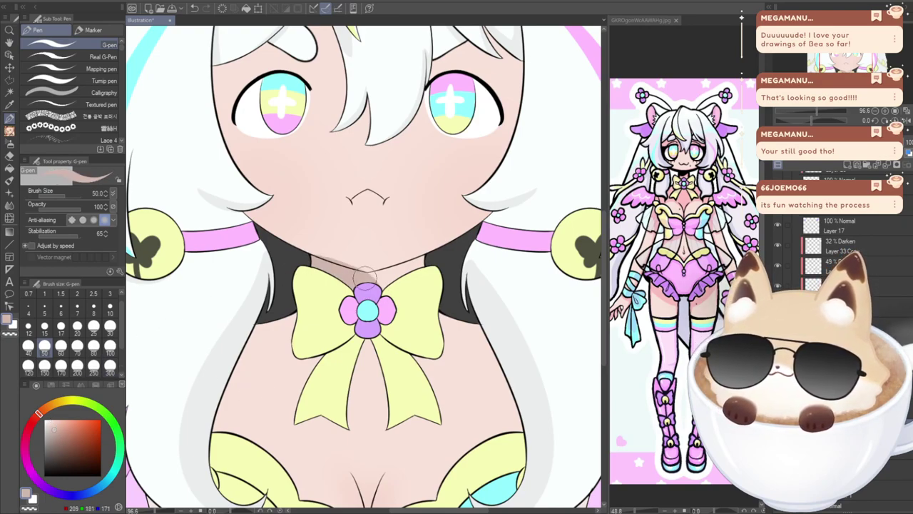
key("ctrl+z")
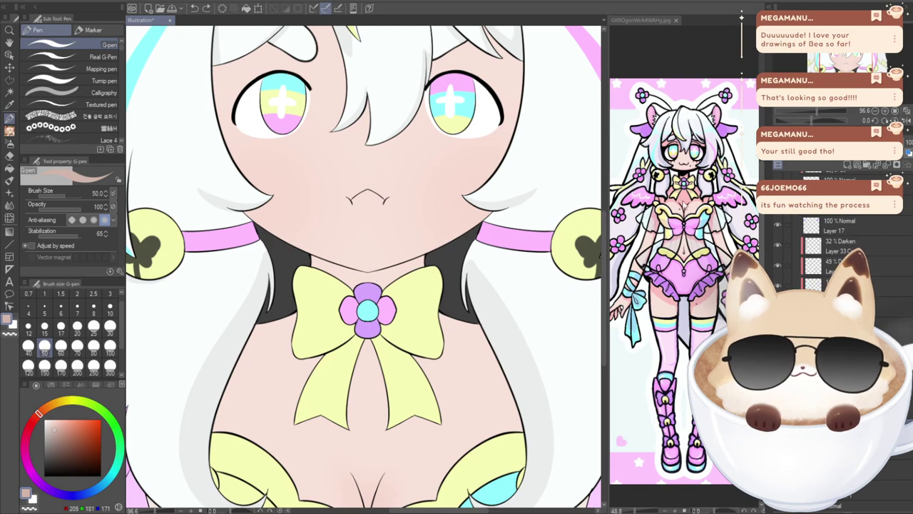
- Try shading the neck under the chin in the pink sampled from the reference character's neck
left_click(683, 205)
left_click(683, 199, "alt")
left_click(153, 20)
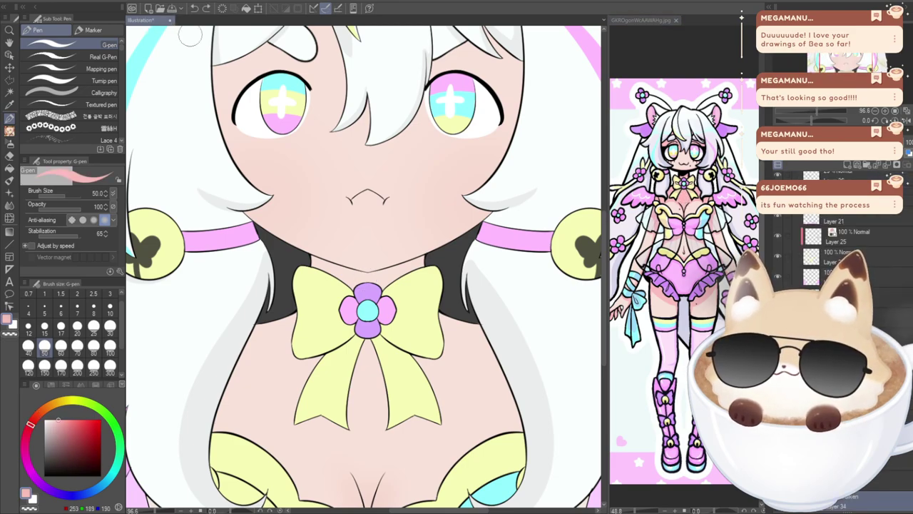
scroll(345, 293, "up", 2)
mouse_move(298, 251)
left_mouse_down()
mouse_move(336, 280)
mouse_move(368, 287)
left_mouse_up()
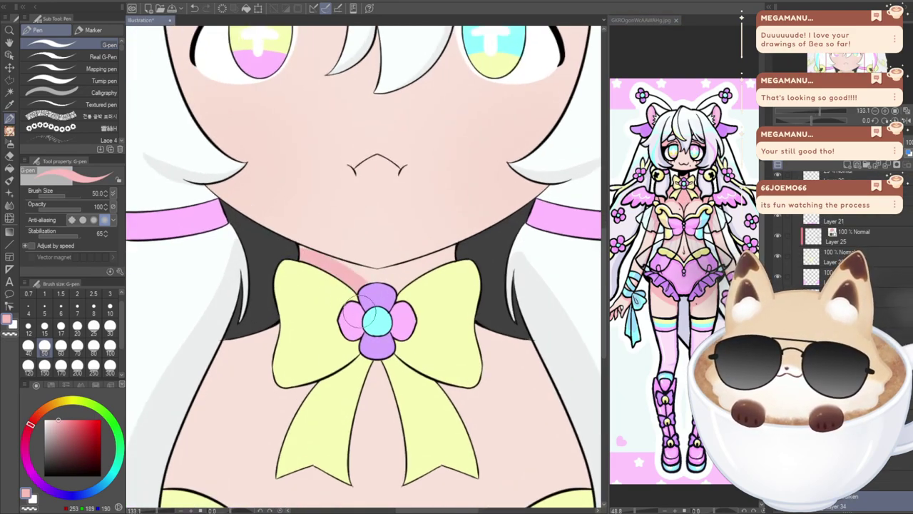
left_click(507, 420, "alt")
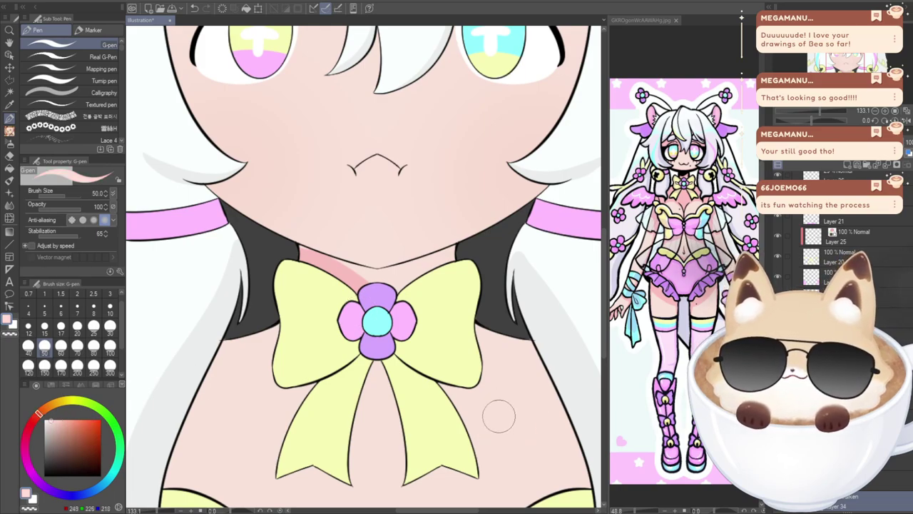
left_click(54, 428)
key("ctrl+z")
- Shade both sides of the neck between the chin and the bow in muted brown, RGB 213, 173, 160
left_click_drag(291, 258, 393, 318)
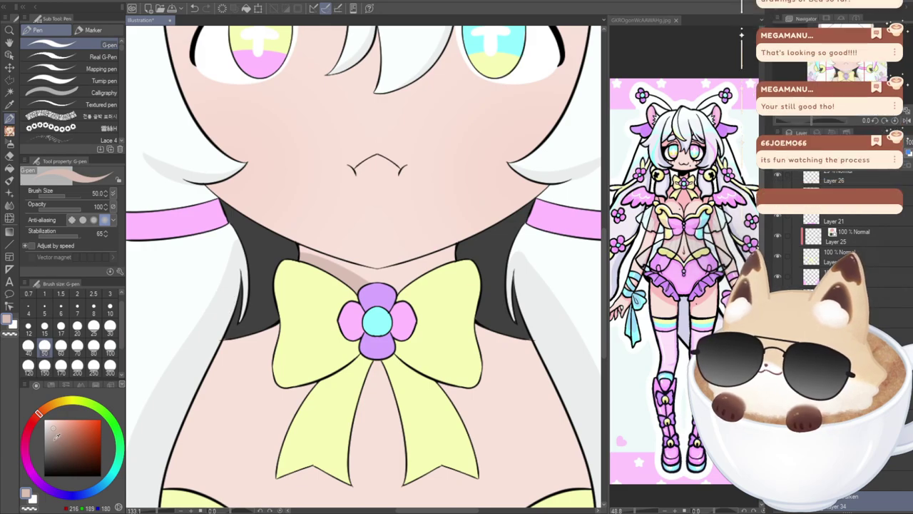
left_click(58, 427)
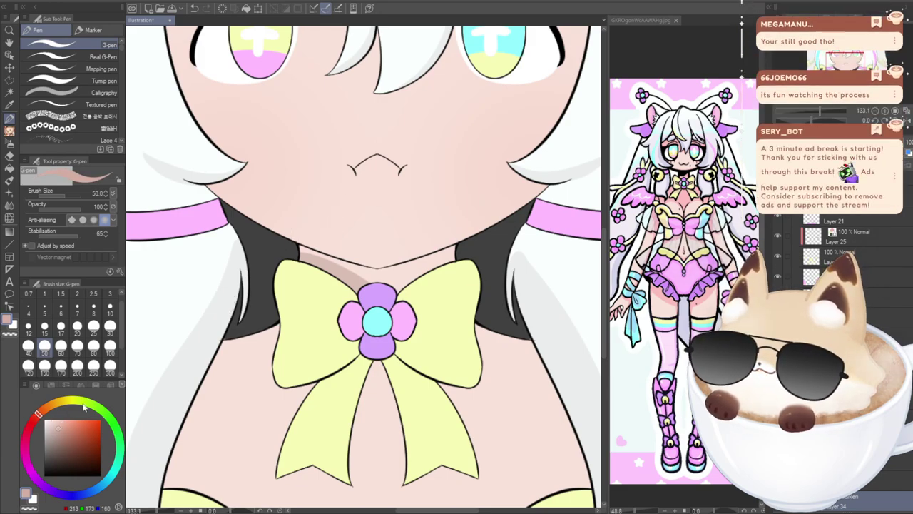
left_click_drag(286, 257, 416, 317)
key("ctrl+z")
left_click_drag(298, 248, 350, 284)
key("ctrl+z")
left_click_drag(291, 251, 362, 285)
mouse_move(292, 246)
left_mouse_down()
mouse_move(340, 273)
mouse_move(285, 244)
mouse_move(389, 292)
left_mouse_up()
key("ctrl+z")
key("ctrl+z")
key("ctrl+z")
left_click_drag(295, 250, 367, 271)
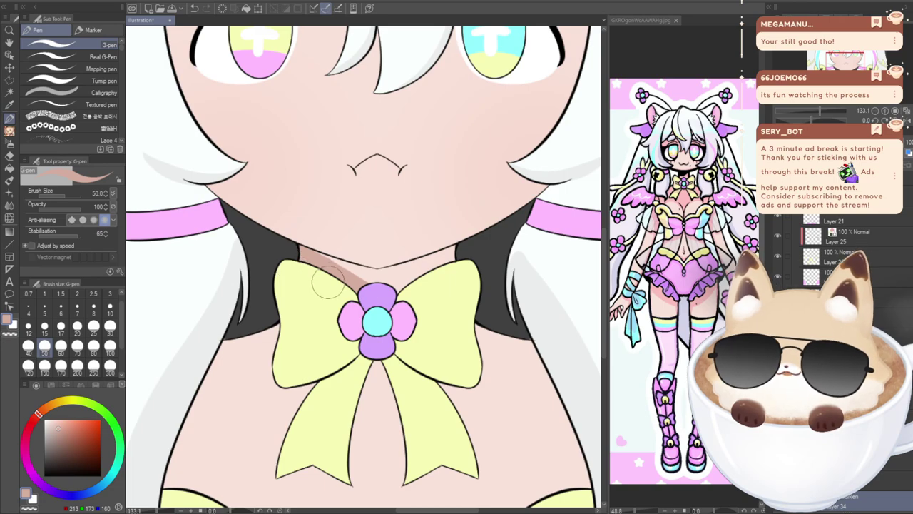
scroll(395, 280, "up", 2)
left_click_drag(473, 267, 375, 285)
left_click_drag(479, 240, 371, 285)
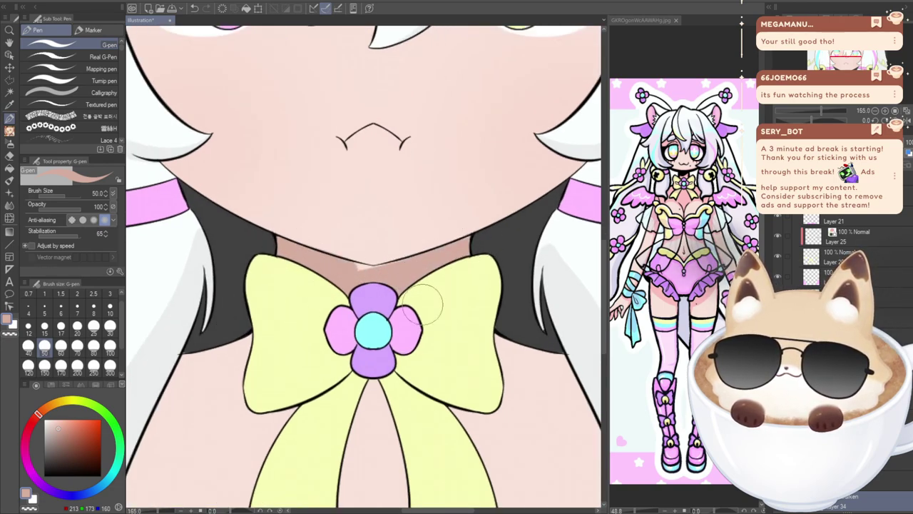
- Fill the unshaded gaps in the neck shadow along the chin line with a size 10 G-pen
left_click(109, 309)
scroll(374, 269, "up", 1)
scroll(374, 268, "up", 1)
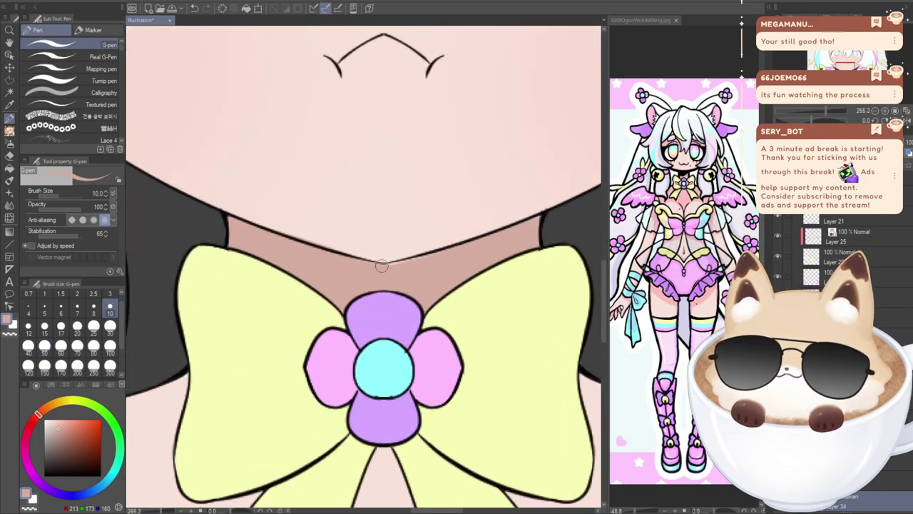
left_click_drag(398, 263, 476, 247)
key("ctrl+z")
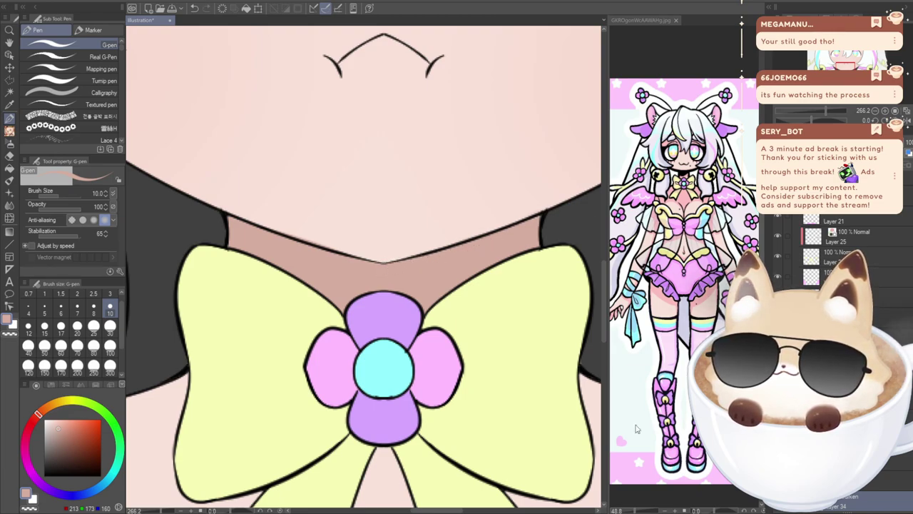
- Try shading the upper chest along the inner edge of the pink-streaked side's lock with a size 70 brush
left_click_drag(845, 65, 846, 69)
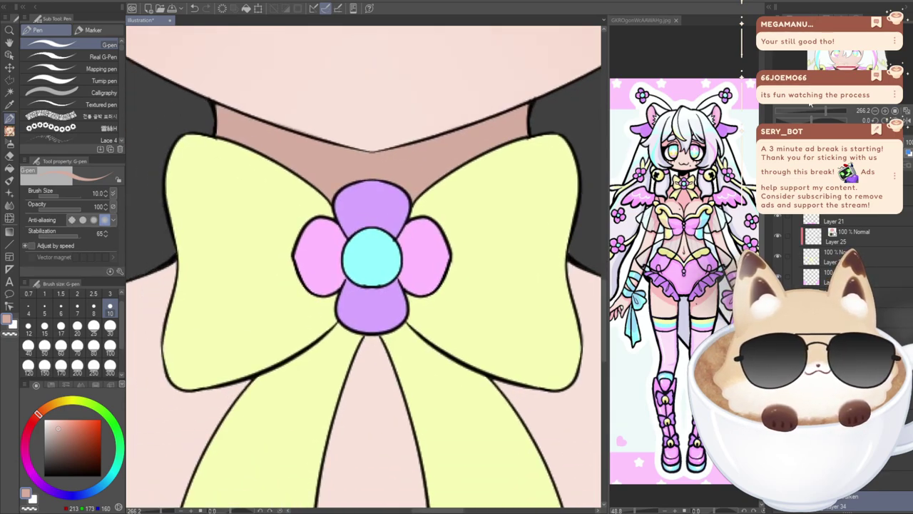
scroll(372, 271, "down", 3)
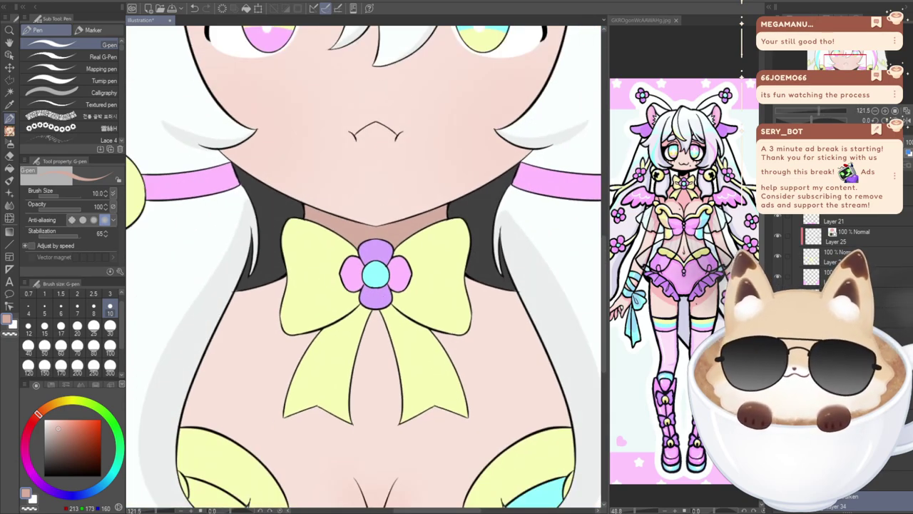
left_click_drag(372, 293, 405, 215)
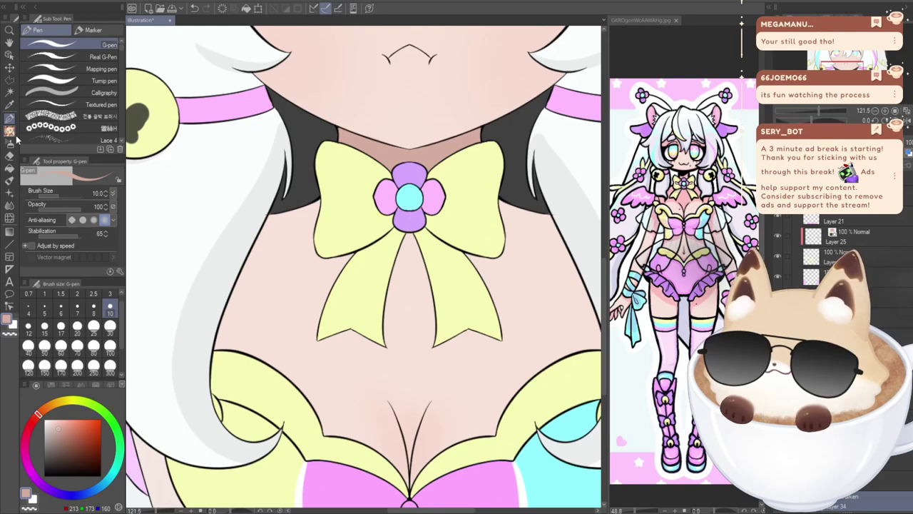
left_click(77, 346)
left_click_drag(457, 285, 347, 225)
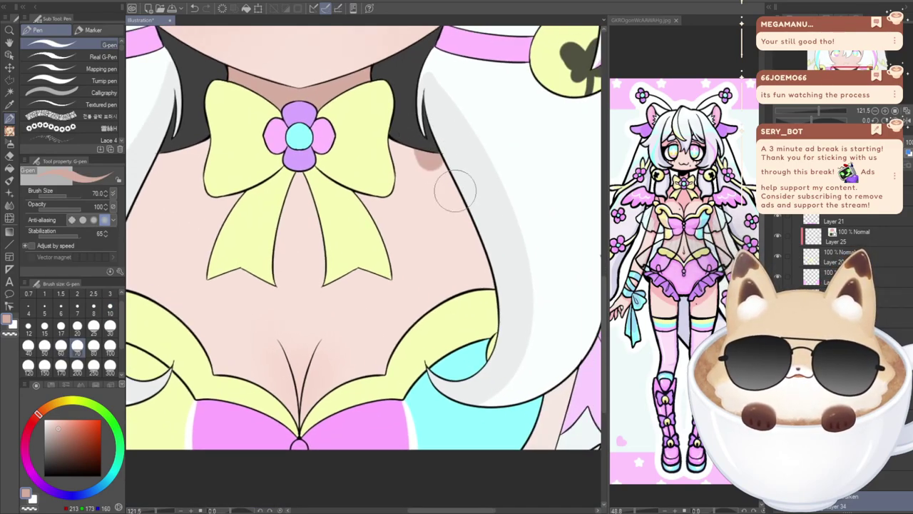
left_click_drag(420, 150, 467, 301)
key("ctrl+z")
mouse_move(387, 140)
left_mouse_down()
mouse_move(451, 172)
mouse_move(399, 167)
left_mouse_up()
key("ctrl+z")
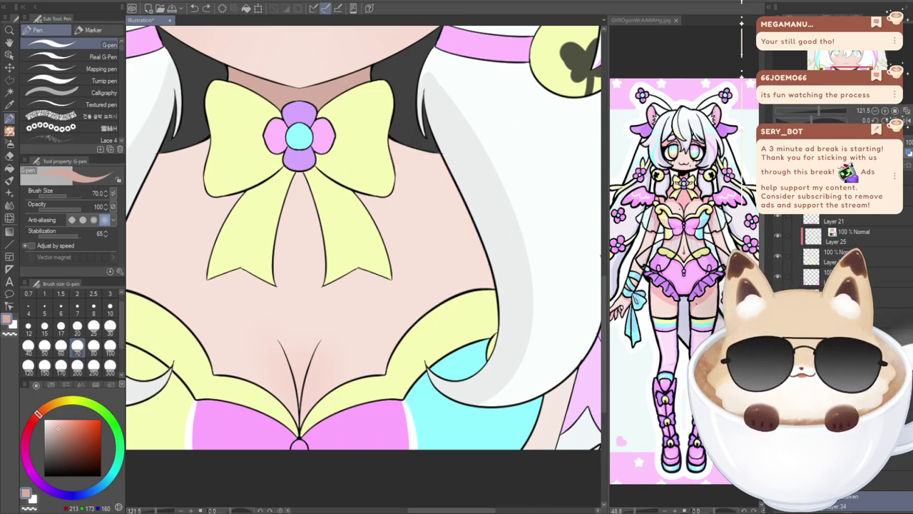
- Shade the upper chest behind the bow in muted brown, from the shoulders down to a wide curved edge above the neckline
left_click_drag(321, 214, 487, 203)
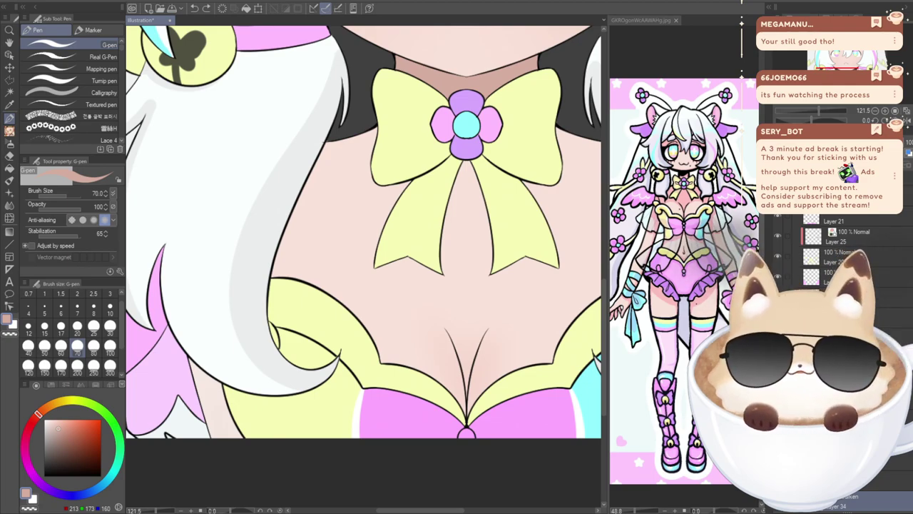
left_click_drag(343, 211, 294, 243)
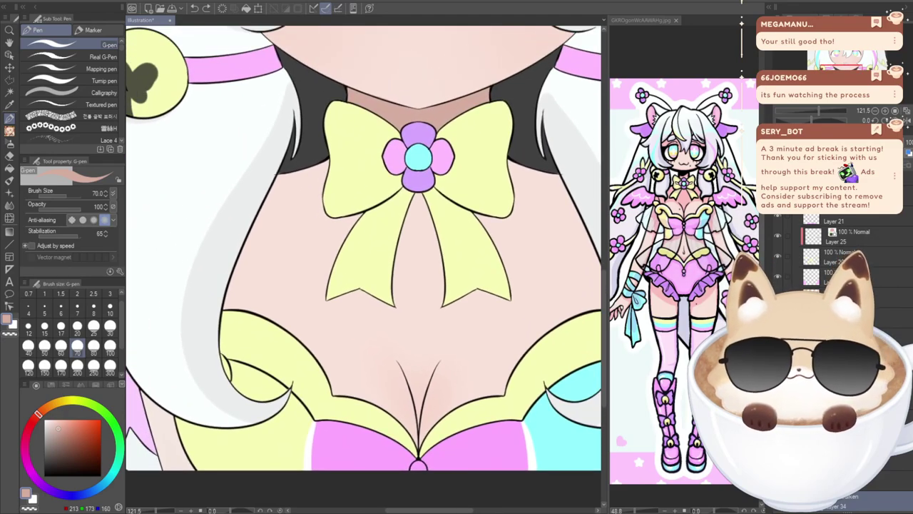
mouse_move(232, 261)
left_mouse_down()
mouse_move(493, 306)
mouse_move(581, 250)
left_mouse_up()
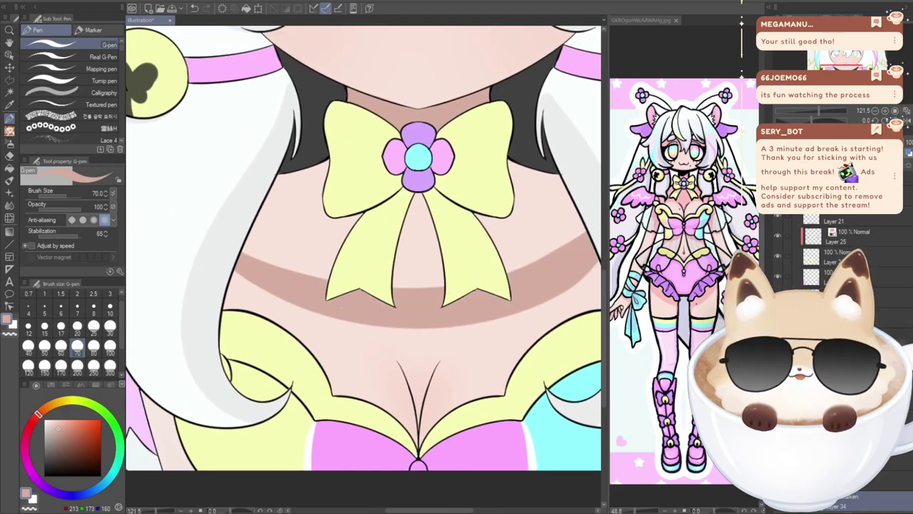
left_click_drag(495, 183, 487, 204)
mouse_move(229, 273)
left_mouse_down()
mouse_move(430, 300)
mouse_move(580, 244)
left_mouse_up()
mouse_move(488, 271)
left_mouse_down()
mouse_move(189, 239)
mouse_move(334, 248)
mouse_move(507, 225)
mouse_move(214, 221)
mouse_move(571, 191)
mouse_move(266, 167)
left_mouse_up()
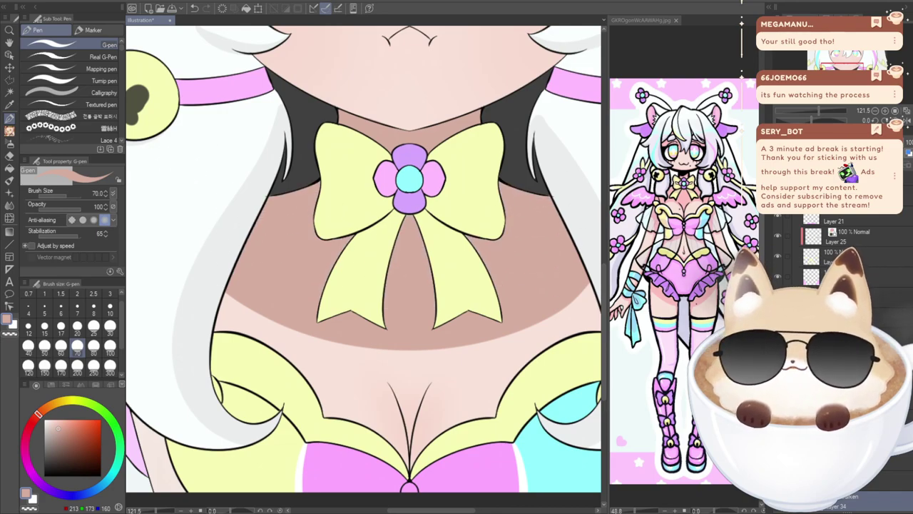
- Extend both ends of the chest shadow down along the inner edges of the side locks, curving them above the neckline
left_click_drag(457, 249, 345, 255)
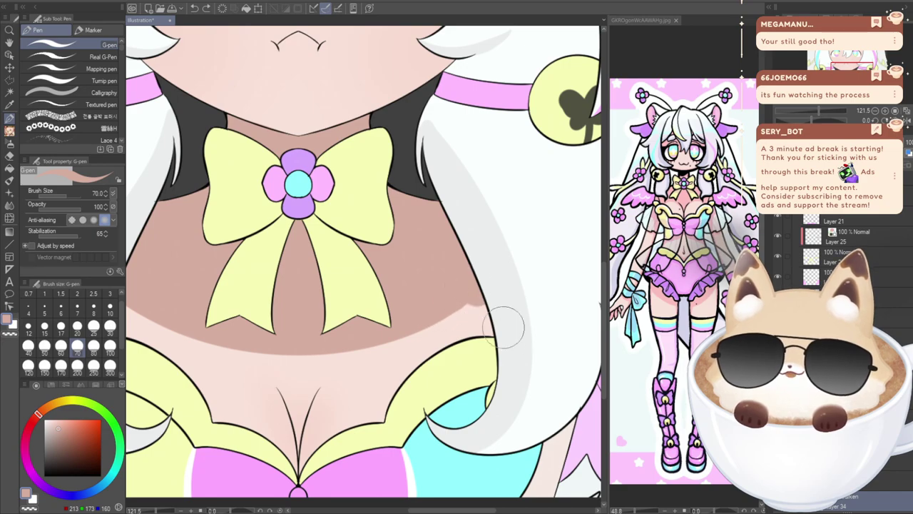
key("ctrl+z")
left_click_drag(432, 312, 473, 288)
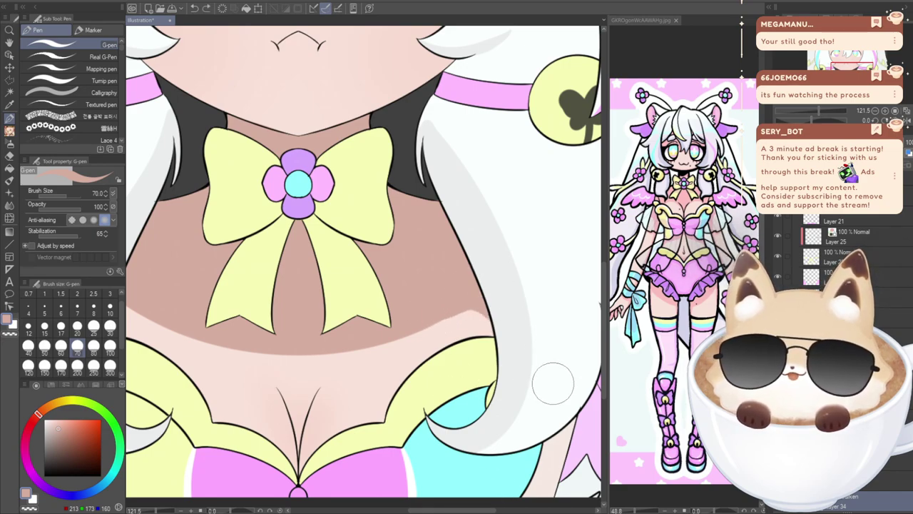
key("ctrl+z")
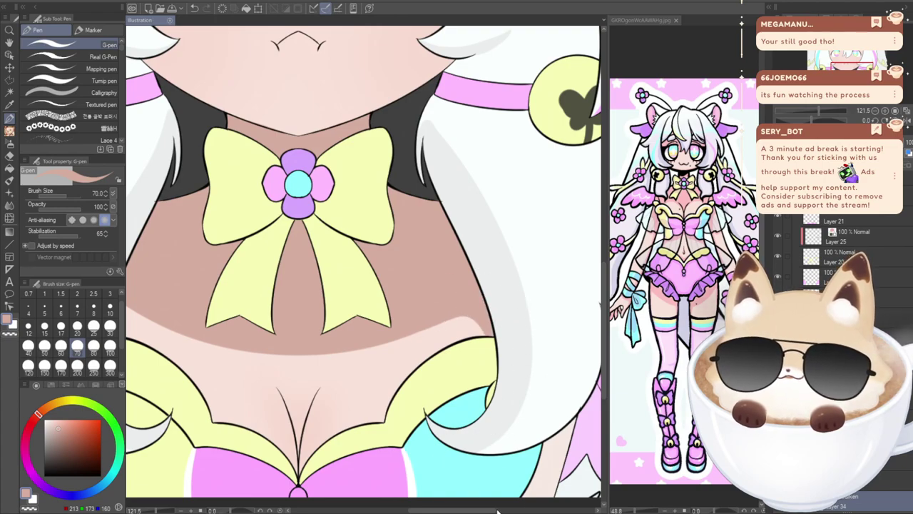
left_click_drag(485, 511, 435, 511)
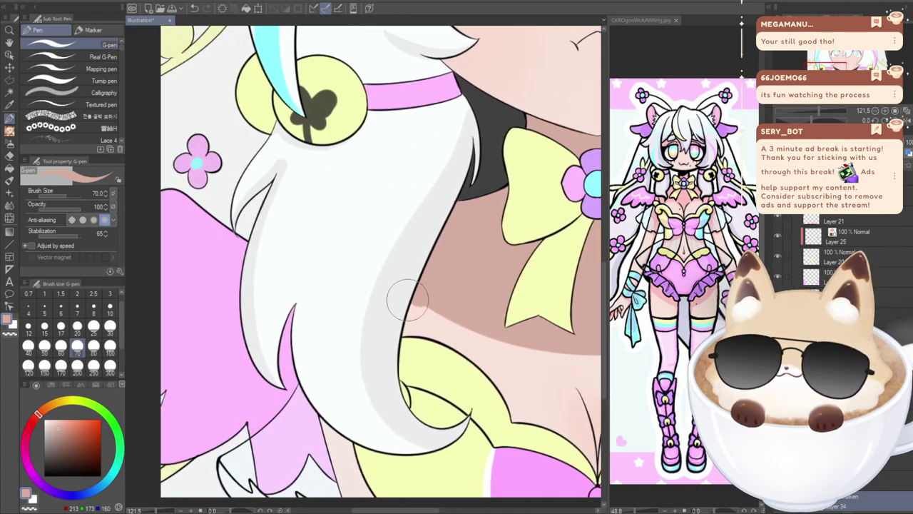
key("ctrl+z")
left_click_drag(405, 305, 576, 345)
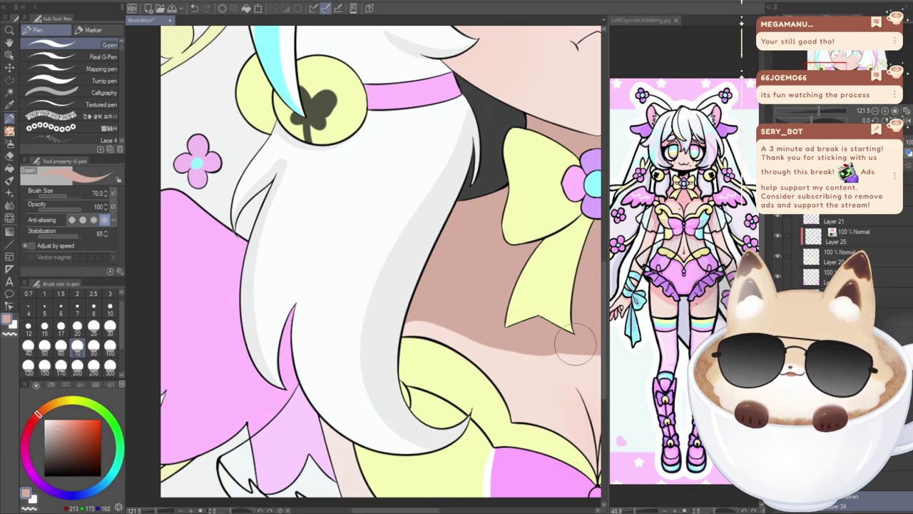
key("ctrl+z")
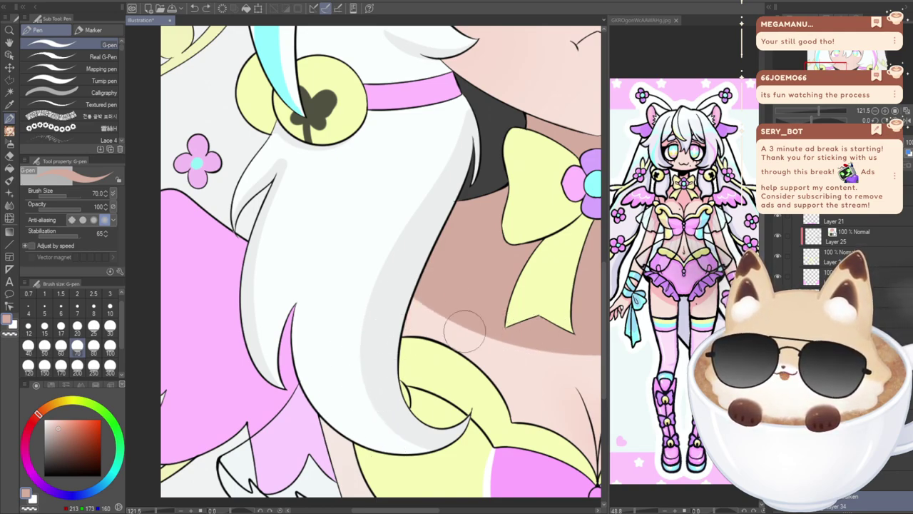
left_click_drag(418, 298, 391, 327)
left_click_drag(371, 510, 407, 510)
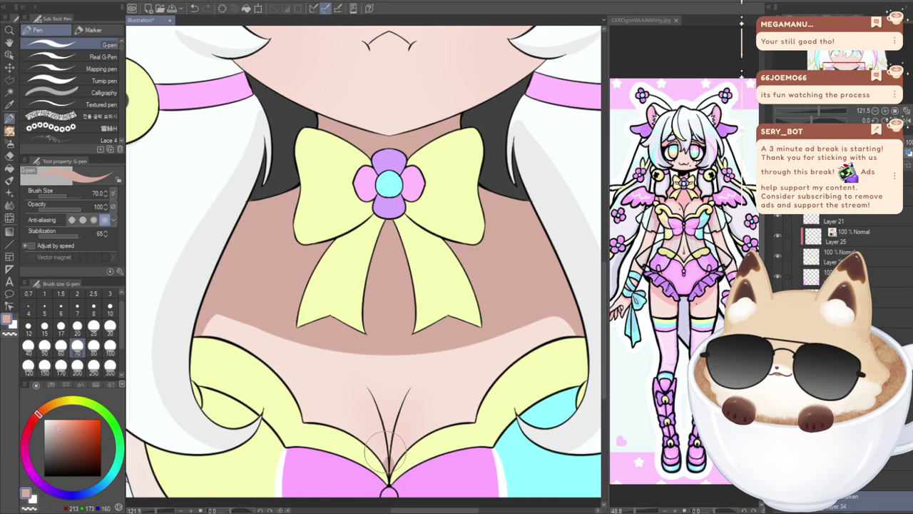
- Redo the small brown shadow at the top of the cleavage between the two chest lines
key("ctrl+z")
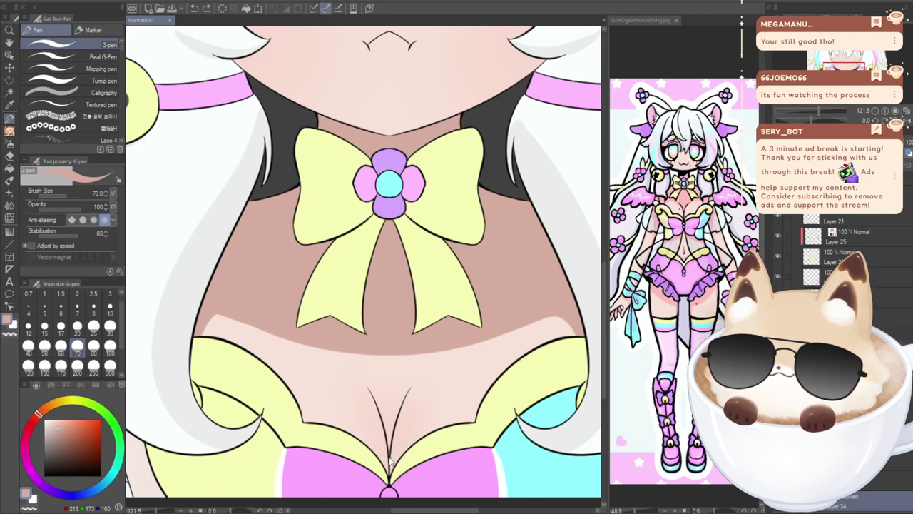
left_click_drag(389, 448, 389, 429)
- Try joining the cleavage shadow to the upper chest shadow with curved size 30 G-pen strokes on both sides
left_click(110, 326)
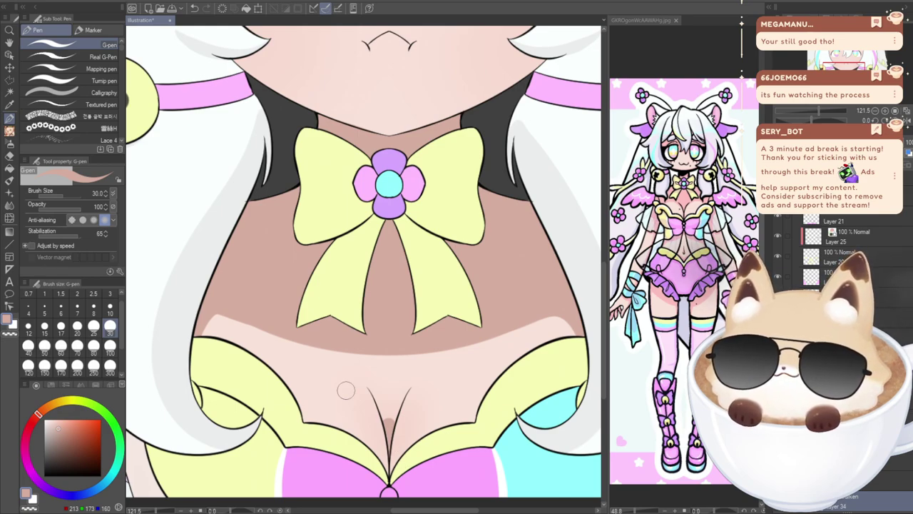
mouse_move(386, 426)
left_mouse_down()
mouse_move(362, 366)
mouse_move(337, 348)
left_mouse_up()
mouse_move(391, 425)
left_mouse_down()
mouse_move(436, 329)
mouse_move(421, 331)
left_mouse_up()
key("ctrl+z")
left_click_drag(395, 406, 414, 338)
key("ctrl+z")
left_click_drag(389, 424, 431, 329)
key("ctrl+z")
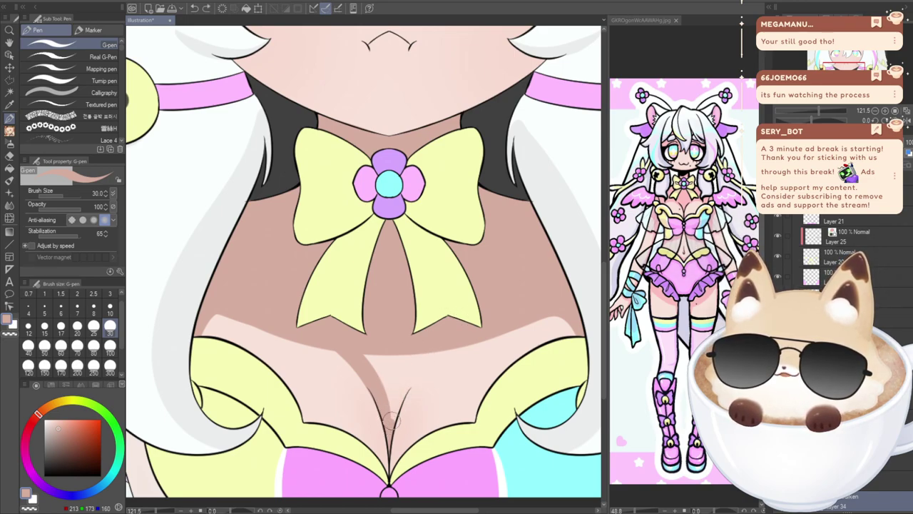
left_click_drag(391, 420, 431, 354)
left_click_drag(387, 405, 404, 373)
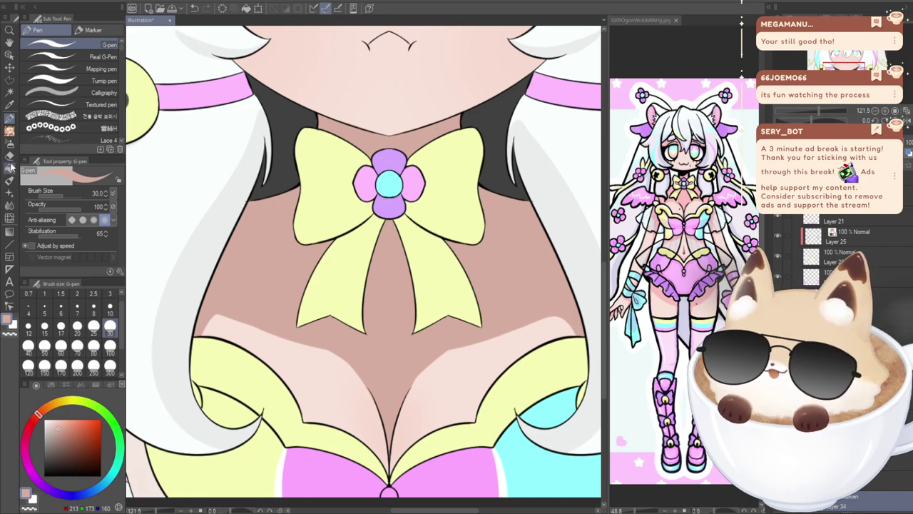
- Try trimming the lower edge of the chest shadow on both sides of the cleavage with a size 70 Hard eraser
left_click(10, 156)
left_click(78, 346)
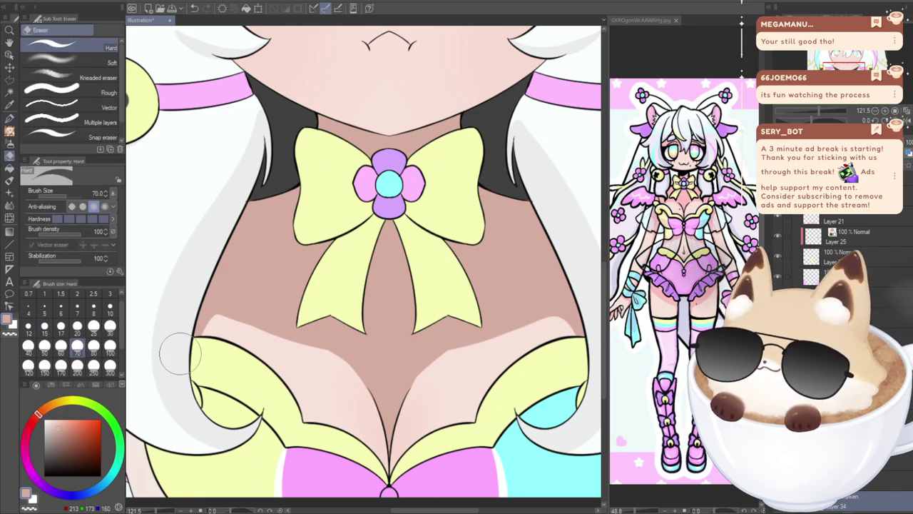
mouse_move(205, 318)
left_mouse_down()
mouse_move(295, 334)
mouse_move(360, 391)
left_mouse_up()
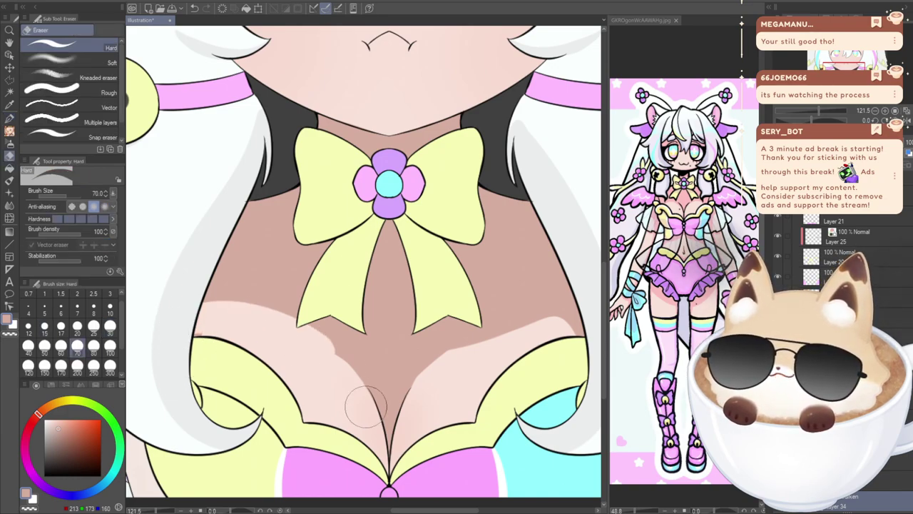
key("ctrl+z")
left_click_drag(175, 338, 214, 364)
mouse_move(179, 320)
left_mouse_down()
mouse_move(250, 319)
mouse_move(333, 364)
mouse_move(362, 417)
left_mouse_up()
mouse_move(429, 396)
left_mouse_down()
mouse_move(588, 344)
mouse_move(598, 353)
left_mouse_up()
mouse_move(418, 425)
left_mouse_down()
mouse_move(445, 369)
mouse_move(593, 335)
left_mouse_up()
left_click_drag(362, 444, 201, 276)
key("ctrl+z")
key("ctrl+z")
key("ctrl+z")
key("ctrl+z")
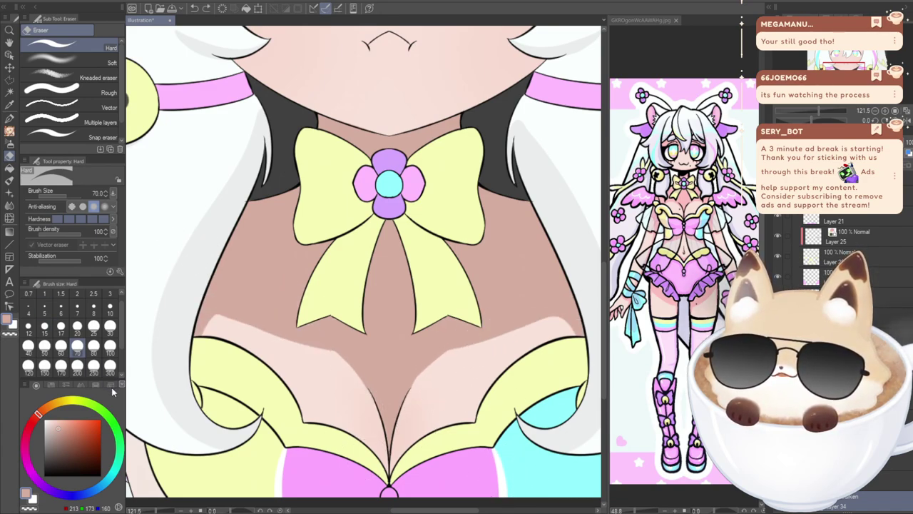
- Undo the strokes that join the cleavage shadow to the upper chest shadow
key("ctrl+z")
key("ctrl+z")
key("ctrl+z")
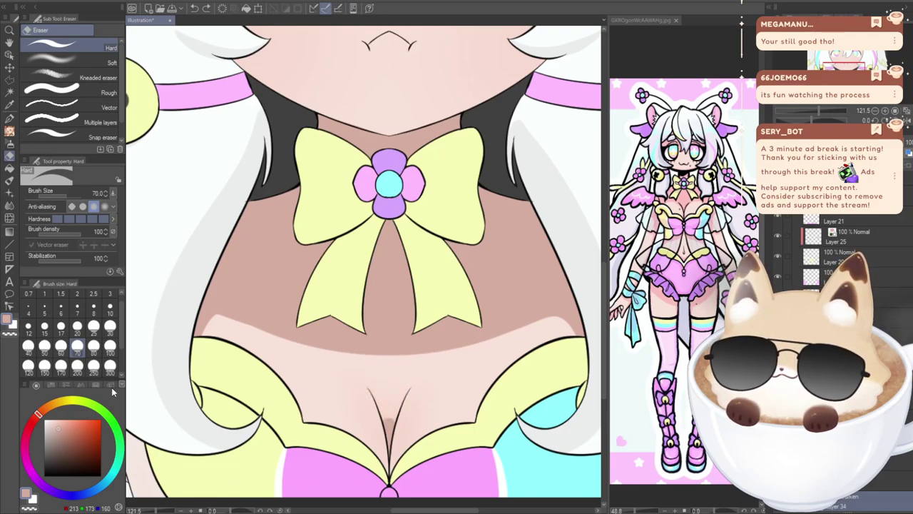
- Erase the lower part of the chest shadow up to a shallow, nearly straight edge behind the bow tails, keeping the cleavage shadow
mouse_move(199, 354)
left_mouse_down()
mouse_move(192, 324)
mouse_move(360, 354)
mouse_move(528, 319)
left_mouse_up()
key("ctrl+z")
mouse_move(187, 344)
left_mouse_down()
mouse_move(211, 304)
mouse_move(327, 327)
mouse_move(574, 286)
left_mouse_up()
mouse_move(578, 329)
left_mouse_down()
mouse_move(393, 344)
mouse_move(183, 341)
left_mouse_up()
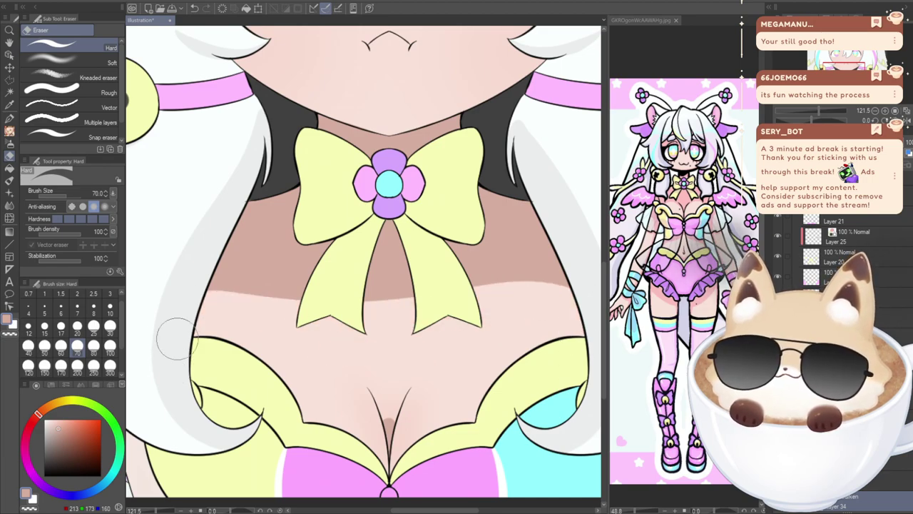
scroll(270, 314, "down", 5)
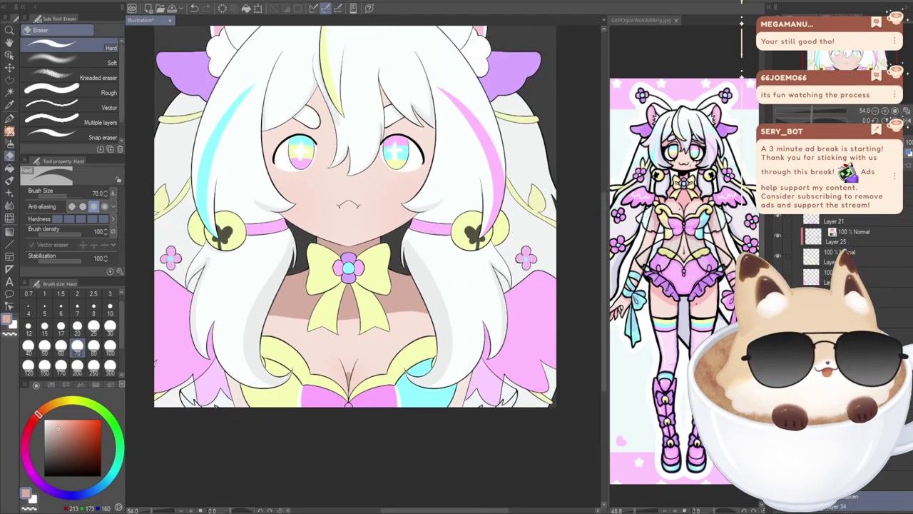
left_click_drag(355, 285, 351, 248)
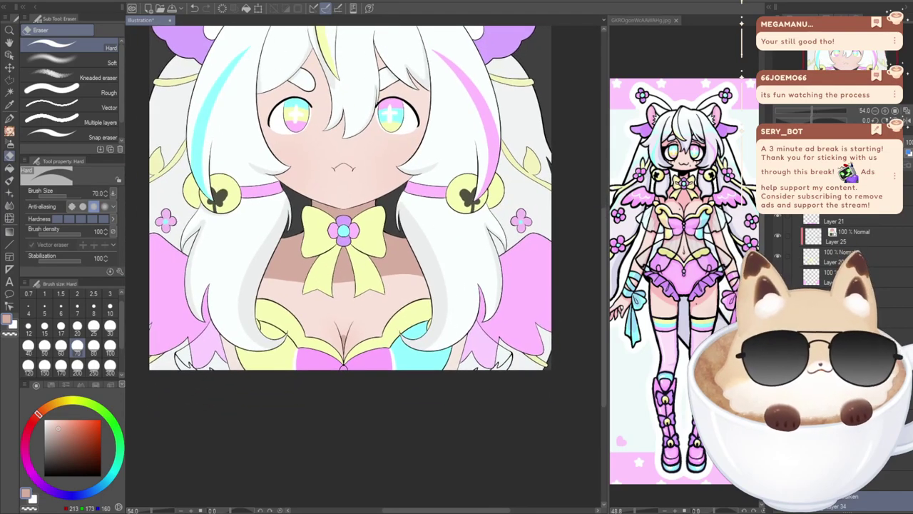
key("p")
scroll(417, 264, "up", 3)
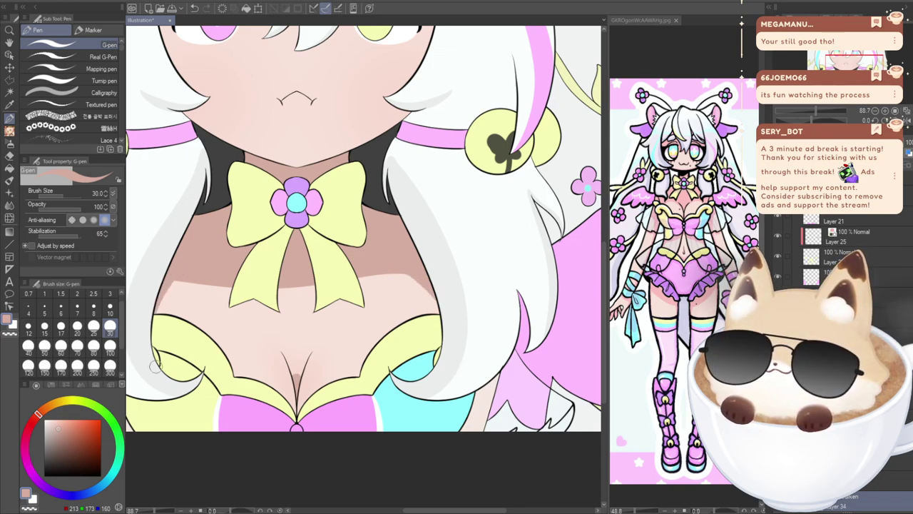
scroll(153, 366, "down", 3)
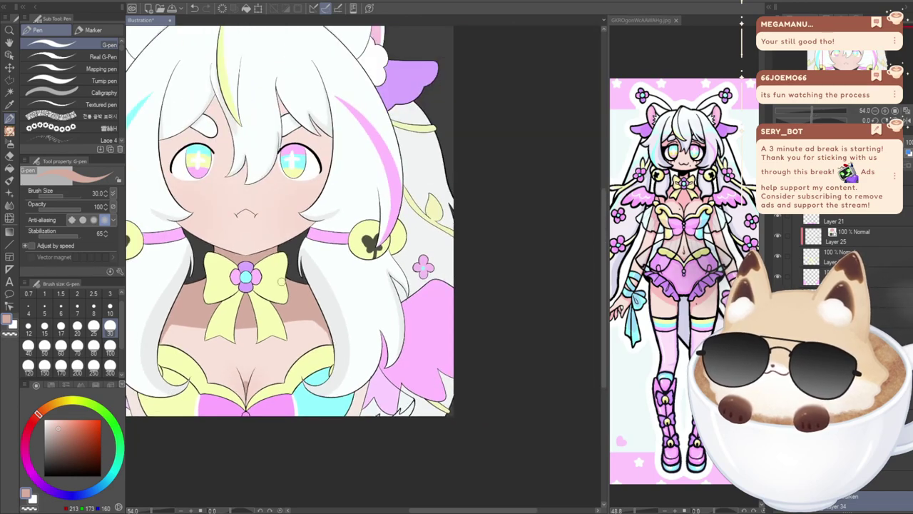
left_click_drag(279, 281, 423, 303)
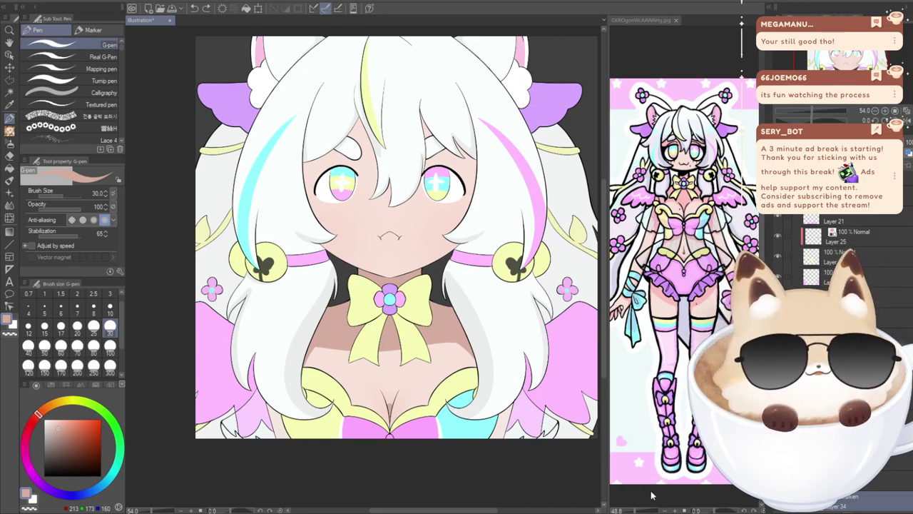
- Check the layers around Layer 28 by toggling their visibility, and merge Layer 28 into the layer below it
scroll(827, 371, "up", 3)
left_click(778, 272)
left_click(777, 272)
left_click(778, 253)
left_click(778, 254)
left_click(779, 254)
left_click(780, 256)
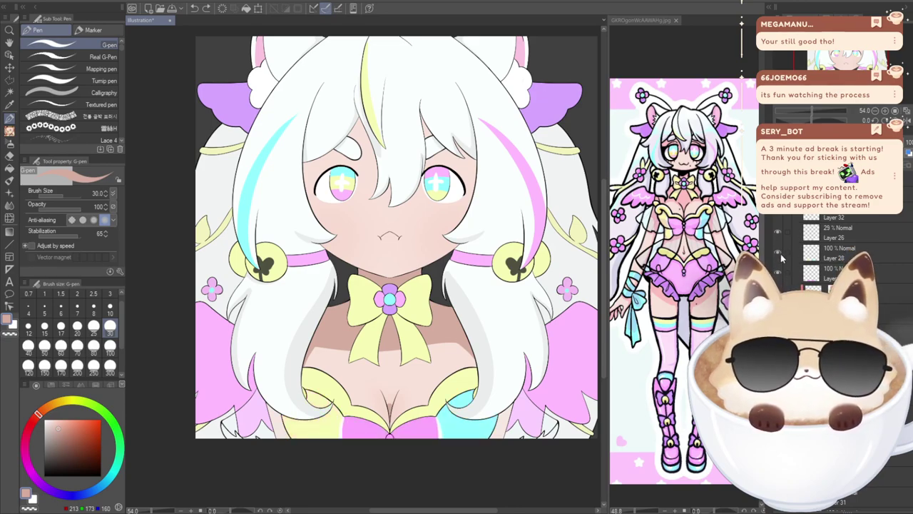
left_click(787, 275)
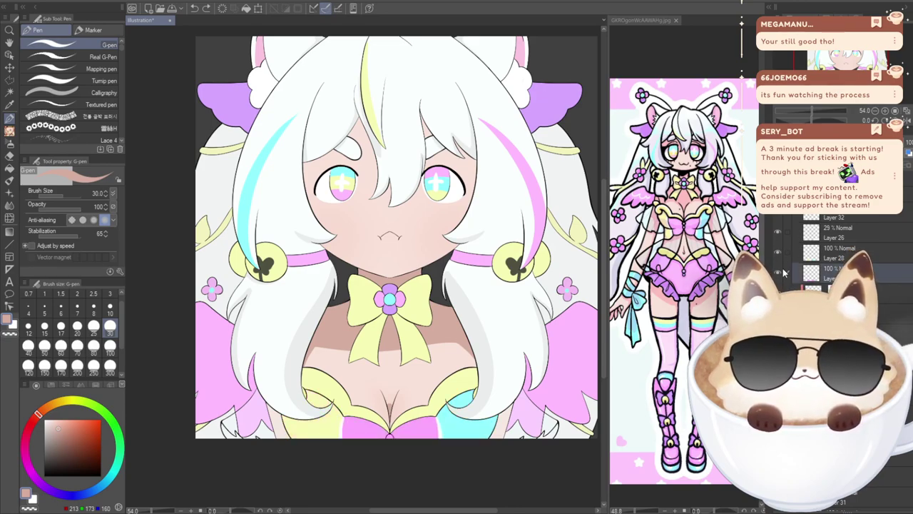
left_click(817, 256)
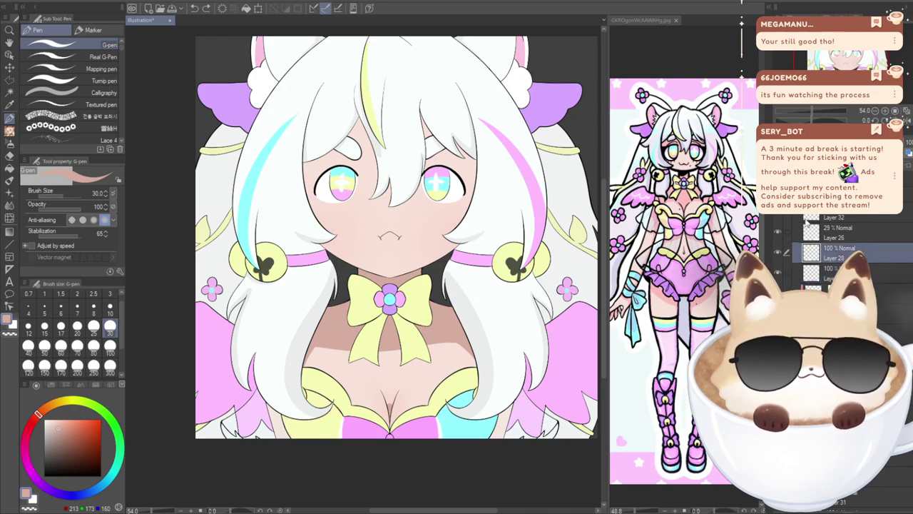
key("ctrl+e")
- Toggle the visibility of Layer 26 and the two layers below it to check what each one contains
left_click(778, 232)
left_click(778, 232)
left_click(777, 232)
left_click(777, 232)
left_click(778, 231)
left_click(778, 232)
left_click(778, 229)
left_click(778, 229)
left_click(777, 229)
left_click(777, 229)
left_click(778, 252)
left_click(778, 252)
left_click(778, 273)
left_click(777, 273)
- Move Layer 32 directly below Layer 25 and merge it with the layer beneath, checking the neighbouring layers by toggling their visibility
left_click_drag(813, 217, 809, 285)
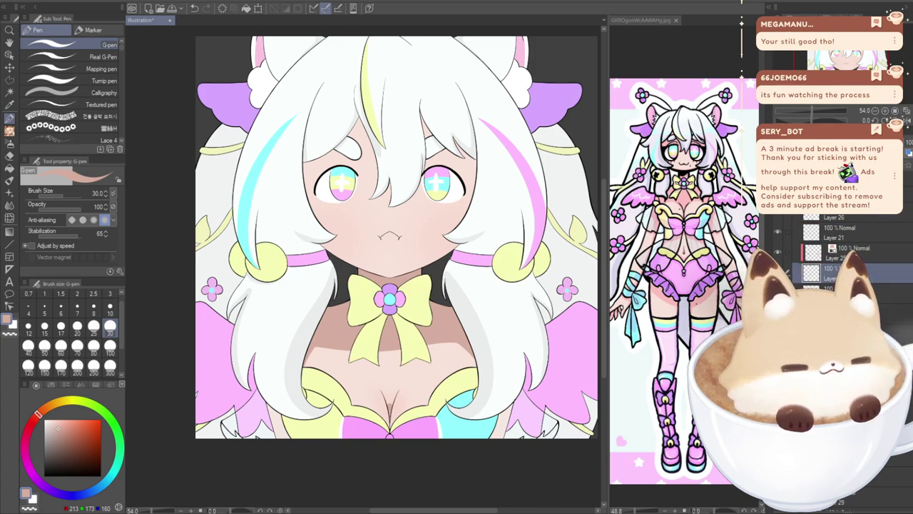
key("ctrl+e")
left_click(777, 273)
left_click(777, 274)
left_click(778, 231)
left_click(779, 231)
left_click(779, 213)
left_click(778, 213)
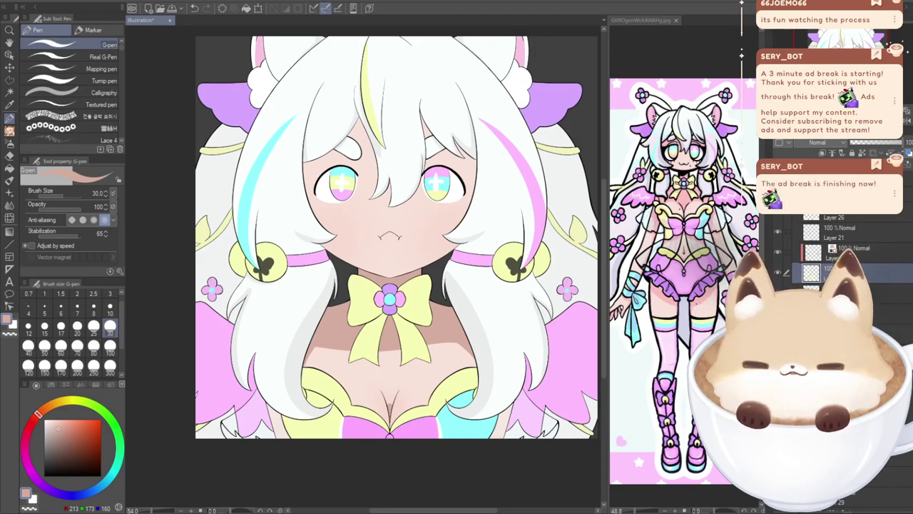
- Browse the layer stack and toggle the visibility of the merged layer below Layer 25 to check its contents
scroll(831, 307, "down", 5)
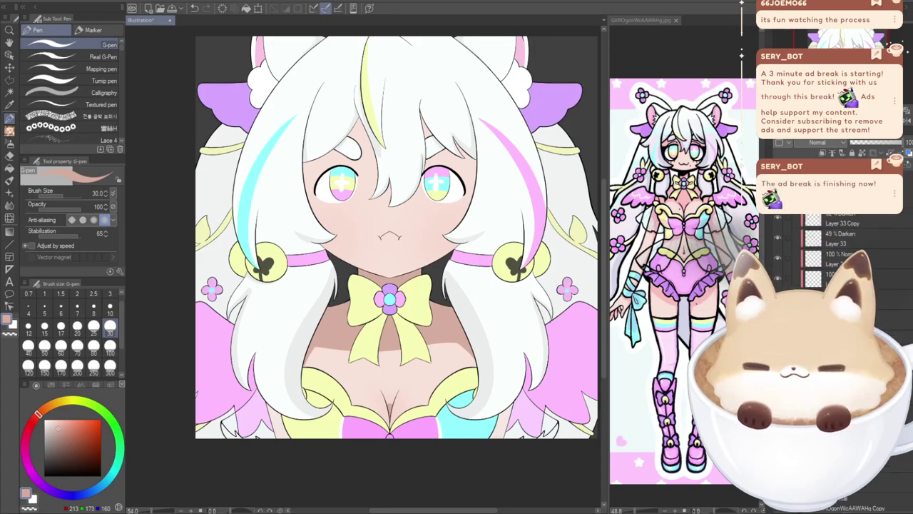
scroll(785, 242, "down", 2)
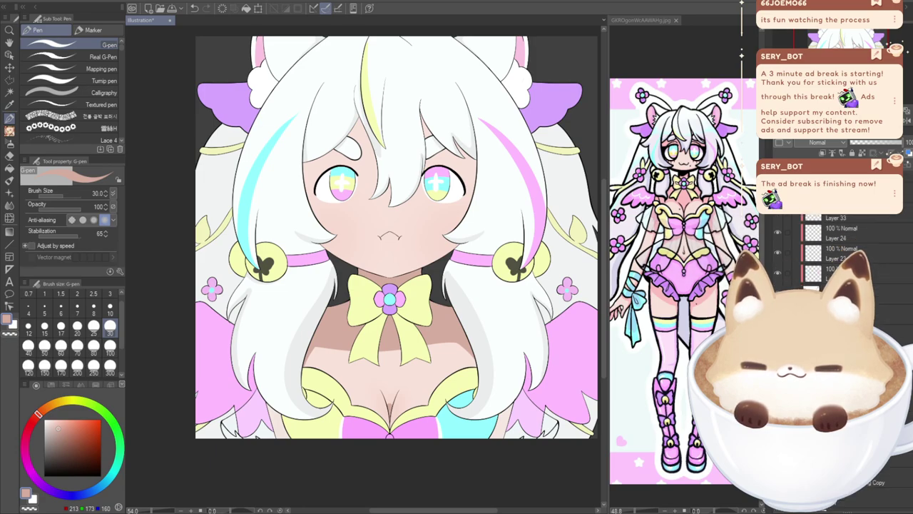
scroll(842, 249, "up", 5)
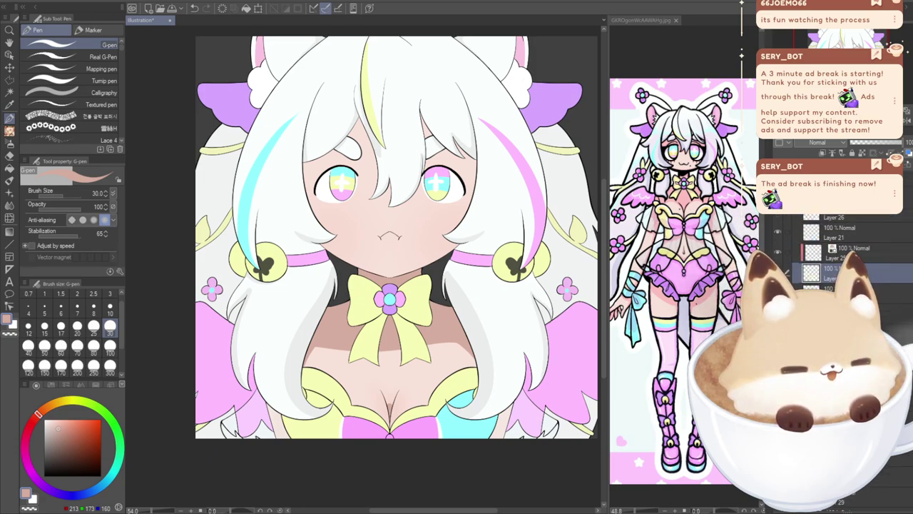
left_click(778, 272)
left_click(777, 272)
left_click(777, 272)
left_click(778, 272)
left_click(777, 272)
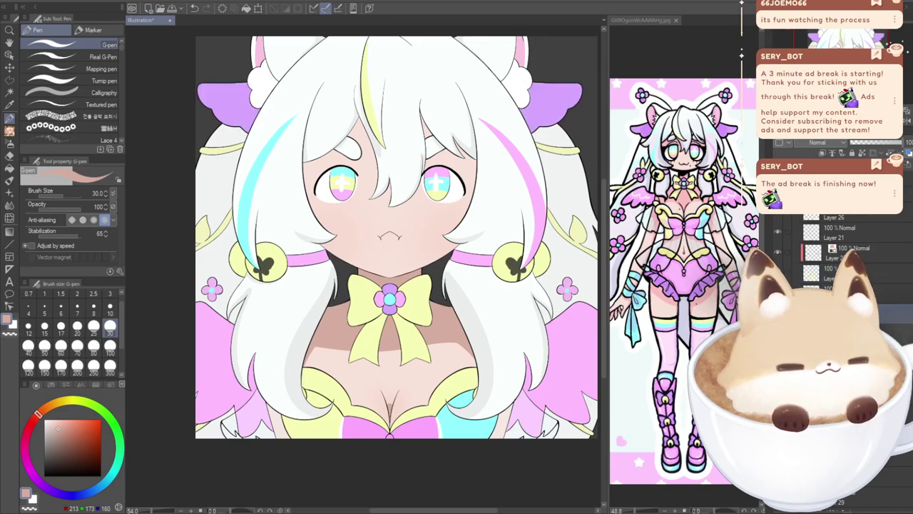
- Shade the base of the purple lower ear on the pink-streaked side in darker purple, RGB 170, 116, 218, with a size 60 G-pen
left_click(535, 108, "alt")
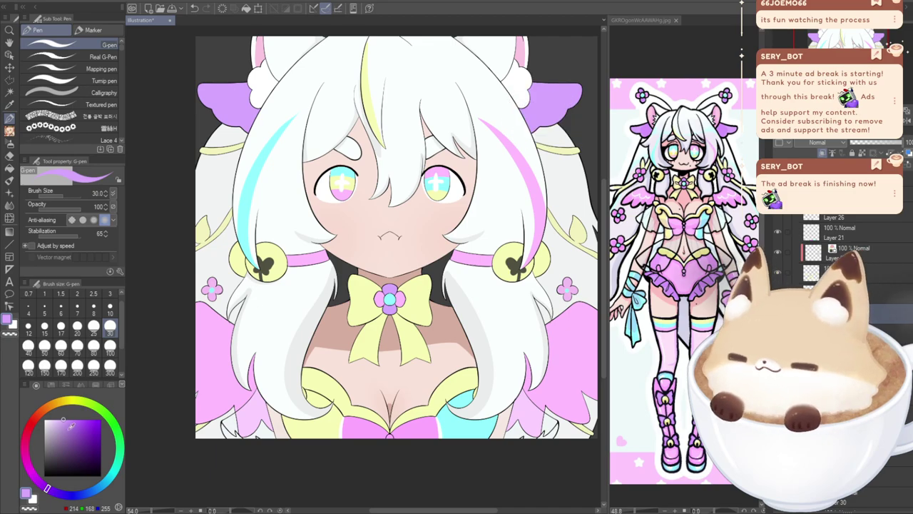
left_click(70, 428)
left_click(60, 345)
scroll(552, 79, "up", 5)
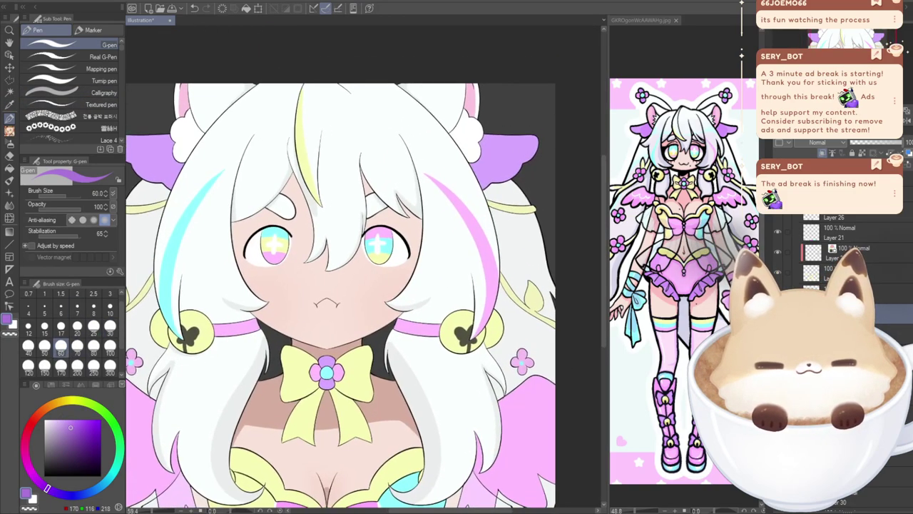
mouse_move(461, 170)
left_mouse_down()
mouse_move(568, 126)
mouse_move(553, 65)
mouse_move(568, 91)
mouse_move(466, 134)
left_mouse_up()
scroll(492, 142, "down", 3)
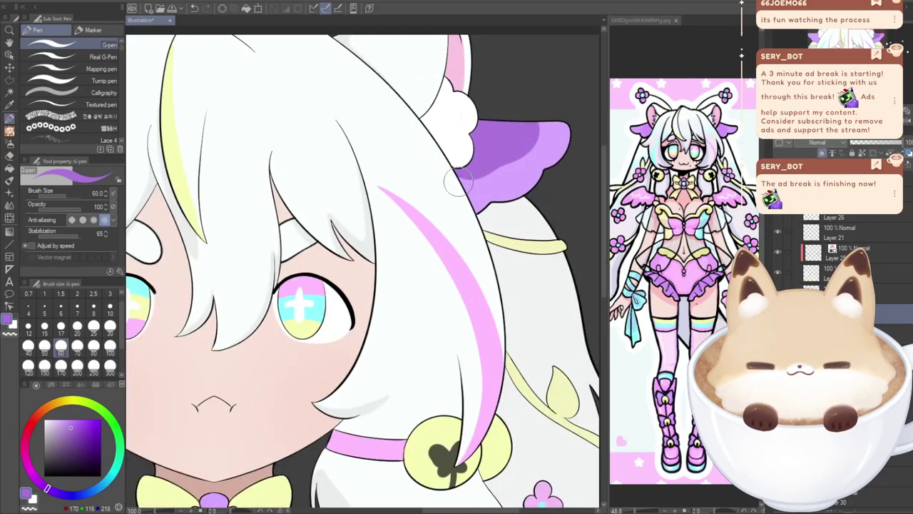
scroll(486, 143, "up", 1)
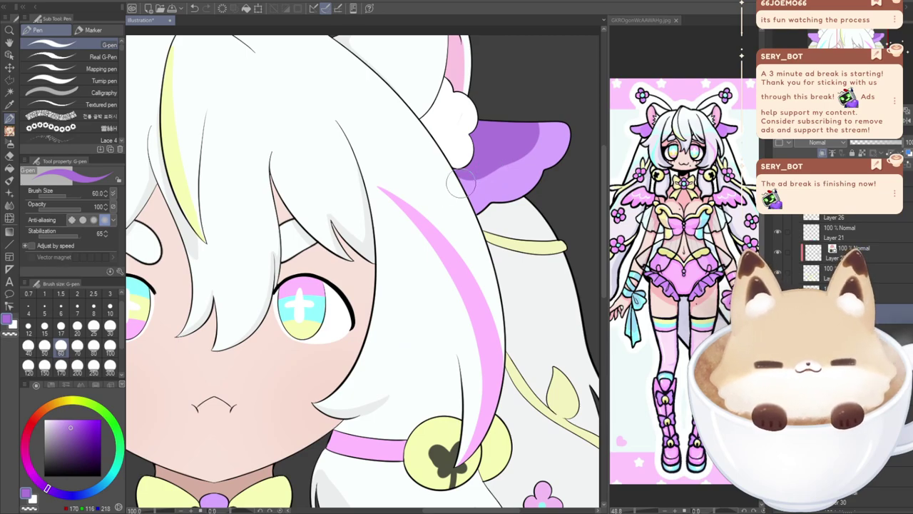
key("ctrl+z")
mouse_move(460, 195)
left_mouse_down()
mouse_move(488, 135)
mouse_move(444, 105)
left_mouse_up()
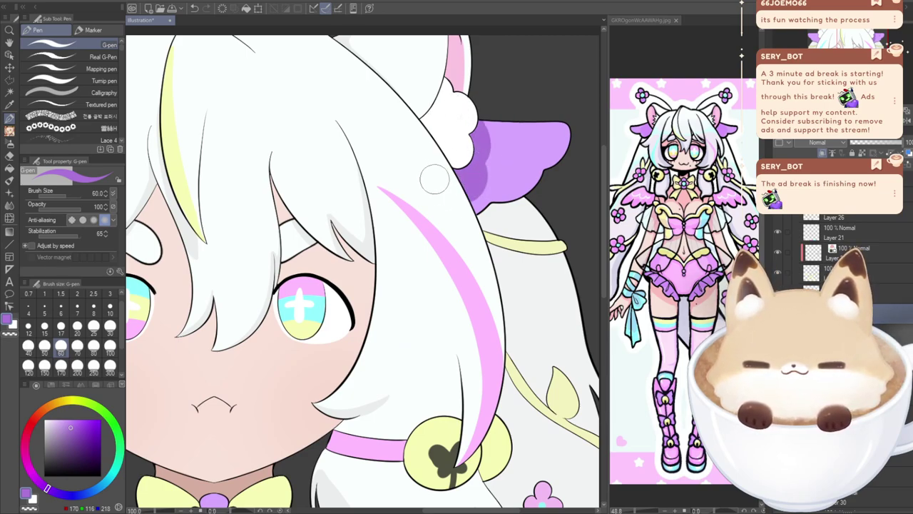
- Shade the bases of both purple lower ears in darker purple and lower the ear shading layer's opacity
key("ctrl+z")
mouse_move(454, 192)
left_mouse_down()
mouse_move(485, 172)
mouse_move(502, 112)
mouse_move(478, 102)
mouse_move(477, 132)
left_mouse_up()
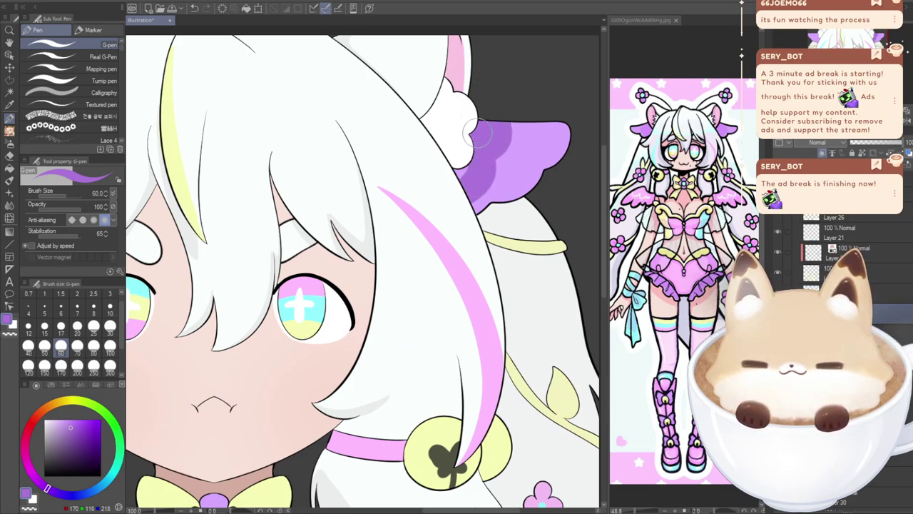
left_click(875, 144)
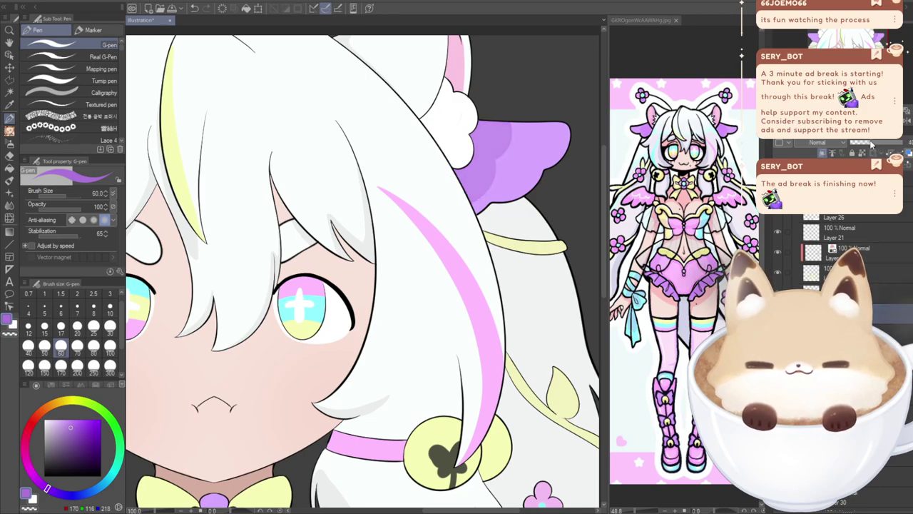
left_click_drag(250, 235, 552, 326)
mouse_move(283, 265)
left_mouse_down()
mouse_move(239, 256)
mouse_move(233, 203)
mouse_move(251, 223)
mouse_move(254, 248)
mouse_move(275, 258)
left_mouse_up()
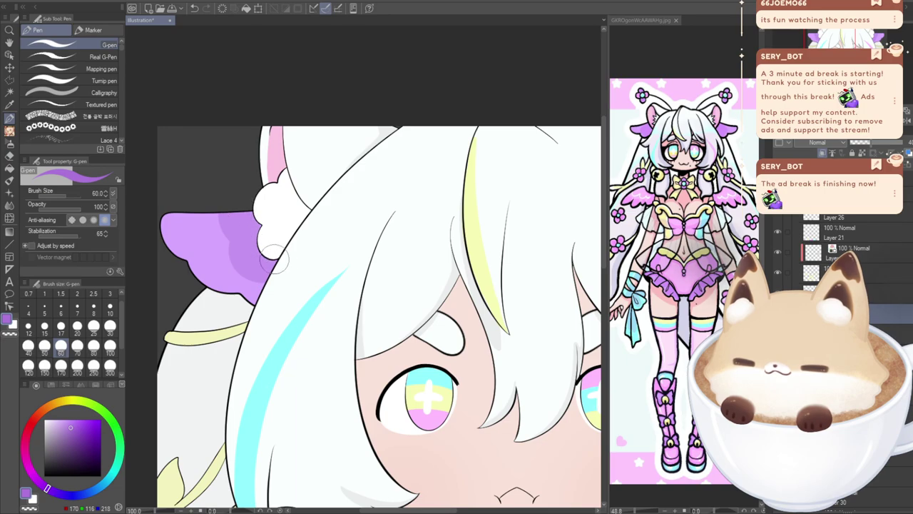
- Sample the wing's pink, darken it to RGB 216, 126, 216, and add a new layer for the wing shading
scroll(342, 292, "down", 3)
left_click_drag(428, 342, 394, 293)
left_click_drag(399, 342, 410, 218)
left_click(556, 345, "alt")
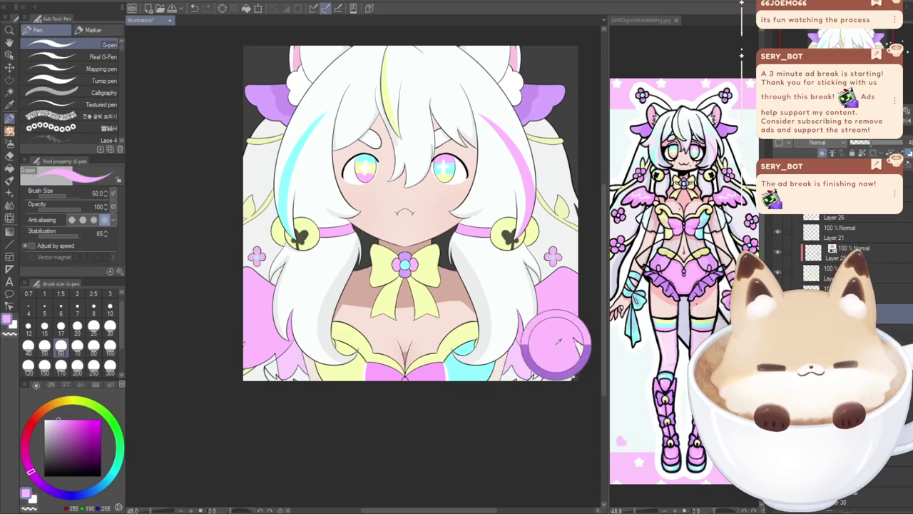
left_click(68, 428)
left_click(778, 292)
left_click(777, 292)
left_click(863, 293)
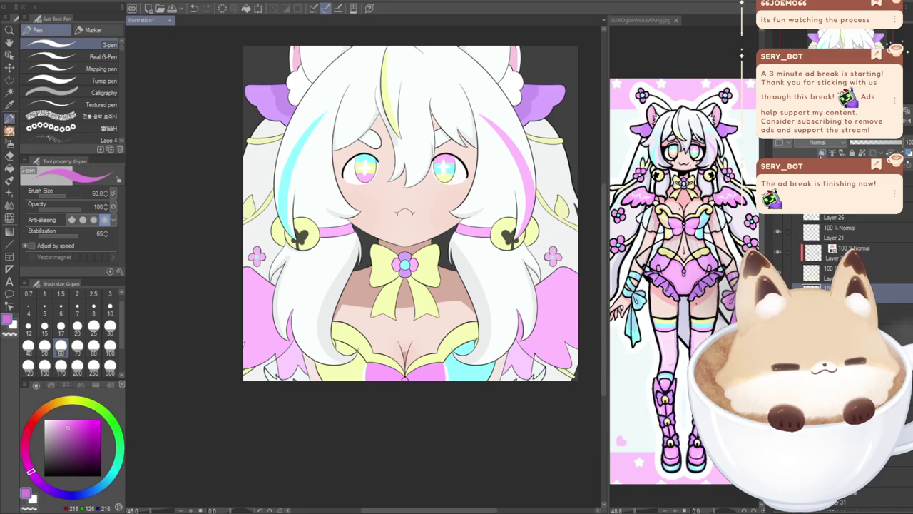
- Shade the inner feathers of the pink wing on the pink-streaked side with a size 80 G-pen, clearing the first attempt and reducing the layer's opacity
left_click_drag(410, 214, 418, 205)
left_click_drag(564, 363, 490, 344)
scroll(492, 346, "up", 3)
scroll(343, 325, "up", 1)
key("bracketright")
key("bracketright")
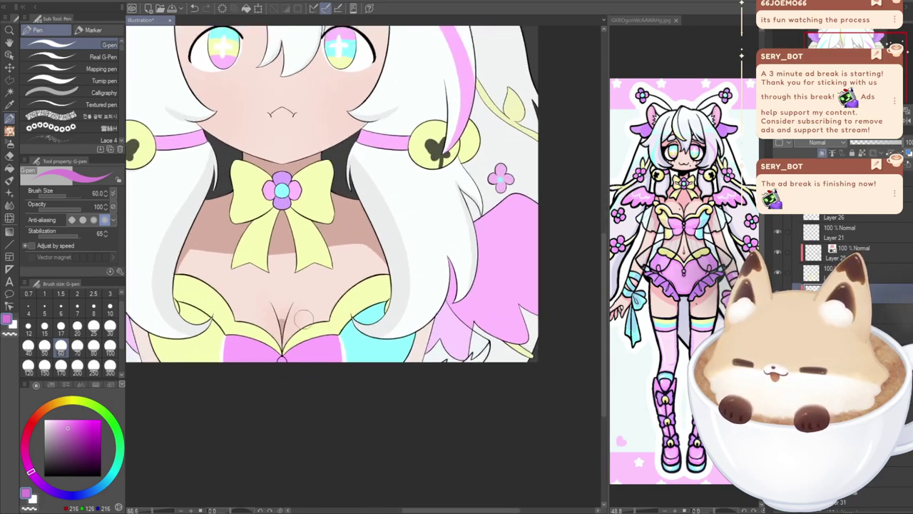
scroll(510, 296, "up", 2)
mouse_move(501, 277)
left_mouse_down()
mouse_move(536, 308)
mouse_move(495, 286)
mouse_move(501, 280)
mouse_move(520, 308)
mouse_move(485, 338)
mouse_move(438, 311)
mouse_move(443, 330)
mouse_move(399, 329)
mouse_move(424, 308)
mouse_move(407, 371)
left_mouse_up()
key("ctrl+z")
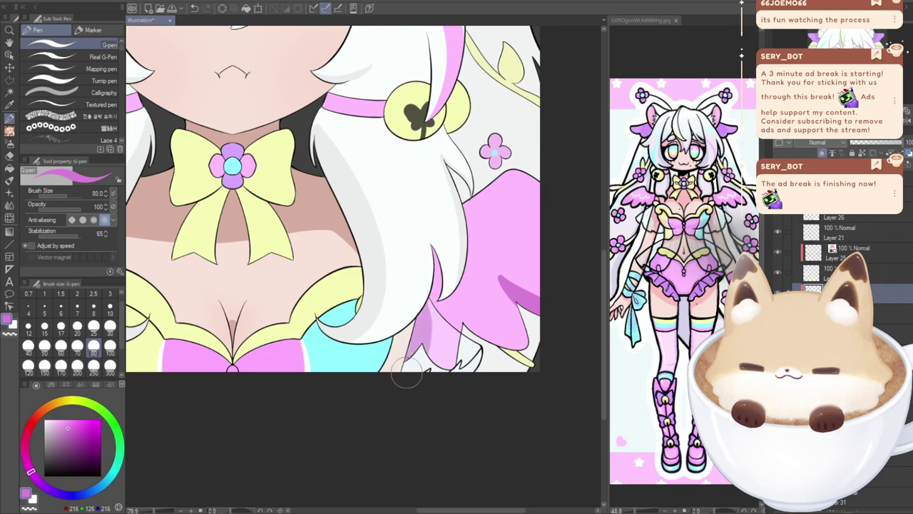
left_click(876, 144)
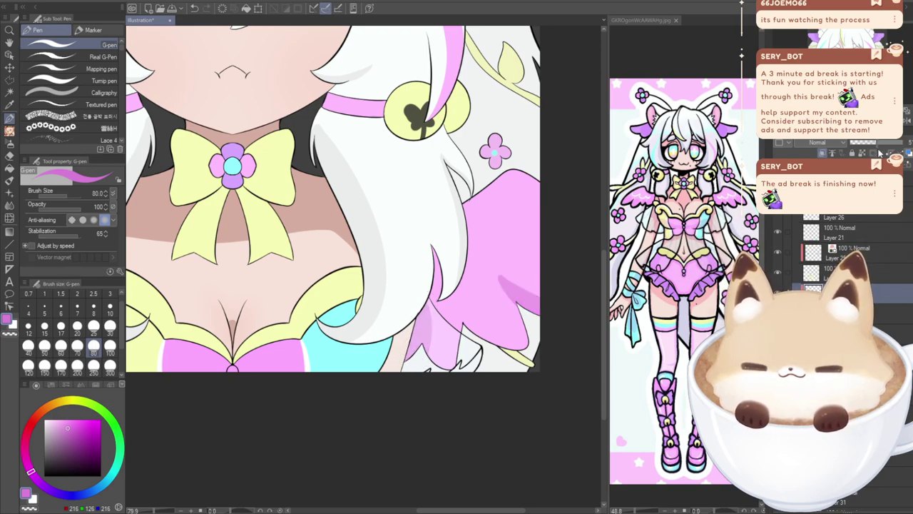
key("Delete")
left_click_drag(433, 249, 415, 391)
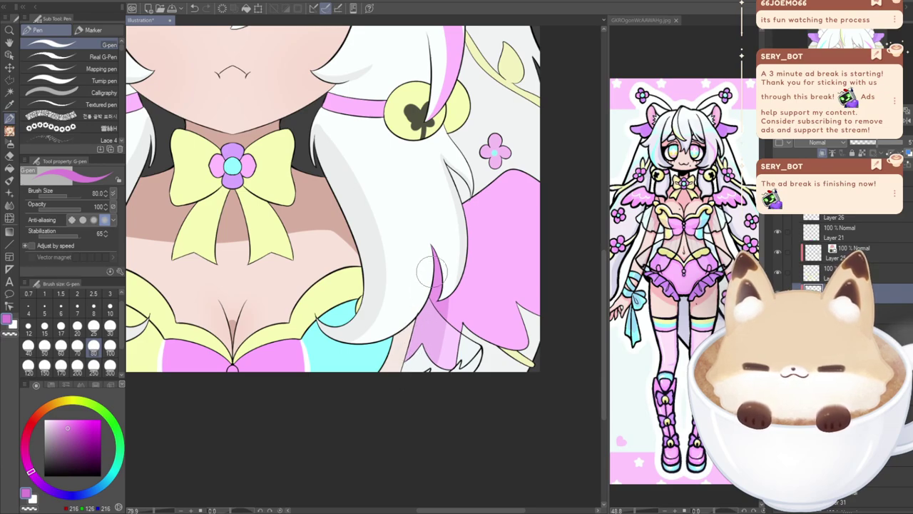
left_click_drag(431, 277, 446, 368)
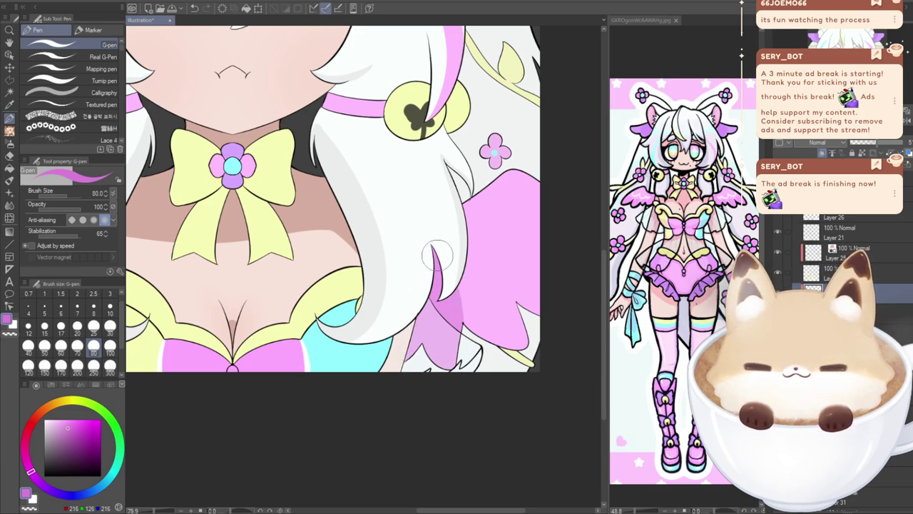
- Try a broad darker-pink shadow from the hair edge across the lower half of the wing on the pink-streaked side
left_click_drag(453, 298, 442, 200)
mouse_move(467, 317)
left_mouse_down()
mouse_move(501, 329)
mouse_move(532, 360)
left_mouse_up()
key("ctrl+z")
mouse_move(462, 300)
left_mouse_down()
mouse_move(517, 358)
mouse_move(442, 291)
mouse_move(485, 328)
mouse_move(510, 299)
mouse_move(558, 307)
left_mouse_up()
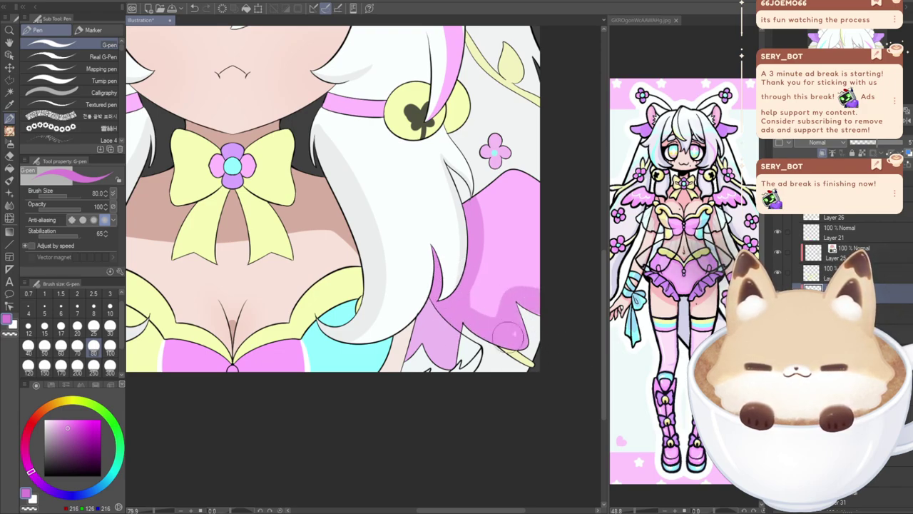
mouse_move(471, 265)
left_mouse_down()
mouse_move(477, 307)
mouse_move(508, 294)
mouse_move(490, 322)
left_mouse_up()
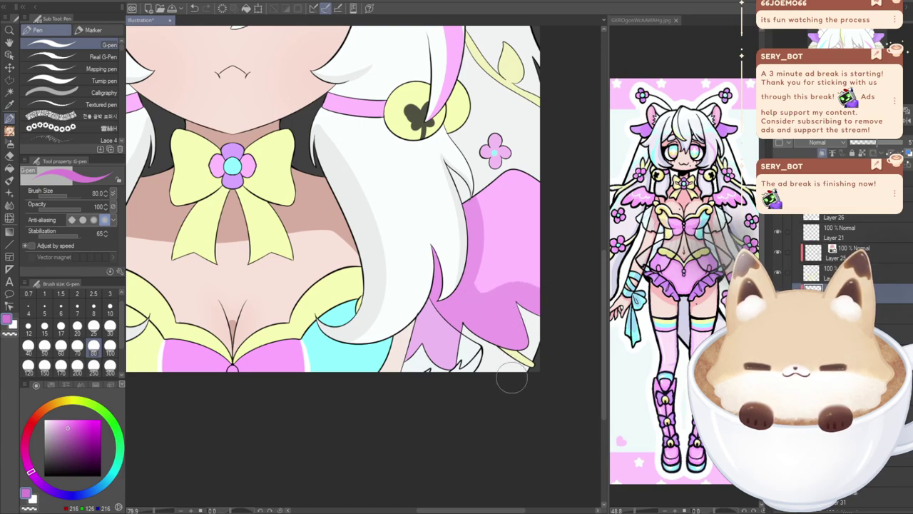
key("ctrl+z")
key("ctrl+z")
key("ctrl+z")
key("ctrl+z")
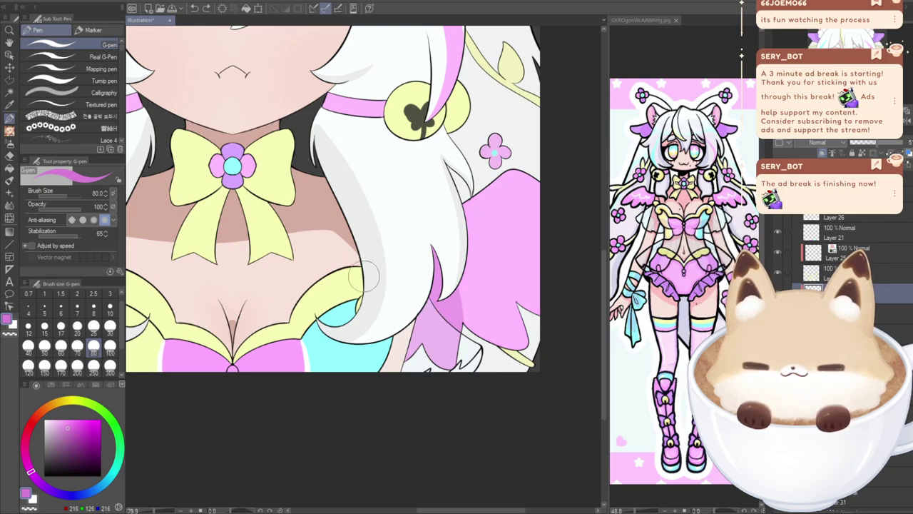
- Try different shadow shapes along the lower edge and outer feather tips of the same wing
mouse_move(440, 307)
left_mouse_down()
mouse_move(511, 351)
mouse_move(521, 331)
mouse_move(511, 305)
mouse_move(544, 307)
left_mouse_up()
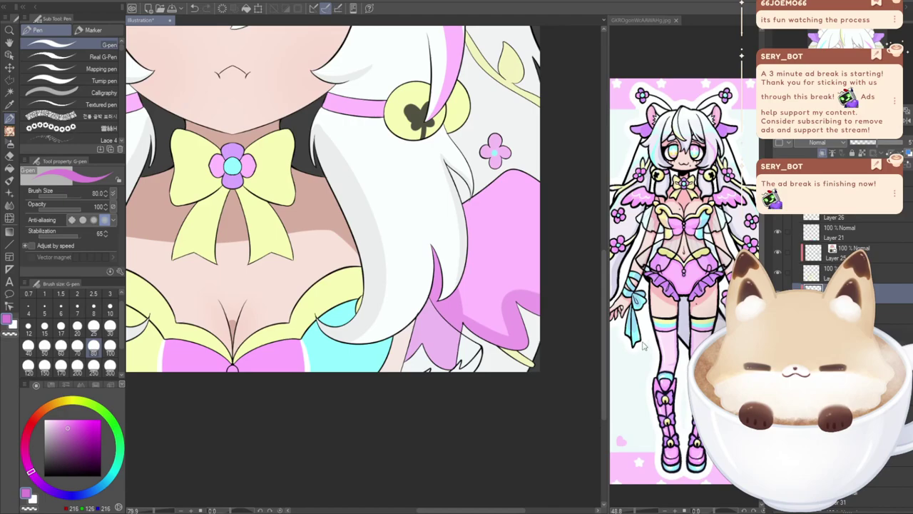
key("ctrl+z")
left_click_drag(475, 323, 541, 350)
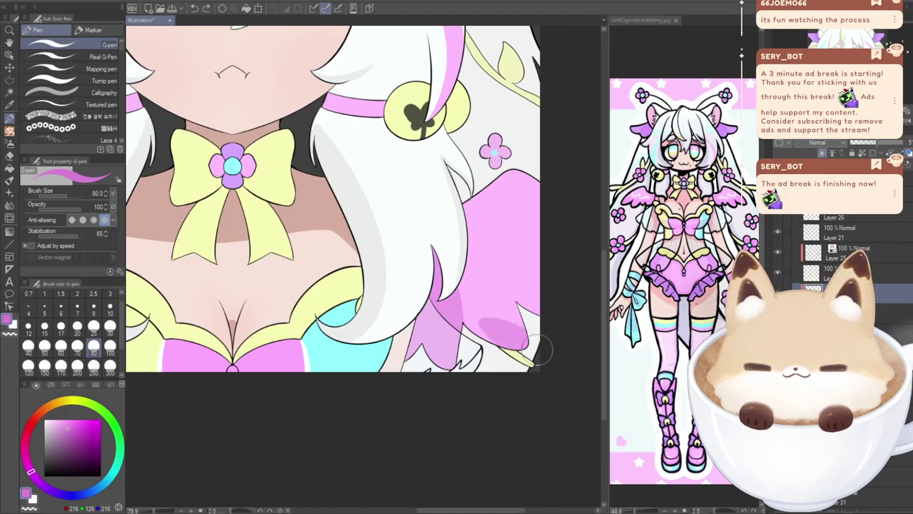
key("ctrl+z")
left_click_drag(508, 292, 529, 353)
key("ctrl+z")
left_click_drag(510, 290, 514, 373)
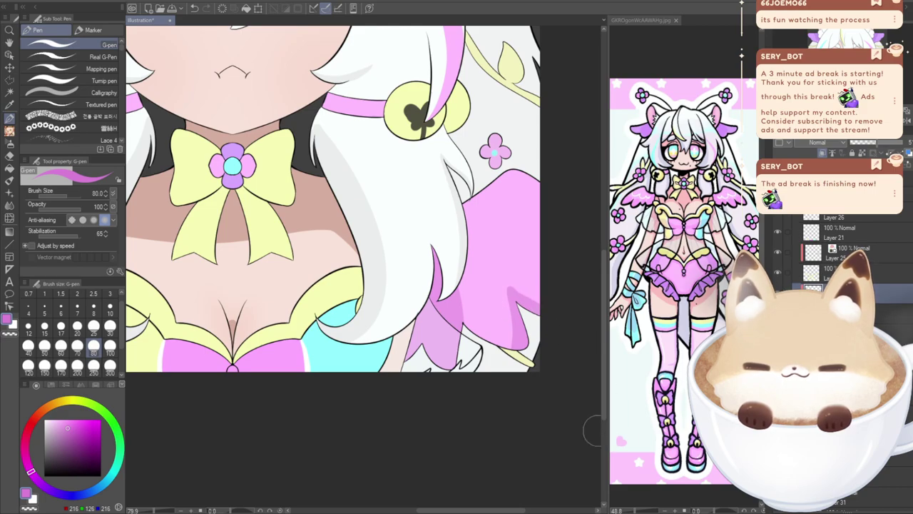
key("ctrl+z")
mouse_move(510, 294)
left_mouse_down()
mouse_move(531, 338)
mouse_move(503, 373)
left_mouse_up()
key("ctrl+z")
- Try shading the wing along the hair edge and dabbing darker pink onto the feather tips
mouse_move(547, 314)
left_mouse_down()
mouse_move(506, 296)
mouse_move(518, 372)
mouse_move(482, 346)
mouse_move(466, 359)
mouse_move(452, 335)
mouse_move(457, 286)
left_mouse_up()
key("ctrl+z")
key("ctrl+z")
key("ctrl+z")
left_click_drag(456, 341, 450, 212)
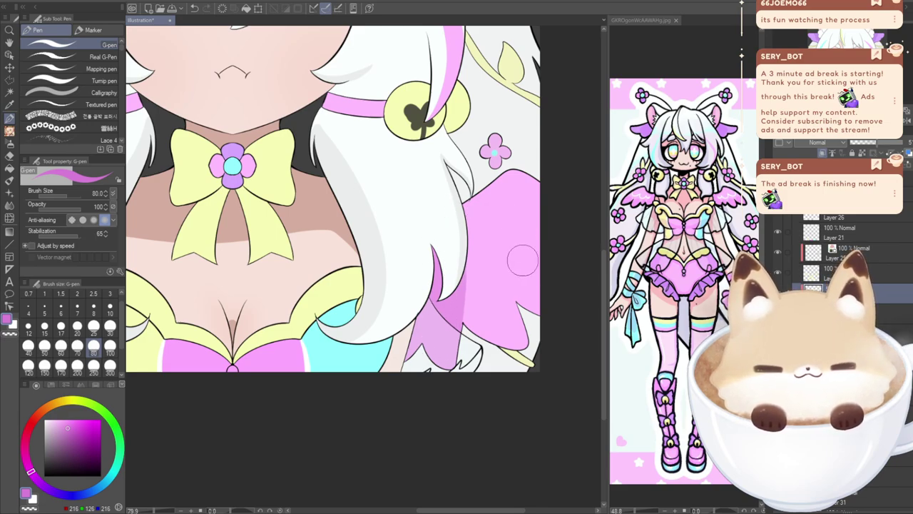
mouse_move(521, 341)
left_mouse_down()
mouse_move(497, 327)
mouse_move(519, 342)
mouse_move(520, 329)
mouse_move(501, 321)
mouse_move(509, 367)
mouse_move(487, 343)
mouse_move(506, 341)
mouse_move(513, 354)
mouse_move(489, 331)
mouse_move(518, 332)
mouse_move(497, 320)
mouse_move(521, 331)
mouse_move(507, 311)
mouse_move(514, 432)
mouse_move(507, 328)
left_mouse_up()
key("ctrl+z")
key("ctrl+z")
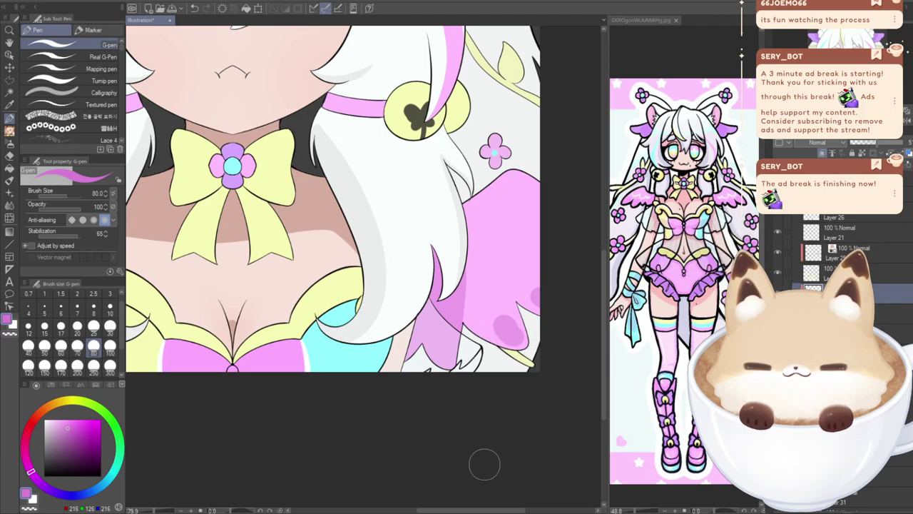
key("ctrl+z")
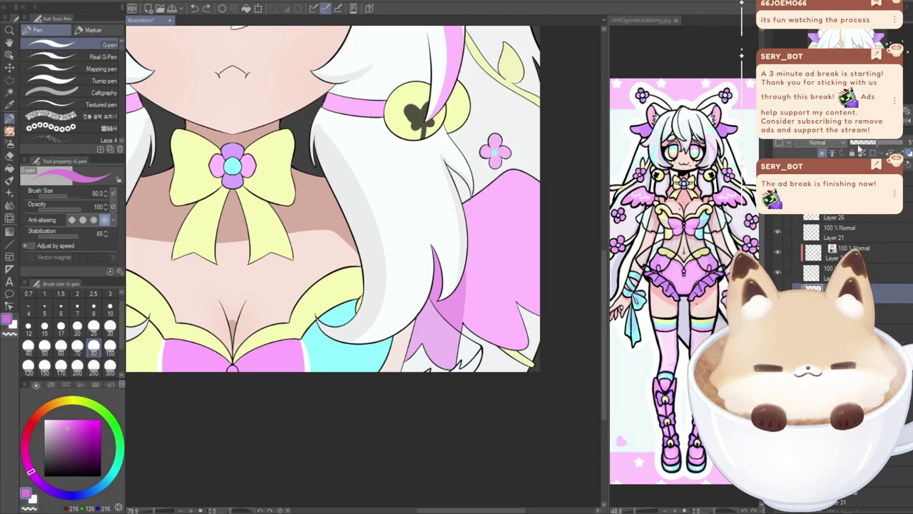
- Lower the wing shading layer's opacity further and shade the wing beside the hair and along its lower feathers
left_click(861, 143)
mouse_move(463, 315)
left_mouse_down()
mouse_move(513, 350)
mouse_move(546, 347)
left_mouse_up()
key("ctrl+z")
mouse_move(460, 259)
left_mouse_down()
mouse_move(513, 349)
mouse_move(430, 308)
left_mouse_up()
key("ctrl+z")
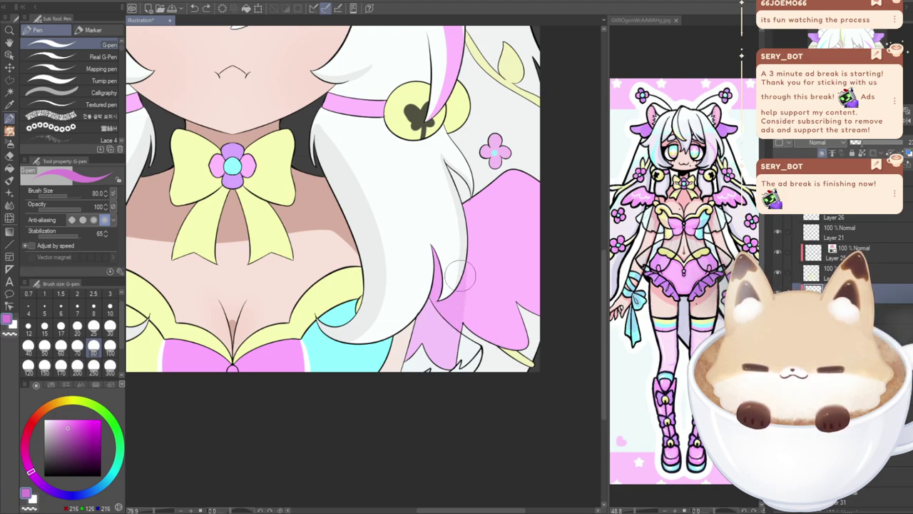
key("ctrl+z")
mouse_move(458, 260)
left_mouse_down()
mouse_move(479, 330)
mouse_move(552, 351)
left_mouse_up()
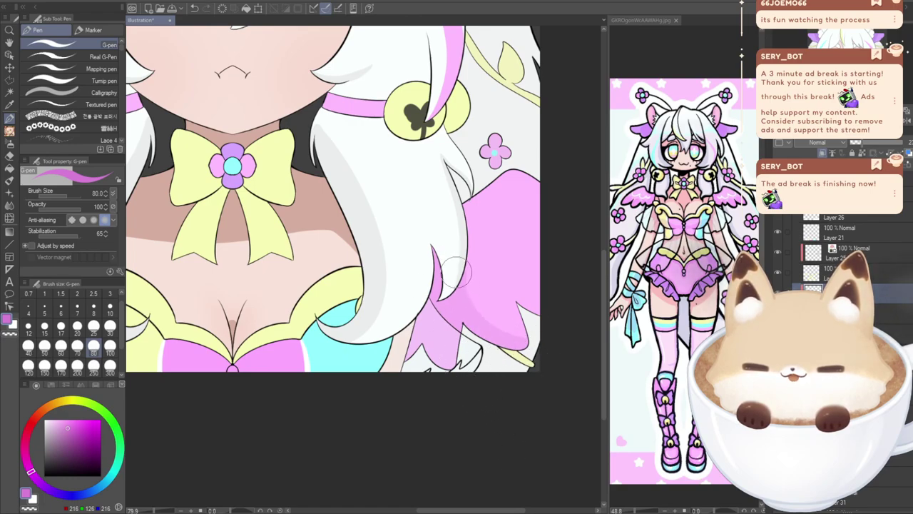
mouse_move(467, 191)
left_mouse_down()
mouse_move(462, 287)
mouse_move(432, 307)
left_mouse_up()
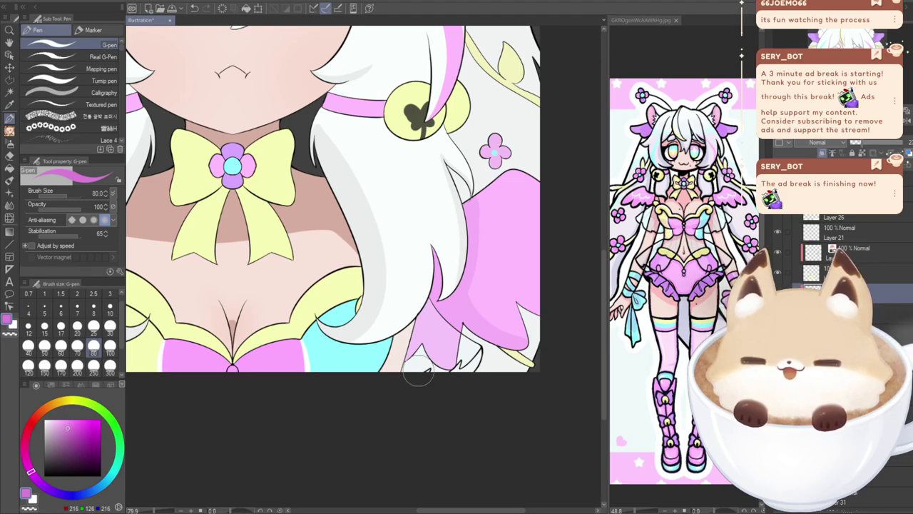
- Shade the pink wing on the cyan-streaked side beside the hair and along its lower feathers to match the other wing
mouse_move(335, 214)
left_mouse_down()
mouse_move(321, 246)
mouse_move(392, 291)
mouse_move(393, 208)
mouse_move(271, 236)
mouse_move(157, 241)
left_mouse_up()
key("h")
left_click_drag(503, 302, 459, 299)
left_click_drag(463, 257, 497, 237)
key("ctrl+z")
key("ctrl+z")
left_click_drag(193, 264, 532, 238)
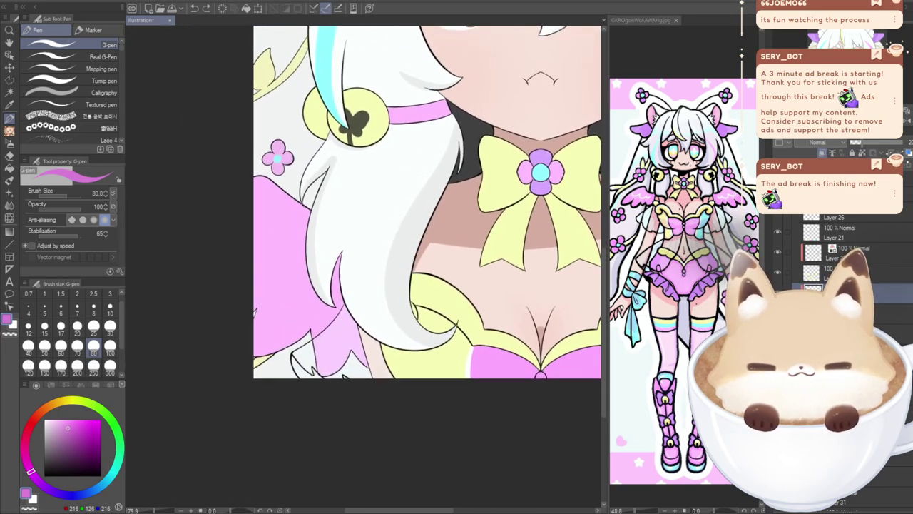
mouse_move(310, 207)
left_mouse_down()
mouse_move(296, 231)
mouse_move(290, 302)
mouse_move(244, 345)
left_mouse_up()
key("ctrl+z")
mouse_move(312, 202)
left_mouse_down()
mouse_move(290, 342)
mouse_move(221, 353)
left_mouse_up()
left_click_drag(322, 299, 336, 226)
mouse_move(331, 259)
left_mouse_down()
mouse_move(314, 391)
mouse_move(343, 301)
left_mouse_up()
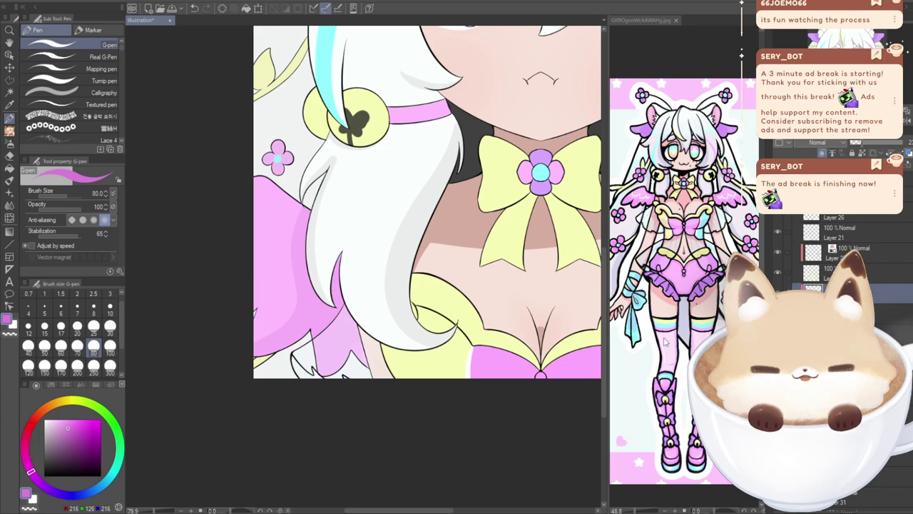
- Find the hair bells' layer, add a clipped layer above it, and paint white highlights on the yellow bells
left_click(778, 312)
left_click(778, 312)
left_click_drag(428, 214, 275, 340)
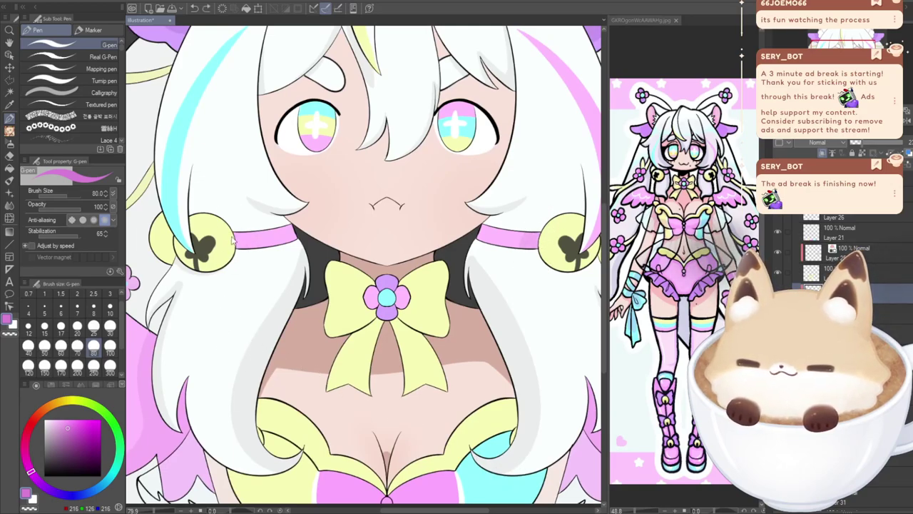
left_click(777, 273)
left_click(778, 273)
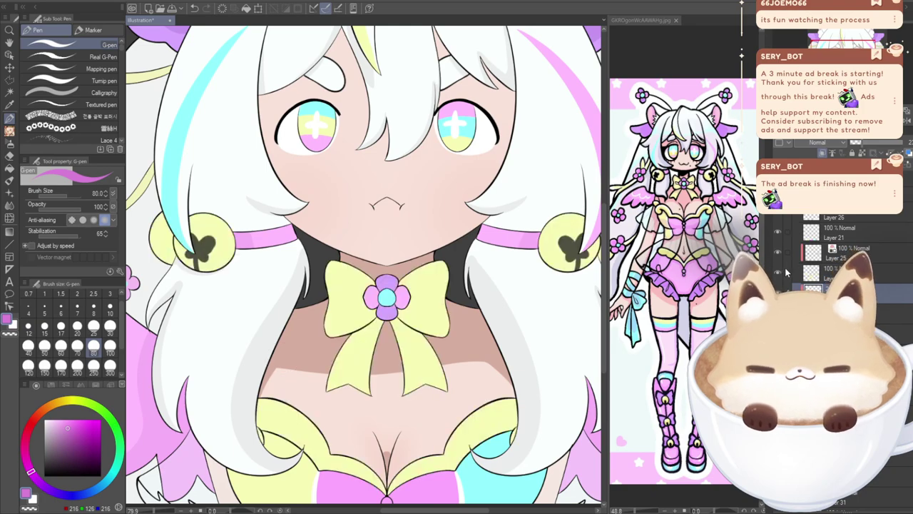
left_click(811, 272)
mouse_move(76, 430)
left_mouse_down()
mouse_move(54, 420)
mouse_move(1, 343)
left_mouse_up()
left_click_drag(204, 222, 218, 231)
key("ctrl+z")
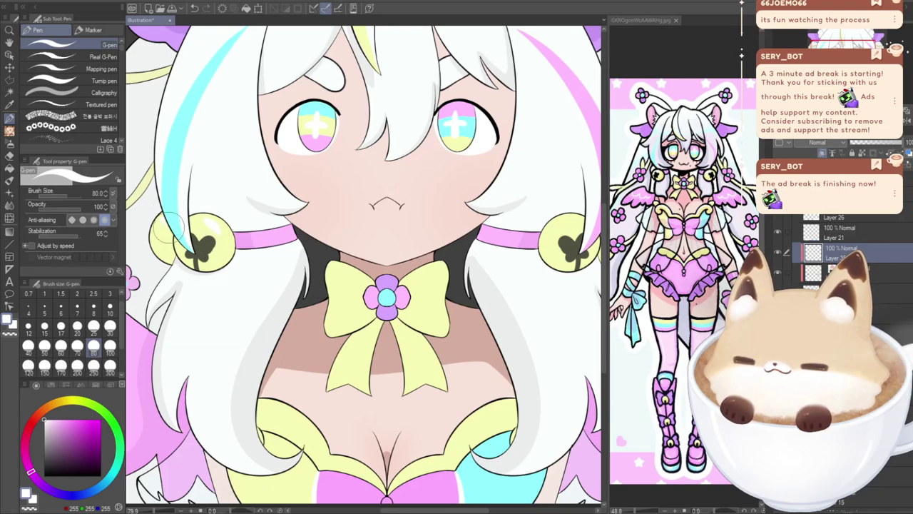
left_click_drag(457, 246, 405, 227)
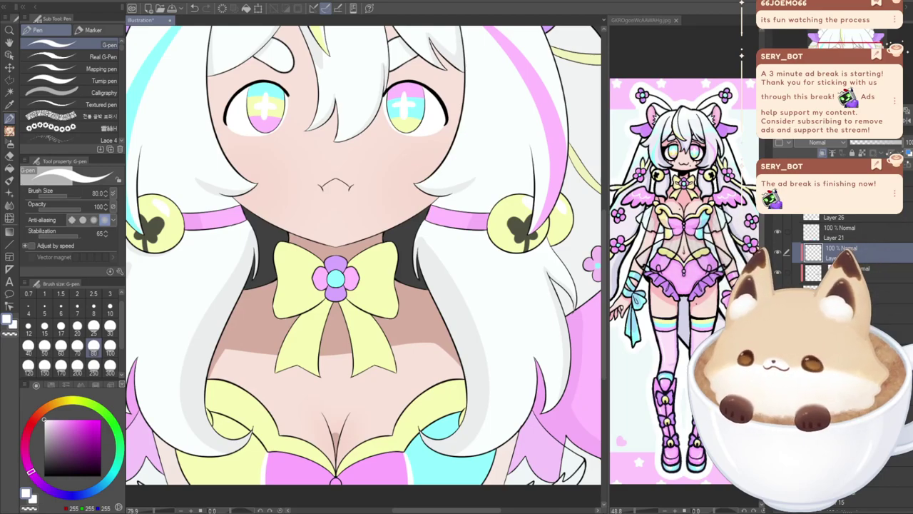
- Try shading the upper part of the yellow neck bow in darker yellow, RGB 213, 218, 108
scroll(416, 256, "down", 3)
left_click_drag(392, 236, 422, 246)
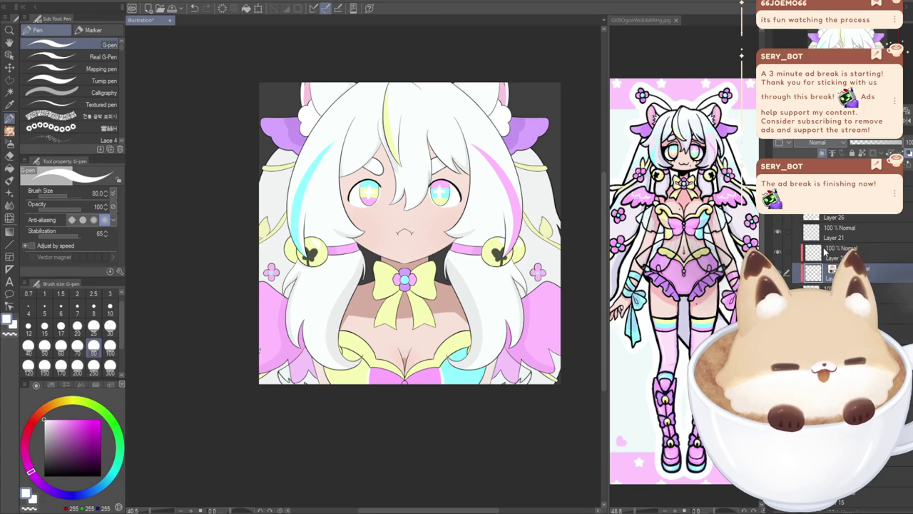
left_click(382, 284, "alt")
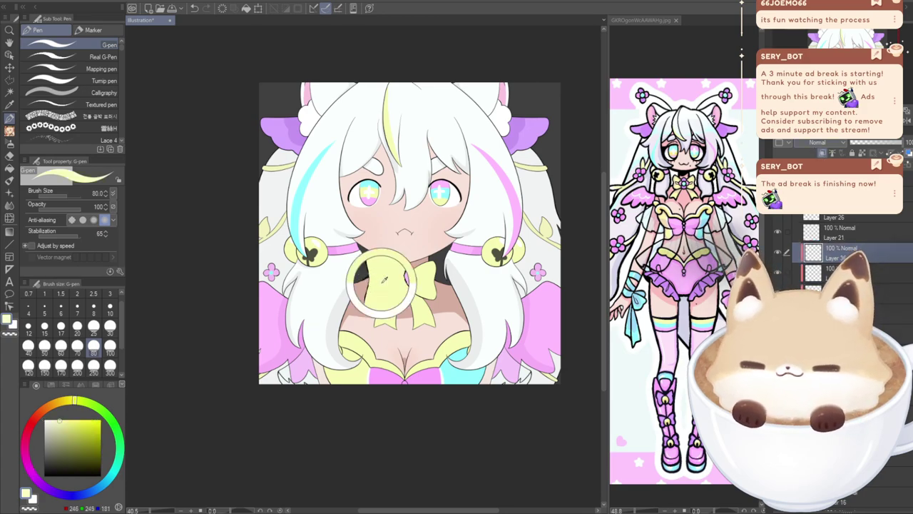
left_click(71, 426)
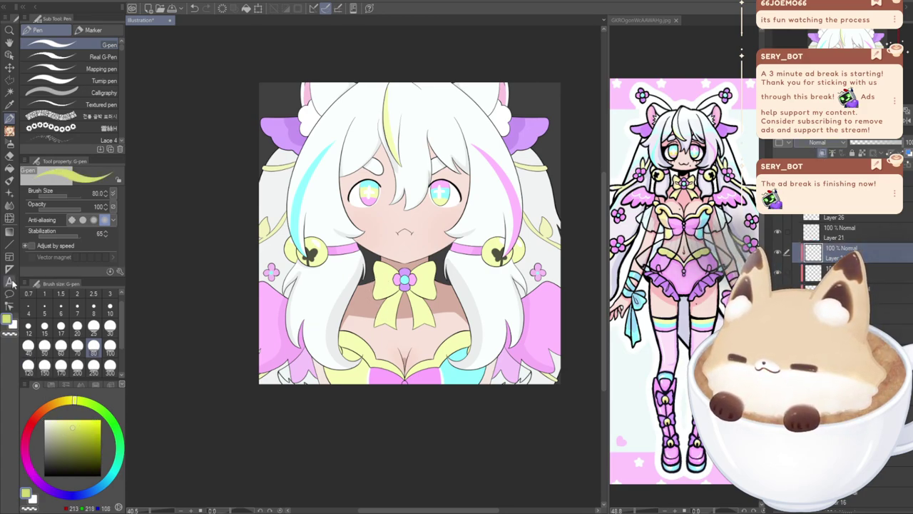
scroll(408, 292, "up", 6)
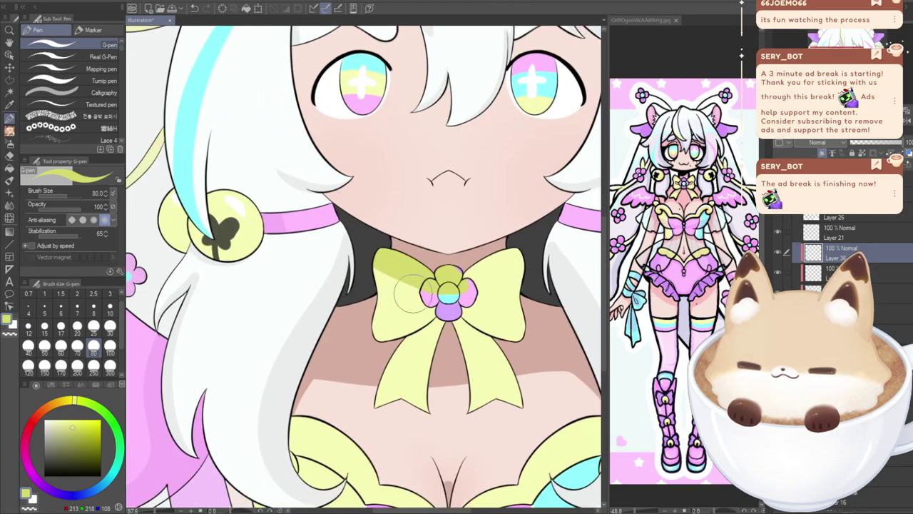
key("ctrl+z")
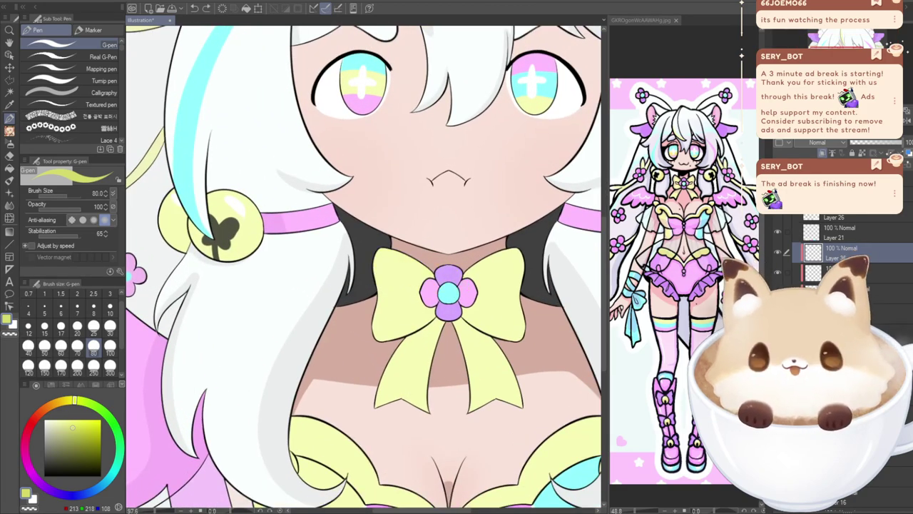
- Shade the upper part of the neck bow and its flower in black, with the layer set to Darken at 28% opacity
key("x")
mouse_move(375, 255)
left_mouse_down()
mouse_move(496, 276)
mouse_move(520, 271)
left_mouse_up()
left_click_drag(866, 143, 840, 147)
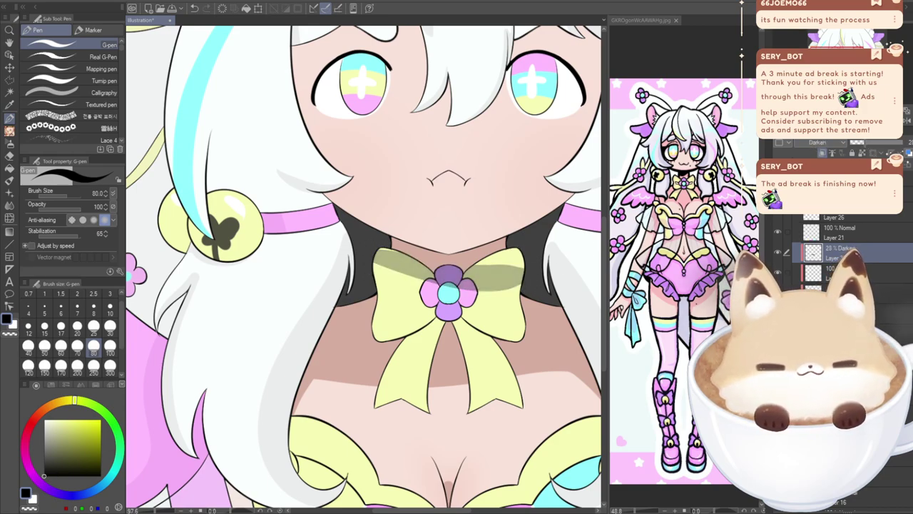
mouse_move(521, 267)
left_mouse_down()
mouse_move(522, 259)
mouse_move(412, 277)
left_mouse_up()
left_click_drag(364, 253, 421, 263)
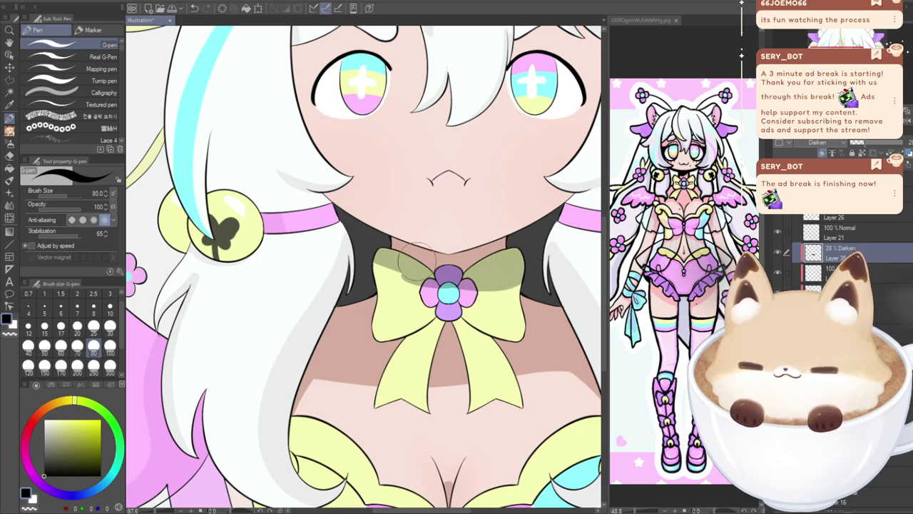
- Extend the black shading over the whole neck bow and upper ribbon tails, and lower the shading layer's opacity to 12%
mouse_move(372, 360)
left_mouse_down()
mouse_move(551, 343)
mouse_move(510, 326)
mouse_move(390, 332)
mouse_move(371, 319)
mouse_move(508, 316)
mouse_move(551, 302)
mouse_move(434, 289)
mouse_move(395, 309)
mouse_move(414, 269)
mouse_move(369, 286)
mouse_move(497, 258)
left_mouse_up()
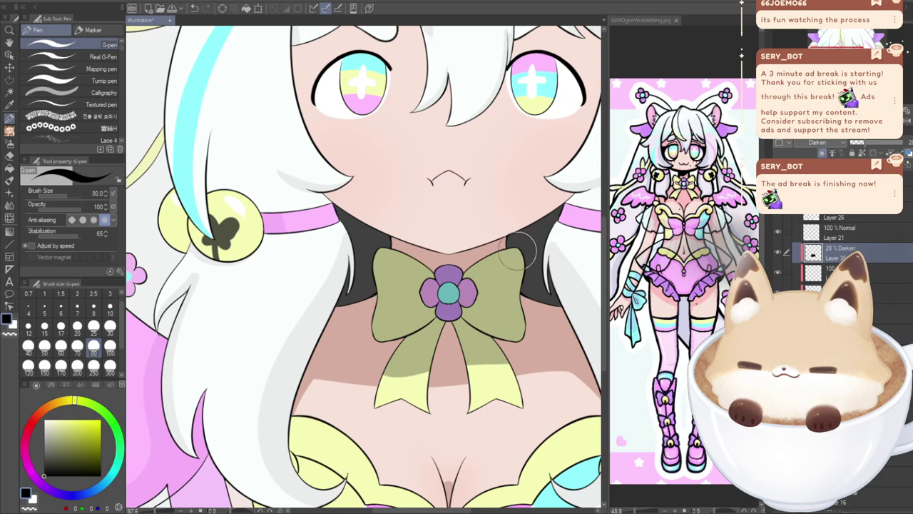
left_click_drag(859, 148, 856, 146)
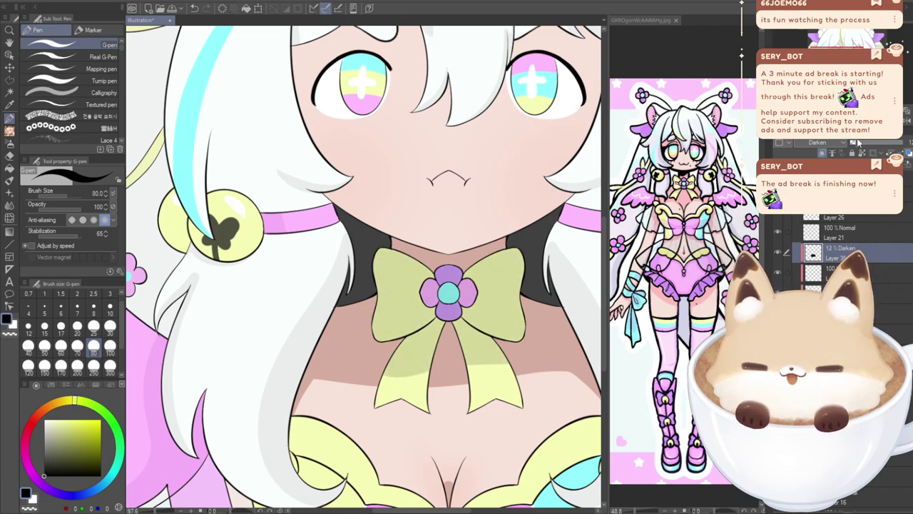
left_click_drag(385, 380, 401, 336)
scroll(399, 336, "up", 5)
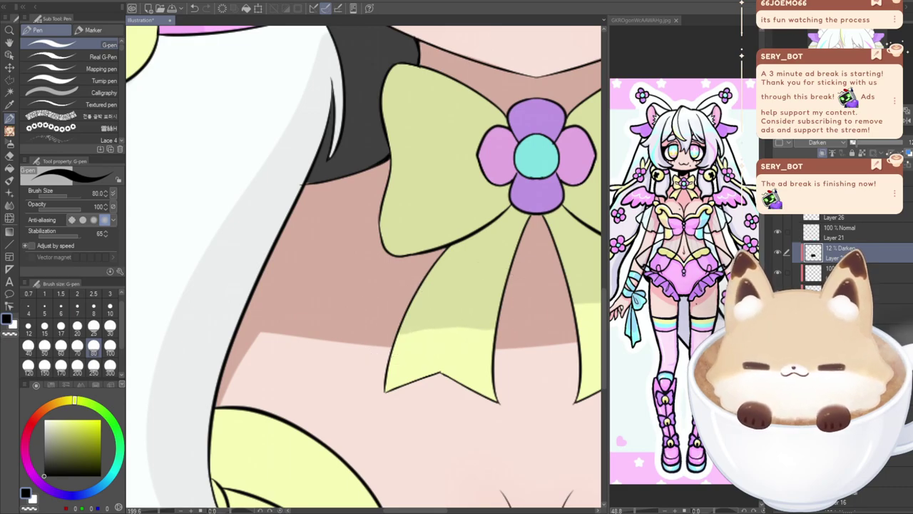
- Rework the lower edge of the shading on both ribbon tails into a downward curve
left_click_drag(482, 303, 408, 313)
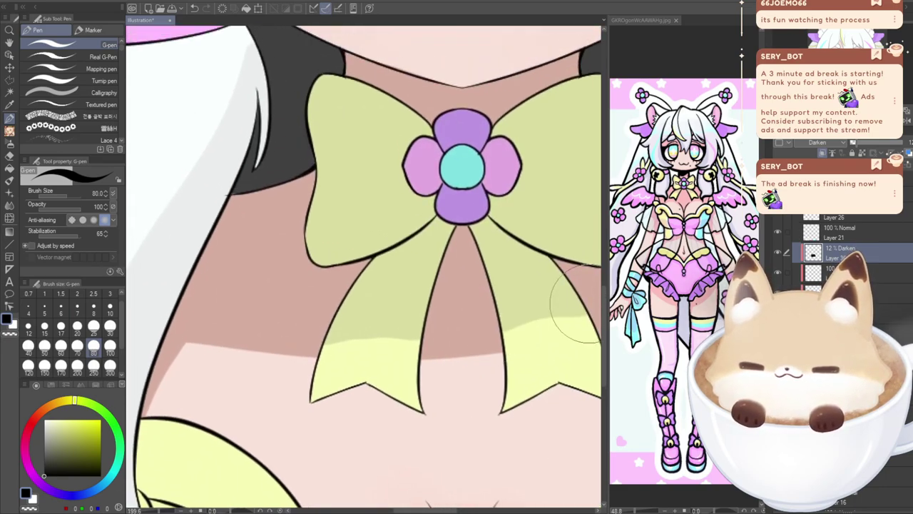
left_click_drag(480, 293, 367, 256)
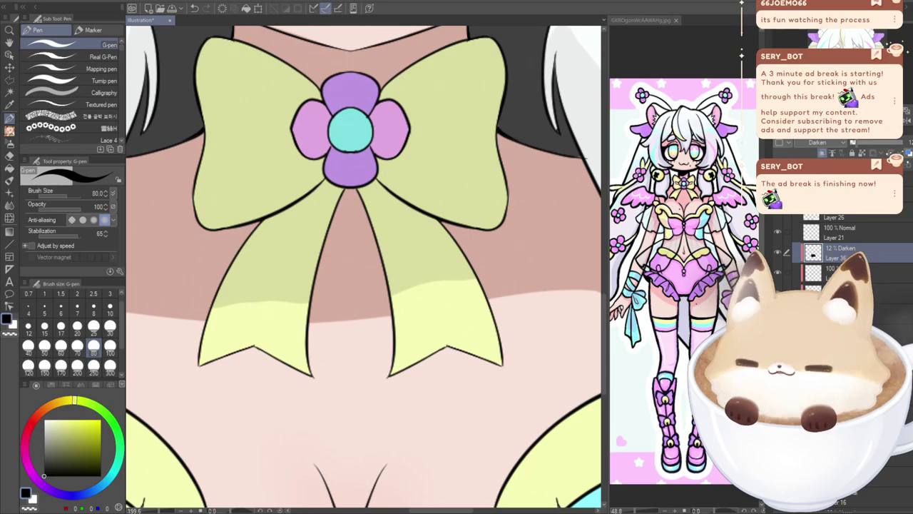
left_click(10, 158)
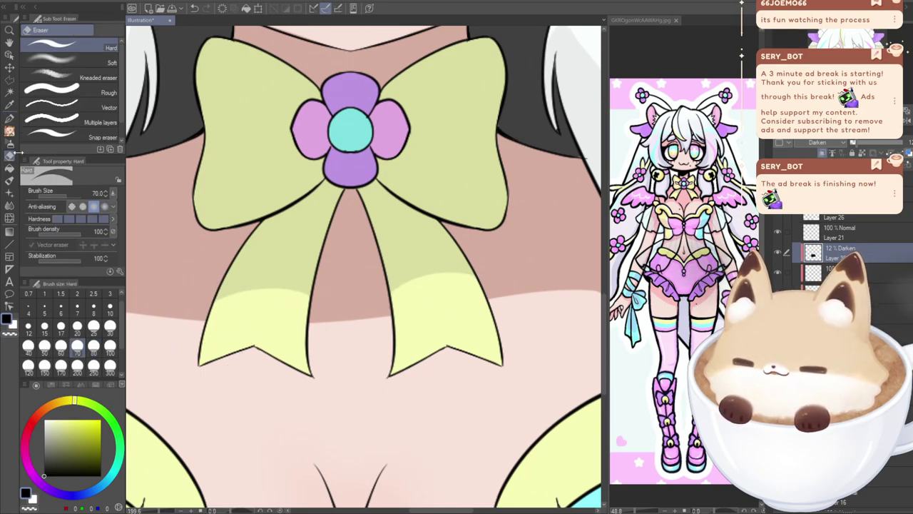
left_click(9, 105)
left_click(8, 117)
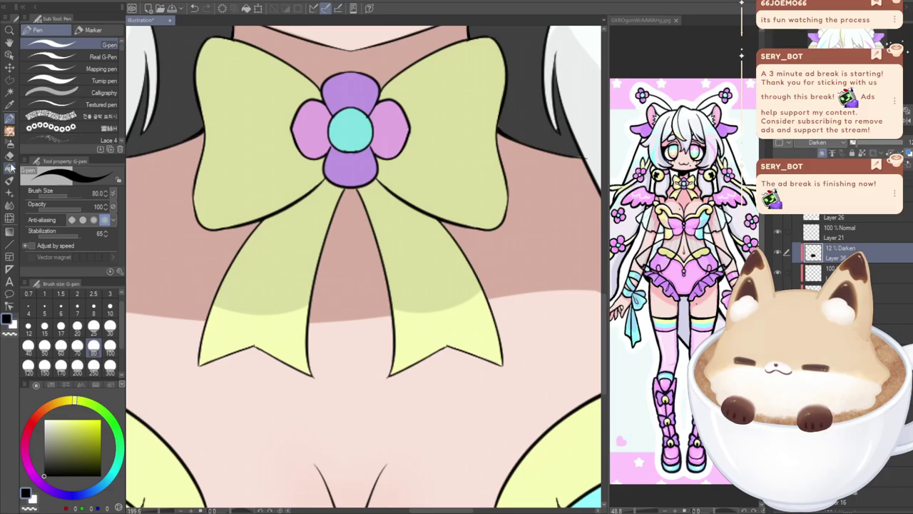
- Trim the lower edge of the shading on both ribbon tails with the Hard eraser so it slants up toward their outer sides
key("e")
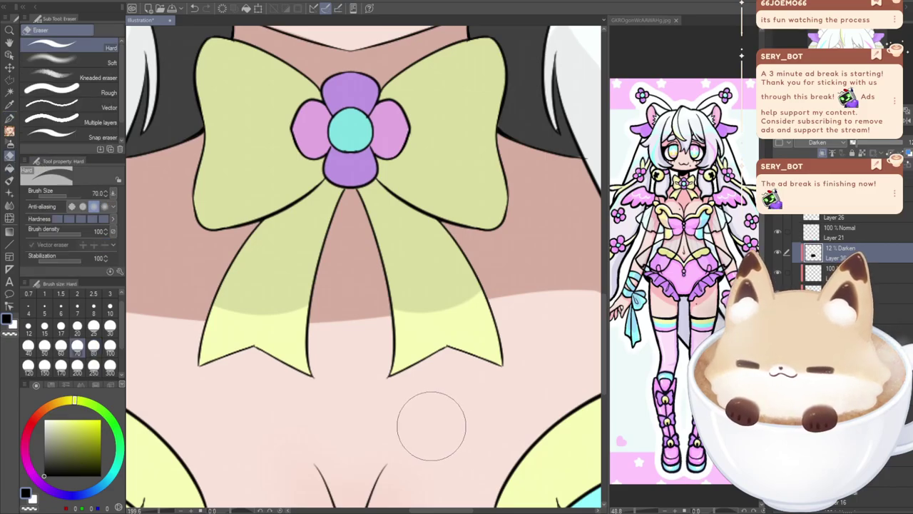
scroll(434, 427, "down", 5)
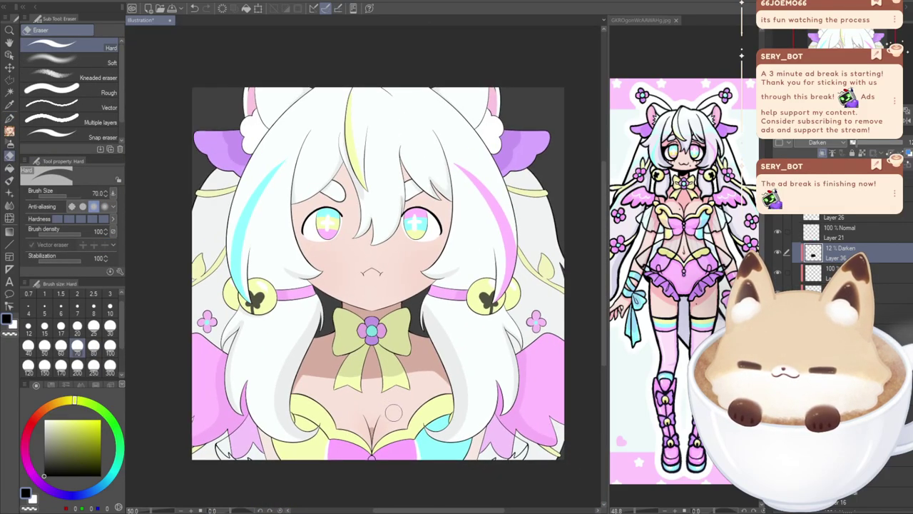
scroll(394, 412, "up", 5)
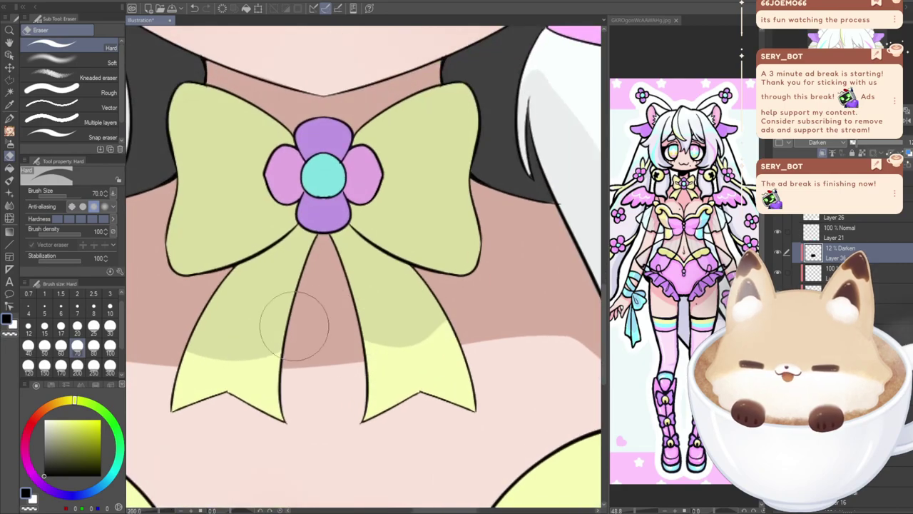
key("ctrl+z")
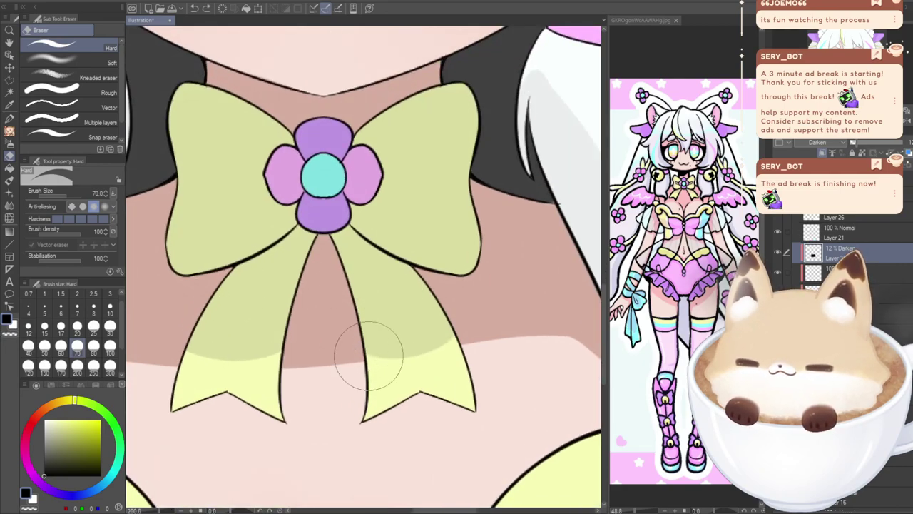
left_click_drag(365, 354, 459, 278)
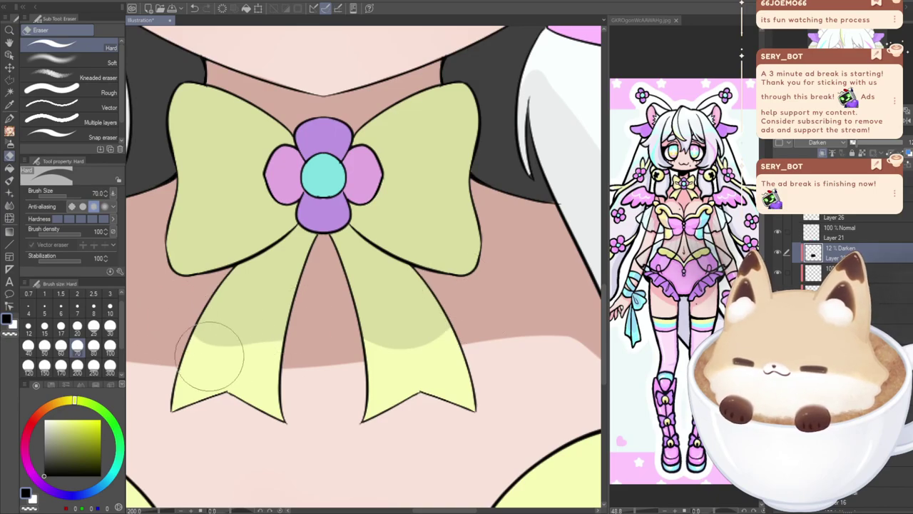
key("ctrl+z")
mouse_move(165, 315)
left_mouse_down()
mouse_move(188, 332)
mouse_move(187, 411)
left_mouse_up()
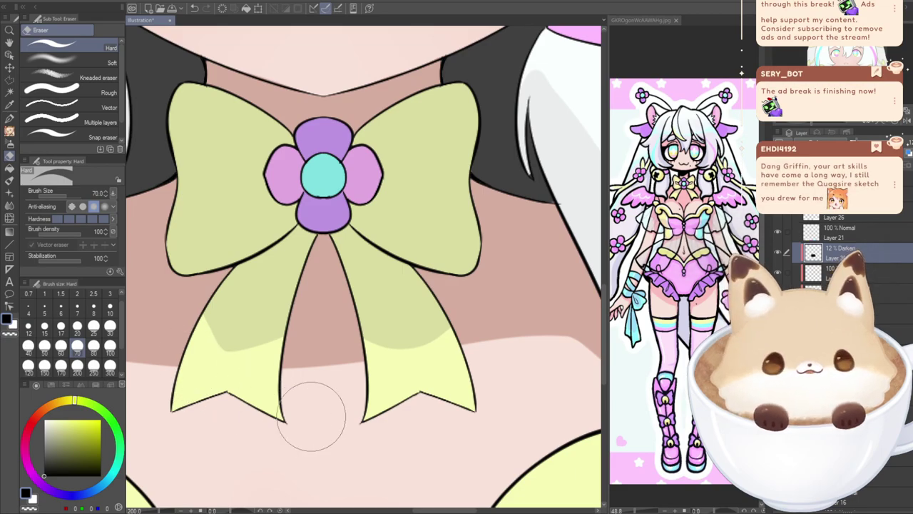
scroll(433, 314, "down", 5)
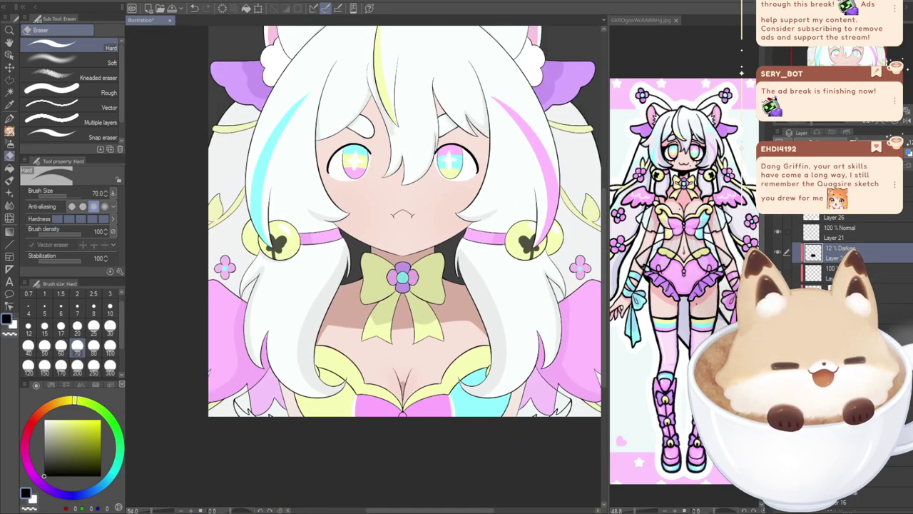
left_click_drag(862, 54, 867, 47)
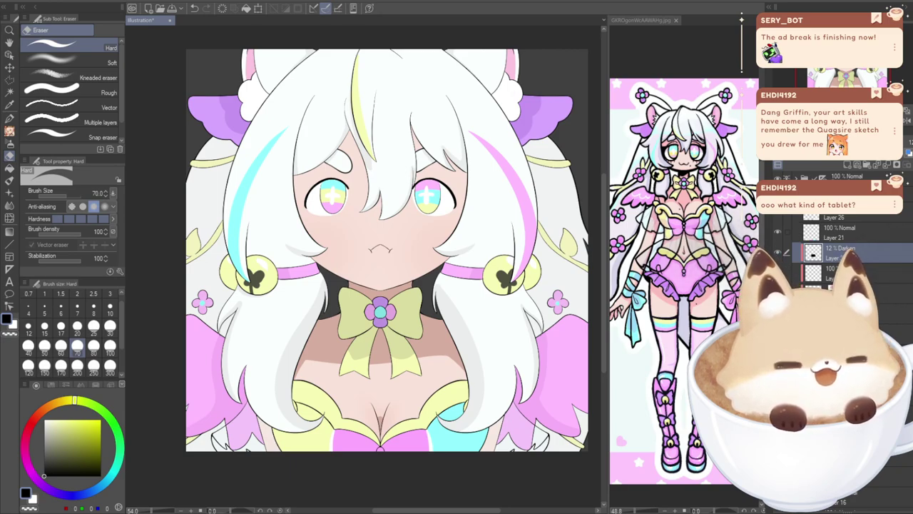
left_click_drag(393, 351, 432, 252)
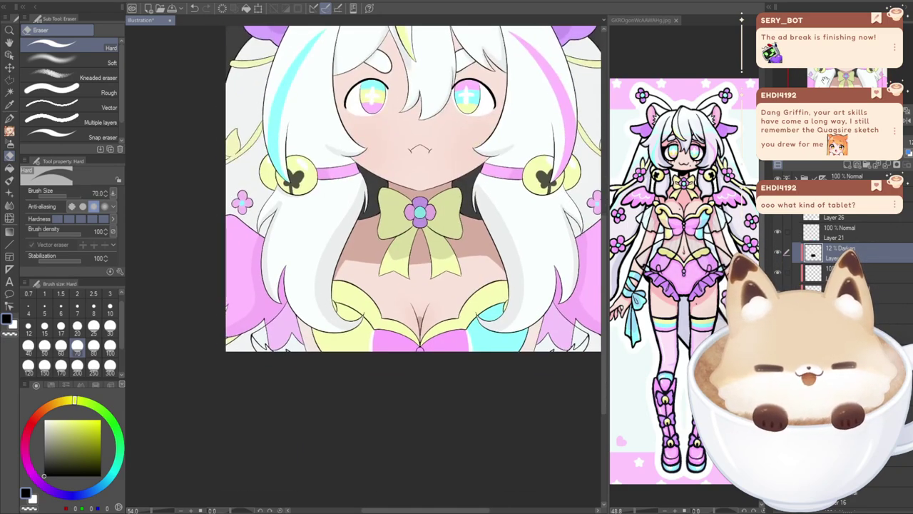
scroll(432, 253, "up", 5)
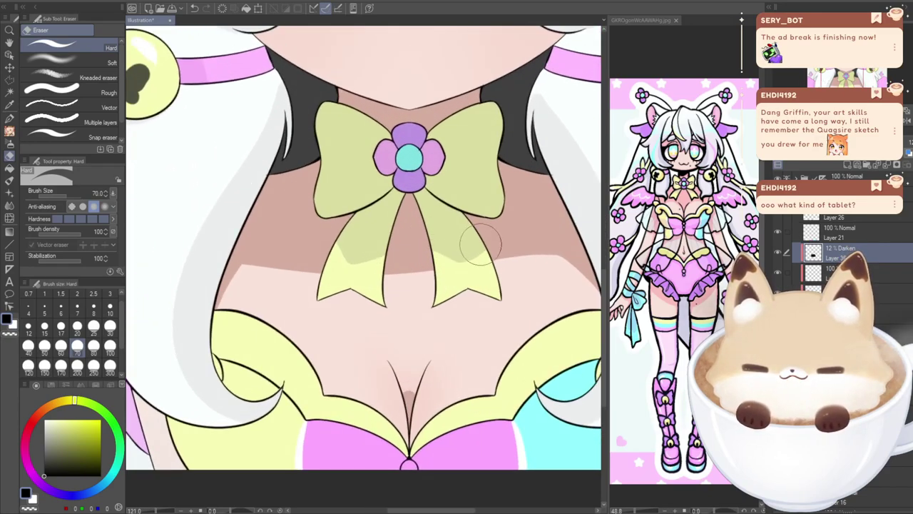
scroll(436, 264, "up", 1)
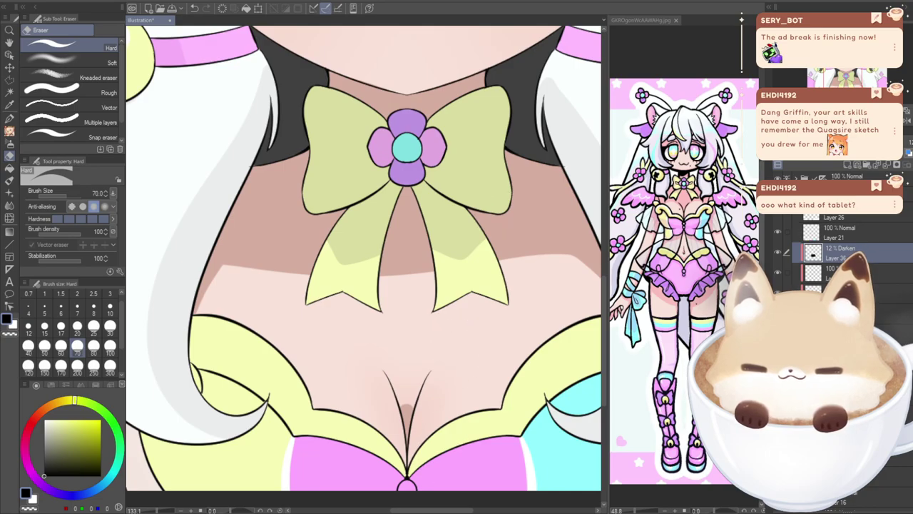
scroll(421, 413, "down", 3)
scroll(410, 392, "down", 3)
mouse_move(835, 80)
left_mouse_down()
mouse_move(843, 84)
mouse_move(837, 68)
mouse_move(850, 76)
mouse_move(838, 76)
left_mouse_up()
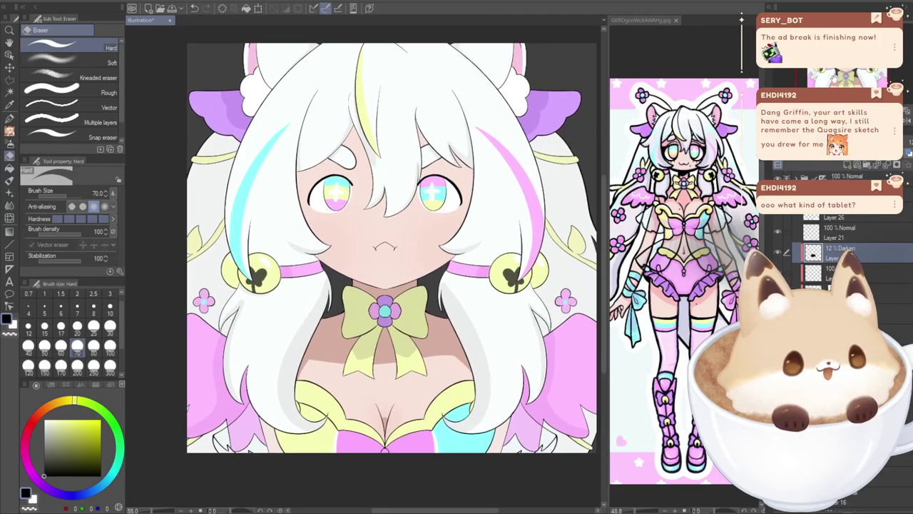
- Add a clipped layer above Layer 21 for the top's shading, set its opacity to 22%, and choose the G-pen
scroll(848, 246, "down", 3)
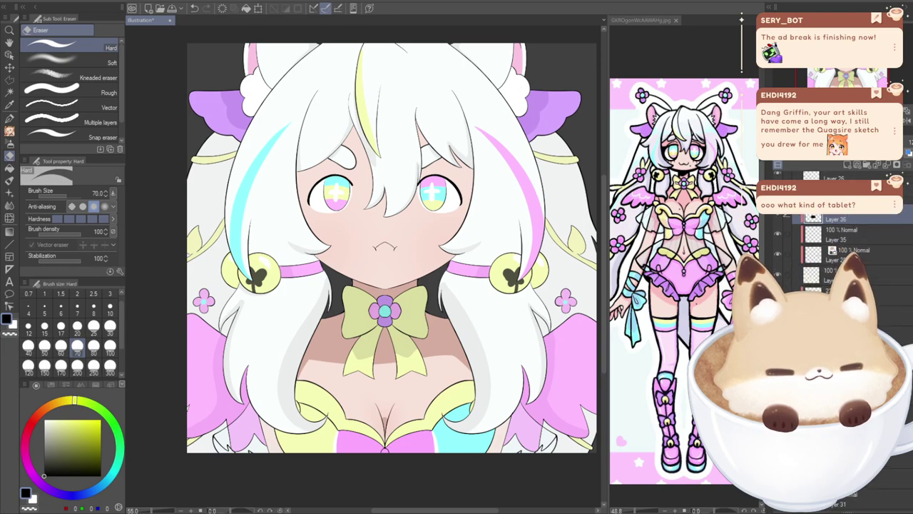
scroll(849, 246, "up", 1)
left_click(833, 163)
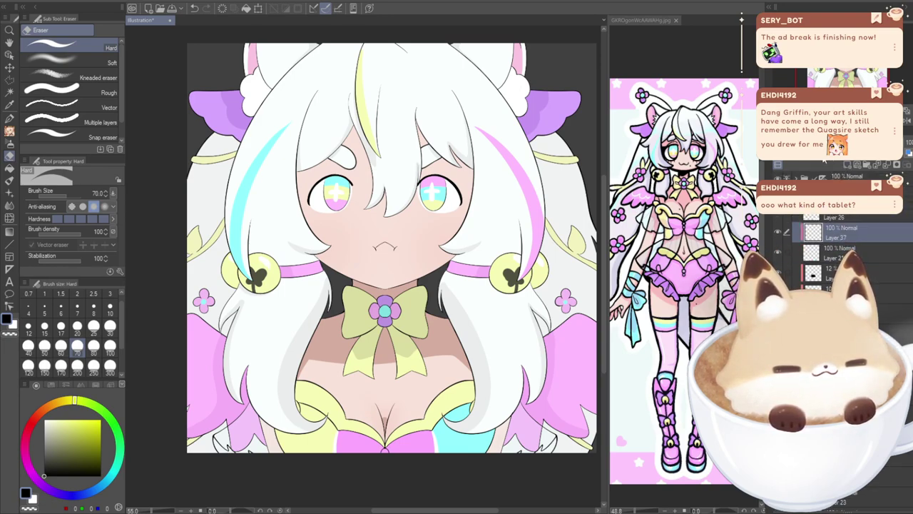
left_click(10, 119)
left_click(848, 142)
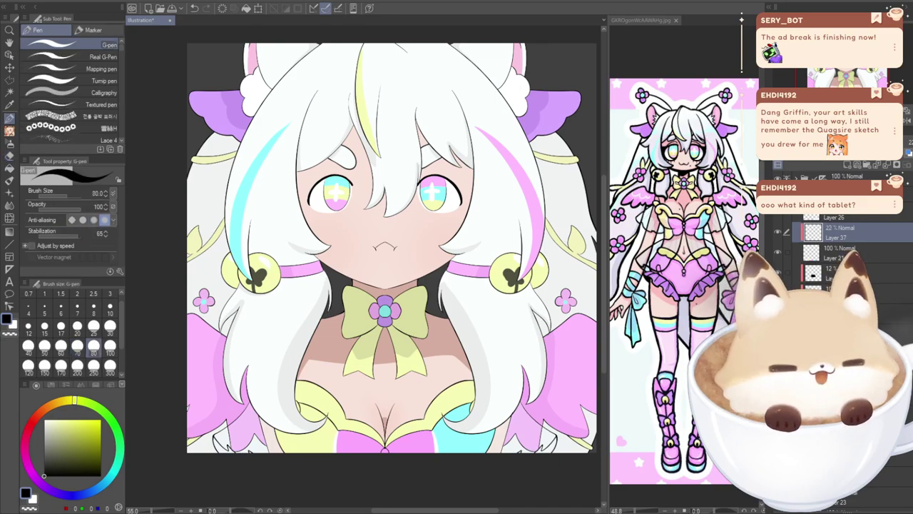
- Paint black shadows on the top's cyan panel under the hair lock and below the yellow trim across the adjoining pink panel
left_click_drag(828, 72, 830, 84)
scroll(286, 391, "up", 5)
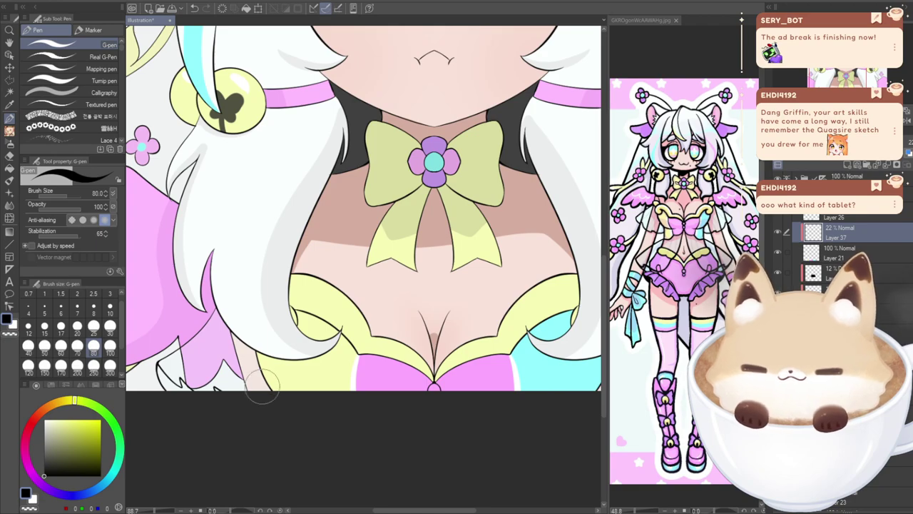
scroll(358, 275, "down", 1)
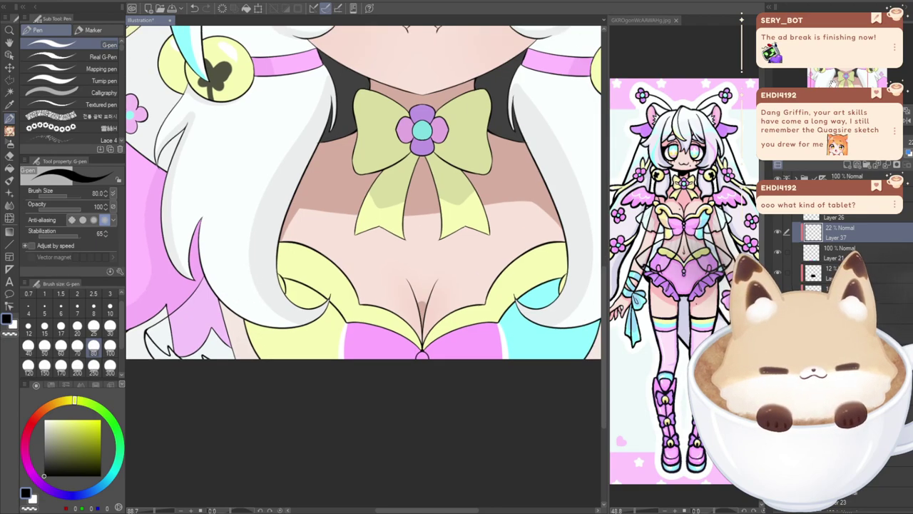
mouse_move(505, 315)
left_mouse_down()
mouse_move(449, 292)
mouse_move(595, 276)
left_mouse_up()
scroll(449, 292, "up", 3)
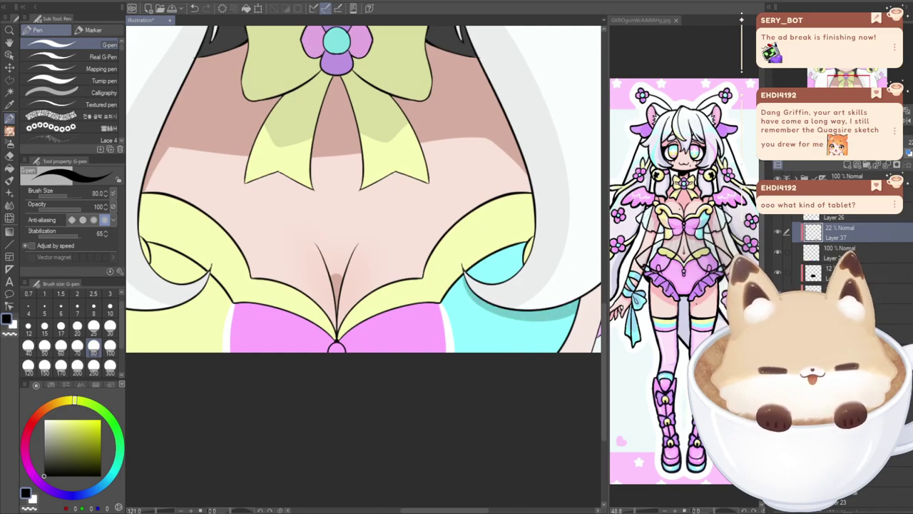
scroll(587, 277, "up", 2)
scroll(471, 272, "up", 1)
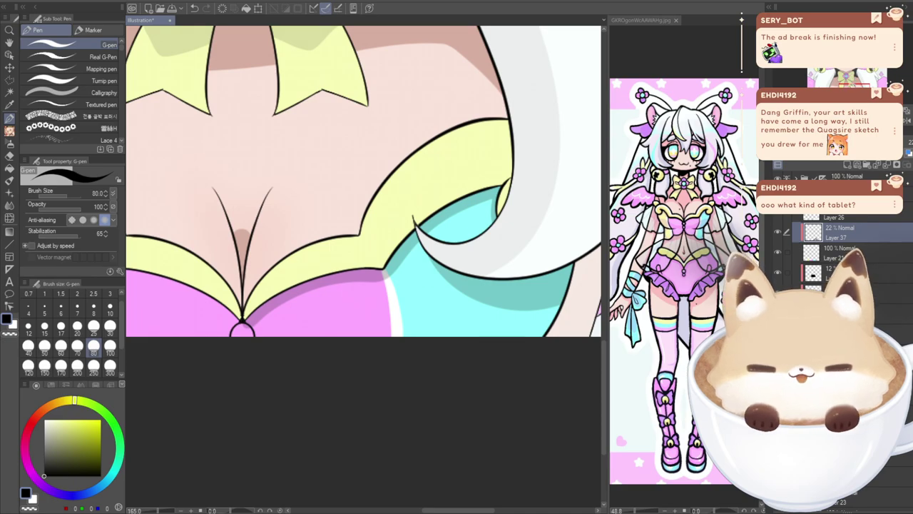
- Redo the shadow beneath the yellow trim on the pink and cyan panels of the top
left_click_drag(850, 92, 844, 93)
key("ctrl+z")
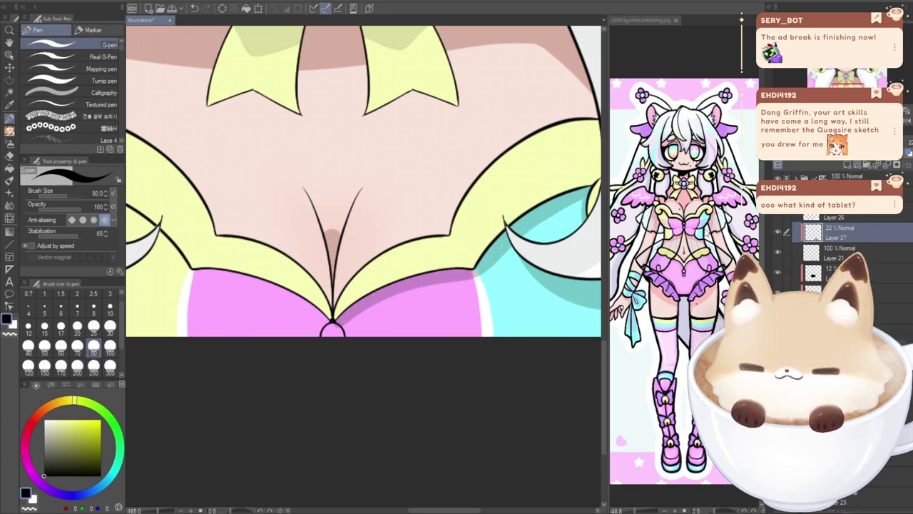
mouse_move(328, 321)
left_mouse_down()
mouse_move(403, 285)
mouse_move(467, 277)
left_mouse_up()
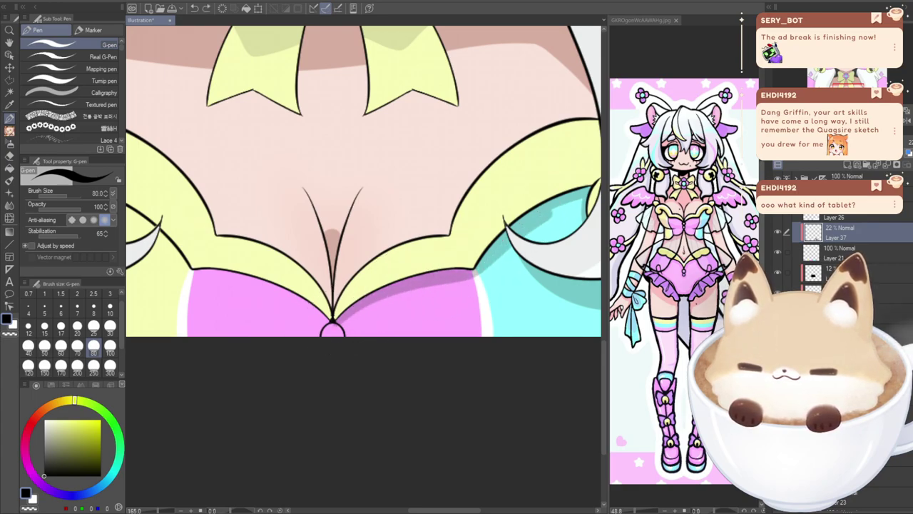
key("ctrl+z")
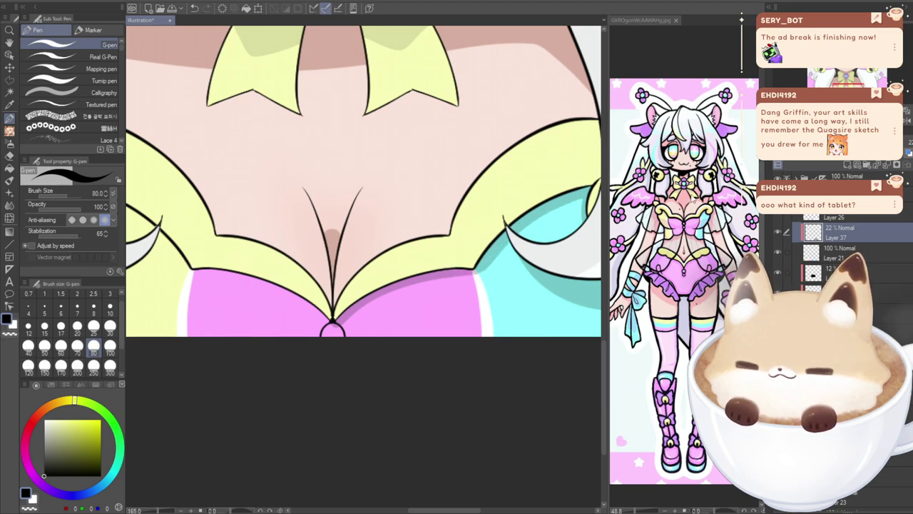
- Shade the top's yellow side in black below the trim and under the curled hair lock, continuing the trim shadow across the pink panel
left_click_drag(468, 509, 439, 505)
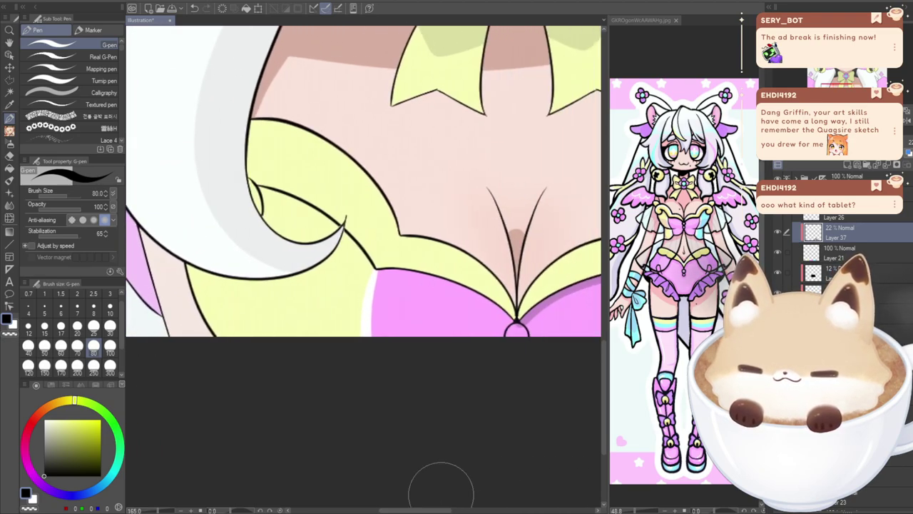
mouse_move(517, 324)
left_mouse_down()
mouse_move(488, 298)
mouse_move(381, 271)
mouse_move(276, 186)
mouse_move(214, 183)
left_mouse_up()
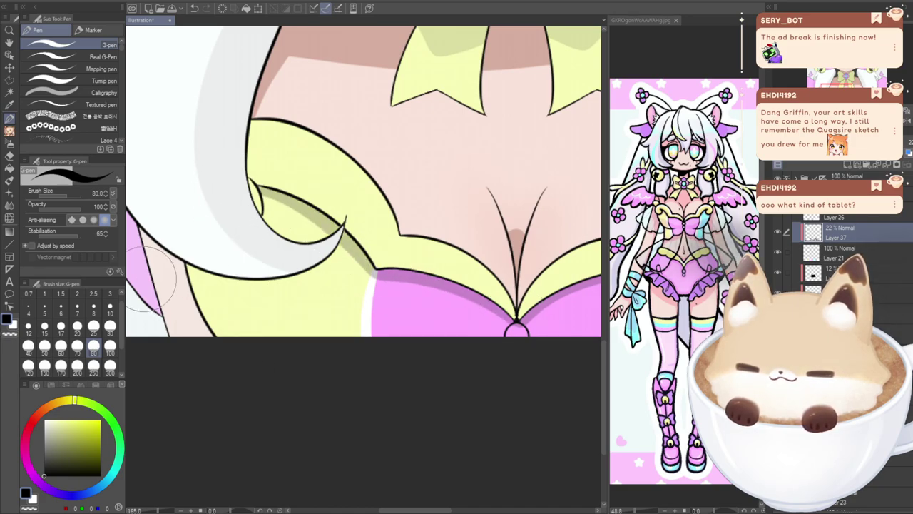
mouse_move(342, 236)
left_mouse_down()
mouse_move(291, 283)
mouse_move(180, 261)
mouse_move(164, 238)
left_mouse_up()
key("ctrl+z")
mouse_move(335, 241)
left_mouse_down()
mouse_move(298, 276)
mouse_move(178, 261)
left_mouse_up()
key("ctrl+z")
mouse_move(341, 236)
left_mouse_down()
mouse_move(301, 276)
mouse_move(150, 230)
left_mouse_up()
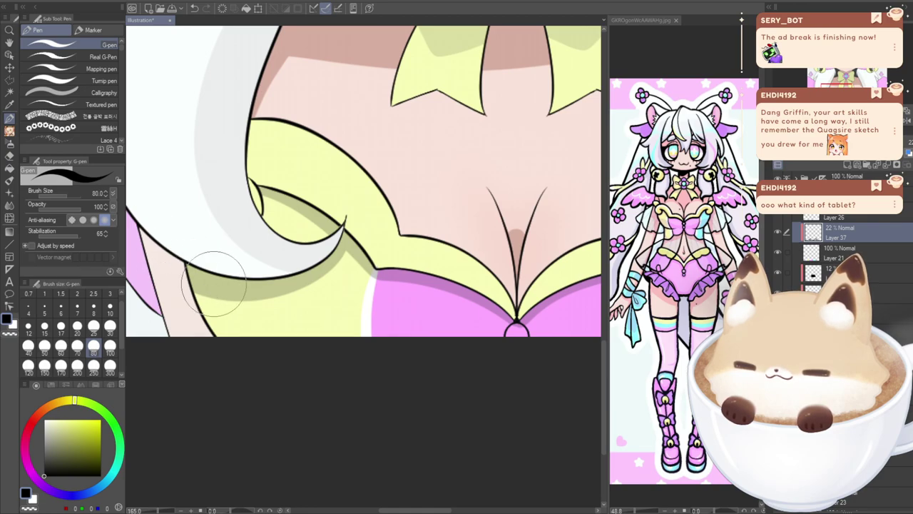
- Paint black shading along the outer edge of the top's cyan panel beneath the curled hair lock, redoing the first stroke
left_click_drag(426, 510, 471, 496)
left_click_drag(510, 299, 505, 356)
key("ctrl+z")
left_click_drag(507, 303, 508, 358)
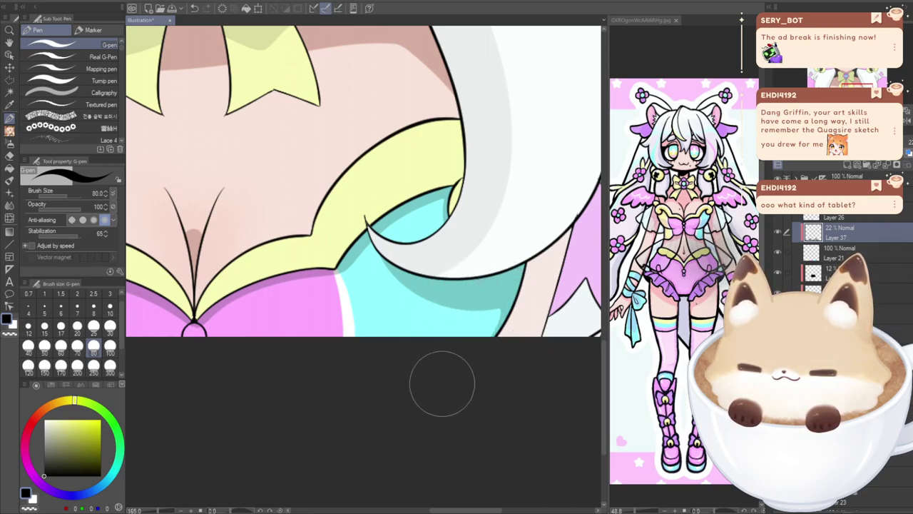
- Shade the outer edge of the top's yellow panel in black below the hair lock, retrying the stroke for a cleaner shape
left_click_drag(479, 509, 395, 503)
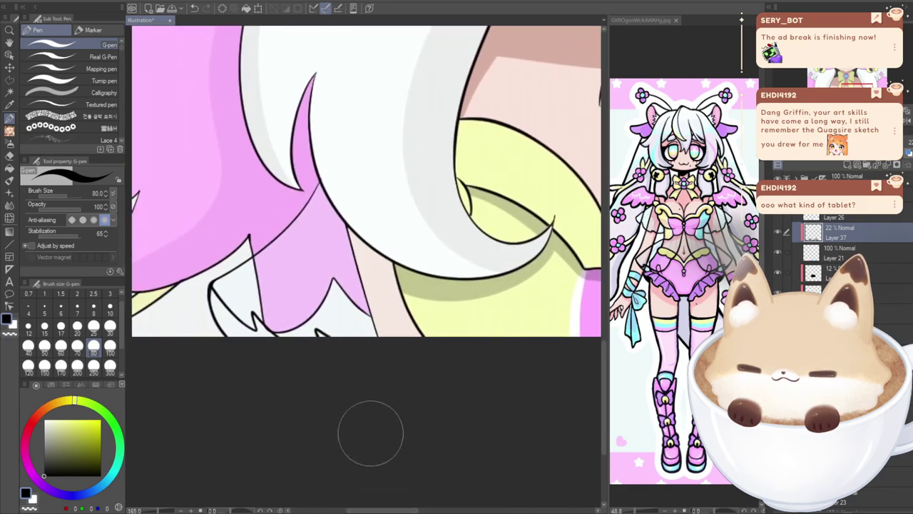
key("ctrl+z")
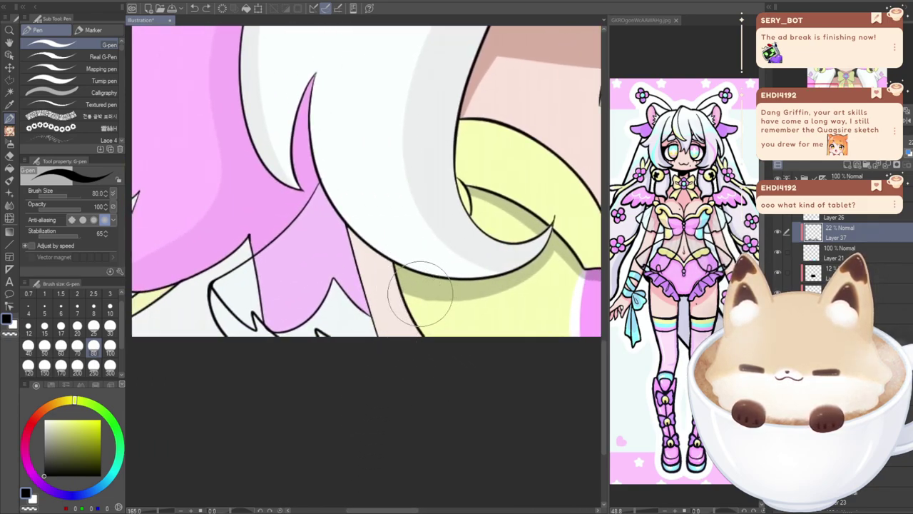
mouse_move(419, 303)
left_mouse_down()
mouse_move(427, 341)
mouse_move(410, 293)
left_mouse_up()
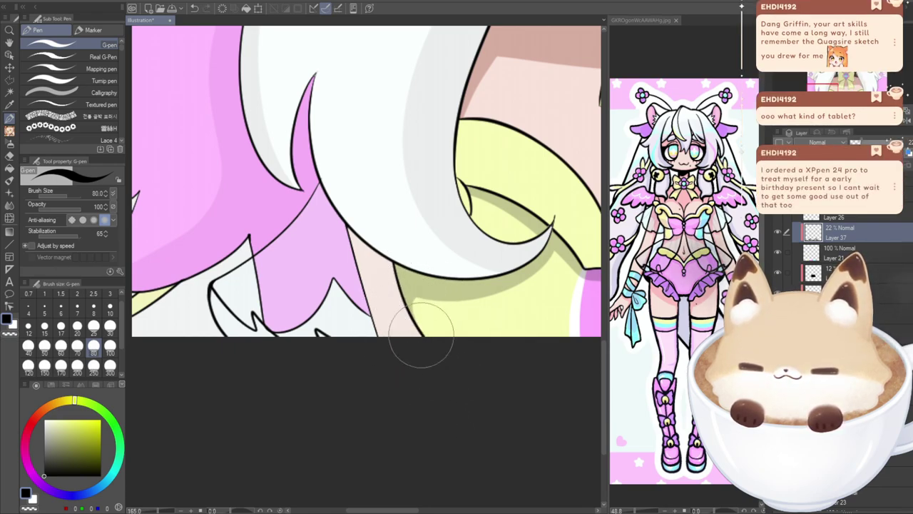
left_click_drag(417, 292, 450, 379)
key("ctrl+z")
mouse_move(464, 296)
left_mouse_down()
mouse_move(424, 296)
mouse_move(418, 321)
mouse_move(460, 384)
left_mouse_up()
key("ctrl+z")
mouse_move(450, 291)
left_mouse_down()
mouse_move(418, 299)
mouse_move(431, 370)
left_mouse_up()
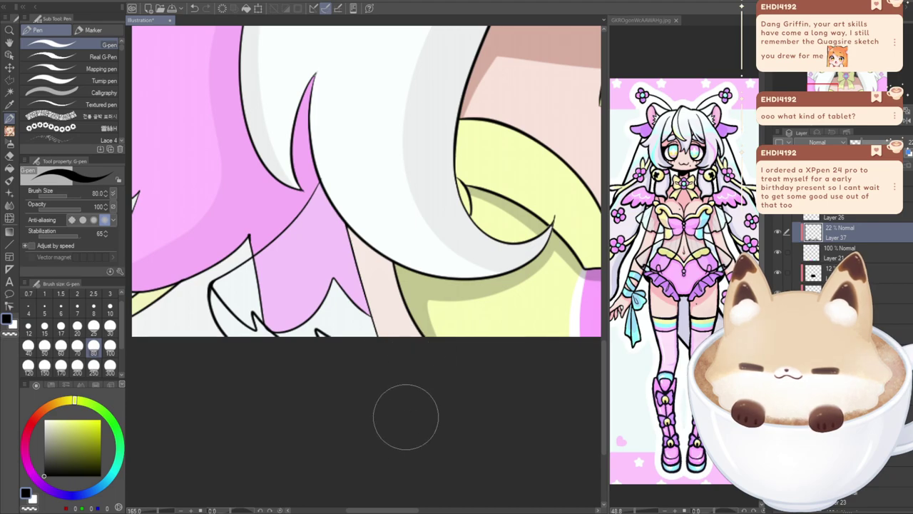
- Find the yellow trim's shading layer by toggling layer visibility, and select the clipped 12% Darken layer below Layer 21
scroll(385, 418, "down", 4)
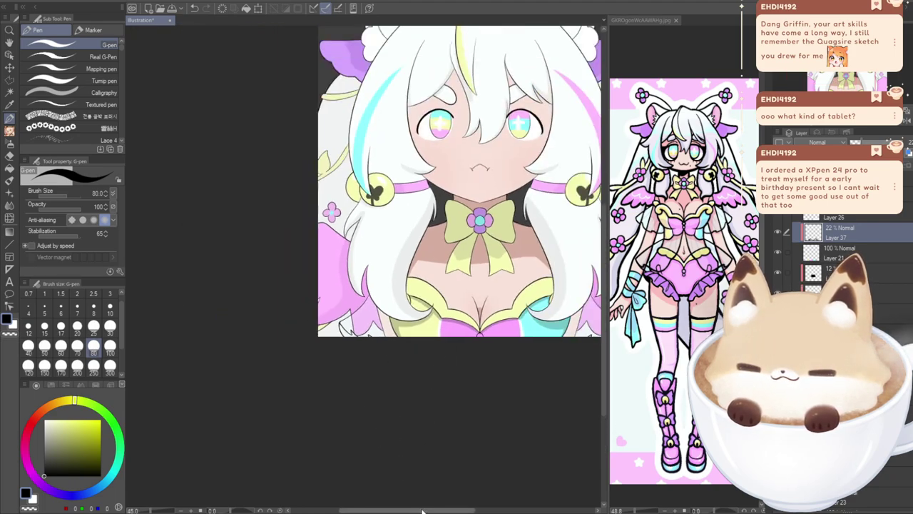
left_click_drag(422, 510, 442, 510)
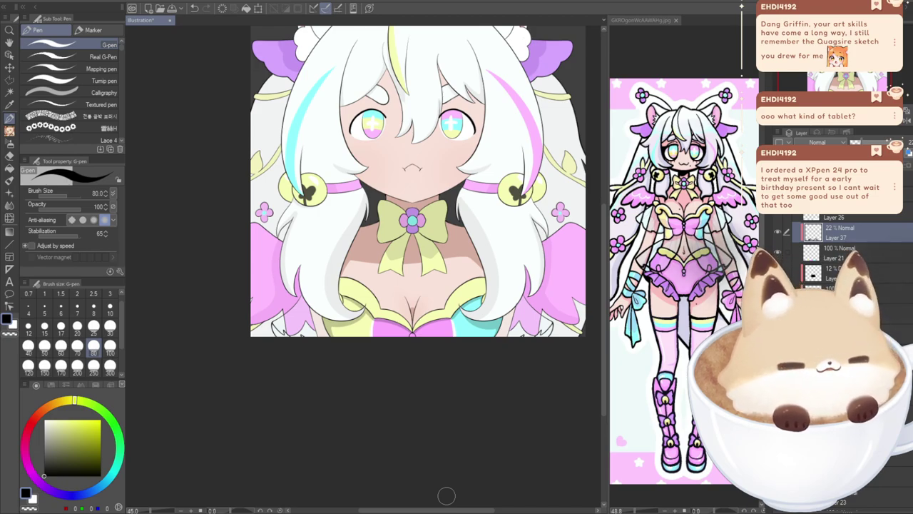
left_click_drag(435, 300, 409, 361)
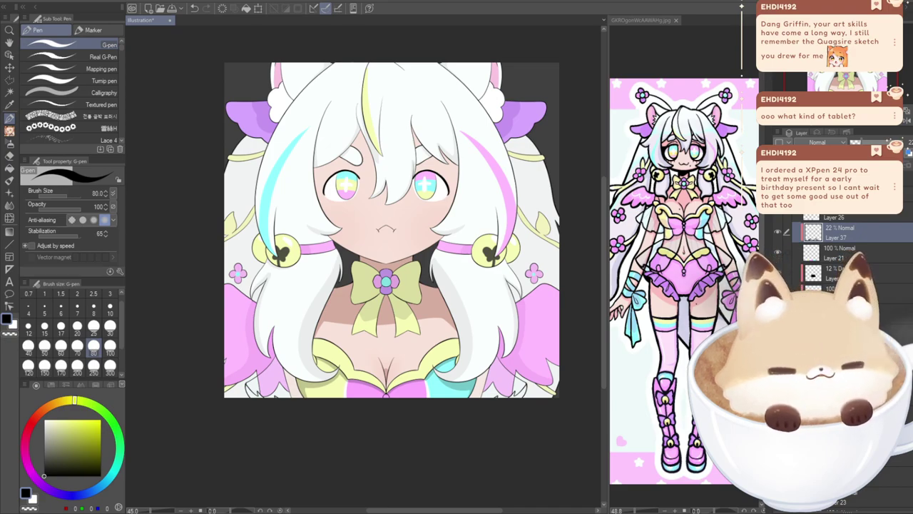
left_click_drag(821, 81, 823, 74)
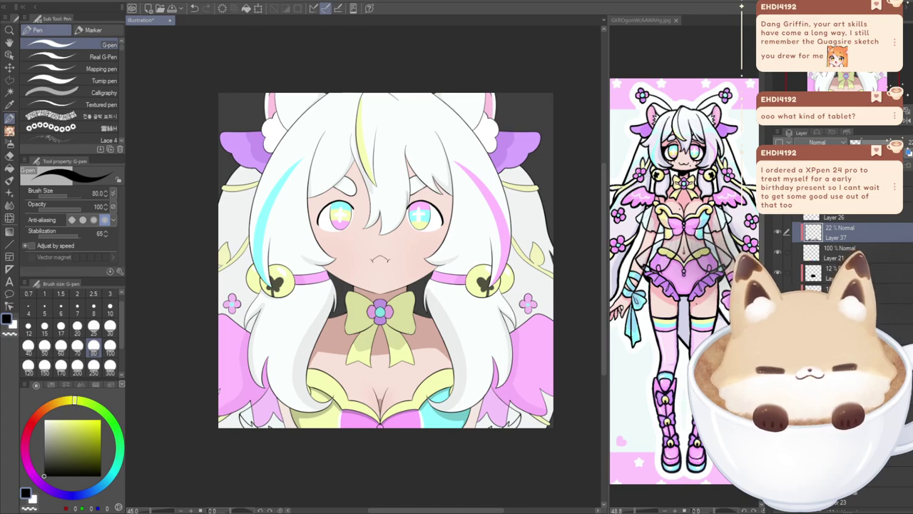
left_click_drag(823, 76, 825, 86)
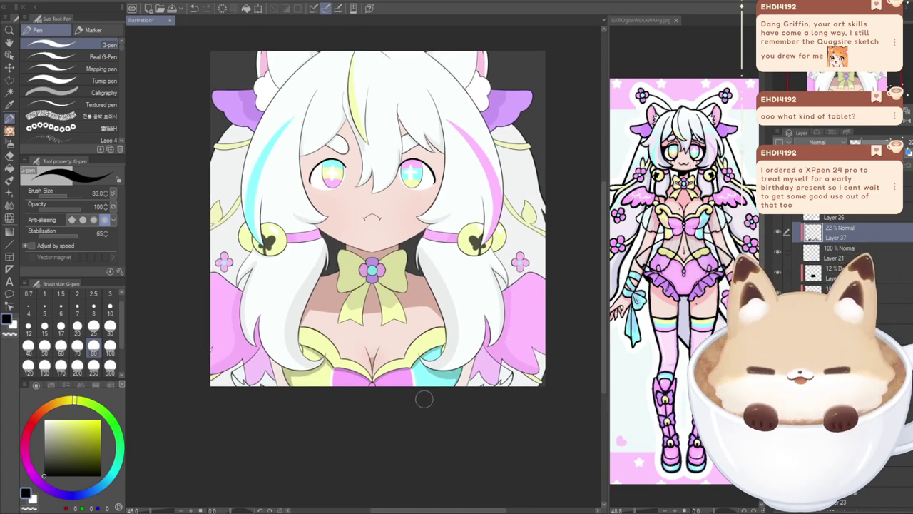
left_click(778, 333)
left_click(777, 333)
left_click(841, 333)
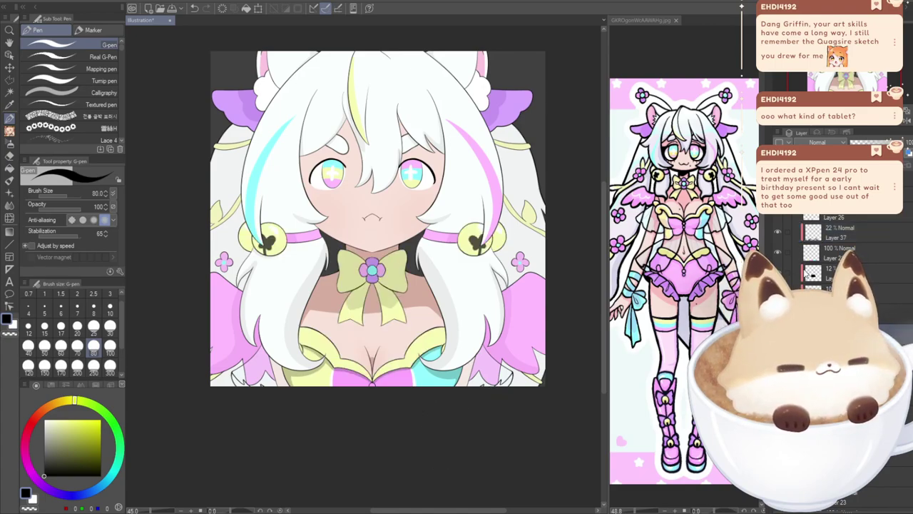
left_click_drag(822, 64, 822, 67)
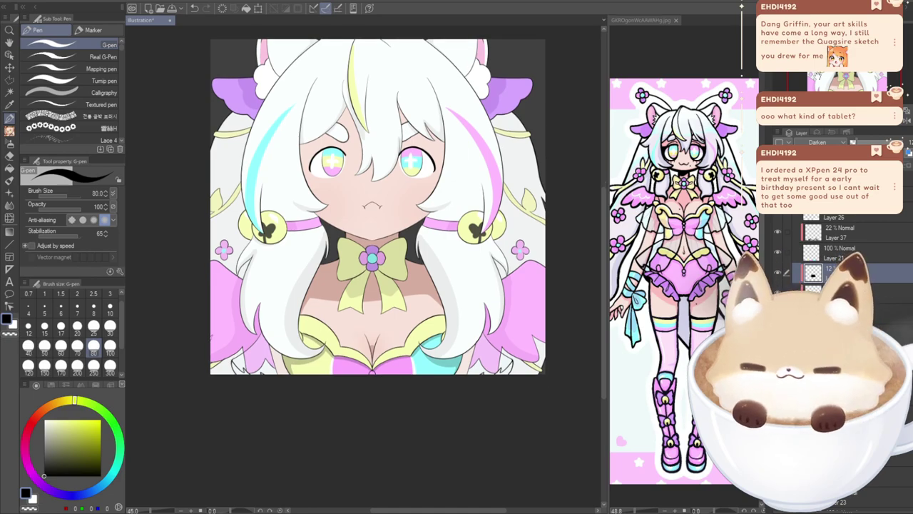
- Paint black shadows along the lower part of the top's yellow trim on both sides of the centre neckline
scroll(303, 321, "up", 2)
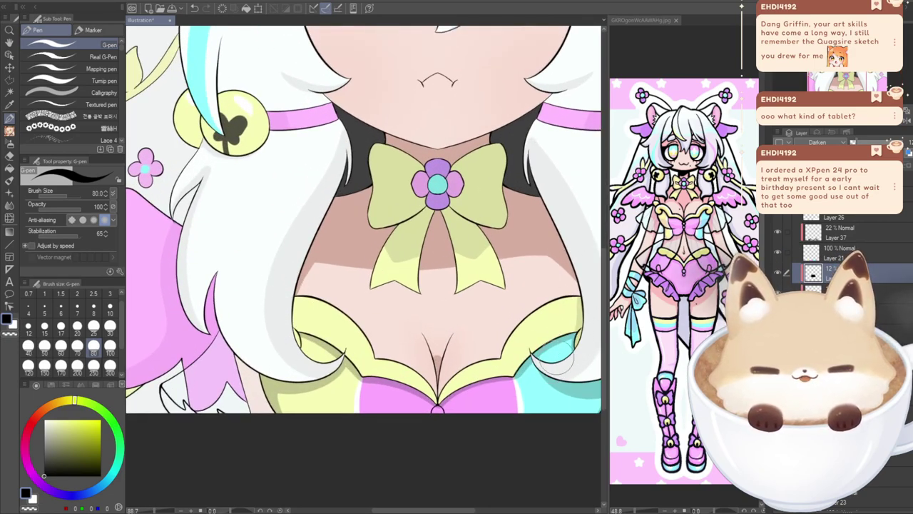
scroll(564, 357, "up", 1)
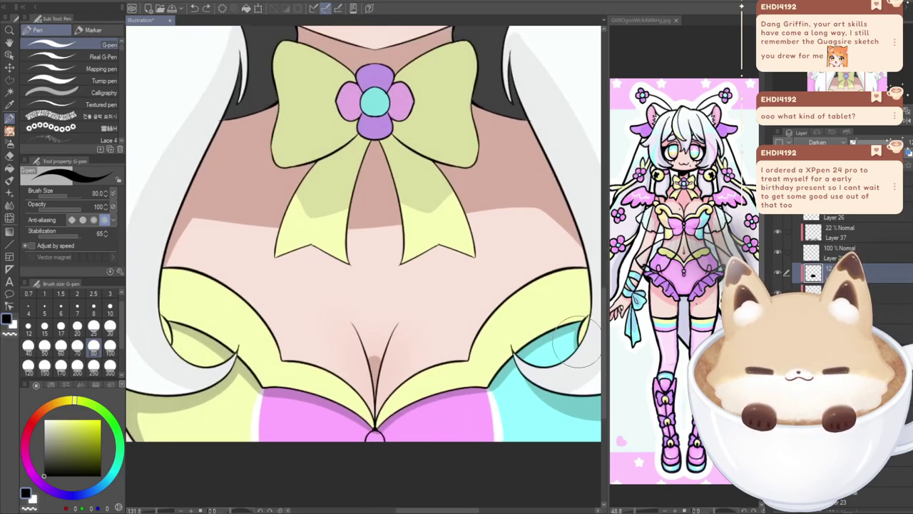
key("ctrl+z")
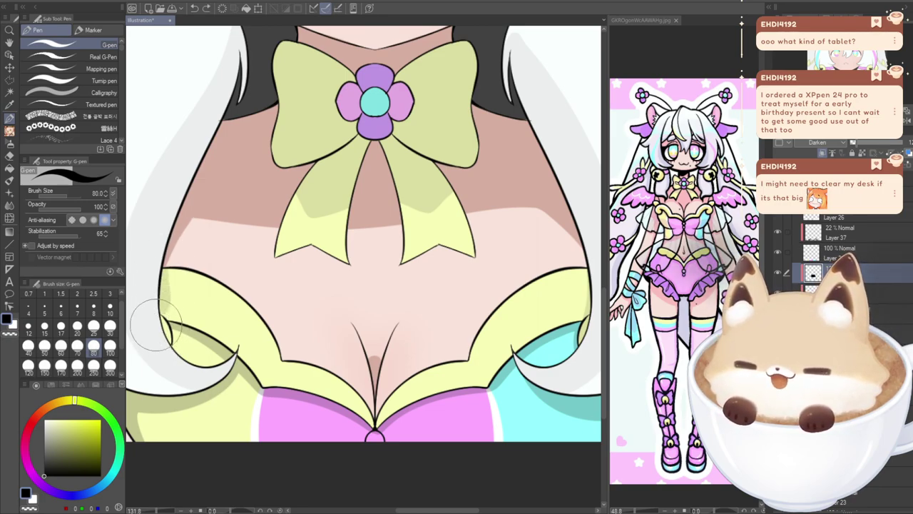
left_click_drag(441, 510, 411, 510)
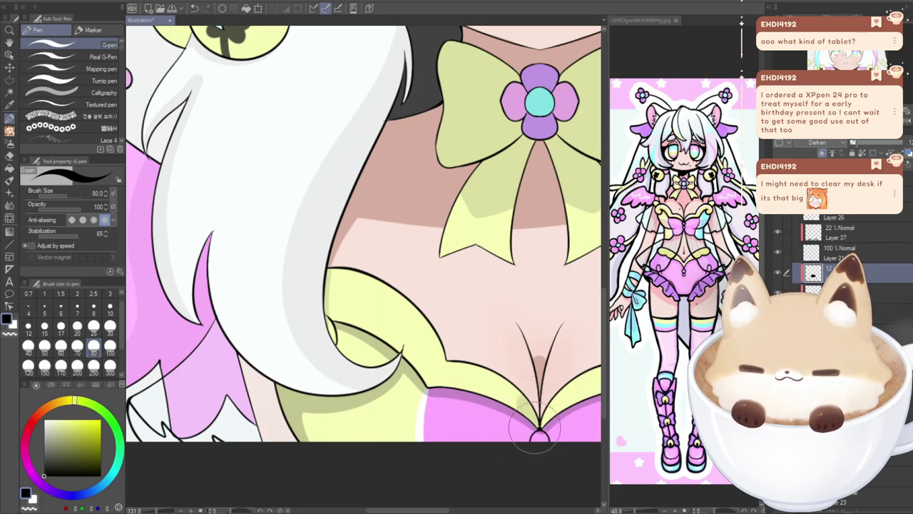
left_click_drag(386, 510, 409, 510)
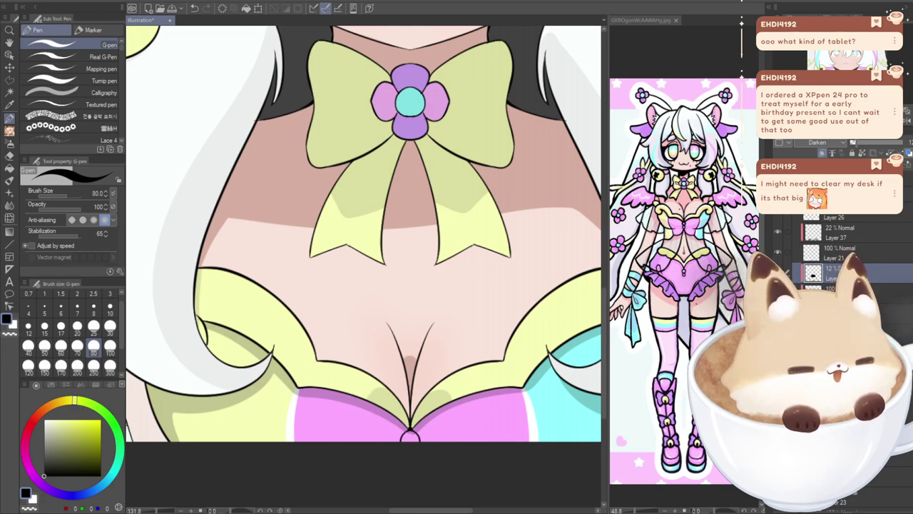
scroll(564, 170, "down", 4)
mouse_move(565, 171)
left_mouse_down()
mouse_move(525, 160)
mouse_move(507, 229)
mouse_move(470, 263)
mouse_move(493, 267)
mouse_move(514, 288)
left_mouse_up()
scroll(405, 394, "up", 3)
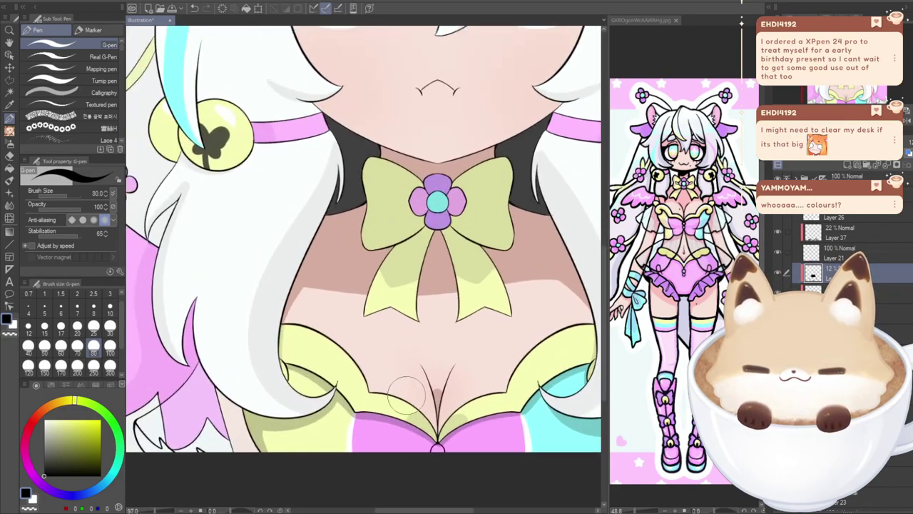
scroll(405, 395, "up", 3)
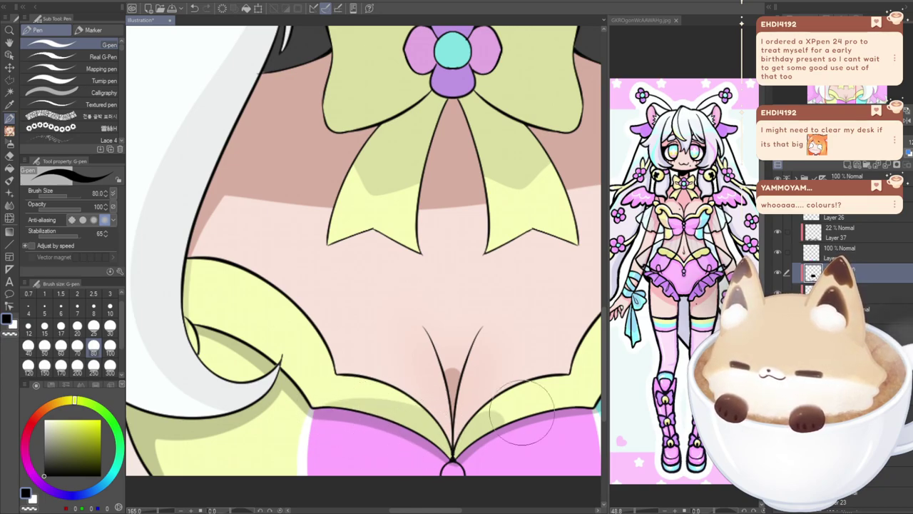
mouse_move(583, 405)
left_mouse_down()
mouse_move(529, 409)
mouse_move(463, 448)
left_mouse_up()
key("ctrl+z")
left_click_drag(589, 408, 491, 418)
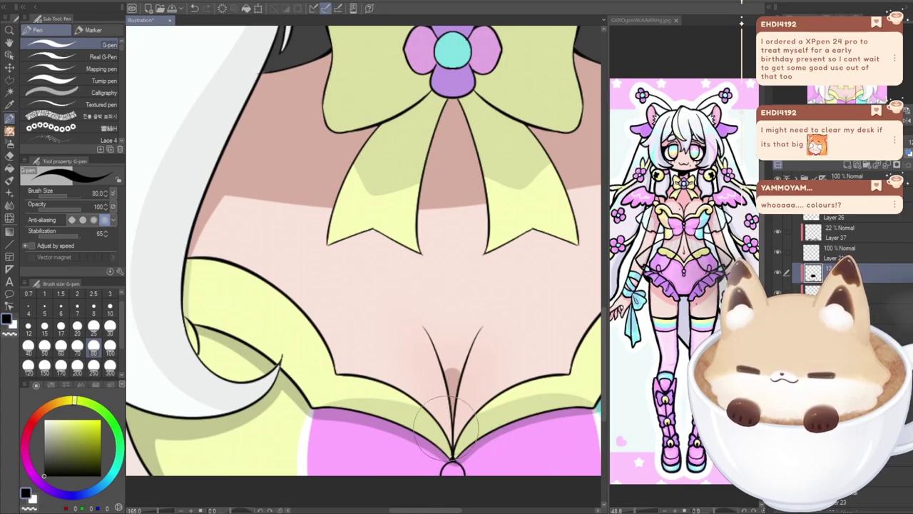
- Adjust the opacity of the yellow trim's shading layer and check the shading on the full illustration
scroll(301, 344, "down", 4)
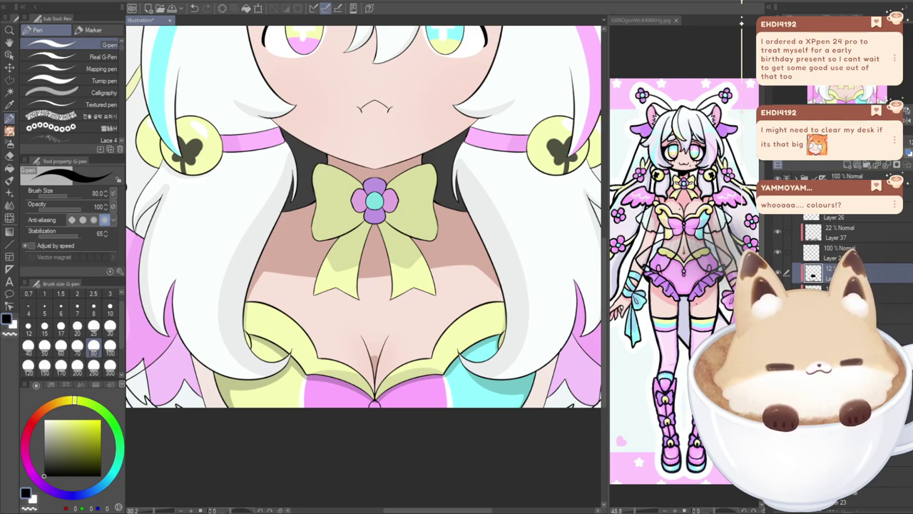
left_click_drag(851, 142, 858, 142)
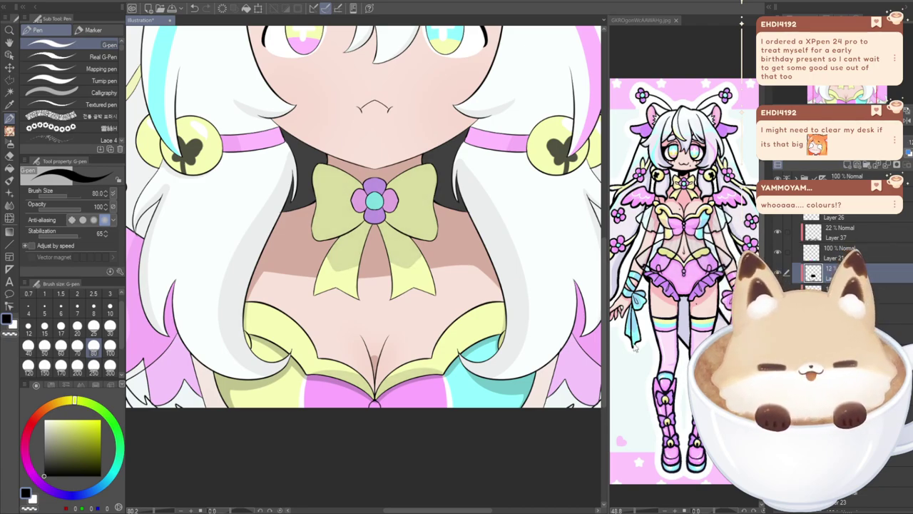
scroll(265, 207, "down", 5)
left_click_drag(319, 165, 371, 245)
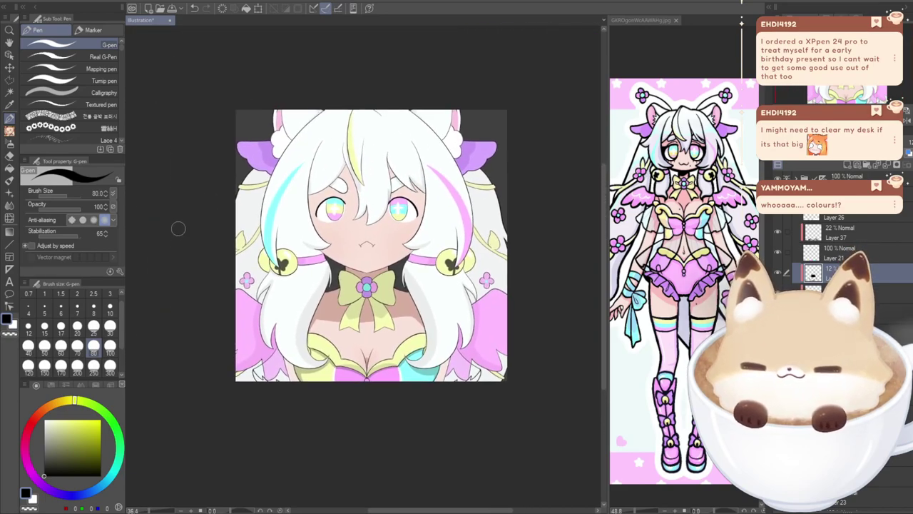
scroll(226, 261, "up", 3)
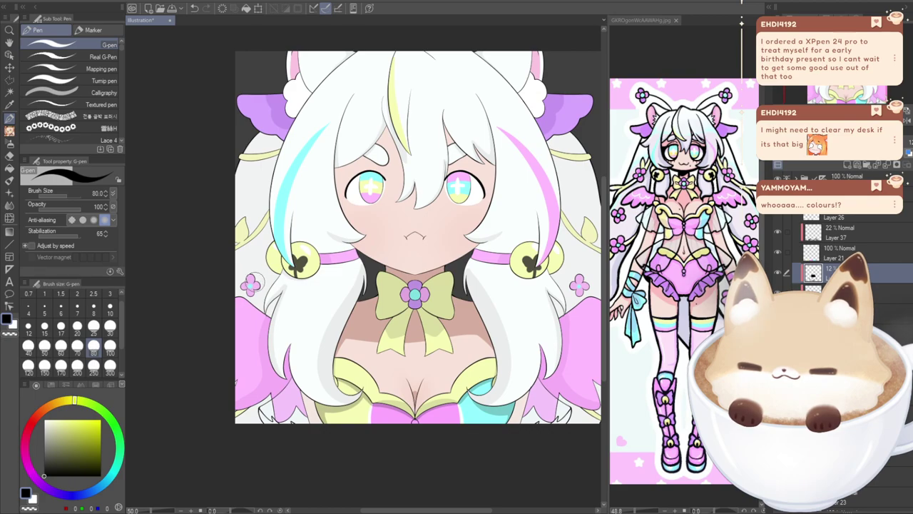
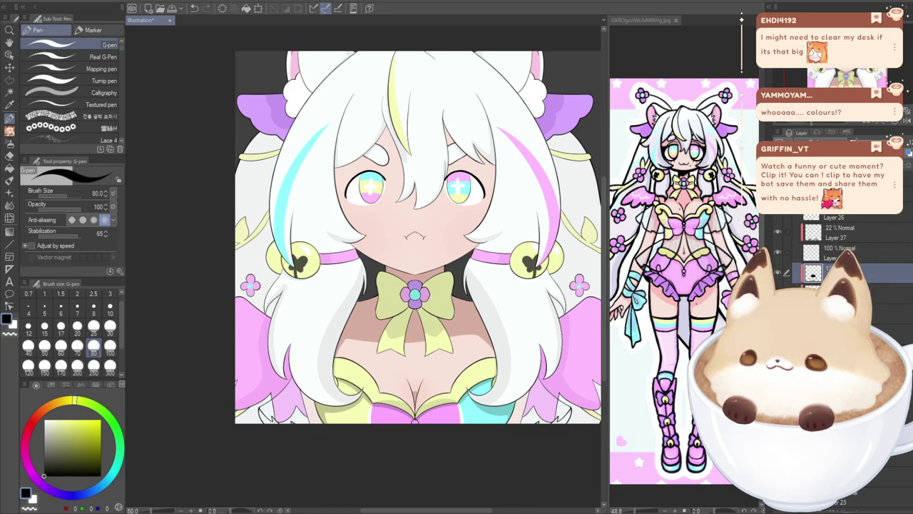
left_click_drag(414, 242, 378, 287)
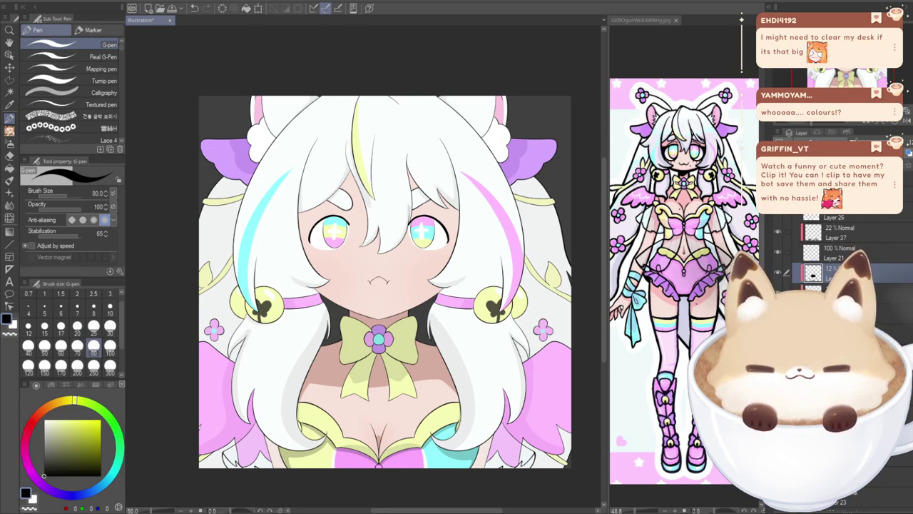
- Sample the chest's skin shadow colour and paint it on the face under the fringe and down the pink-streak side
scroll(835, 246, "down", 6)
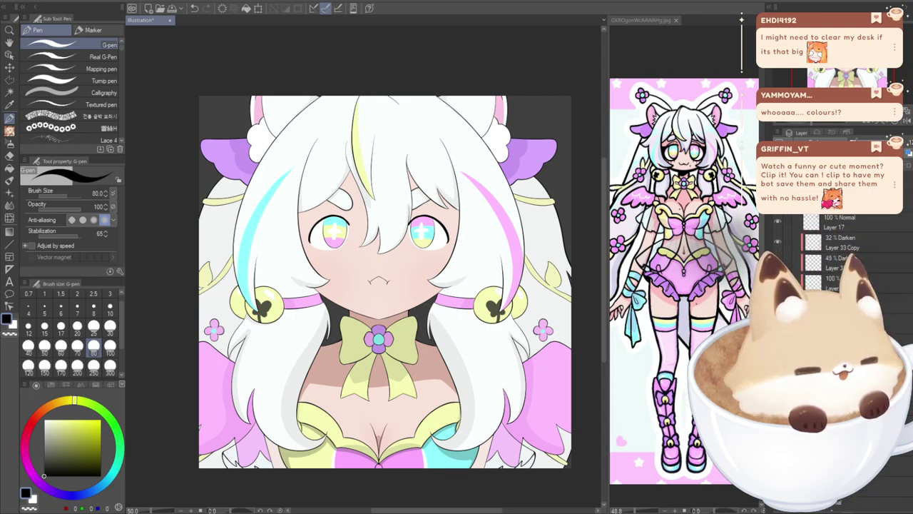
left_click(426, 364, "alt")
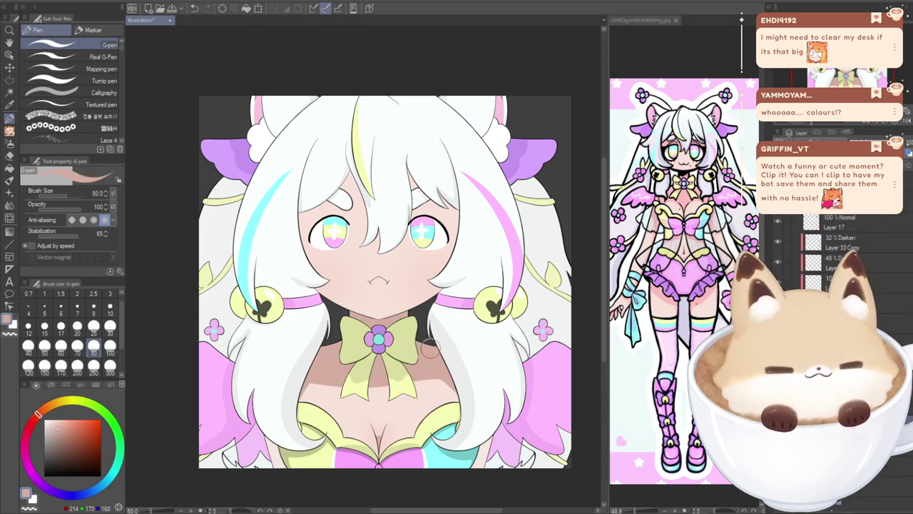
scroll(402, 157, "up", 5)
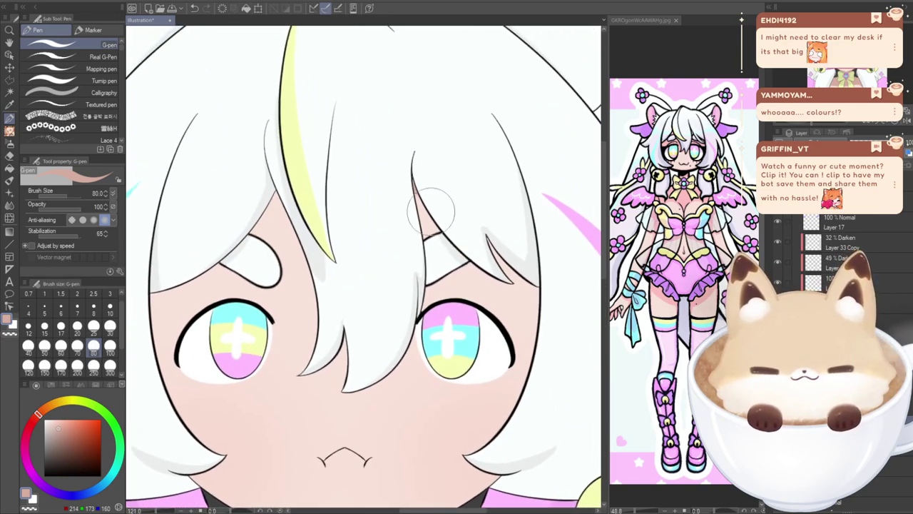
mouse_move(473, 263)
left_mouse_down()
mouse_move(493, 279)
mouse_move(508, 272)
mouse_move(489, 248)
mouse_move(532, 280)
left_mouse_up()
key("ctrl+z")
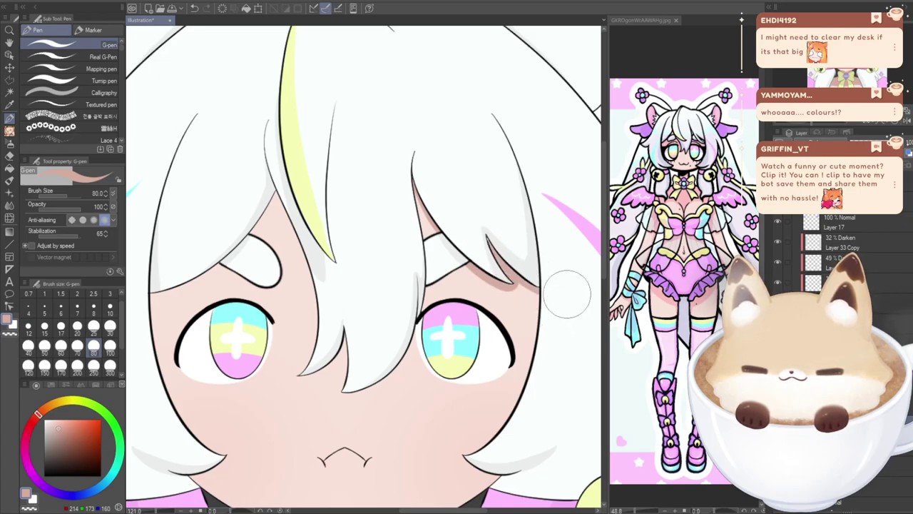
key("ctrl+z")
key("ctrl+z")
mouse_move(467, 261)
left_mouse_down()
mouse_move(569, 301)
mouse_move(537, 280)
mouse_move(535, 368)
left_mouse_up()
key("ctrl+z")
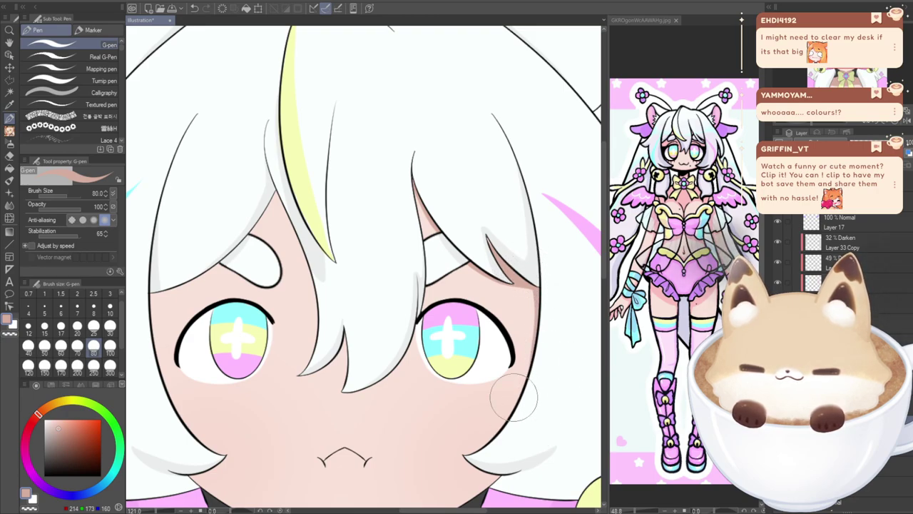
- Continue the skin shadow under the fringe on the cyan-streak side and beneath the hair tips at the cheeks
left_click_drag(321, 285, 476, 280)
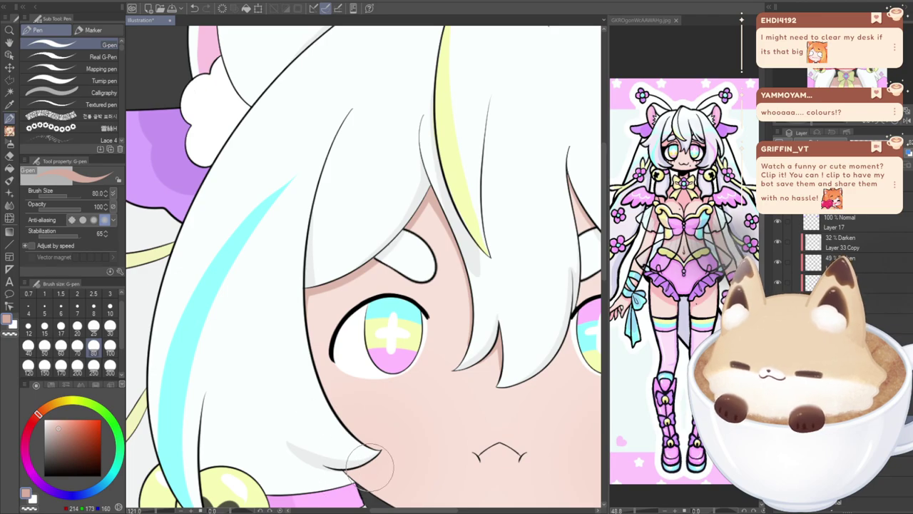
left_click_drag(828, 61, 846, 71)
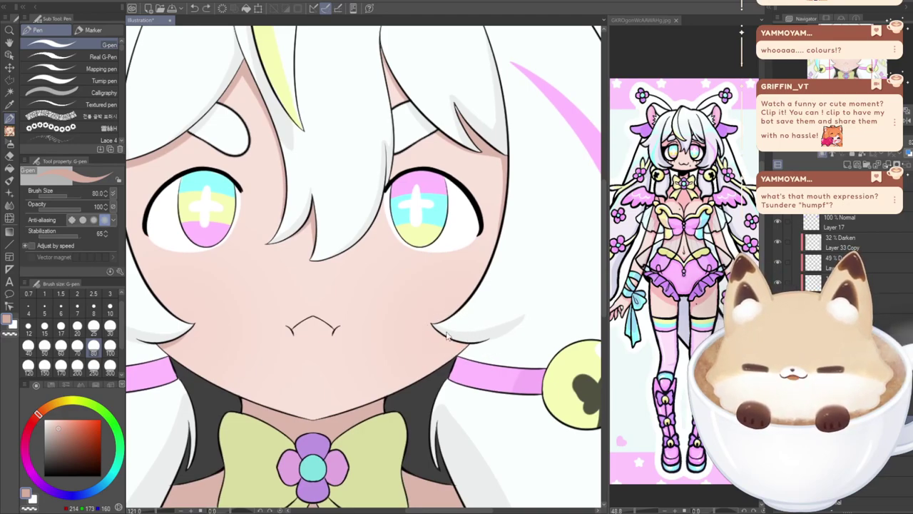
scroll(443, 339, "down", 1)
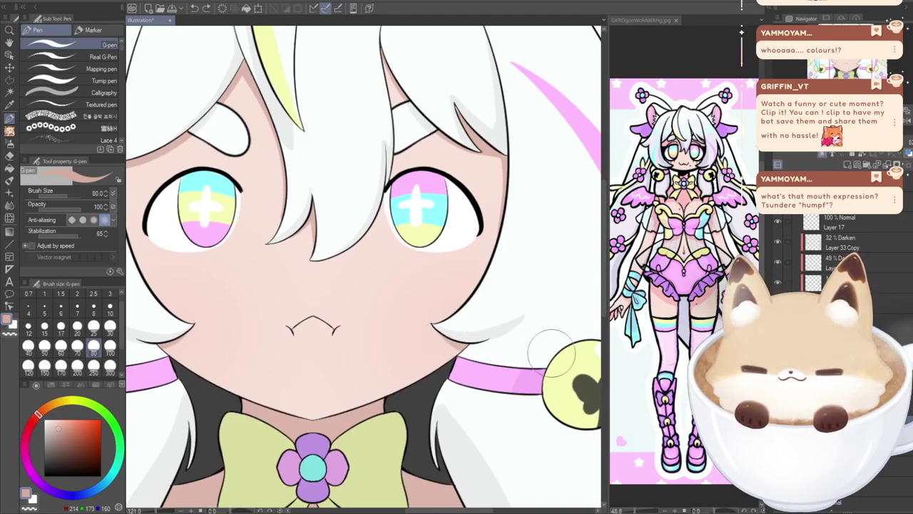
scroll(540, 347, "down", 1)
scroll(437, 401, "down", 1)
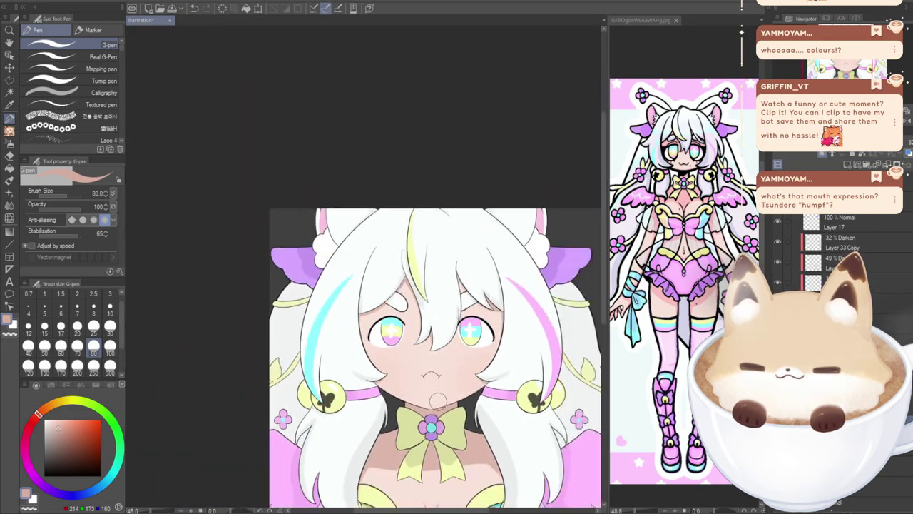
- Check the face shading on the full illustration by toggling a shading layer's visibility
left_click_drag(833, 65, 853, 75)
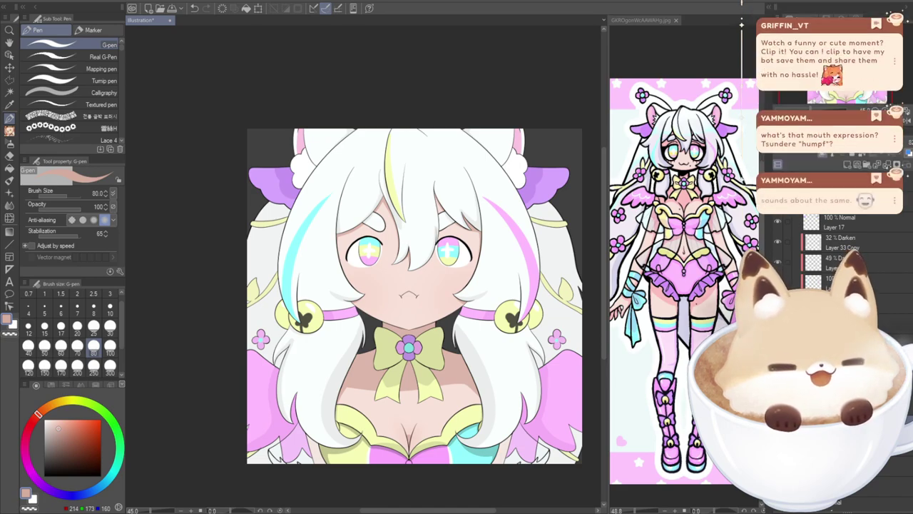
left_click_drag(411, 296, 401, 284)
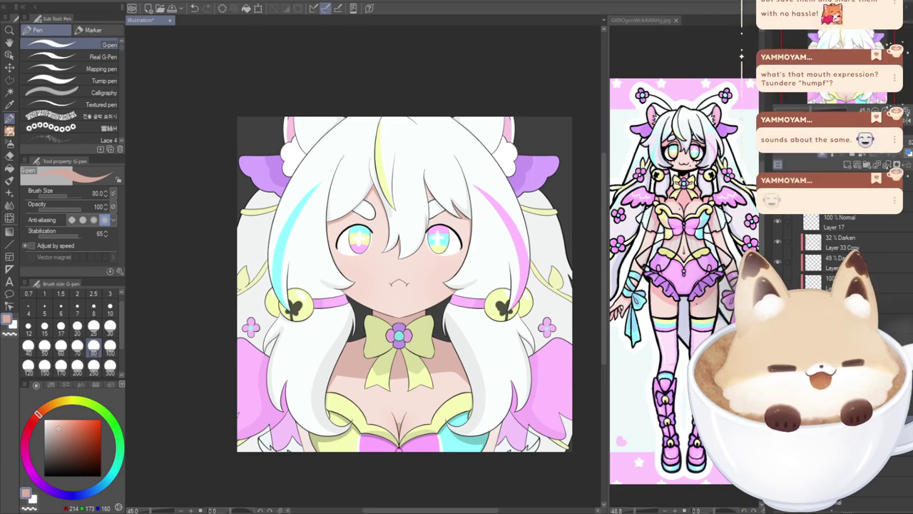
left_click_drag(401, 284, 407, 276)
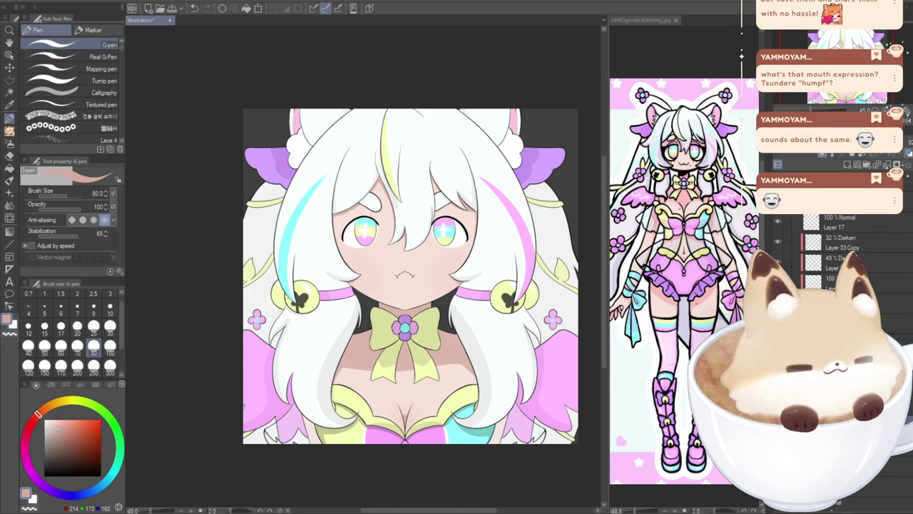
left_click(777, 281)
left_click(777, 281)
left_click(777, 282)
left_click(778, 281)
- Select Layer 35 and paint a white highlight along the top's yellow trim on the cyan-streak side
scroll(777, 281, "up", 2)
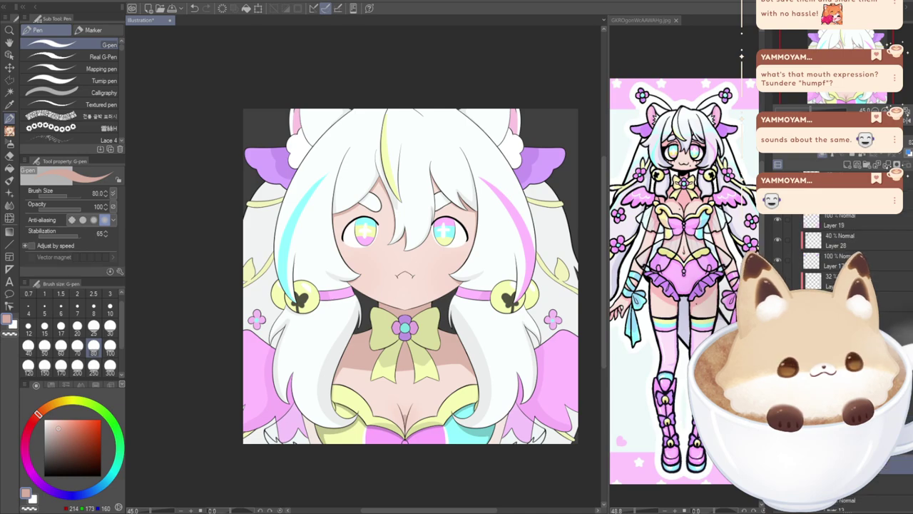
scroll(777, 246, "up", 2)
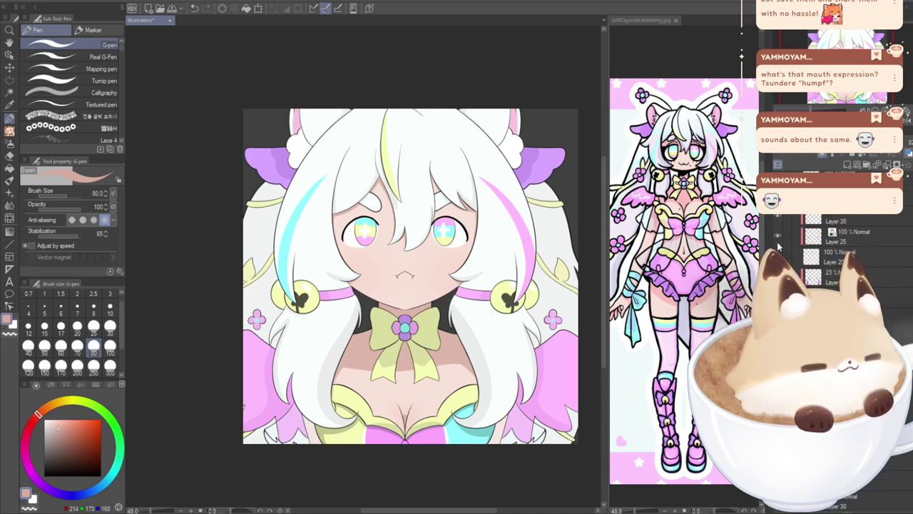
left_click(812, 218)
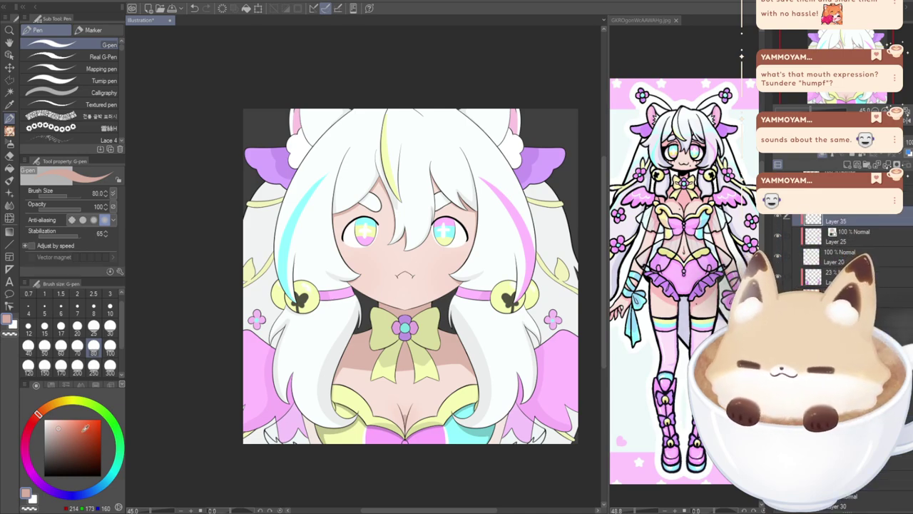
left_click_drag(87, 428, 1, 378)
scroll(382, 367, "up", 5)
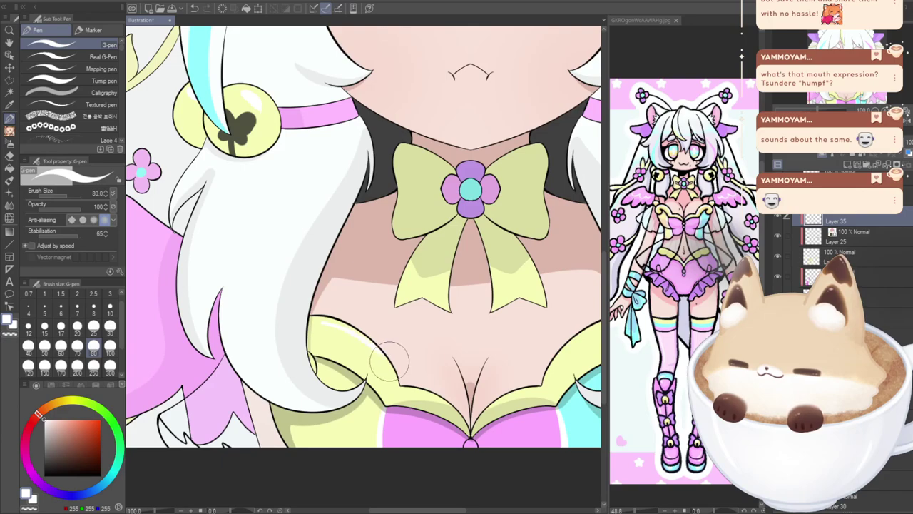
left_click_drag(359, 341, 364, 349)
- Paint matching white highlights on the yellow trim's pink-streak side and beside the centre neckline
left_click_drag(372, 510, 410, 510)
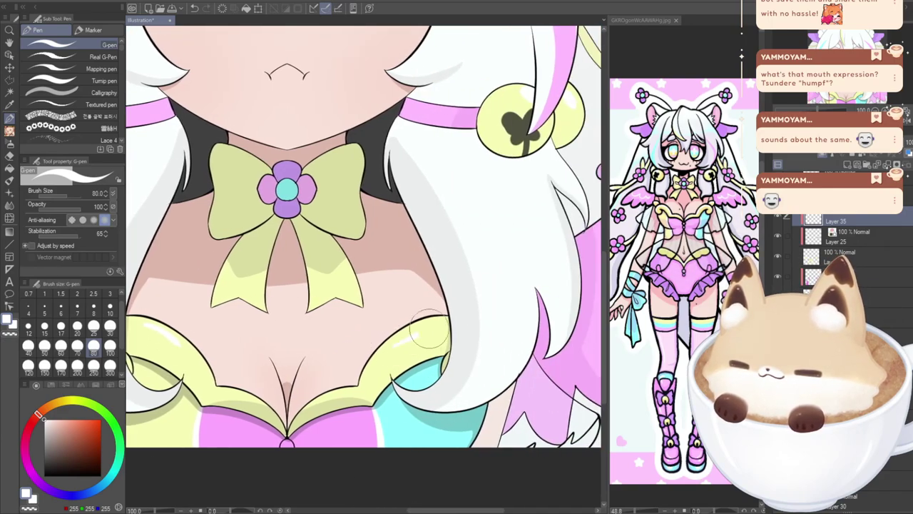
key("ctrl+z")
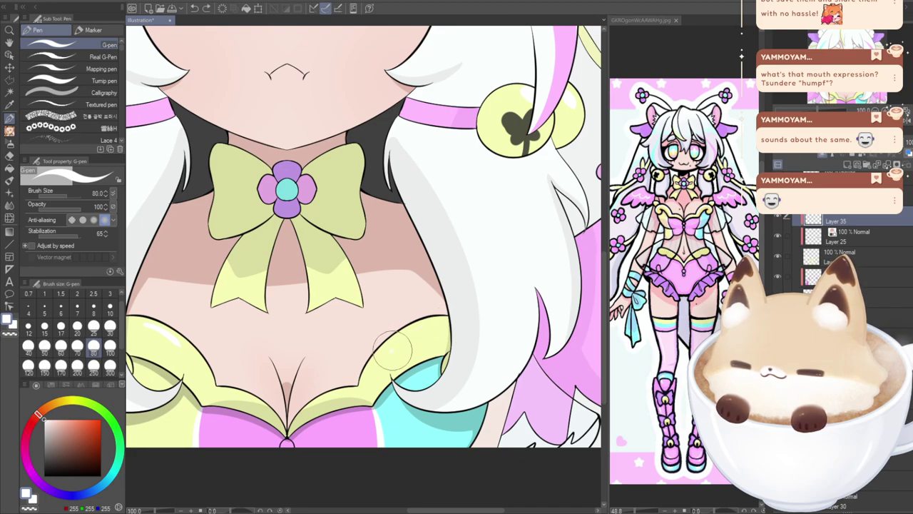
key("ctrl+z")
left_click_drag(391, 349, 428, 323)
key("ctrl+z")
left_click_drag(391, 351, 437, 328)
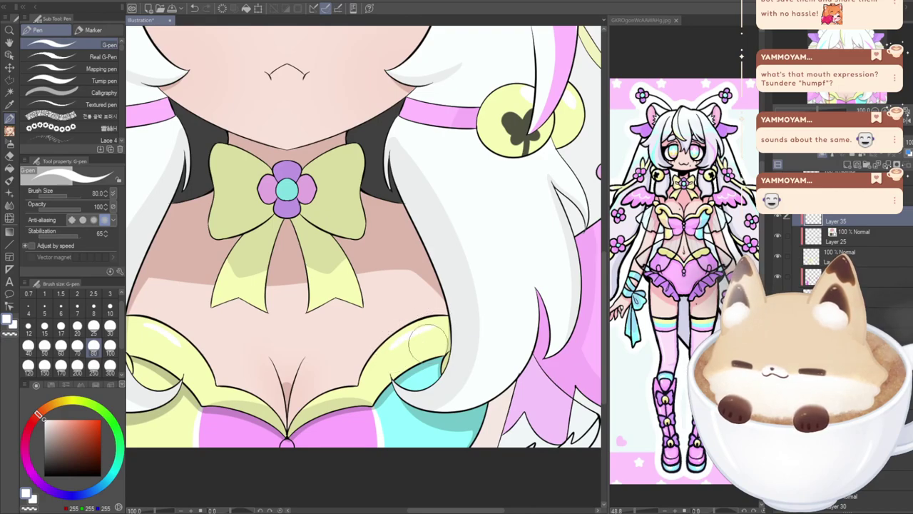
scroll(364, 428, "down", 1)
scroll(265, 388, "up", 1)
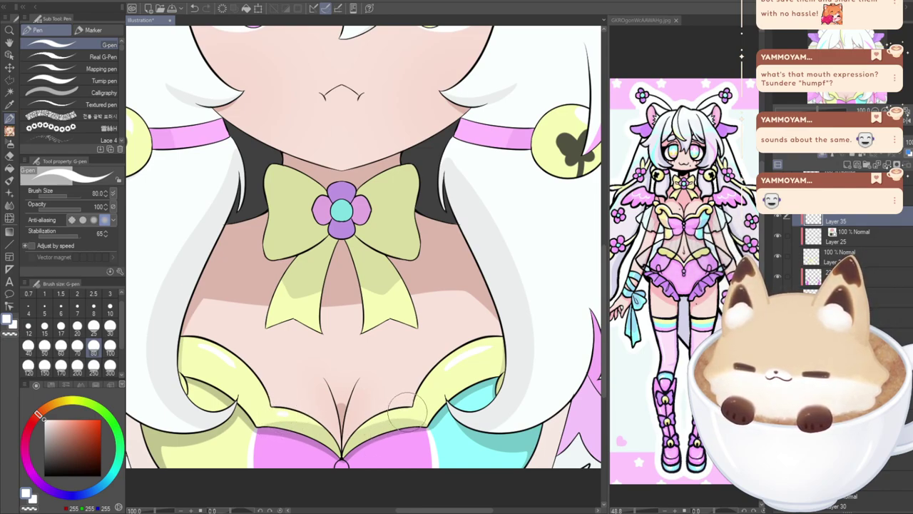
scroll(443, 467, "down", 4)
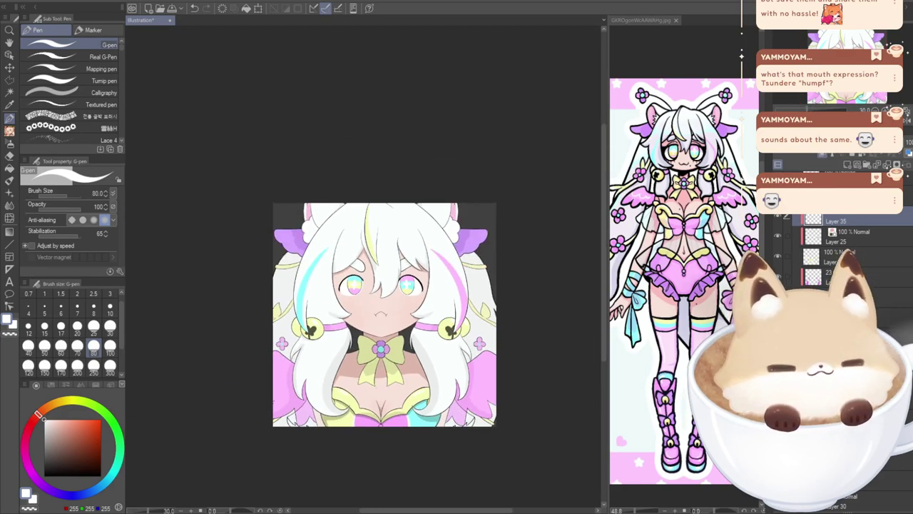
scroll(564, 303, "up", 3)
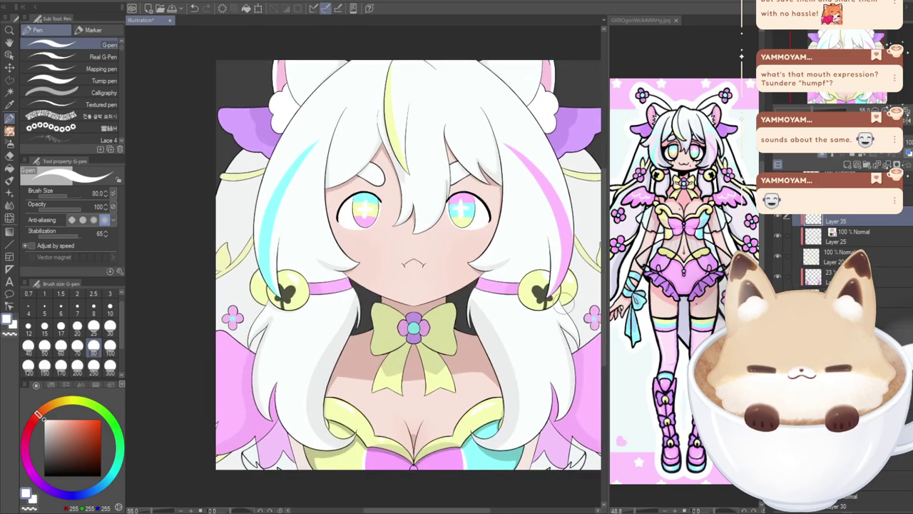
left_click_drag(413, 285, 394, 265)
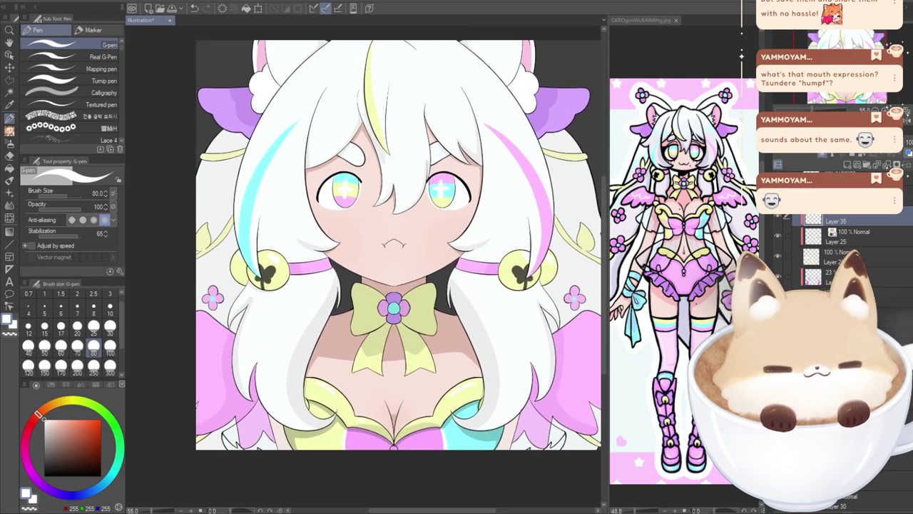
- Sample the face's skin shadow colour and paint a shadow along the upper lid of the eye on the pink-streak side
left_click(474, 165, "alt")
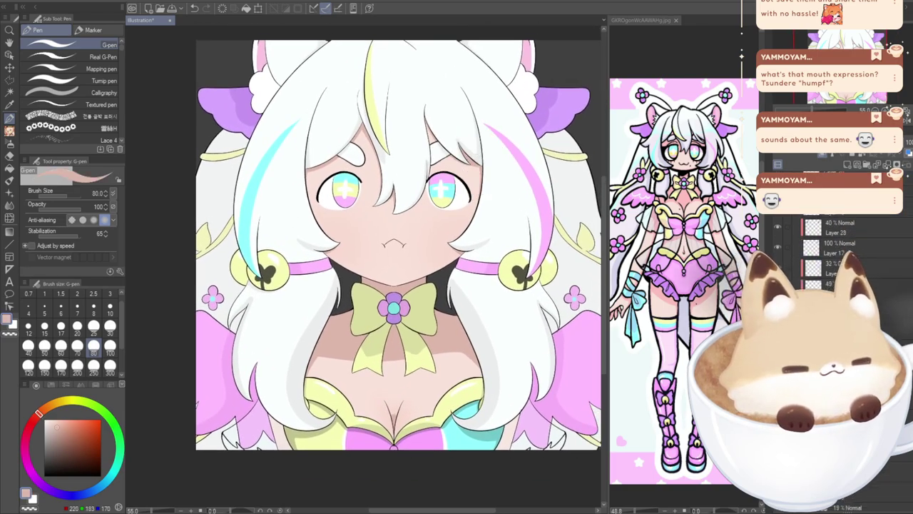
scroll(456, 189, "up", 4)
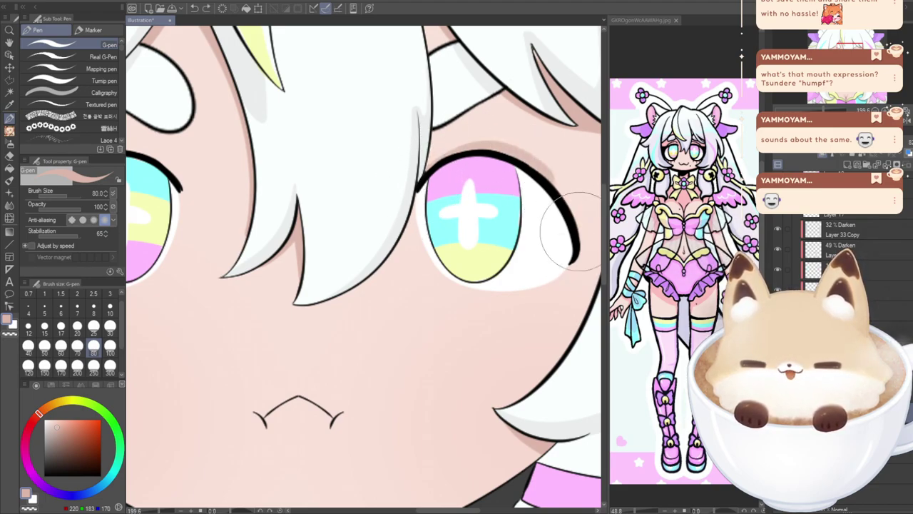
mouse_move(423, 183)
left_mouse_down()
mouse_move(515, 153)
mouse_move(563, 231)
left_mouse_up()
key("ctrl+z")
mouse_move(413, 190)
left_mouse_down()
mouse_move(437, 166)
mouse_move(526, 155)
mouse_move(569, 255)
left_mouse_up()
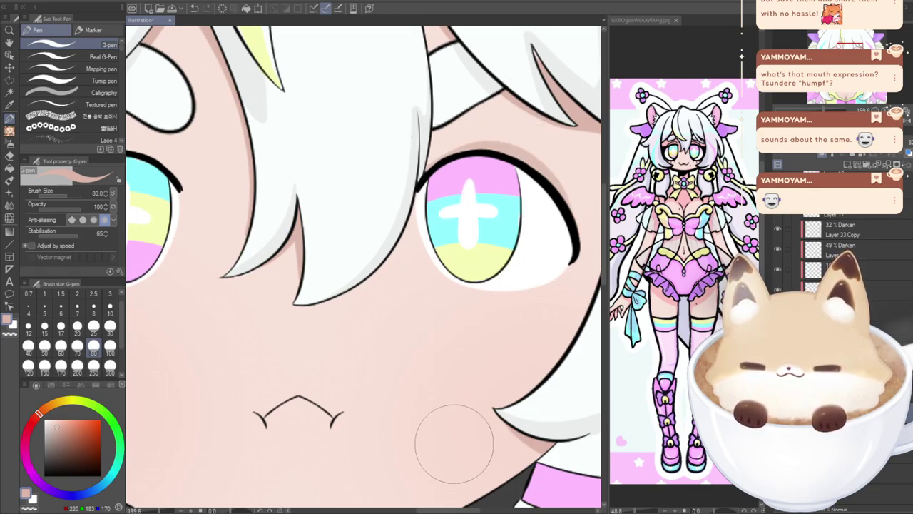
left_click_drag(453, 511, 442, 512)
key("ctrl+z")
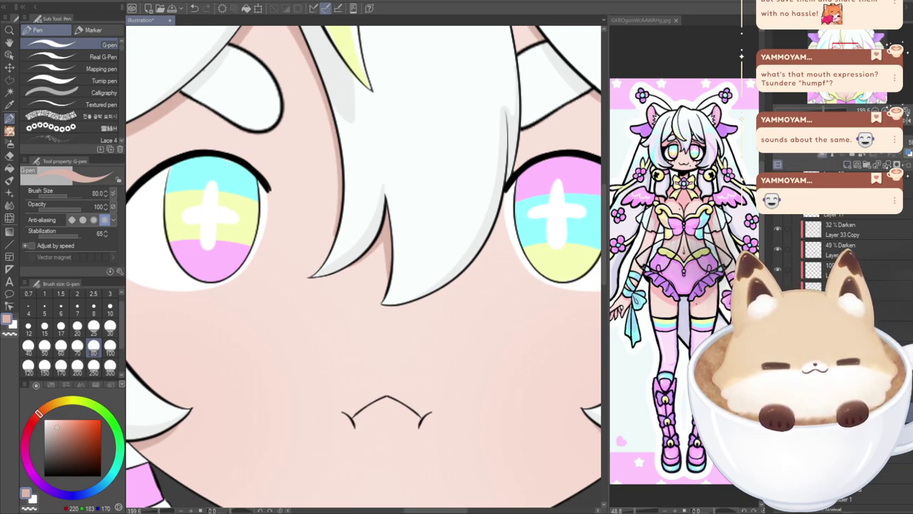
left_click_drag(436, 511, 453, 511)
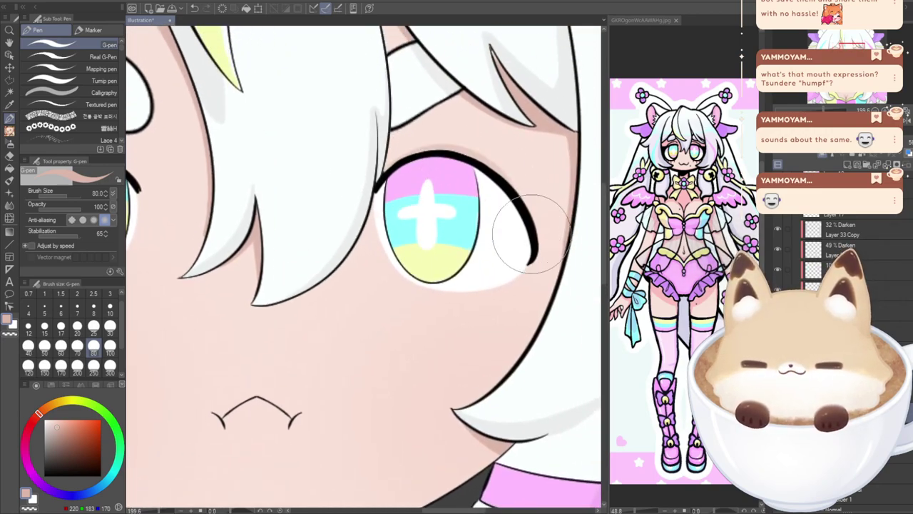
key("ctrl+z")
mouse_move(400, 169)
left_mouse_down()
mouse_move(502, 171)
mouse_move(535, 268)
left_mouse_up()
key("ctrl+z")
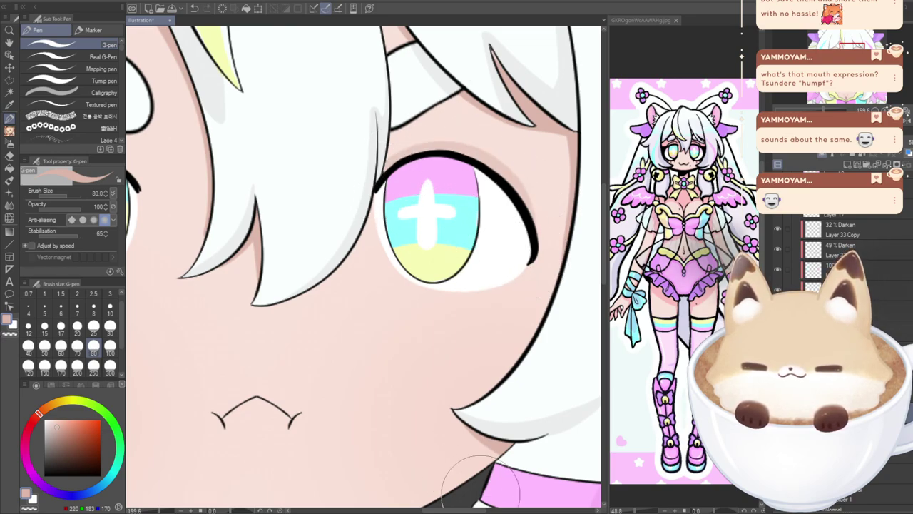
- Paint a matching skin shadow along the upper lid of the eye on the cyan-streak side, redoing the stroke until it follows the lash line
left_click_drag(454, 510, 410, 510)
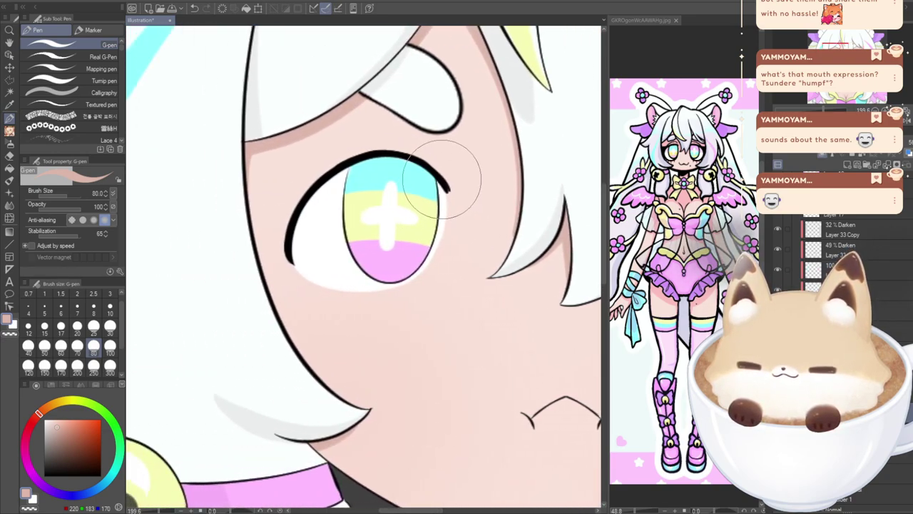
key("ctrl+z")
mouse_move(328, 175)
left_mouse_down()
mouse_move(287, 246)
mouse_move(292, 223)
mouse_move(363, 153)
mouse_move(450, 184)
left_mouse_up()
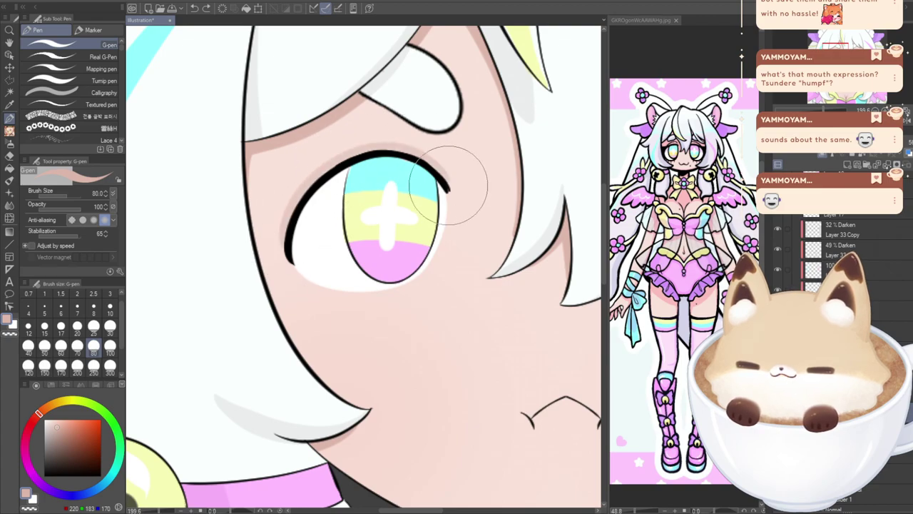
key("ctrl+z")
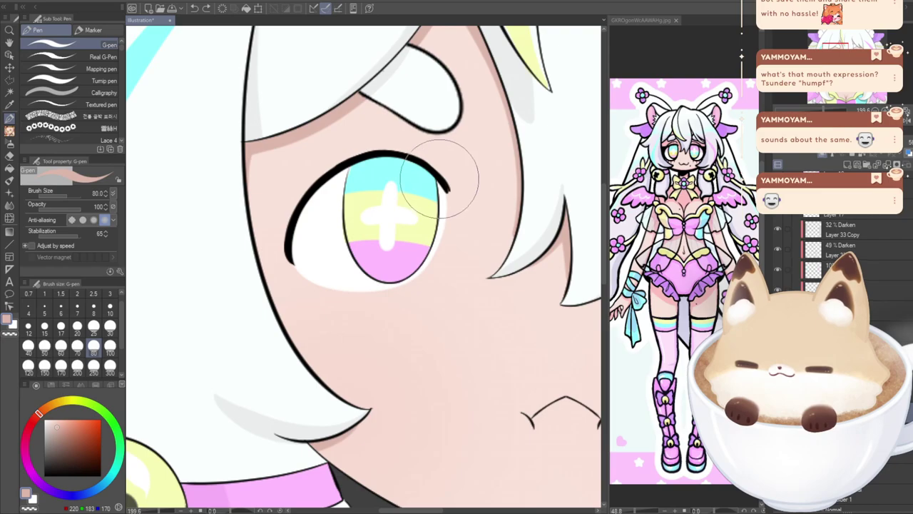
left_click_drag(422, 177, 302, 164)
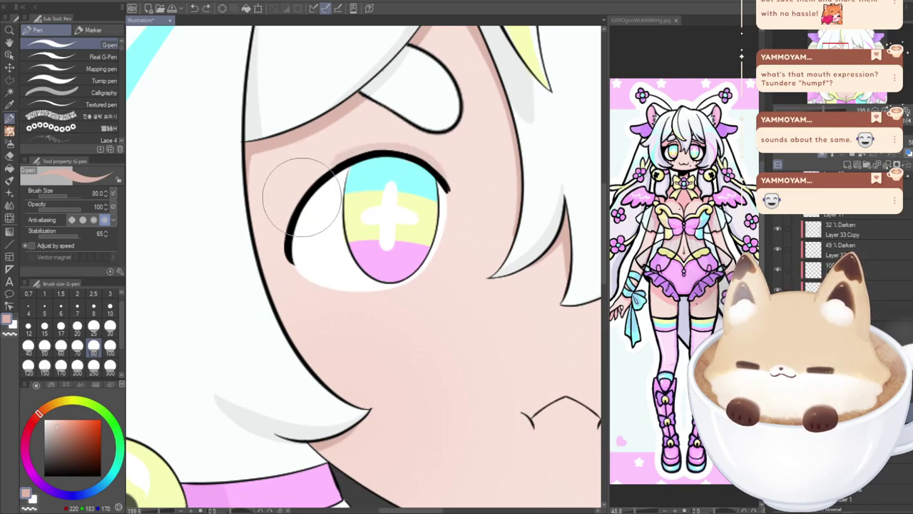
key("ctrl+z")
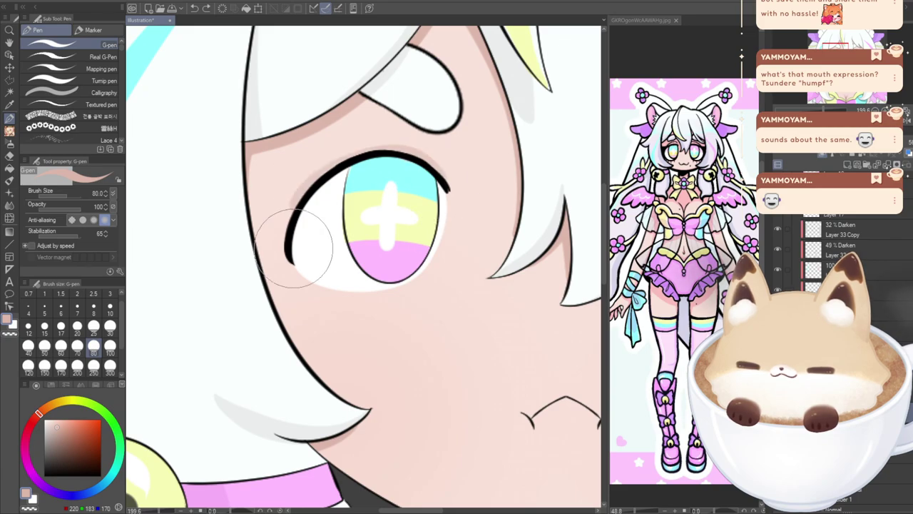
key("ctrl+z")
mouse_move(440, 183)
left_mouse_down()
mouse_move(421, 162)
mouse_move(342, 160)
mouse_move(305, 258)
left_mouse_up()
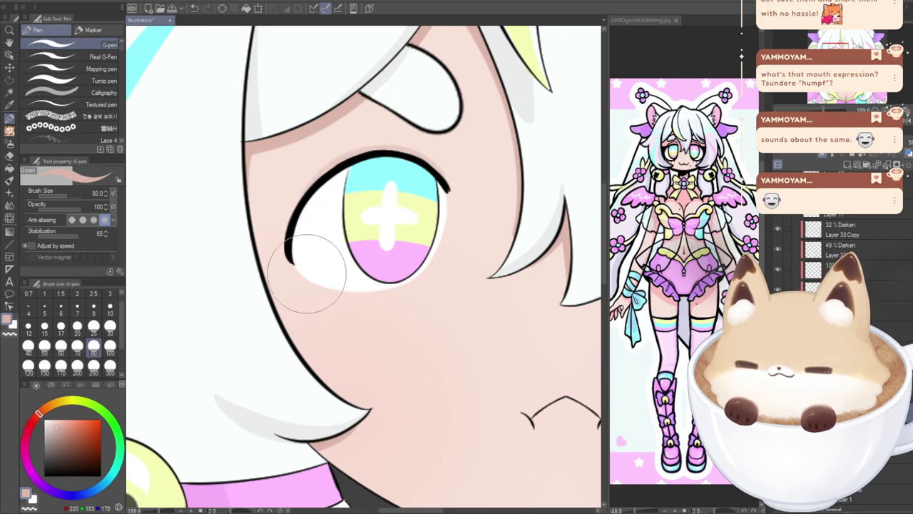
- Paint skin shadow along both sides of the jawline down to the chin, and undo the last stroke
scroll(362, 340, "down", 5)
scroll(365, 337, "up", 2)
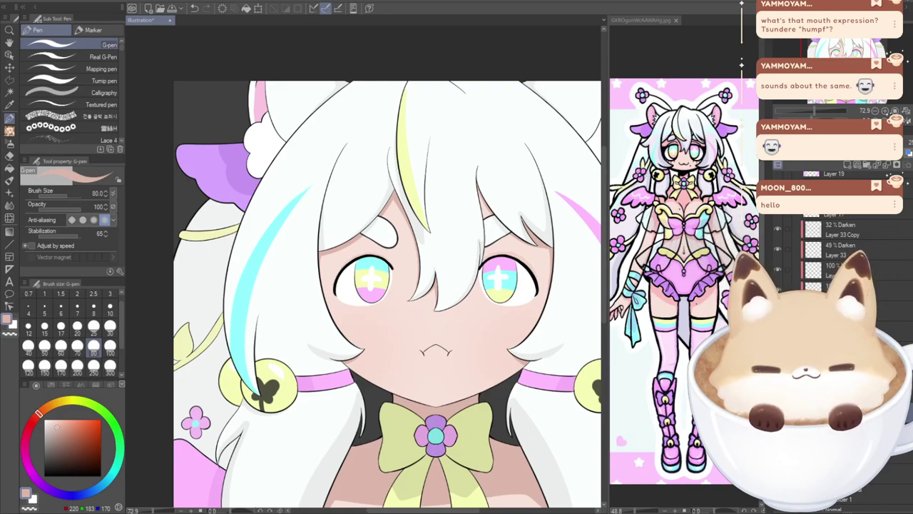
mouse_move(365, 336)
left_mouse_down()
mouse_move(348, 316)
mouse_move(348, 337)
left_mouse_up()
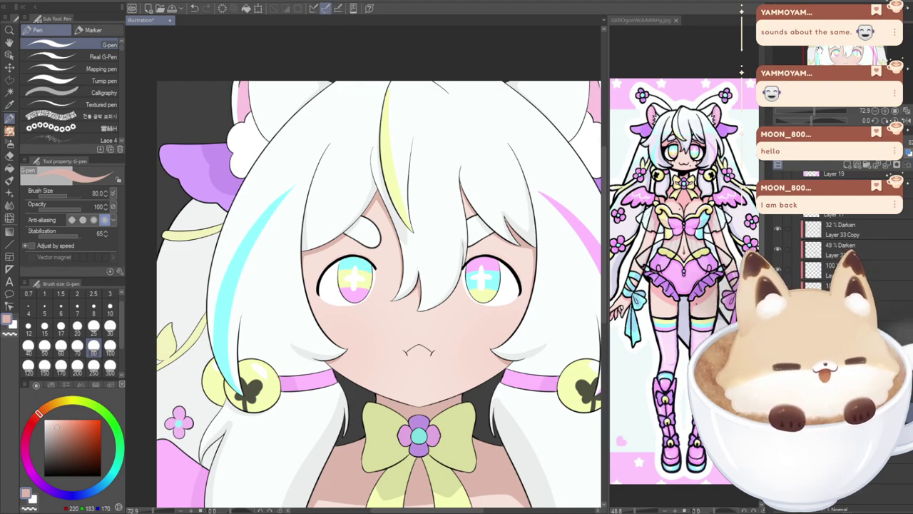
left_click_drag(825, 61, 834, 78)
scroll(390, 288, "down", 3)
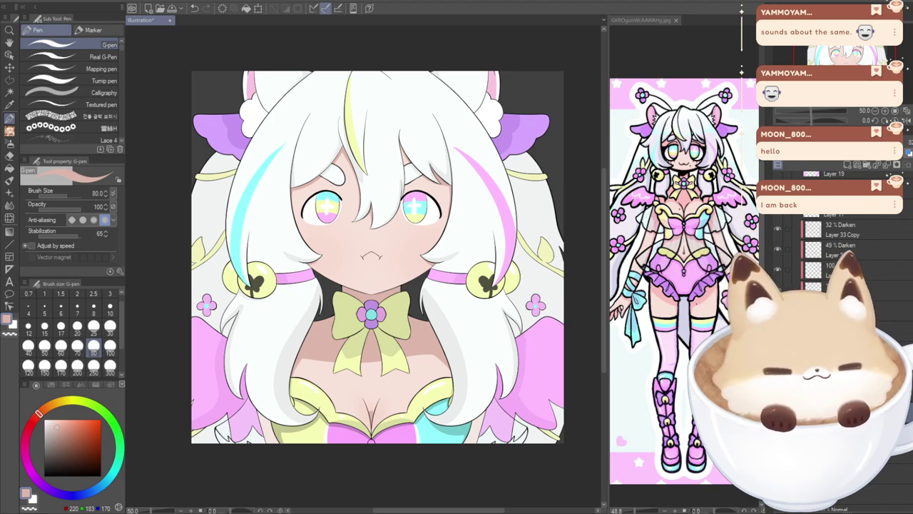
scroll(266, 278, "up", 3)
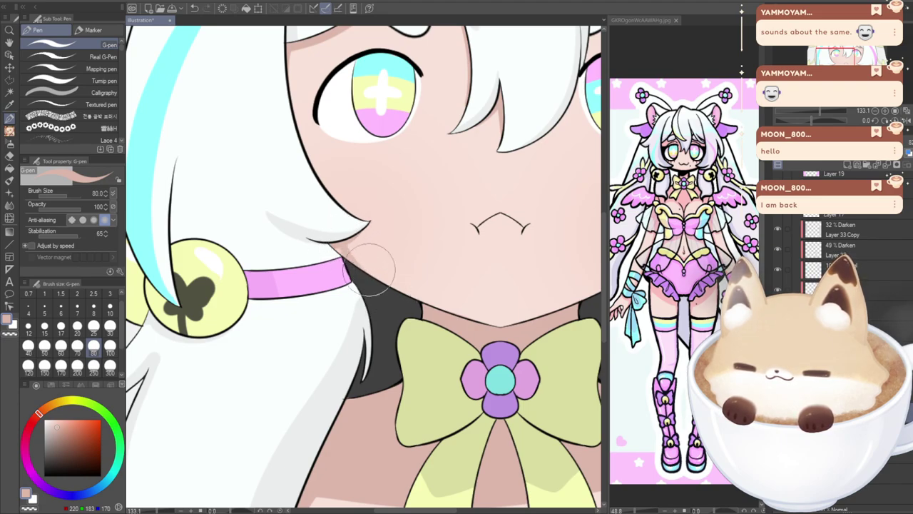
left_click_drag(440, 510, 455, 510)
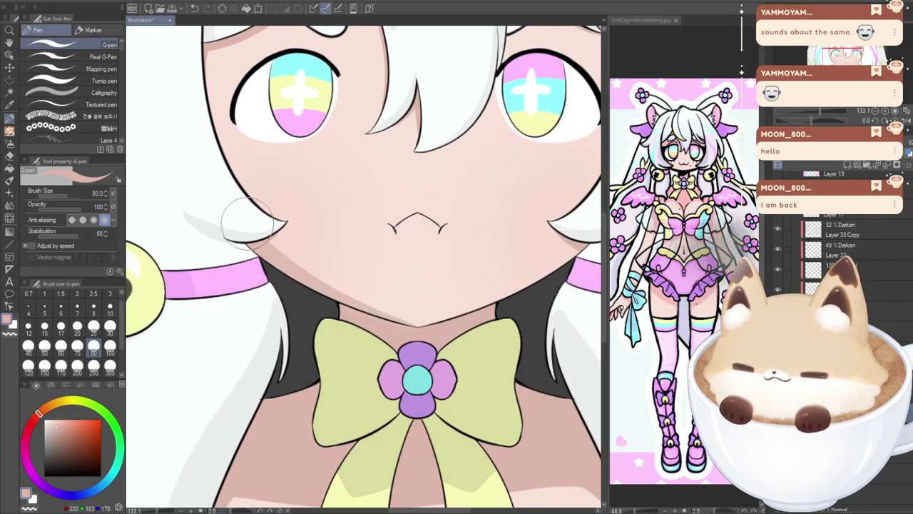
left_click_drag(429, 511, 439, 512)
scroll(438, 511, "right", 3)
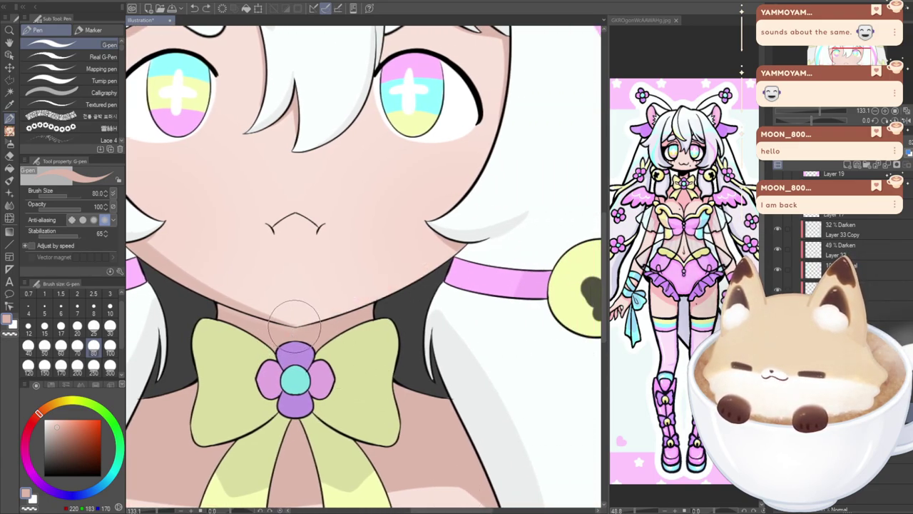
key("ctrl+z")
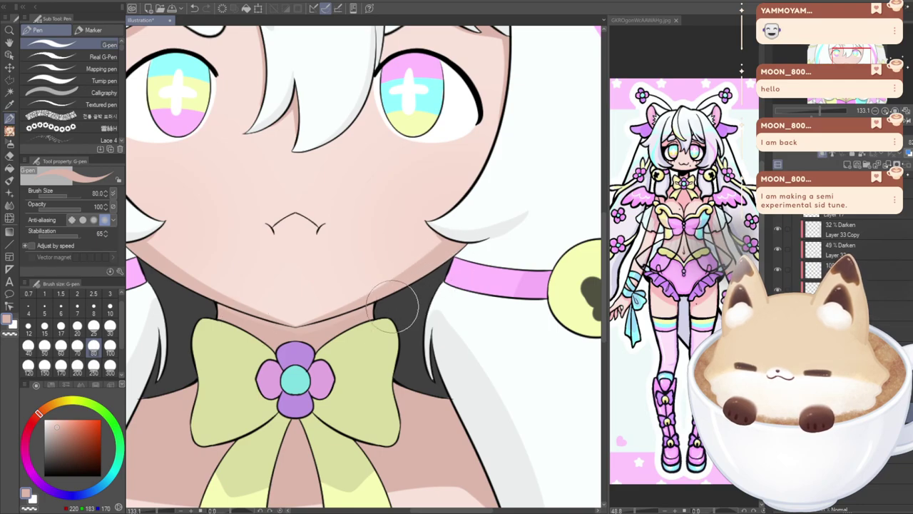
scroll(292, 357, "down", 4)
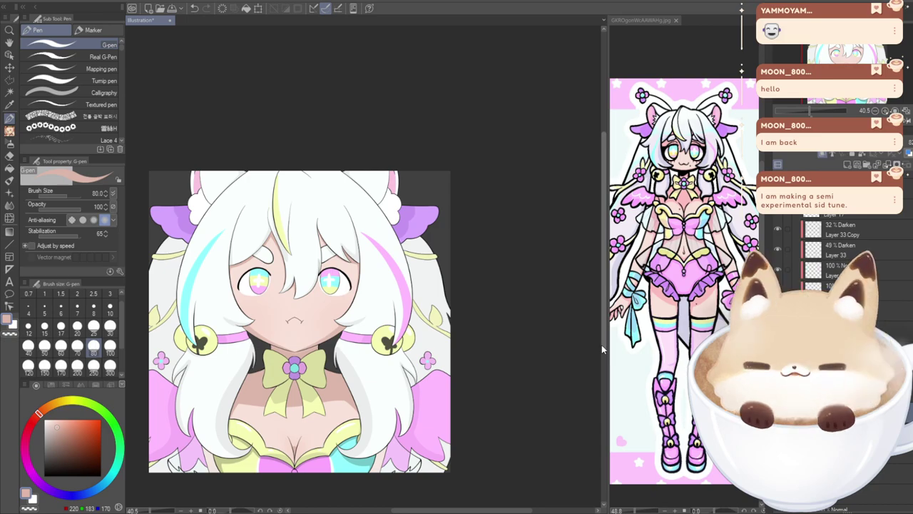
key("ctrl+z")
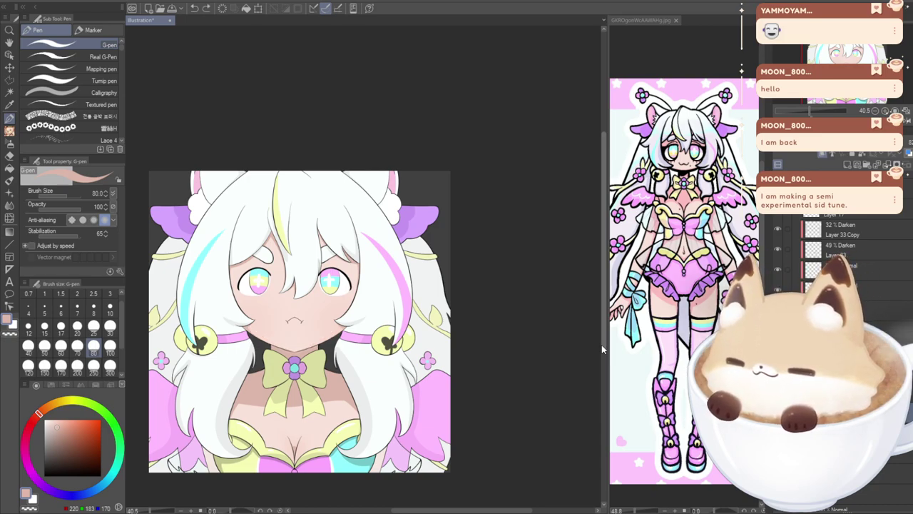
- Choose a dark brown and dot a small mole beside the mouth on the pink-streak side, reducing the brush size to 20
left_click_drag(357, 321, 480, 274)
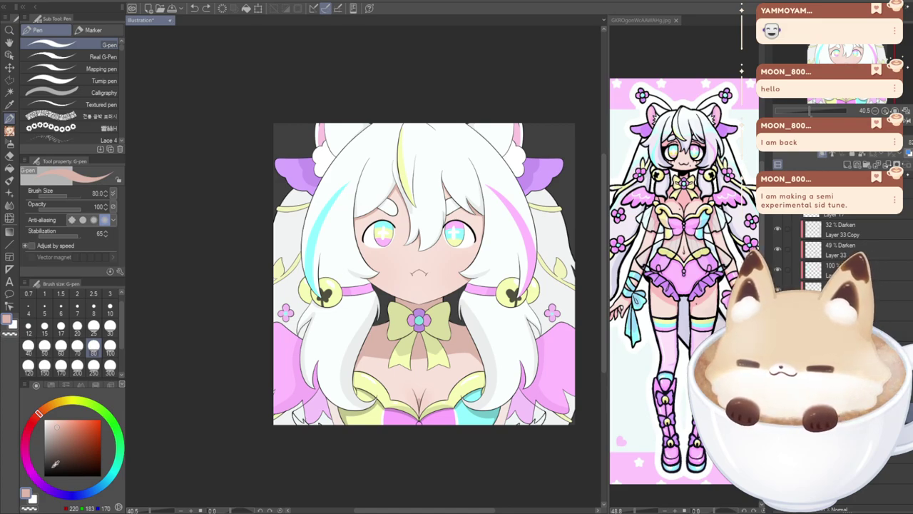
left_click(57, 453)
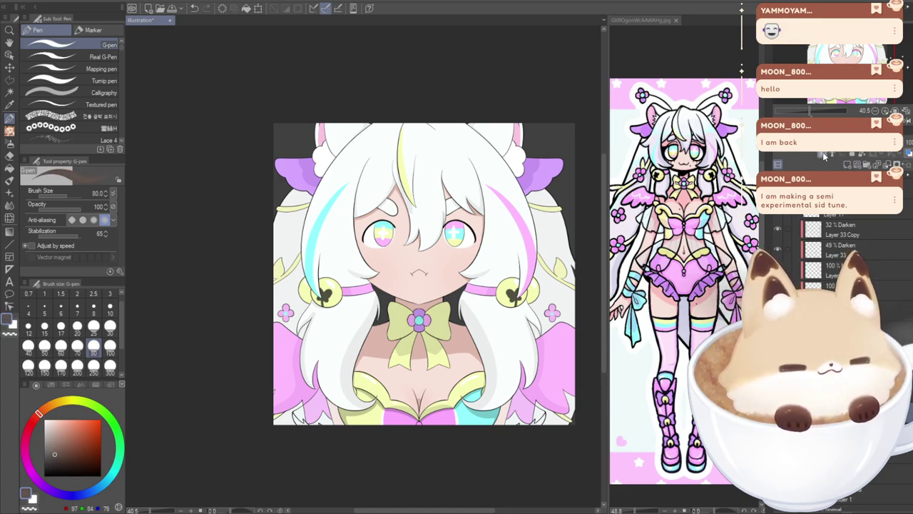
scroll(433, 278, "up", 3)
scroll(433, 278, "up", 2)
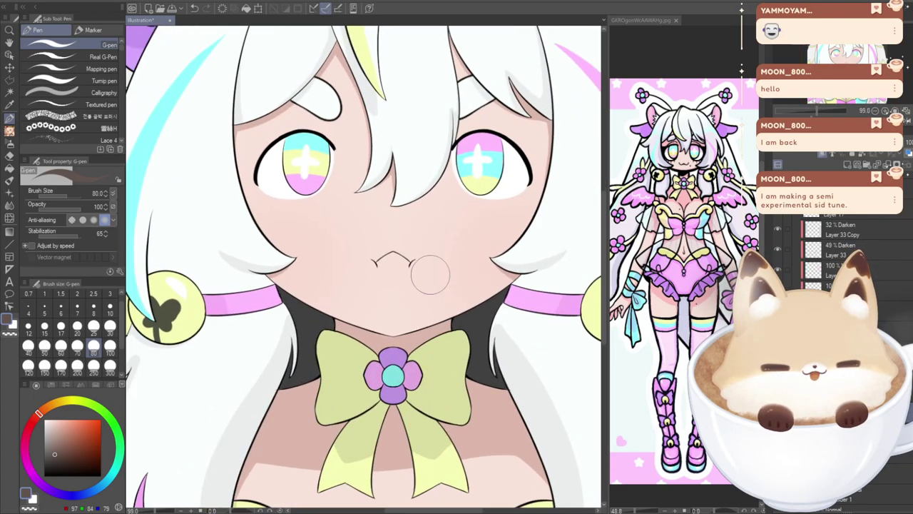
left_click(429, 275)
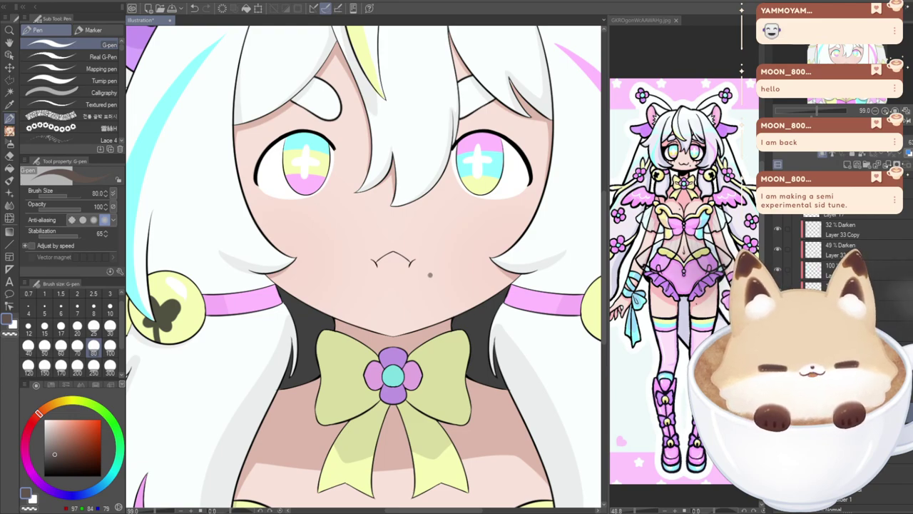
key("bracketleft")
key("bracketleft")
key("bracketleft")
key("bracketleft")
key("bracketleft")
key("bracketleft")
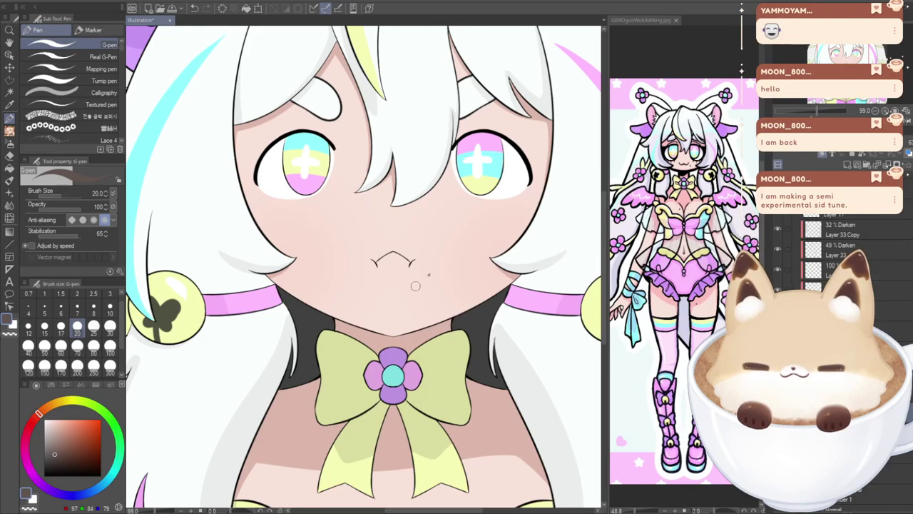
- Dot a matching dark brown mole on the chest above the neckline, on the cyan-streak side of the cleavage
scroll(414, 311, "down", 1)
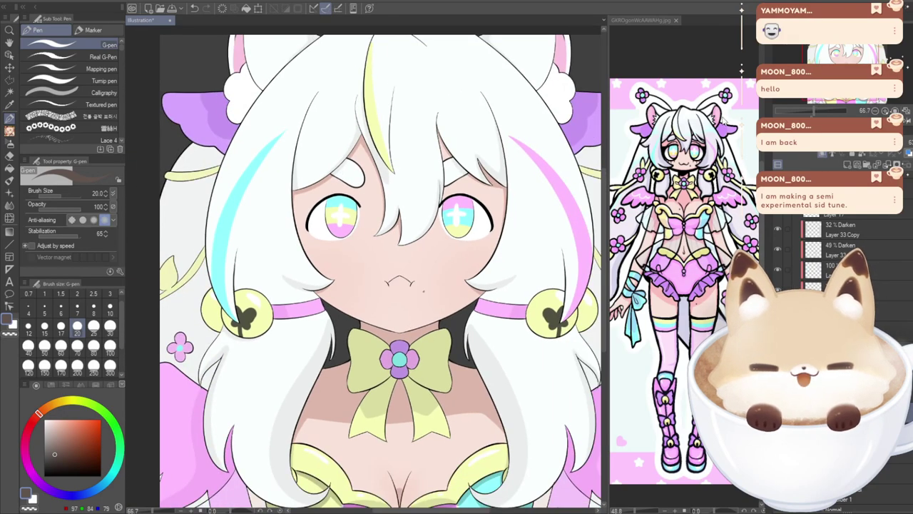
left_click_drag(815, 79, 806, 100)
key("ctrl+plus")
key("ctrl+plus")
key("ctrl+plus")
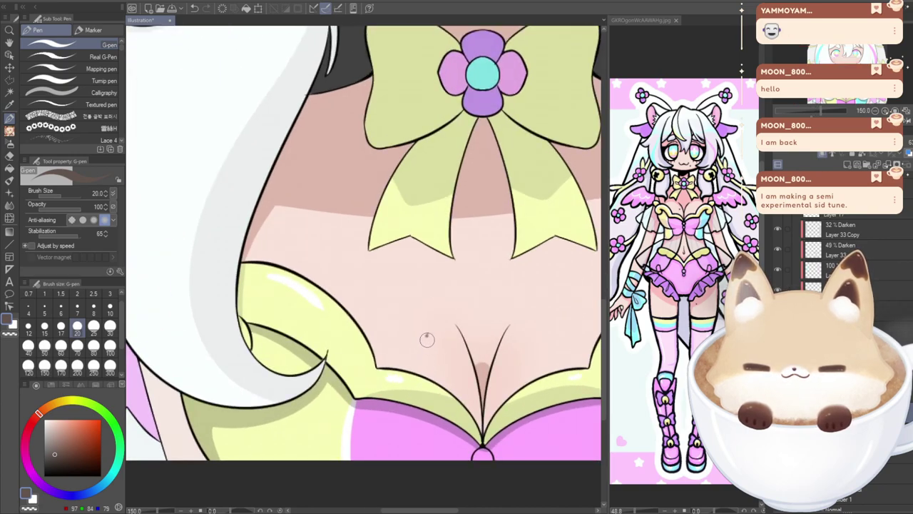
- Examine the placement of the face and chest moles across the whole portrait at several zoom levels
scroll(423, 416, "down", 3)
scroll(424, 415, "down", 3)
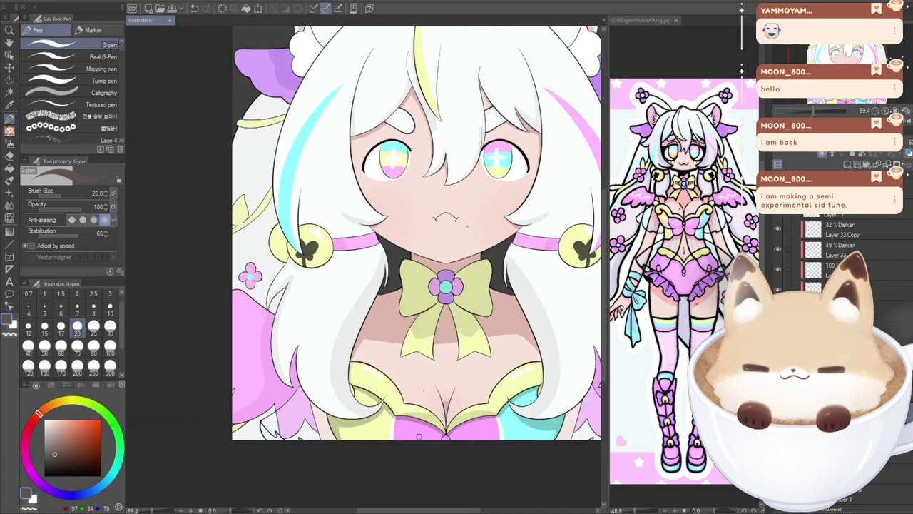
left_click_drag(463, 300, 433, 312)
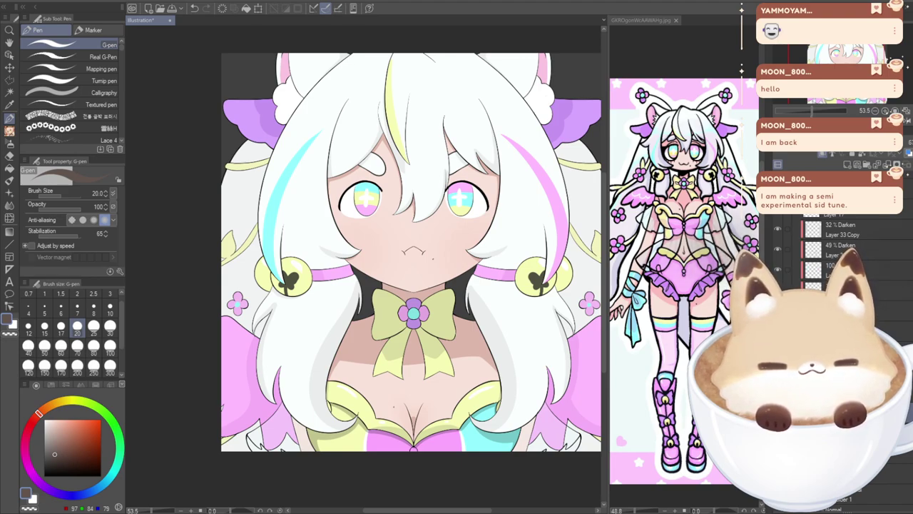
left_click_drag(854, 60, 856, 61)
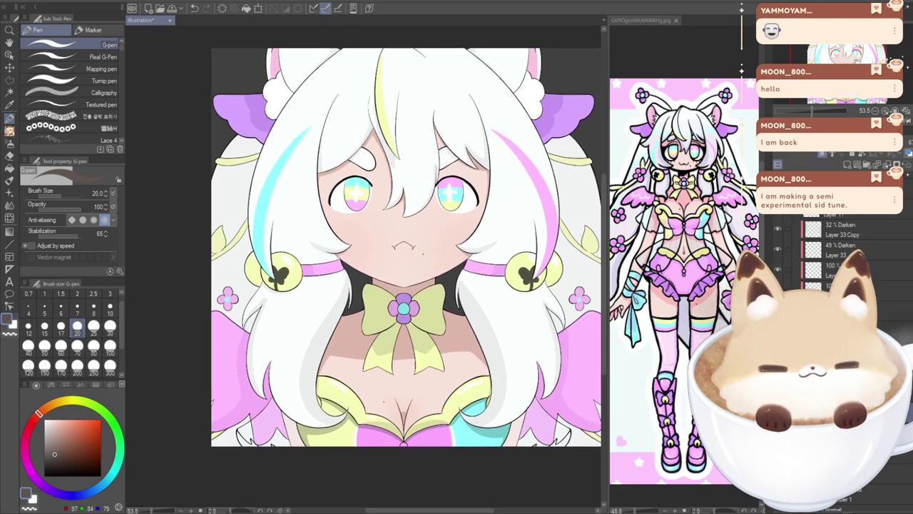
scroll(402, 247, "right", 1)
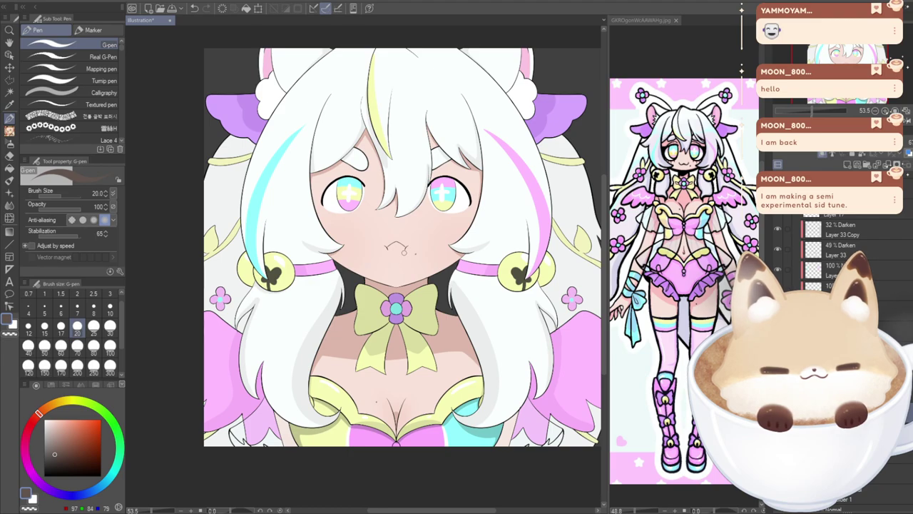
scroll(403, 251, "down", 4)
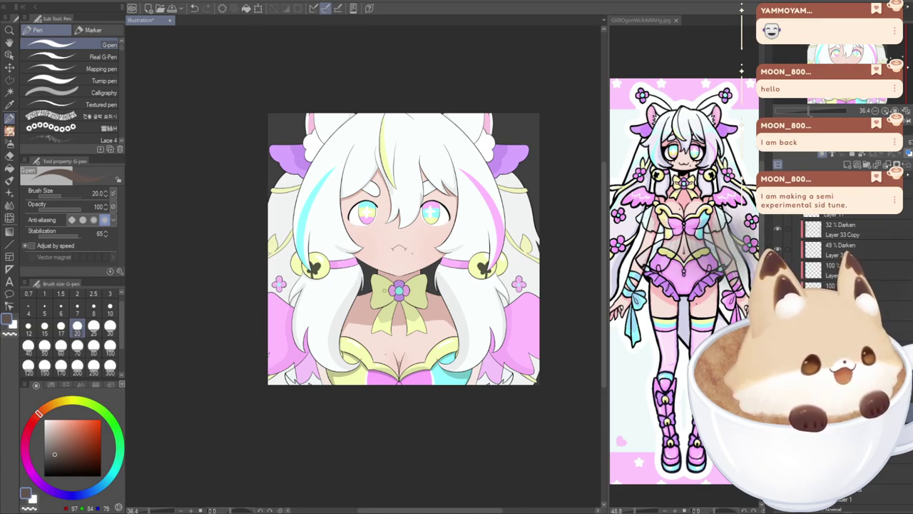
scroll(403, 235, "up", 2)
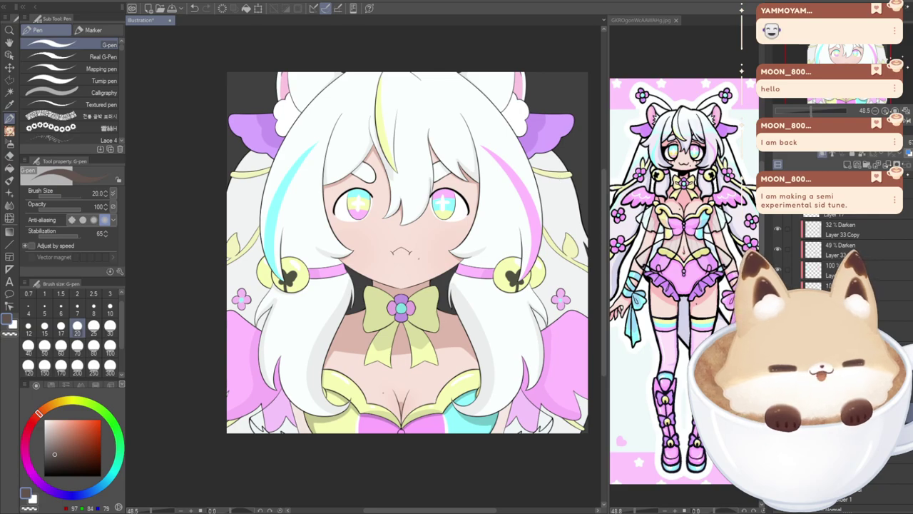
left_click_drag(403, 234, 355, 229)
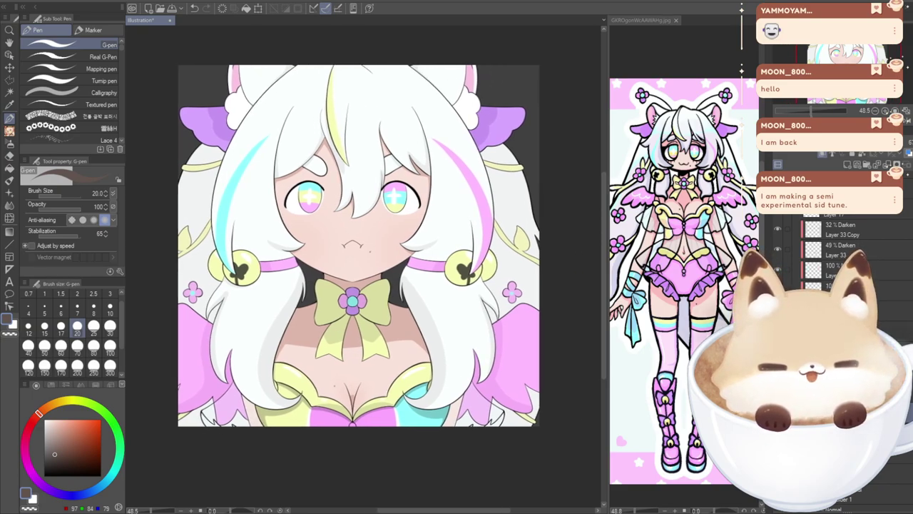